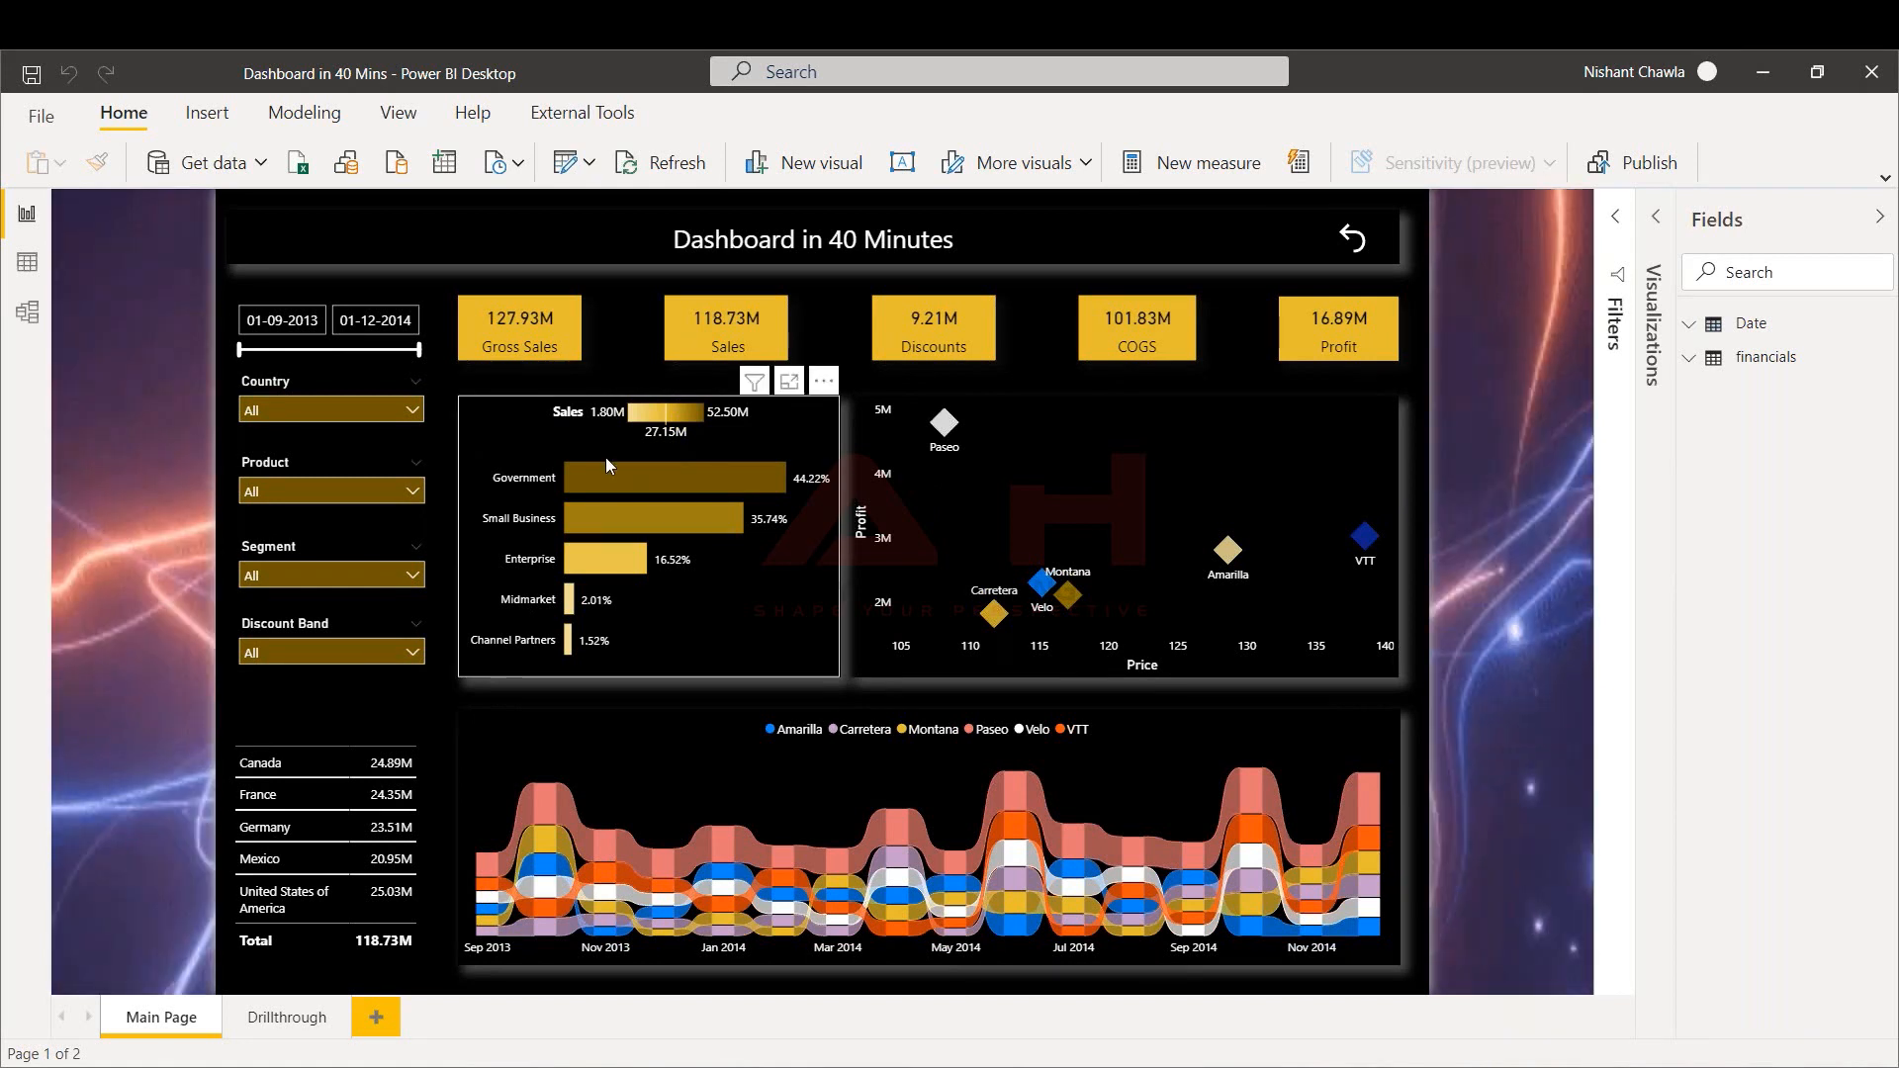
Highlight the Small Business bar in the finished dashboard's segment sales chart and clear the highlight again
left_click(582, 502)
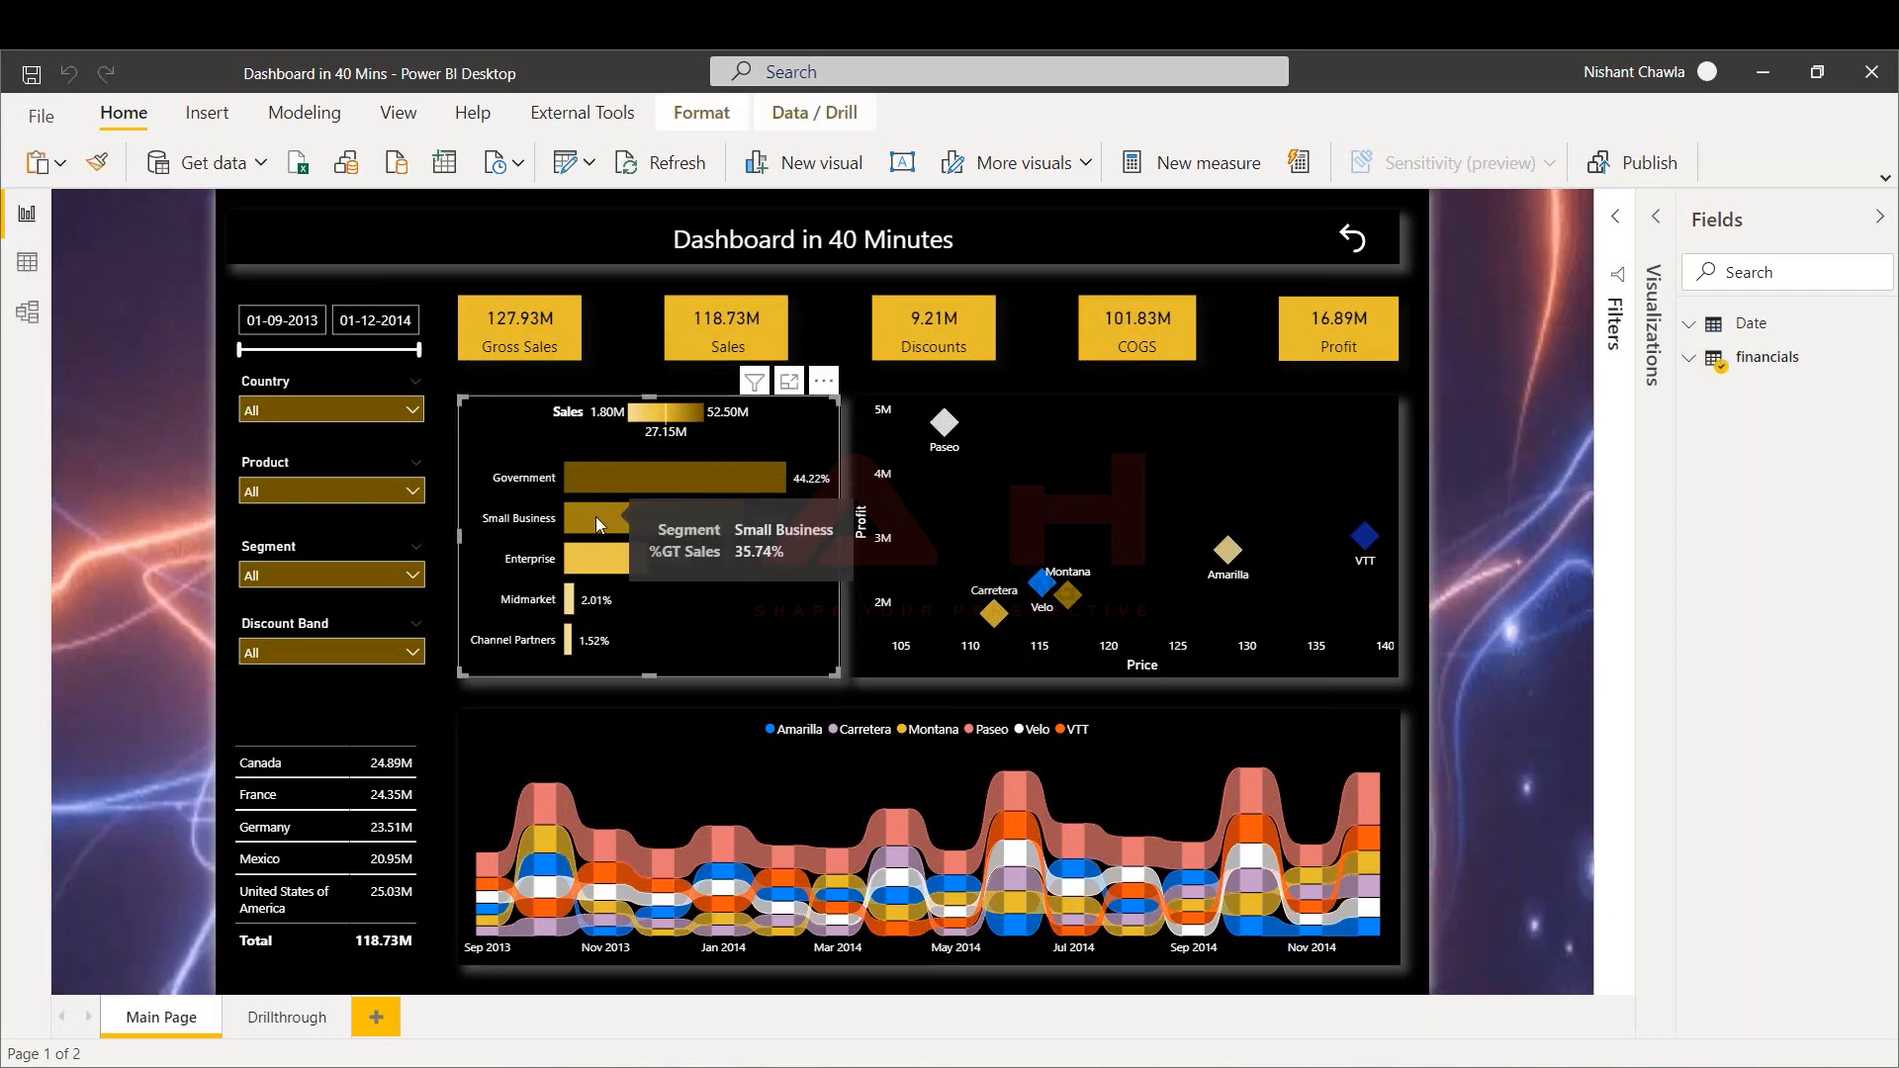
left_click(595, 516)
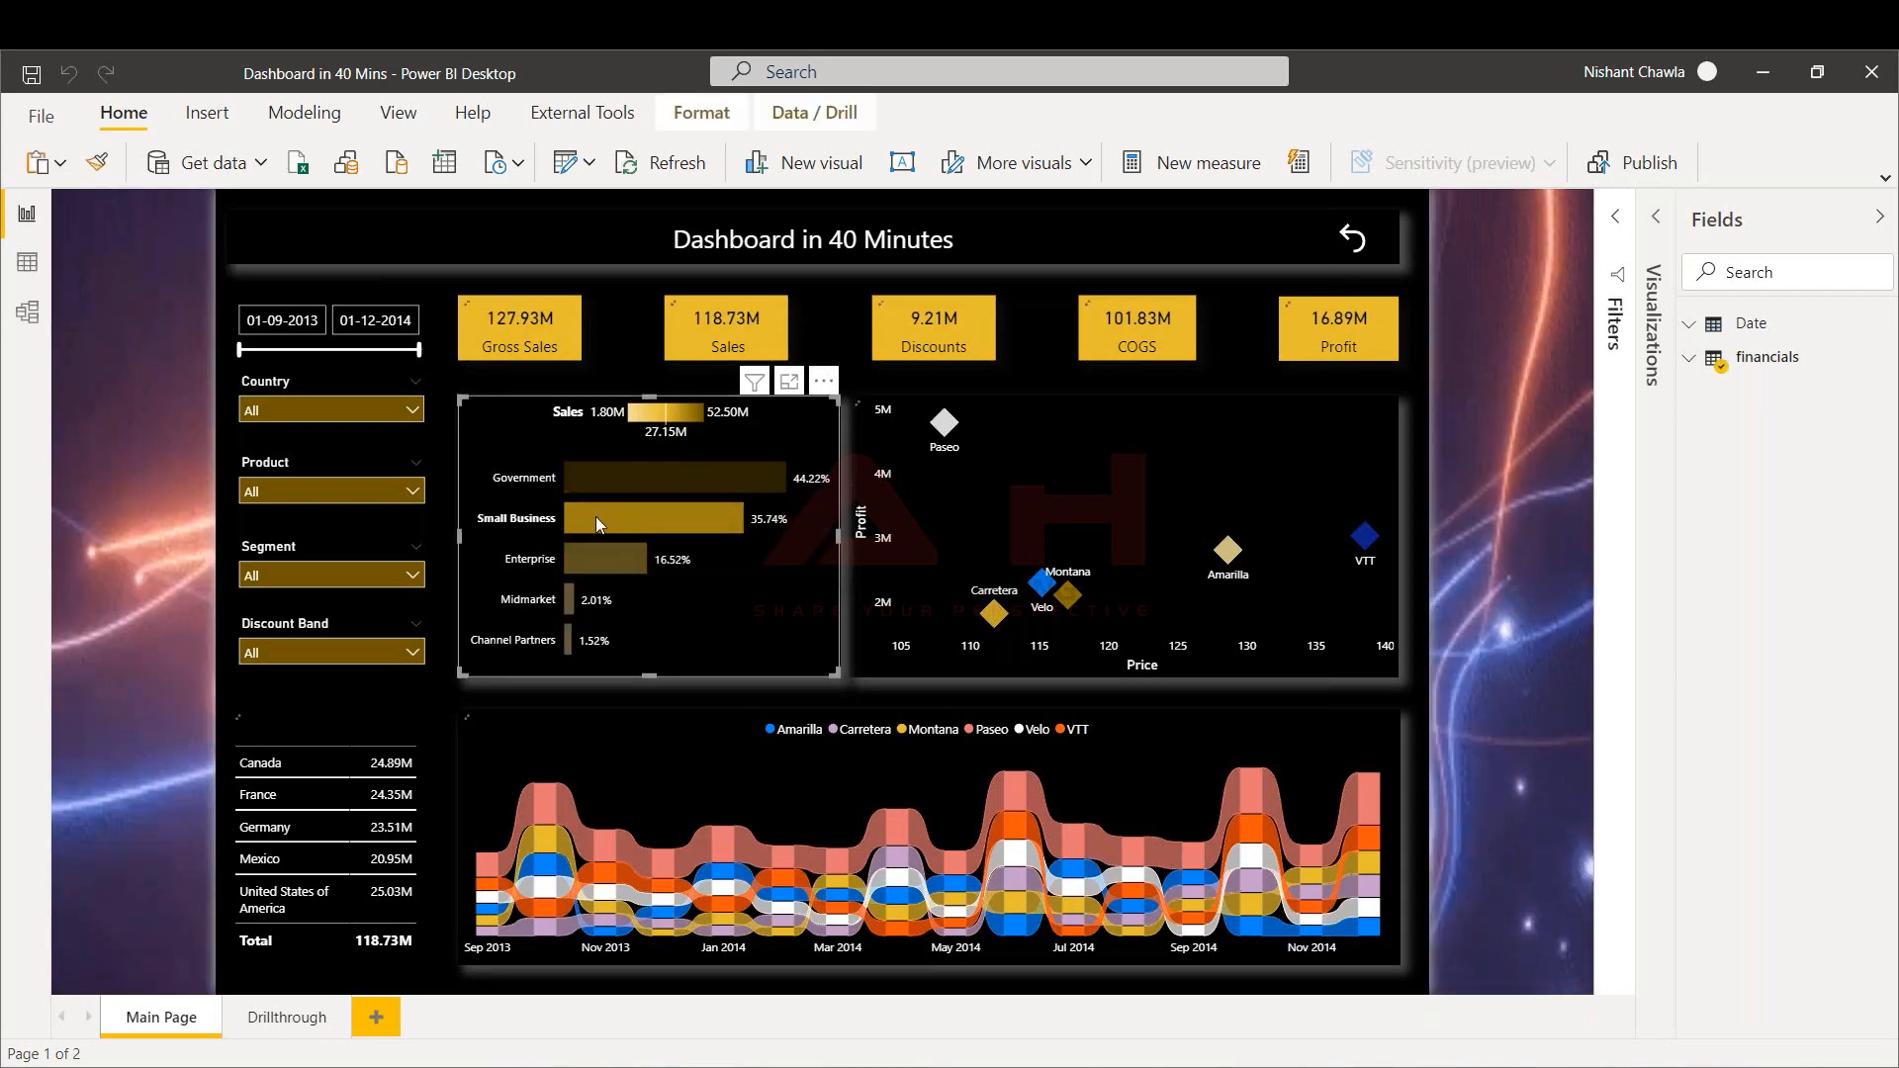
left_click(595, 516)
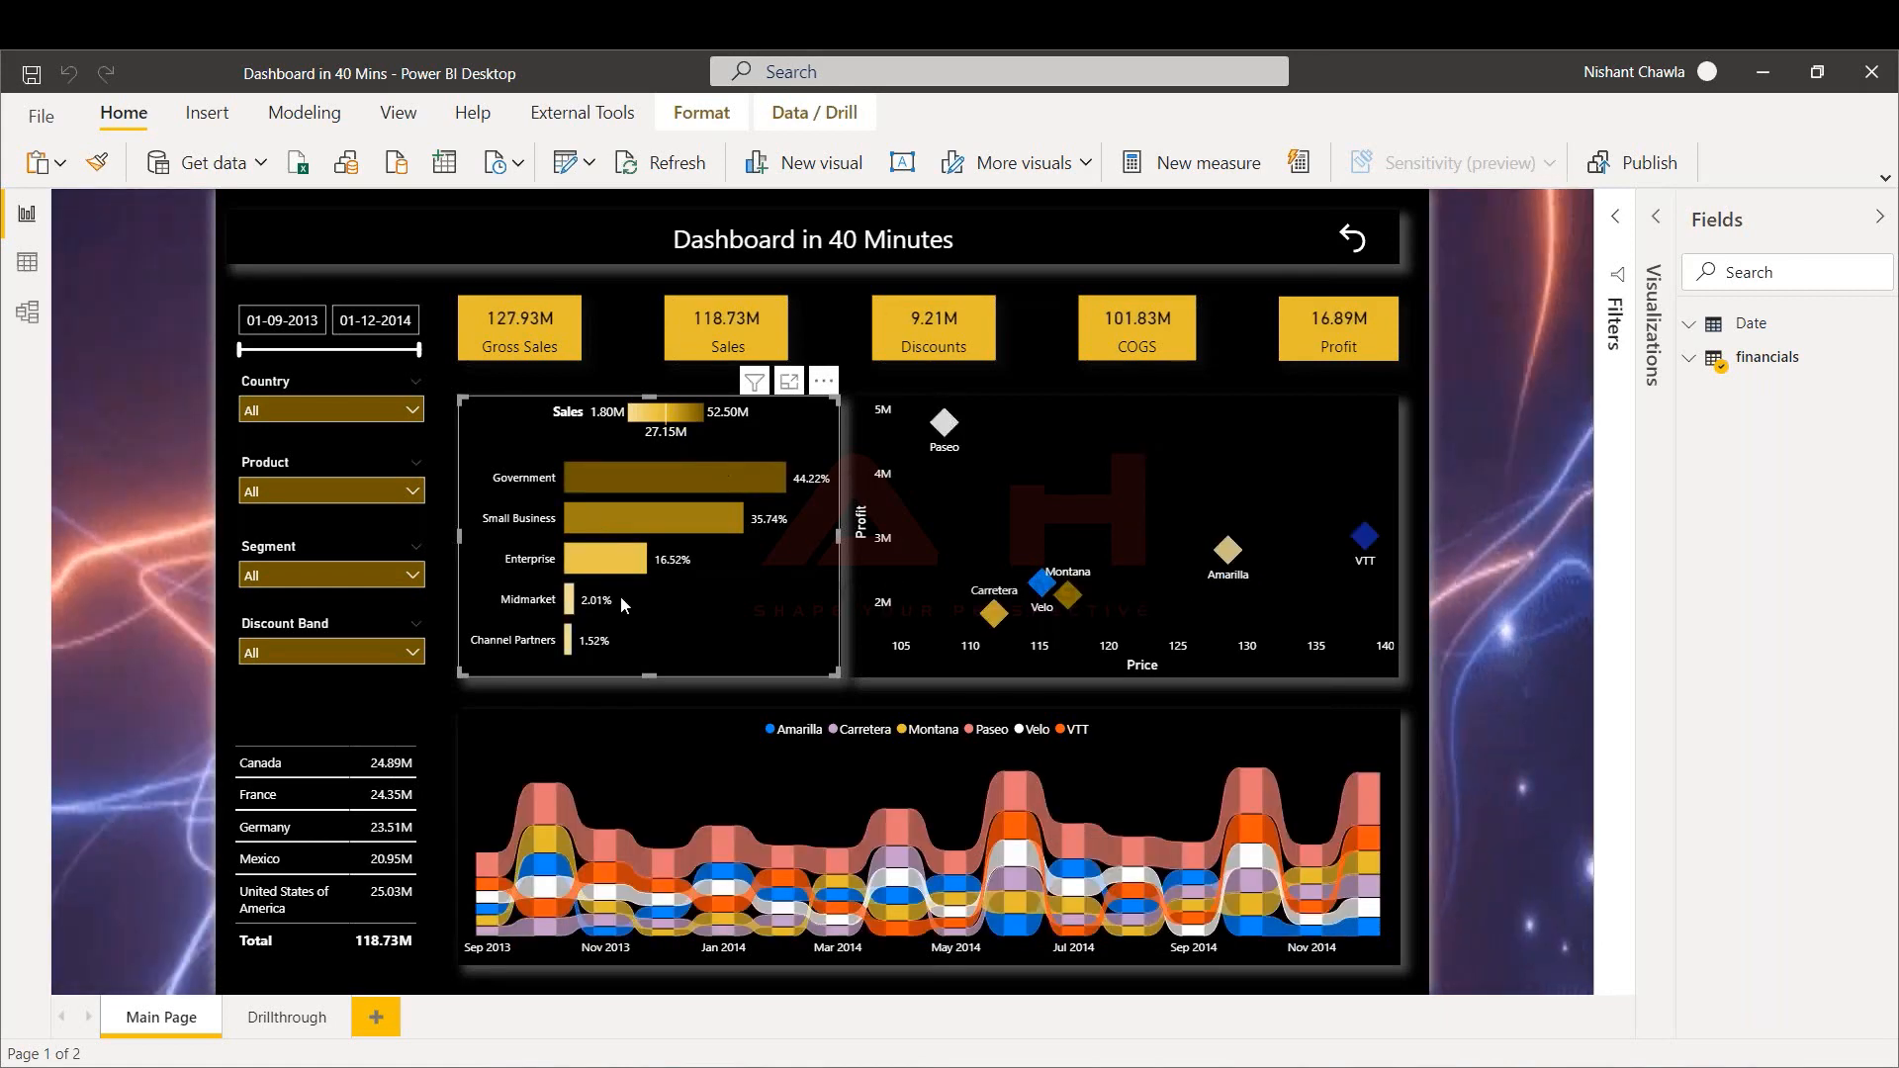
Launch a new Power BI Desktop session, dismiss the start screen and collapse the Visualizations pane
key("super+s")
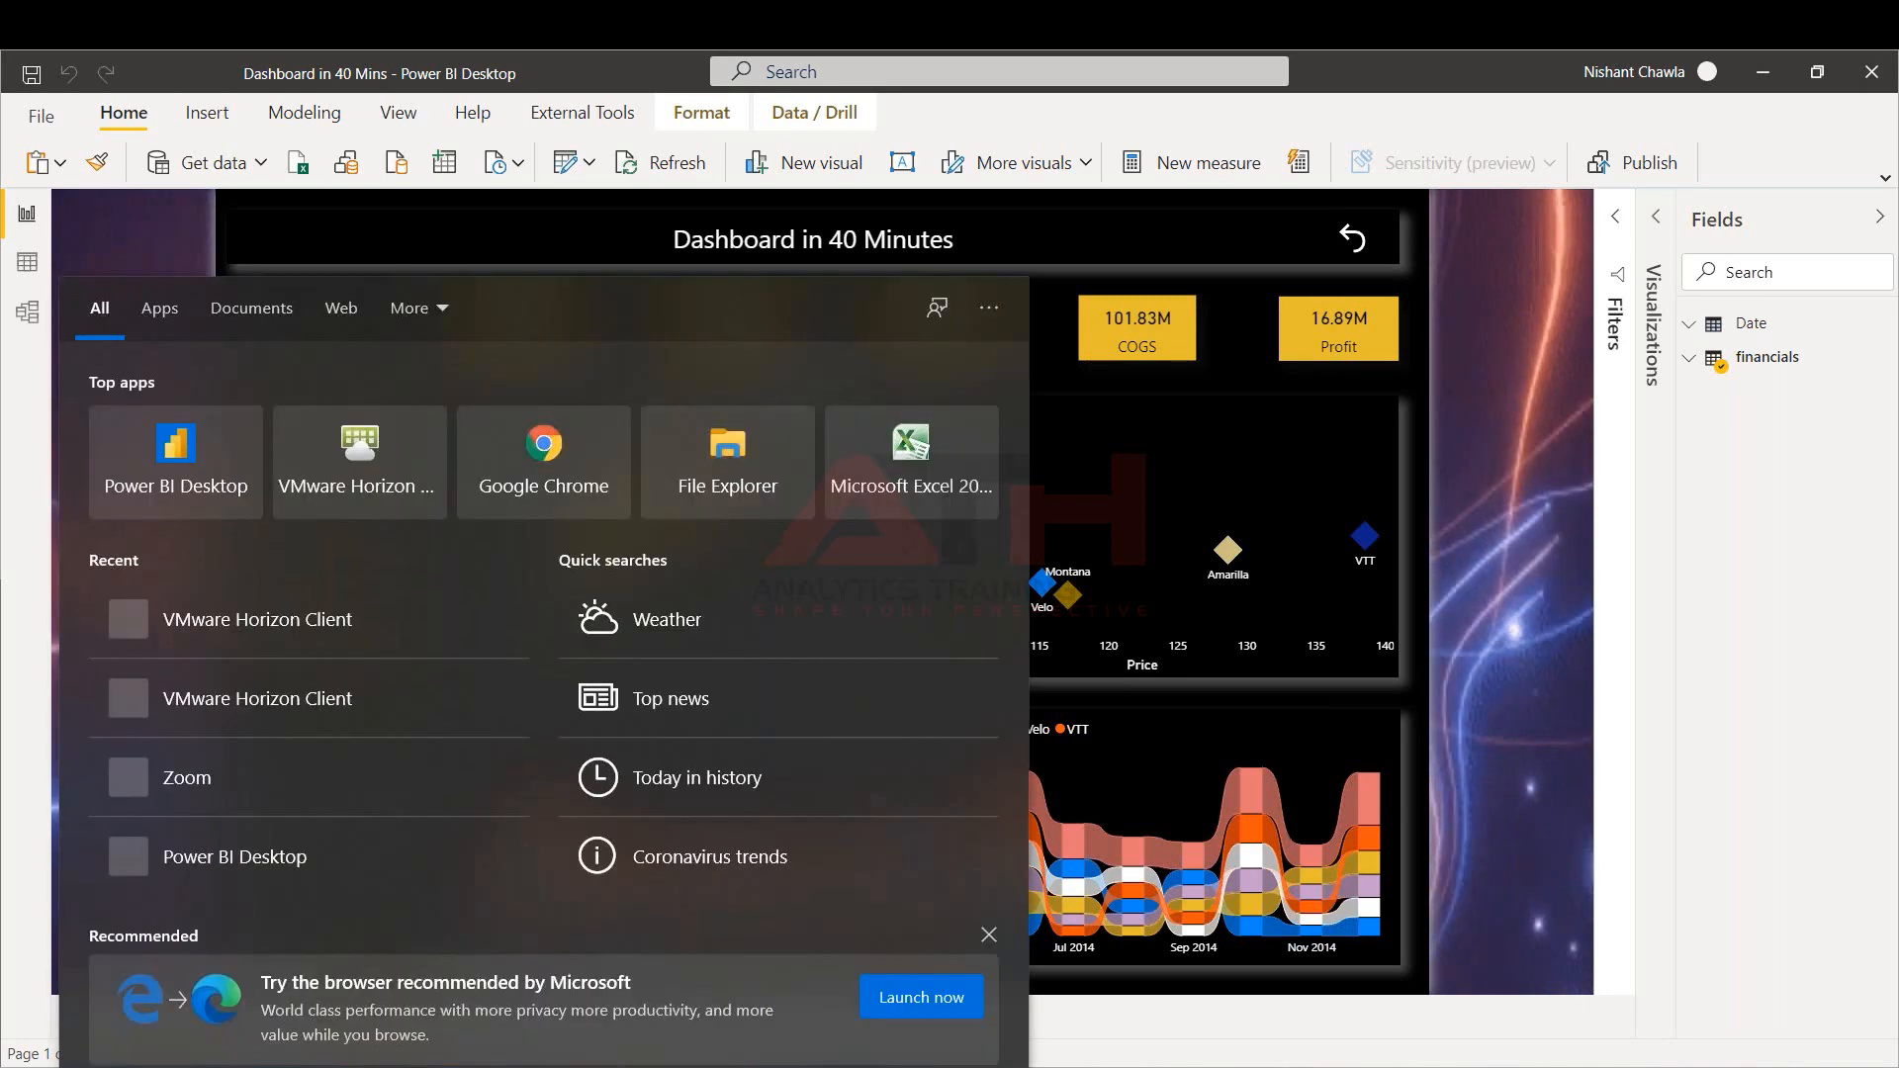
type("powe")
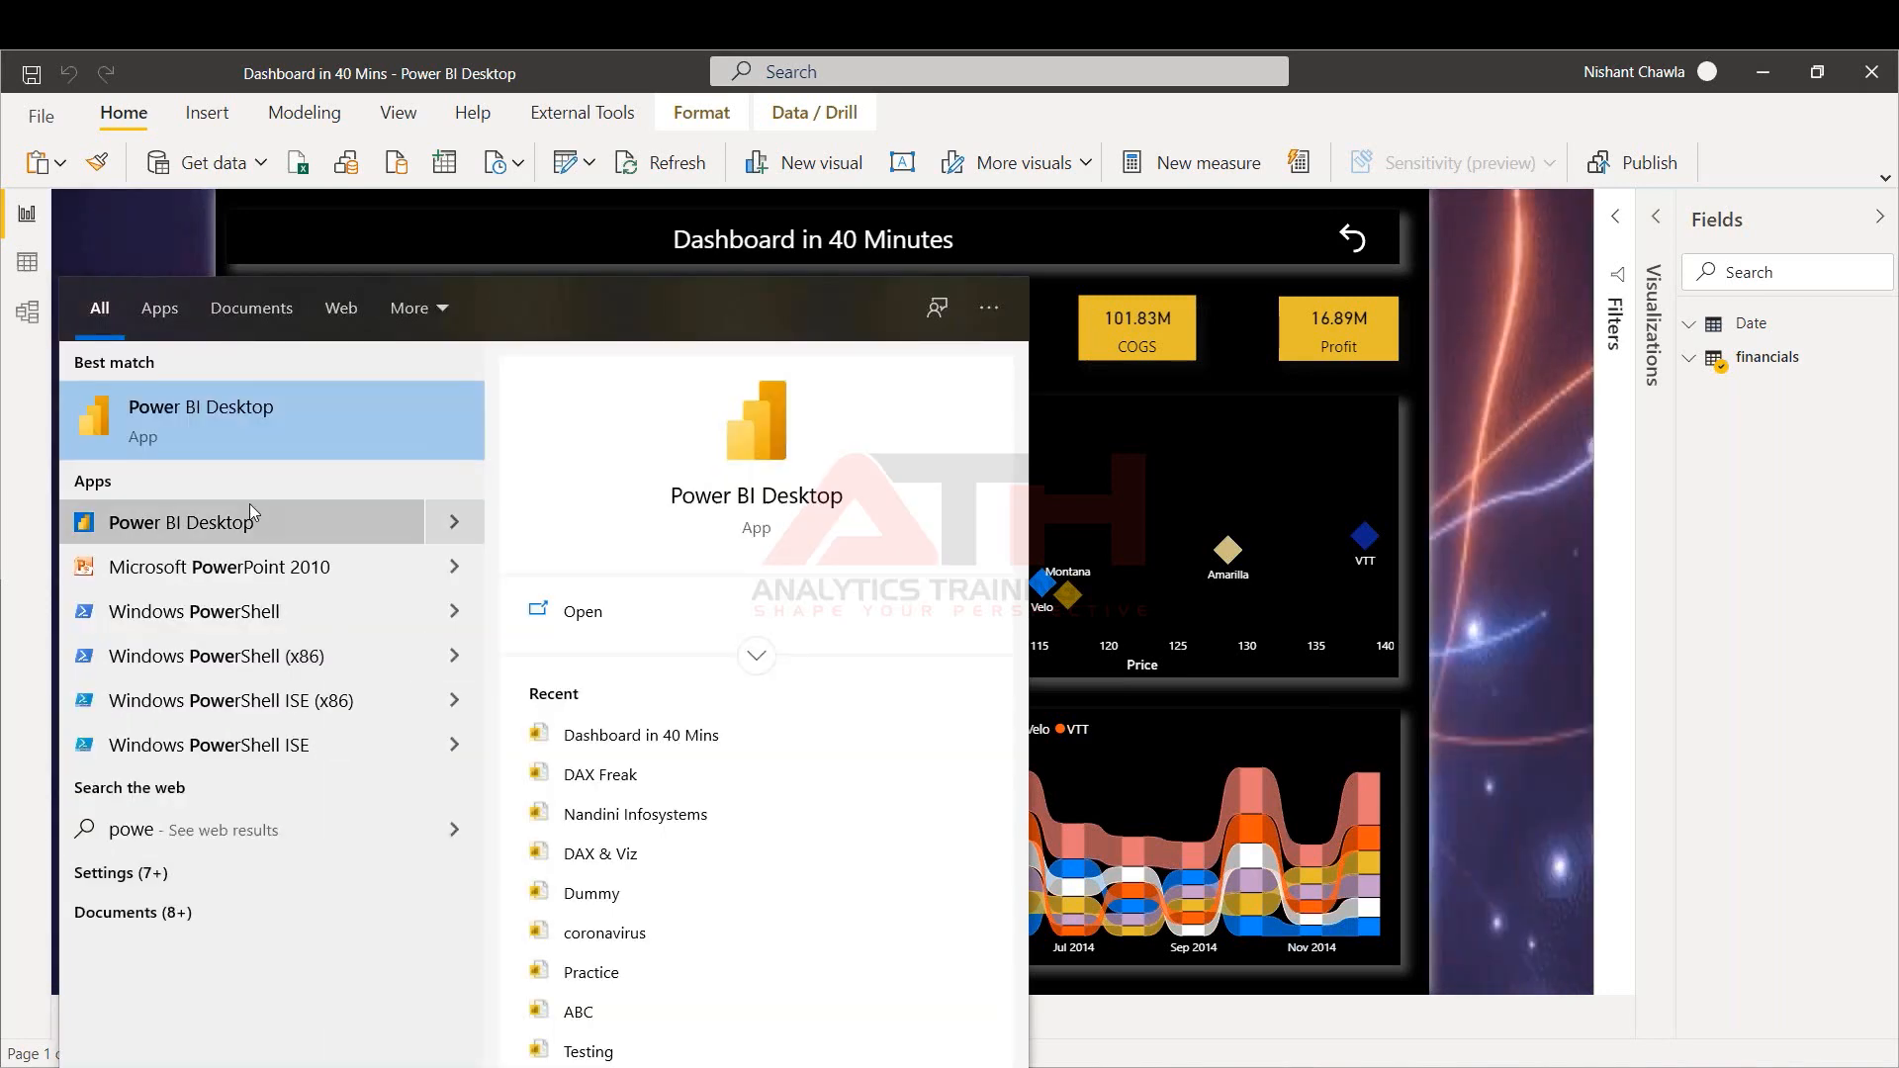
left_click(261, 436)
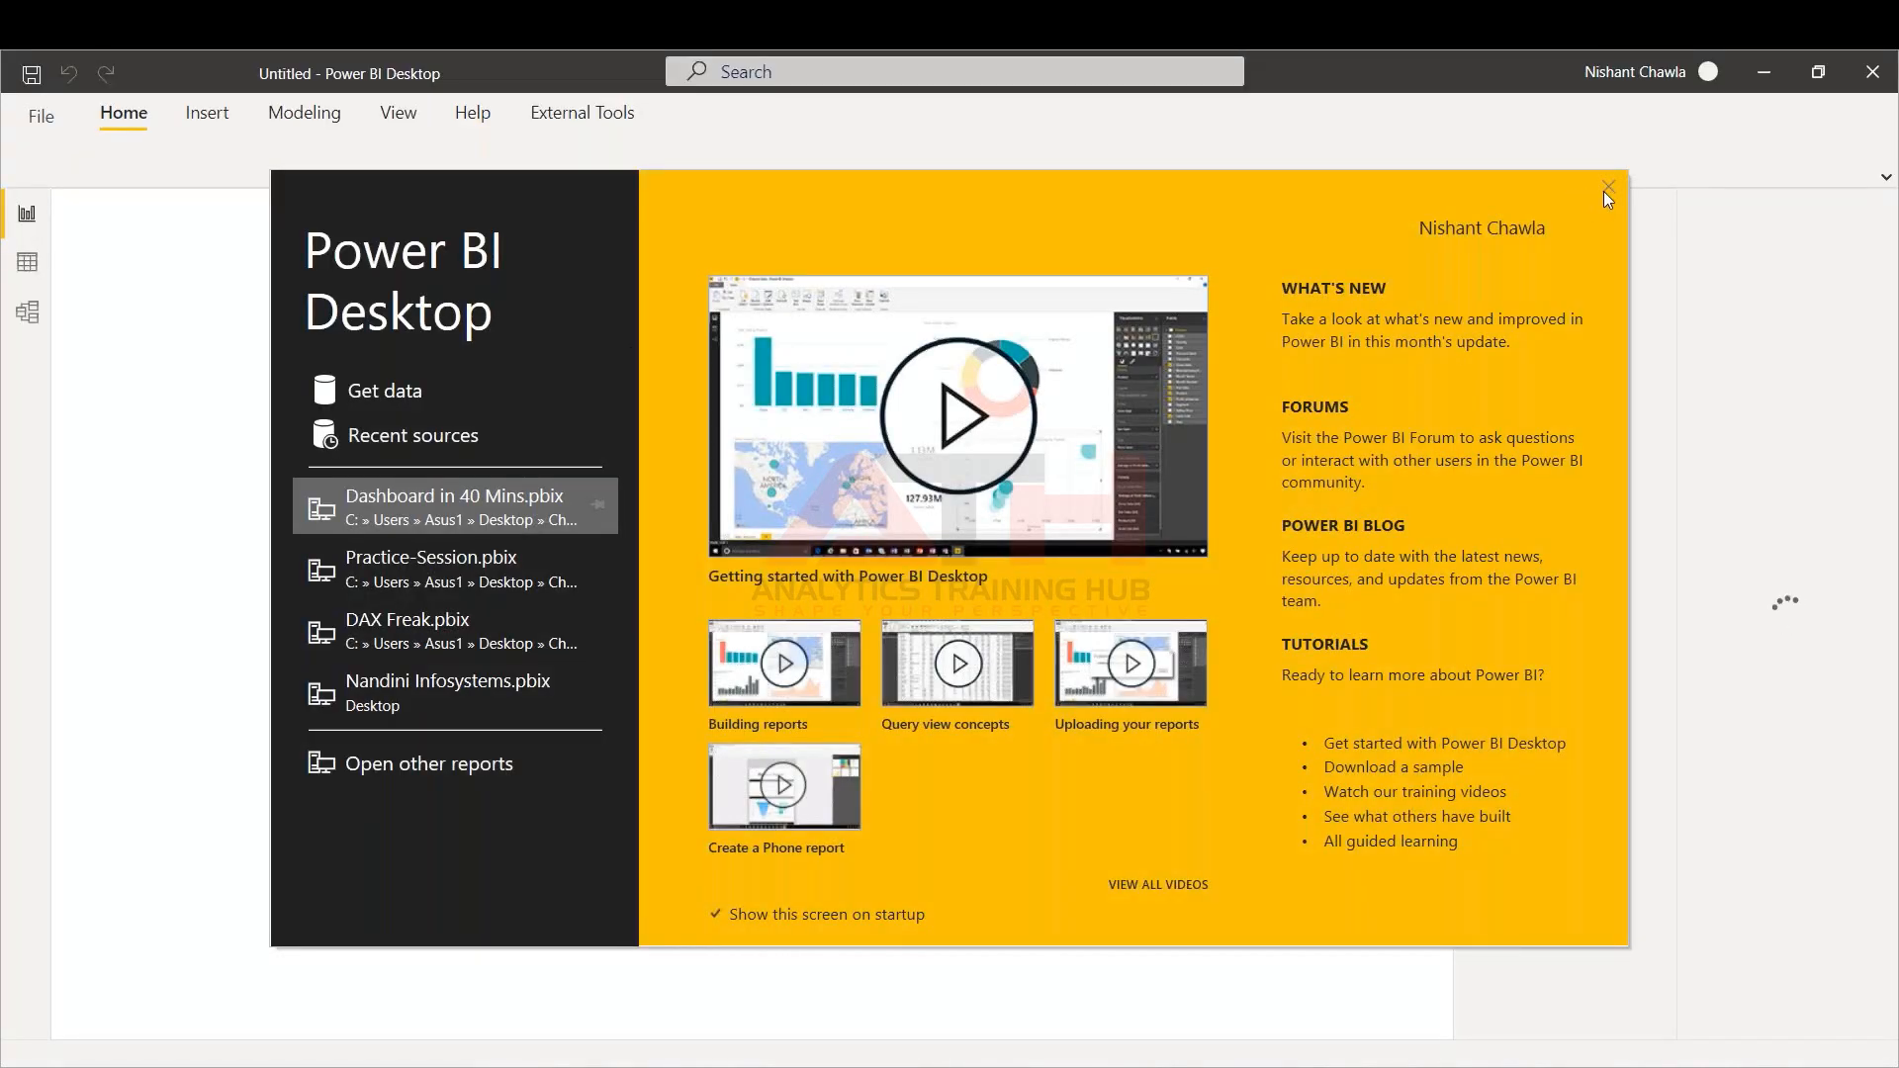
left_click(1608, 187)
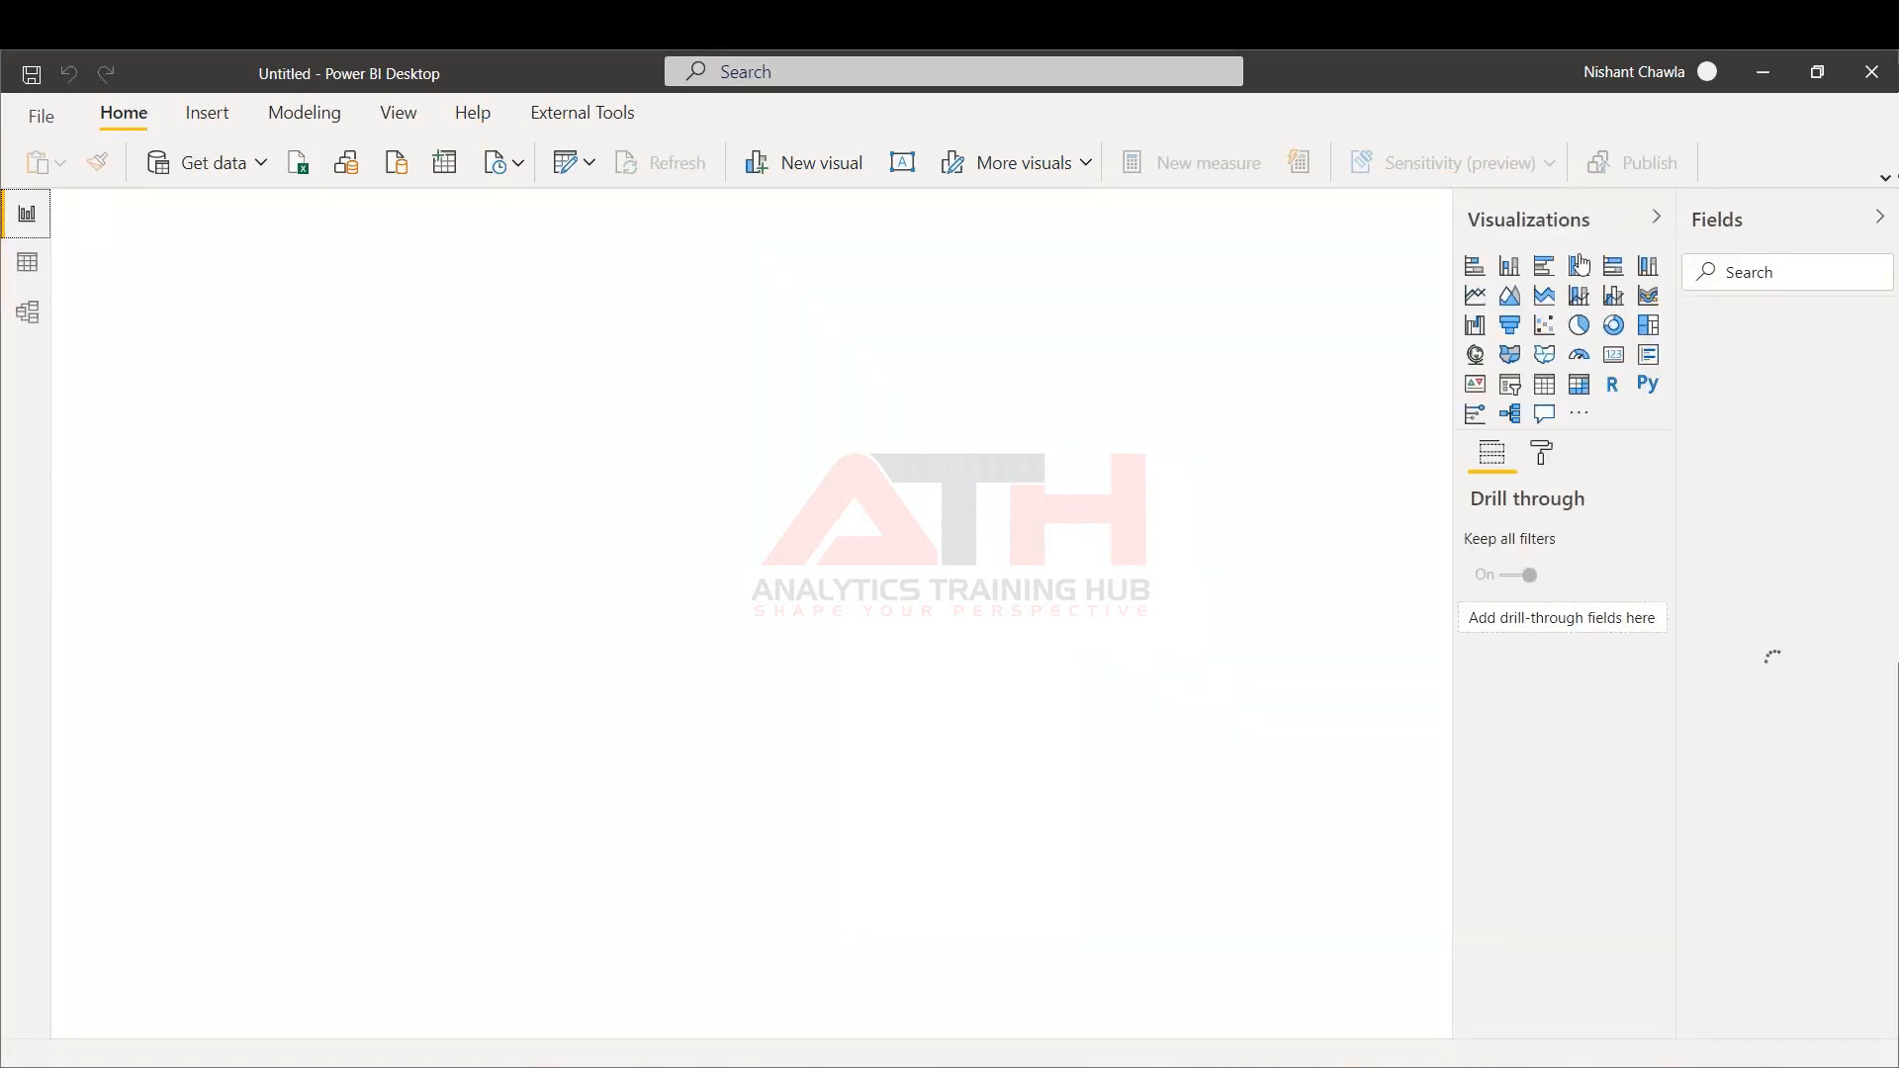
left_click(1658, 219)
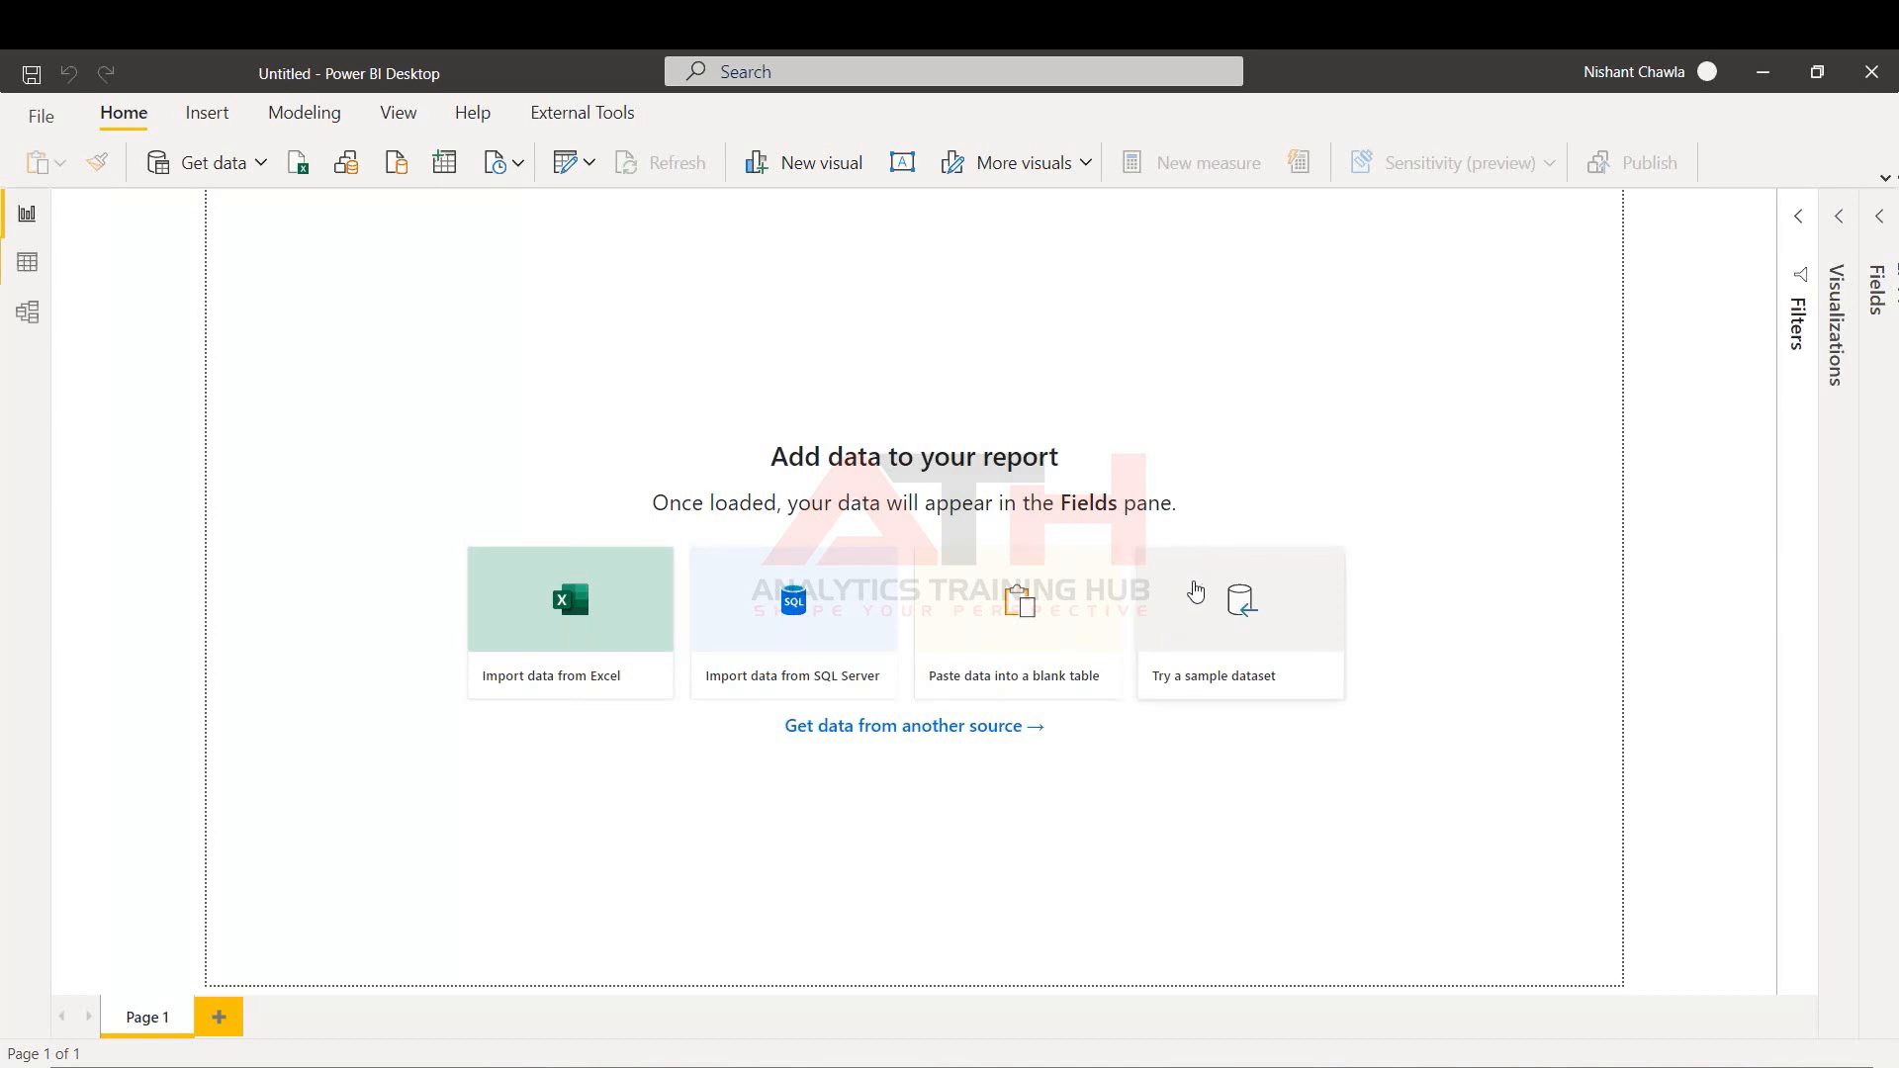
Load the sample dataset's financials table for transforming and show it in a maximized Power Query Editor without the preview notice
left_click(1217, 679)
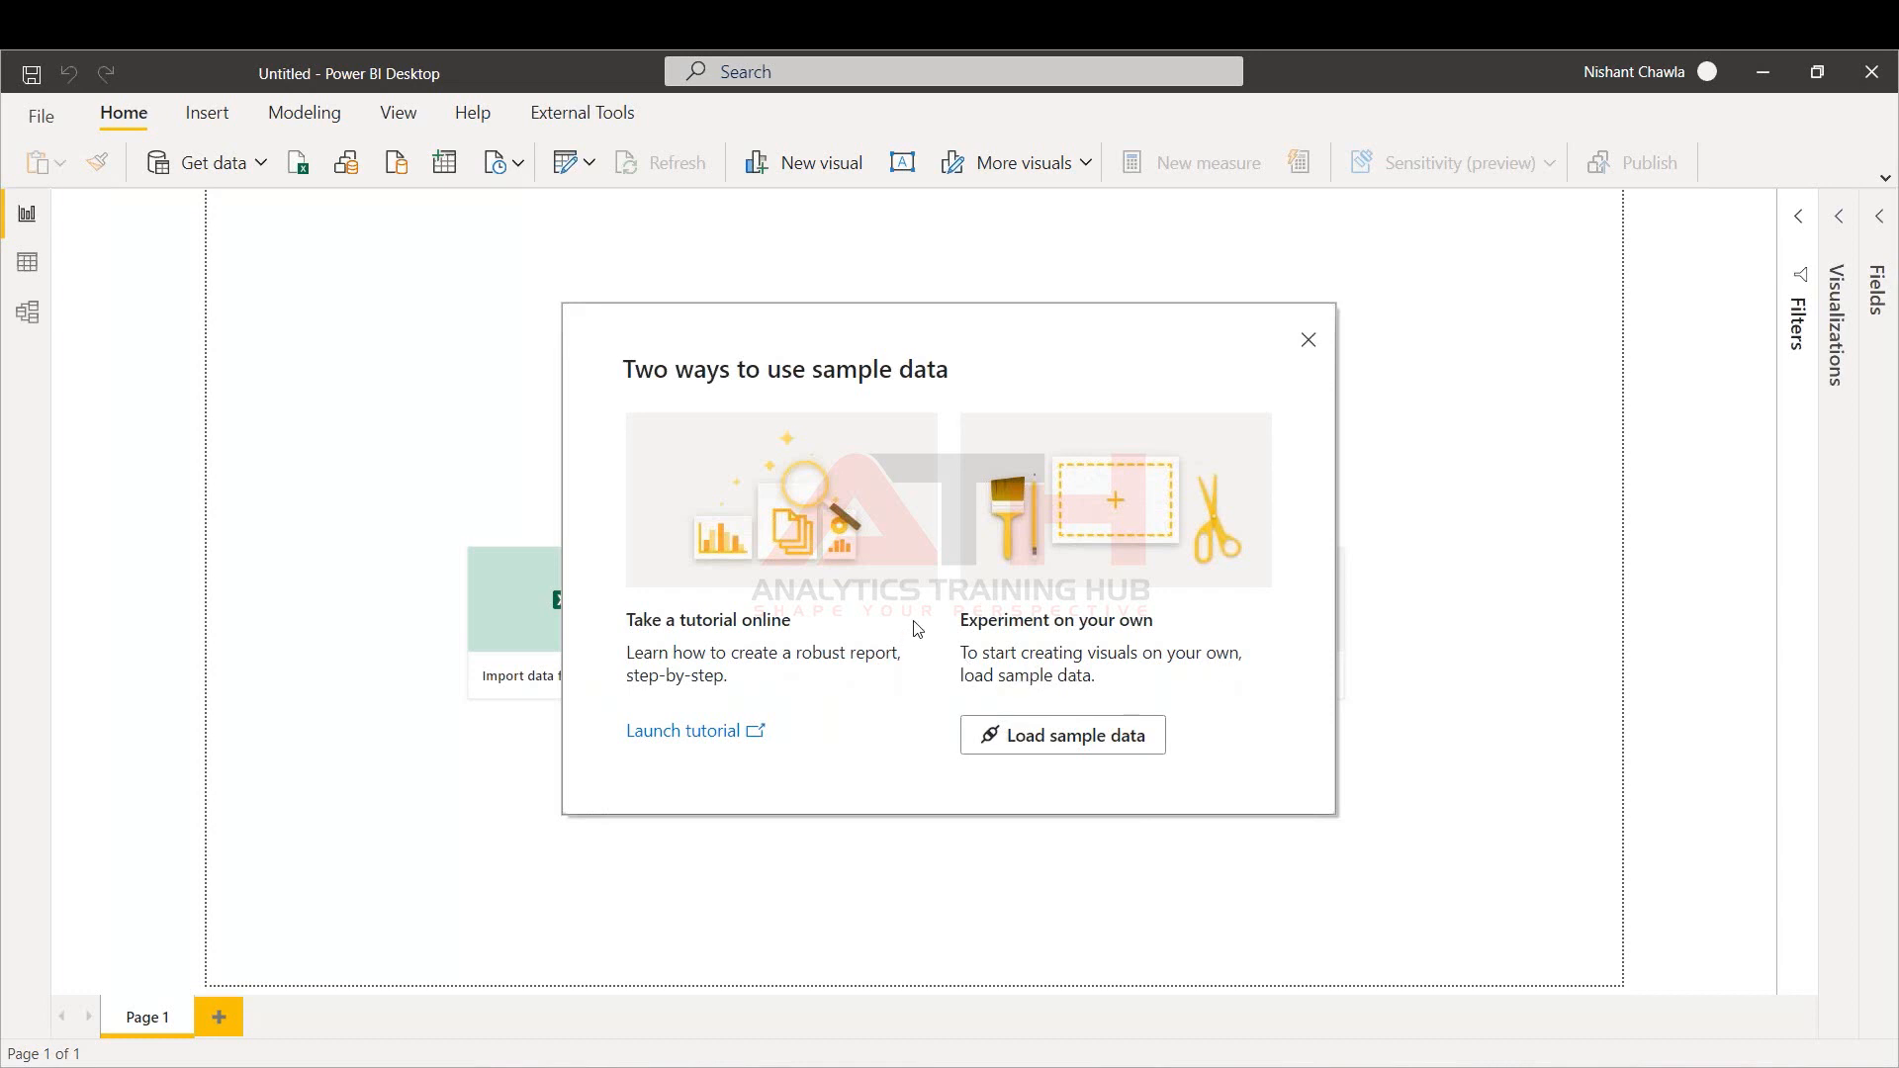
left_click(1023, 740)
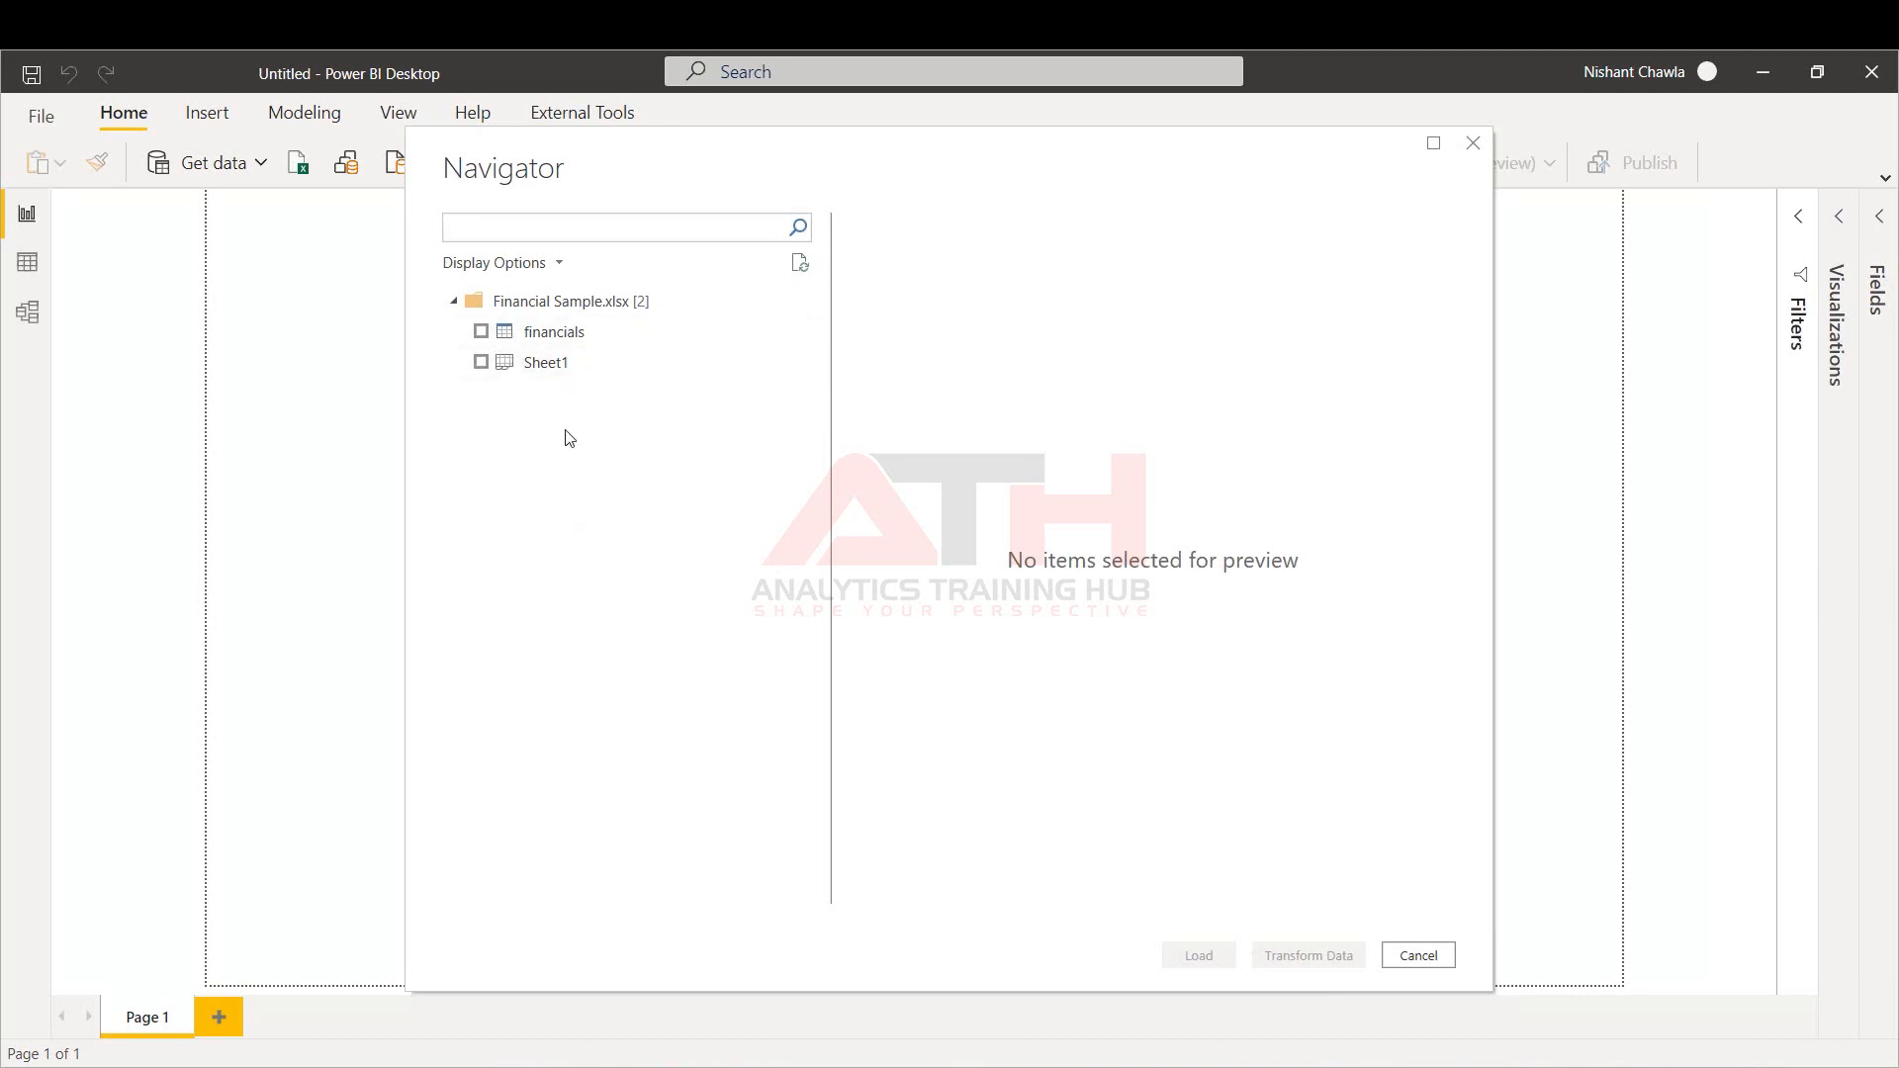
left_click(572, 342)
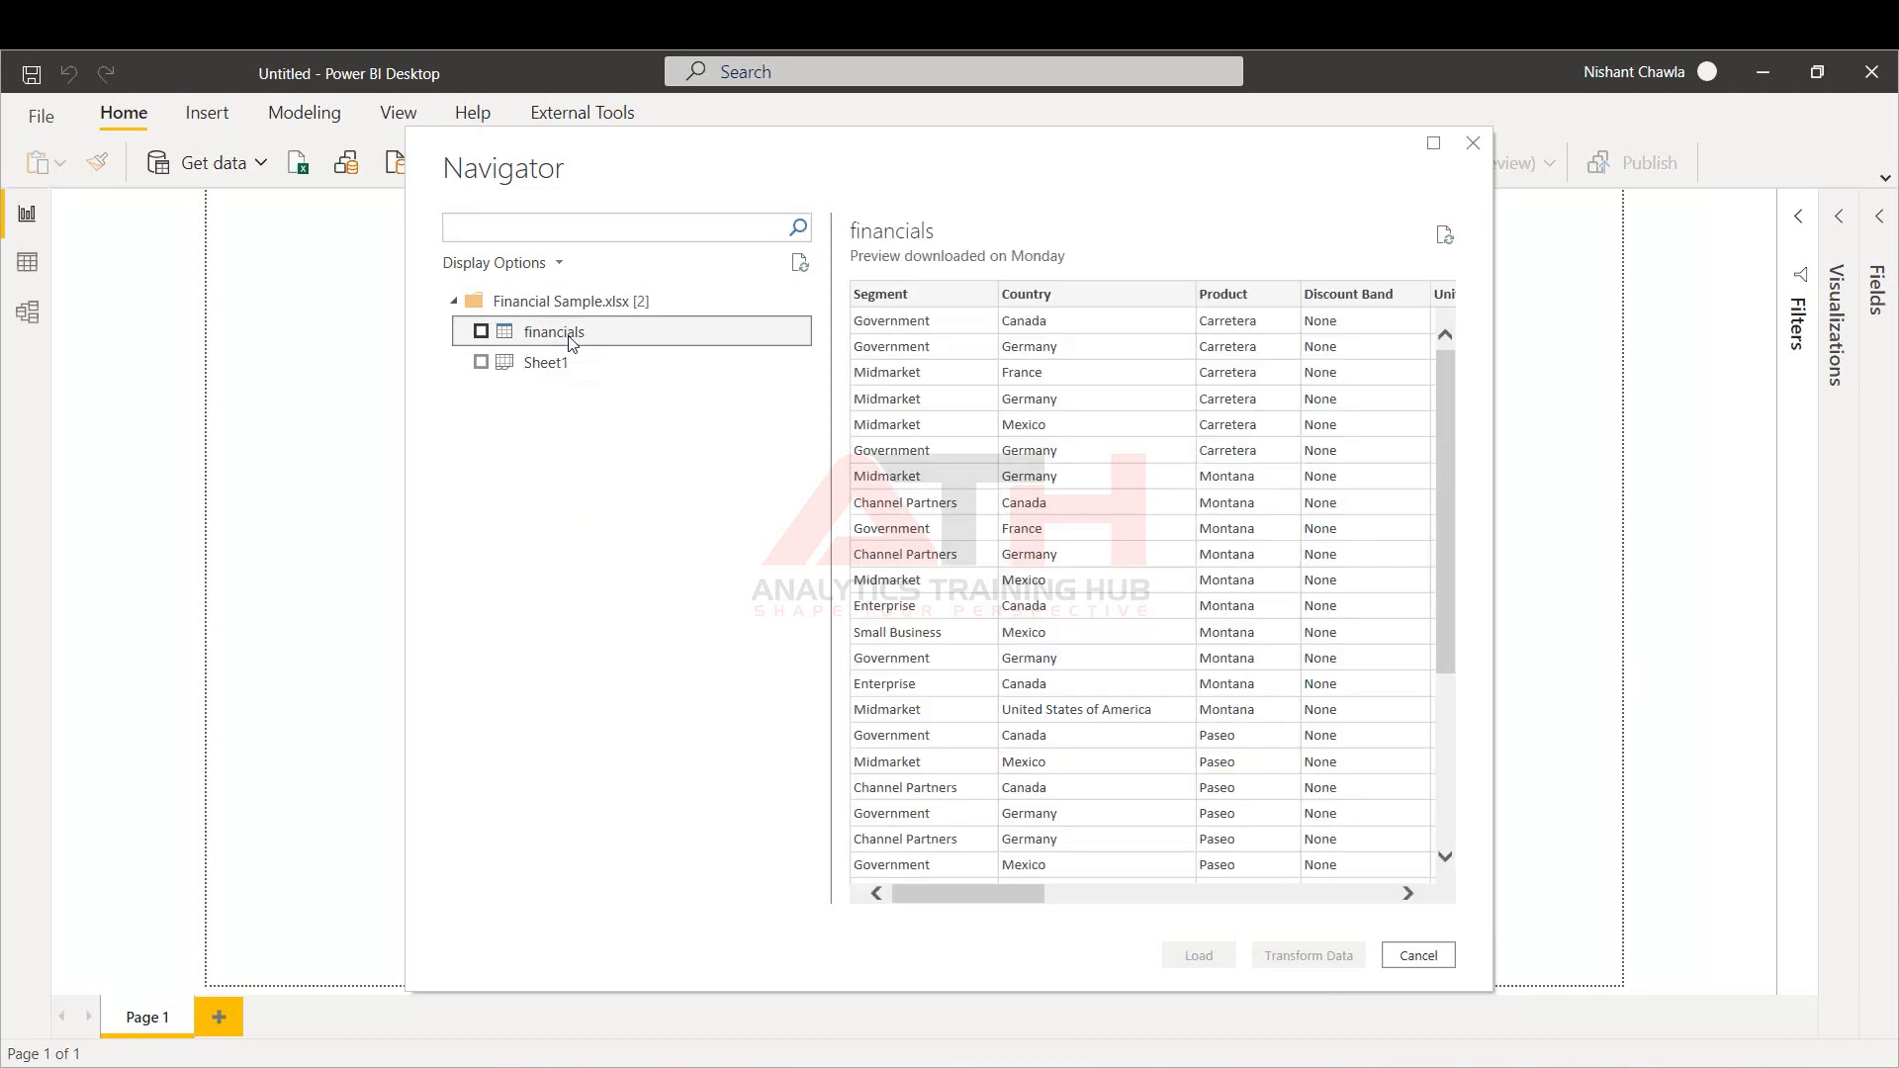
left_click(482, 332)
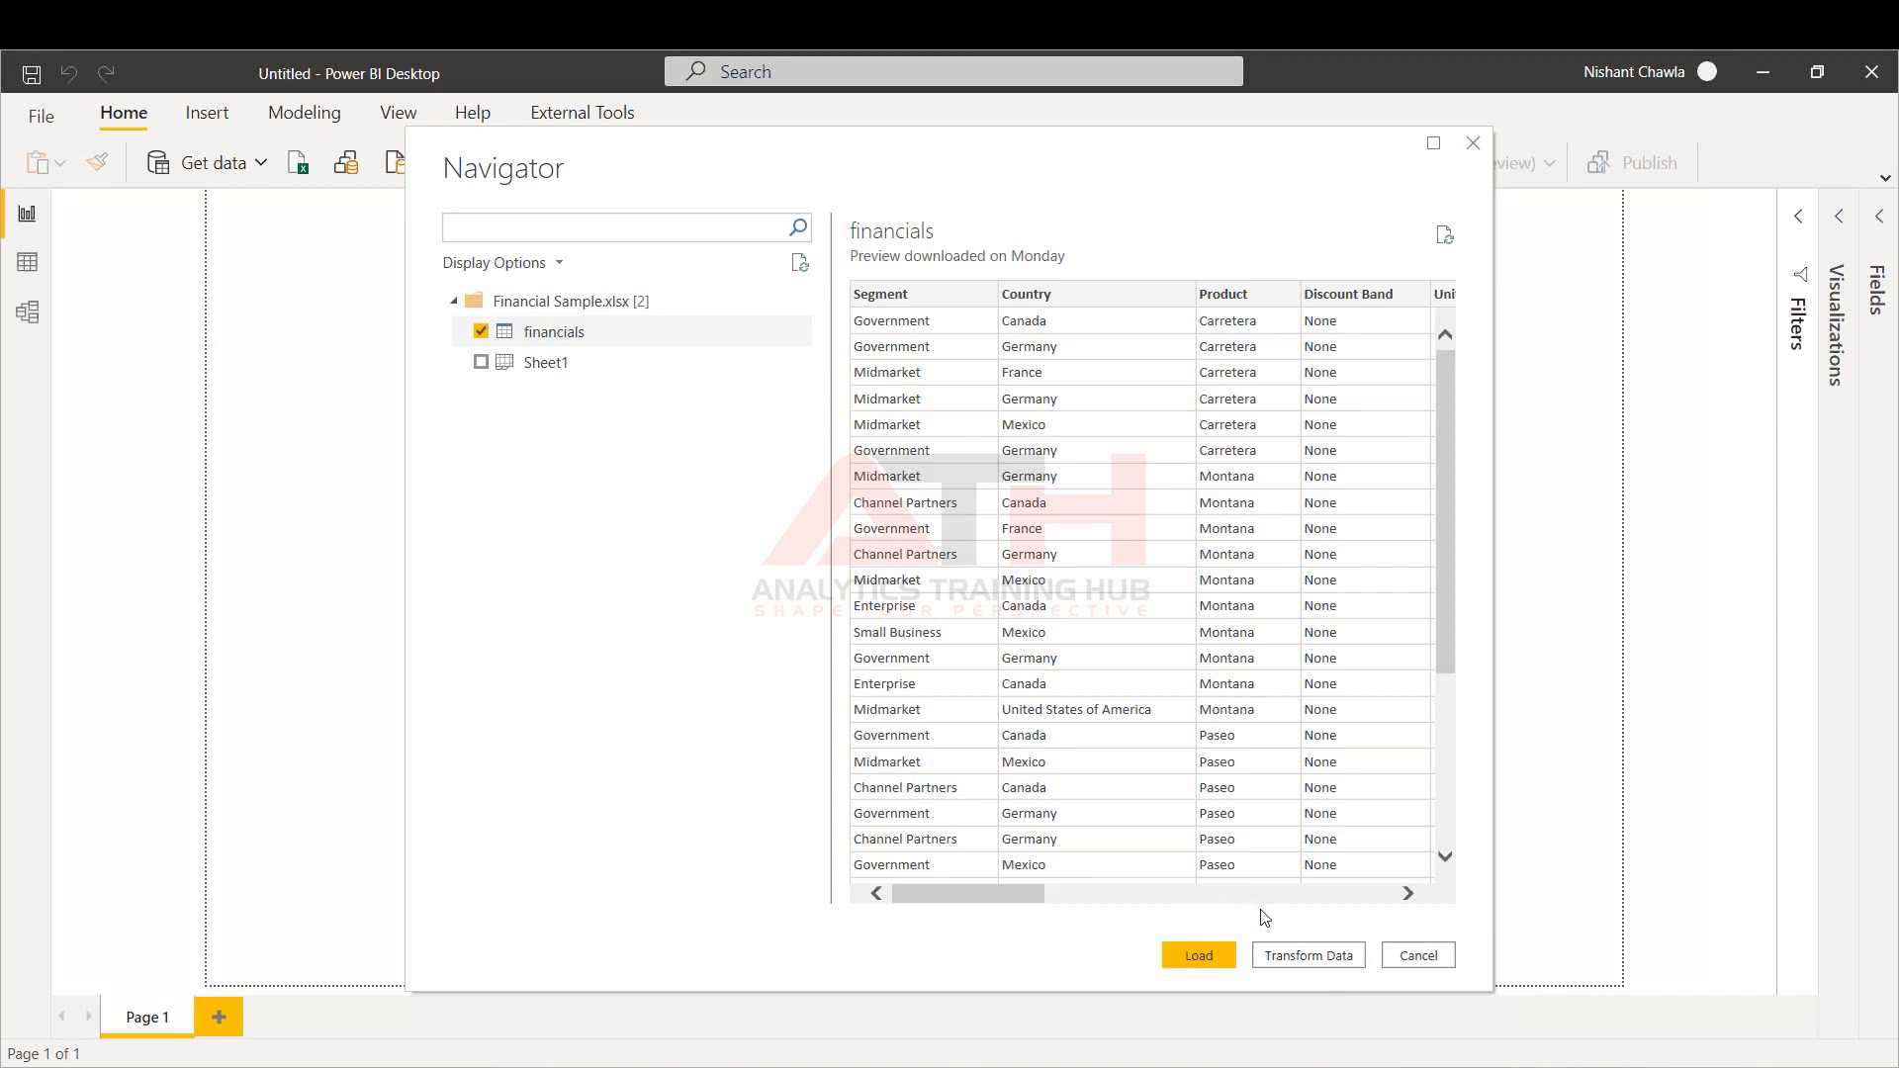
left_click(1290, 956)
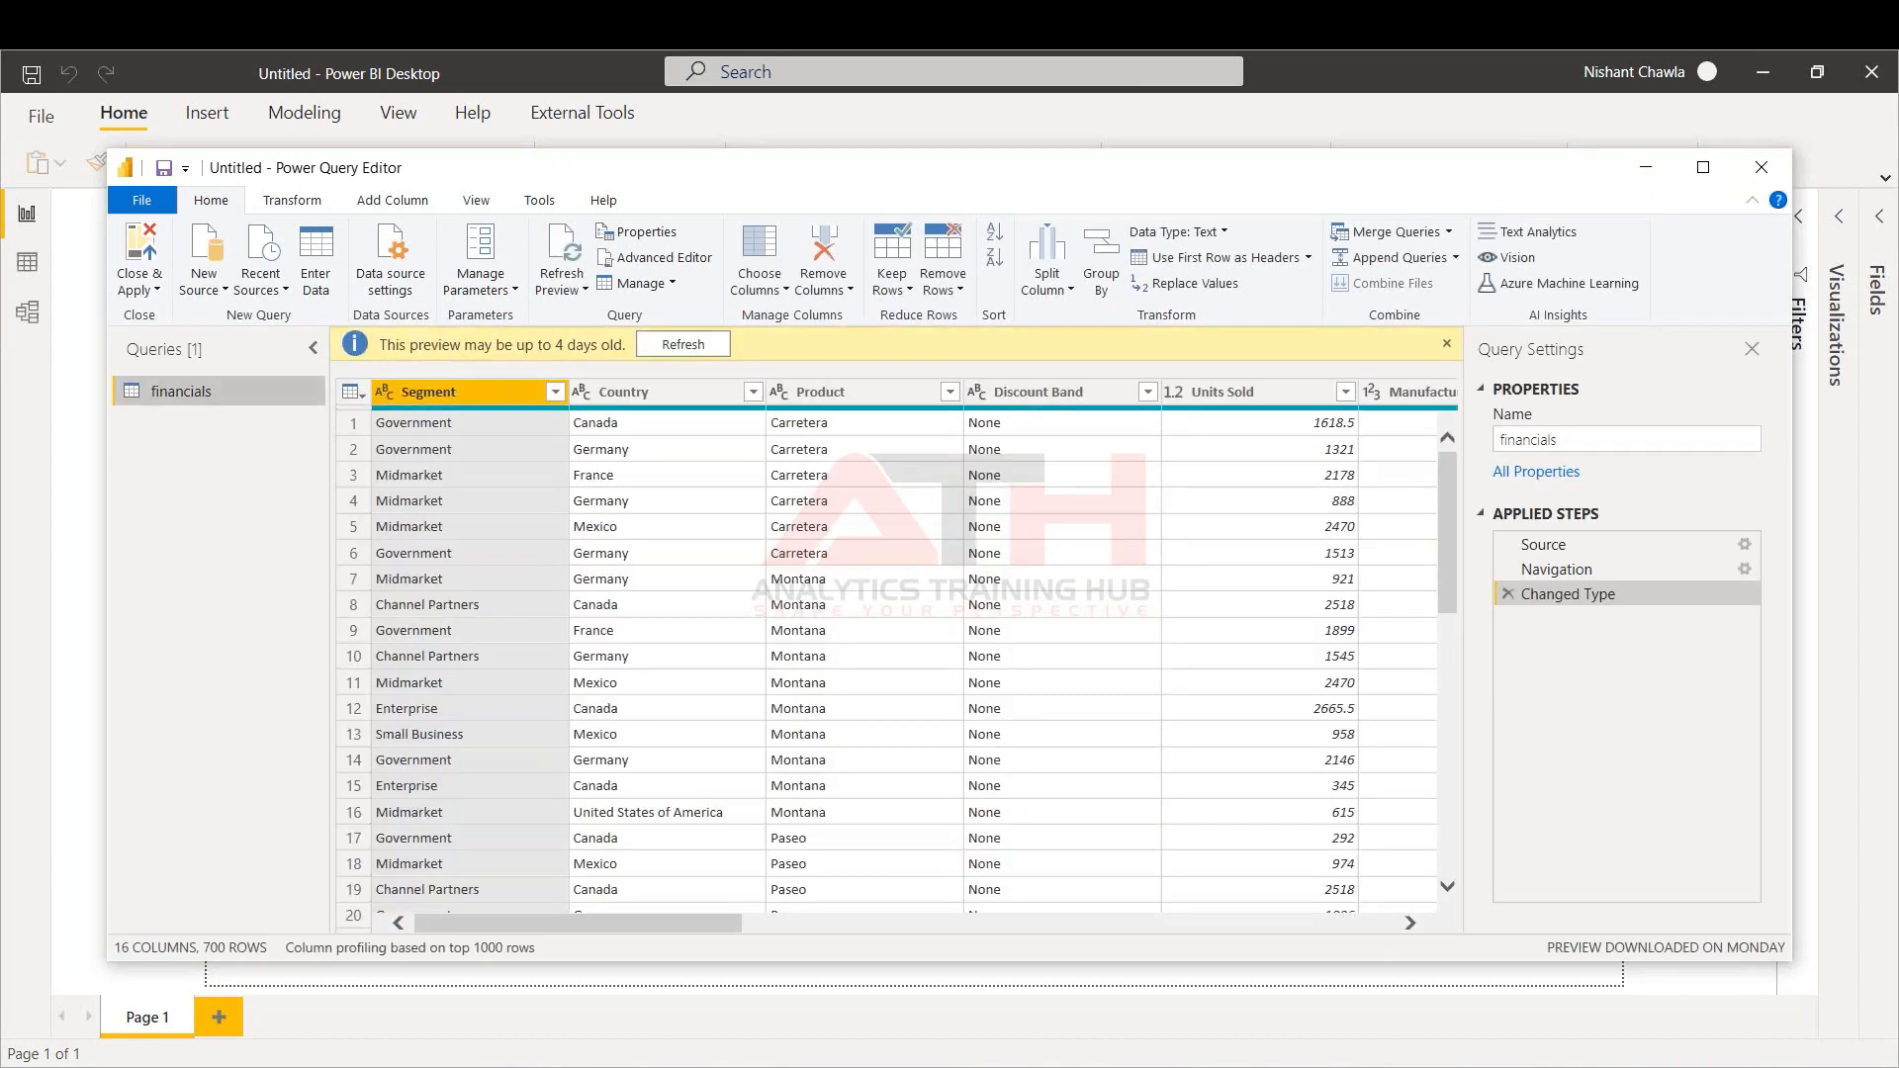
left_click(1446, 345)
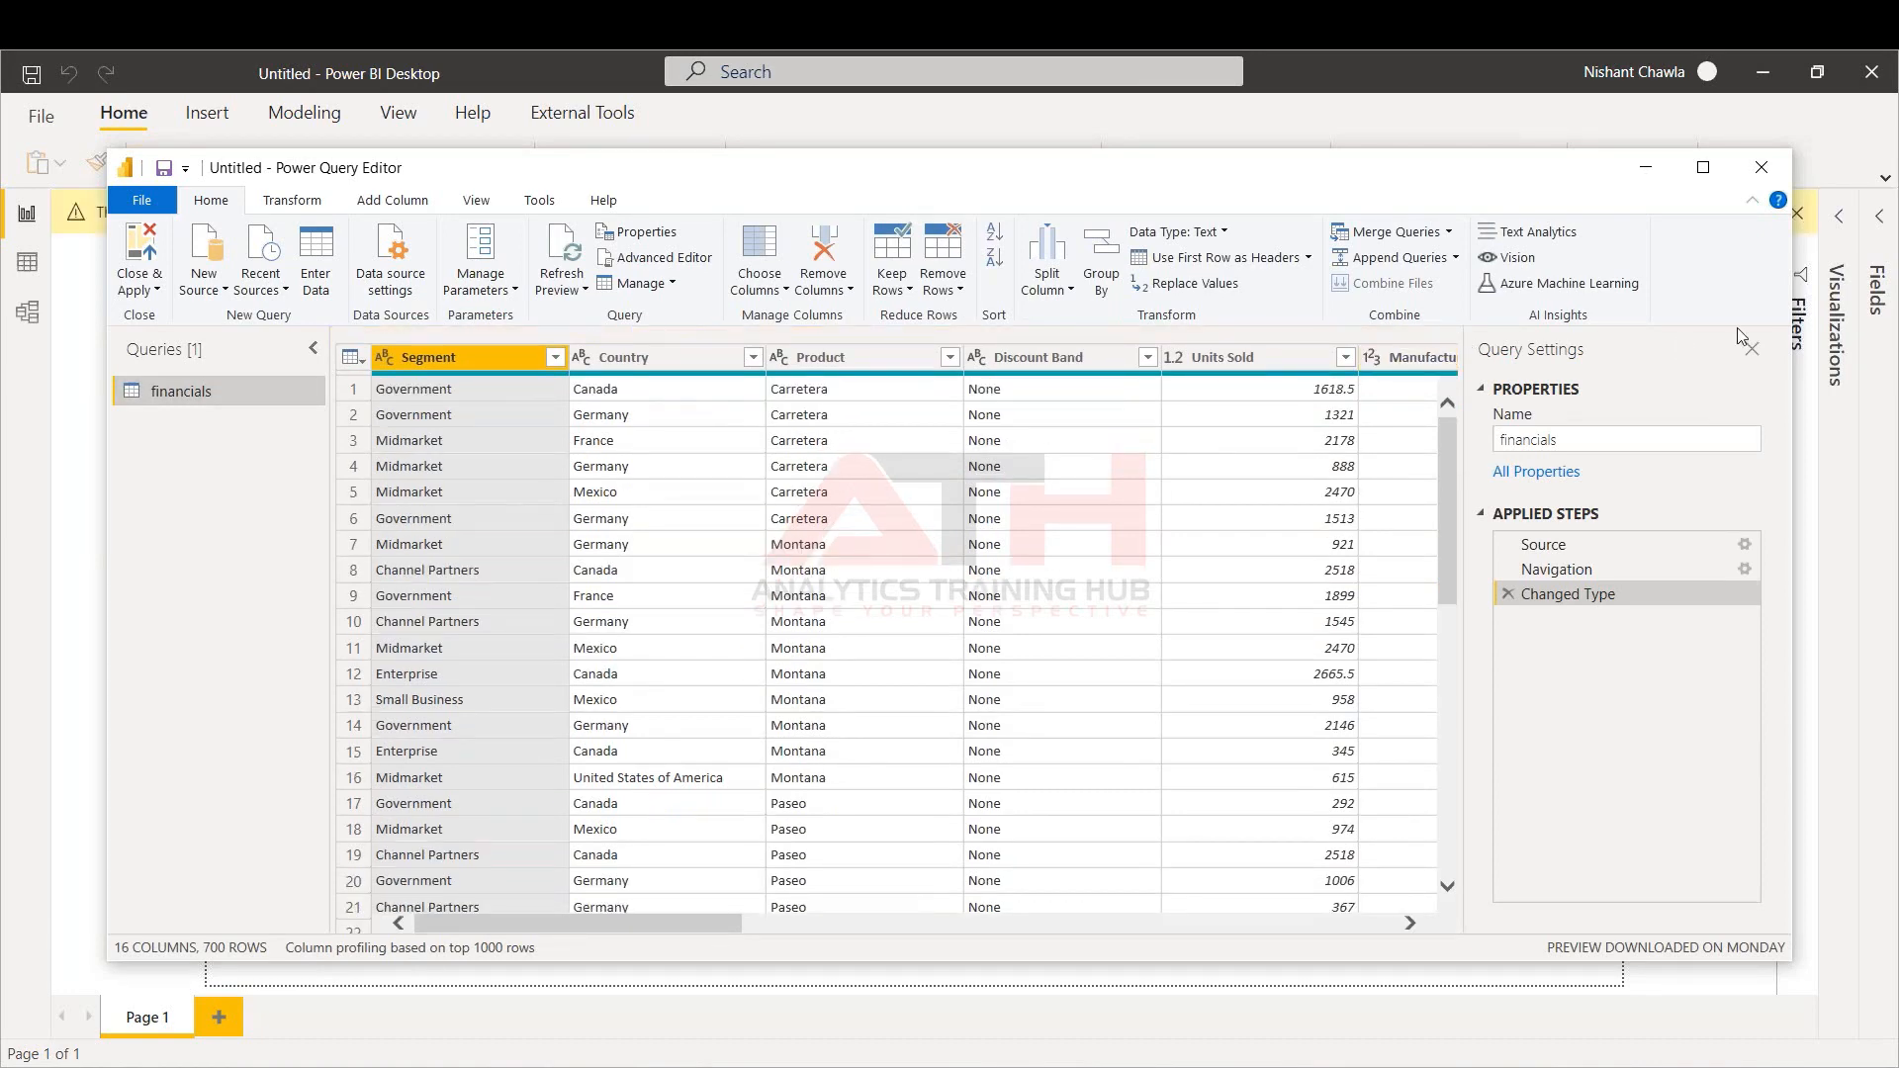
left_click(1702, 167)
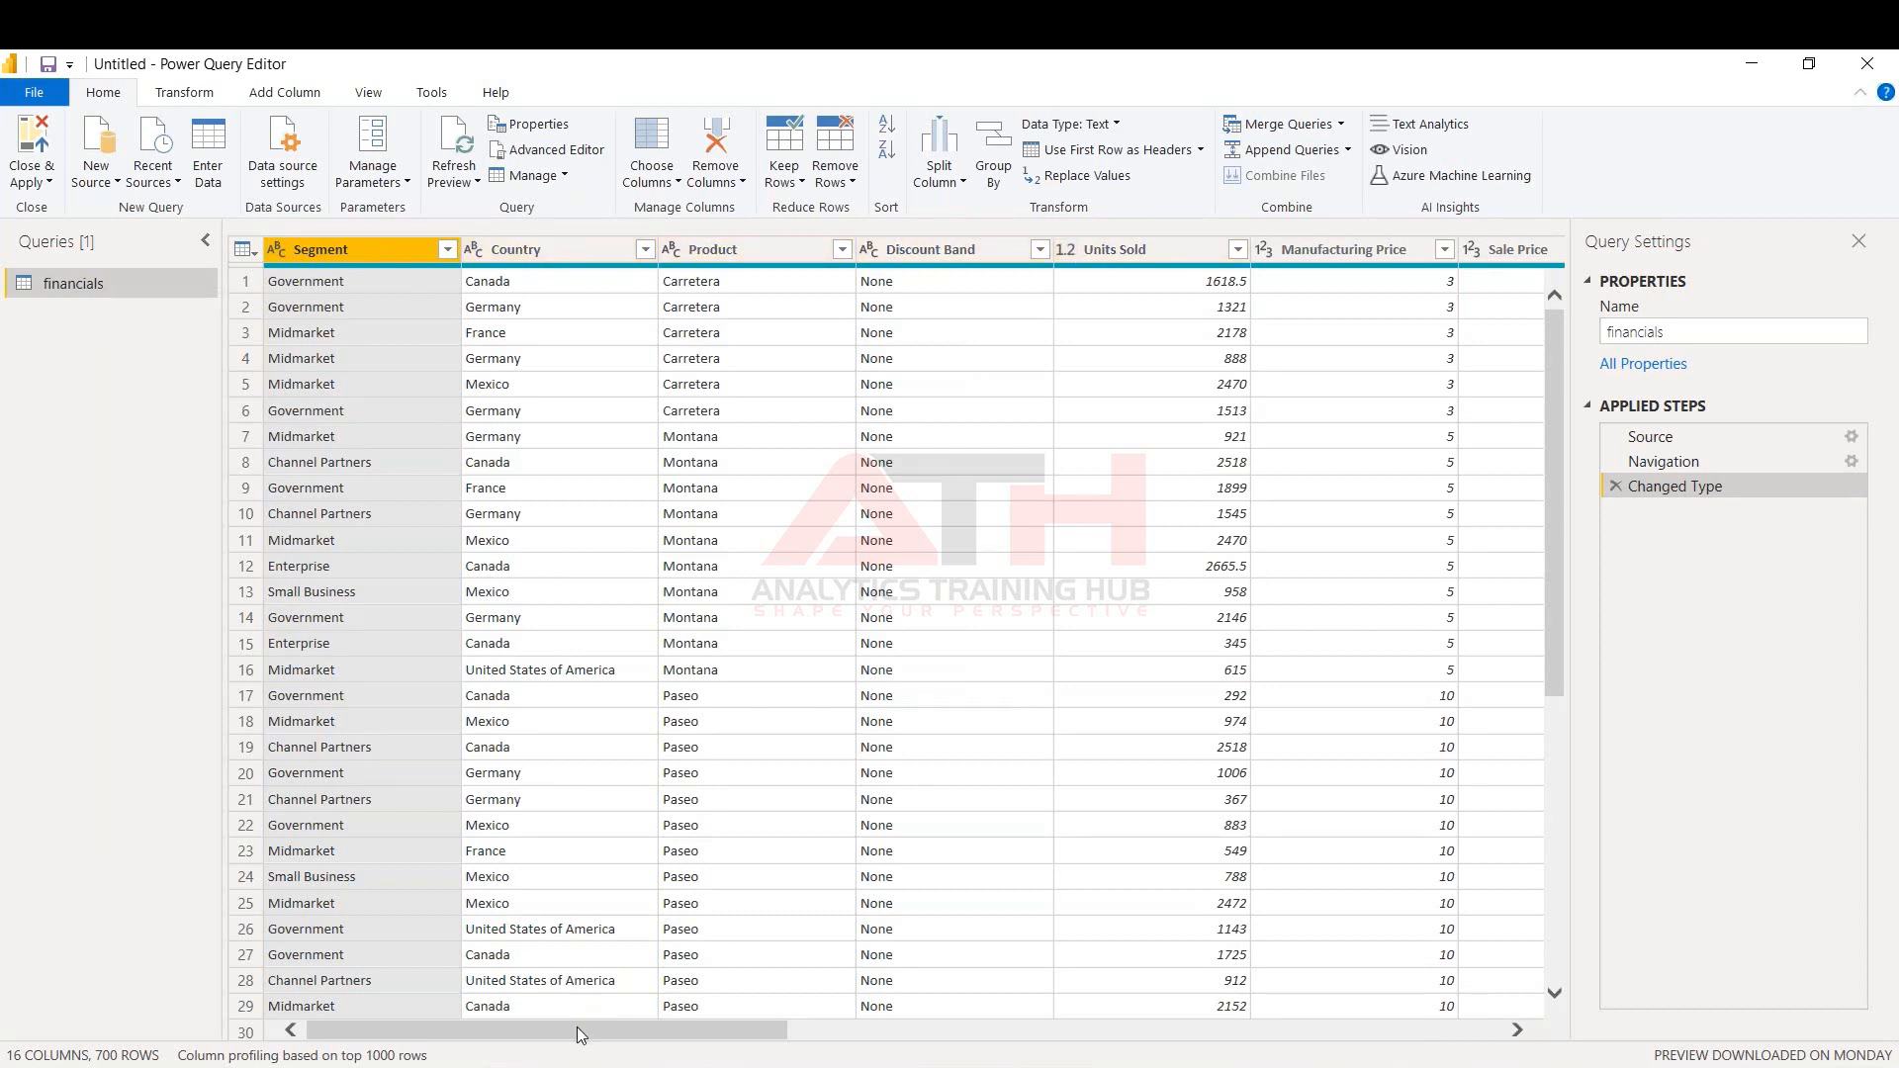
Examine the remaining columns of the financials table, checking the data type choices for COGS and the Profit column
left_click_drag(580, 1034, 1296, 1062)
left_click(881, 256)
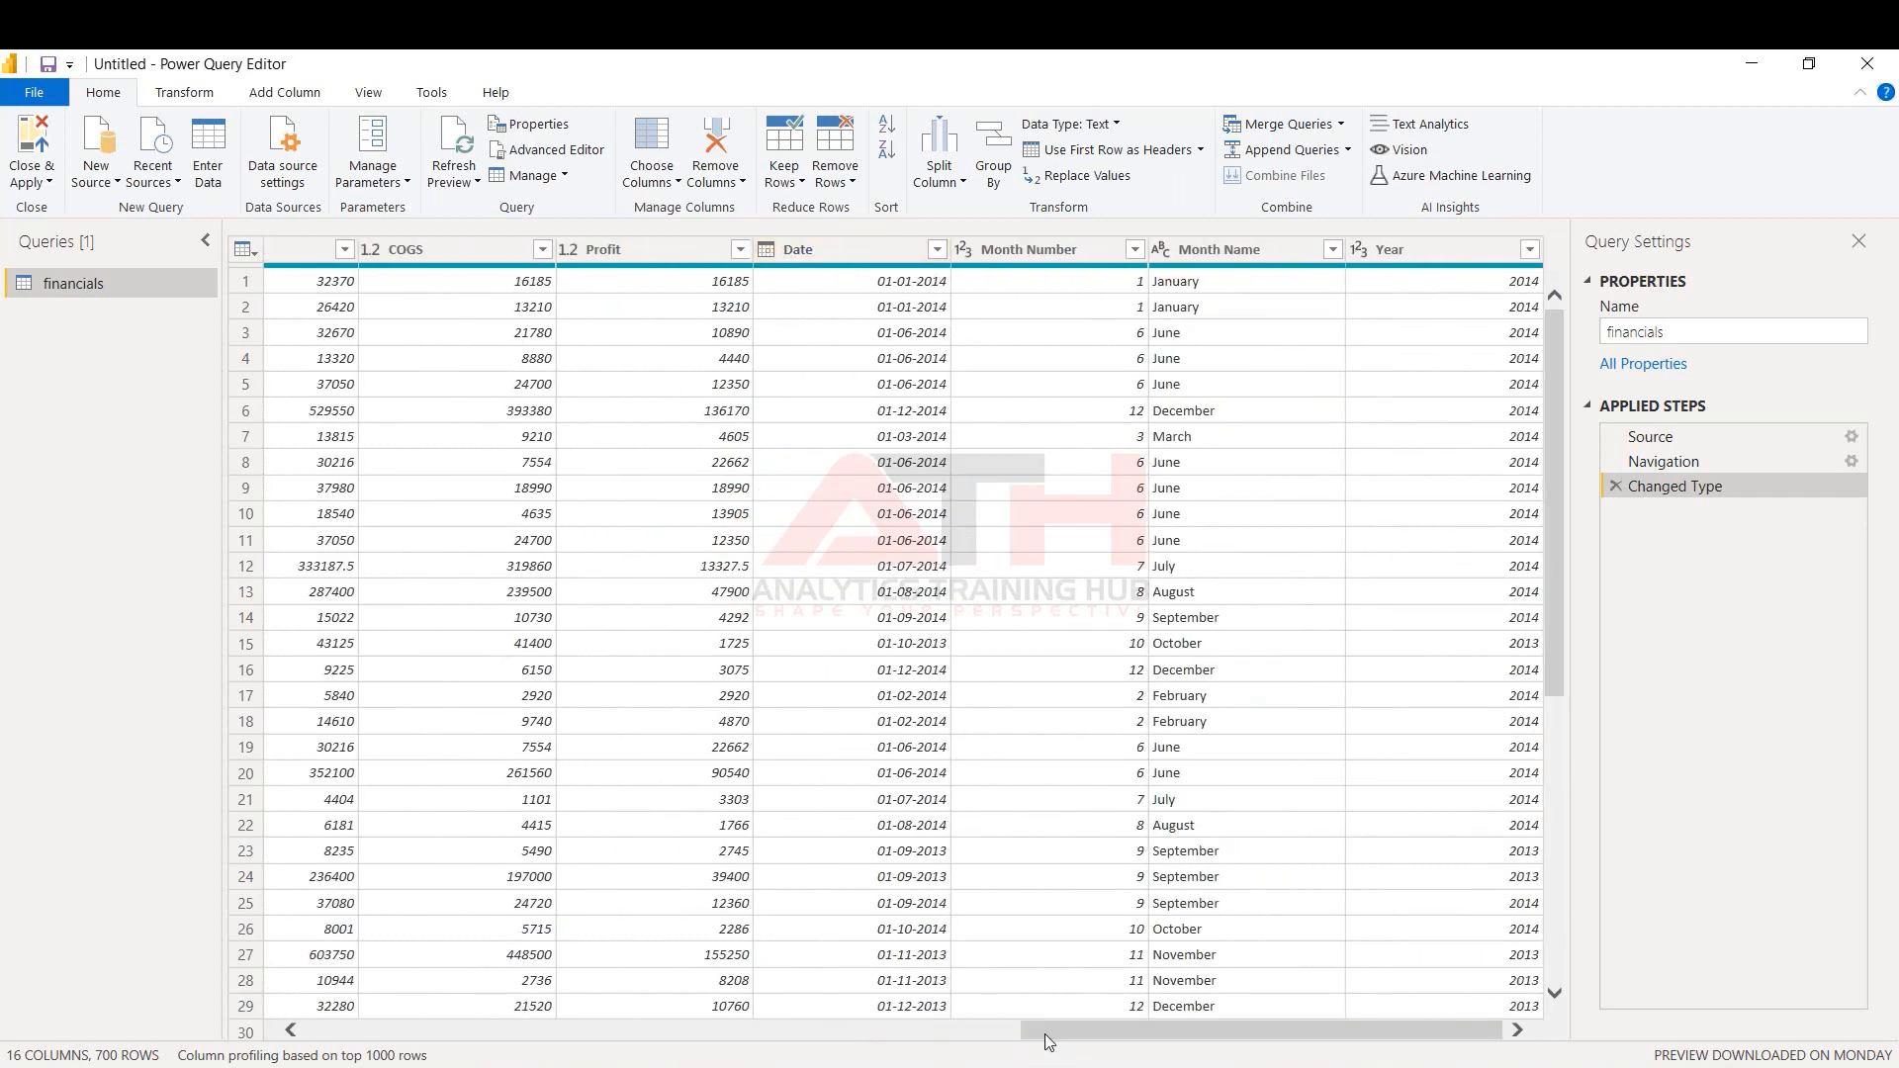
left_click_drag(1047, 1031, 942, 1036)
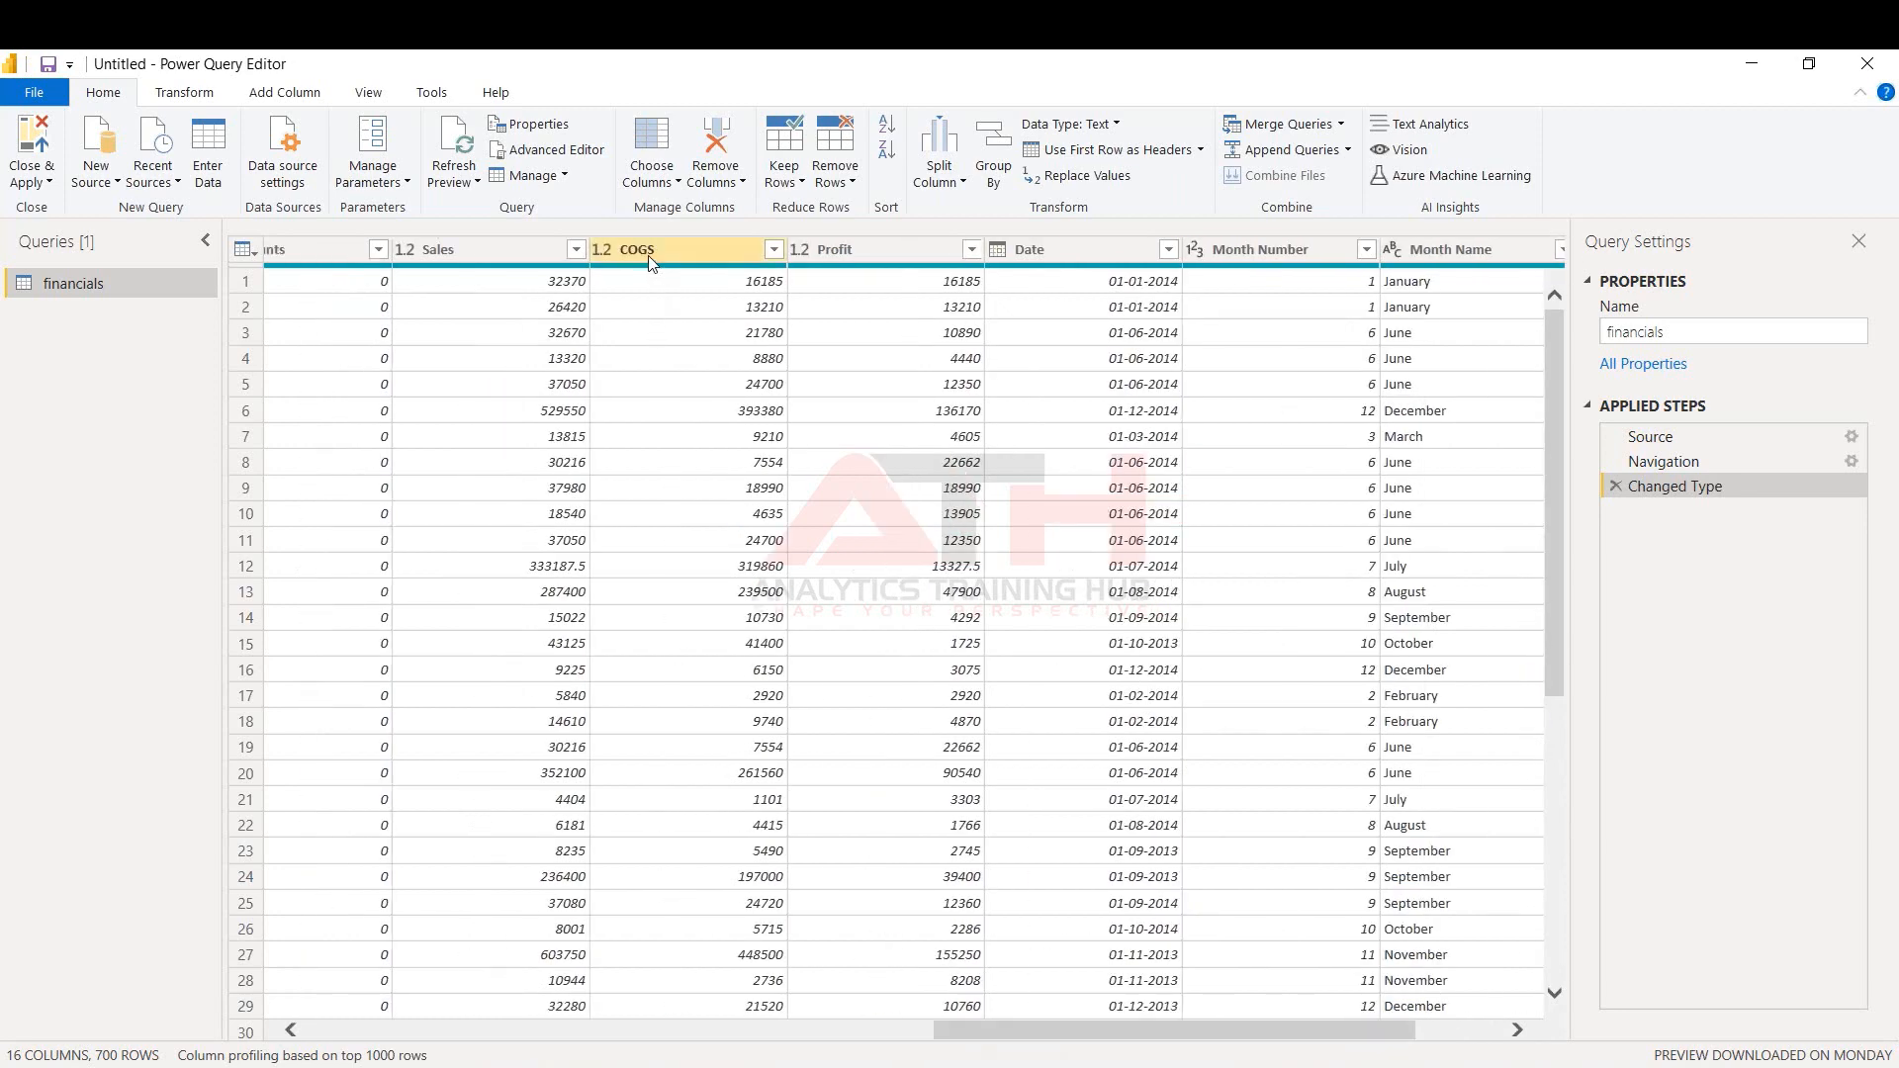
left_click(651, 260)
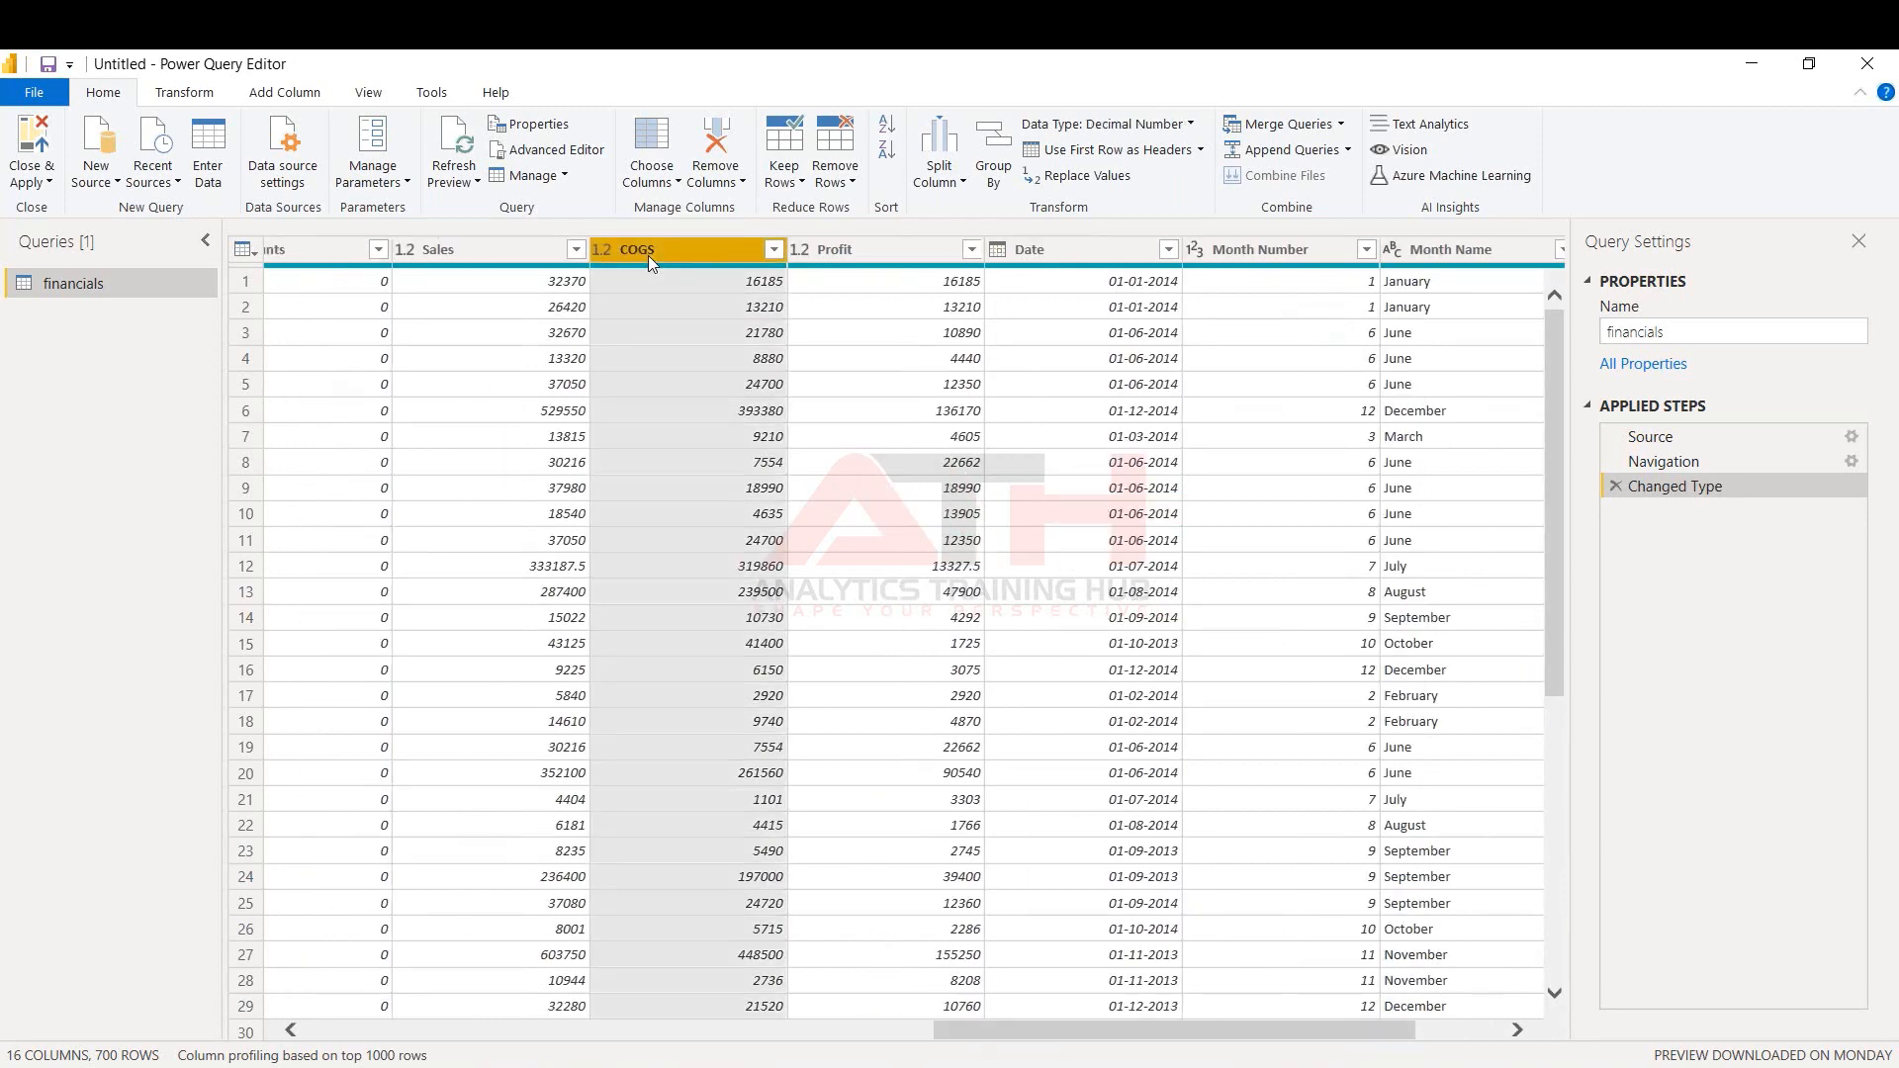
left_click(1087, 128)
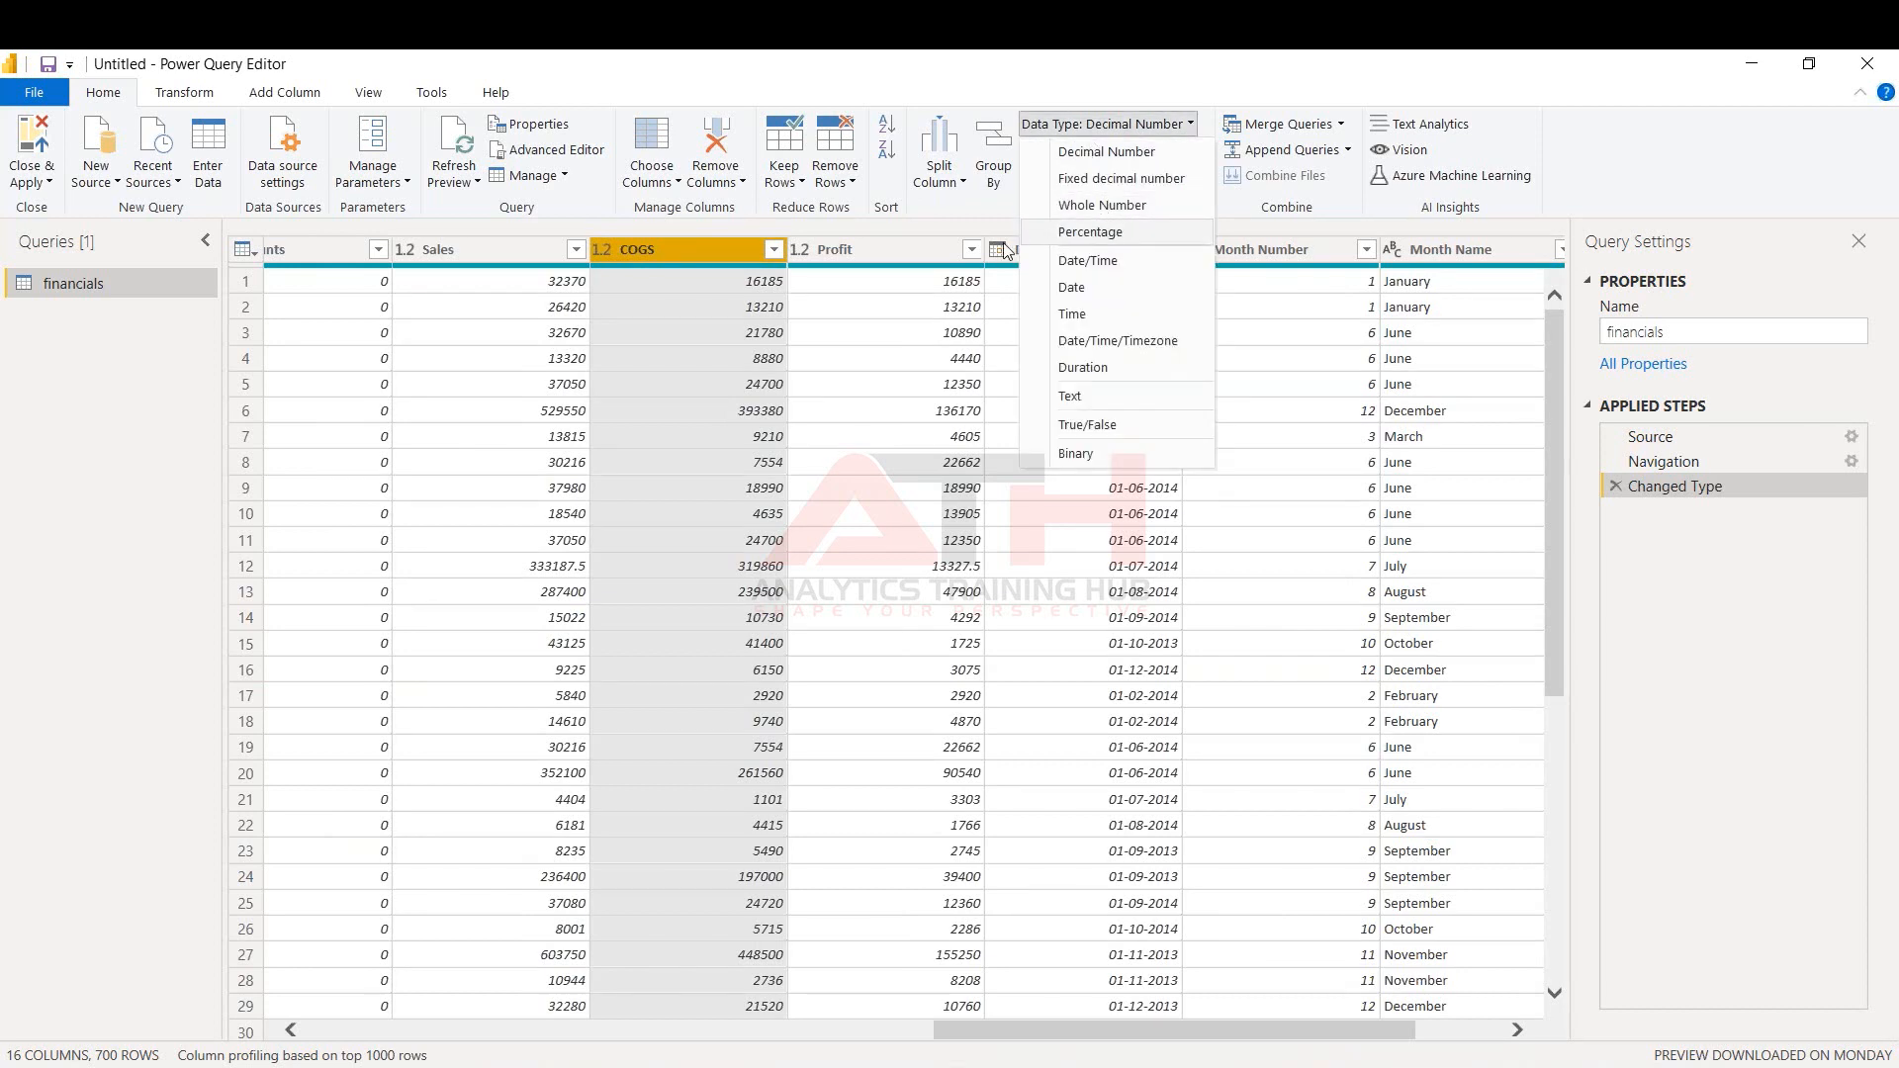
left_click(921, 263)
left_click(916, 253)
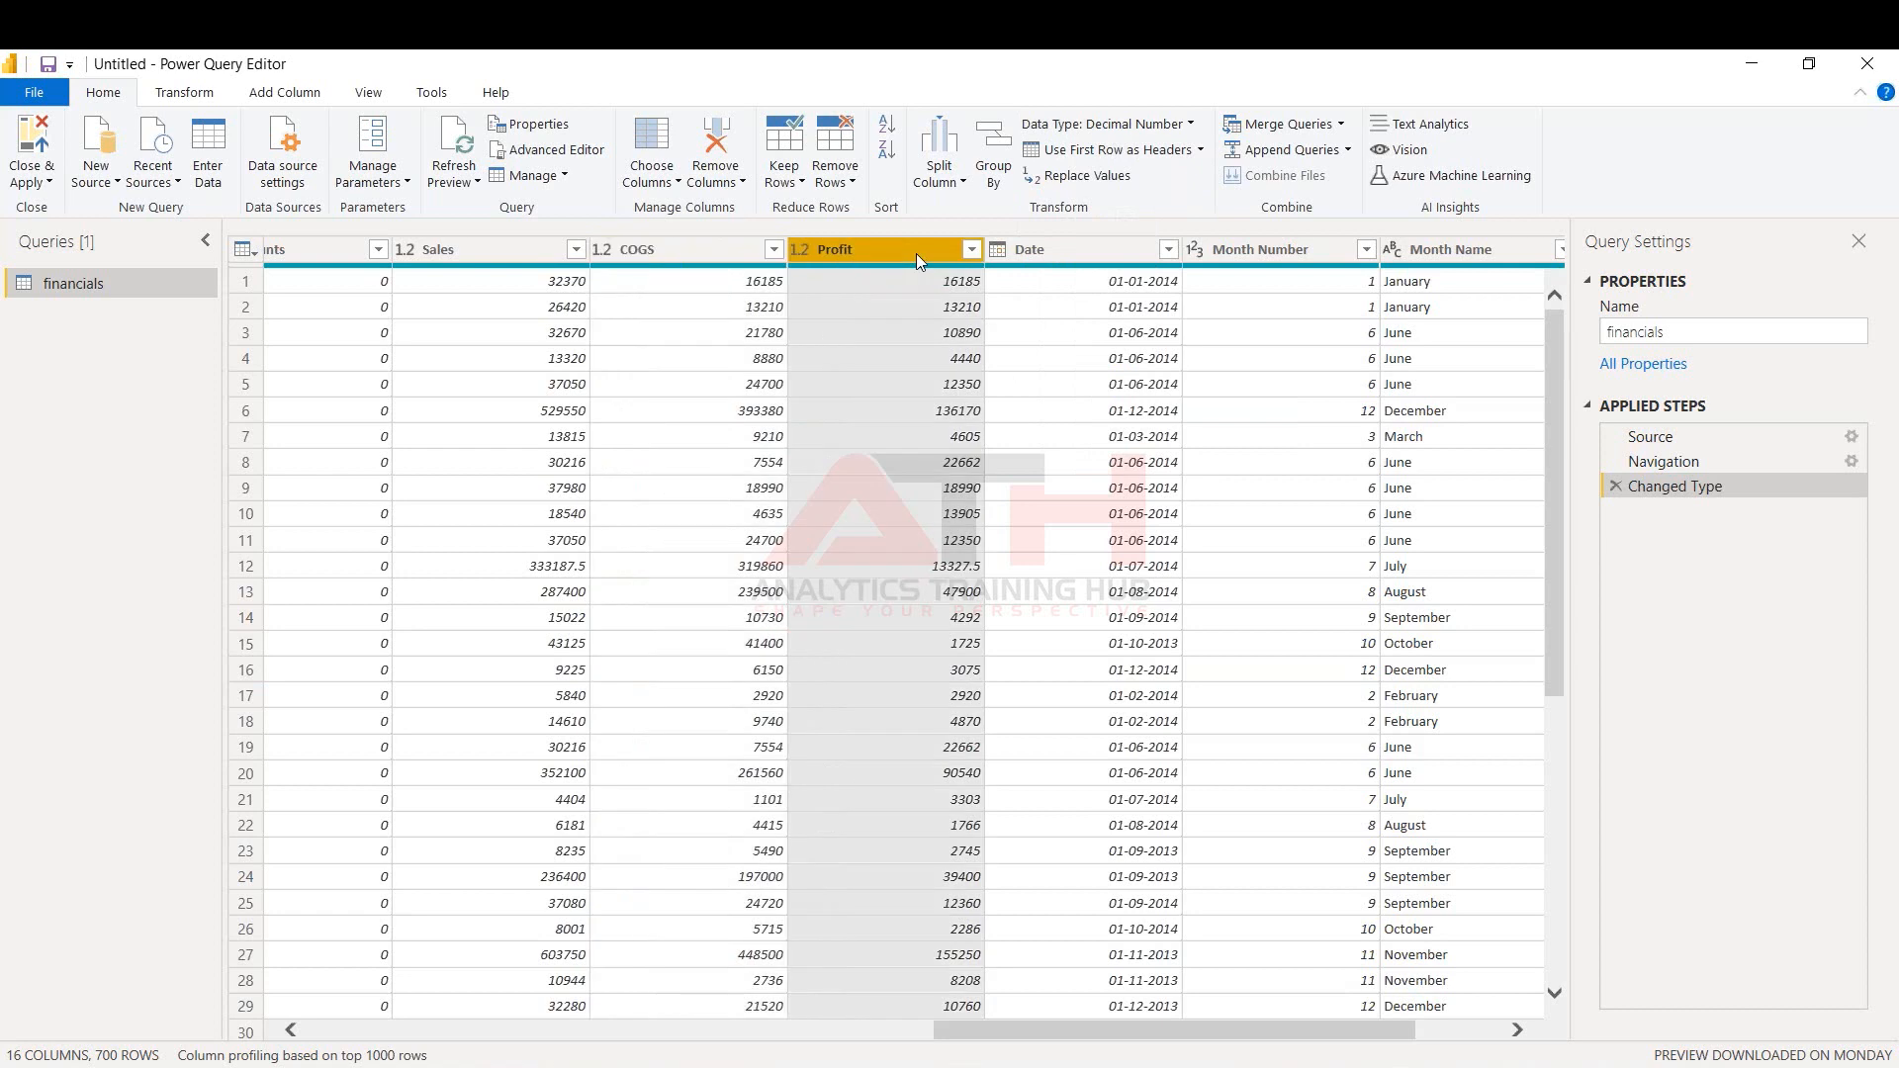
Edit the Sales column's header so it reads Sales, and apply the query changes while closing the Power Query Editor
double_click(496, 247)
left_click(495, 248)
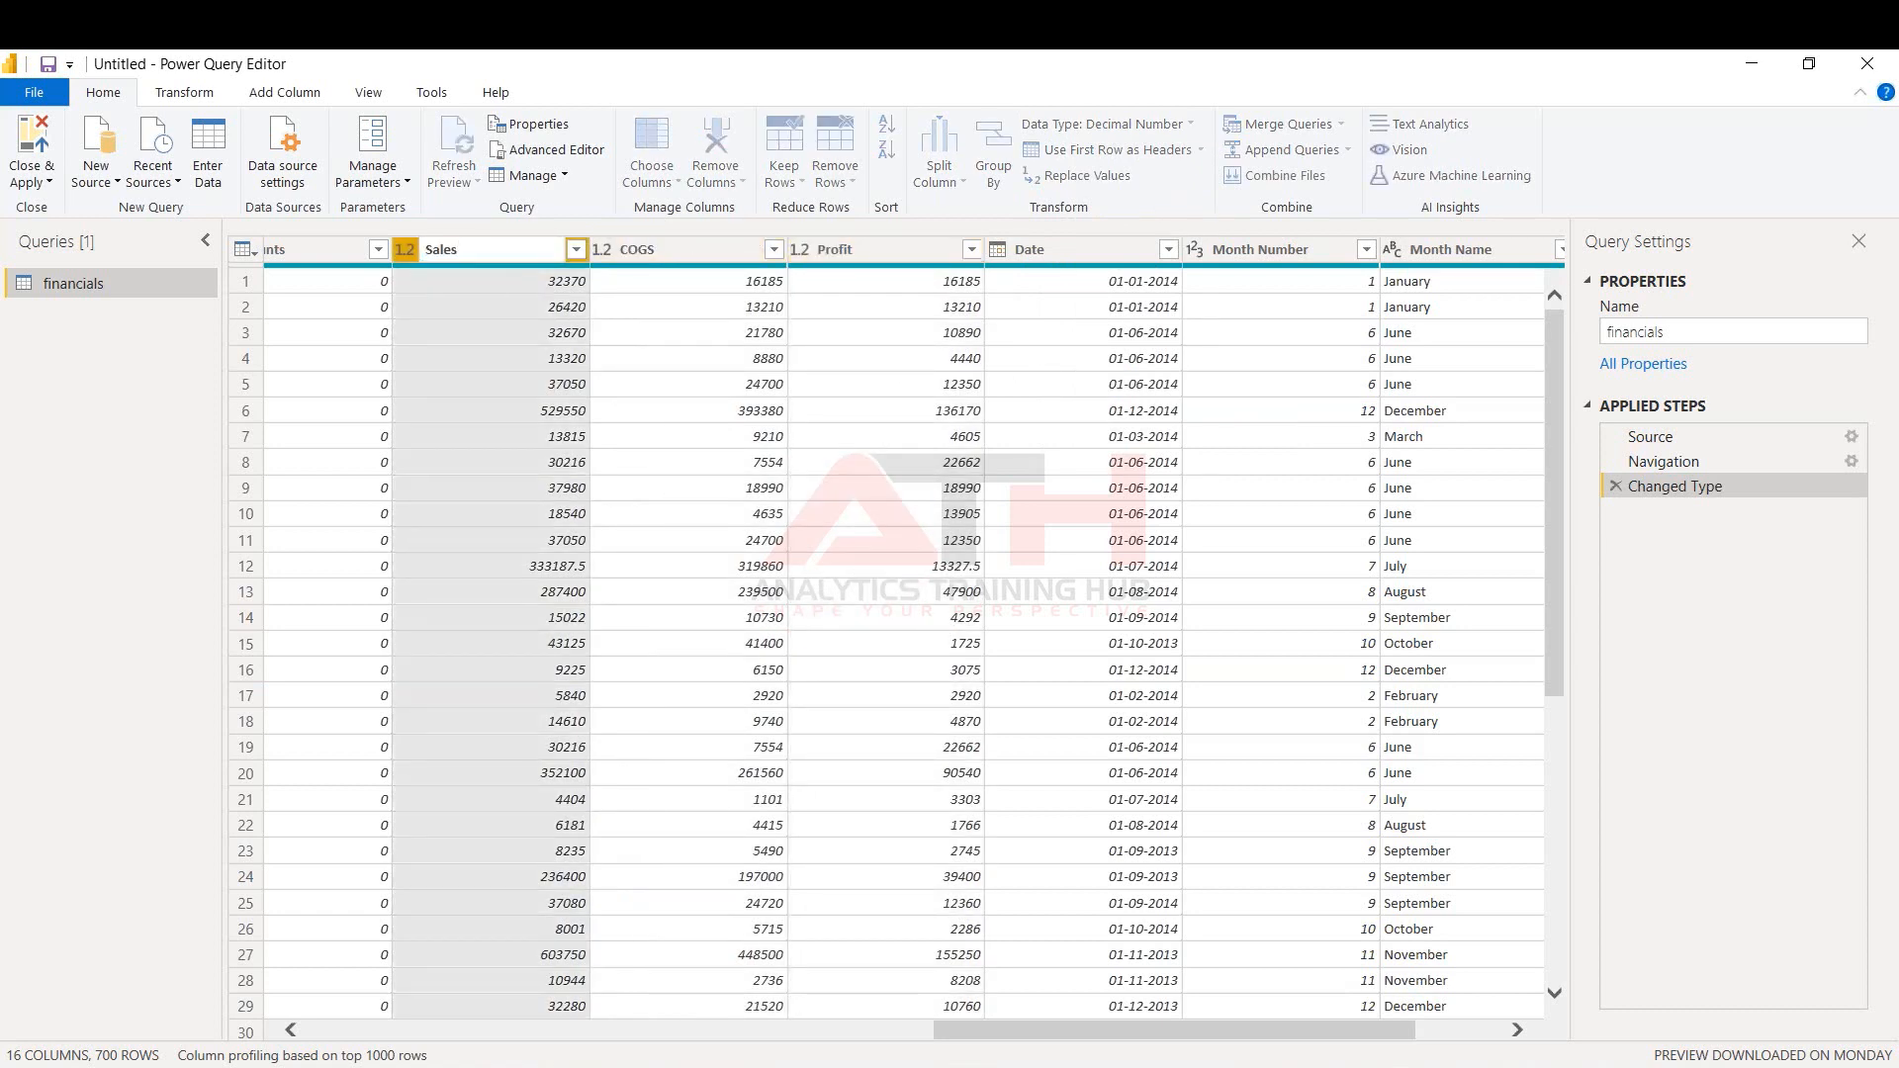
key("Return")
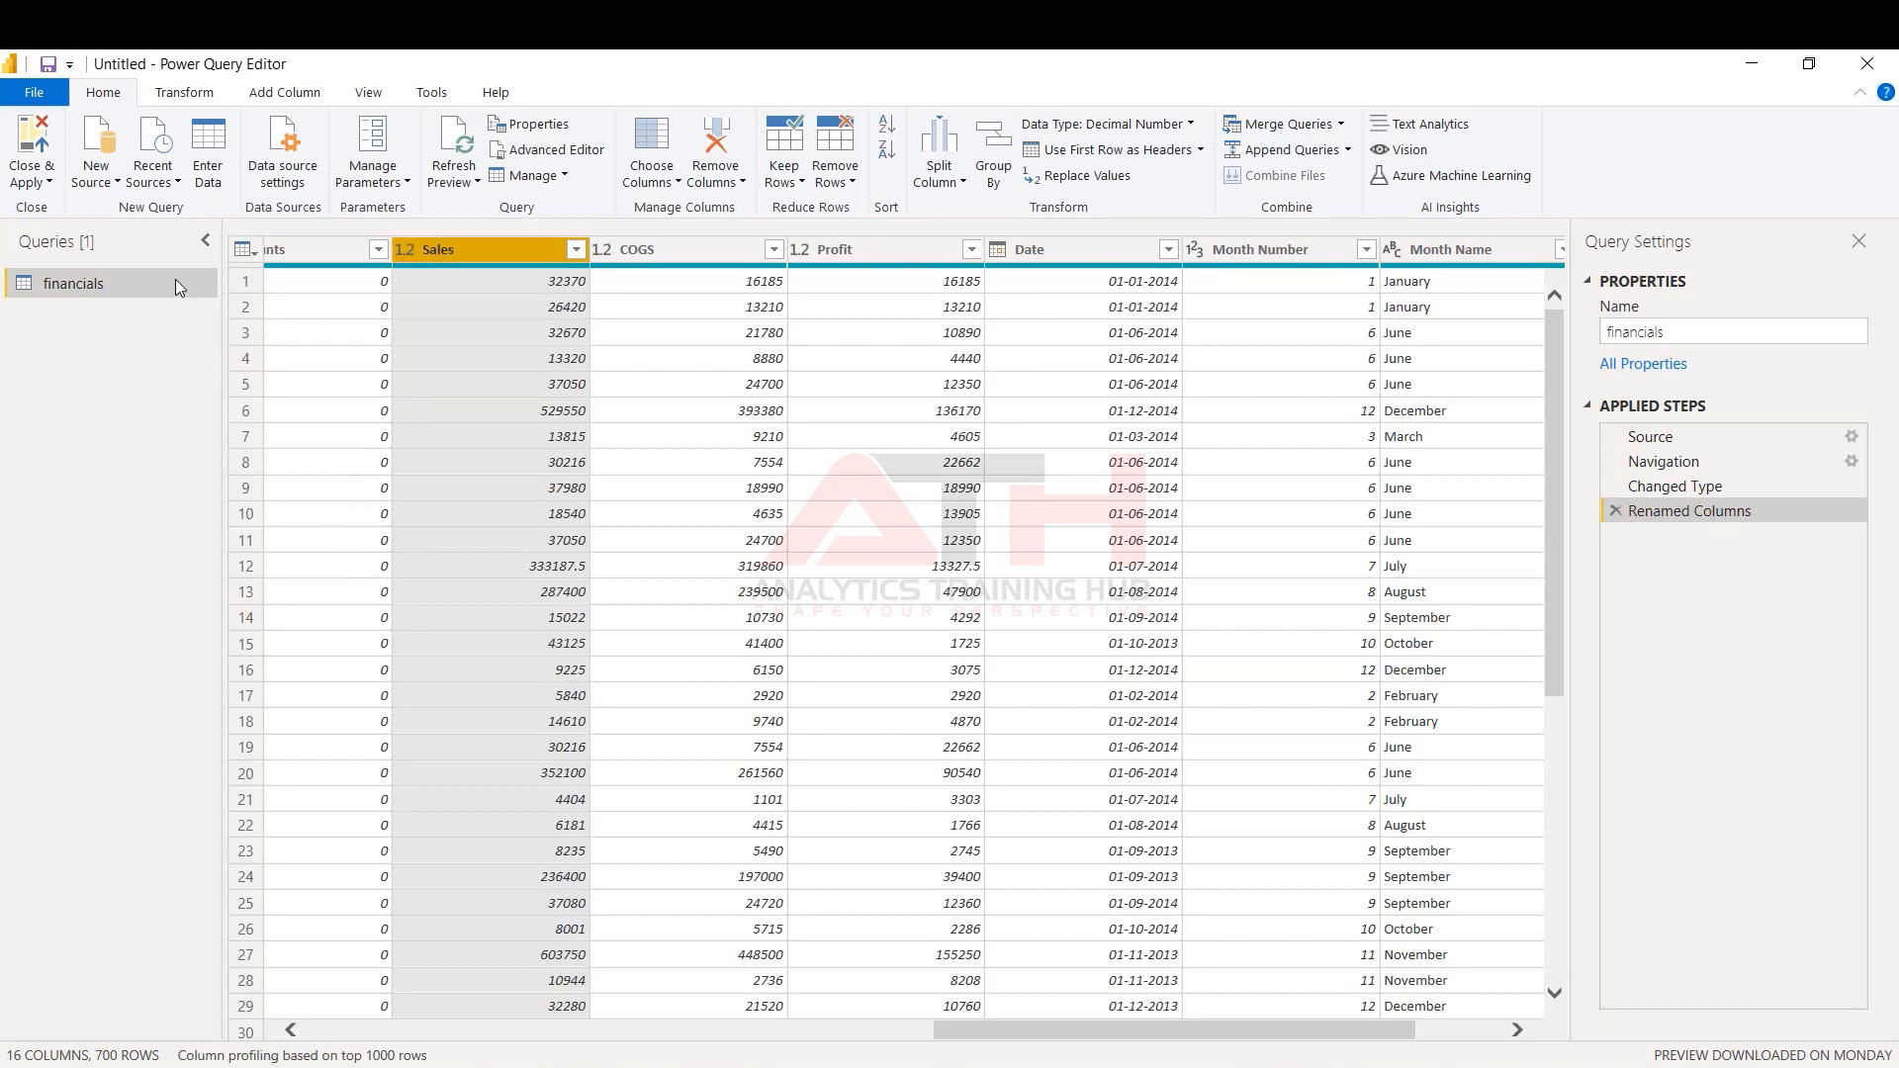
left_click(49, 183)
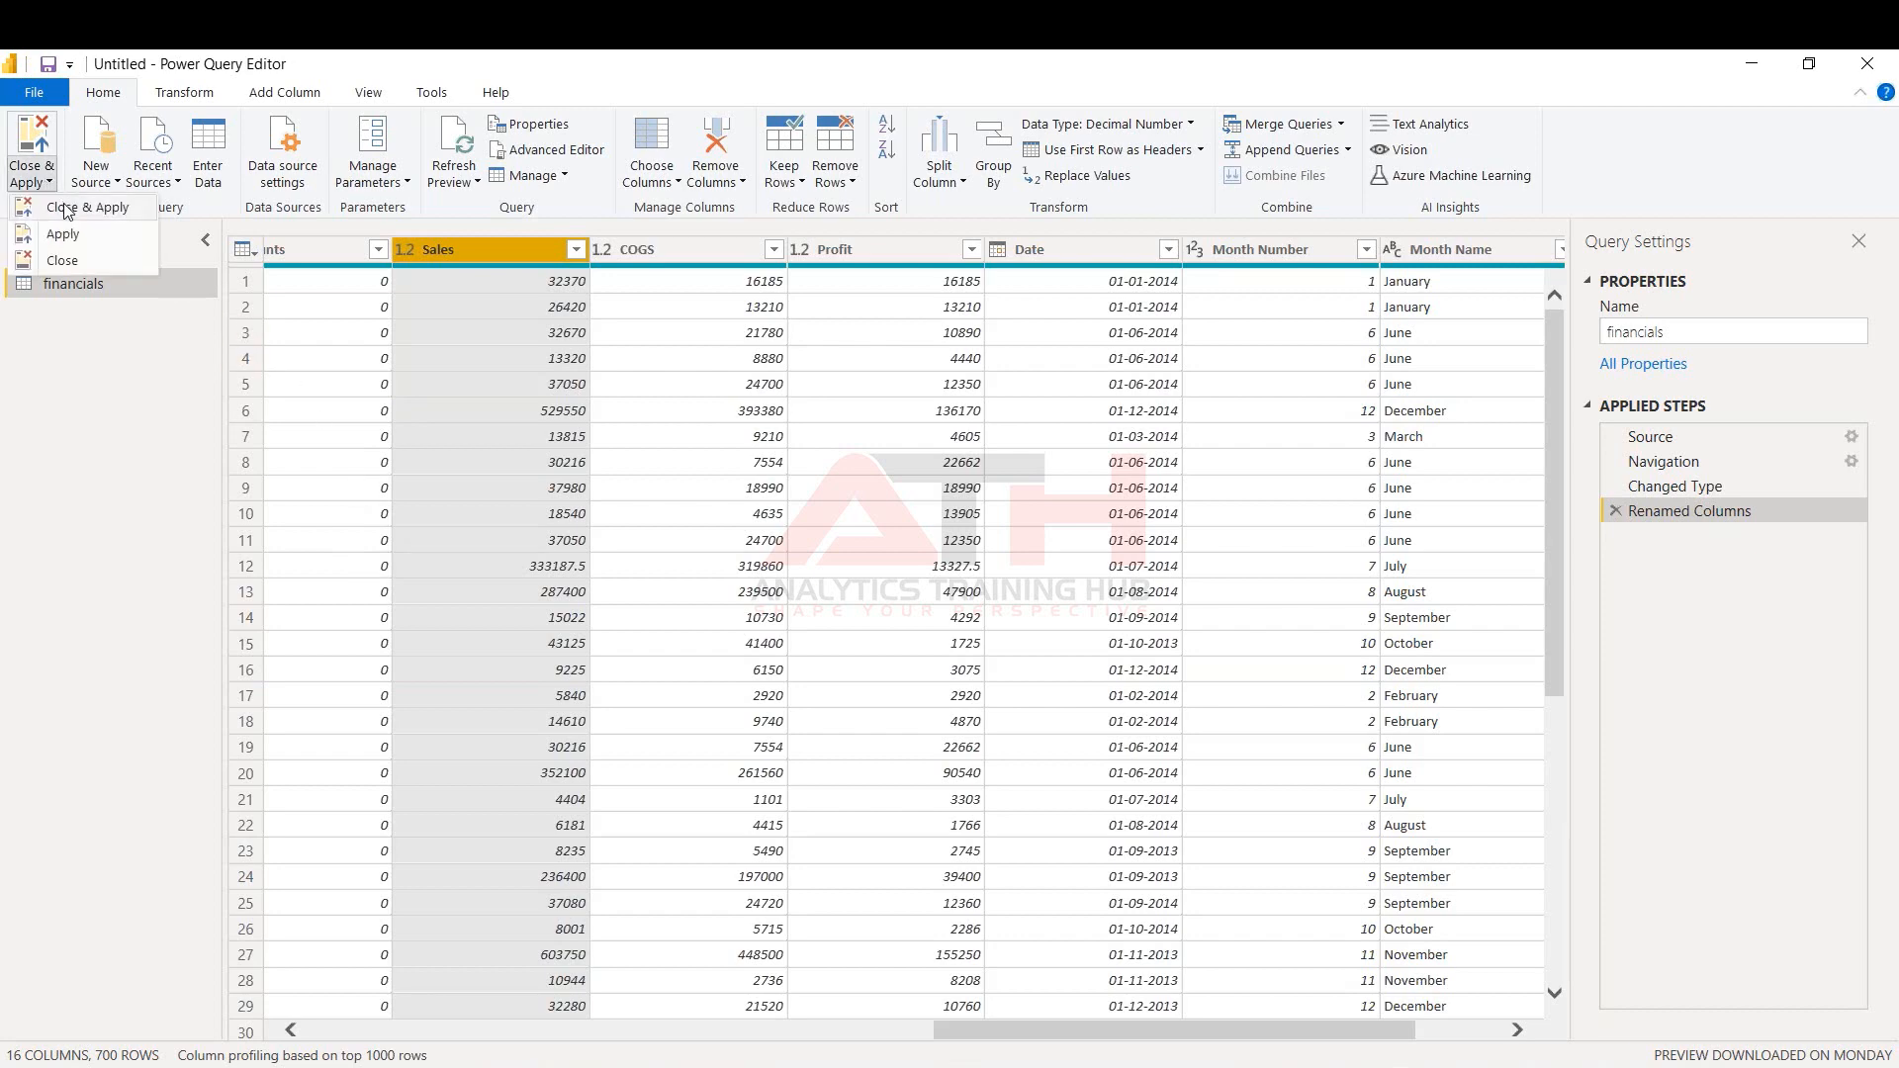
left_click(62, 205)
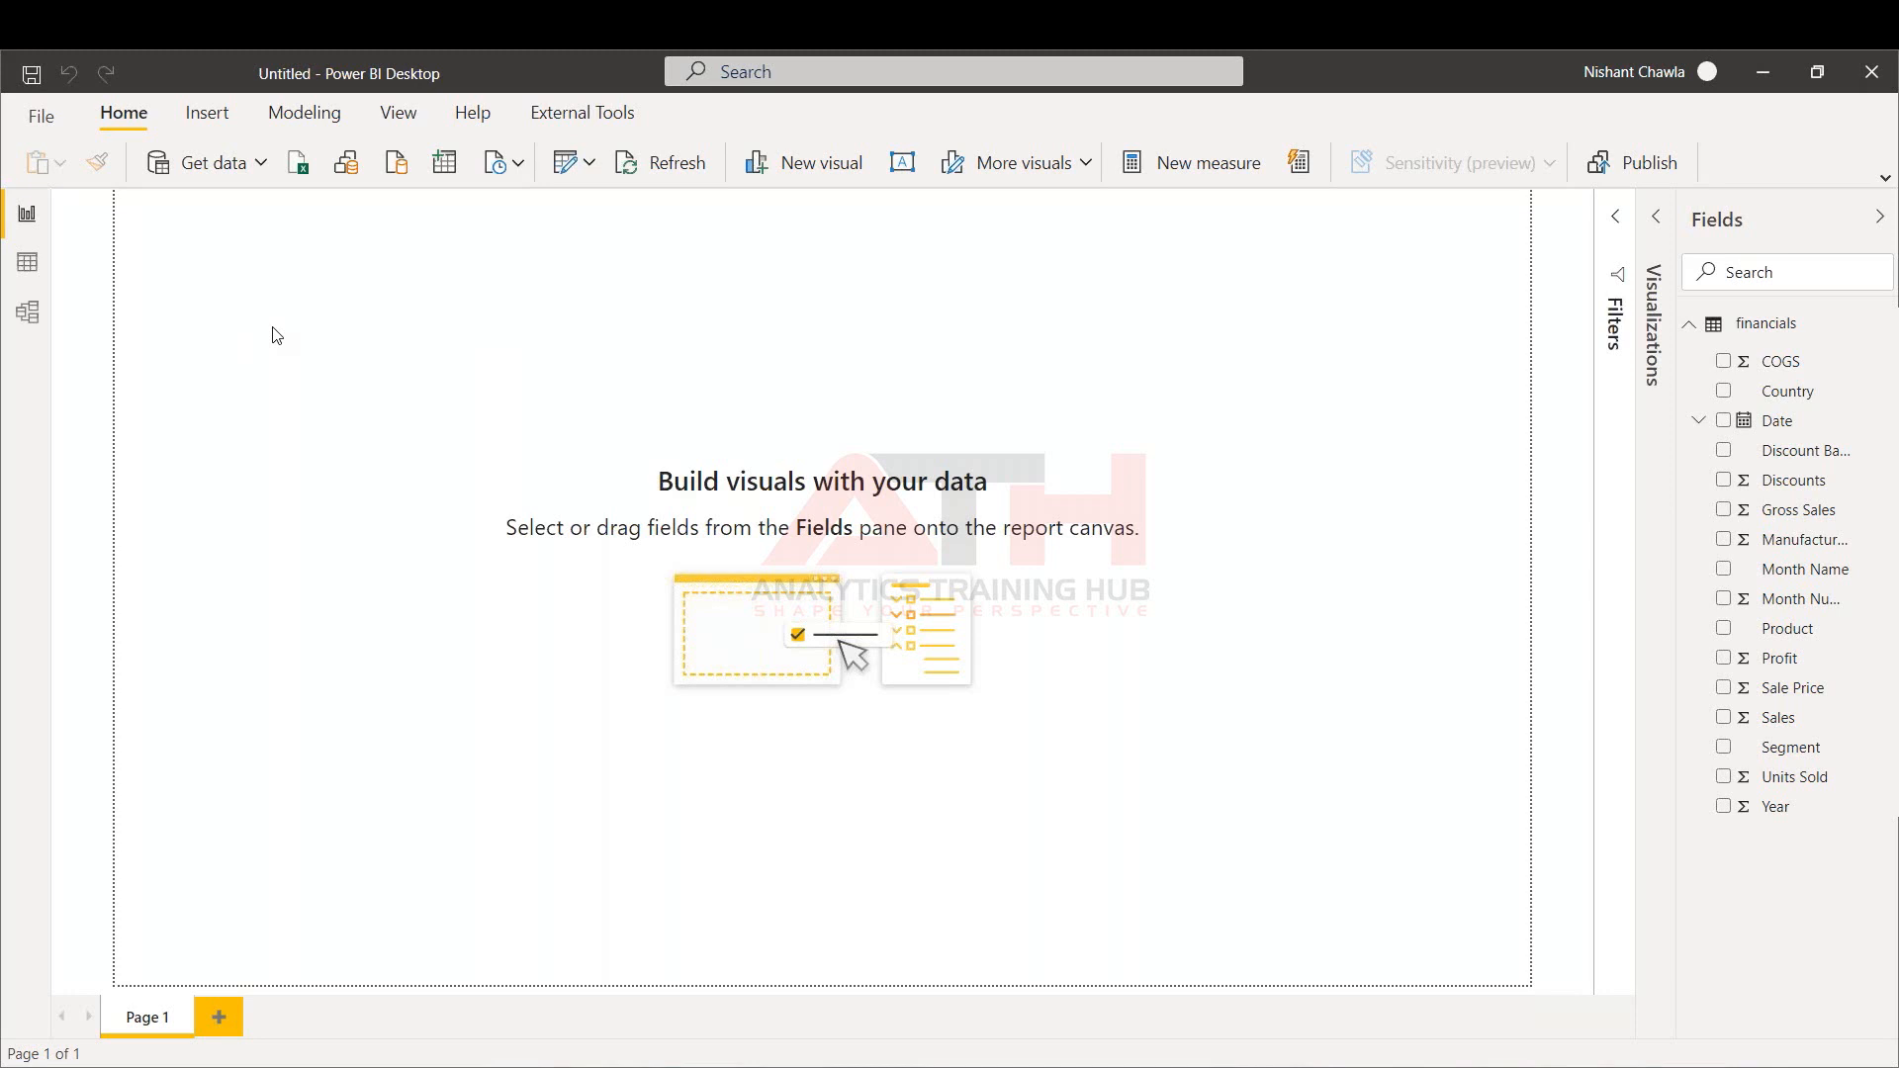
Add a card visual showing the Sales field near the report page's upper-left corner, with the Filters and Visualizations panes expanded
left_click(1613, 223)
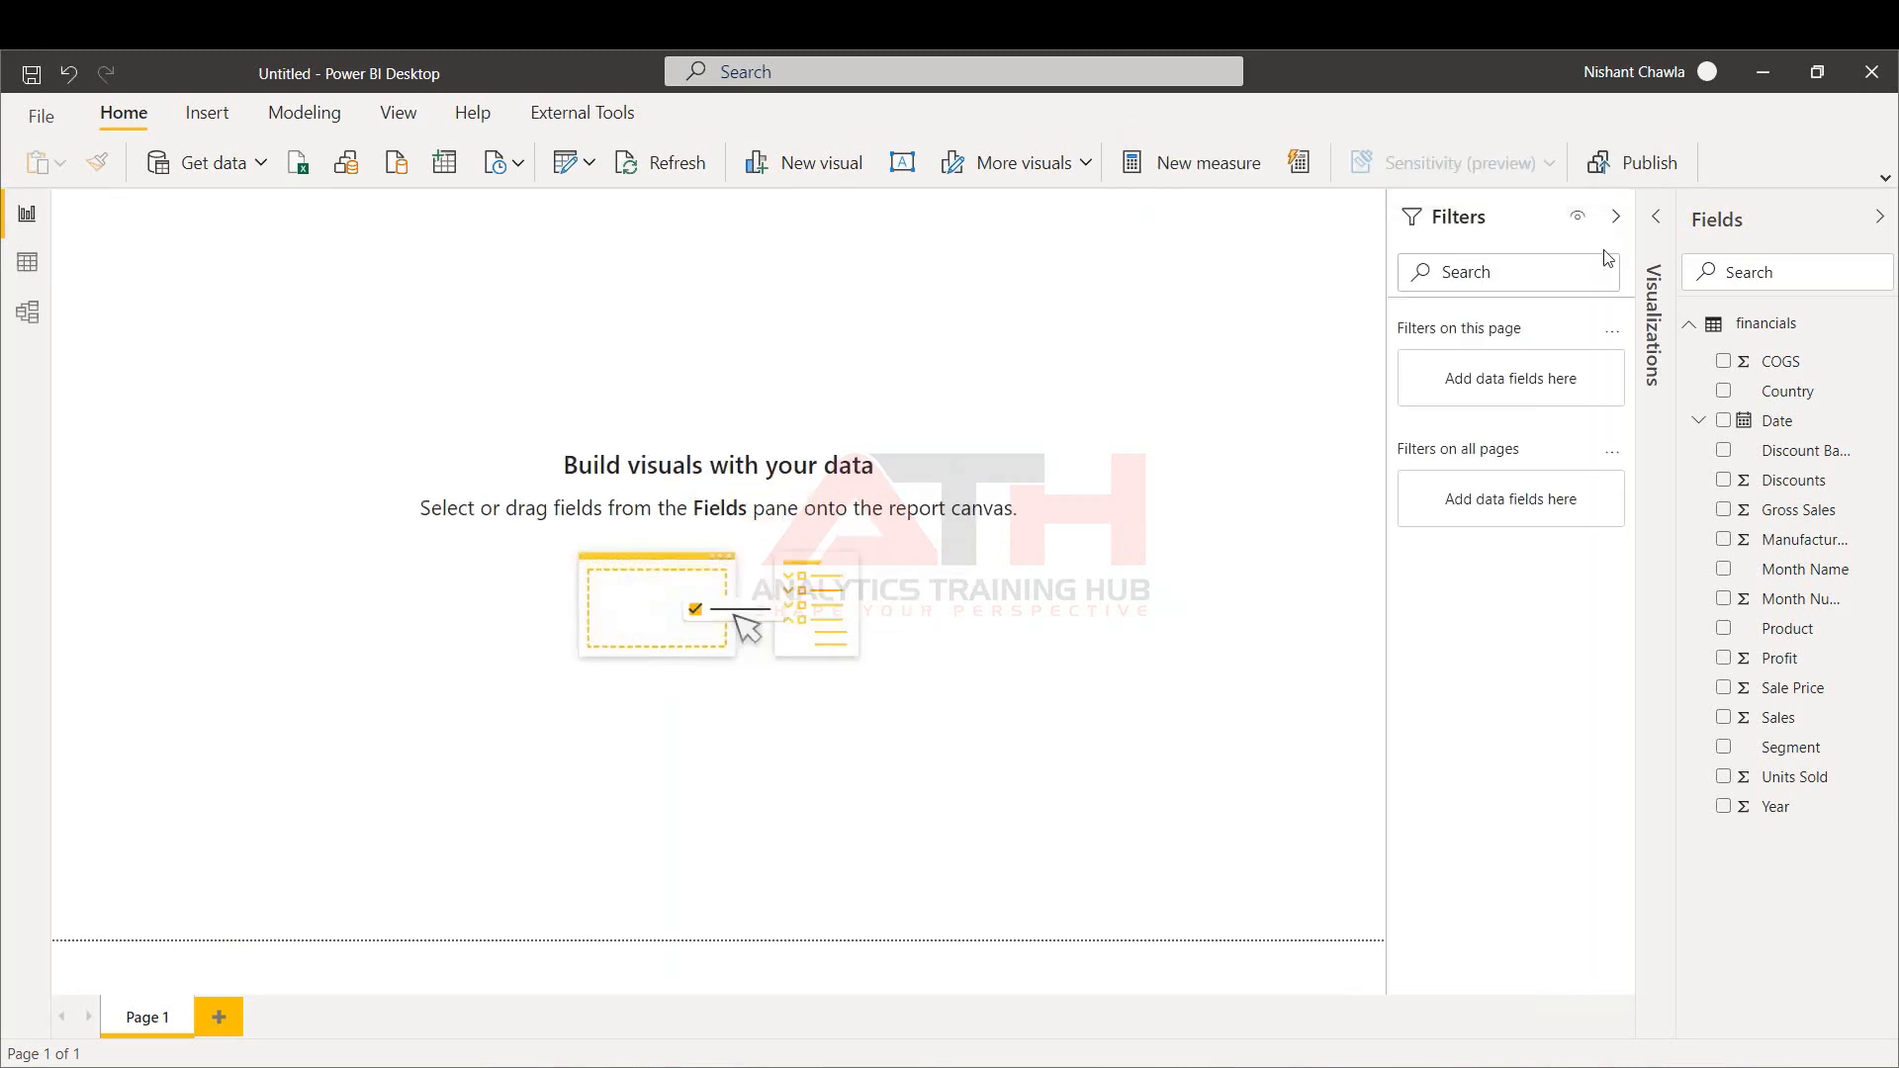
left_click(1657, 220)
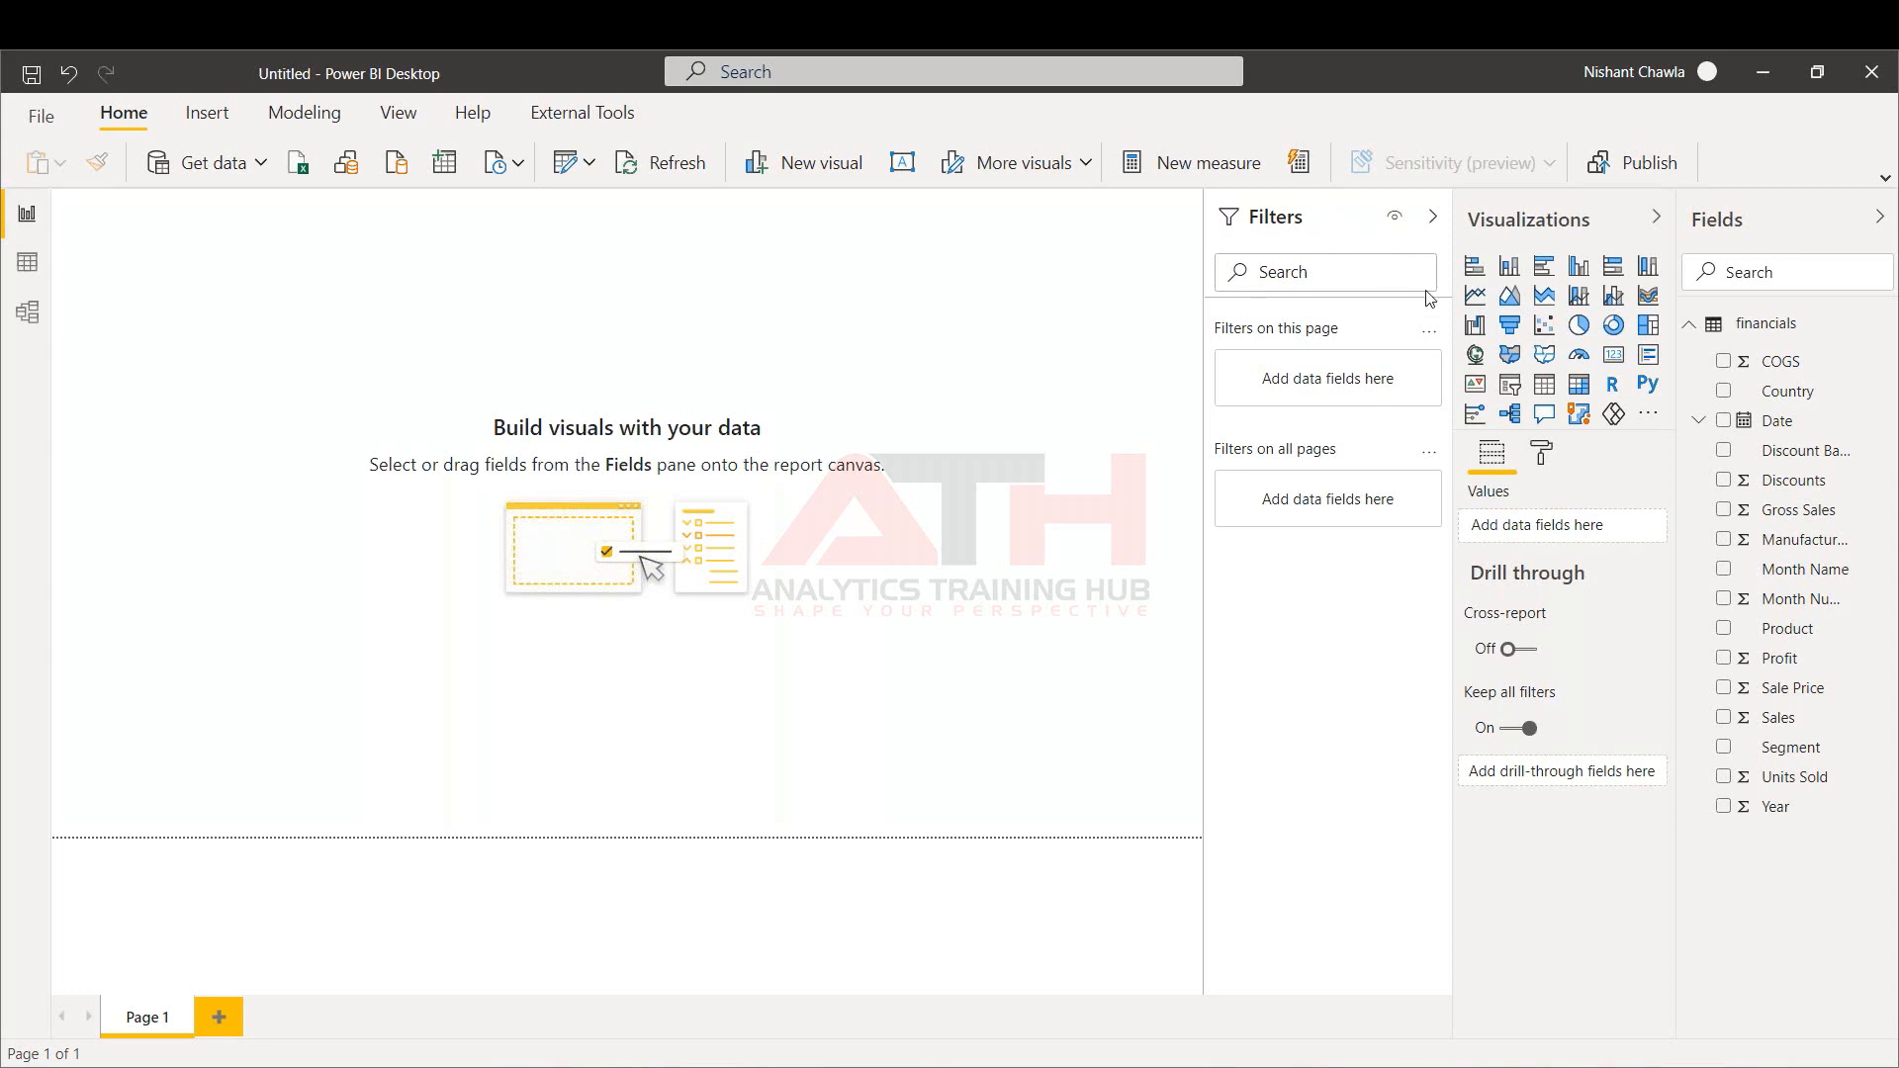
left_click(1612, 366)
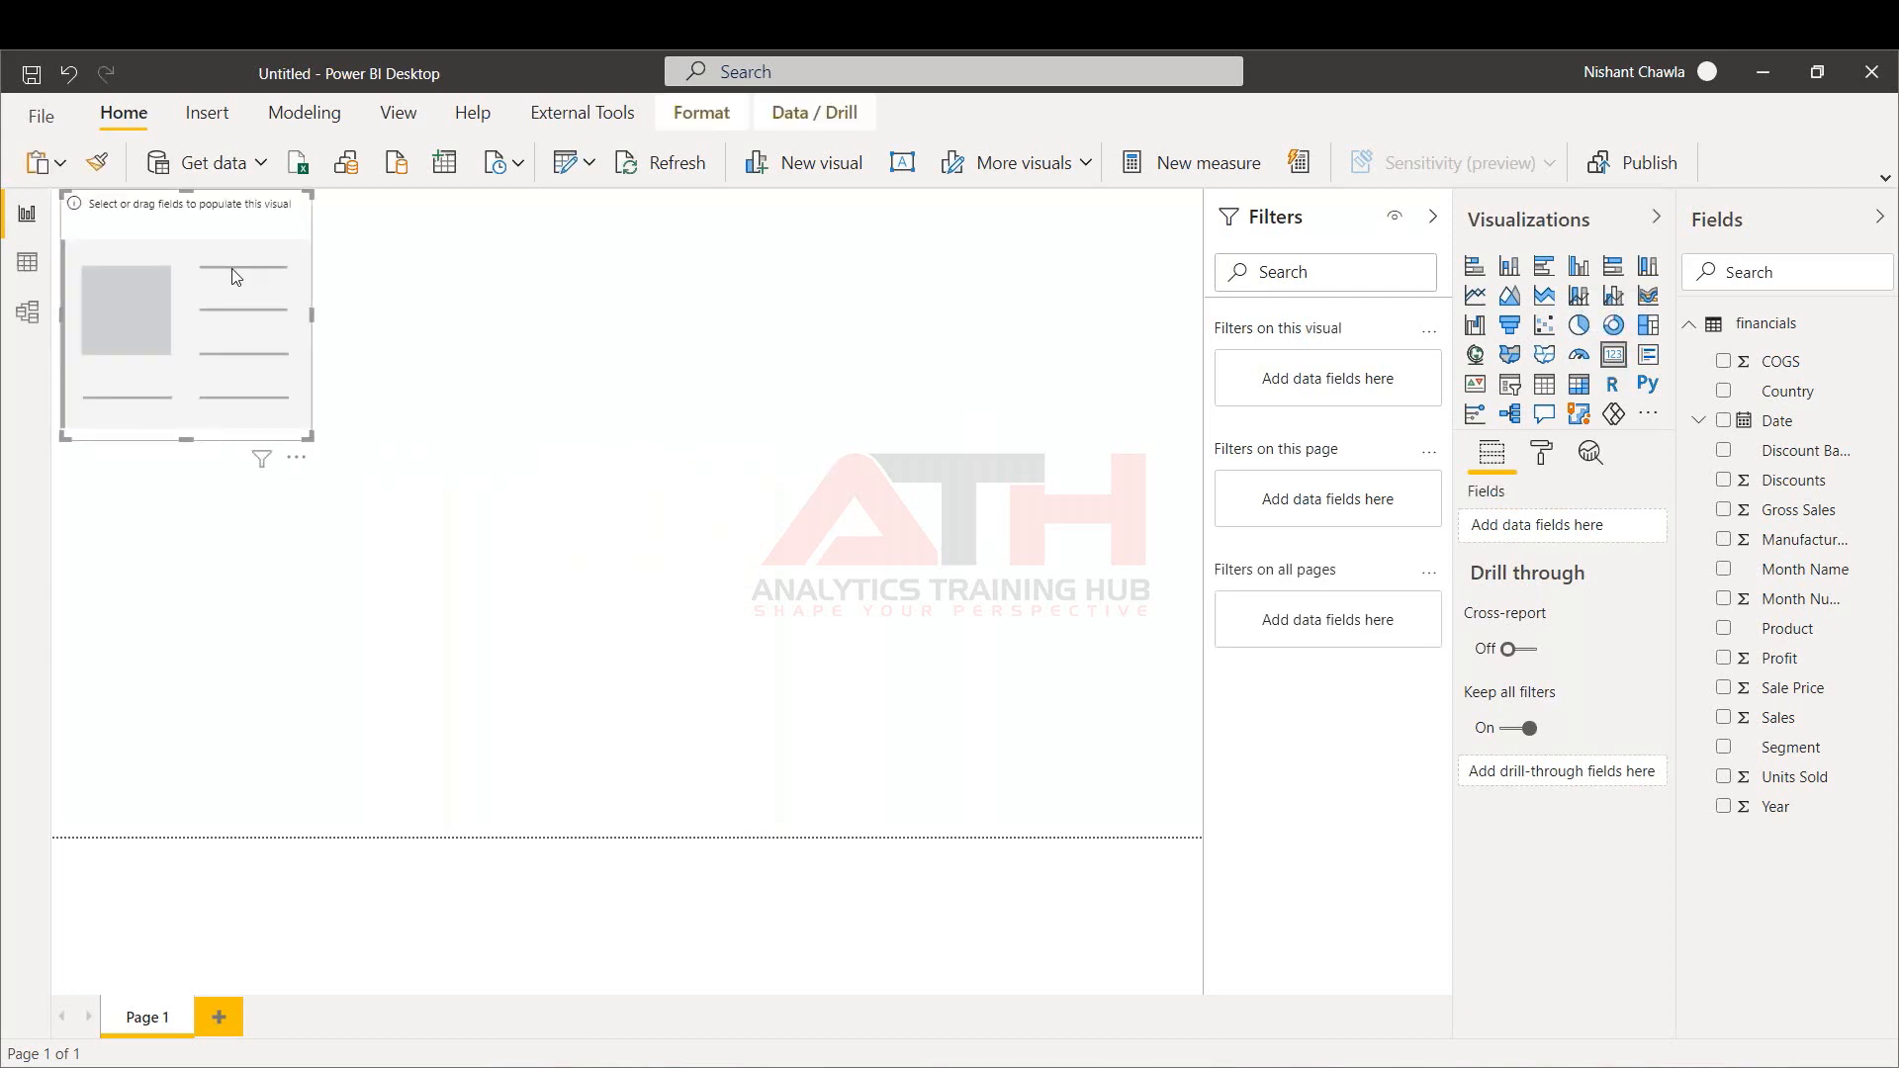
left_click_drag(237, 283, 297, 334)
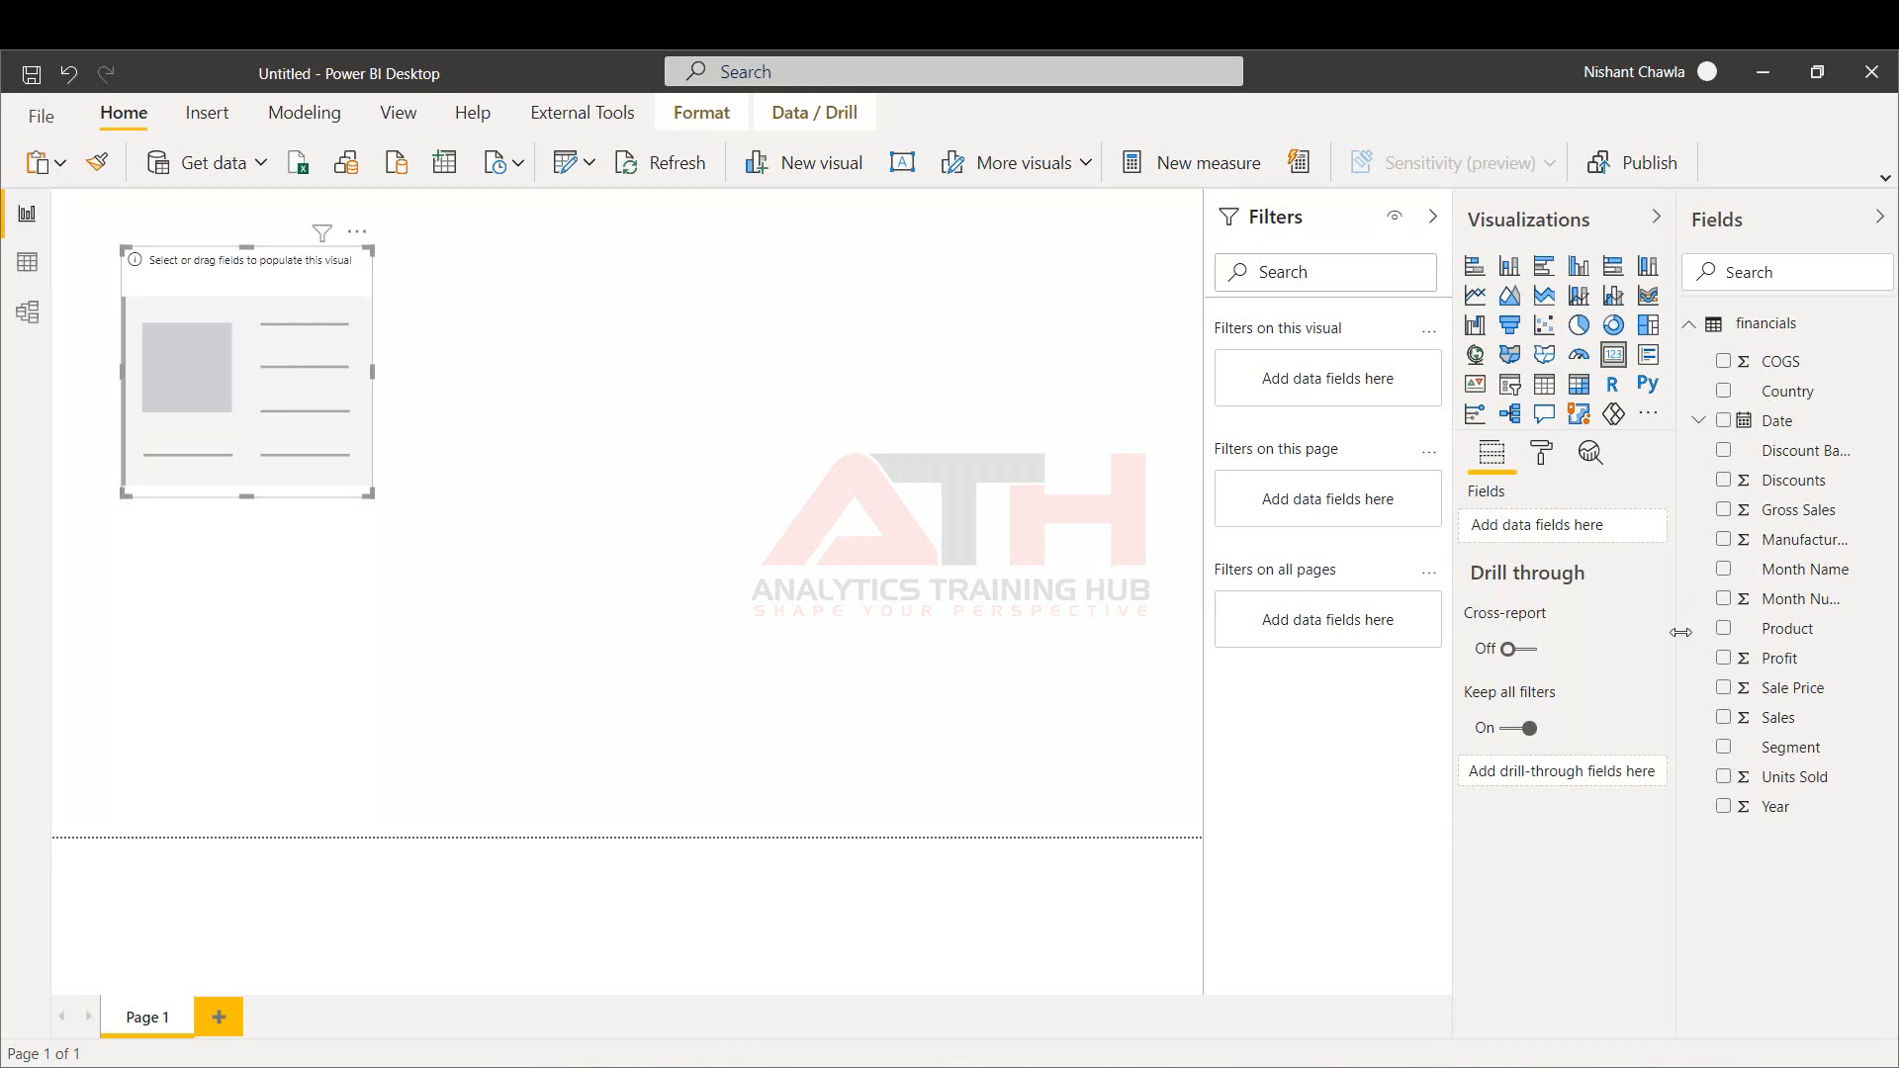
left_click(1724, 719)
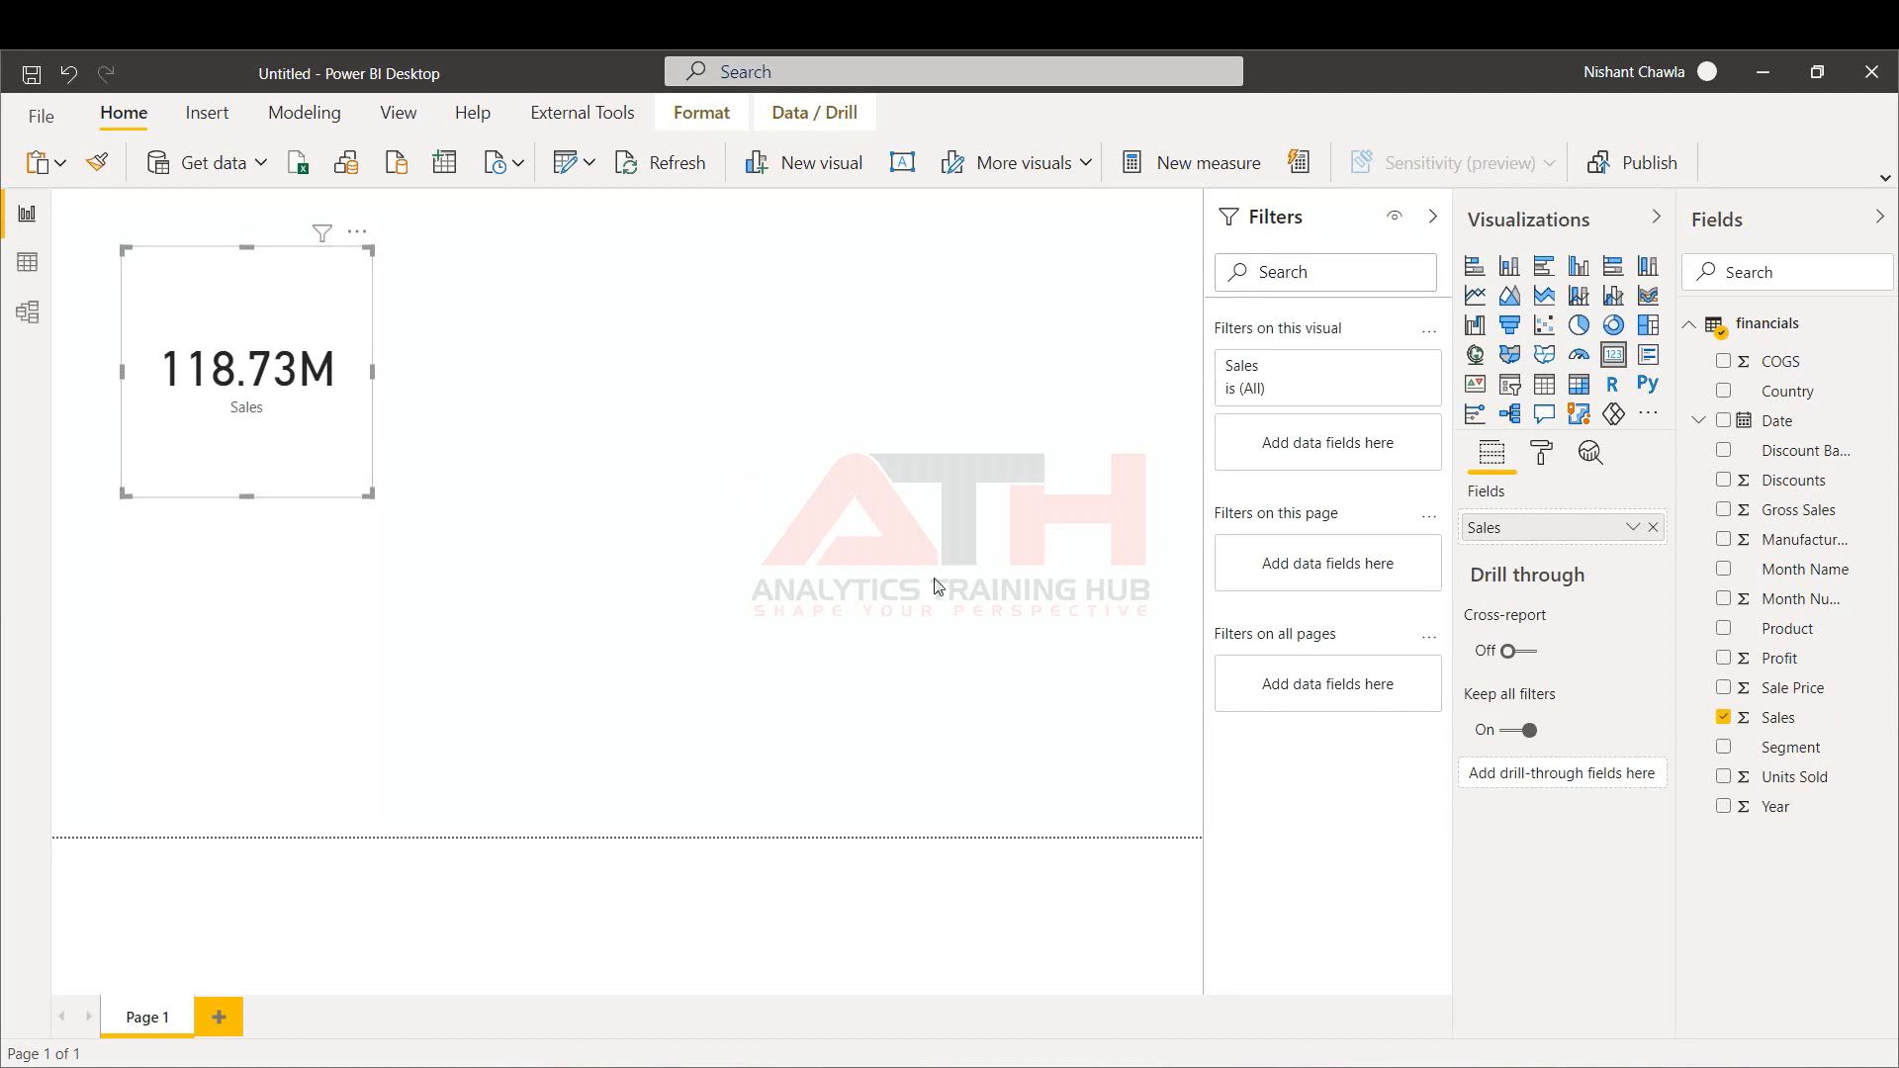
Set the report page's vertical alignment to Middle
left_click(1539, 457)
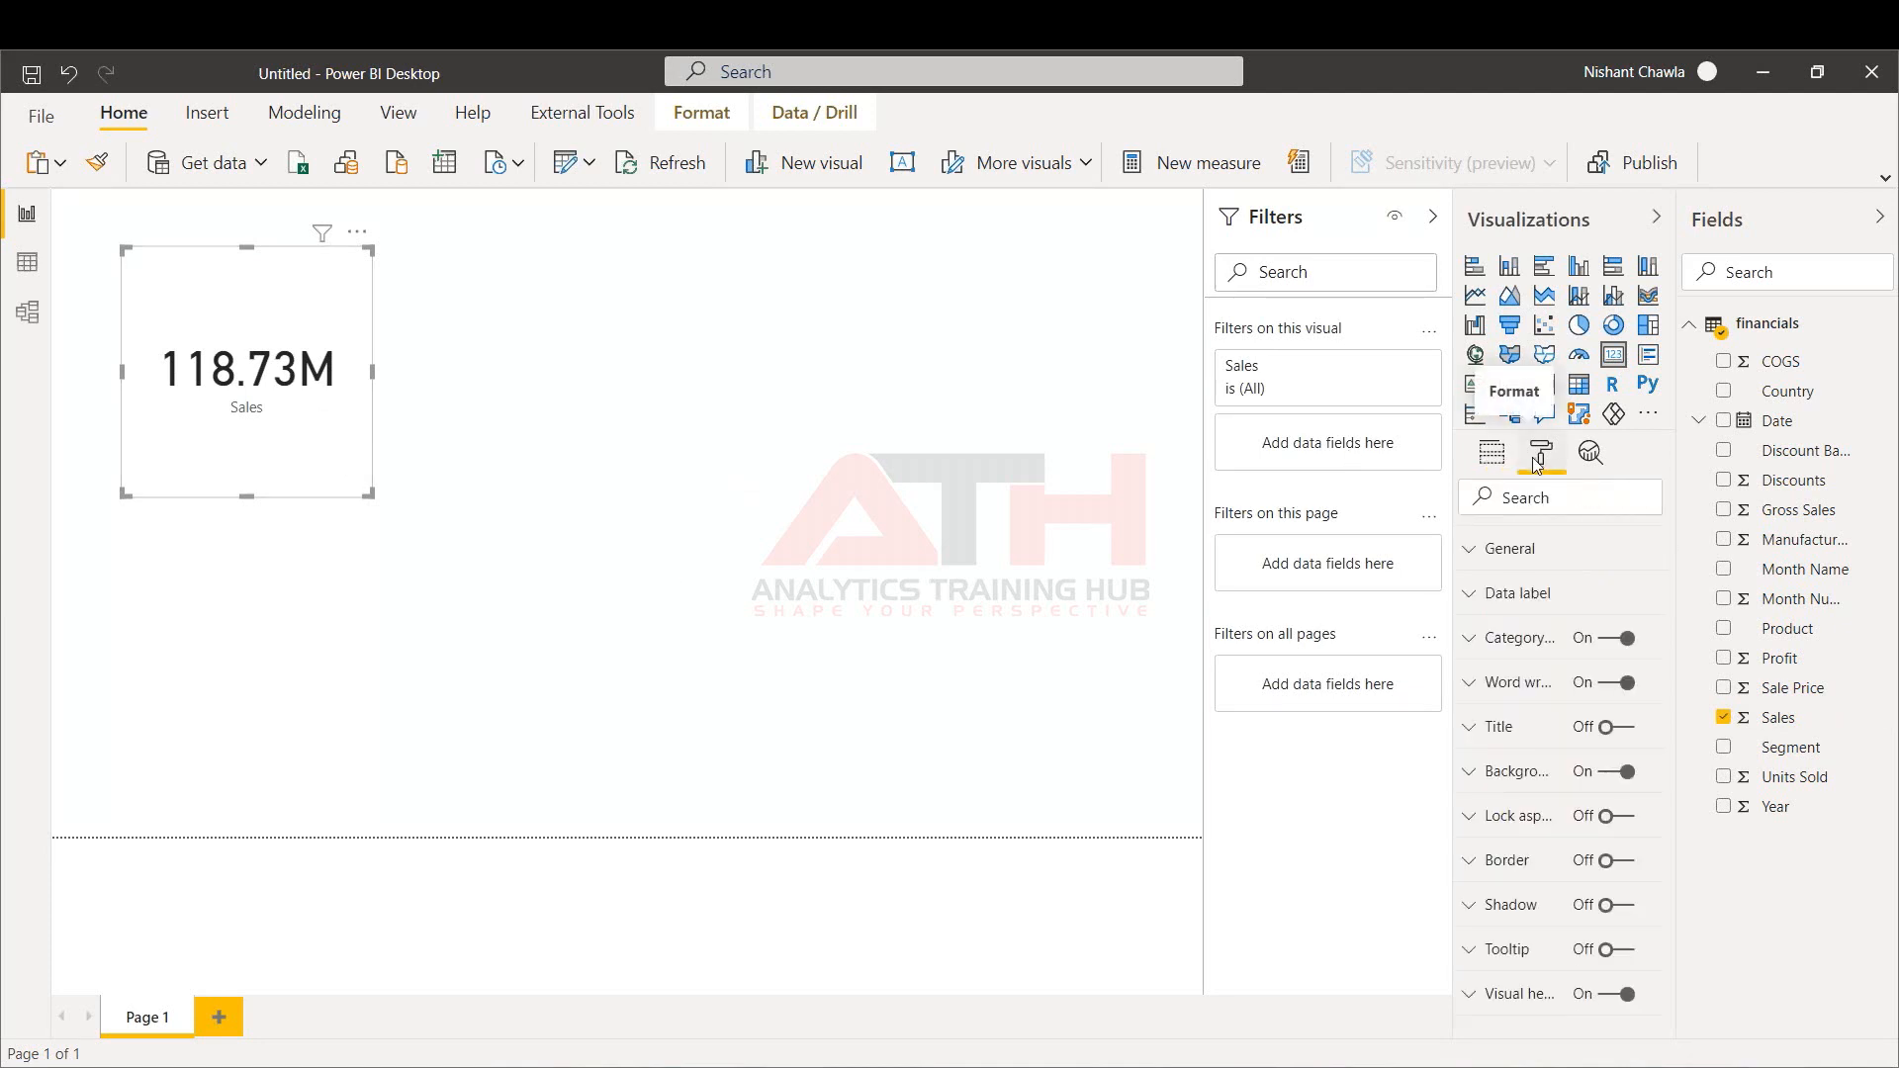
left_click(1039, 527)
left_click(1543, 455)
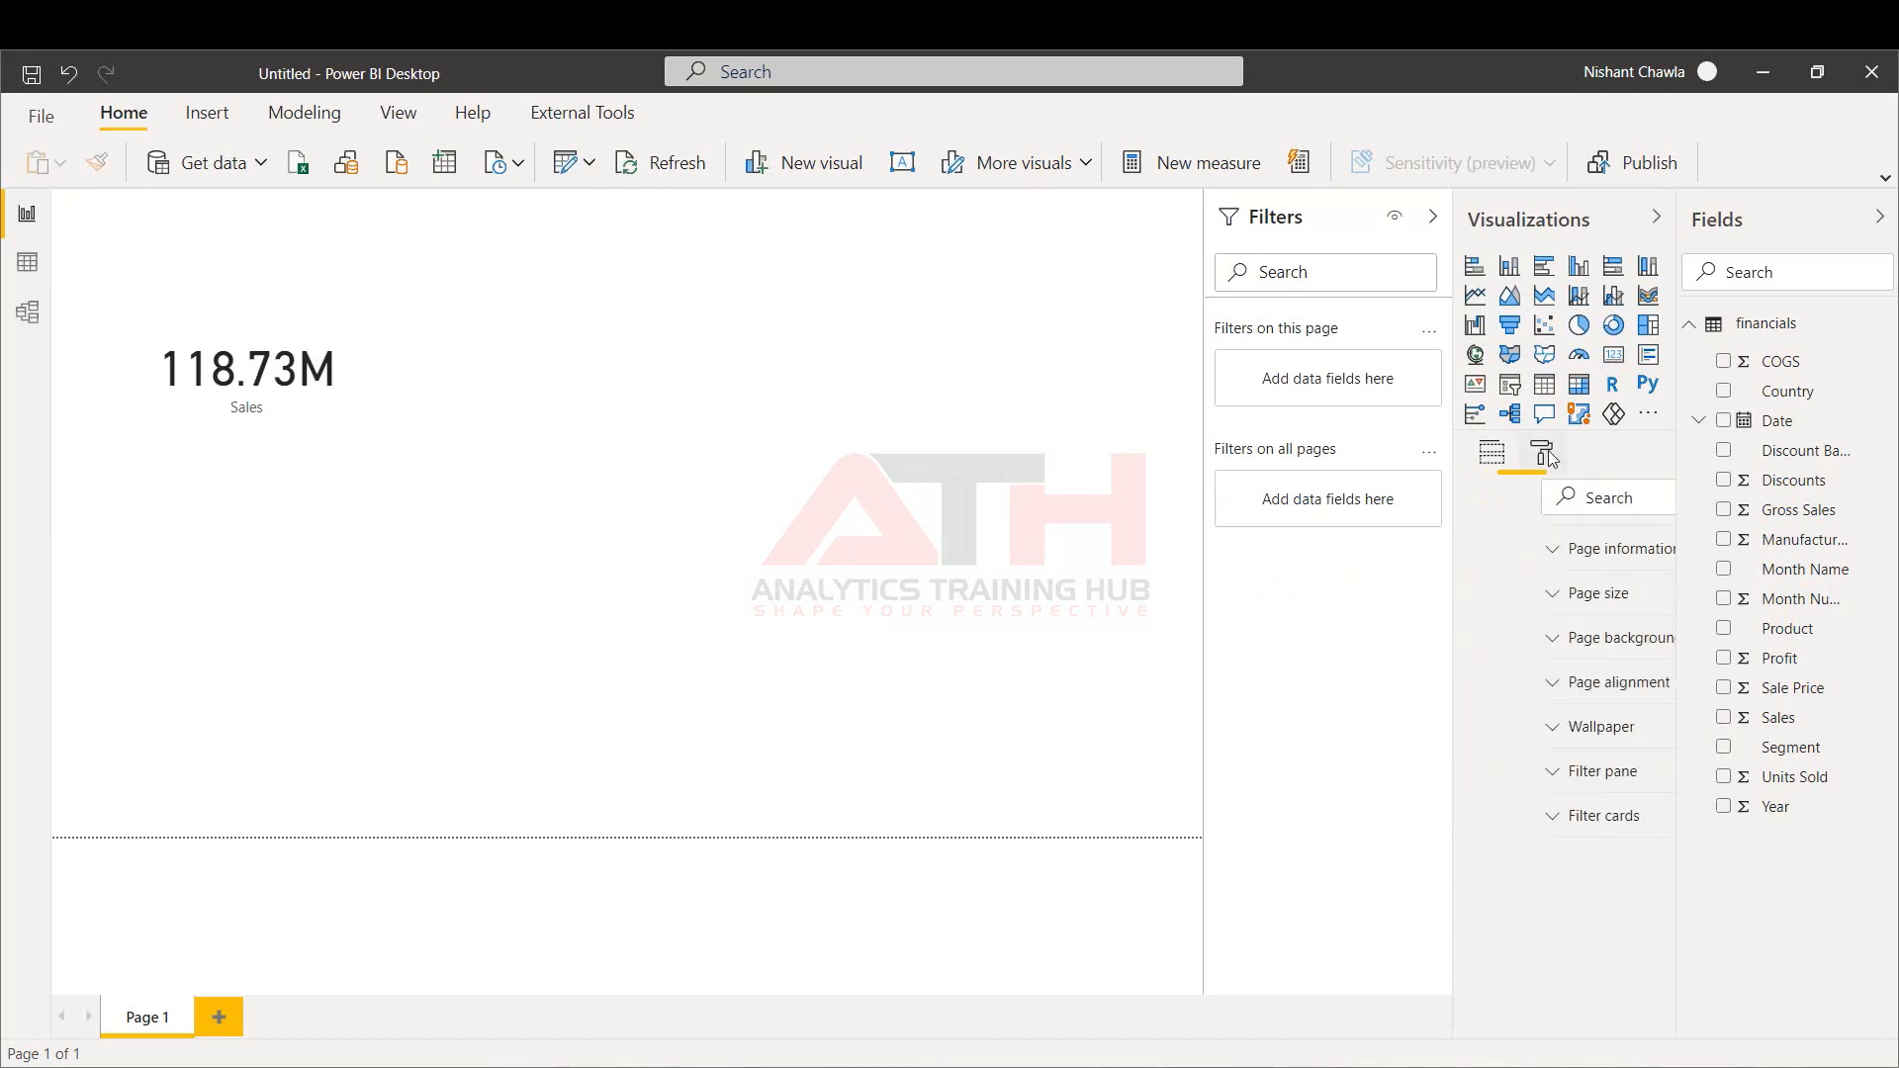
left_click(1571, 680)
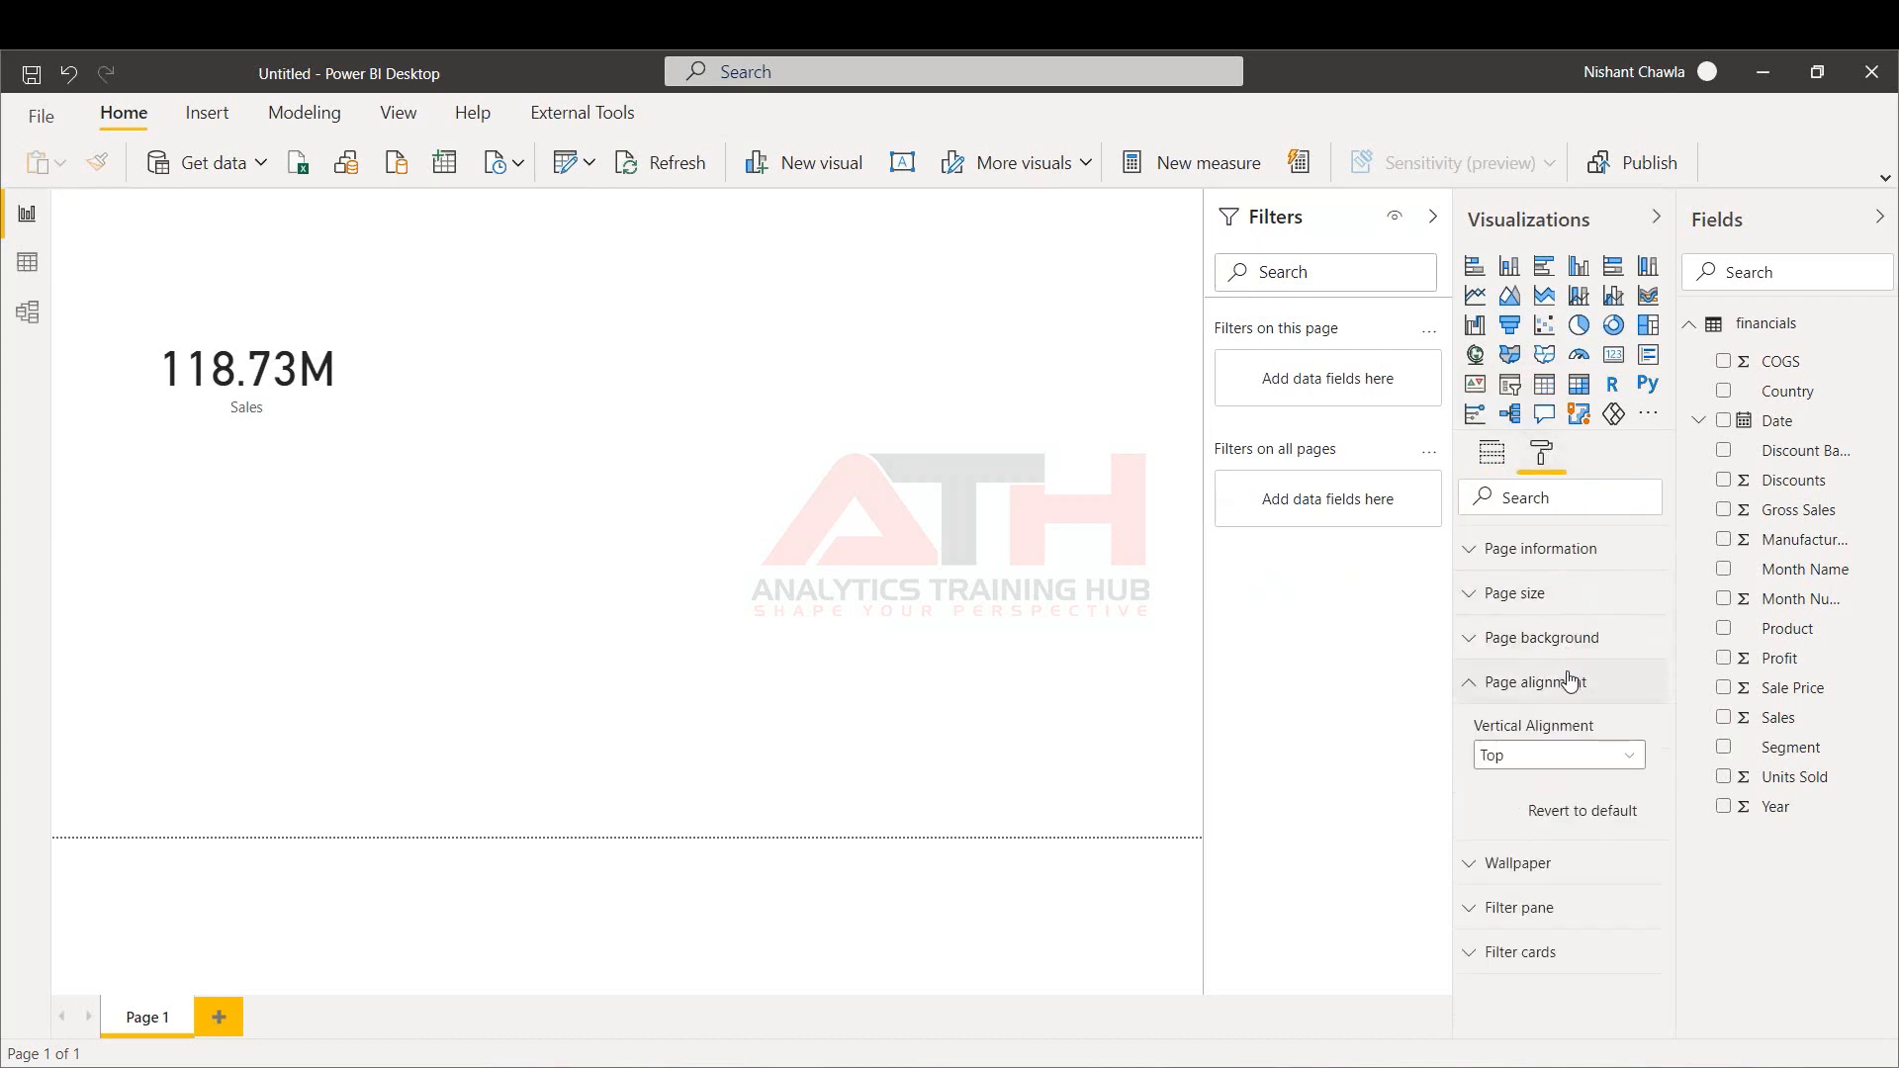
left_click(1577, 759)
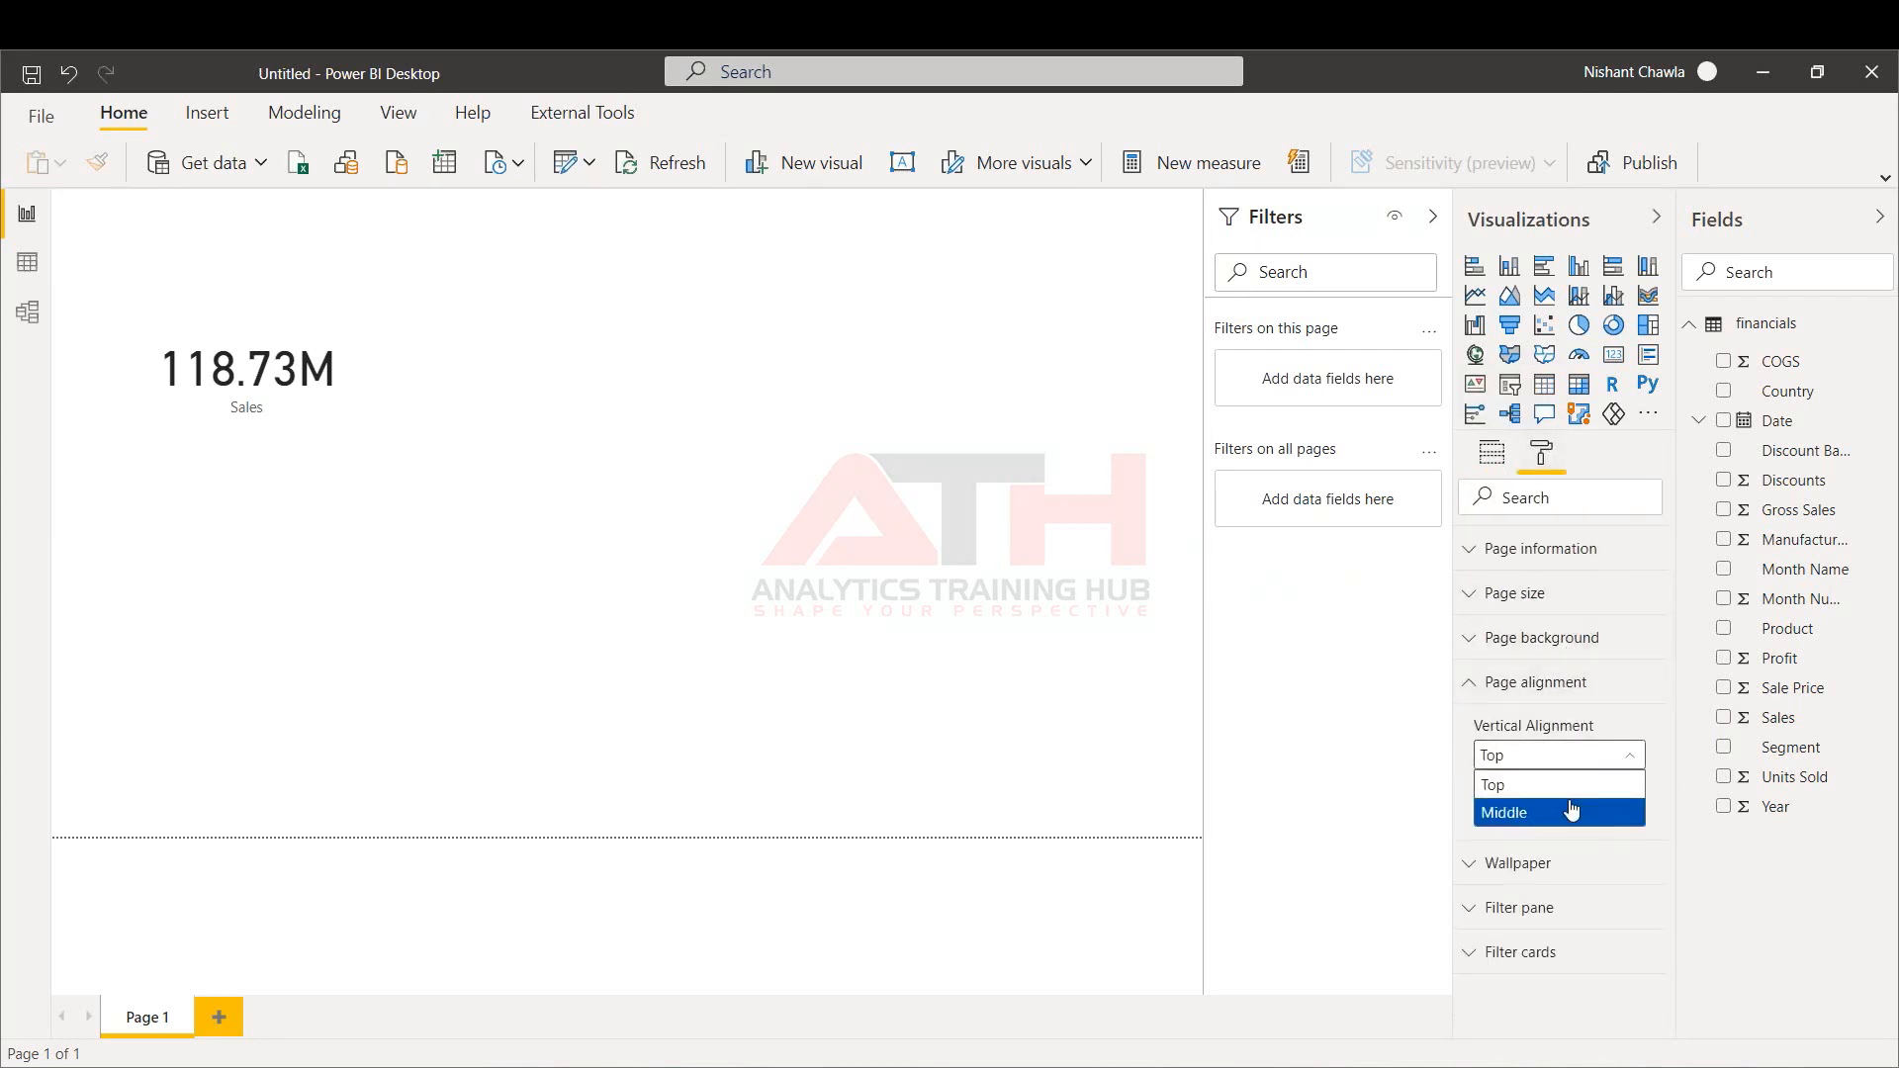
left_click(1572, 811)
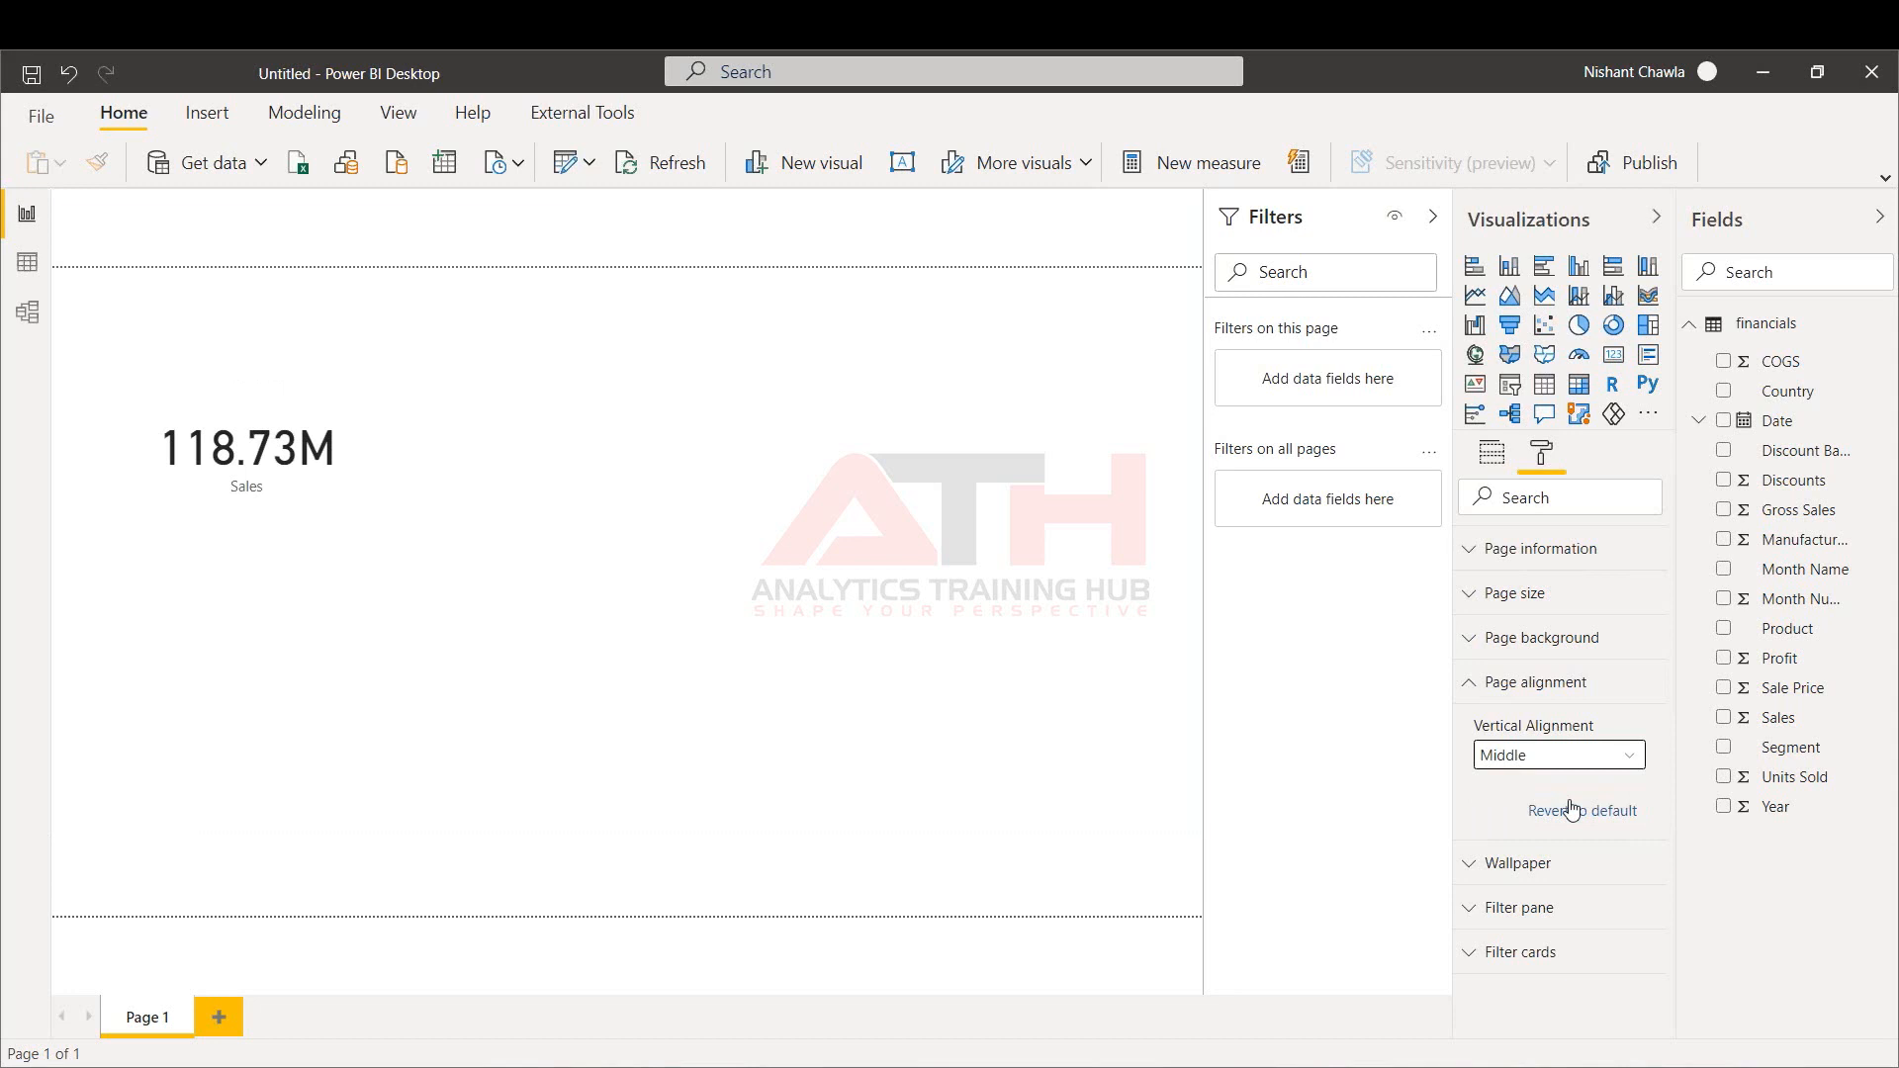
Set the report page background's transparency to about 31%
left_click(1558, 660)
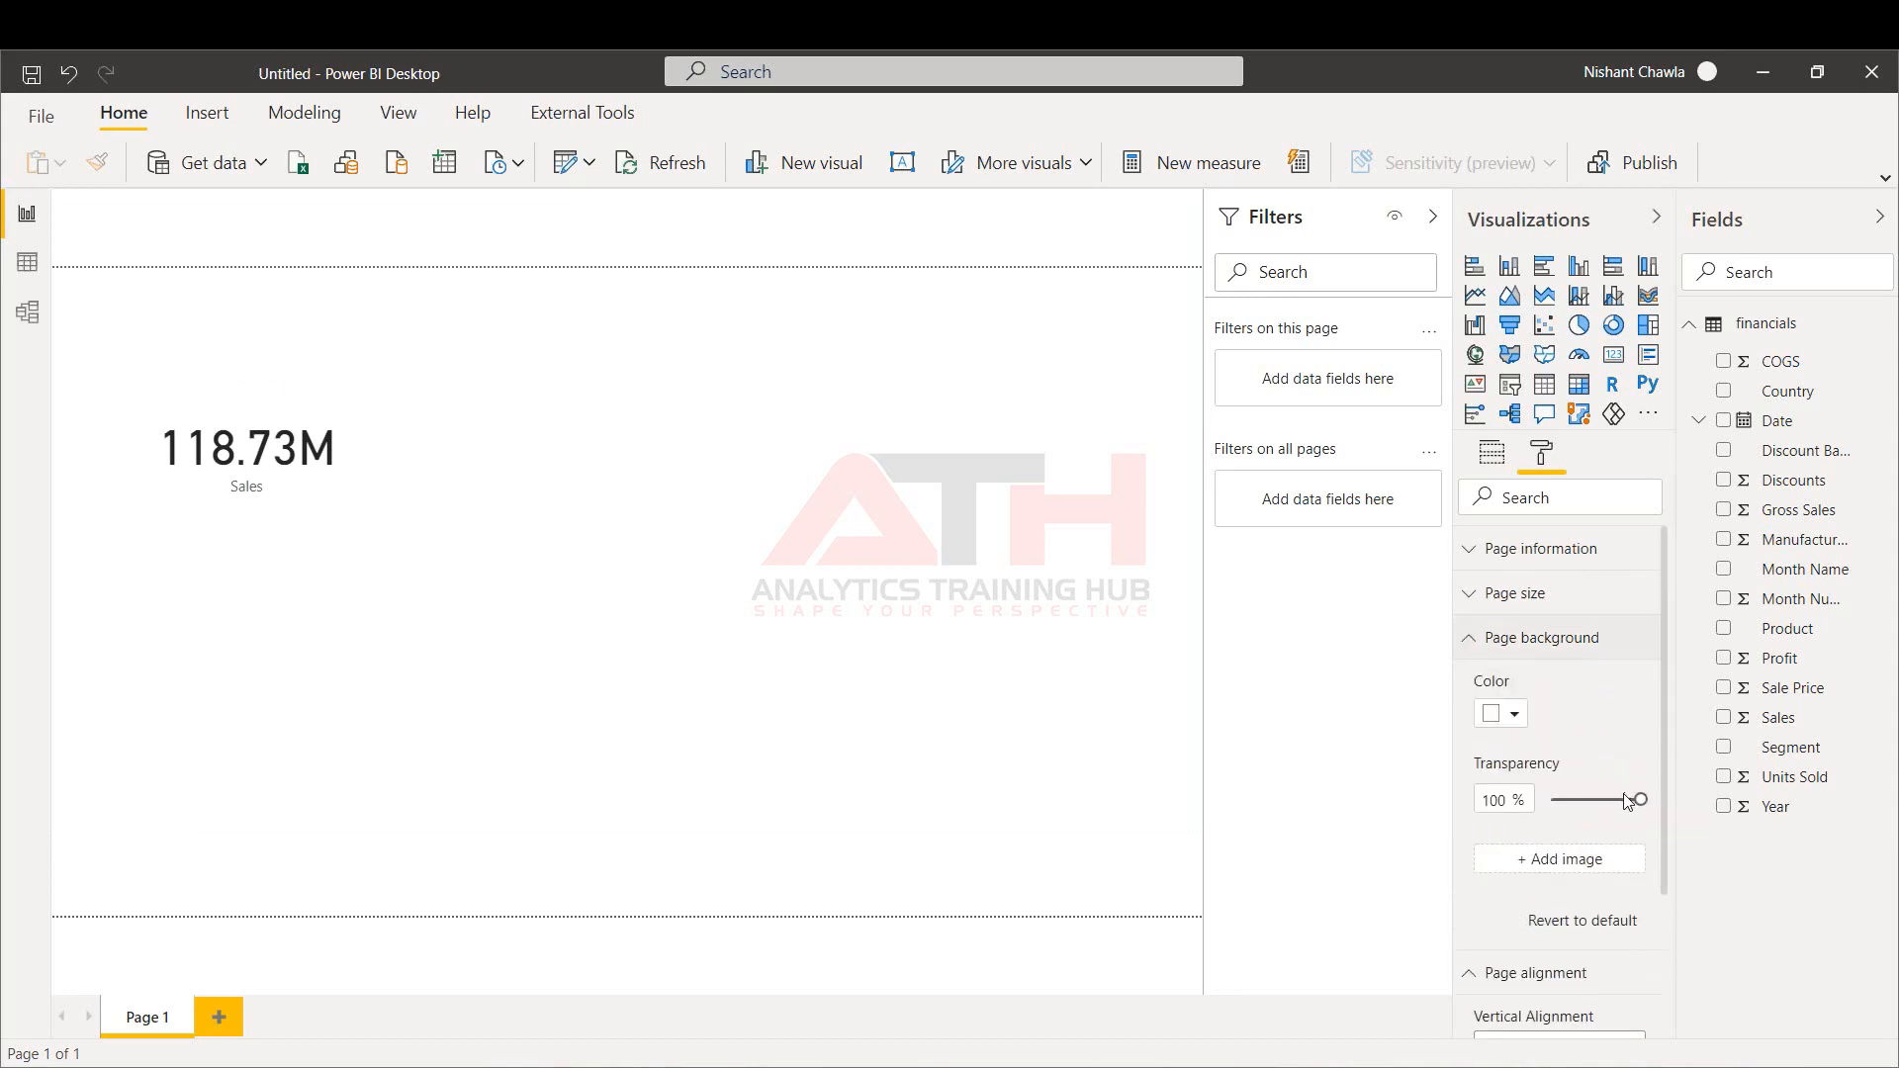
left_click_drag(1624, 801, 1579, 799)
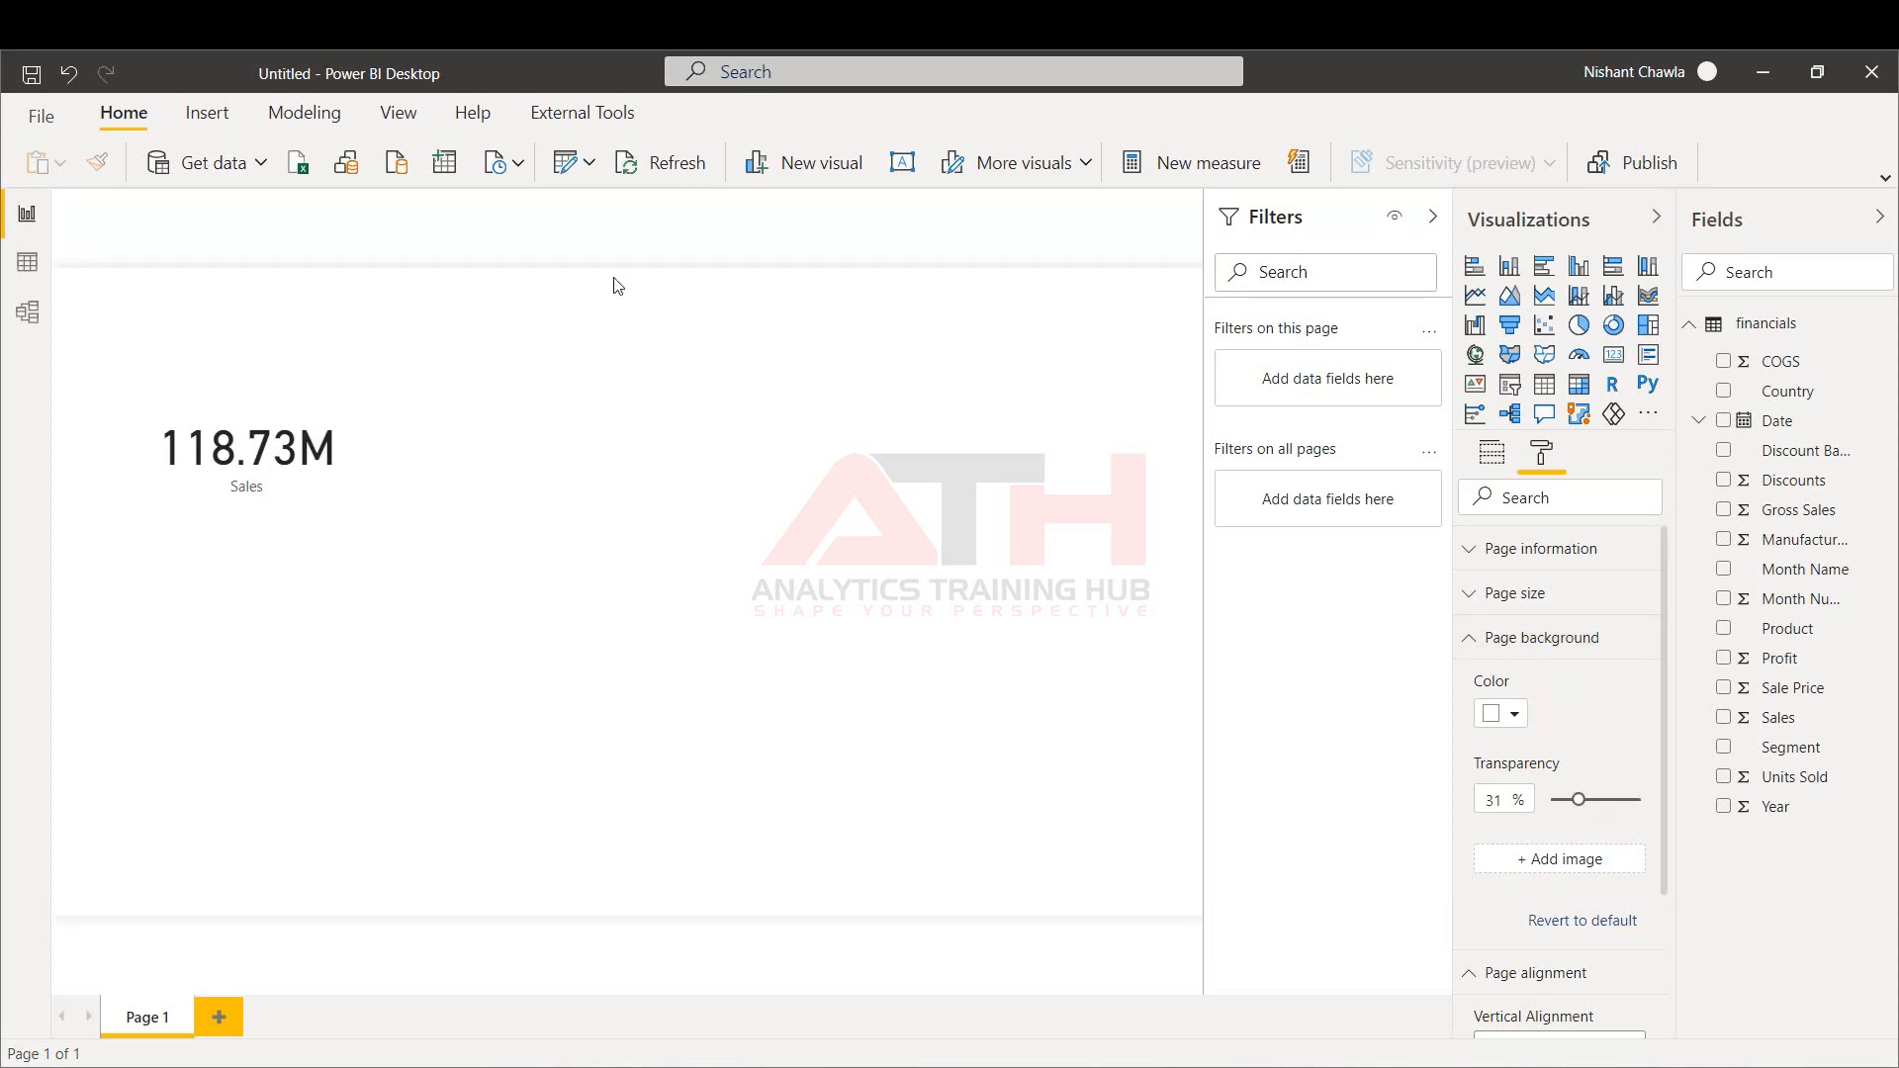
Shrink the Sales card and move it closer to the report page's upper-left corner
left_click(260, 410)
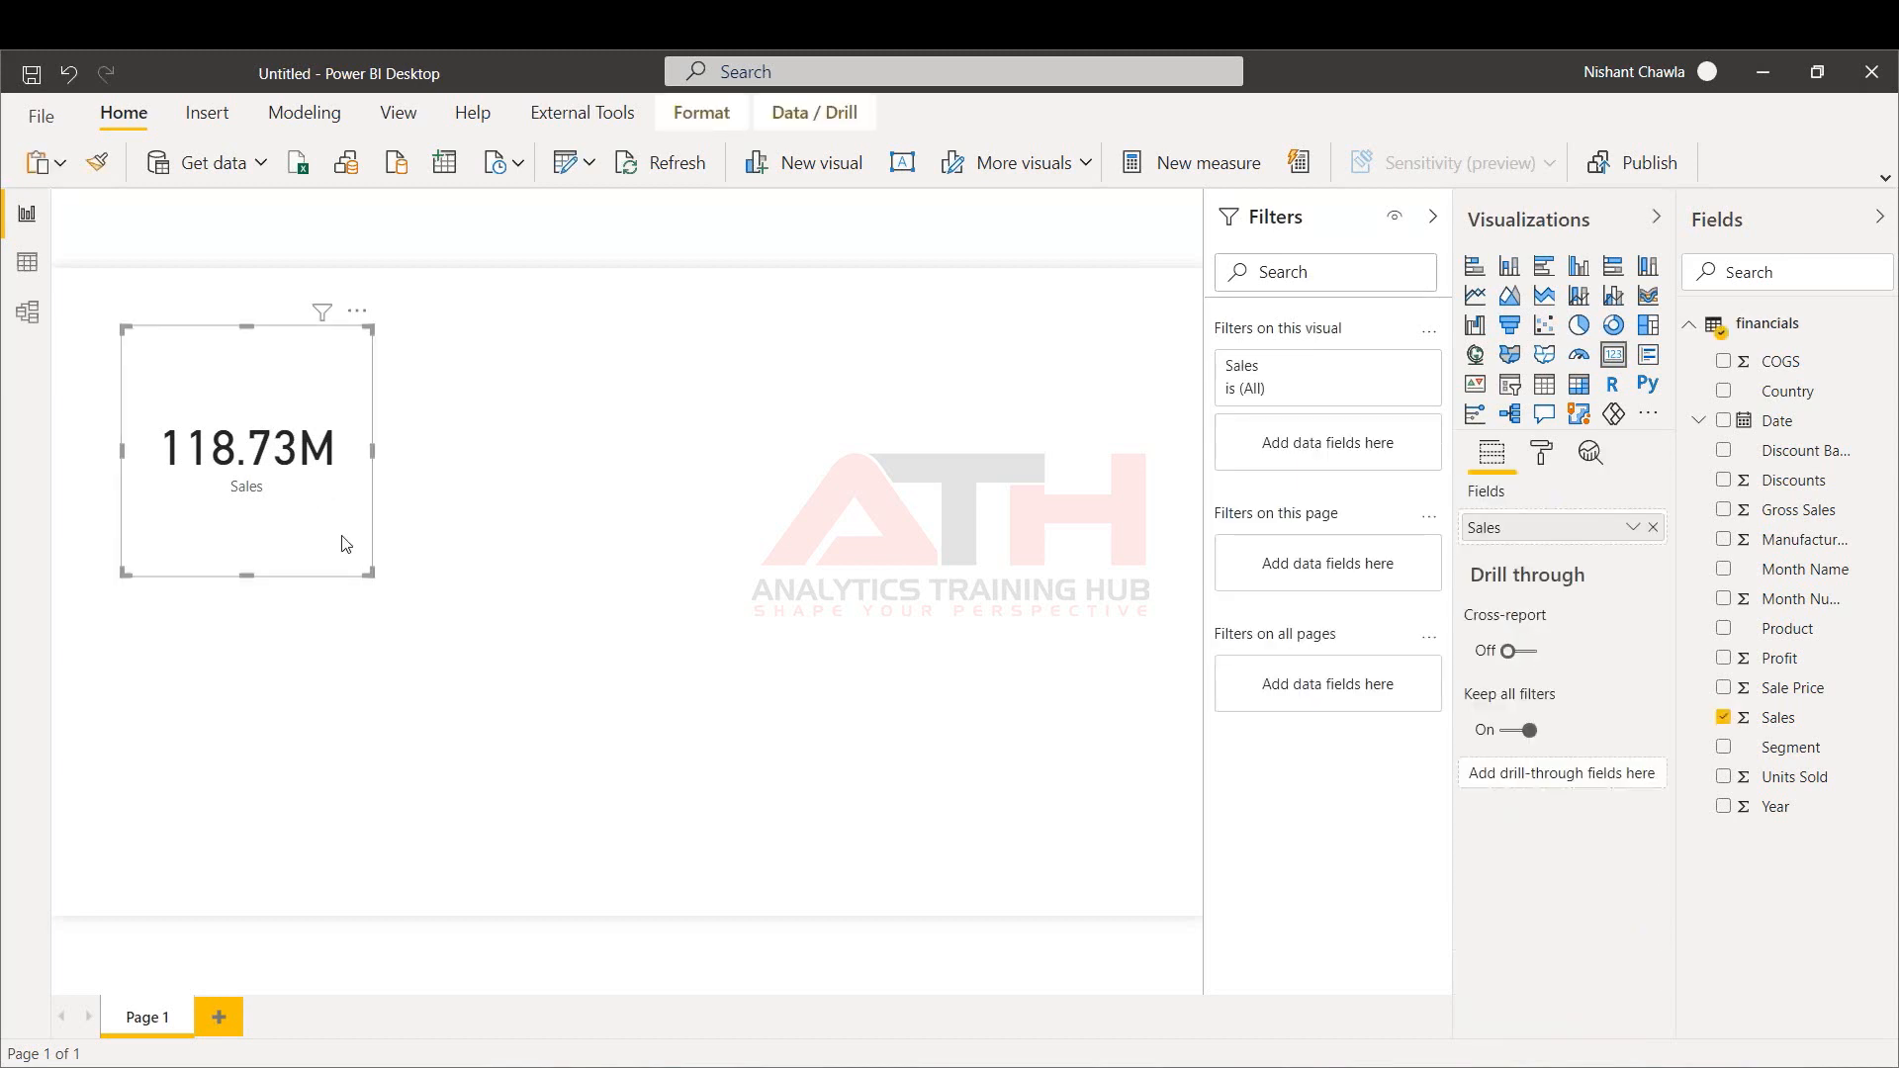
left_click_drag(364, 574, 299, 465)
left_click_drag(218, 391, 194, 353)
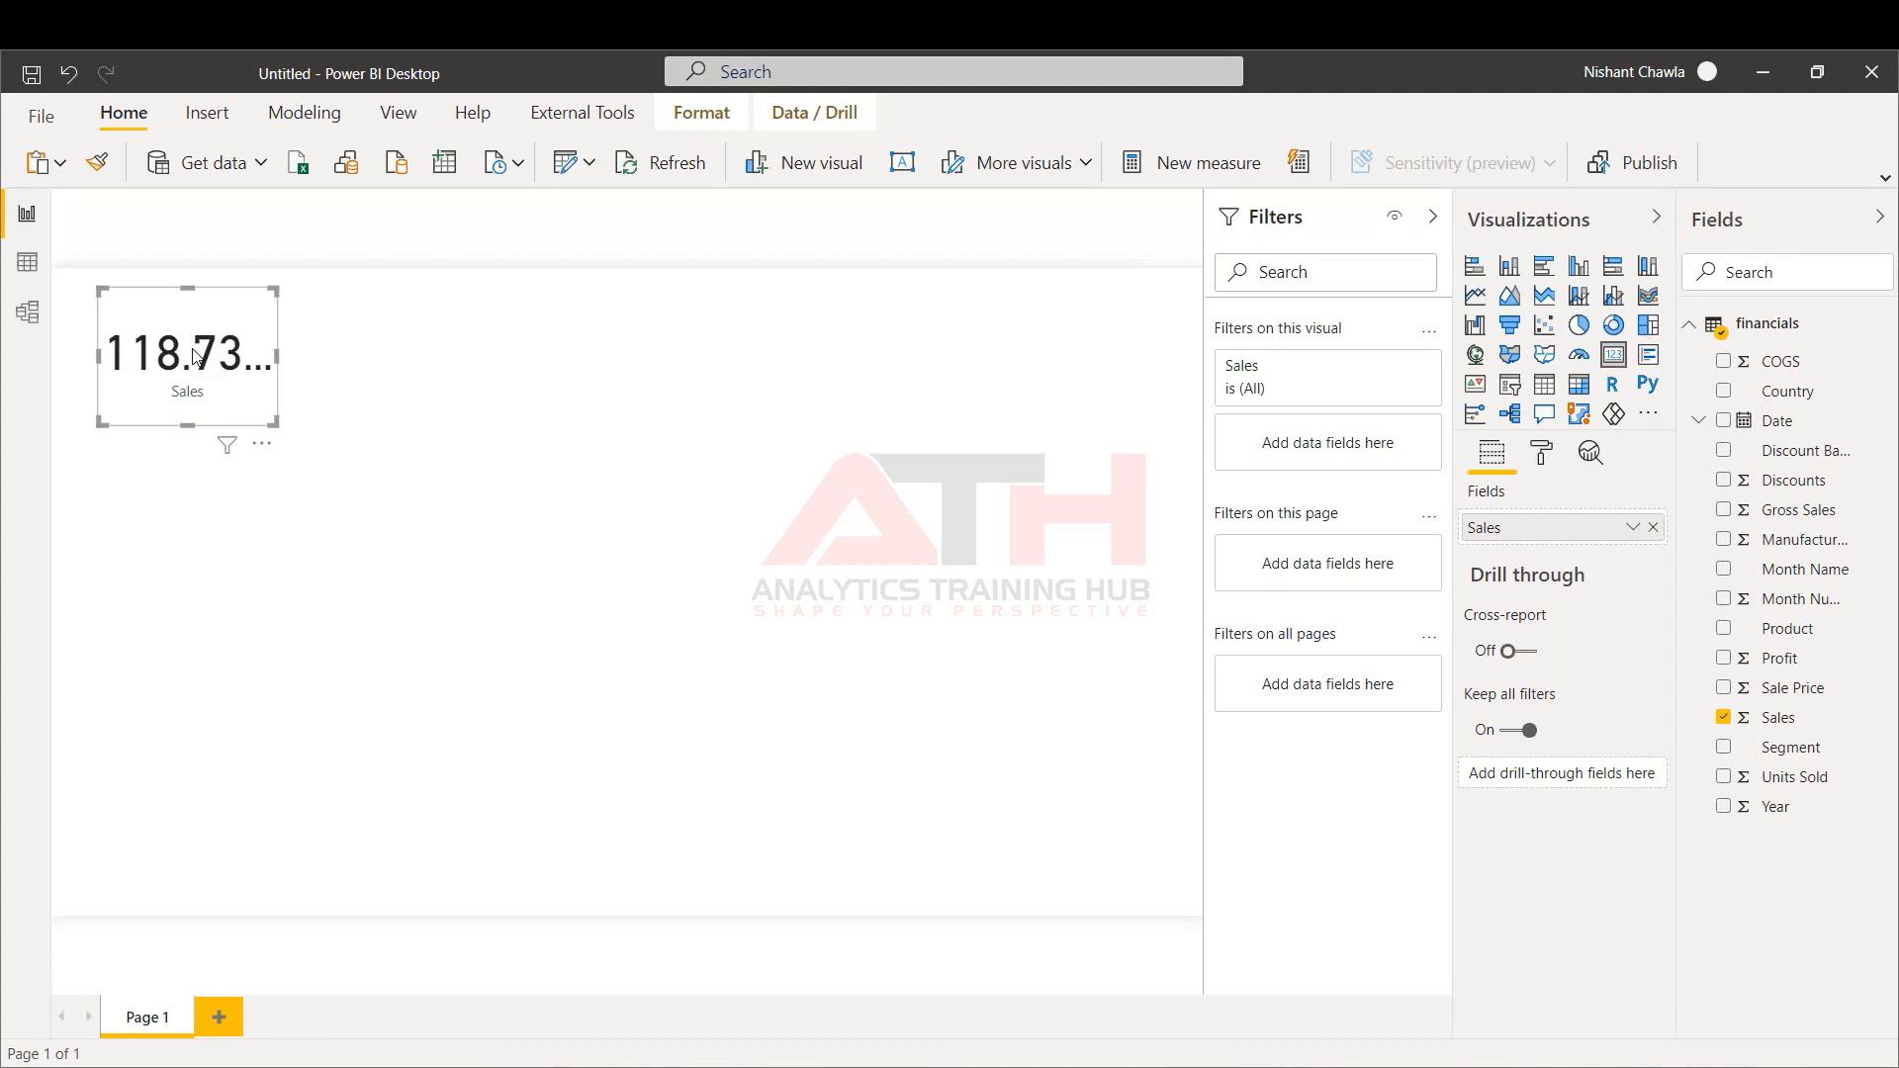
Paste three copies of the Sales card and place them to its right along the page's upper edge
key("ctrl+v")
left_click_drag(188, 350, 393, 358)
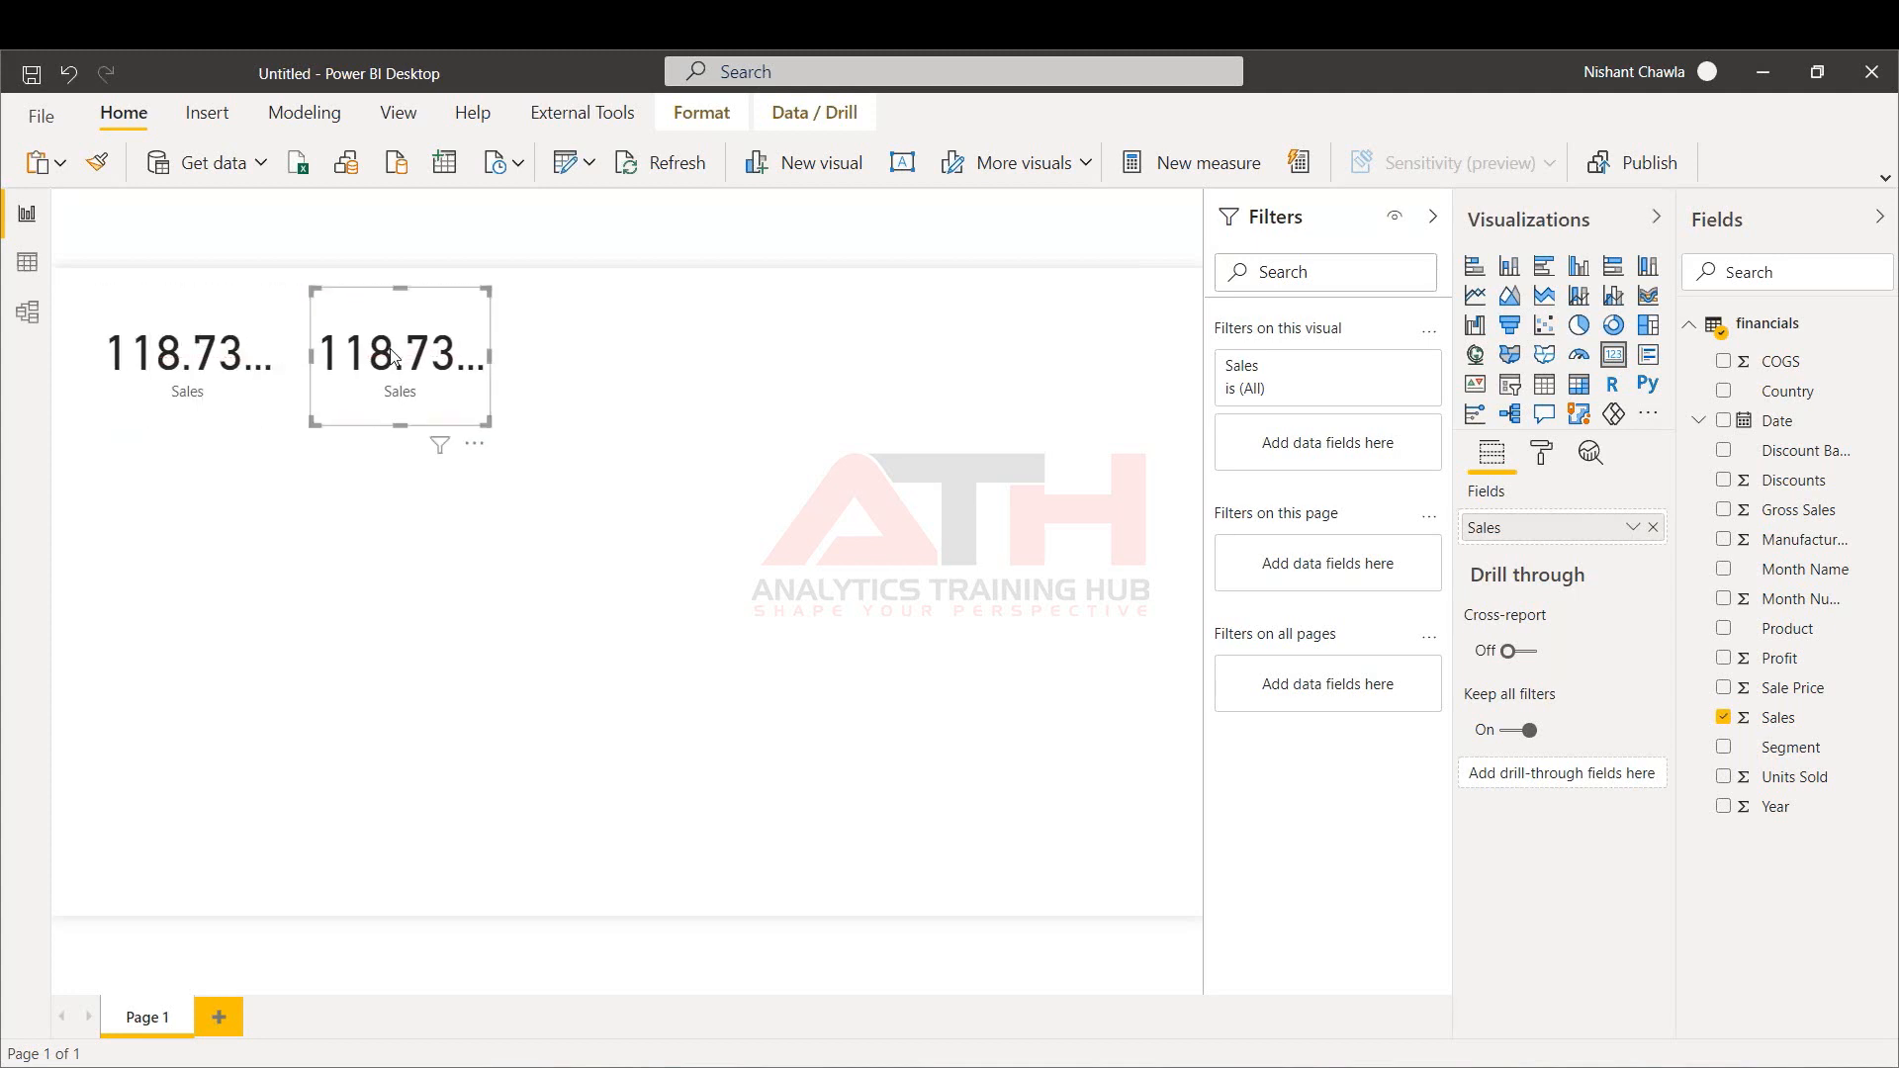
key("ctrl+v")
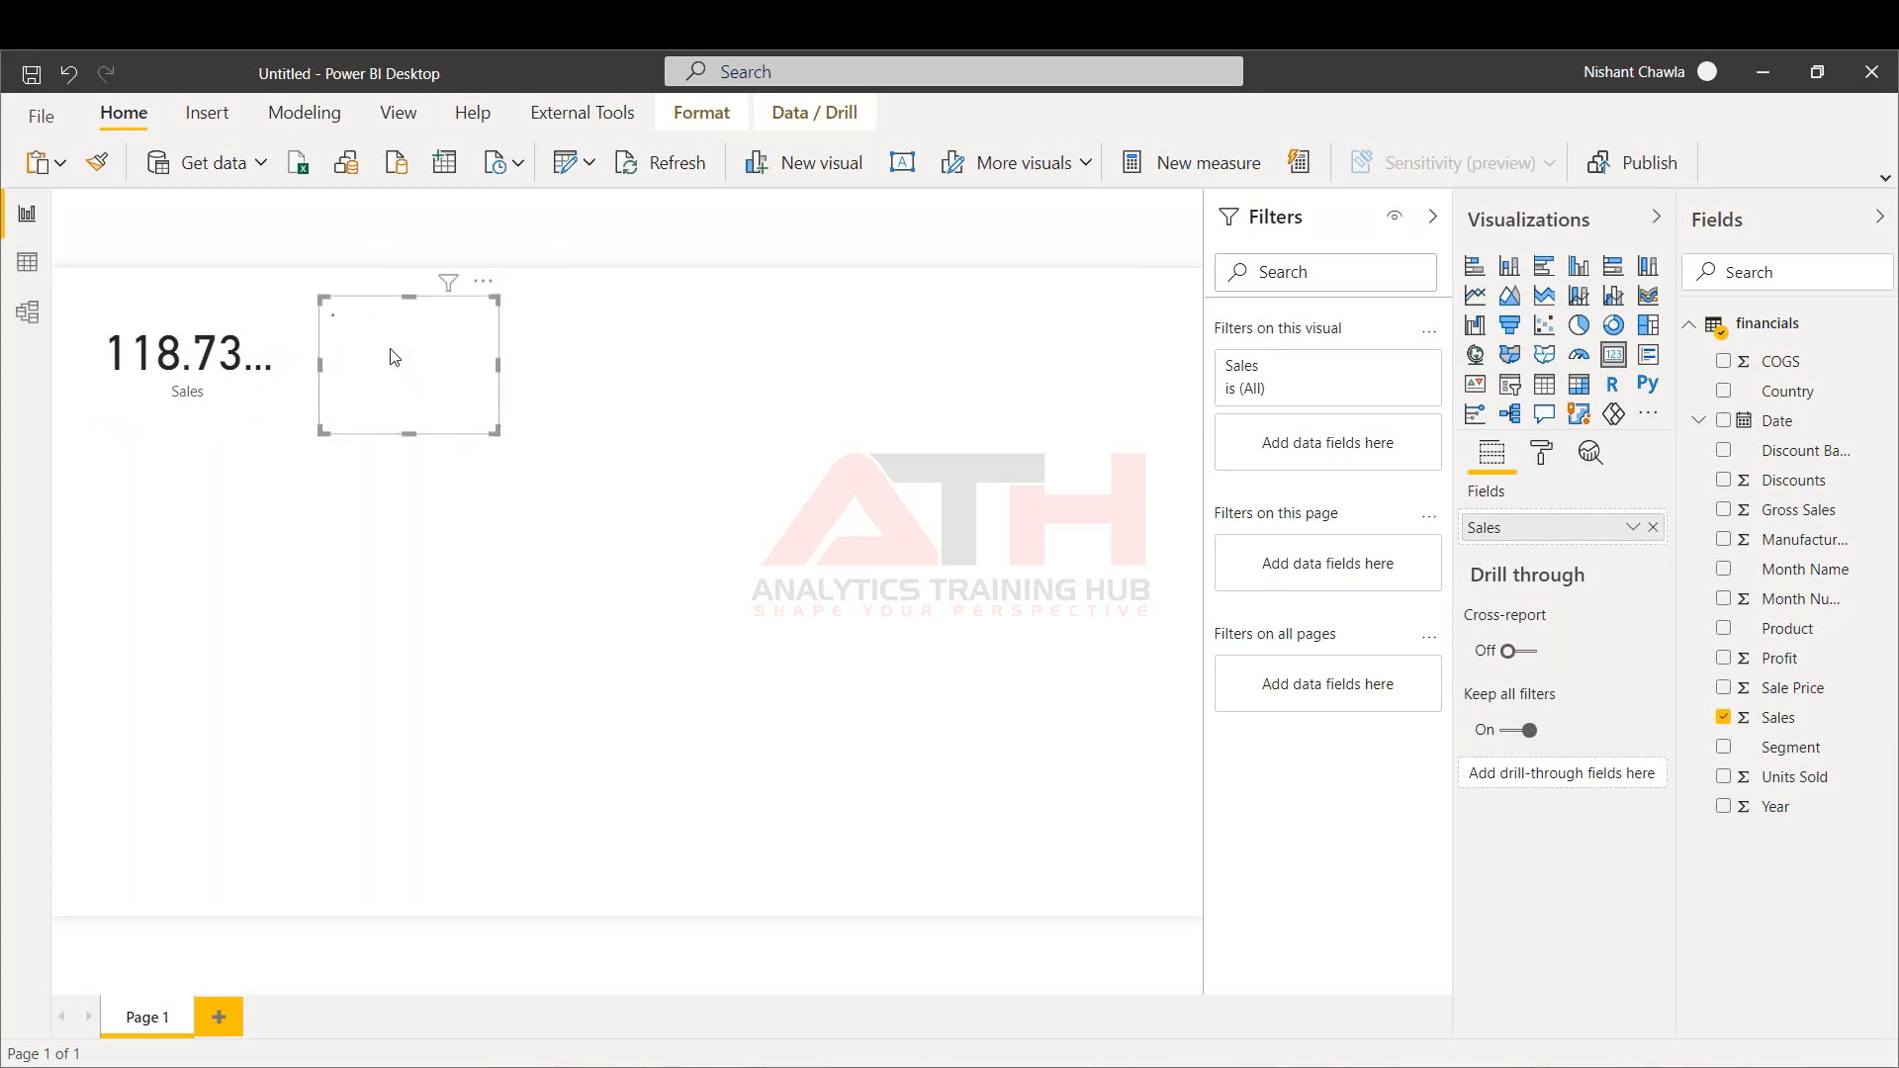
key("ctrl+v")
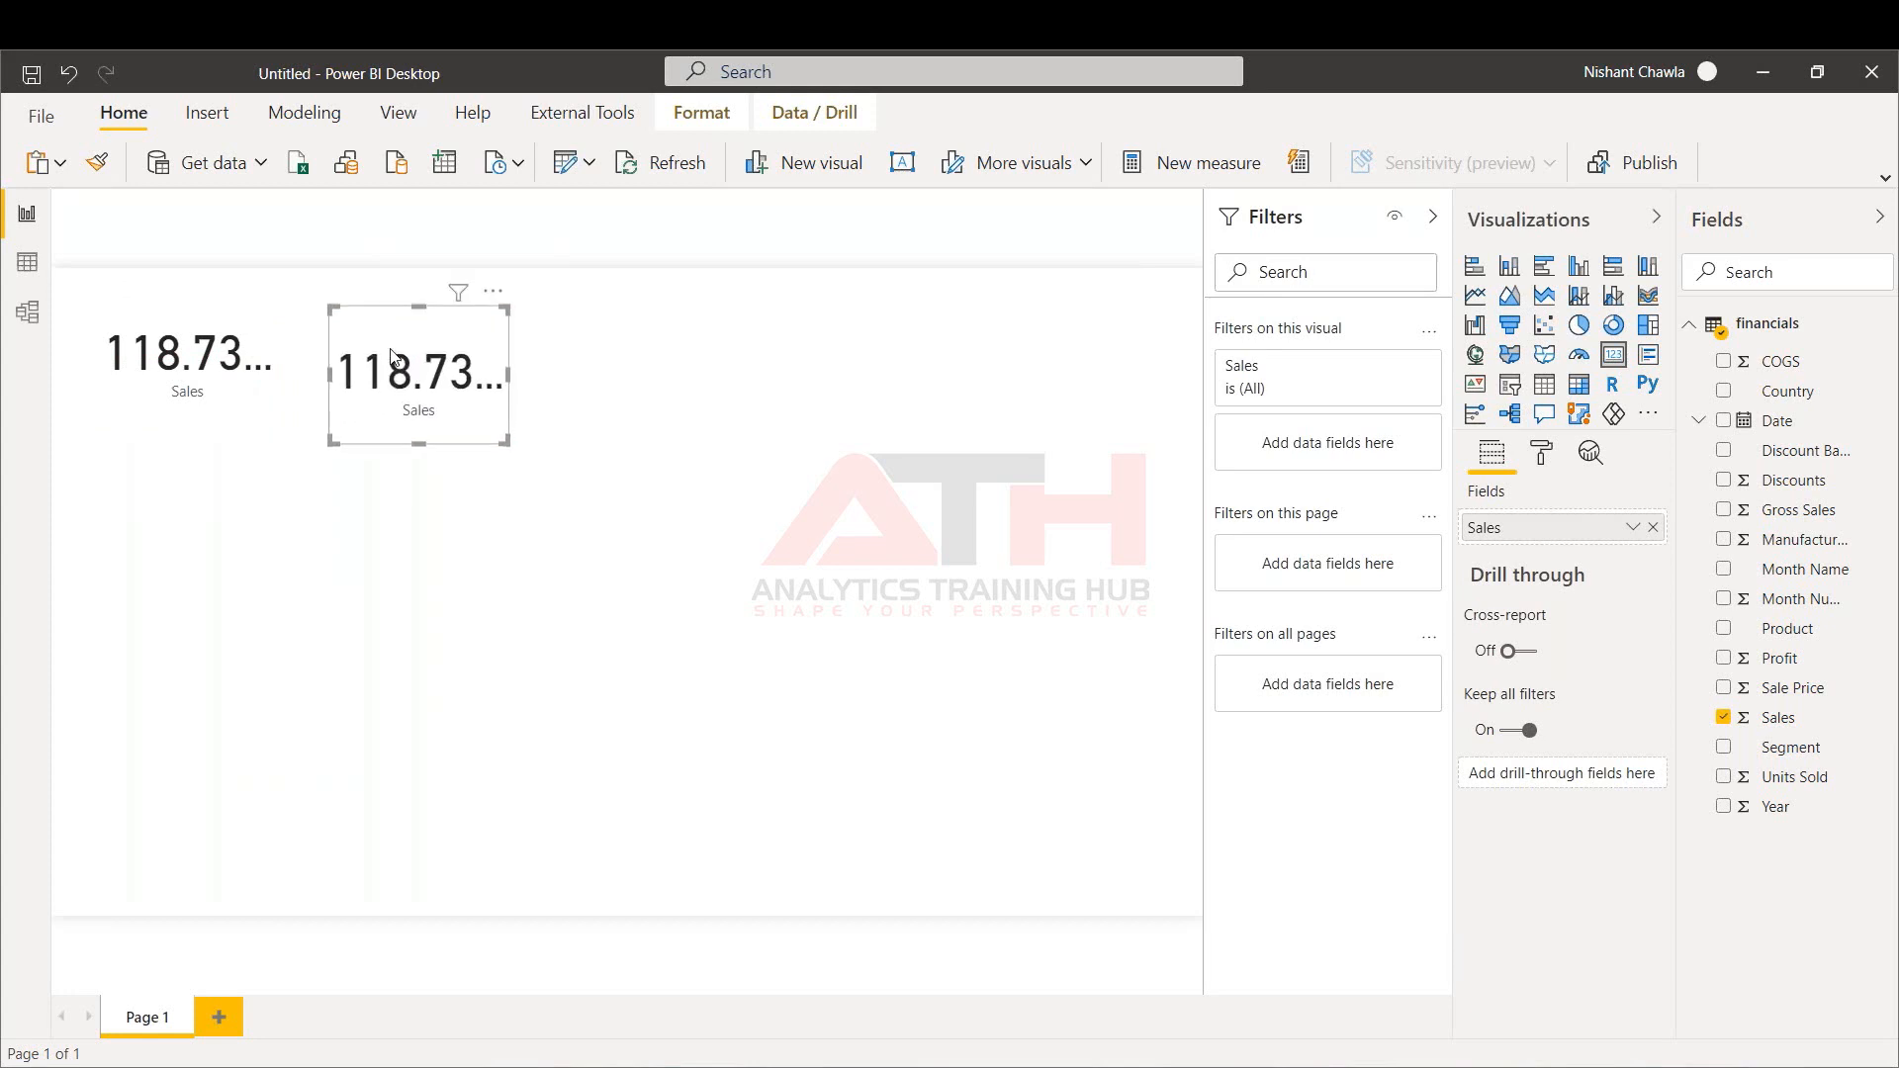
left_click_drag(392, 354, 868, 379)
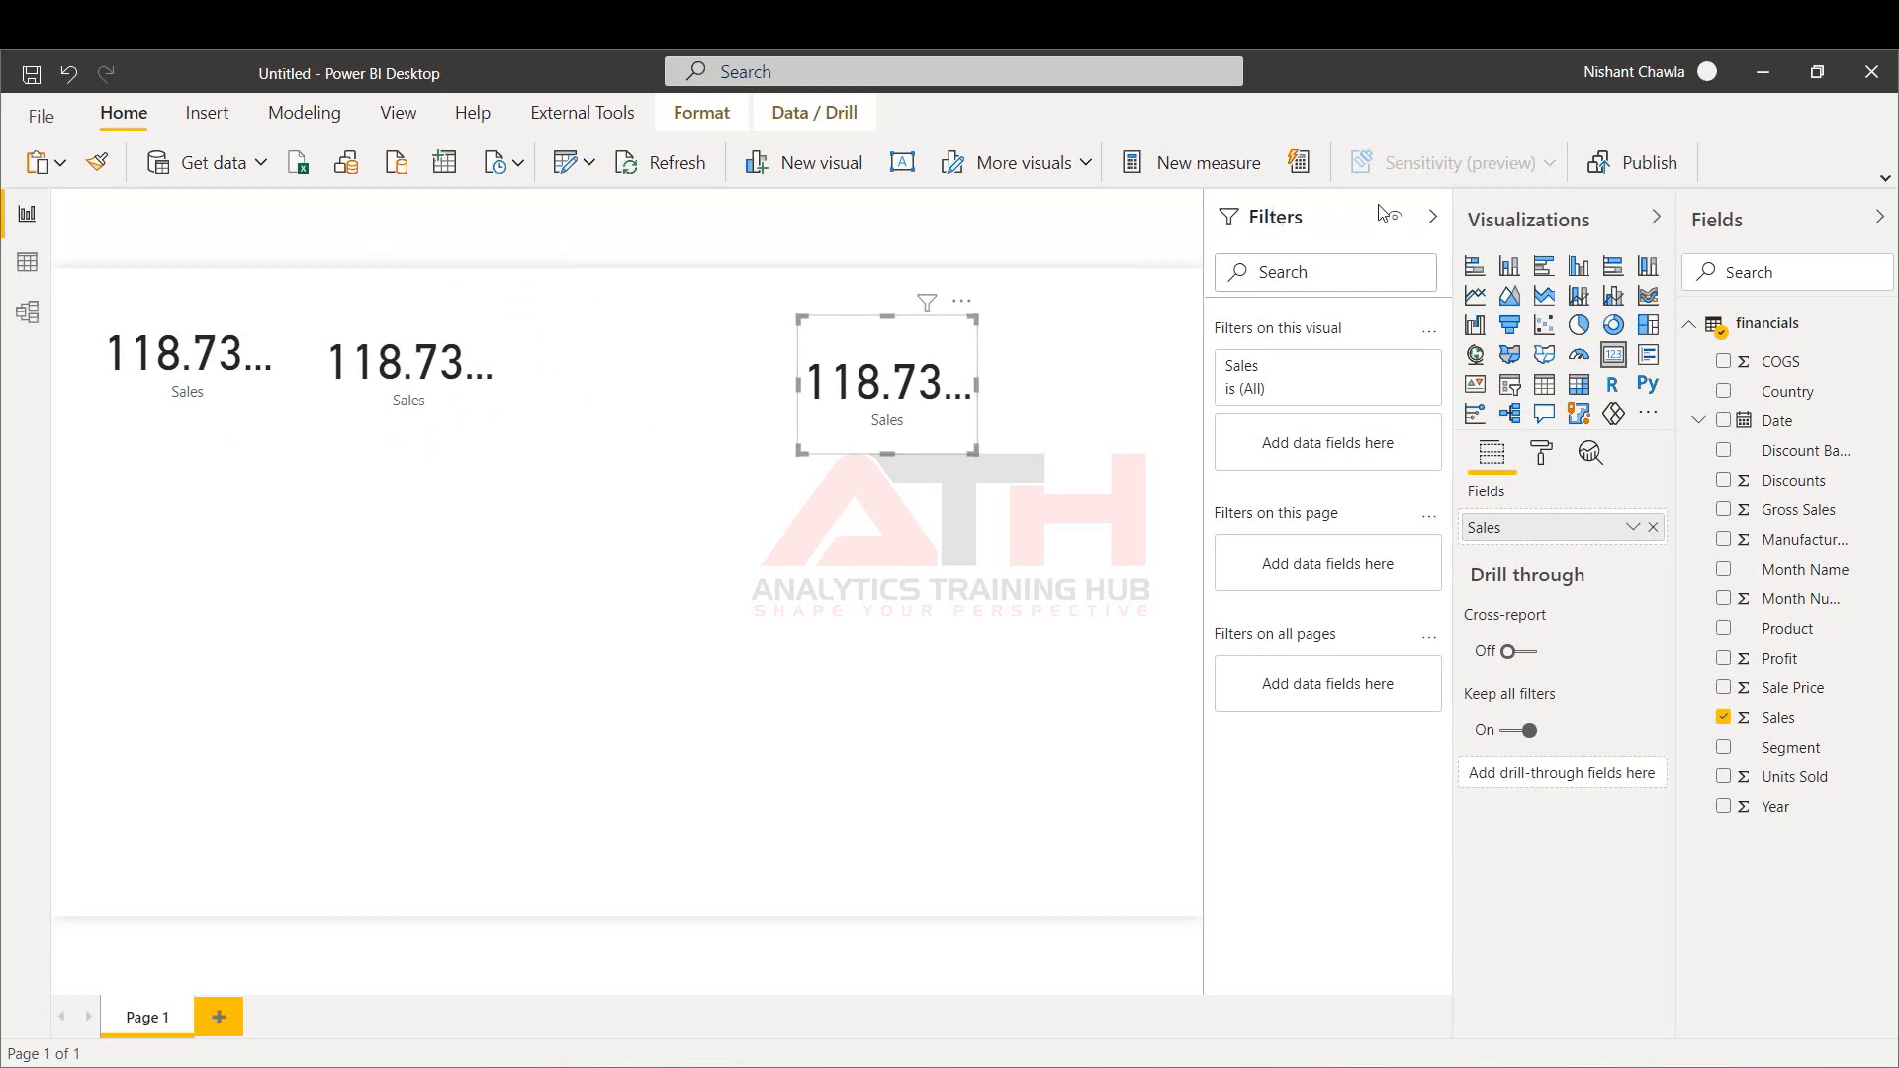
left_click_drag(881, 330, 690, 315)
left_click_drag(405, 325, 396, 317)
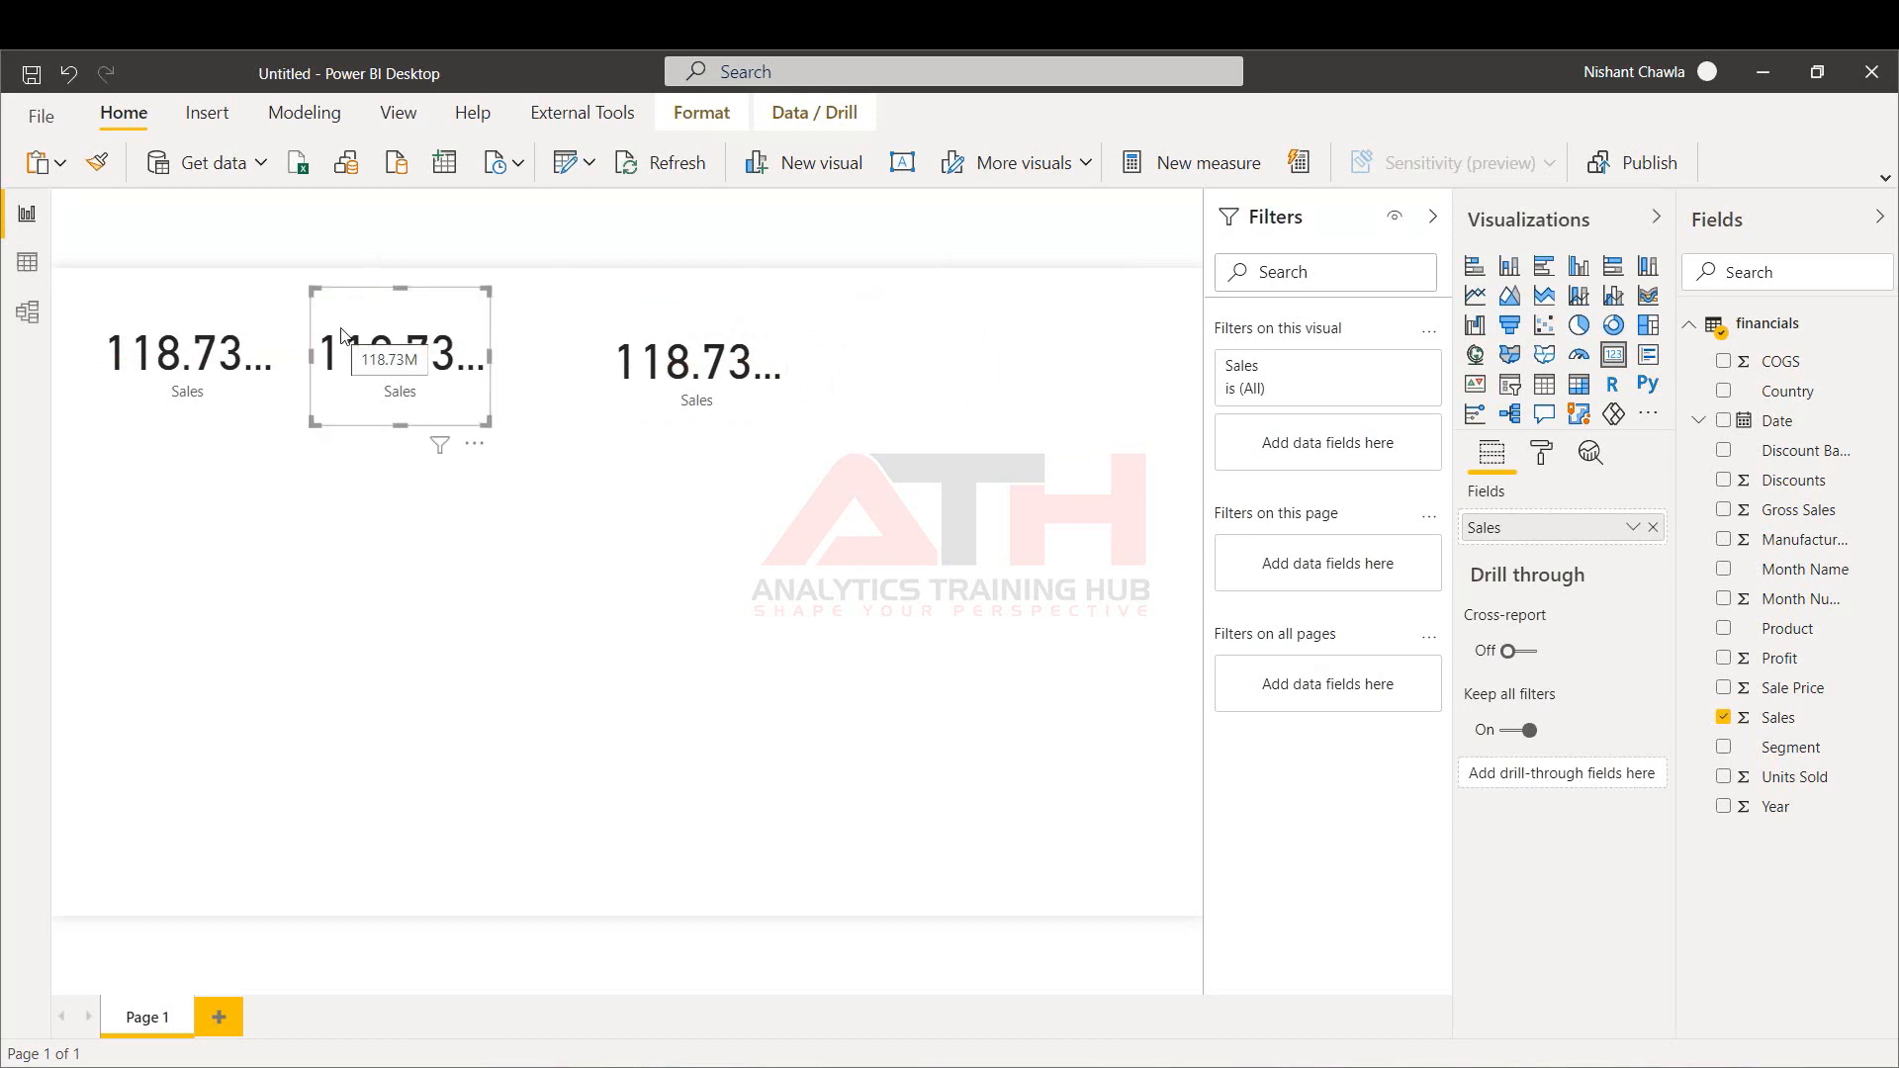
Replace the Sales field with Profit in the copied card directly beside the original Sales card
left_click(1804, 281)
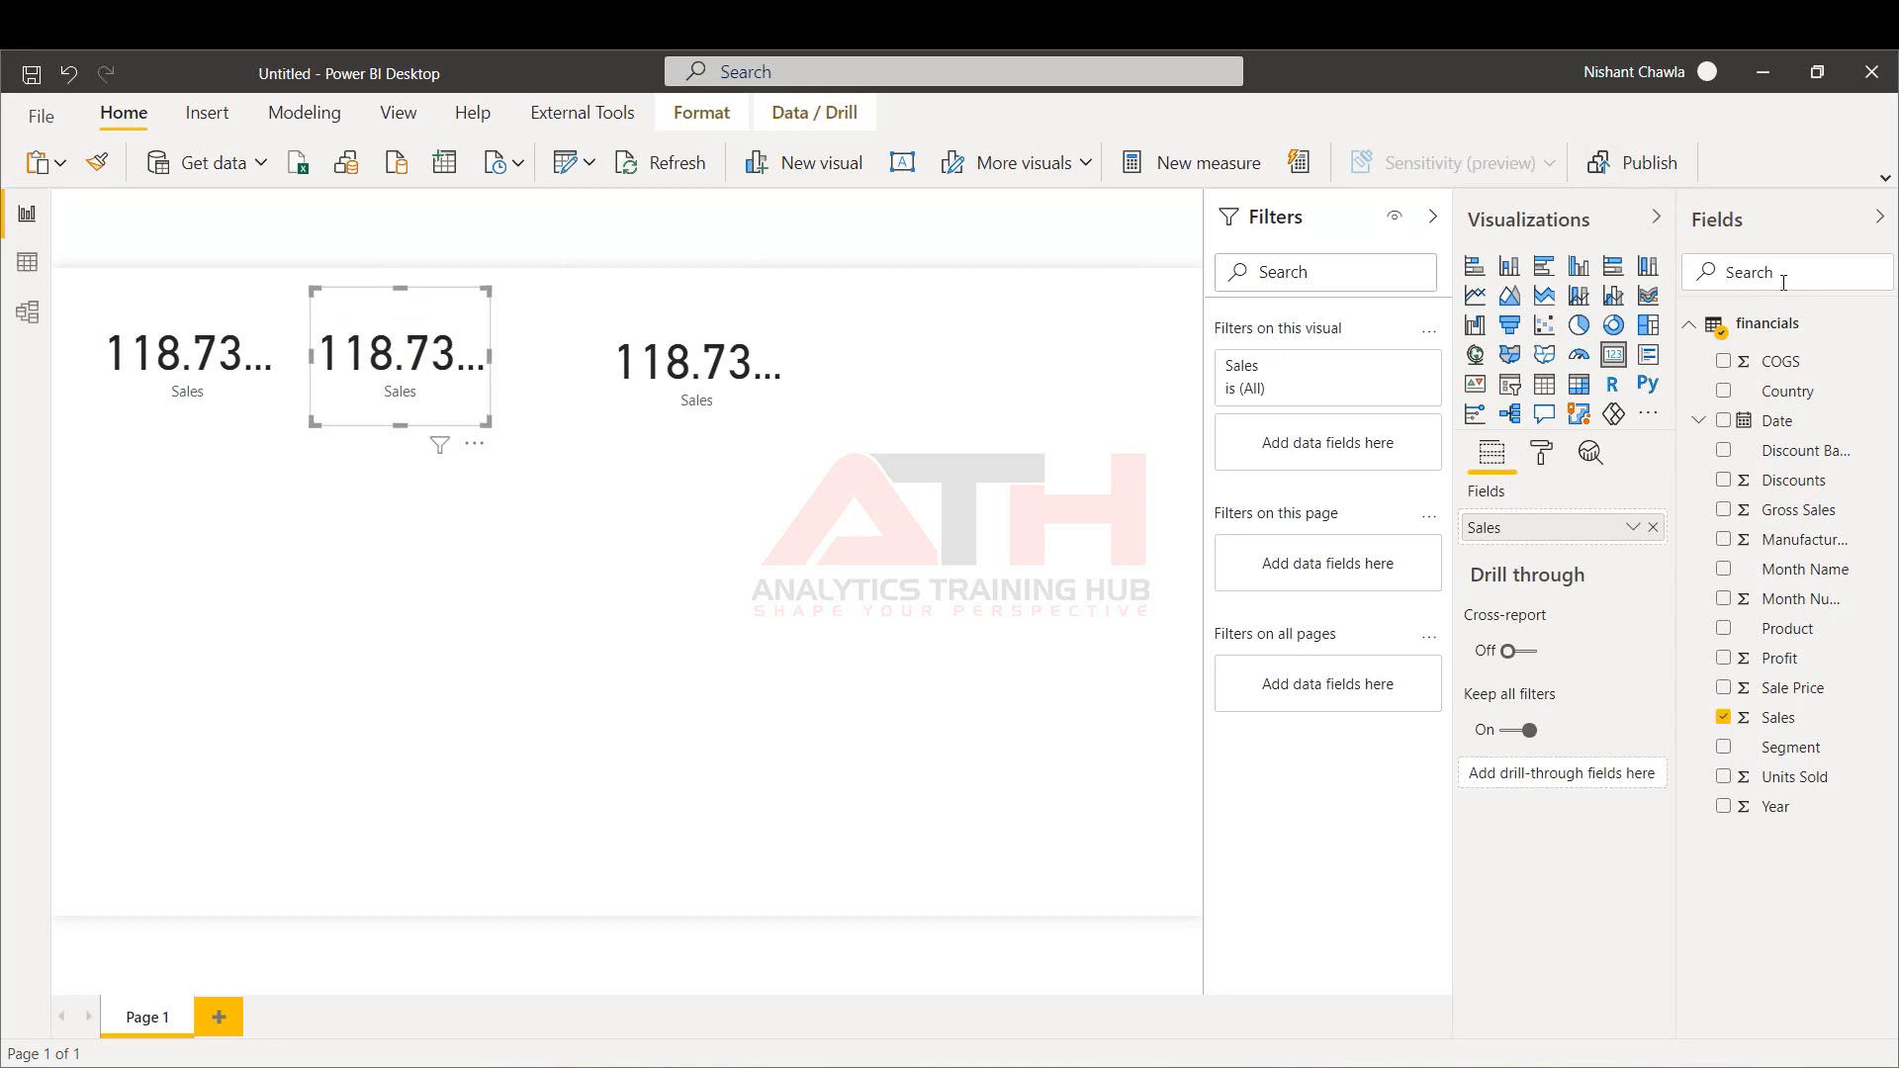
type("prof")
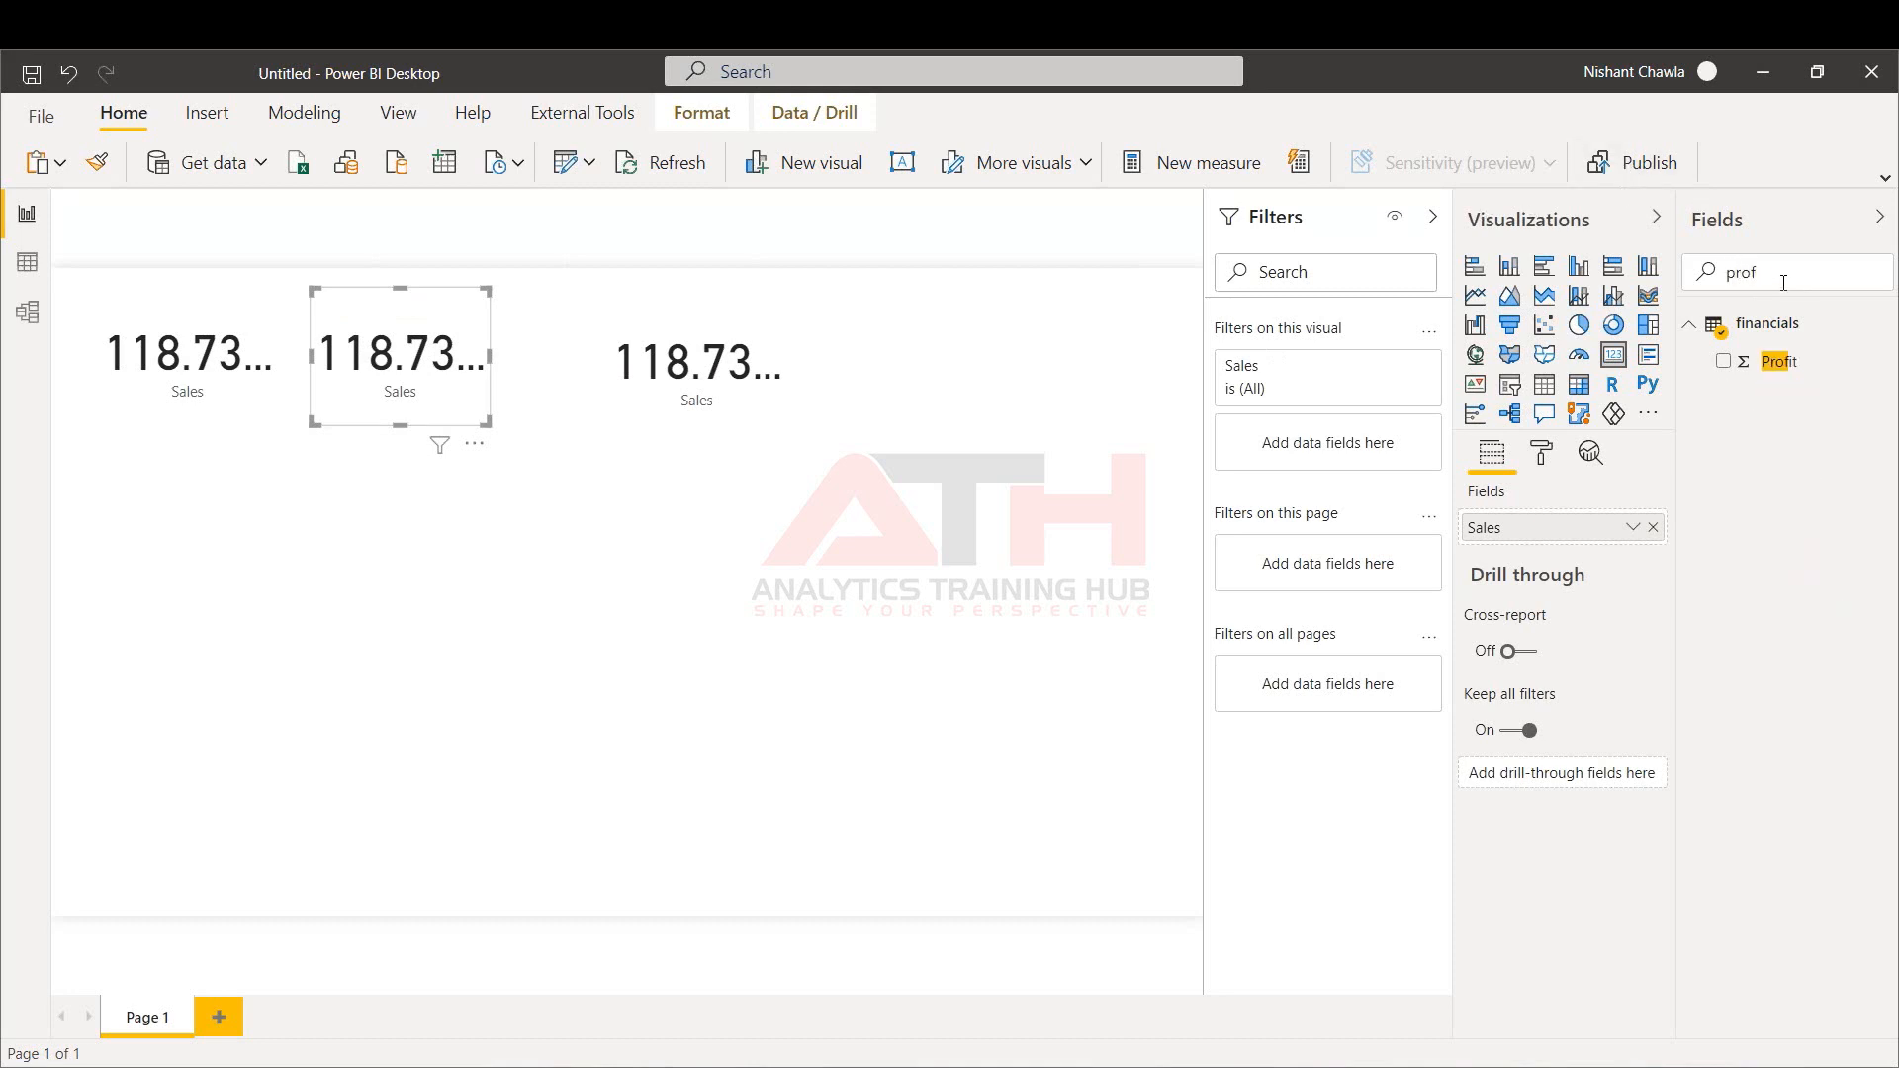
left_click(1653, 527)
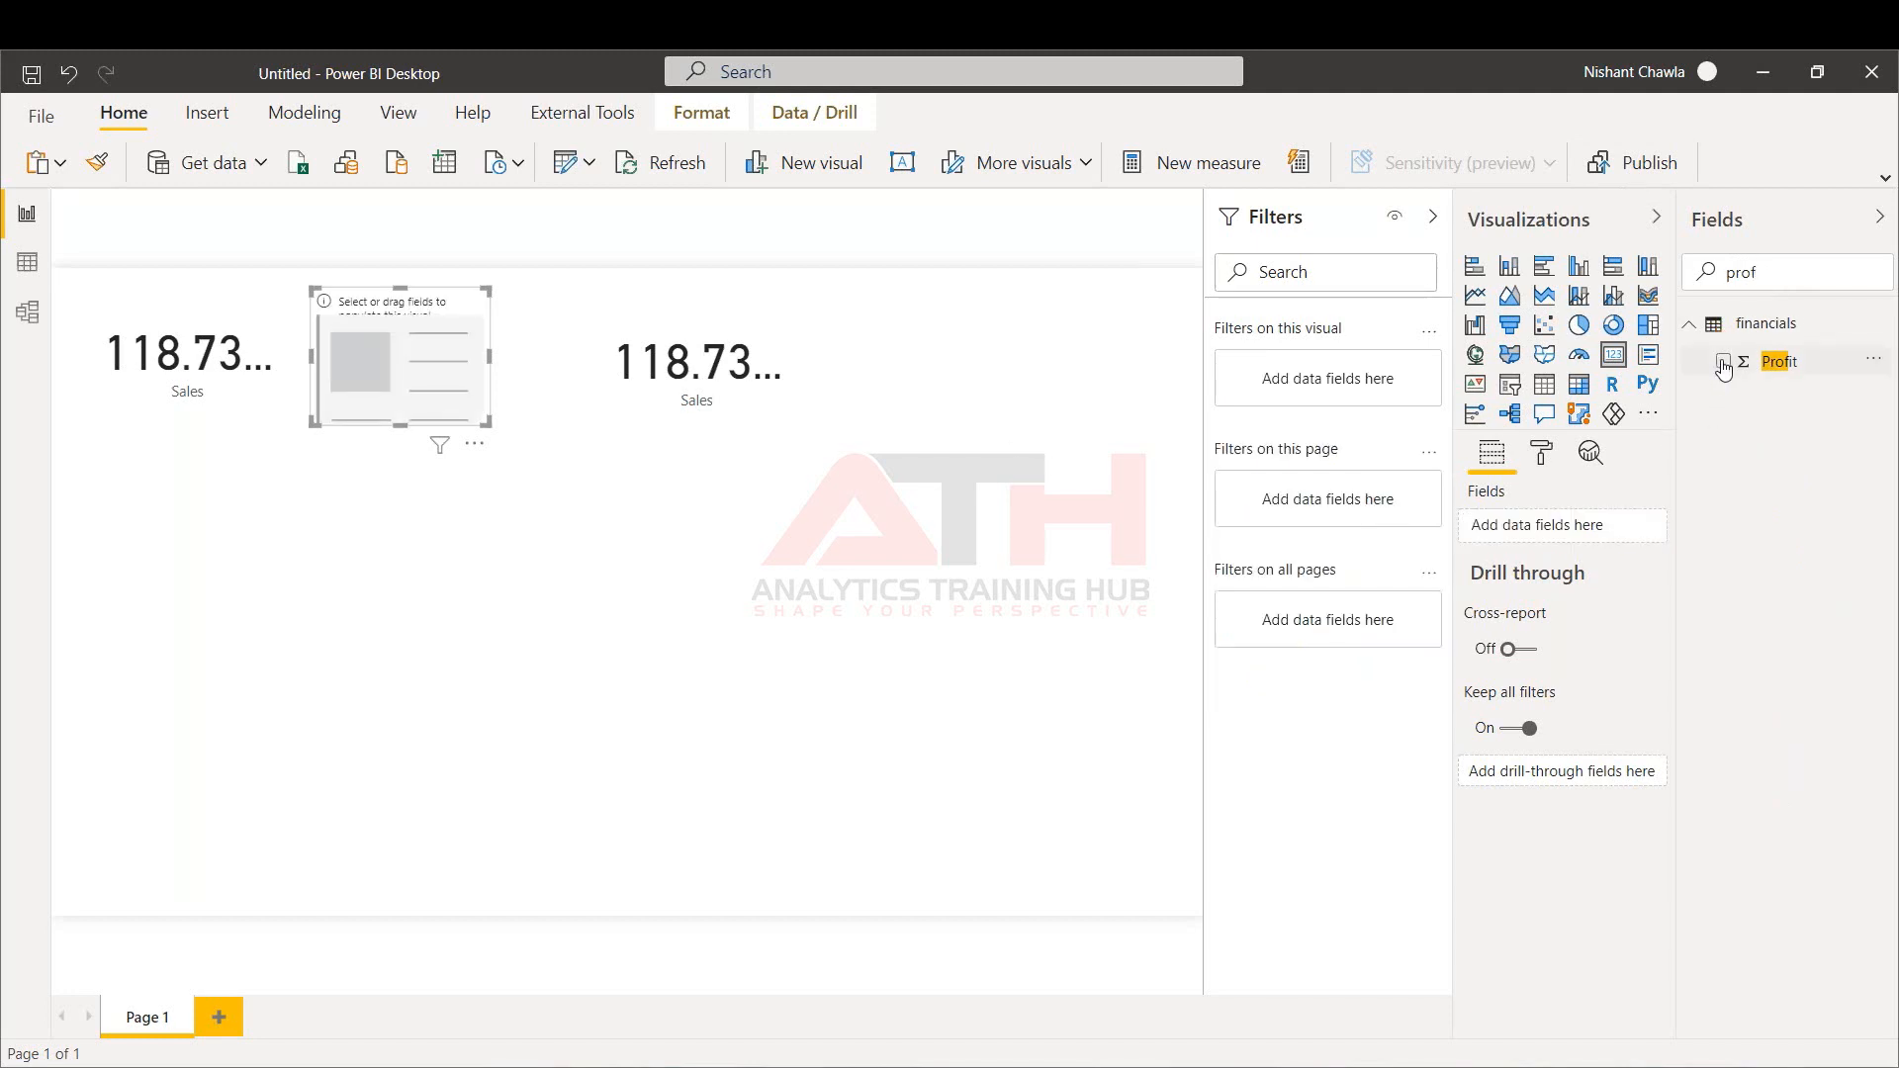
left_click(1724, 363)
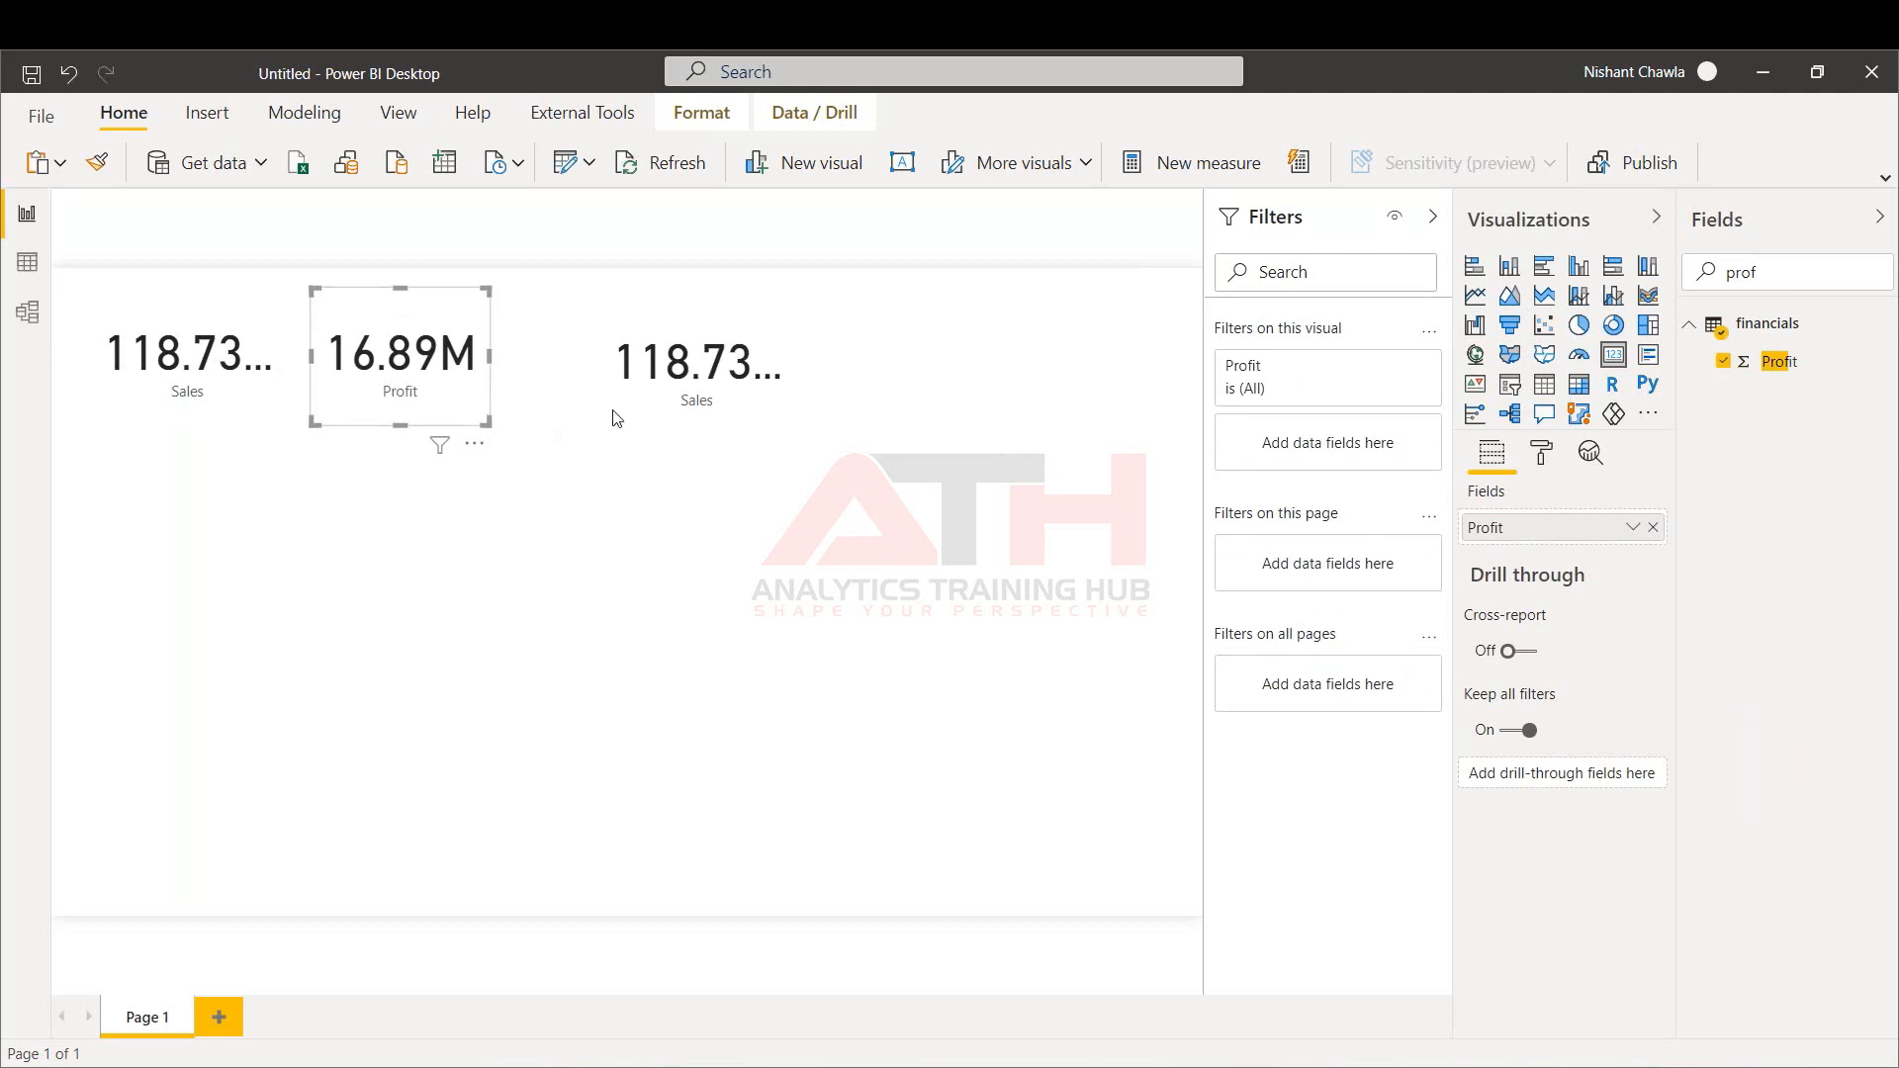
Replace the Sales field with COGS in the rightmost card
left_click(648, 416)
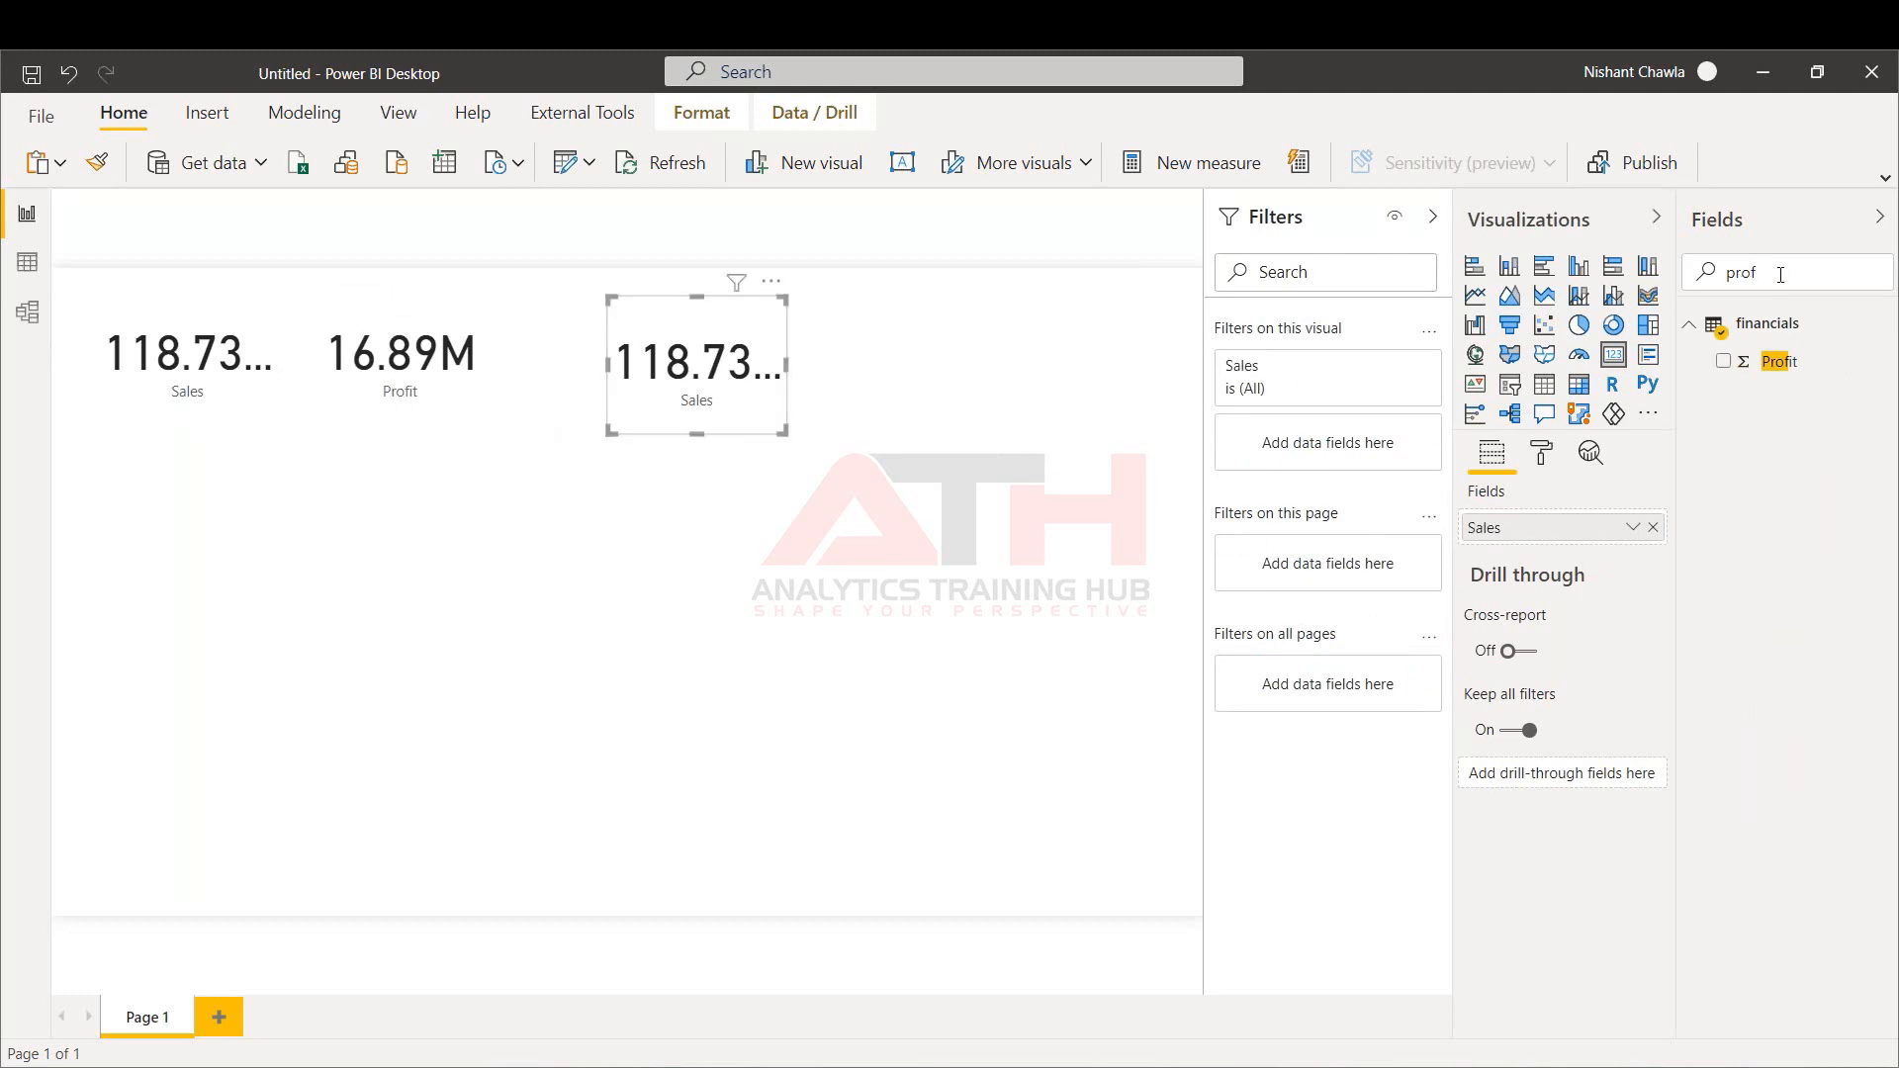
key("BackSpace")
key("BackSpace")
key("BackSpace")
type("cogs")
left_click(1653, 528)
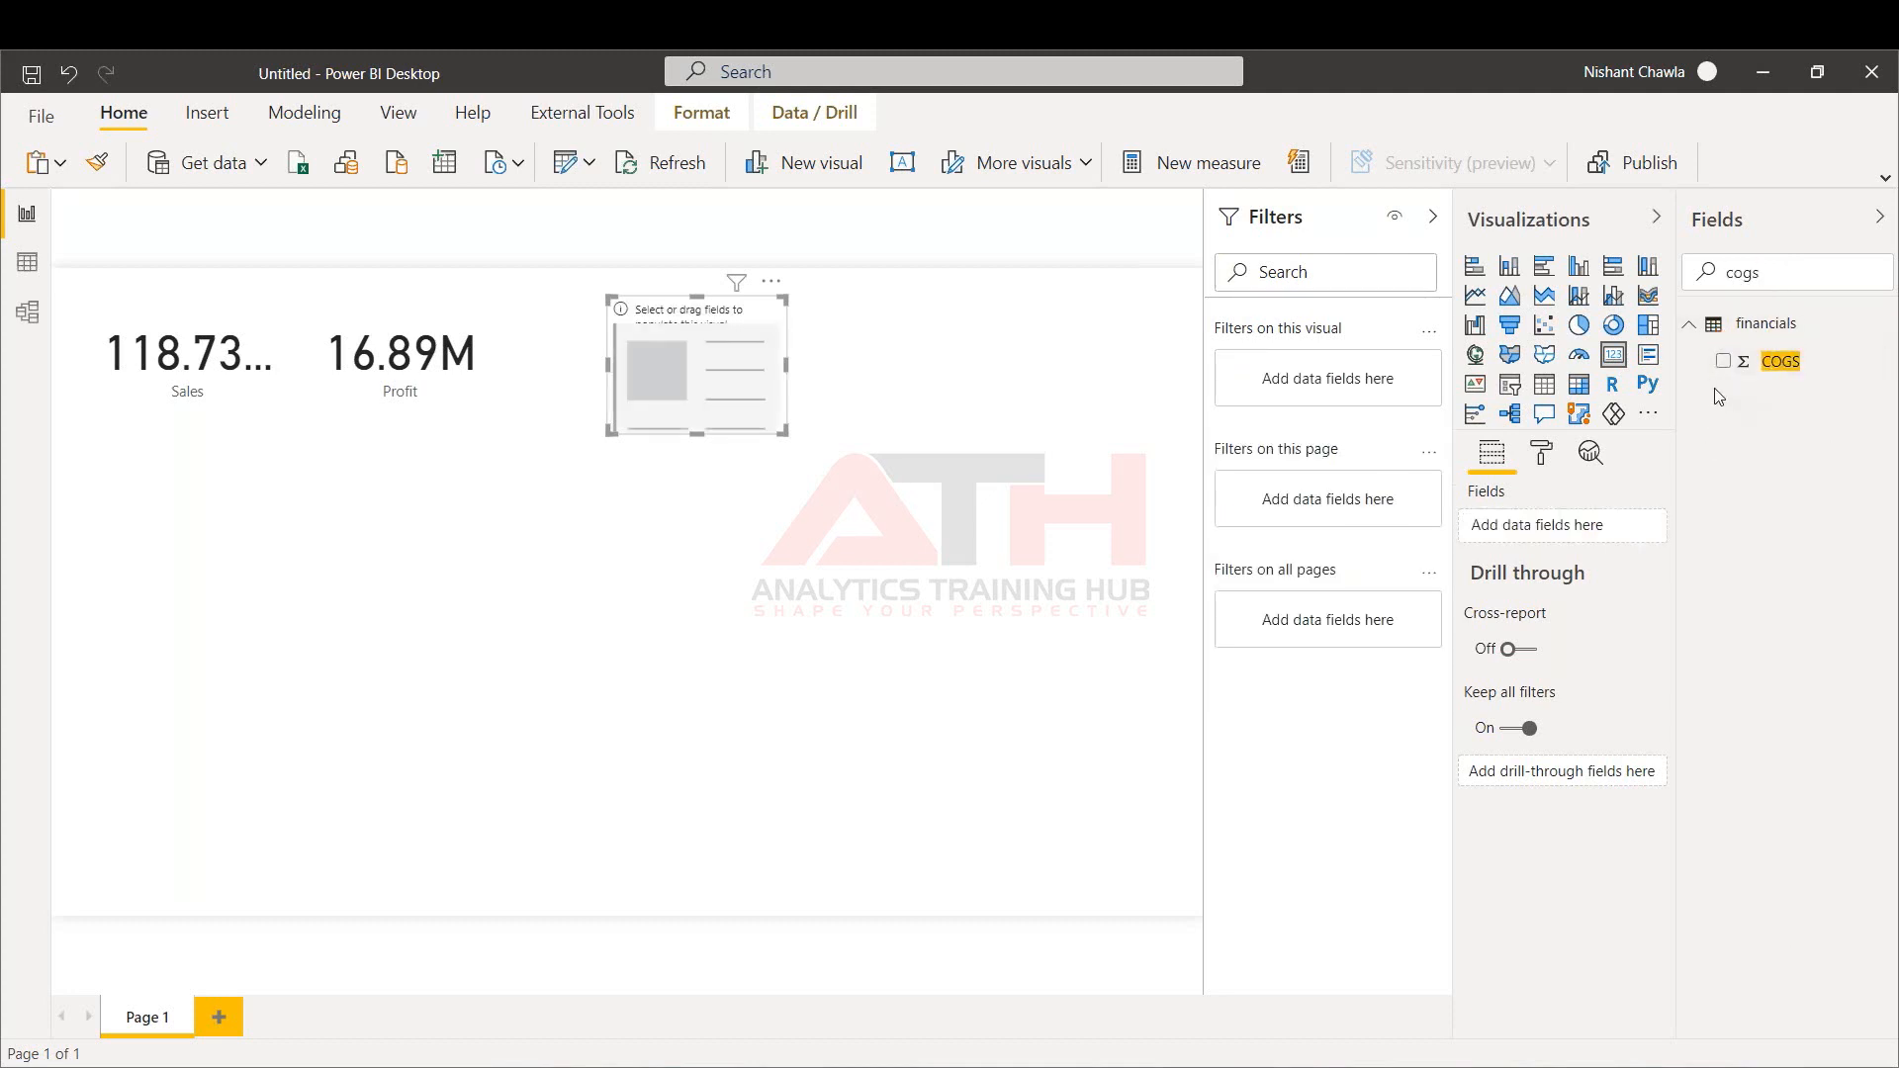
left_click(1724, 364)
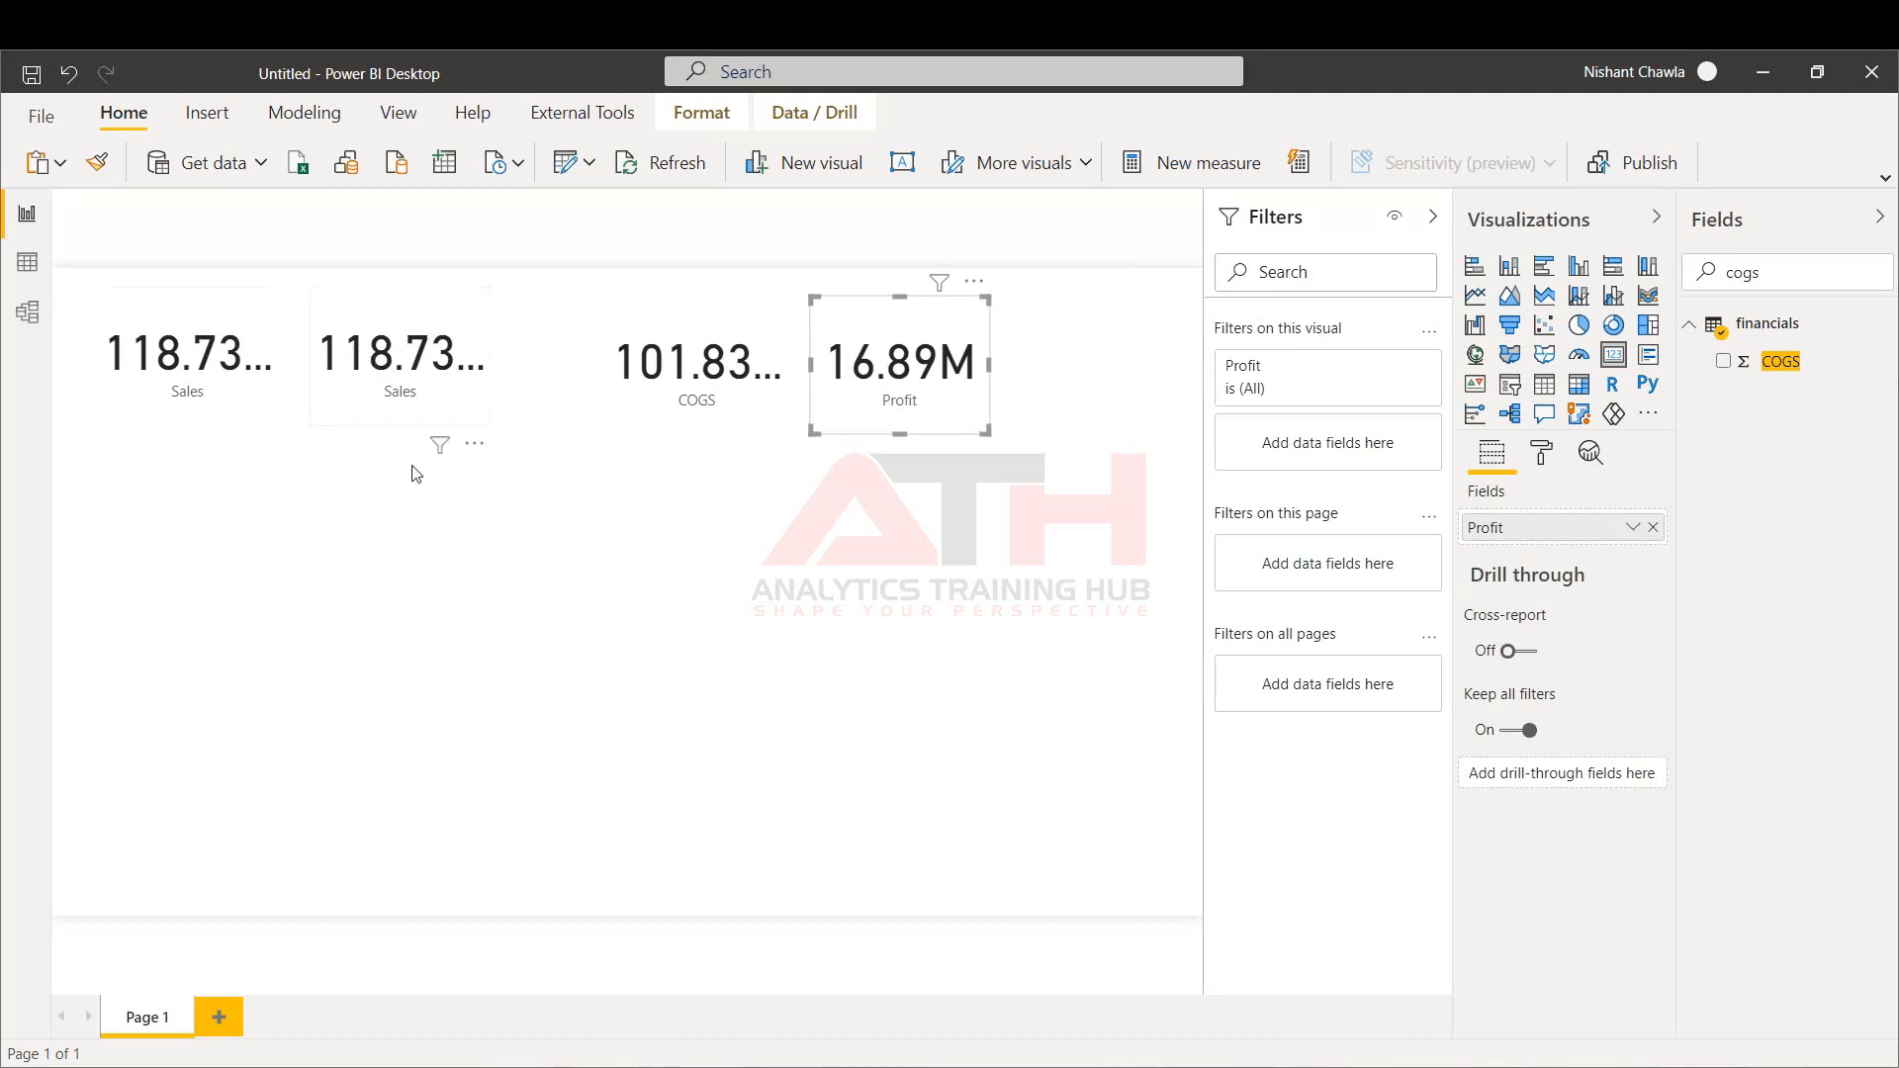
Spread out the overlapping cards, shifting the original Sales card right and placing the spare Sales copy below the COGS card
left_click_drag(411, 448, 464, 630)
left_click_drag(199, 391, 327, 399)
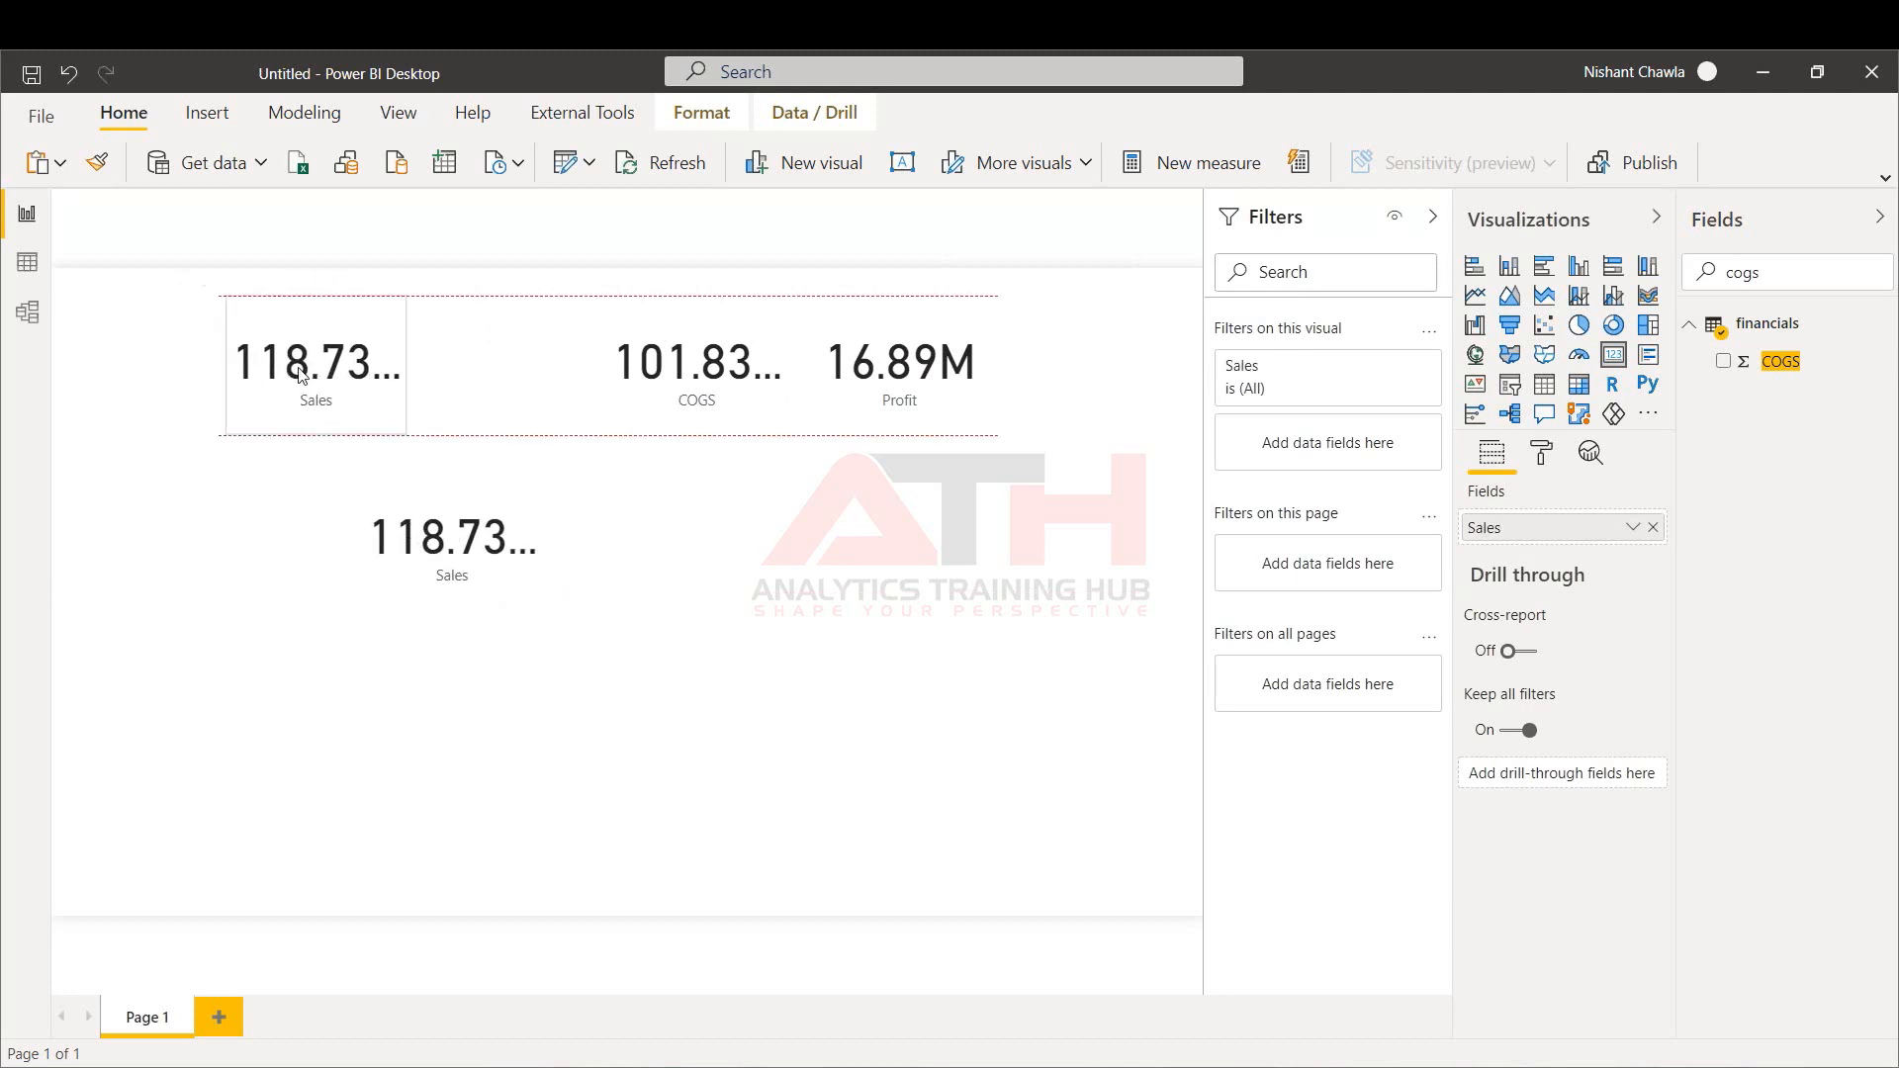
left_click(424, 574)
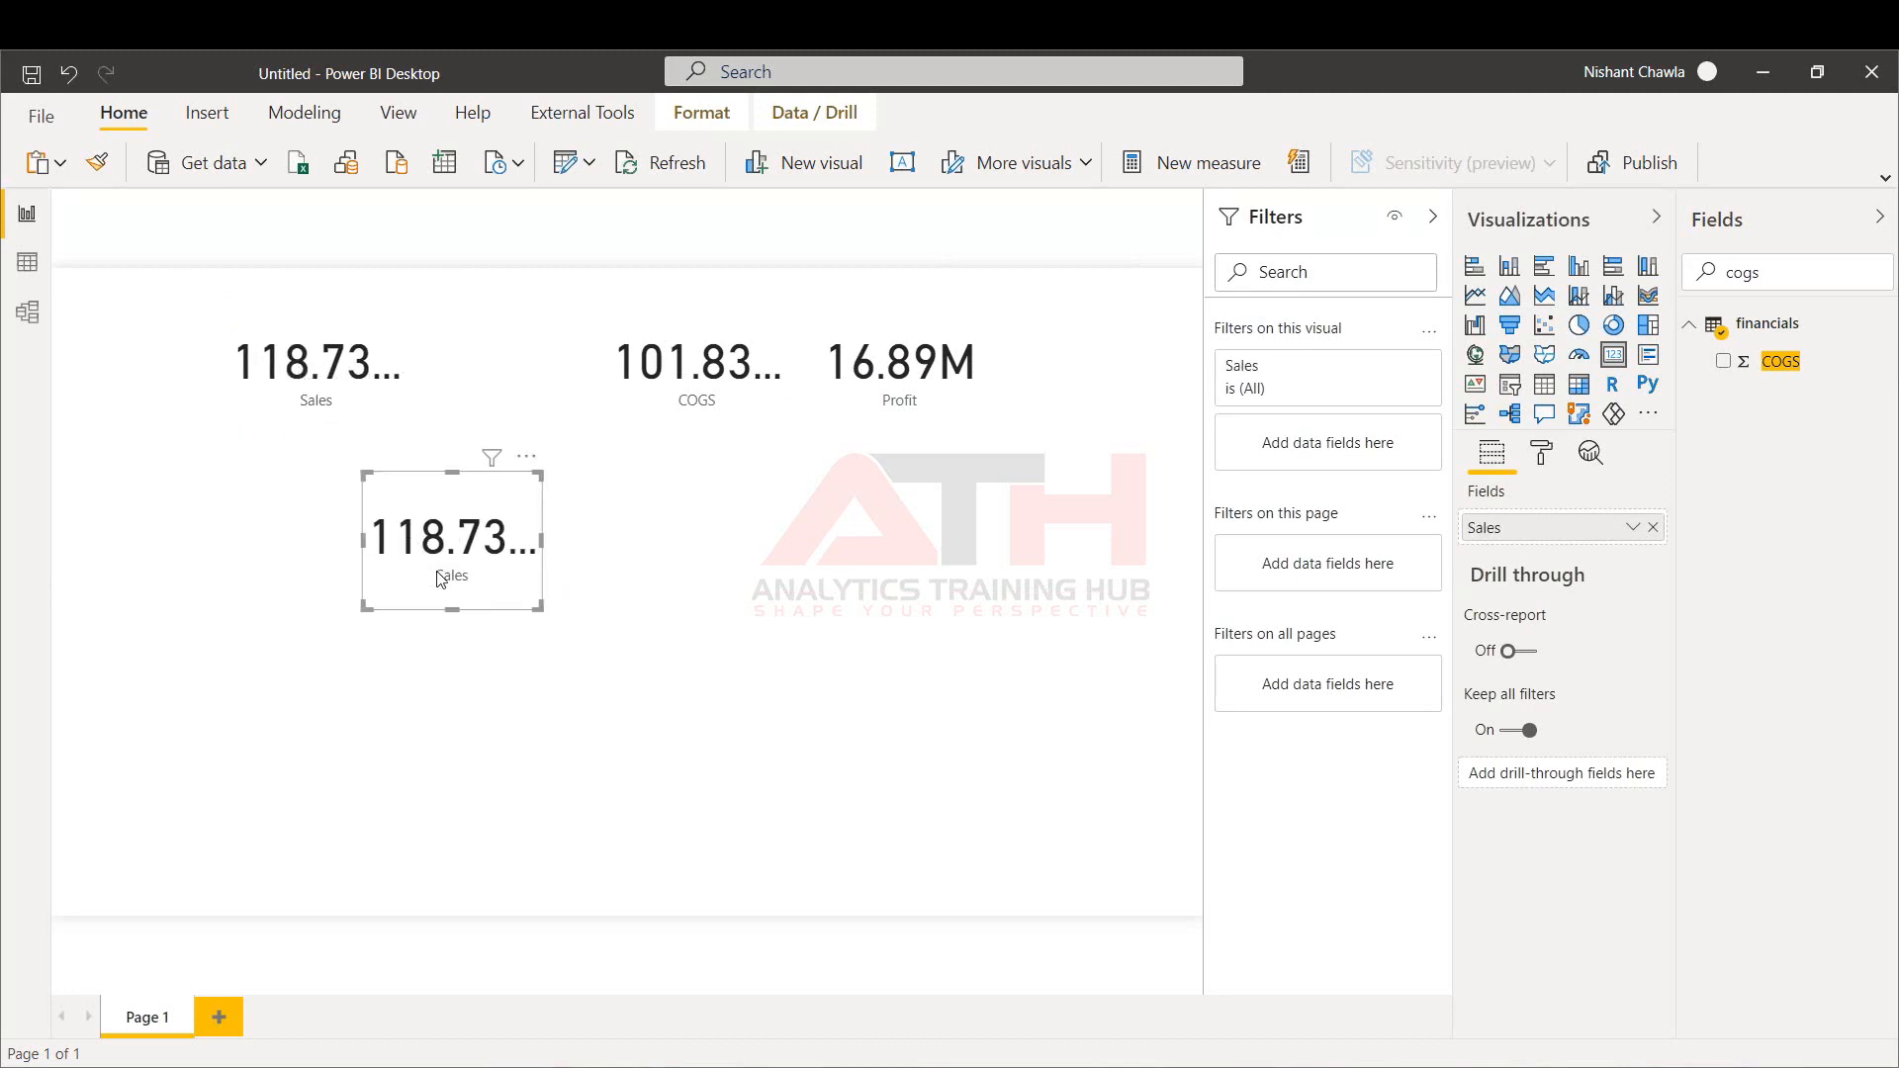
left_click_drag(432, 576, 674, 651)
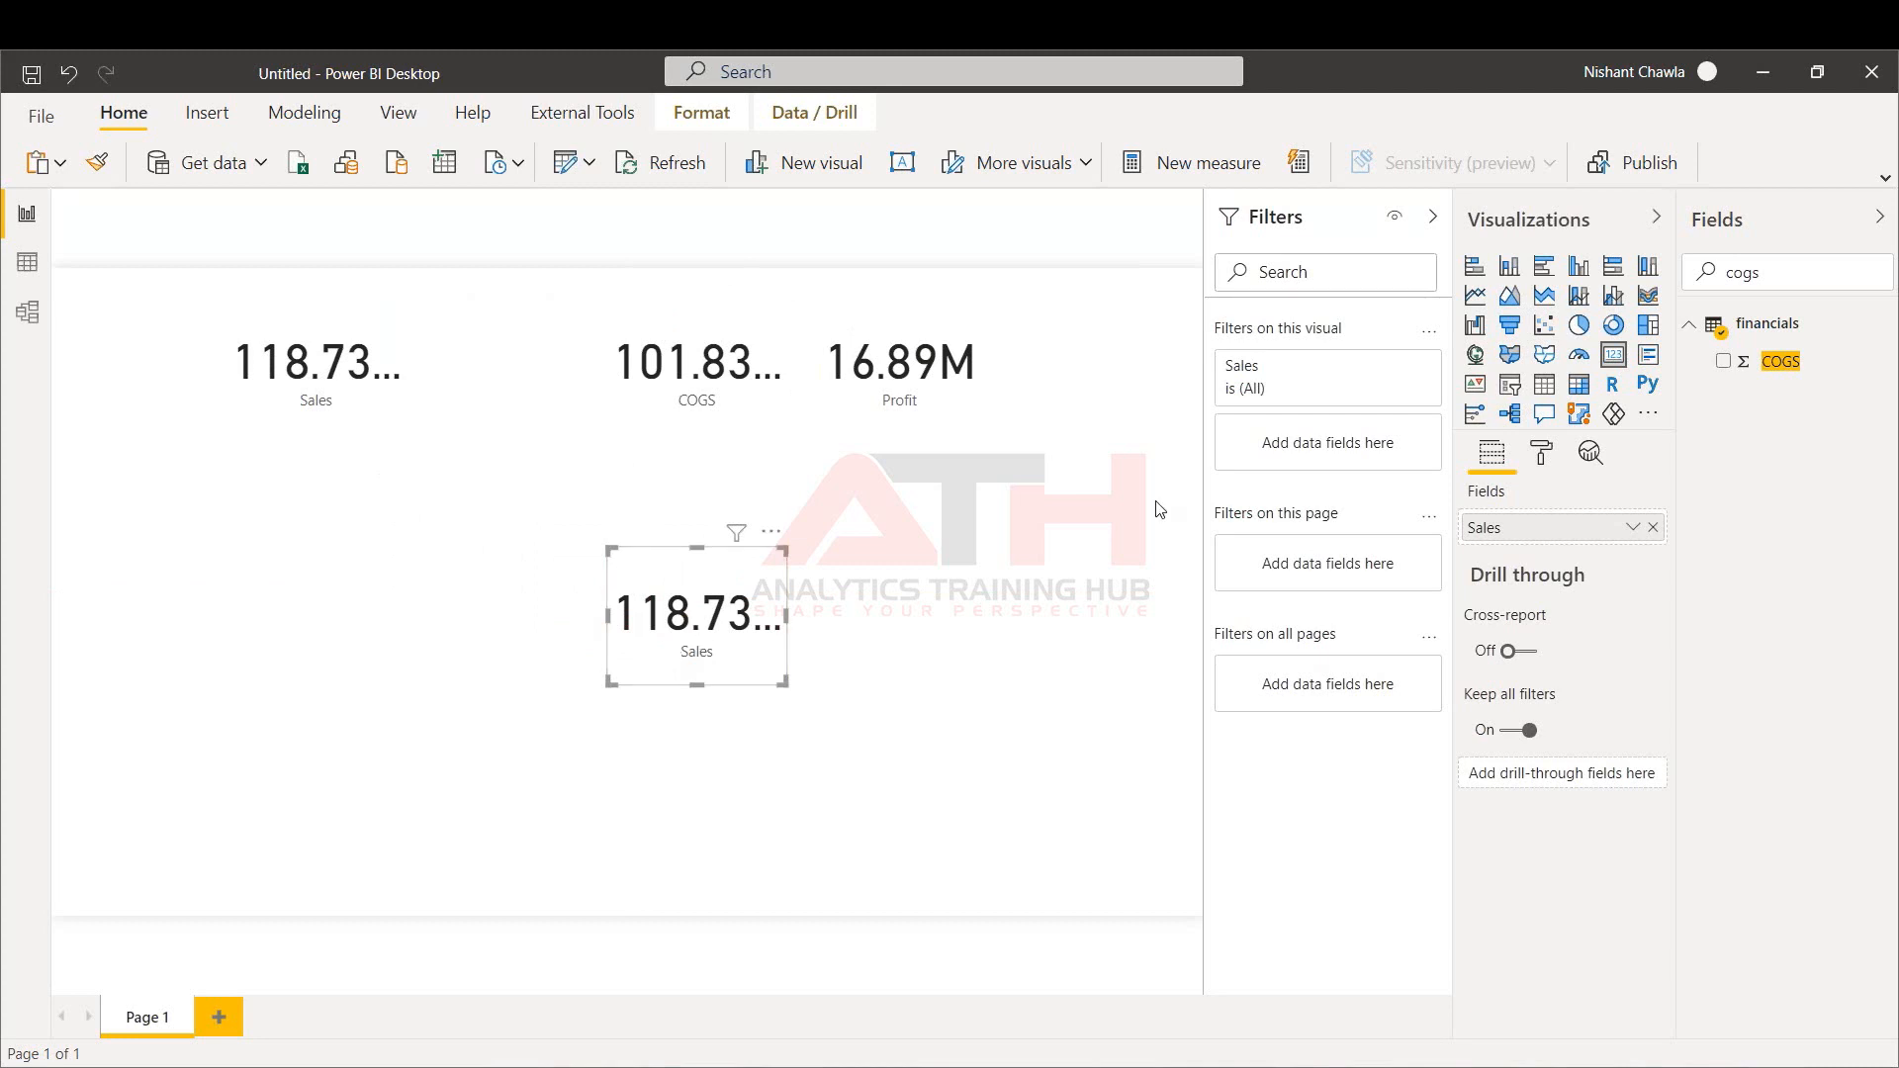
Replace the Sales field with Units Sold in the spare card below COGS
key("BackSpace")
key("BackSpace")
key("BackSpace")
key("BackSpace")
type("un")
left_click(1655, 530)
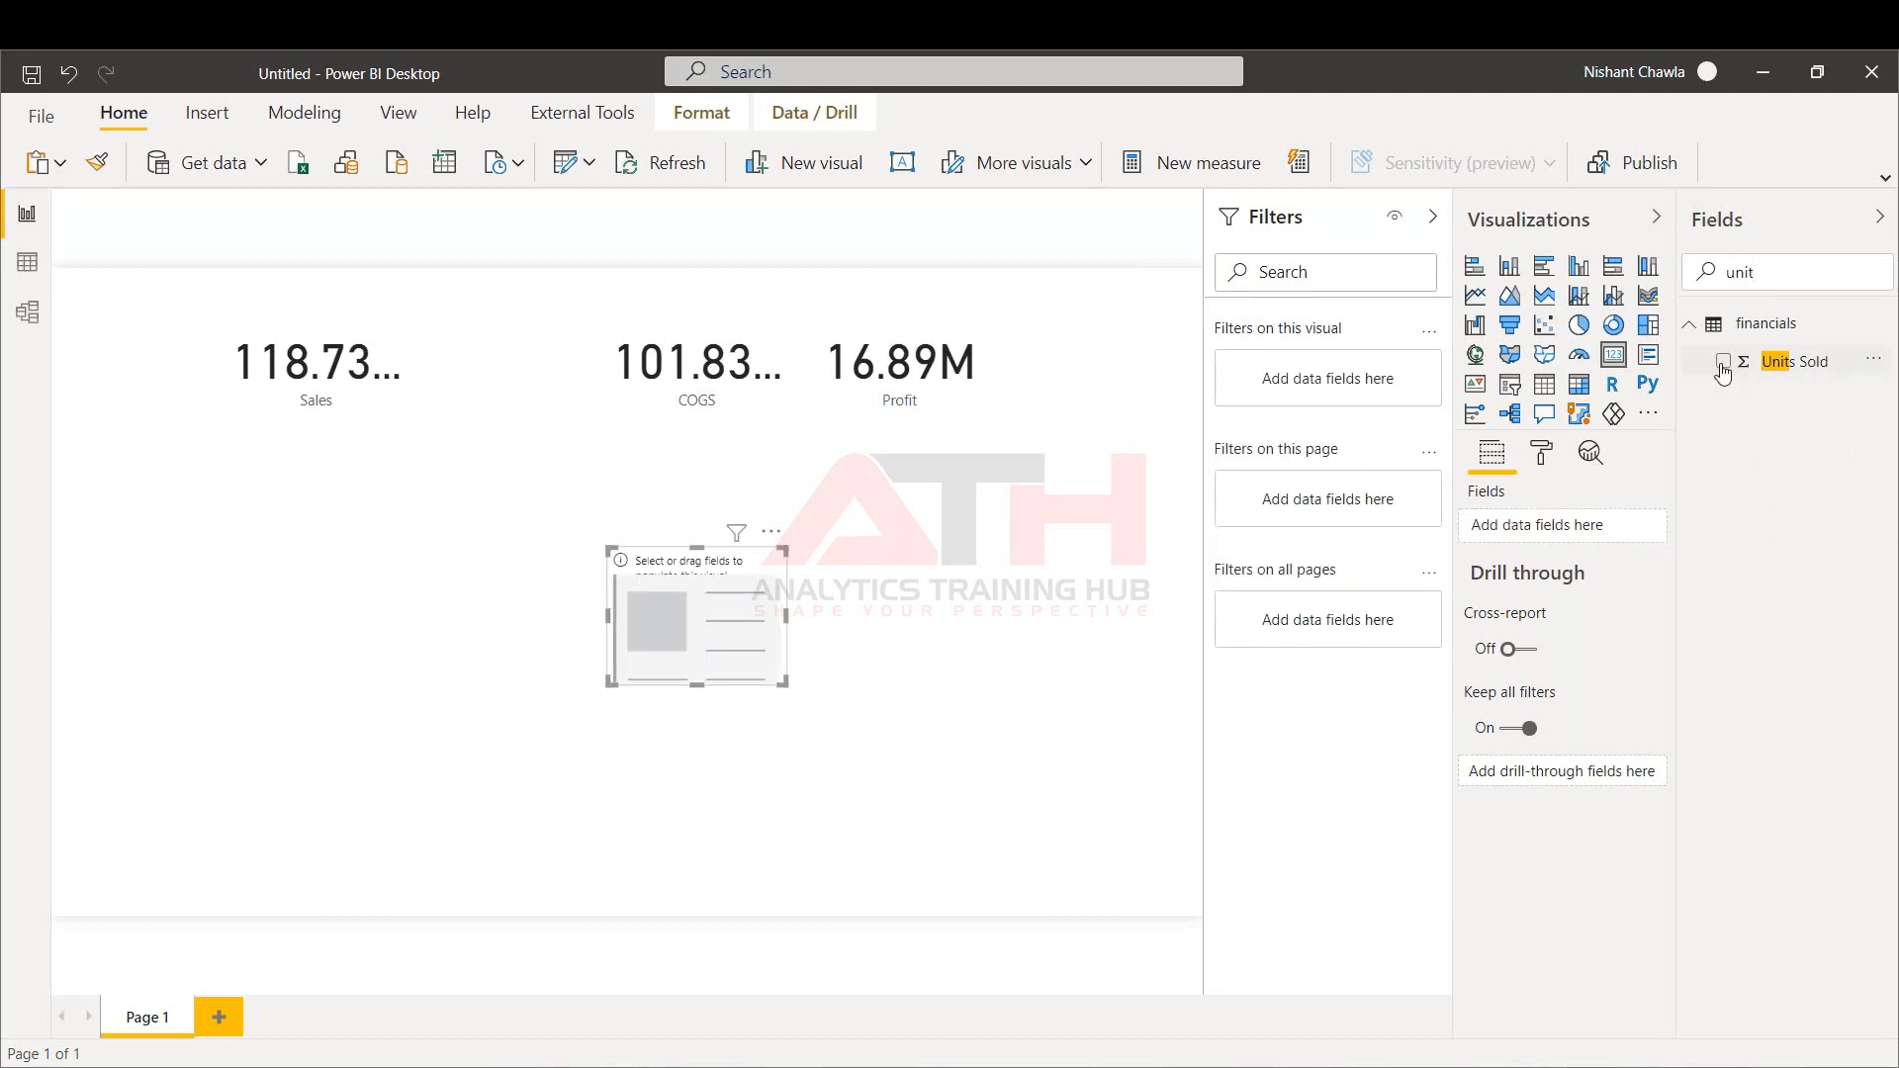
left_click(1723, 364)
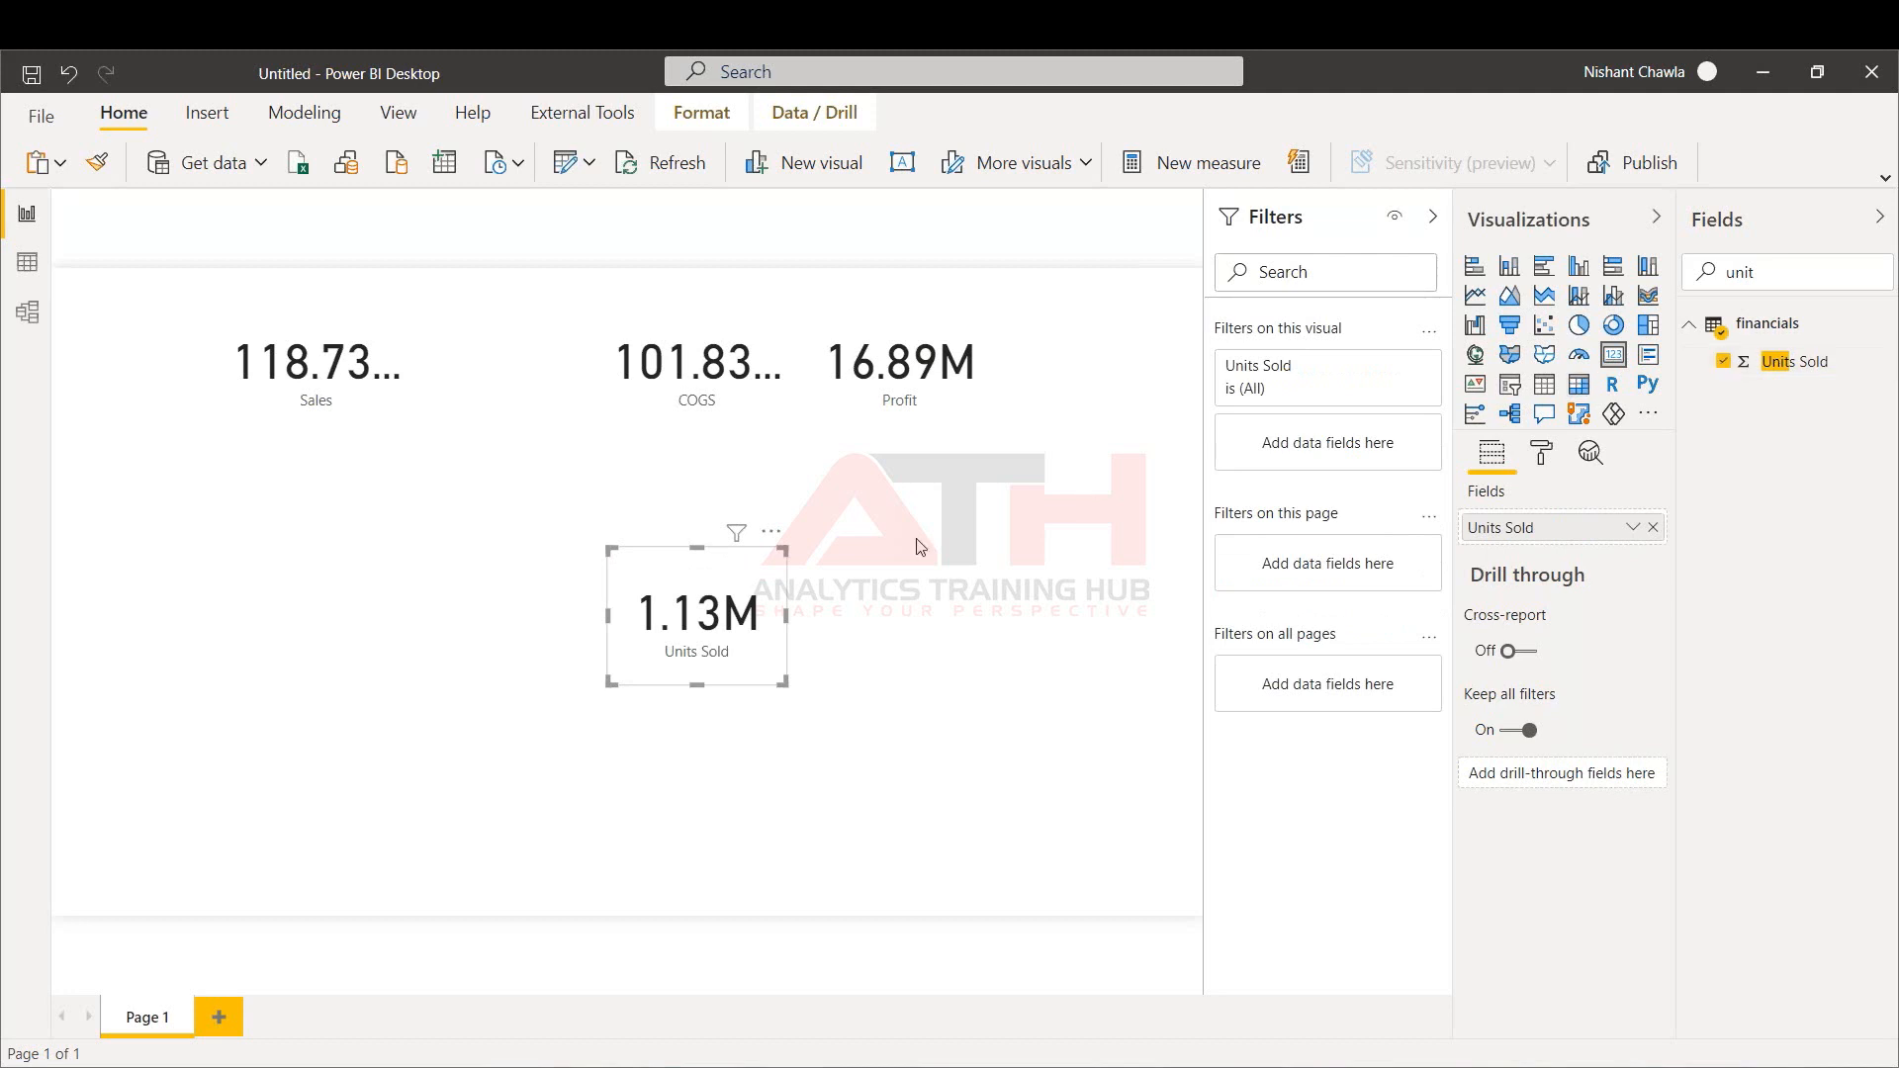
Arrange the cards in a row along the page's upper edge in the order Sales, Units Sold, Profit, COGS
left_click(255, 360)
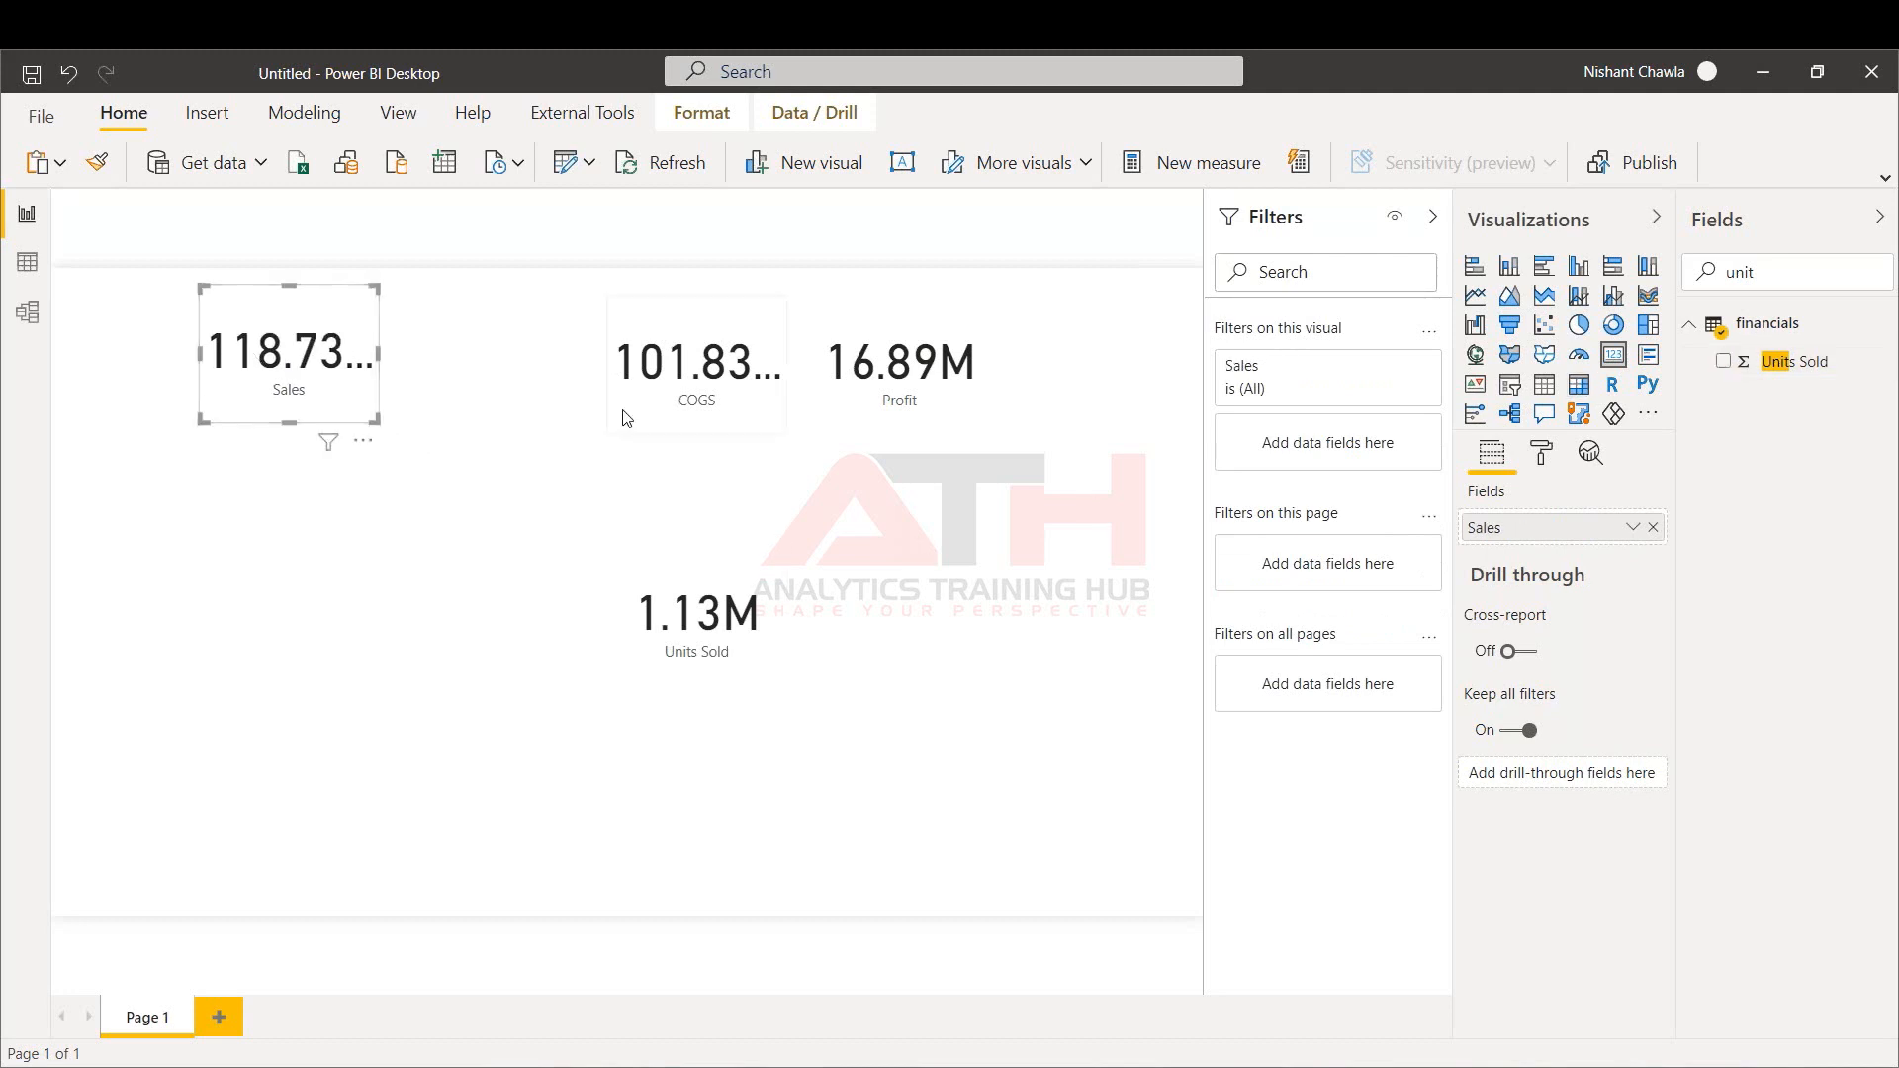
left_click_drag(652, 392, 925, 527)
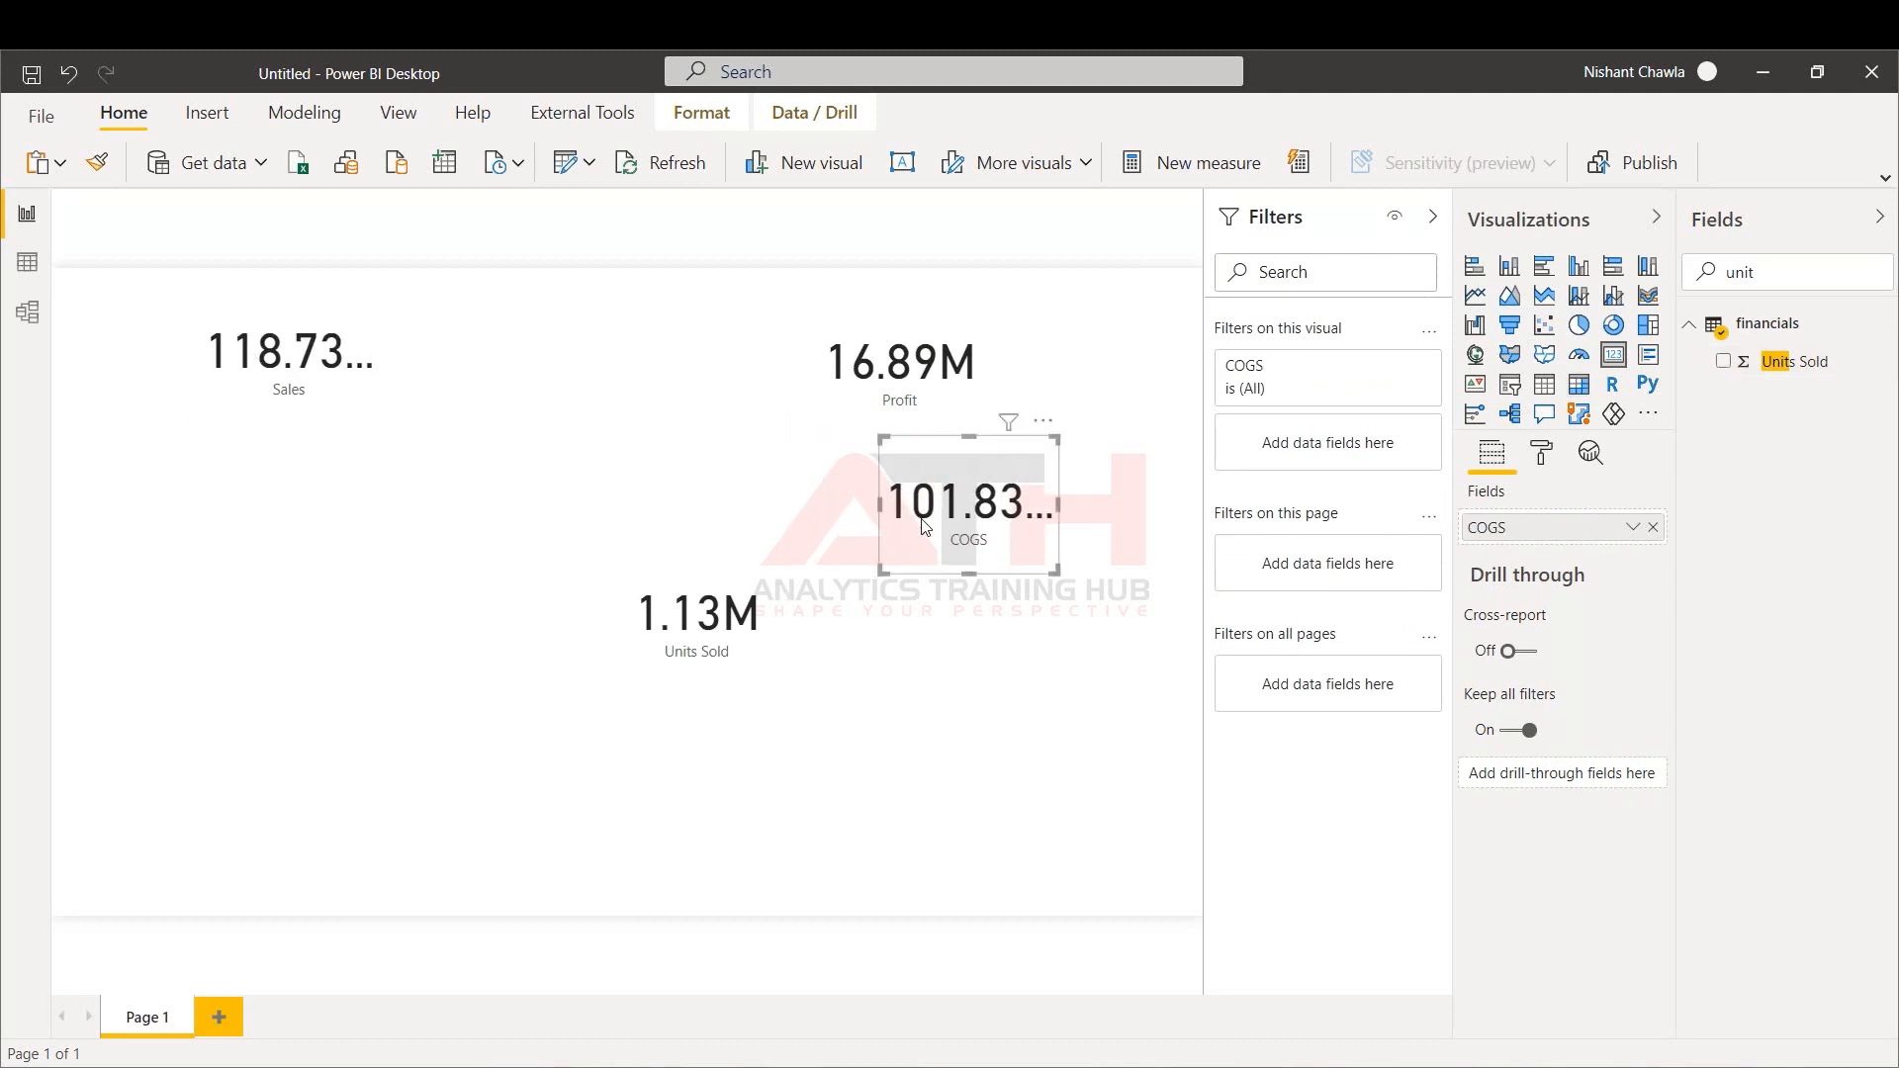
left_click(655, 649)
left_click_drag(667, 651, 480, 397)
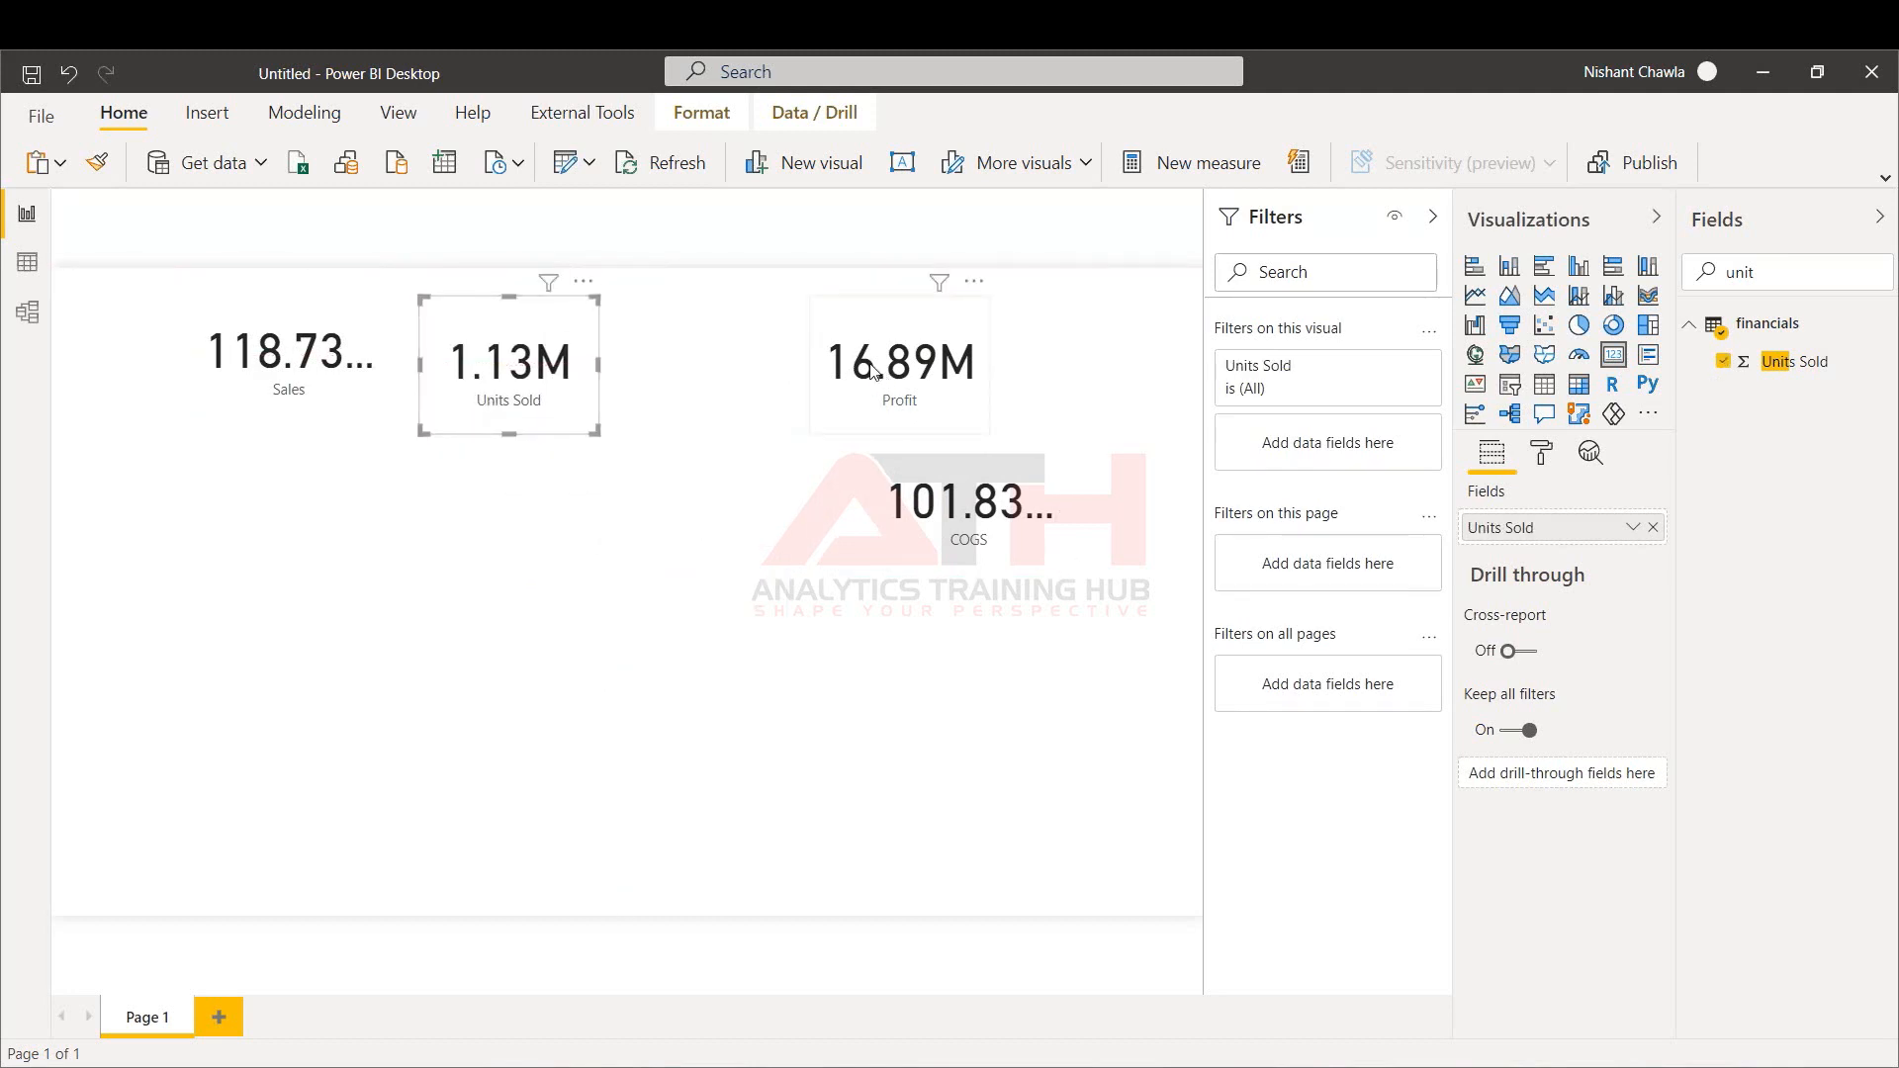
left_click_drag(886, 380, 725, 384)
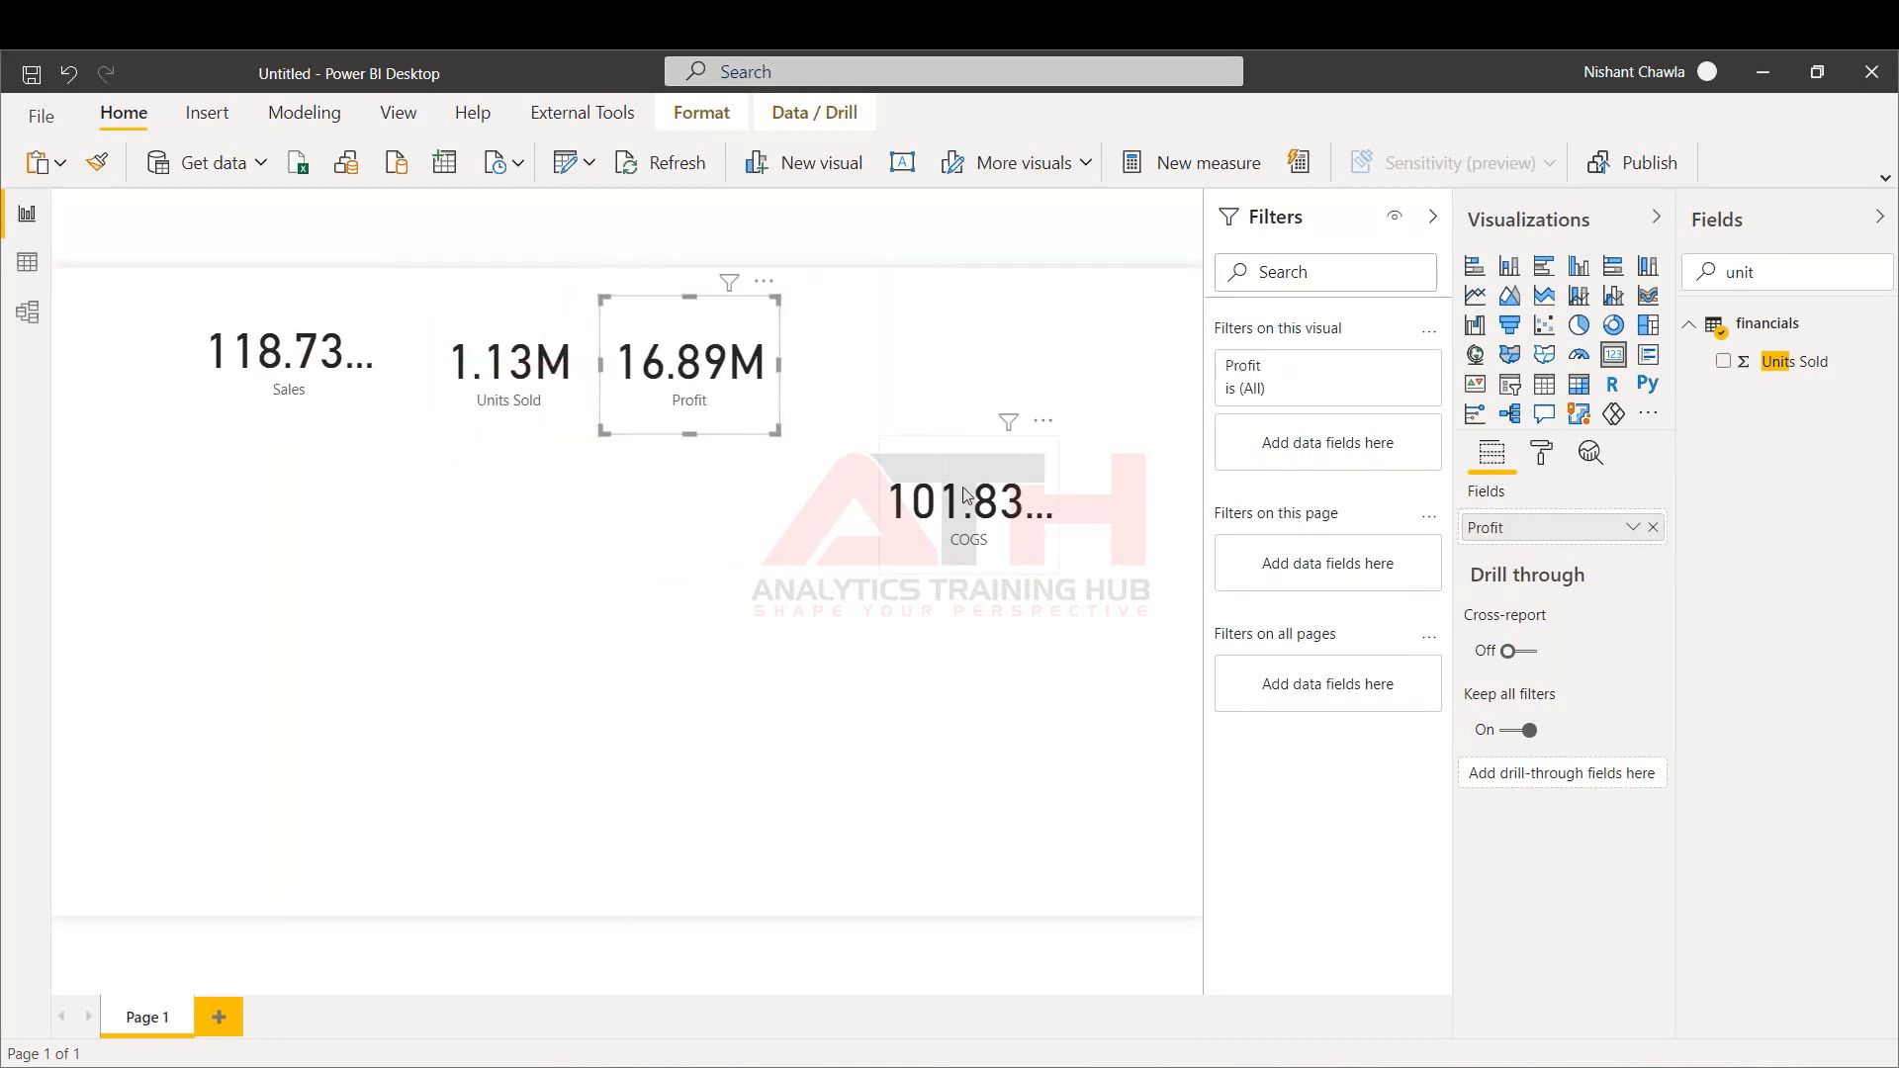
left_click_drag(968, 495, 946, 364)
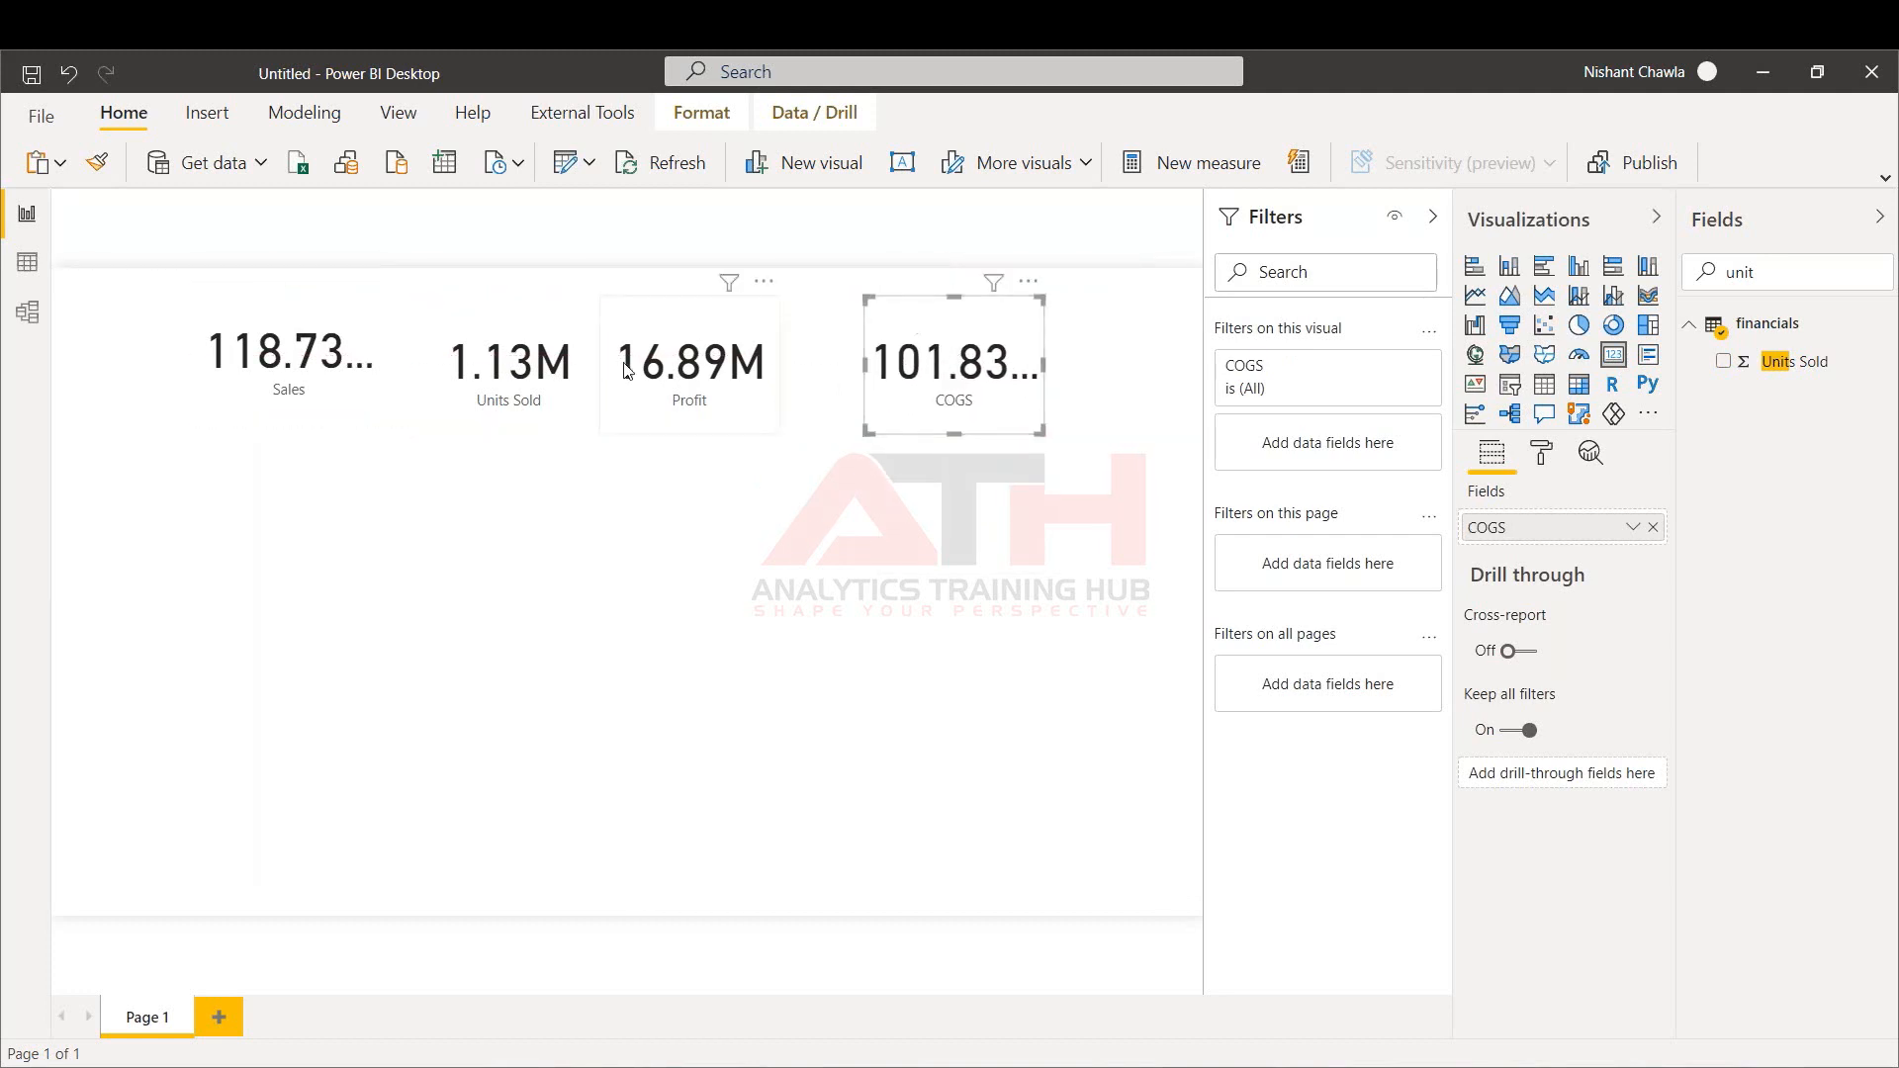
left_click_drag(627, 368, 656, 368)
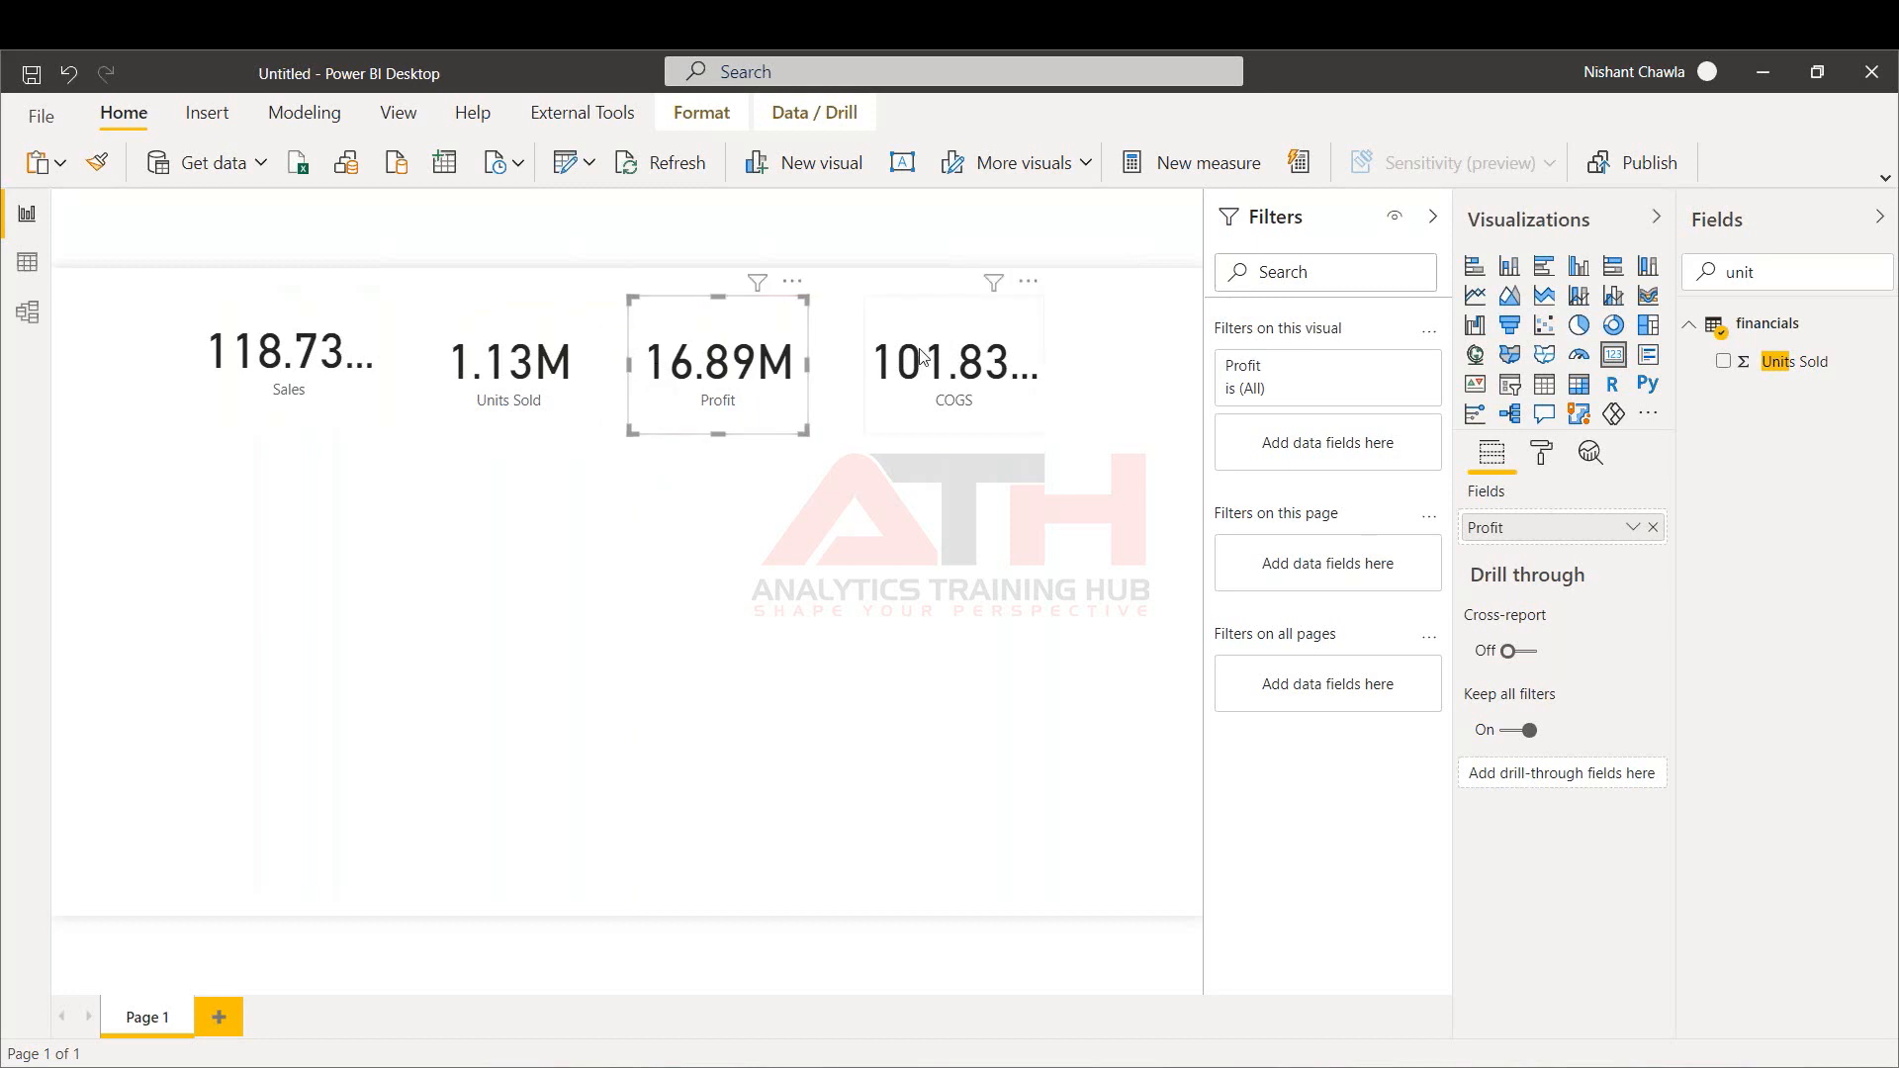
left_click_drag(936, 358, 1011, 359)
Set the Sales card's data label text size to 20 pt and shrink the card around its smaller text
left_click(306, 387)
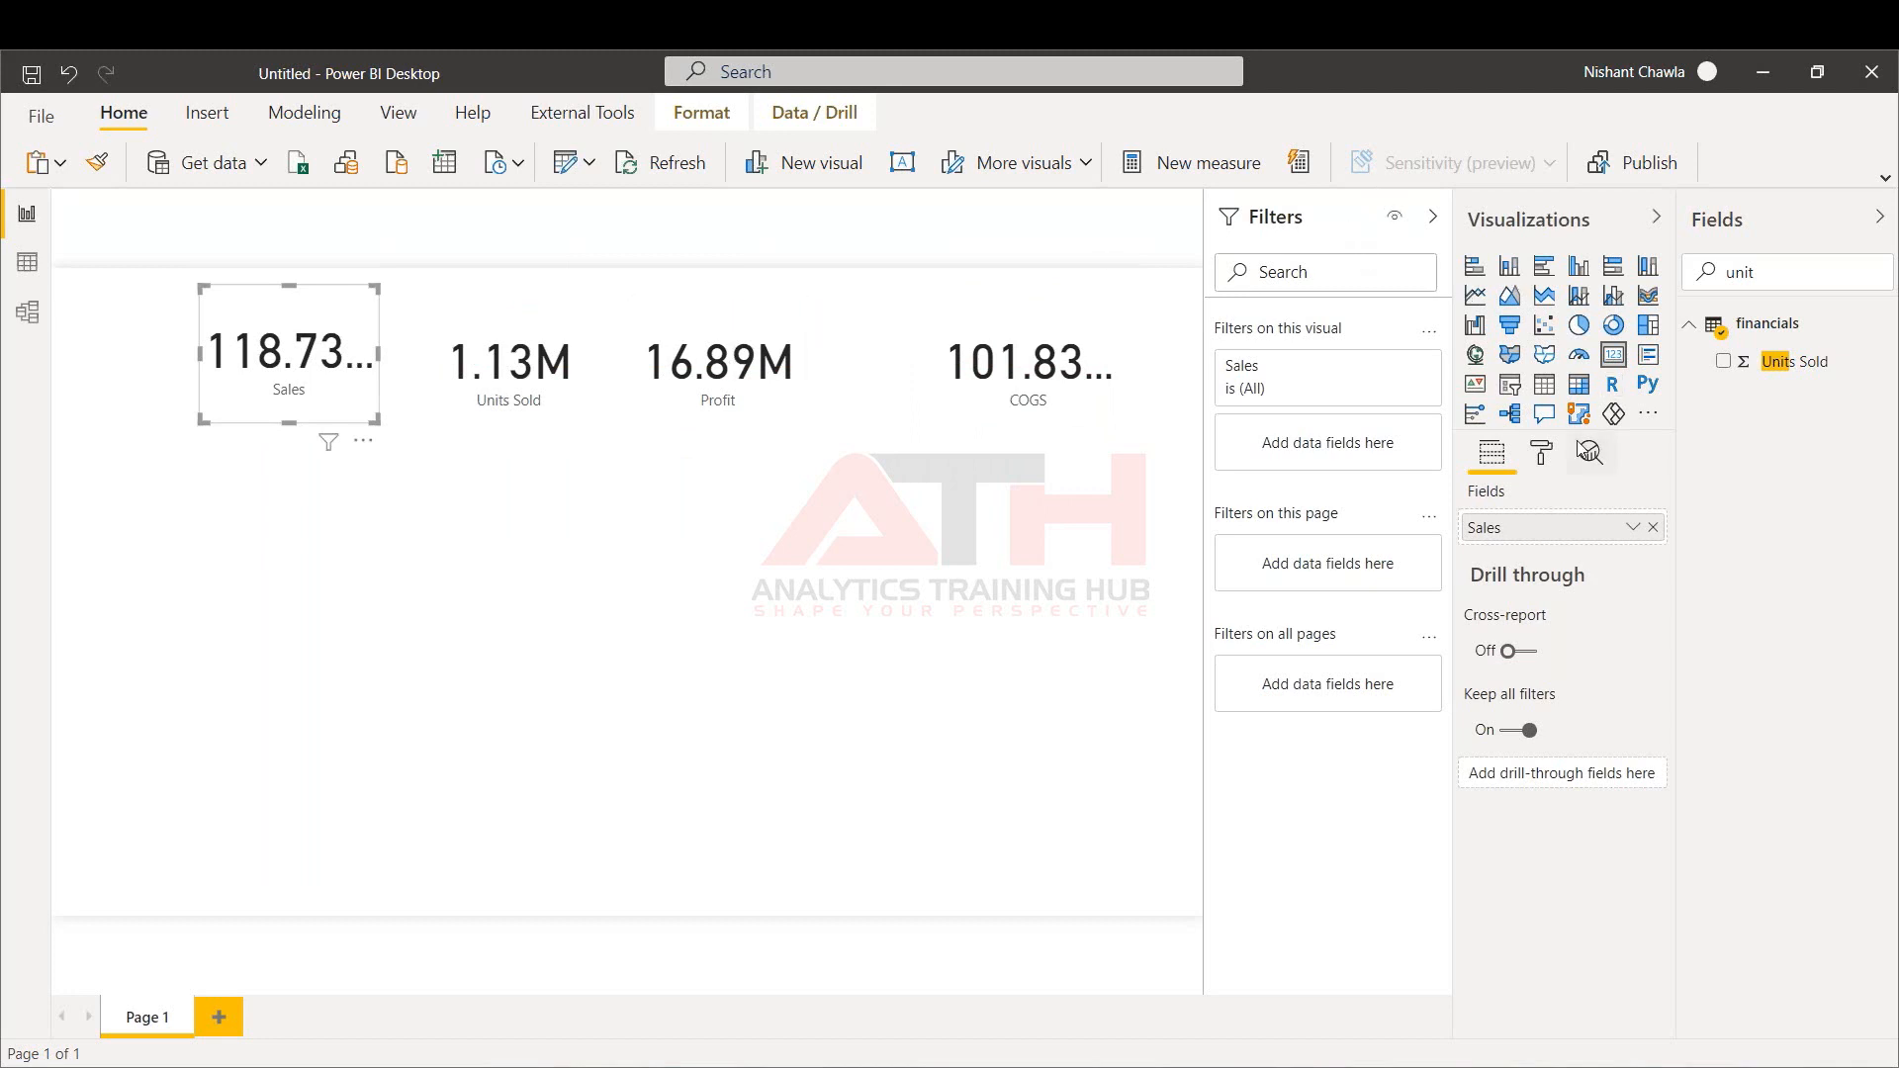
left_click(1546, 454)
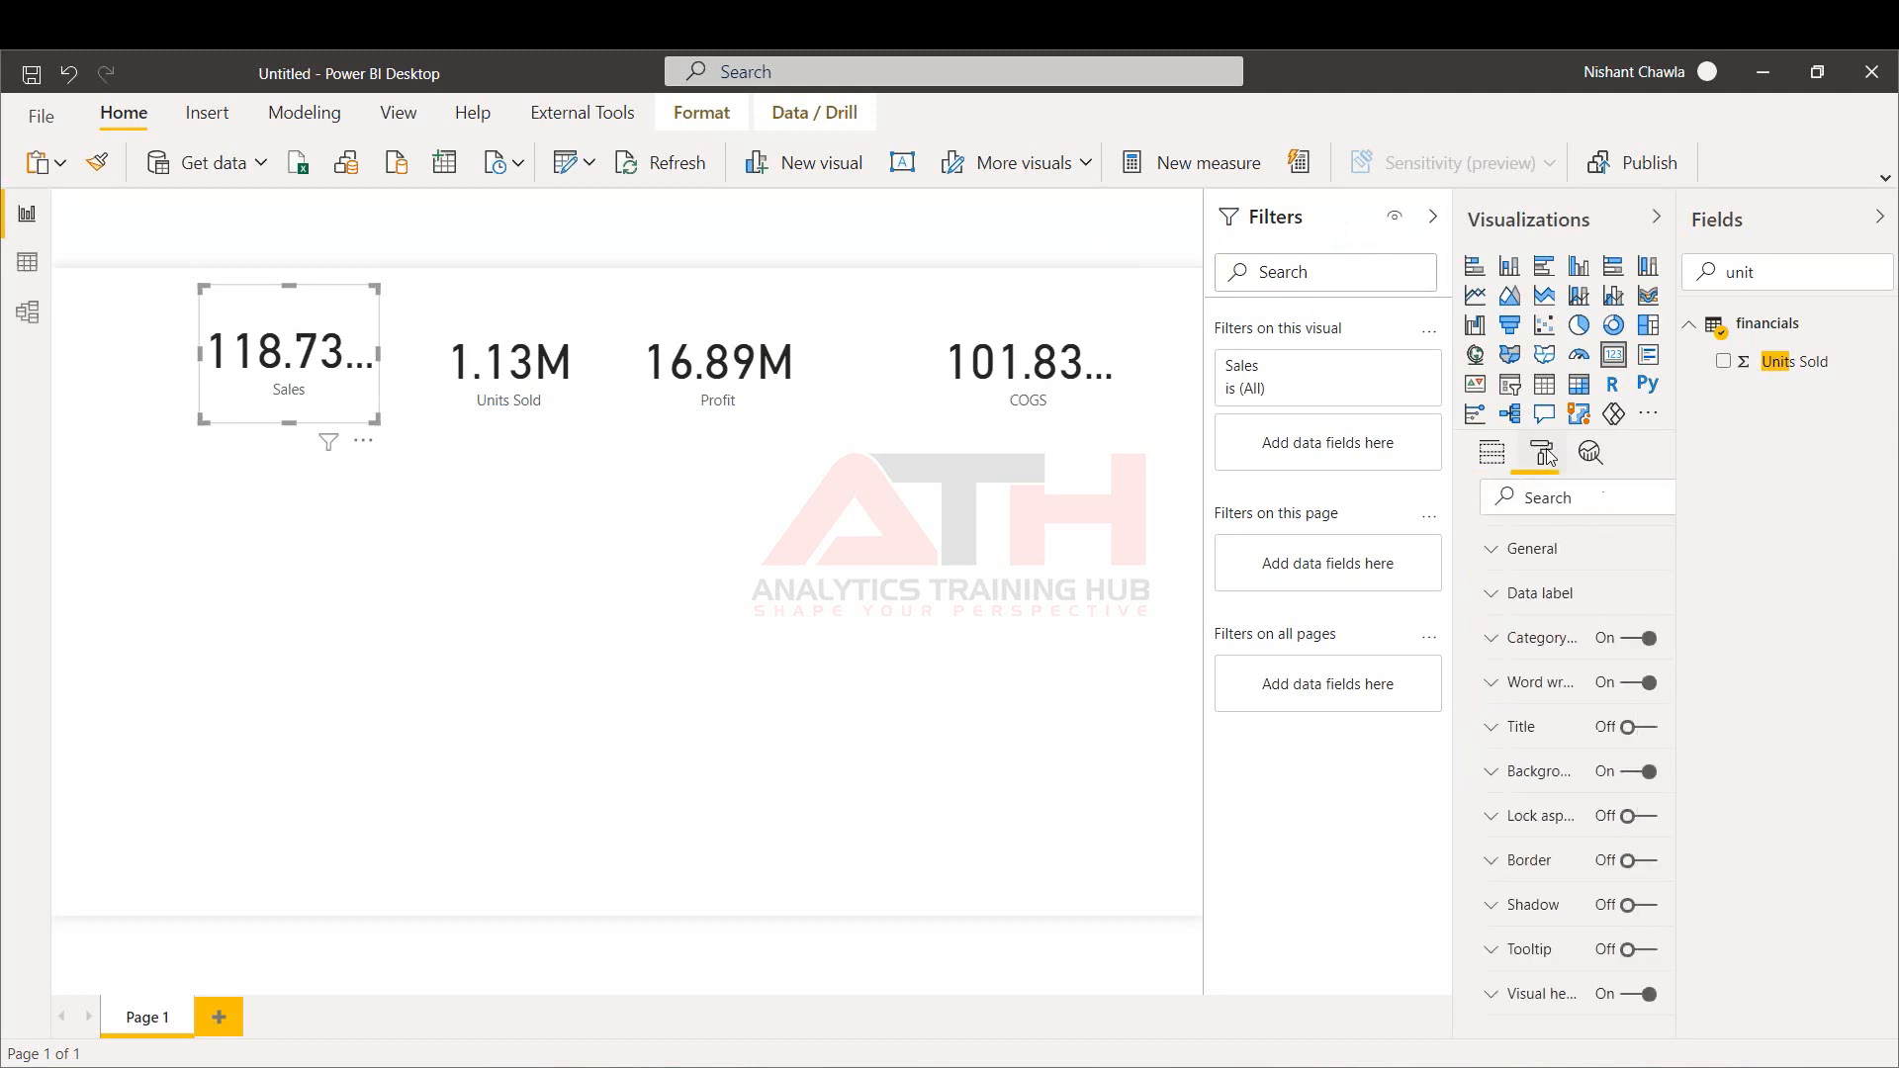
left_click(1547, 596)
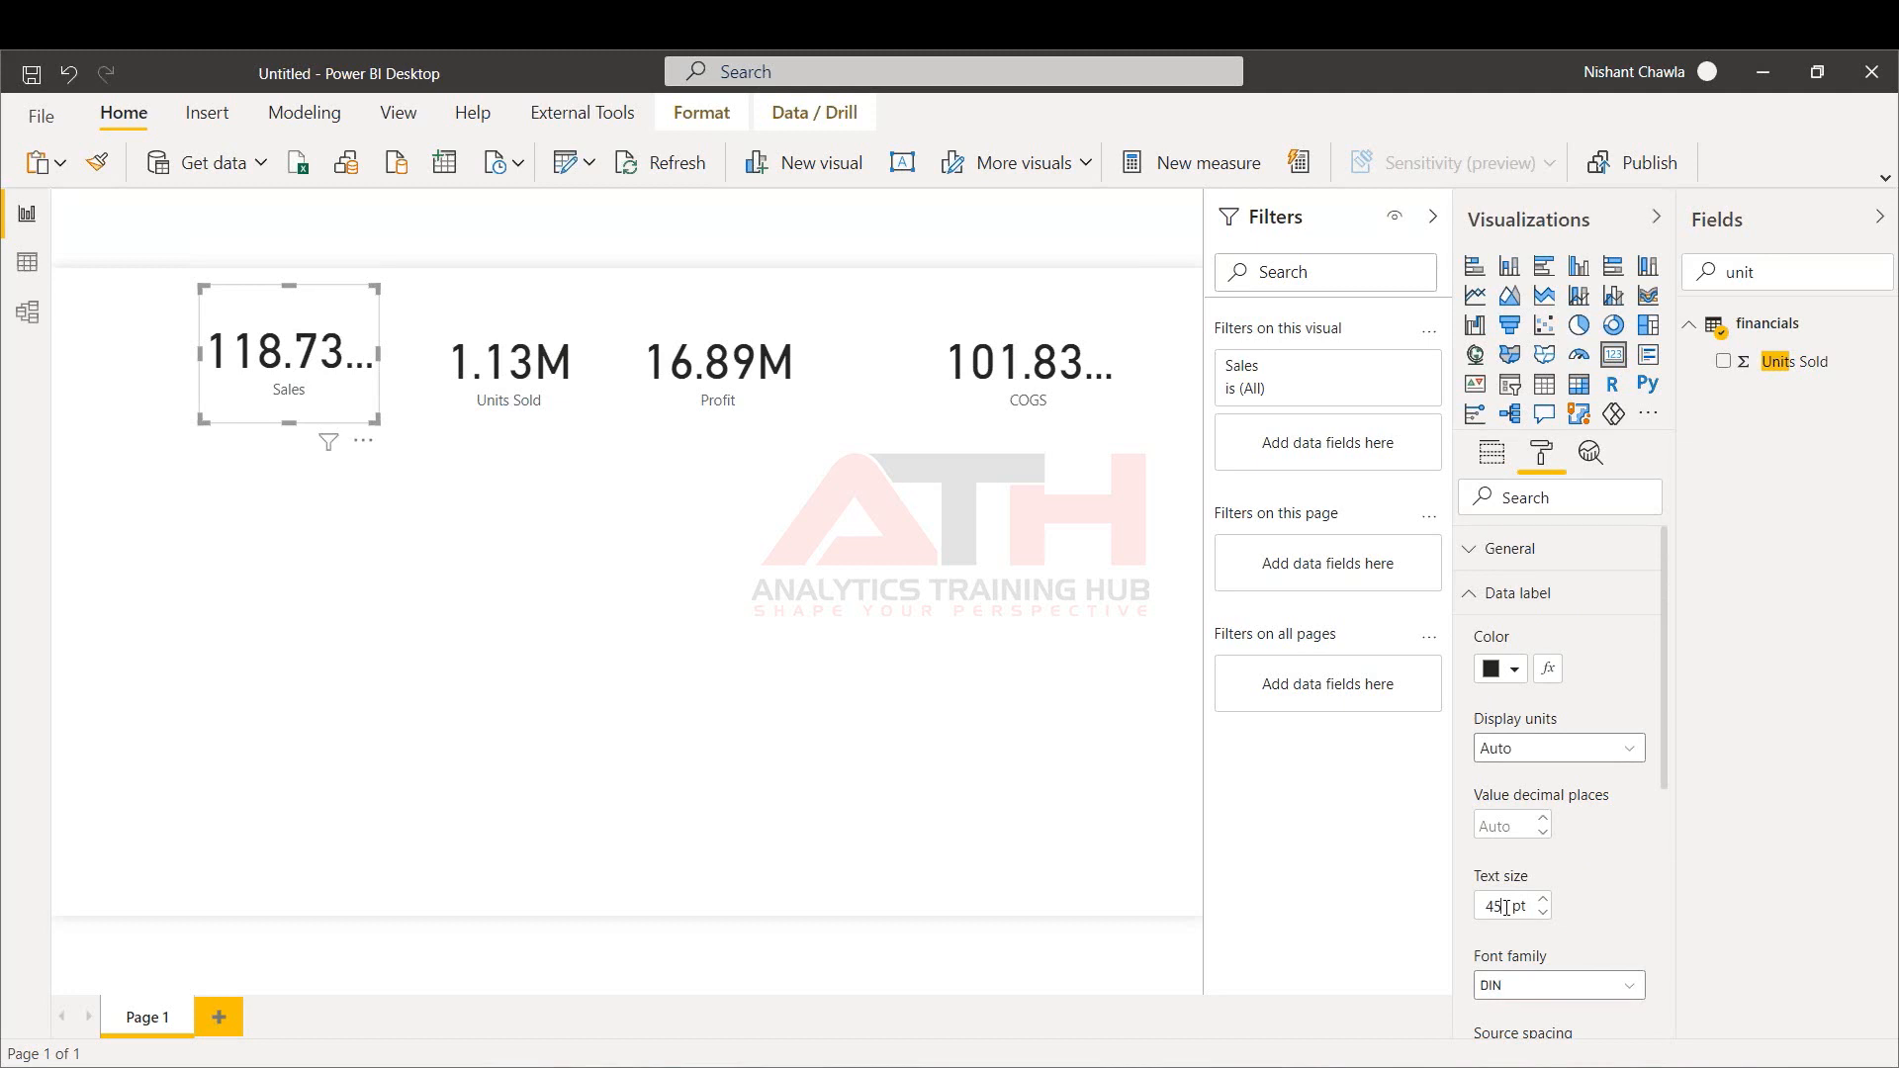
left_click(1521, 594)
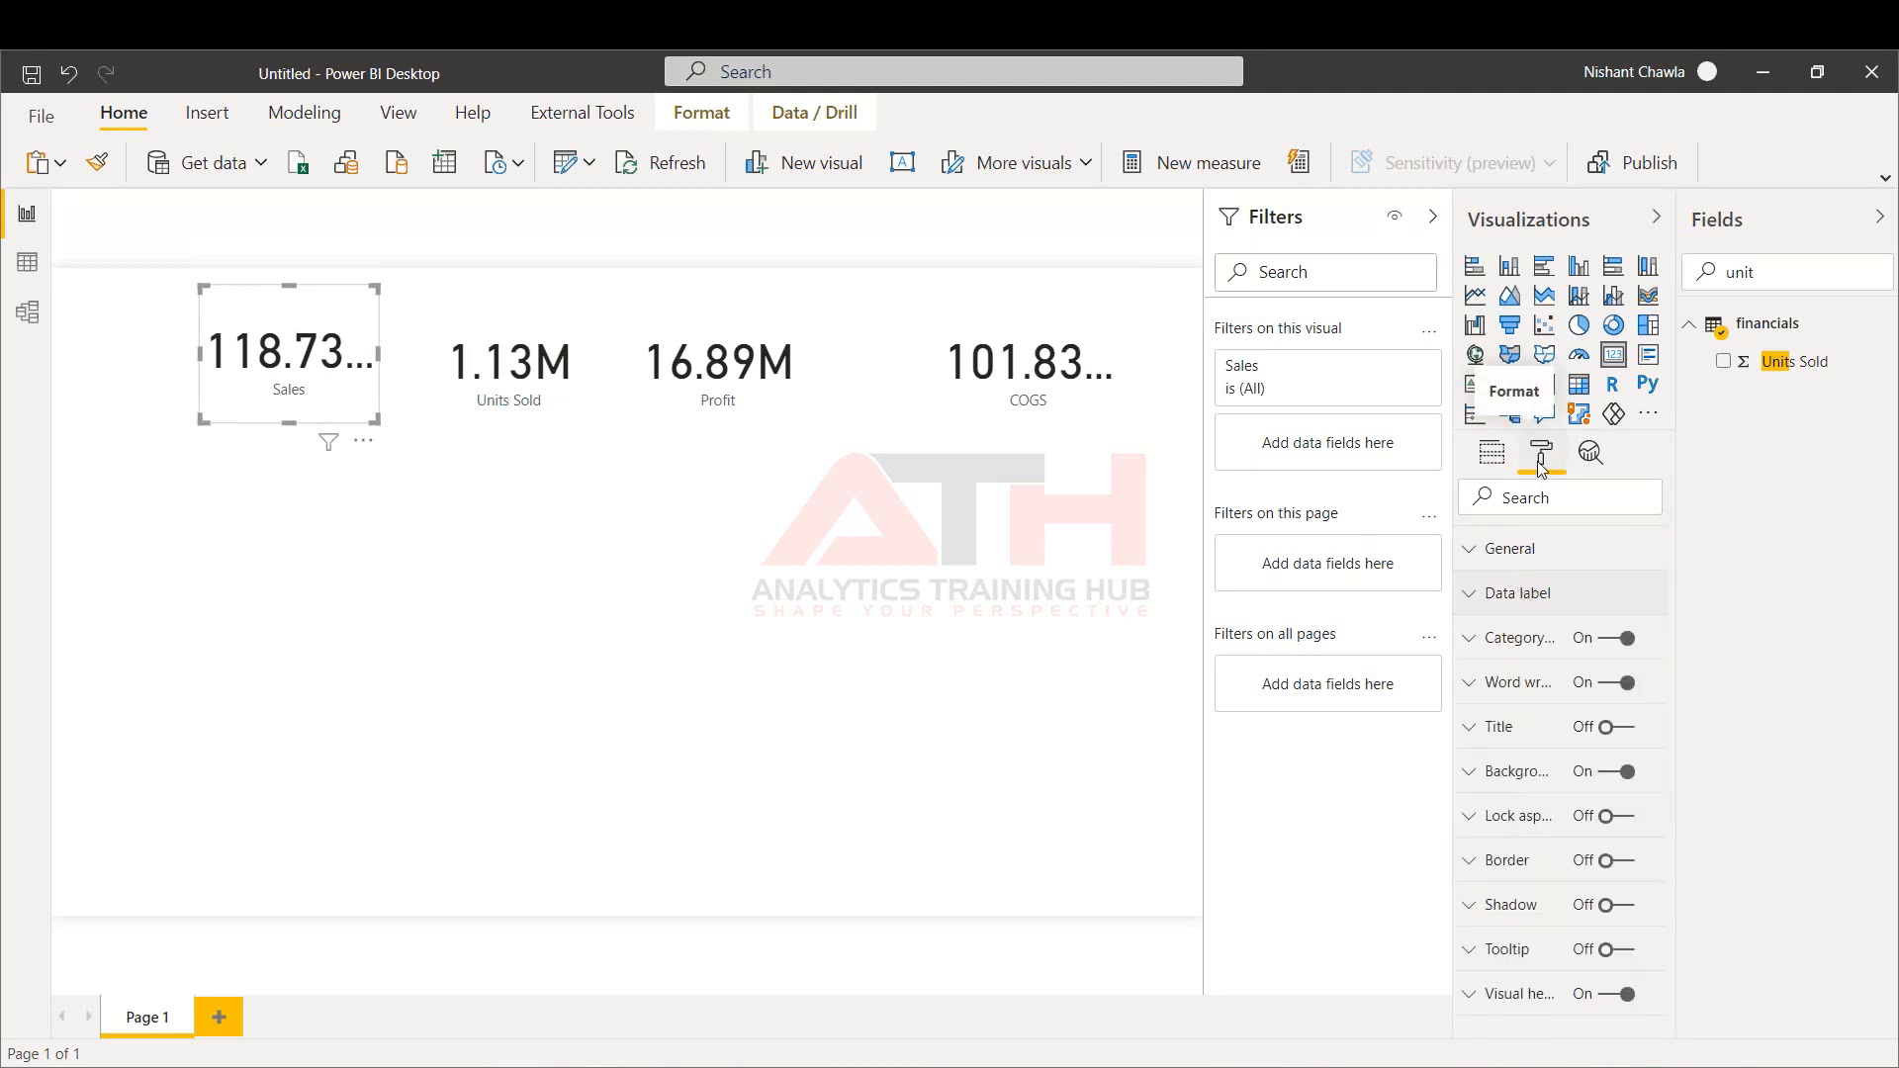
left_click(1548, 604)
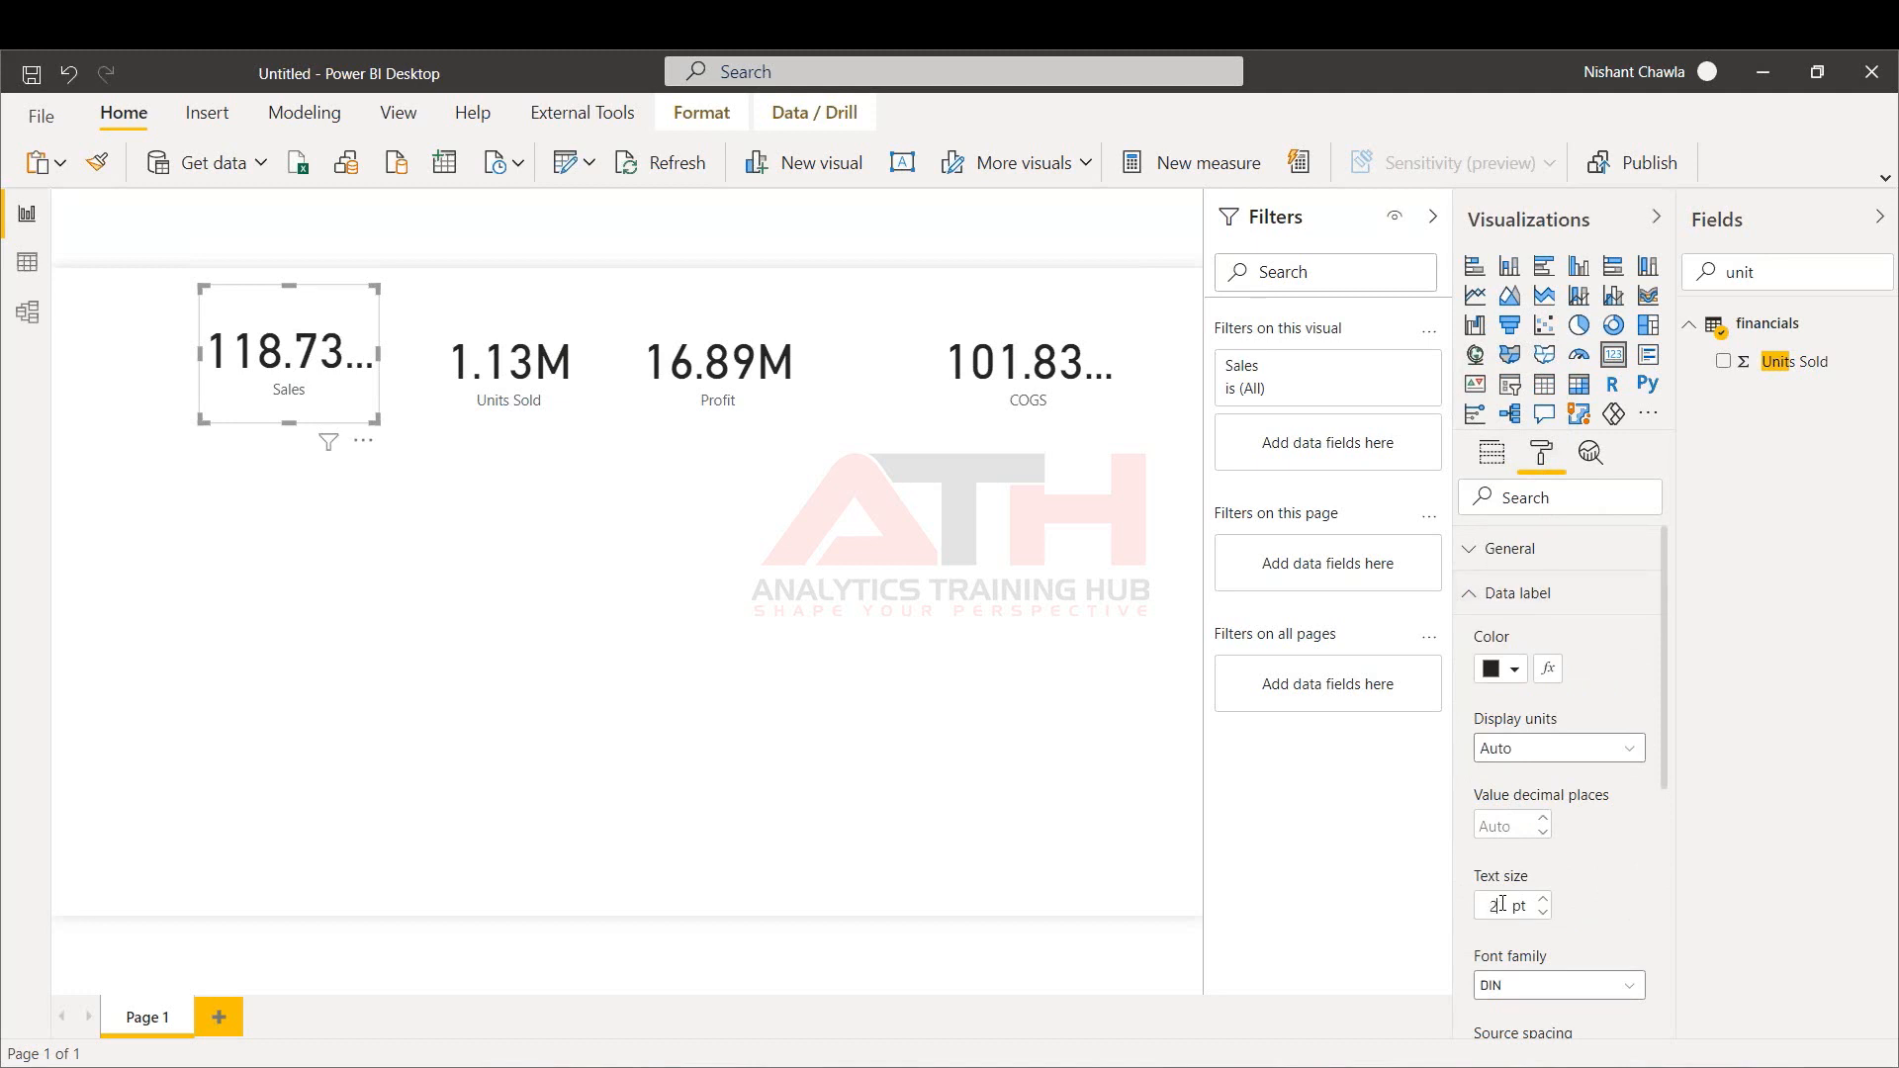
type("0")
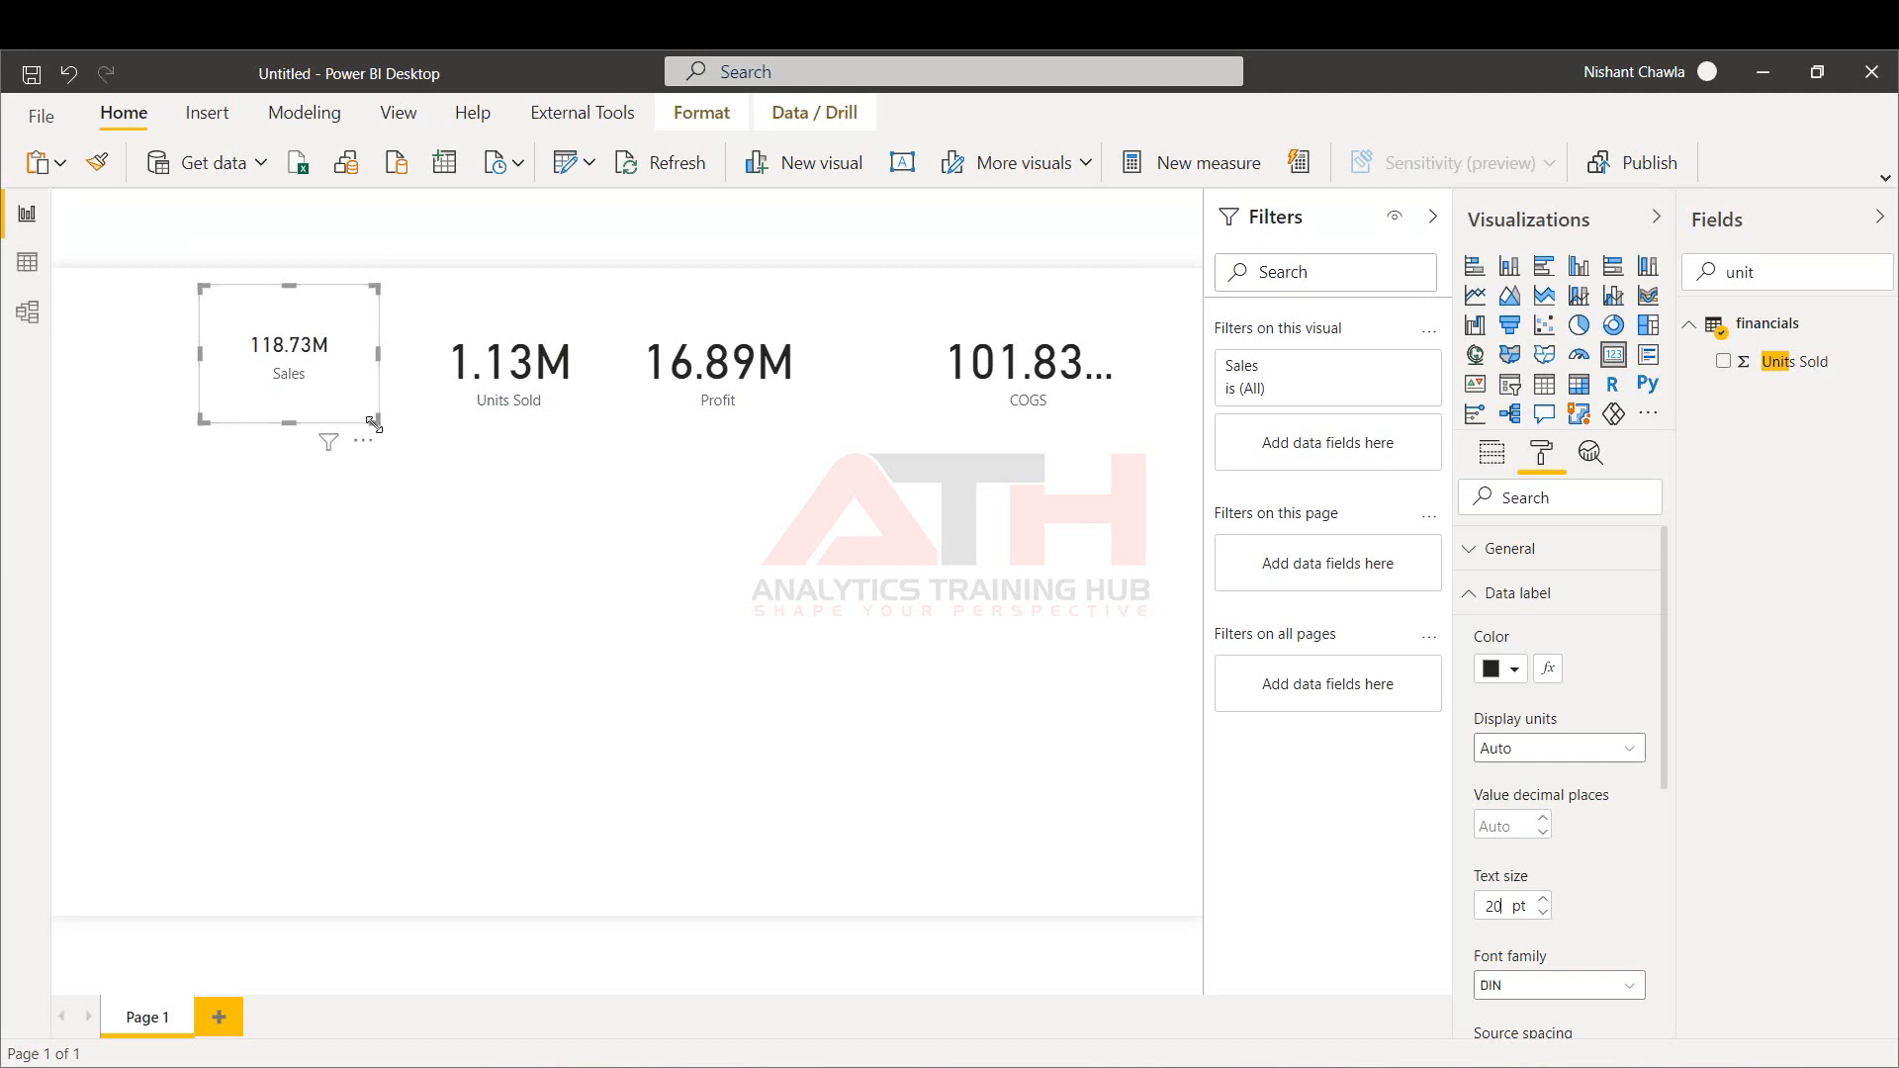
left_click_drag(373, 423, 366, 378)
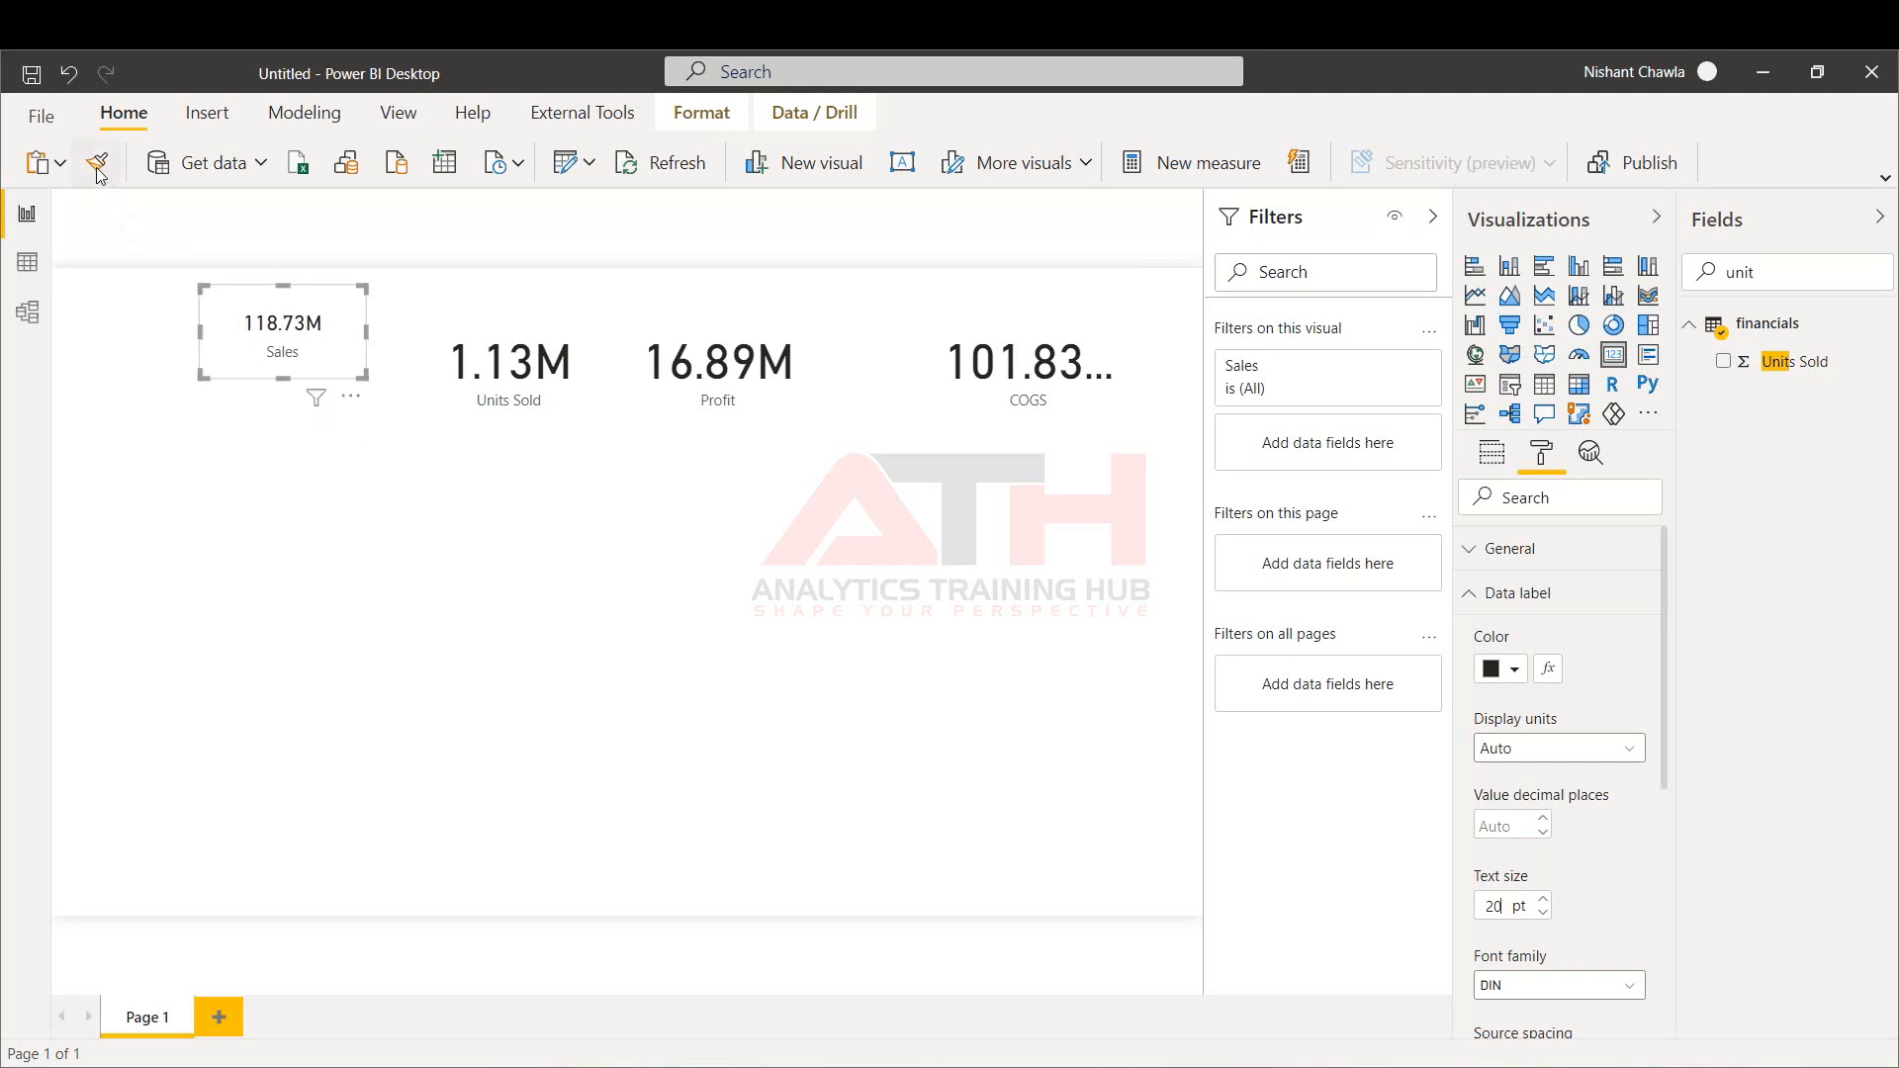
Copy the Sales card's formatting onto the Units Sold, Profit and COGS cards with Format Painter
left_click(96, 166)
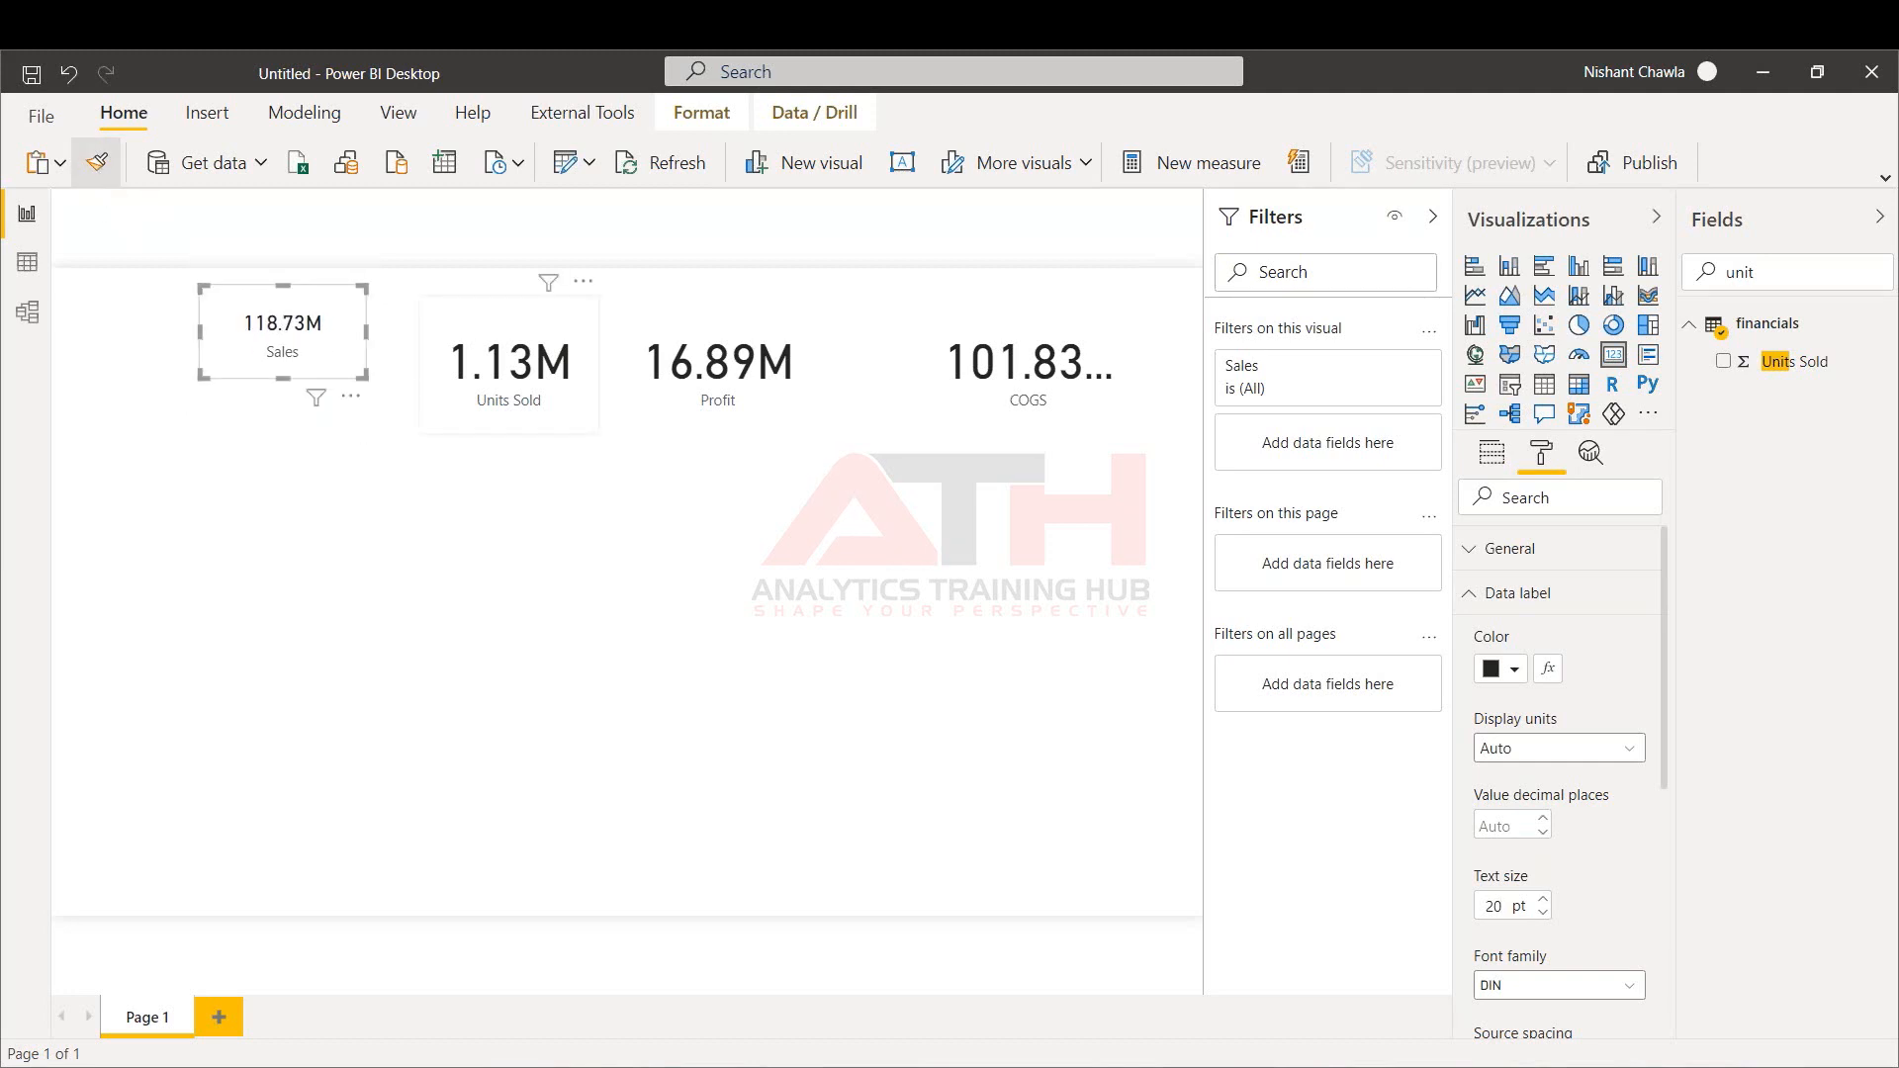
left_click(509, 366)
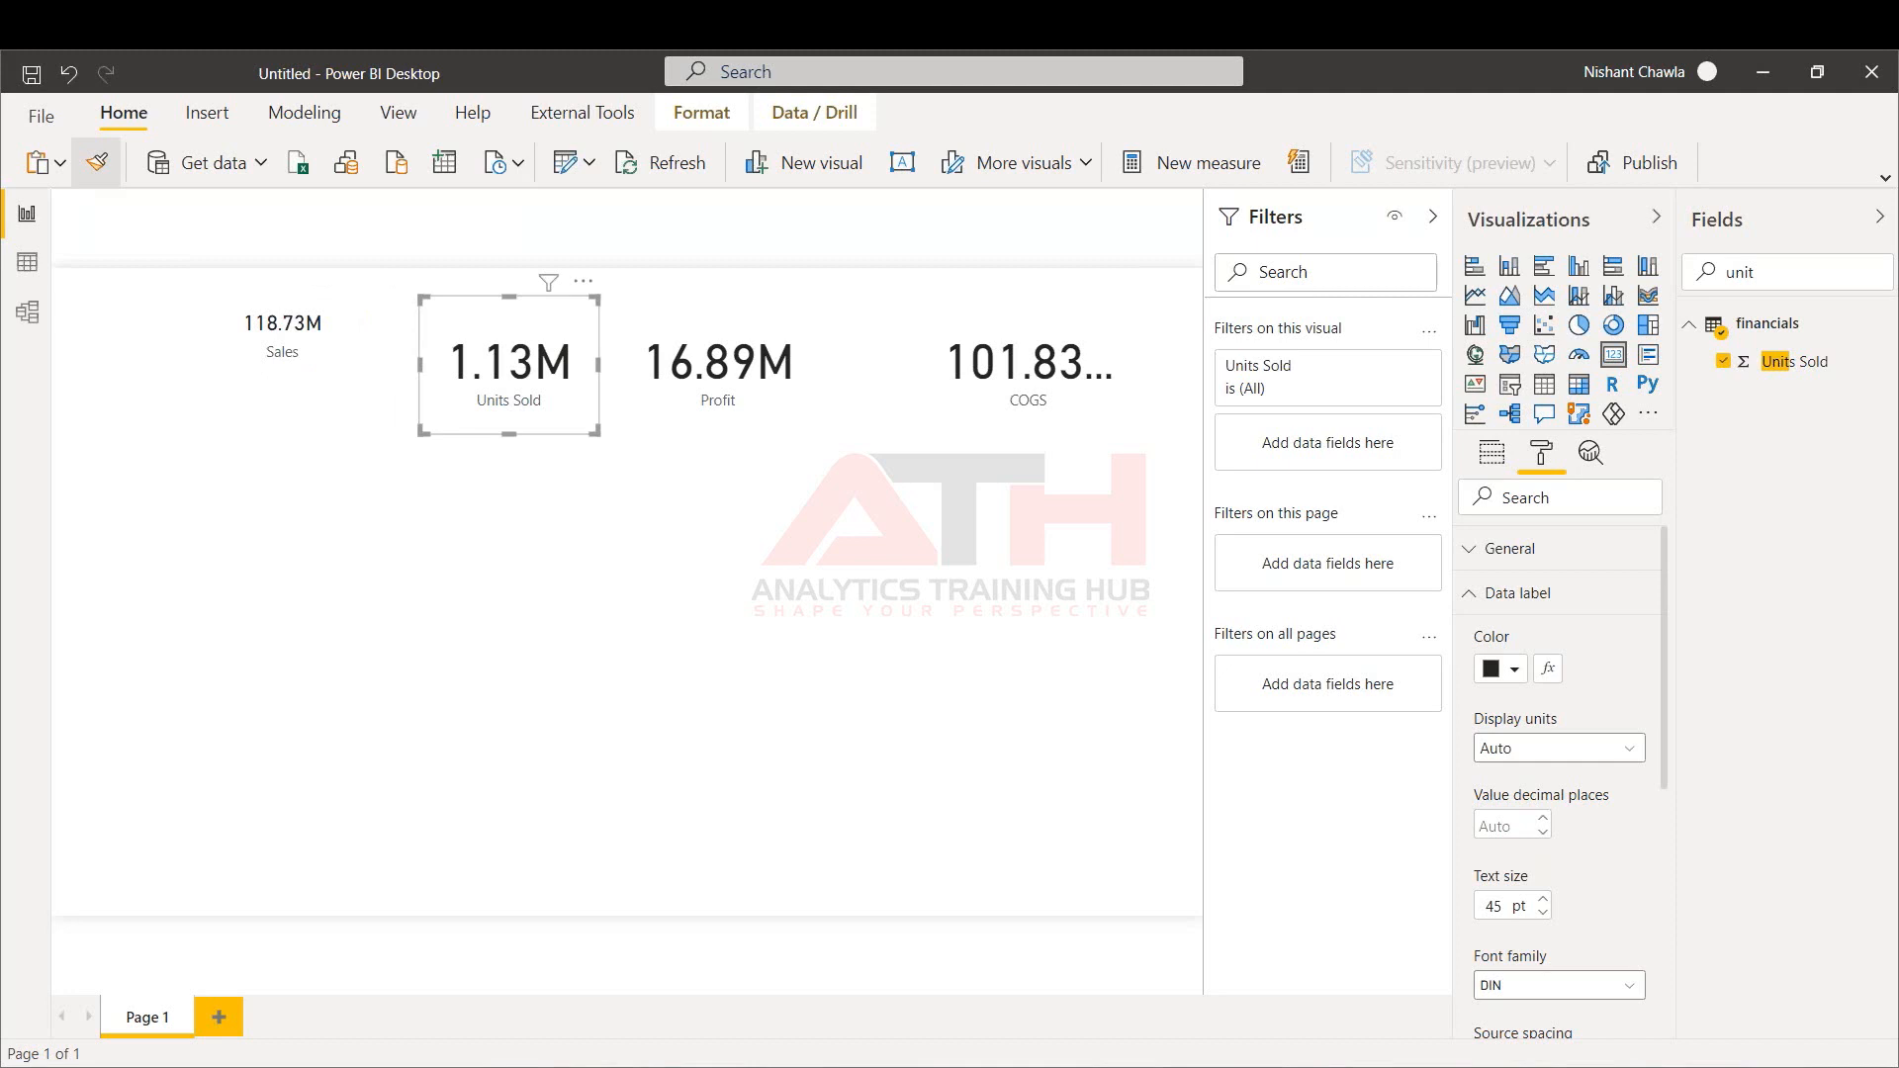
left_click(101, 168)
left_click(701, 387)
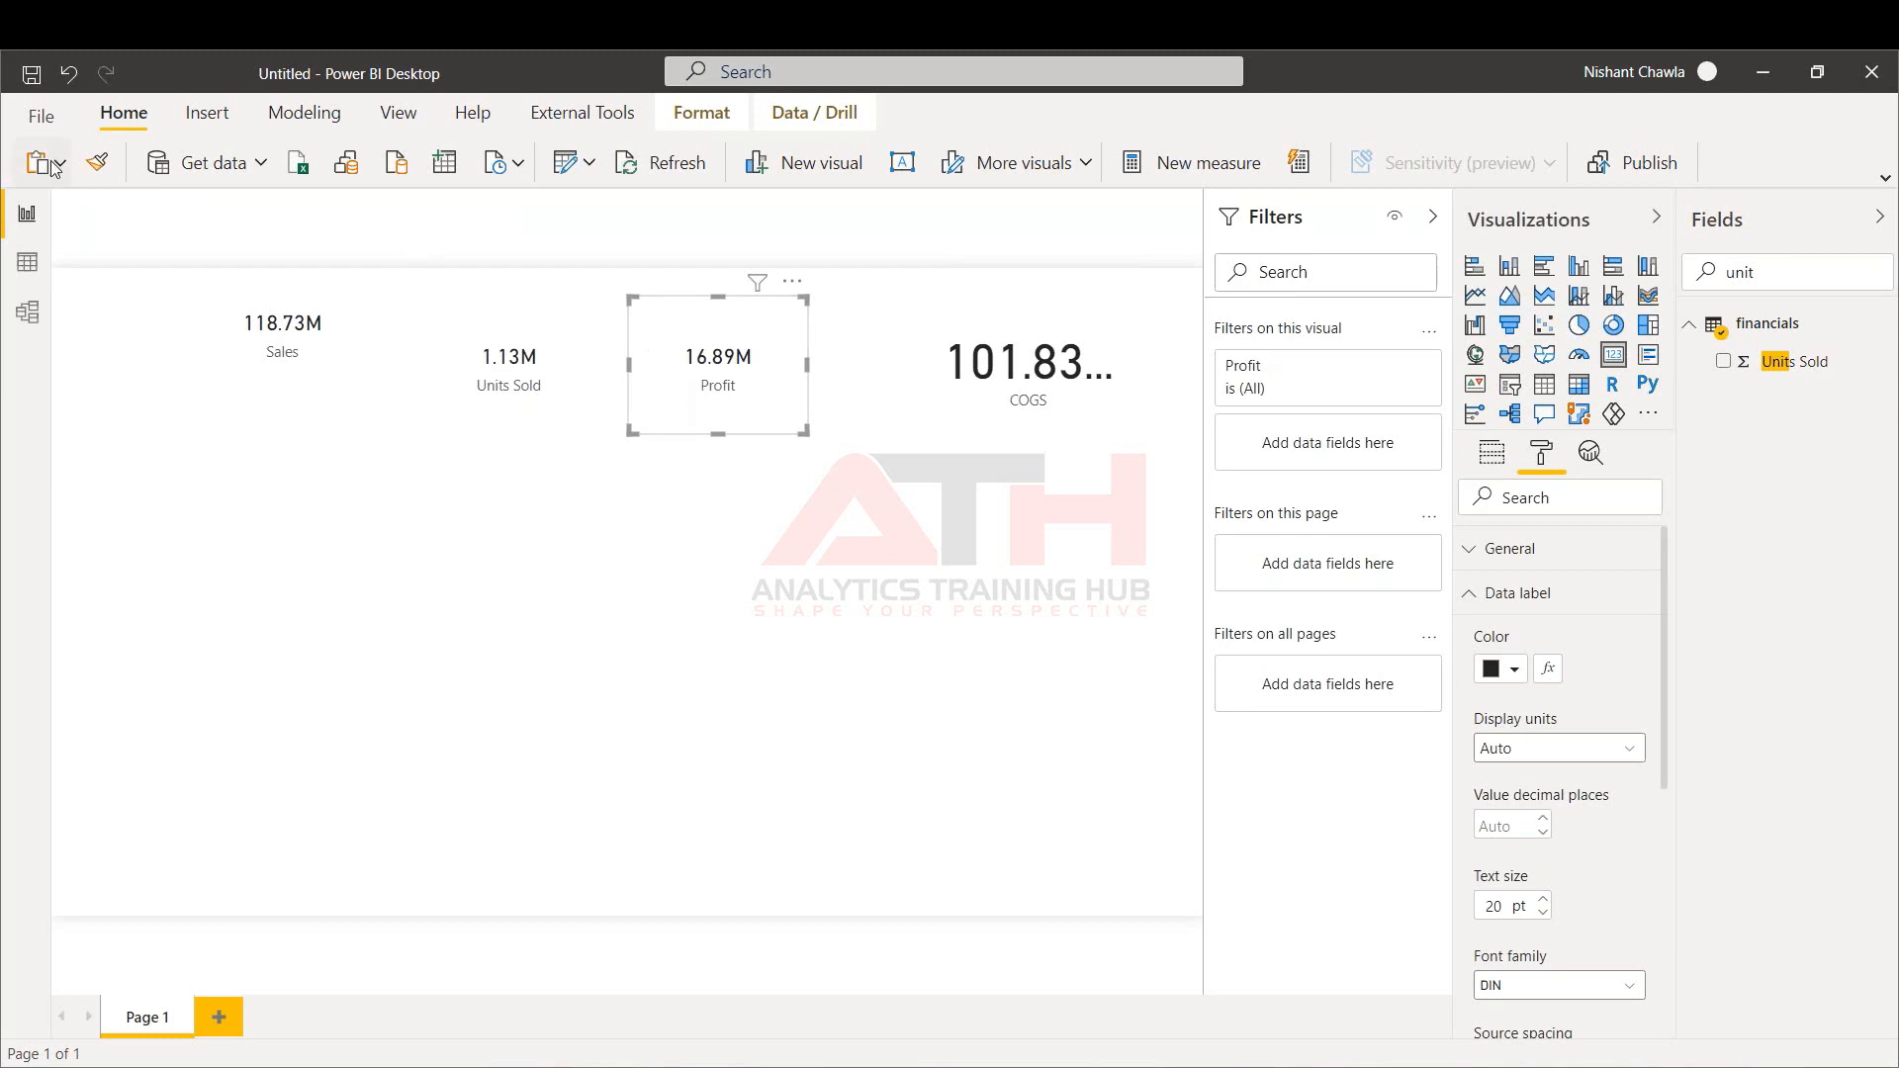
left_click(96, 168)
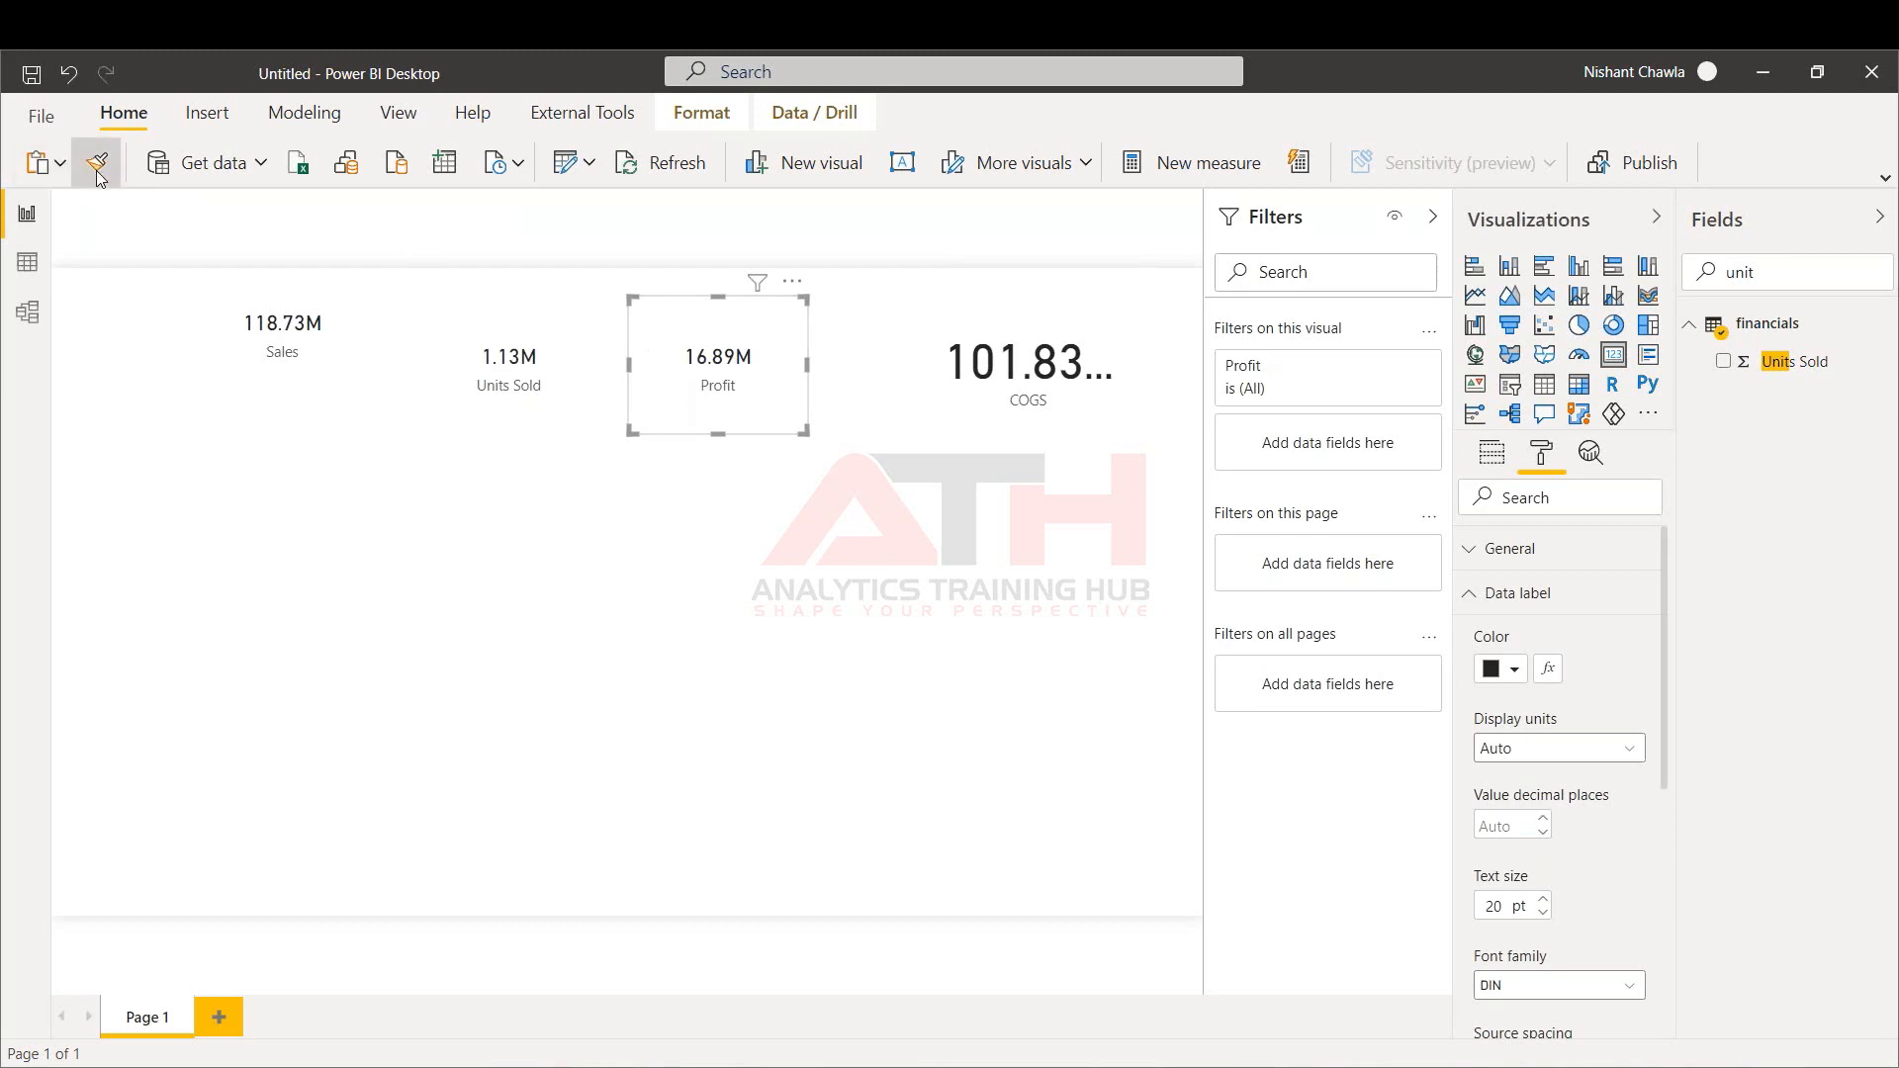
left_click(967, 373)
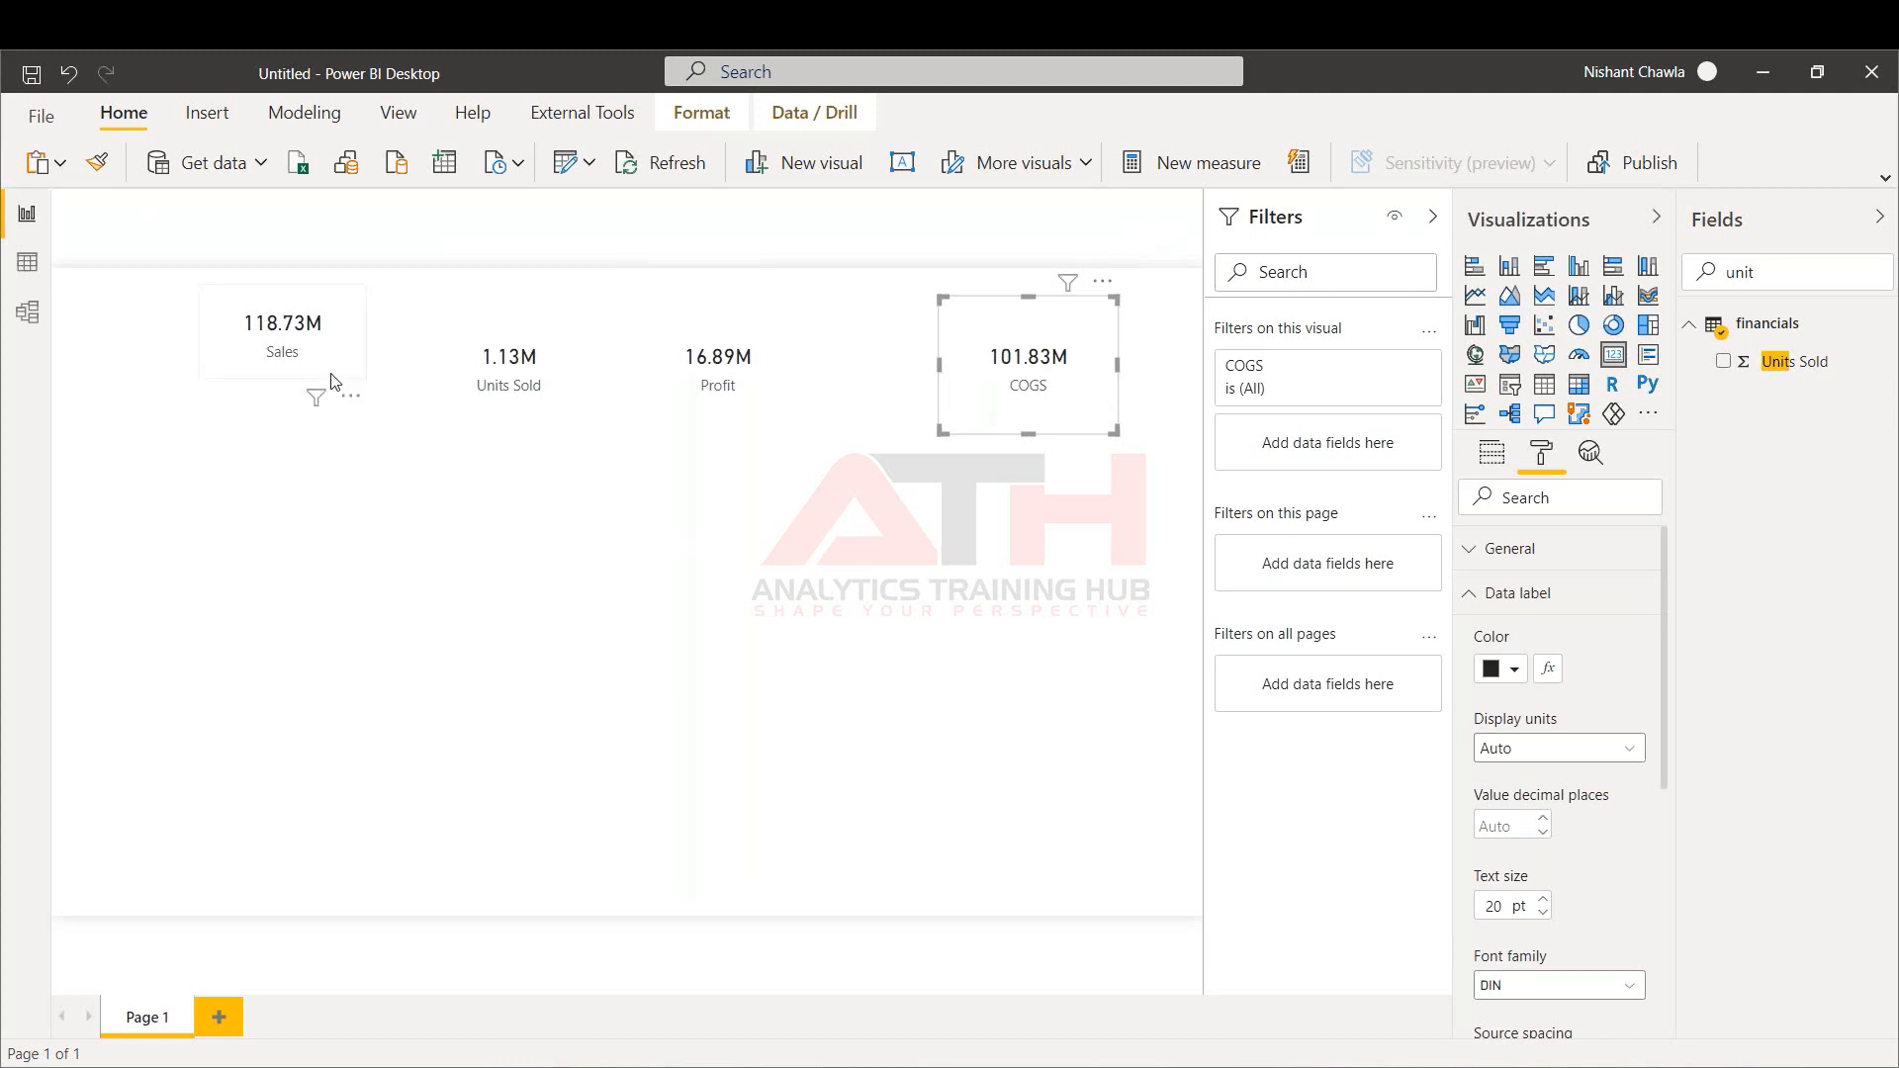
Reposition the Sales and Units Sold cards slightly, and distribute all four cards horizontally
left_click_drag(309, 390, 297, 390)
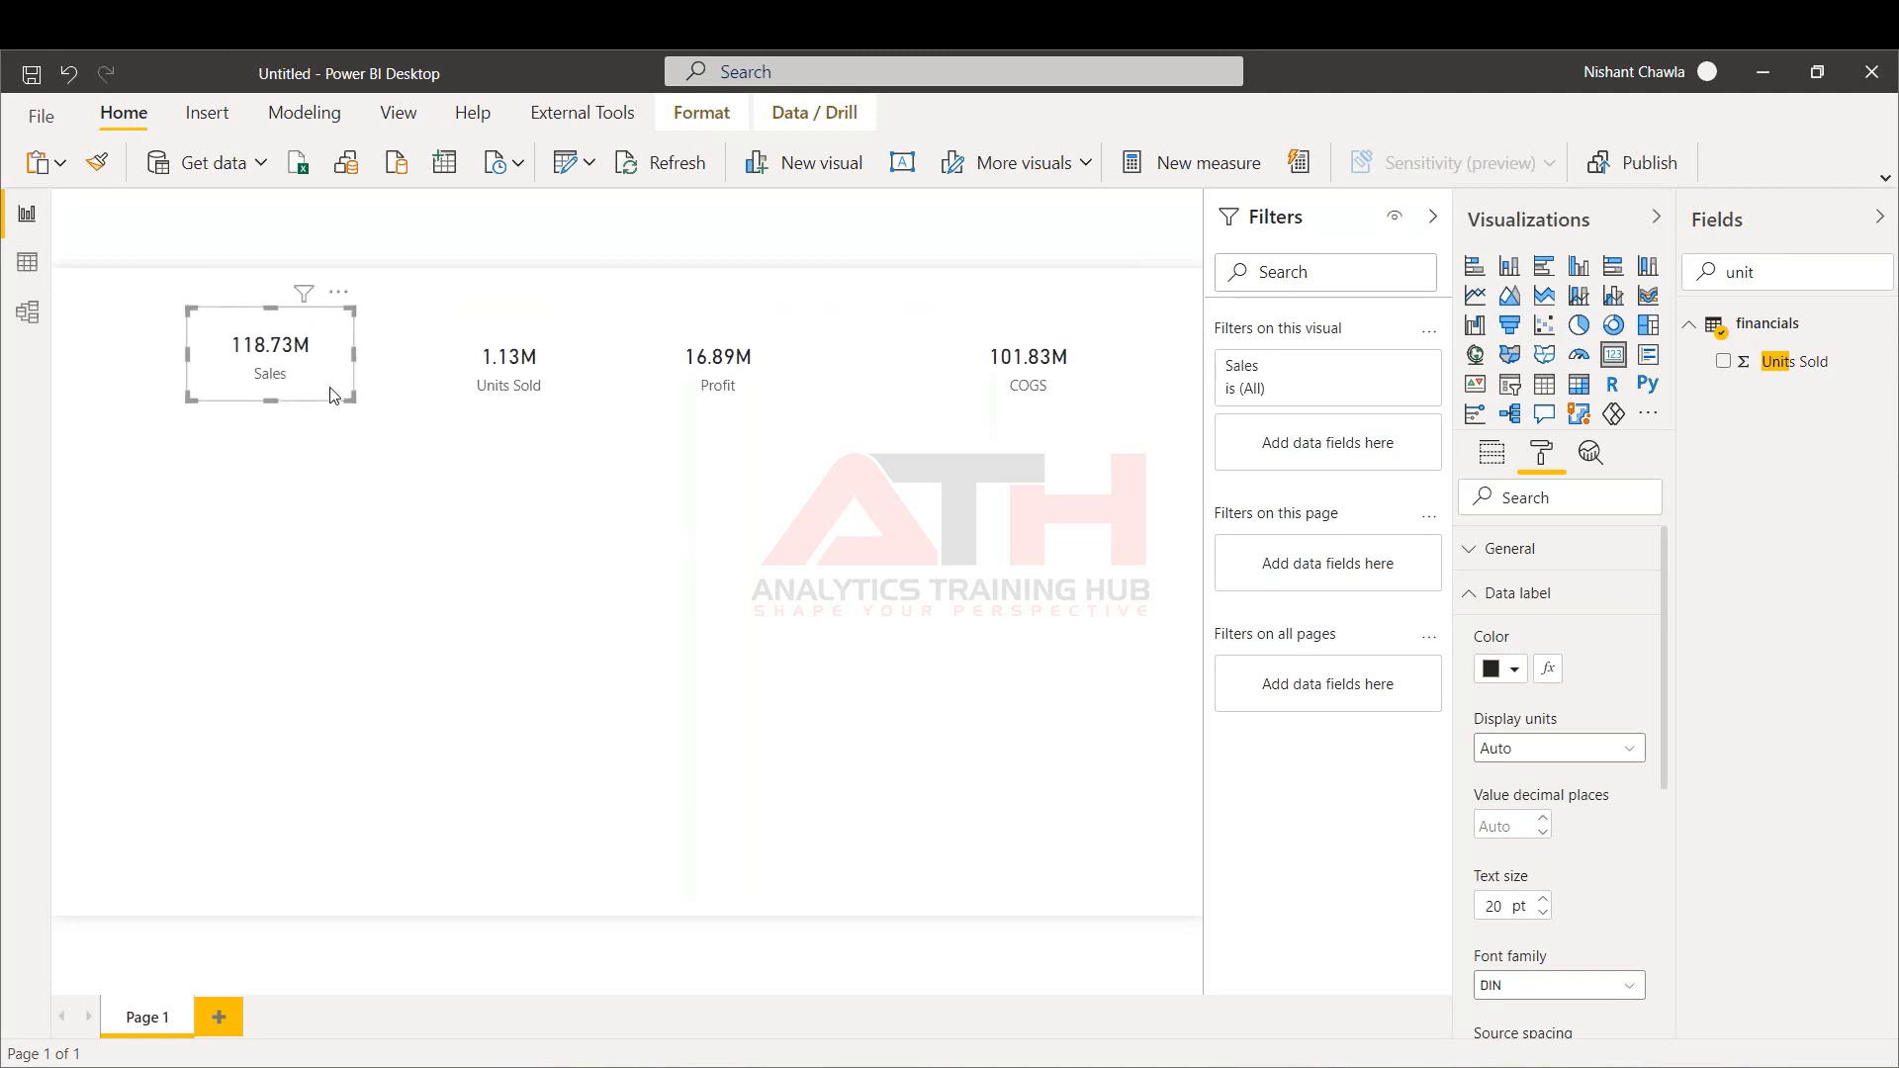
left_click(465, 398)
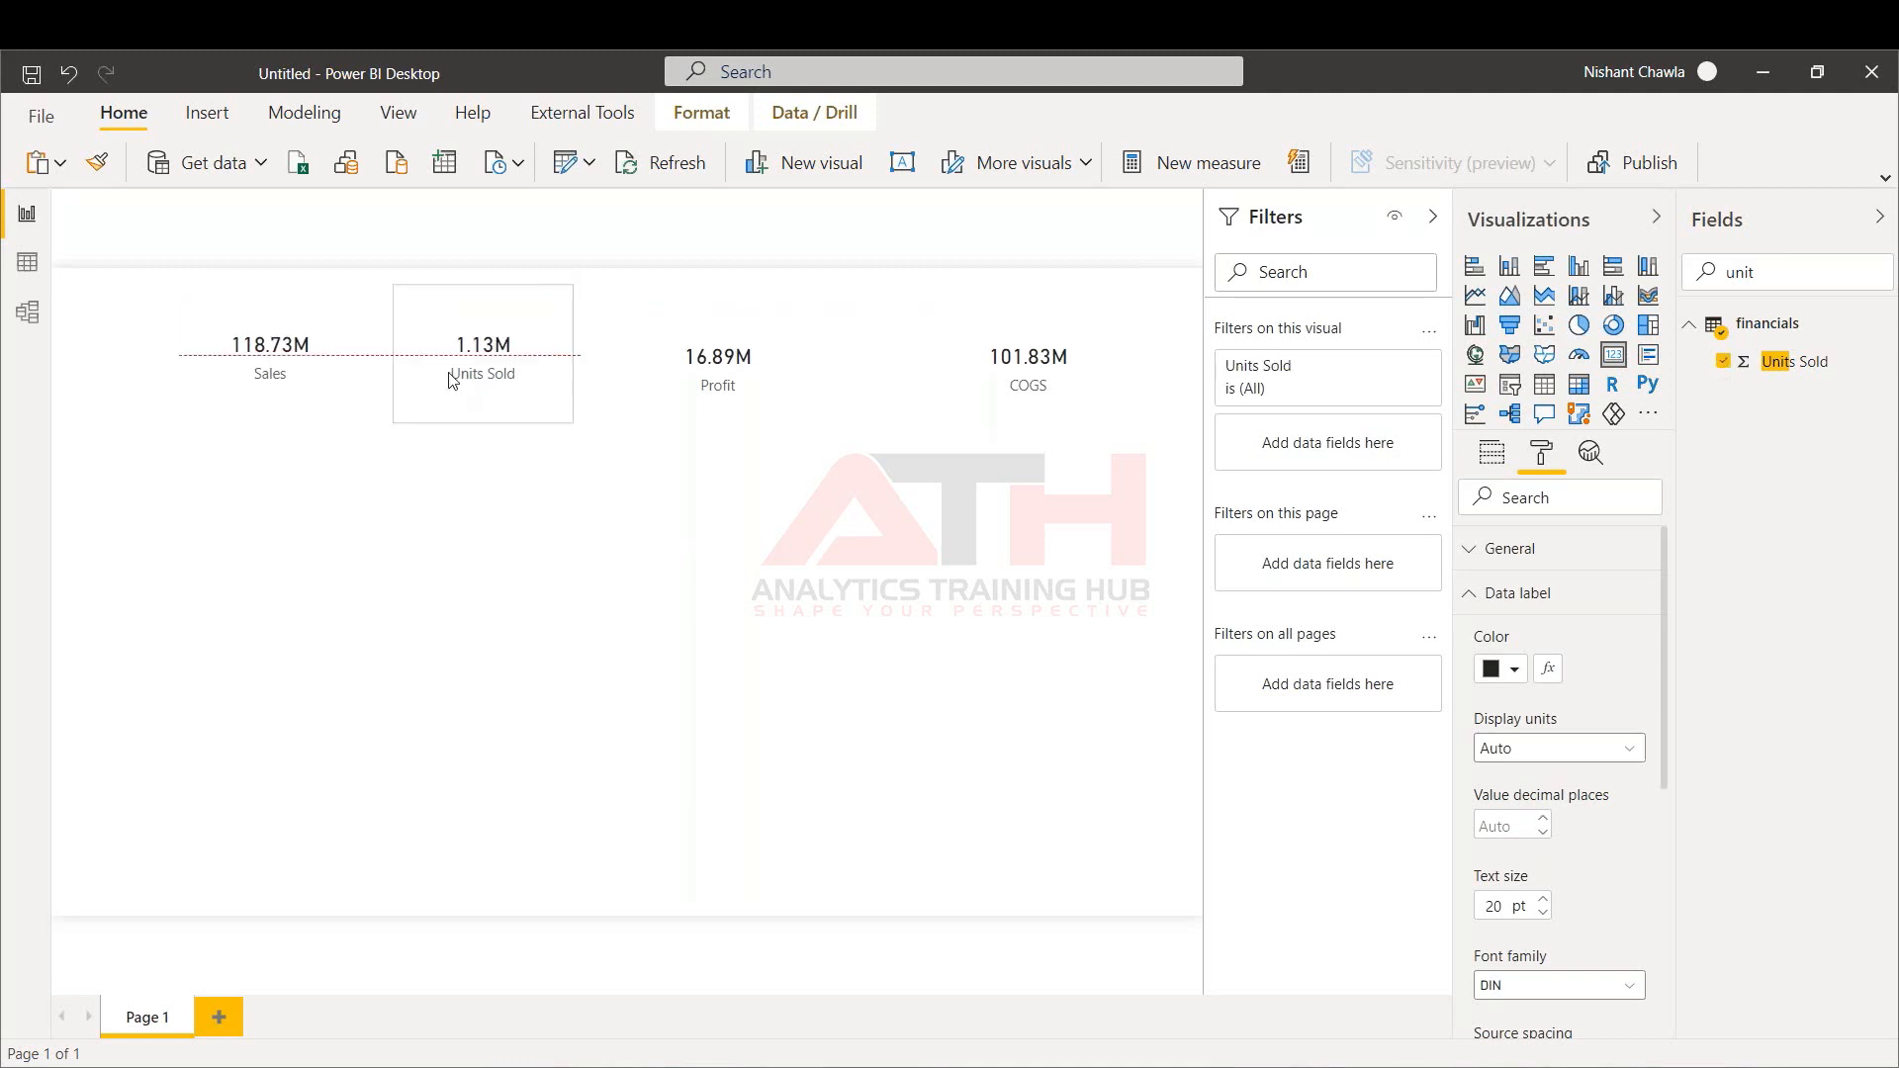
left_click(289, 367)
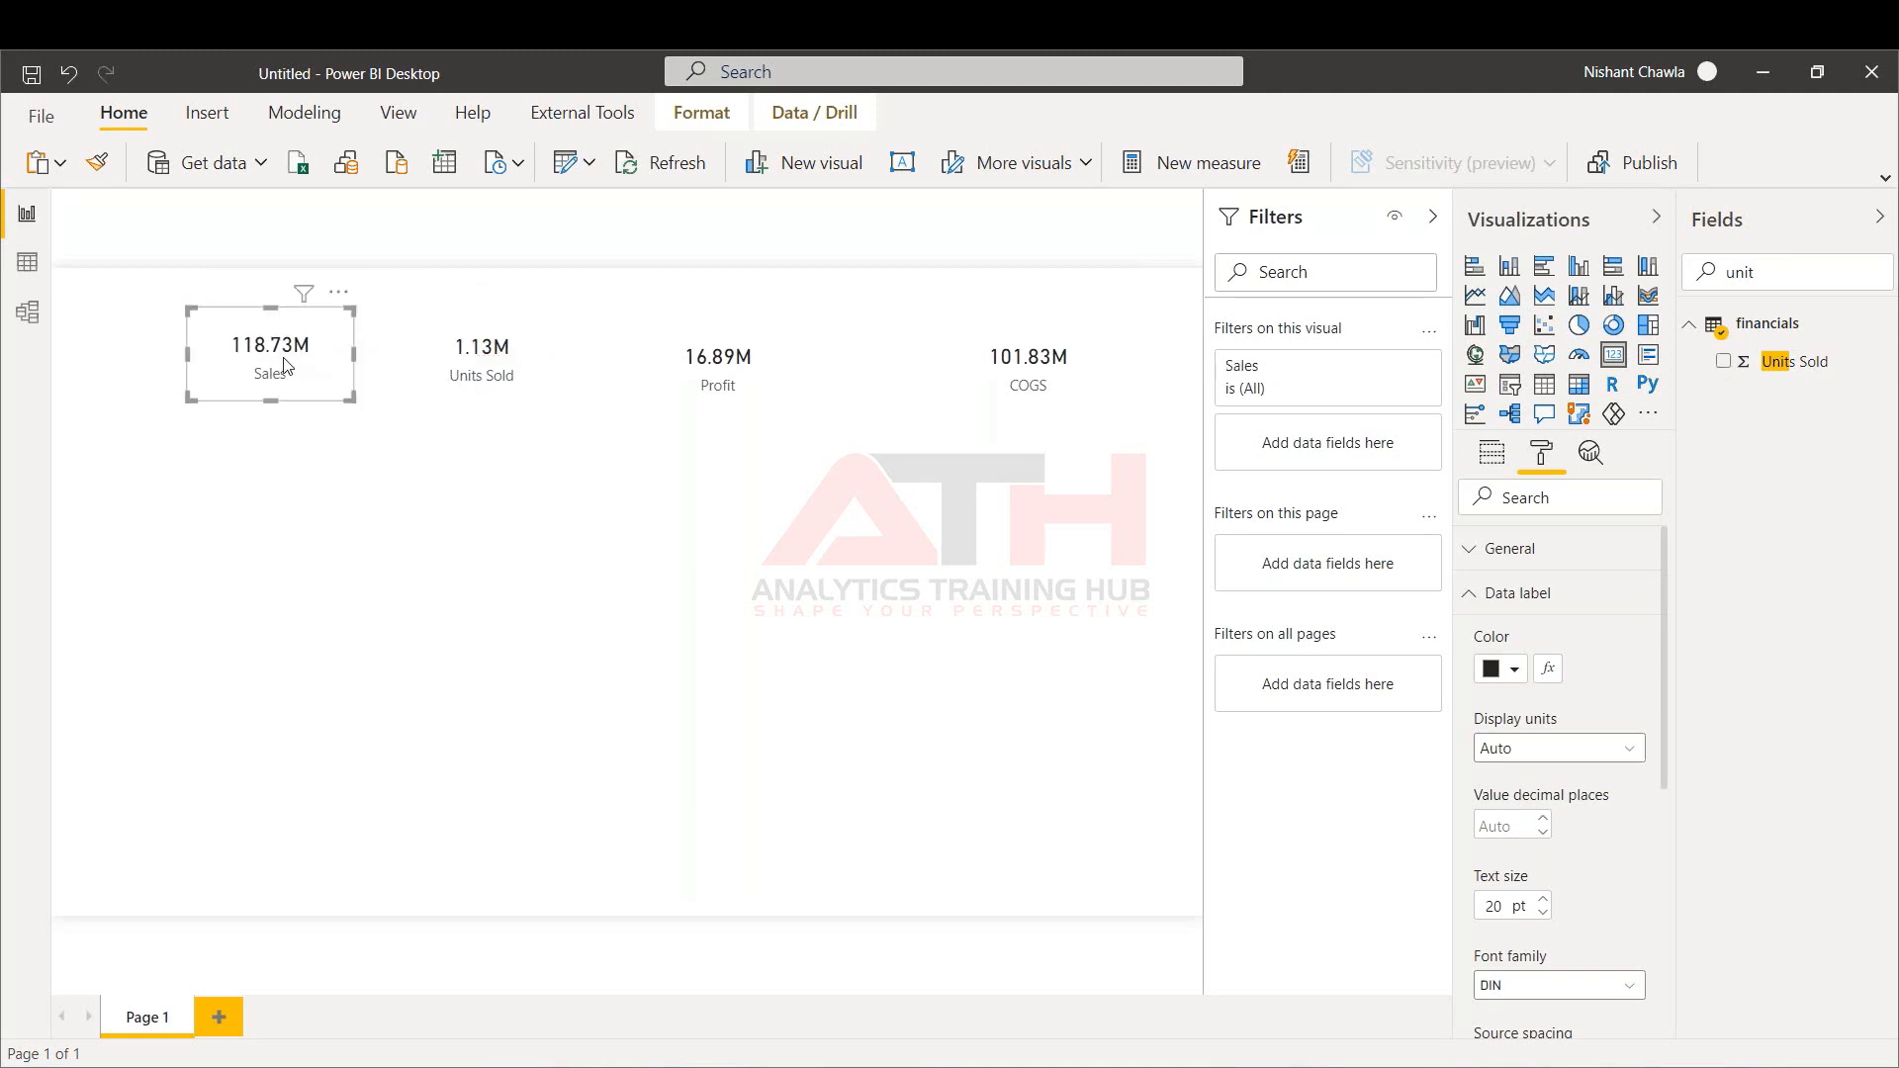
left_click(514, 394)
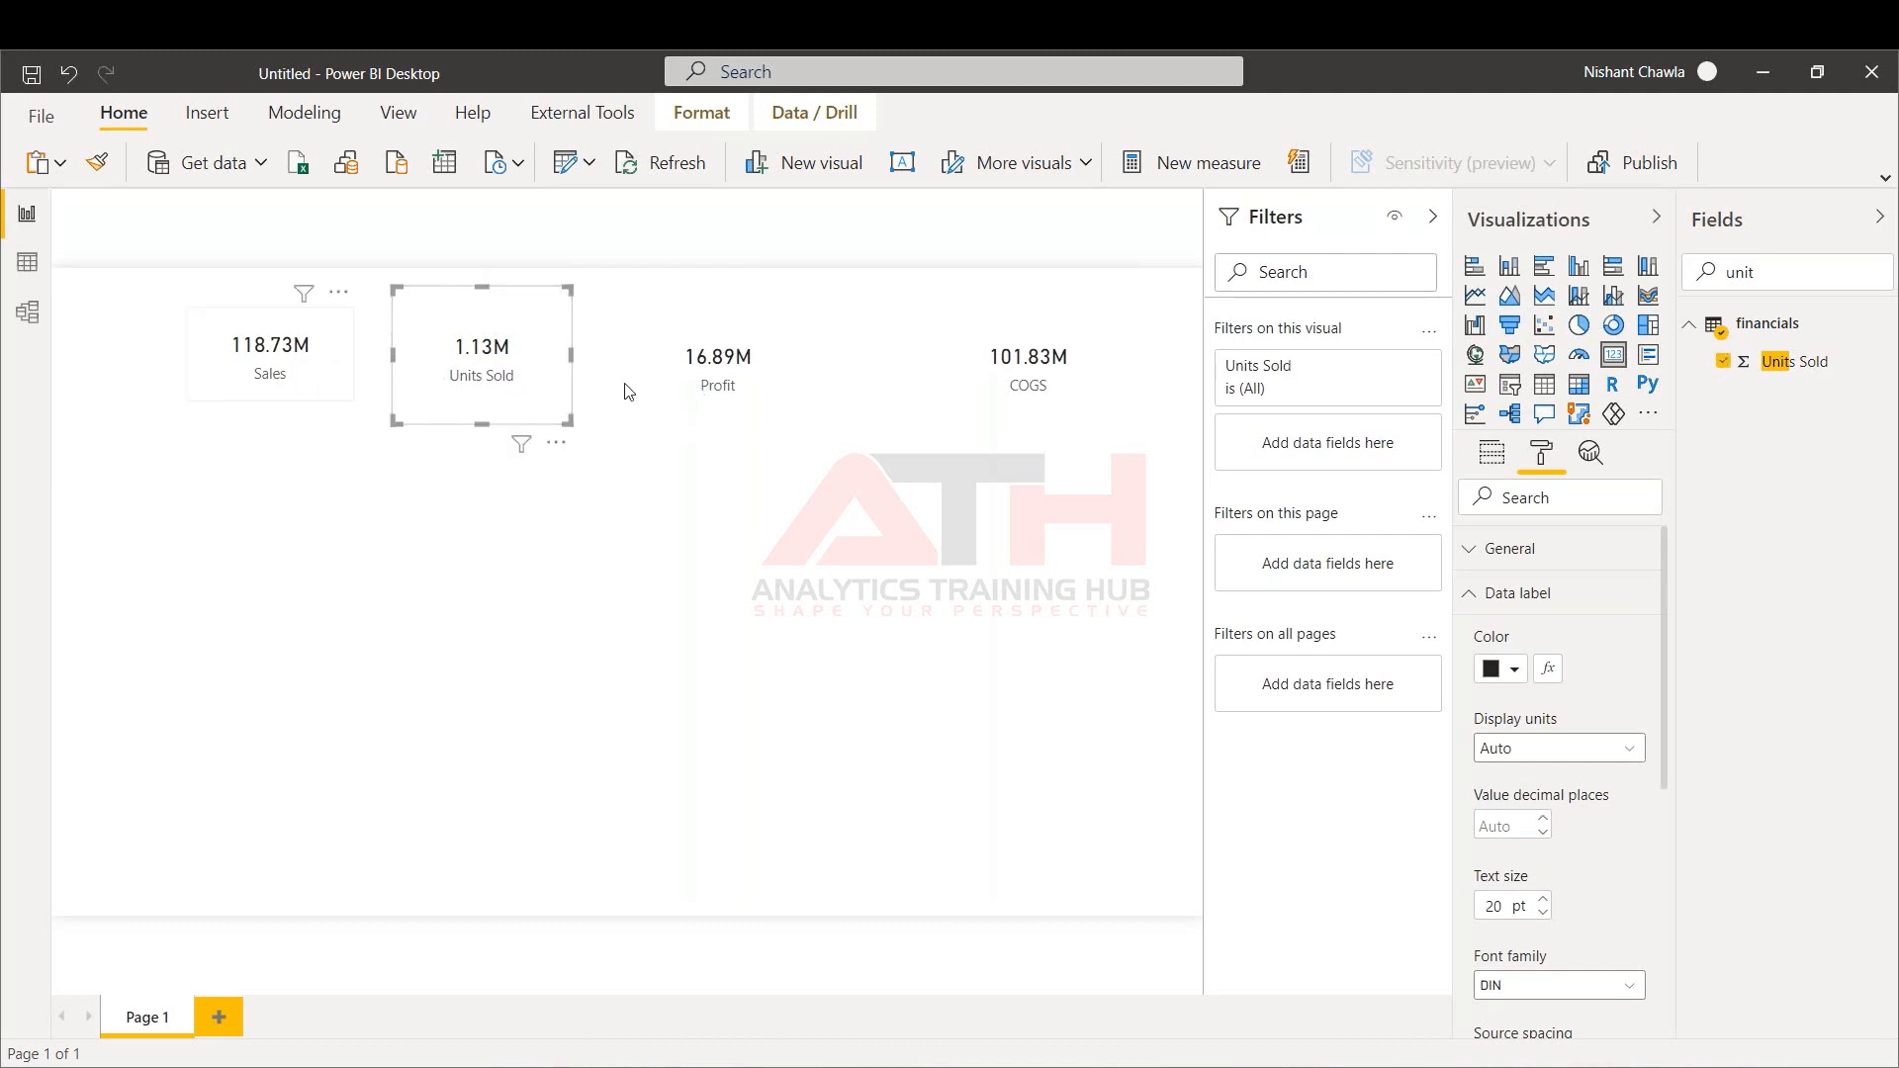
left_click(703, 403, "ctrl")
left_click(997, 394, "ctrl")
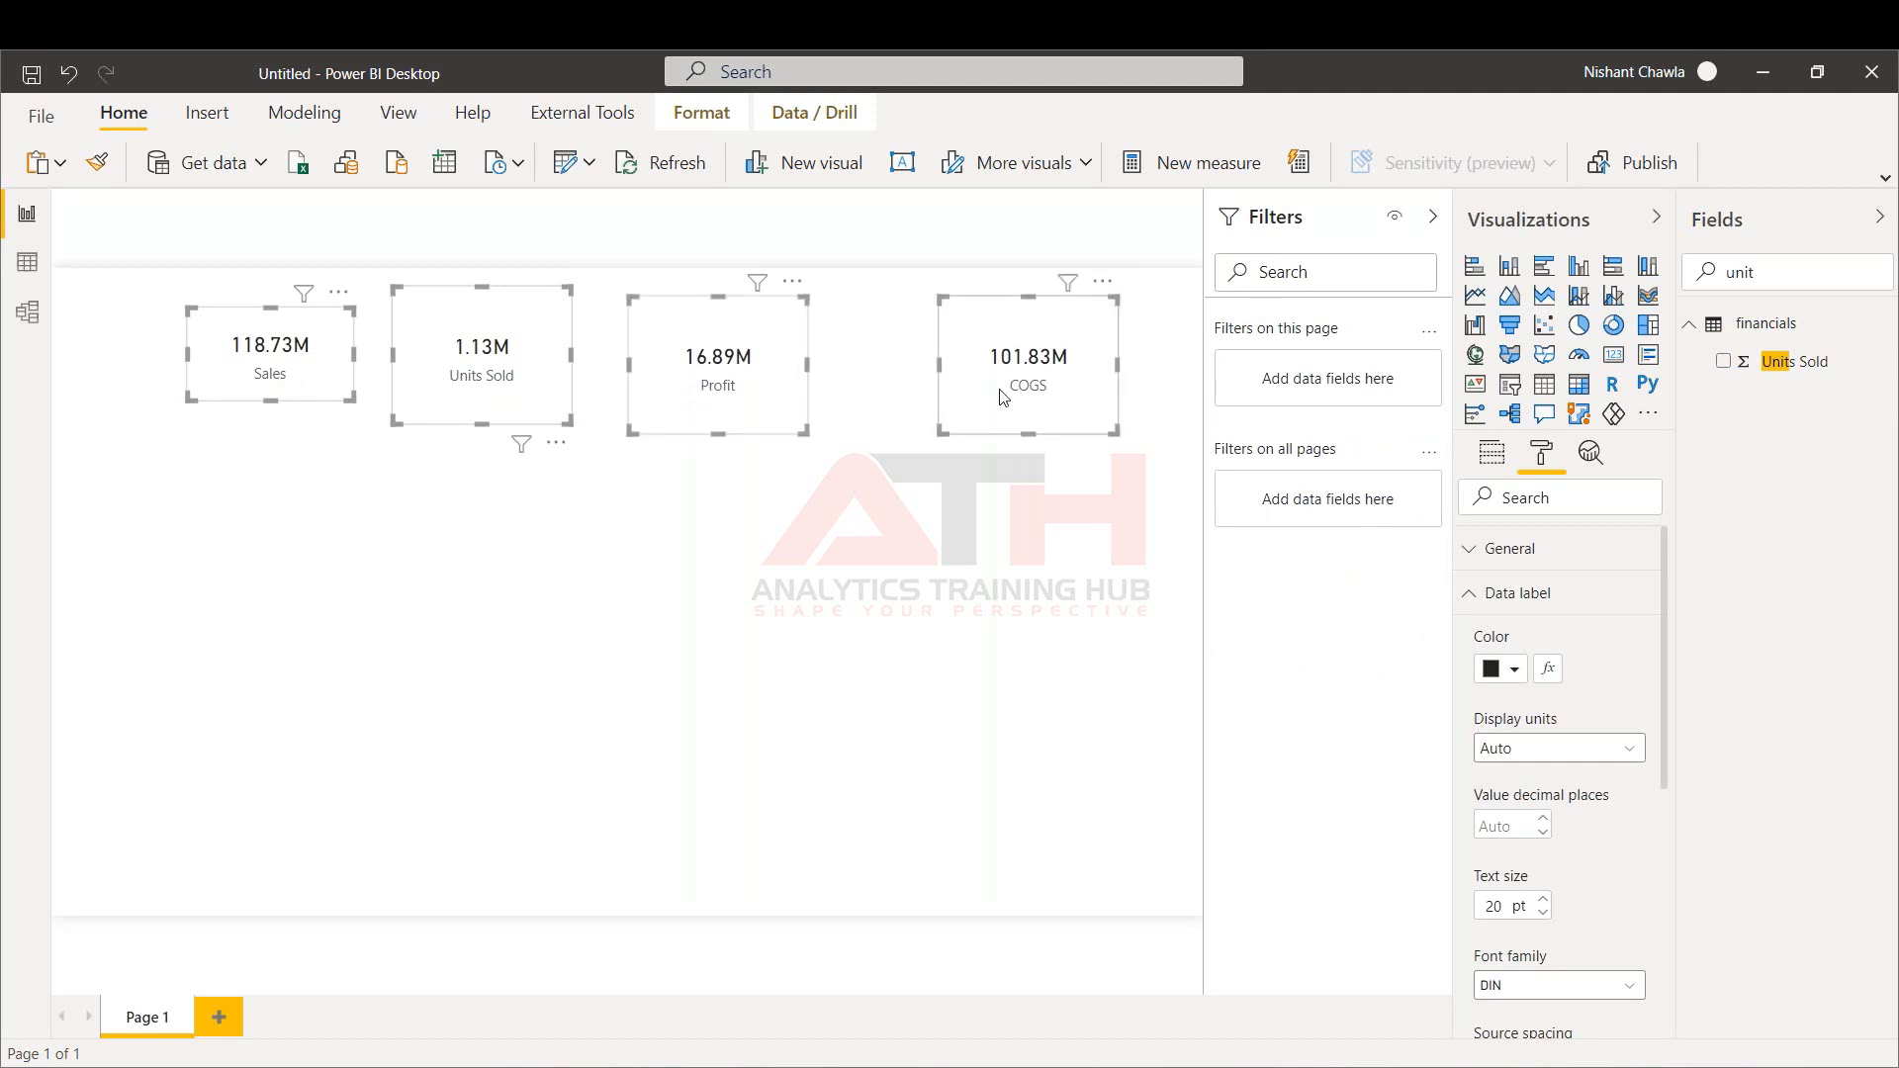
left_click(693, 114)
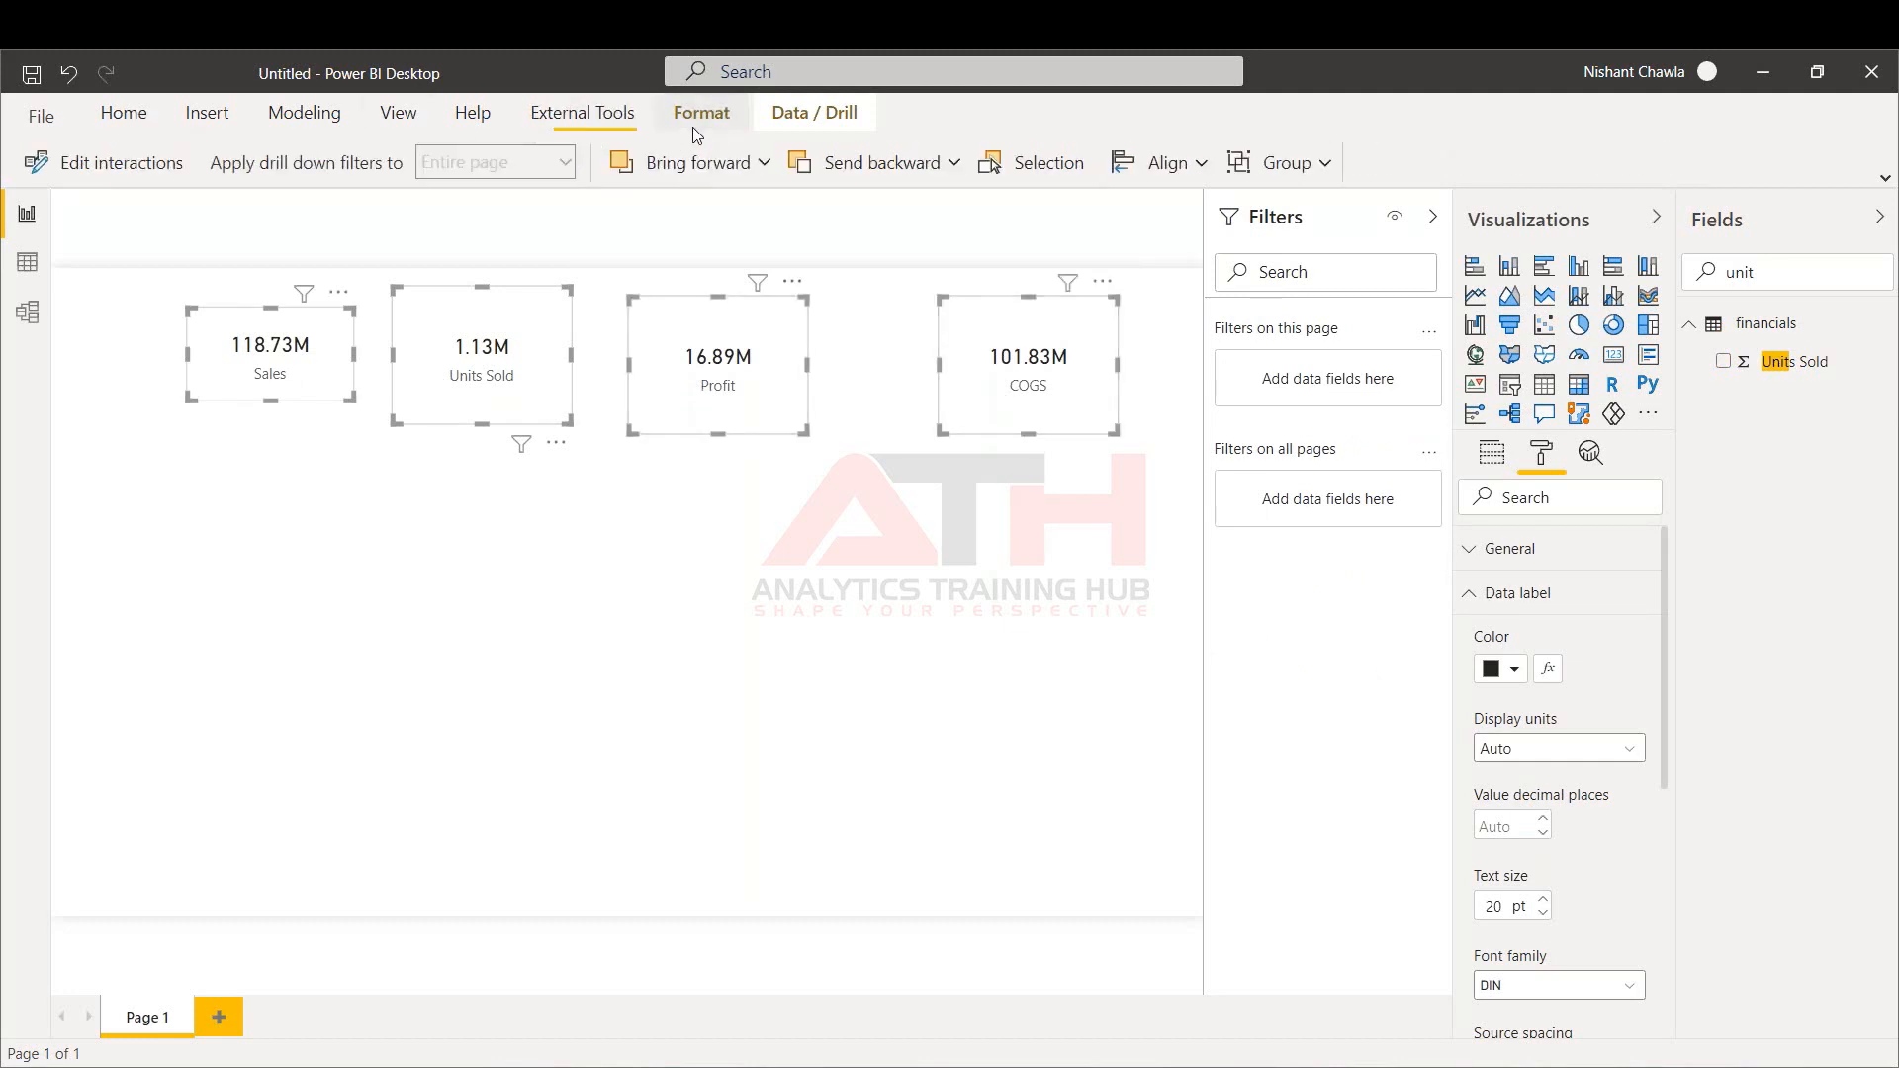
left_click(1149, 175)
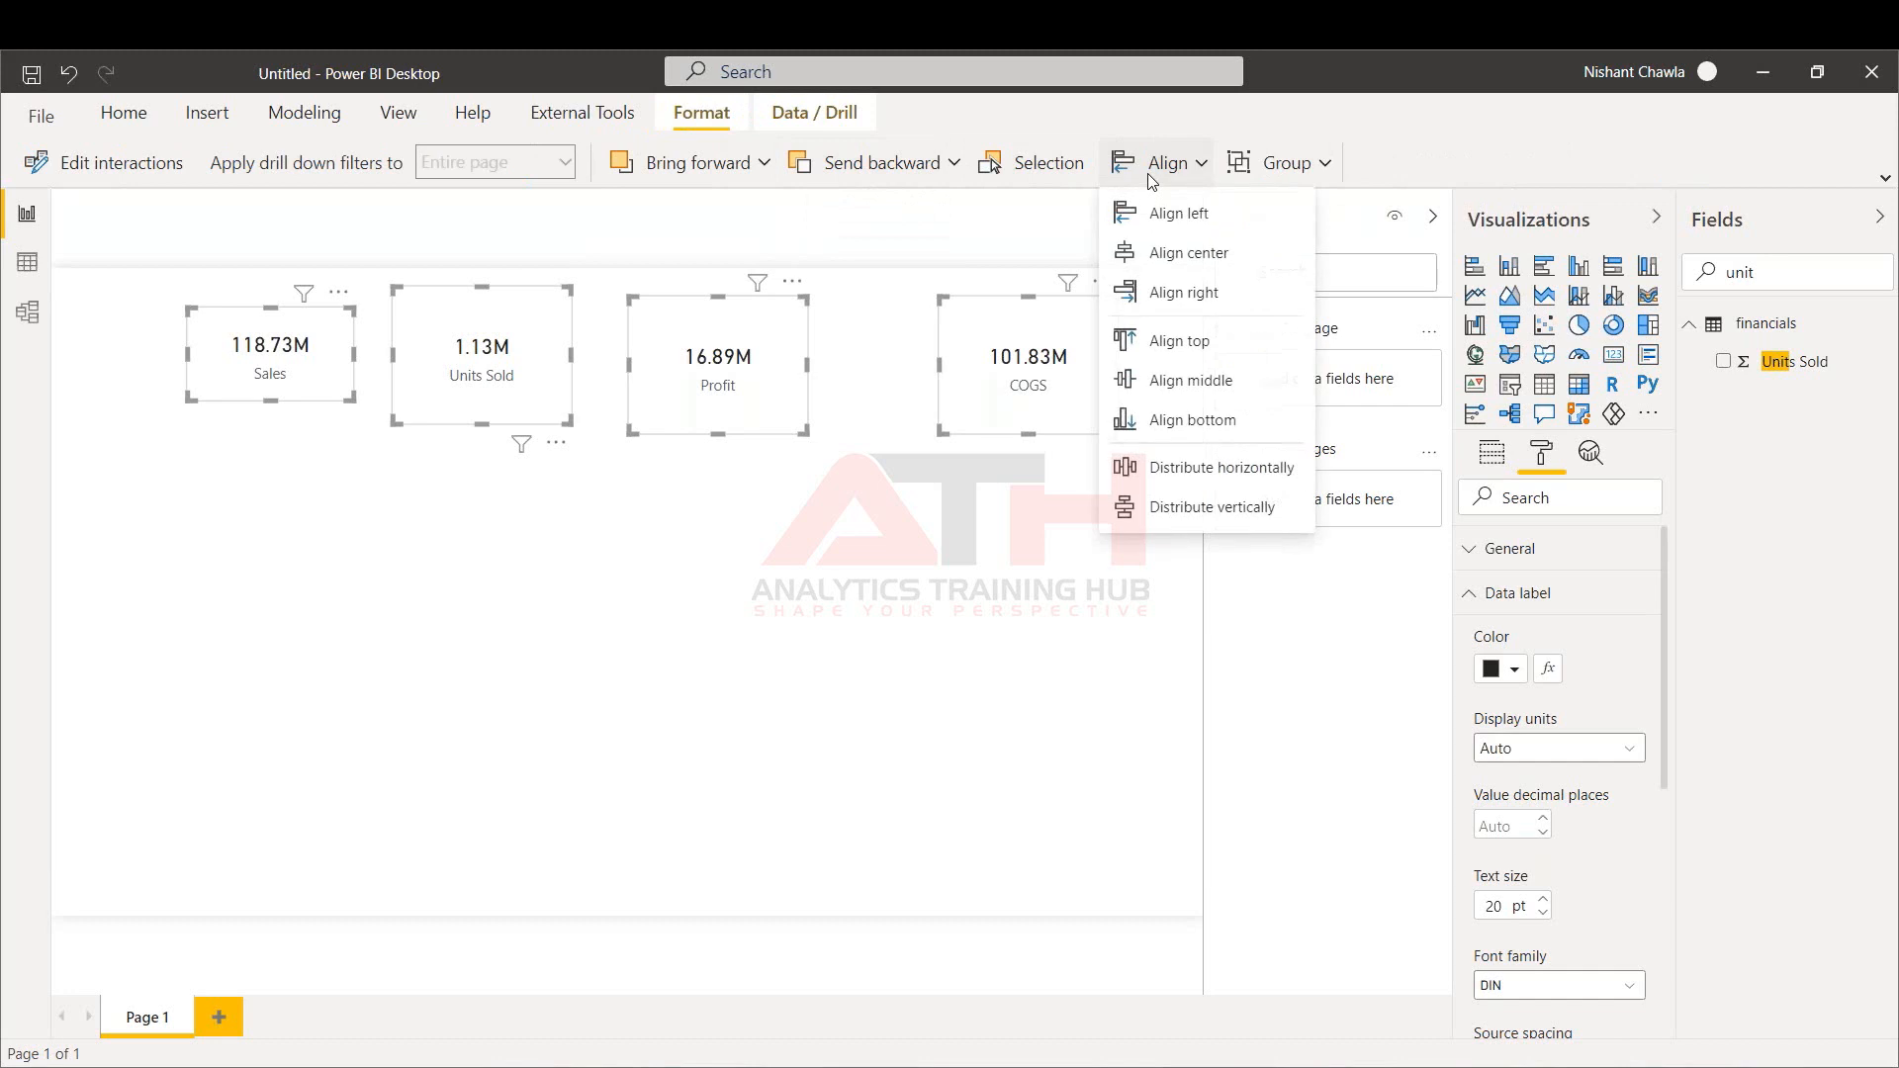
left_click(1170, 469)
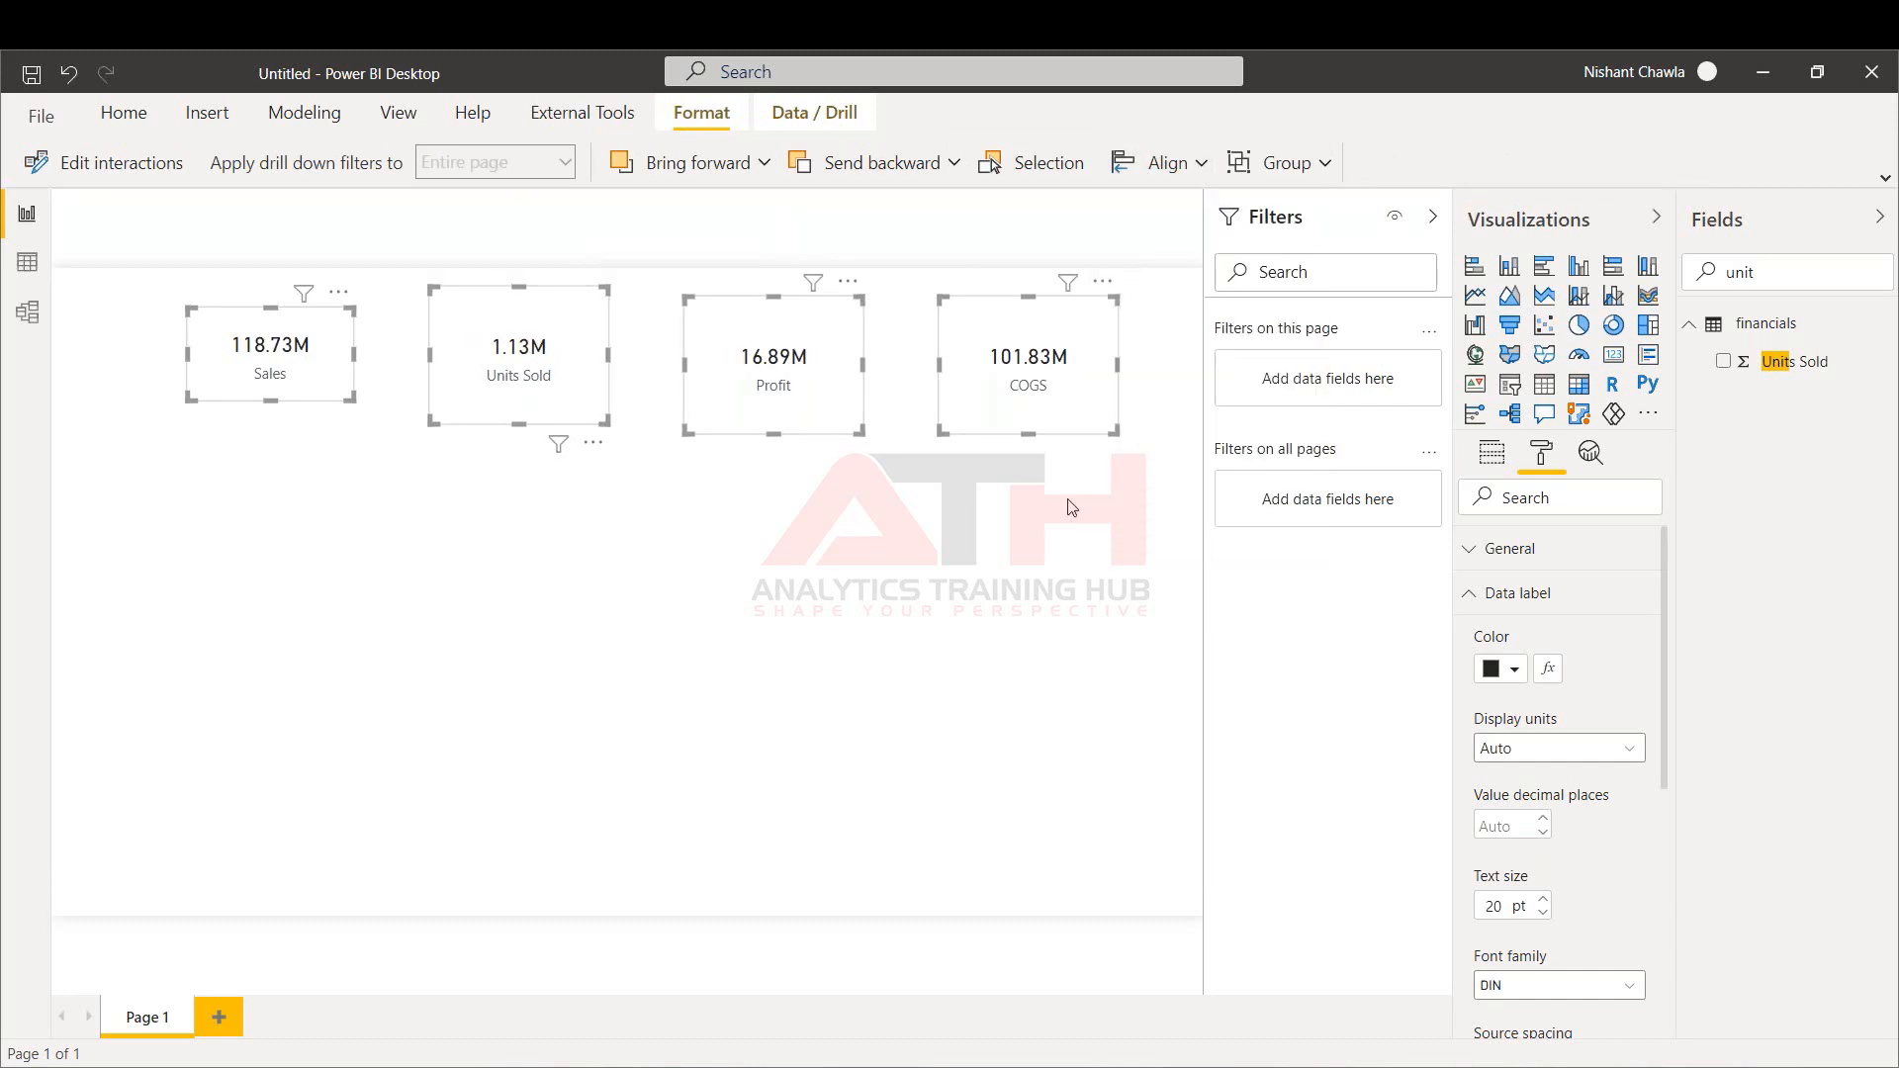
left_click(935, 546)
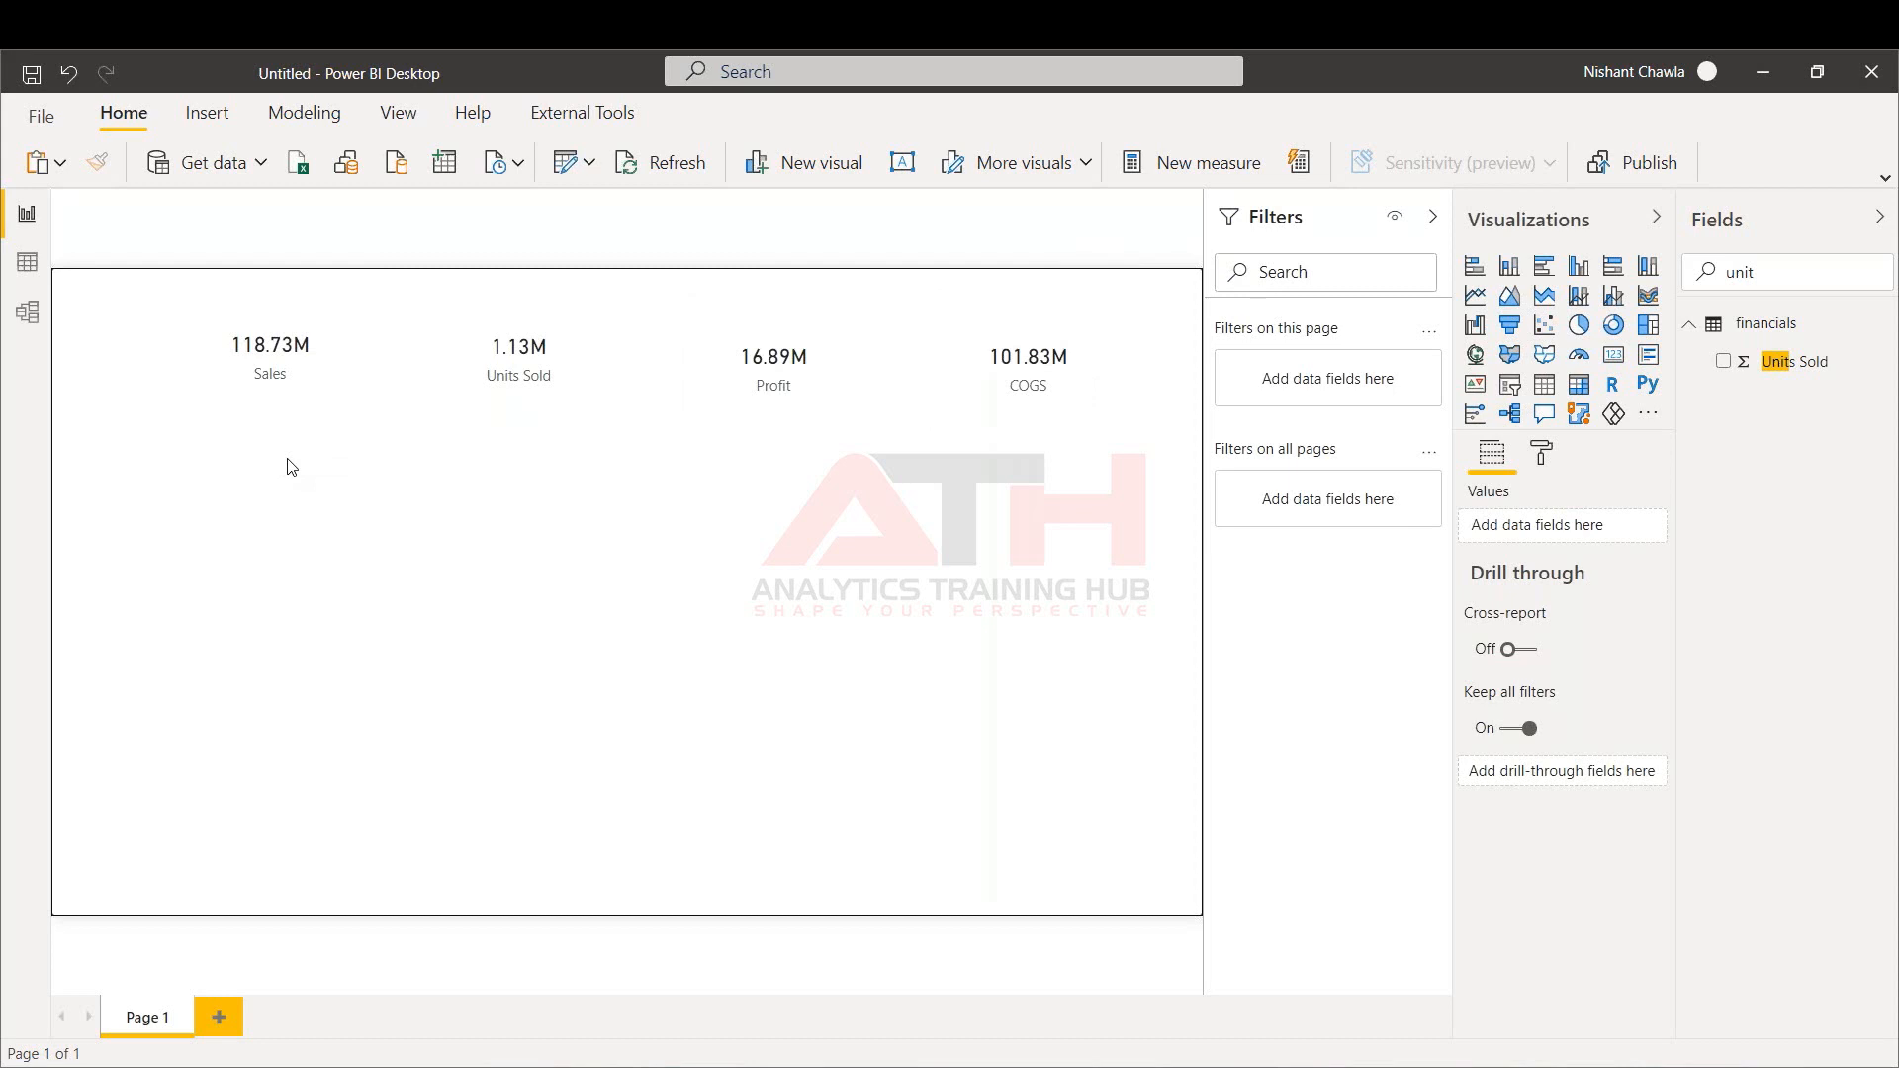
Check the columns of the financials table and add a slicer with the Country field below the cards
left_click(27, 261)
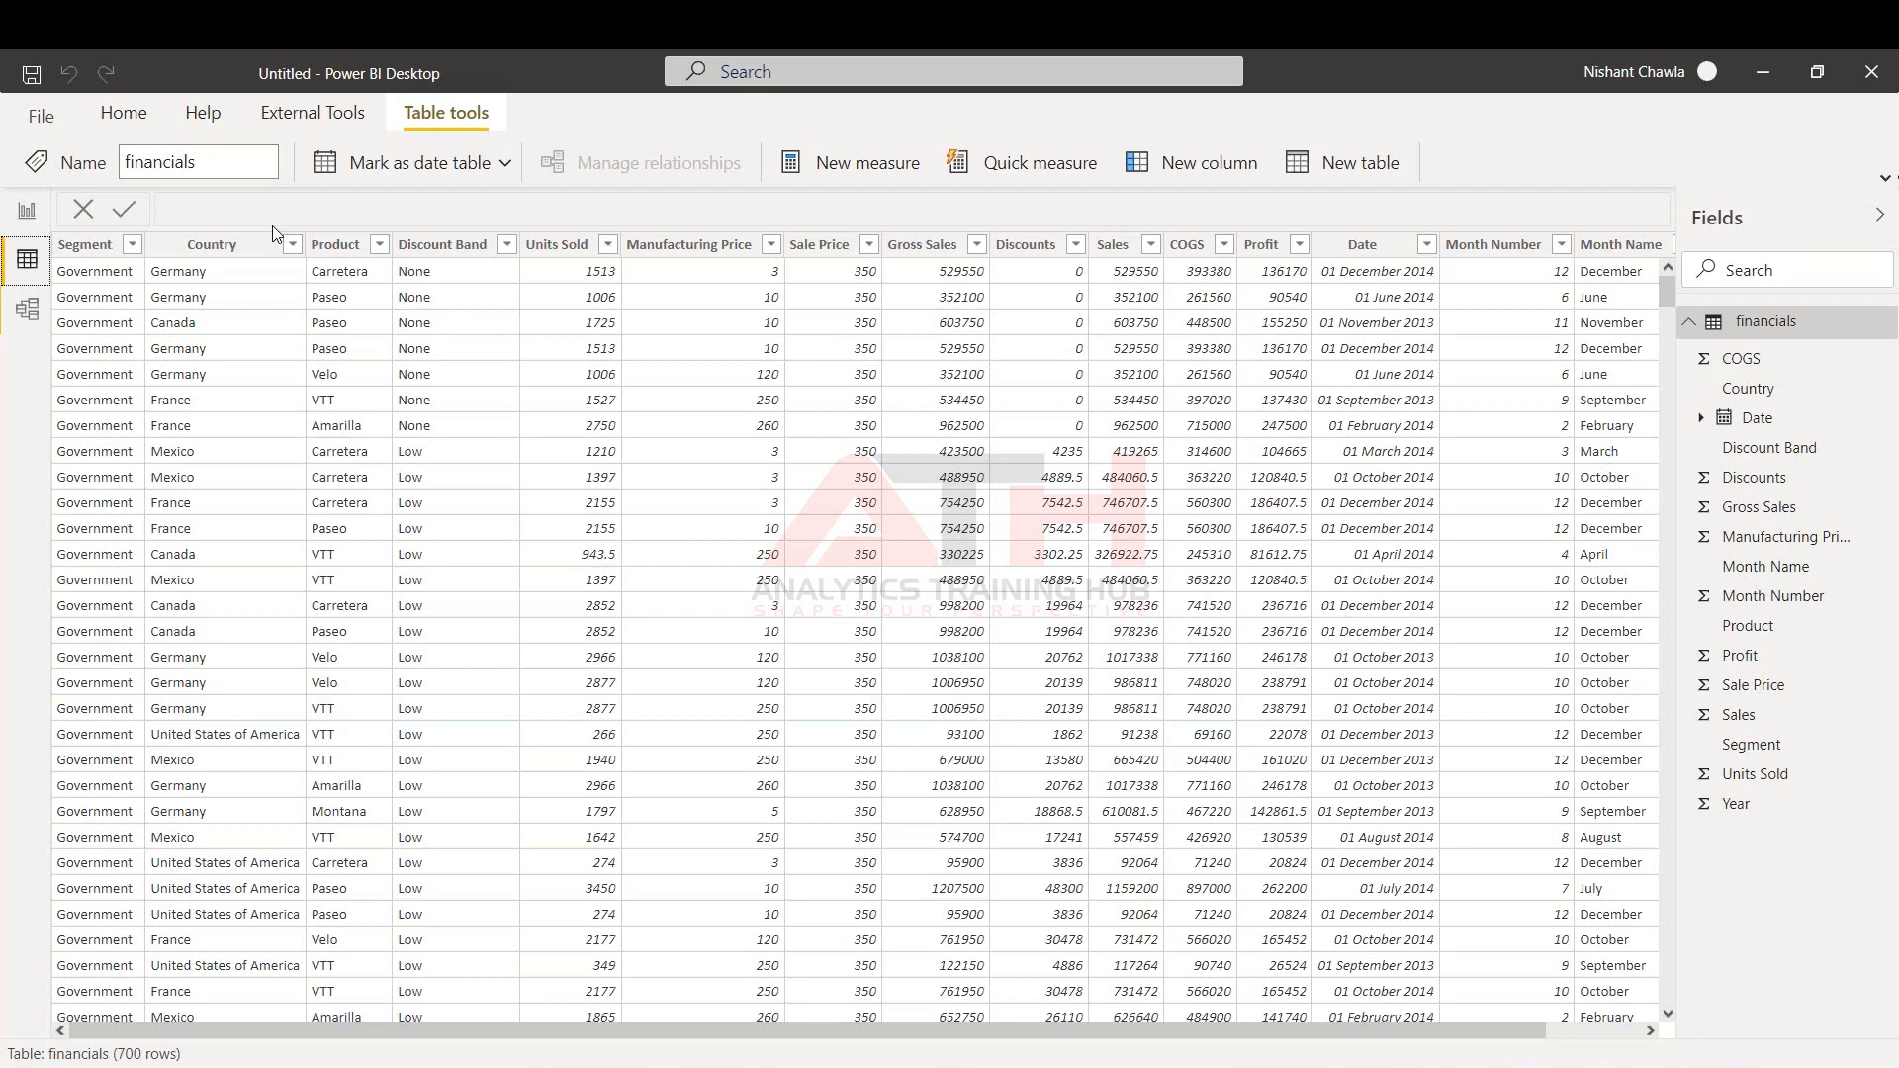
left_click(27, 212)
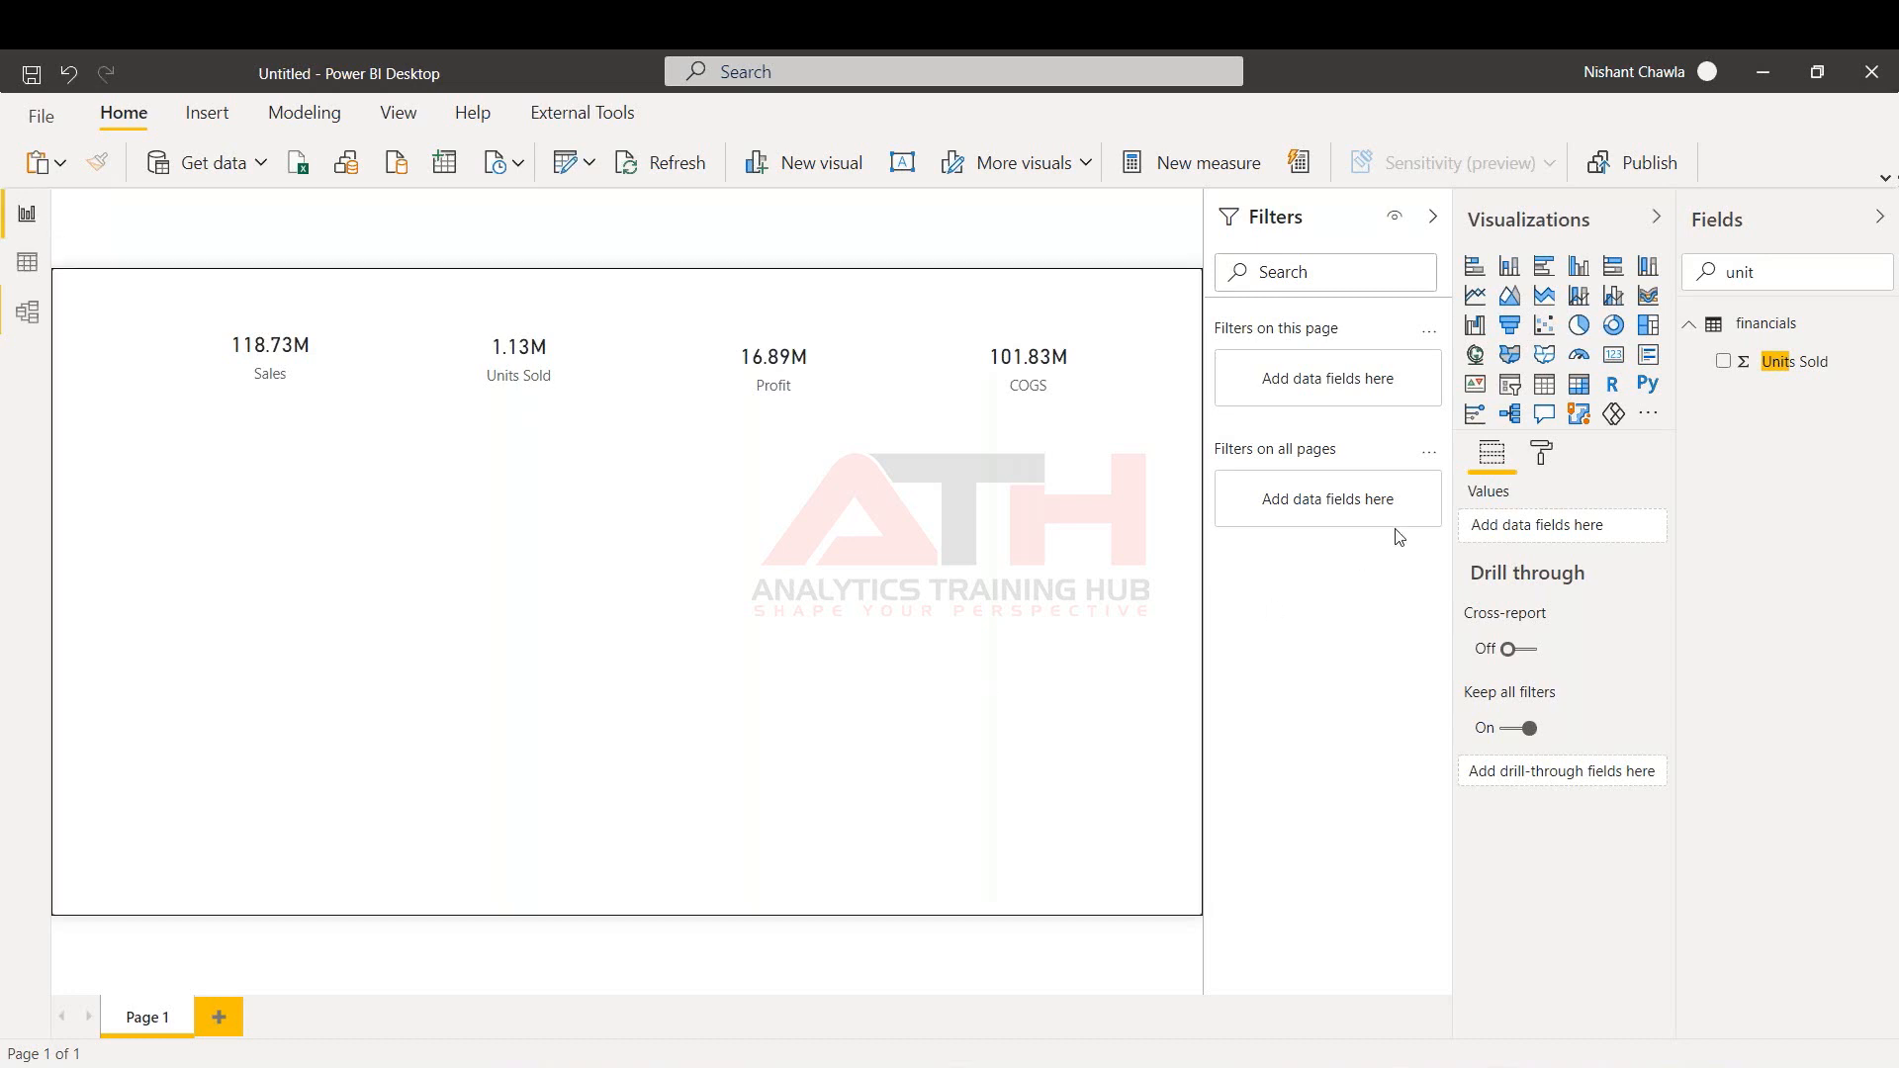
left_click(1508, 388)
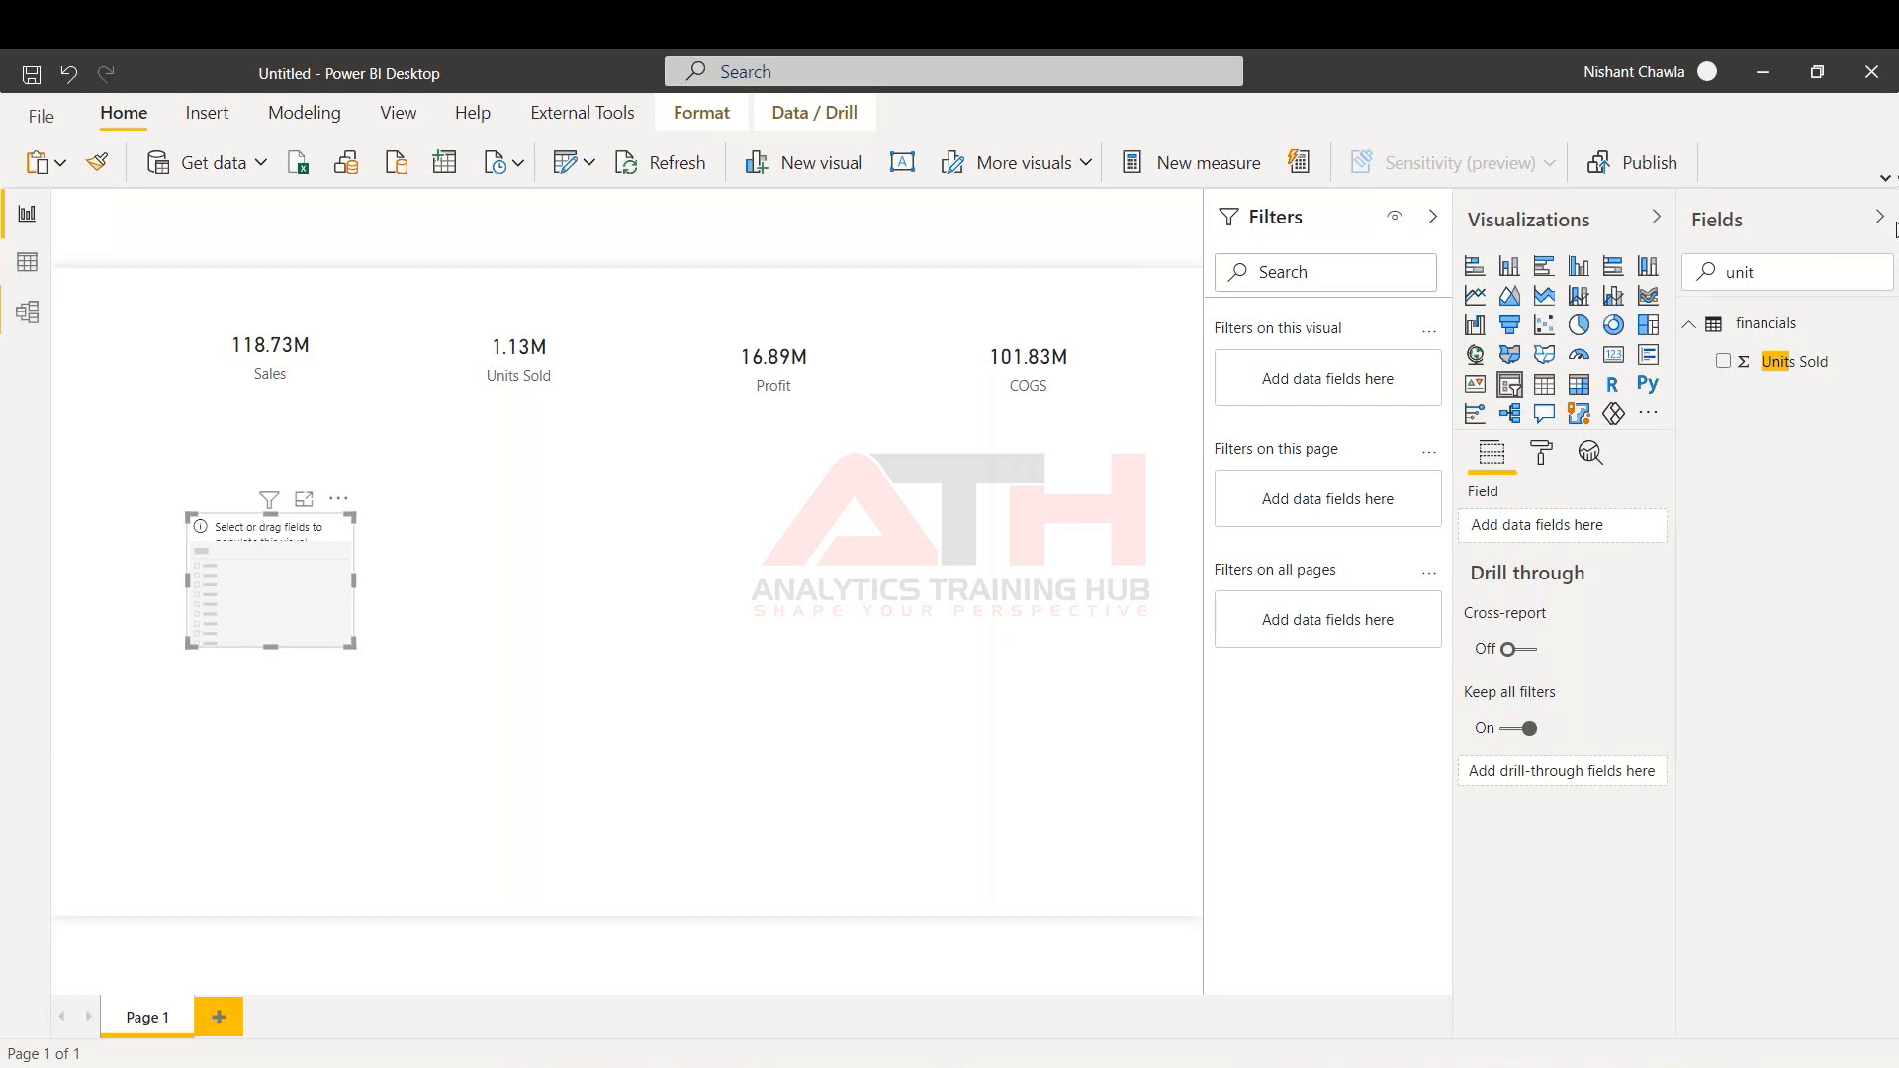
key("BackSpace")
key("BackSpace")
key("BackSpace")
key("BackSpace")
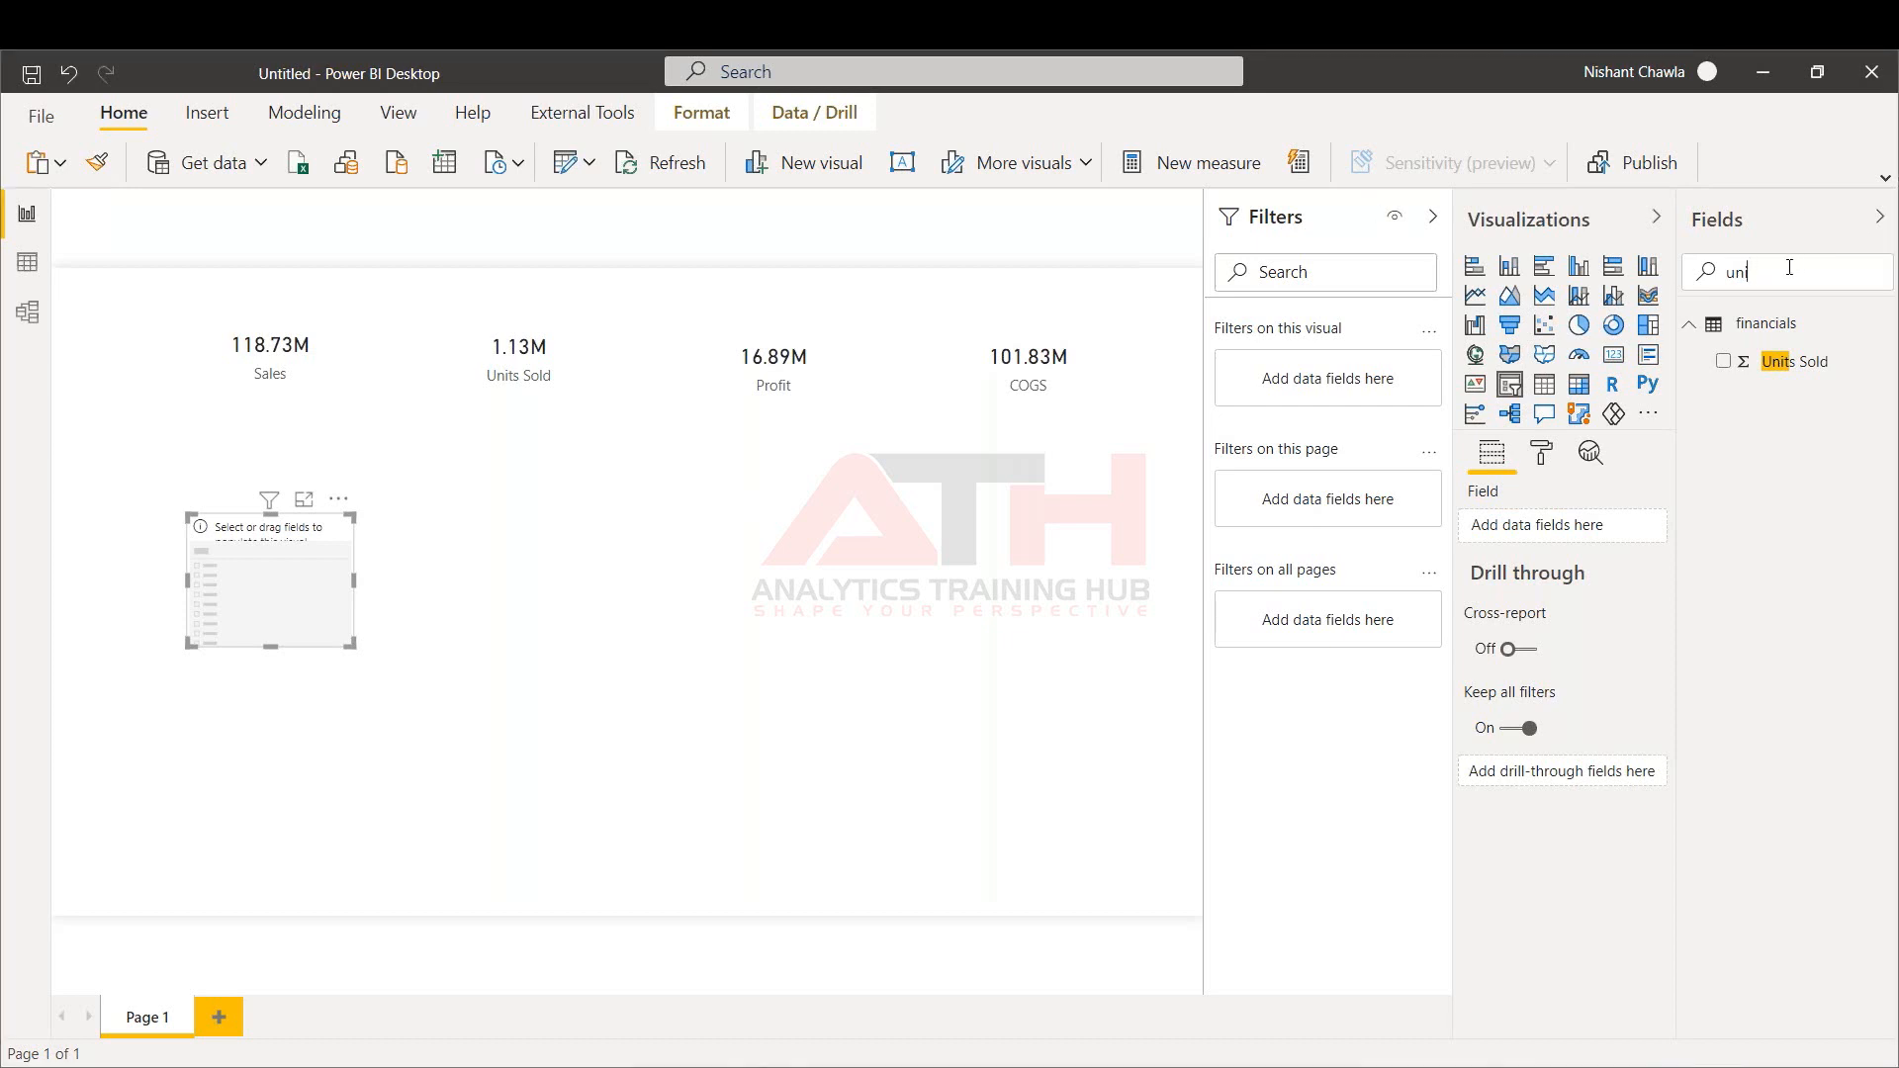
type("countr")
left_click(1724, 361)
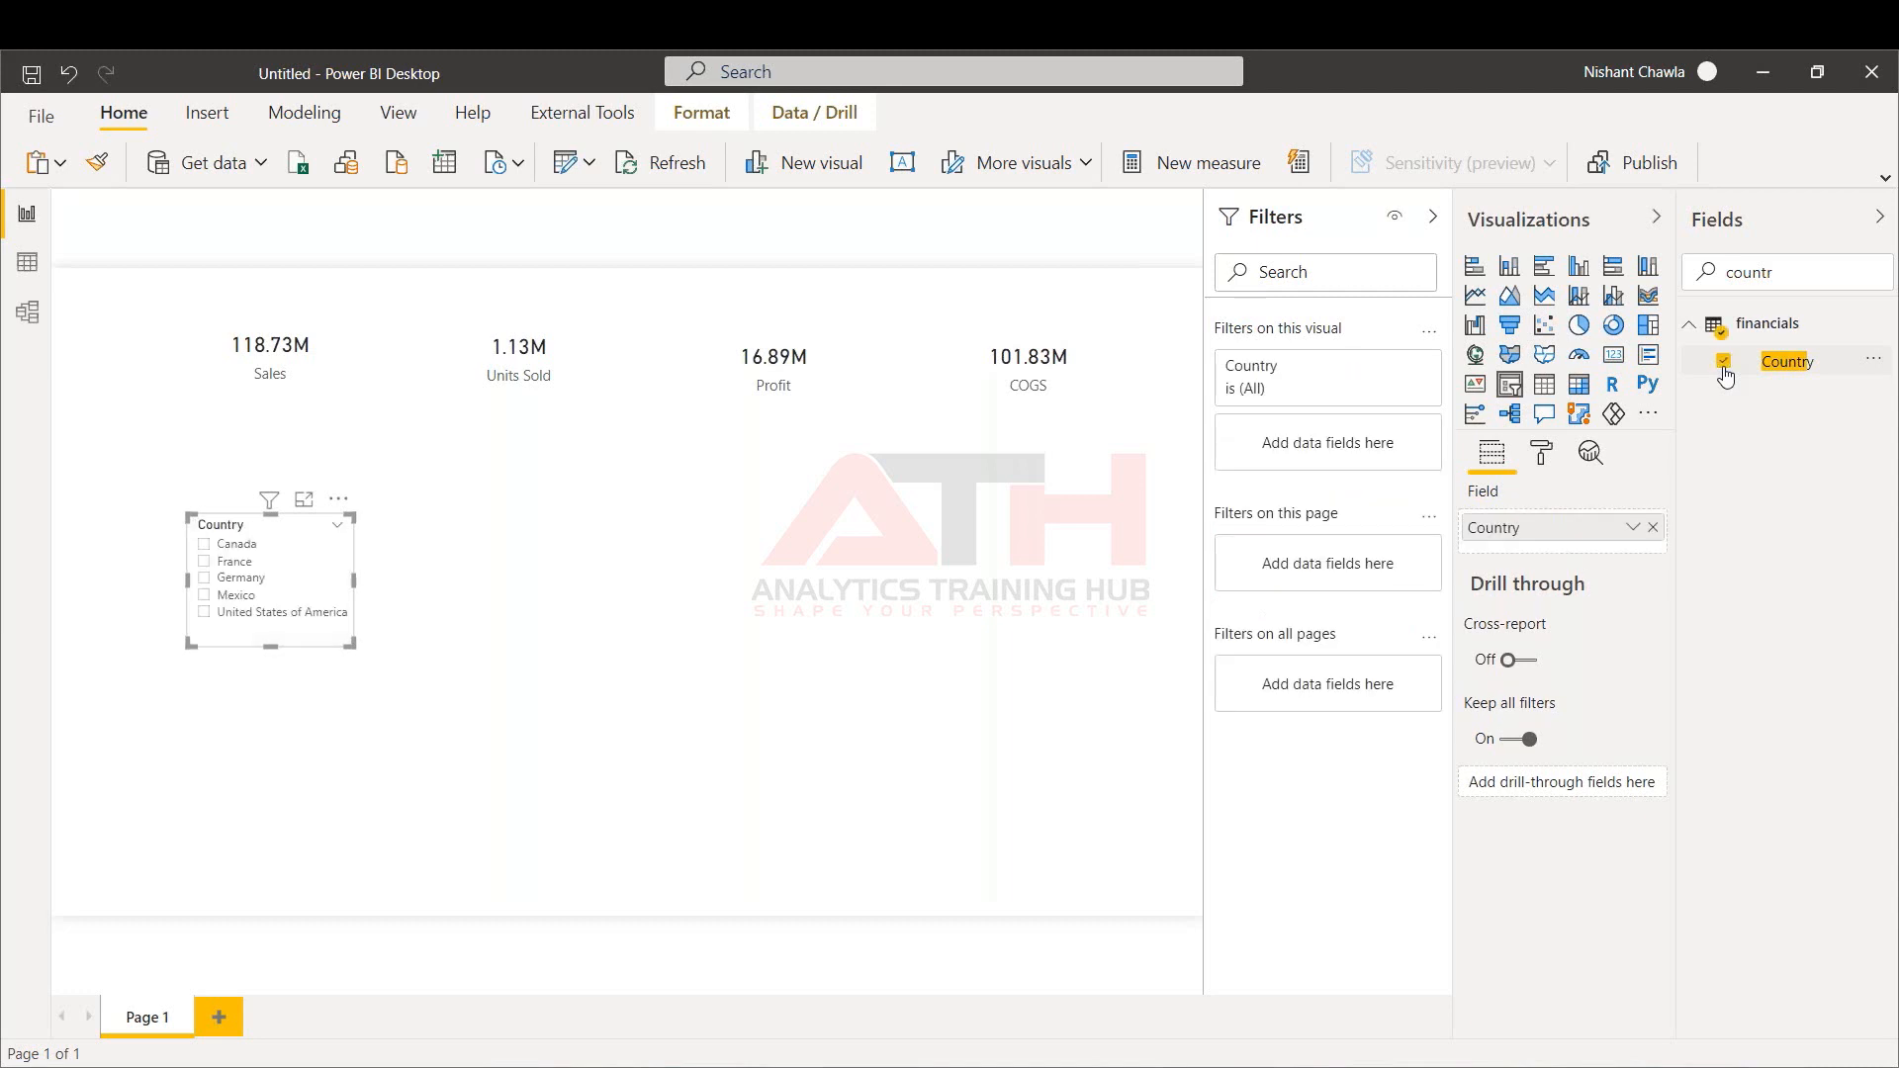
Switch the Country slicer to Dropdown, reduce its height and place it at the page's left edge just below the Sales card
left_click(339, 535)
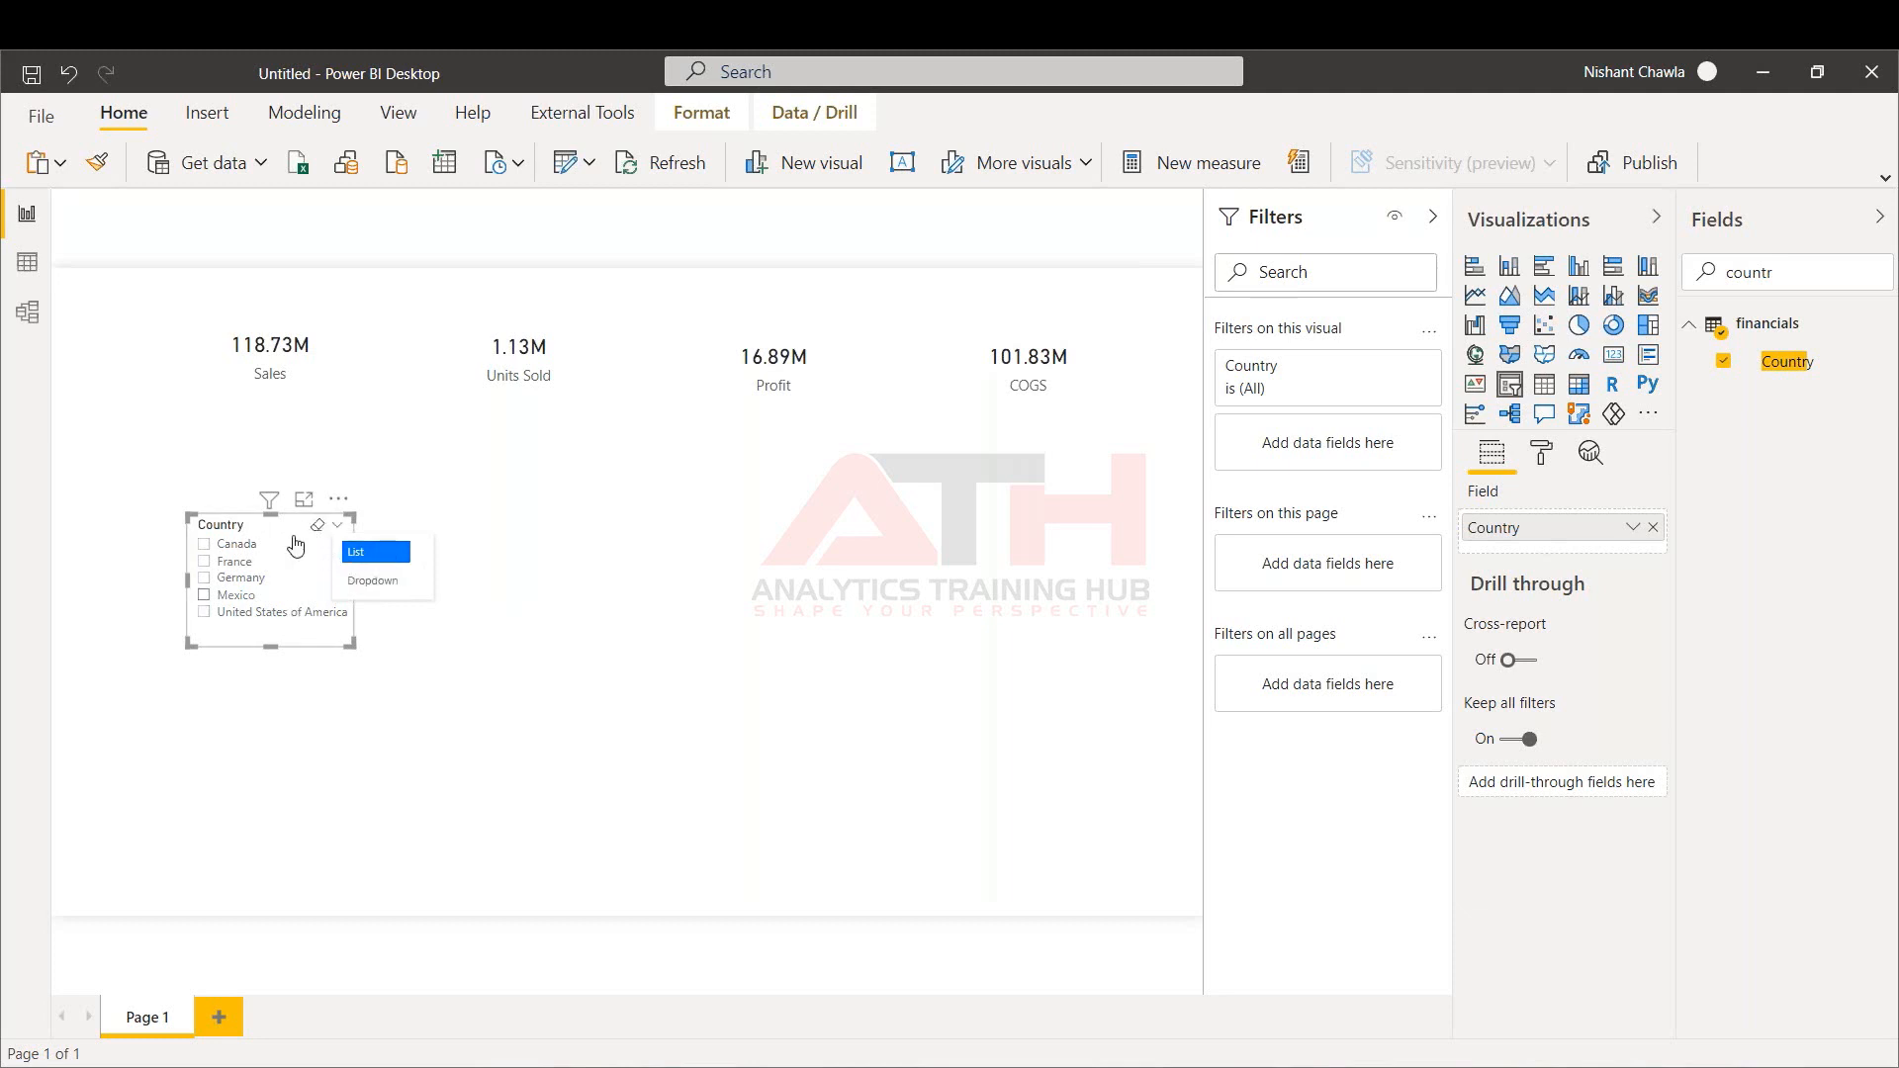
left_click(358, 585)
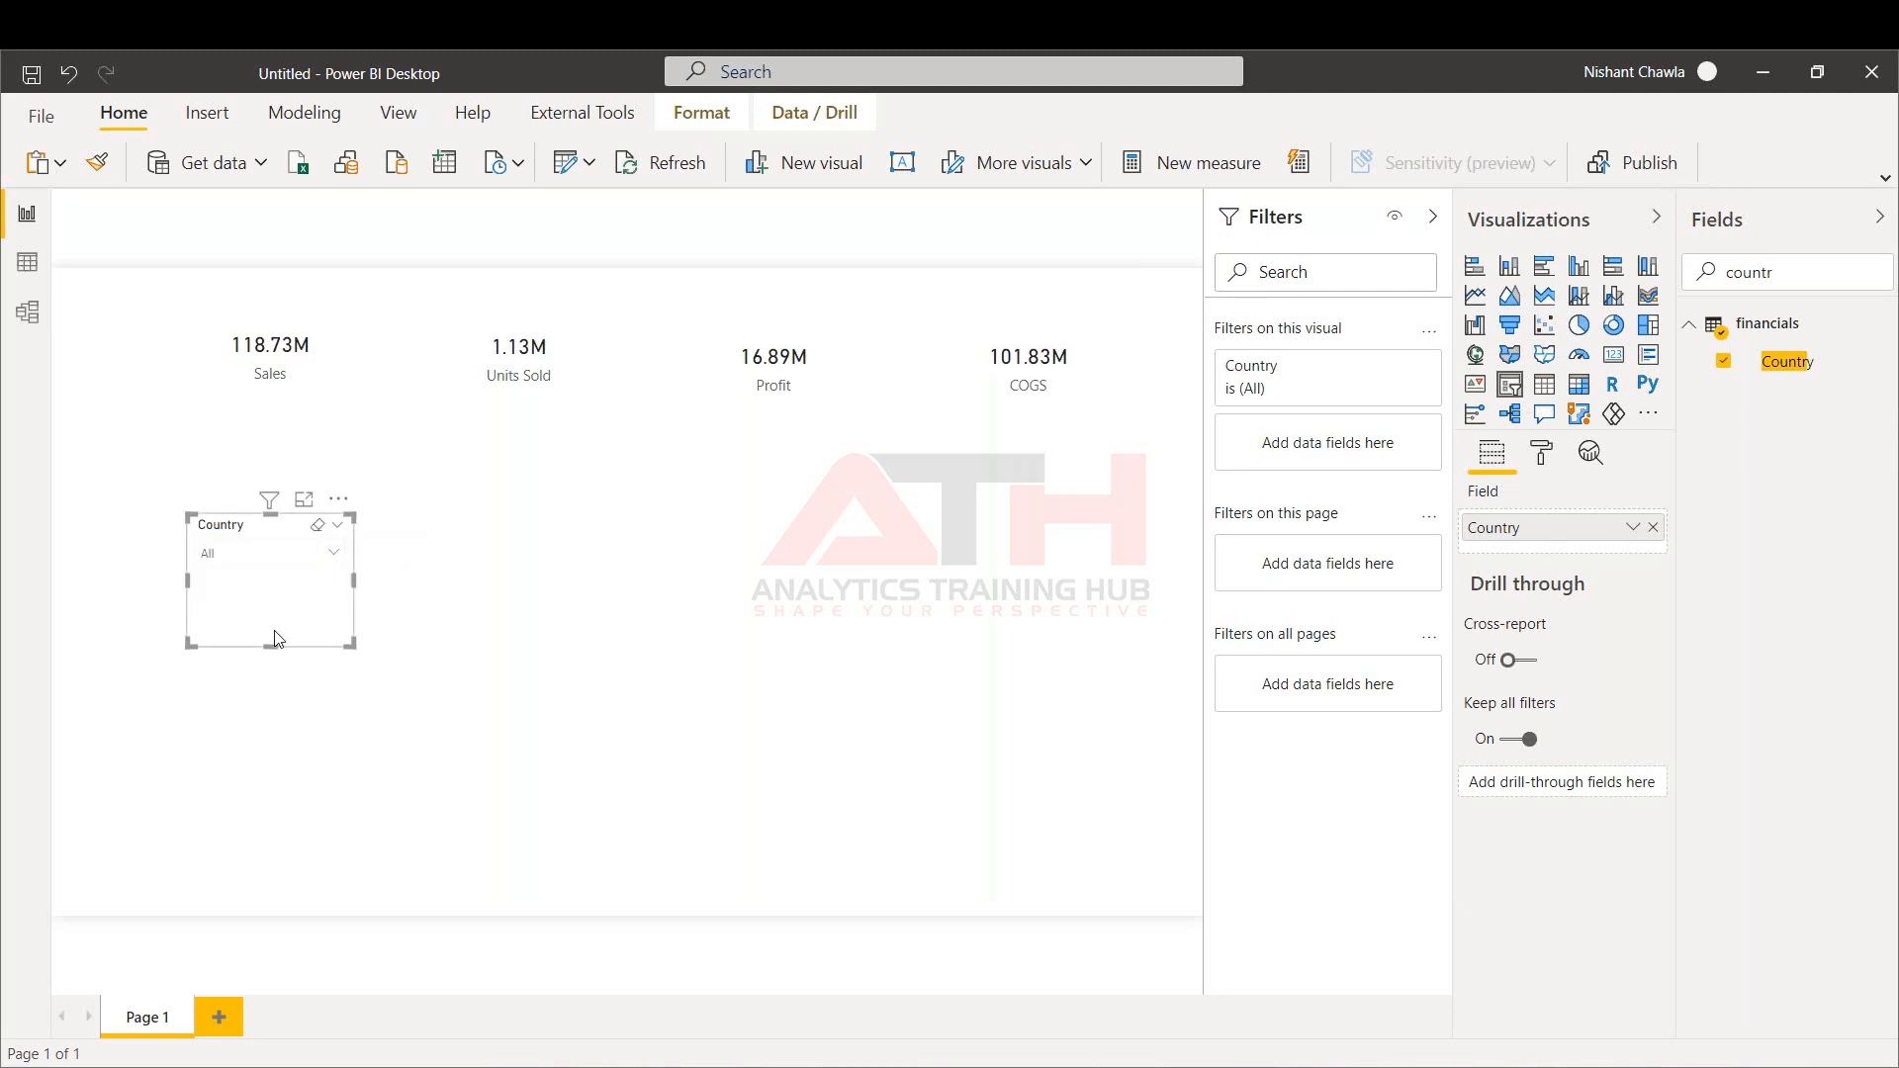
left_click_drag(266, 638, 267, 590)
left_click_drag(242, 524, 130, 417)
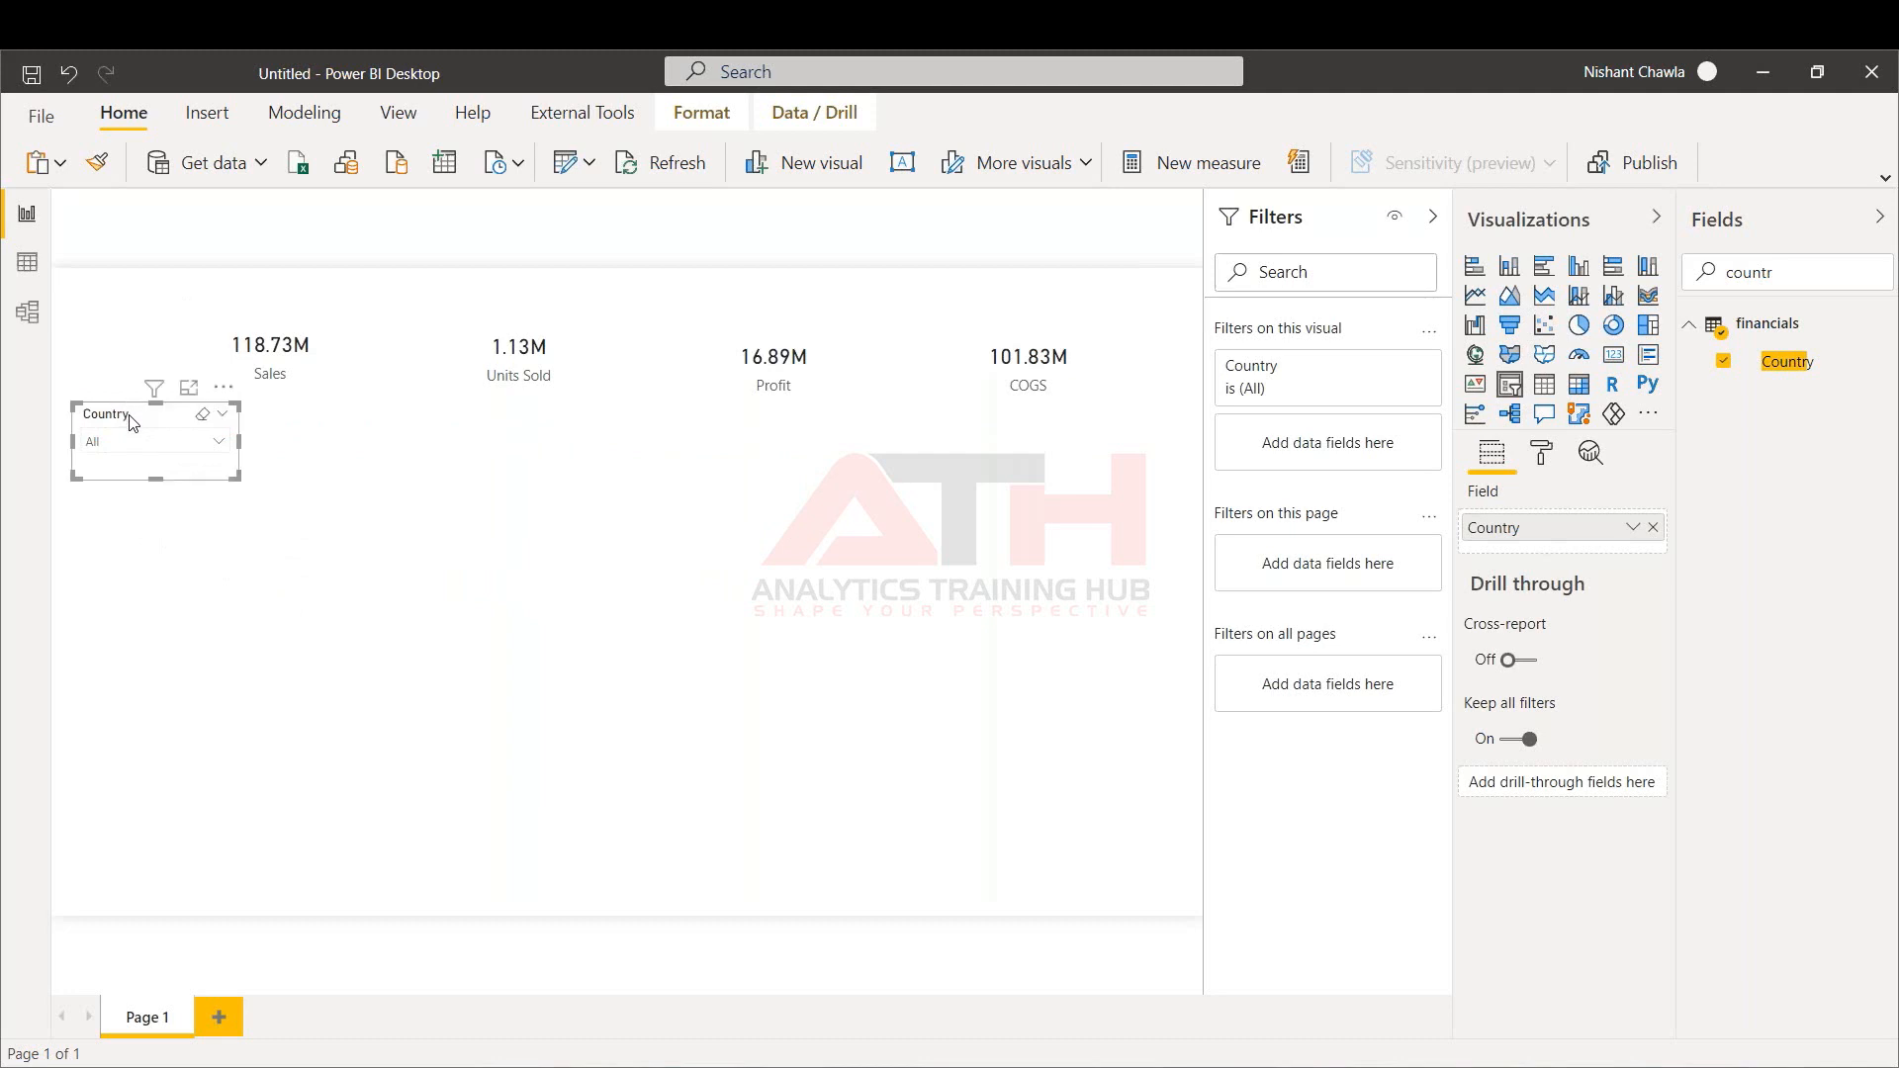
Duplicate the Country slicer until there are four and stack them in a column along the page's left edge
key("ctrl+v")
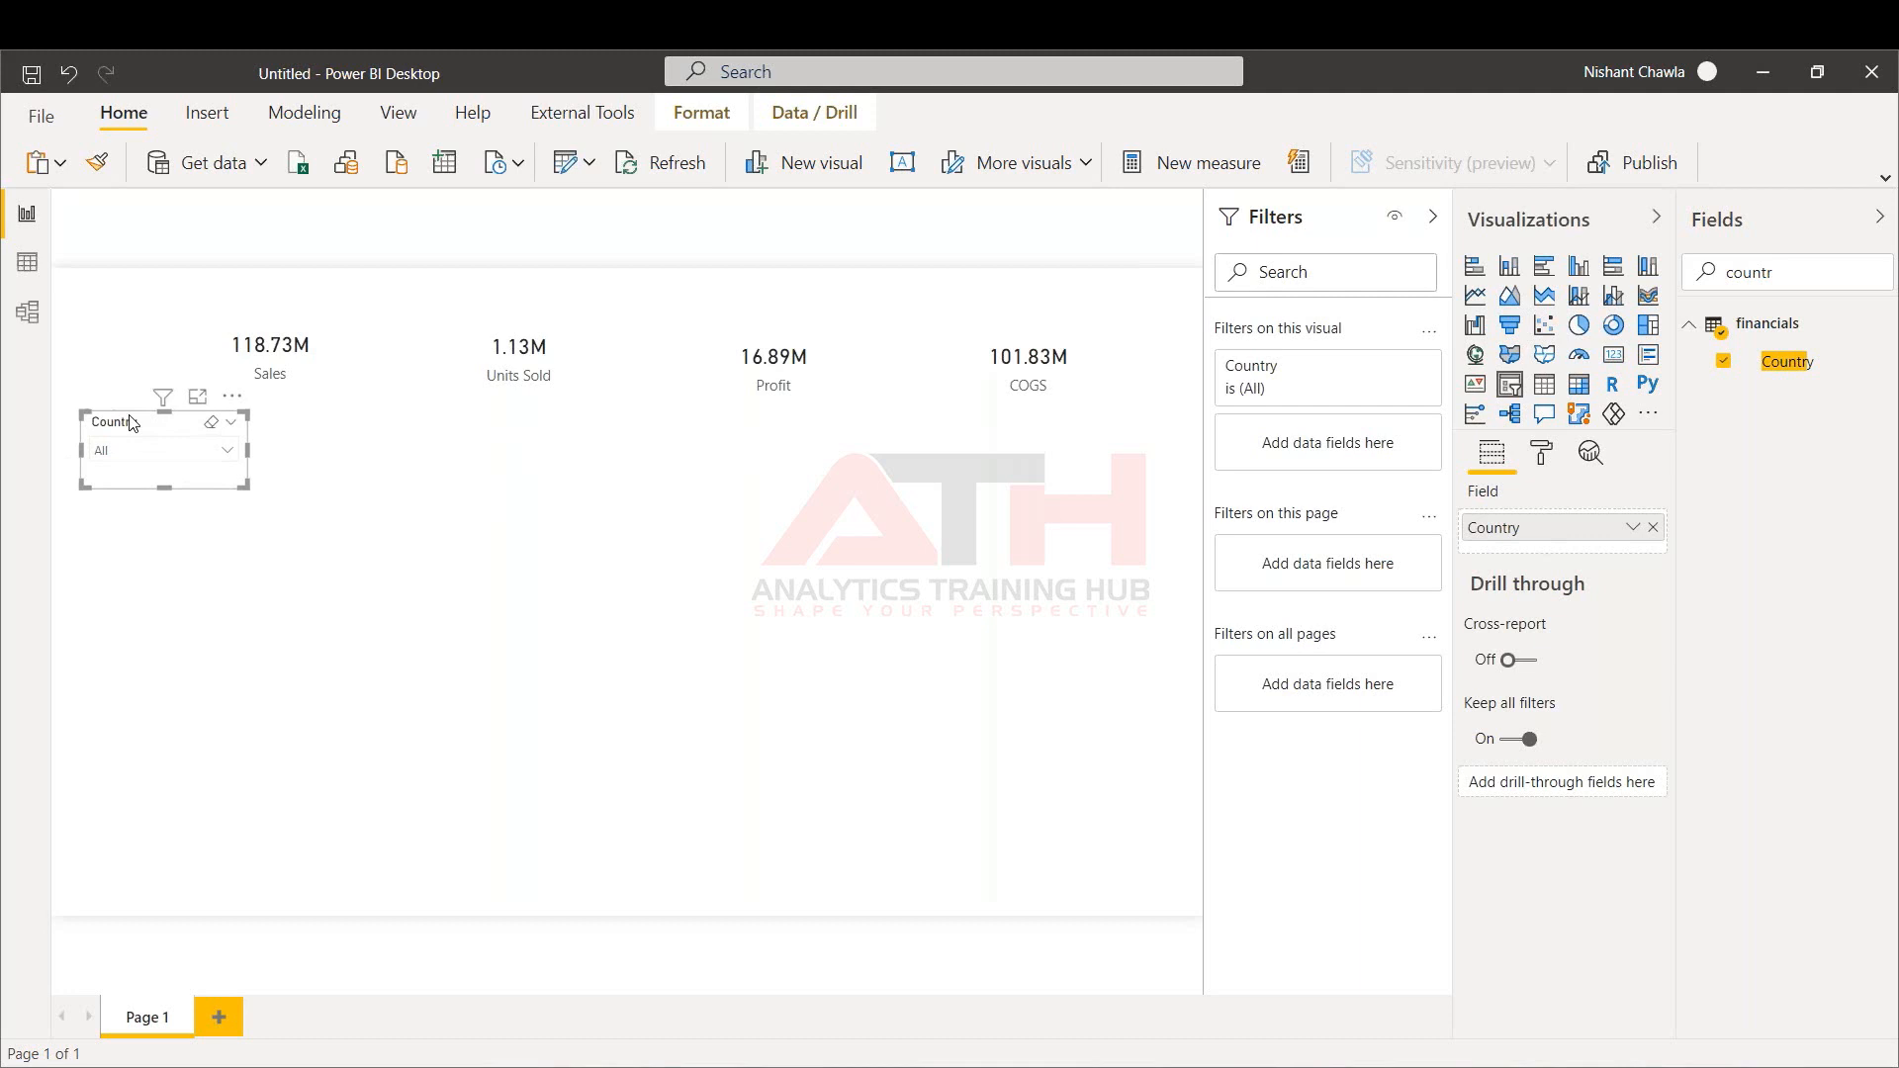
key("ctrl+v")
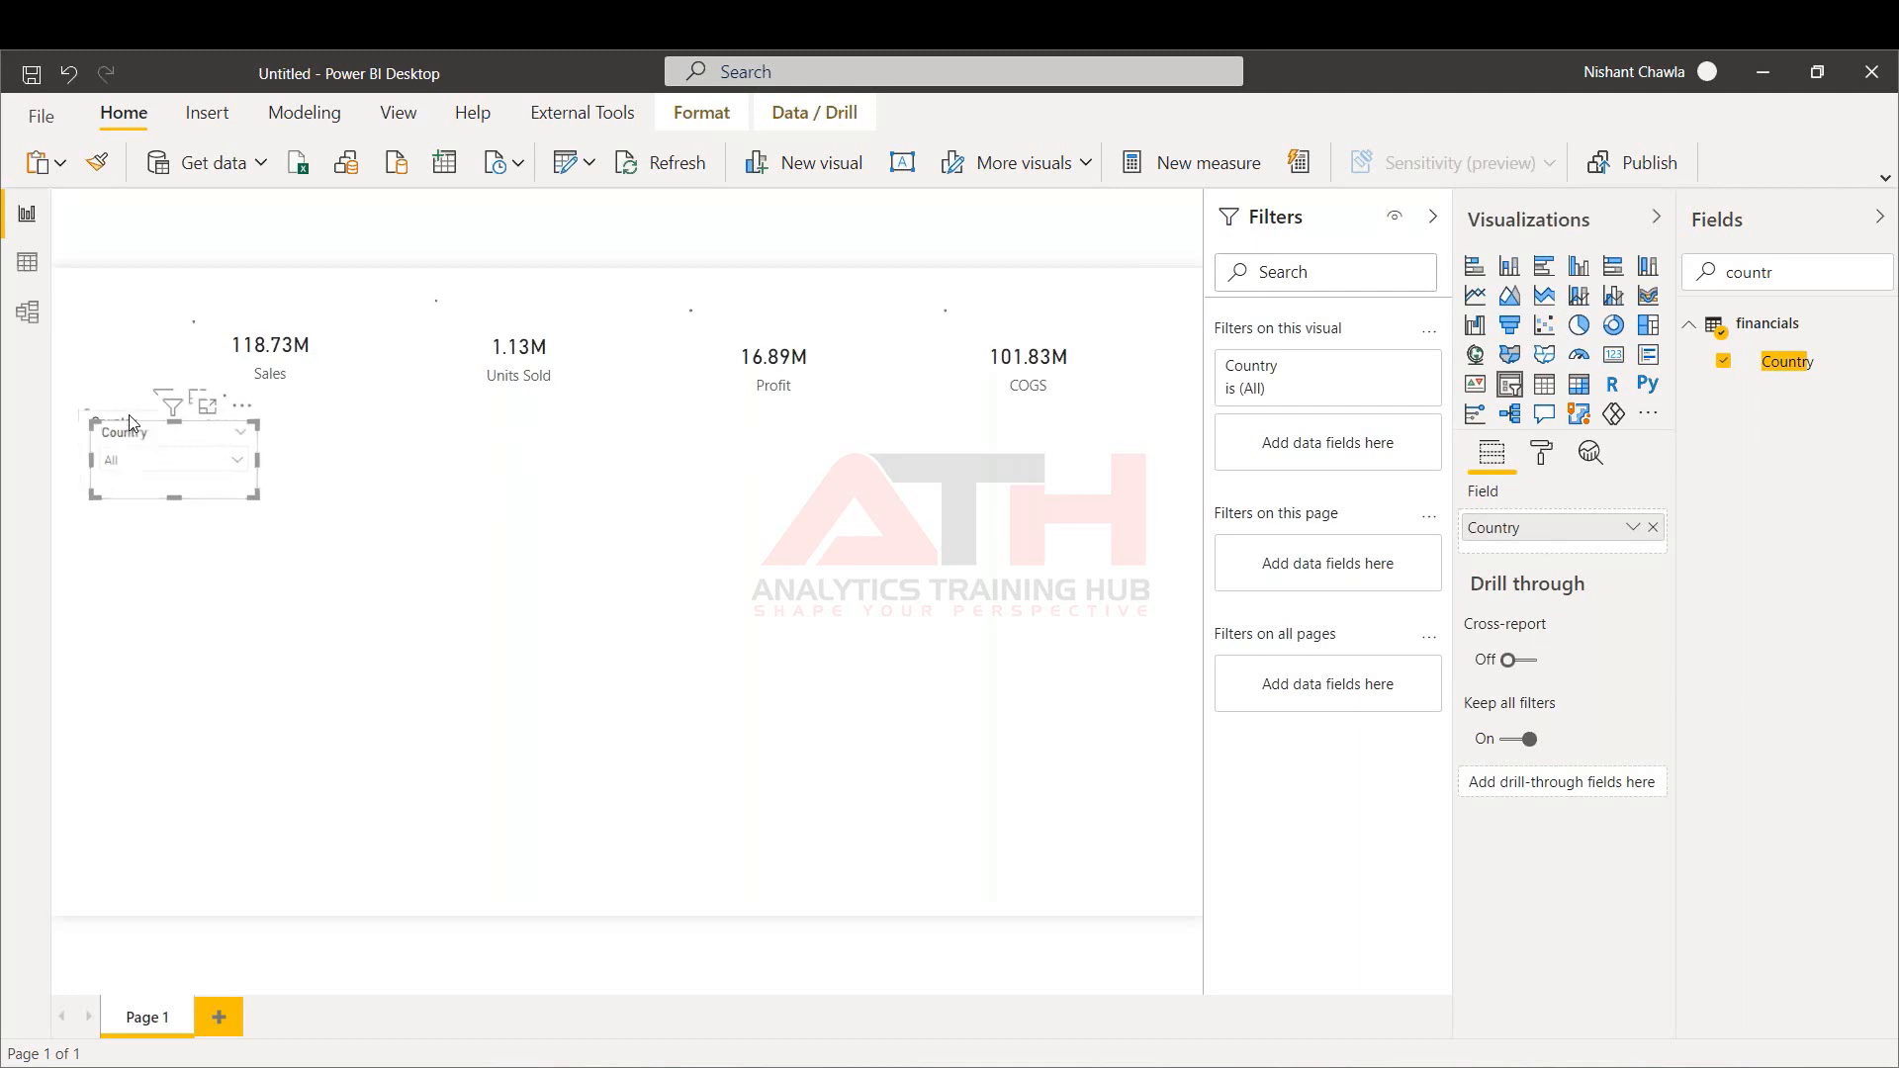
left_click_drag(139, 441, 137, 607)
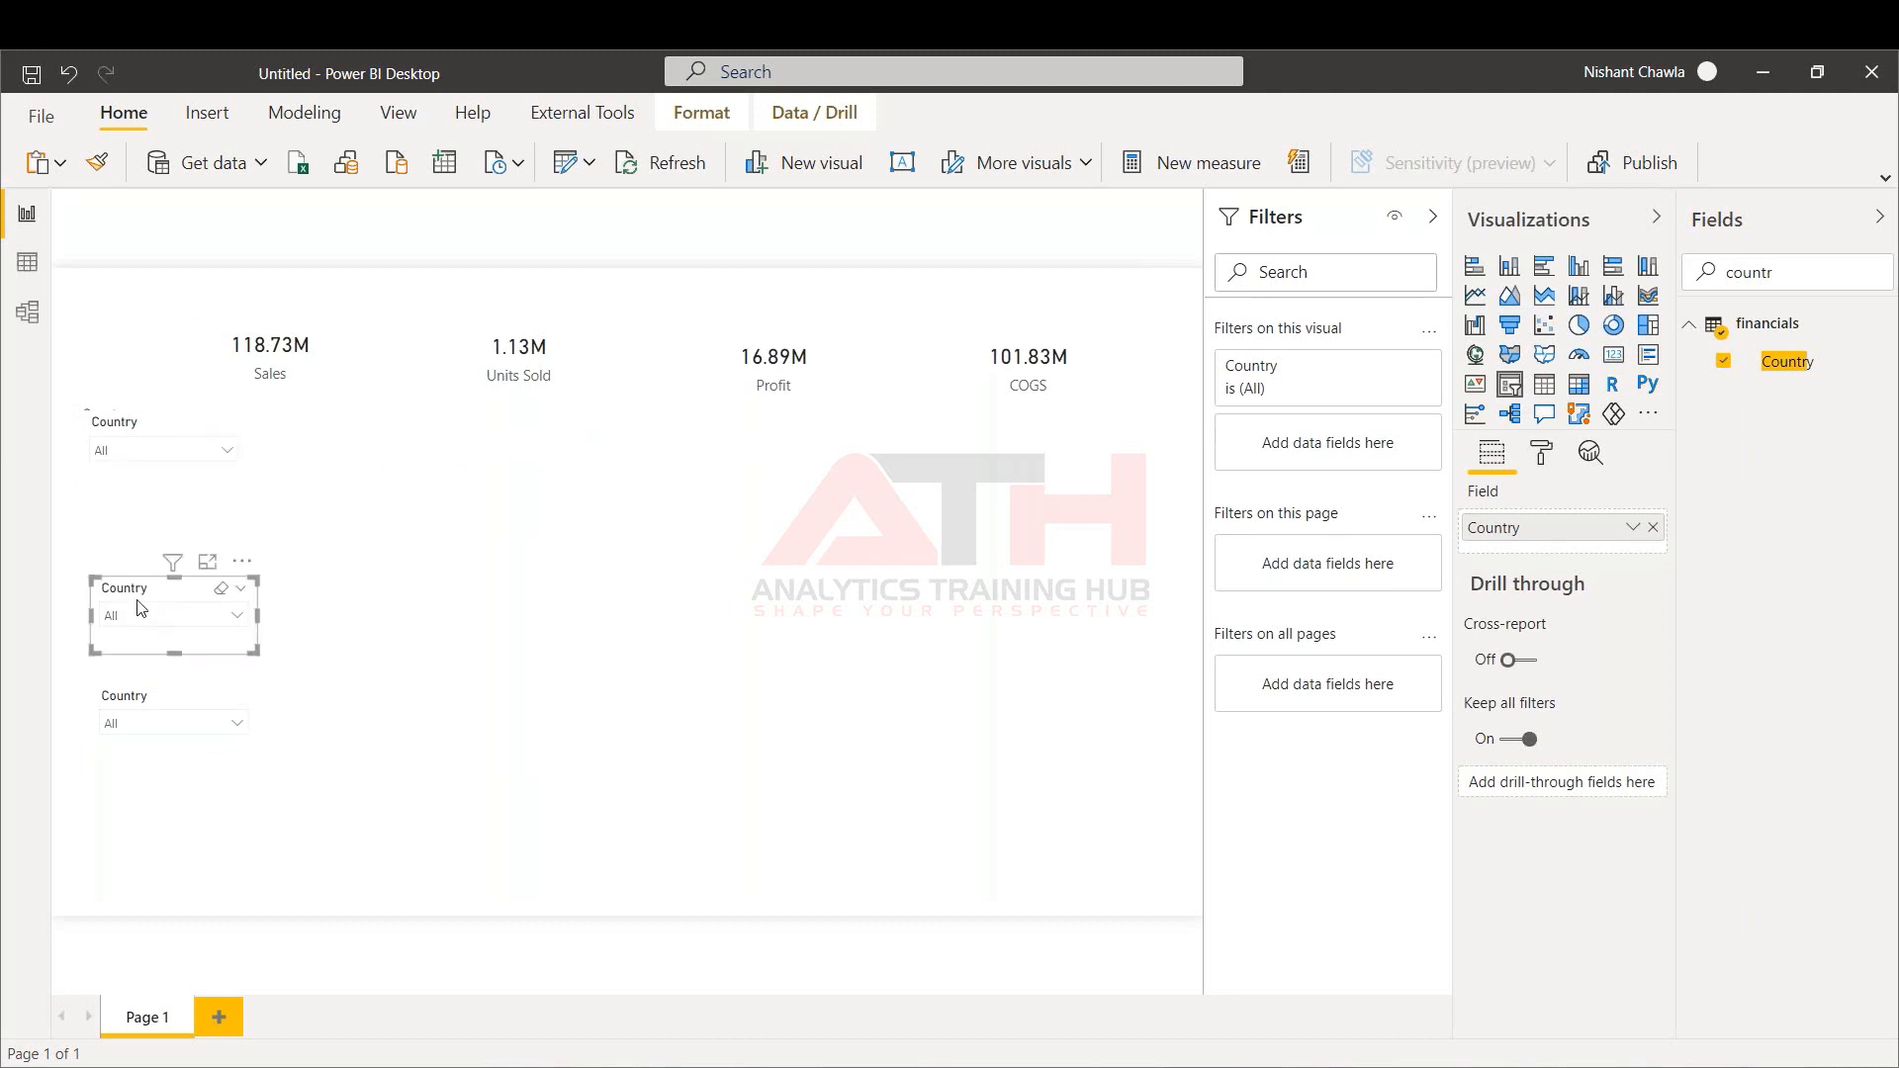
mouse_move(137, 428)
left_mouse_down()
mouse_move(134, 500)
mouse_move(127, 419)
left_mouse_up()
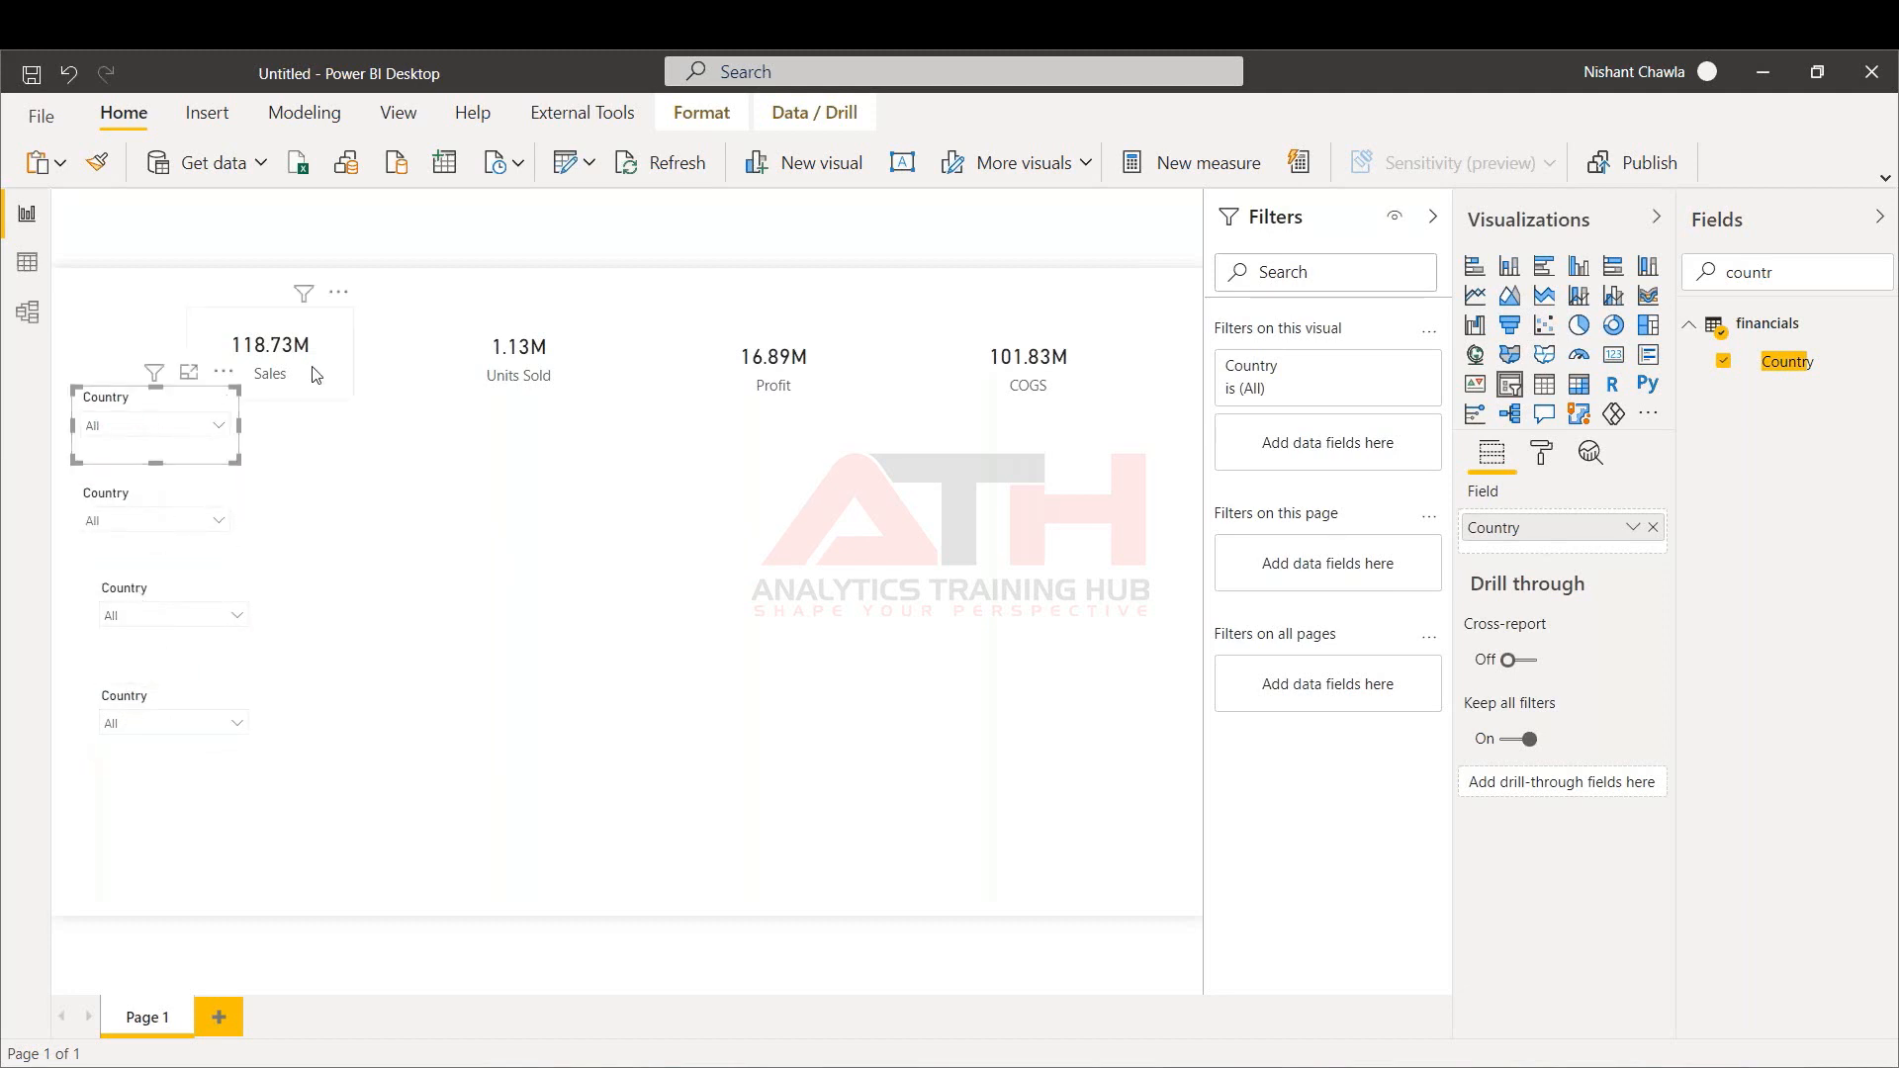
Move the Sales, Units Sold, Profit and COGS cards up into a tighter row, making the cards less tall
left_click_drag(313, 341, 334, 324)
left_click_drag(517, 378, 488, 361)
left_click_drag(761, 386, 708, 386)
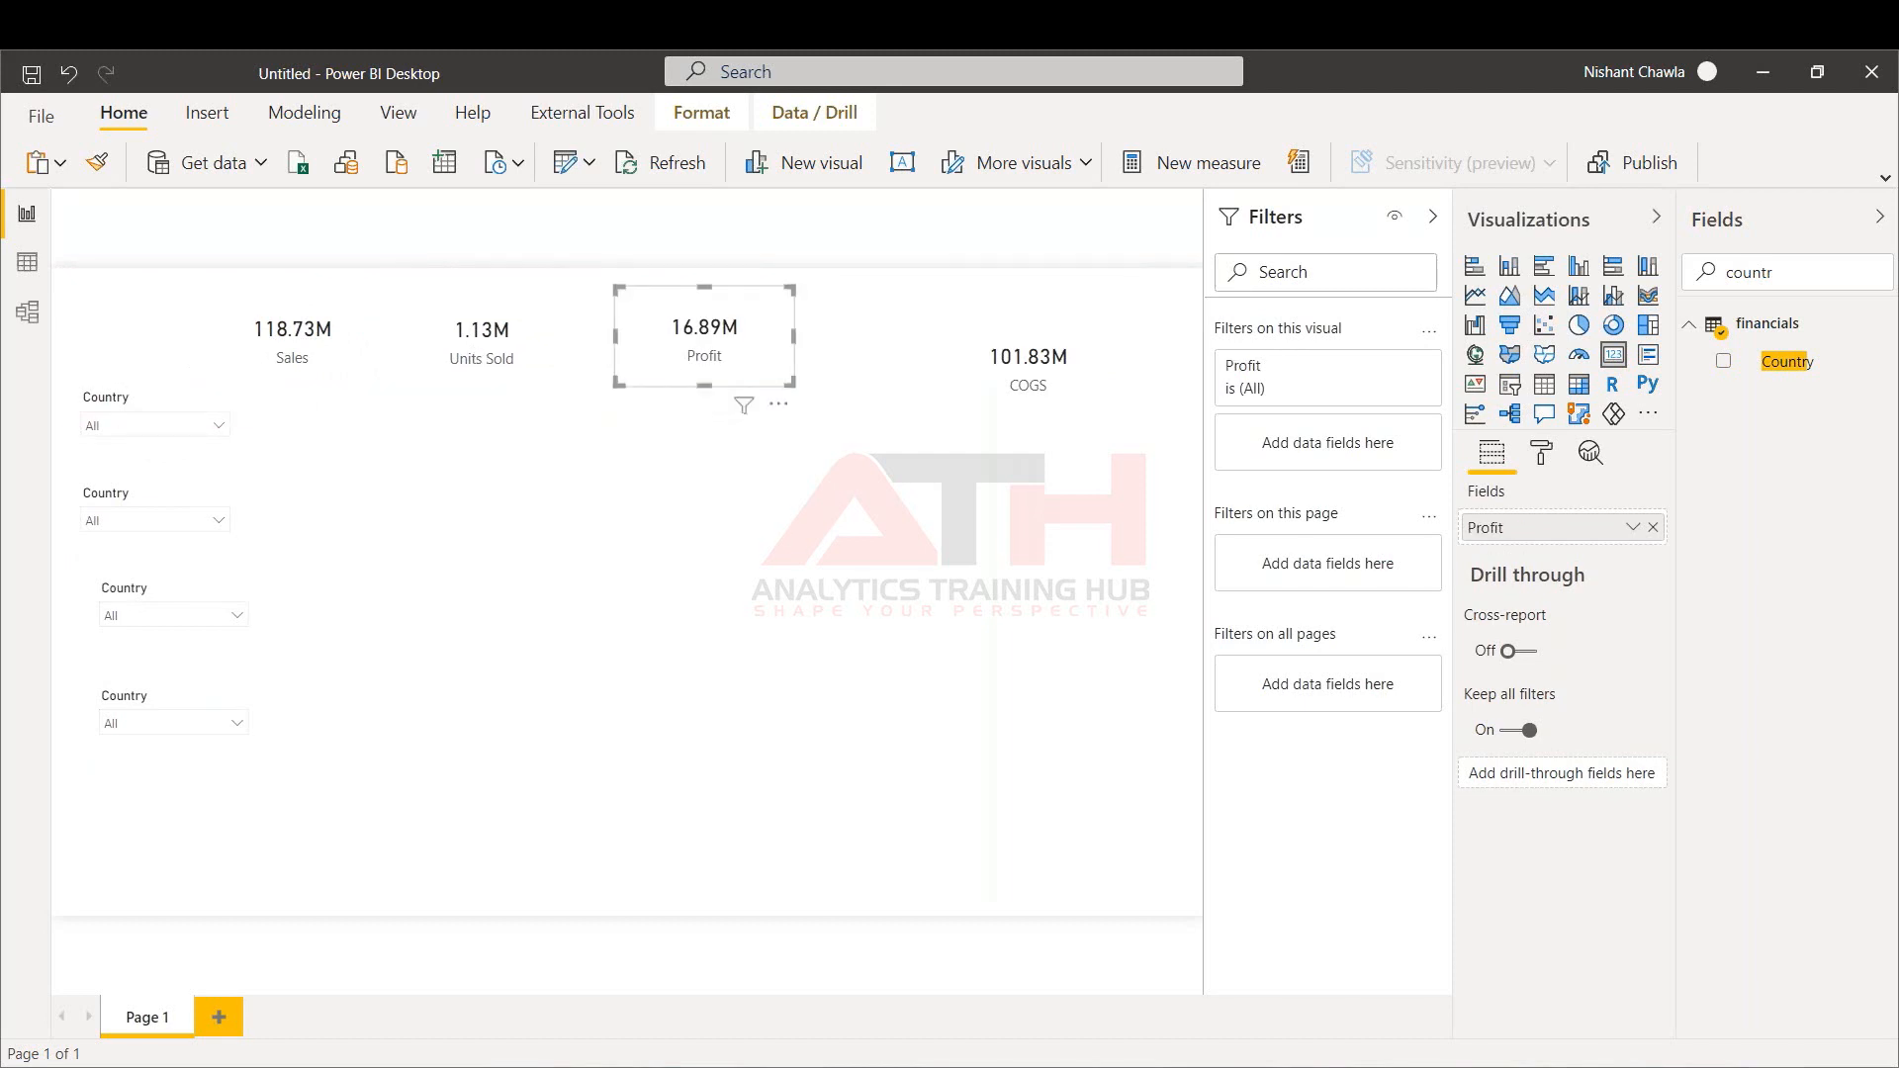
left_click_drag(1066, 403, 965, 391)
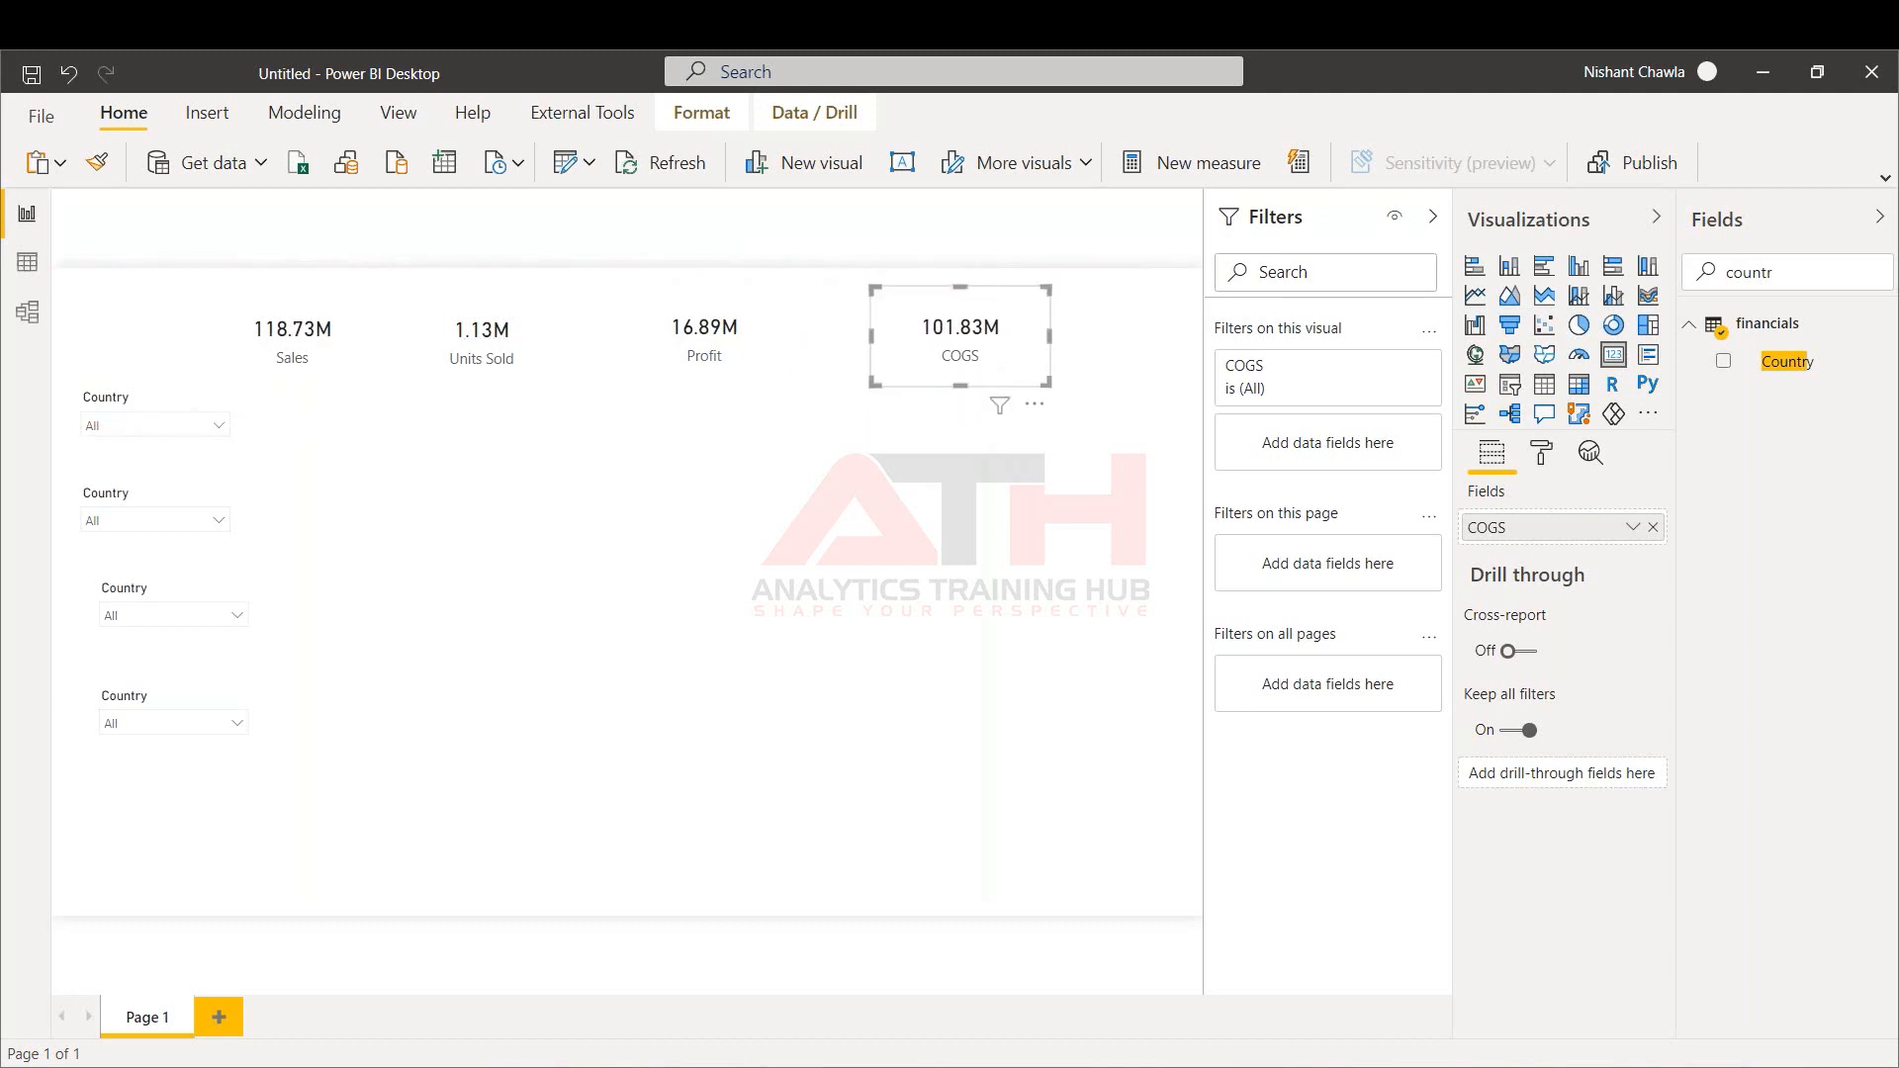
Replace the Country field with Segment in the second slicer of the column
left_click(112, 500)
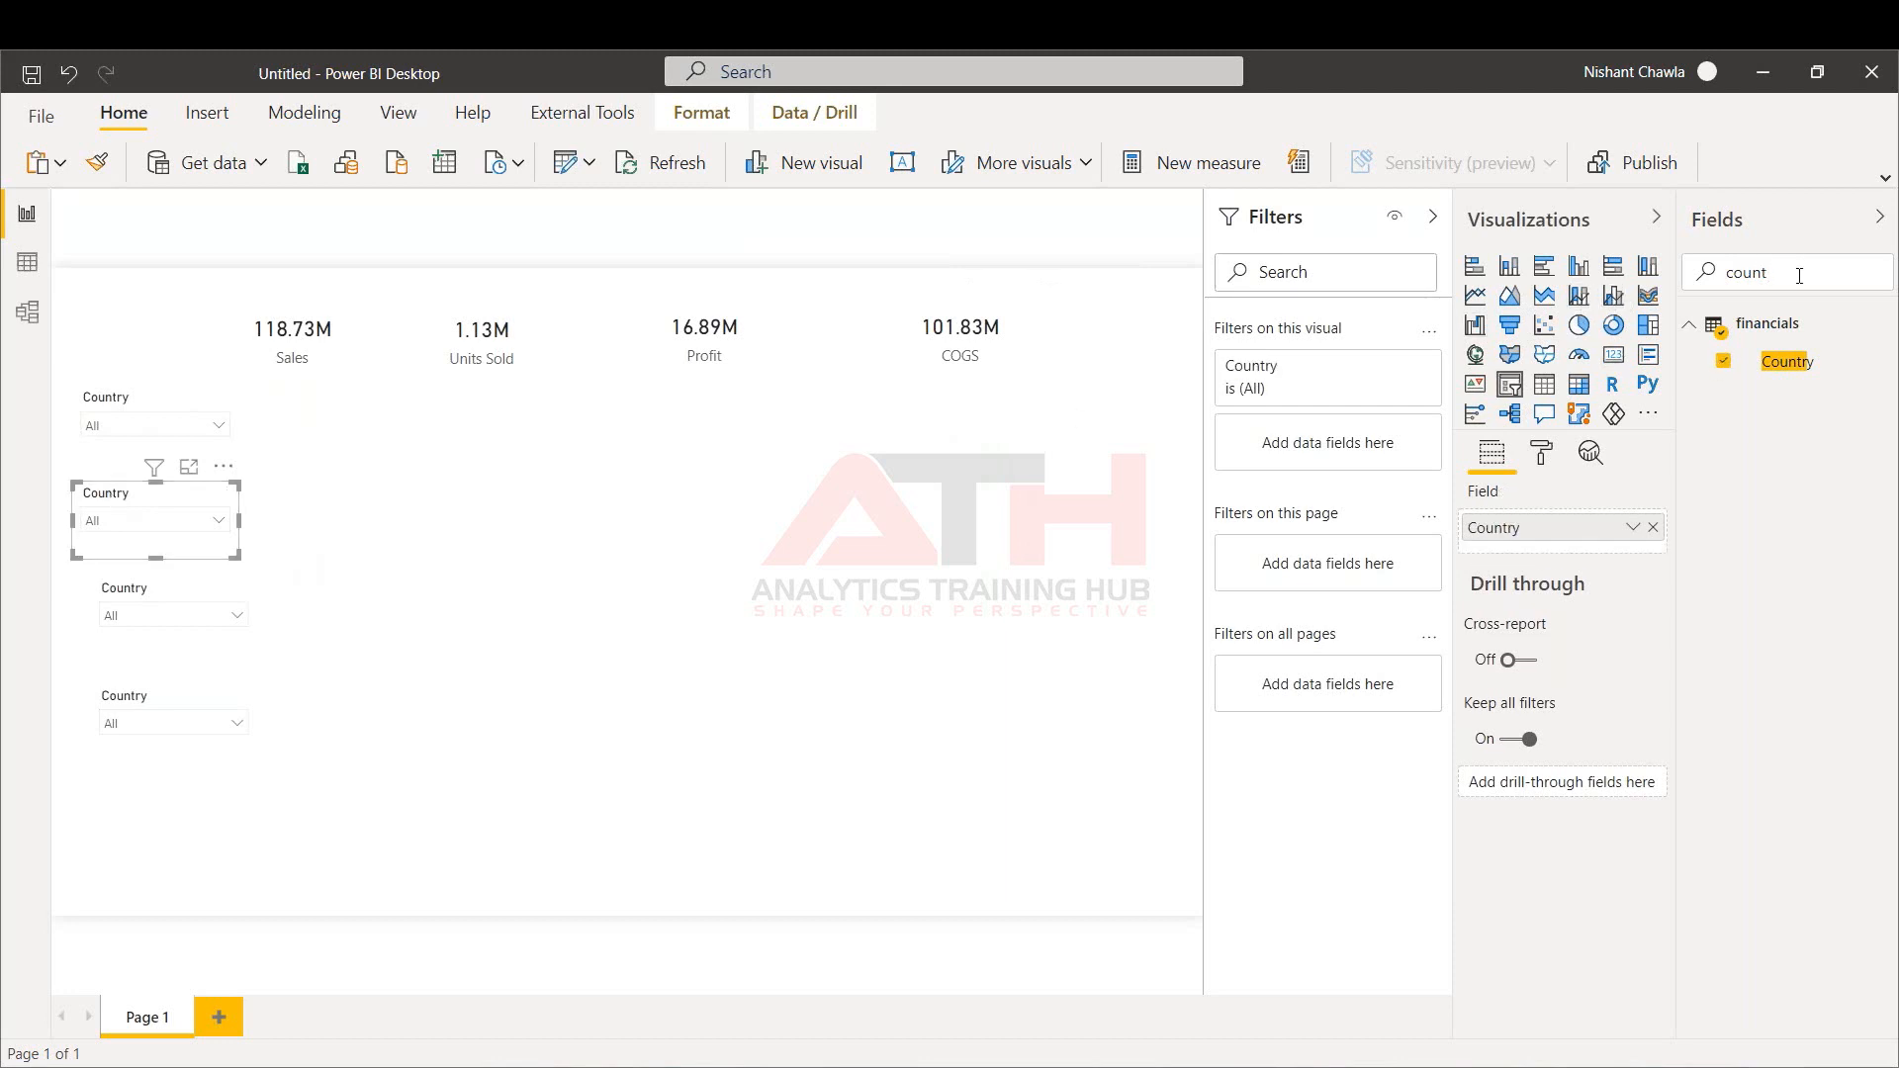
key("BackSpace")
key("BackSpace")
key("BackSpace")
key("BackSpace")
key("BackSpace")
type("seg")
left_click(1653, 529)
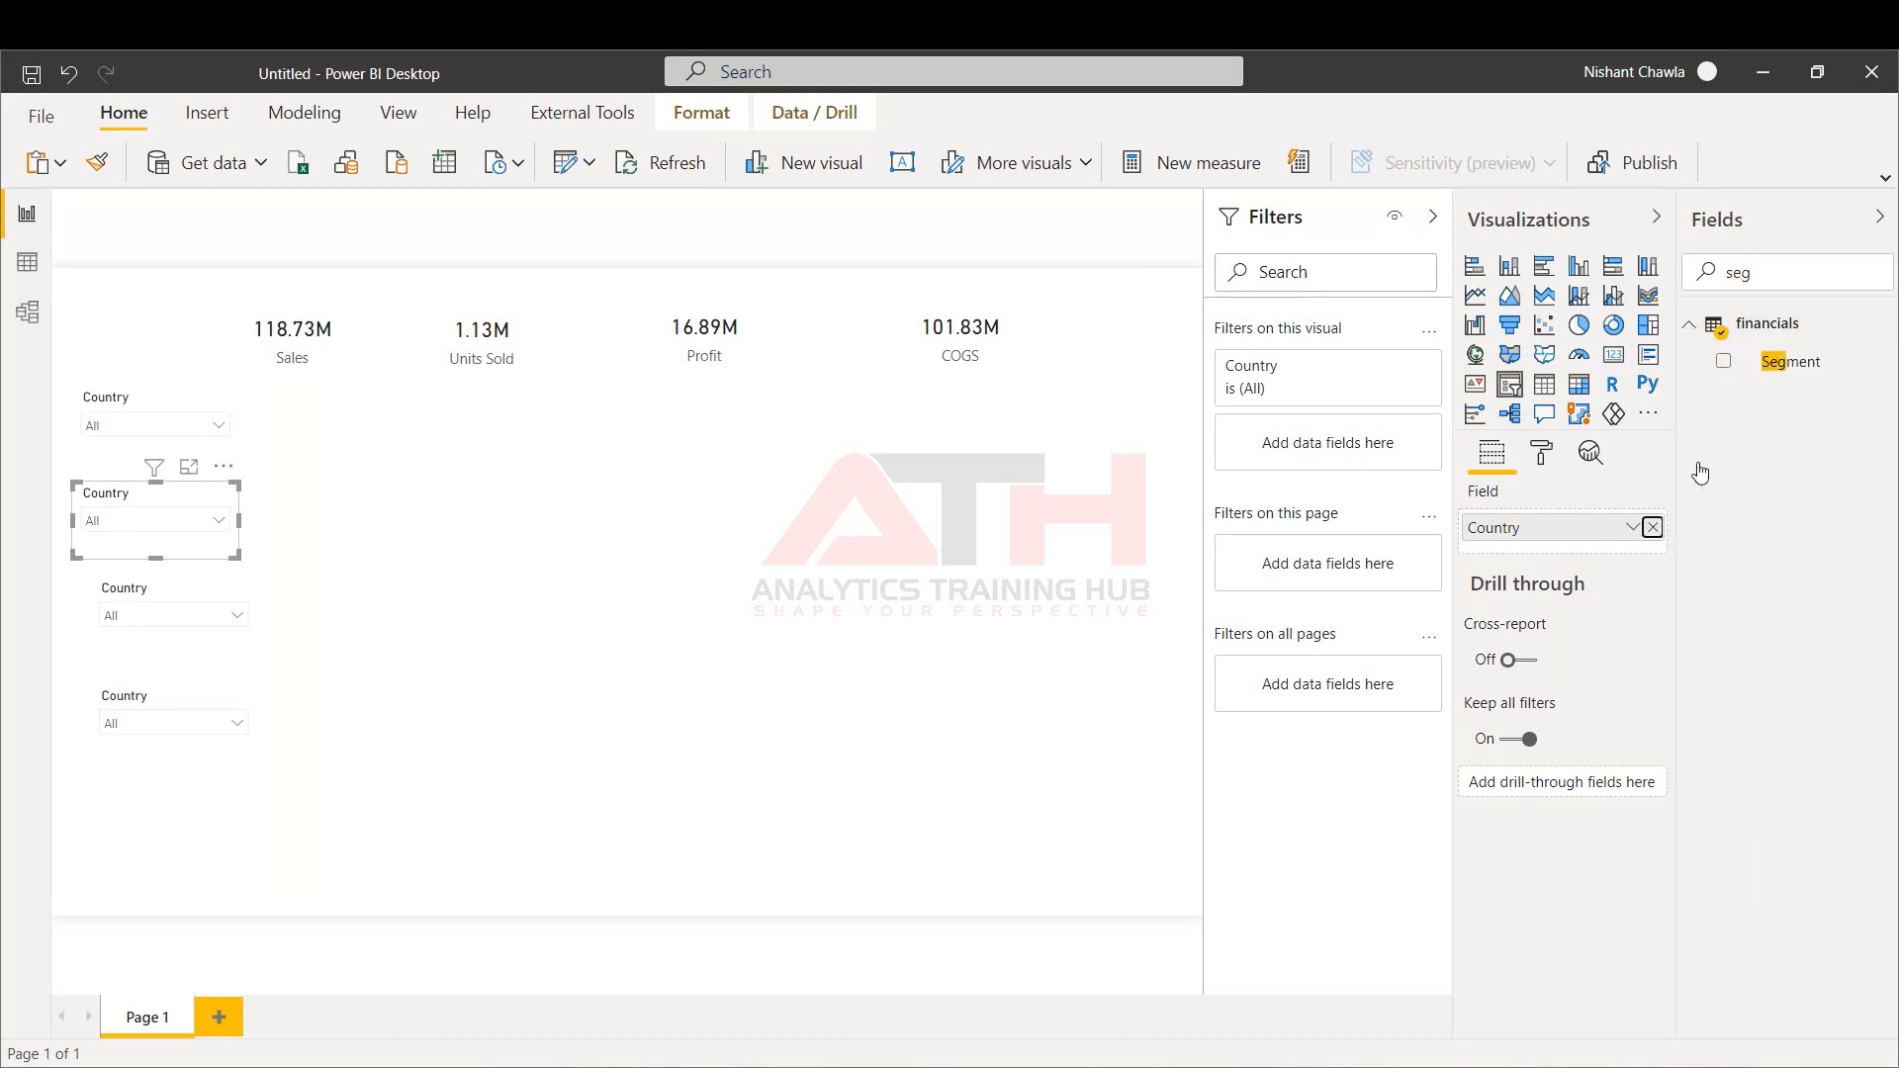
left_click(1723, 365)
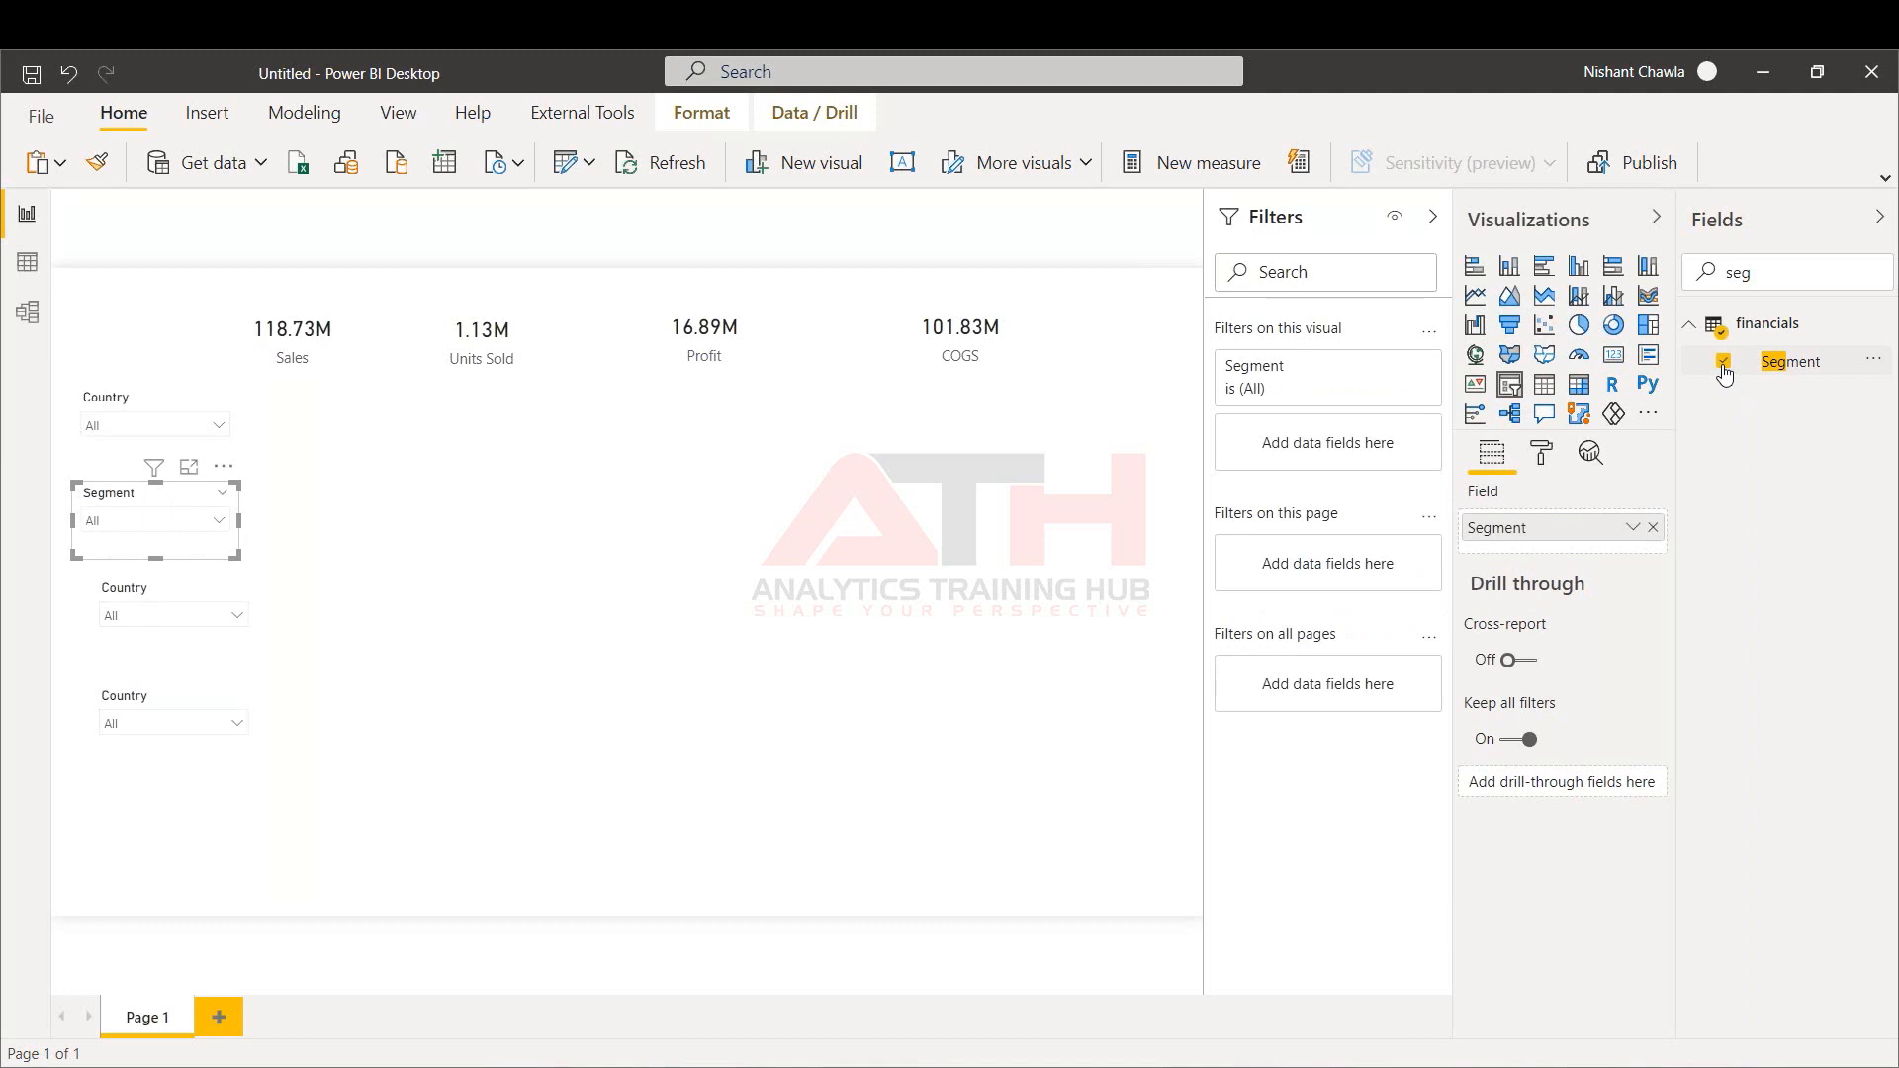
Check the columns of the financials table for a field suitable for the third slicer
left_click(178, 601)
left_click(1769, 282)
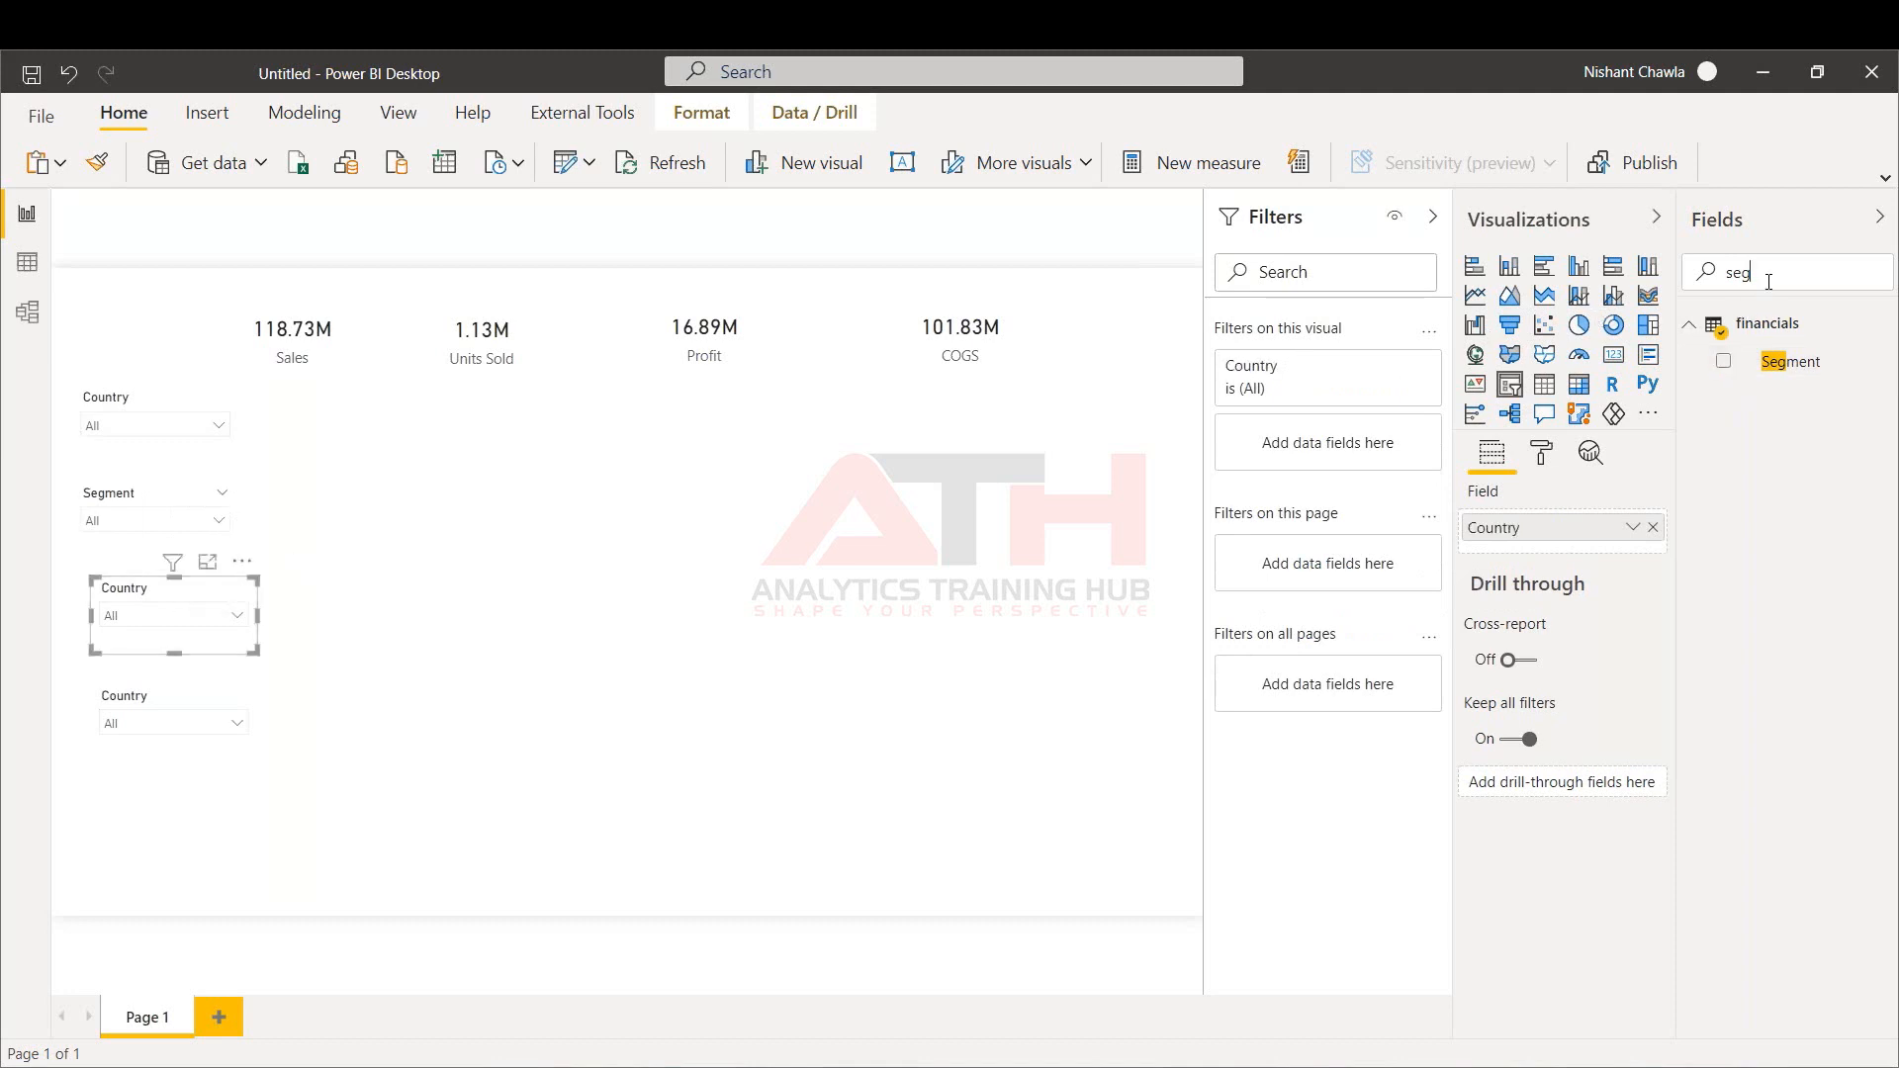
left_click(28, 263)
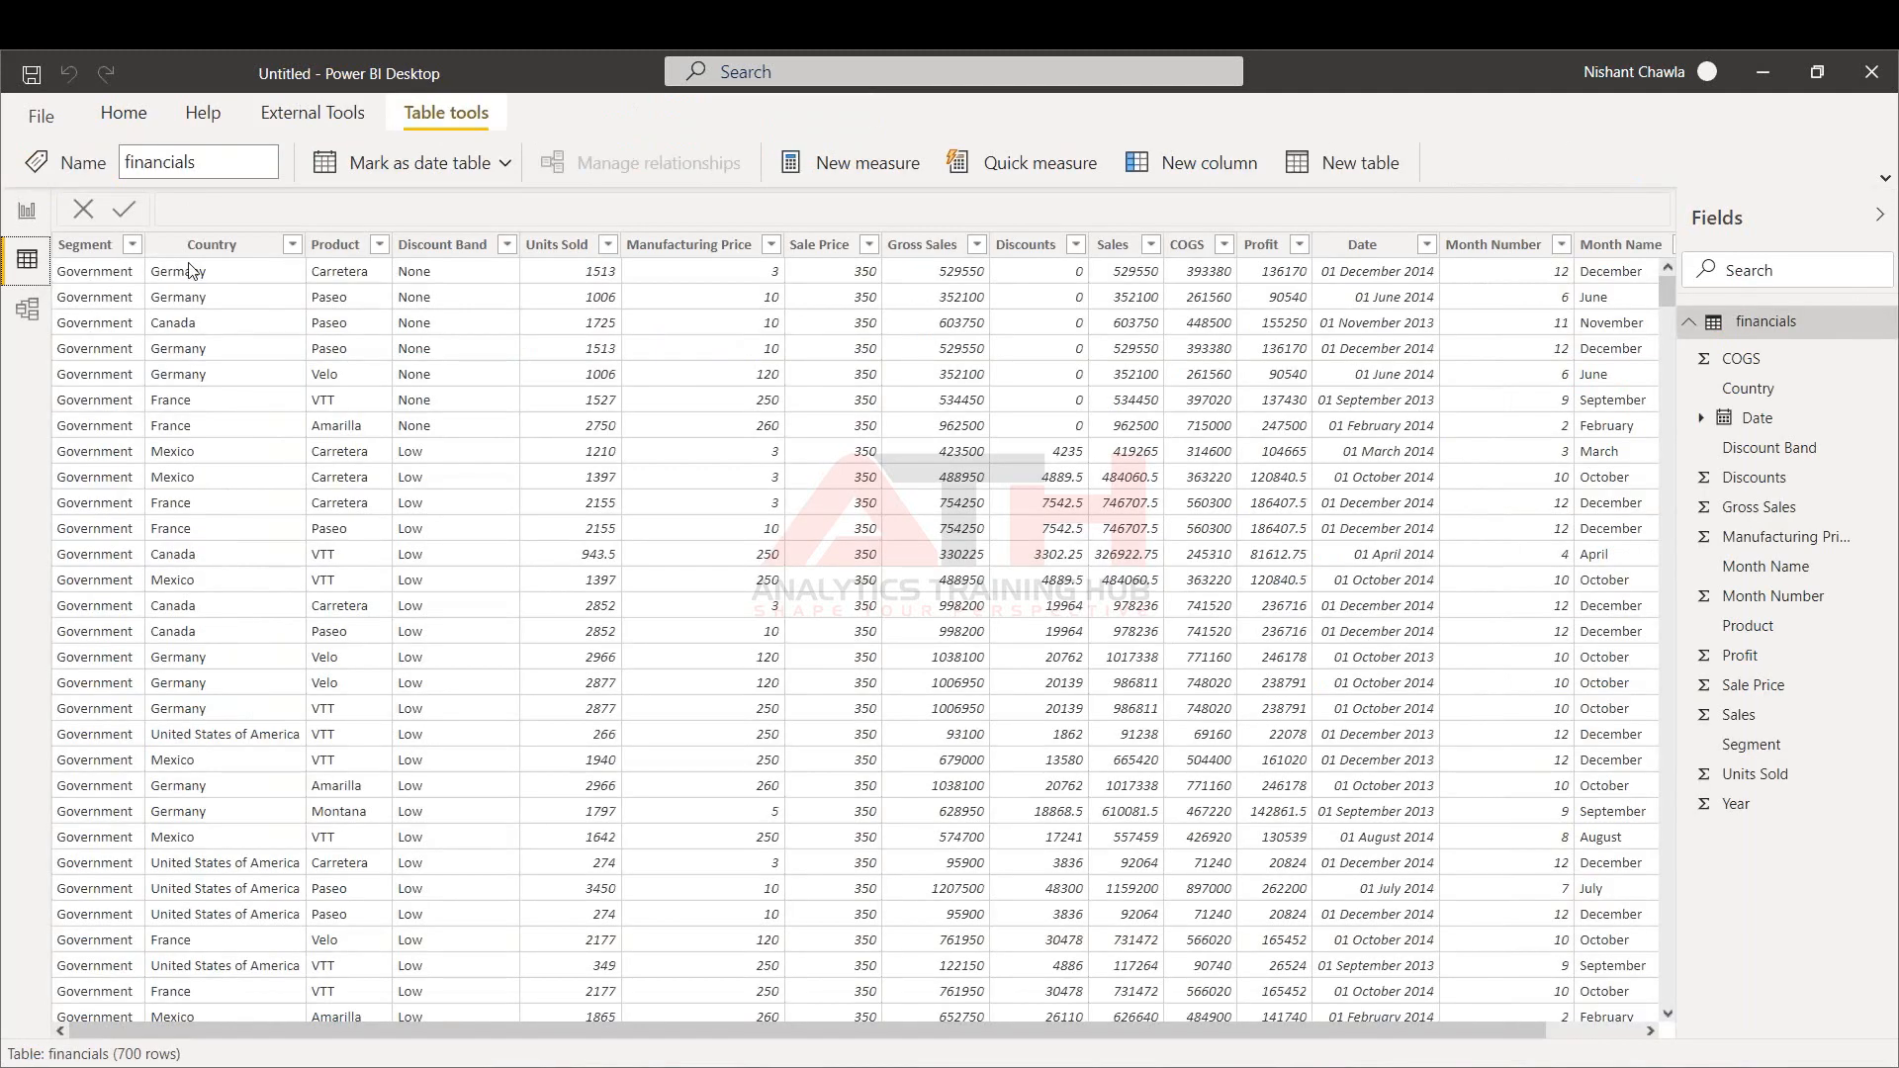
left_click(26, 212)
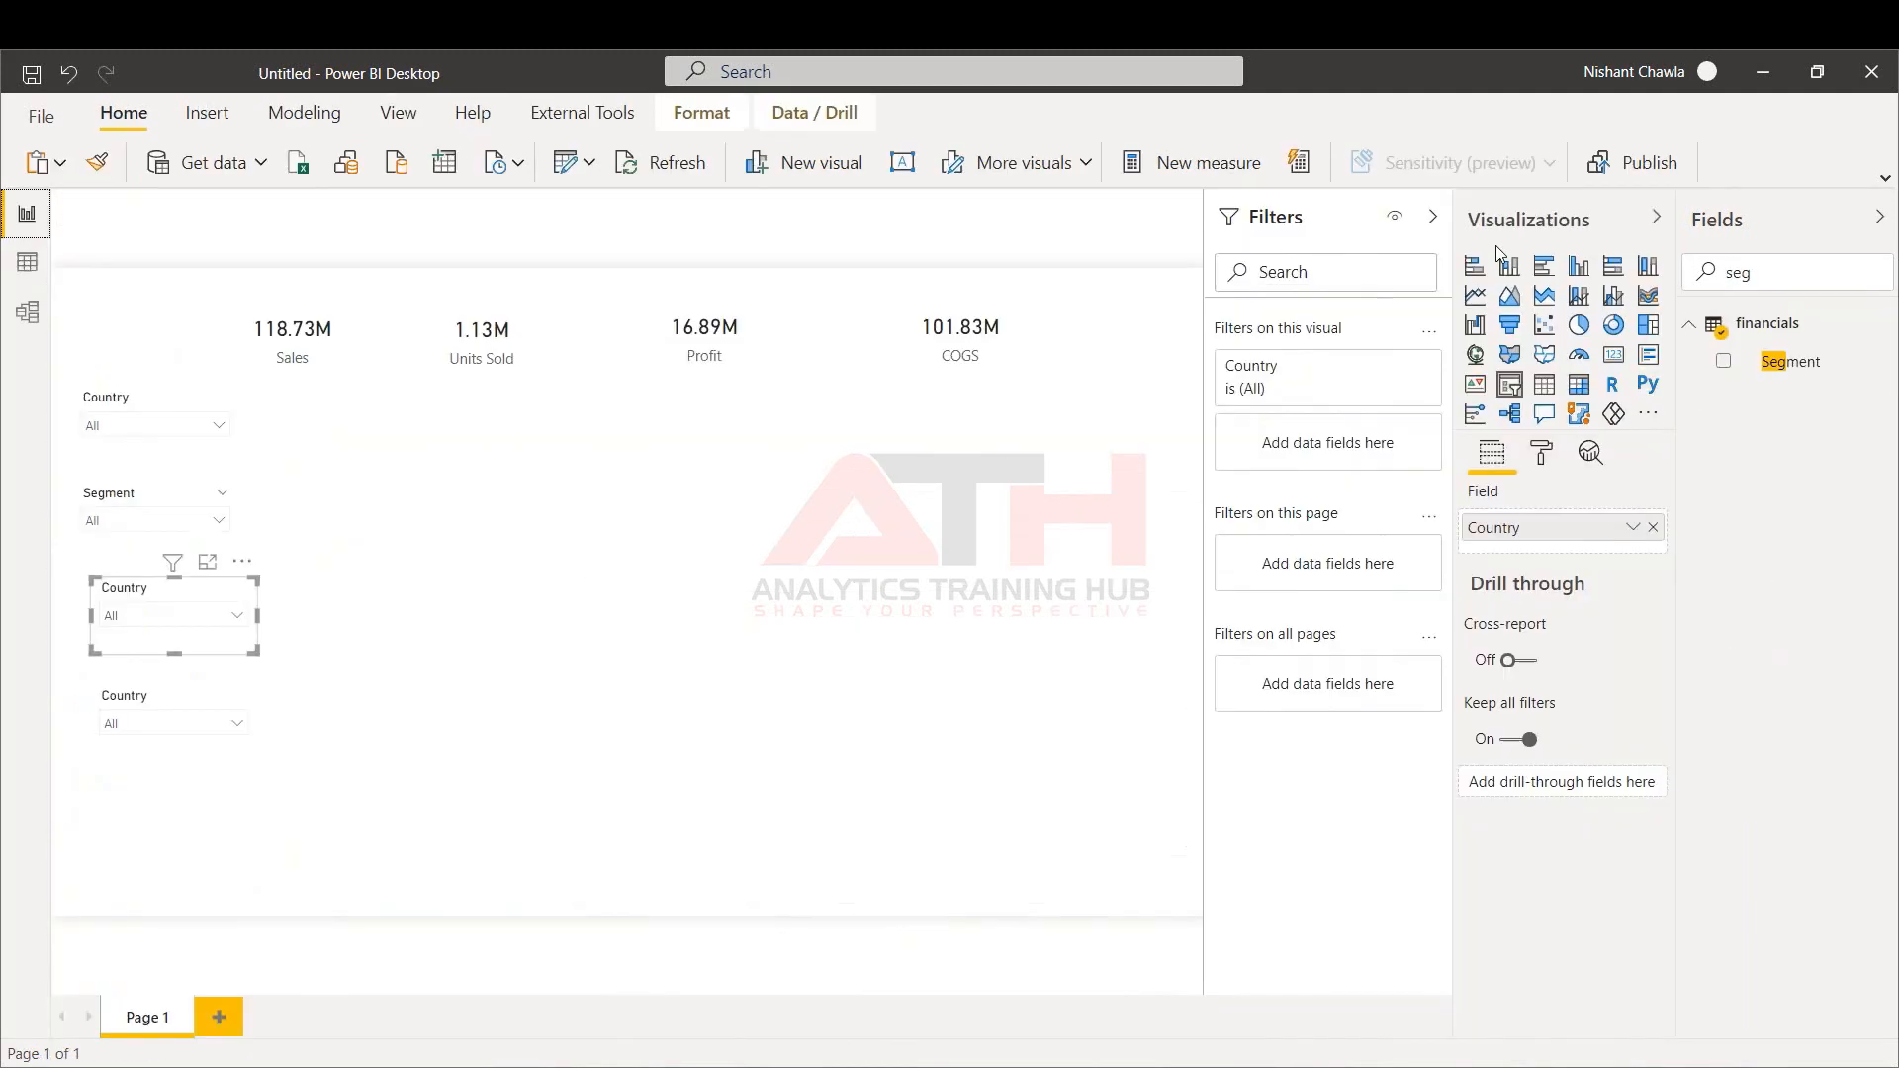
left_click(1813, 275)
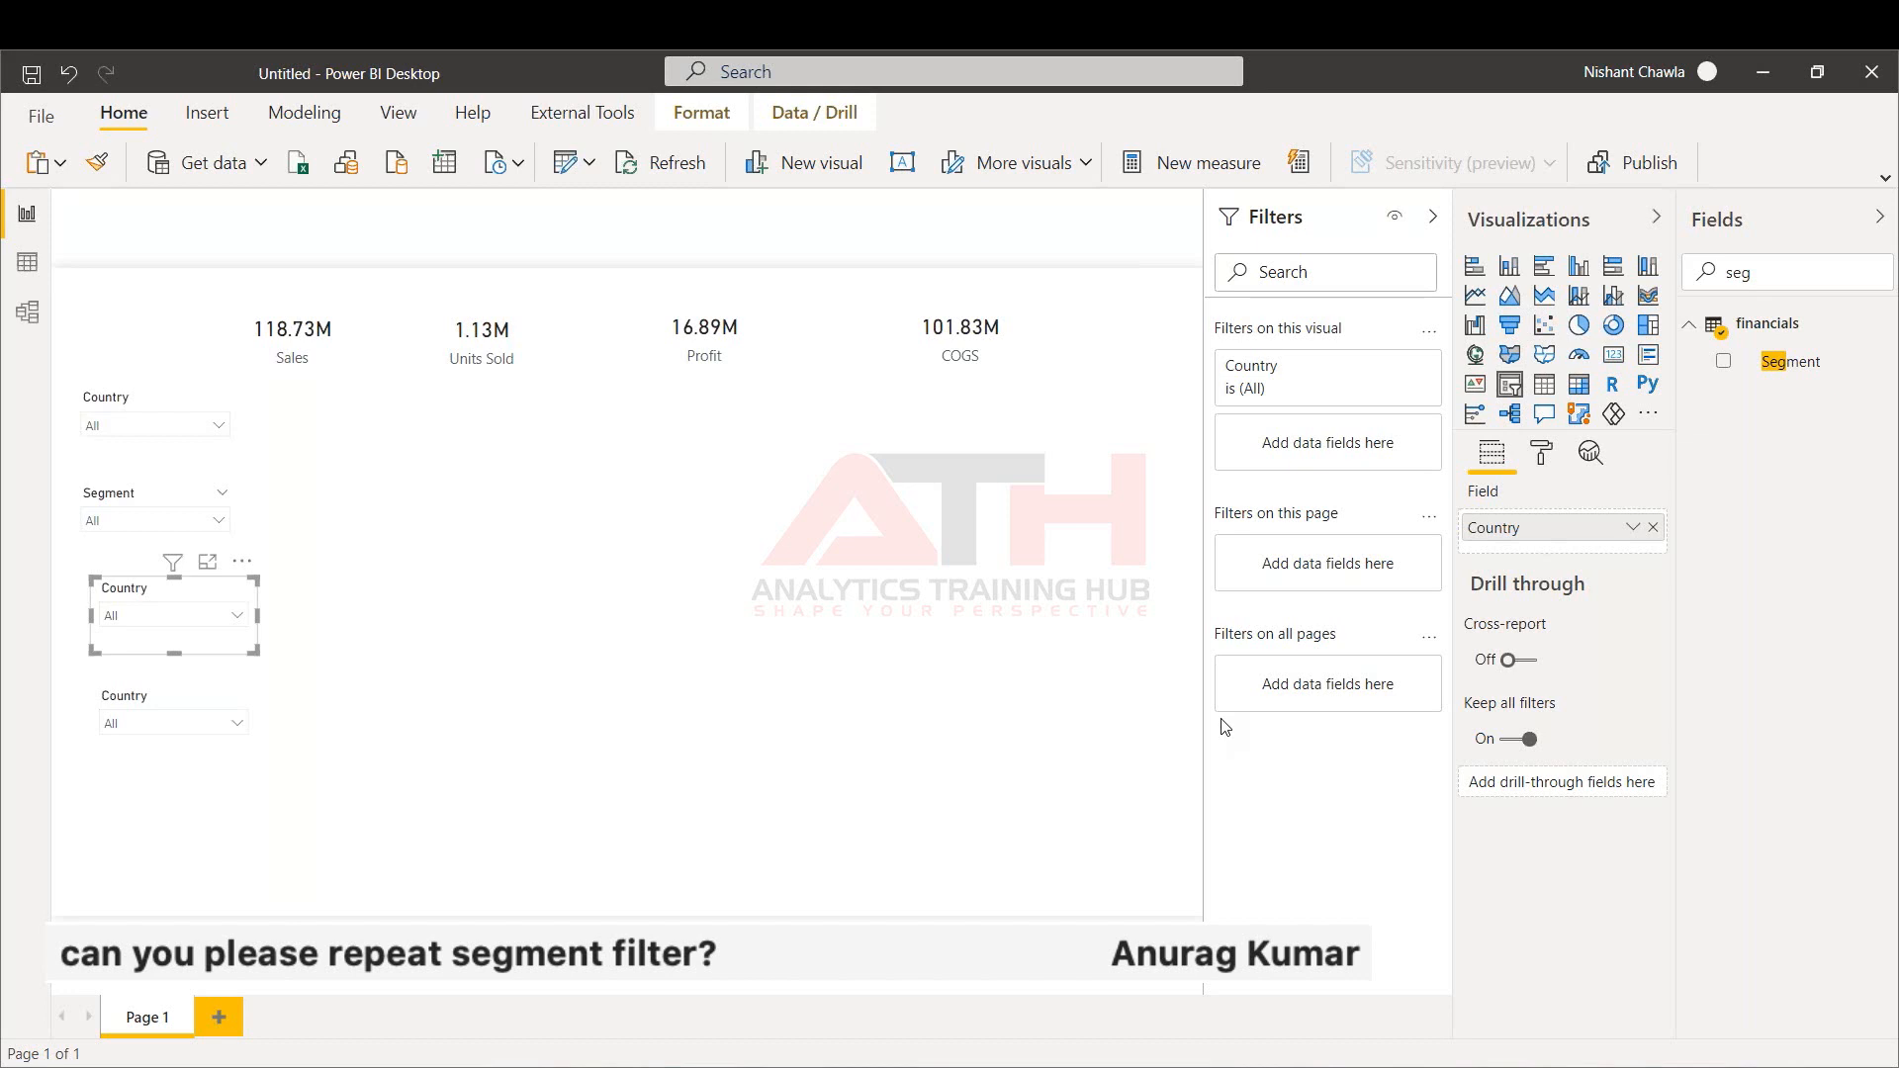
Remove the Segment field from the second slicer, add it back and check the slicer's dropdown options
left_click(146, 500)
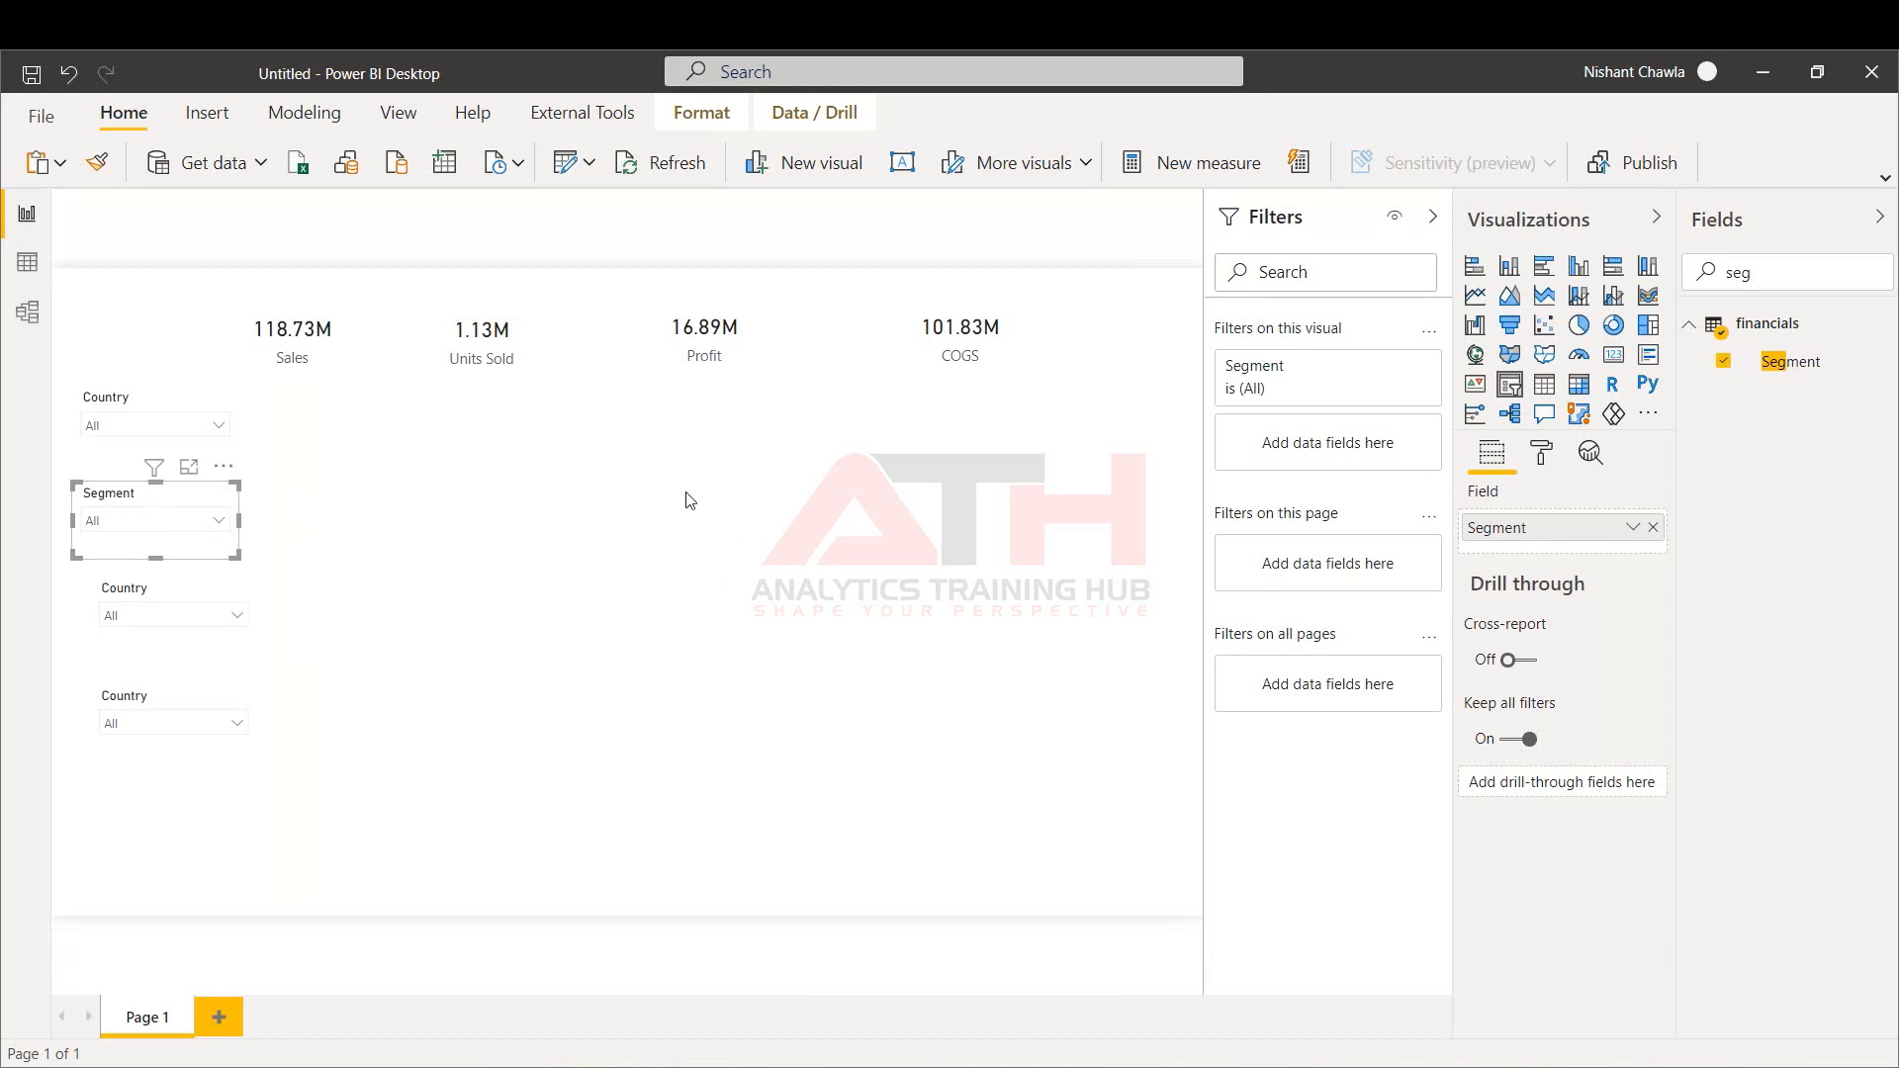
left_click(1652, 529)
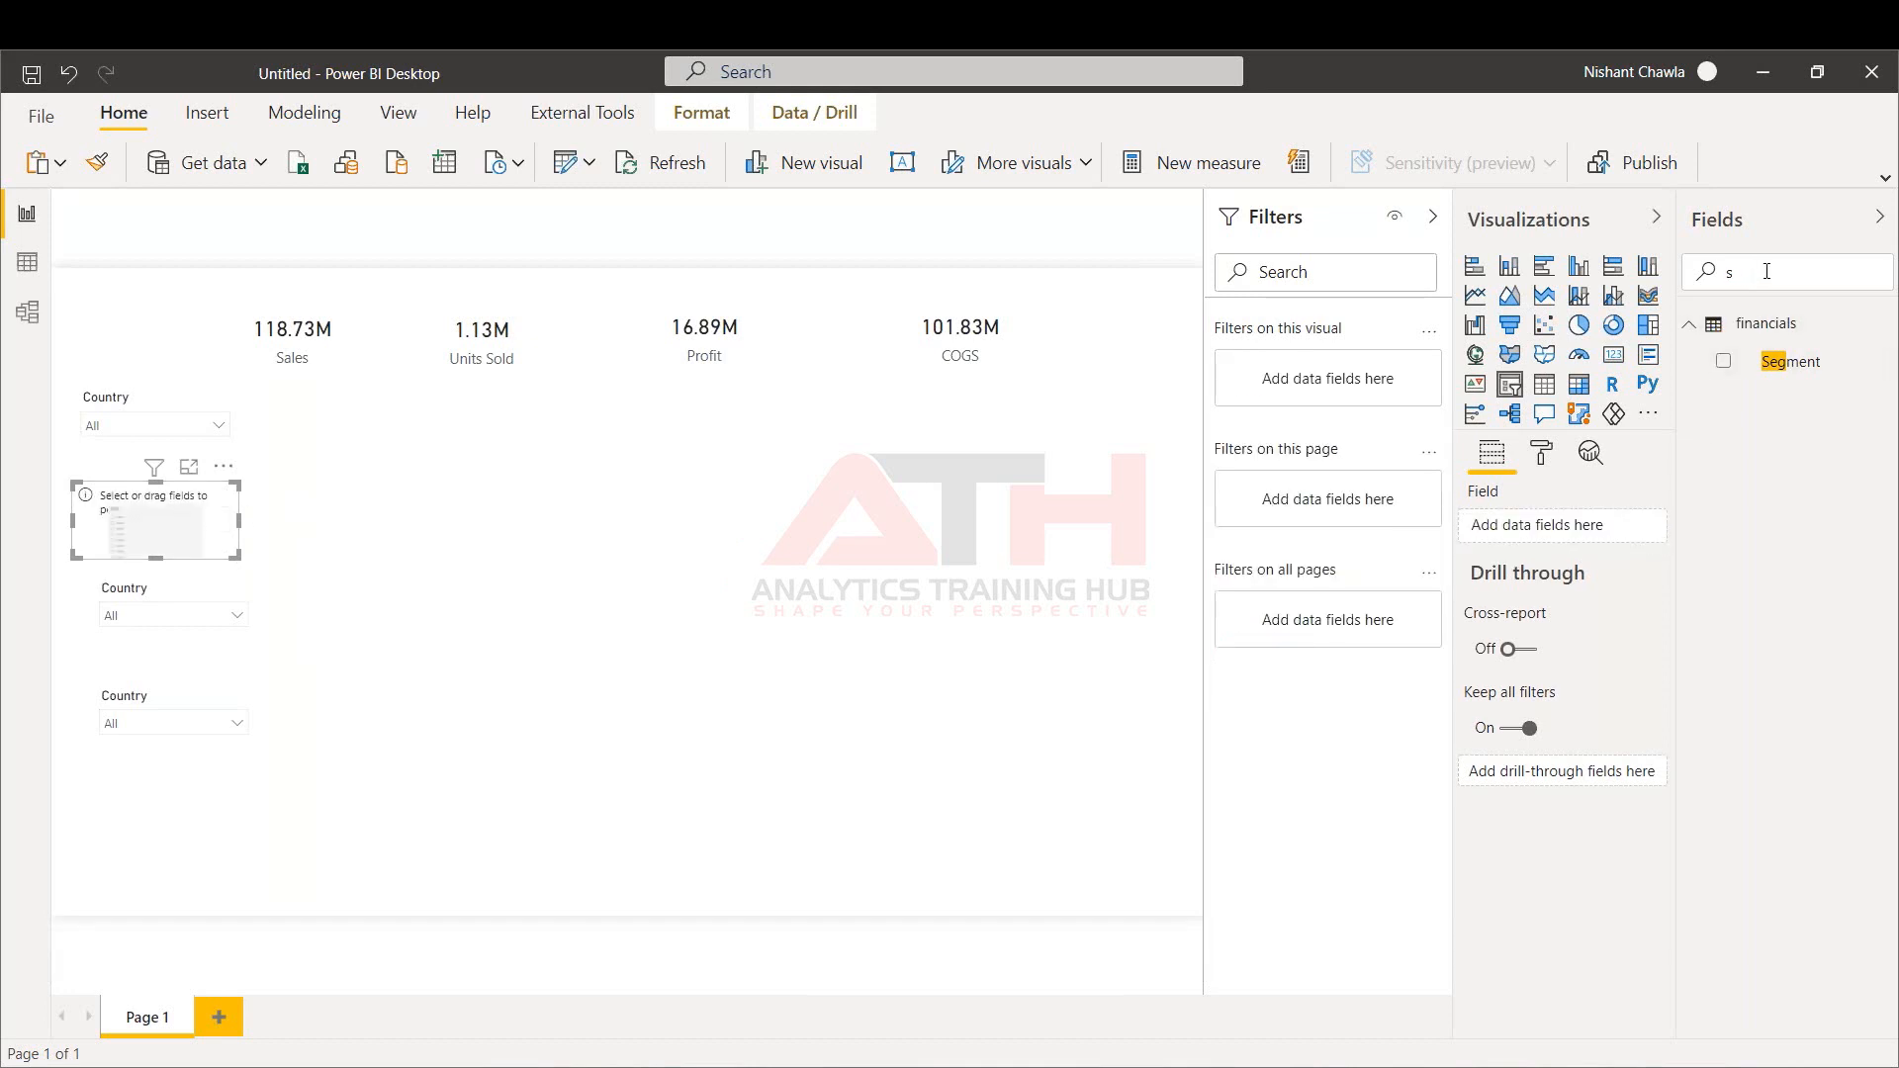
key("BackSpace")
type("segm")
left_click(1723, 366)
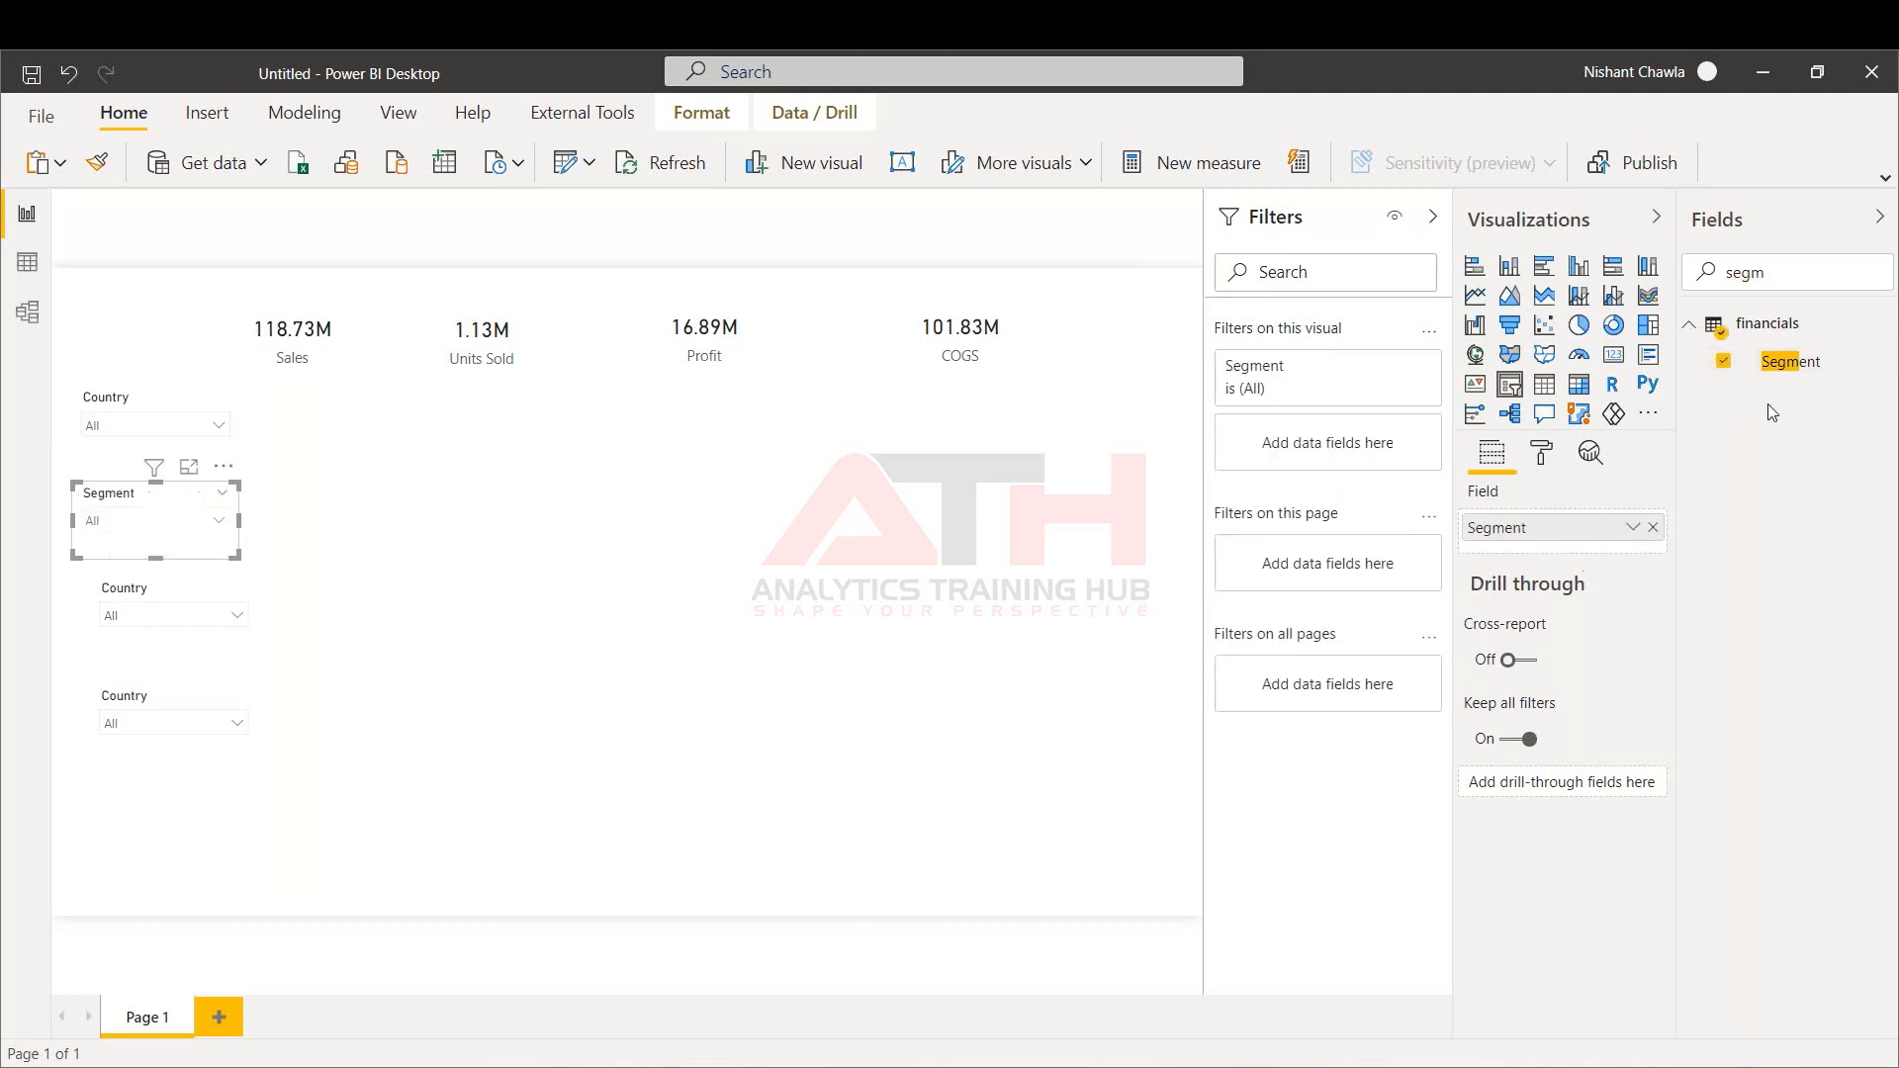
left_click(181, 524)
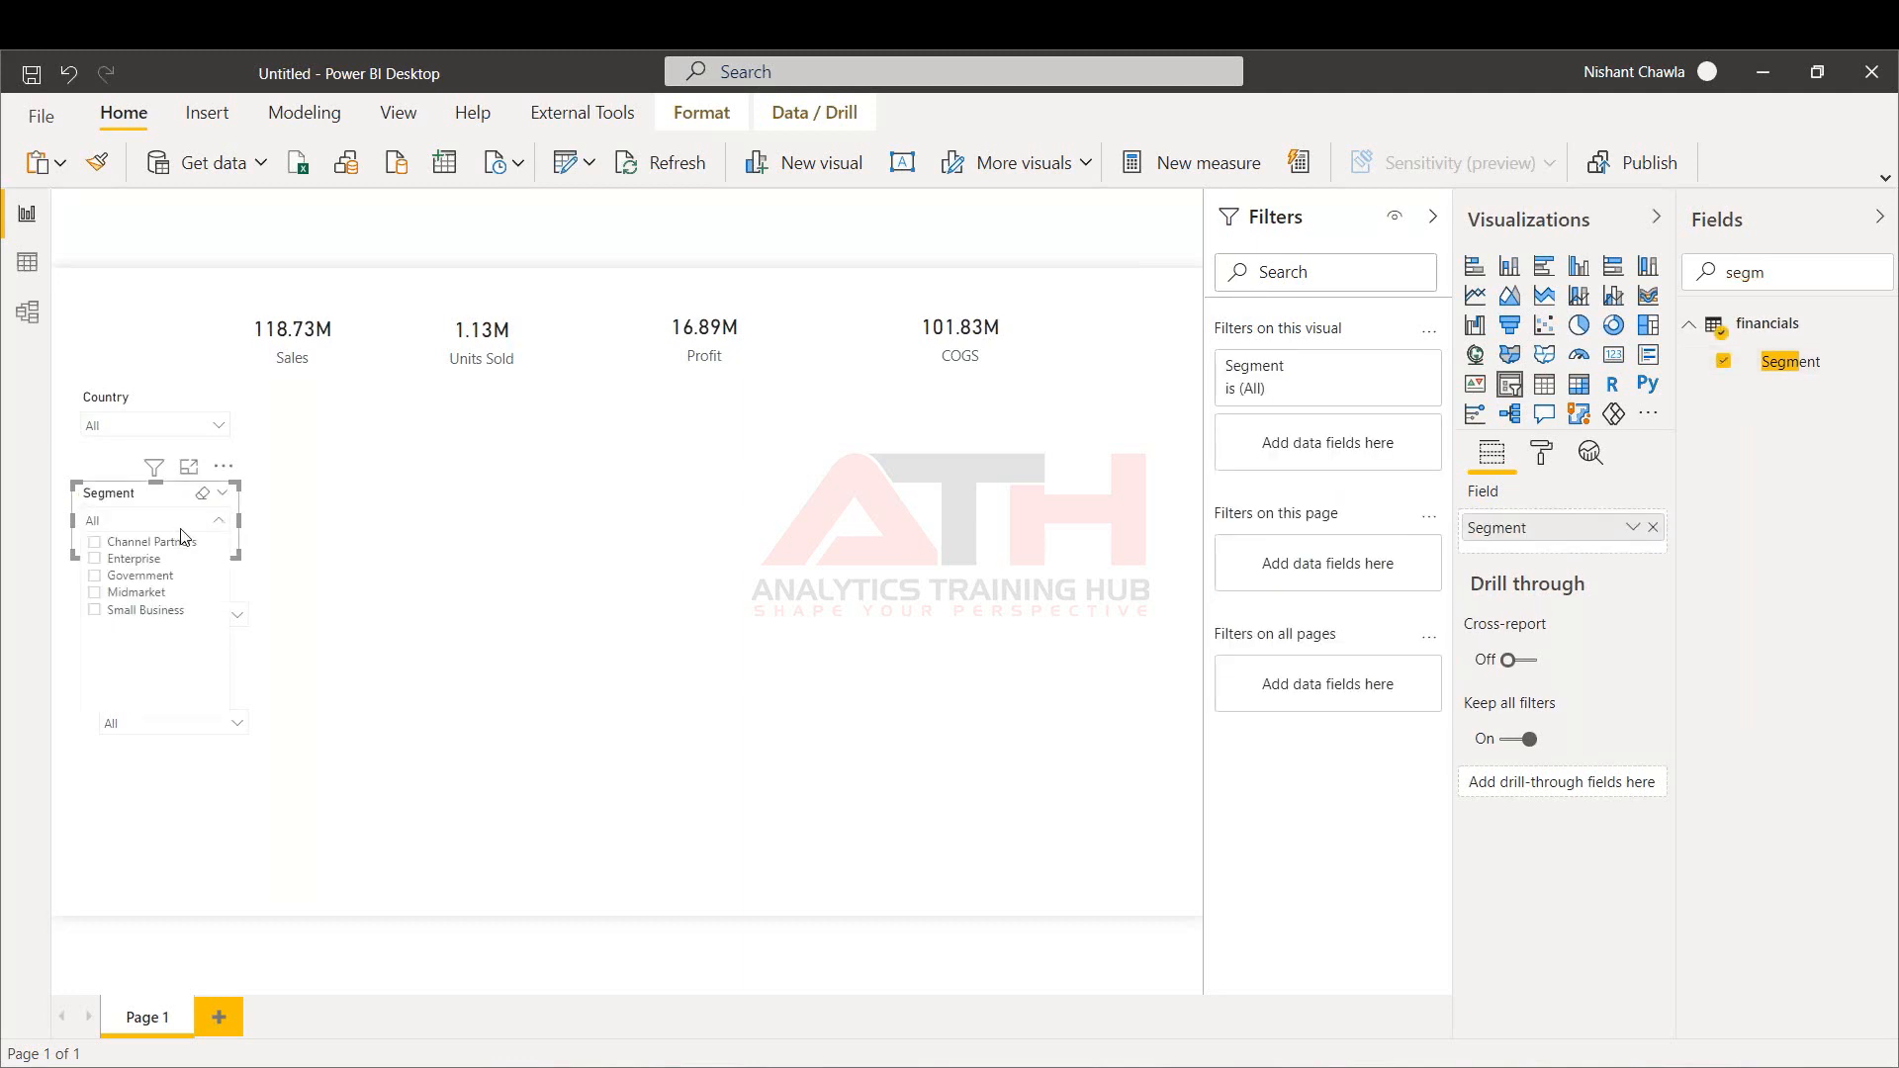
left_click(150, 484)
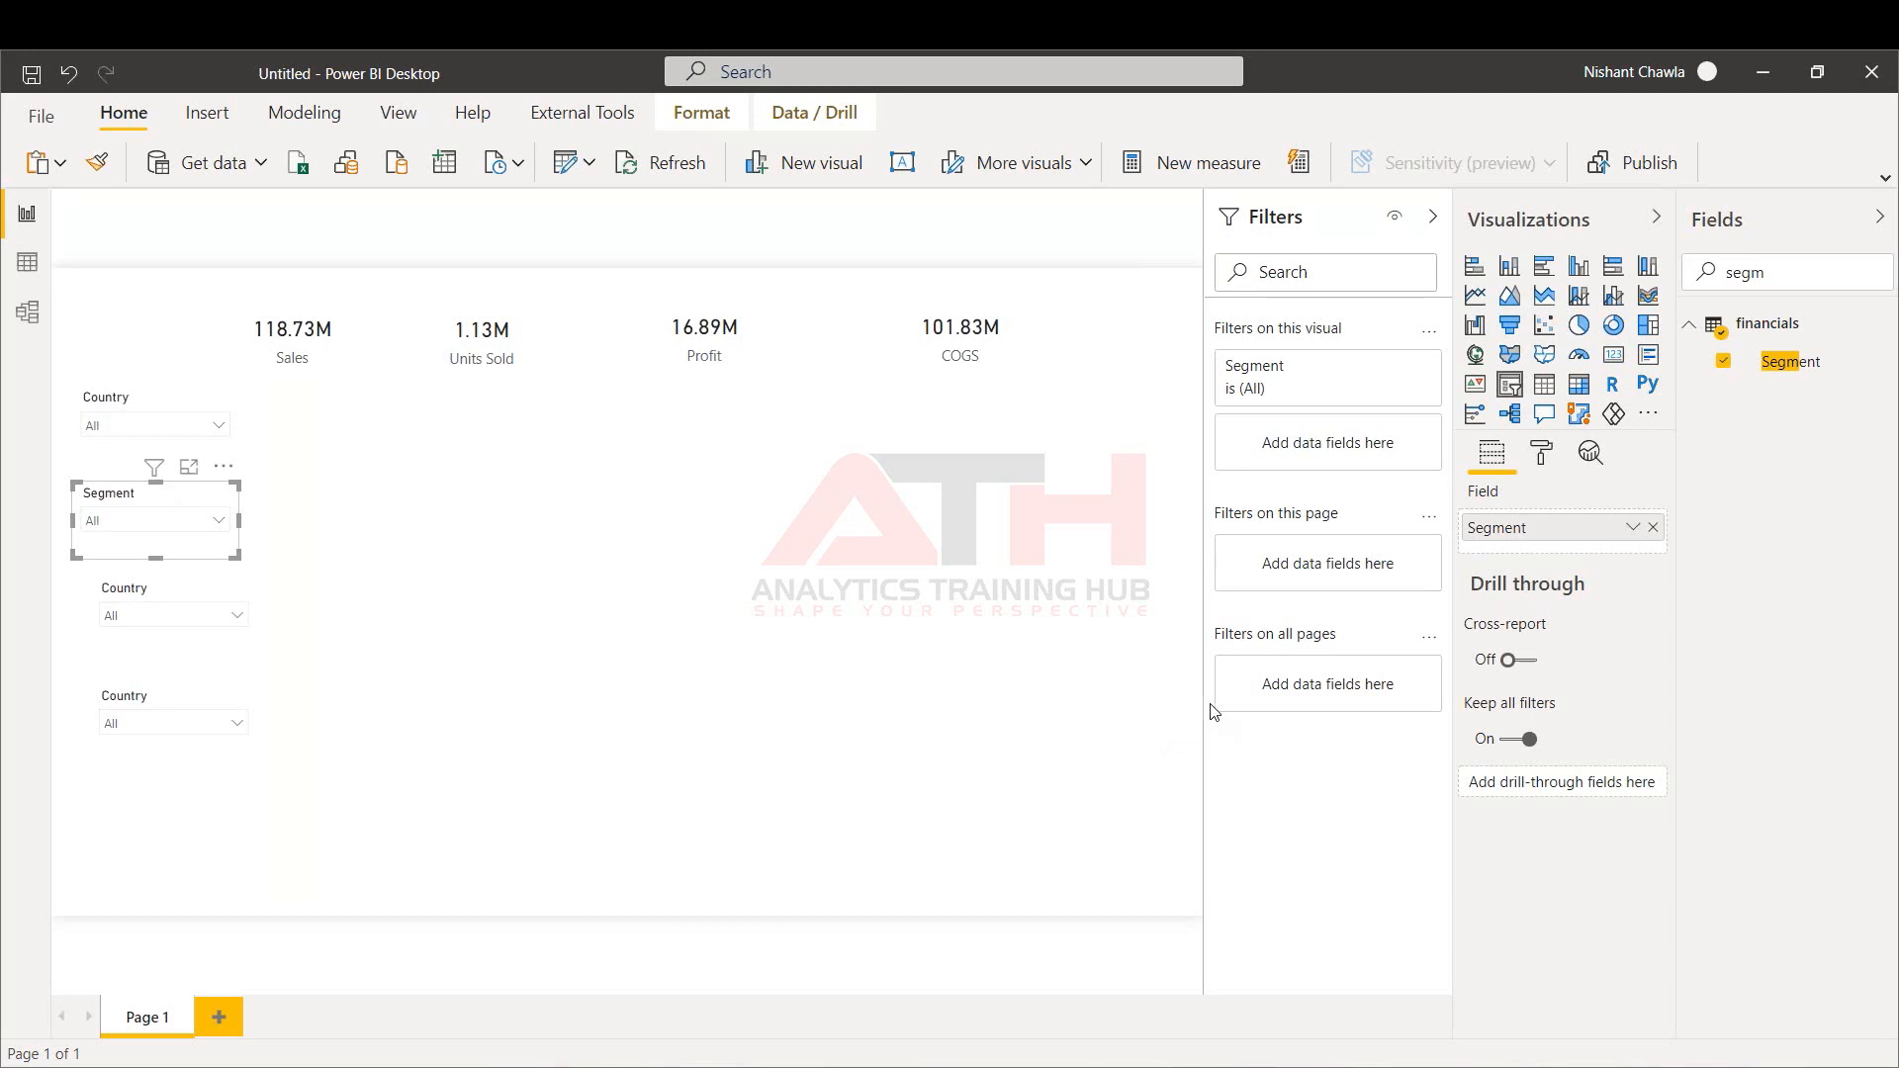
Line up the third and fourth slicers with the left edge of the Country and Segment slicers above
left_click(250, 326)
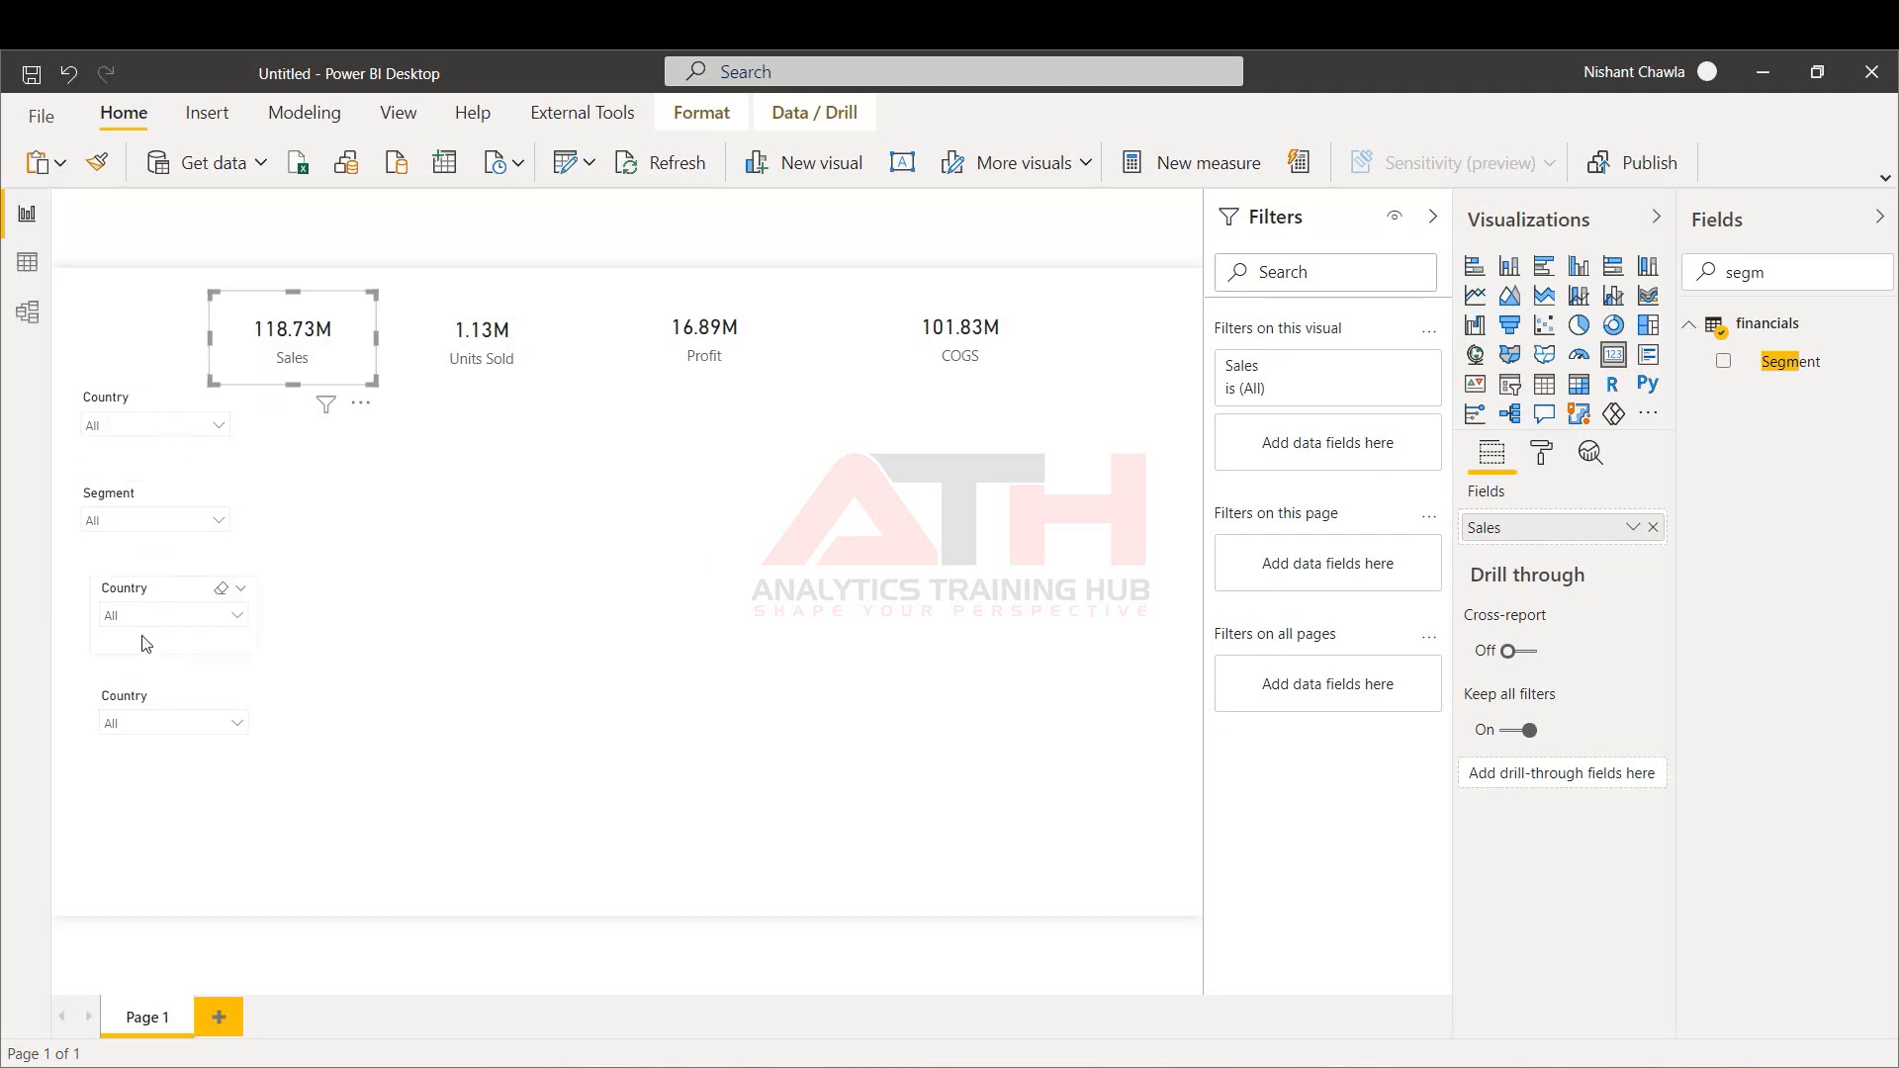
left_click_drag(144, 594, 122, 594)
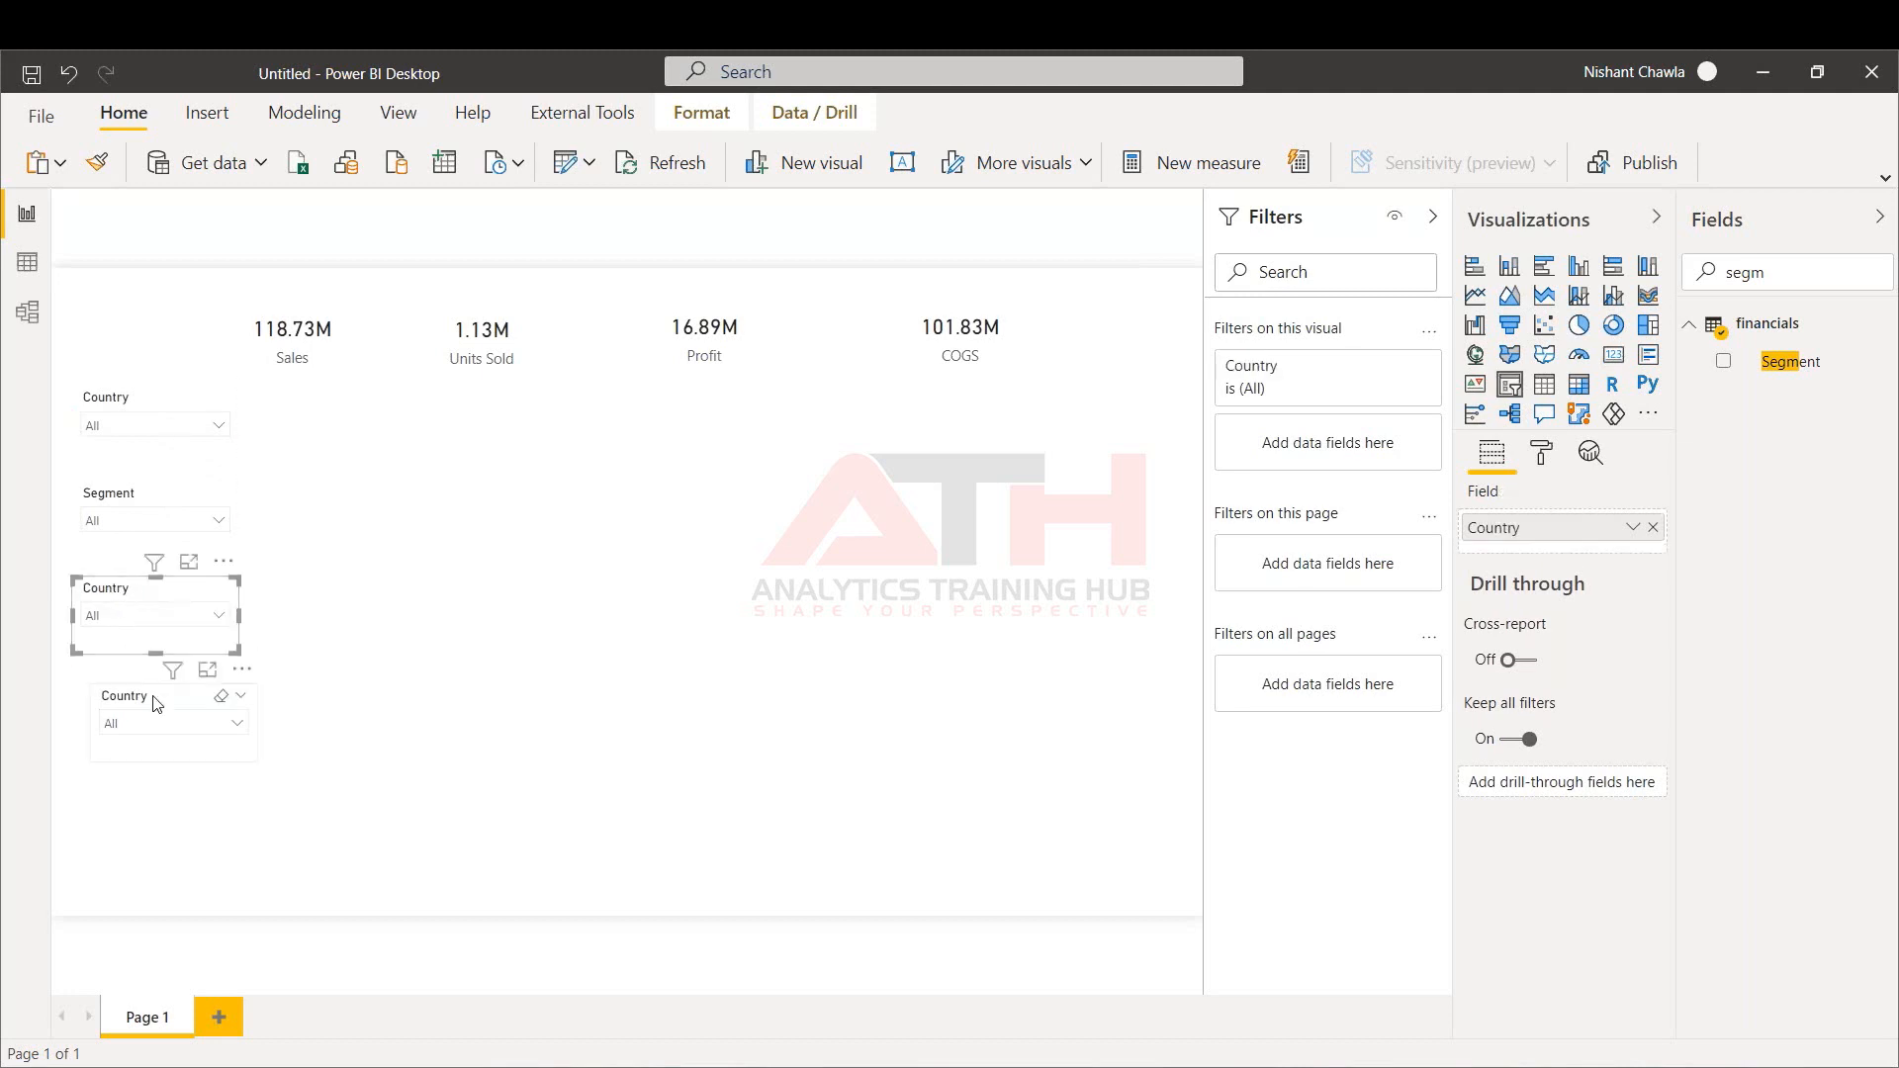
mouse_move(154, 703)
left_mouse_down()
mouse_move(123, 768)
mouse_move(138, 725)
left_mouse_up()
Replace the Country field with Discount Band in the third slicer of the column
left_click(116, 599)
left_click(1652, 527)
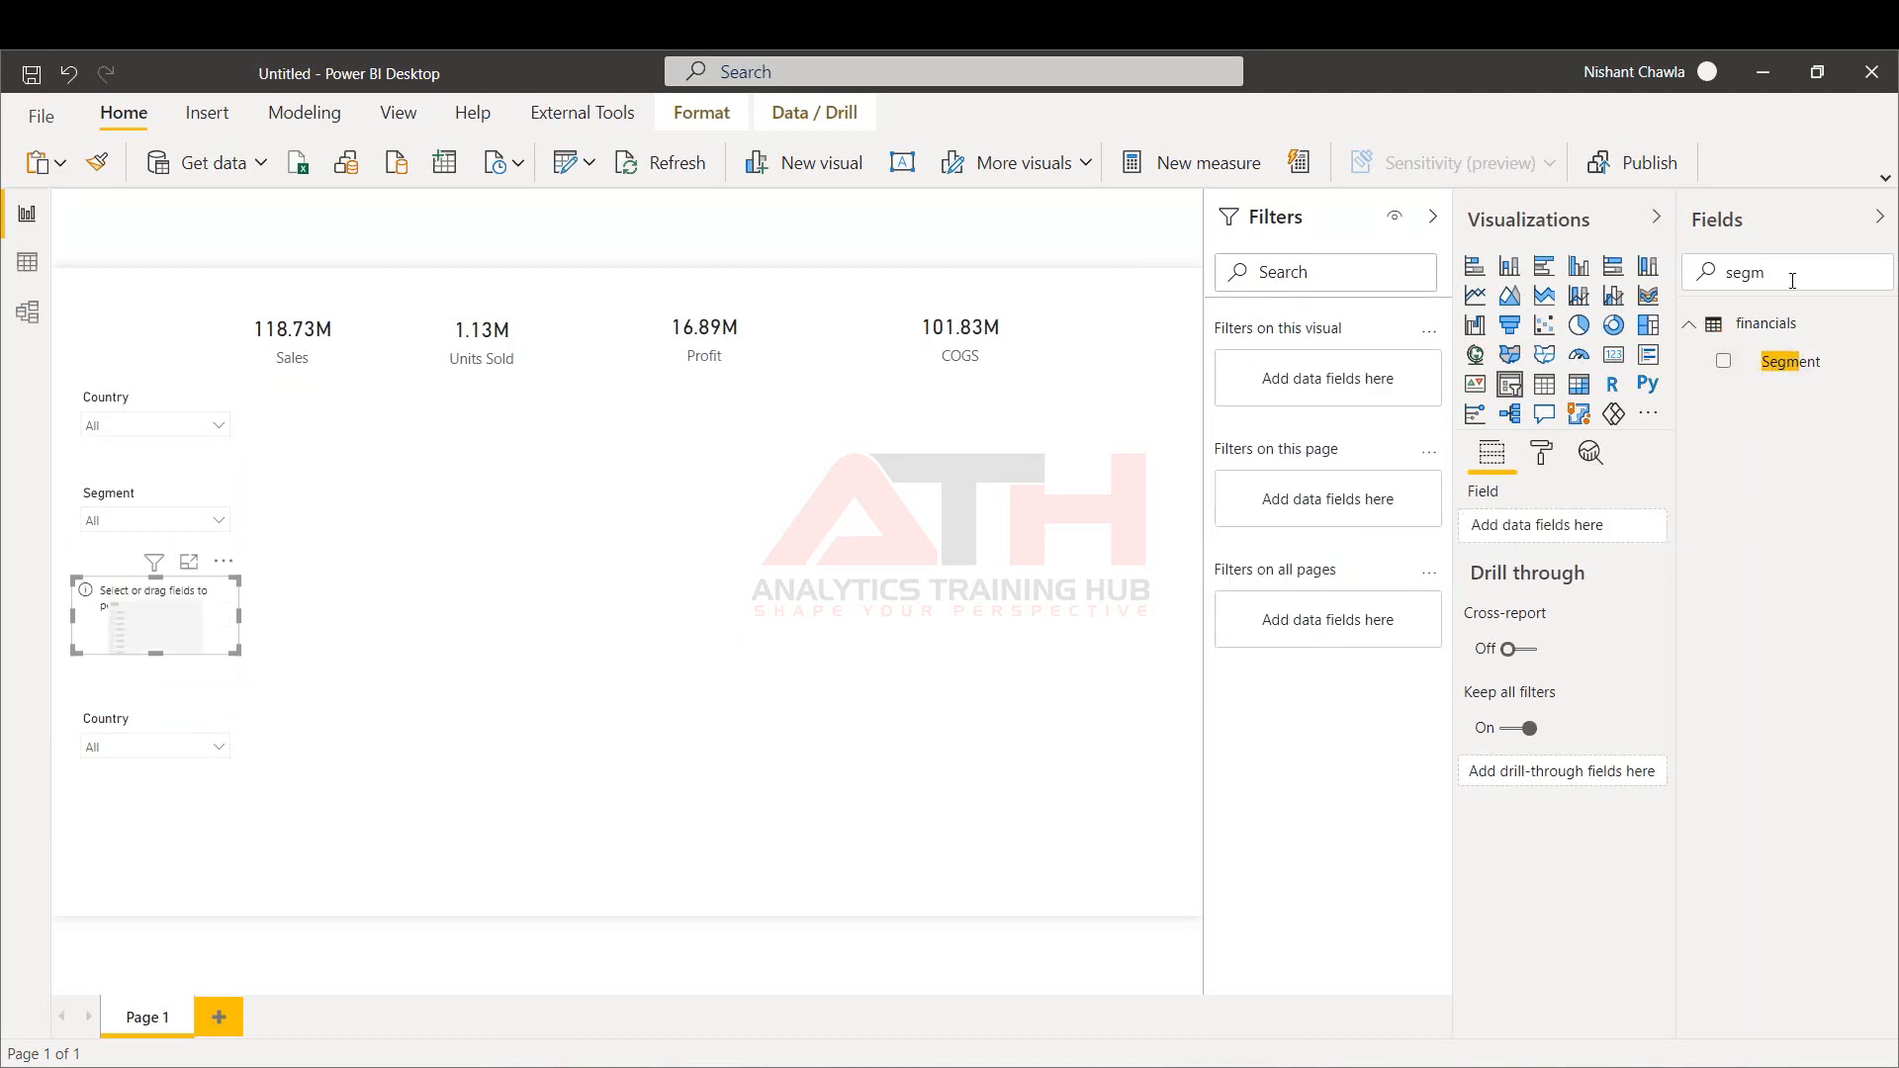
key("BackSpace")
key("BackSpace")
key("BackSpace")
type("disc")
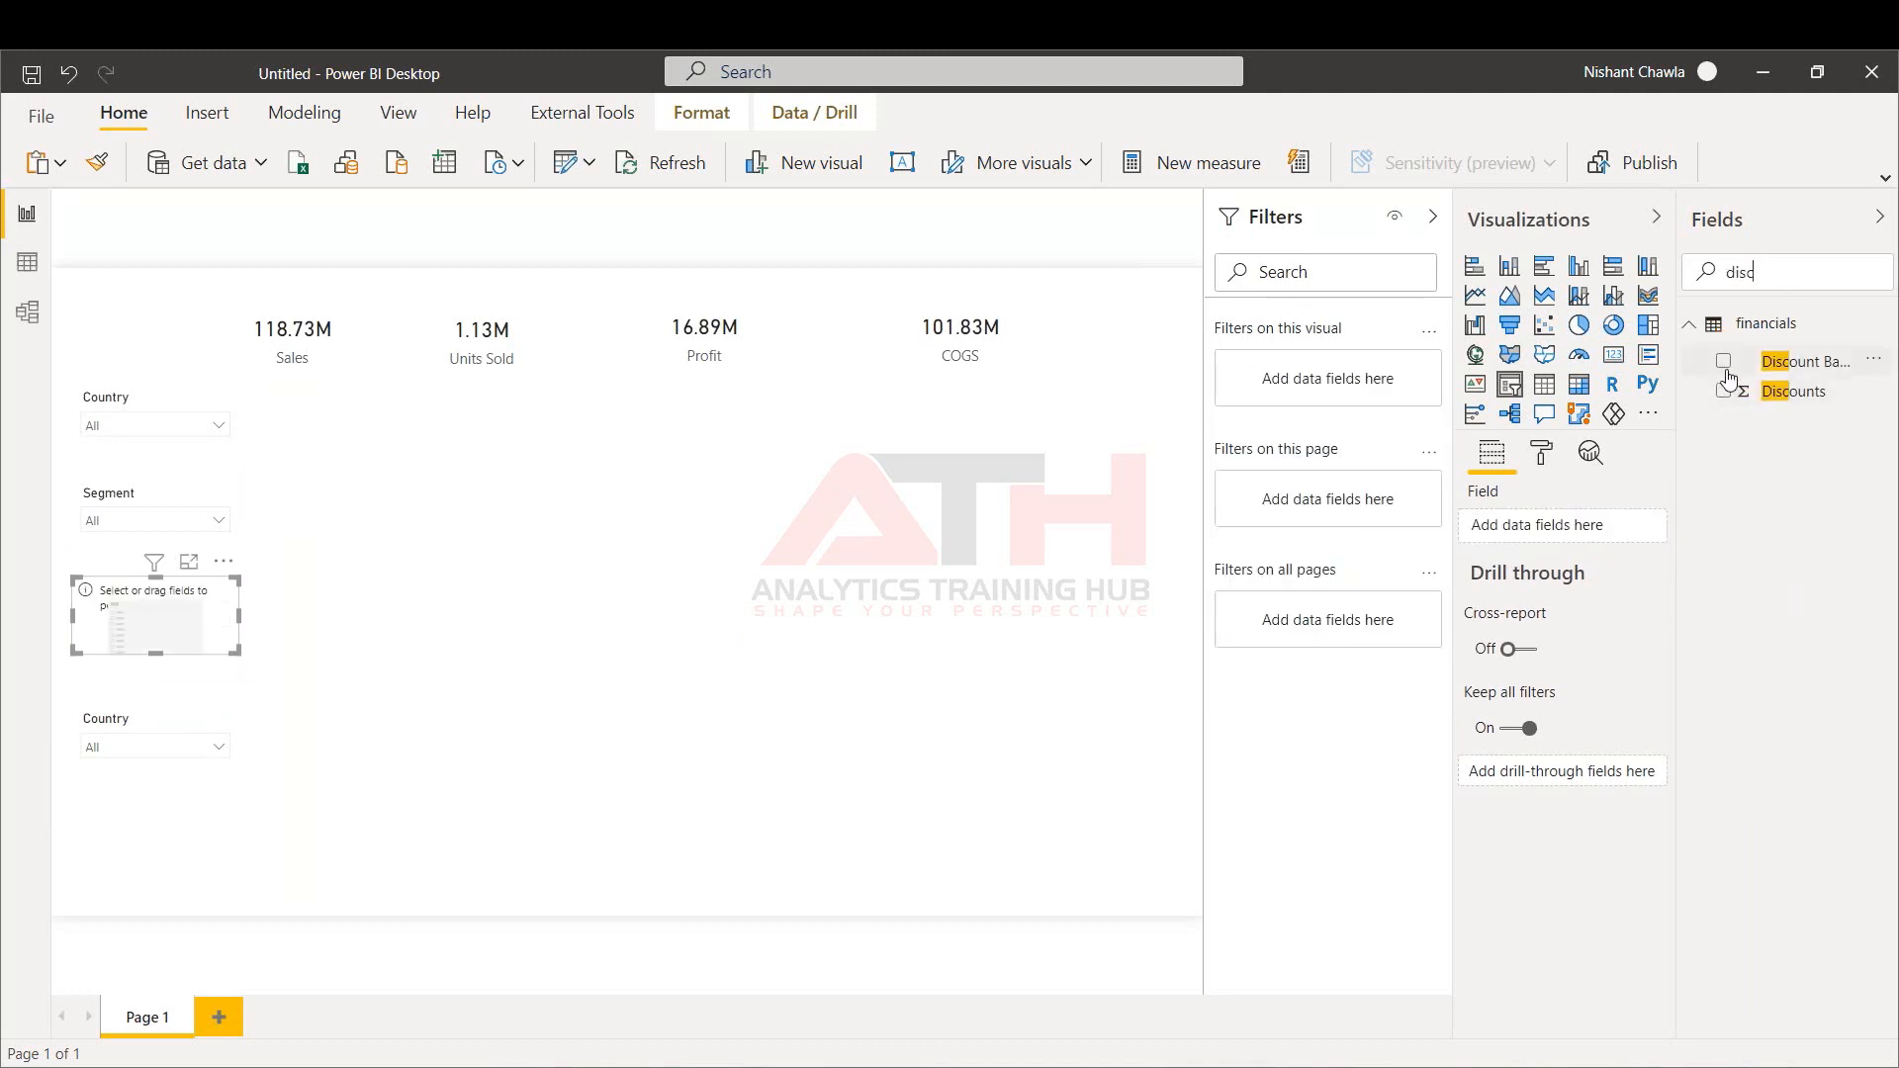
left_click(1724, 362)
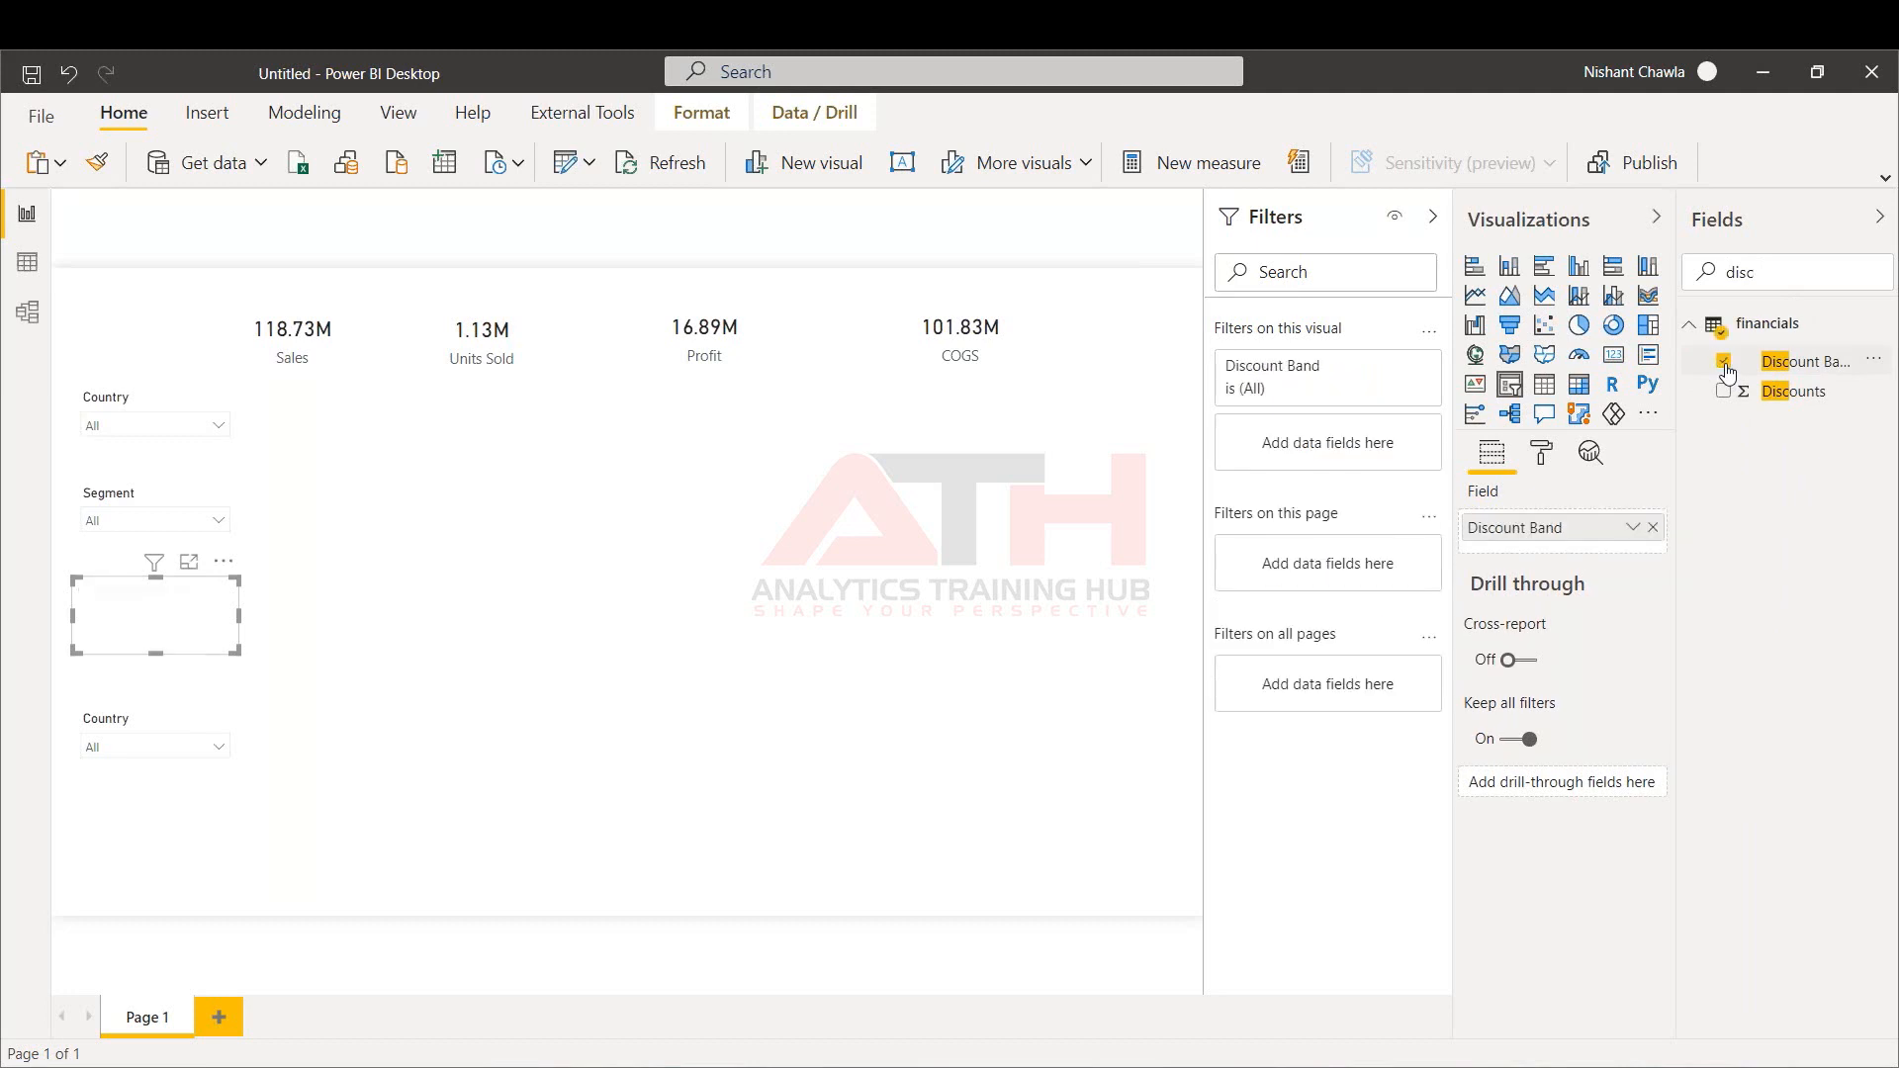
Check the financials columns and replace the Country field with Product in the fourth slicer
left_click(151, 734)
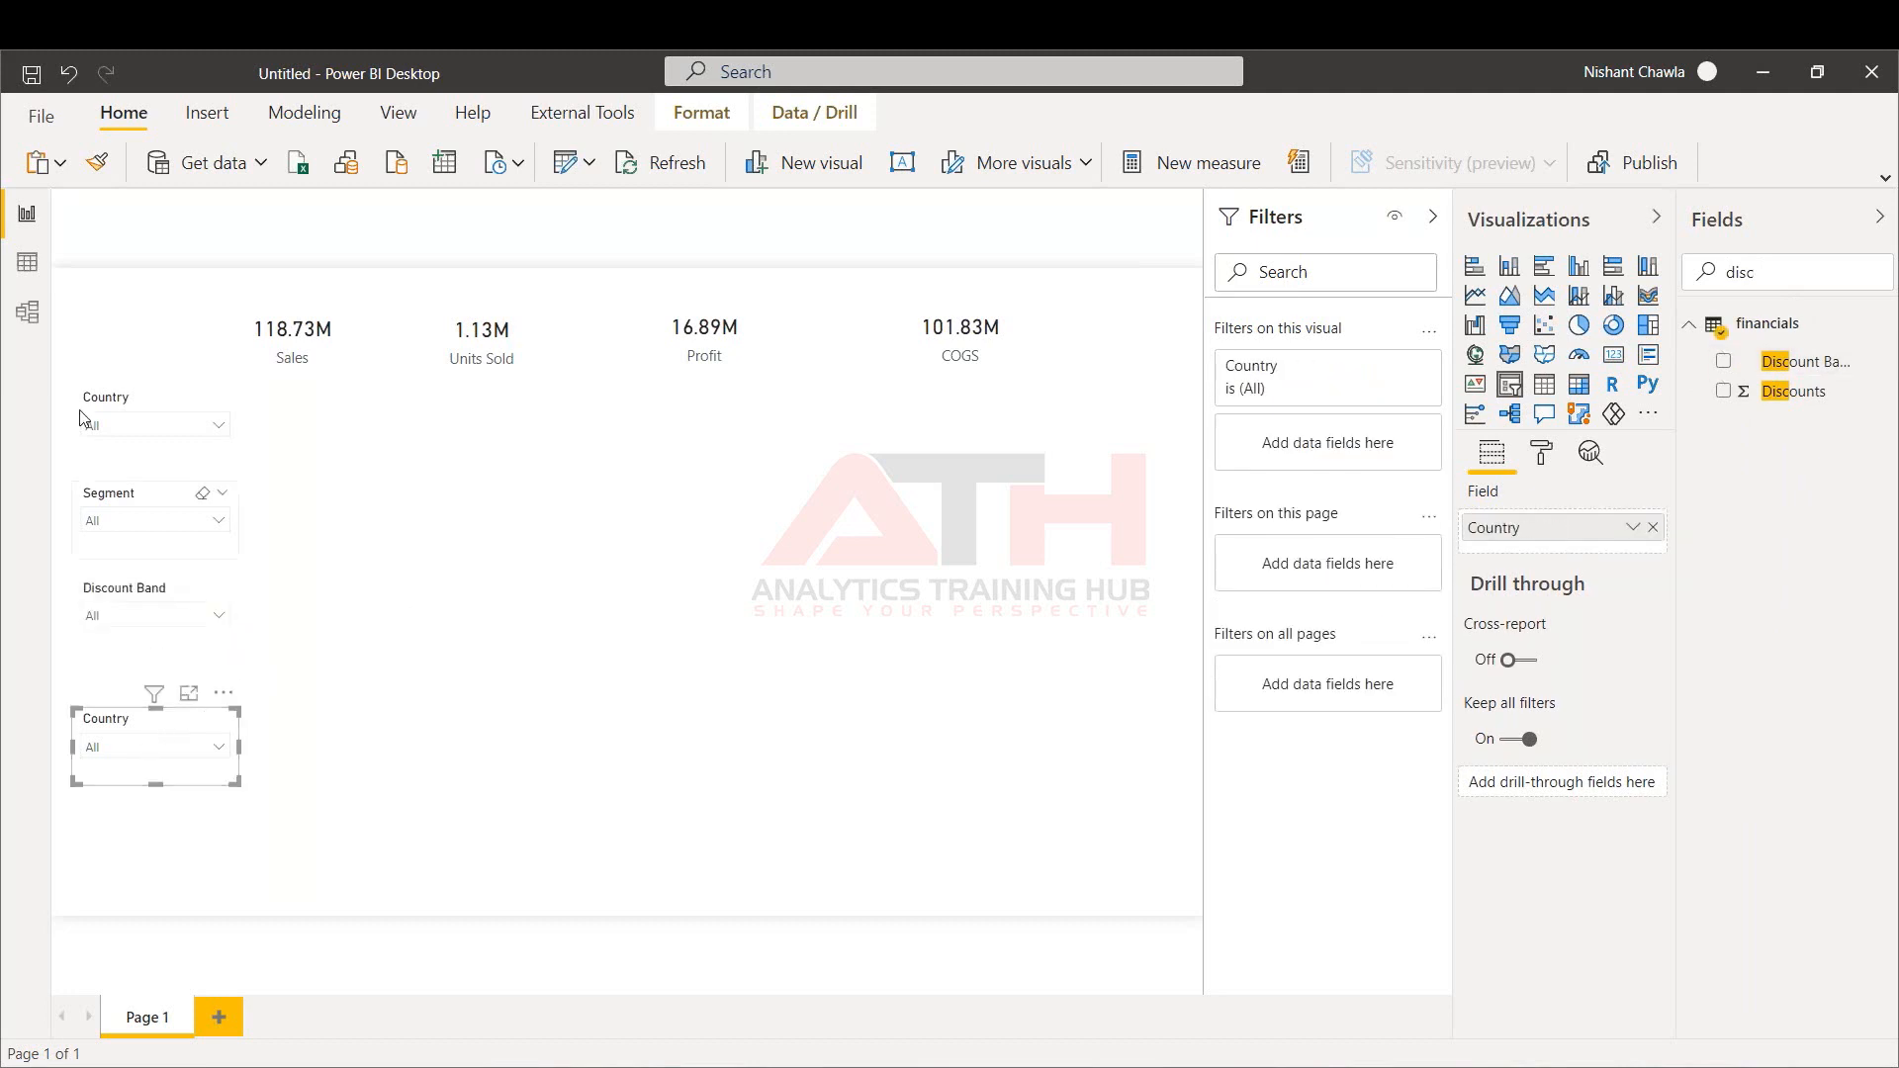
left_click(27, 262)
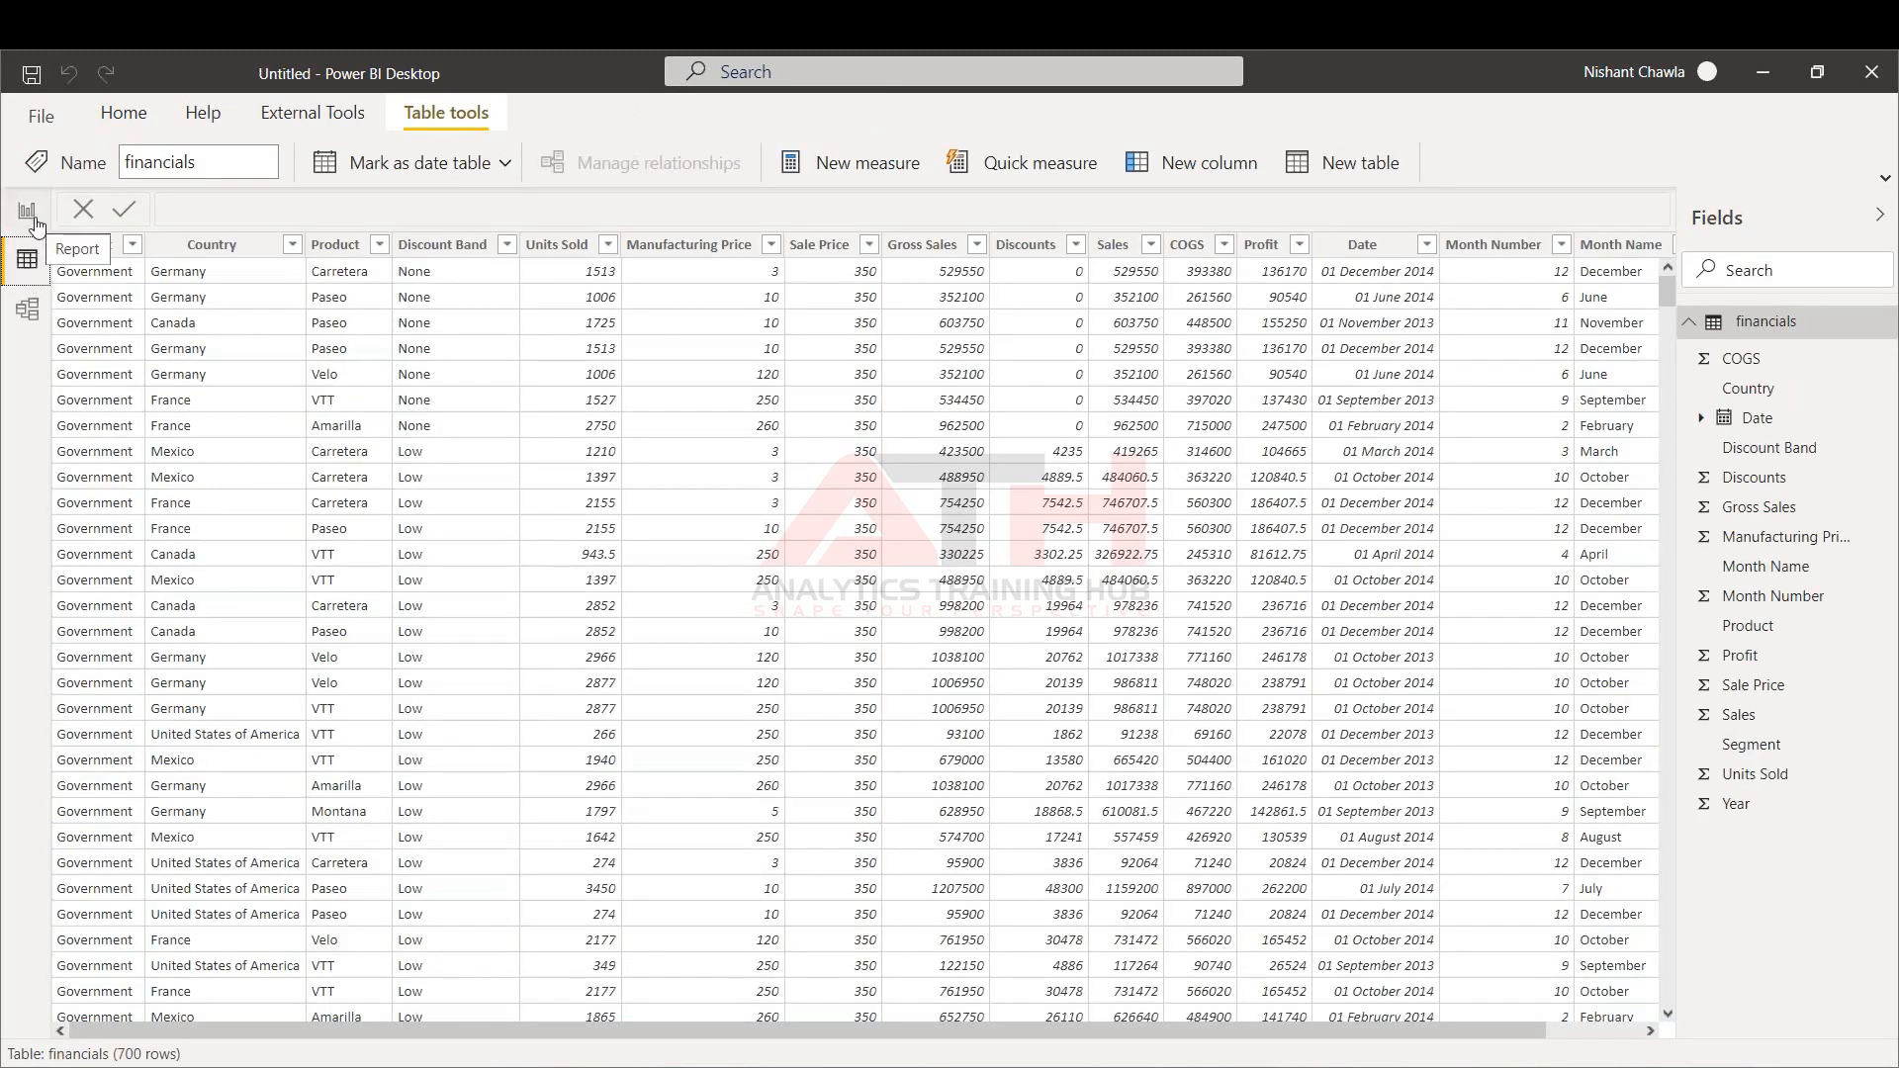
left_click(30, 216)
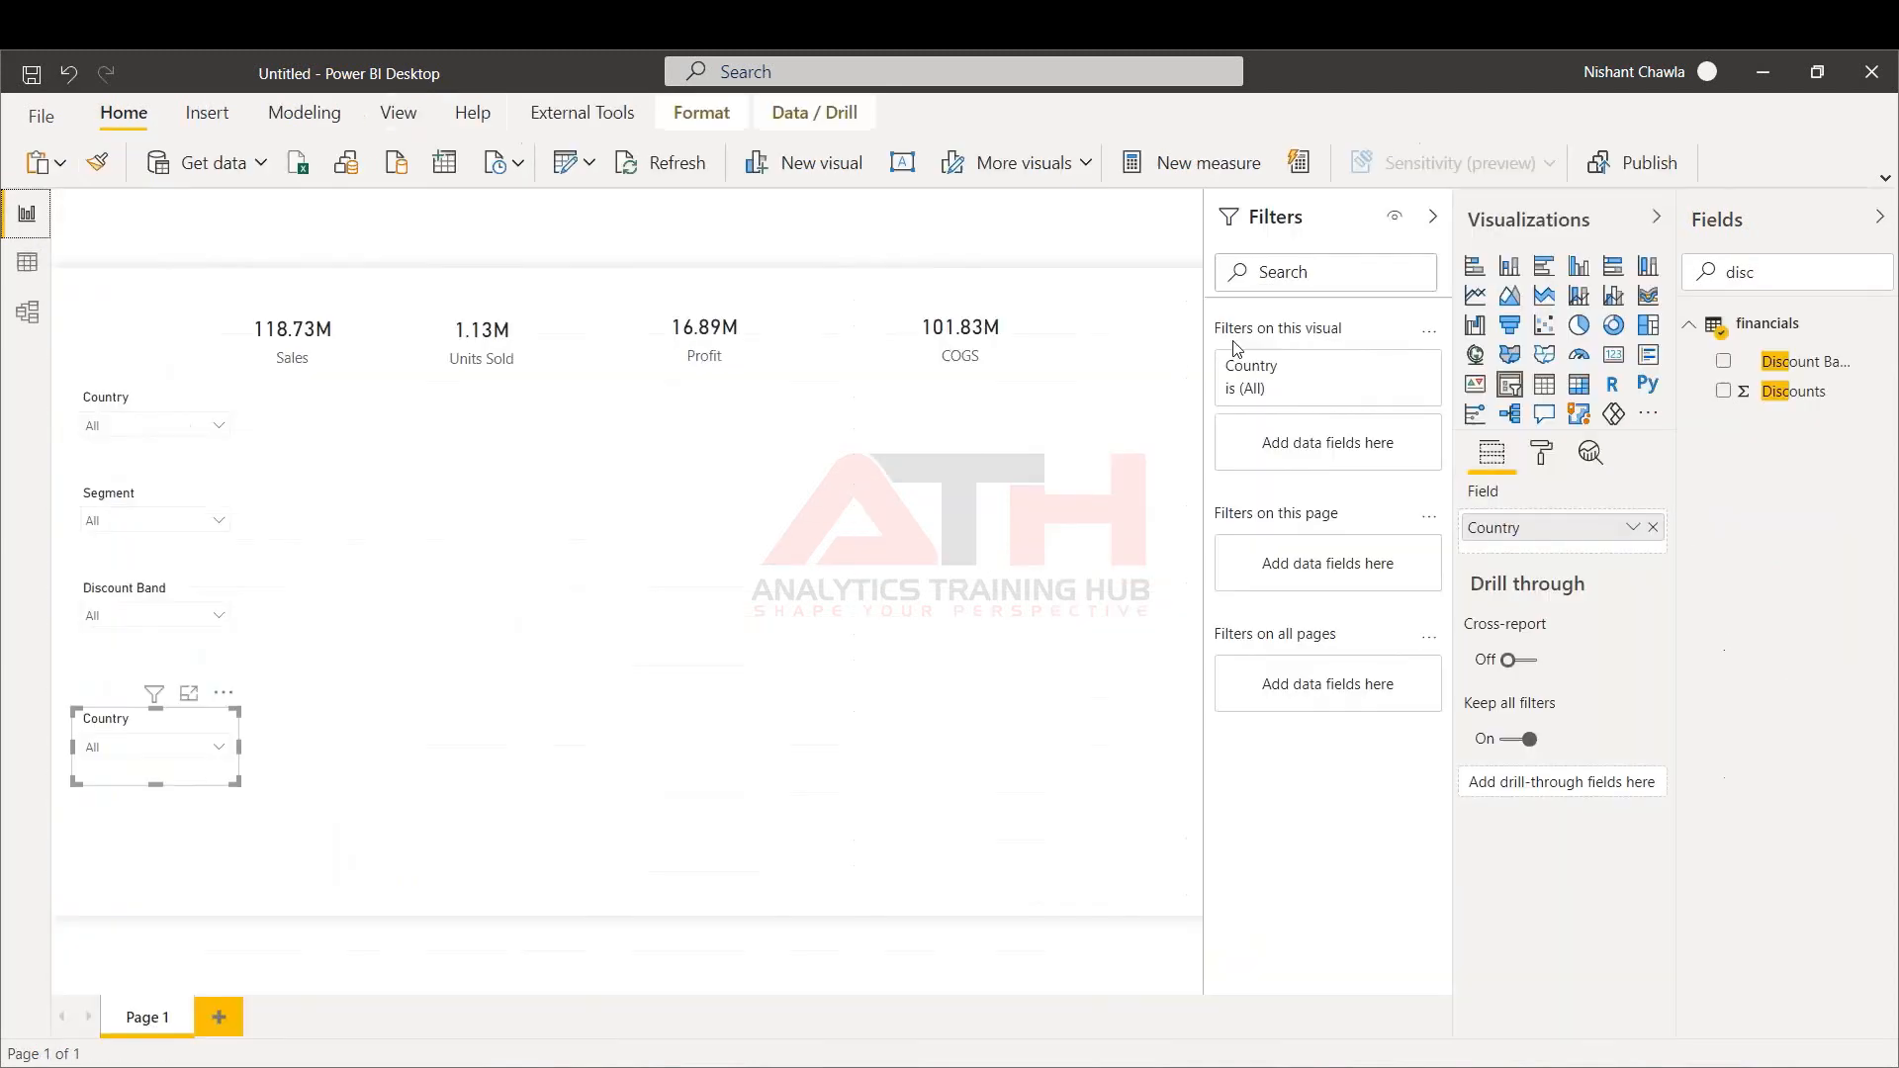
left_click(1780, 278)
key("BackSpace")
type("pr")
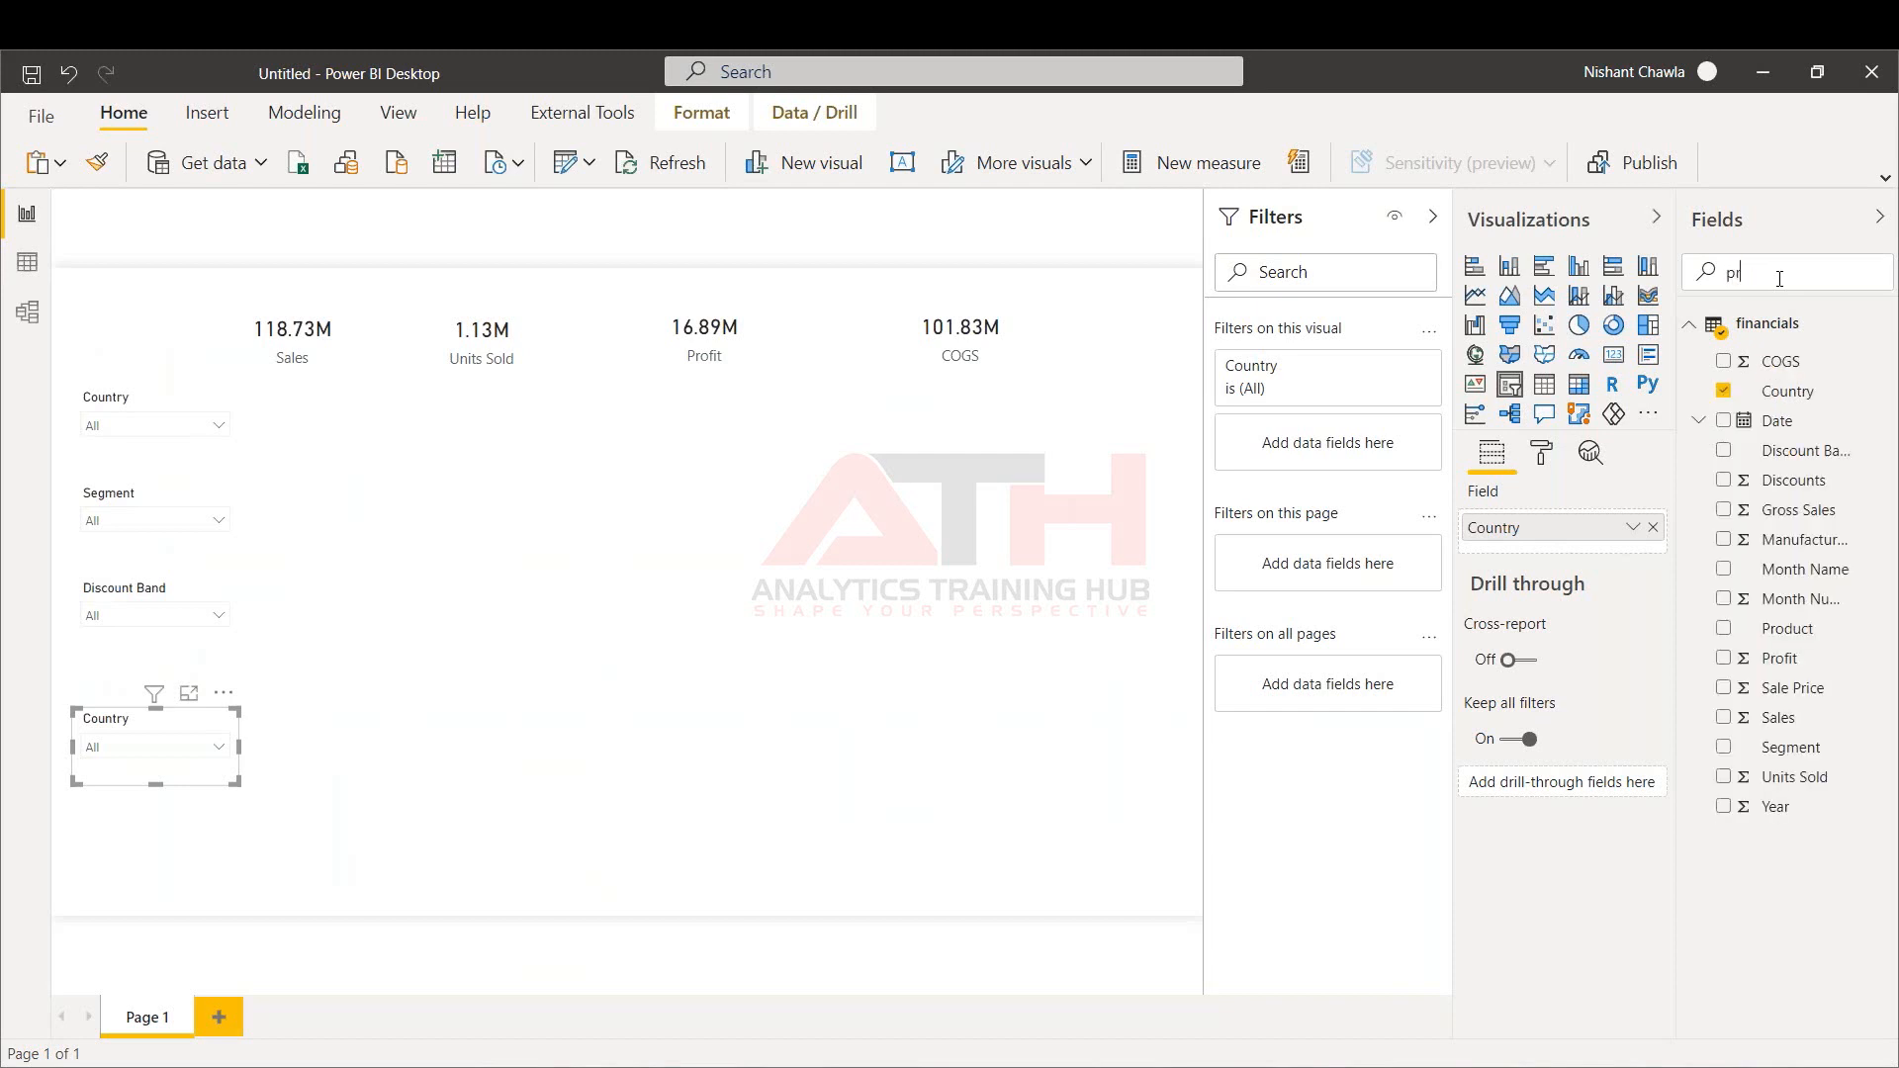
type("o")
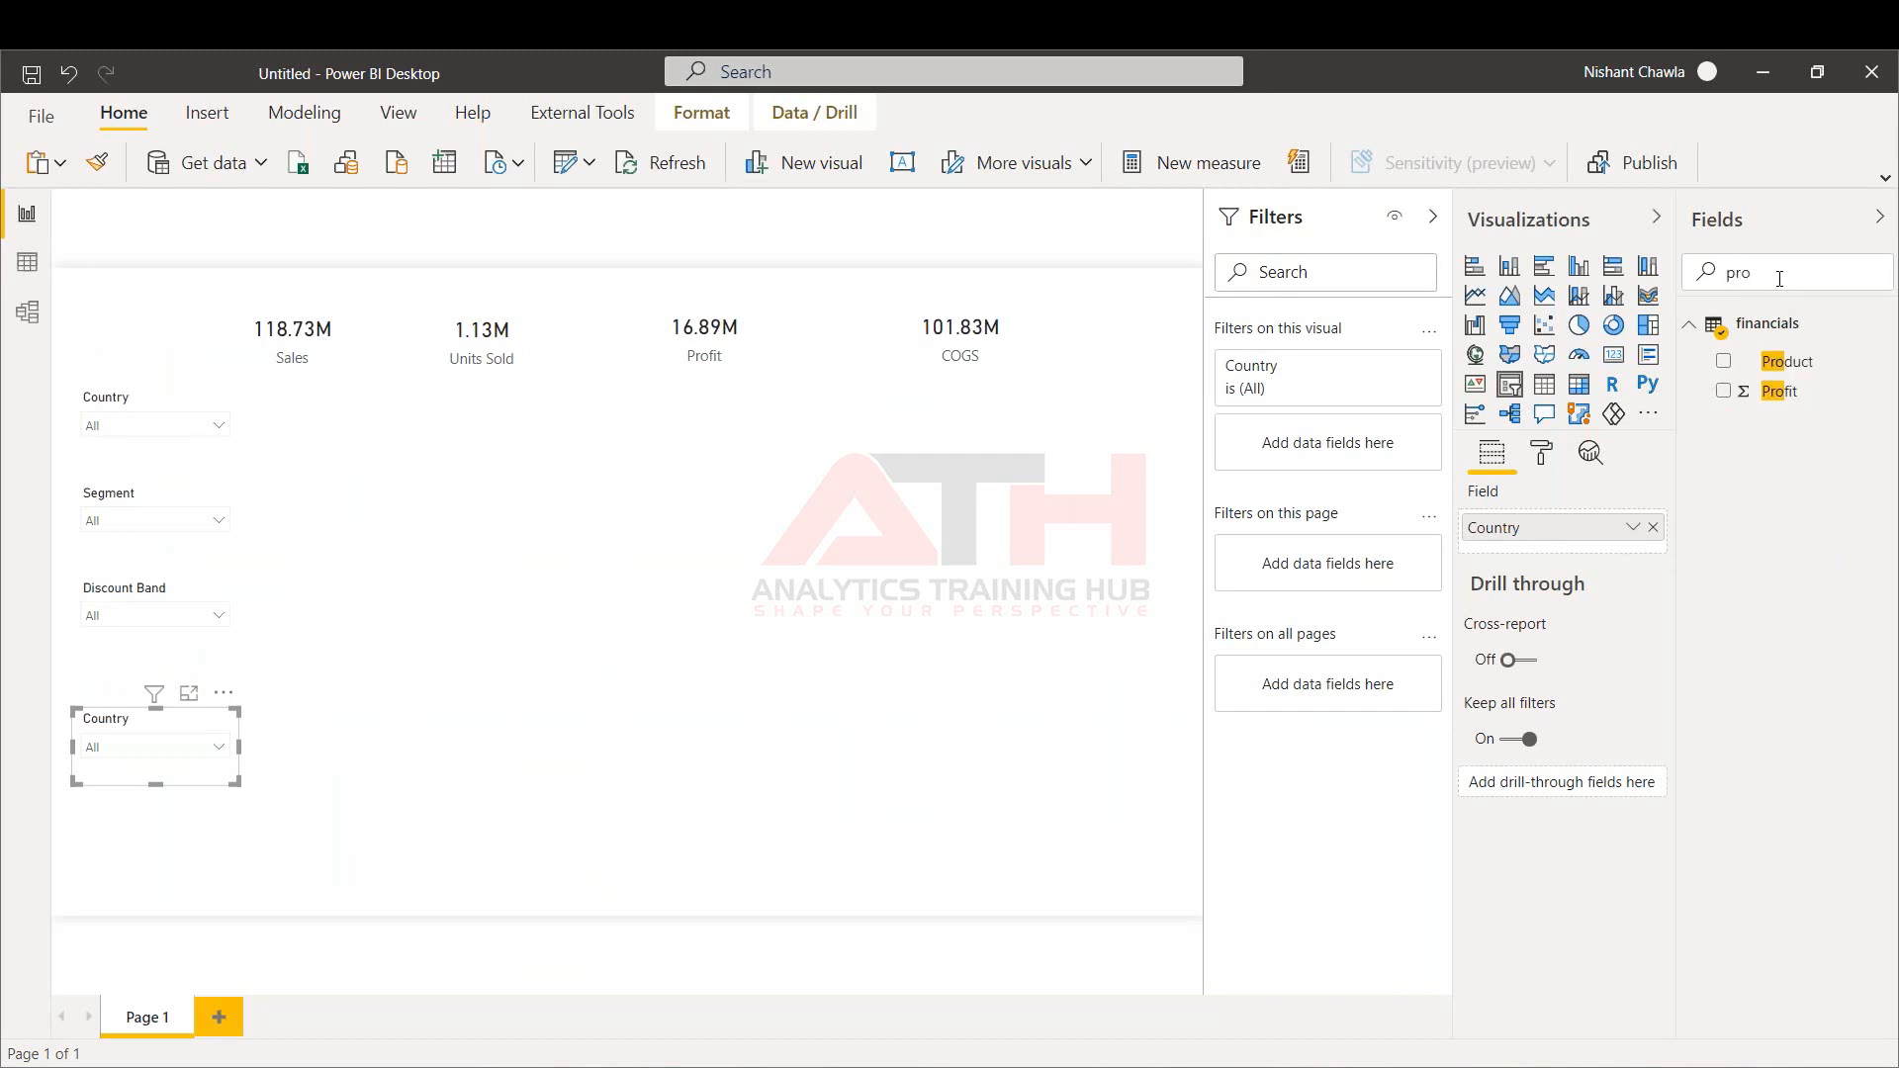
left_click(1725, 363)
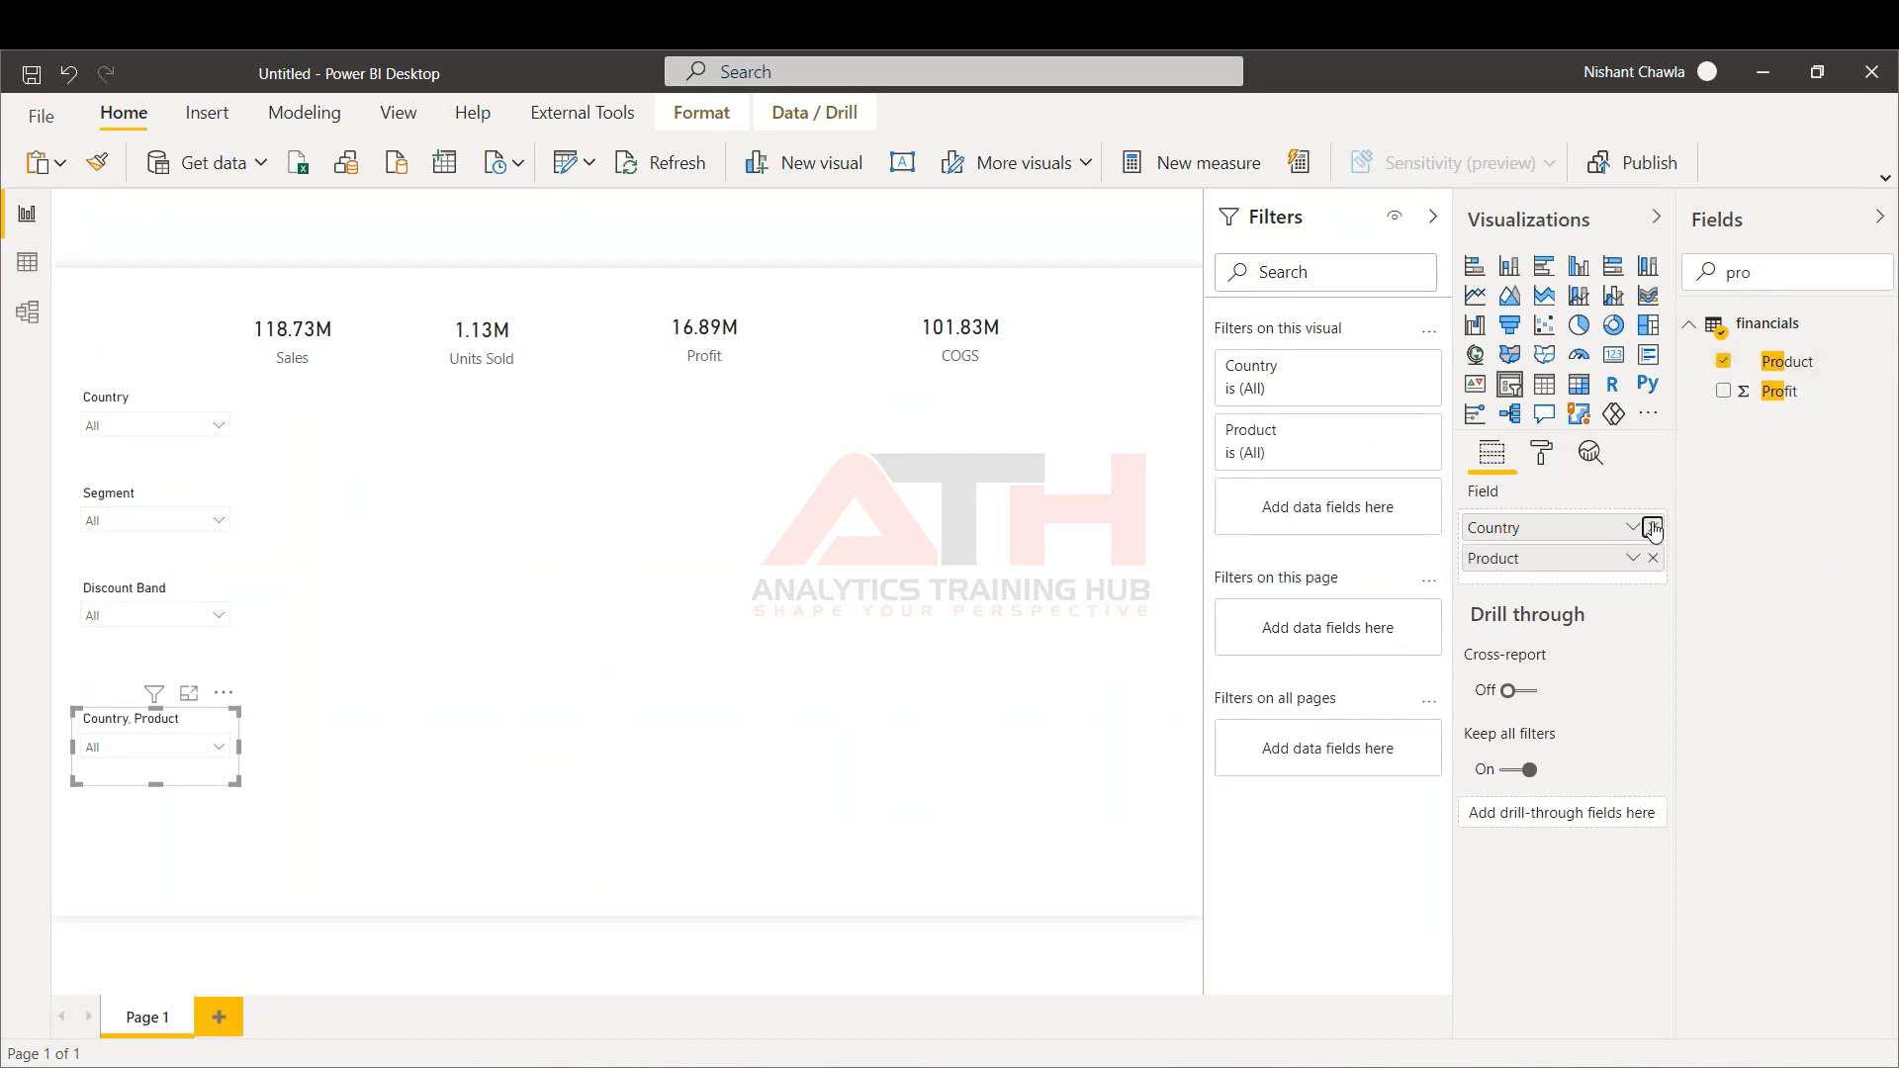
left_click(1654, 528)
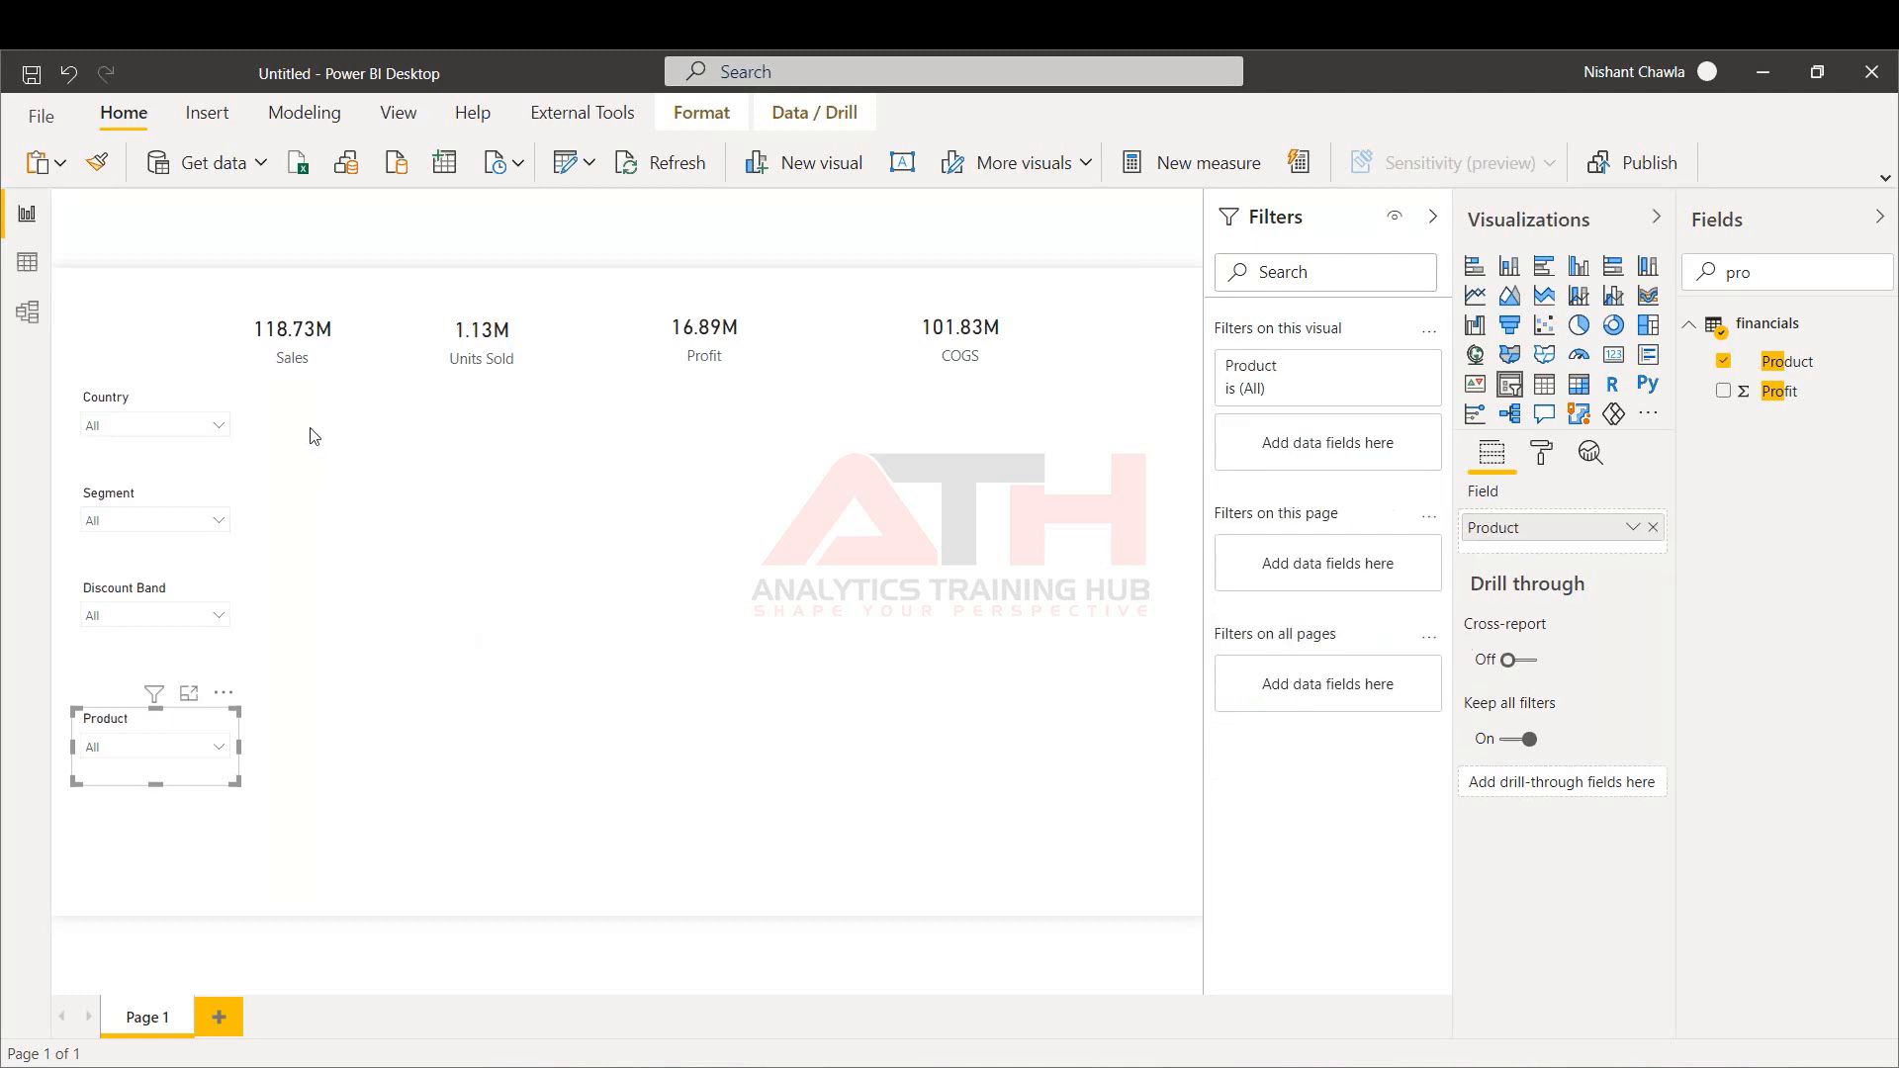
left_click(148, 400)
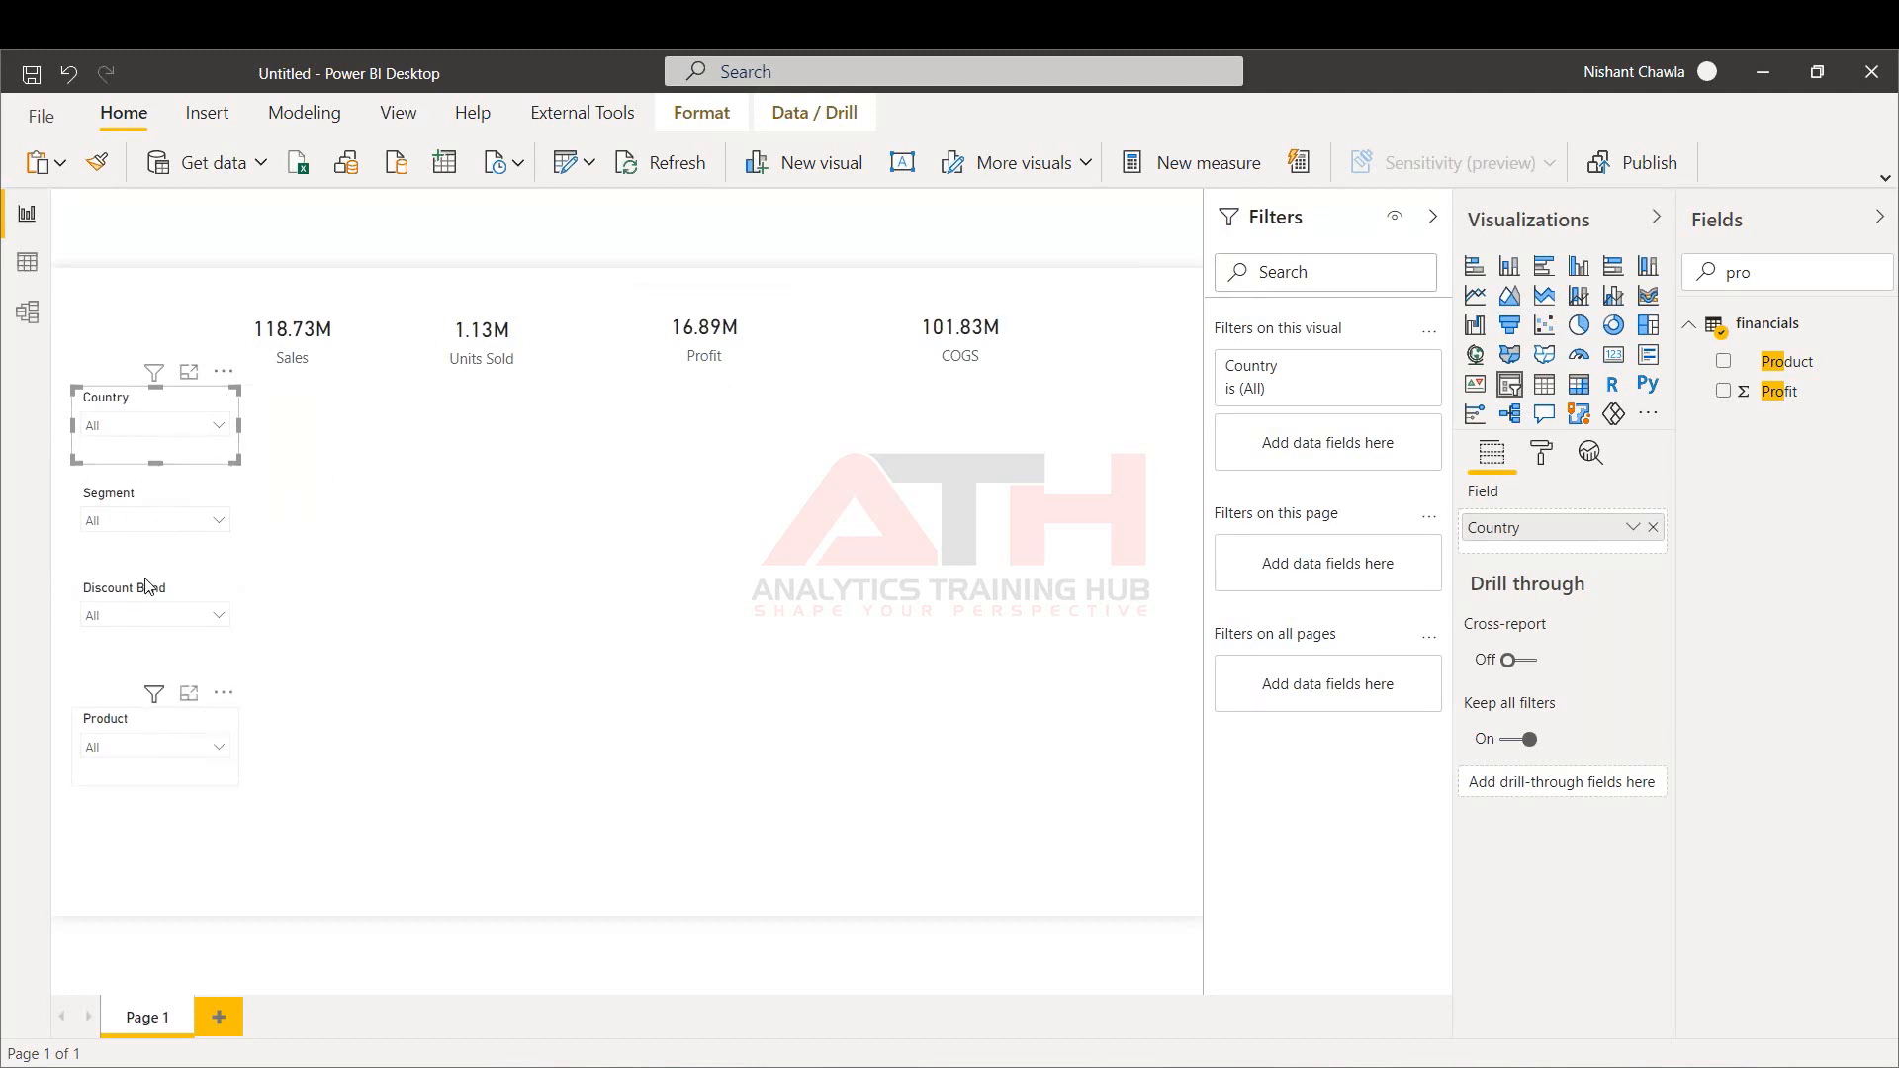
left_click(140, 498, "ctrl")
left_click(141, 596, "ctrl")
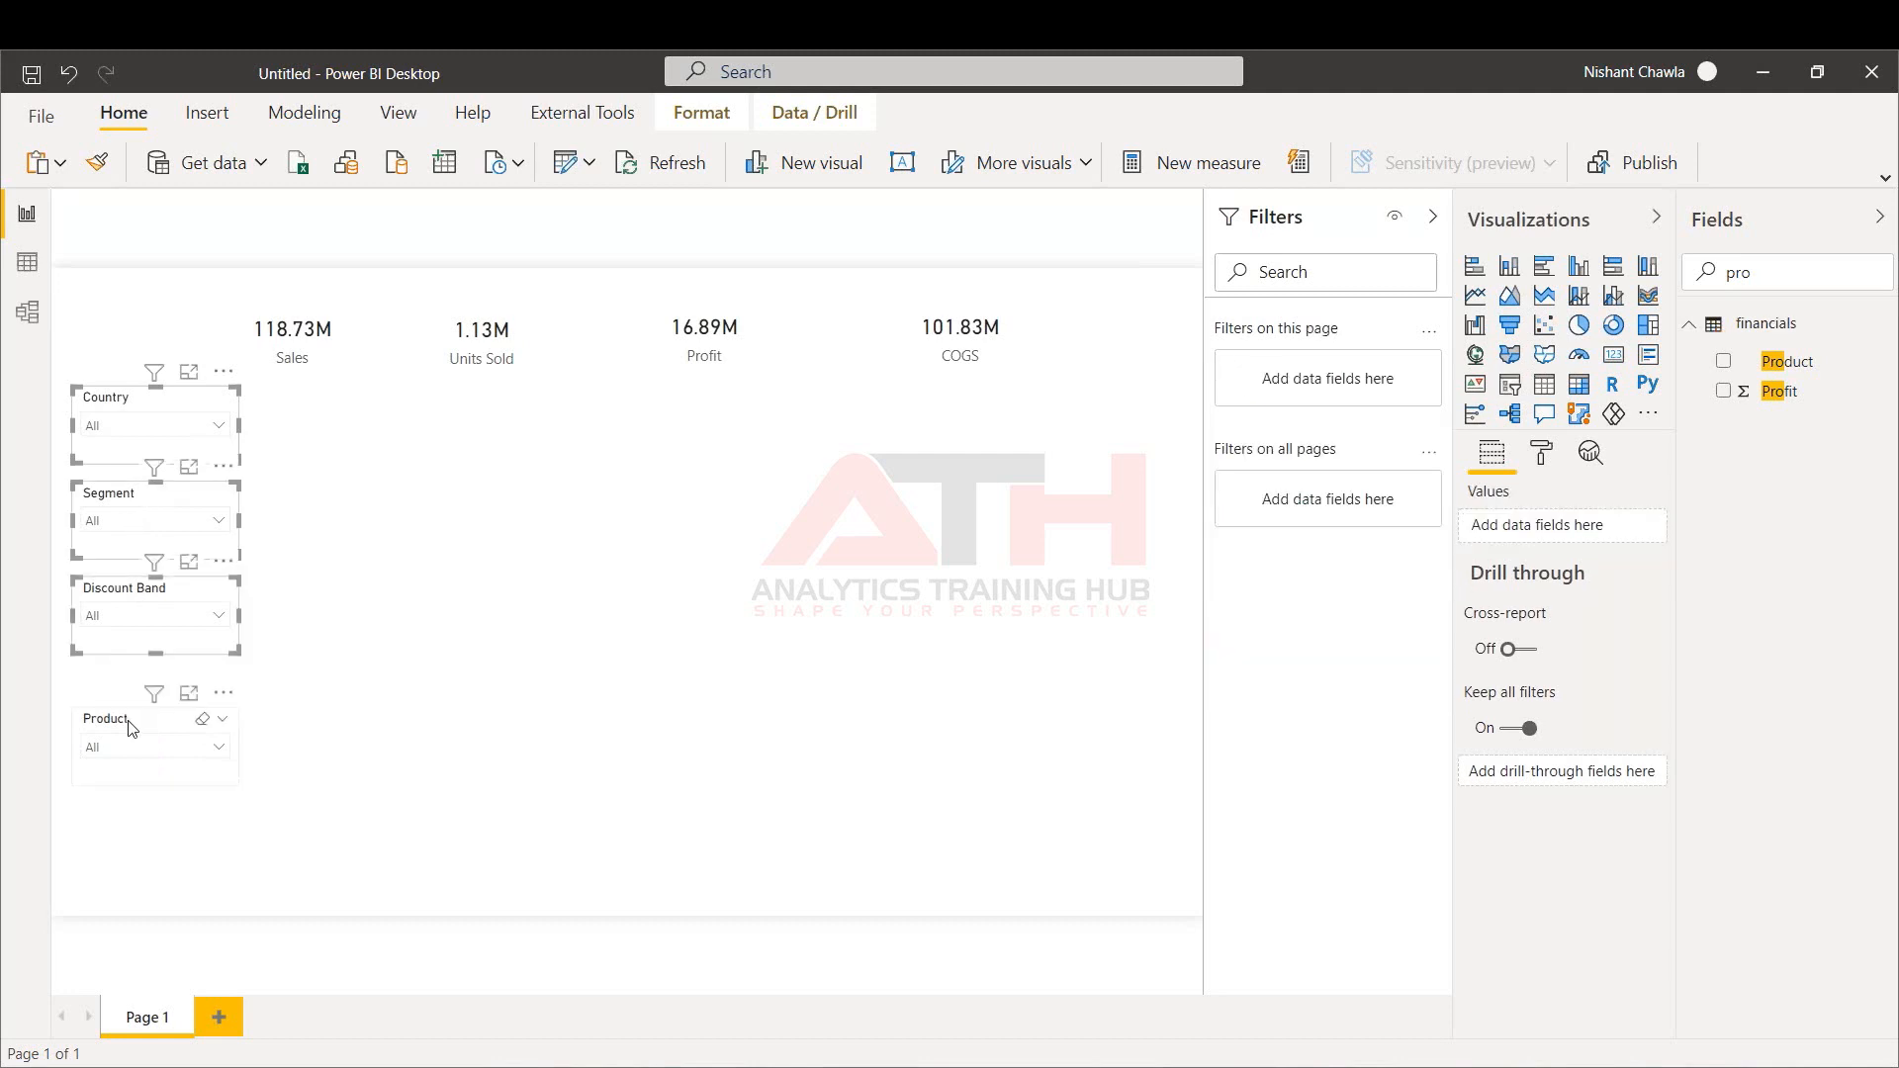
left_click(130, 727, "ctrl")
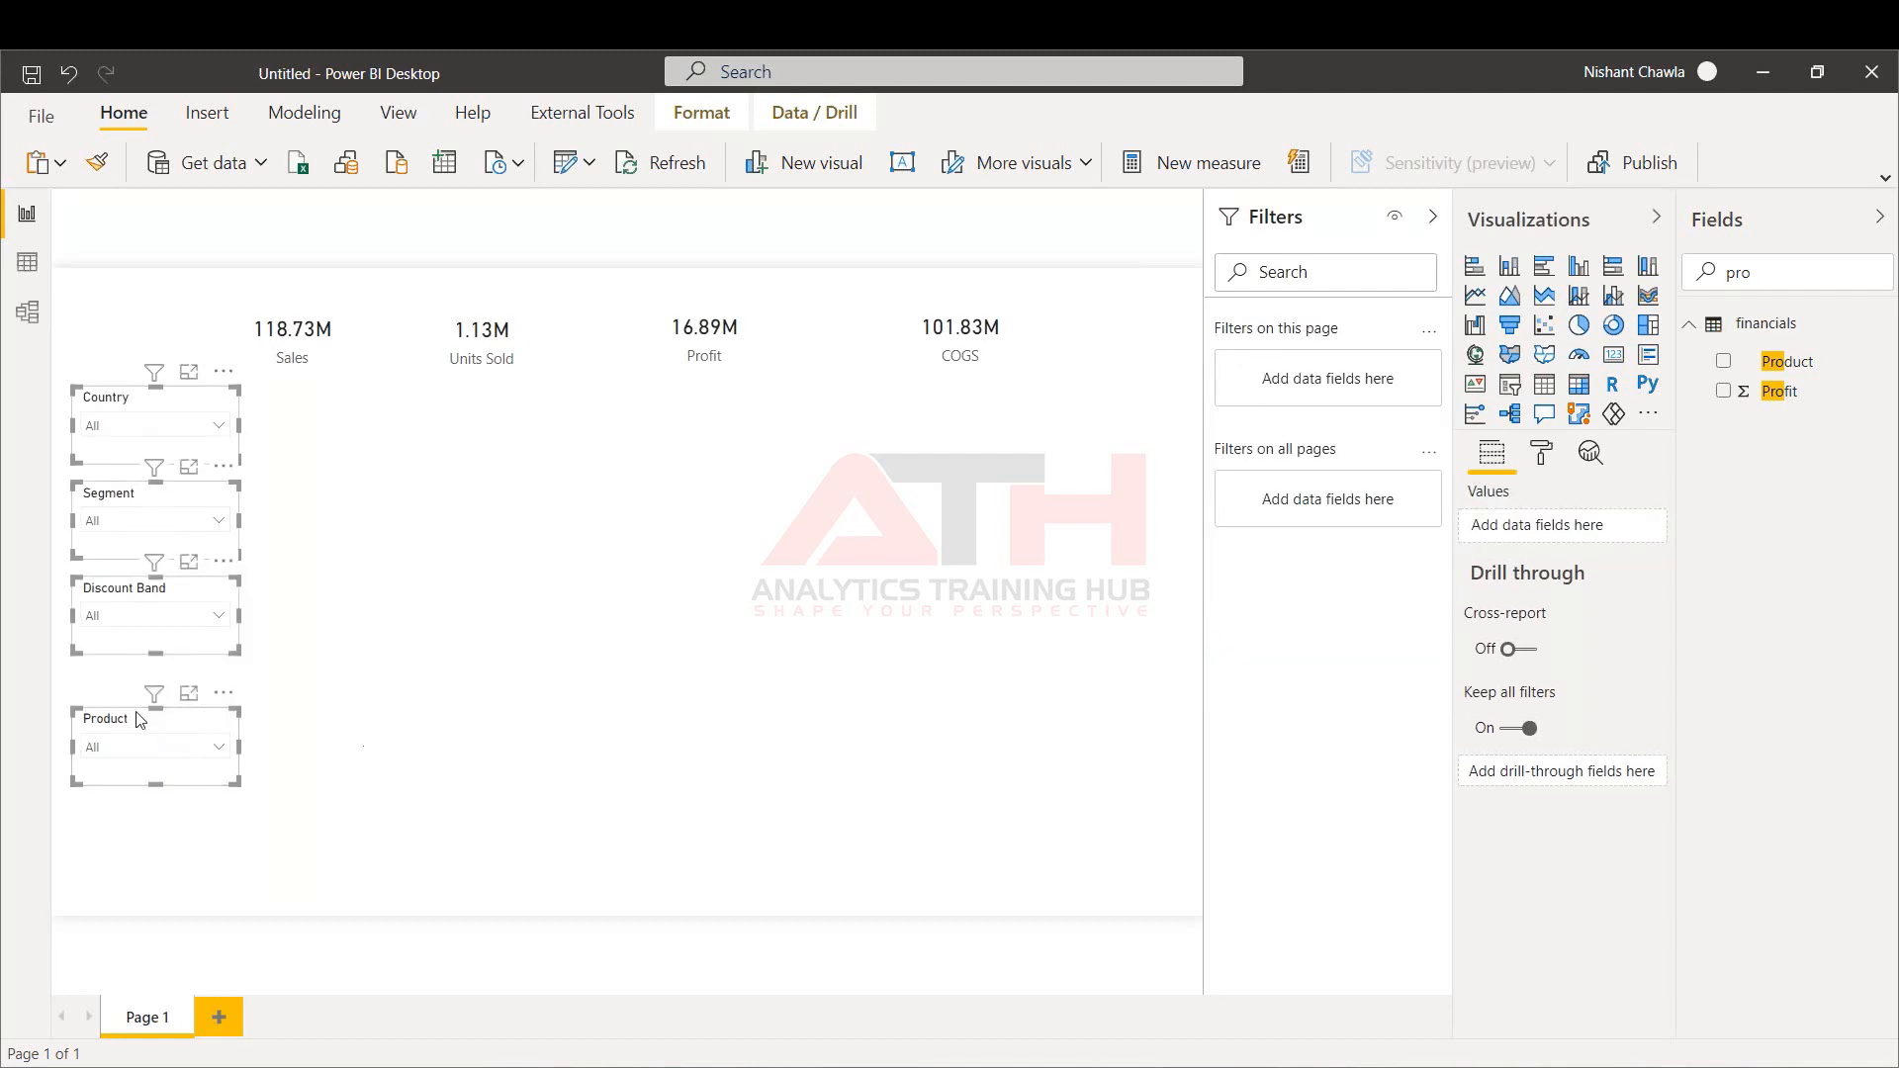
key("Escape")
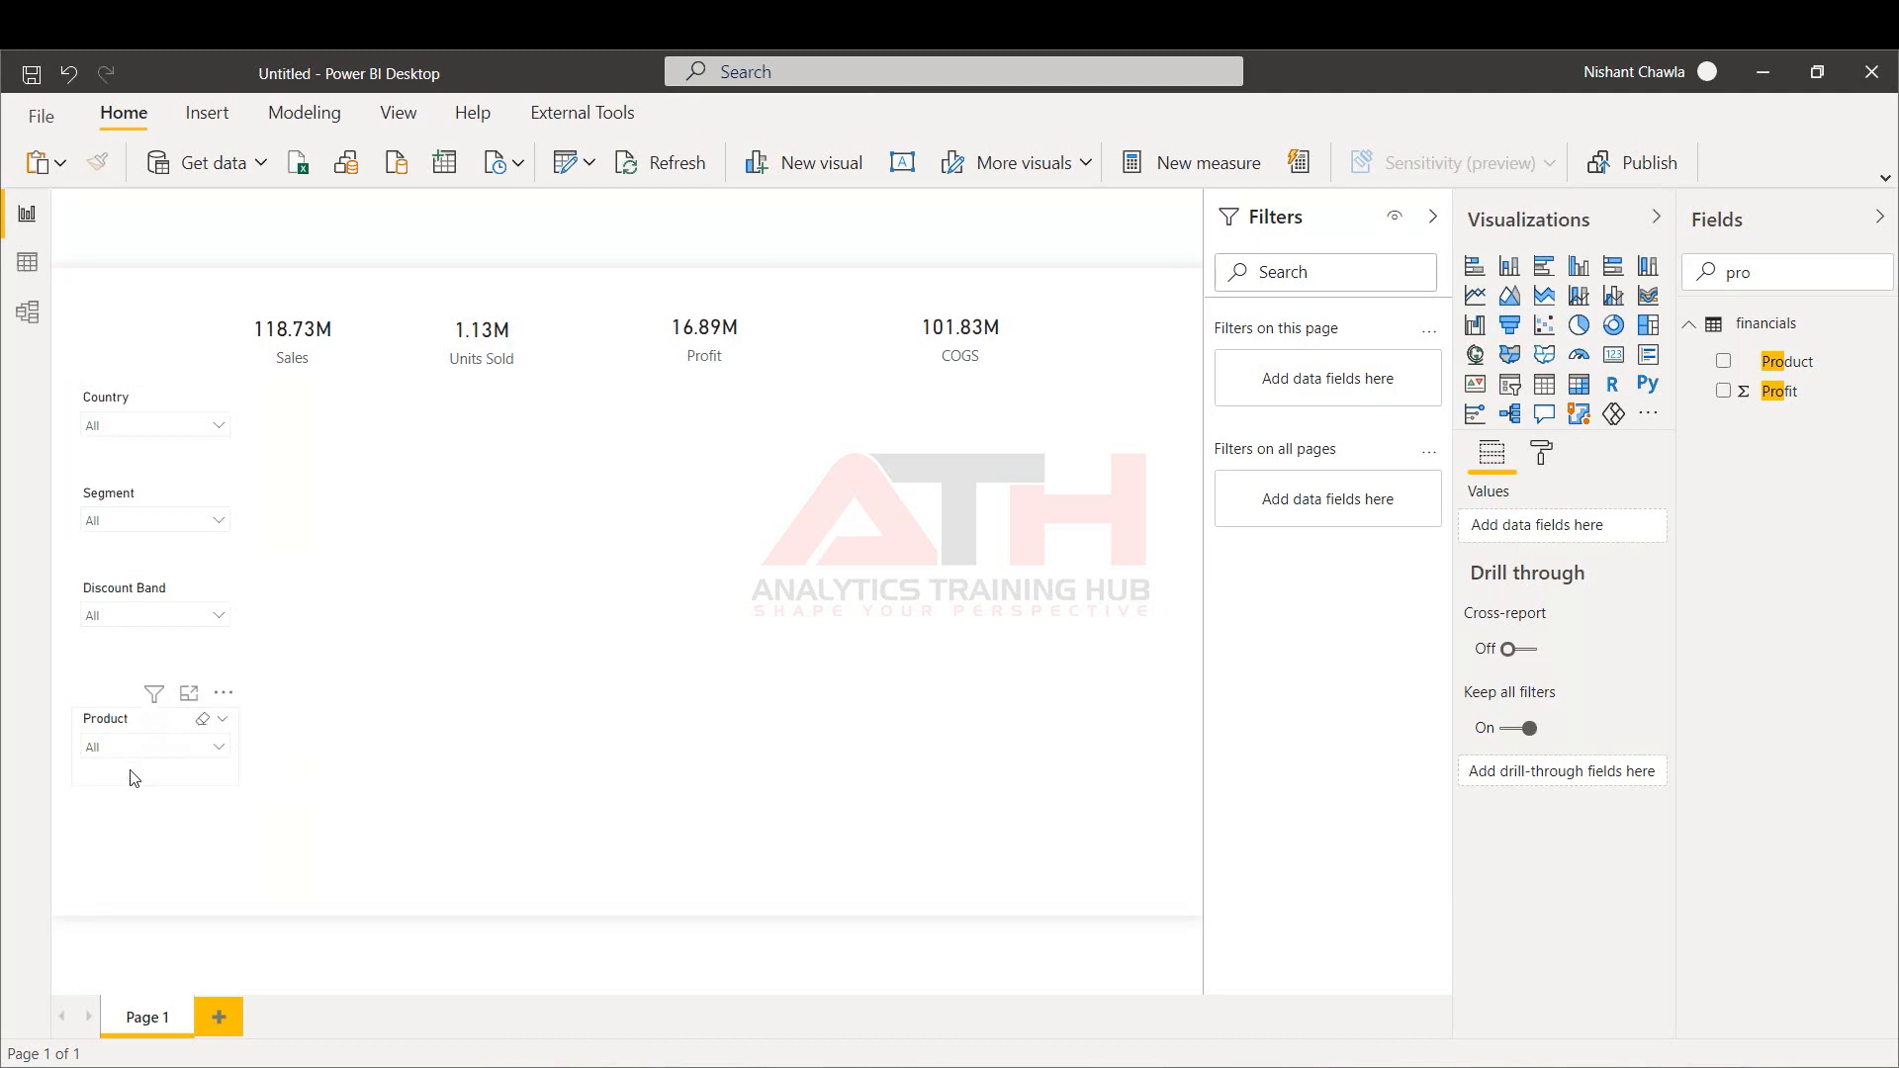
Move the Product slicer further down the page, leaving a wider gap below the Discount Band slicer
left_click_drag(126, 729, 121, 774)
key("Escape")
left_click(277, 776)
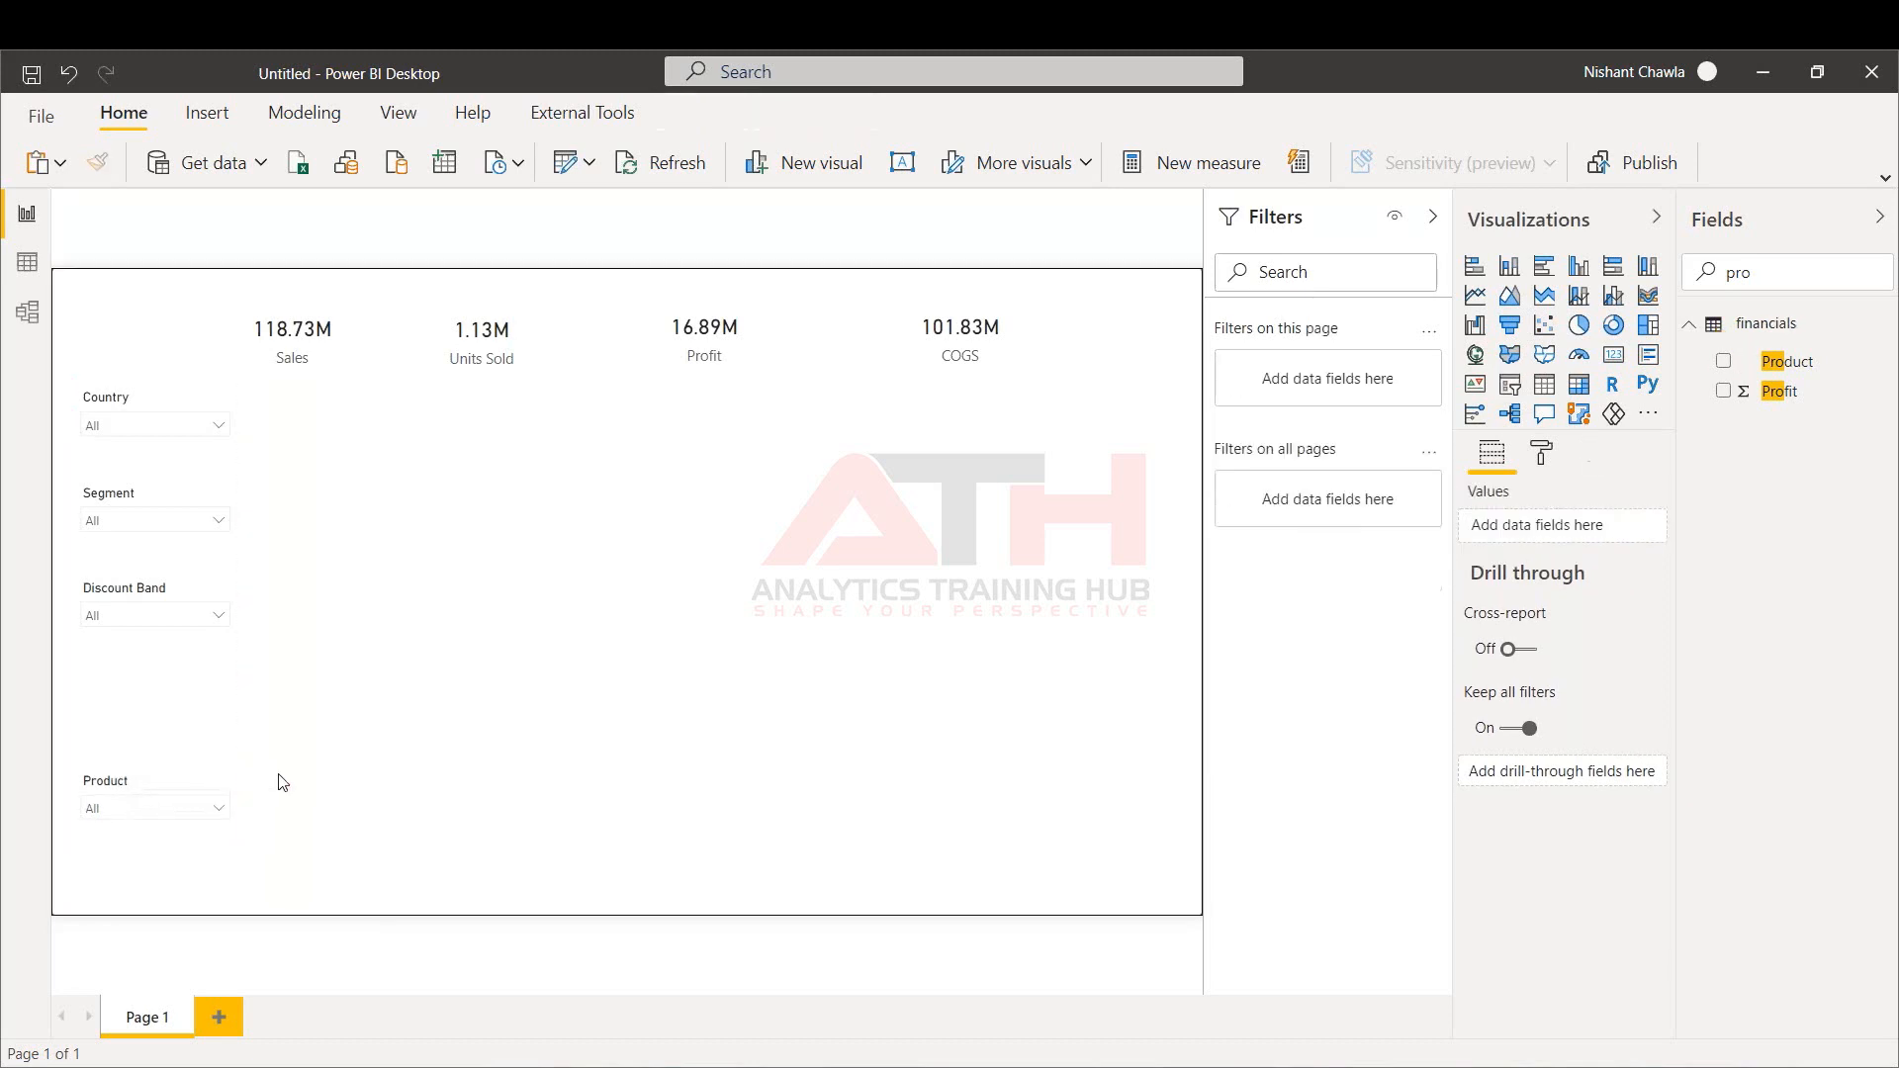
Distribute the Country, Segment, Discount Band and Product slicers vertically so that they are evenly spaced
left_click(150, 419)
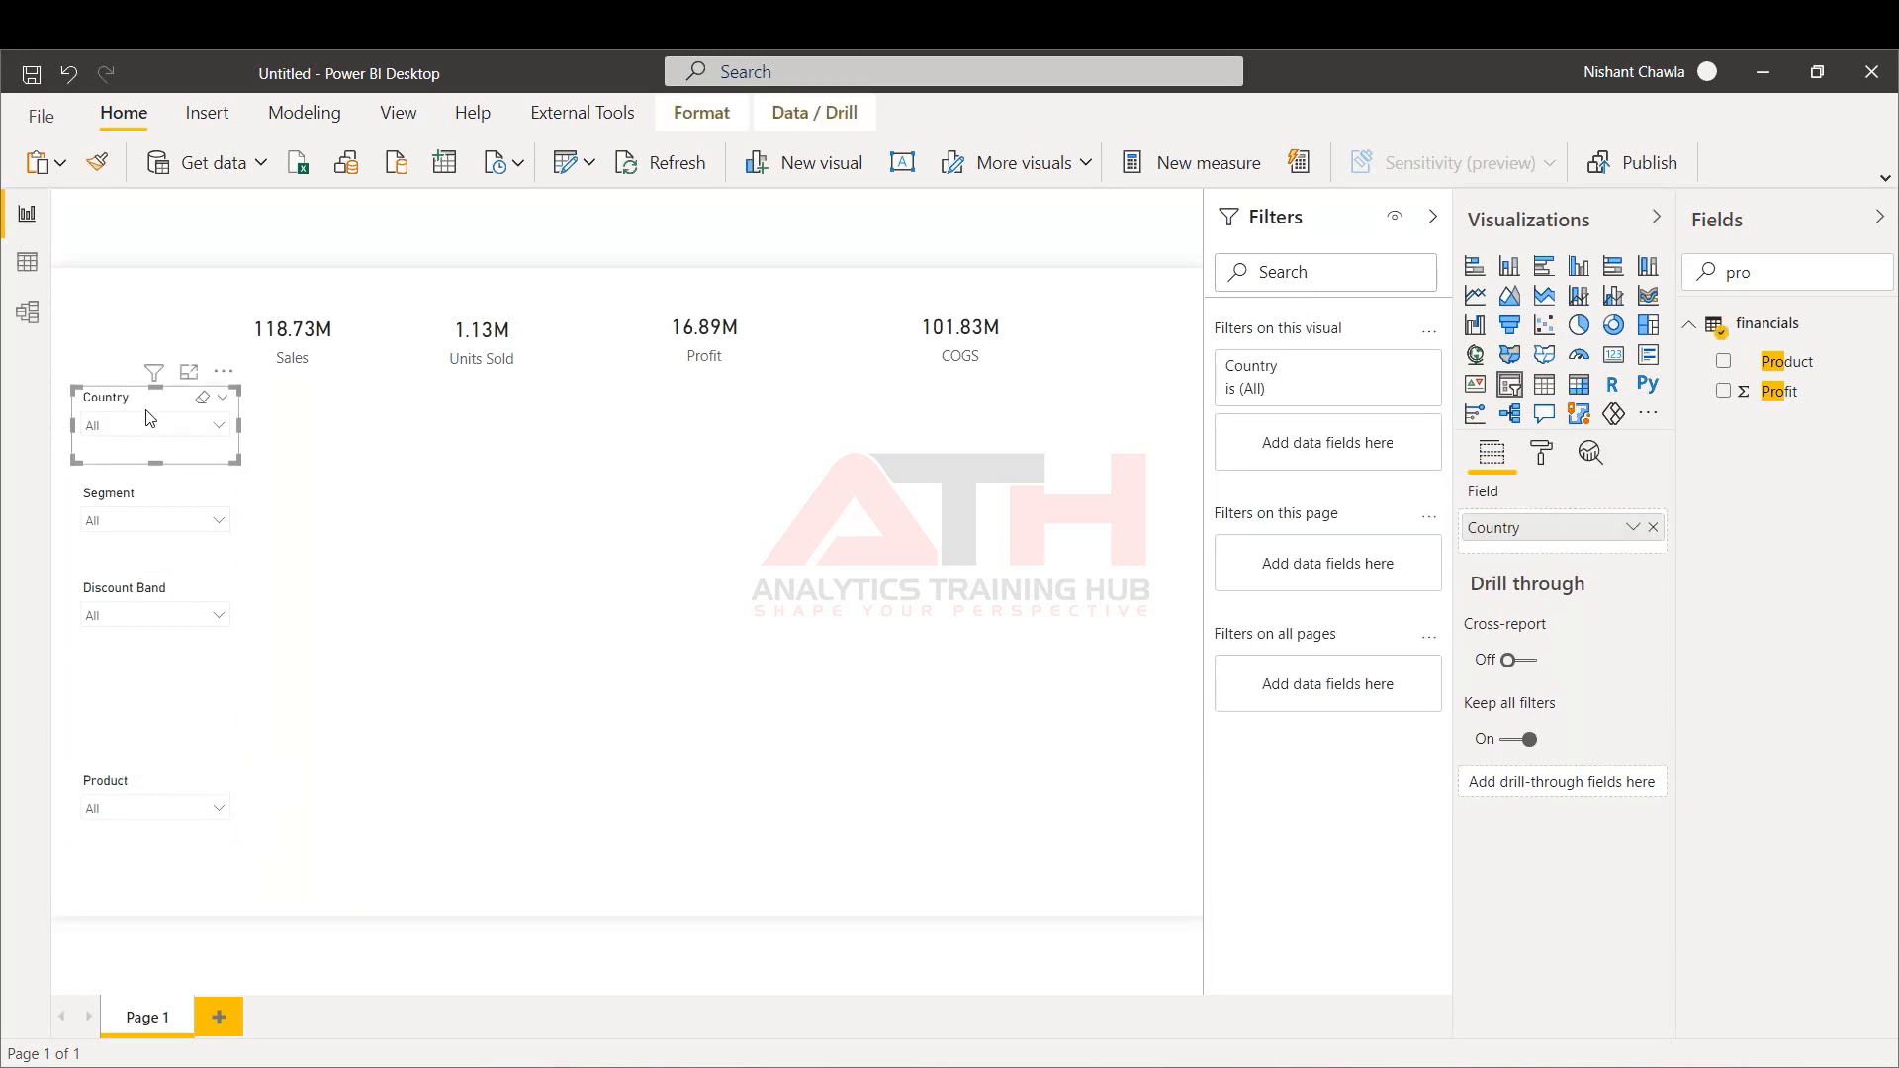
left_click(146, 497)
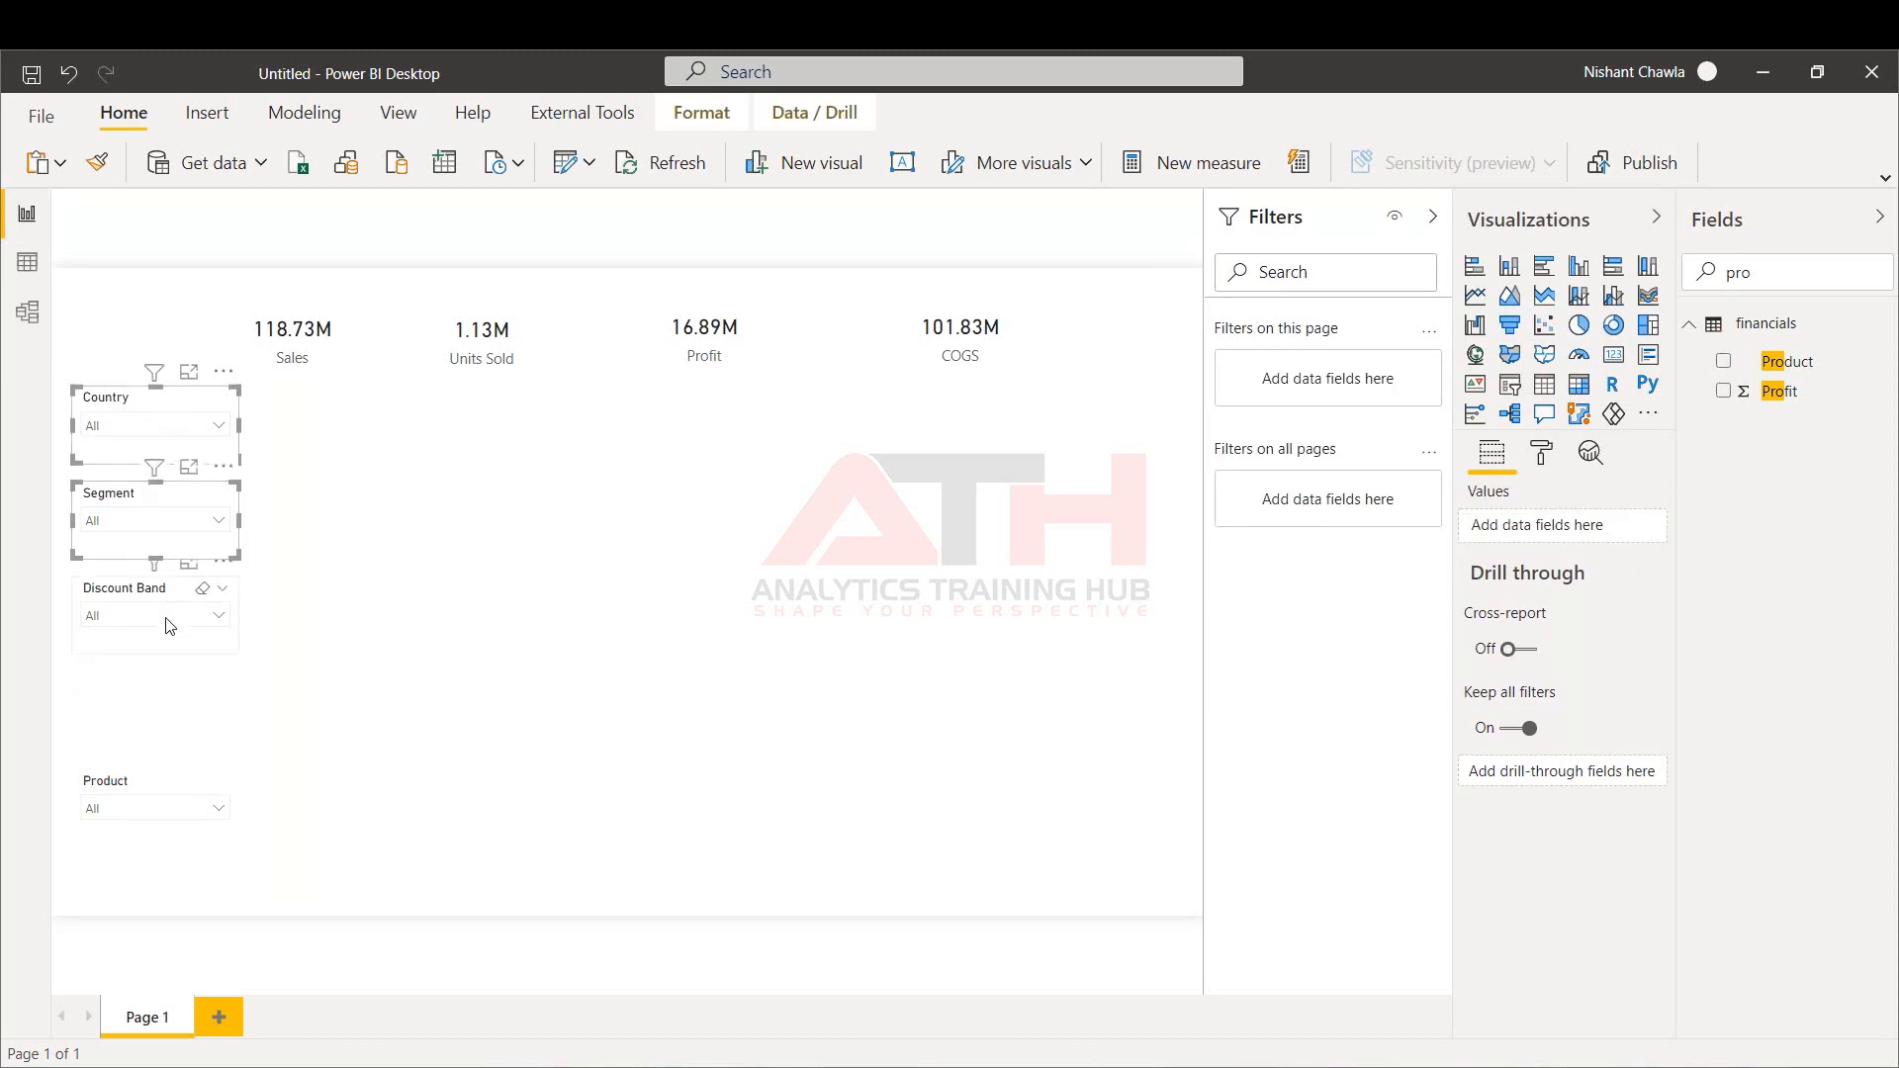
left_click(147, 600, "ctrl")
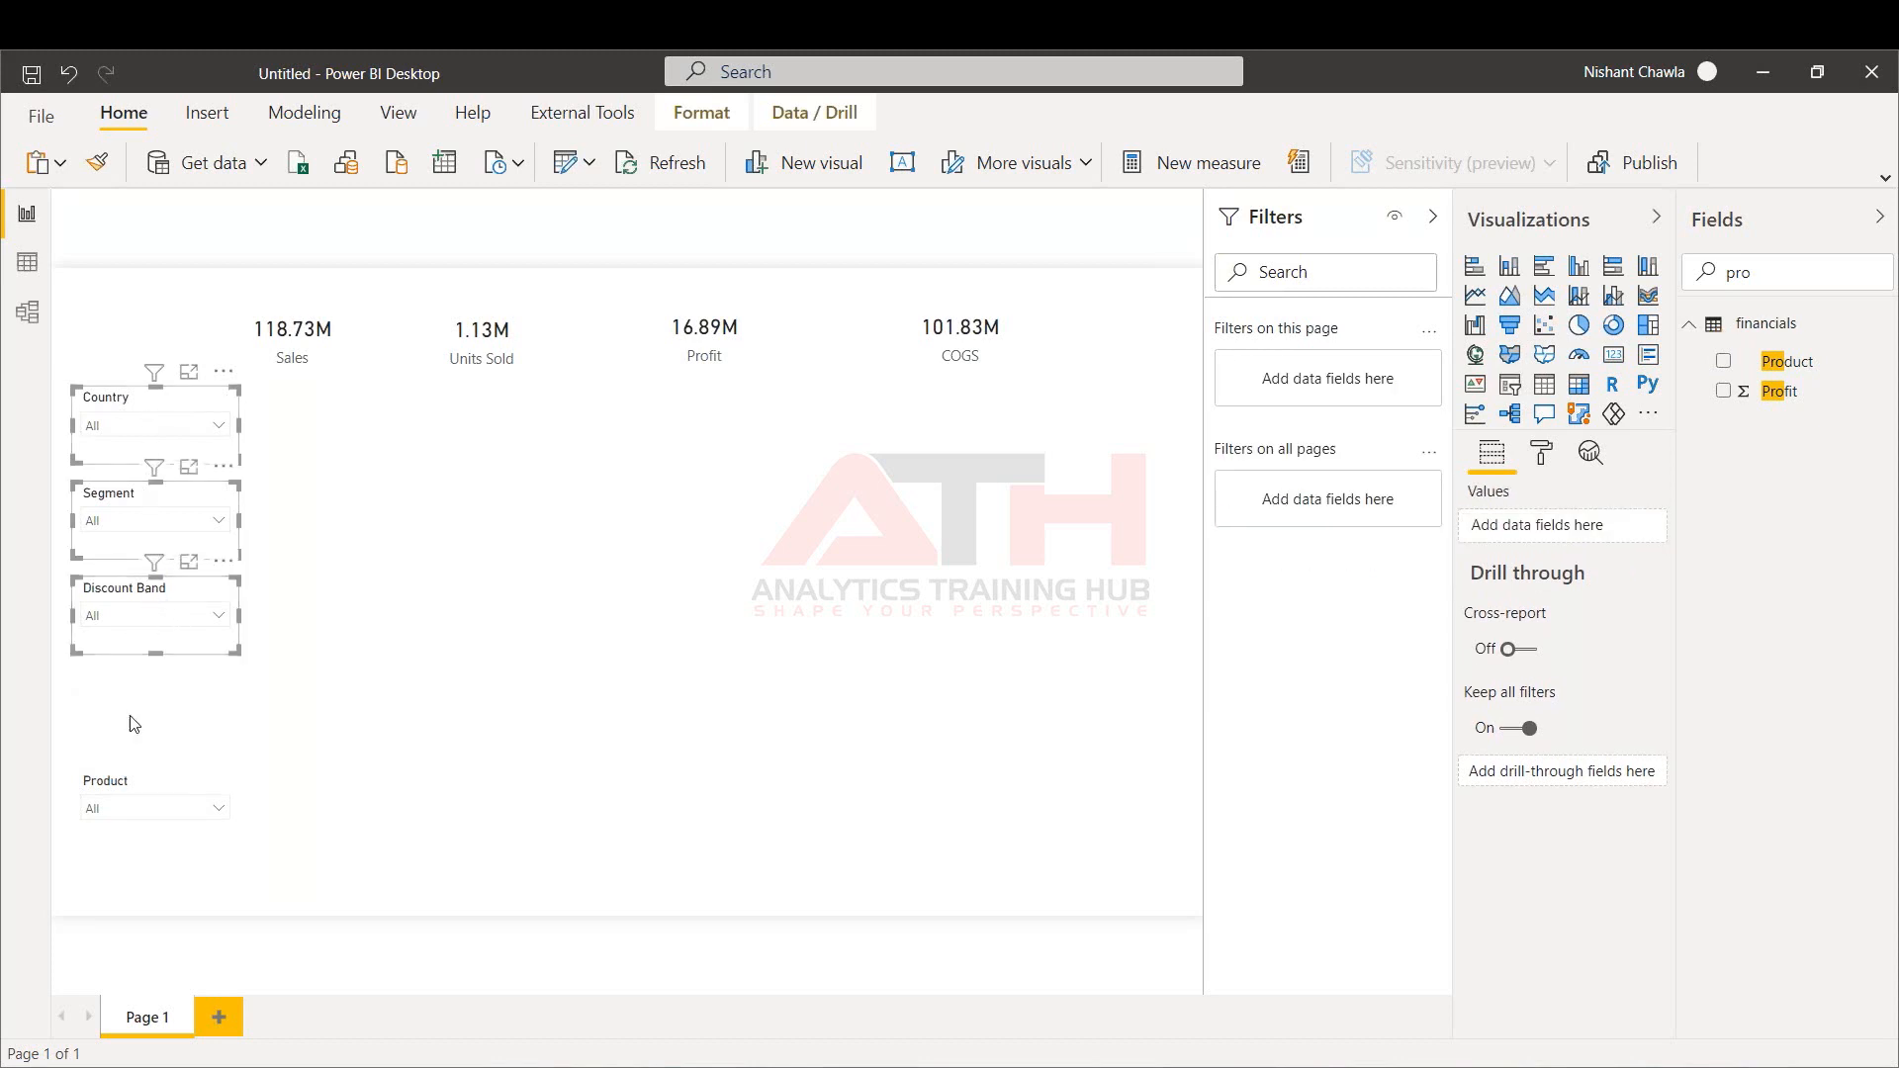
left_click(129, 784, "ctrl")
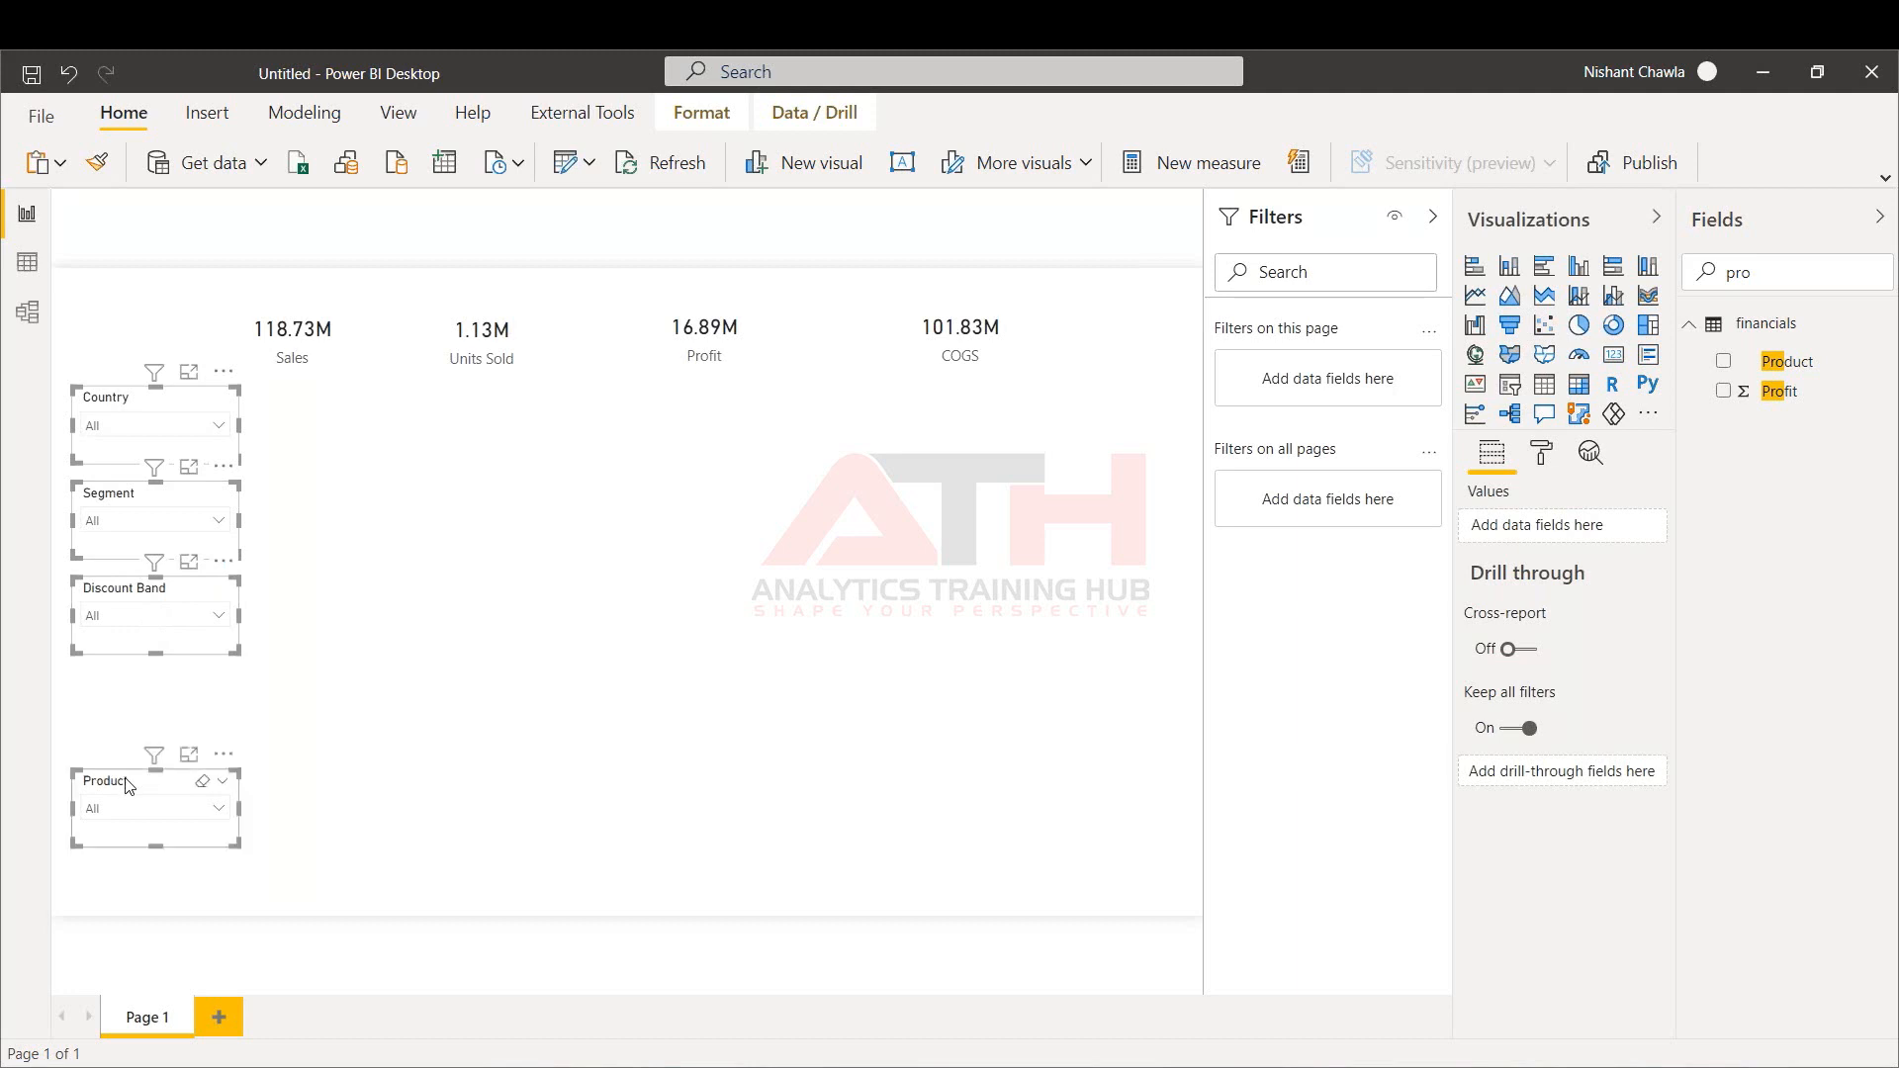
left_click(708, 115)
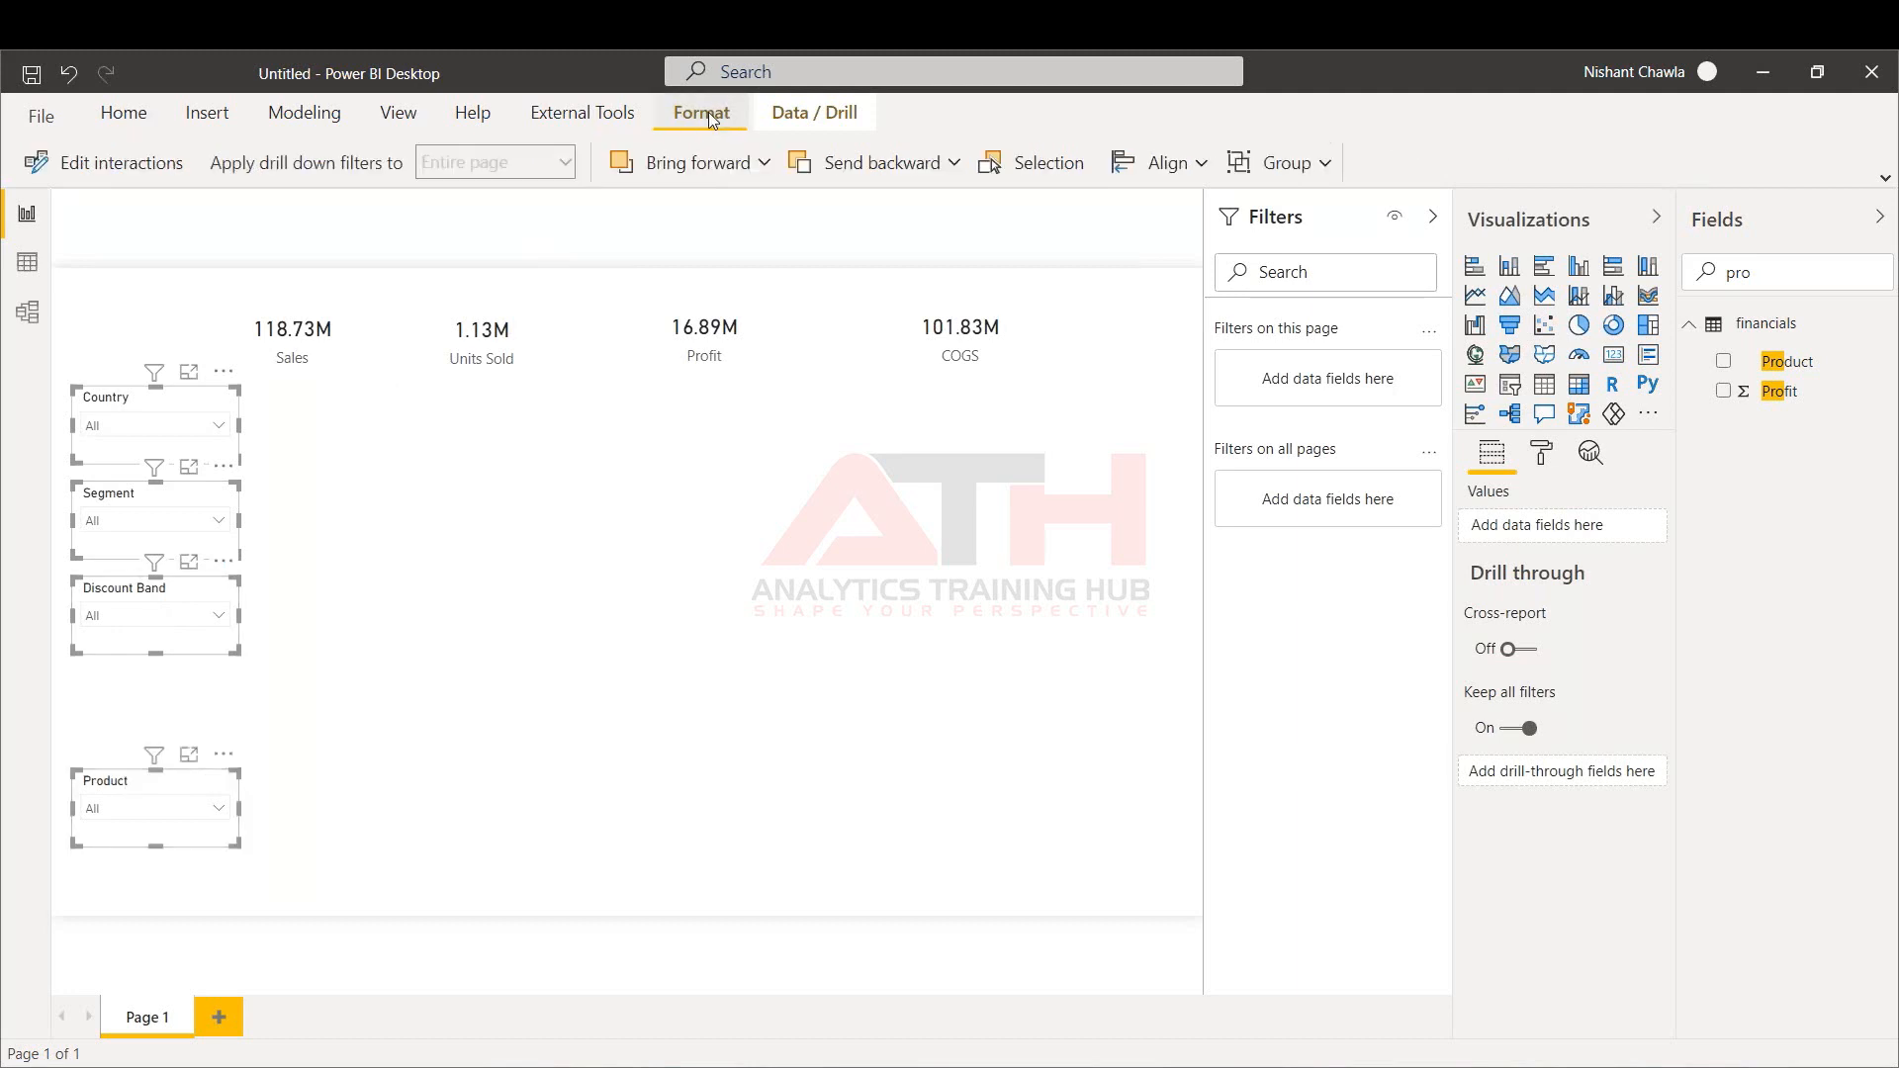
left_click(1167, 164)
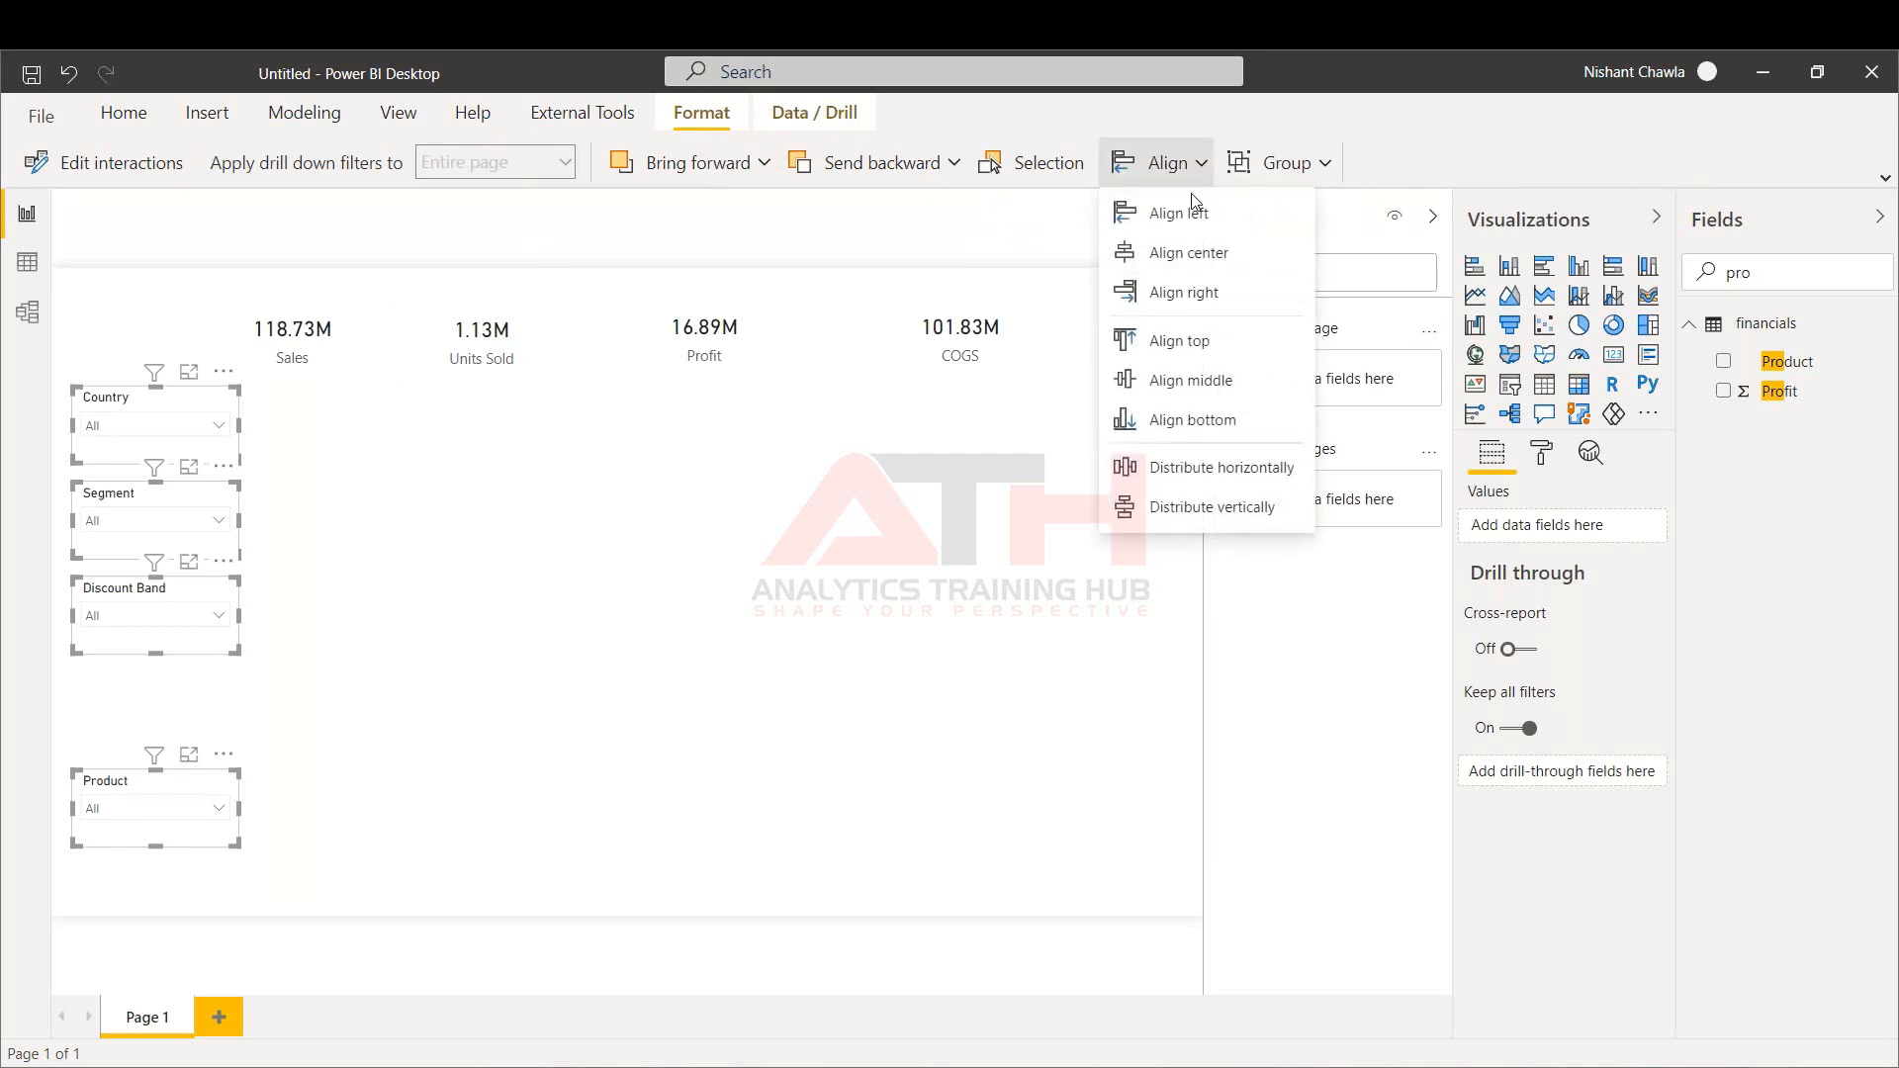
left_click(1197, 508)
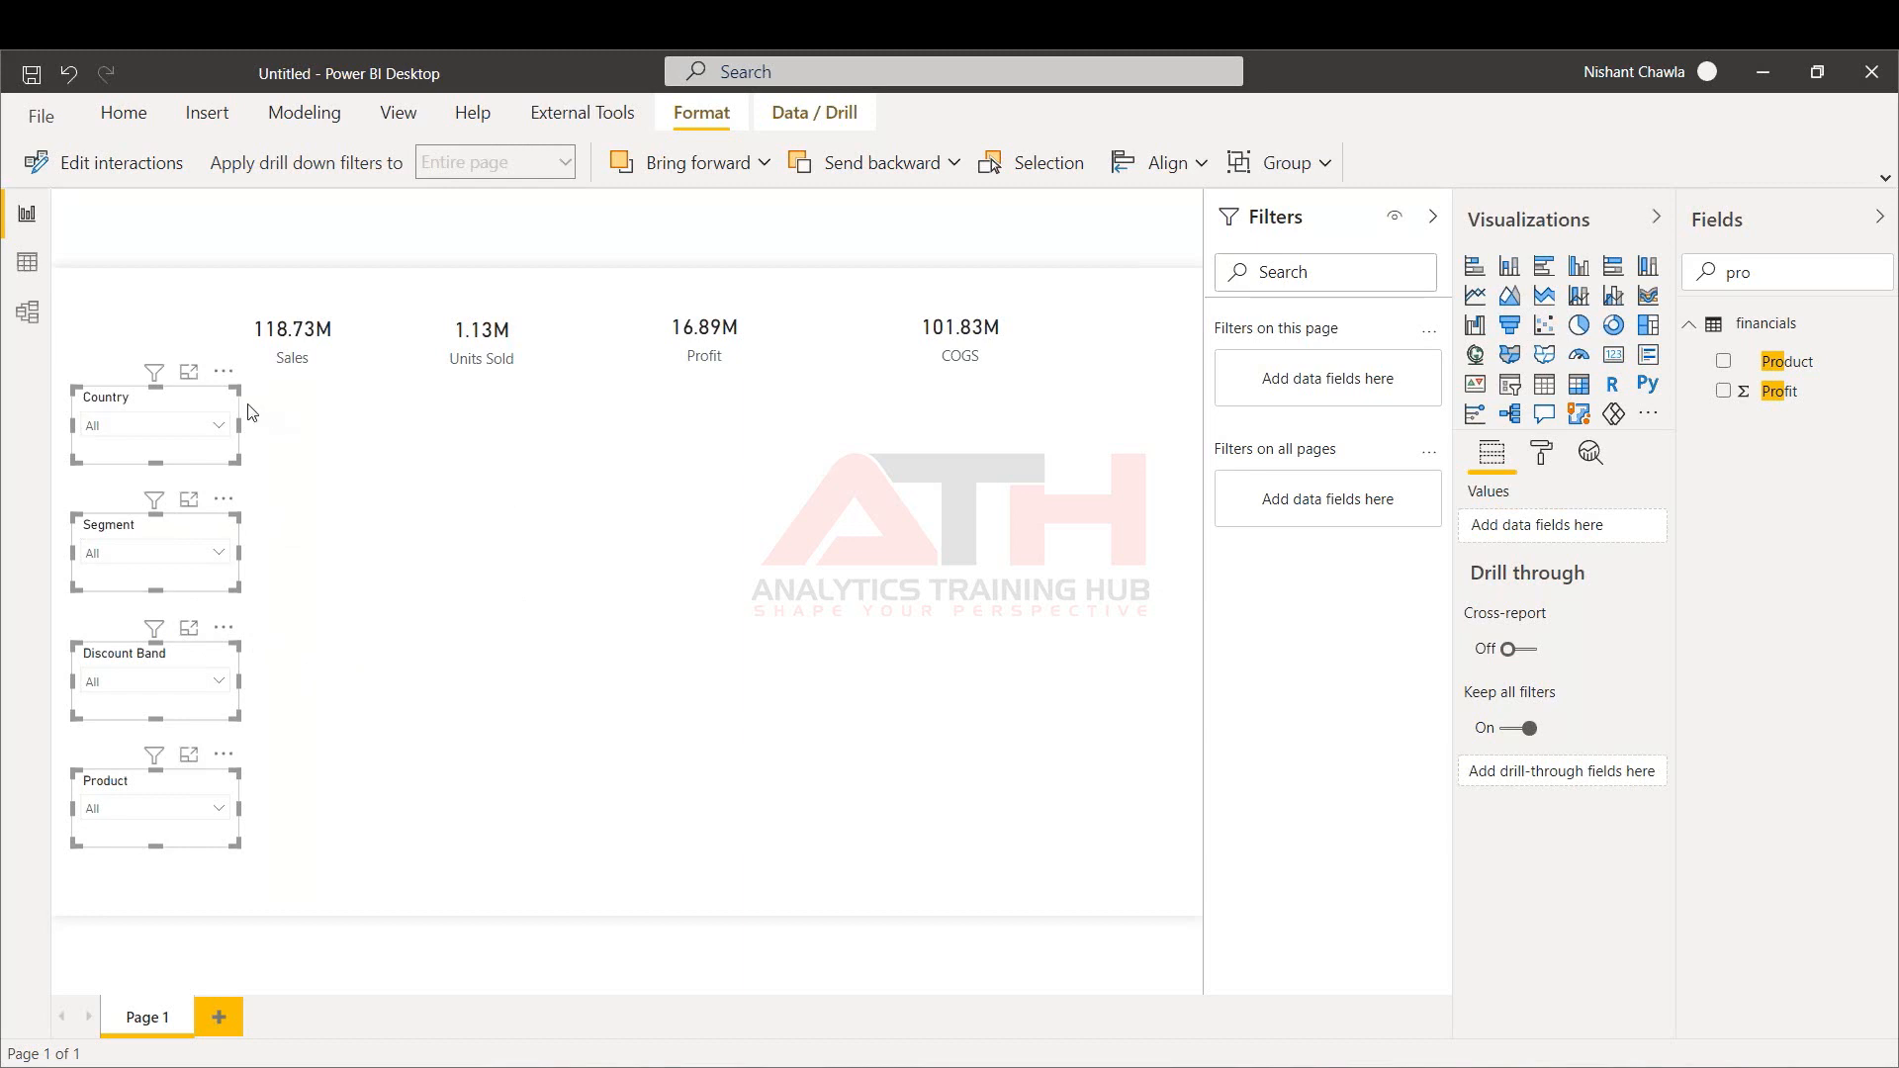
left_click(260, 616)
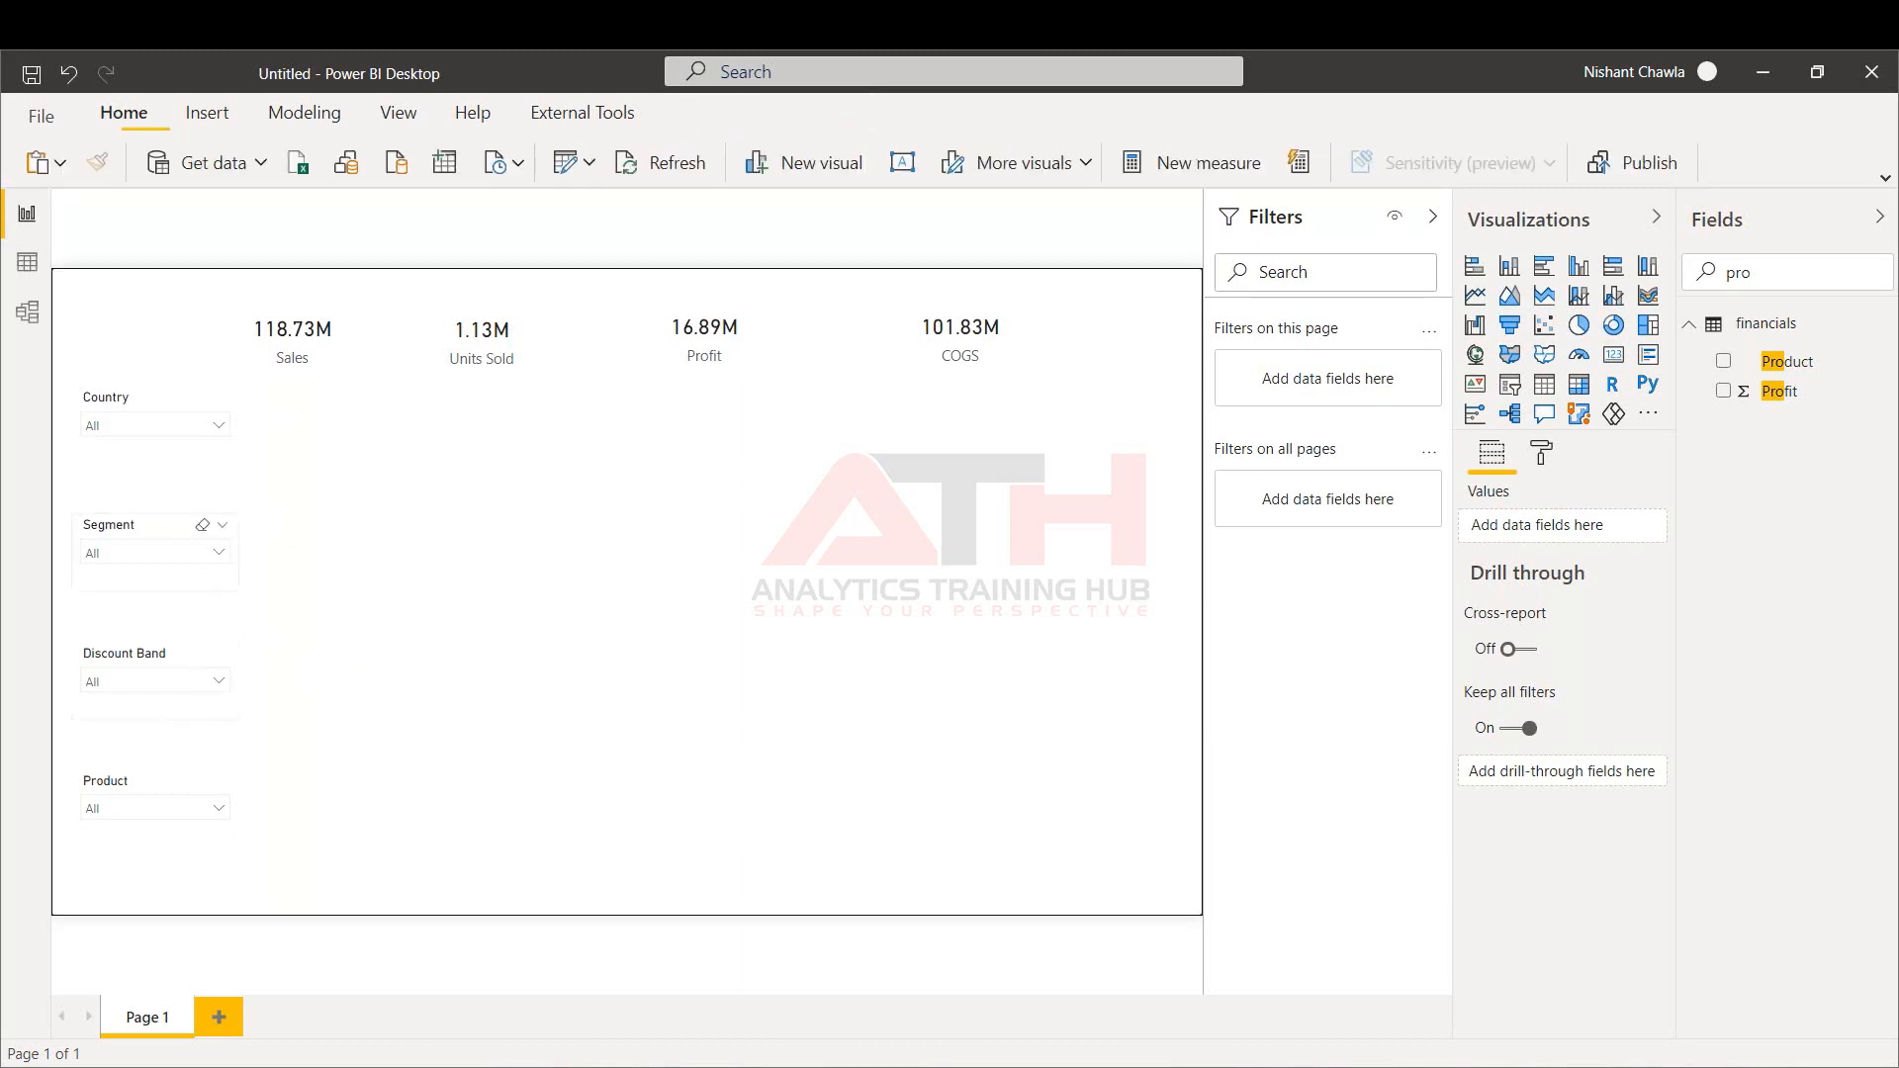
Test the Country slicer by filtering the KPI cards to France, and clear the selection again
left_click(165, 425)
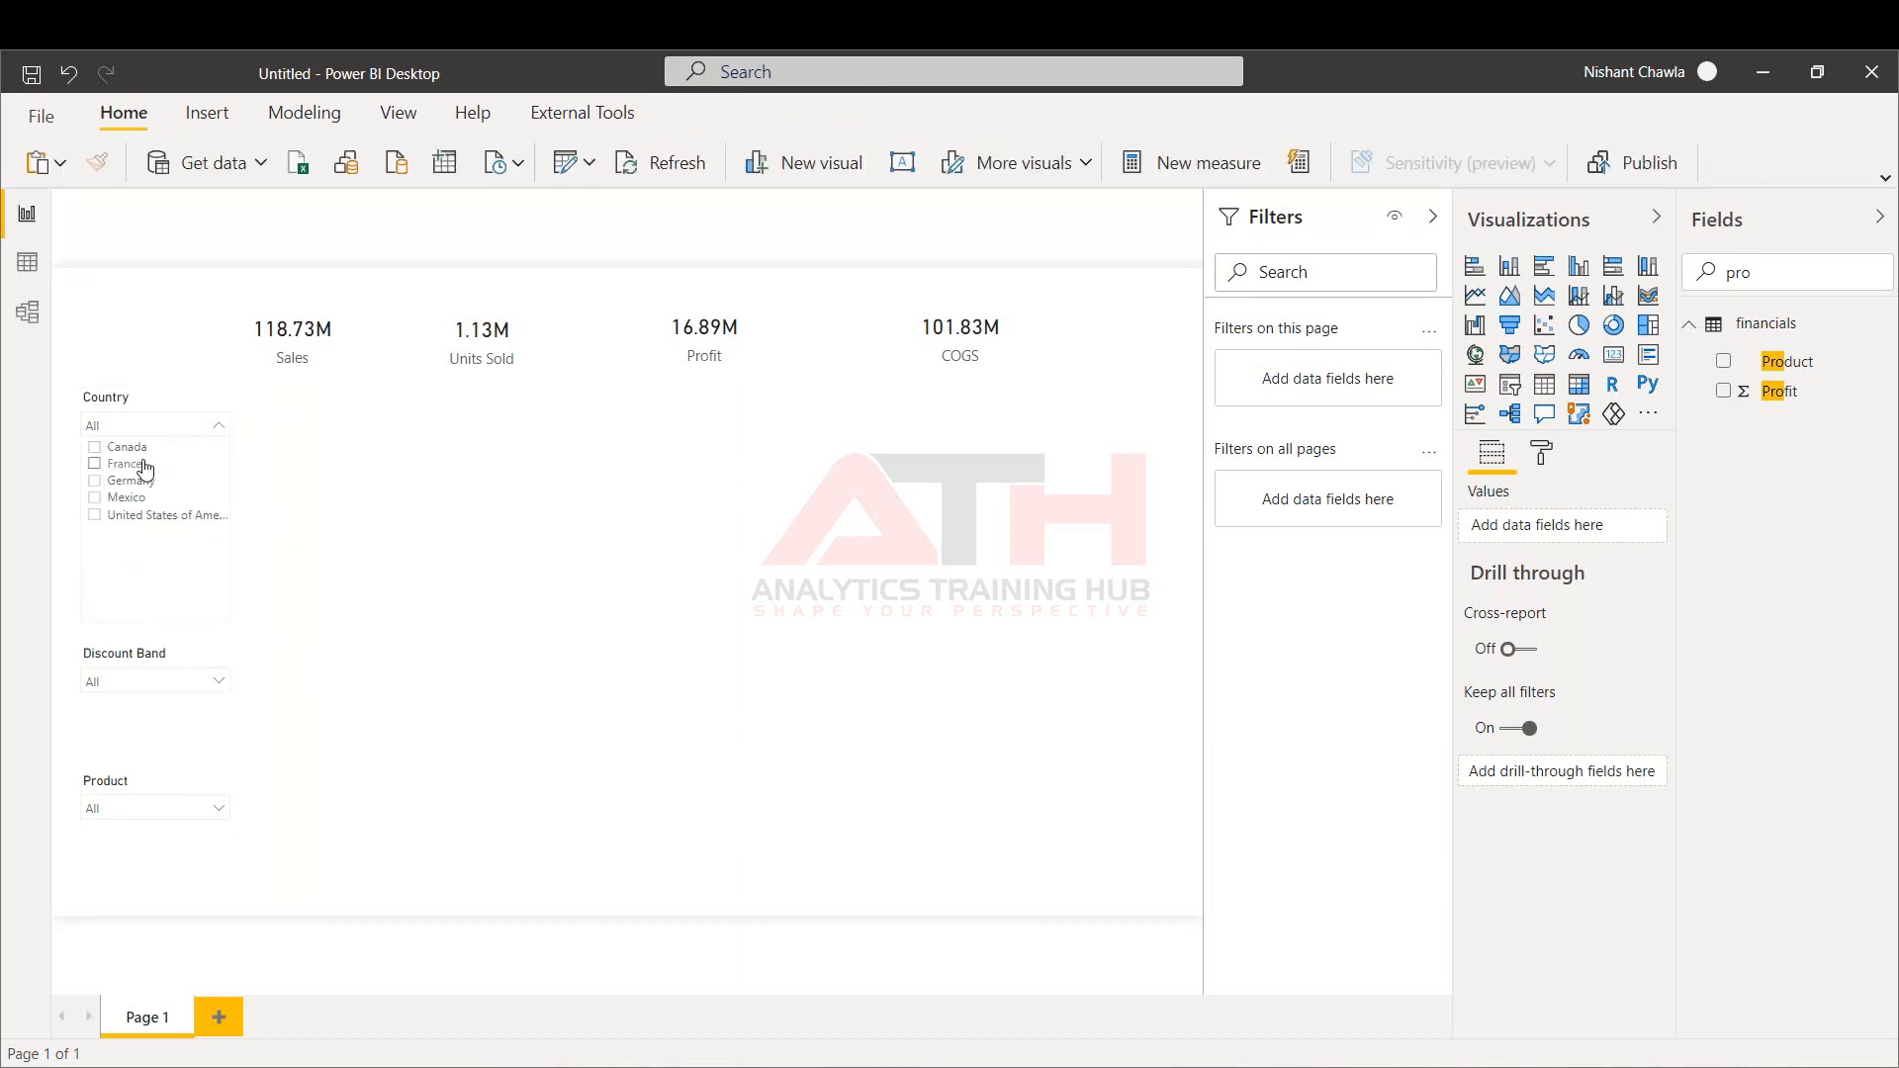
left_click(145, 469)
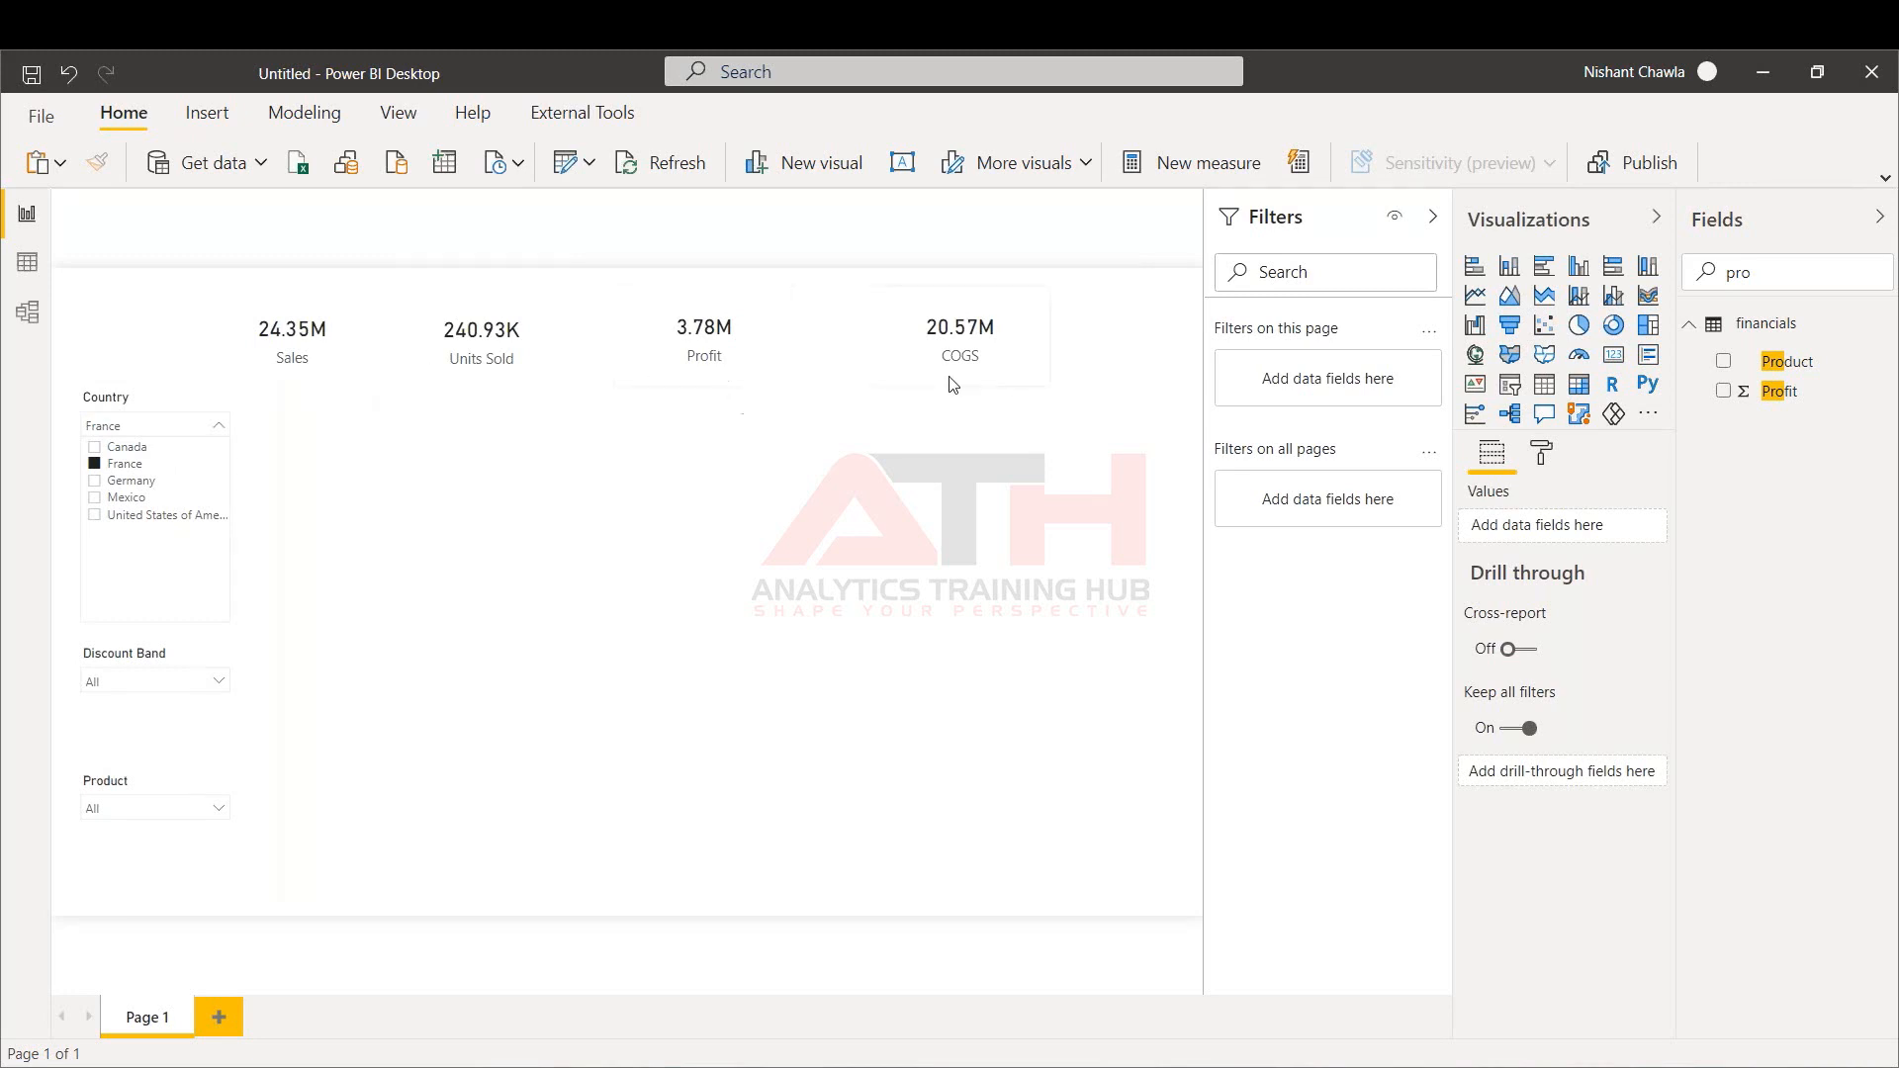
left_click(125, 465)
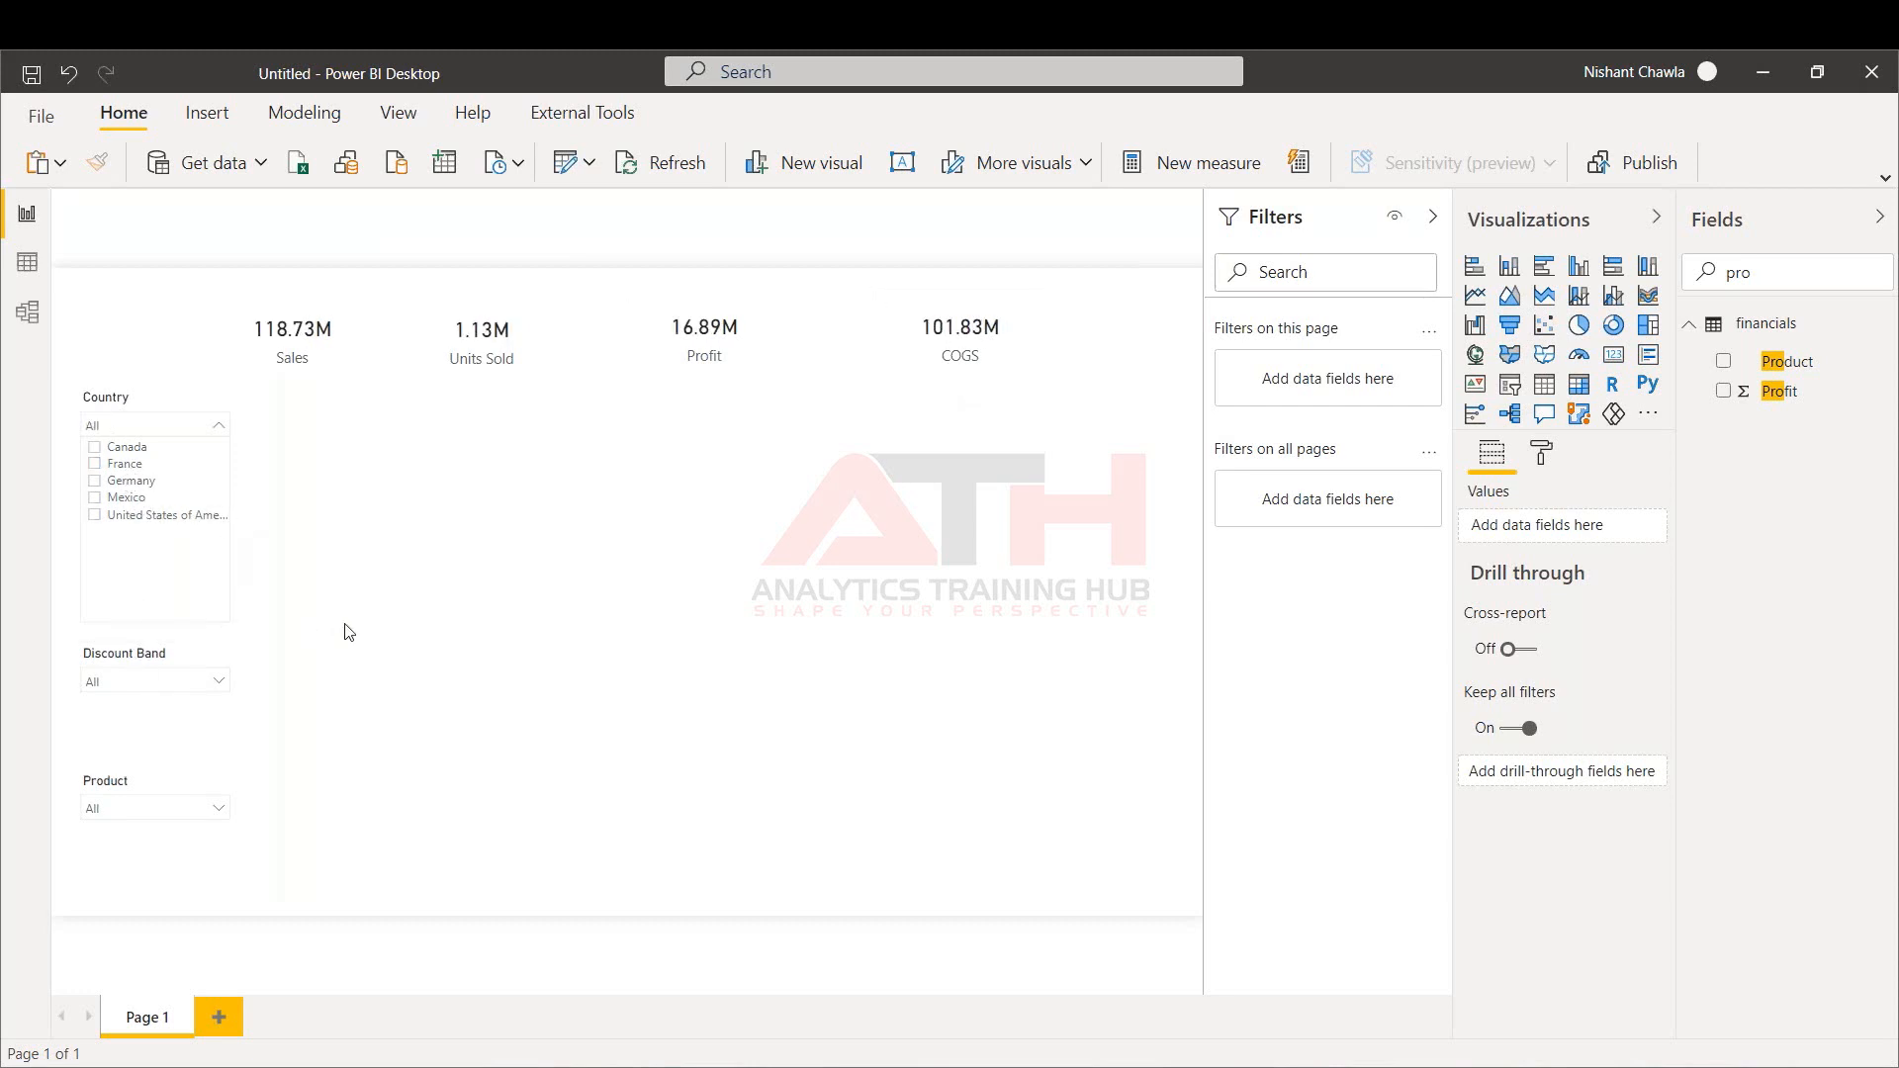
left_click(348, 631)
Filter the KPI cards to the Government segment with the Segment slicer
left_click(126, 551)
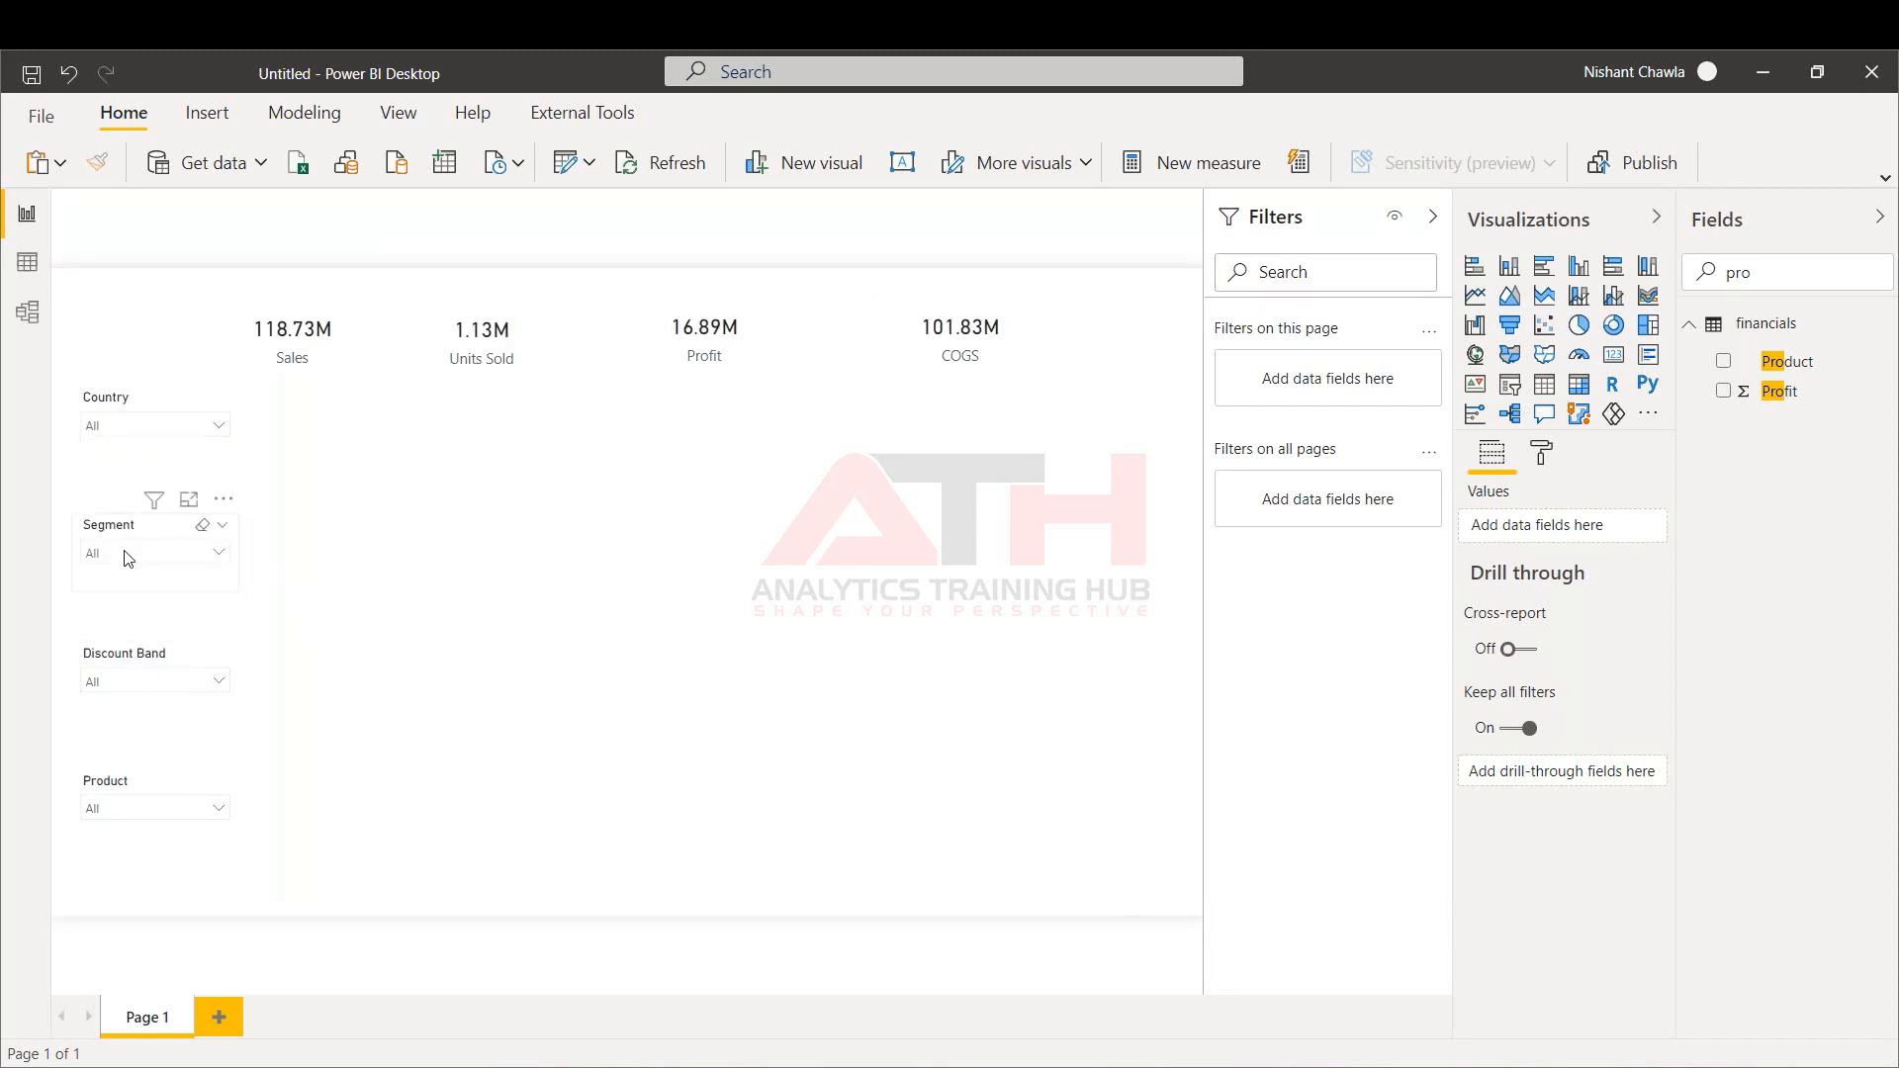
left_click(127, 607)
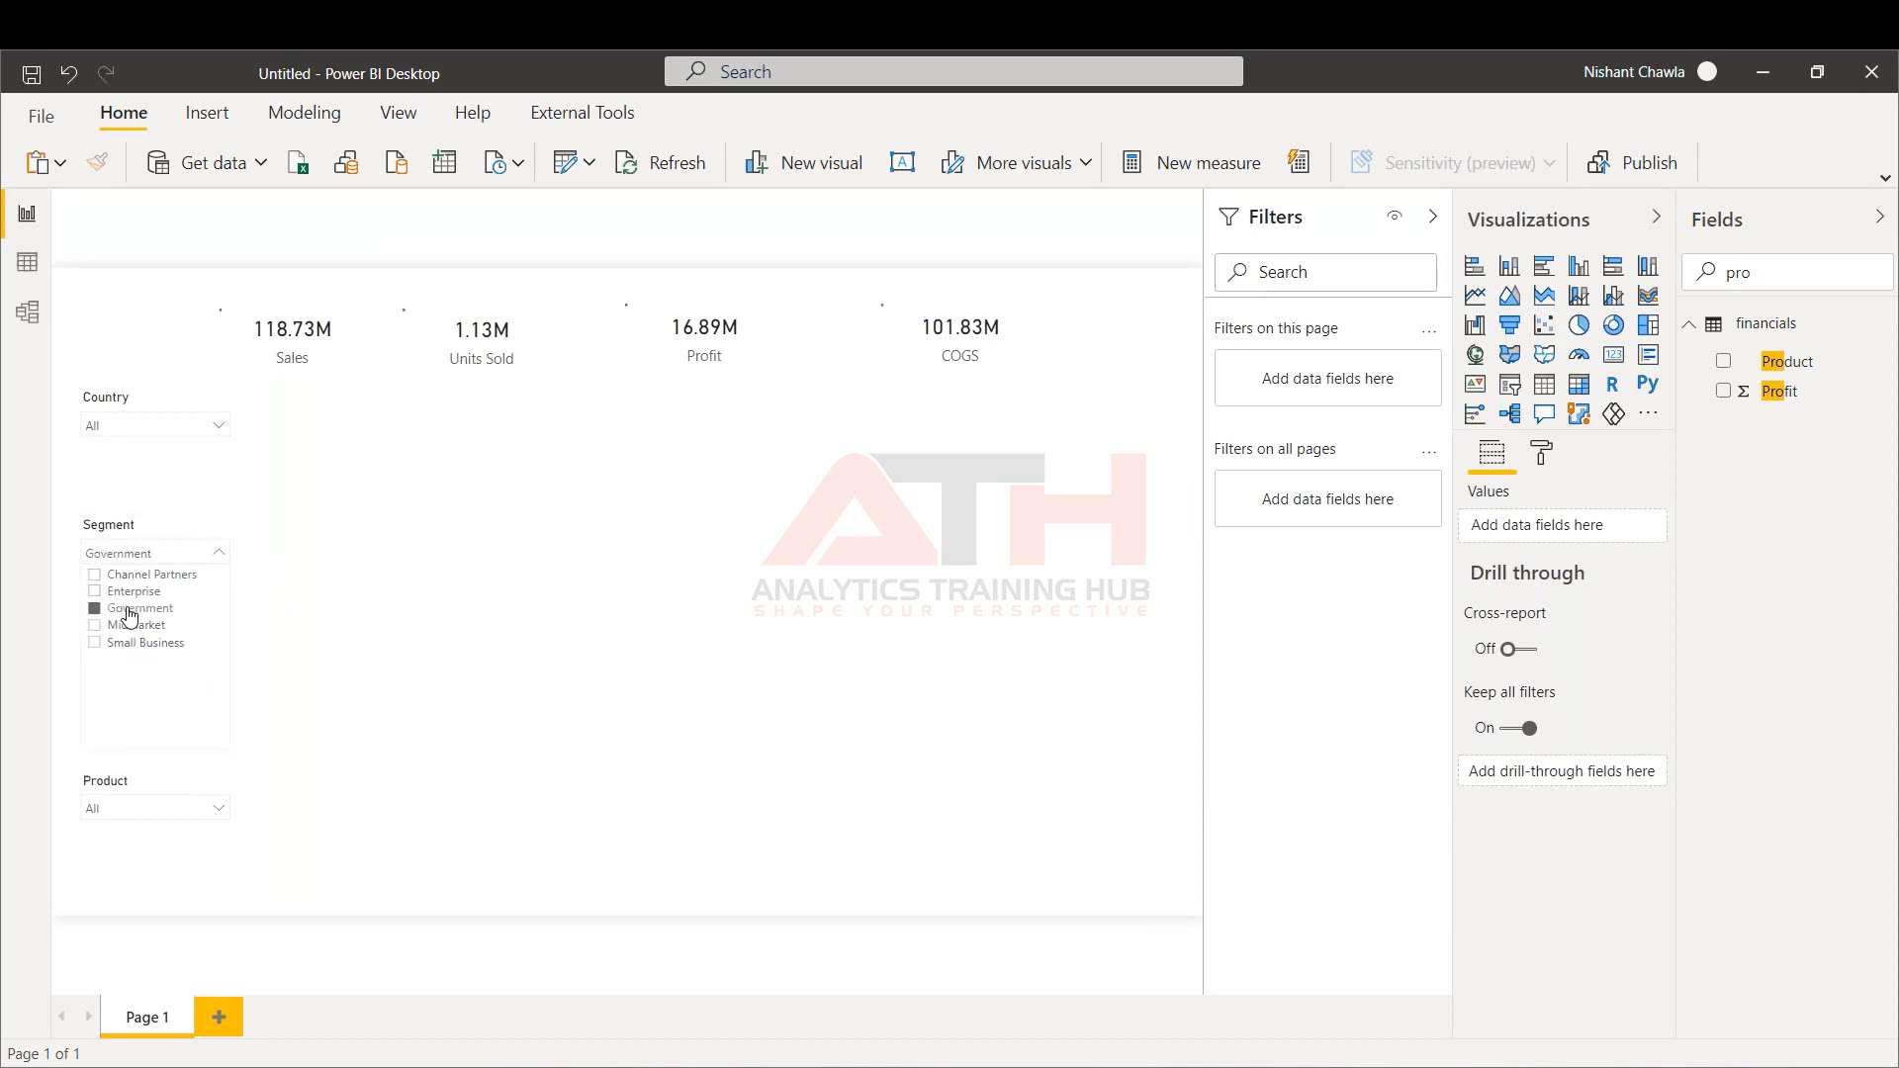
left_click(550, 460)
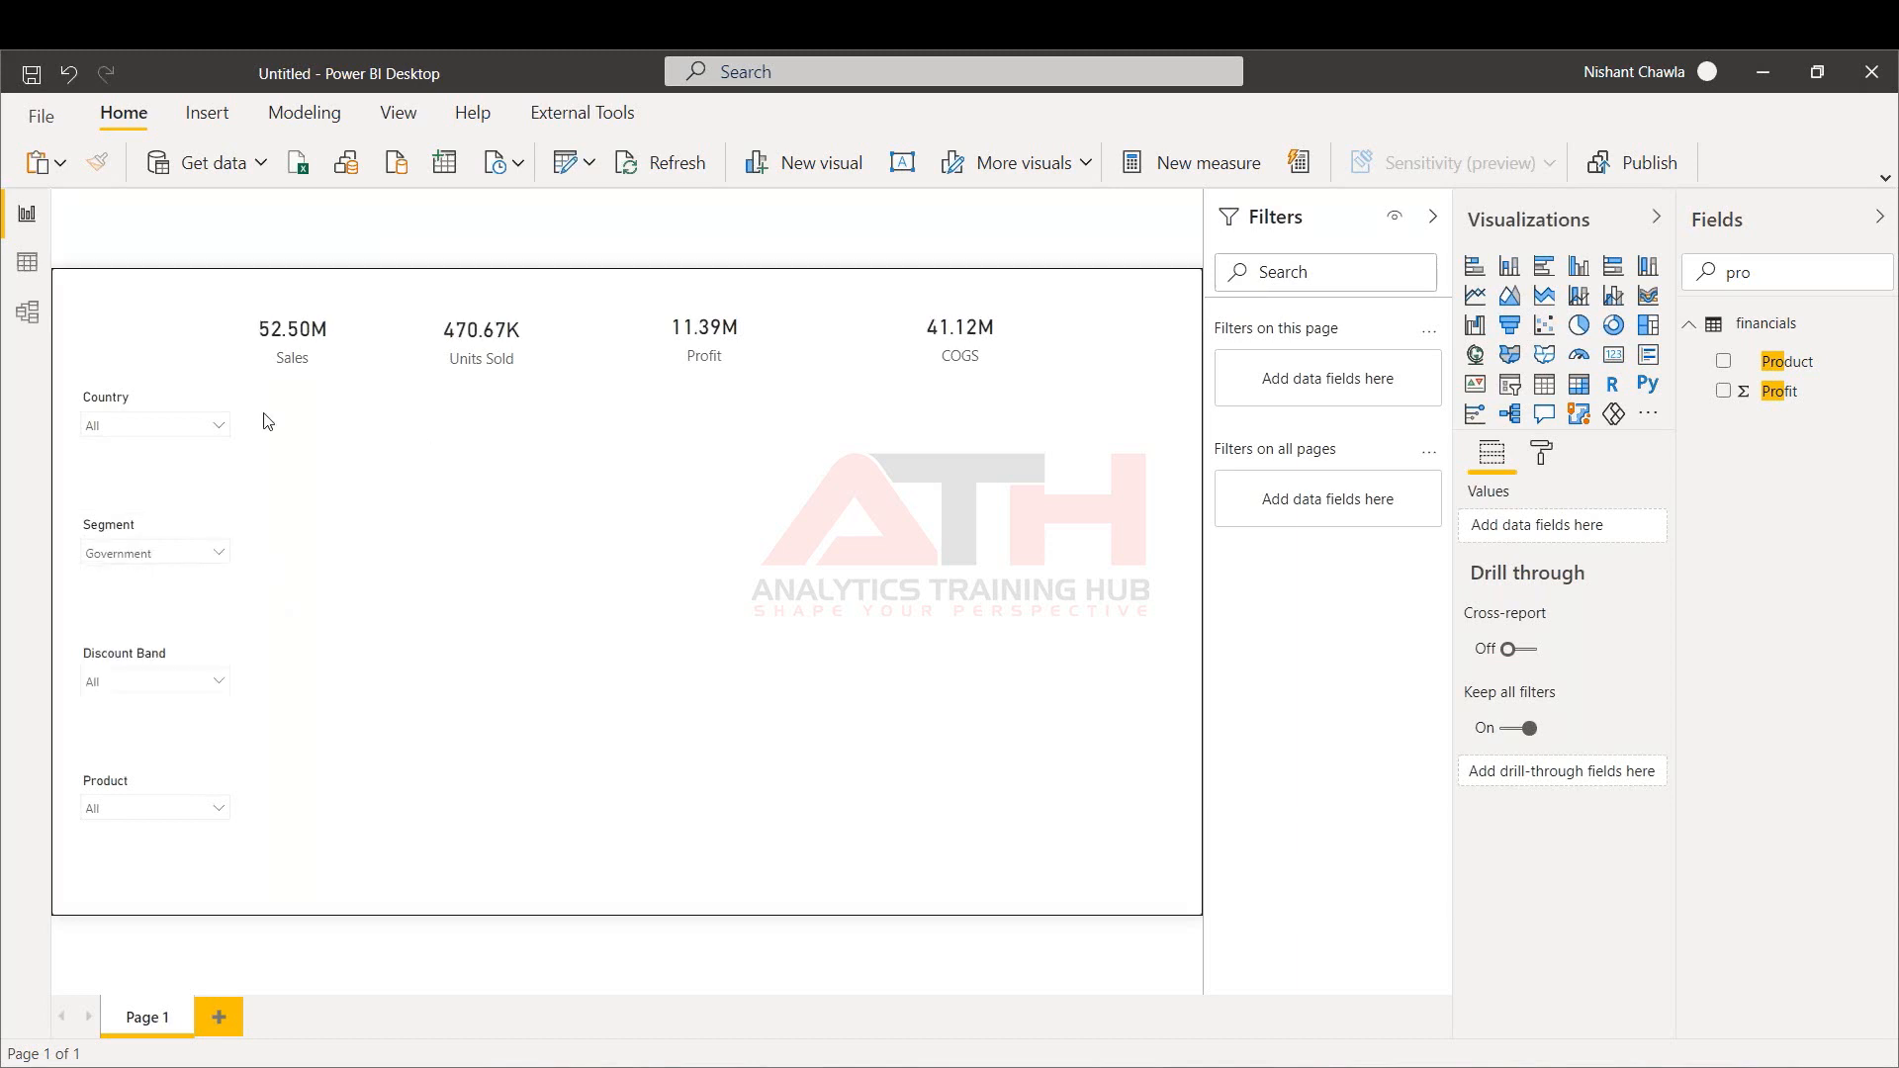
Filter the KPI cards to Mexico with the Country slicer
left_click(197, 429)
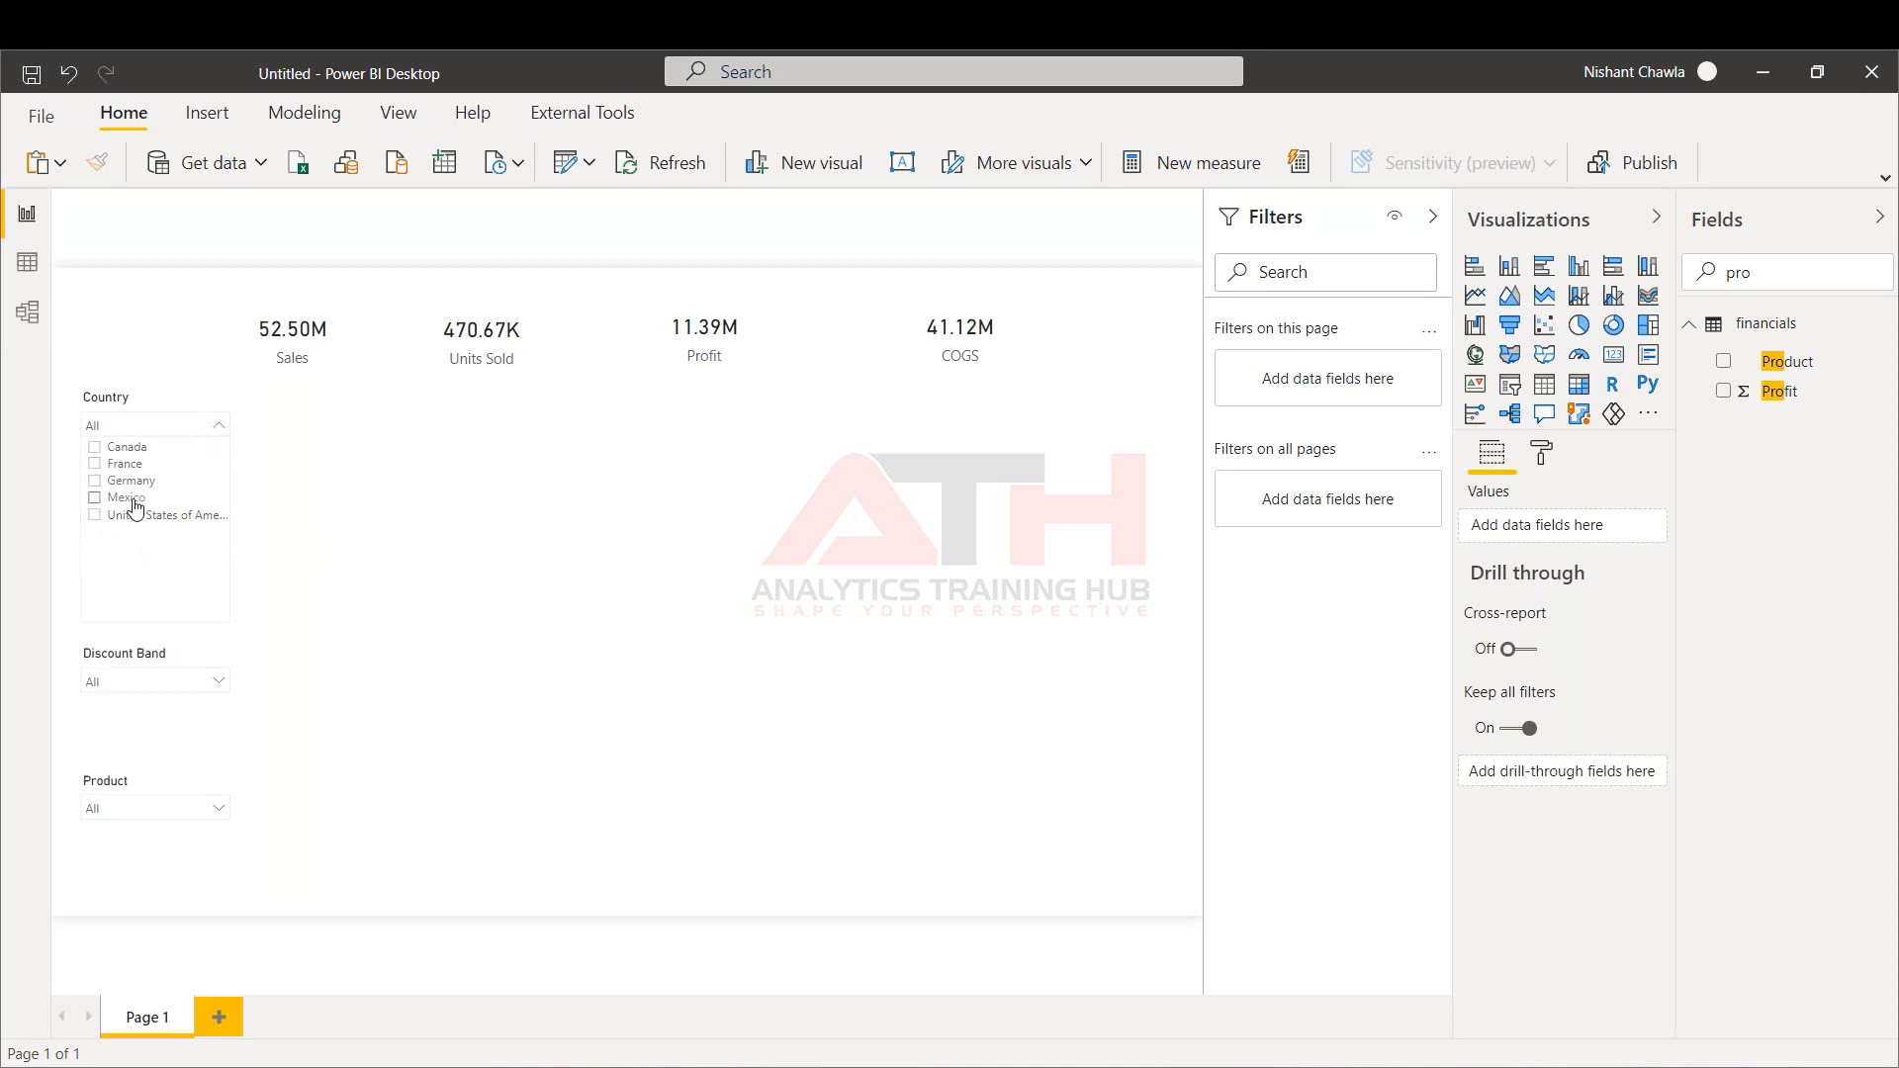
left_click(135, 503)
left_click(505, 528)
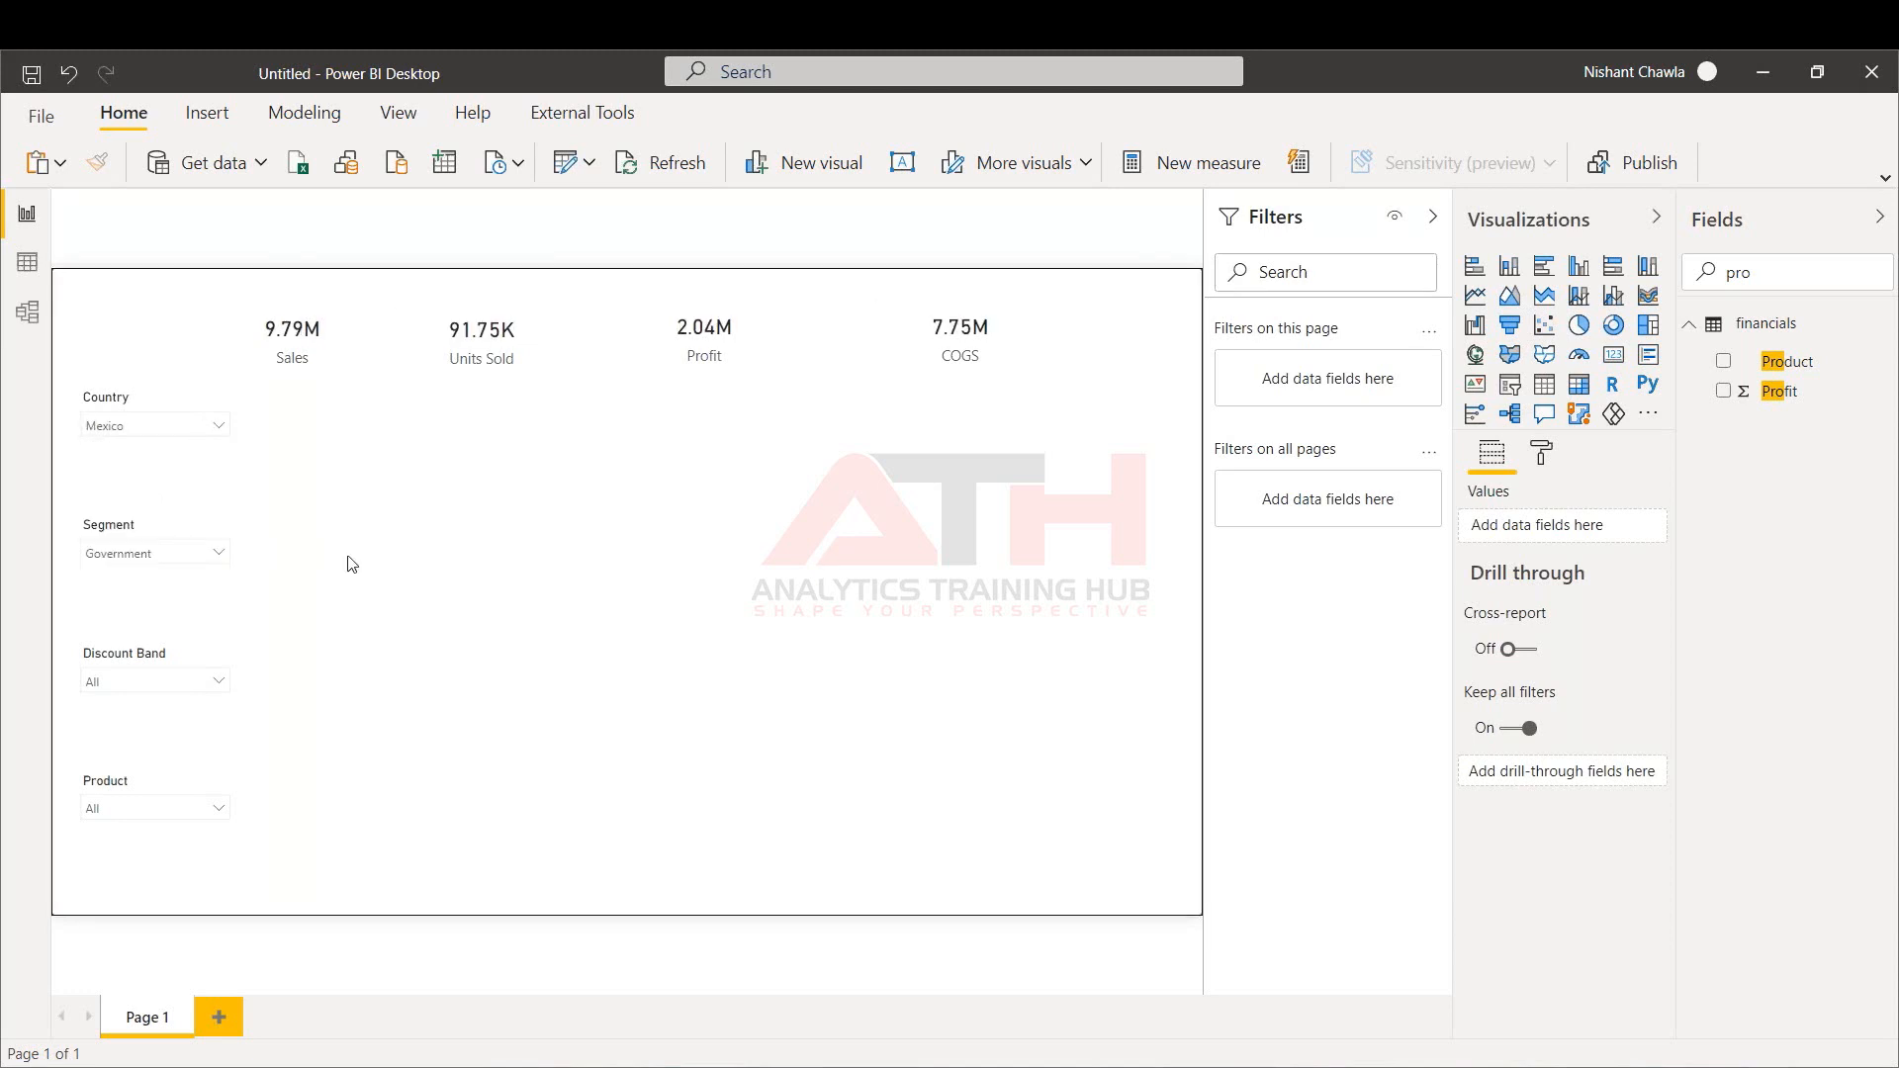
Clear the Government selection from the Segment slicer
left_click(190, 560)
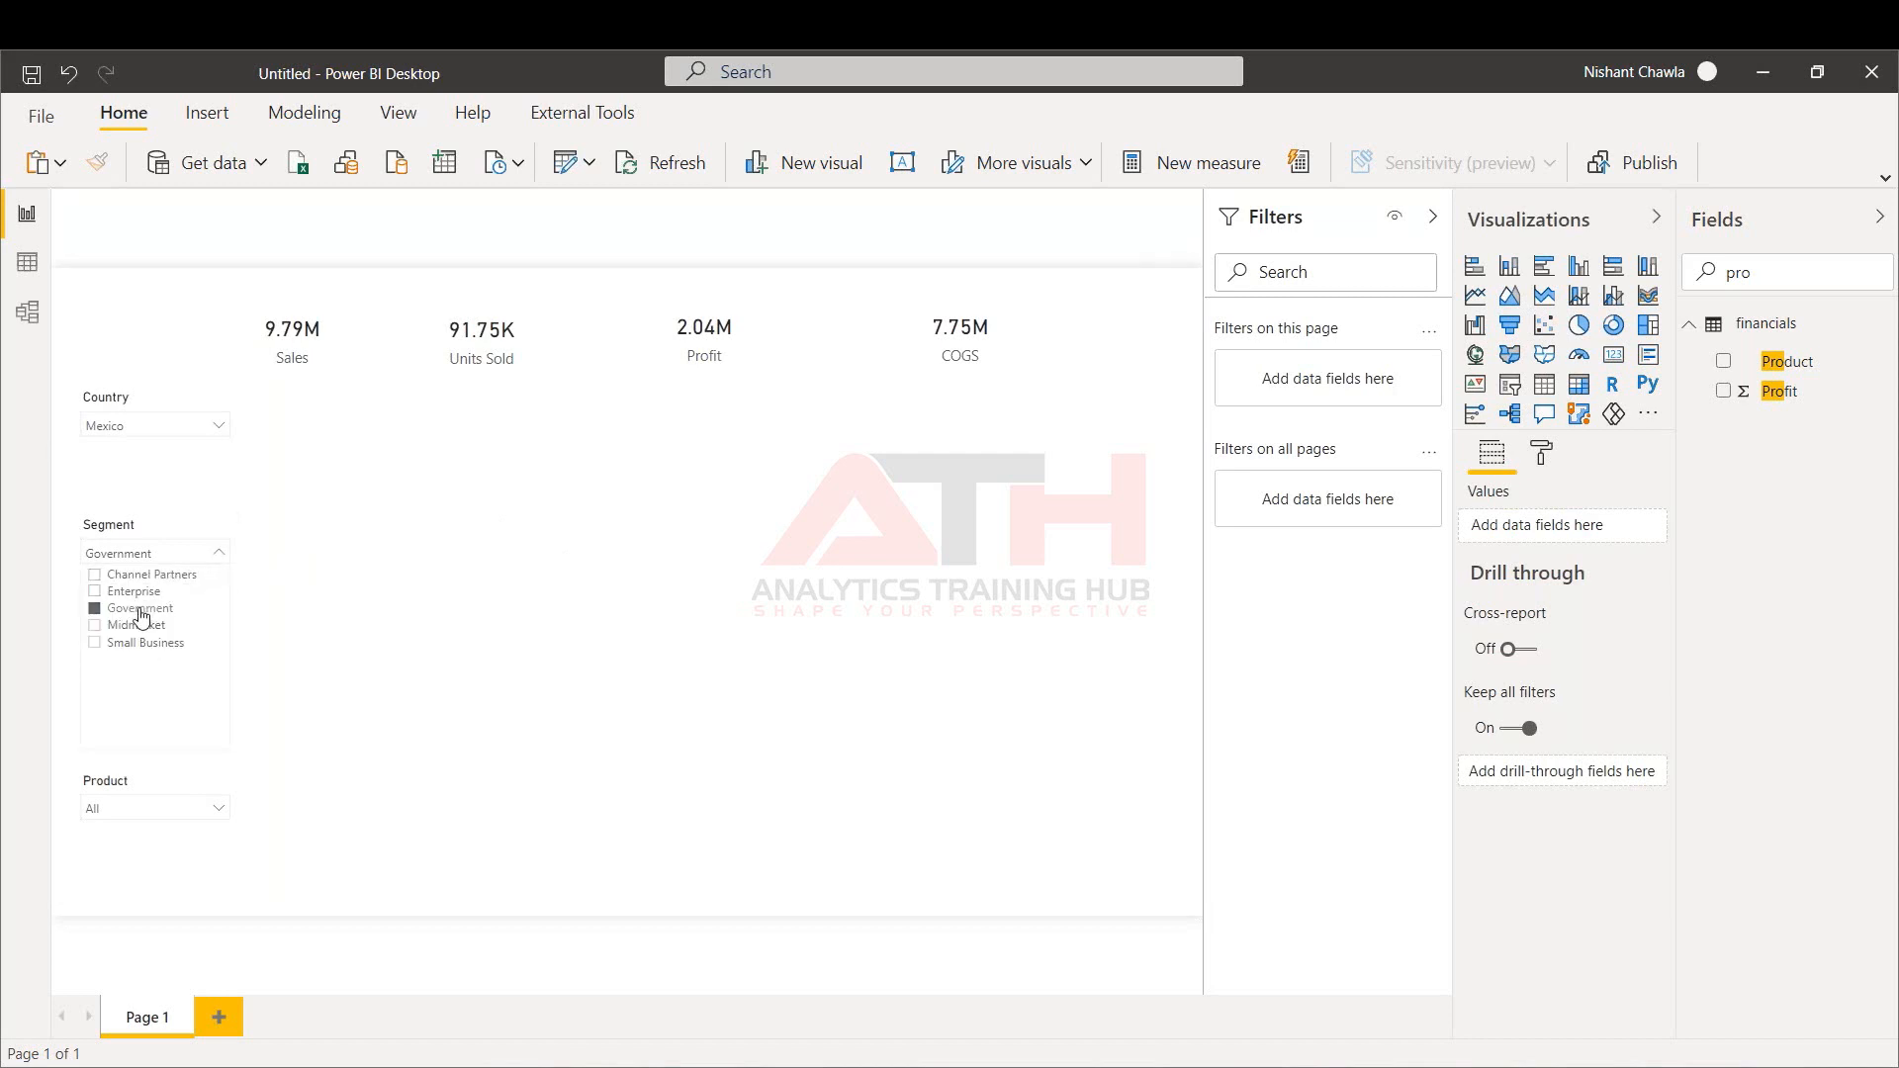
left_click(139, 613)
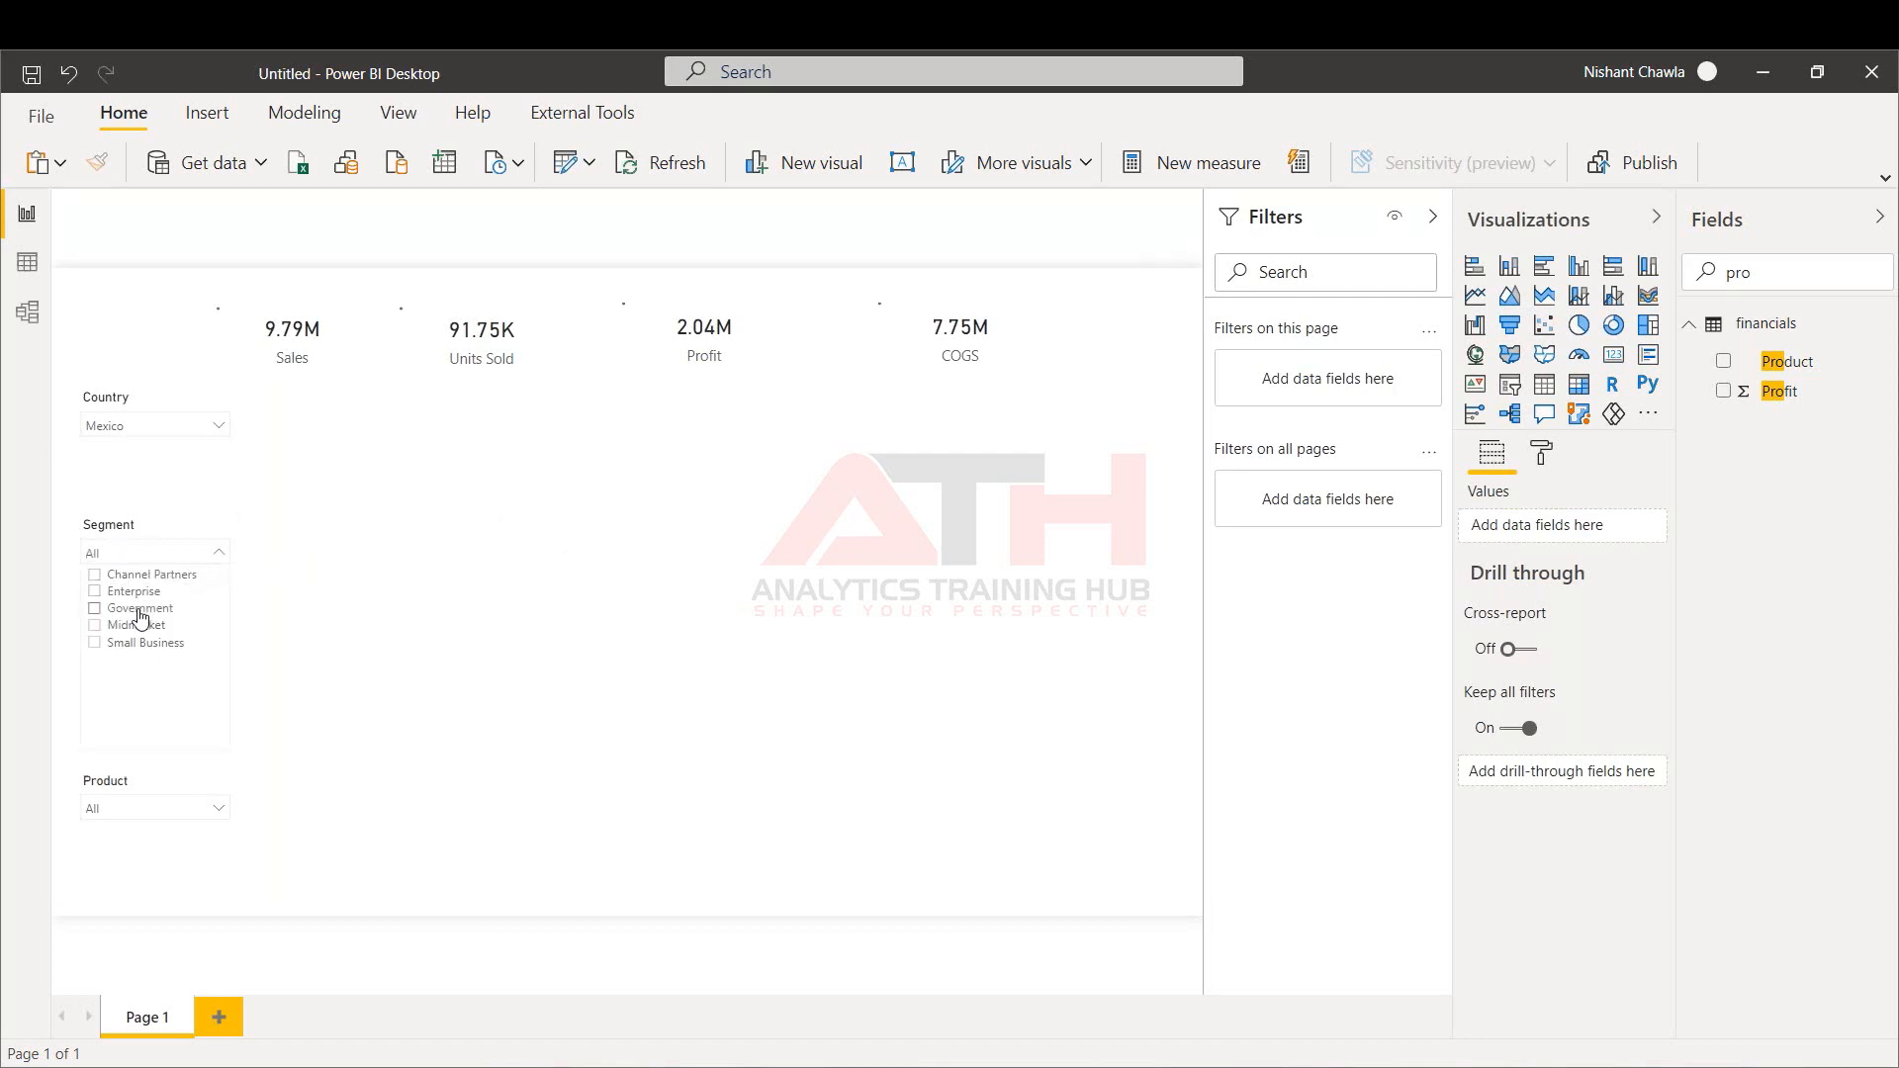
left_click(404, 534)
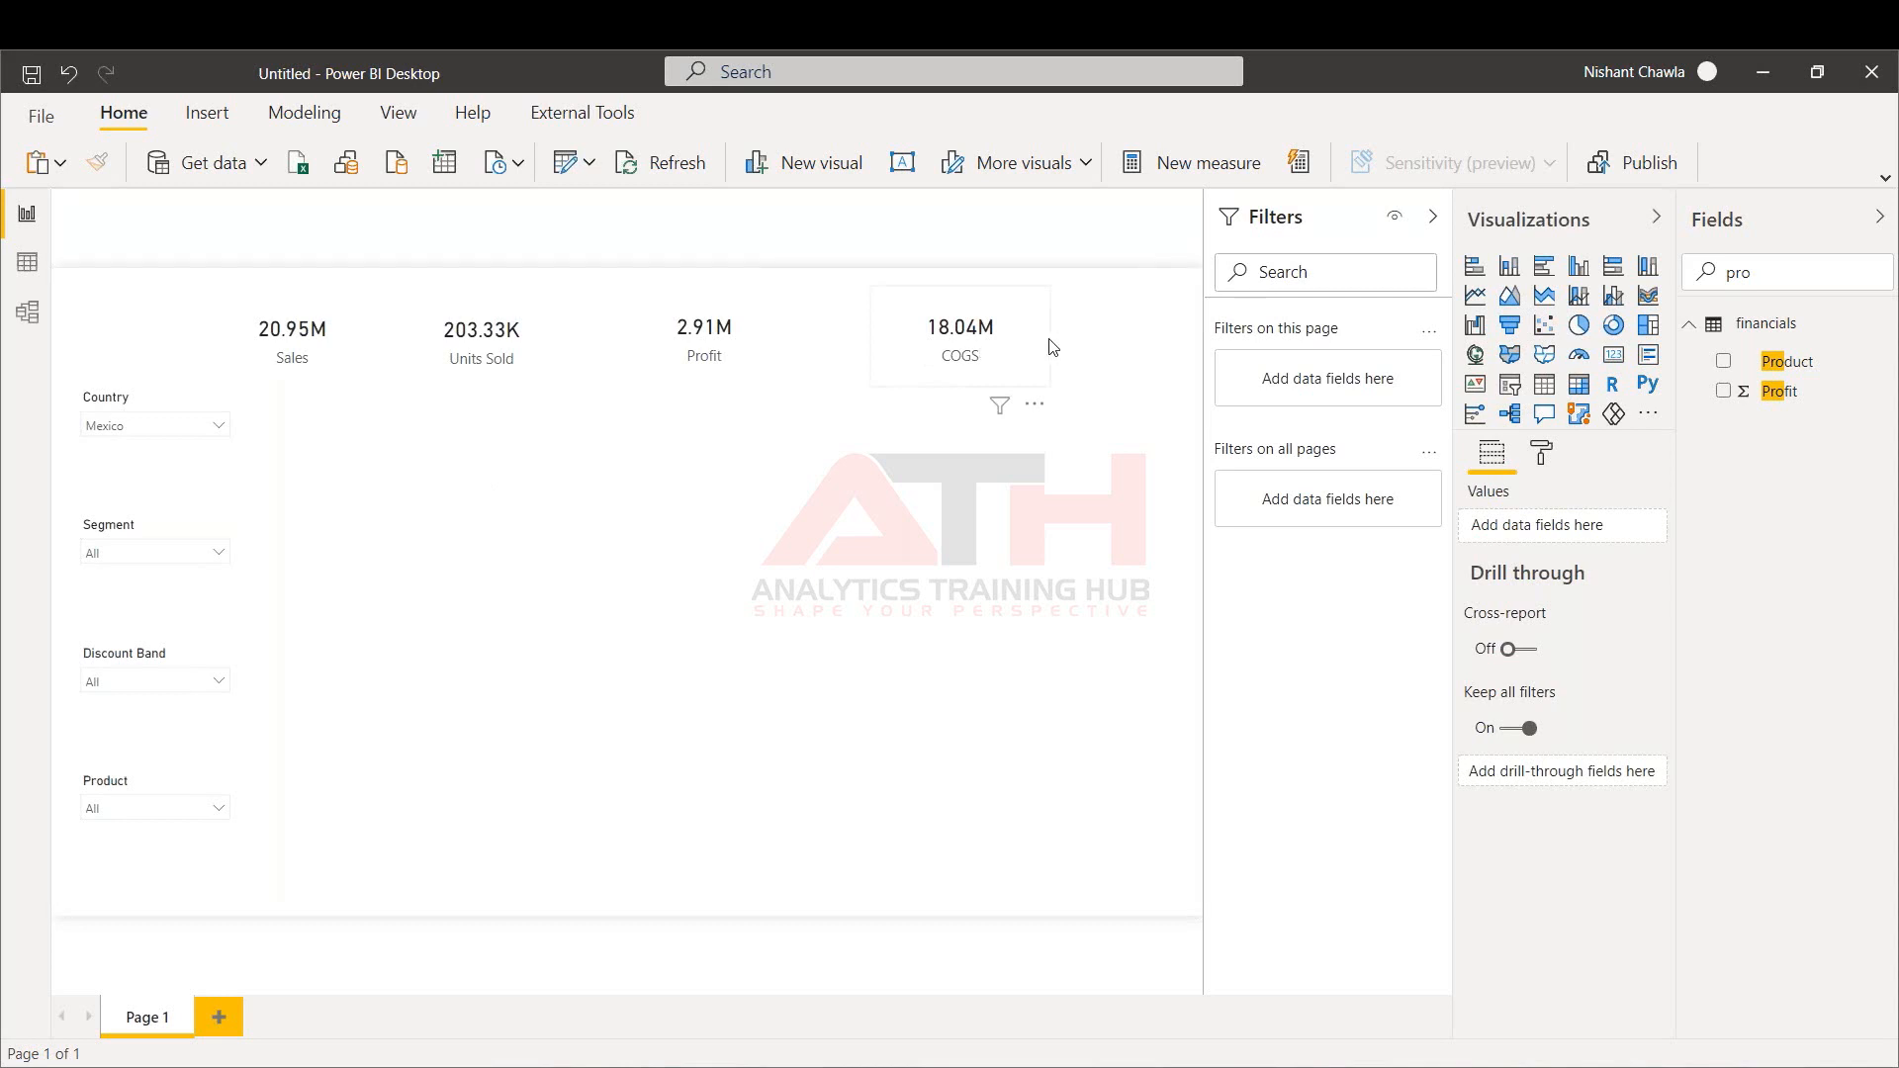
Shift the COGS, Profit, Units Sold and Sales cards to the right along their row, keeping them in the same order
left_click_drag(982, 346, 1052, 346)
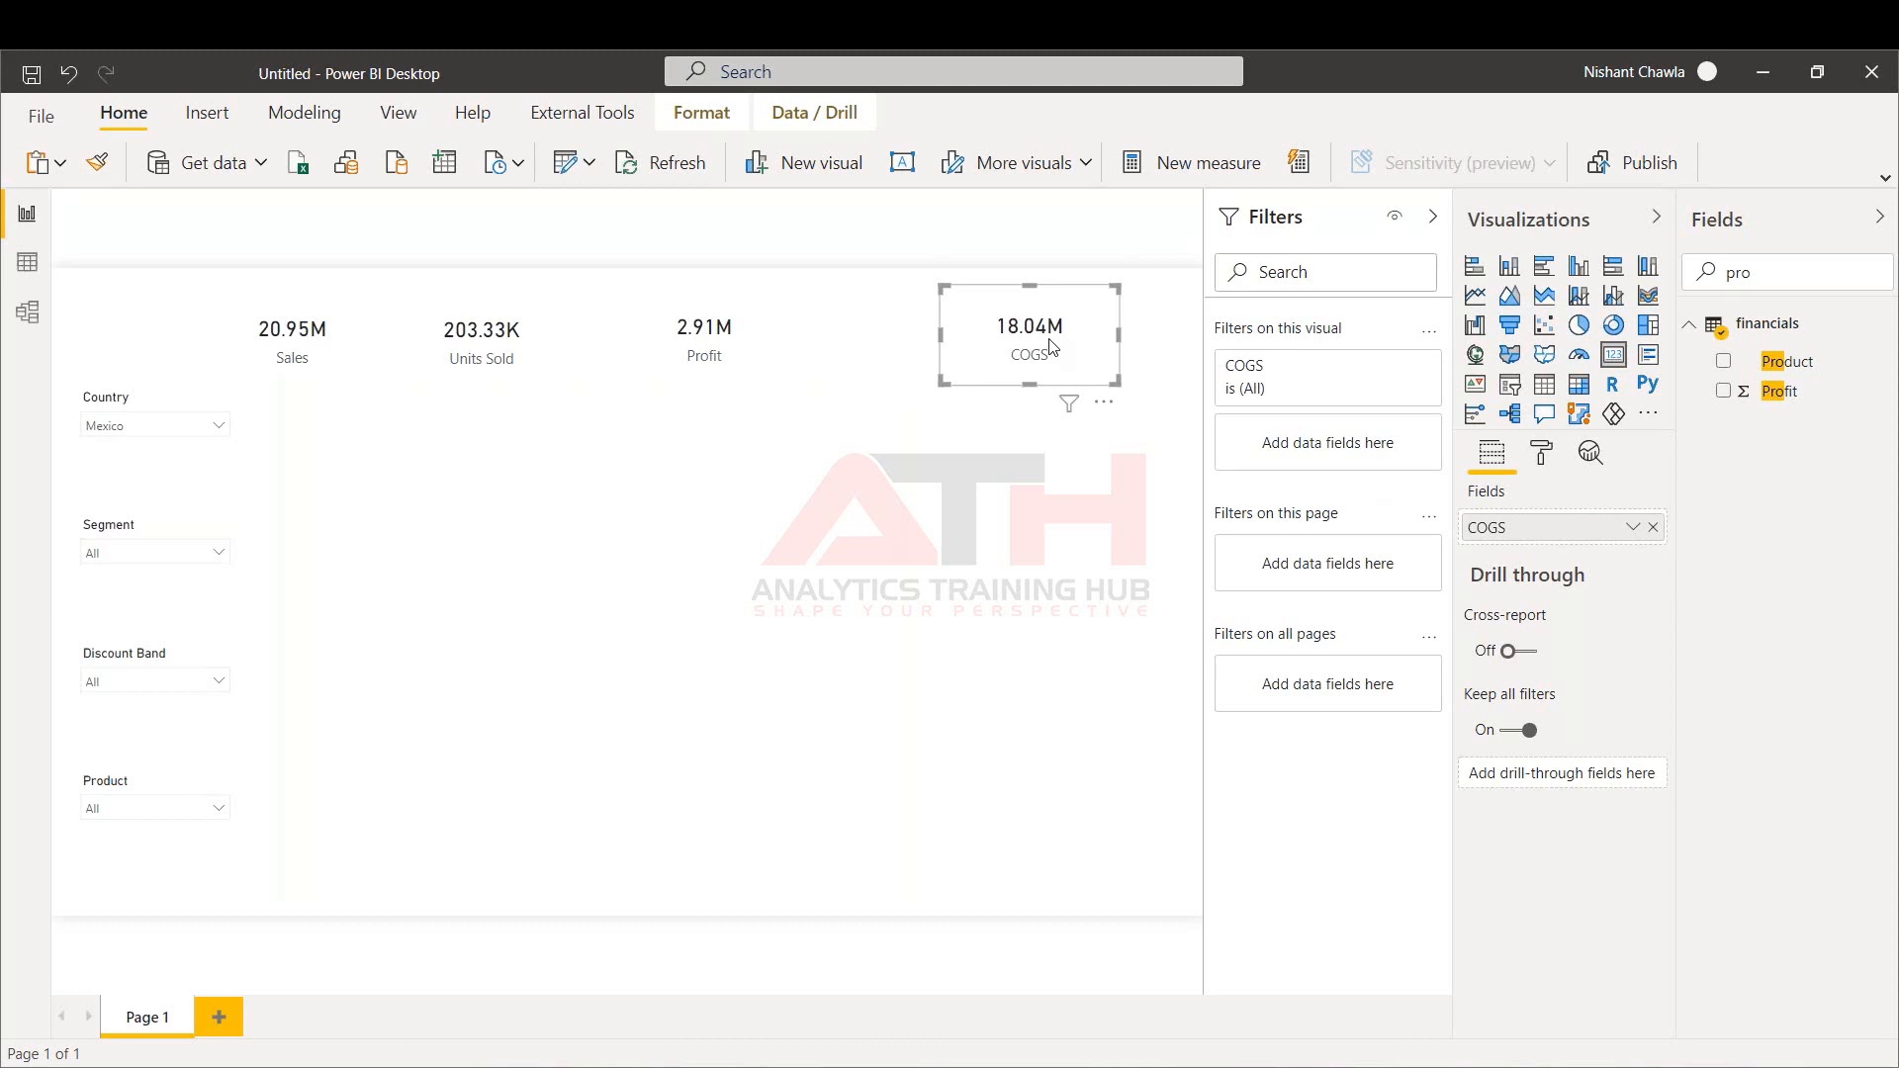
left_click_drag(703, 366, 811, 362)
left_click_drag(497, 348, 627, 344)
left_click_drag(301, 327, 446, 331)
left_click_drag(428, 333, 413, 335)
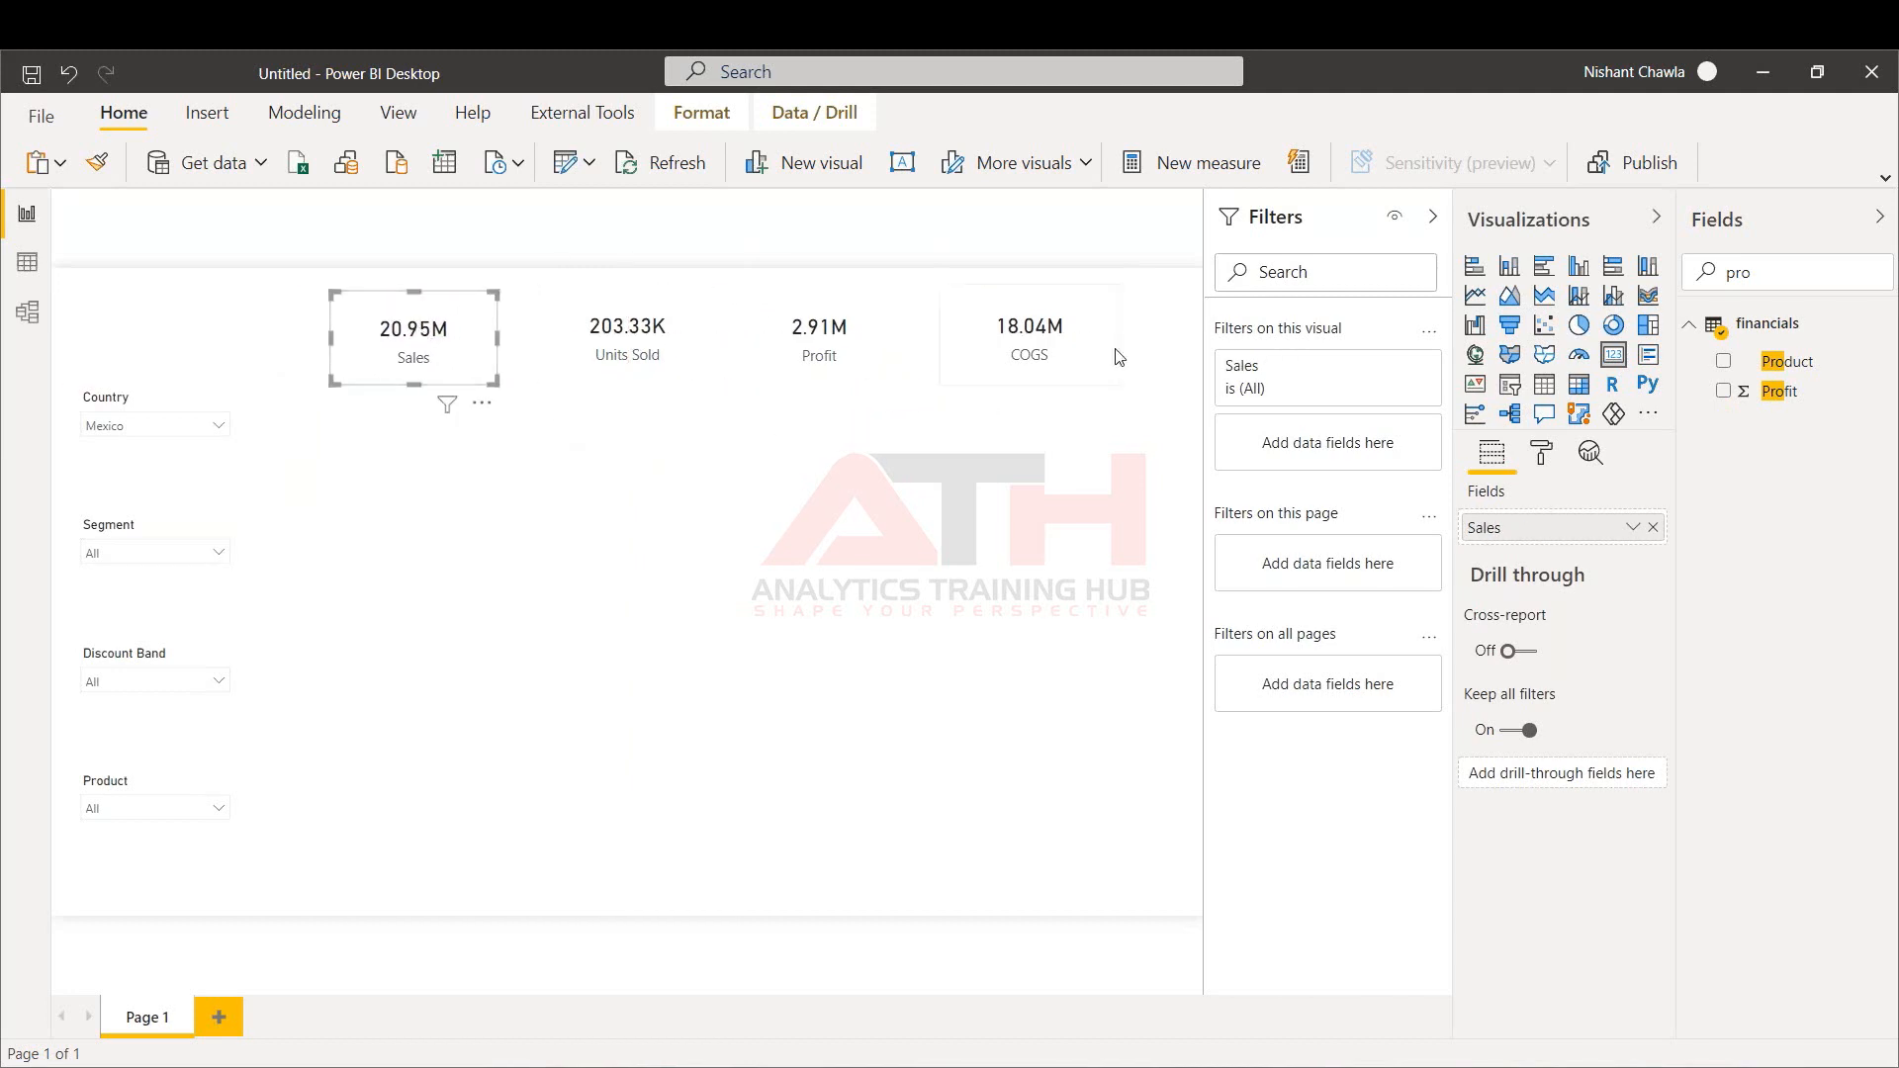
Set the page background colour to black with 0% transparency
left_click(774, 475)
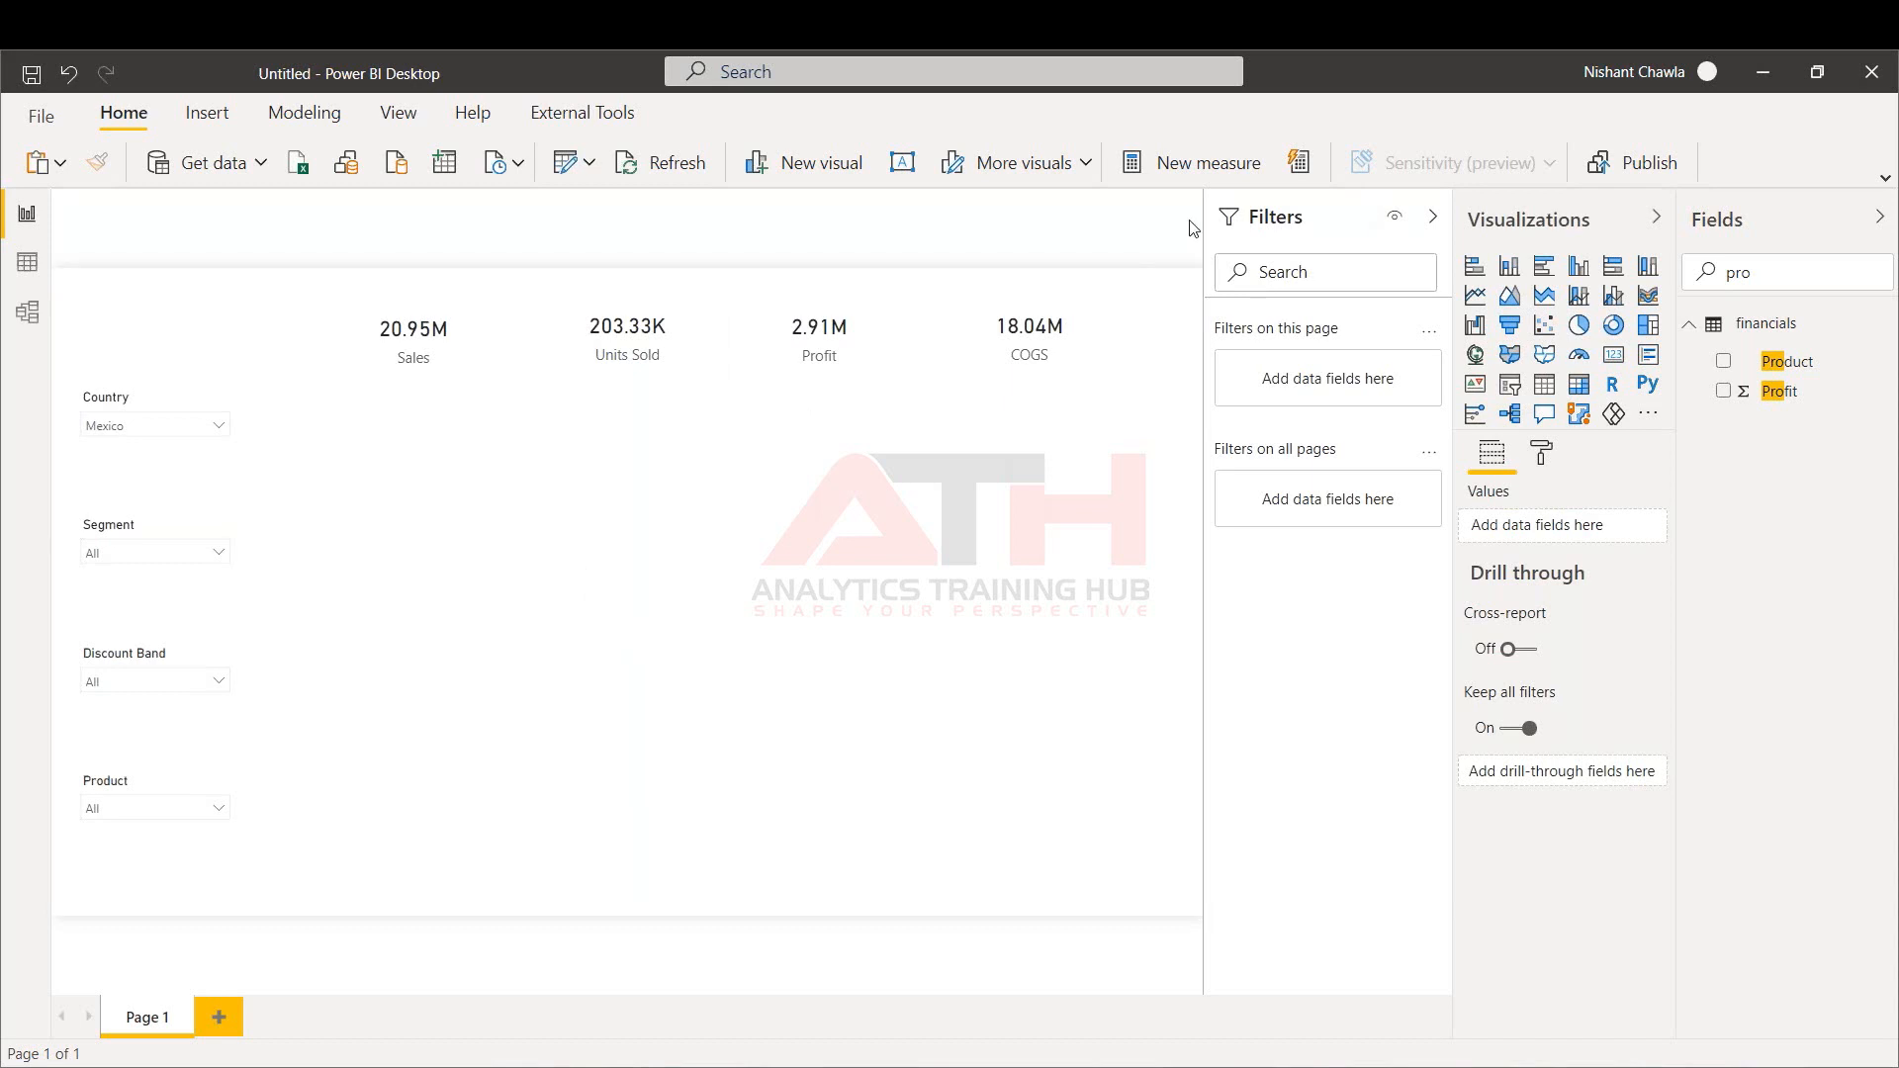
left_click(1542, 453)
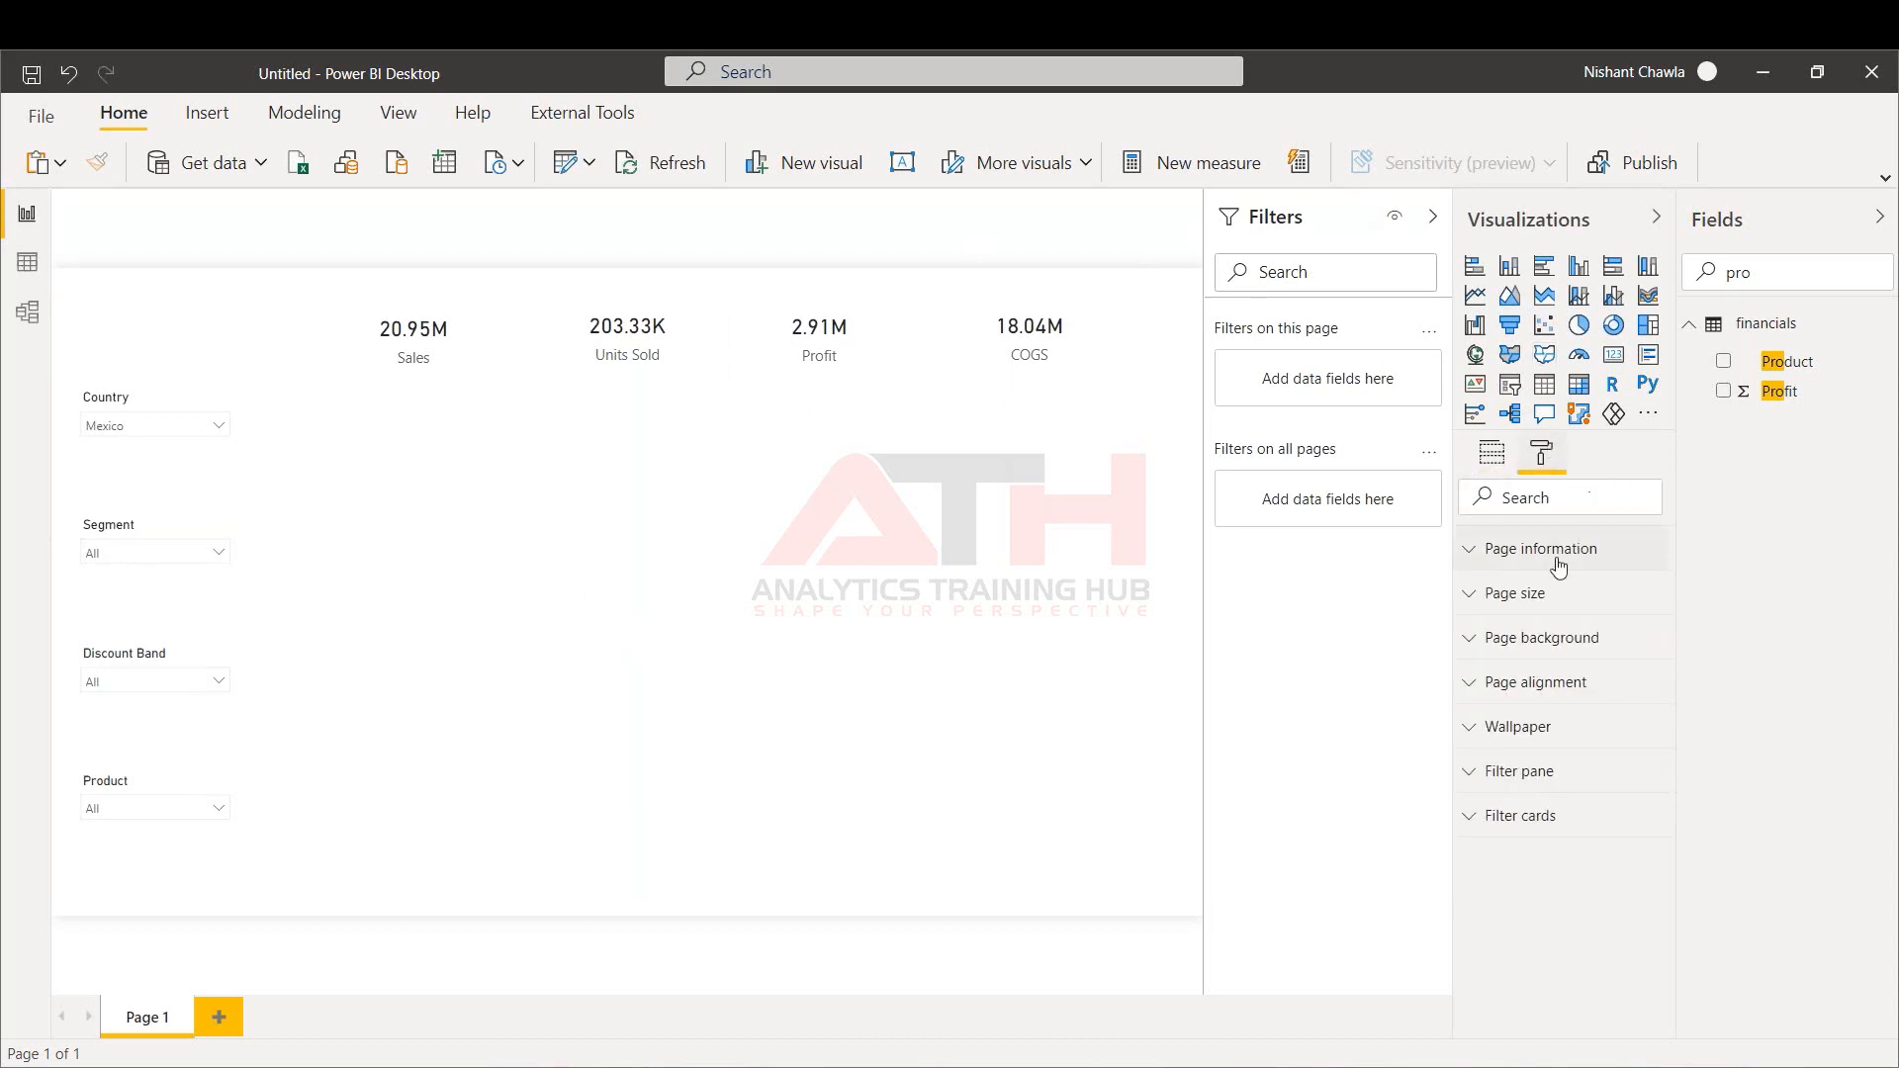
left_click(1549, 638)
left_click(1515, 725)
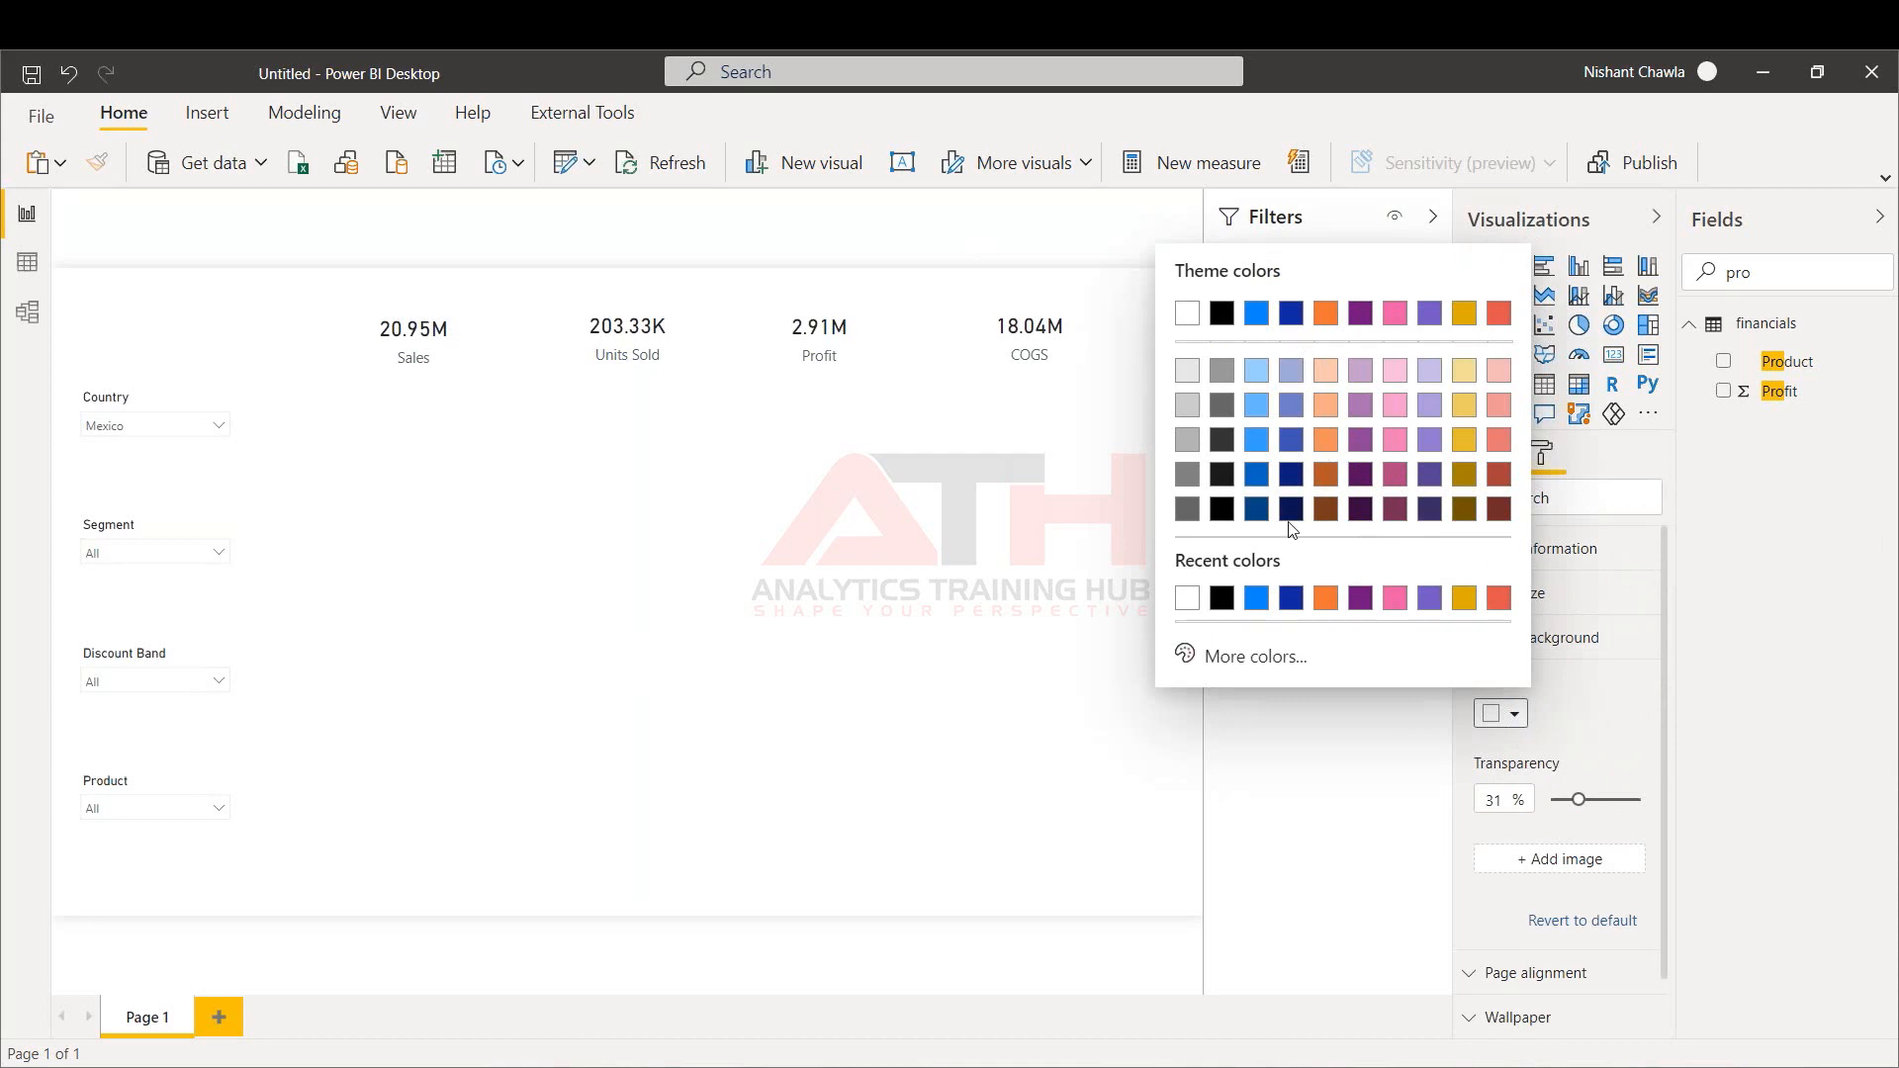
left_click(1291, 508)
left_click(1510, 730)
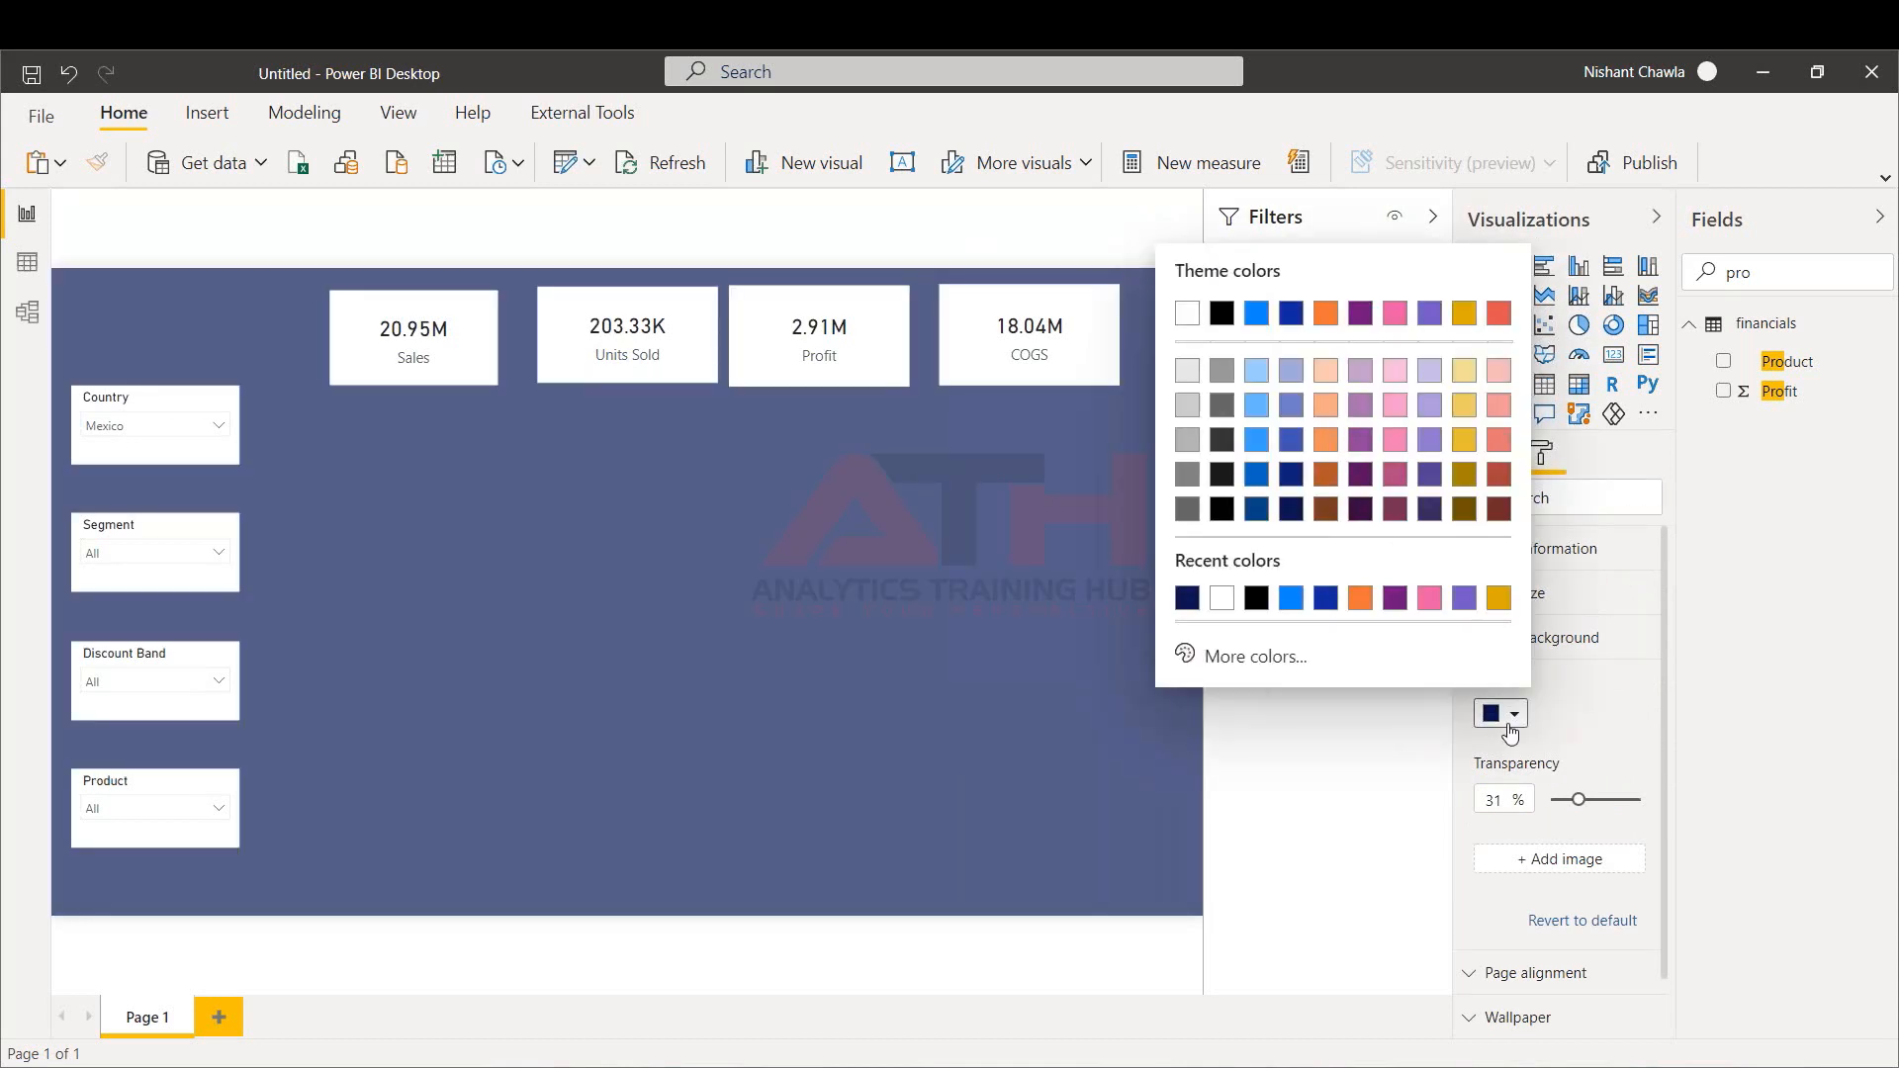
left_click(1256, 598)
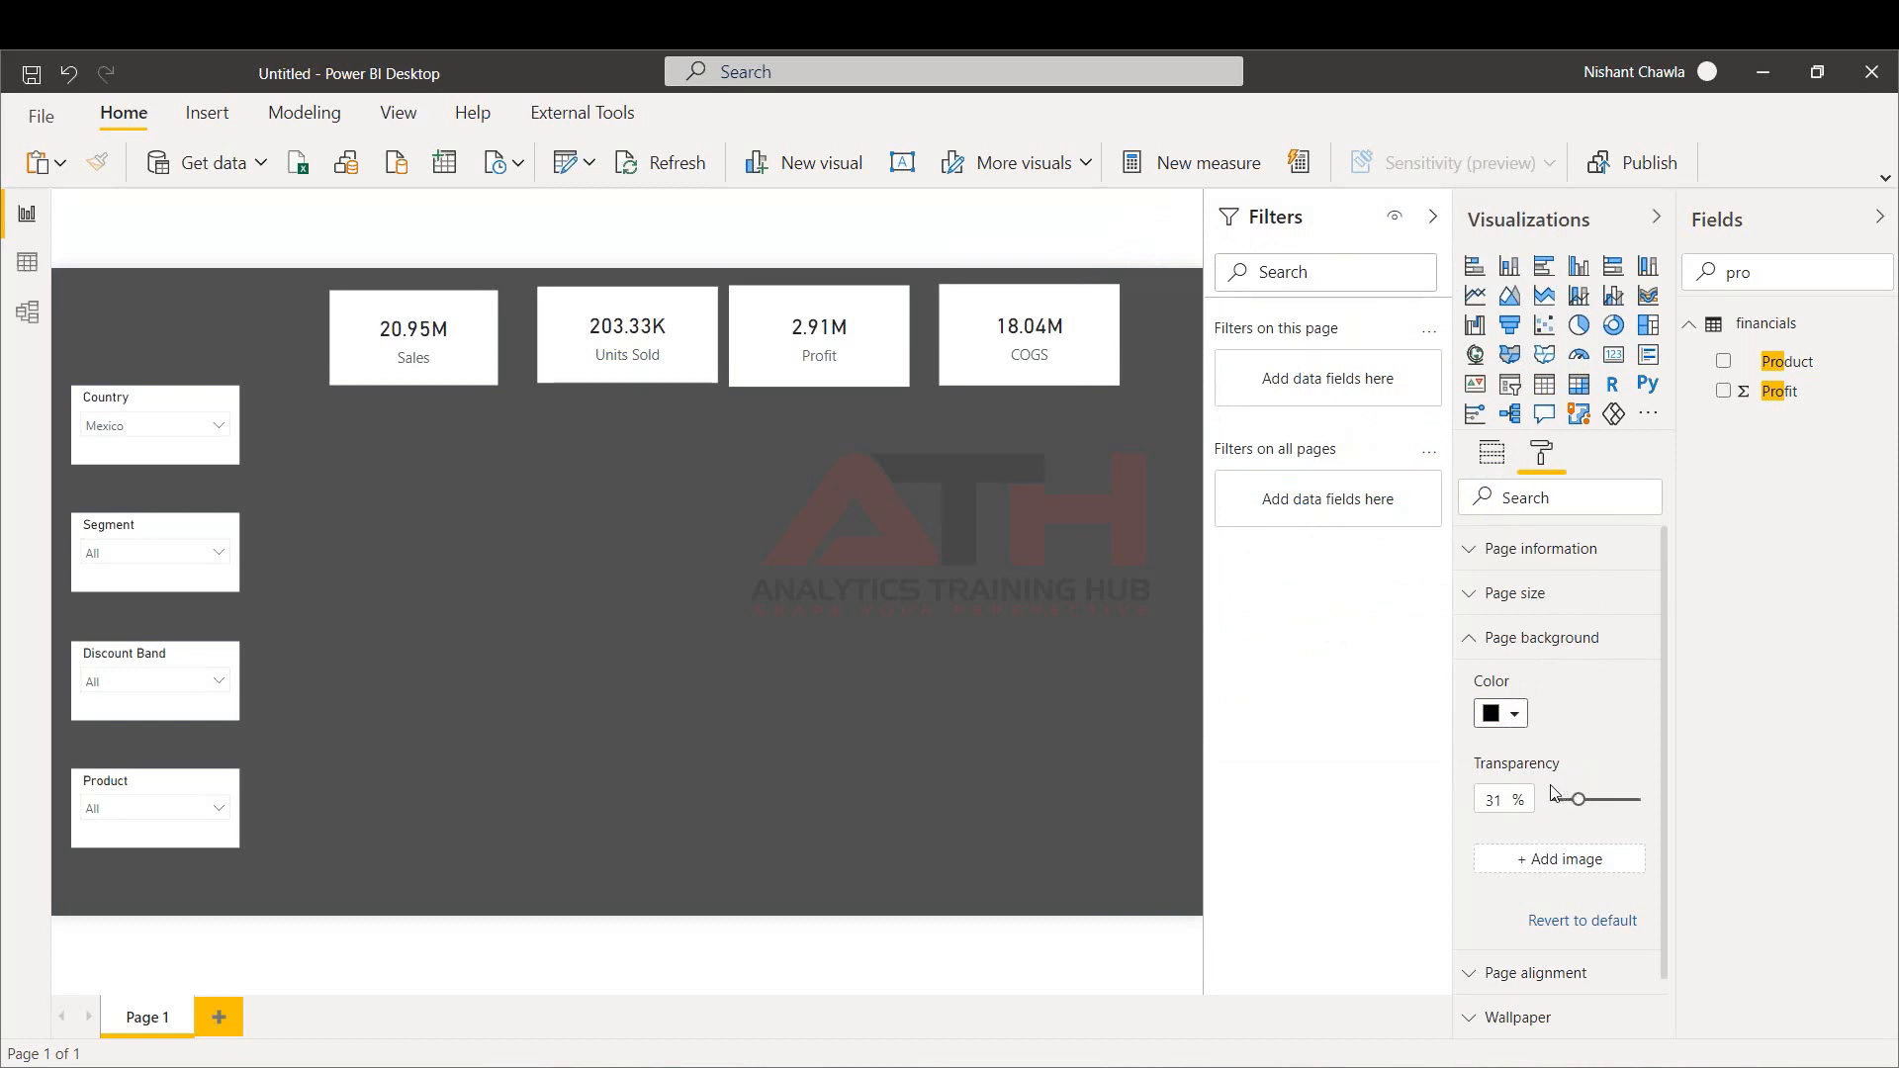
left_click_drag(1579, 800, 1546, 803)
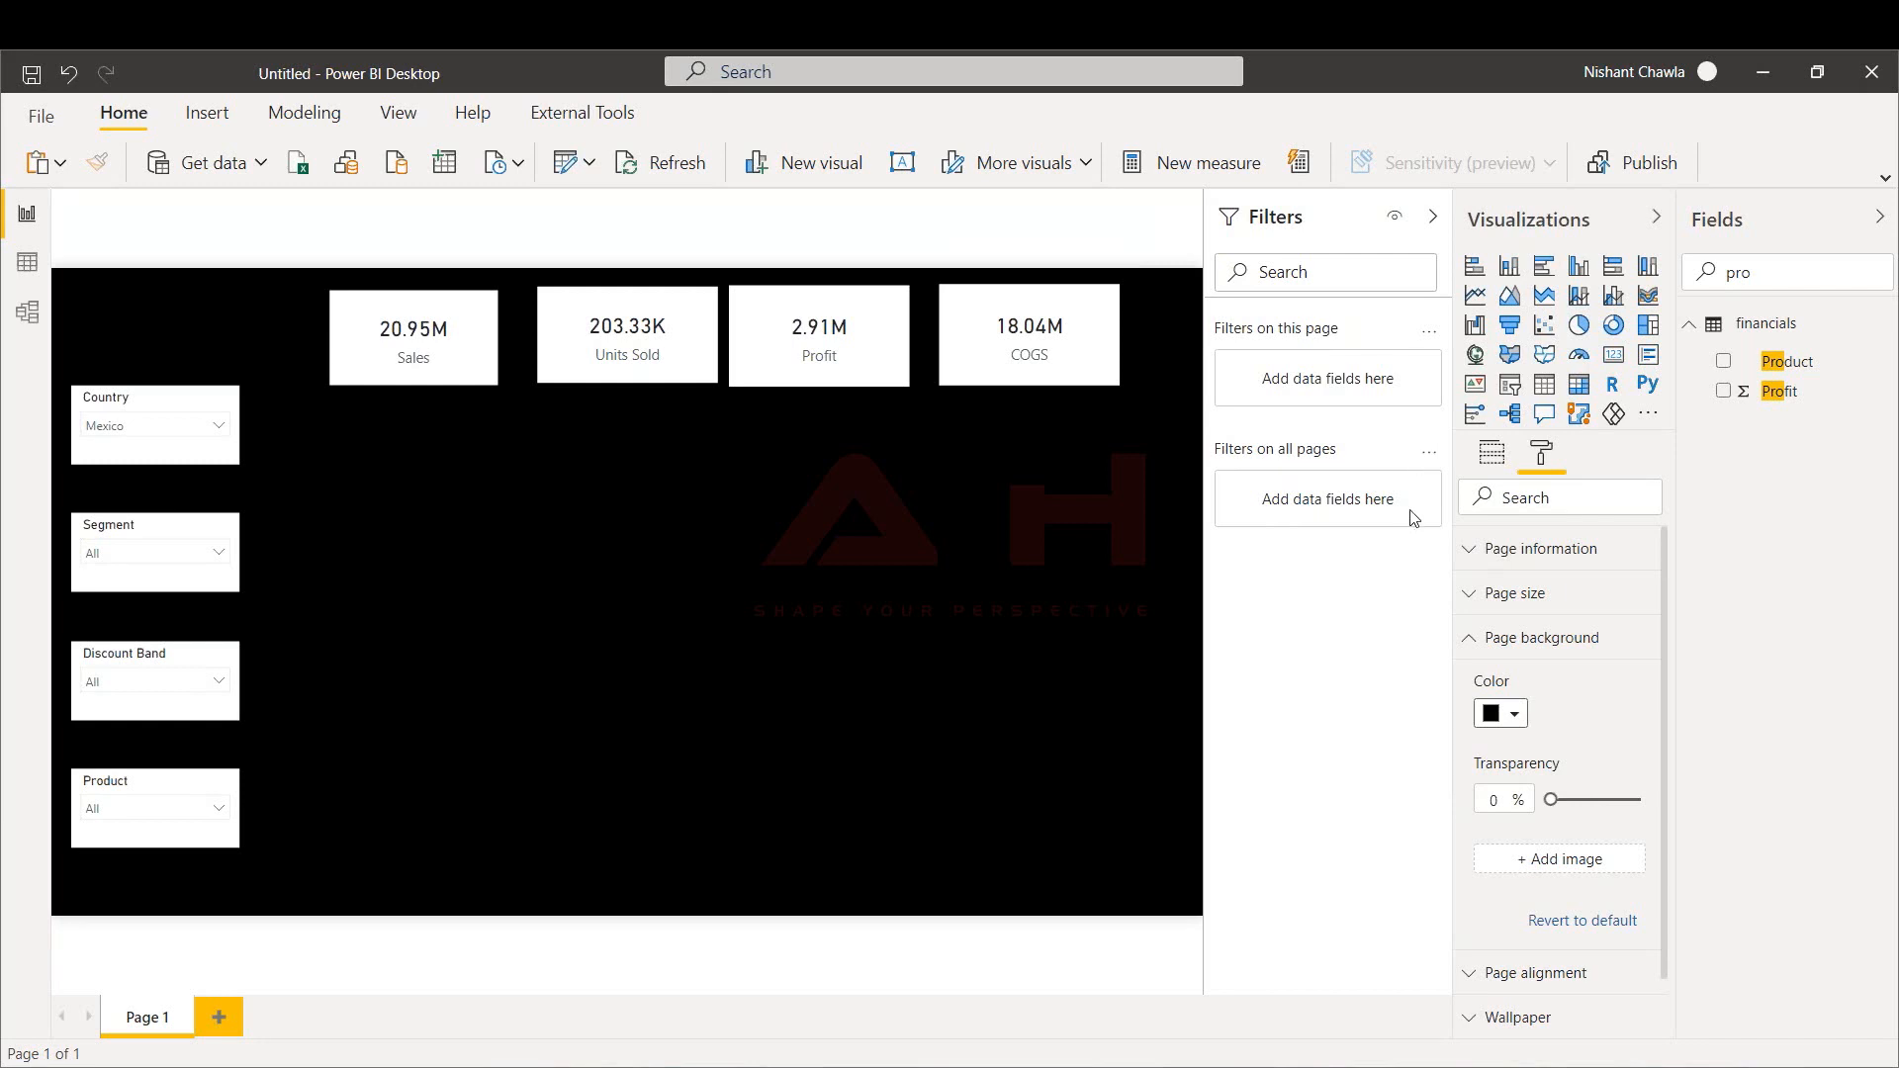
left_click(1493, 653)
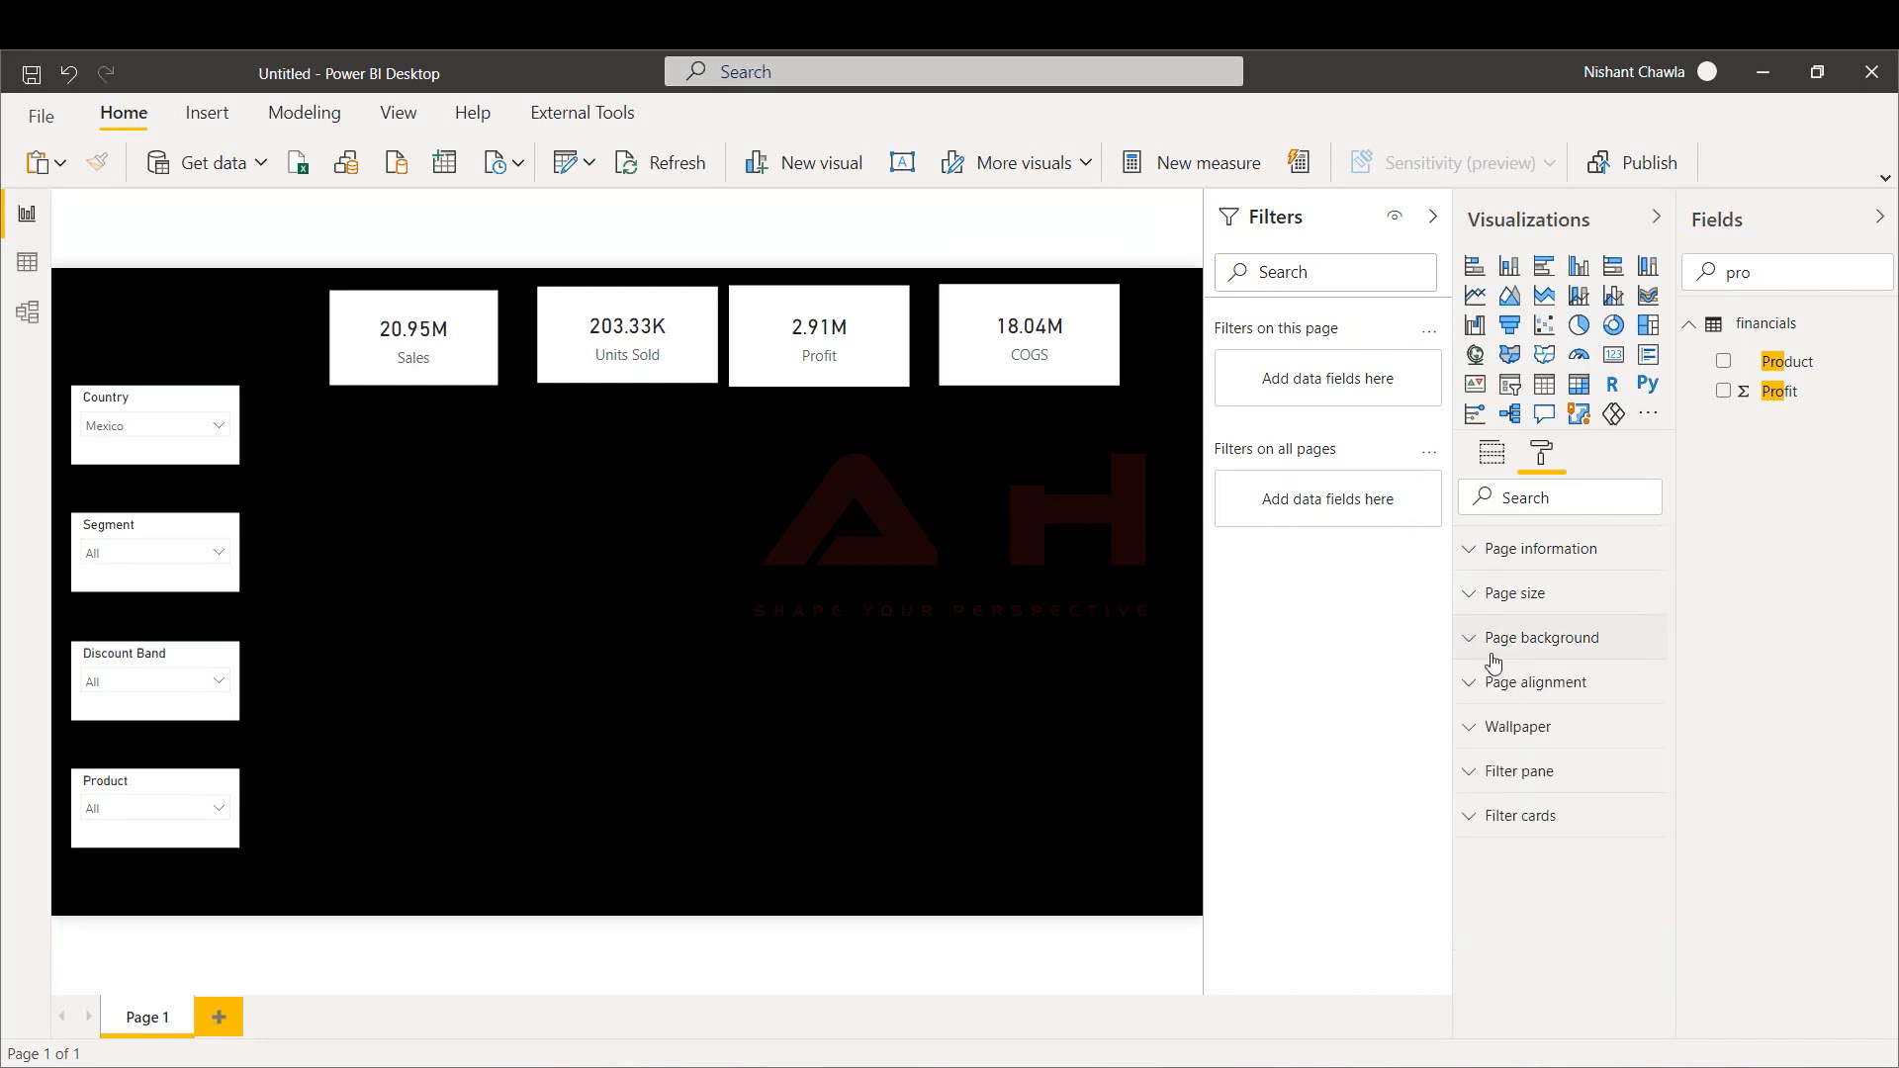
Turn off the background of the Sales card
left_click(349, 338)
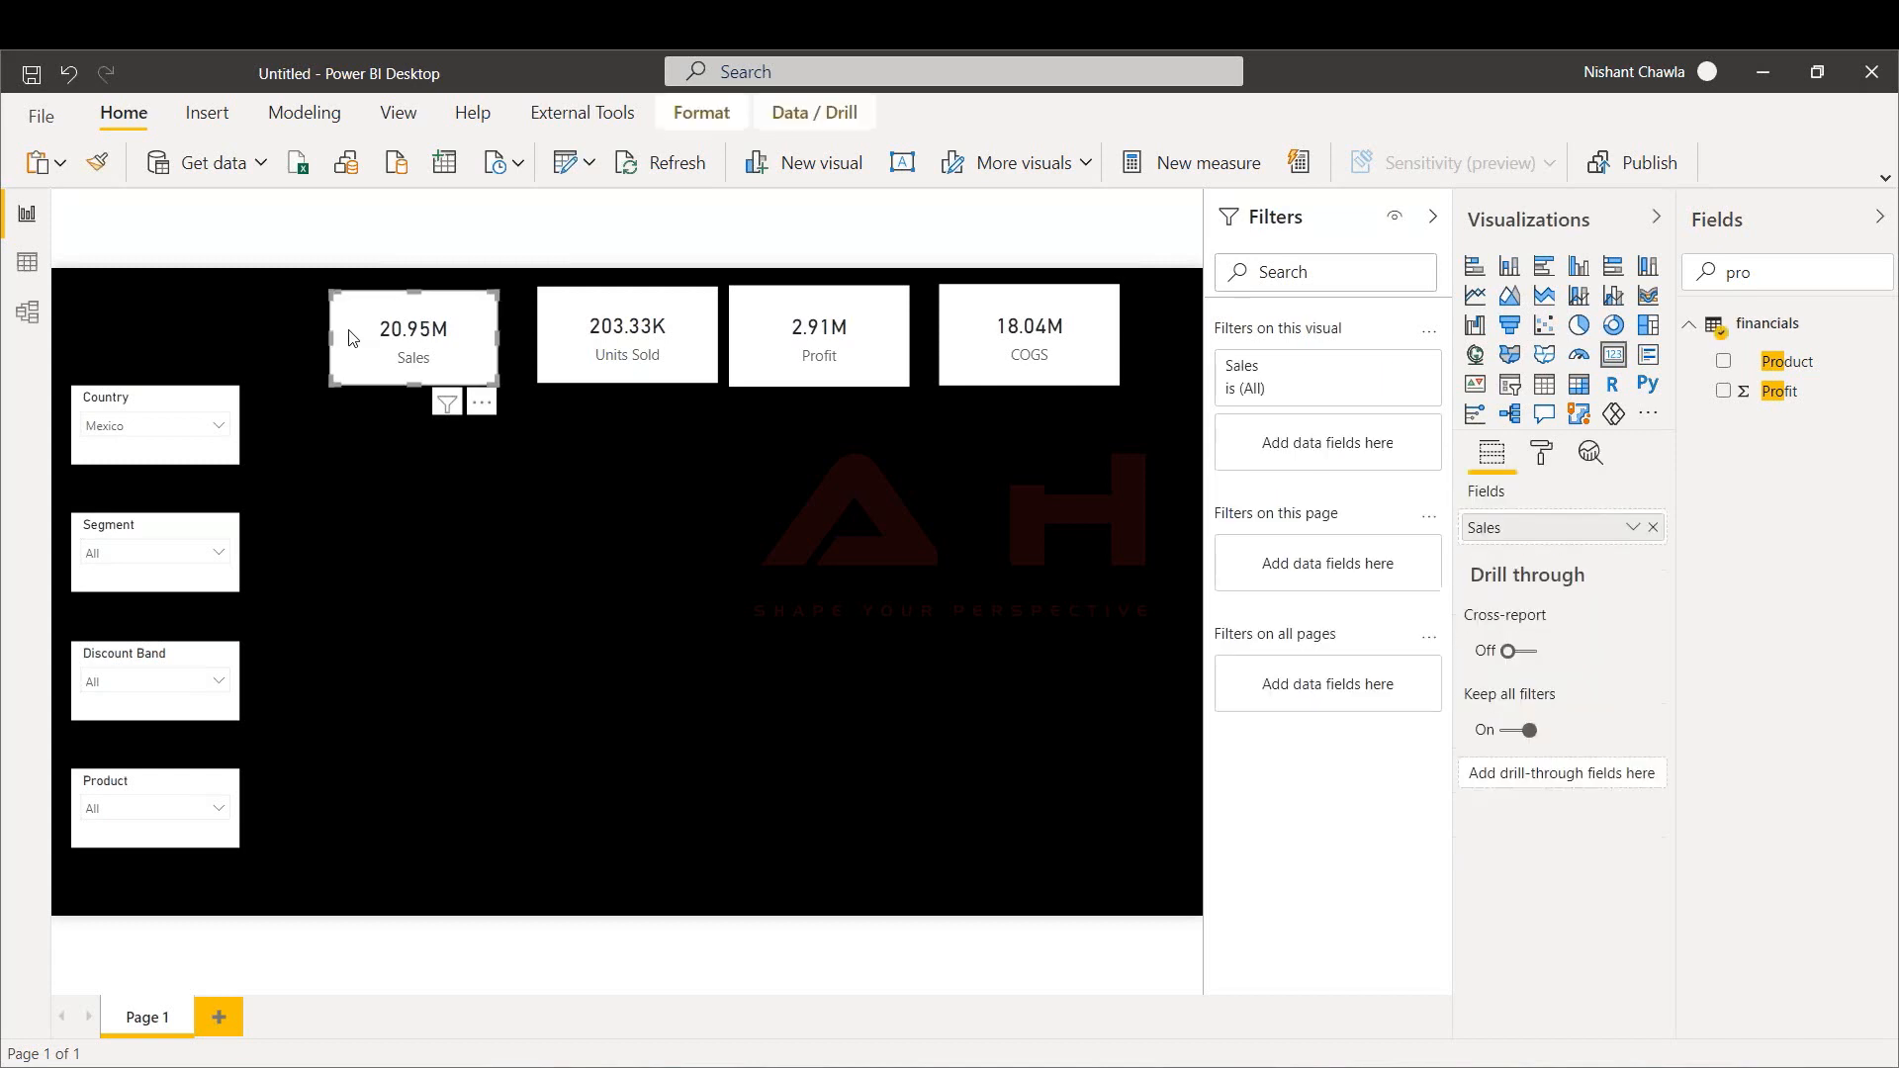
left_click(1546, 453)
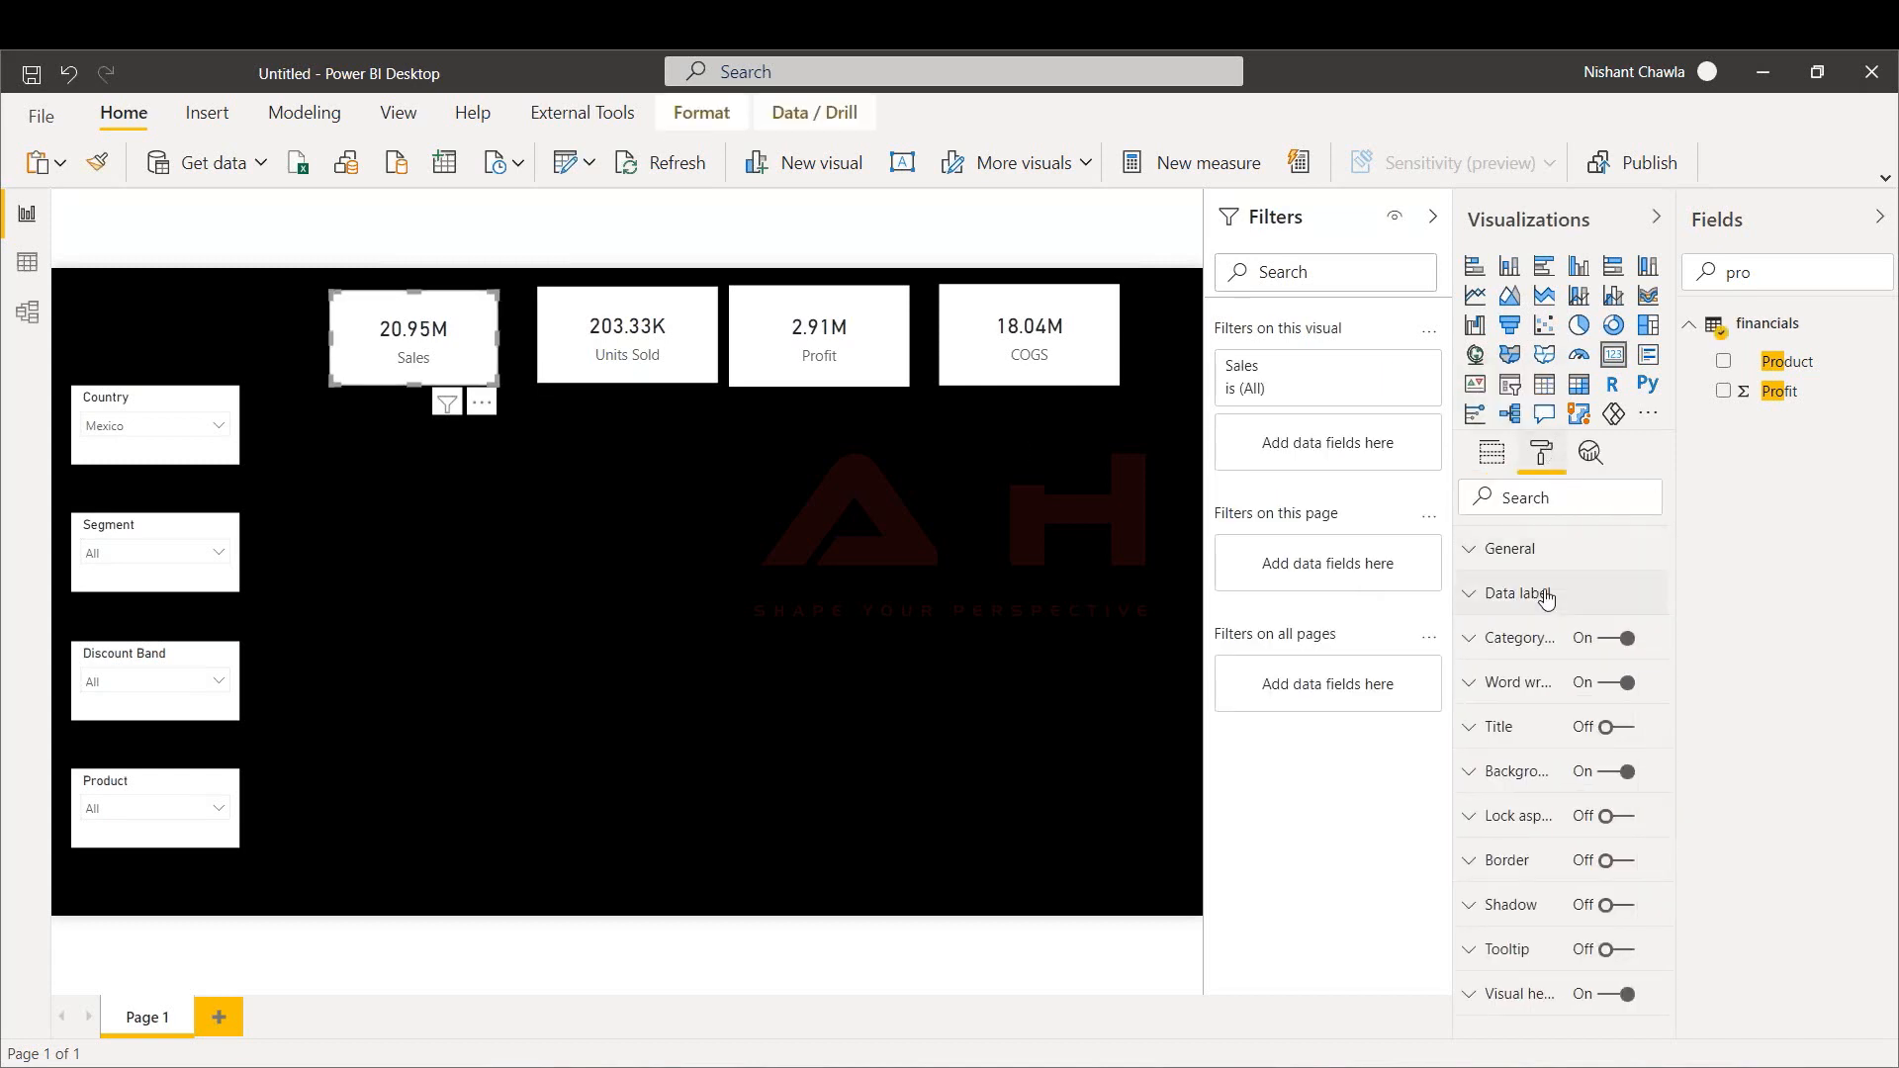
left_click(1602, 783)
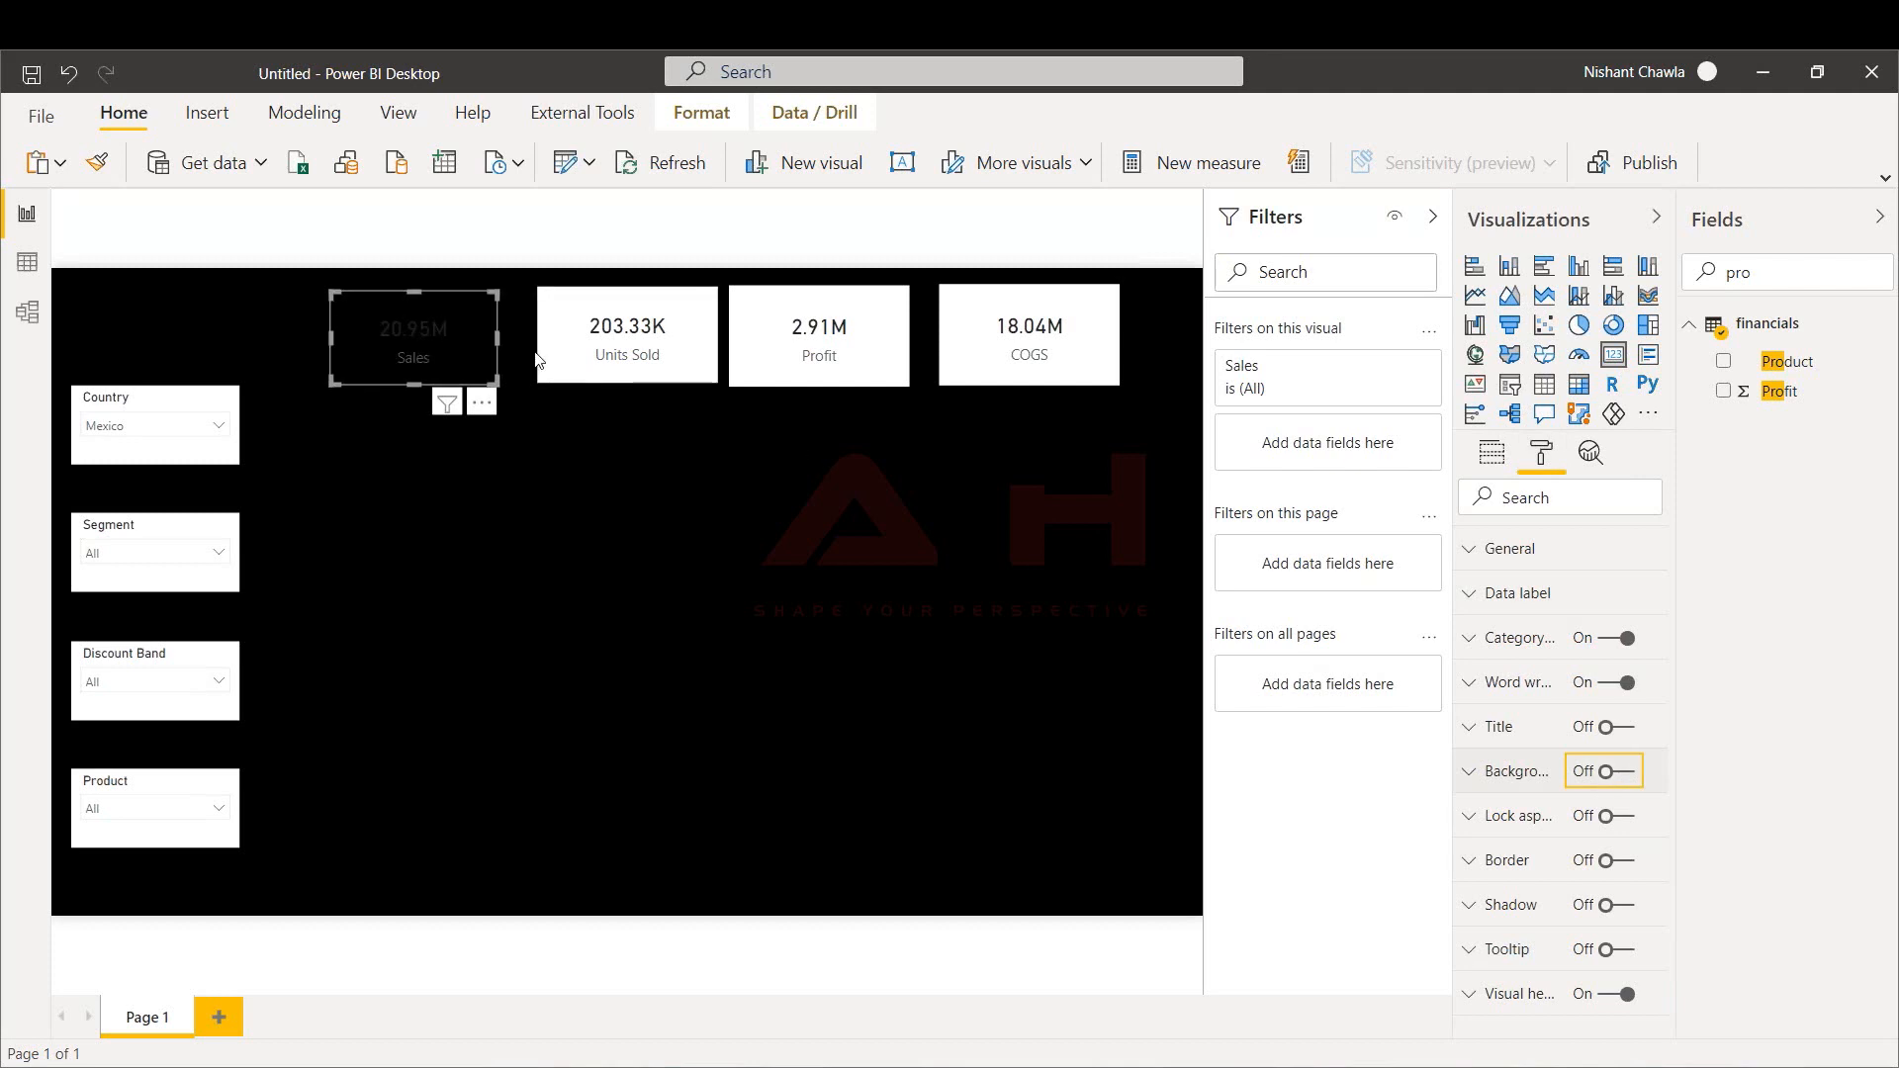
Copy the Sales card's formatting to the Units Sold, Profit and COGS cards with Format Painter
left_click(96, 160)
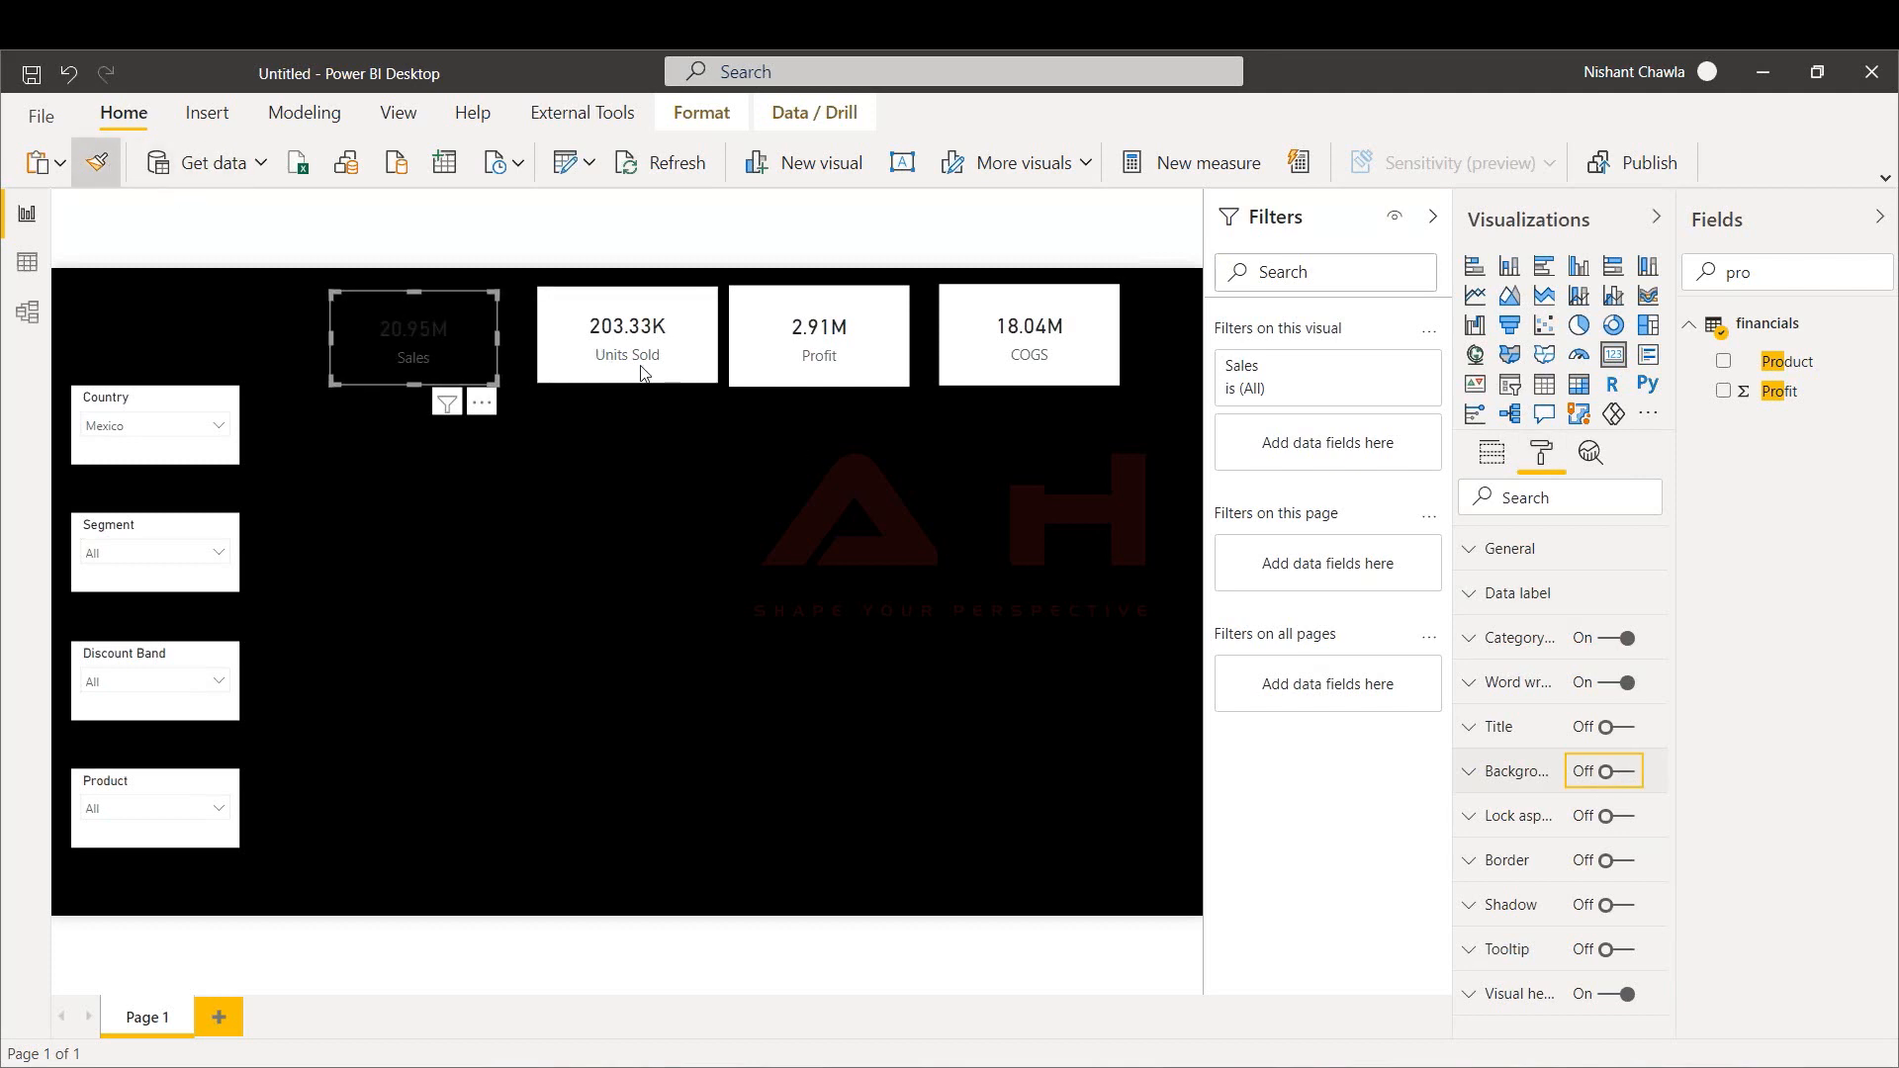
left_click(546, 290)
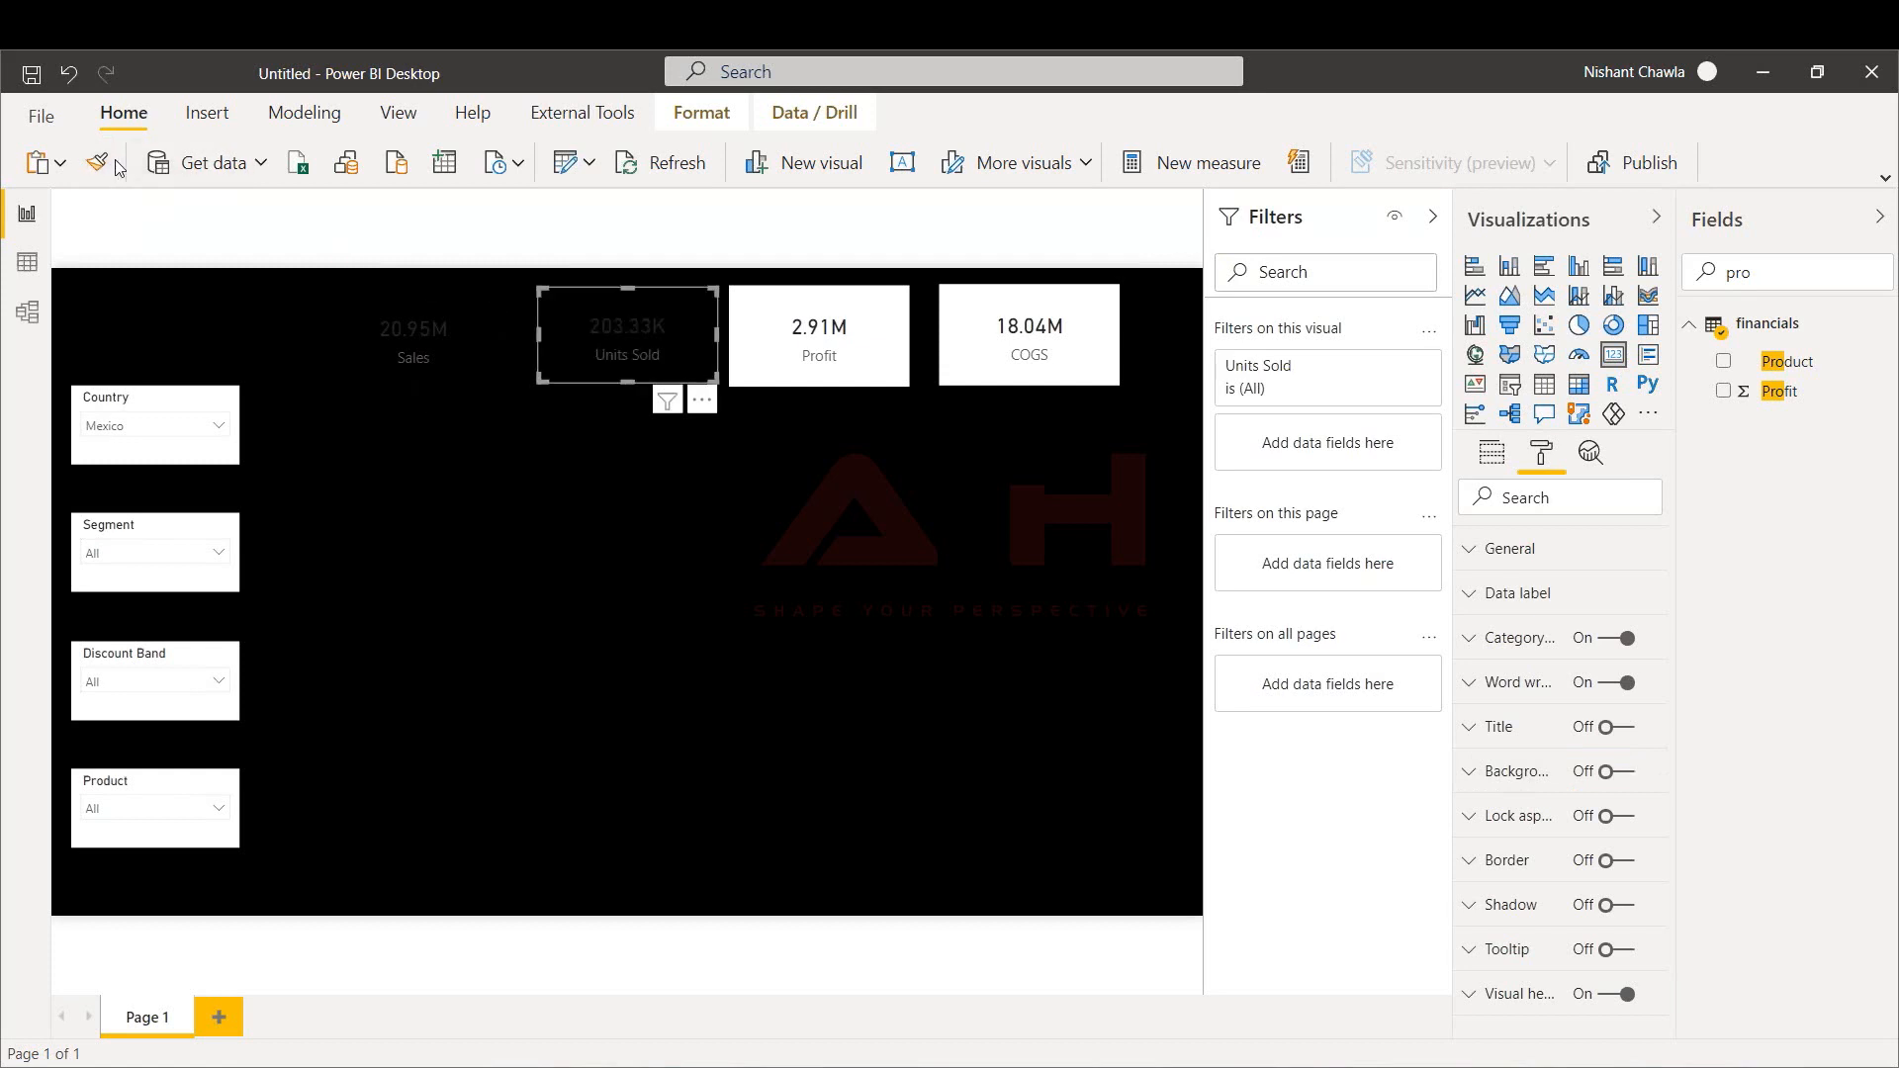
left_click(844, 364)
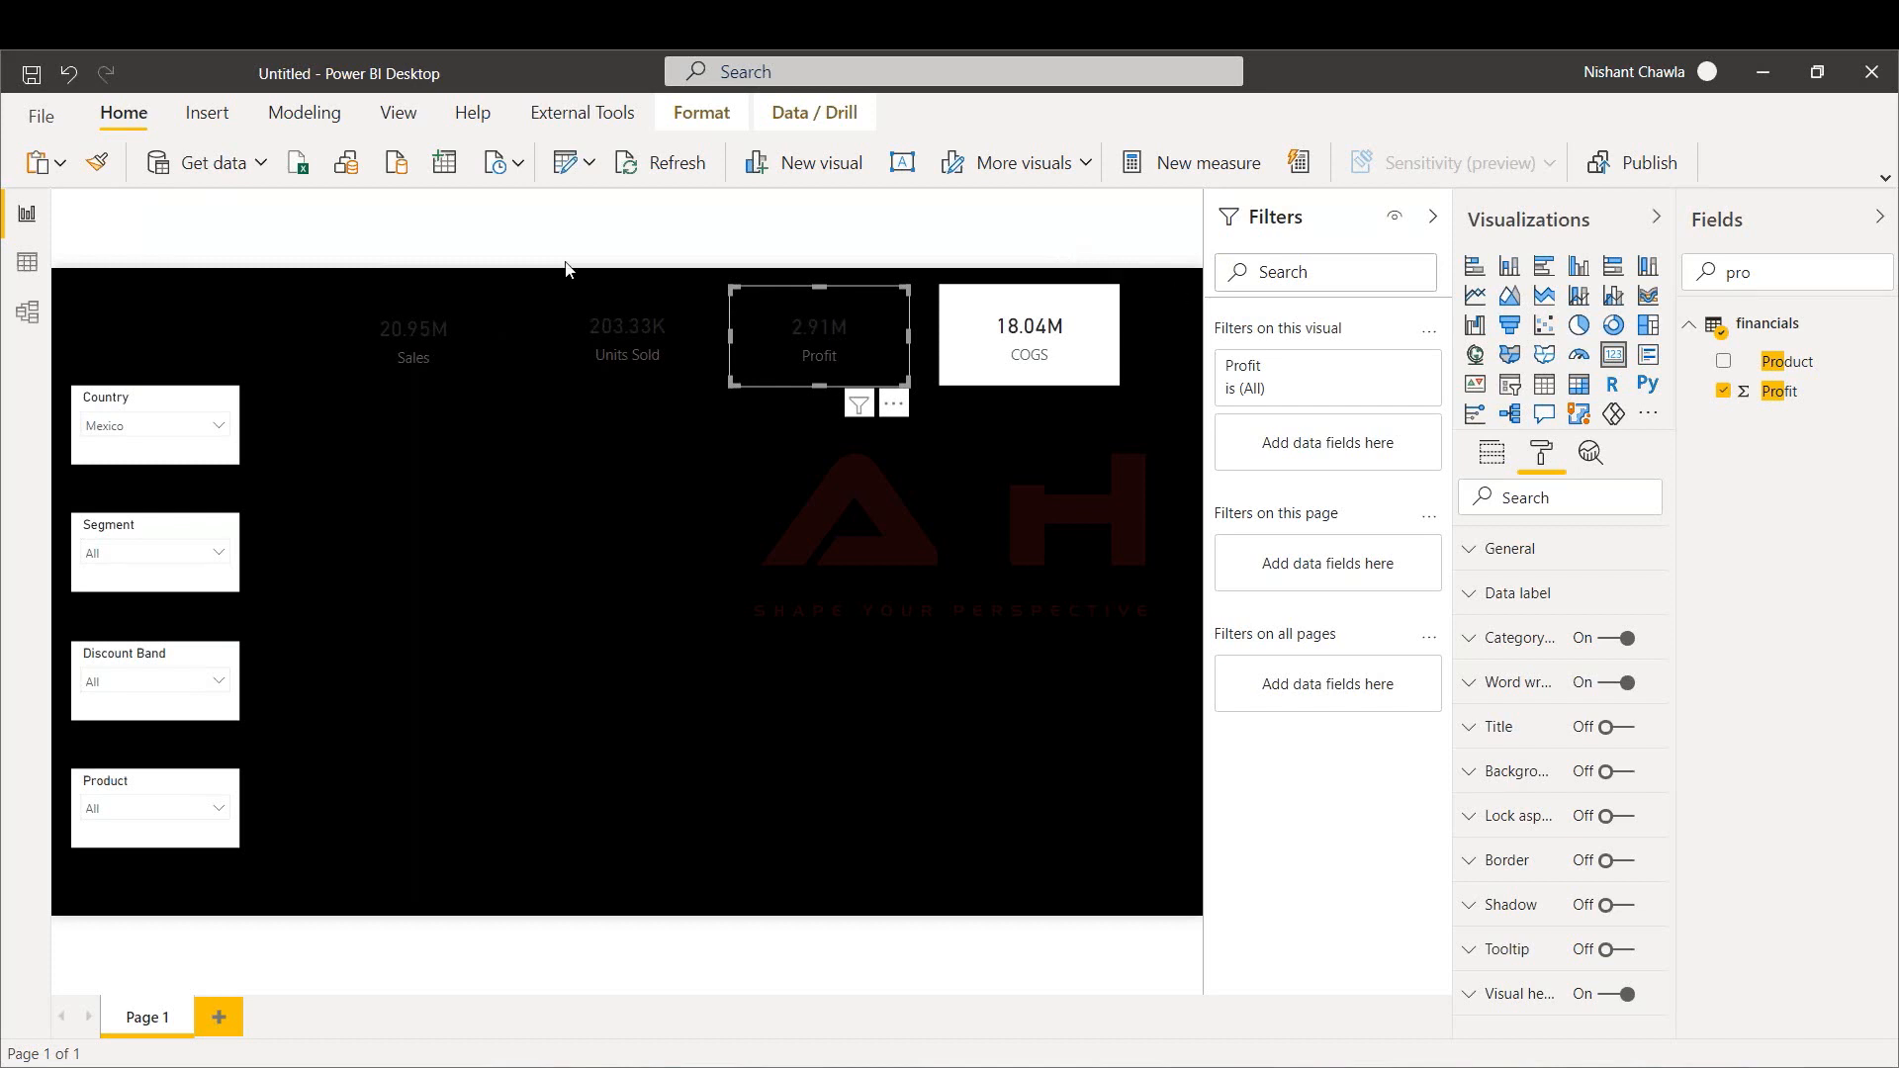
left_click(95, 162)
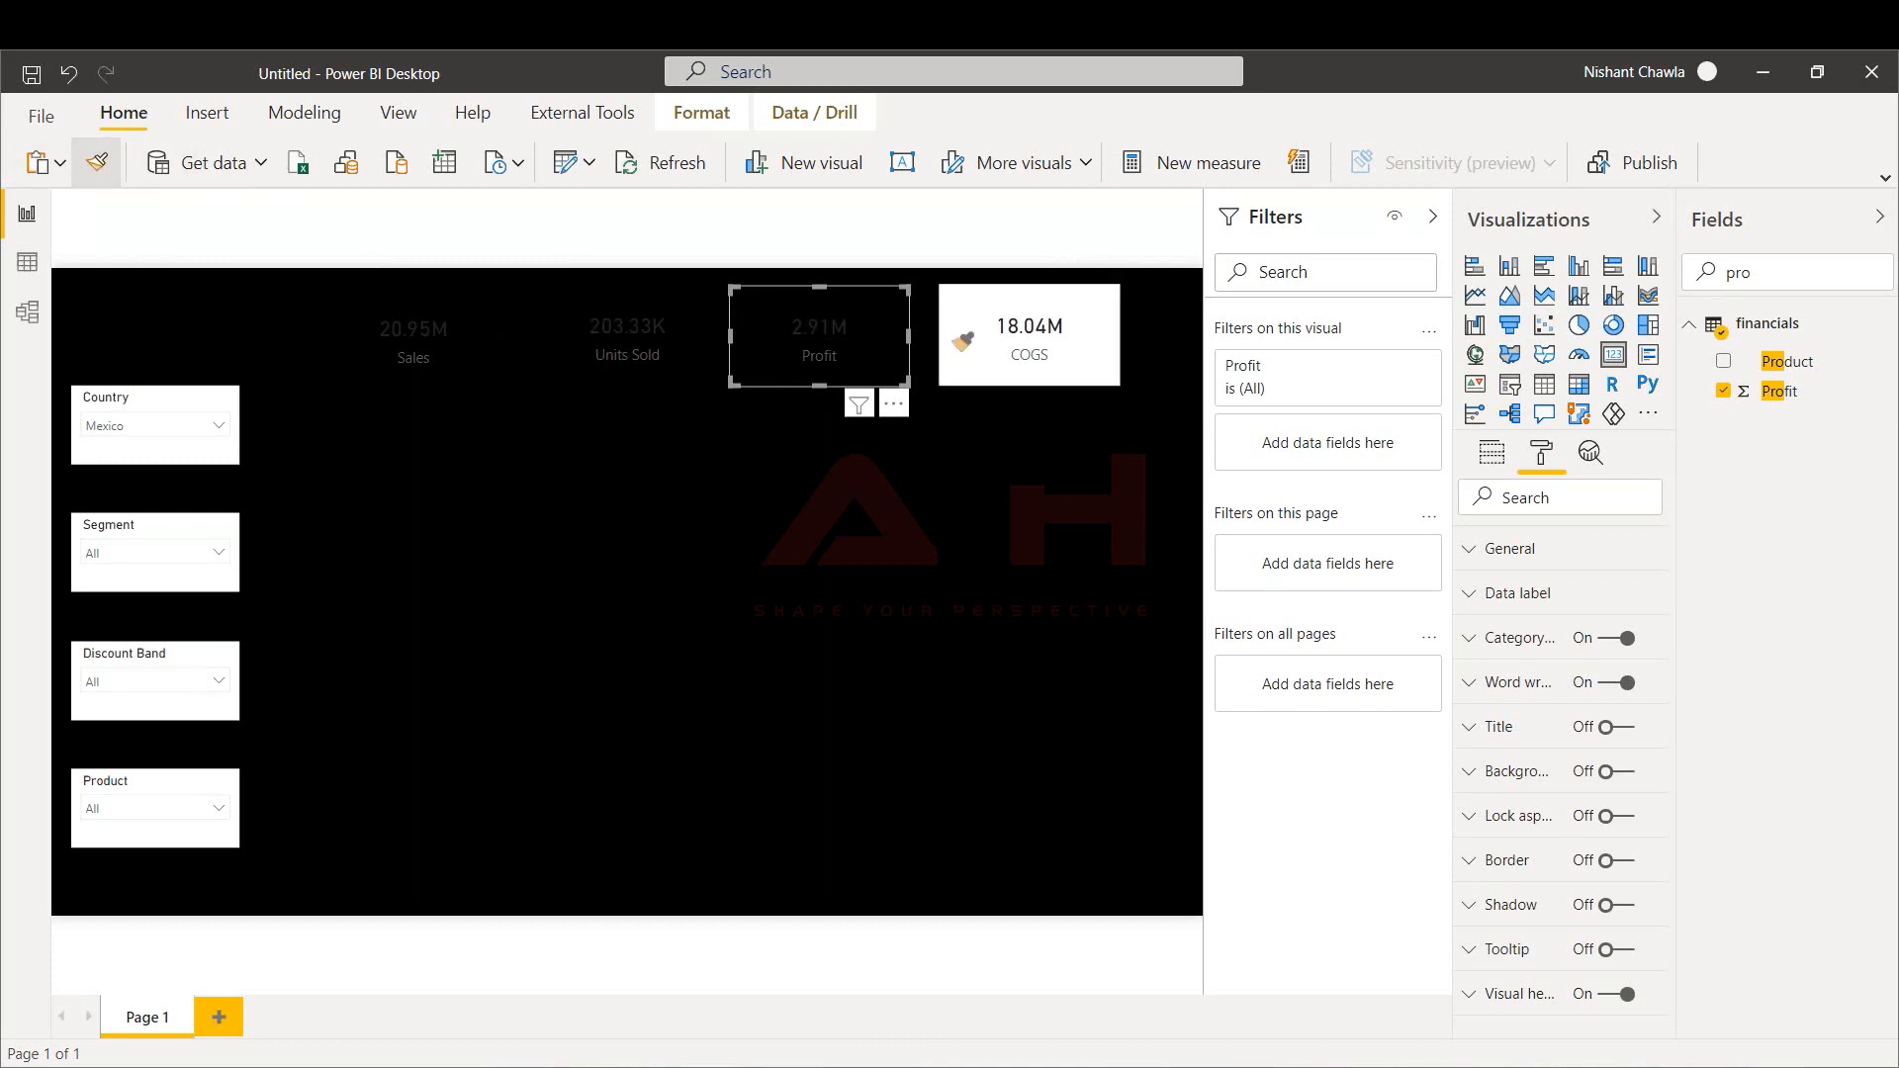
left_click(967, 341)
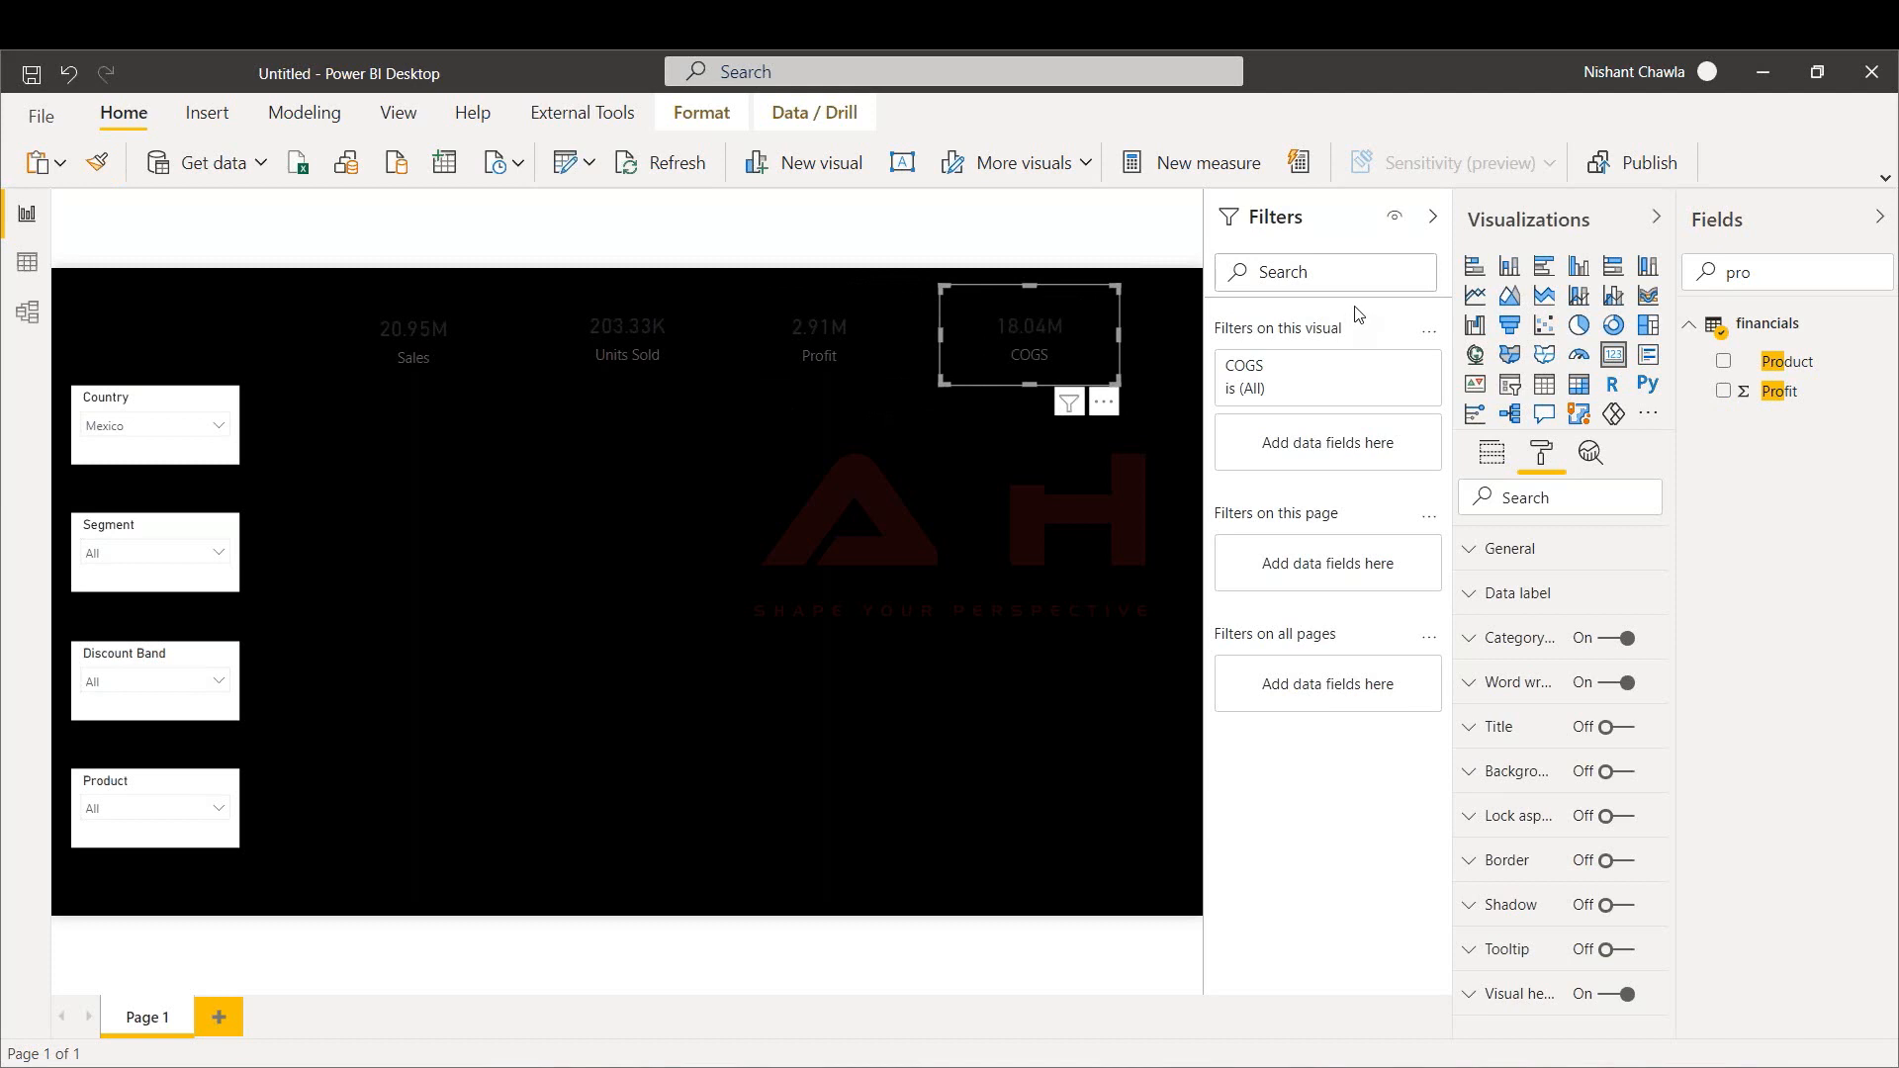
Set the data label and category label colours of the COGS card to white
left_click(1601, 591)
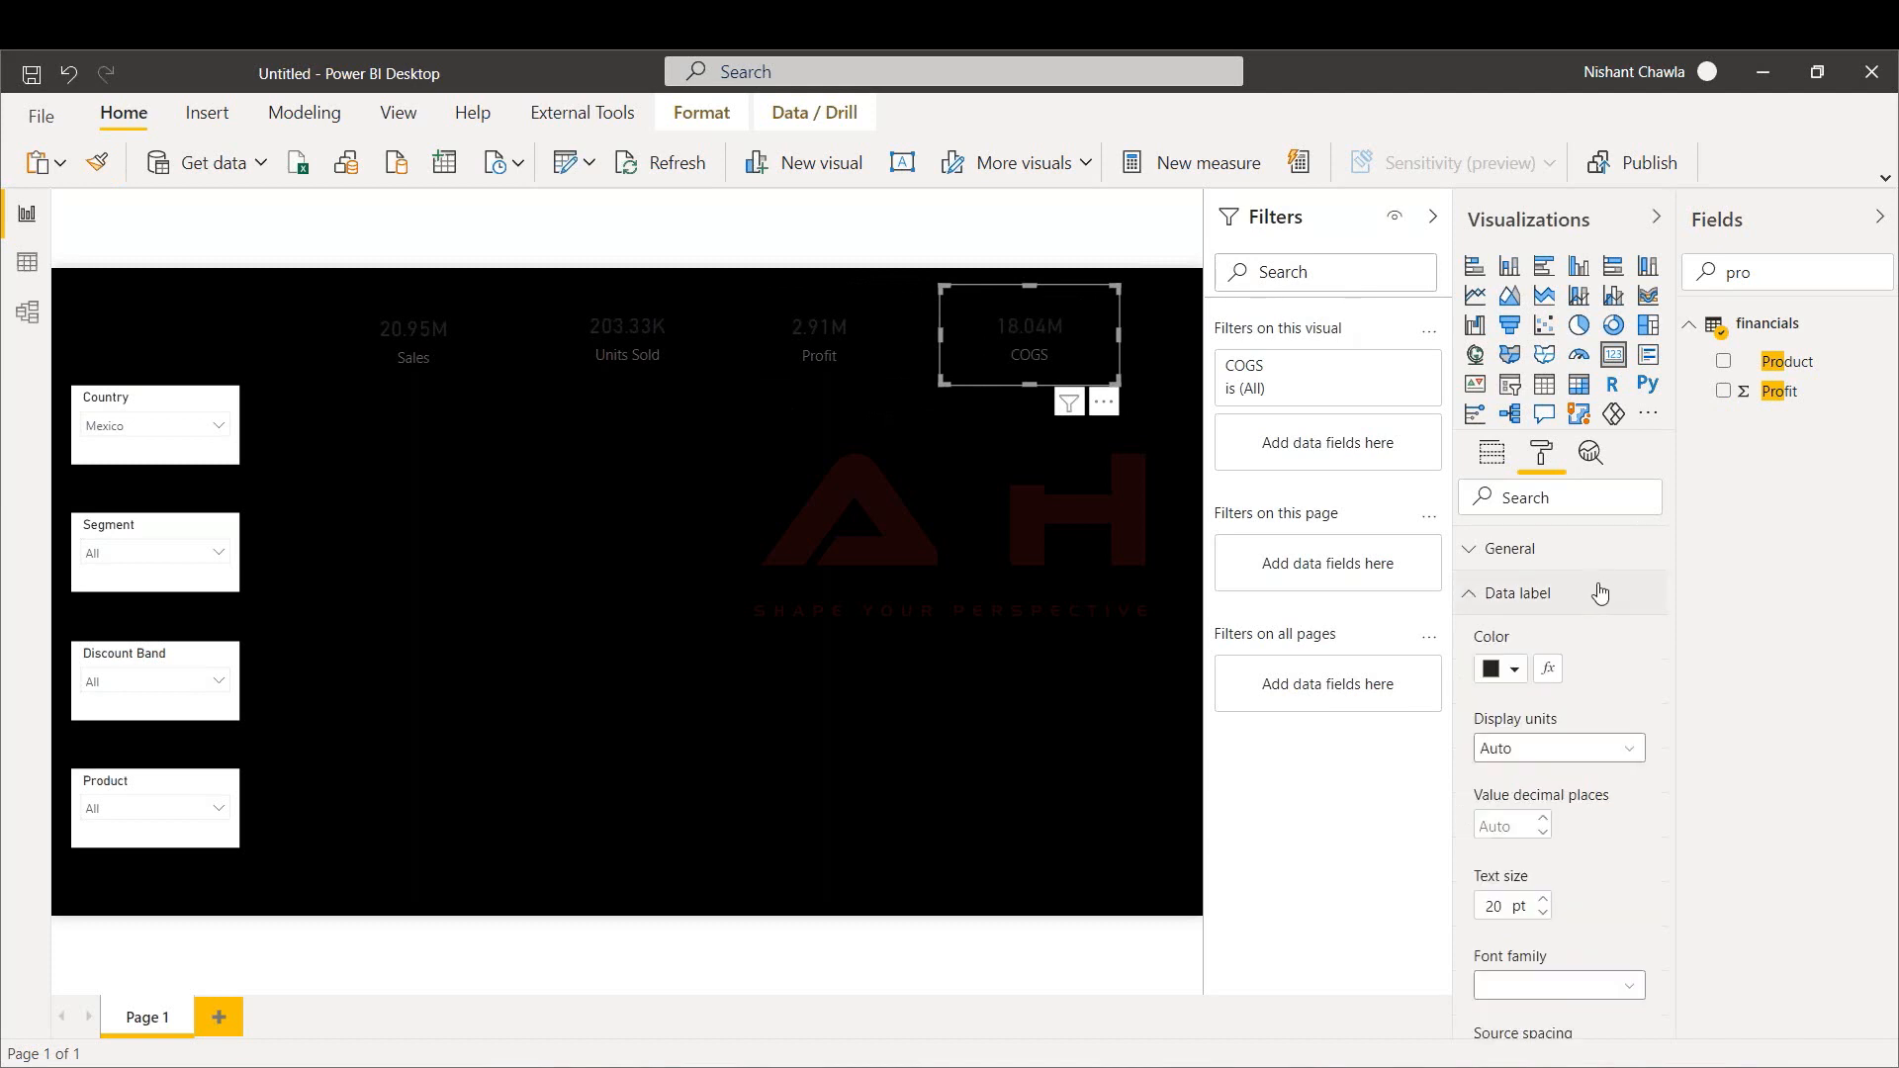
left_click(1516, 673)
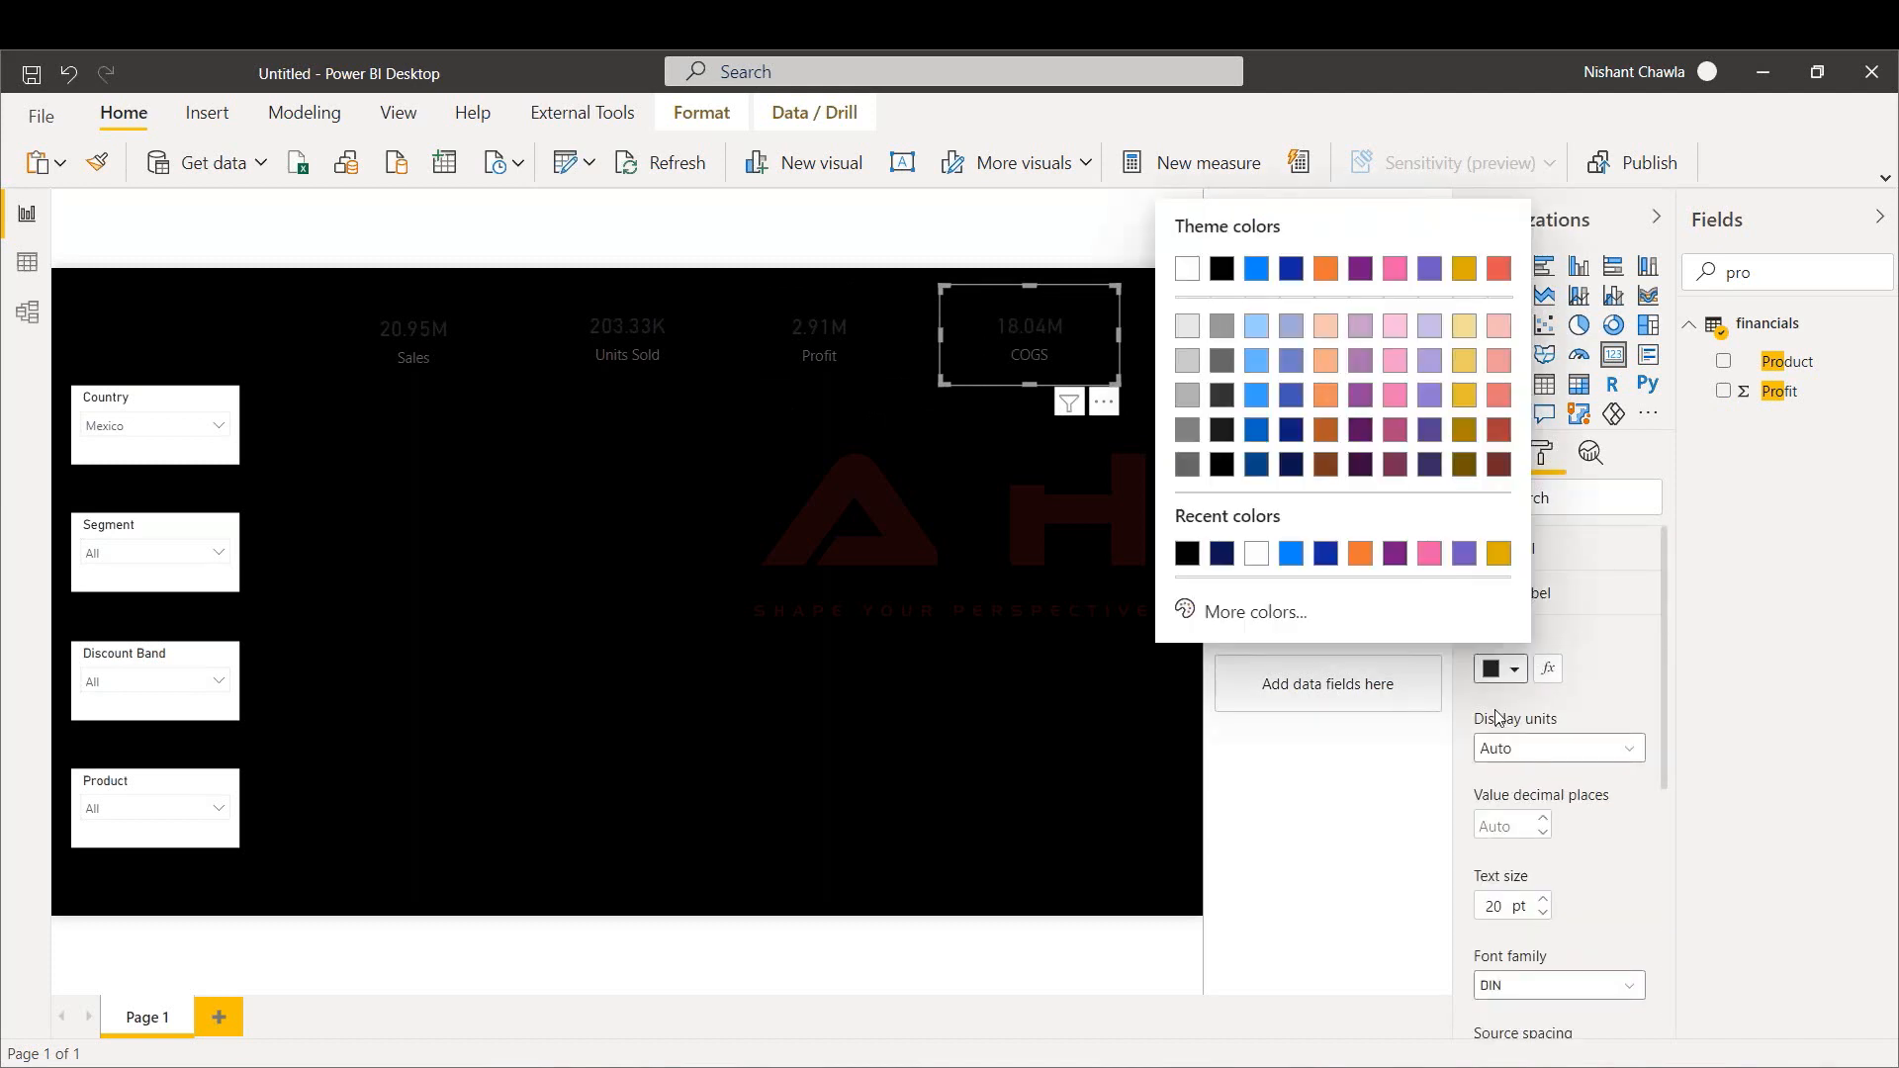
left_click(1188, 268)
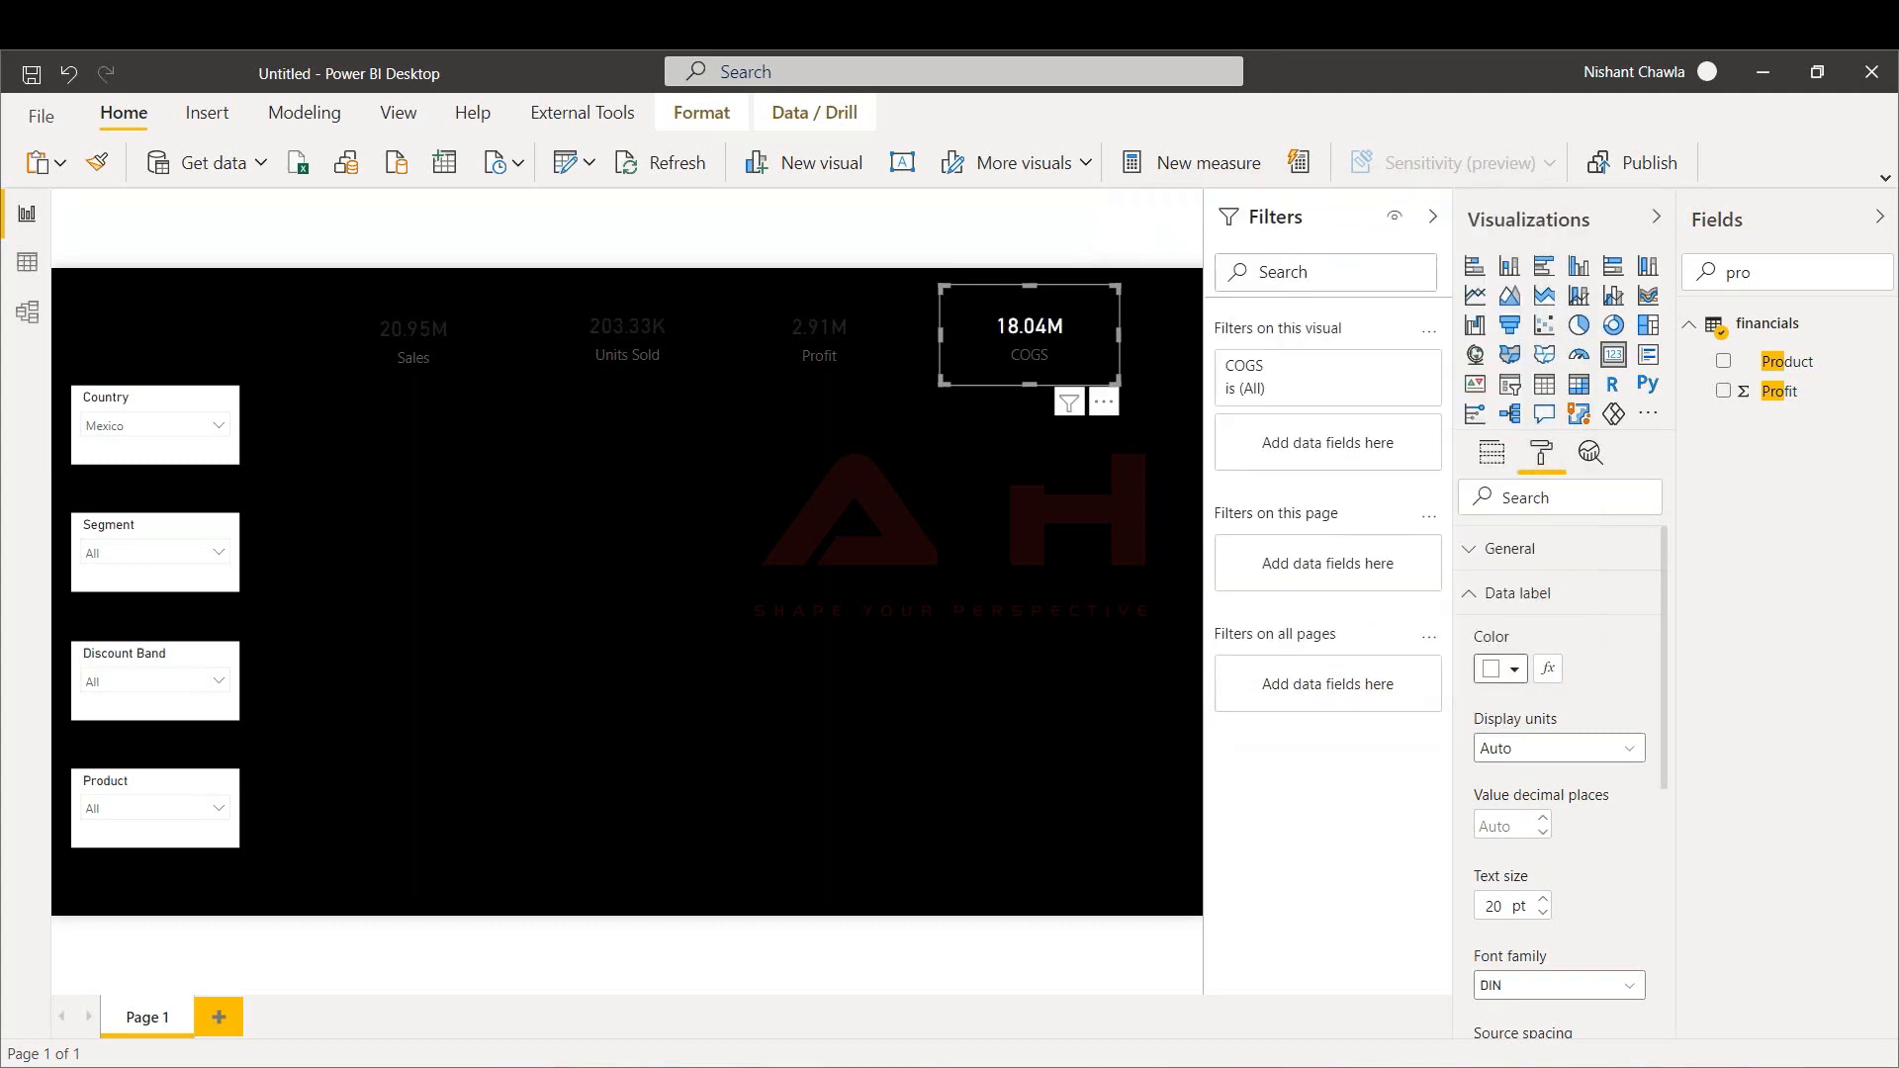
left_click(1504, 603)
left_click(1519, 638)
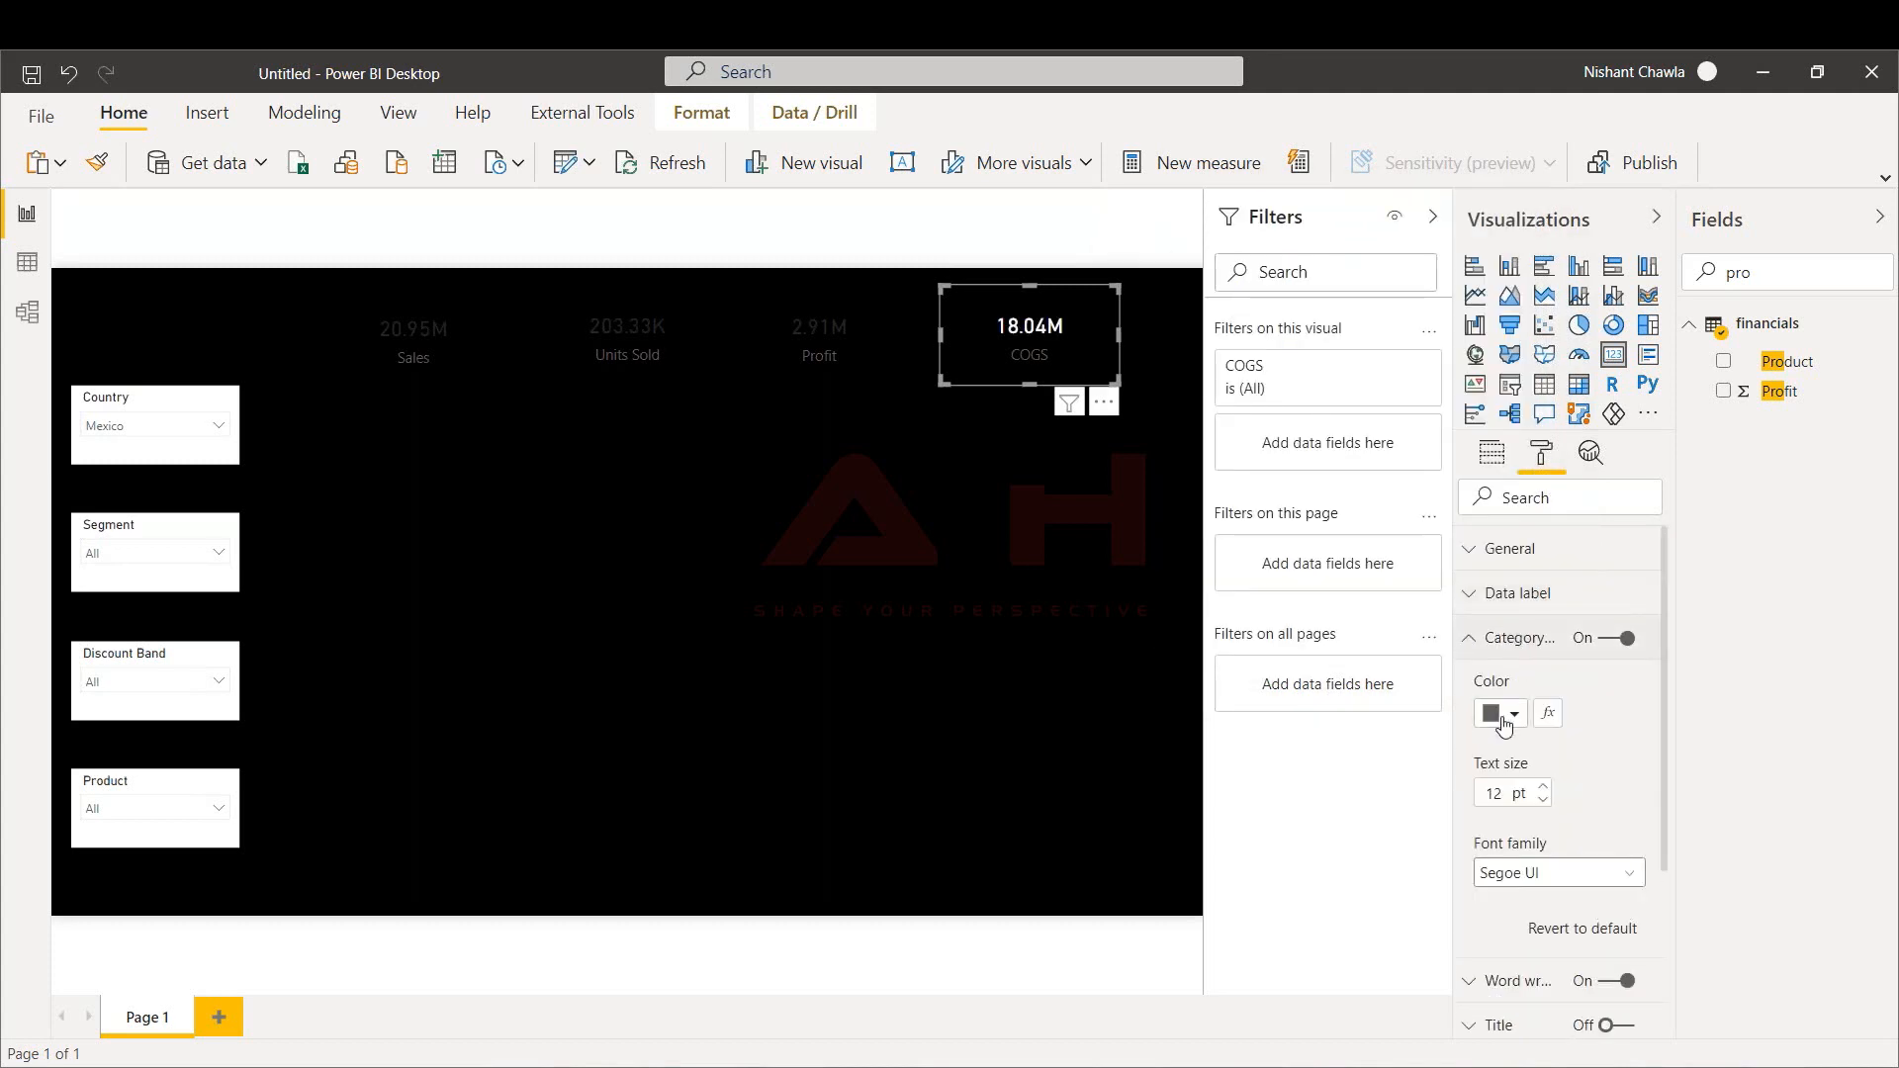
left_click(1501, 713)
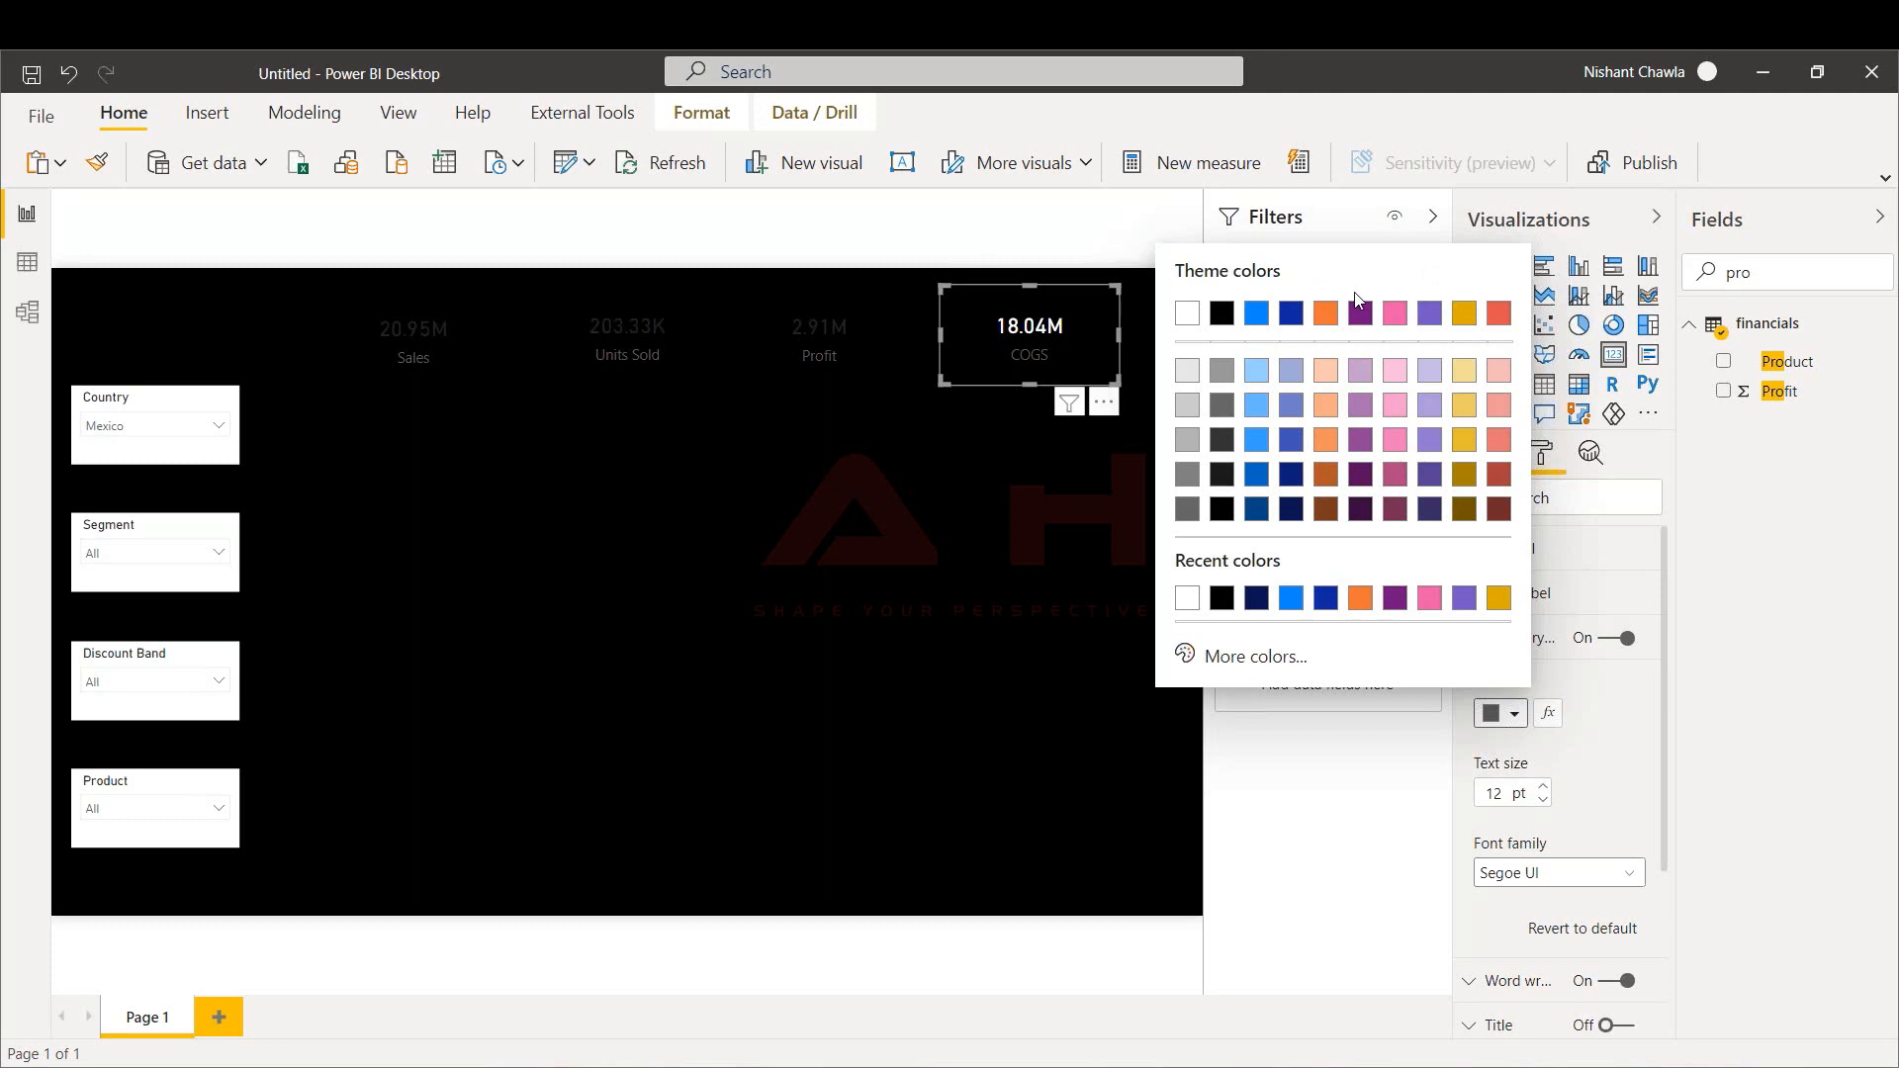
left_click(1187, 313)
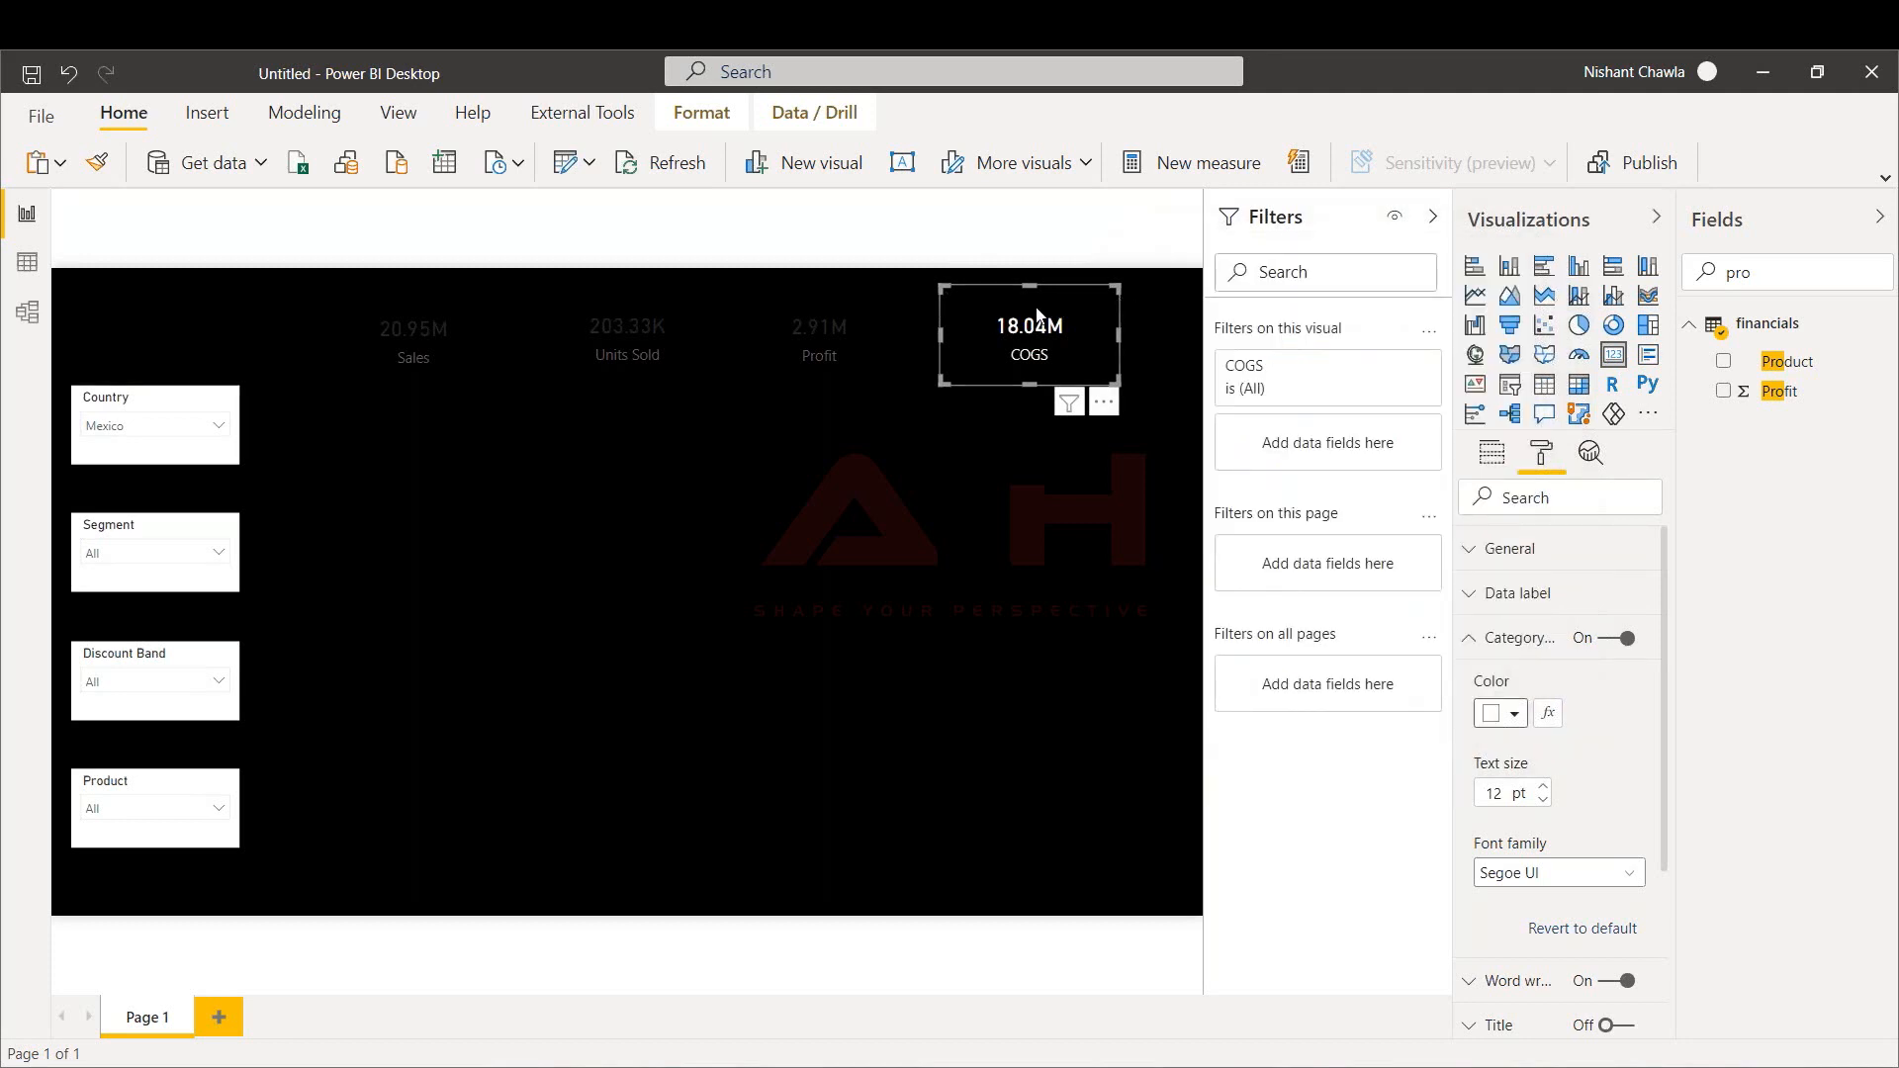
Copy the COGS card's white text formatting to the Profit, Units Sold and Sales cards with Format Painter
left_click(97, 175)
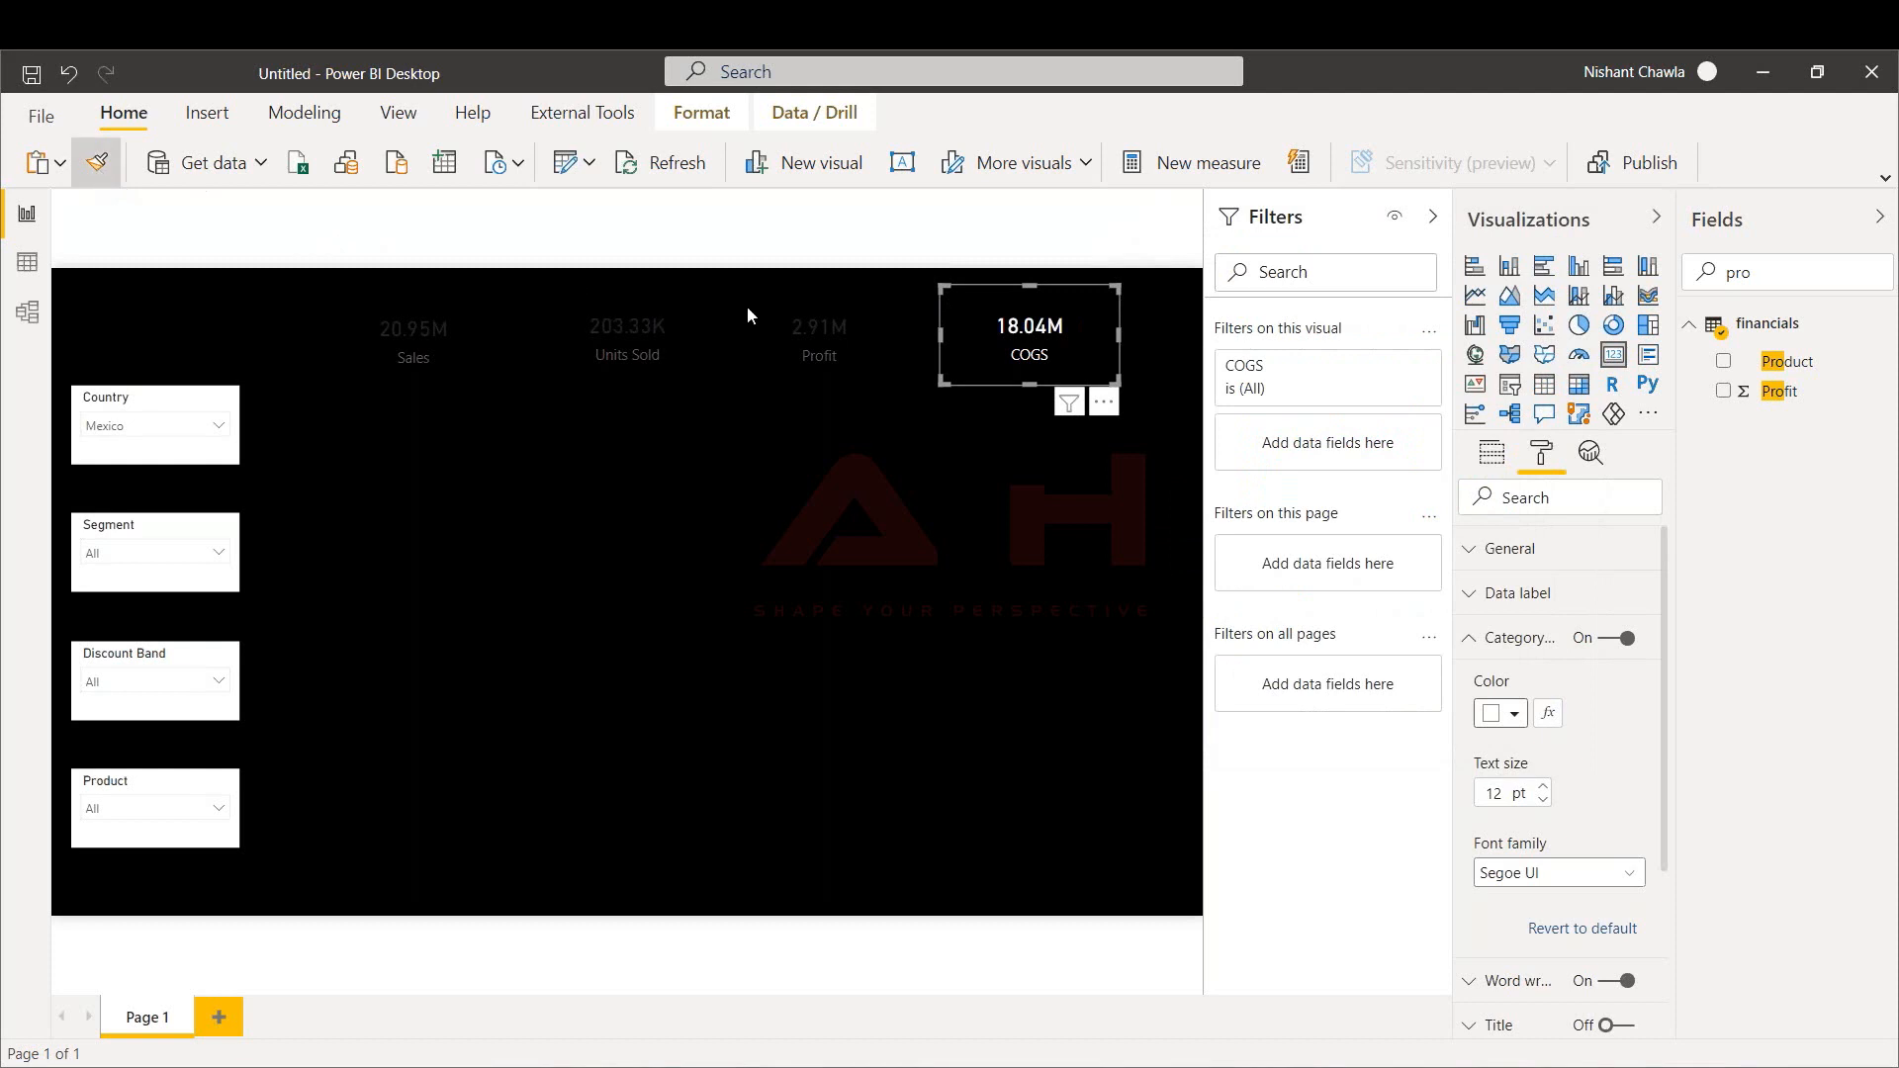
left_click(811, 353)
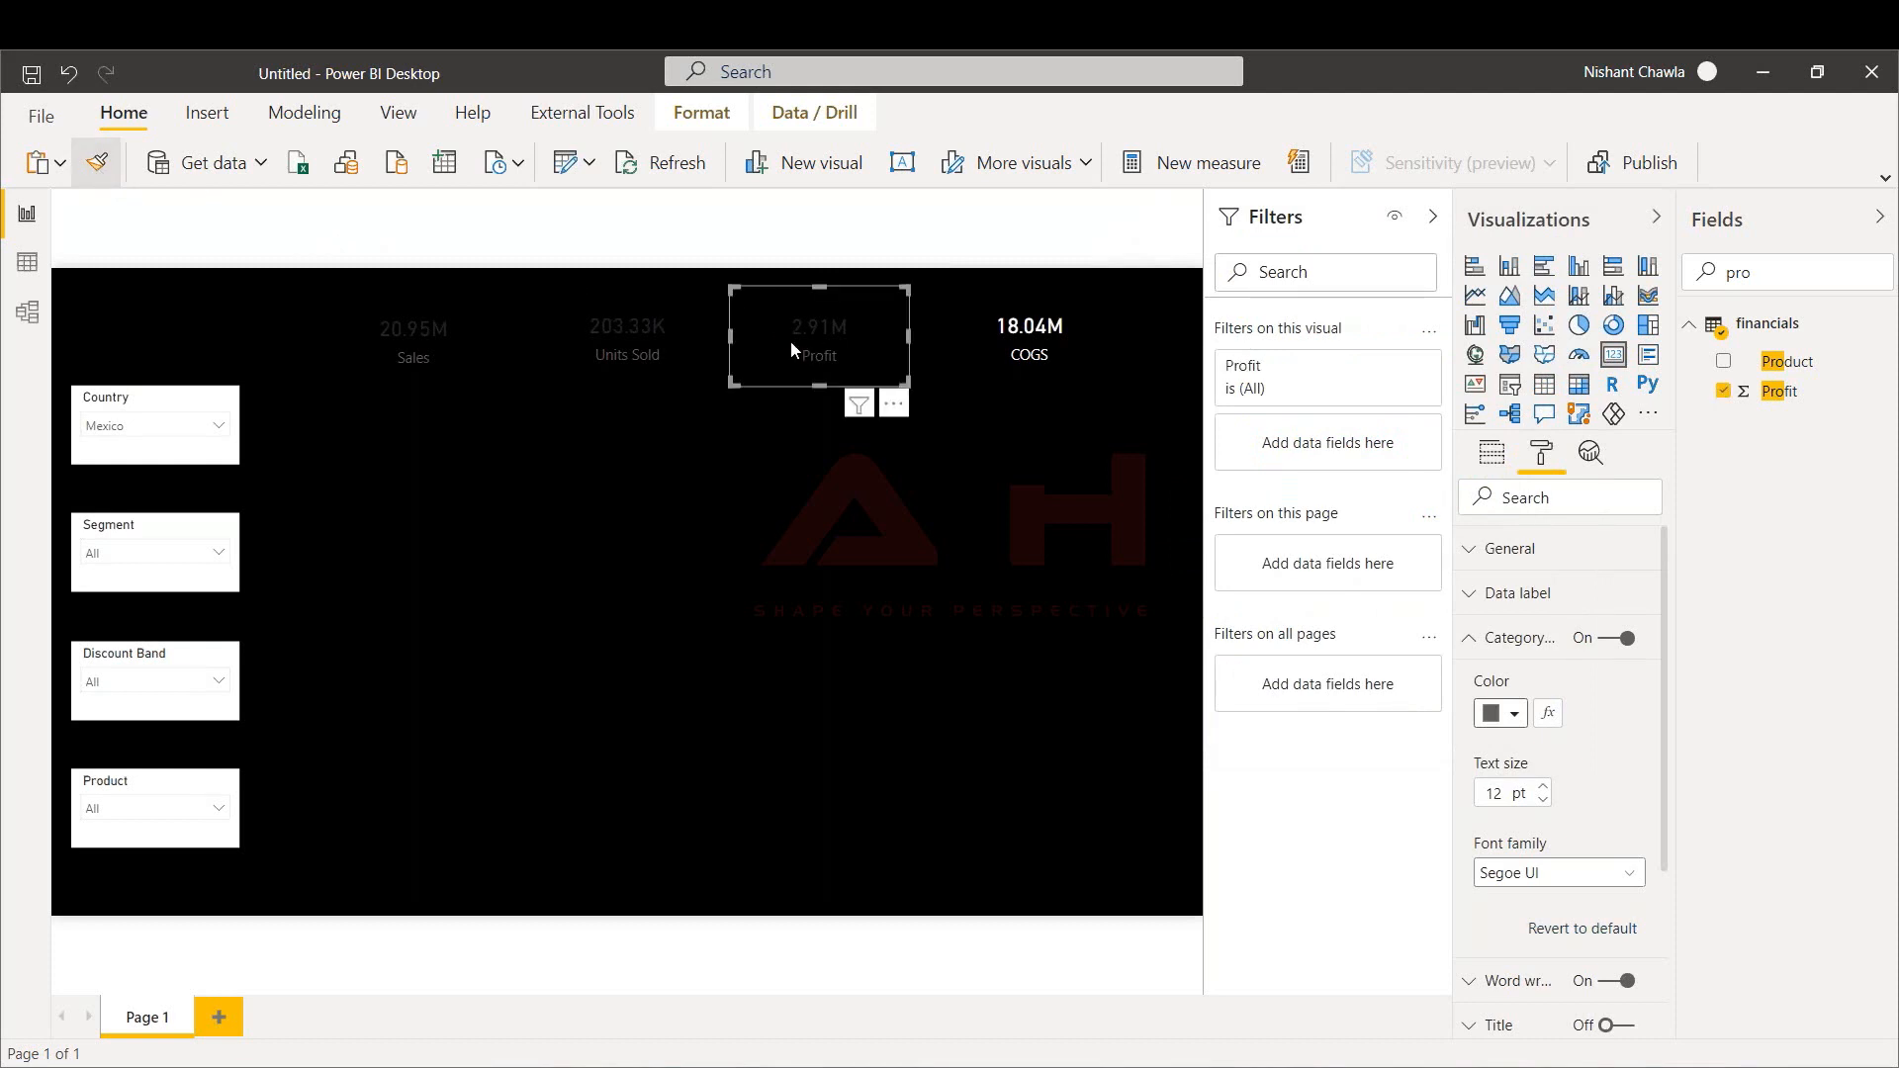
left_click(97, 163)
left_click(658, 340)
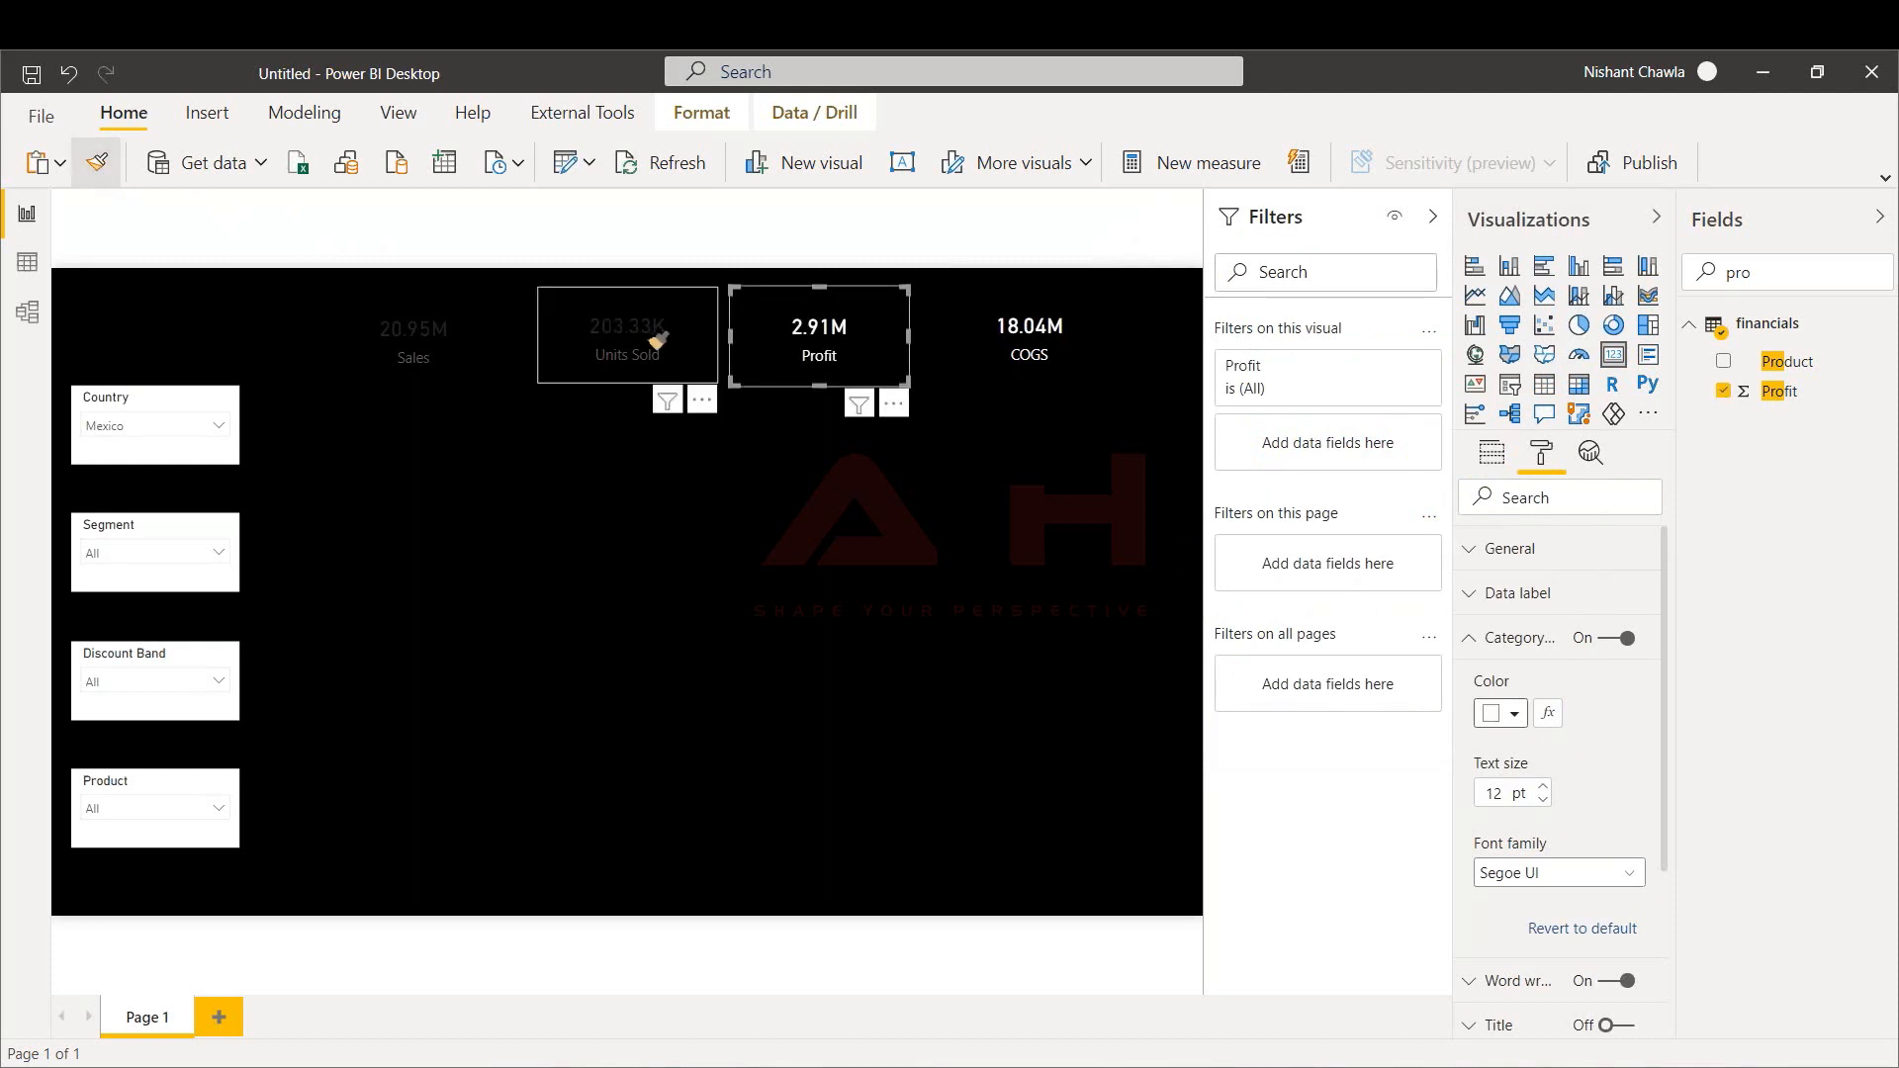
left_click(658, 339)
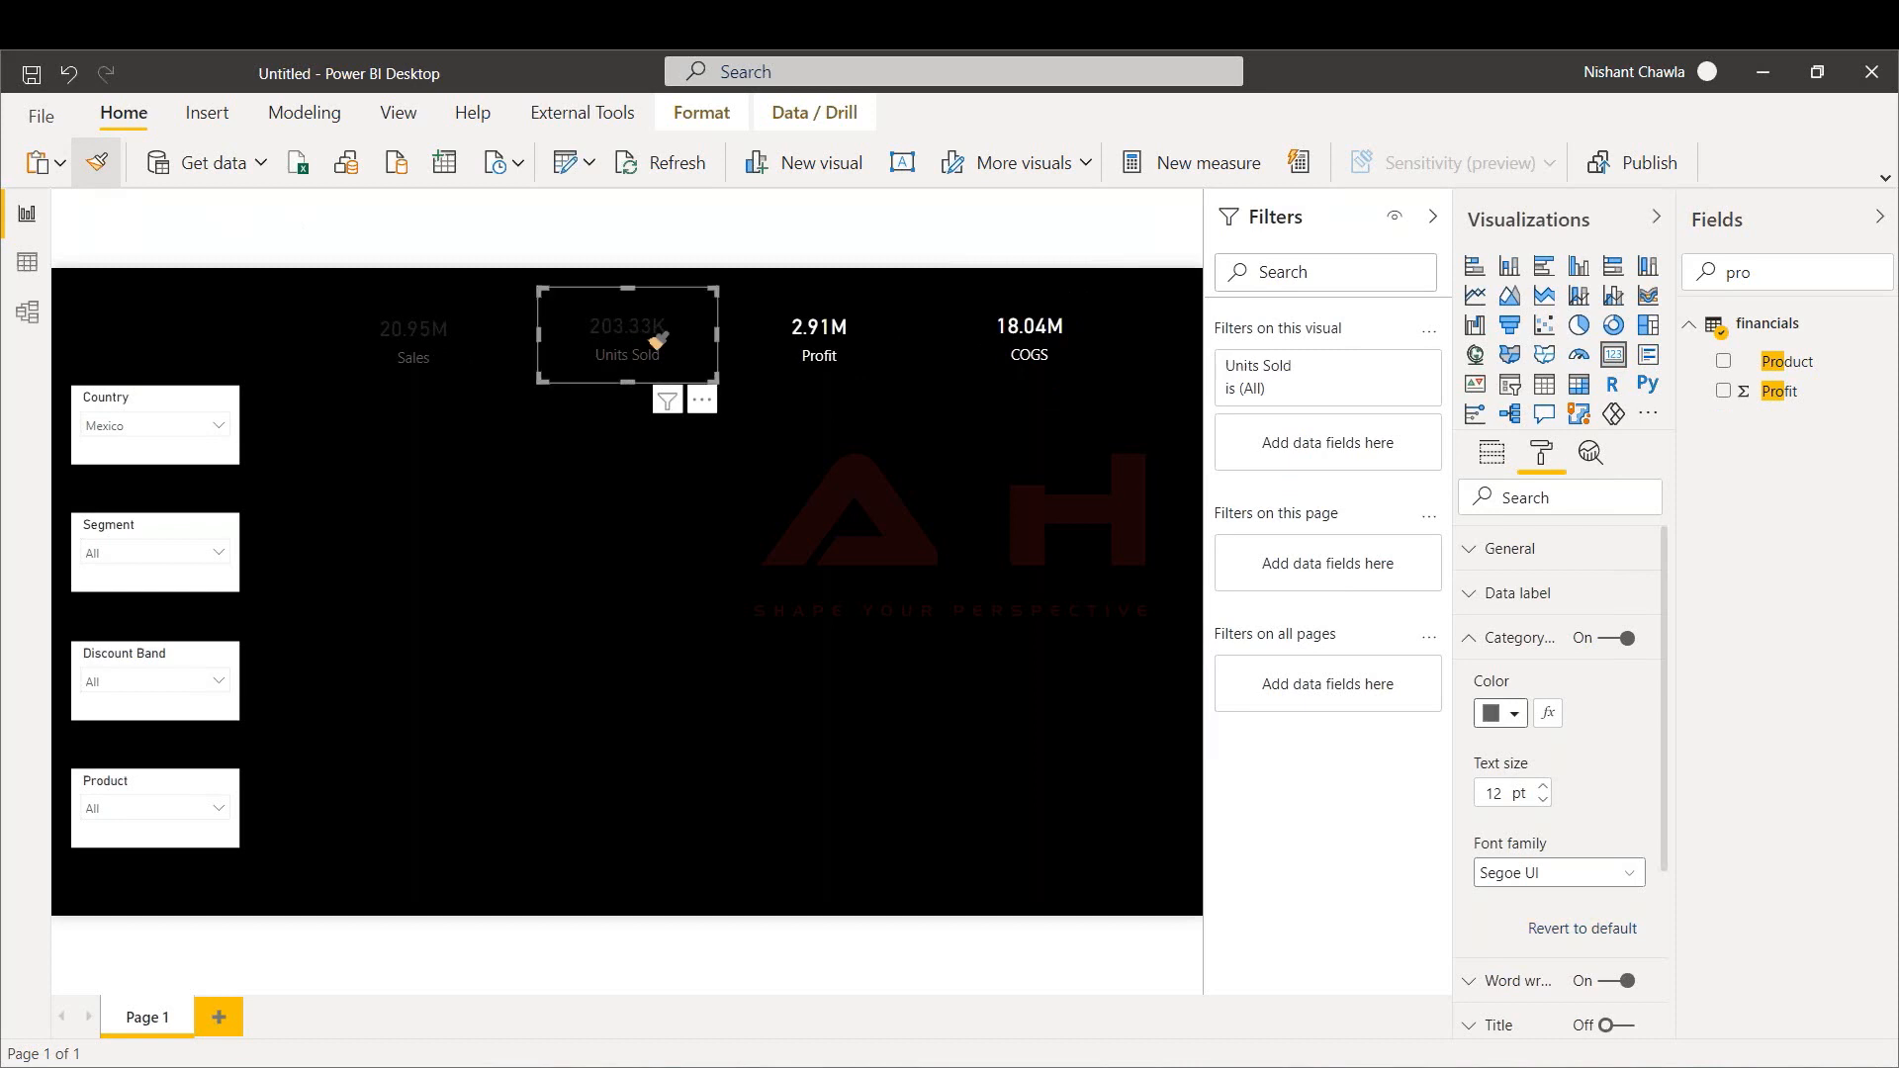
left_click(97, 166)
left_click(406, 341)
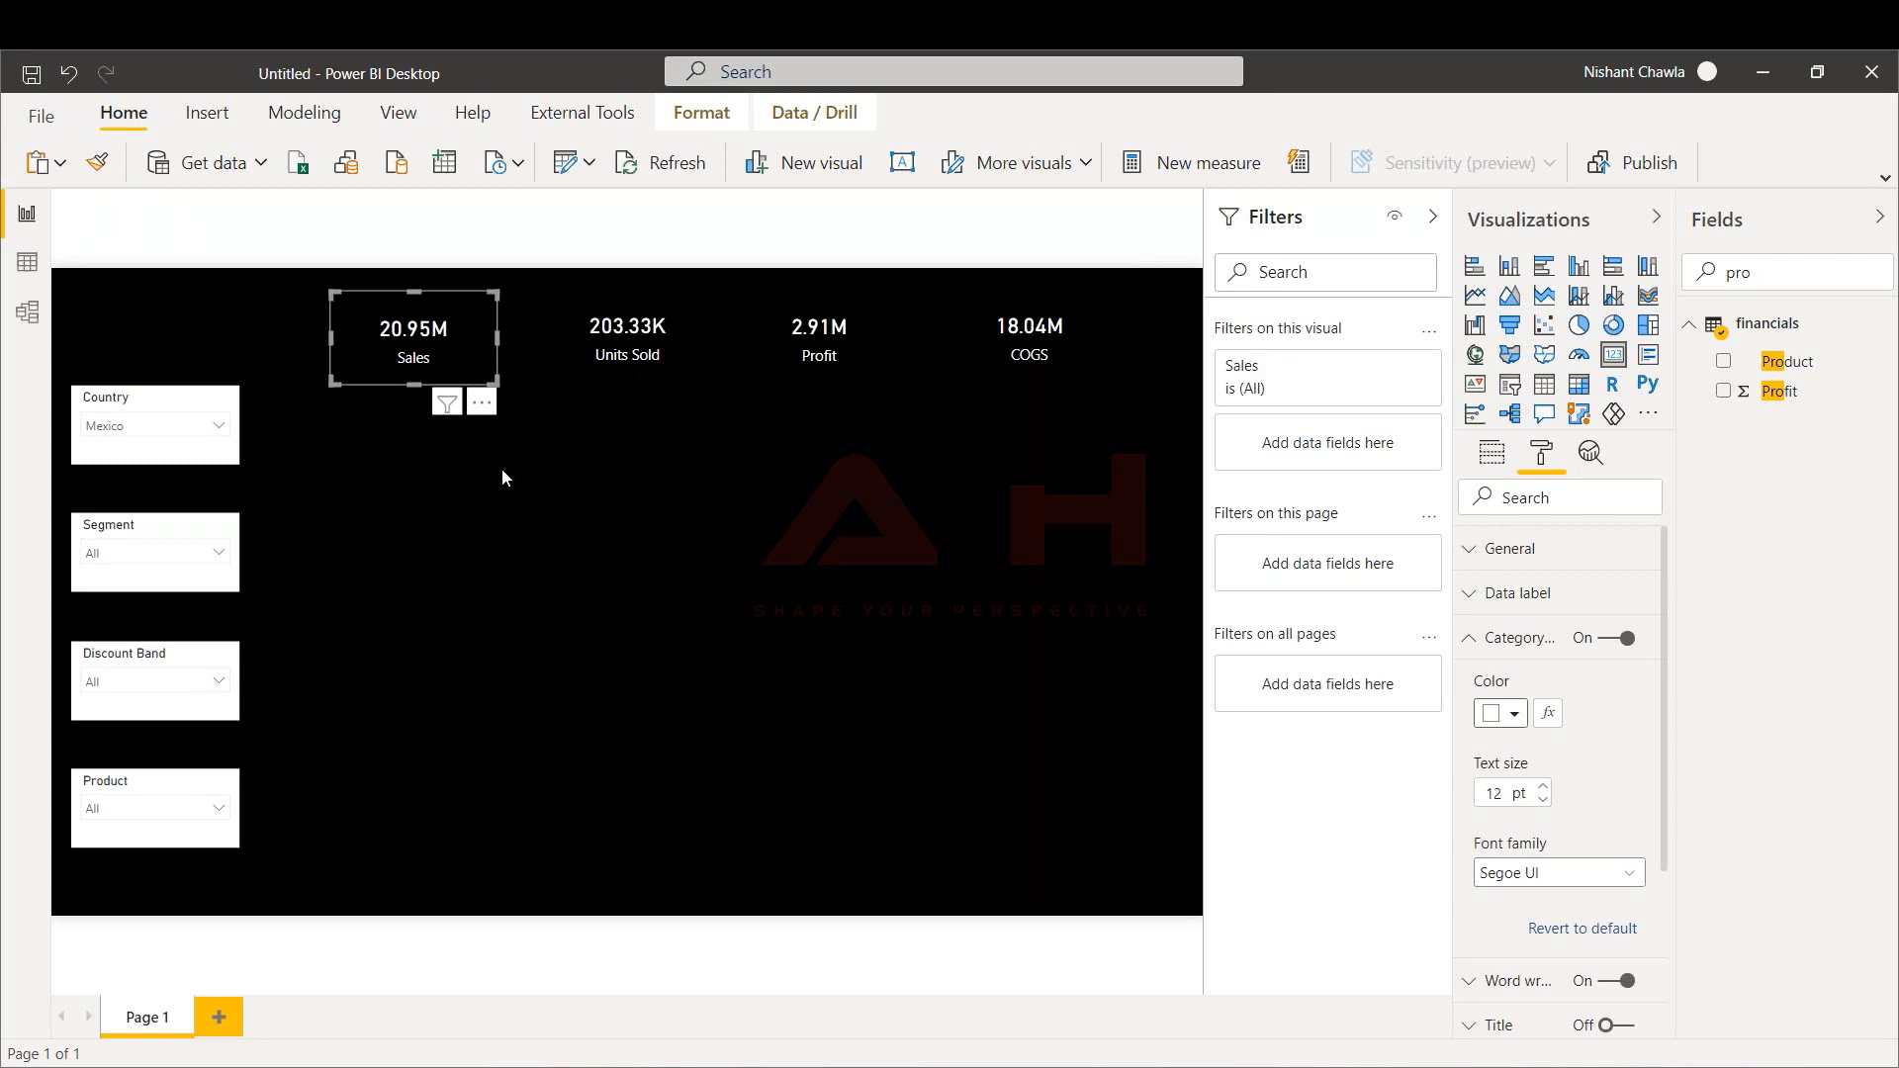
Turn off the Country slicer's background and set its items' font colour to white
left_click(152, 405)
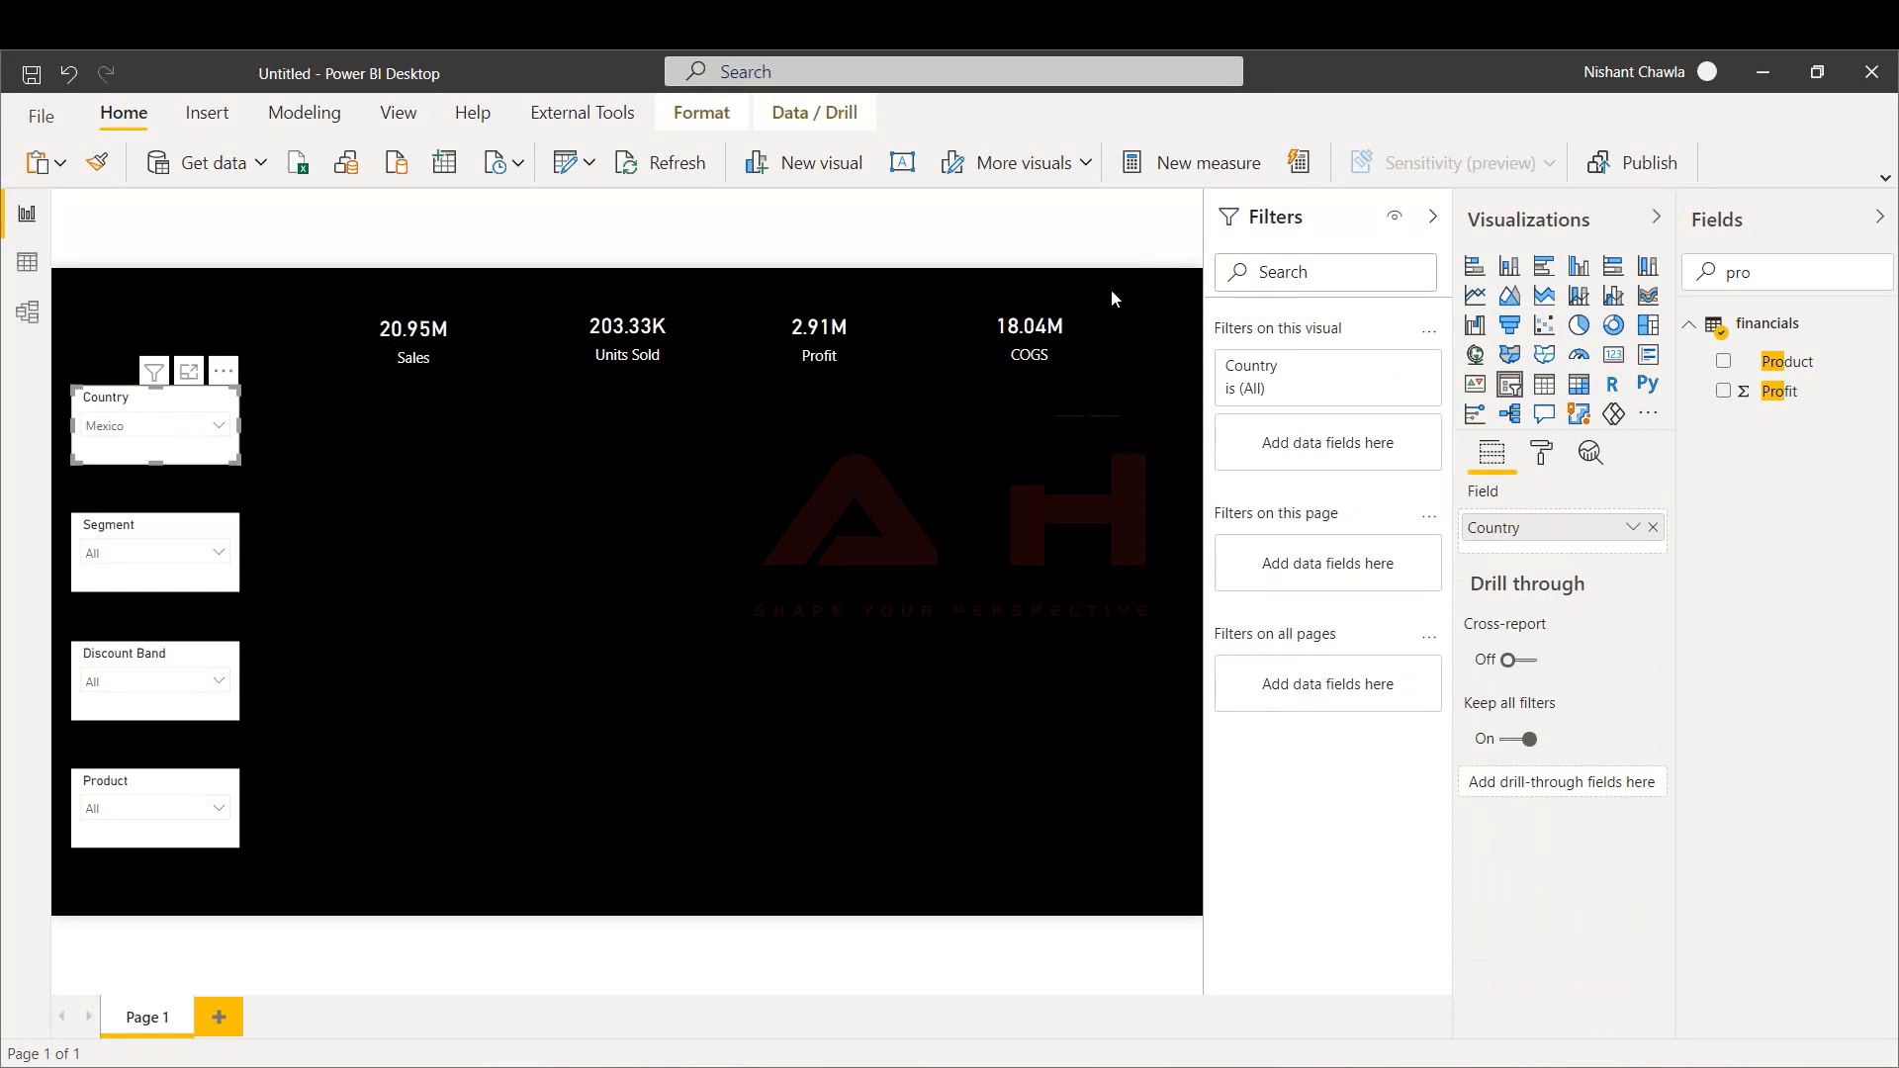
left_click(1543, 453)
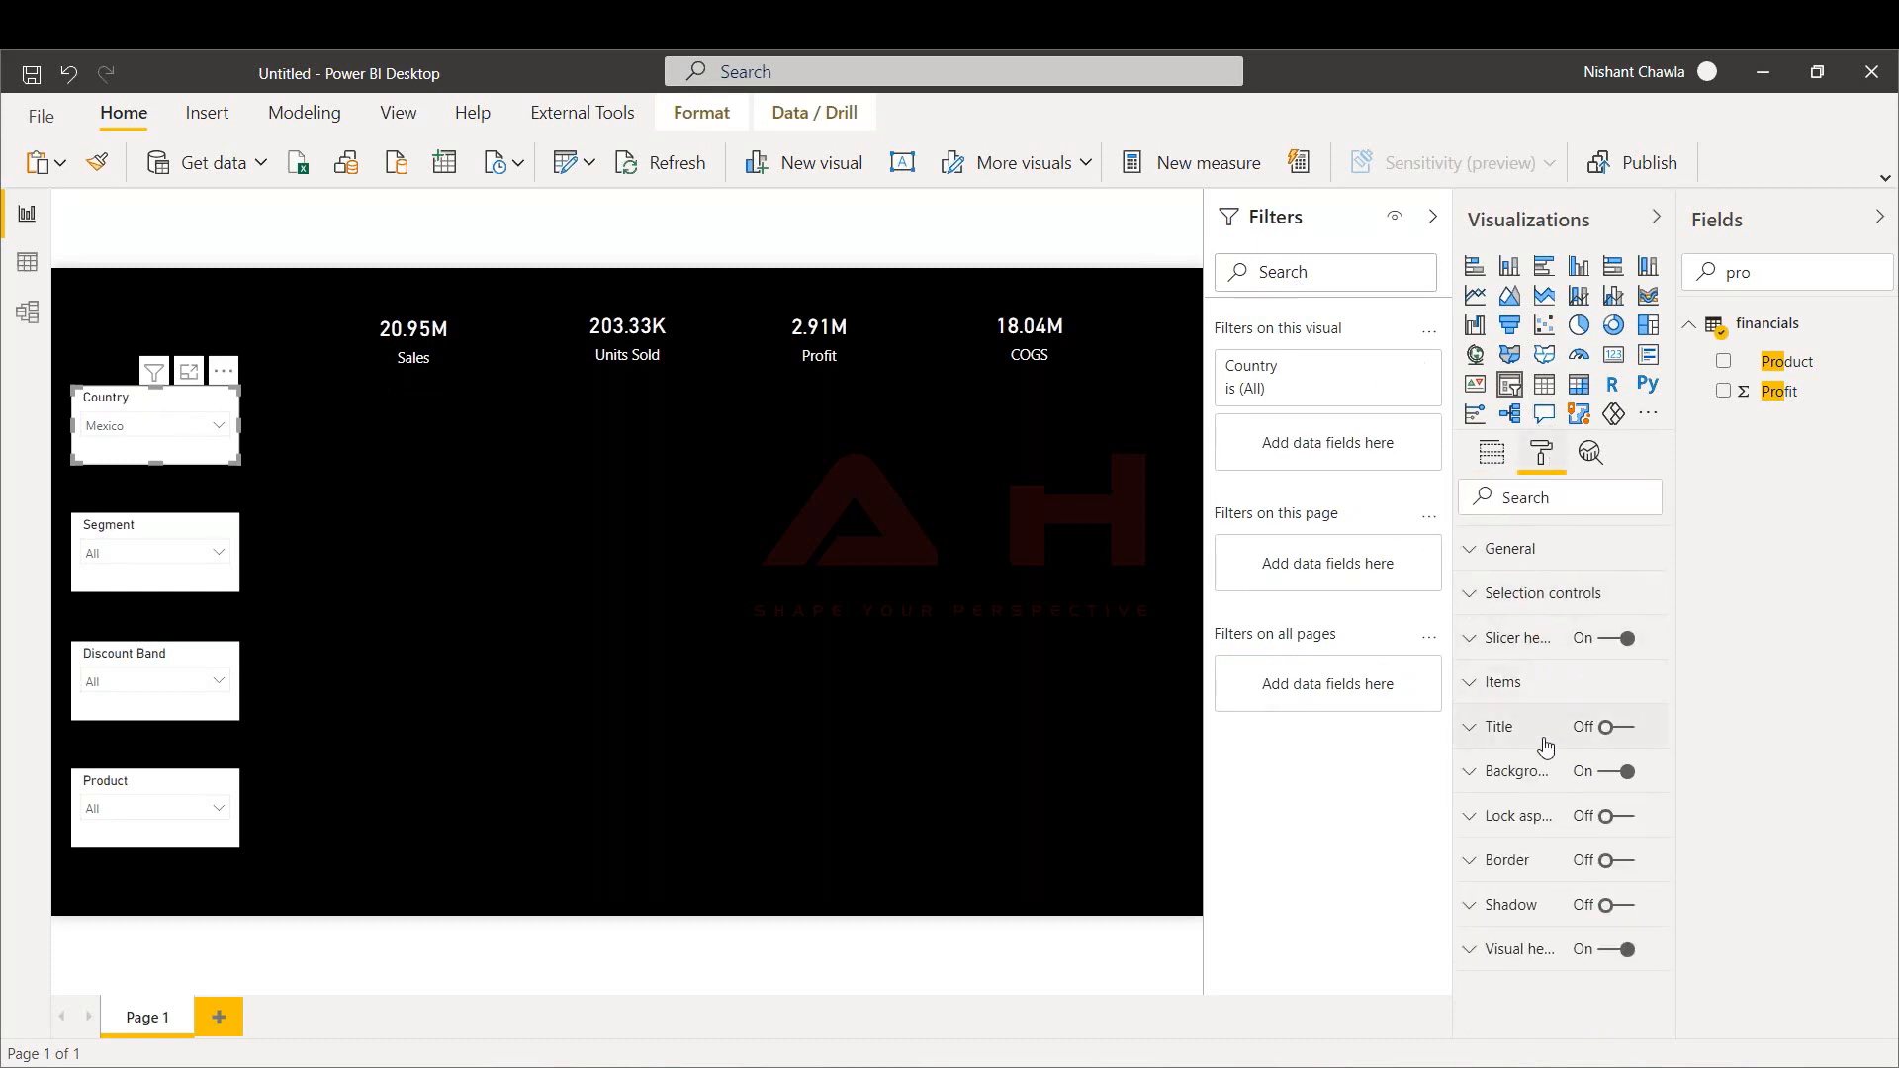
left_click(1536, 772)
left_click(1608, 774)
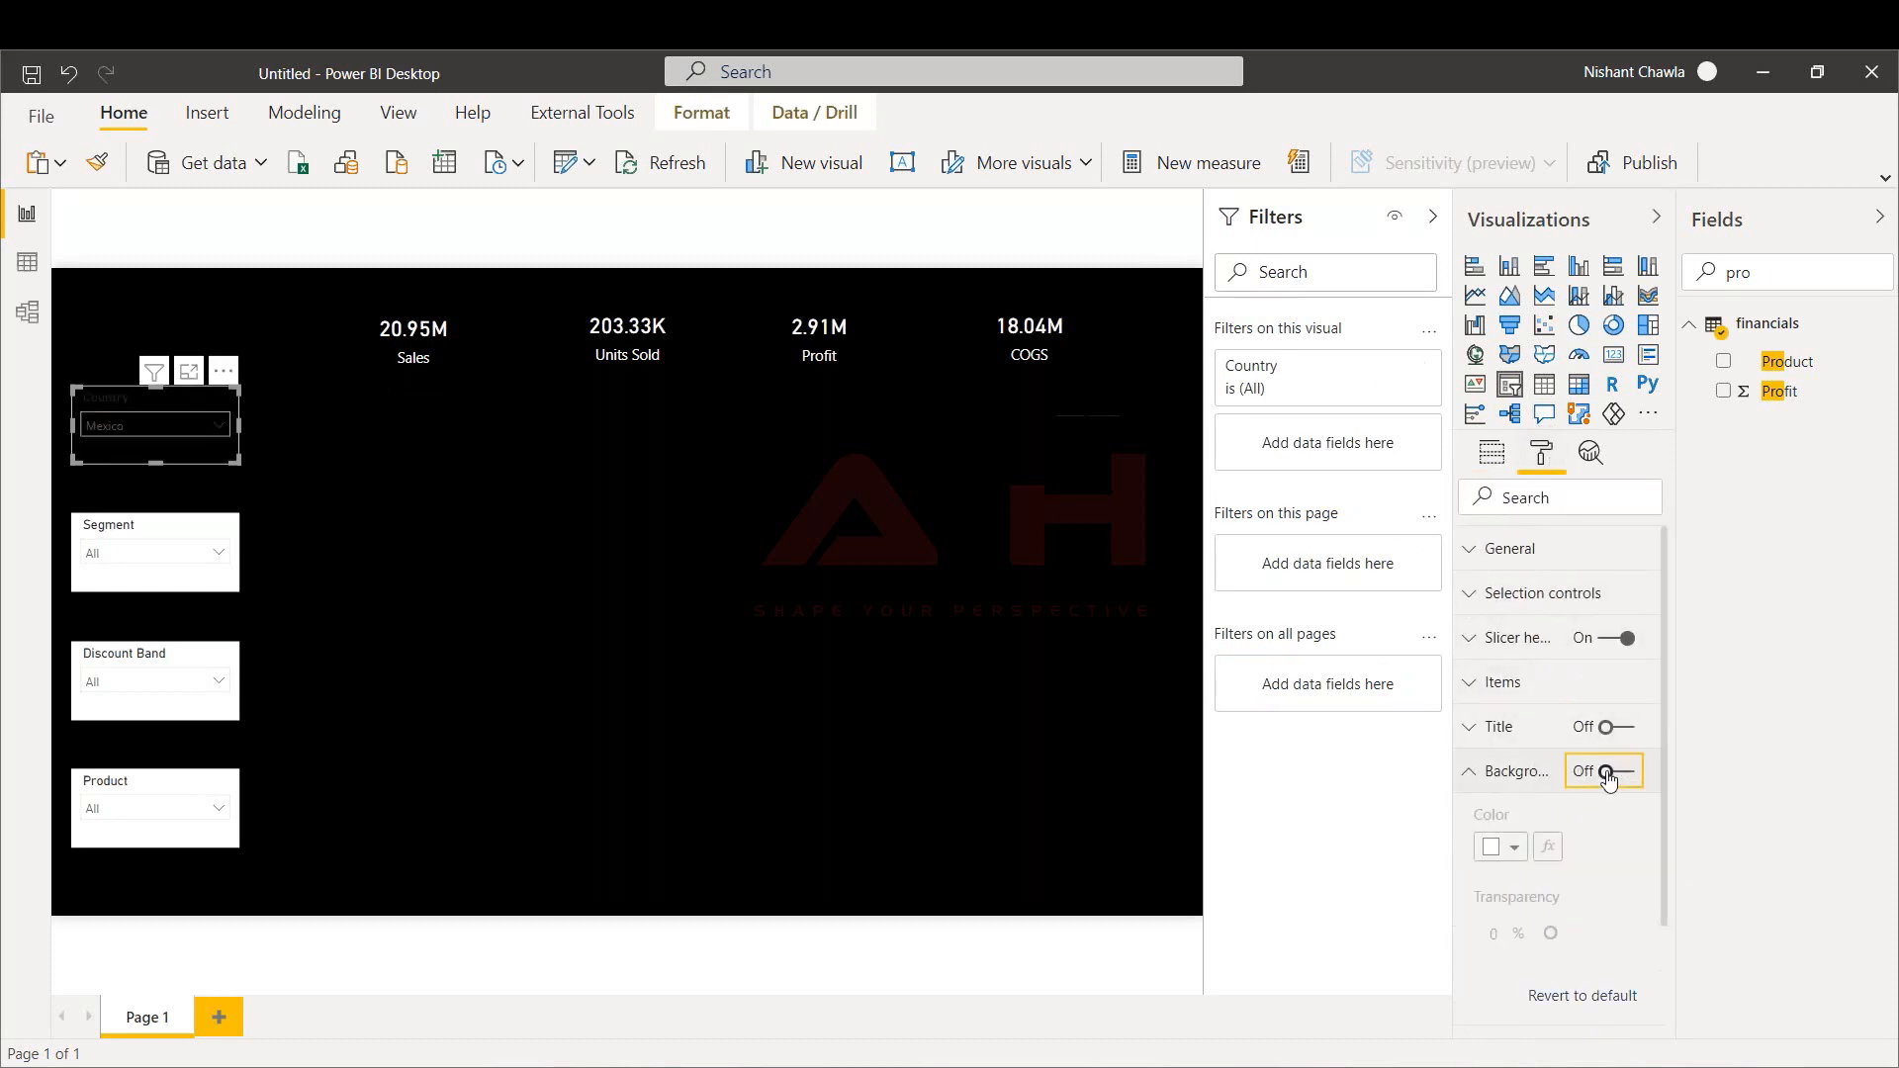
left_click(1505, 685)
left_click(1511, 763)
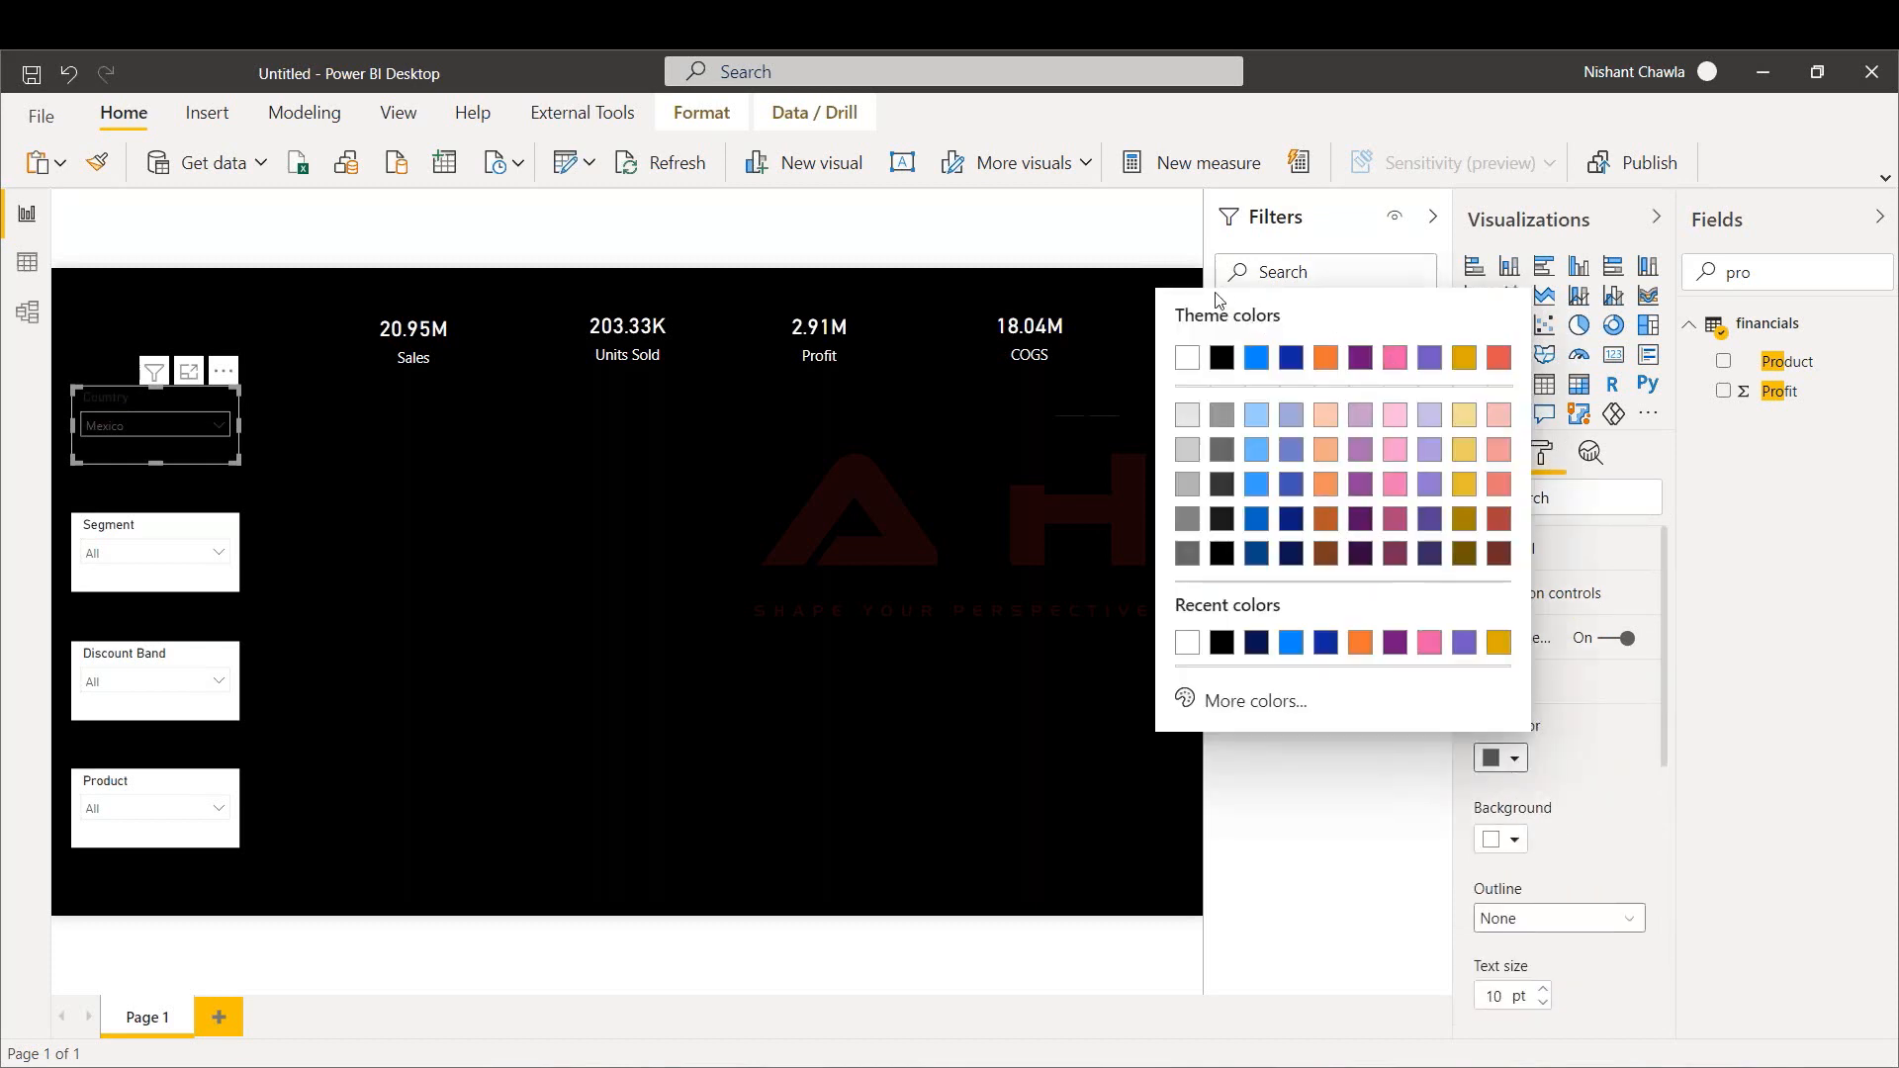
left_click(1188, 360)
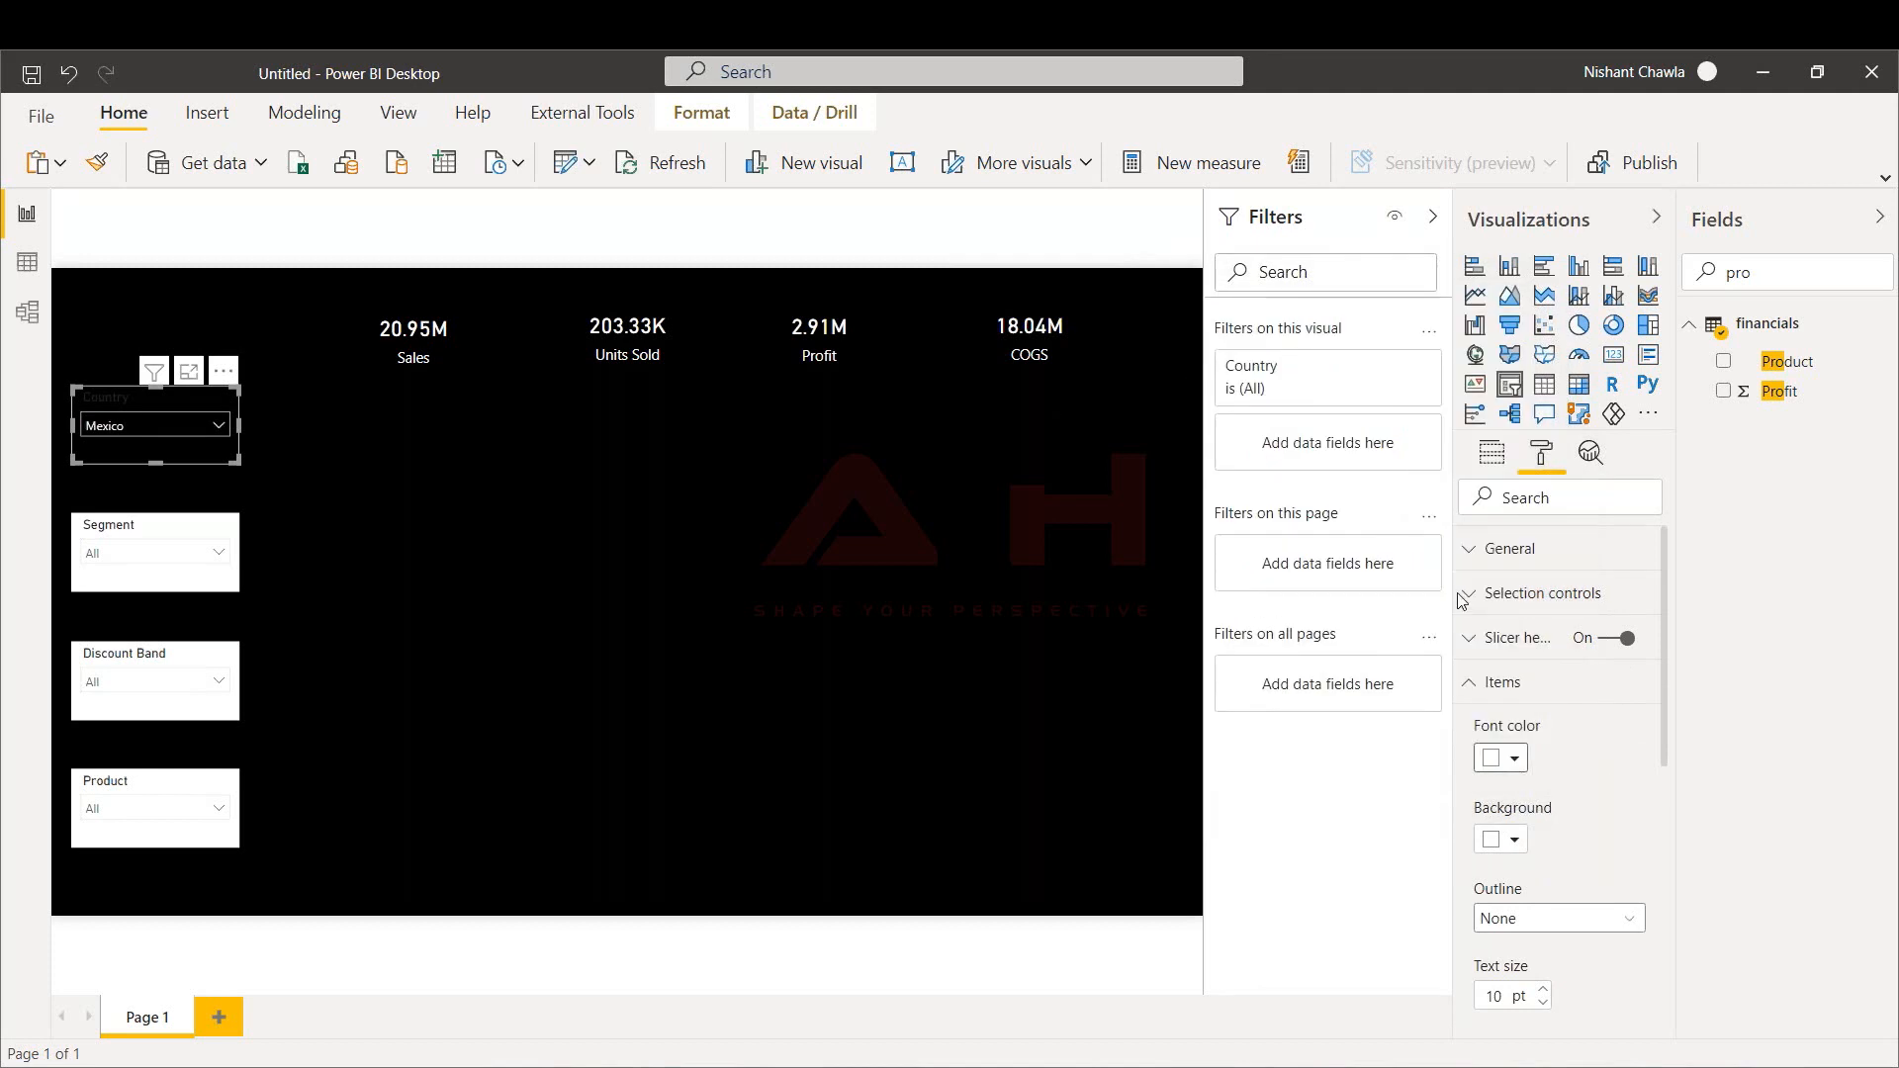
Set the font colour of the Country slicer's header to white
left_click(1508, 604)
left_click(1508, 606)
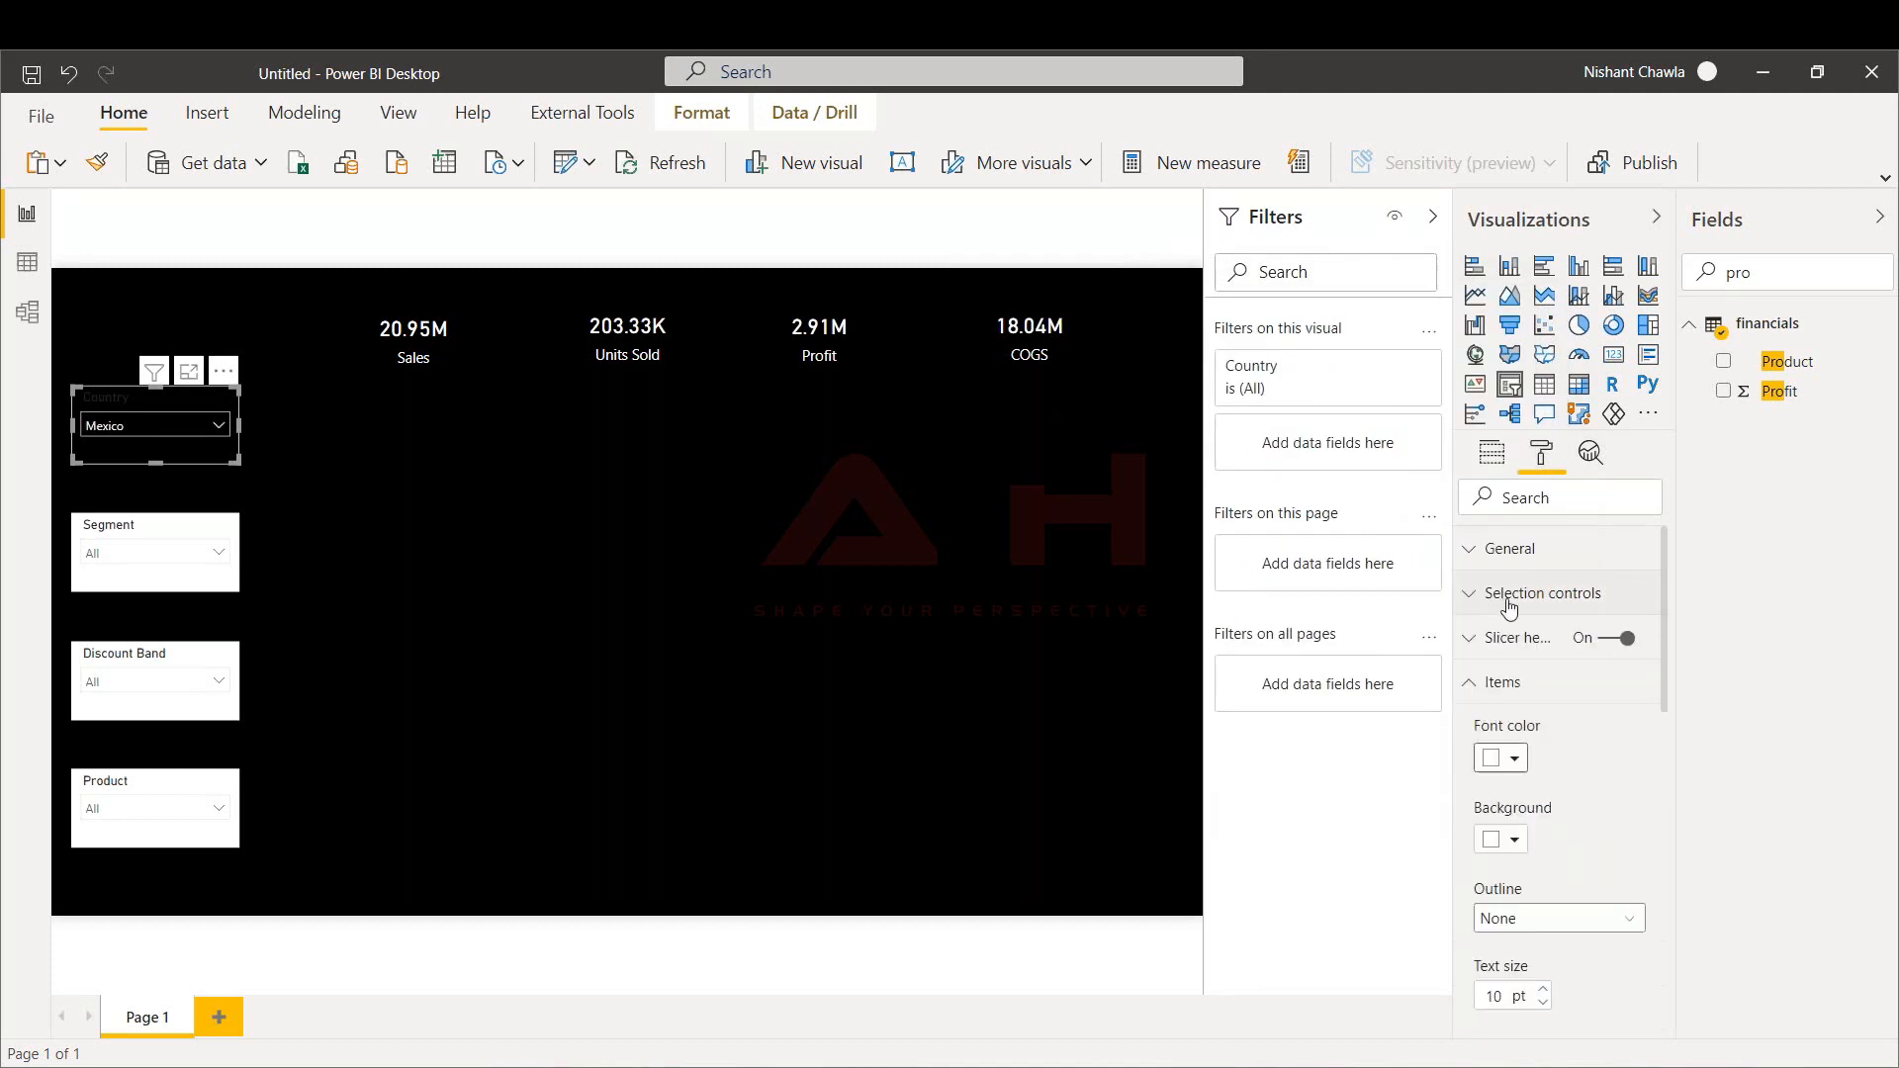
left_click(1521, 673)
left_click(1521, 673)
left_click(1519, 655)
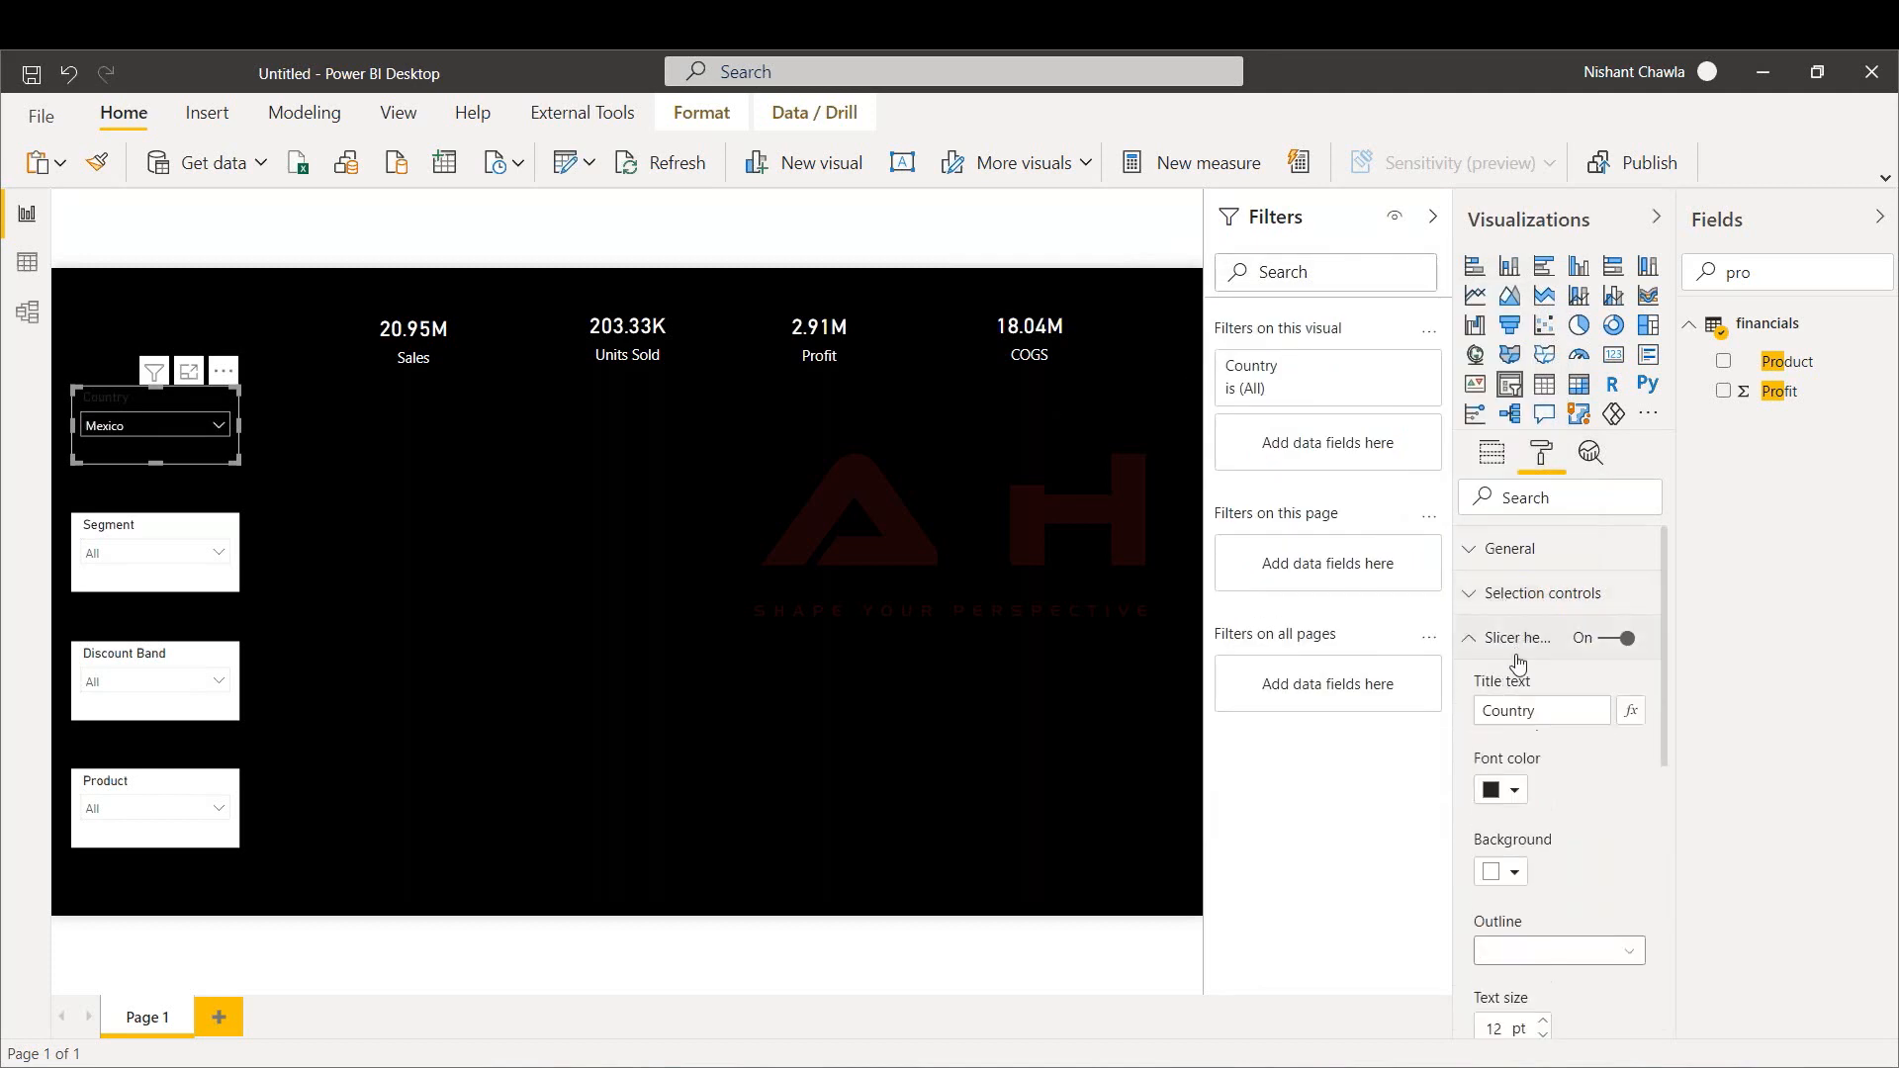
left_click(1512, 790)
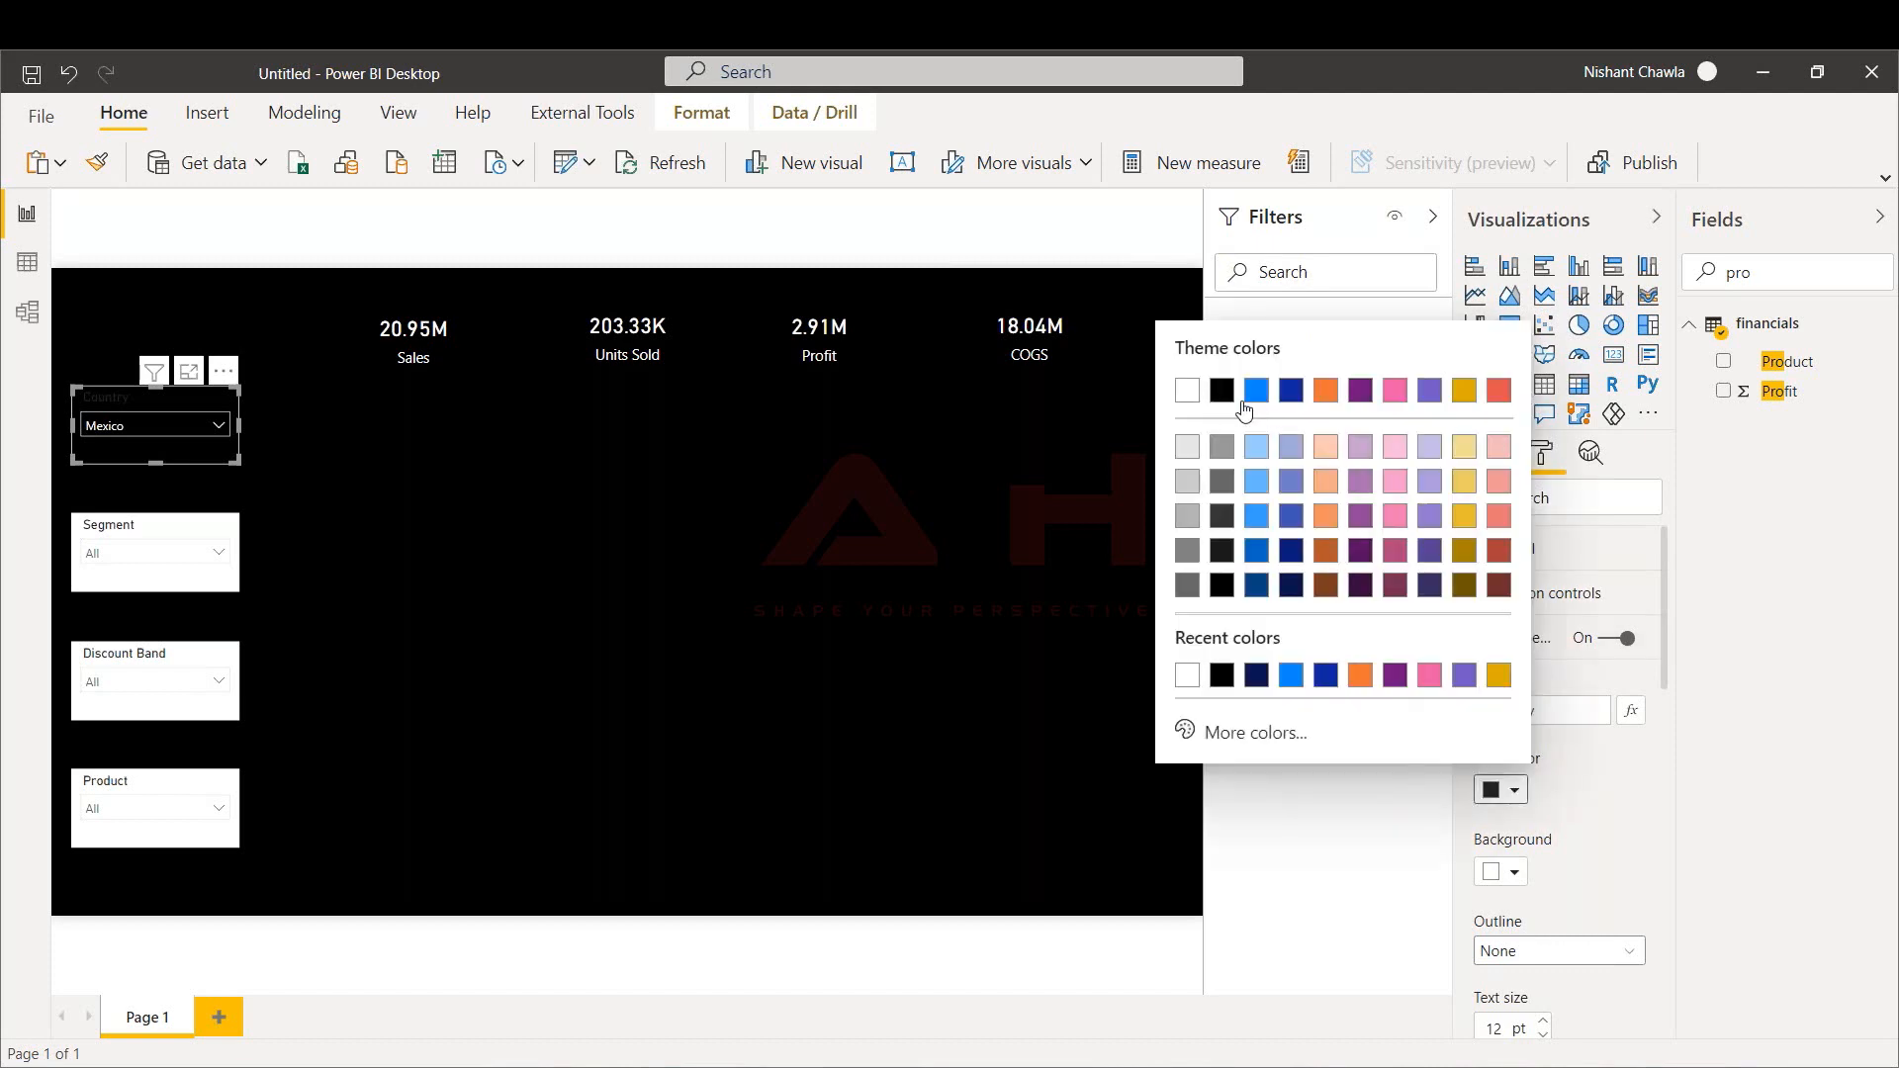
left_click(1187, 391)
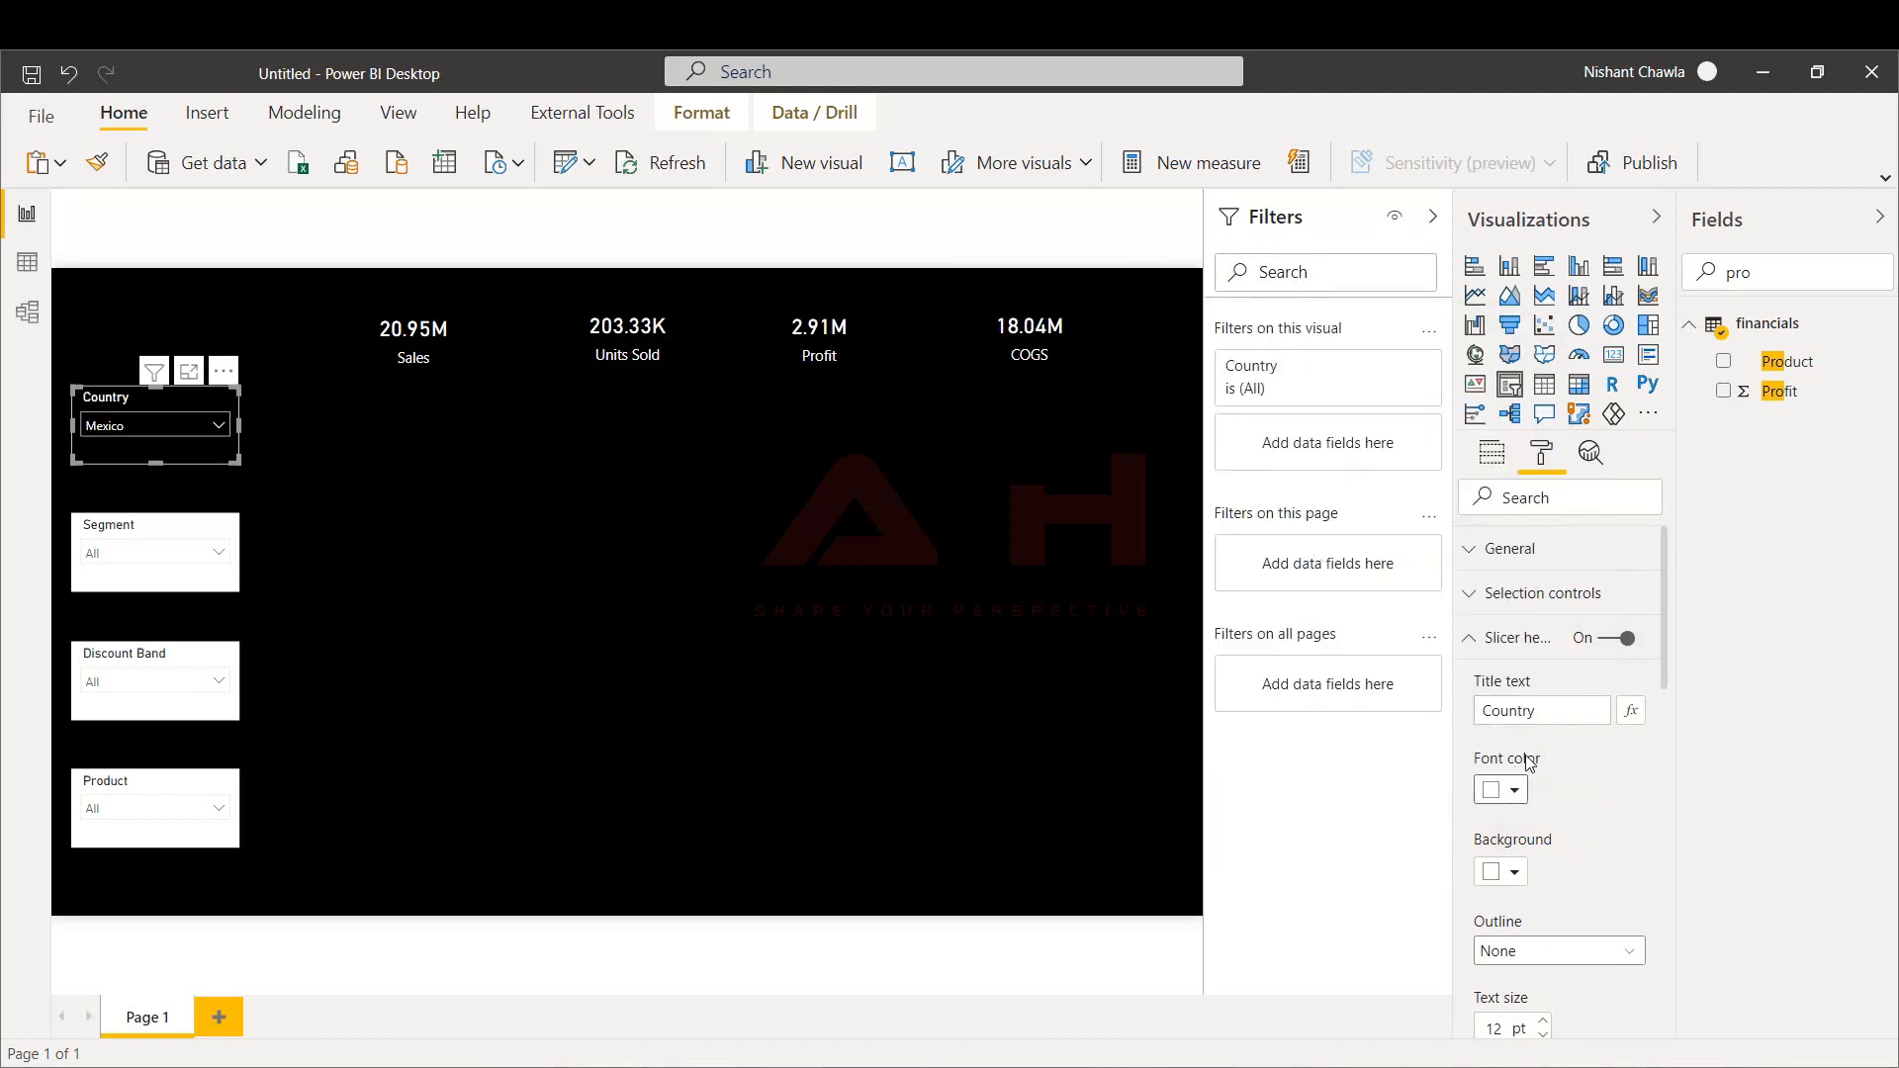
left_click(1511, 641)
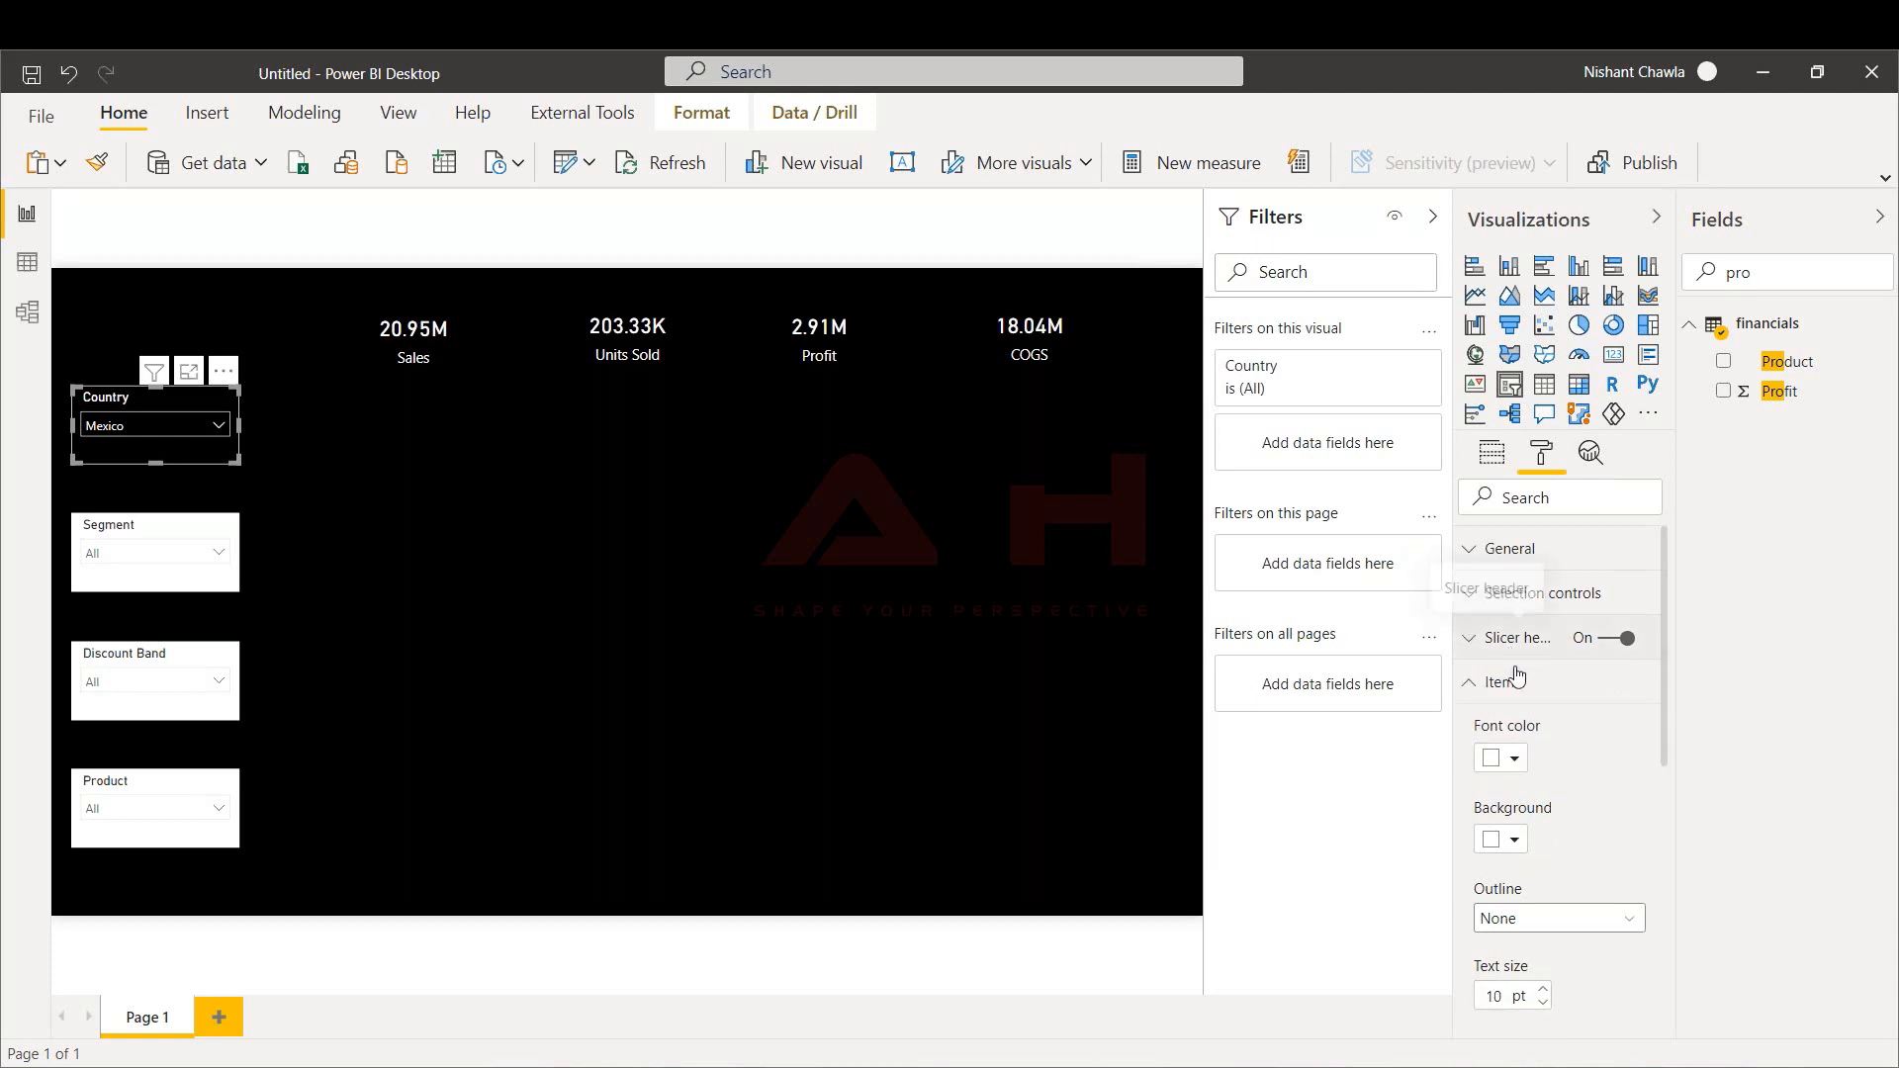
left_click(1521, 693)
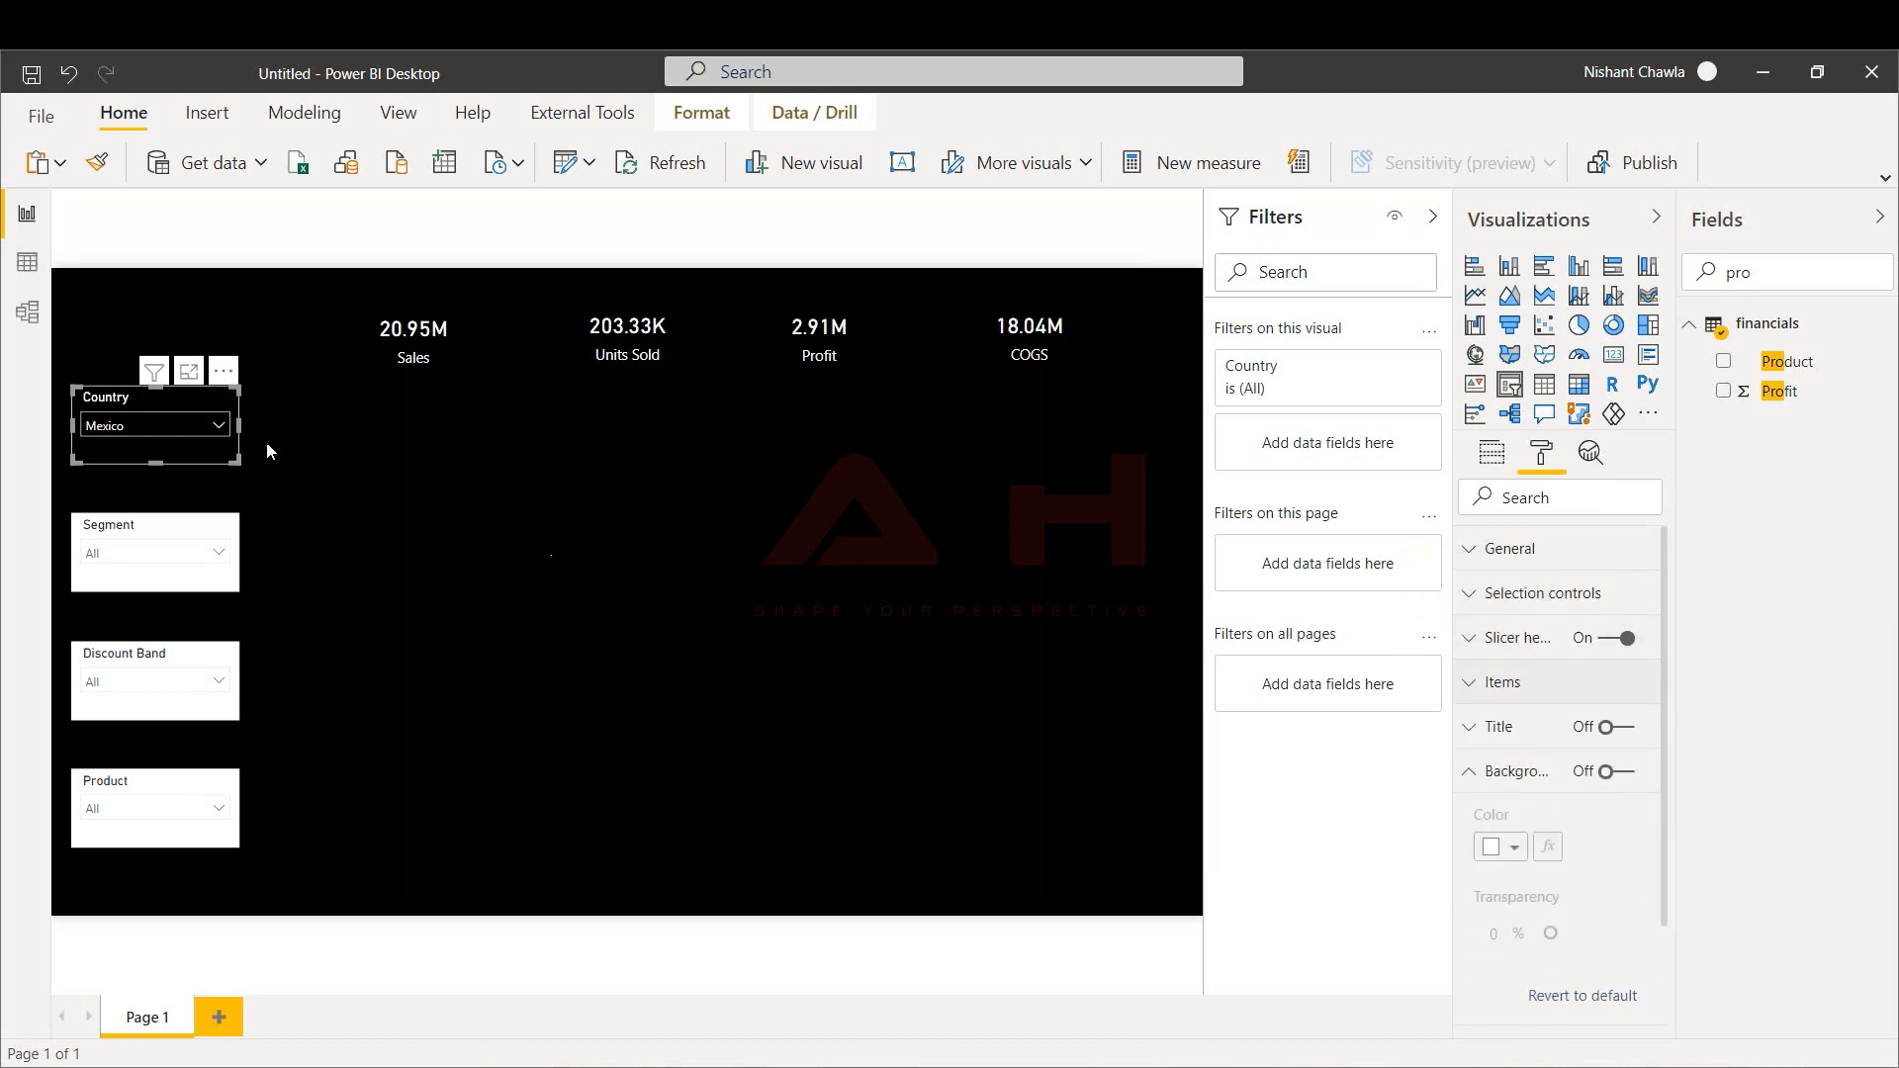
Set the Country slicer's items background to black and check the expanded country list
left_click(220, 427)
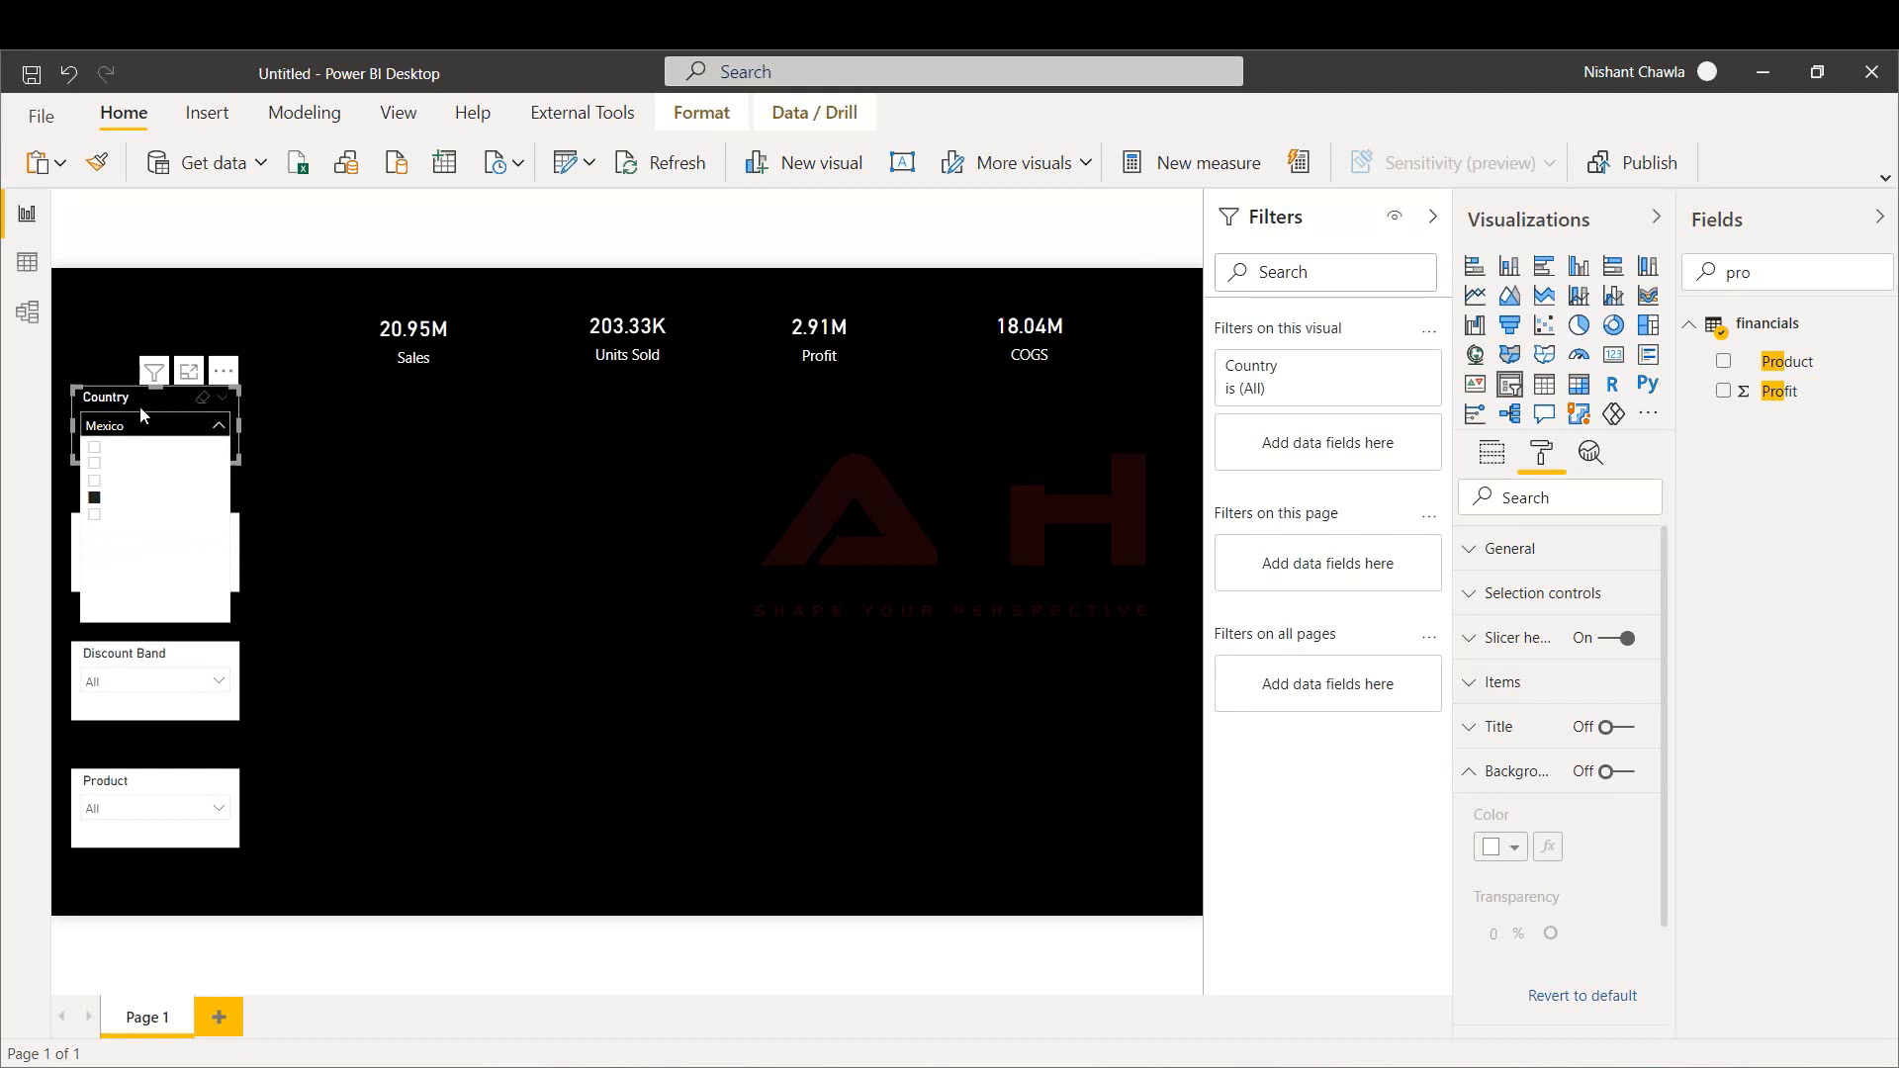
left_click(1519, 687)
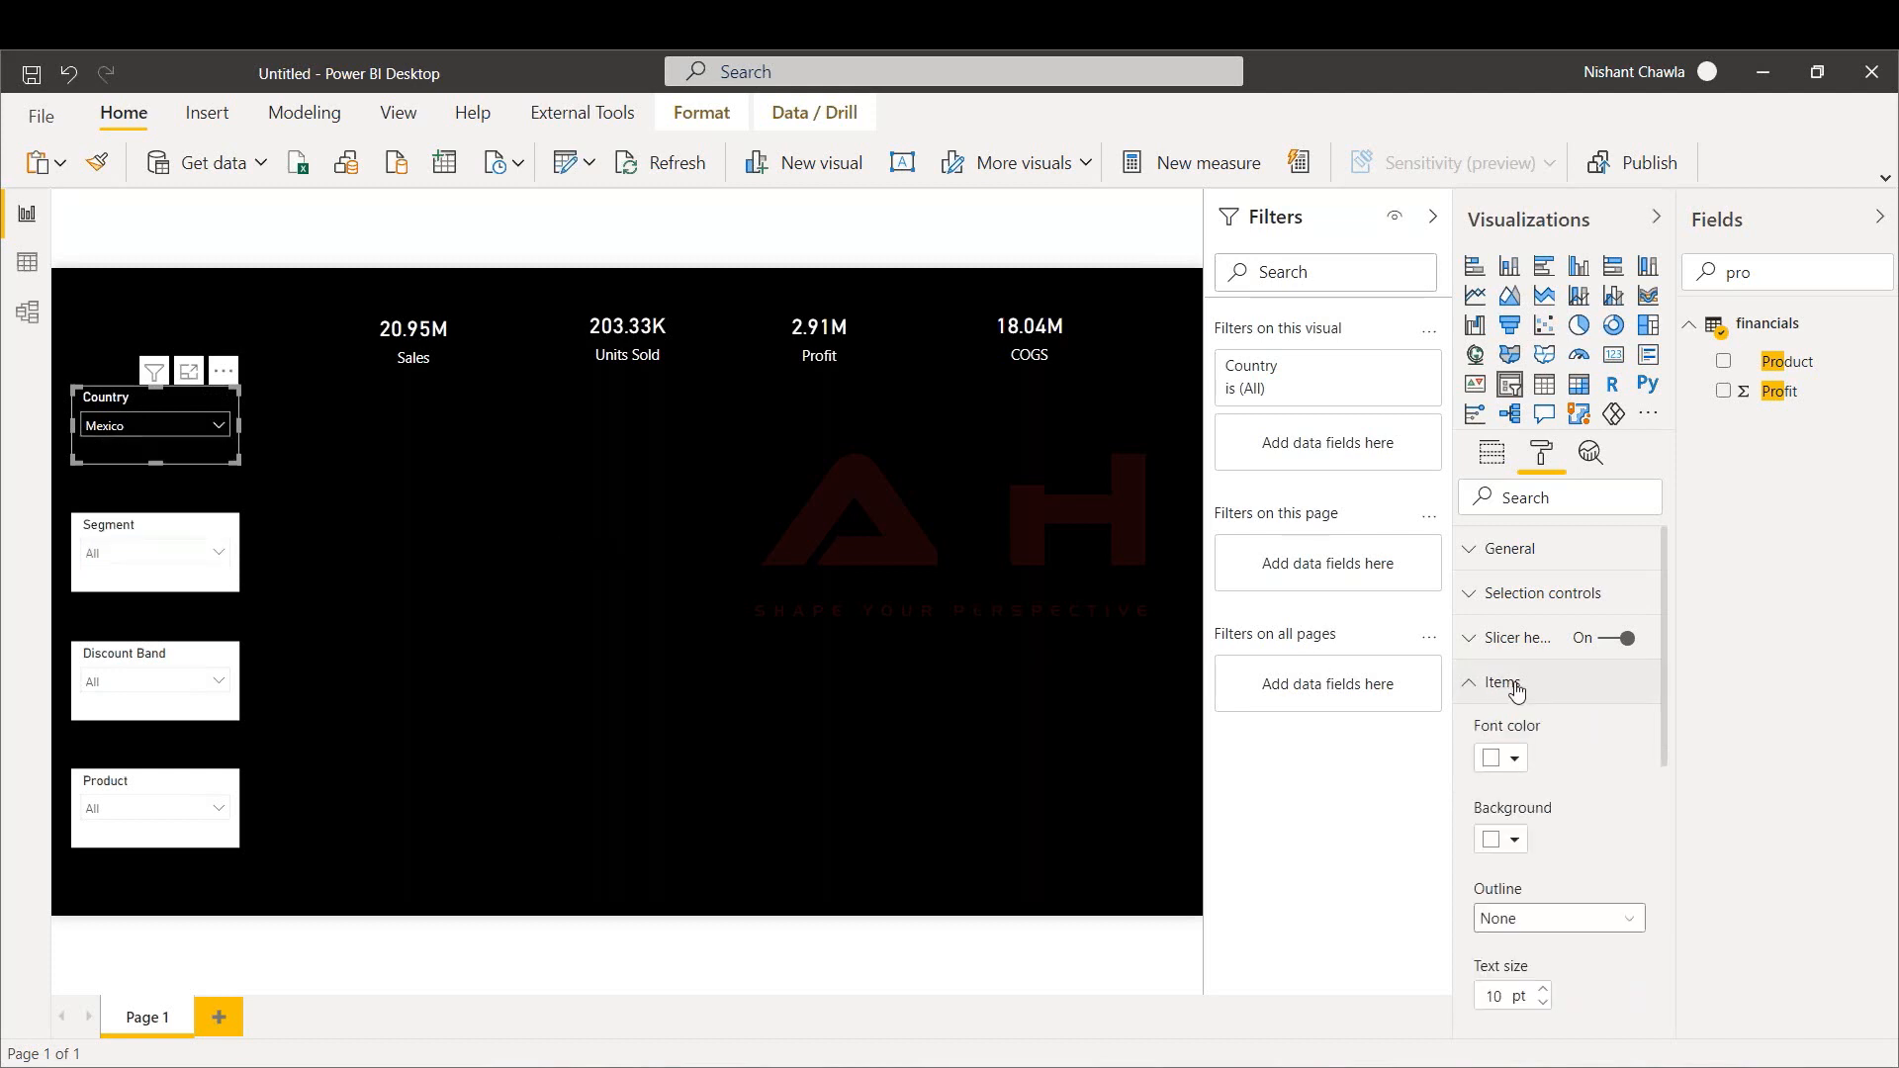
left_click(1516, 840)
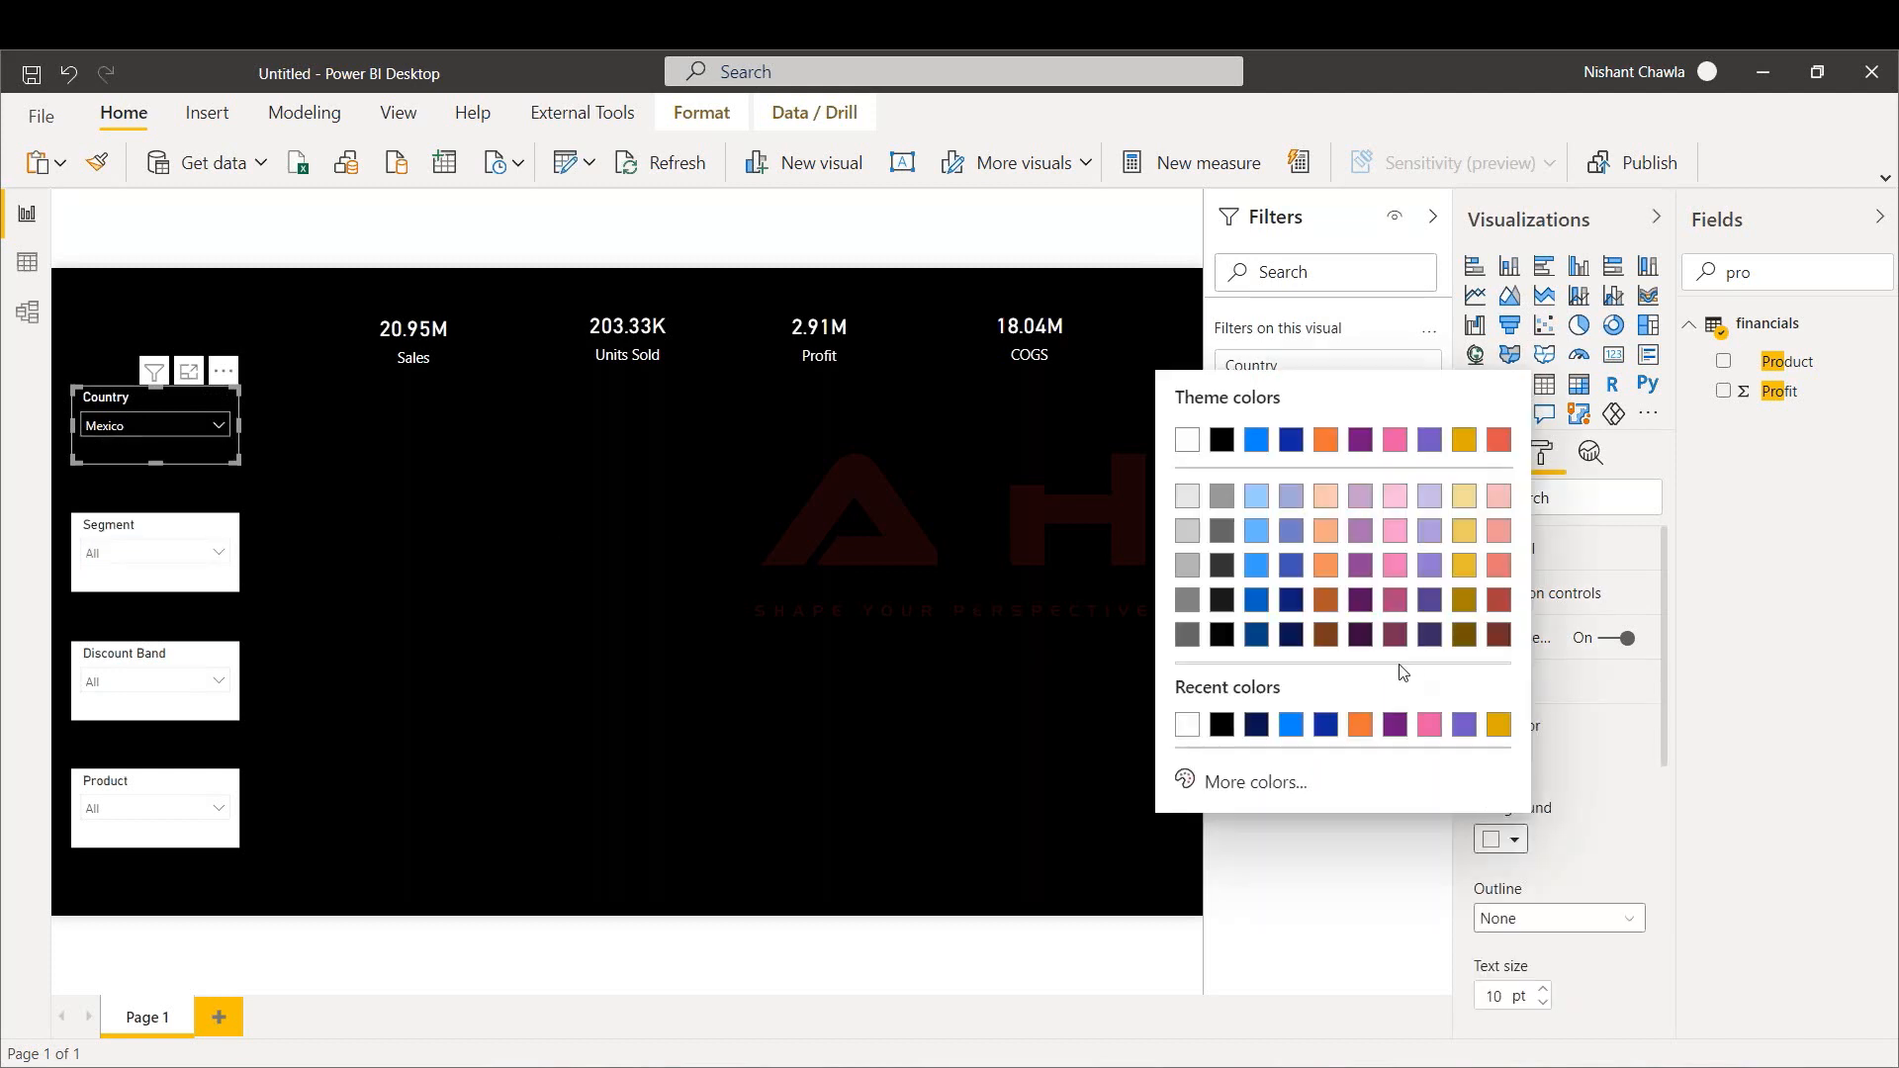
left_click(1223, 442)
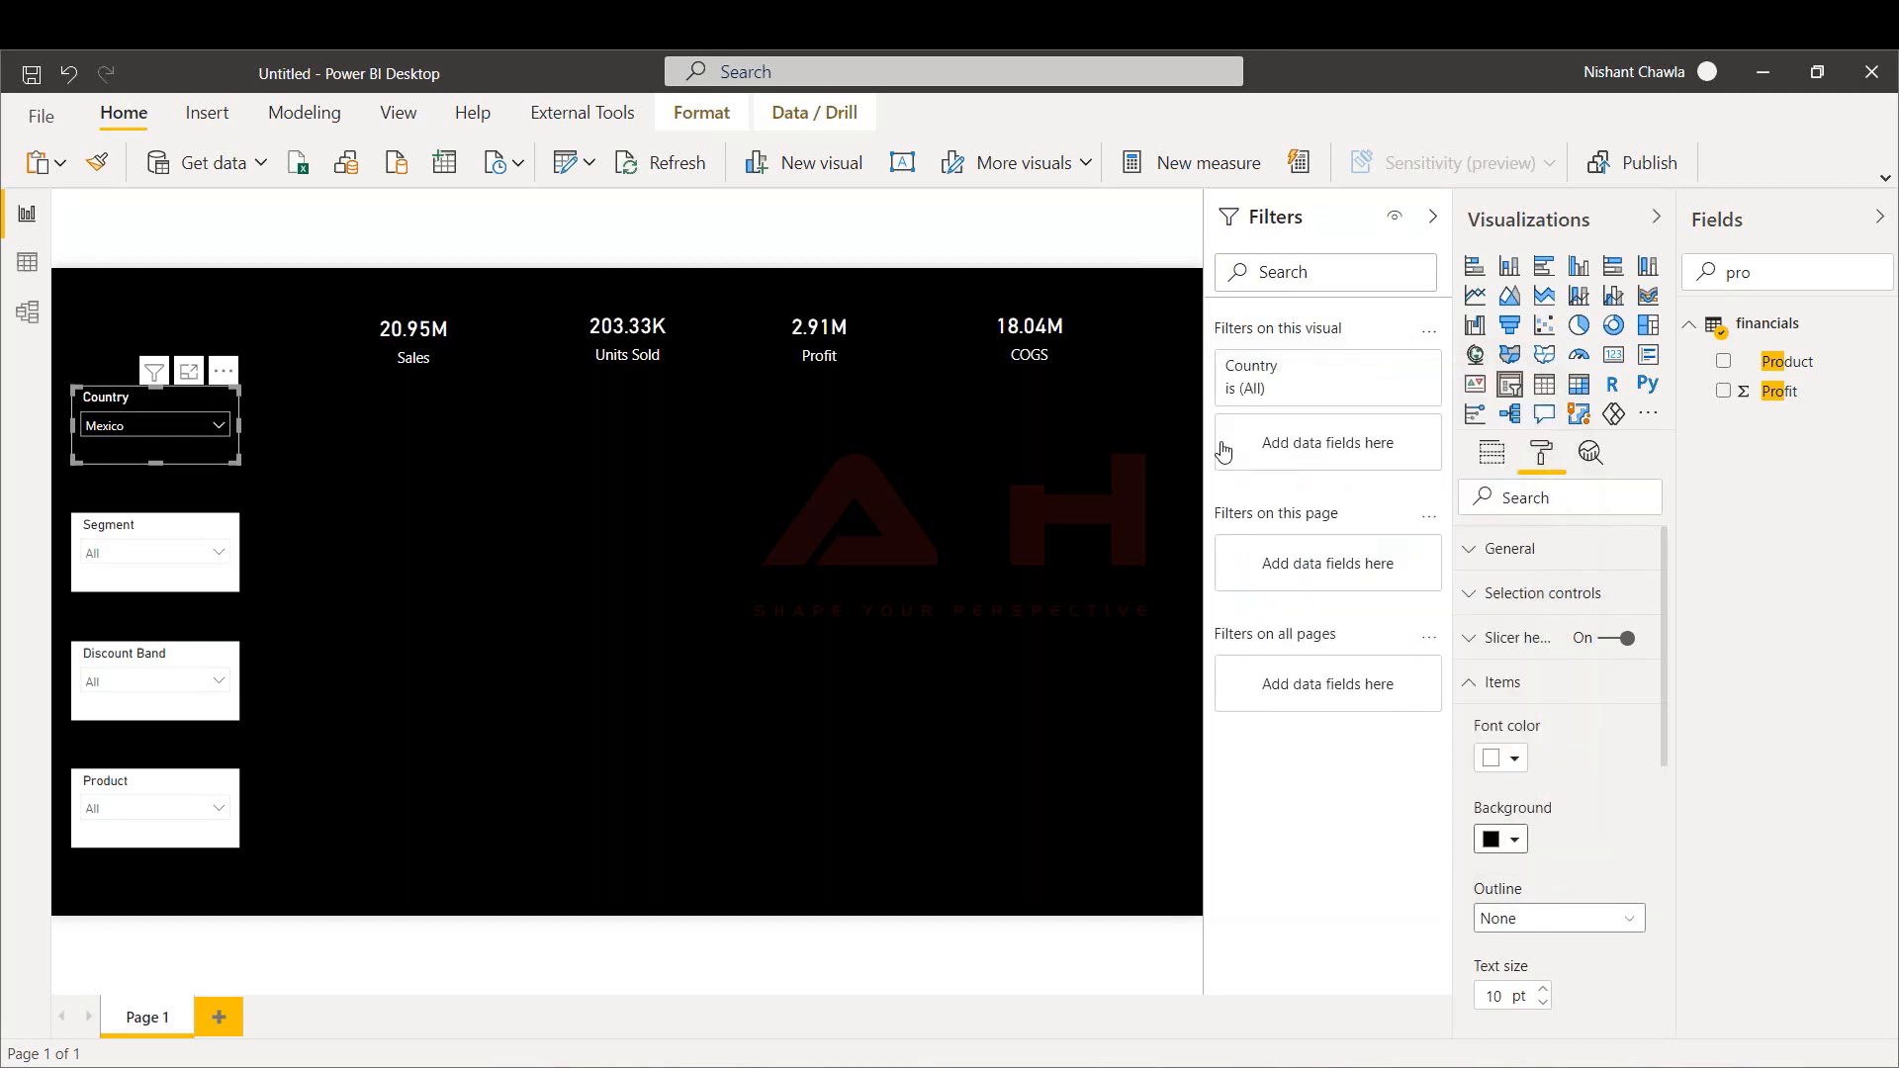
left_click(215, 433)
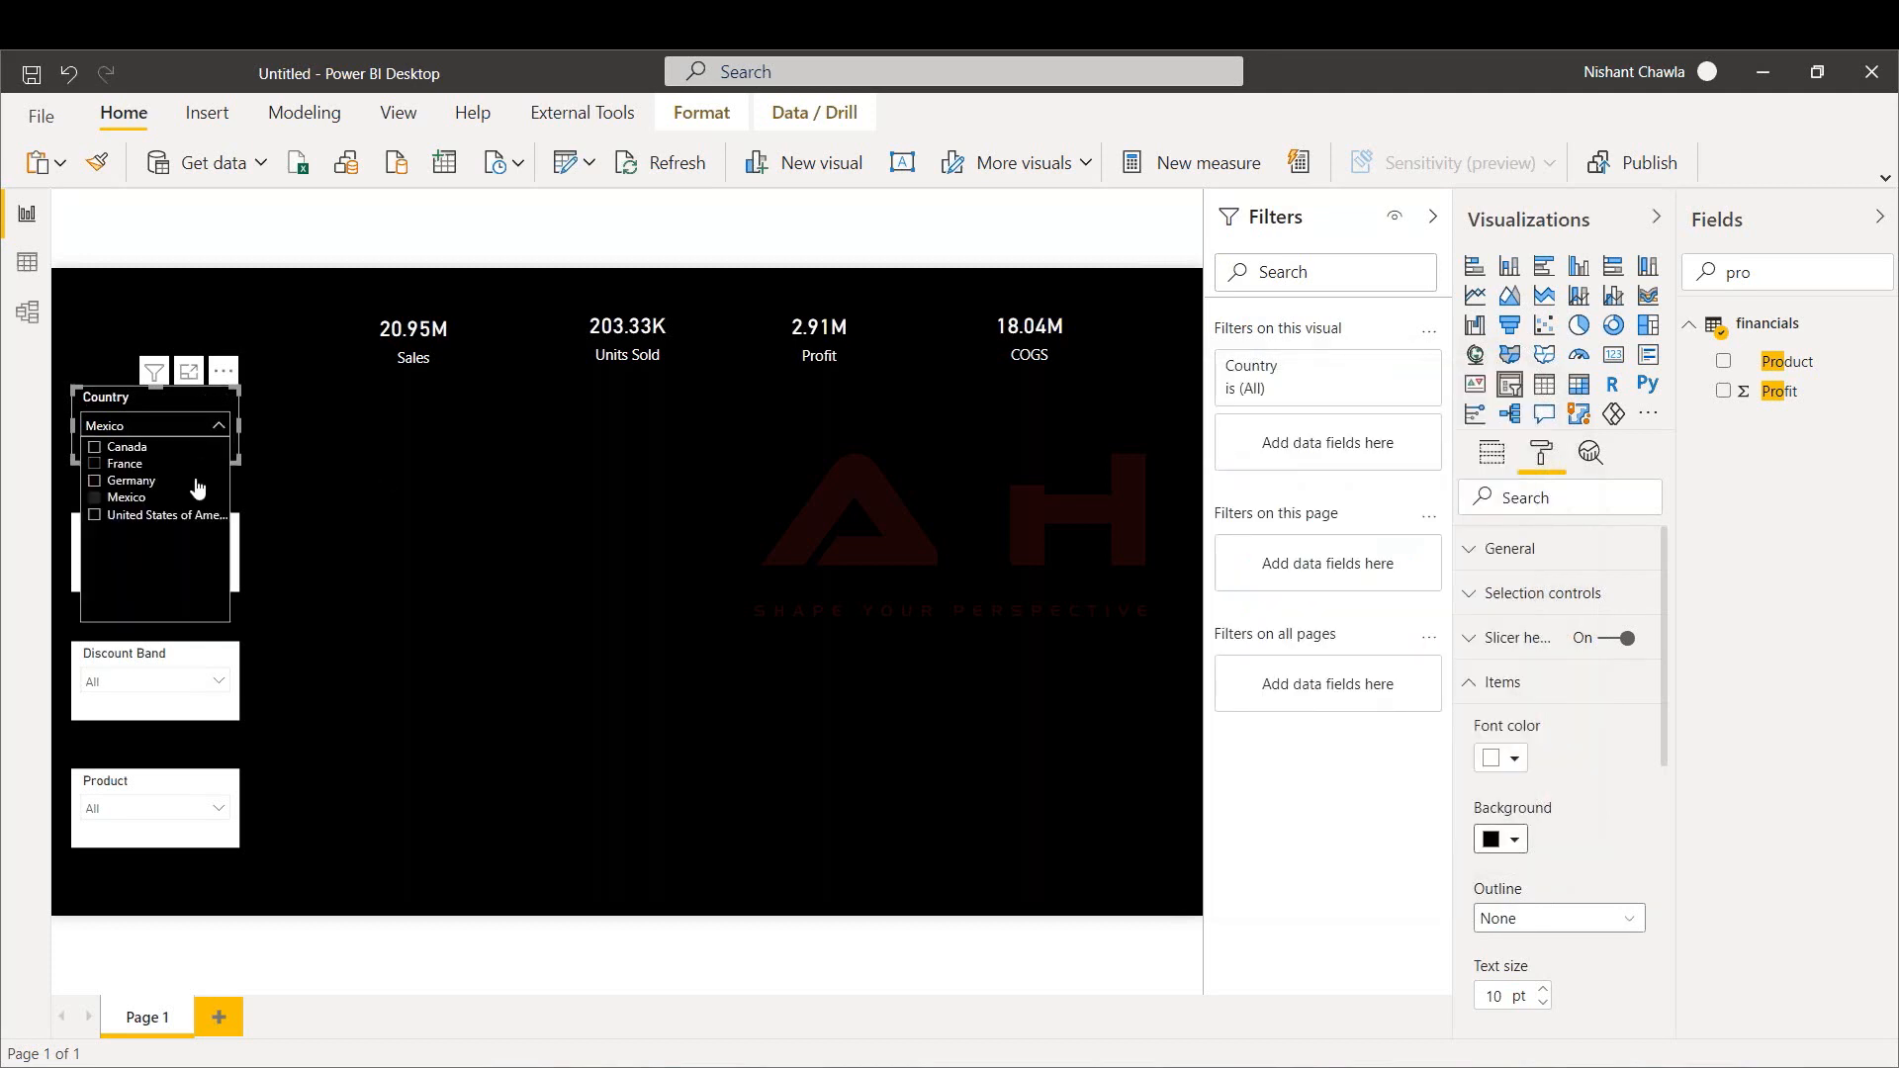
left_click(125, 403)
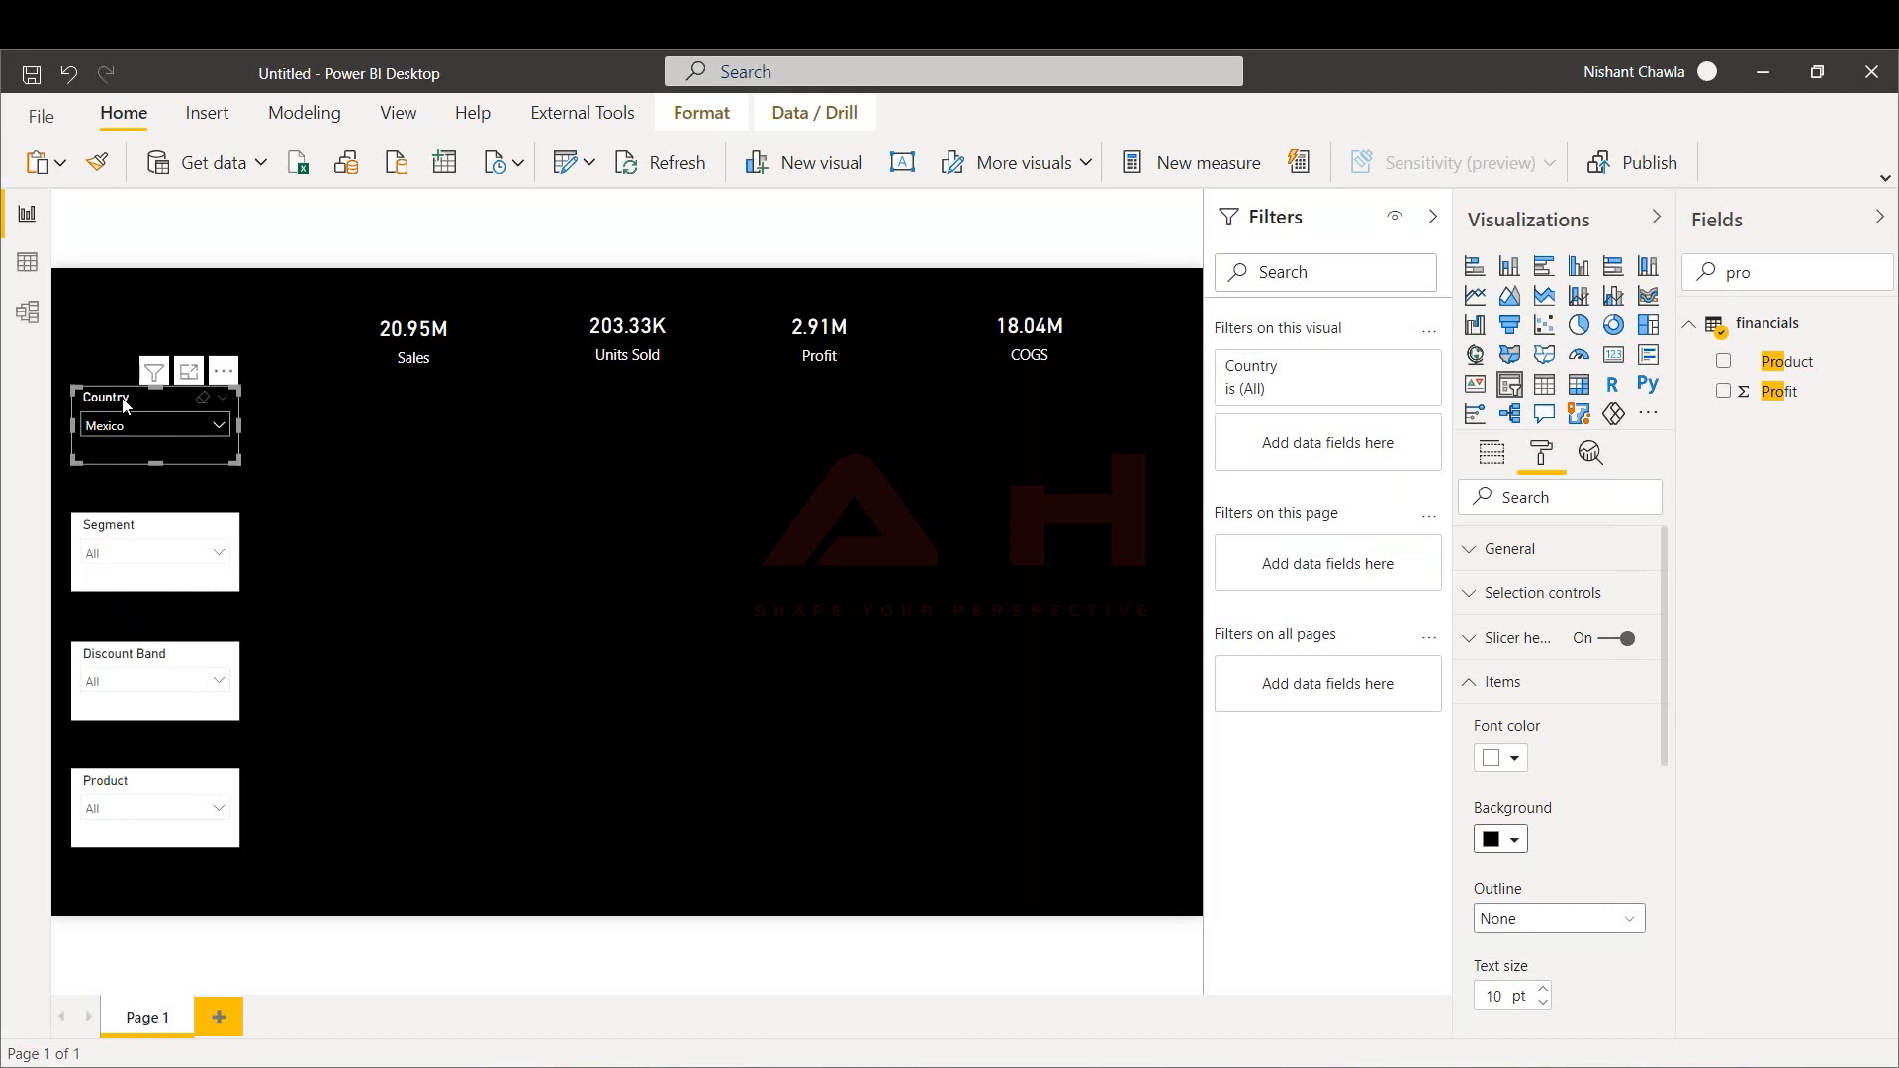
Copy the Country slicer's formatting to the Segment, Discount Band and Product slicers with Format Painter
left_click(96, 162)
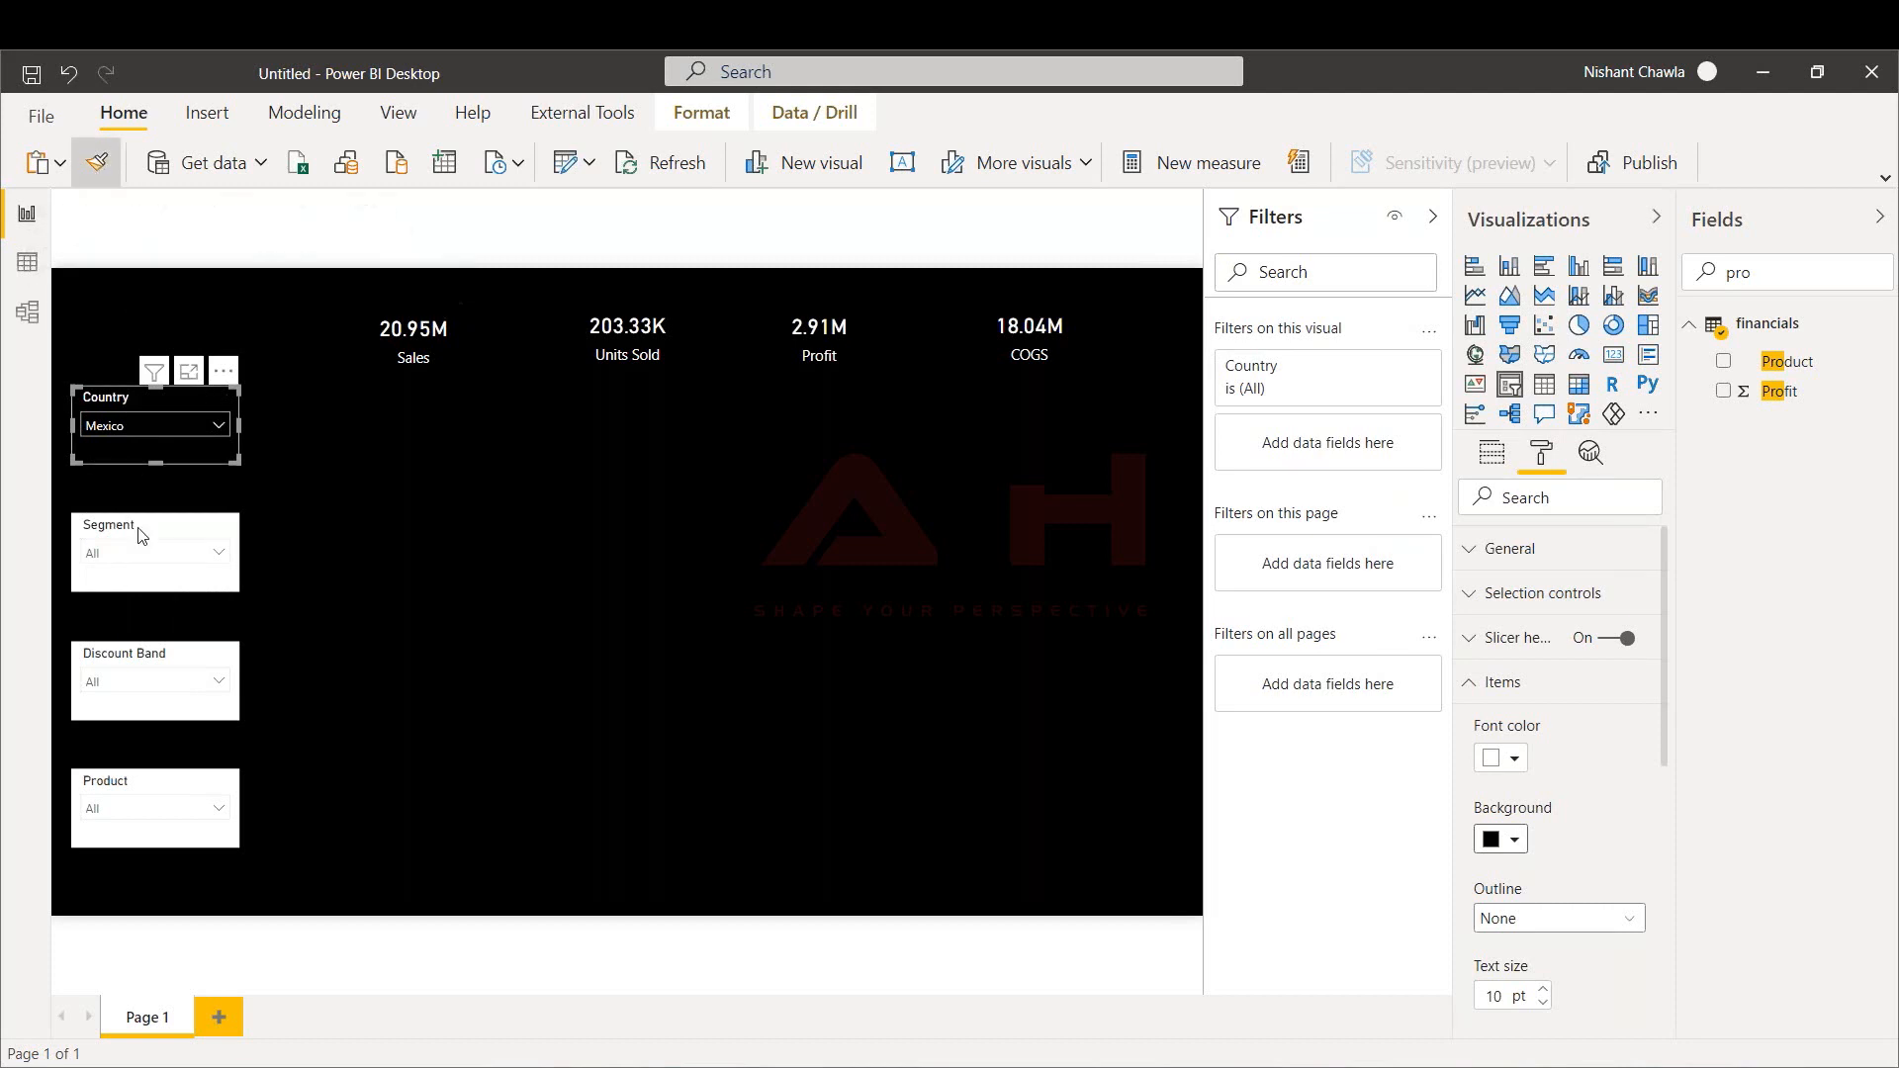
left_click(139, 541)
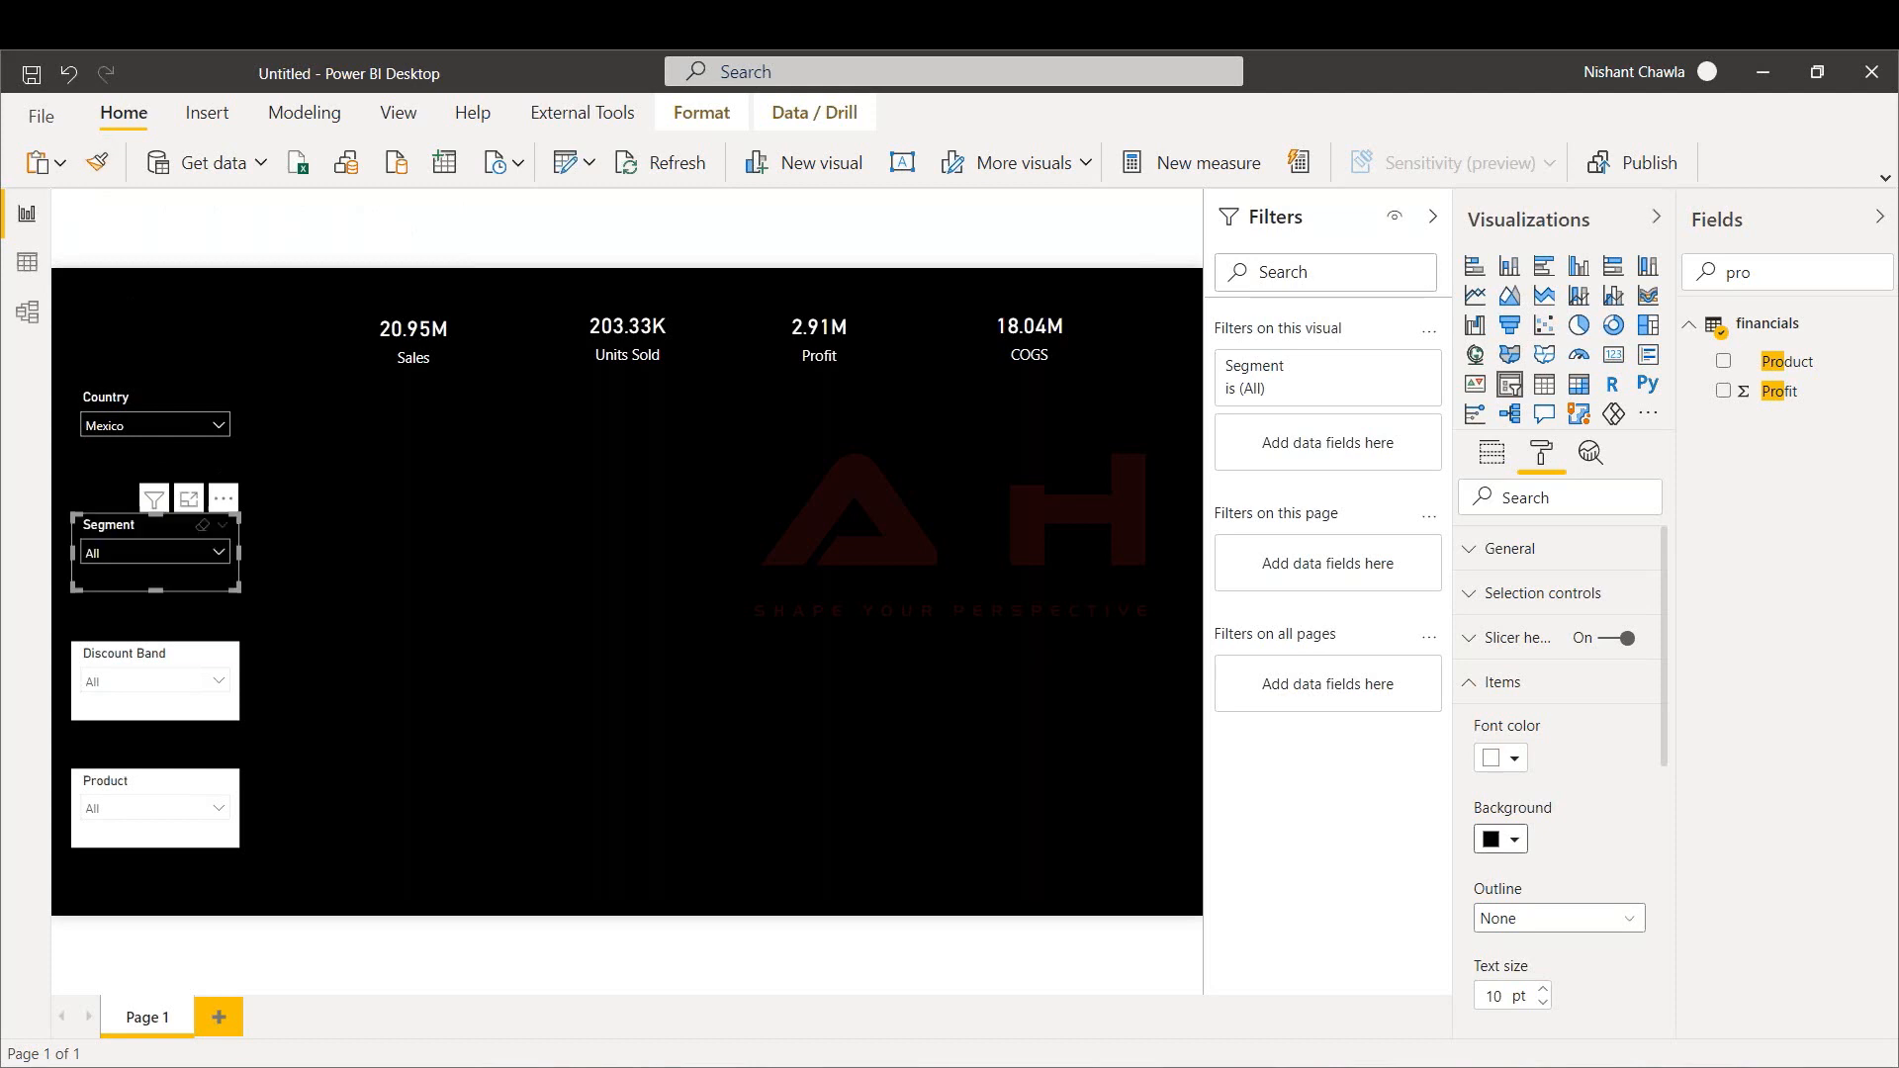
left_click(96, 162)
left_click(178, 688)
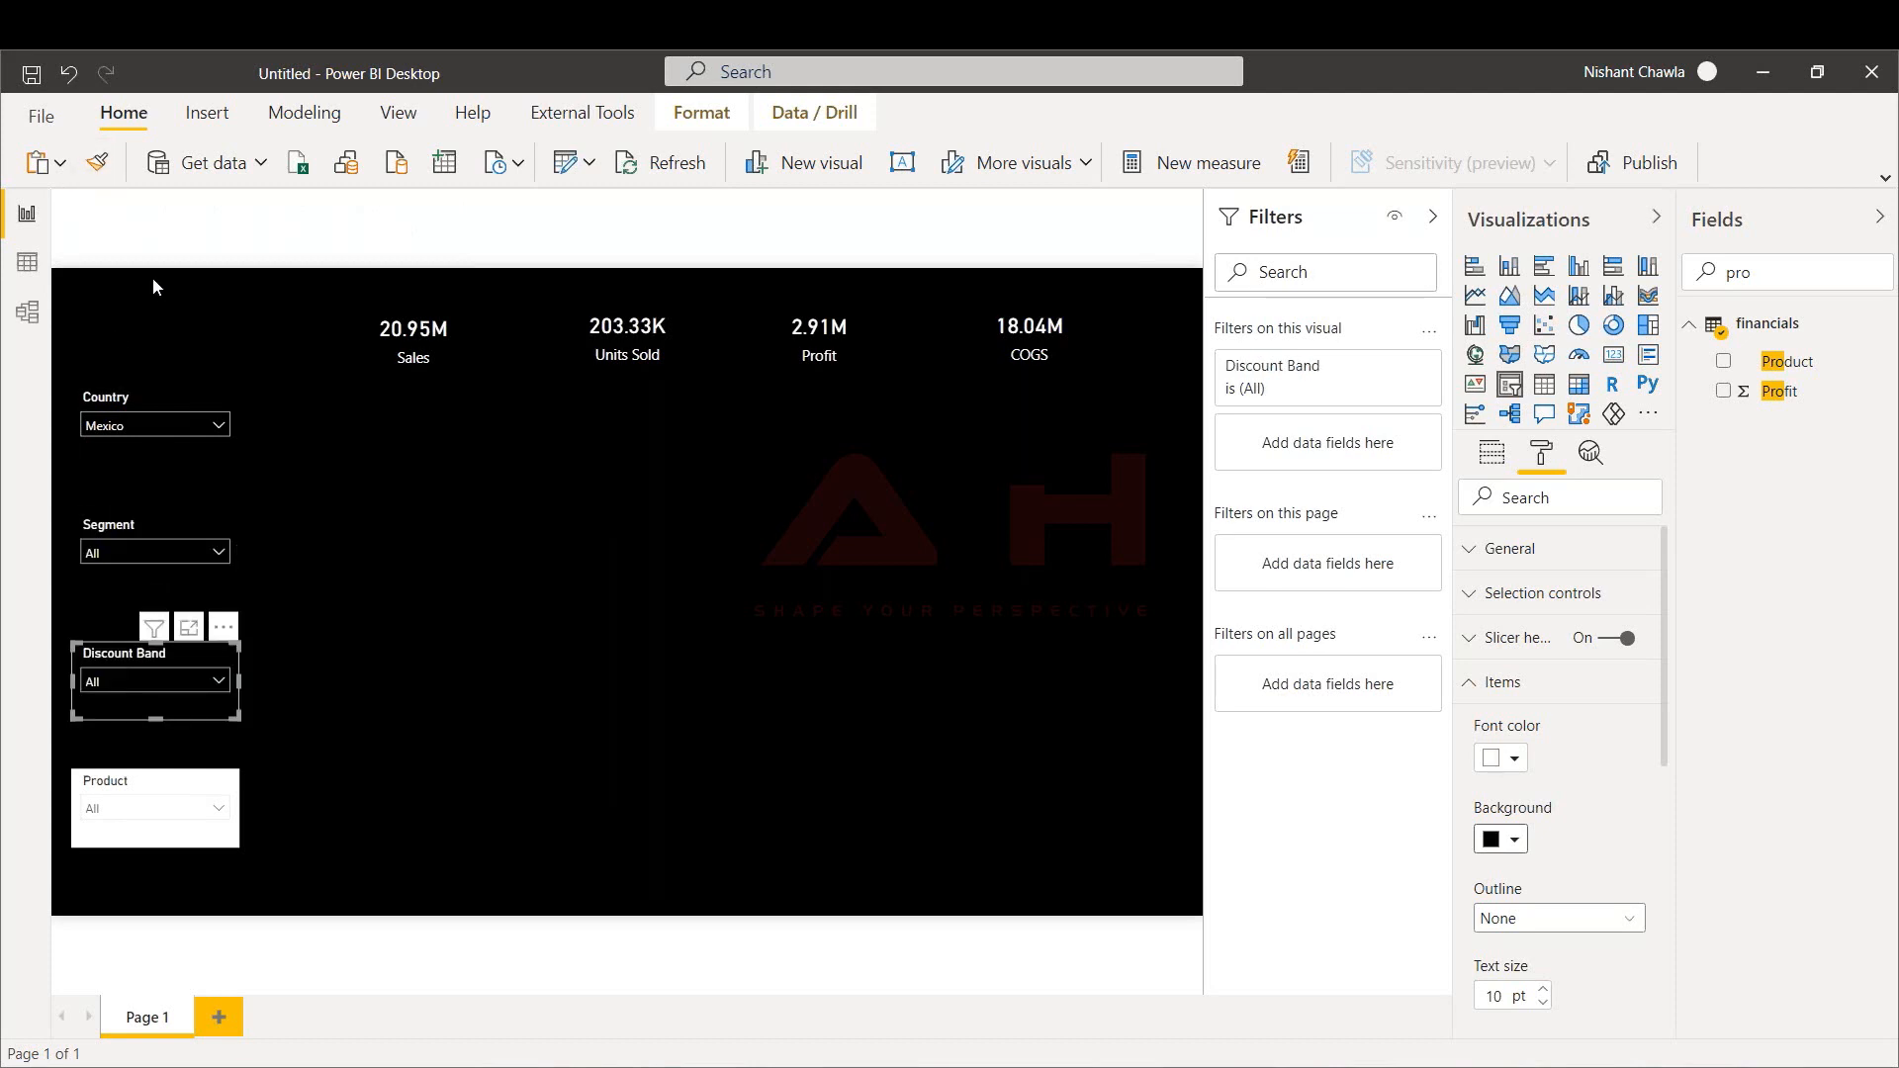
left_click(96, 163)
left_click(127, 786)
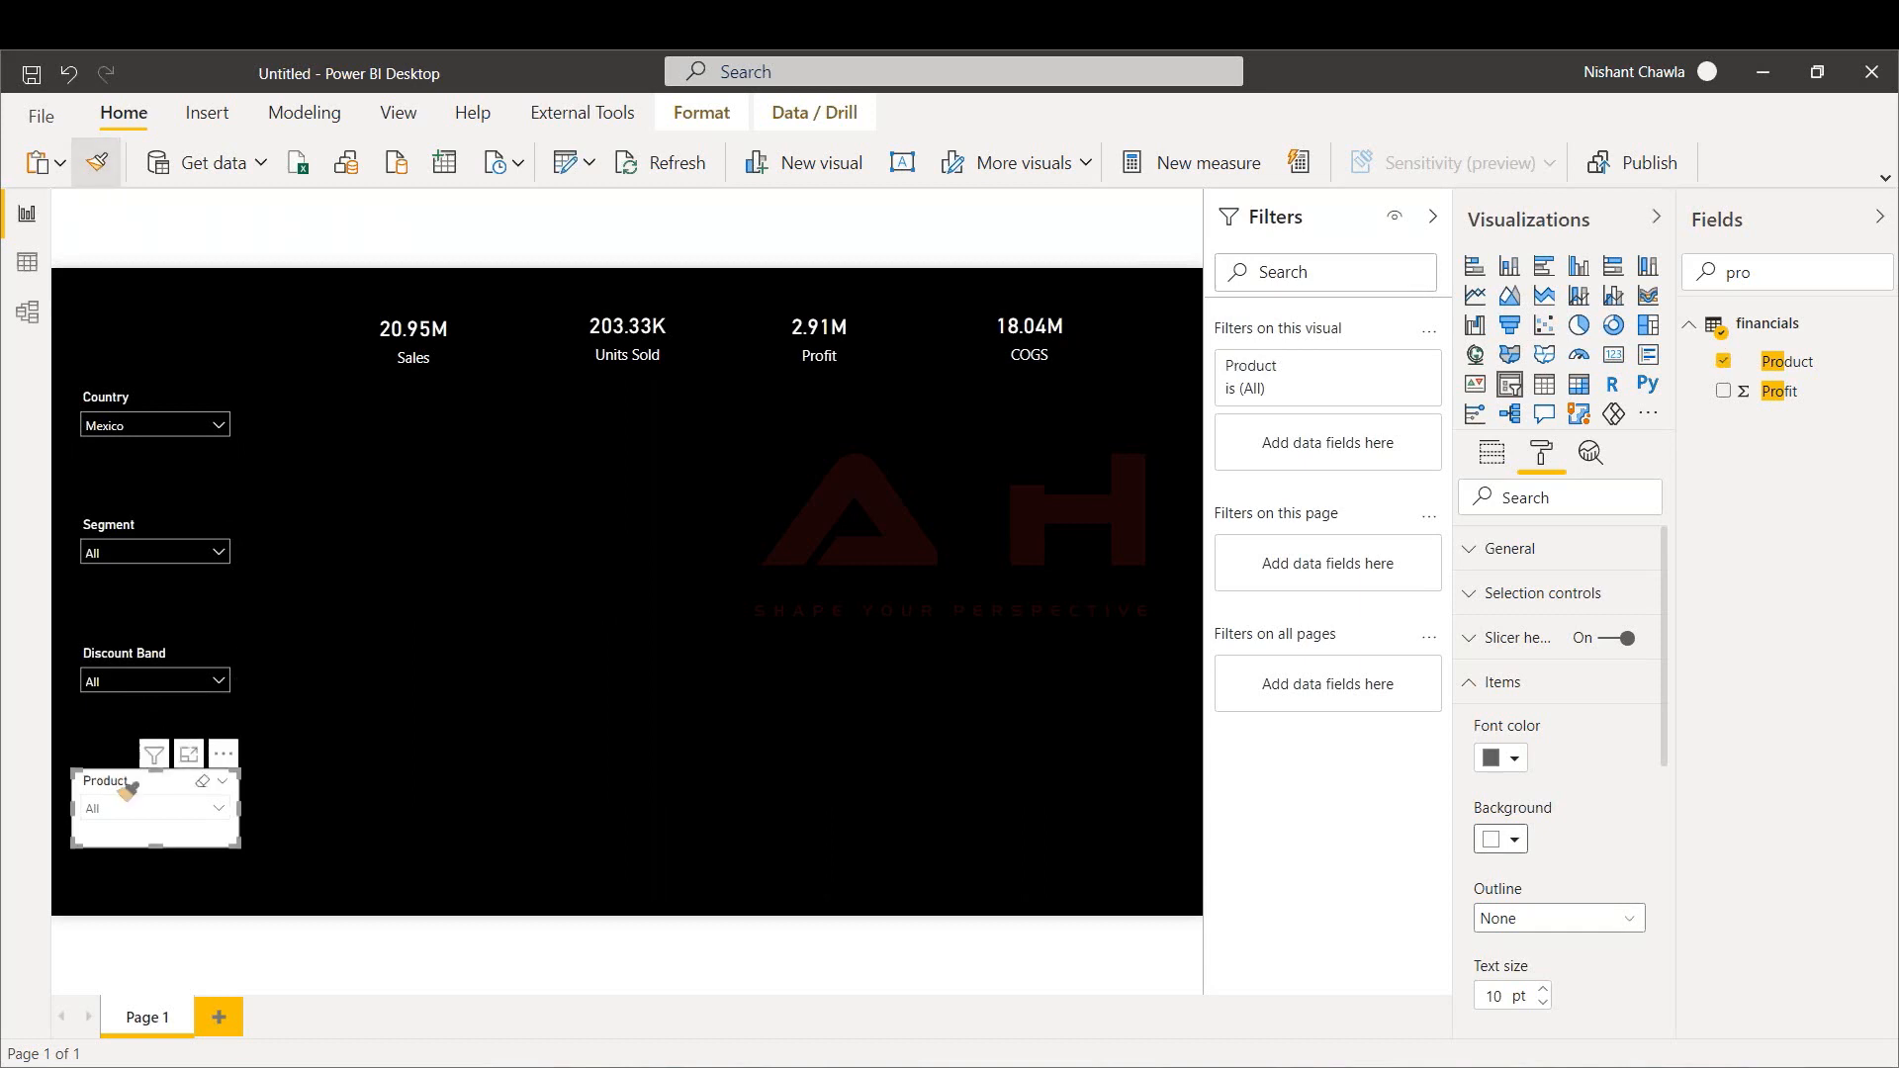
left_click(409, 732)
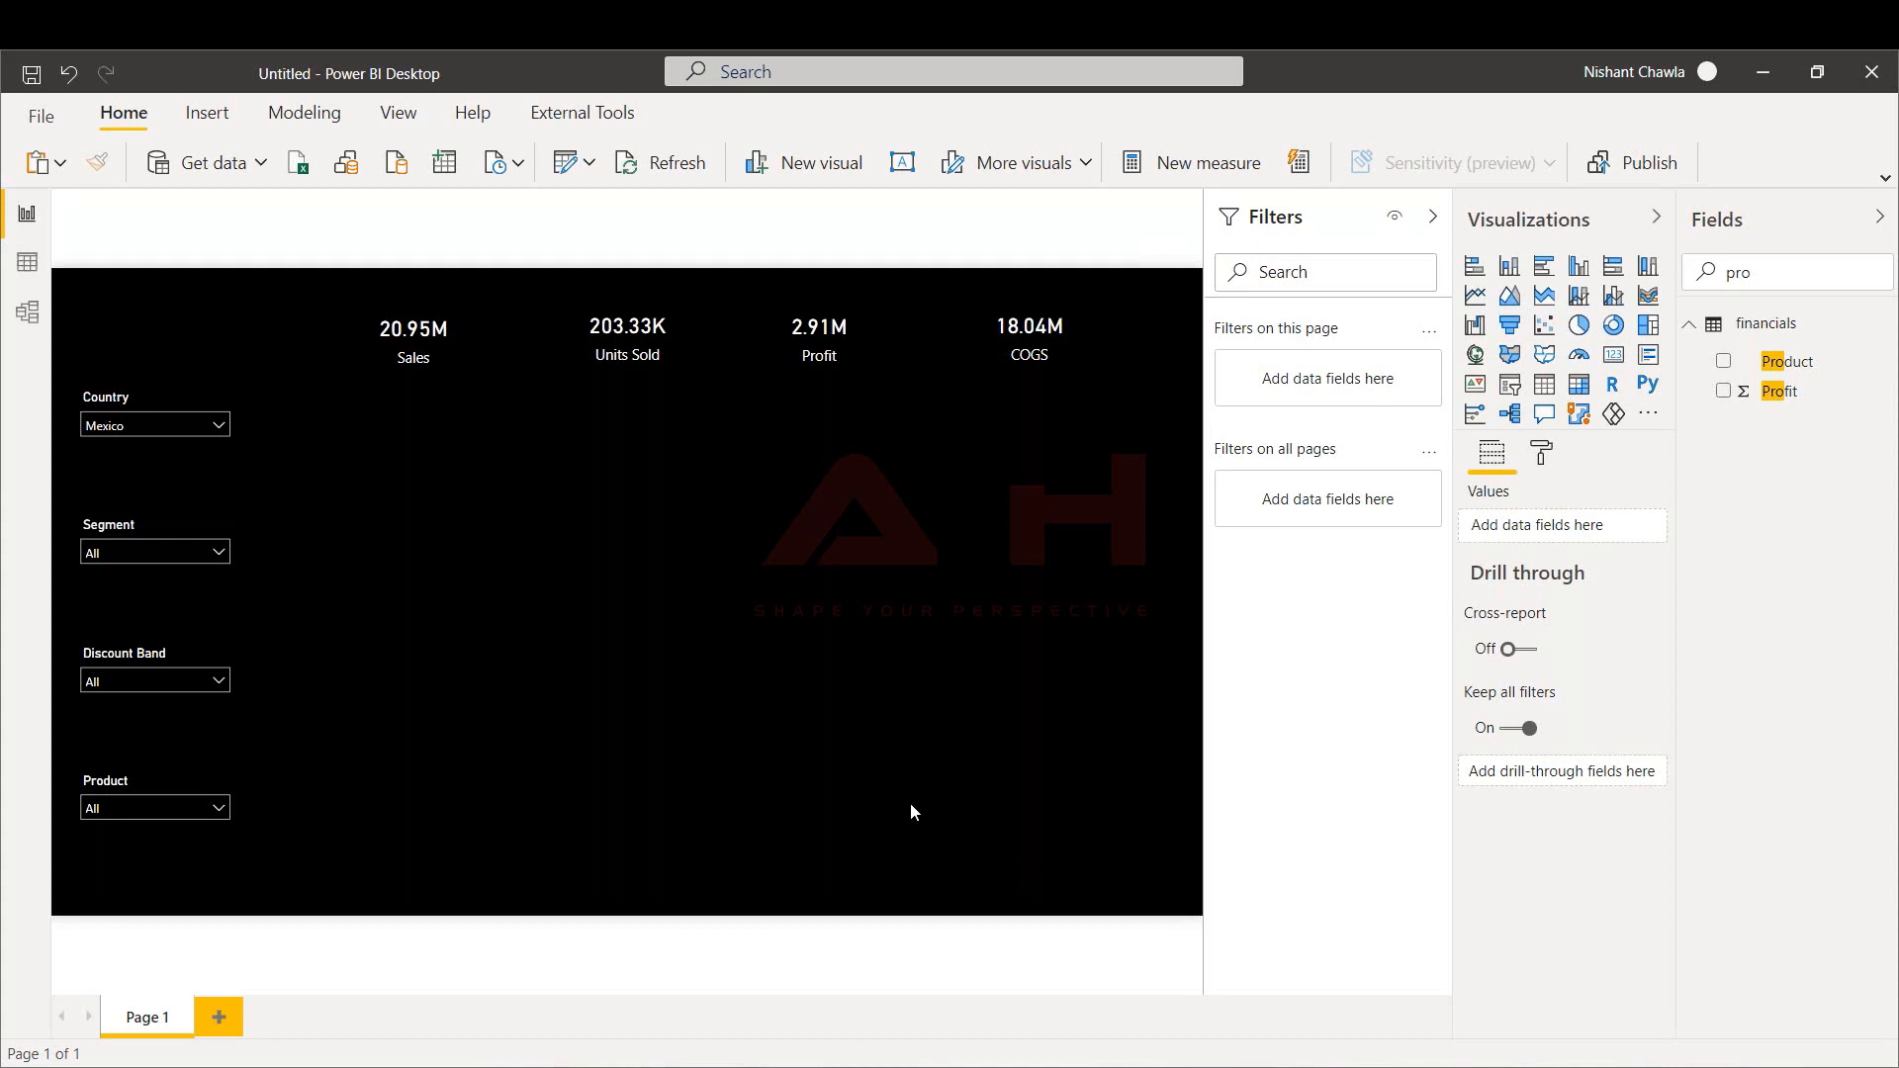
left_click(1546, 457)
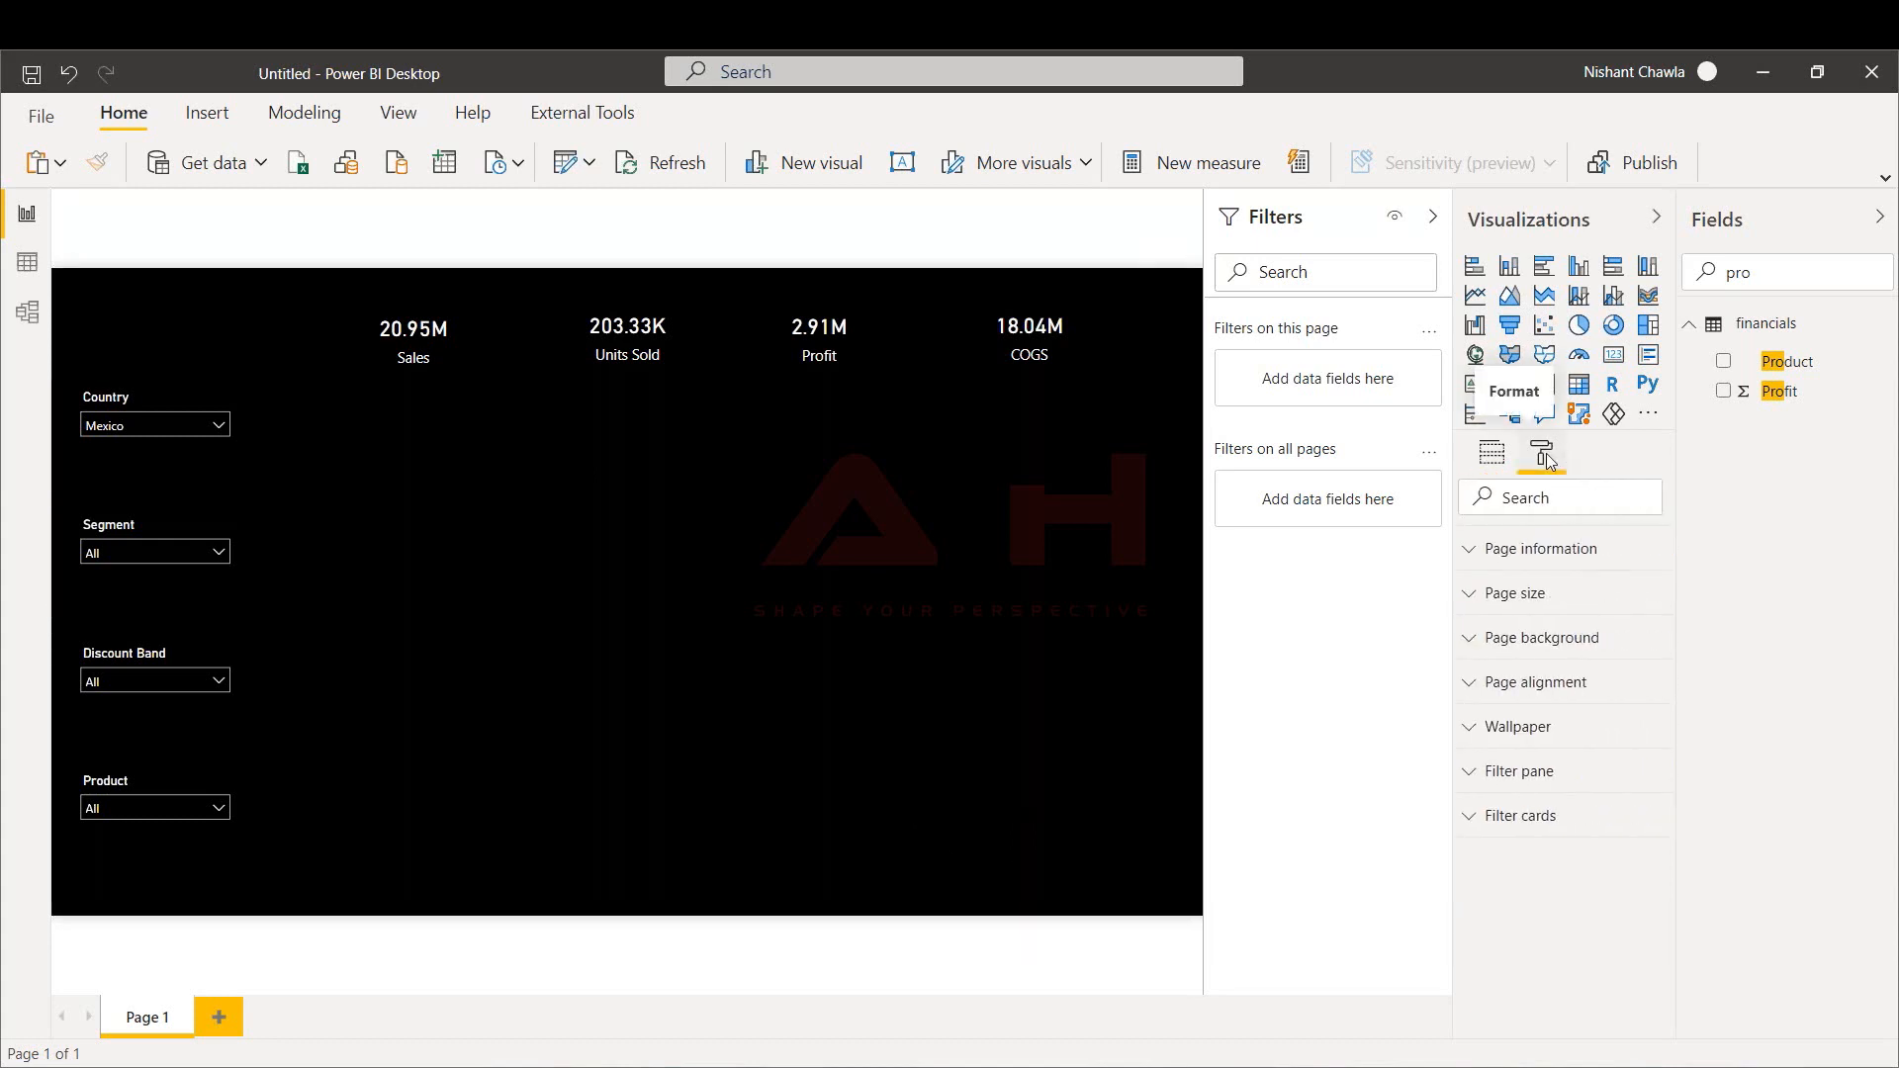
left_click(1573, 638)
left_click(1513, 715)
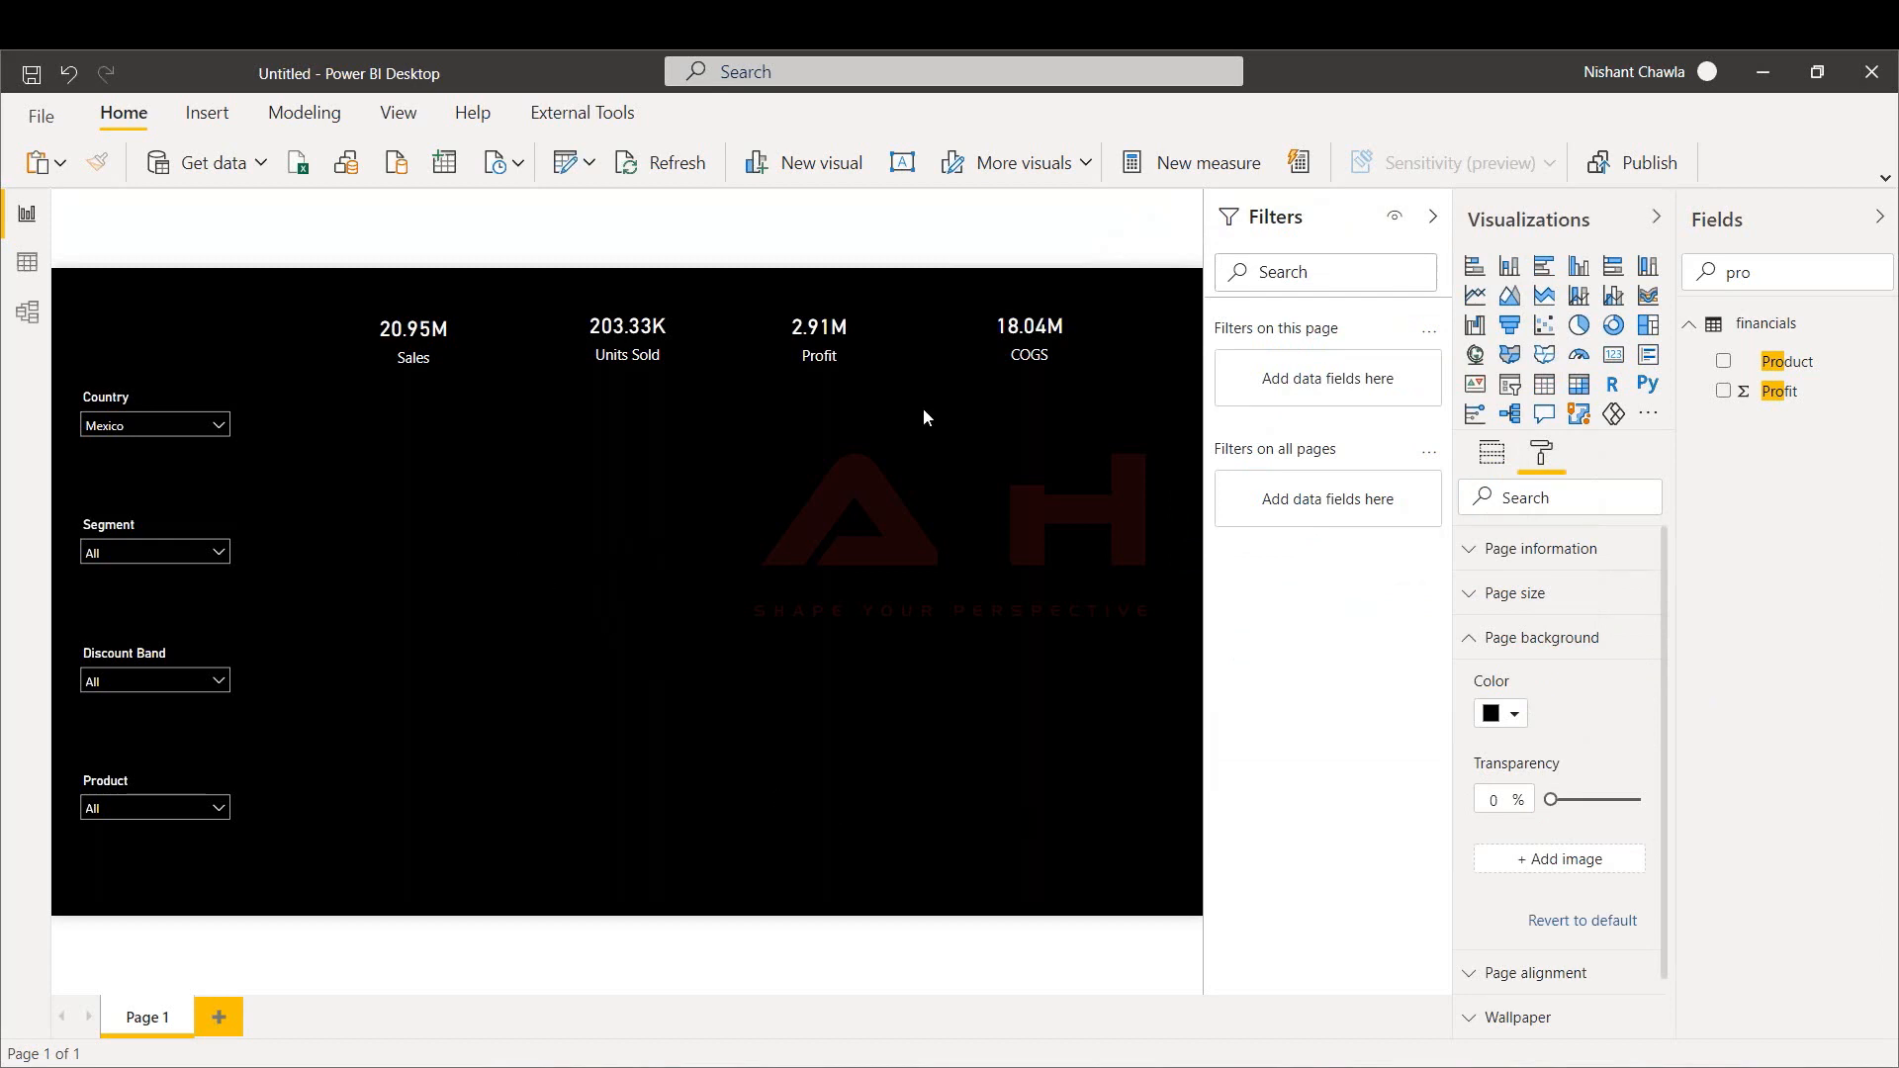
Insert a clustered bar chart and enlarge it to fill the area beneath the Sales and Units Sold cards
left_click(1546, 270)
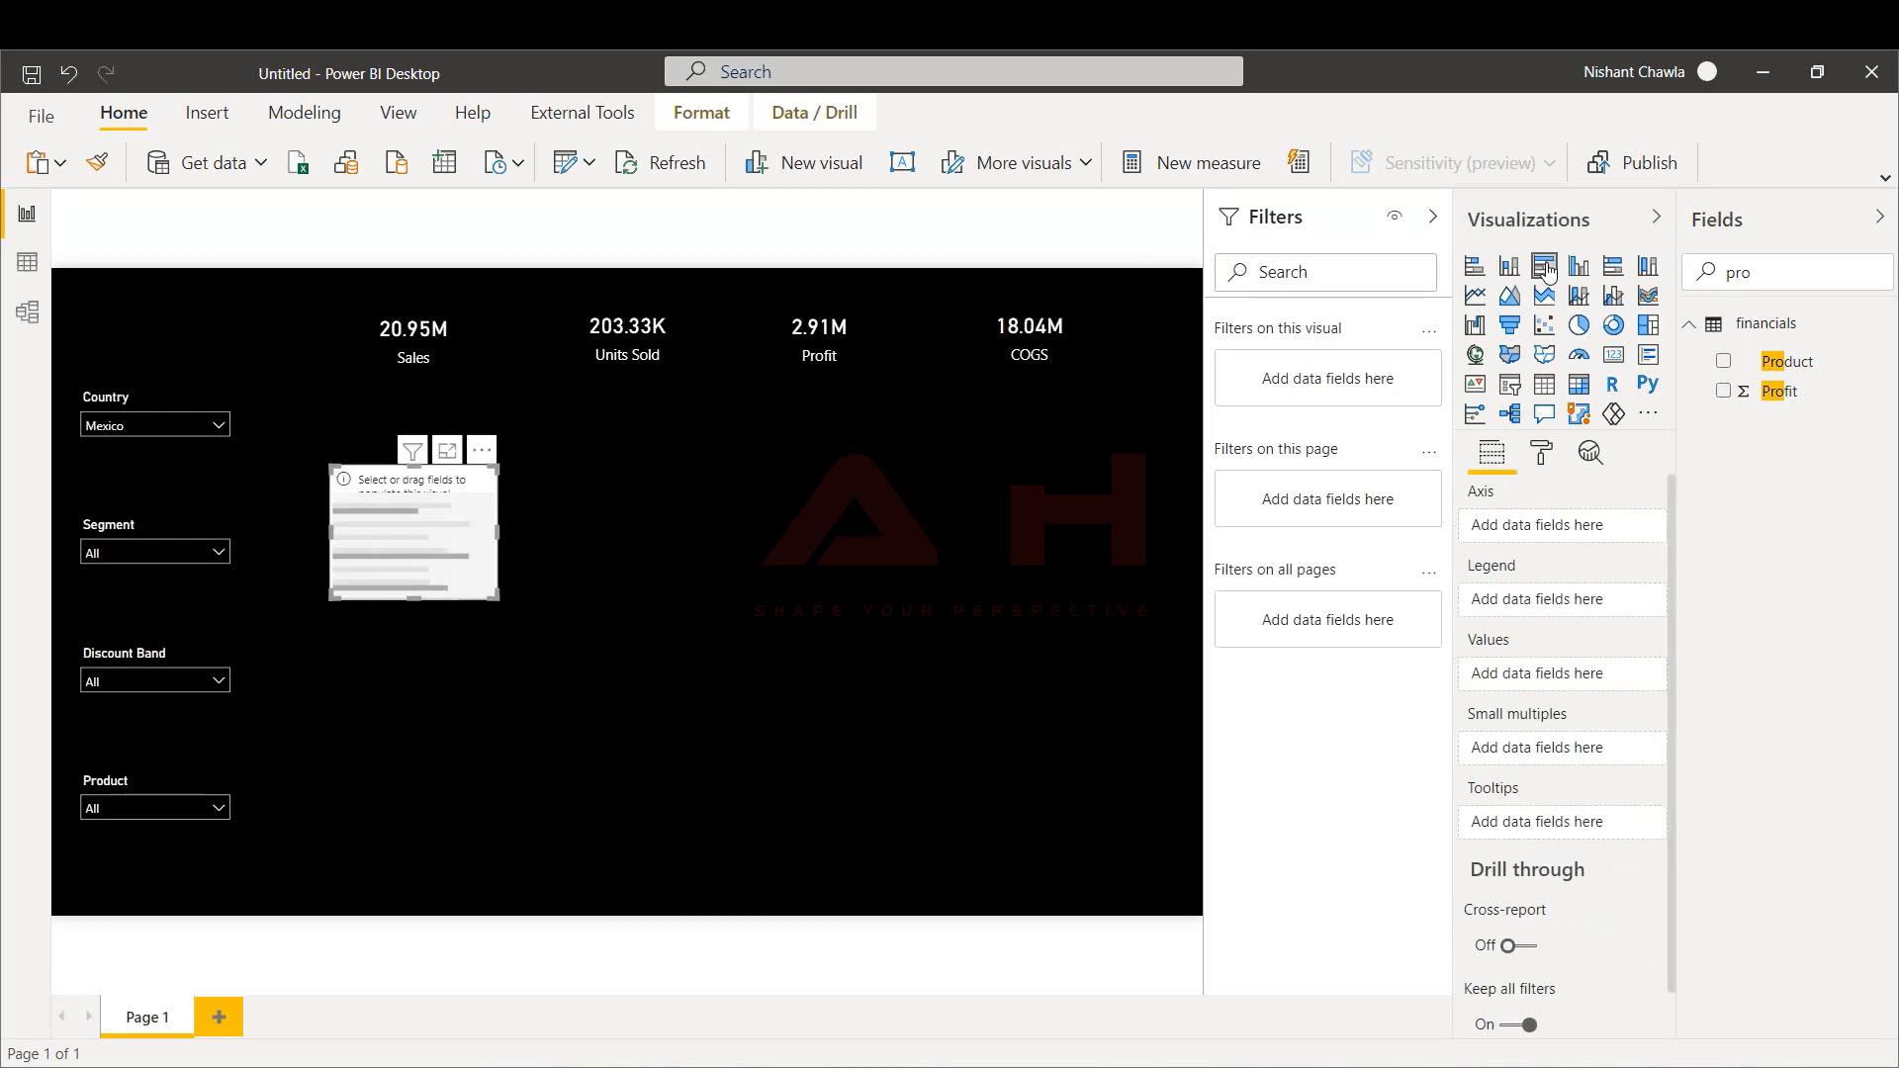
left_click_drag(435, 467, 436, 389)
left_click_drag(496, 490, 647, 489)
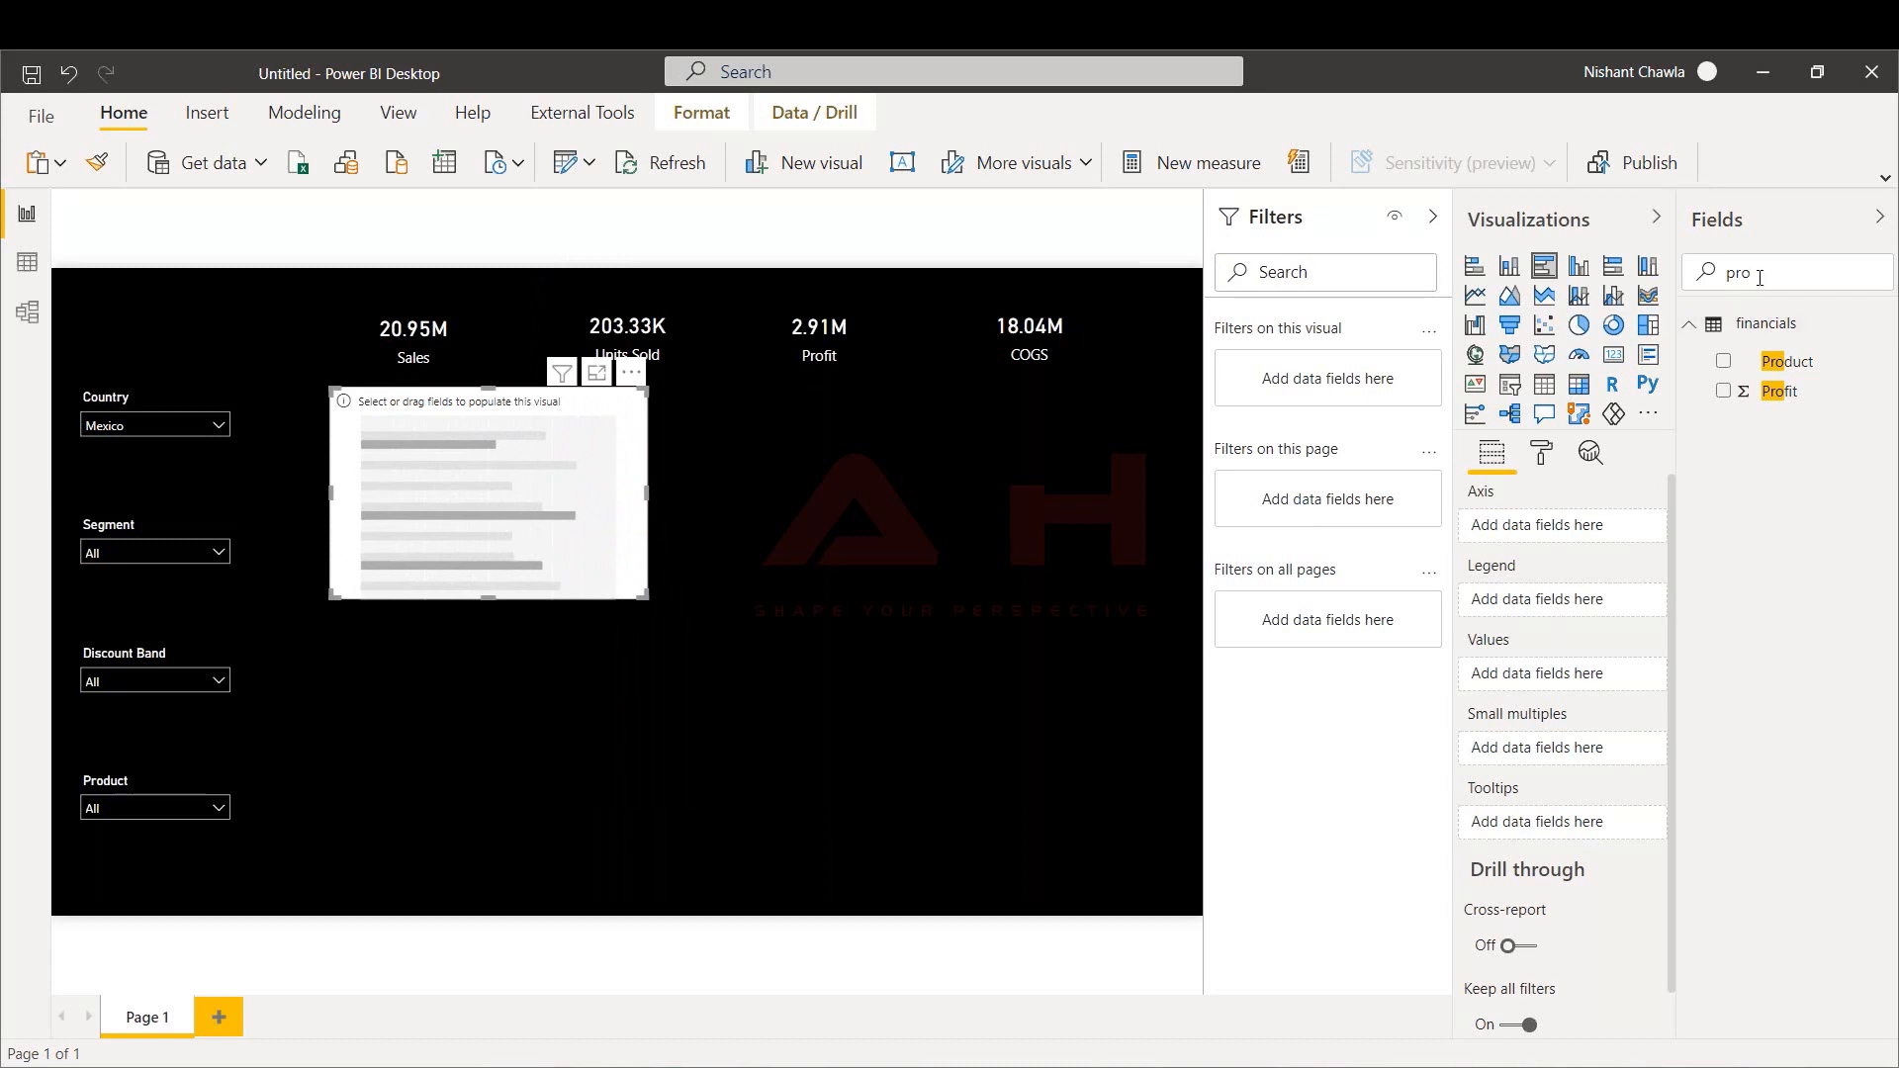
Search the fields for "segm", put Segment on the clustered bar chart's axis, and clear the field search
key("BackSpace")
key("BackSpace")
key("BackSpace")
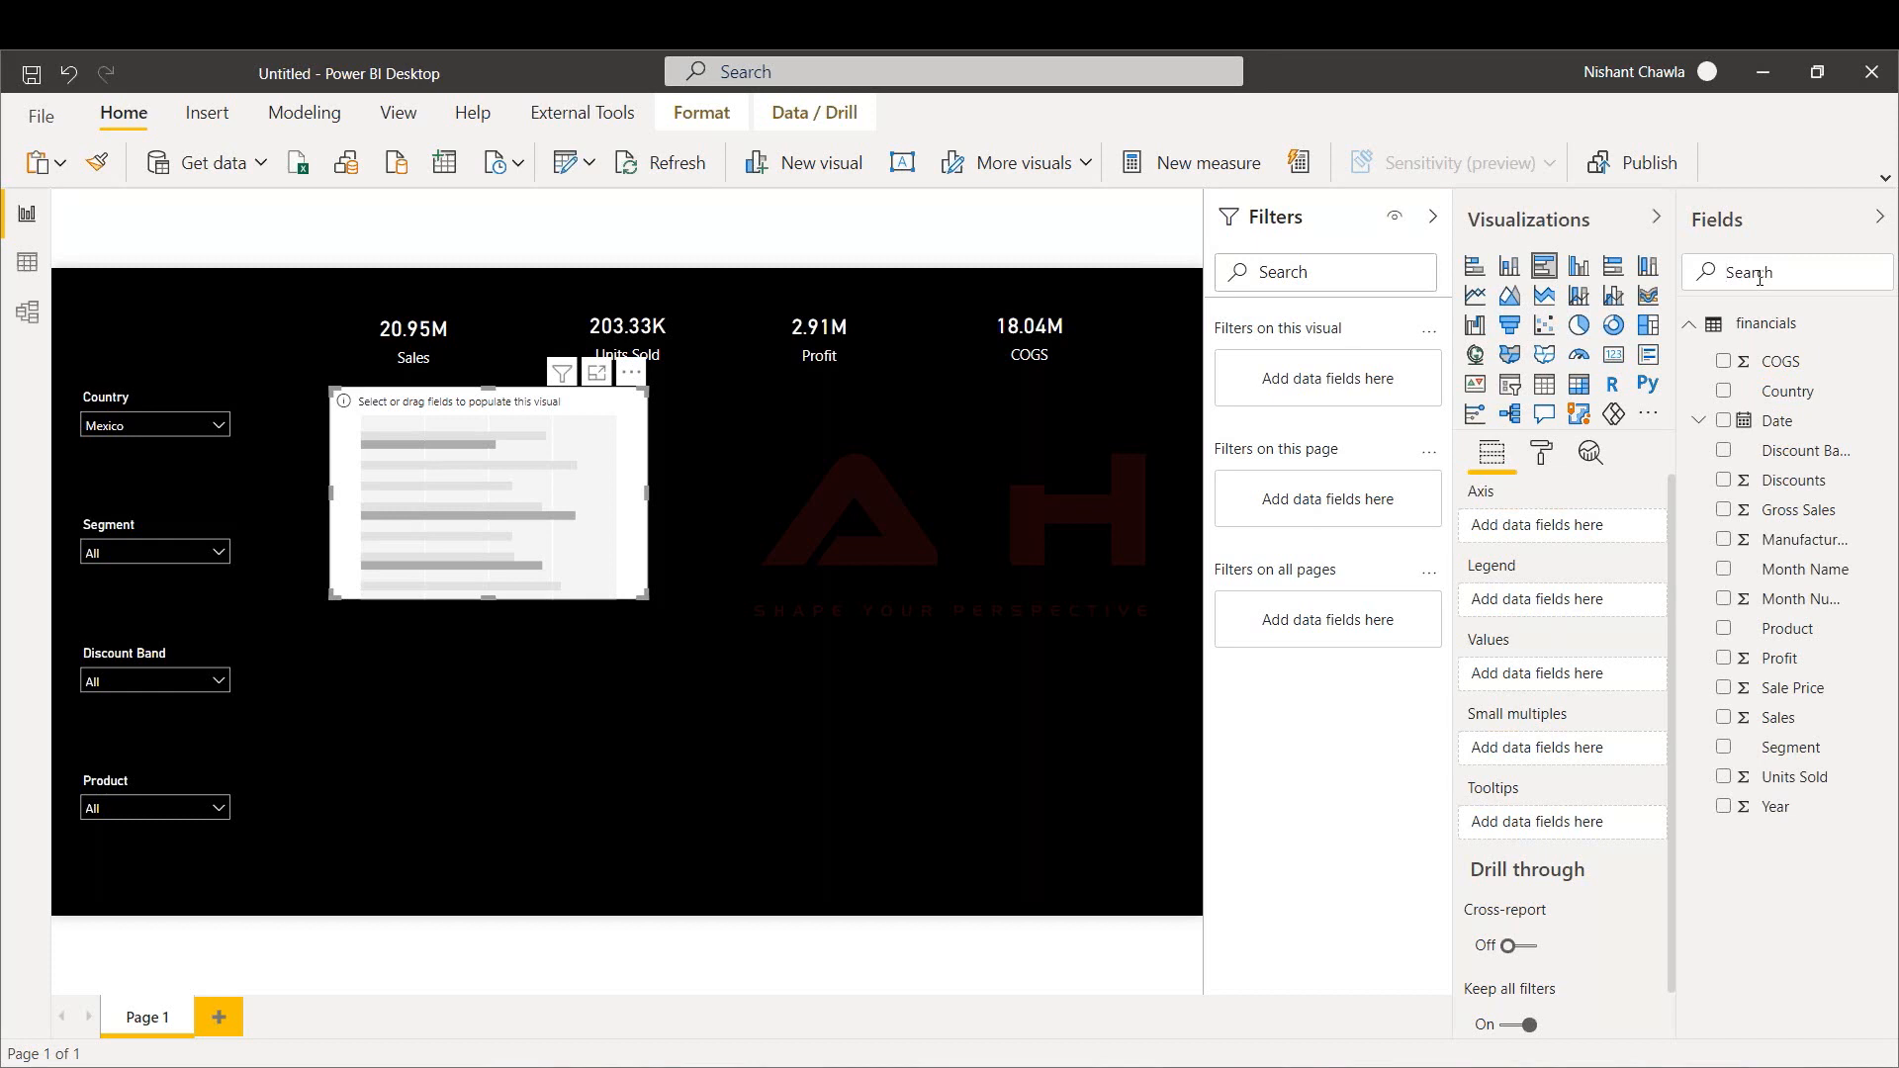
type("segm")
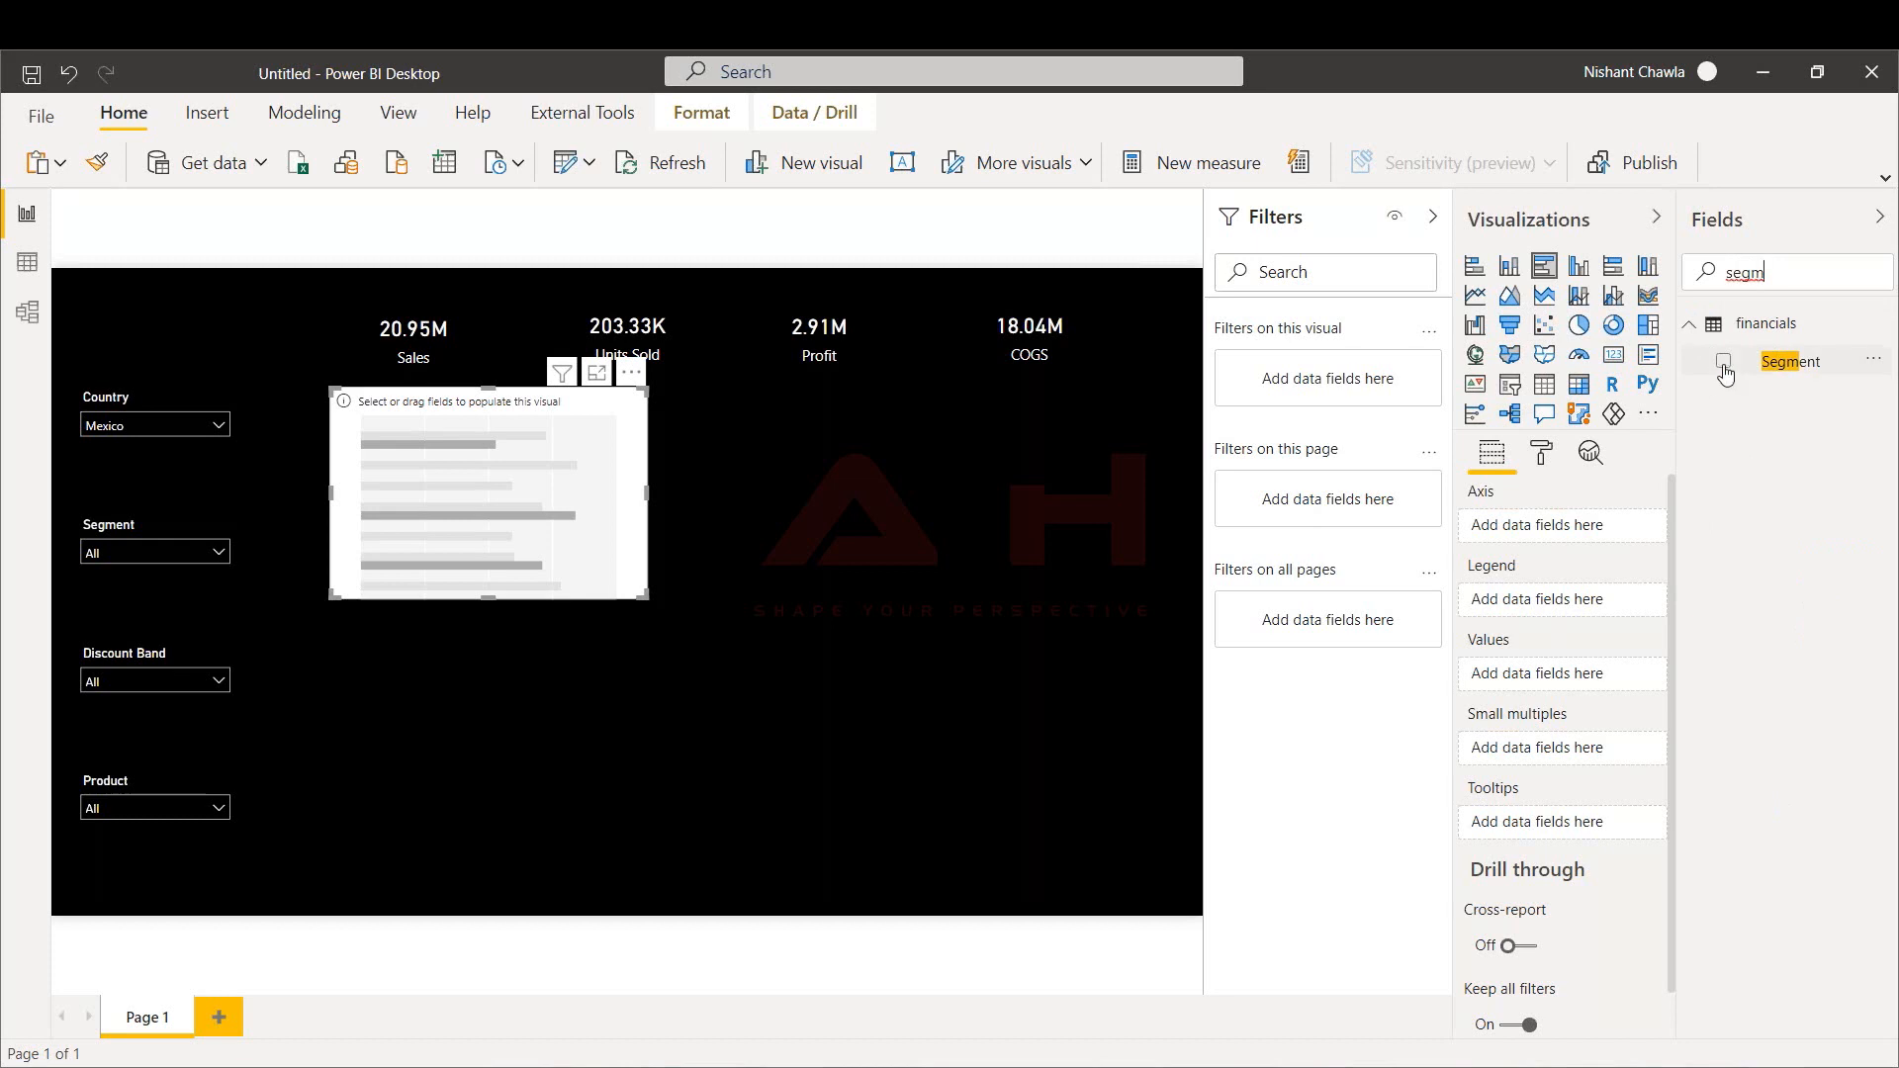
left_click(1724, 363)
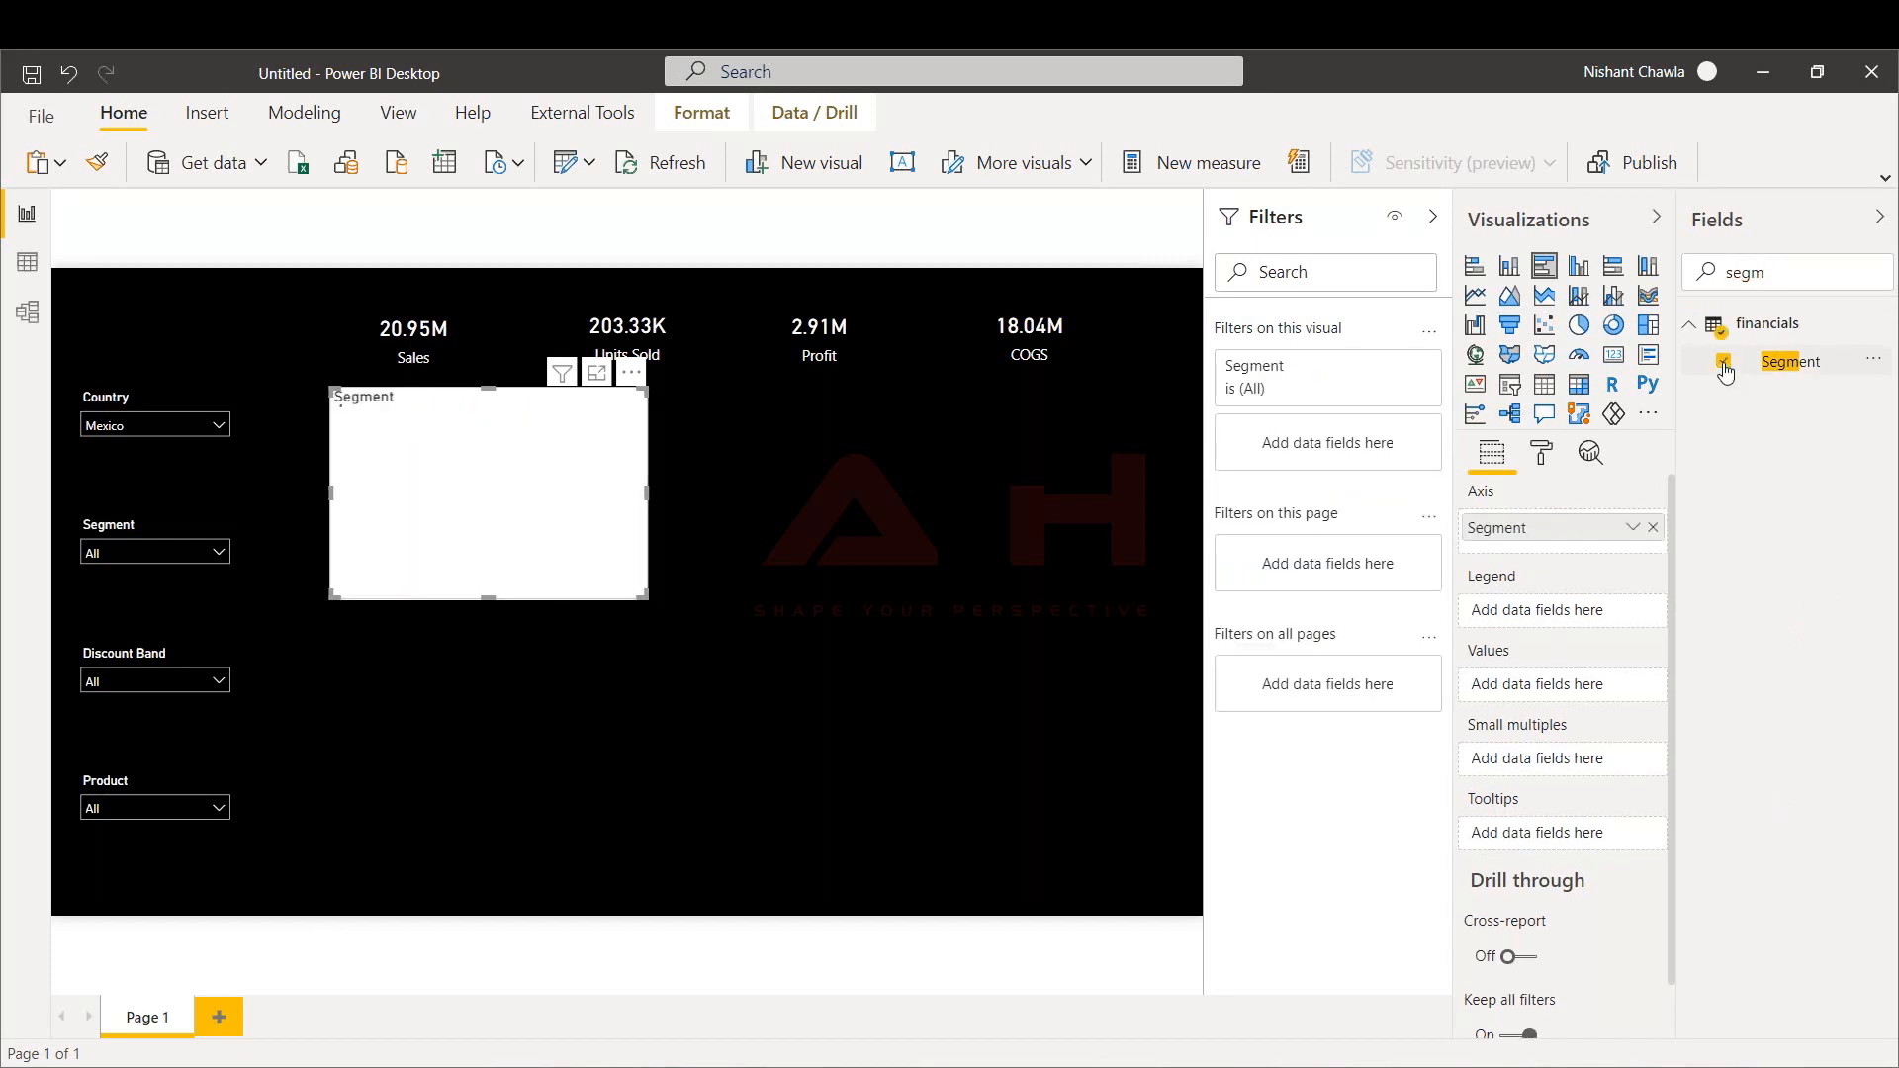
key("BackSpace")
key("BackSpace")
key("BackSpace")
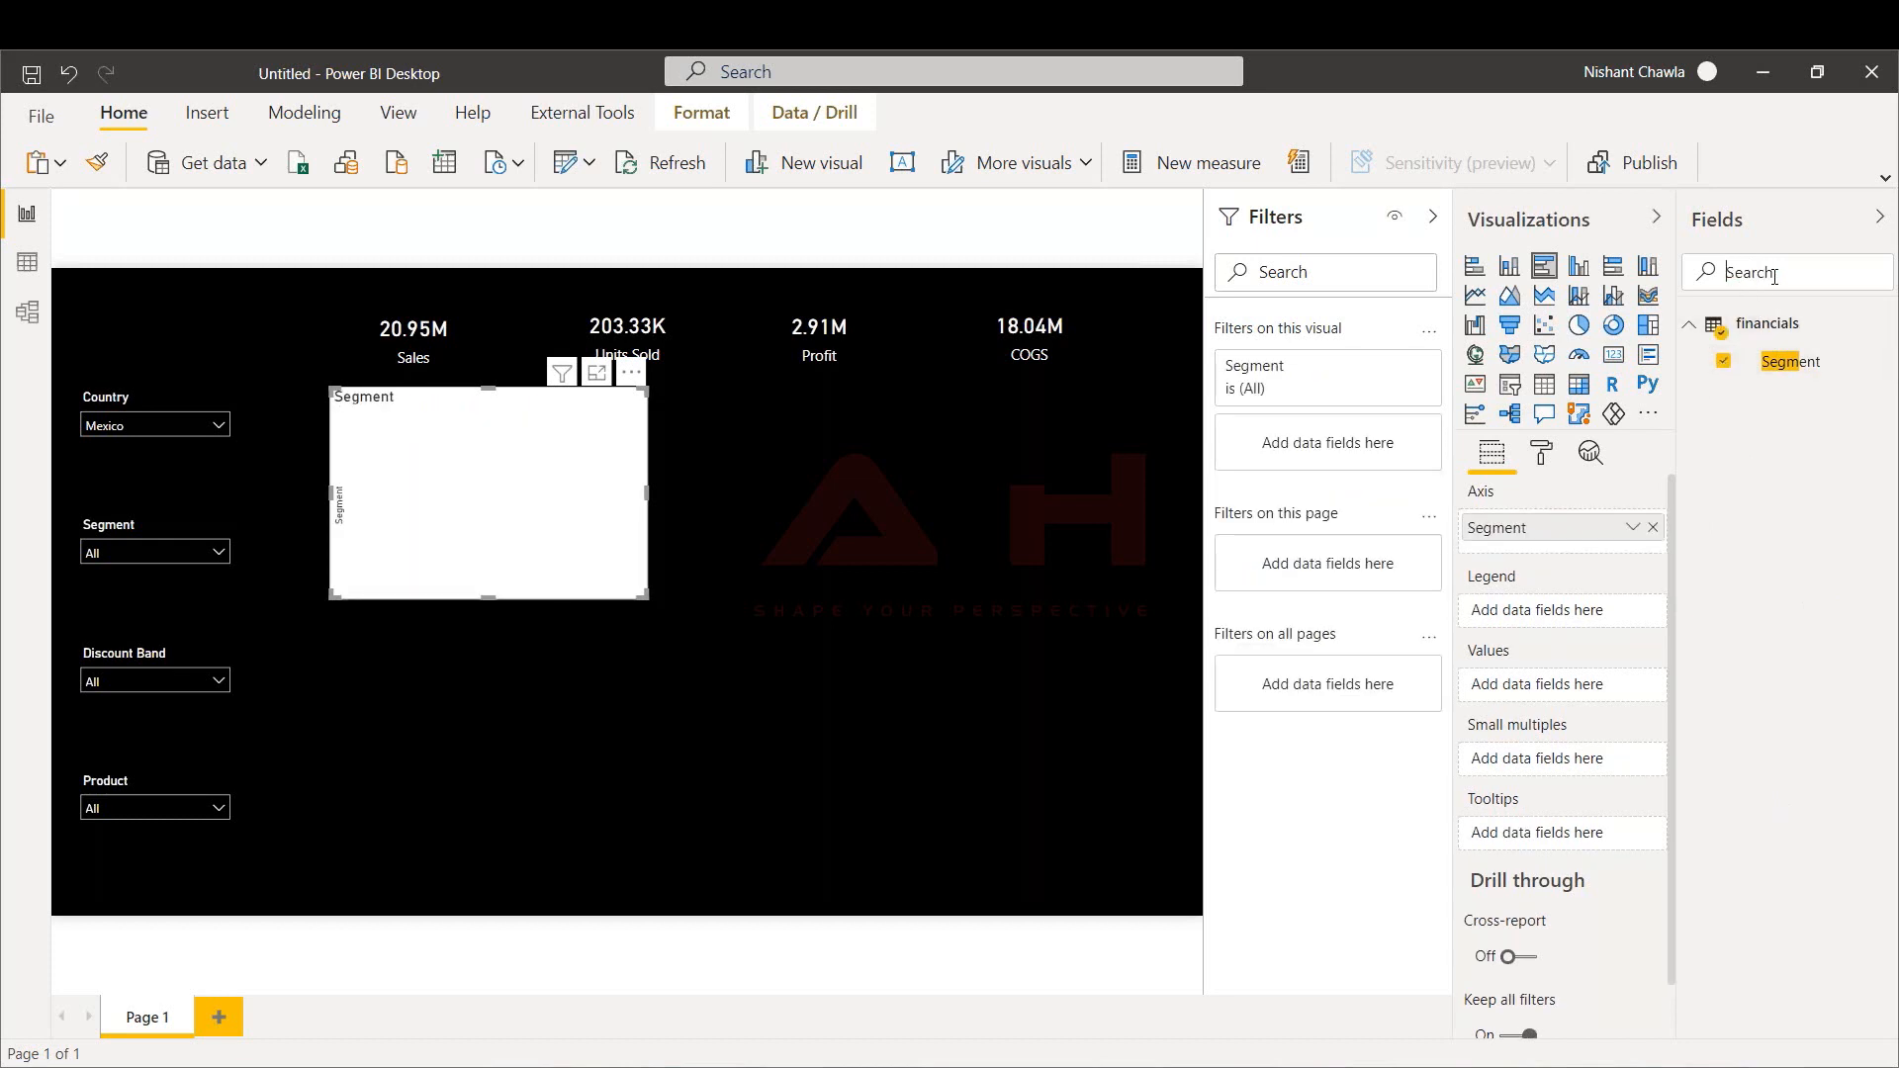
Search the fields for "sales" and add Sales as the values of the clustered bar chart
type("sales")
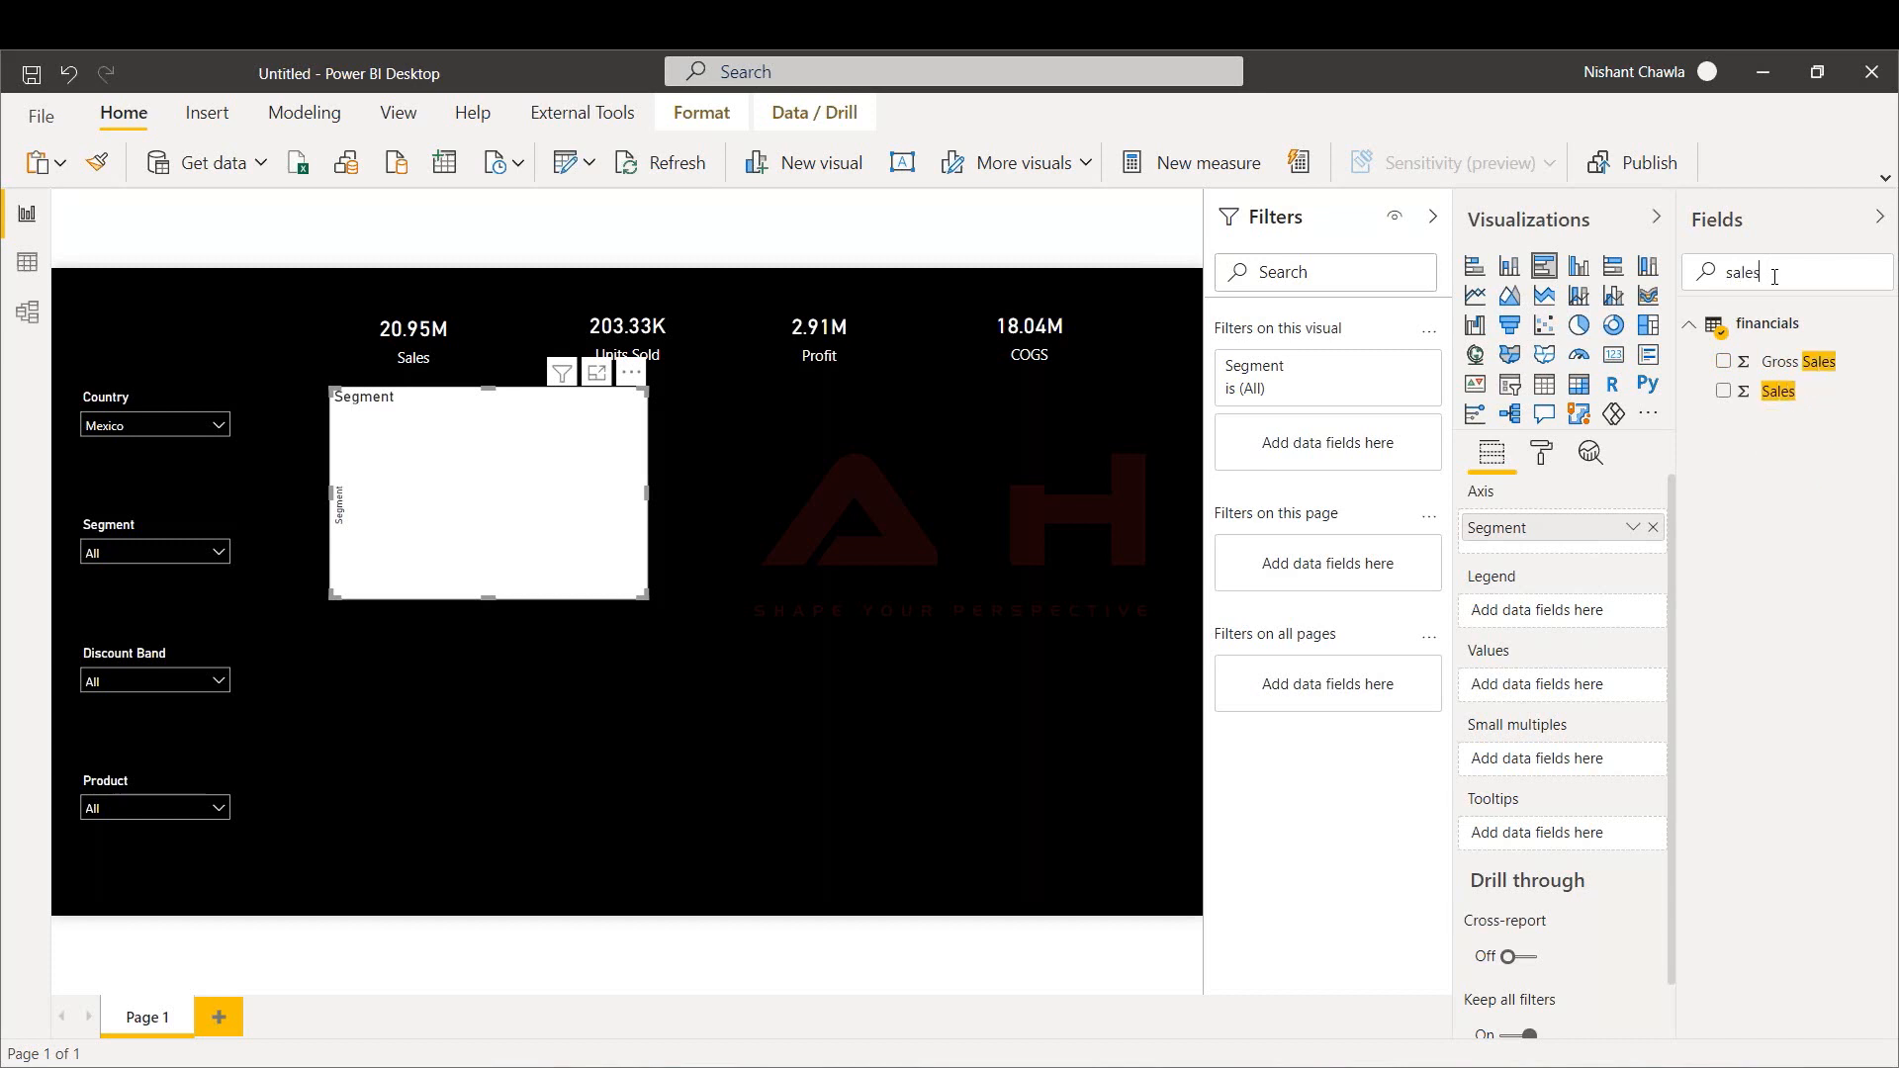
left_click(1724, 393)
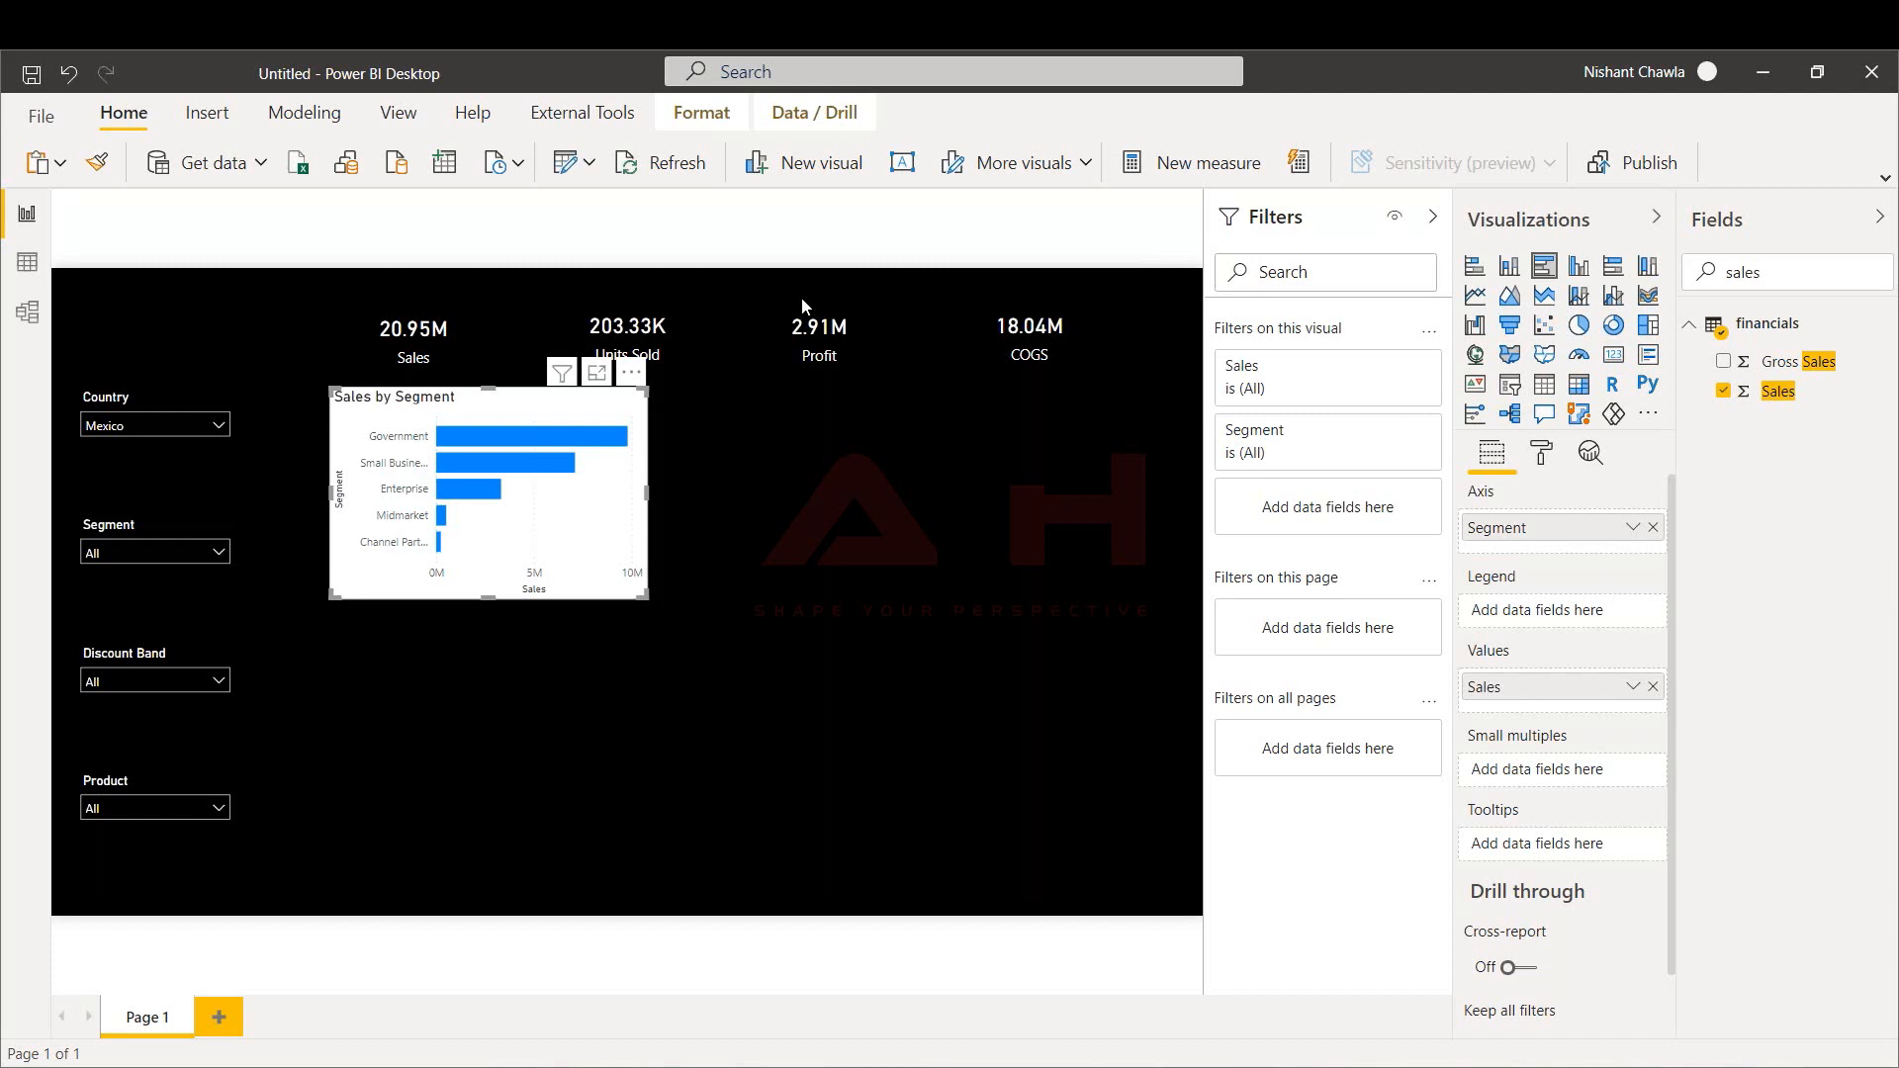
Insert a scatter chart beneath the Profit and COGS cards and widen it to about the bar chart's size
left_click(1542, 330)
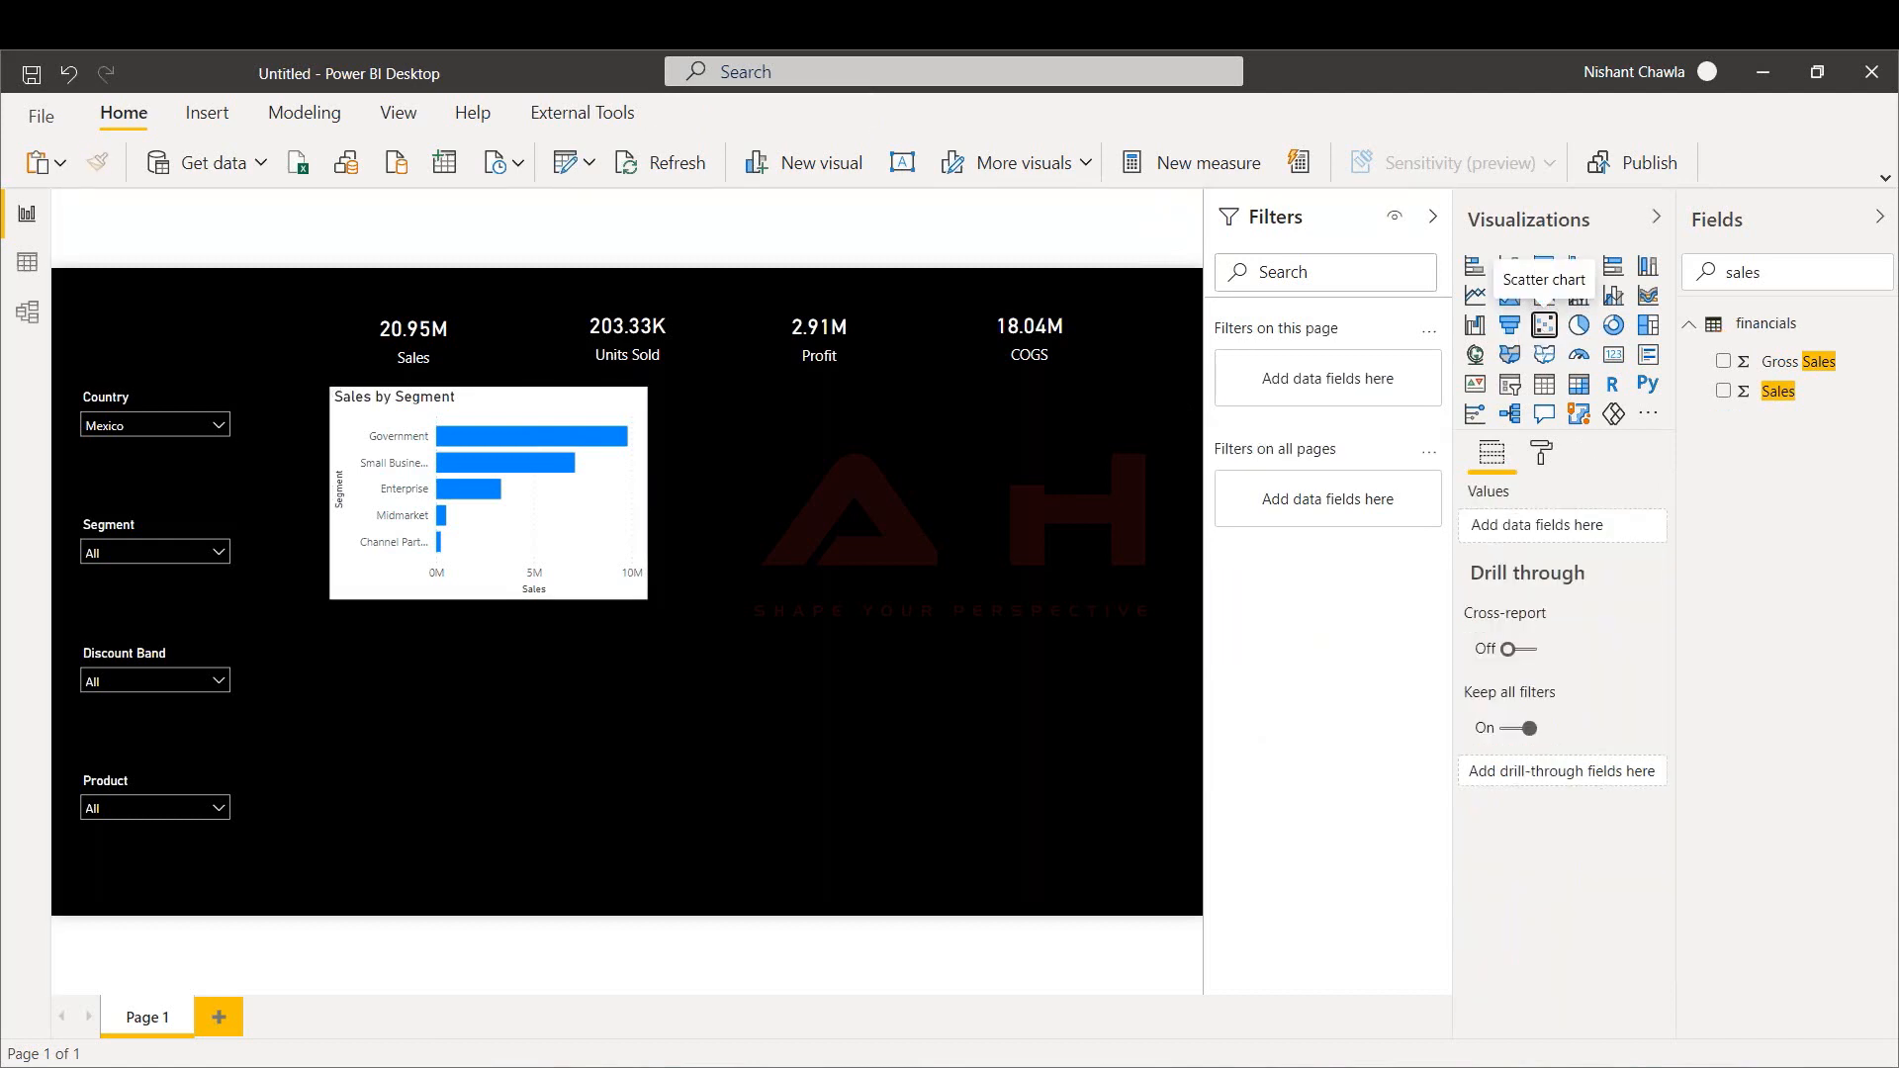
left_click_drag(841, 445, 1054, 450)
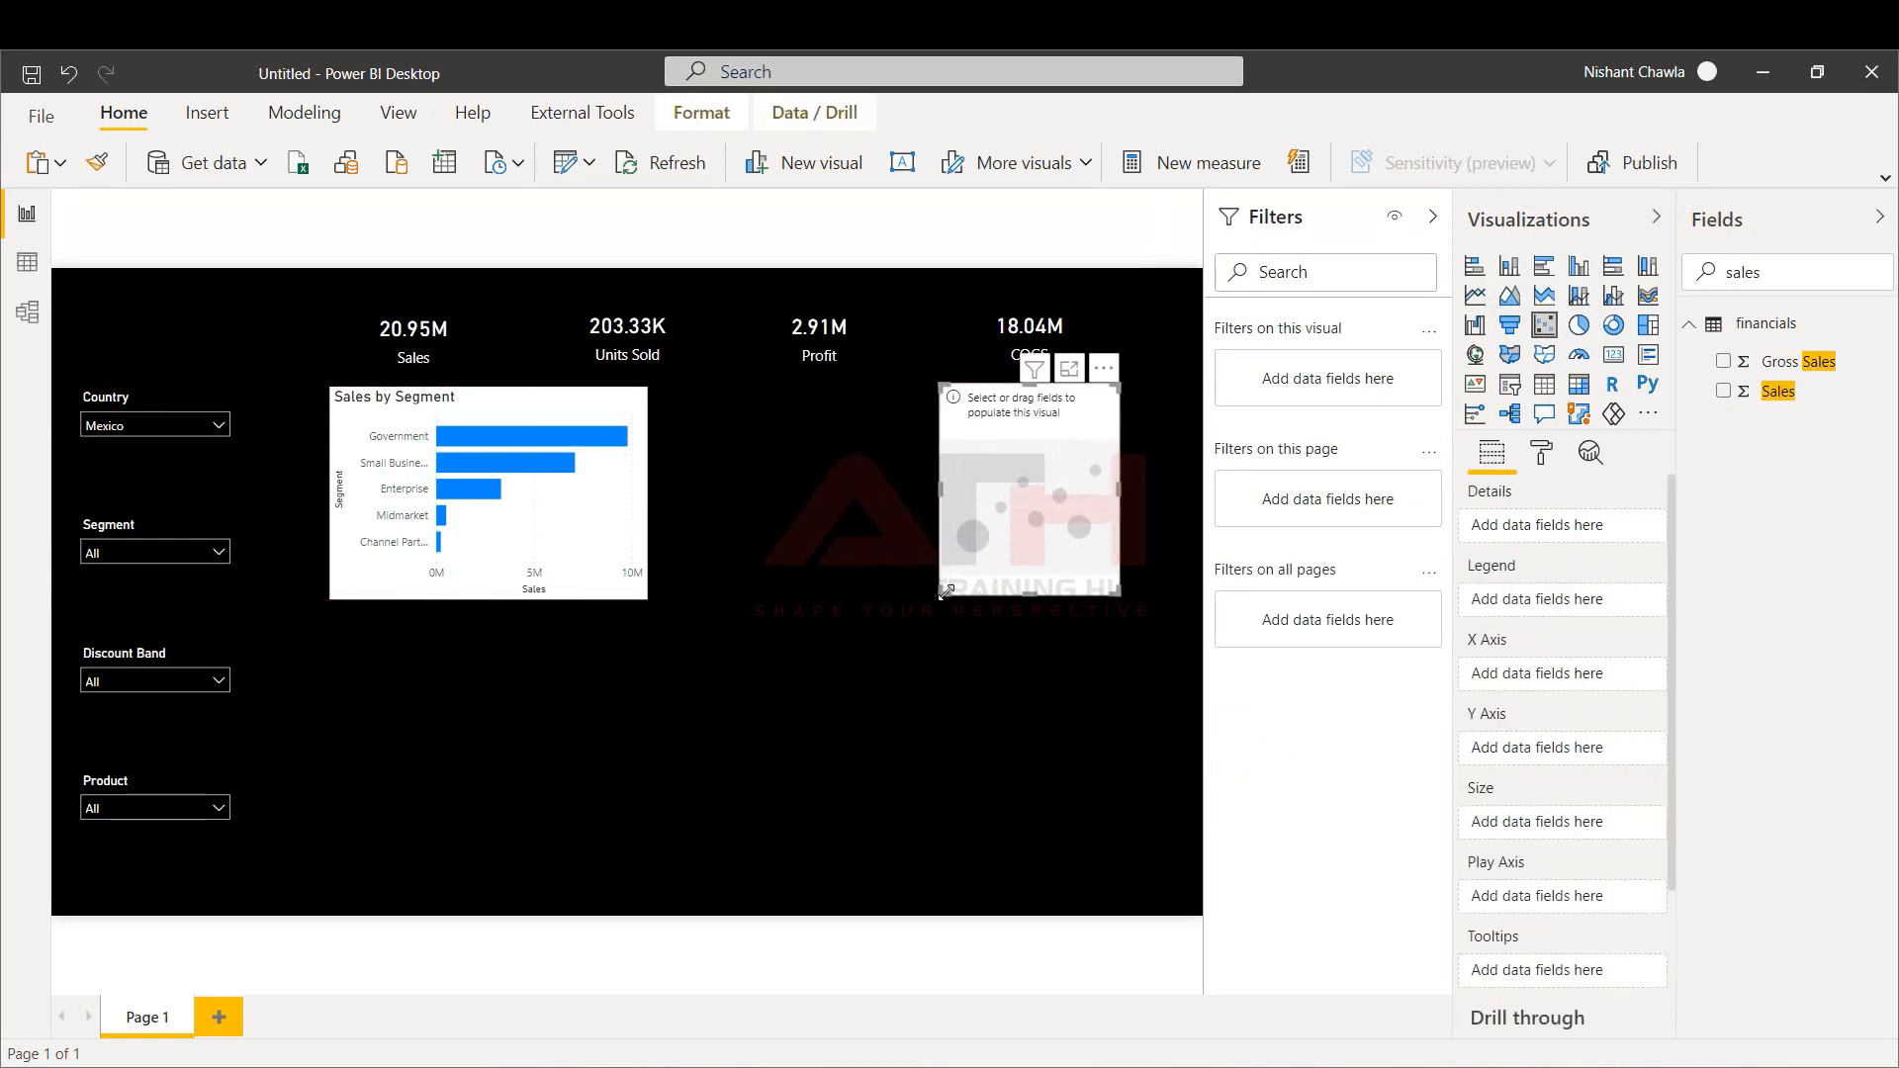
left_click_drag(941, 596, 928, 559)
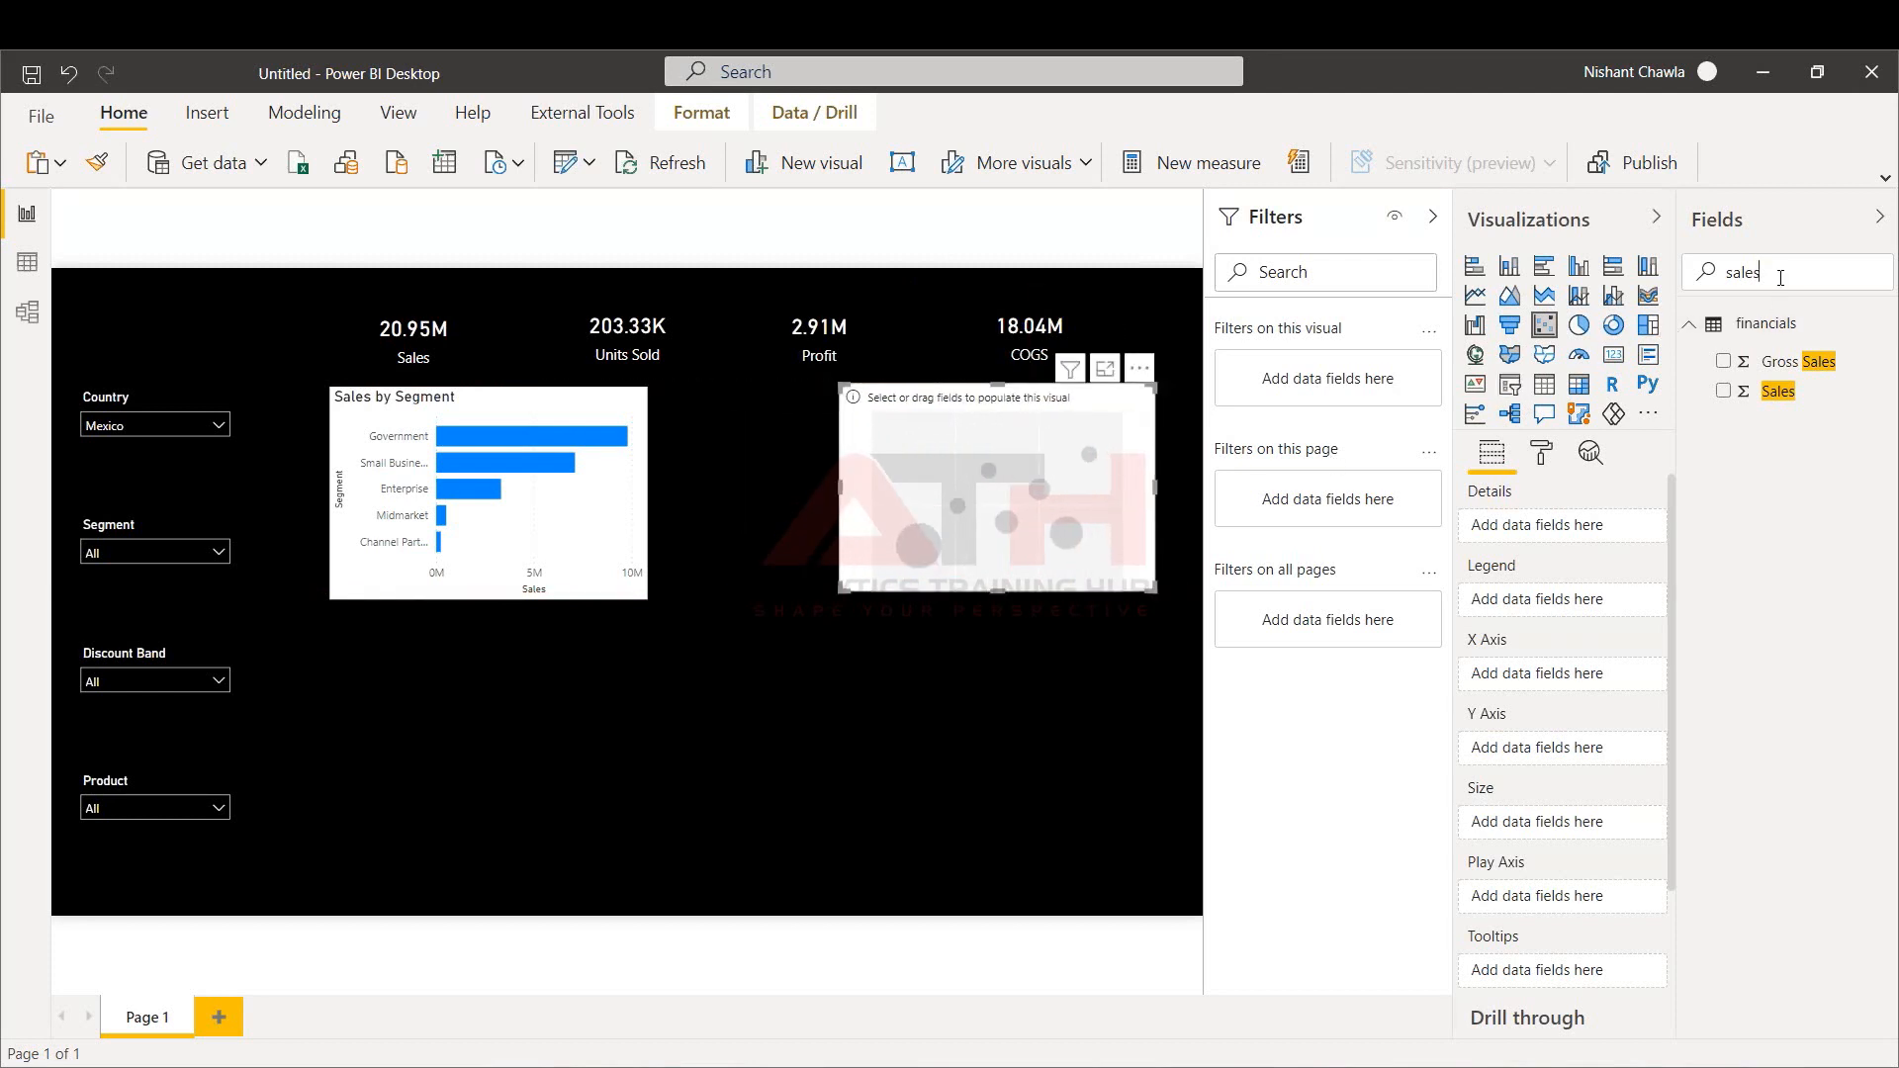
Search the fields for "pro" and put Product on the scatter chart's legend and Profit on its X axis
key("BackSpace")
key("BackSpace")
key("BackSpace")
key("BackSpace")
key("BackSpace")
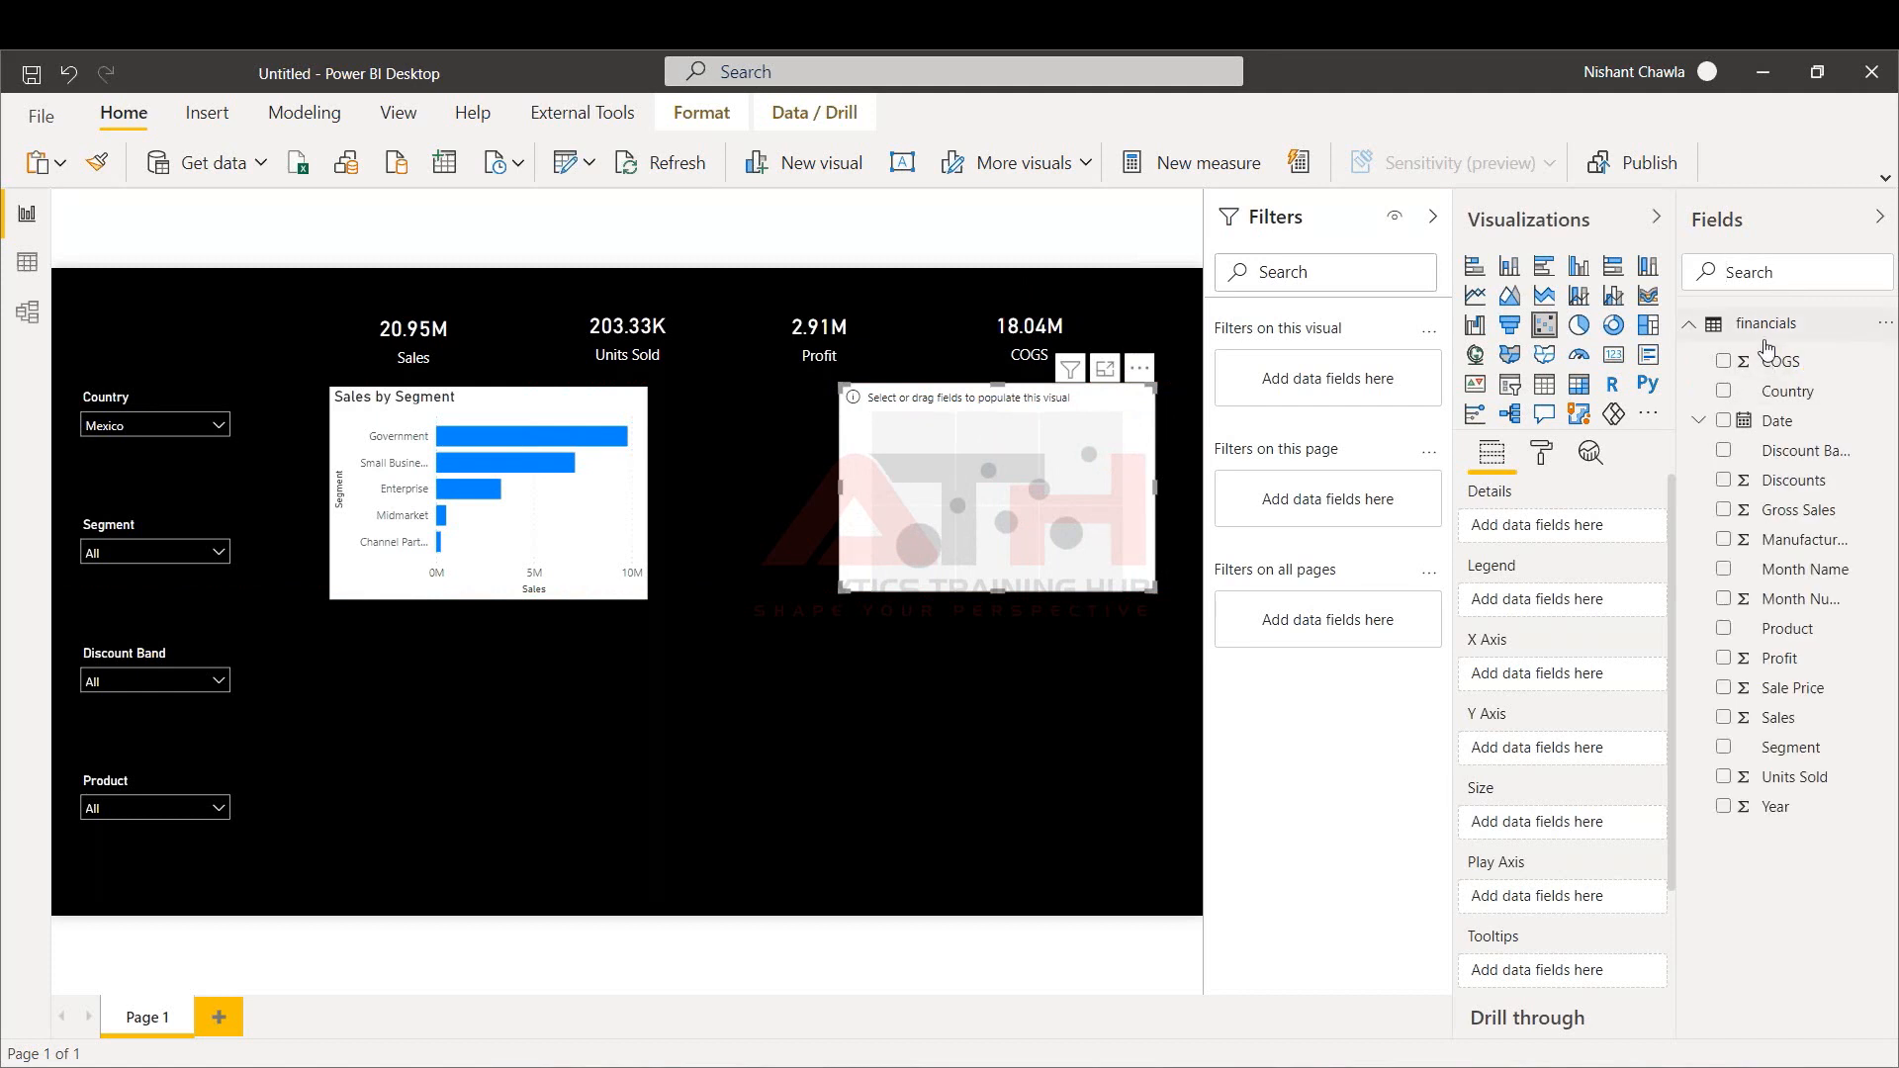
type("pro")
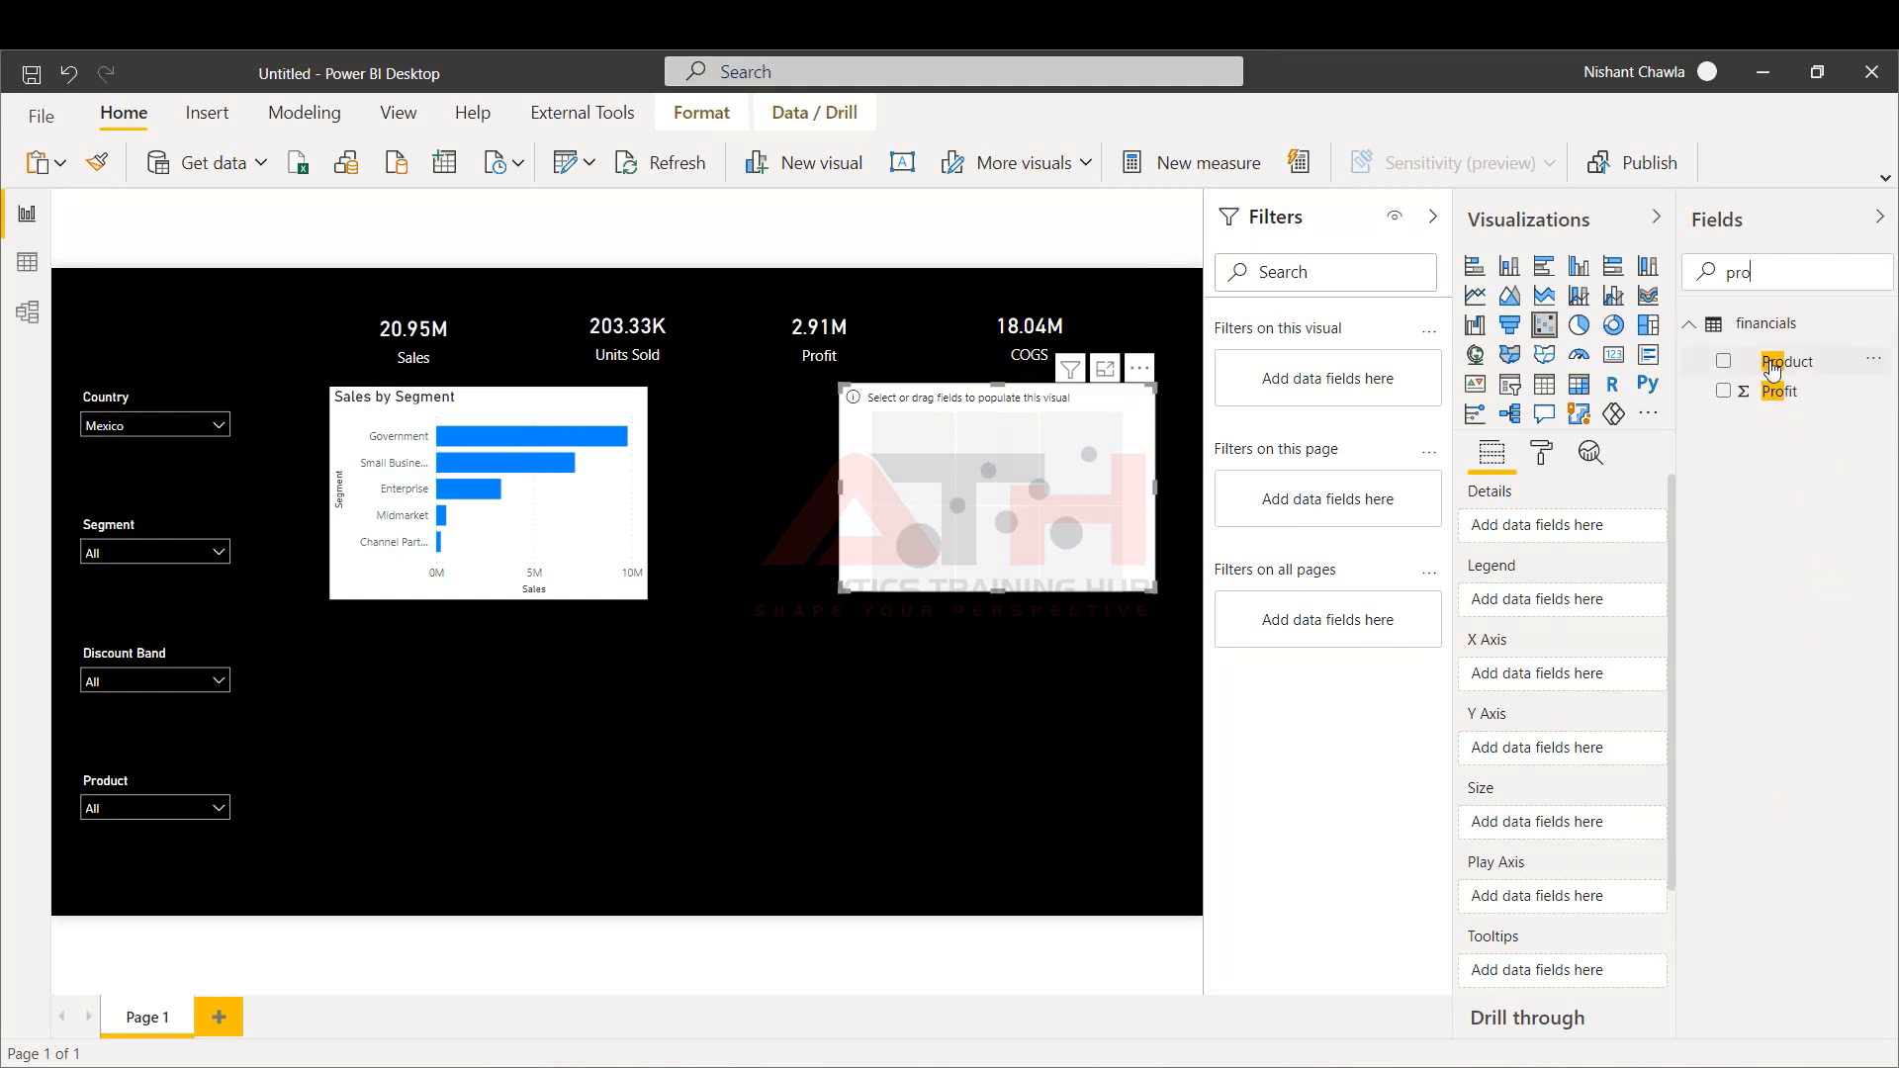
left_click_drag(1773, 366, 1541, 599)
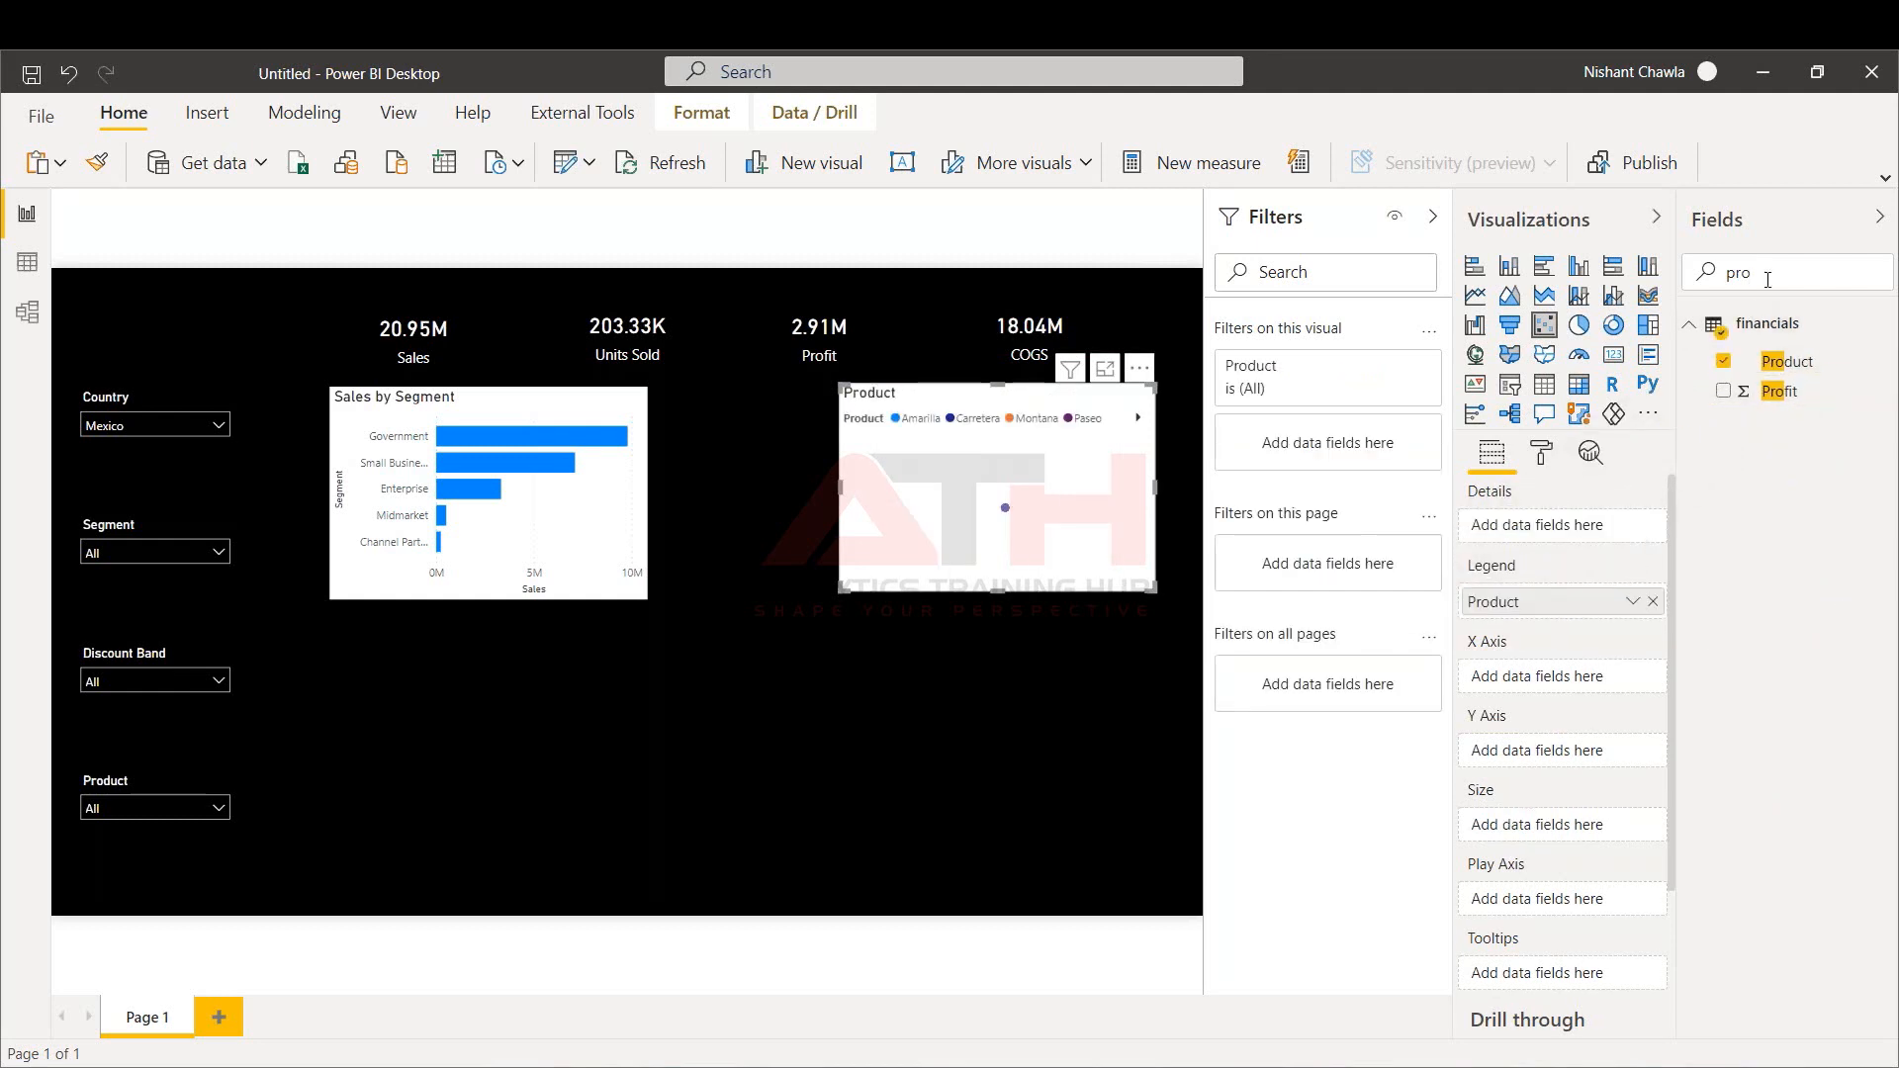
left_click_drag(1769, 279, 1684, 278)
left_click_drag(1772, 389, 1679, 545)
left_click_drag(1787, 398, 1560, 679)
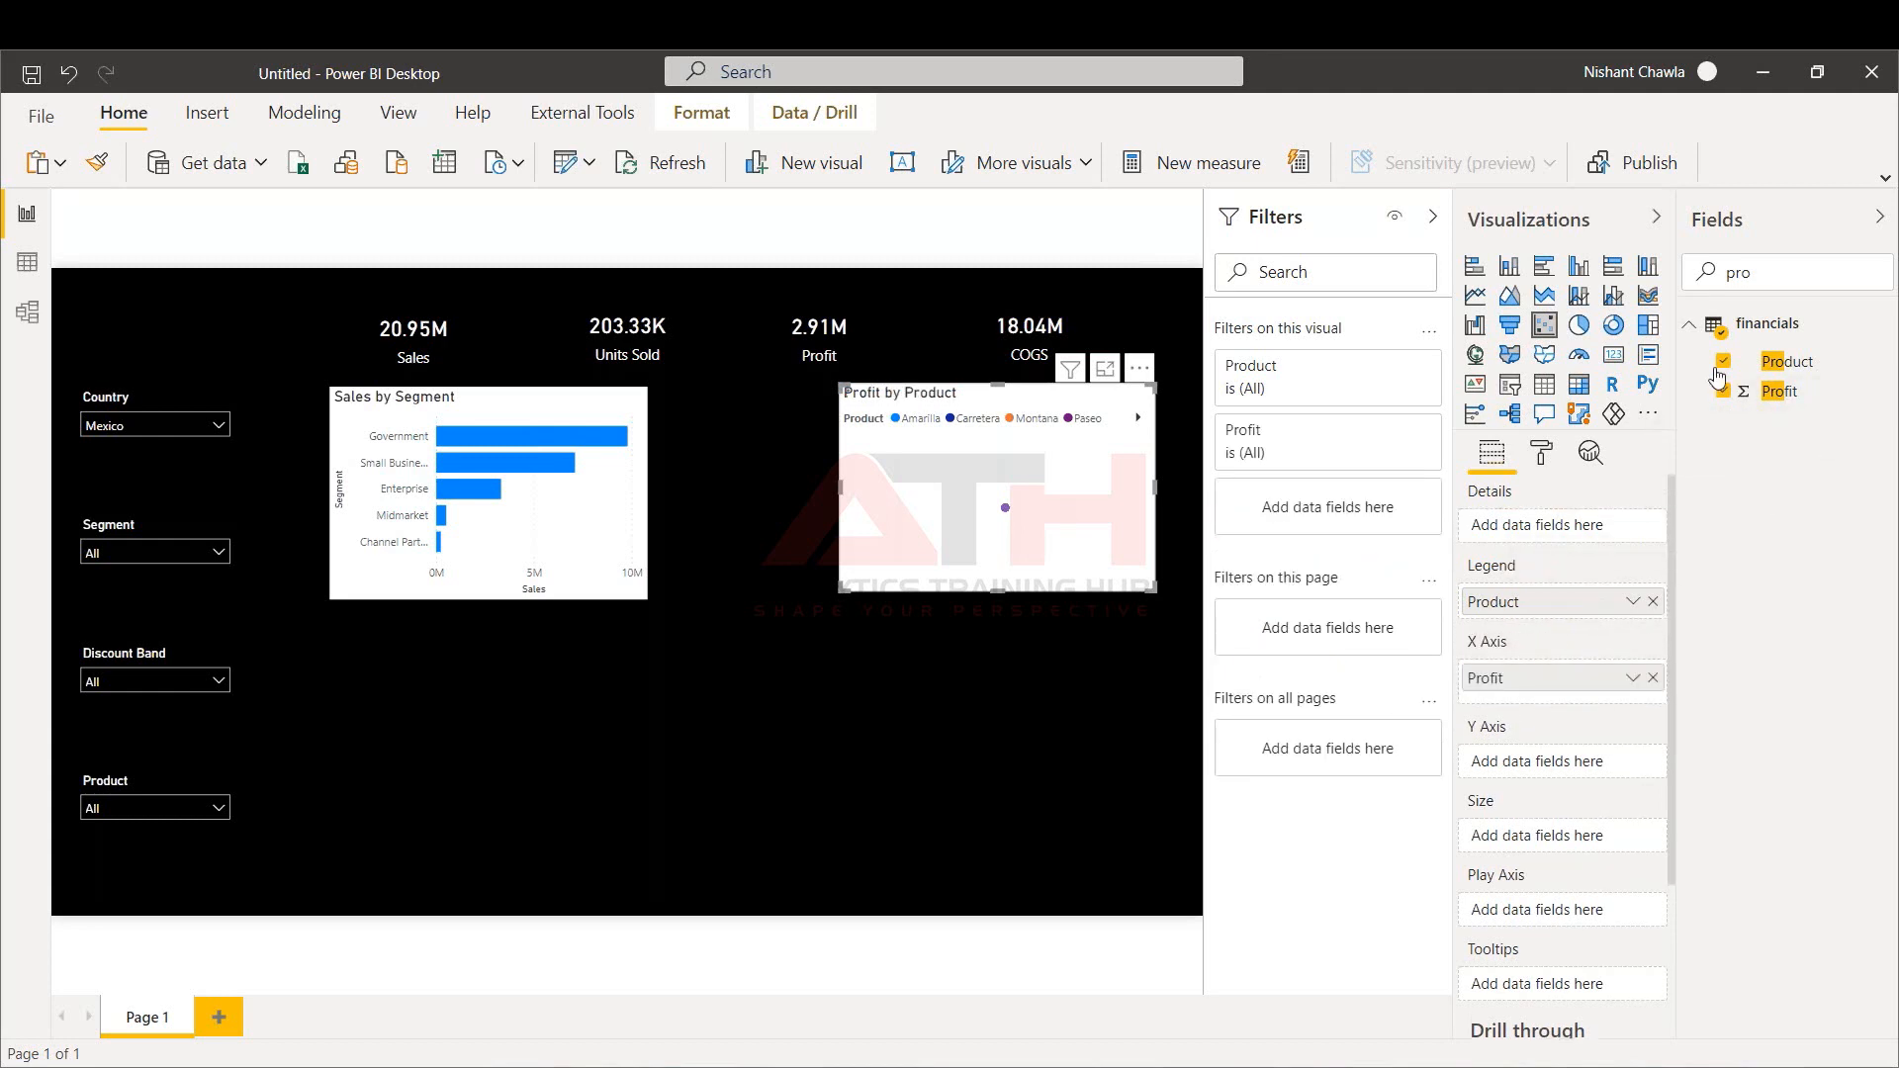
Search the fields for "sal" with the scatter chart selected
type("sal")
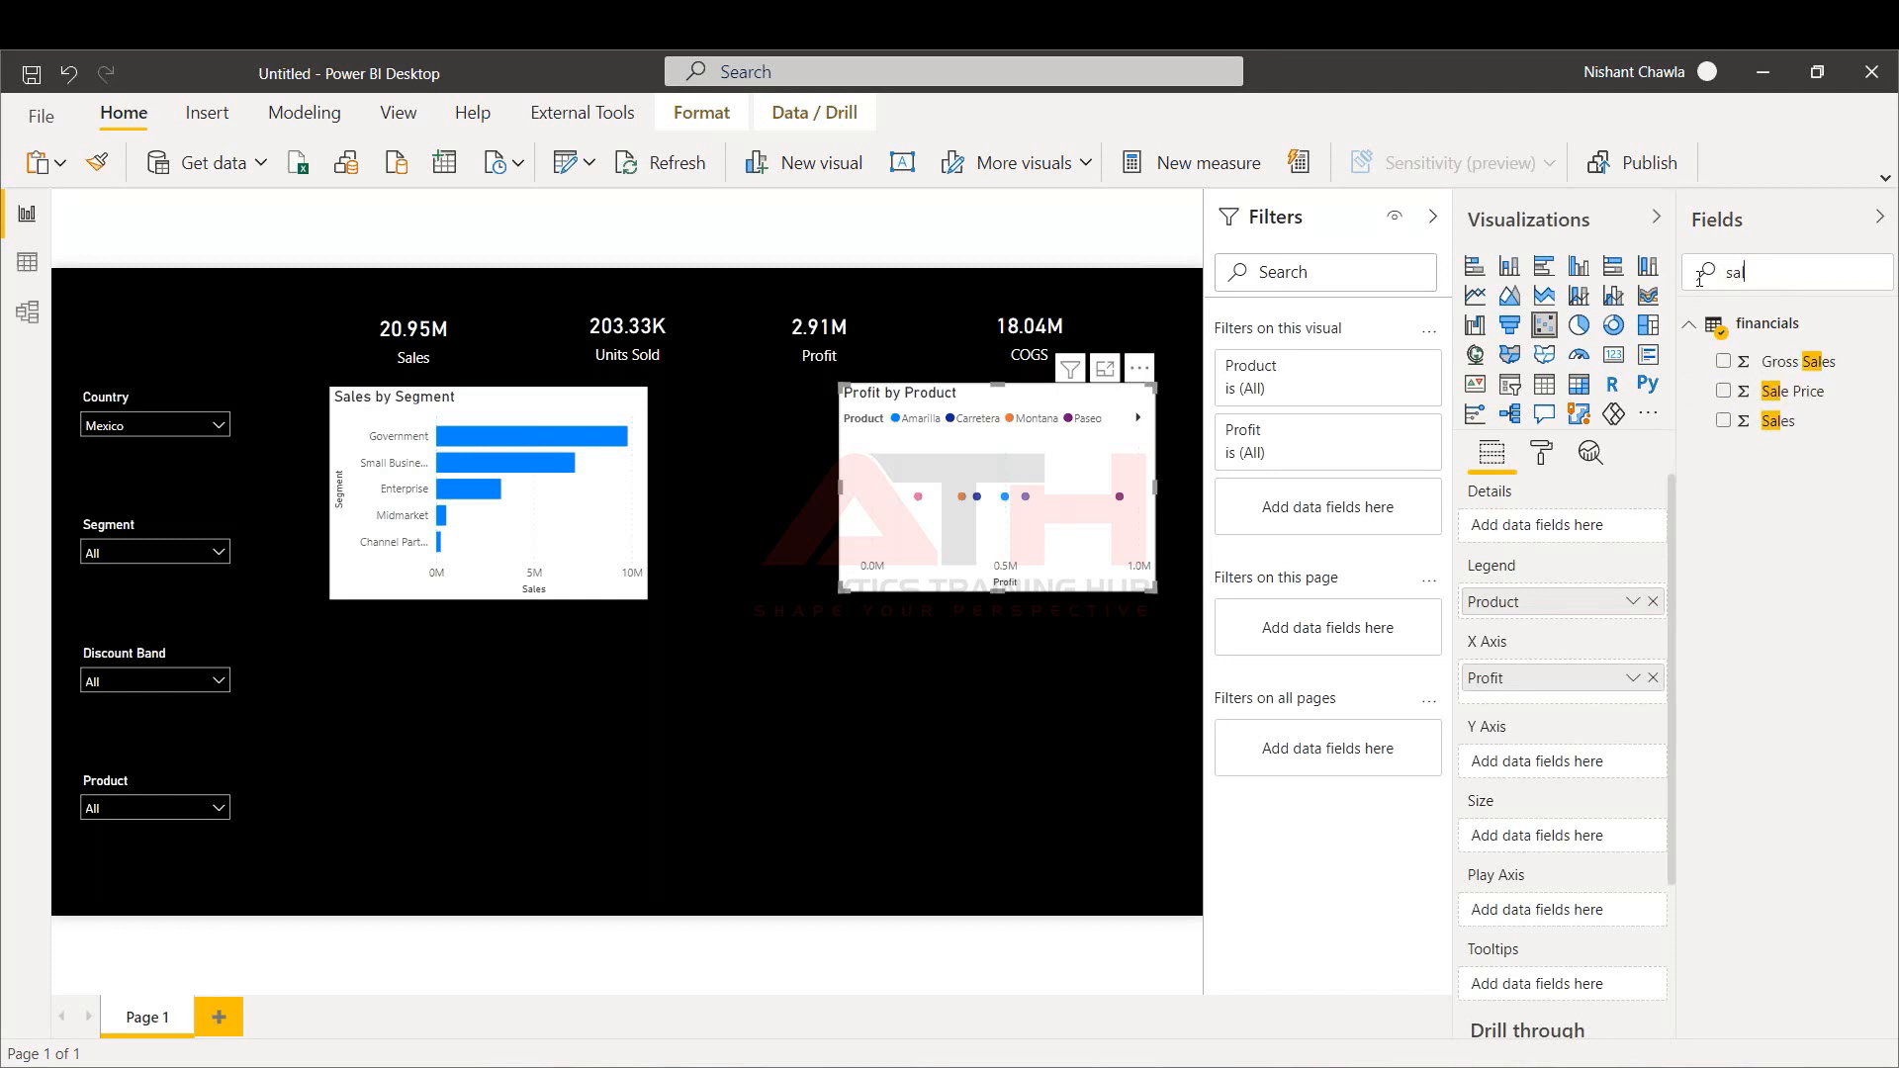
Plot Sales on the scatter chart's Y axis and enlarge the chart toward the Sales by Segment chart
left_click_drag(1771, 422, 1563, 763)
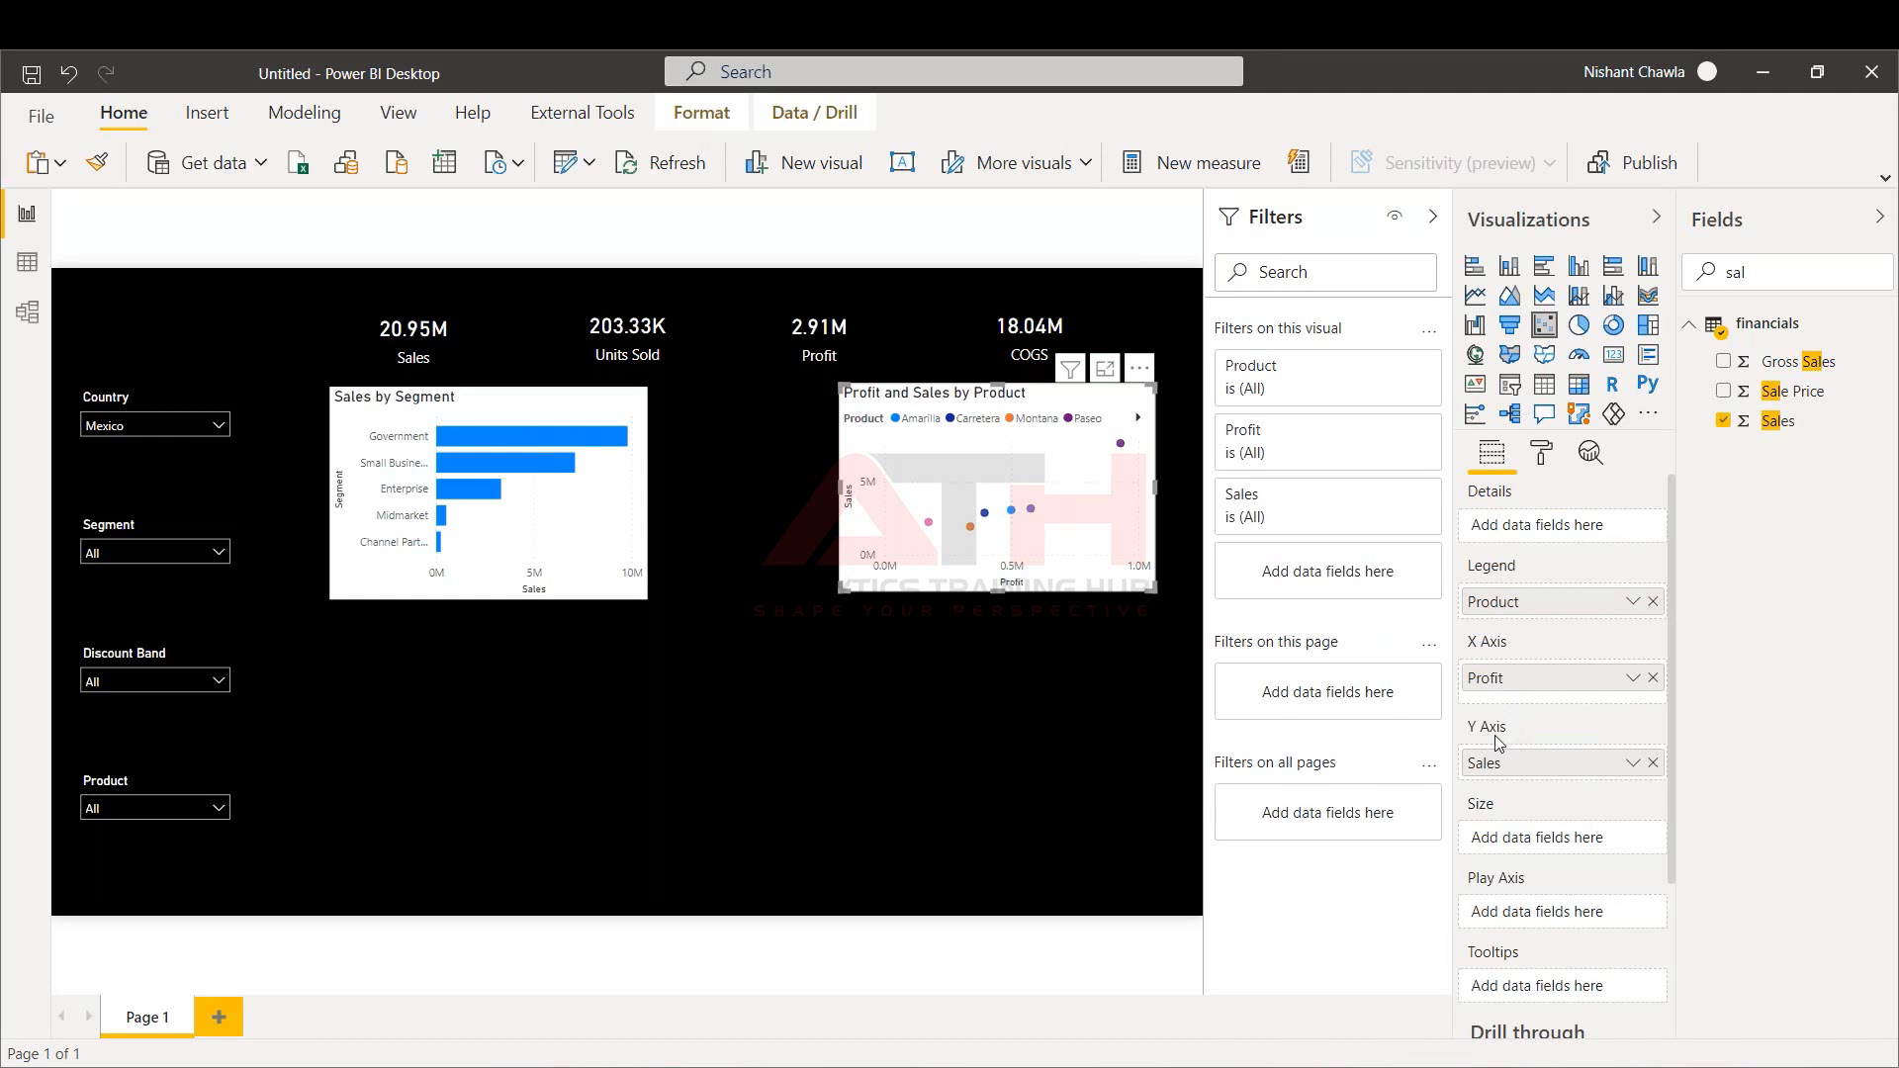
left_click_drag(843, 591, 738, 615)
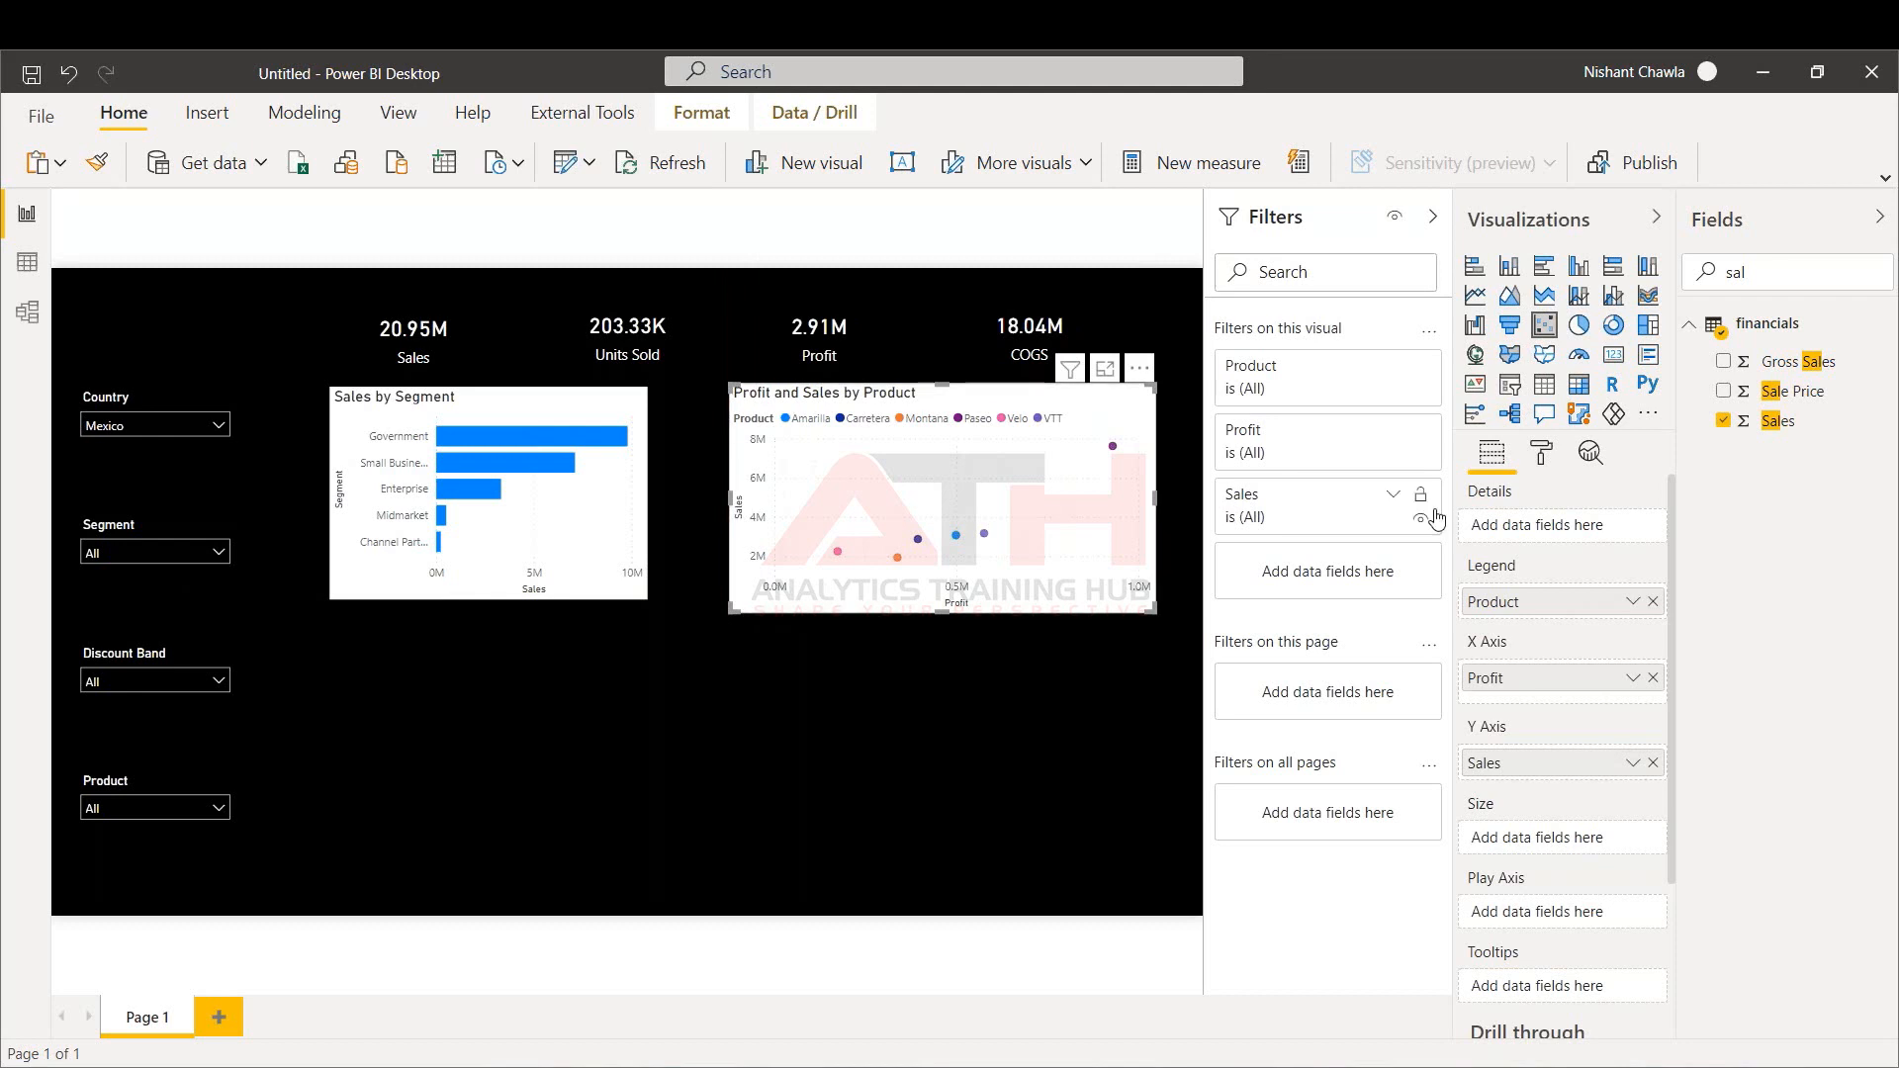
Set the marker size of the Profit and Sales by Product scatter chart to 32
left_click(1545, 457)
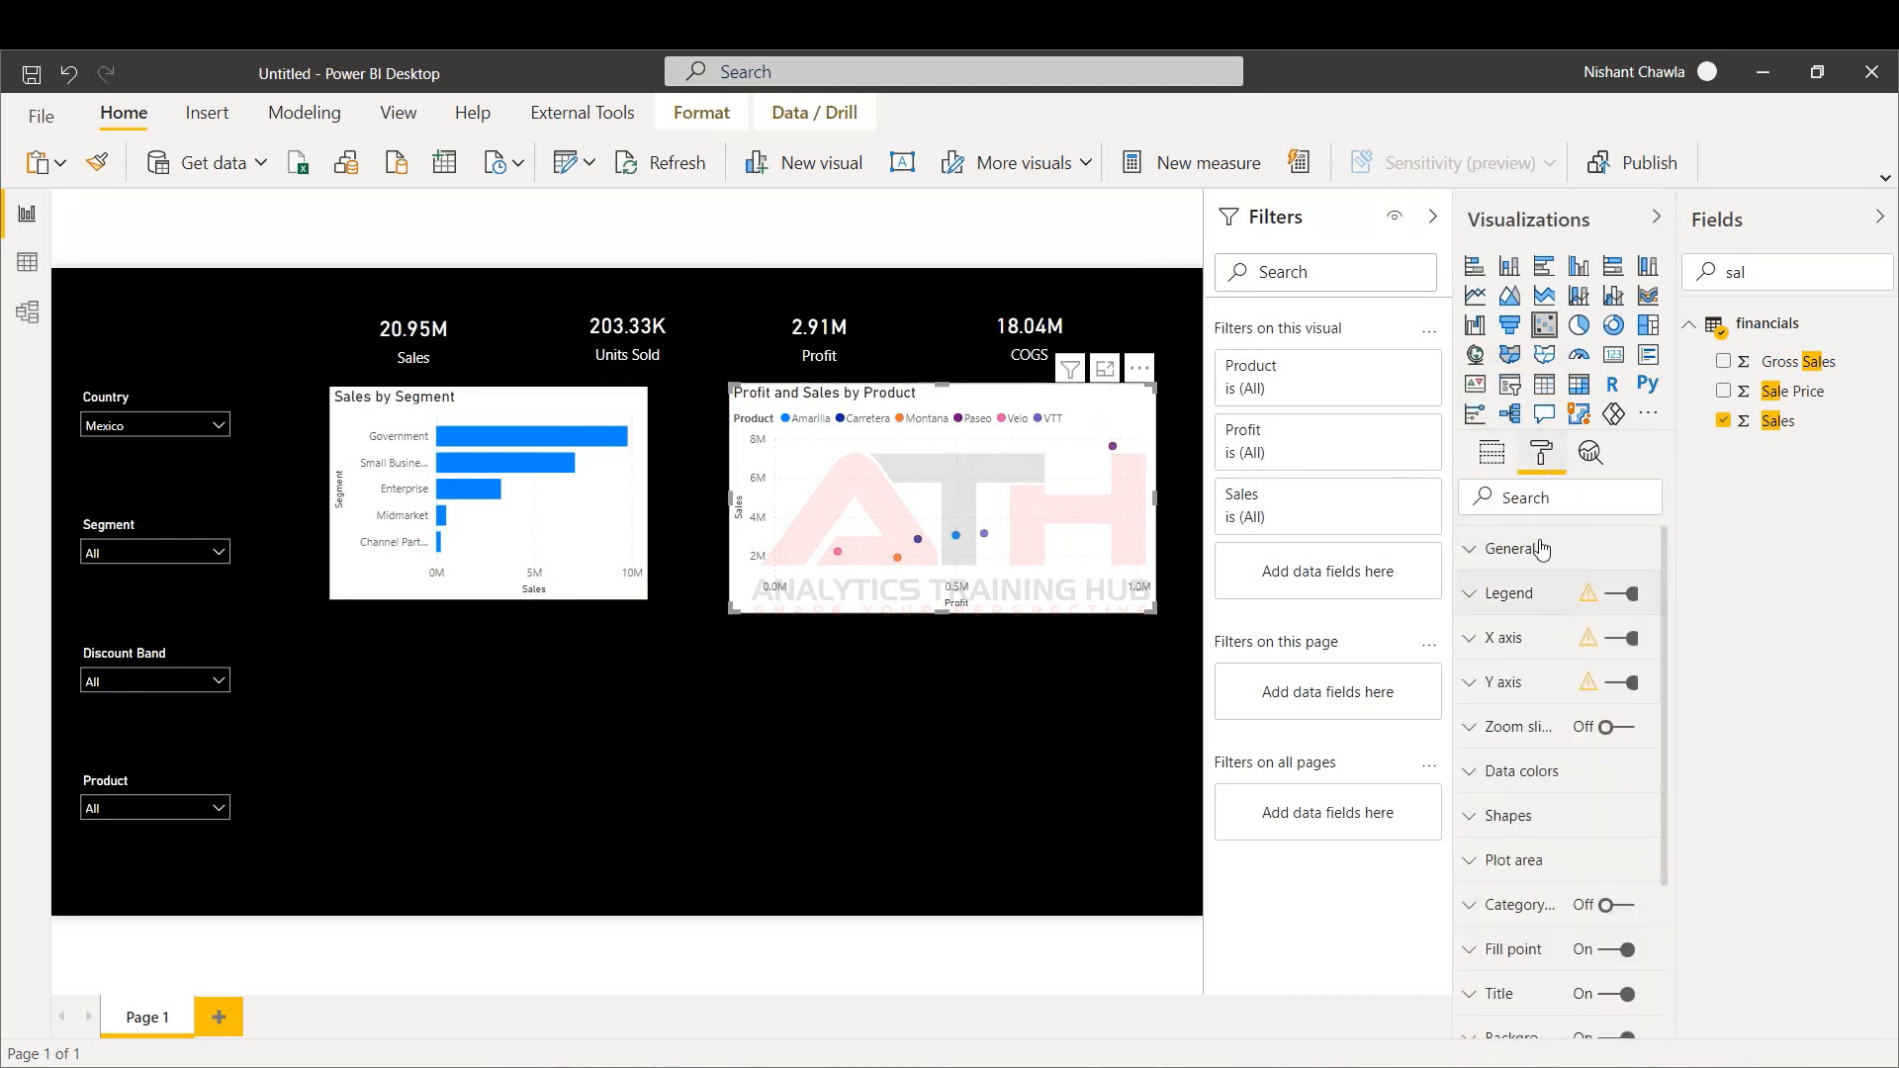
left_click(1521, 815)
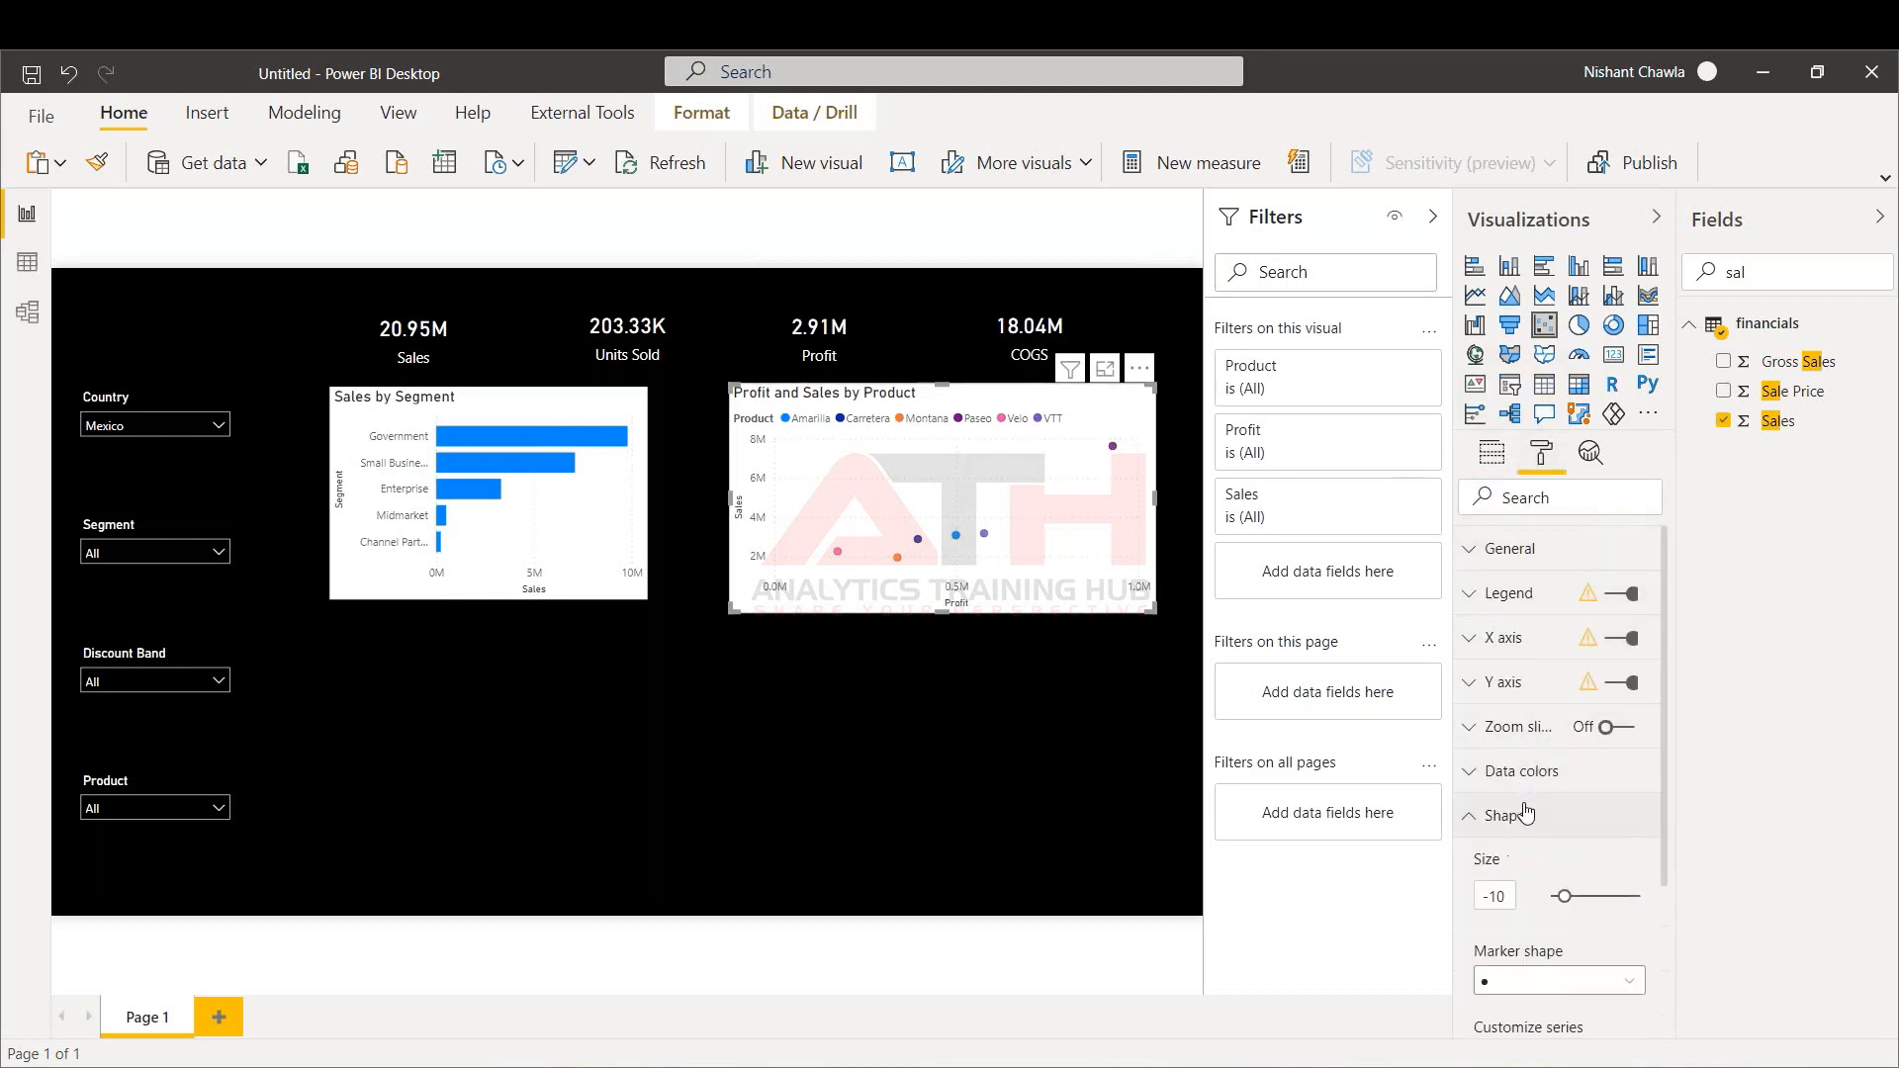
left_click_drag(1563, 896, 1593, 896)
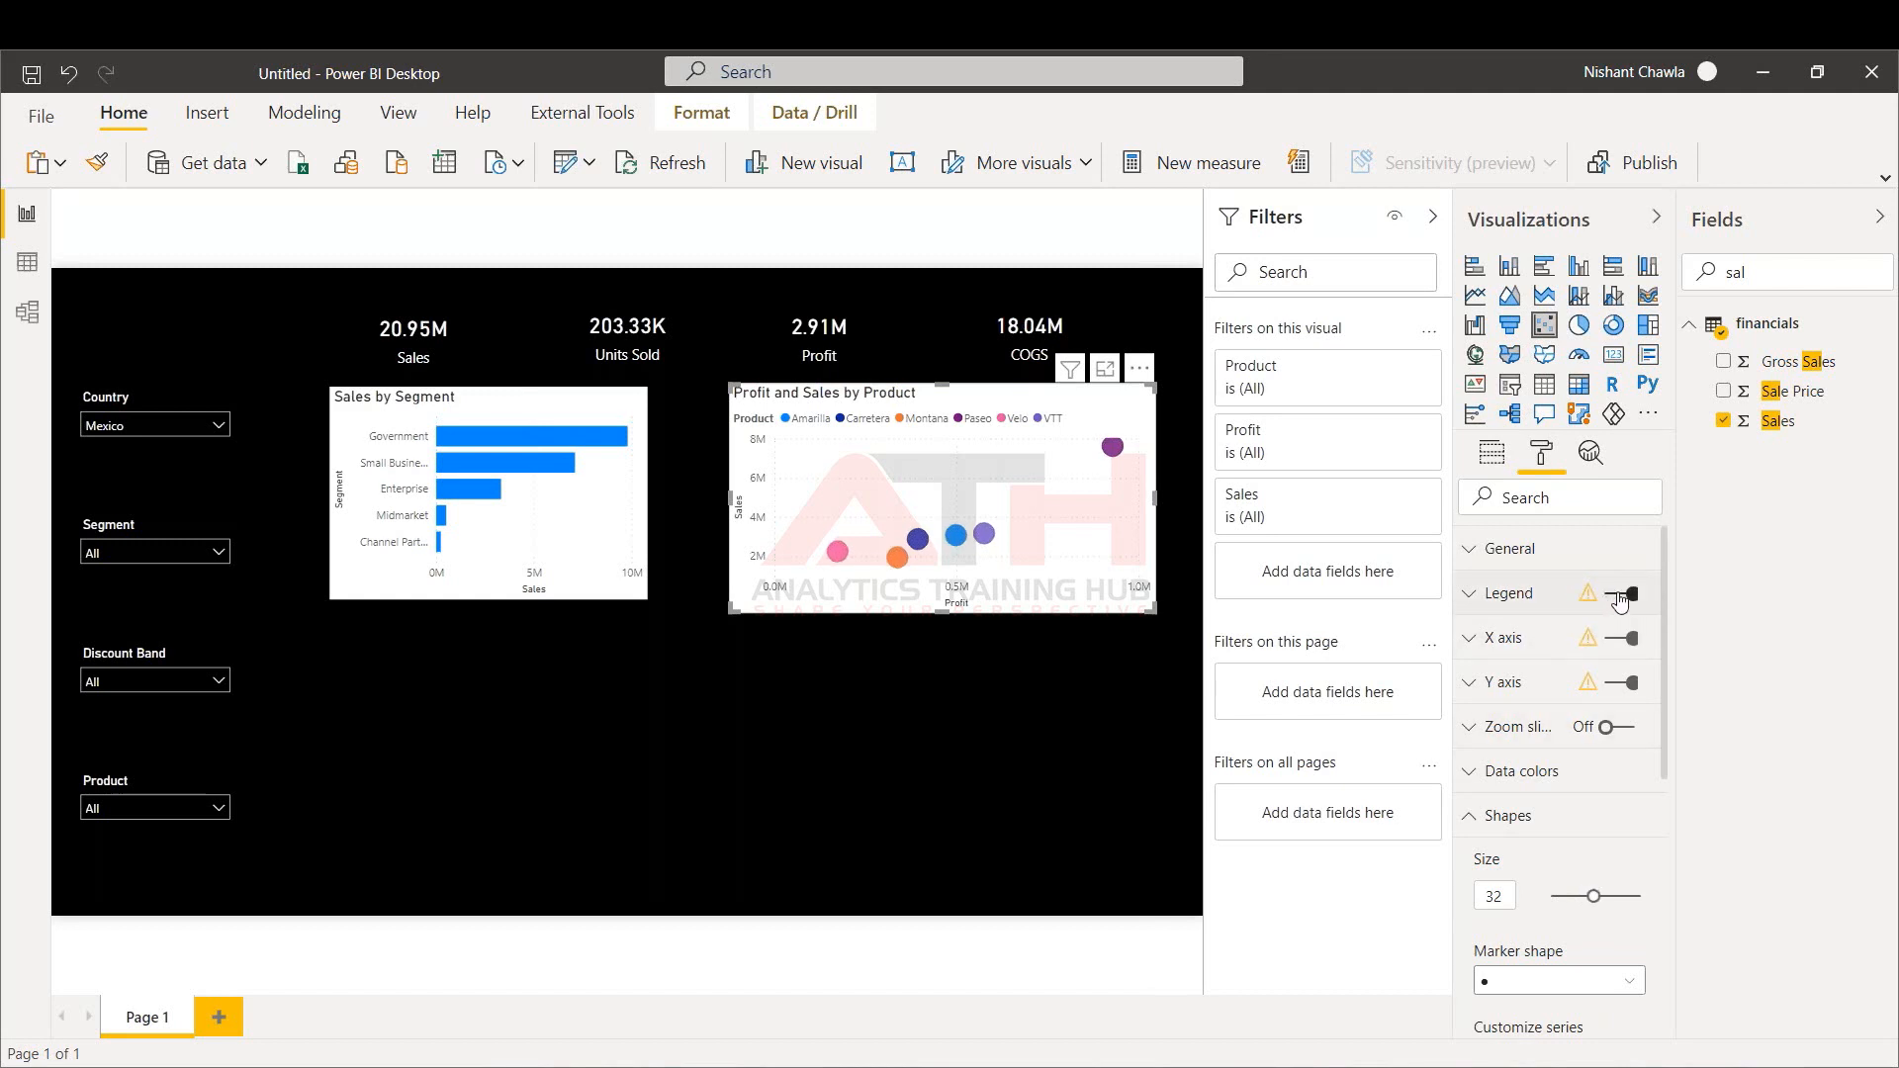
Turn off the scatter chart's legend and turn on its category labels
left_click(1619, 599)
left_click(1619, 600)
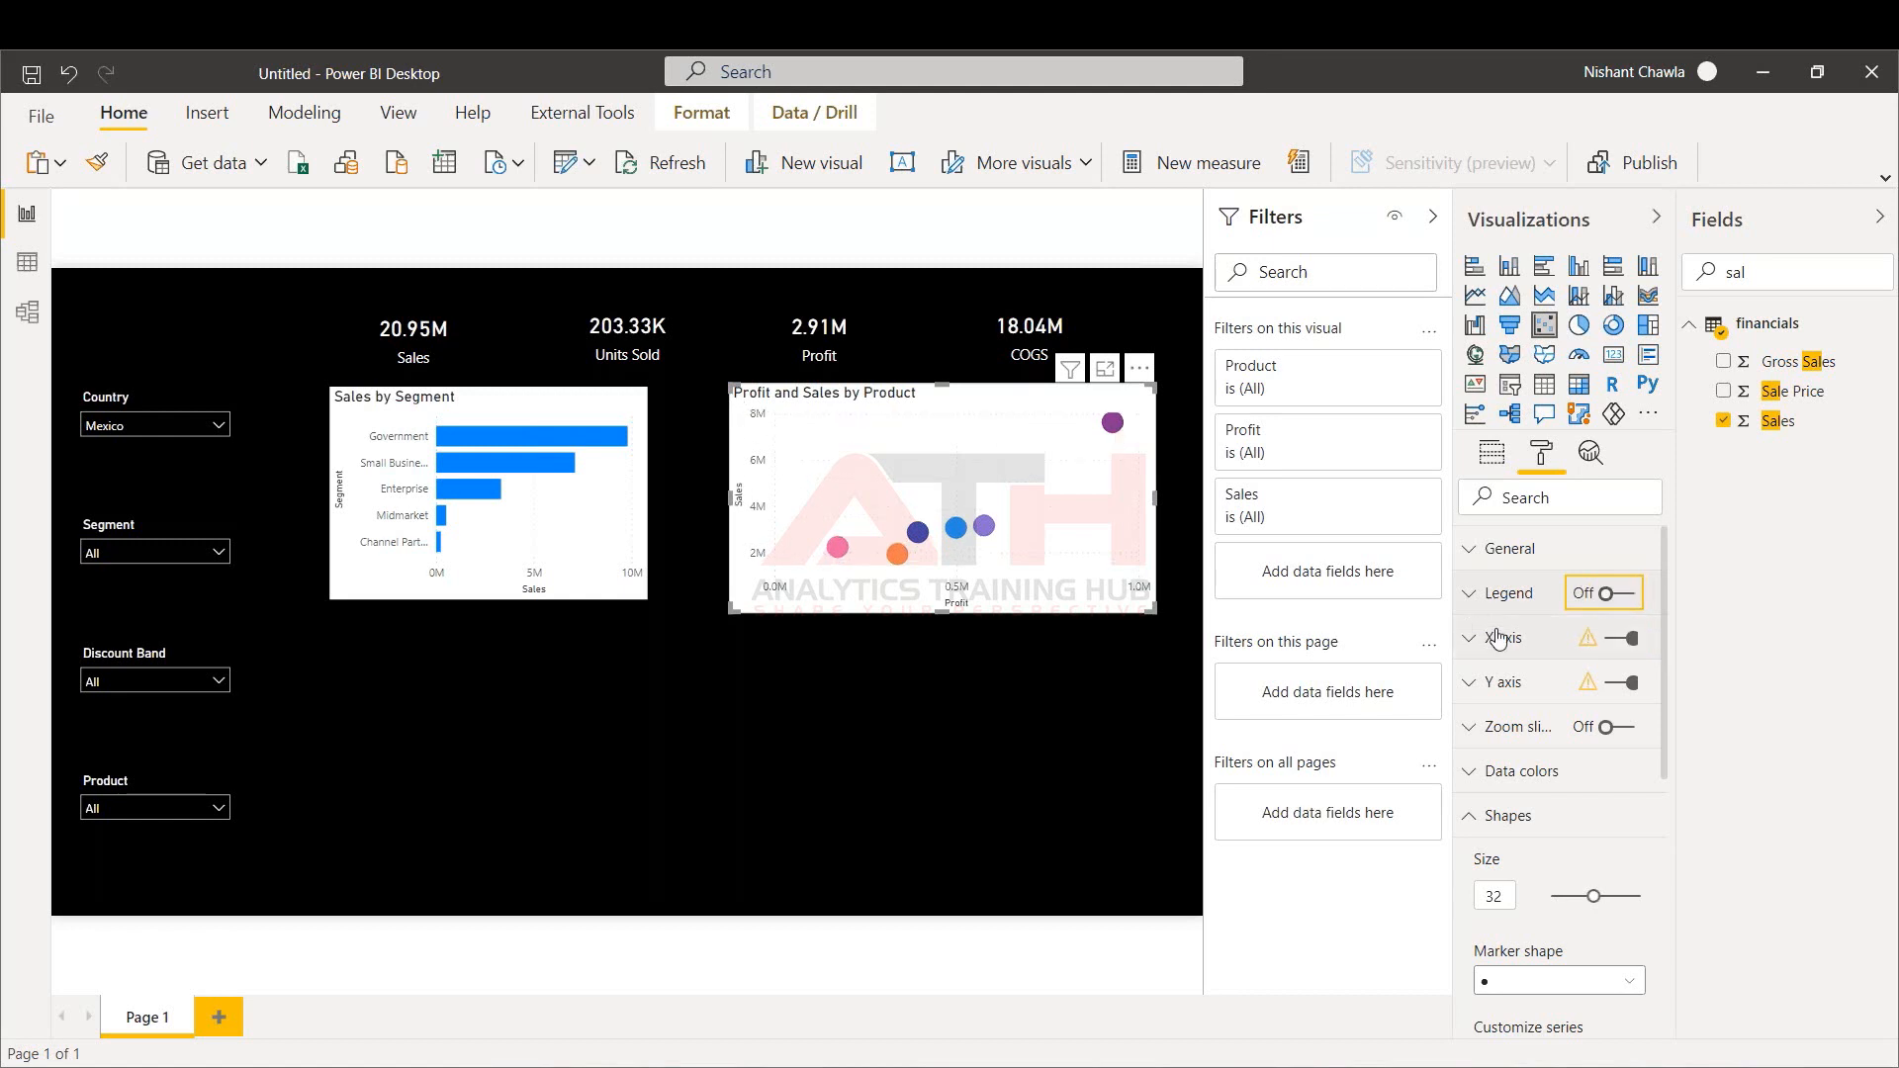
left_click(1510, 817)
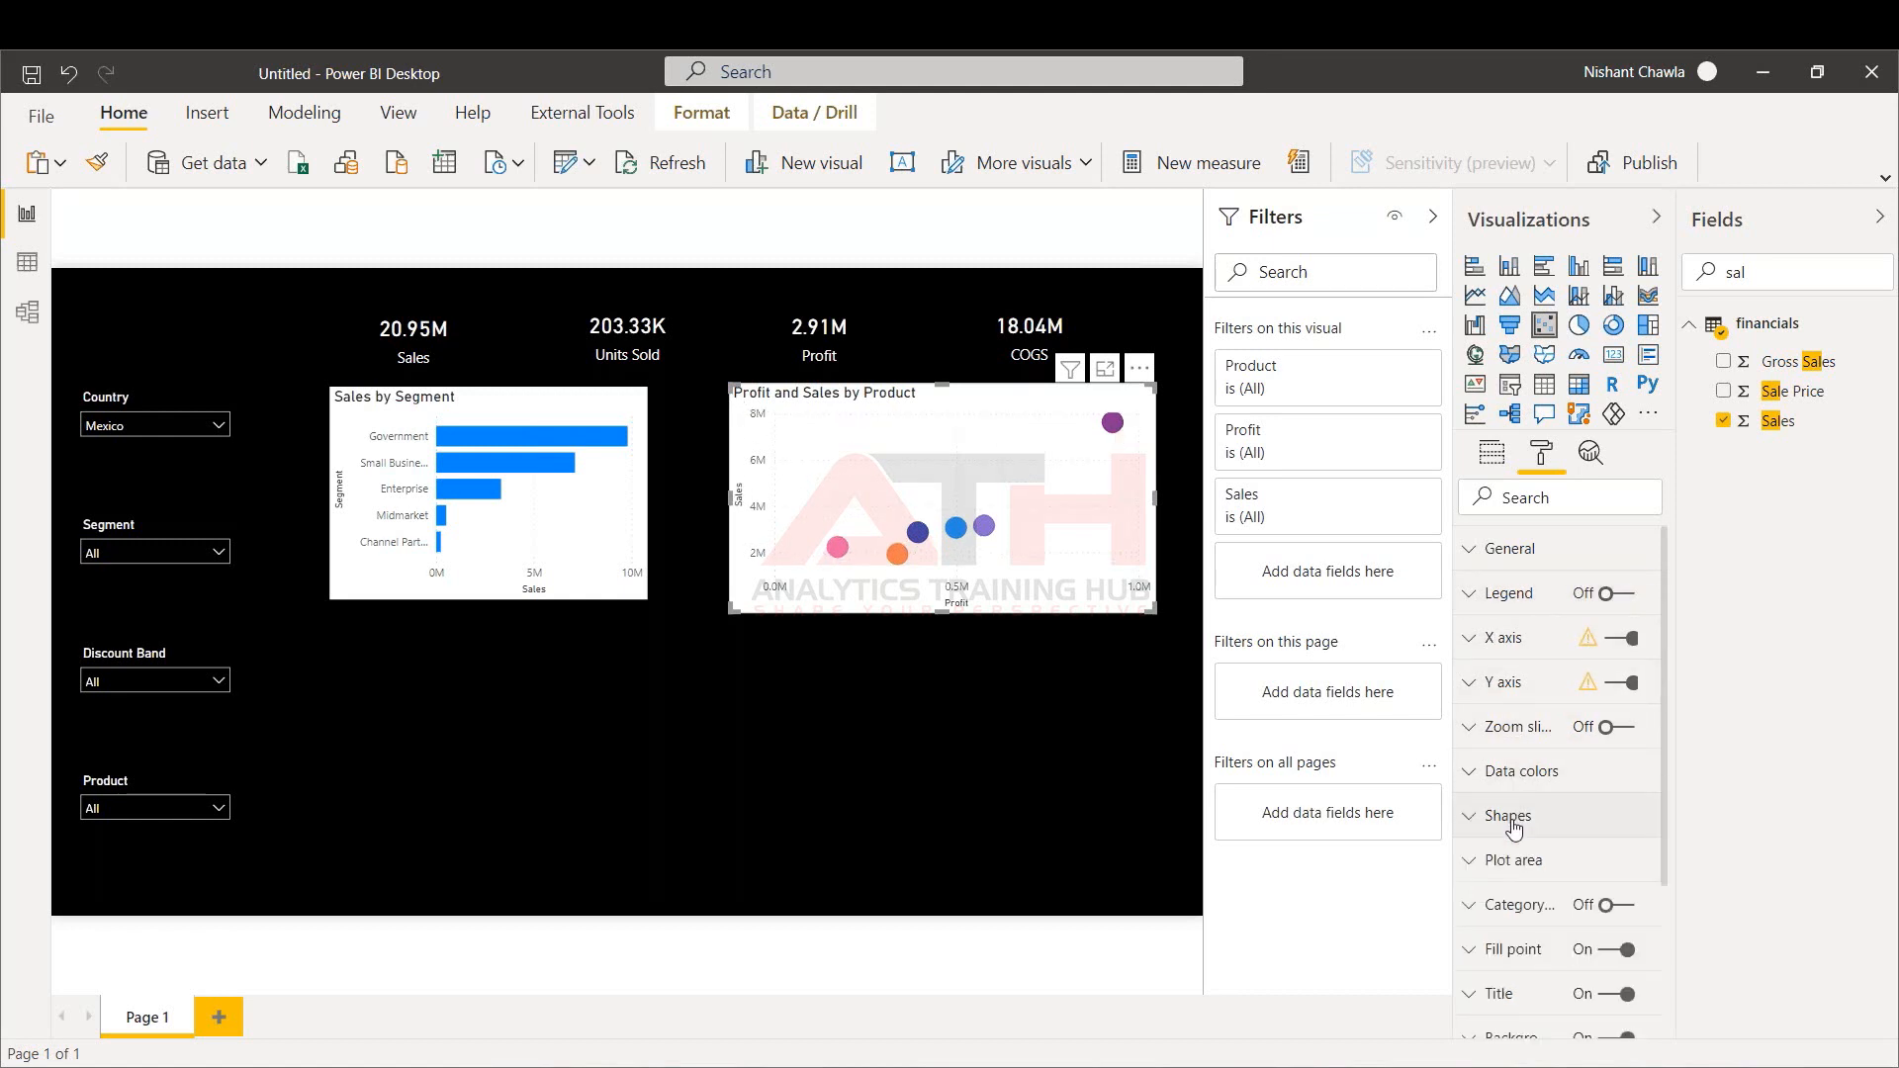
left_click(1605, 905)
left_click(1605, 905)
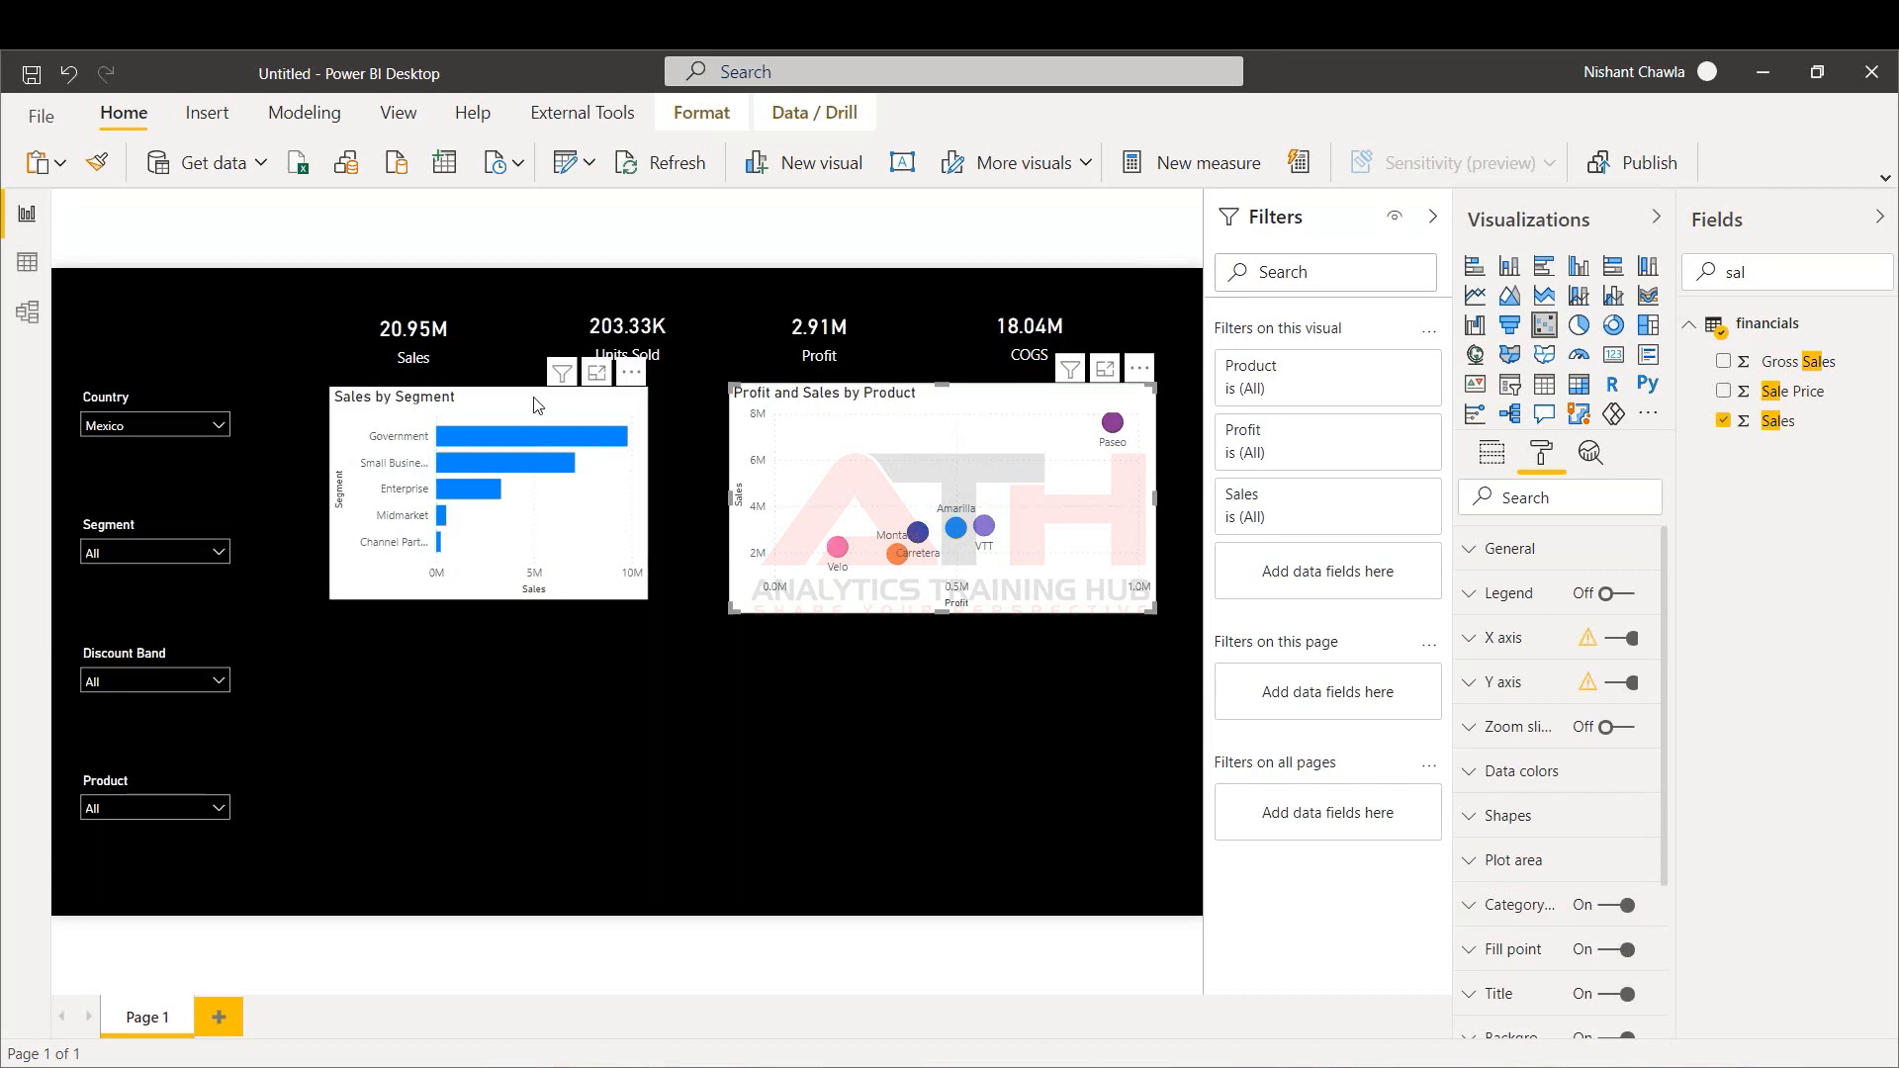
Widen the Sales by Segment bar chart toward the scatter chart so the full segment names fit
left_click(638, 486)
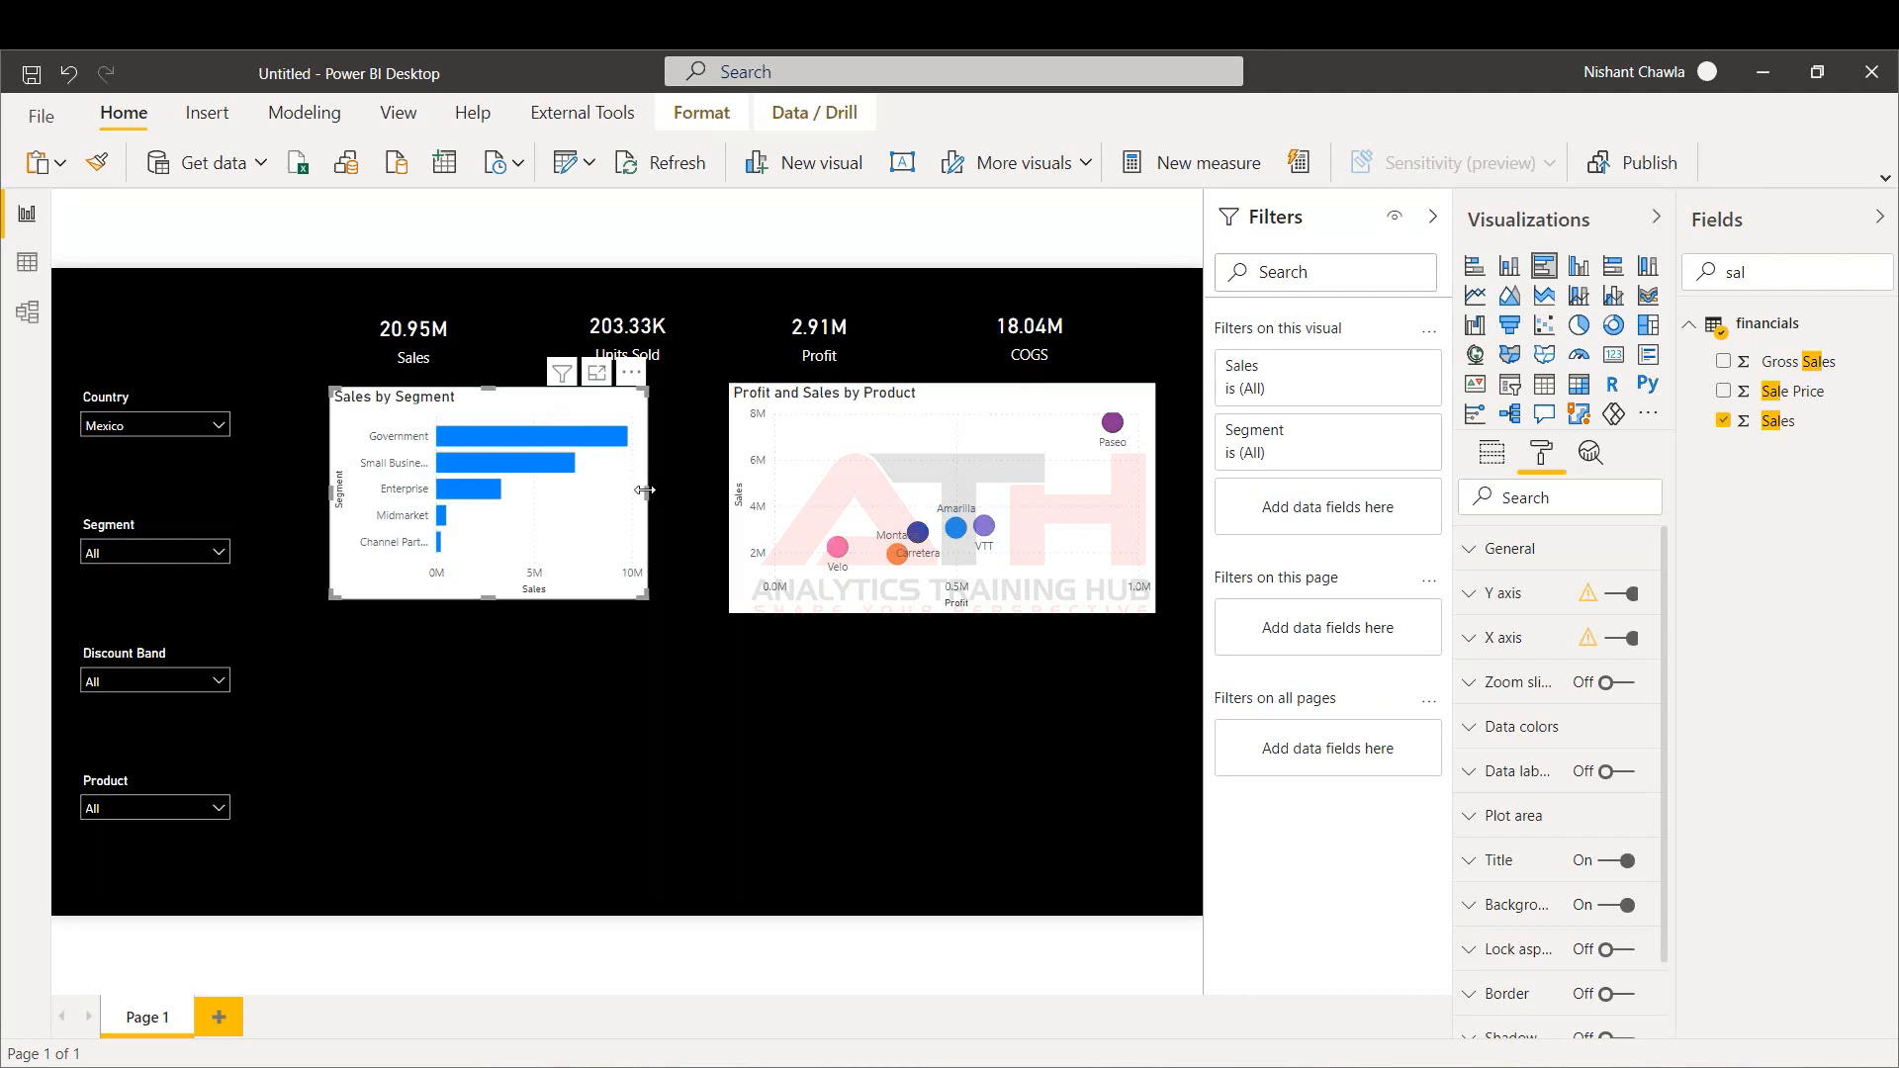
left_click_drag(644, 489, 698, 492)
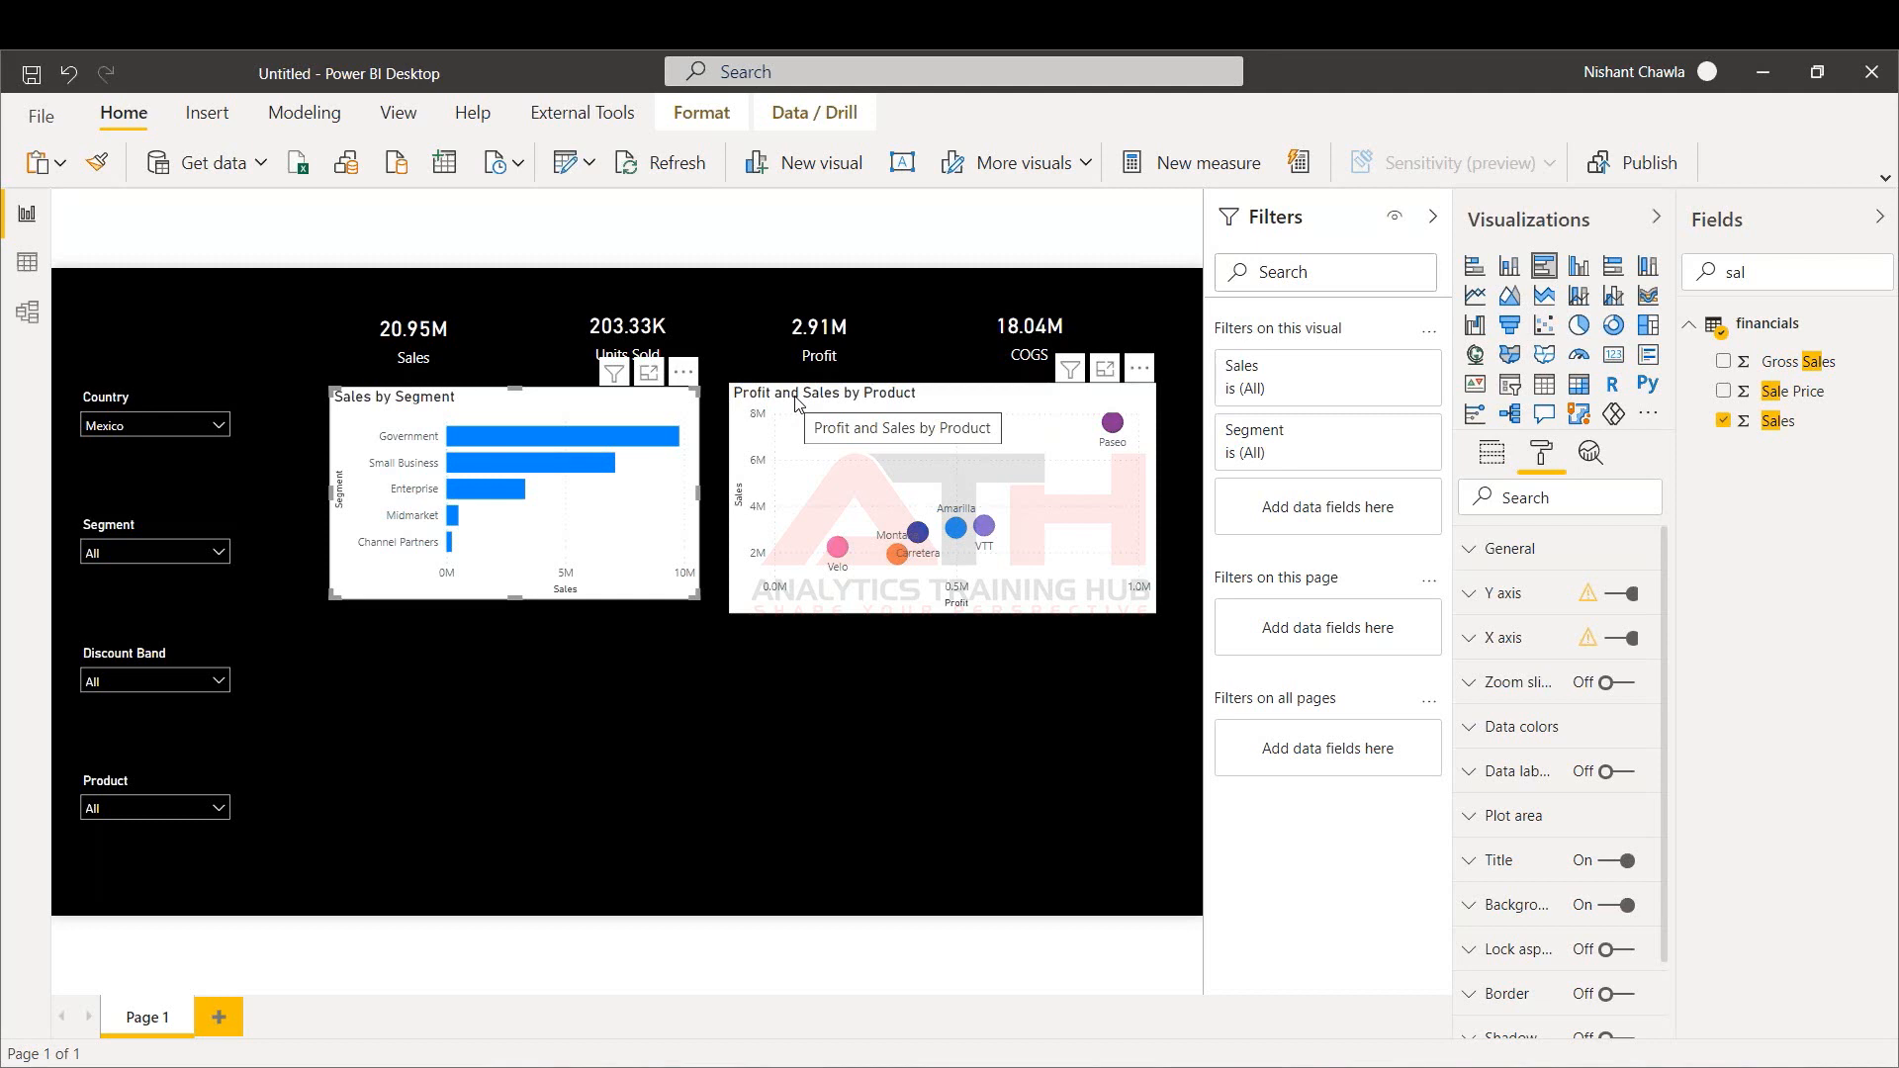
Add a ribbon chart spanning the empty area beneath the bar and scatter charts
left_click(590, 662)
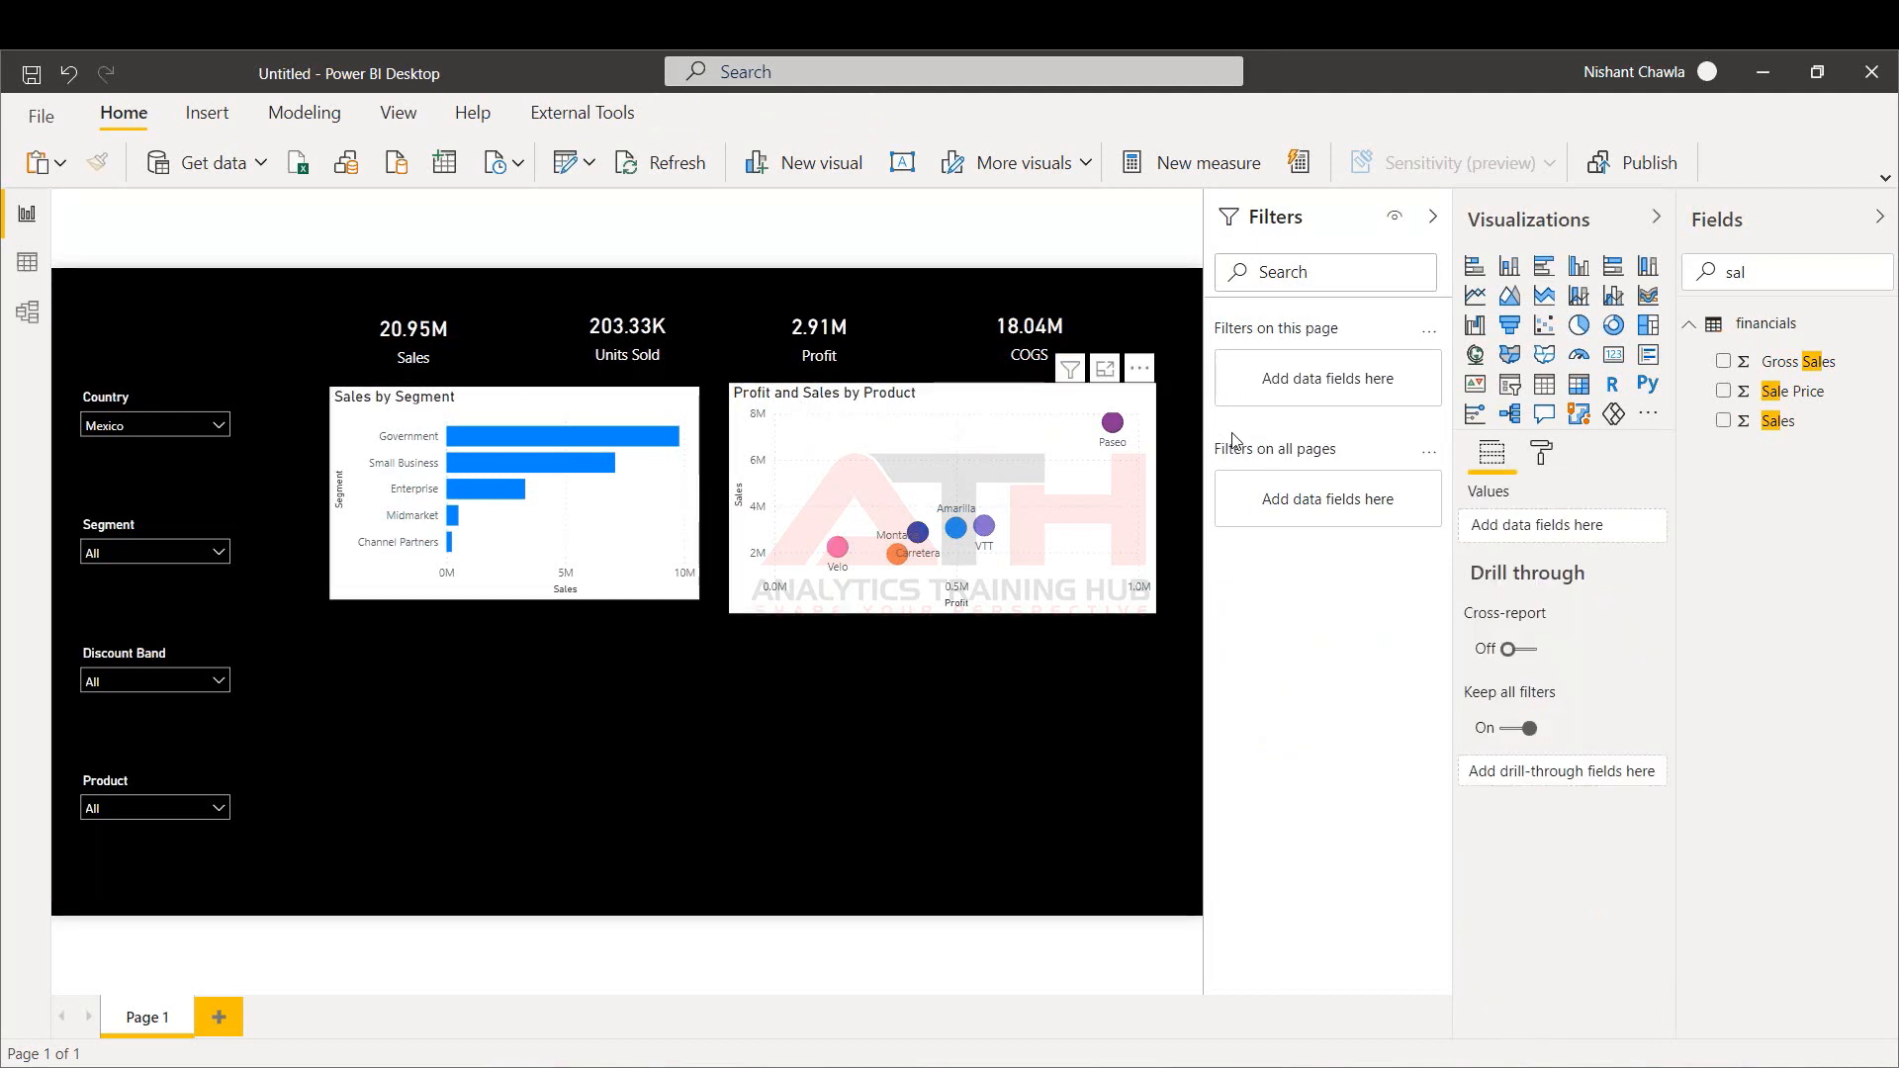
left_click(1647, 296)
left_click_drag(674, 712, 1158, 788)
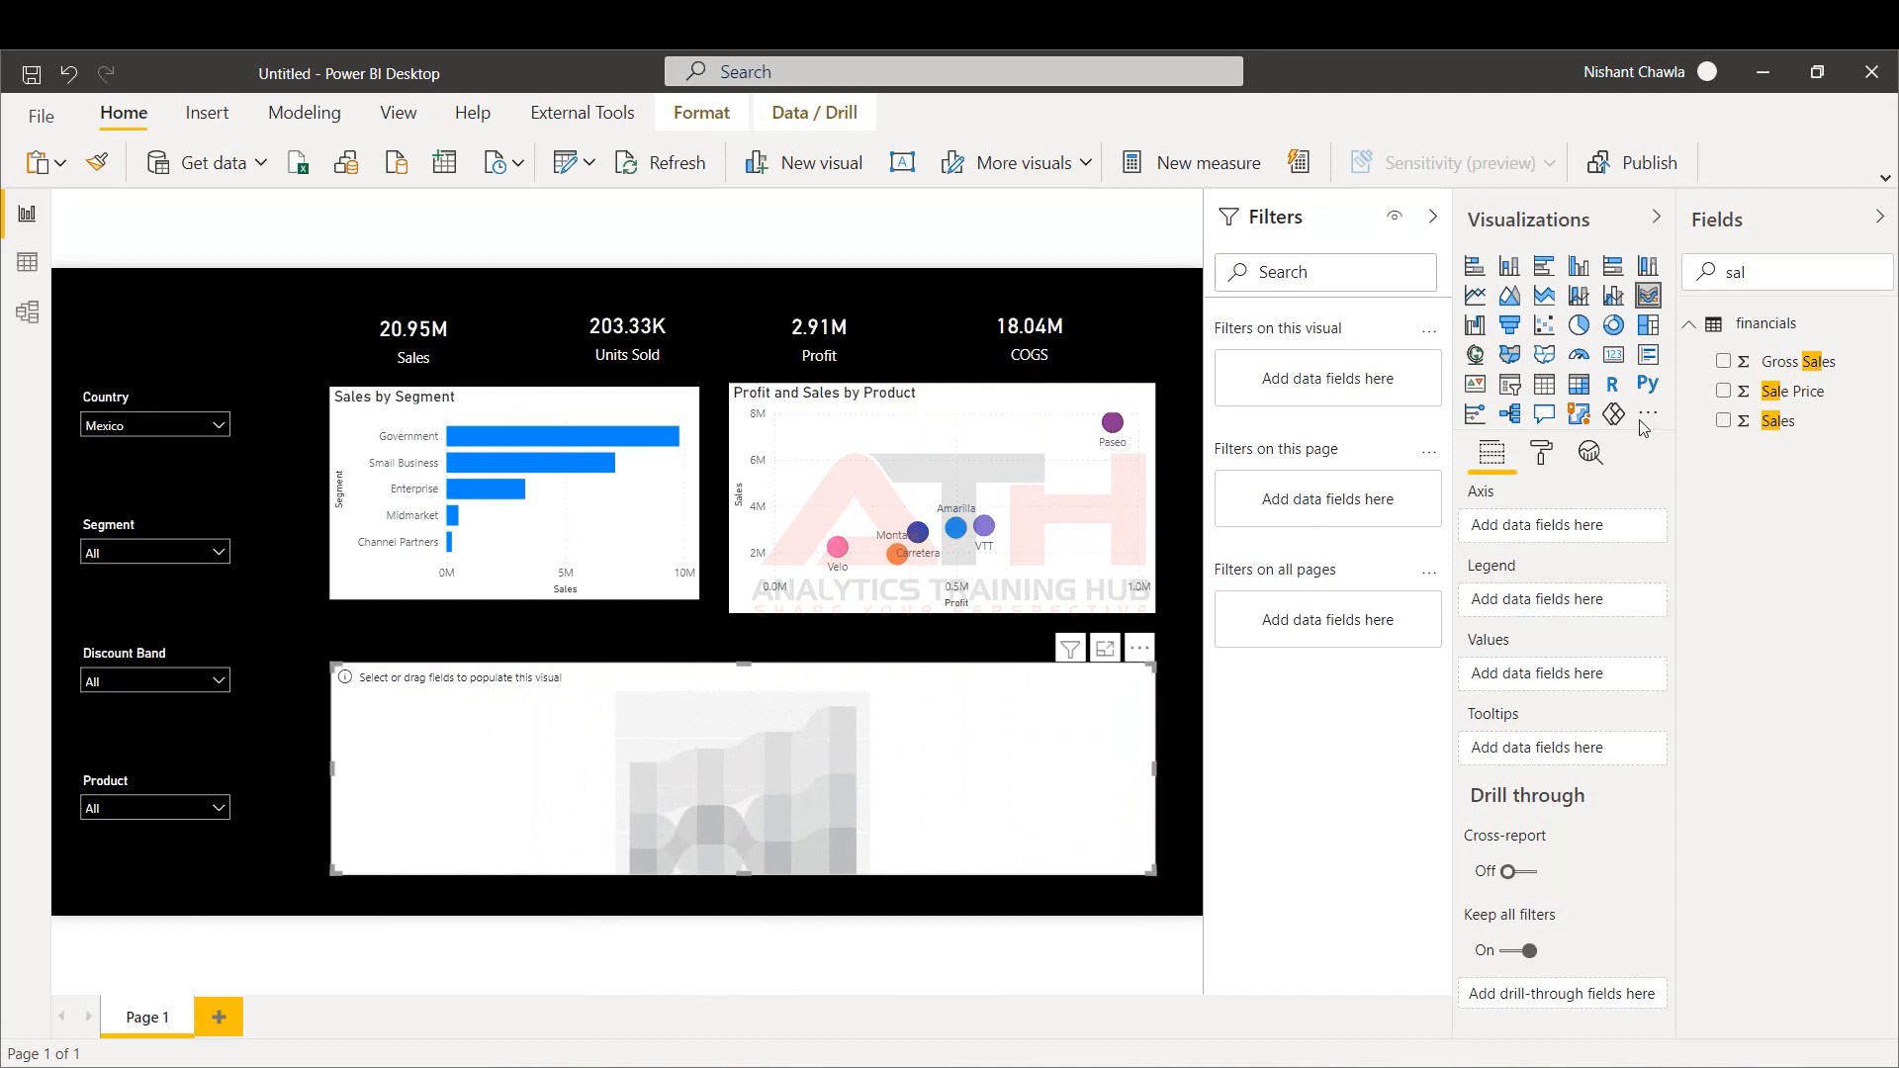
Put Date on the ribbon chart's axis, using the plain Date field instead of the Date Hierarchy
key("BackSpace")
key("BackSpace")
key("BackSpace")
type("date")
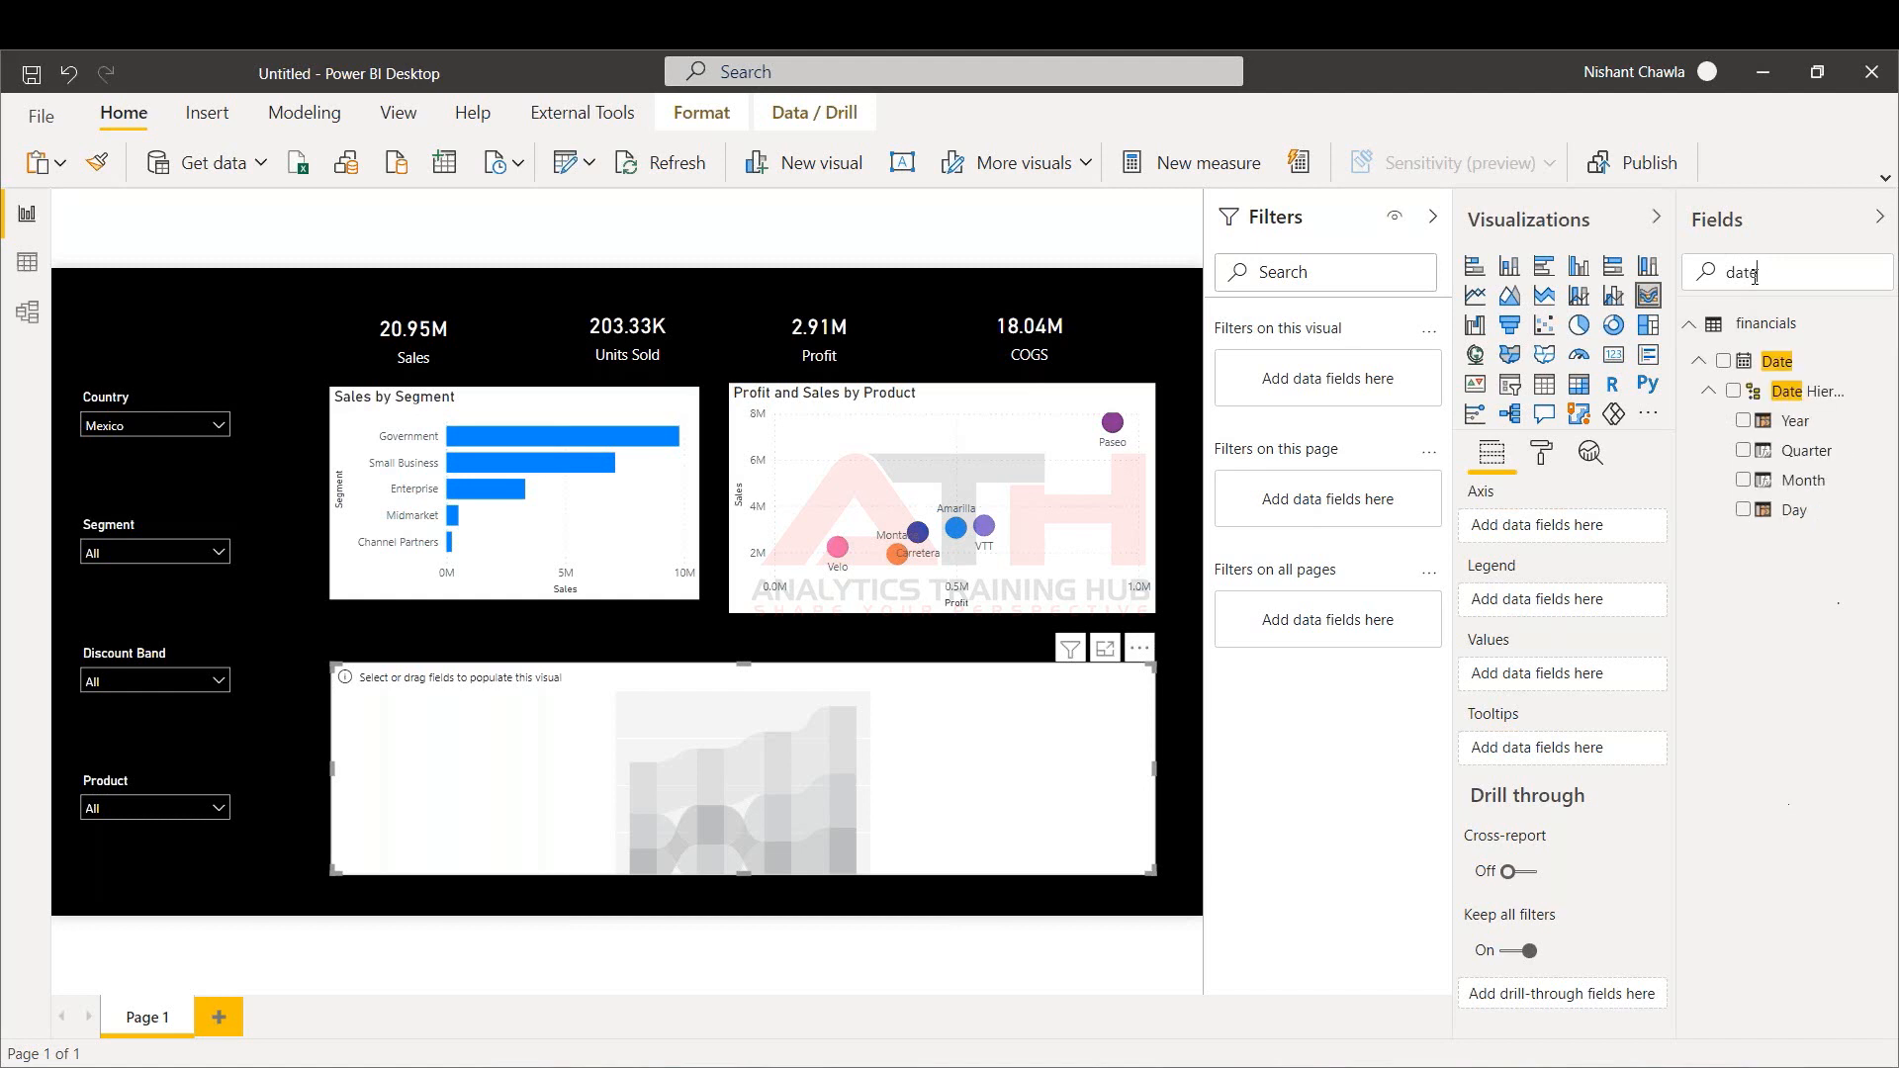
left_click_drag(1762, 365, 1563, 528)
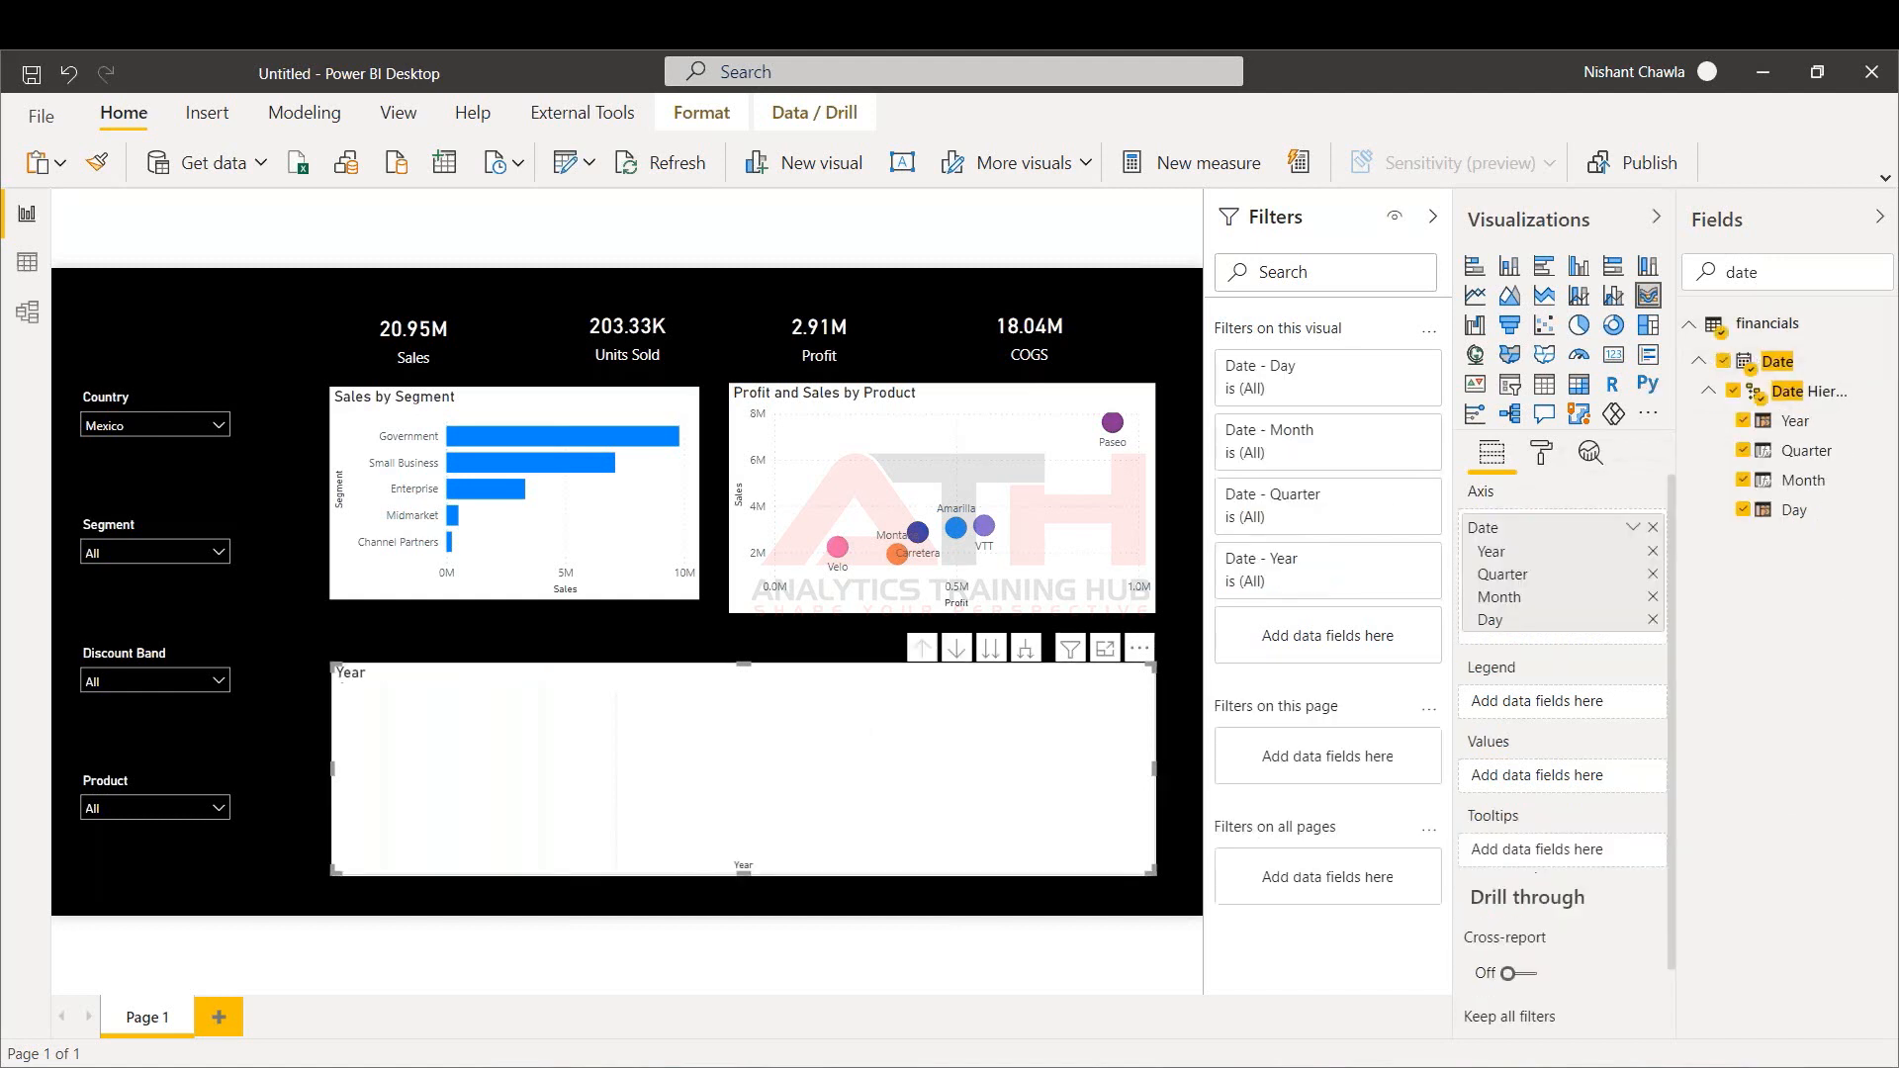
left_click(1632, 530)
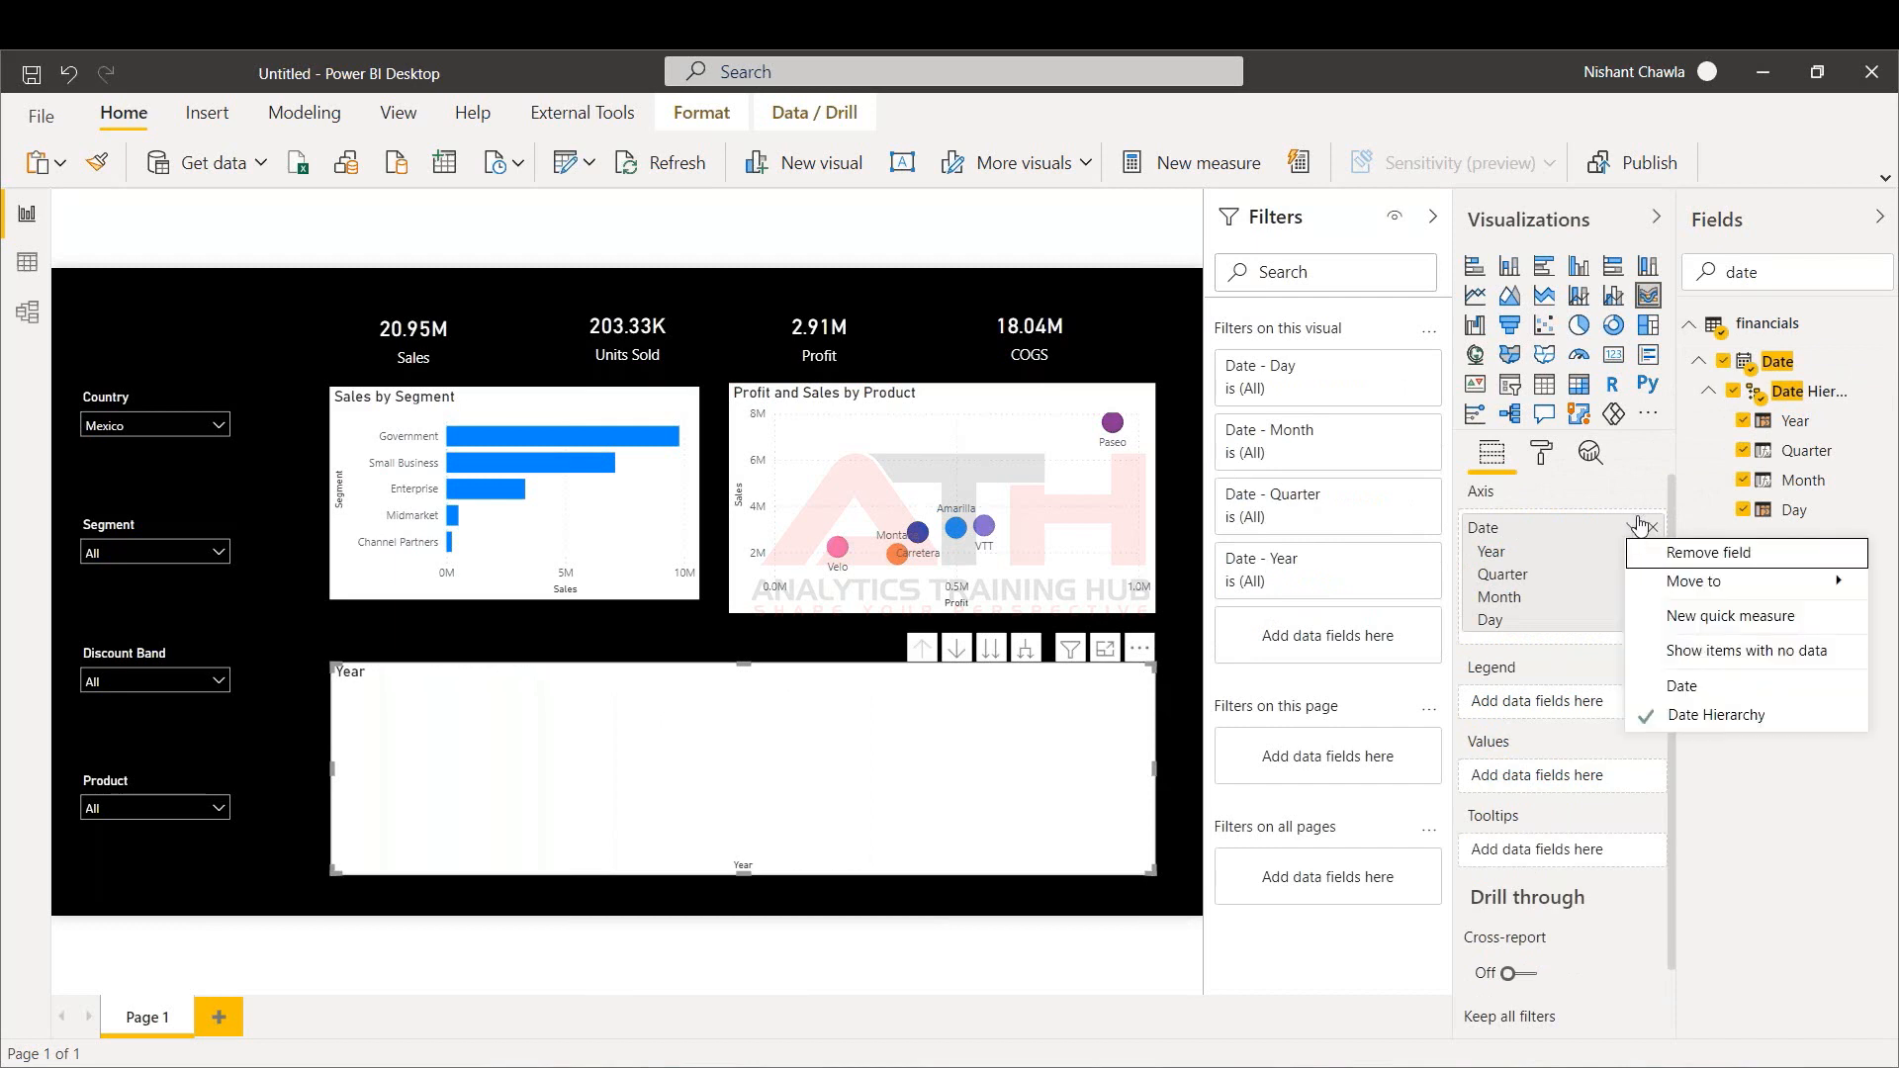
left_click(1706, 691)
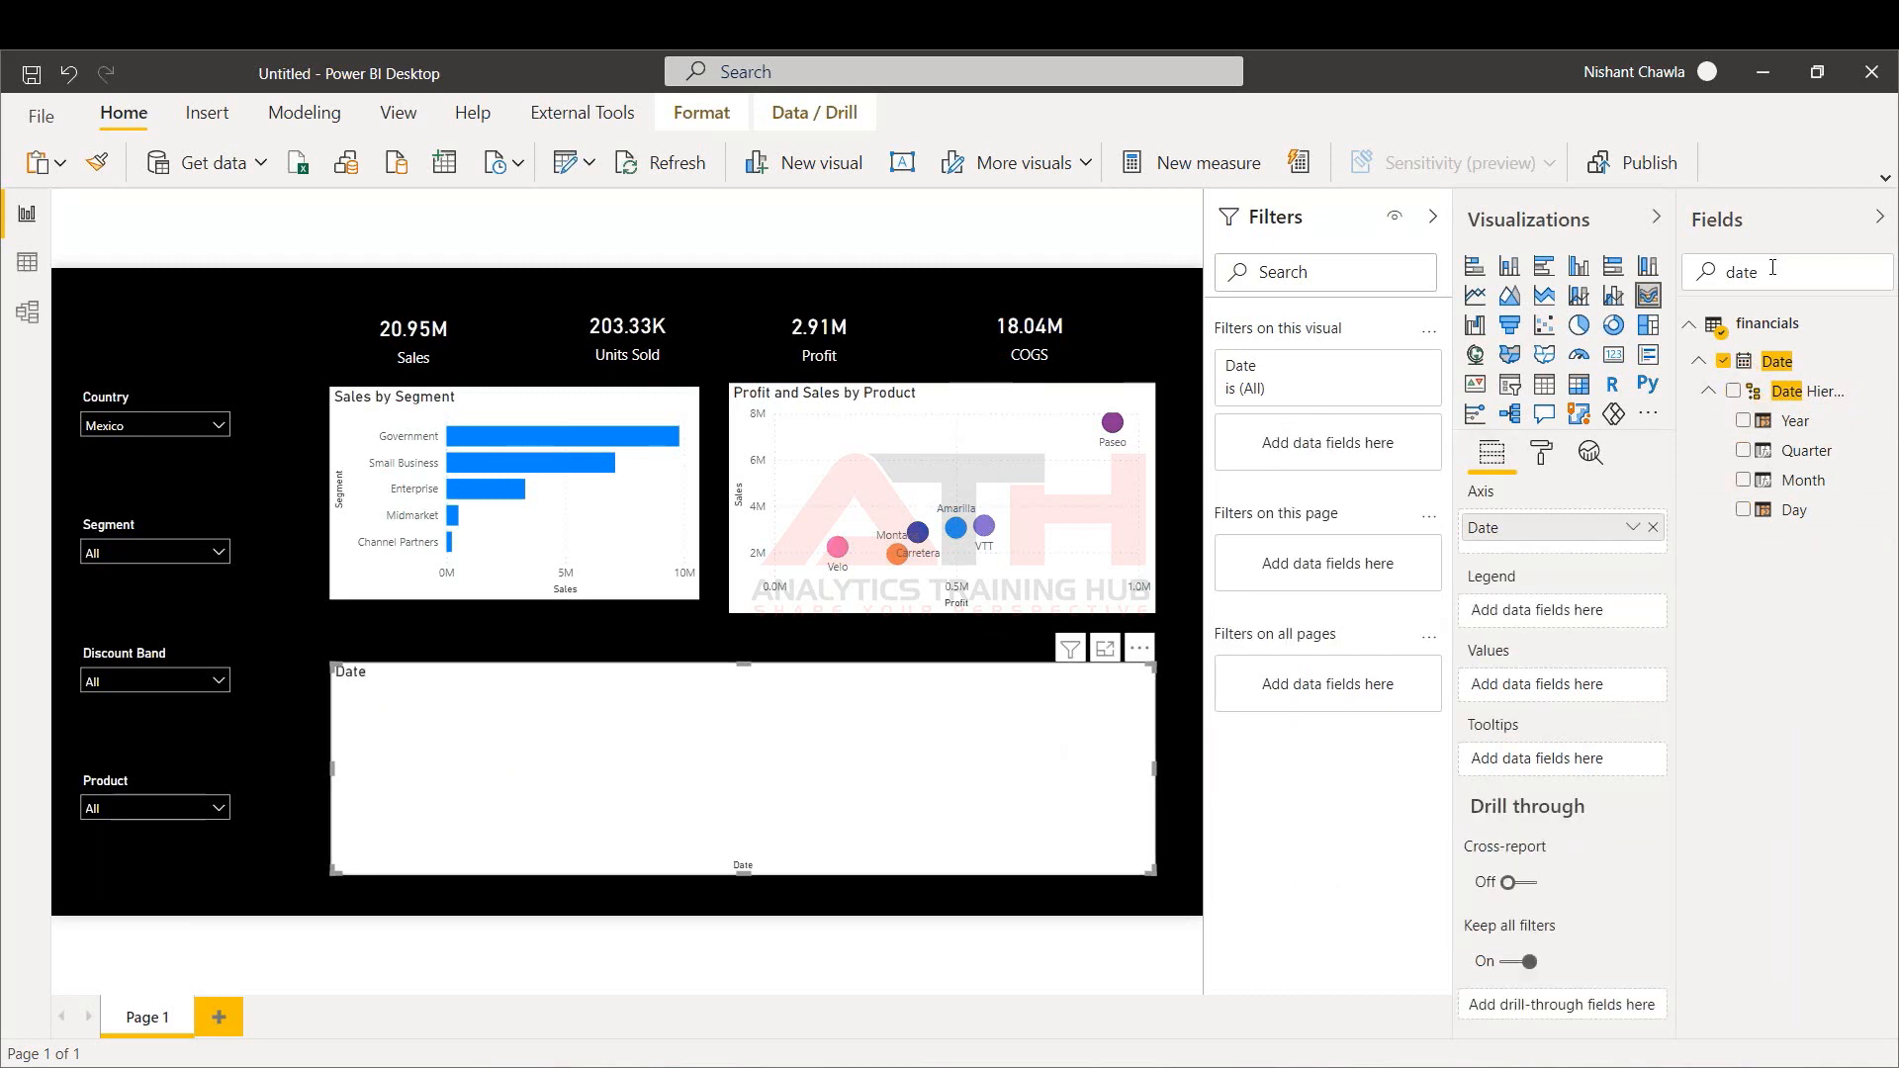
Find the Units Sold field and use it as the ribbon chart's values
key("BackSpace")
type("sa")
key("BackSpace")
key("BackSpace")
type("unit")
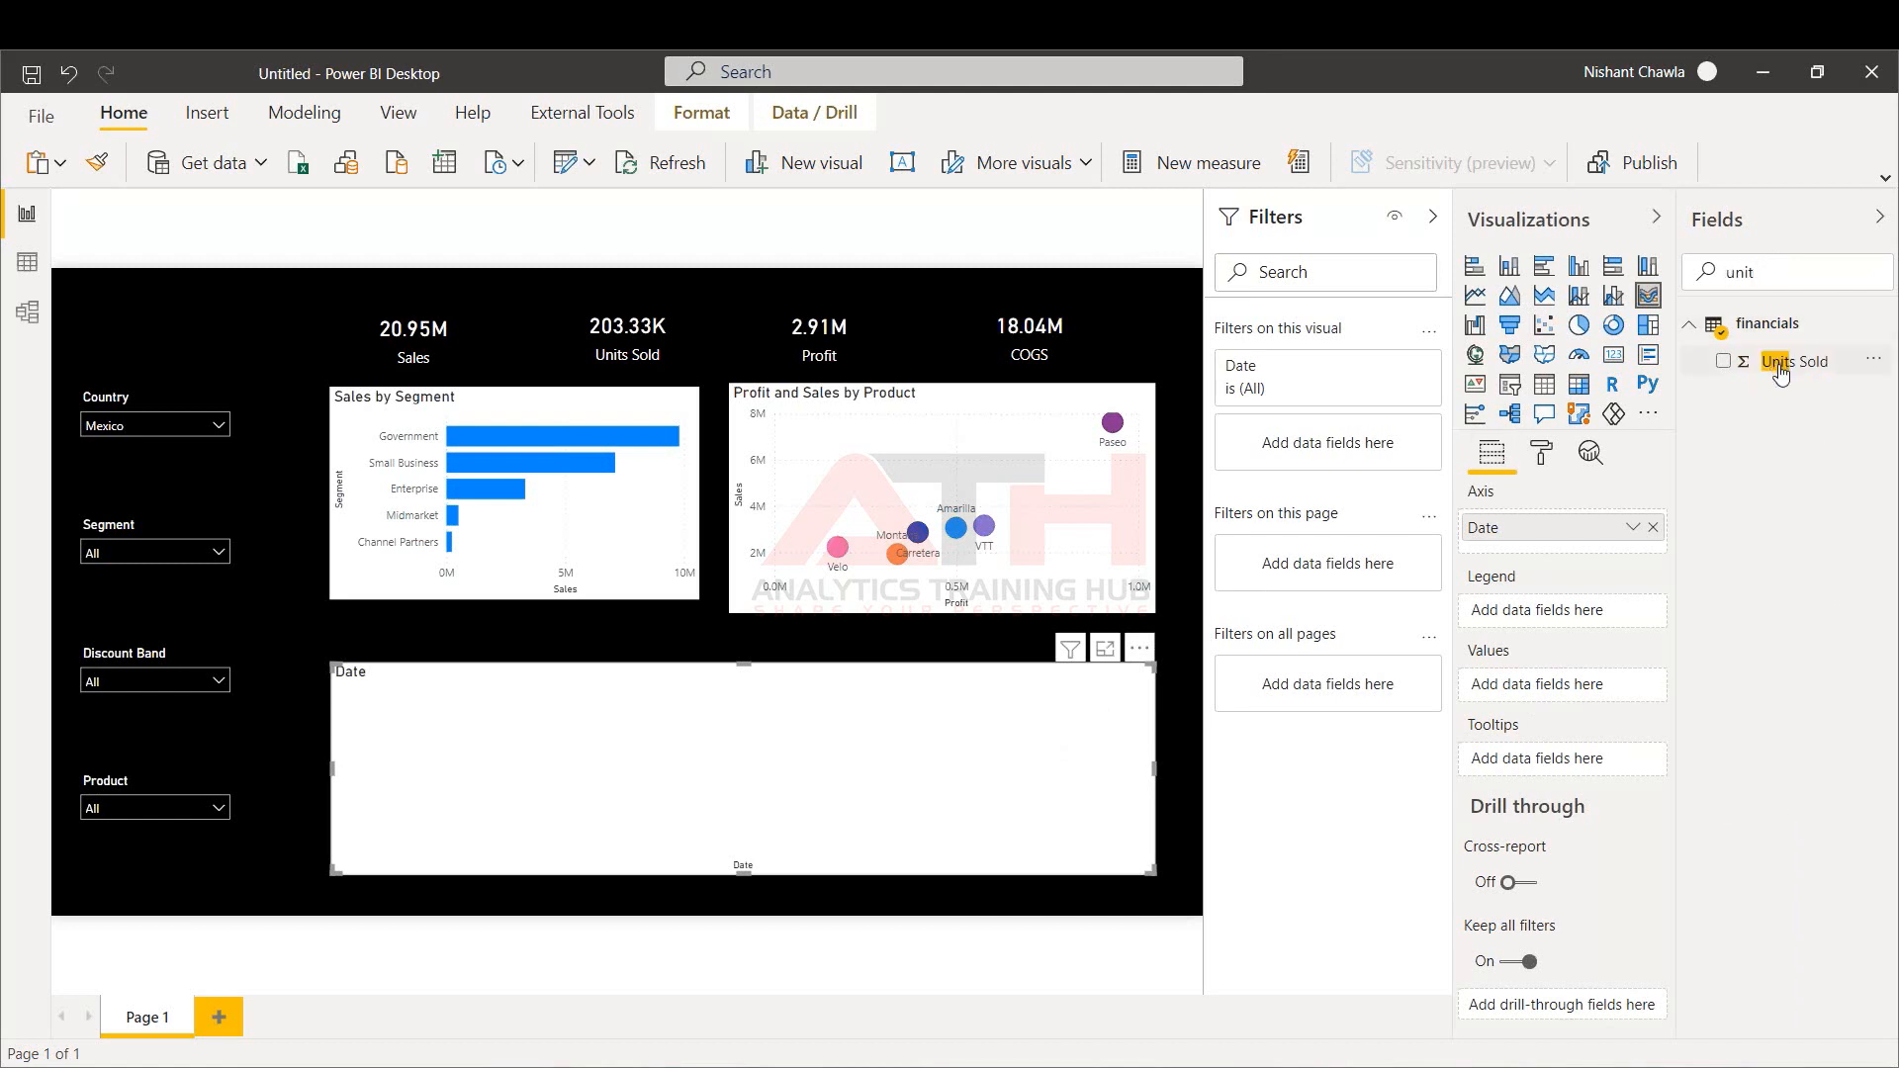
left_click_drag(1780, 371, 1548, 683)
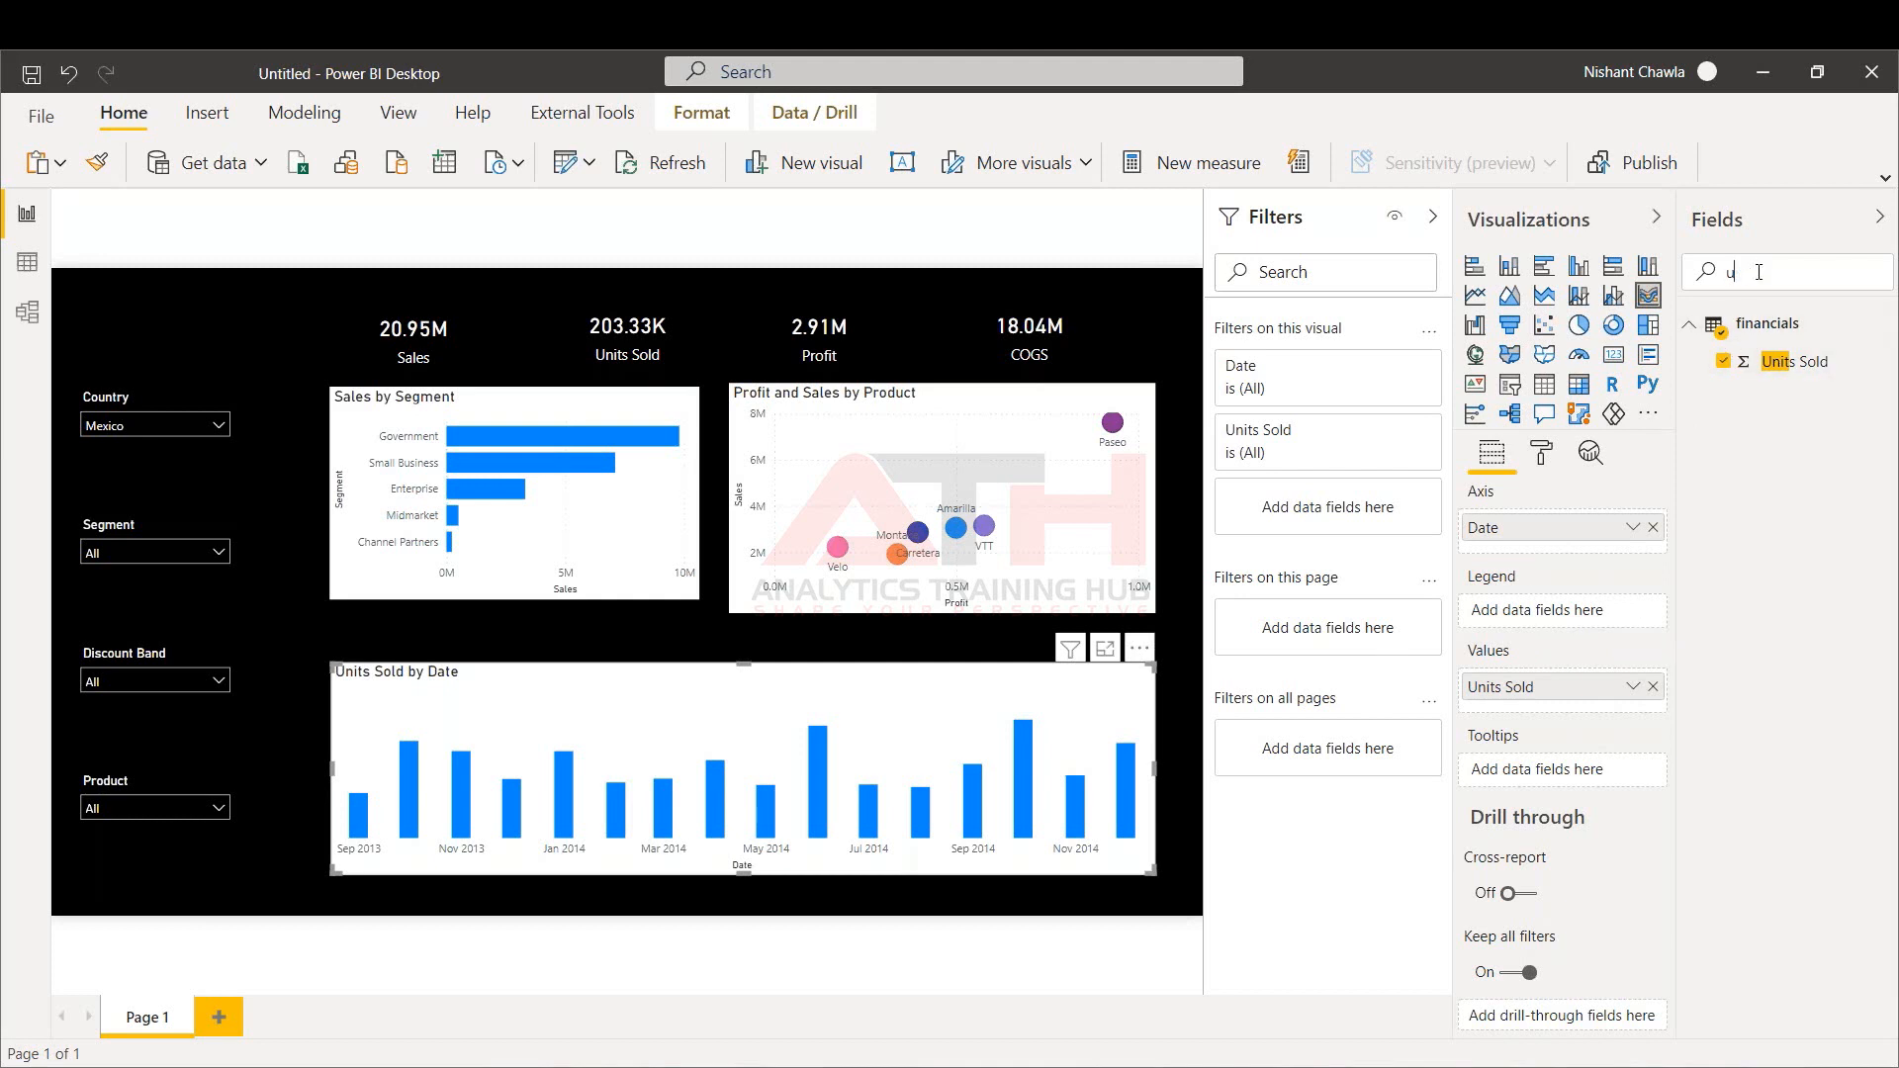
Find the Product field and use it as the ribbon chart's legend
key("BackSpace")
type("pro")
left_click_drag(1765, 374, 1546, 628)
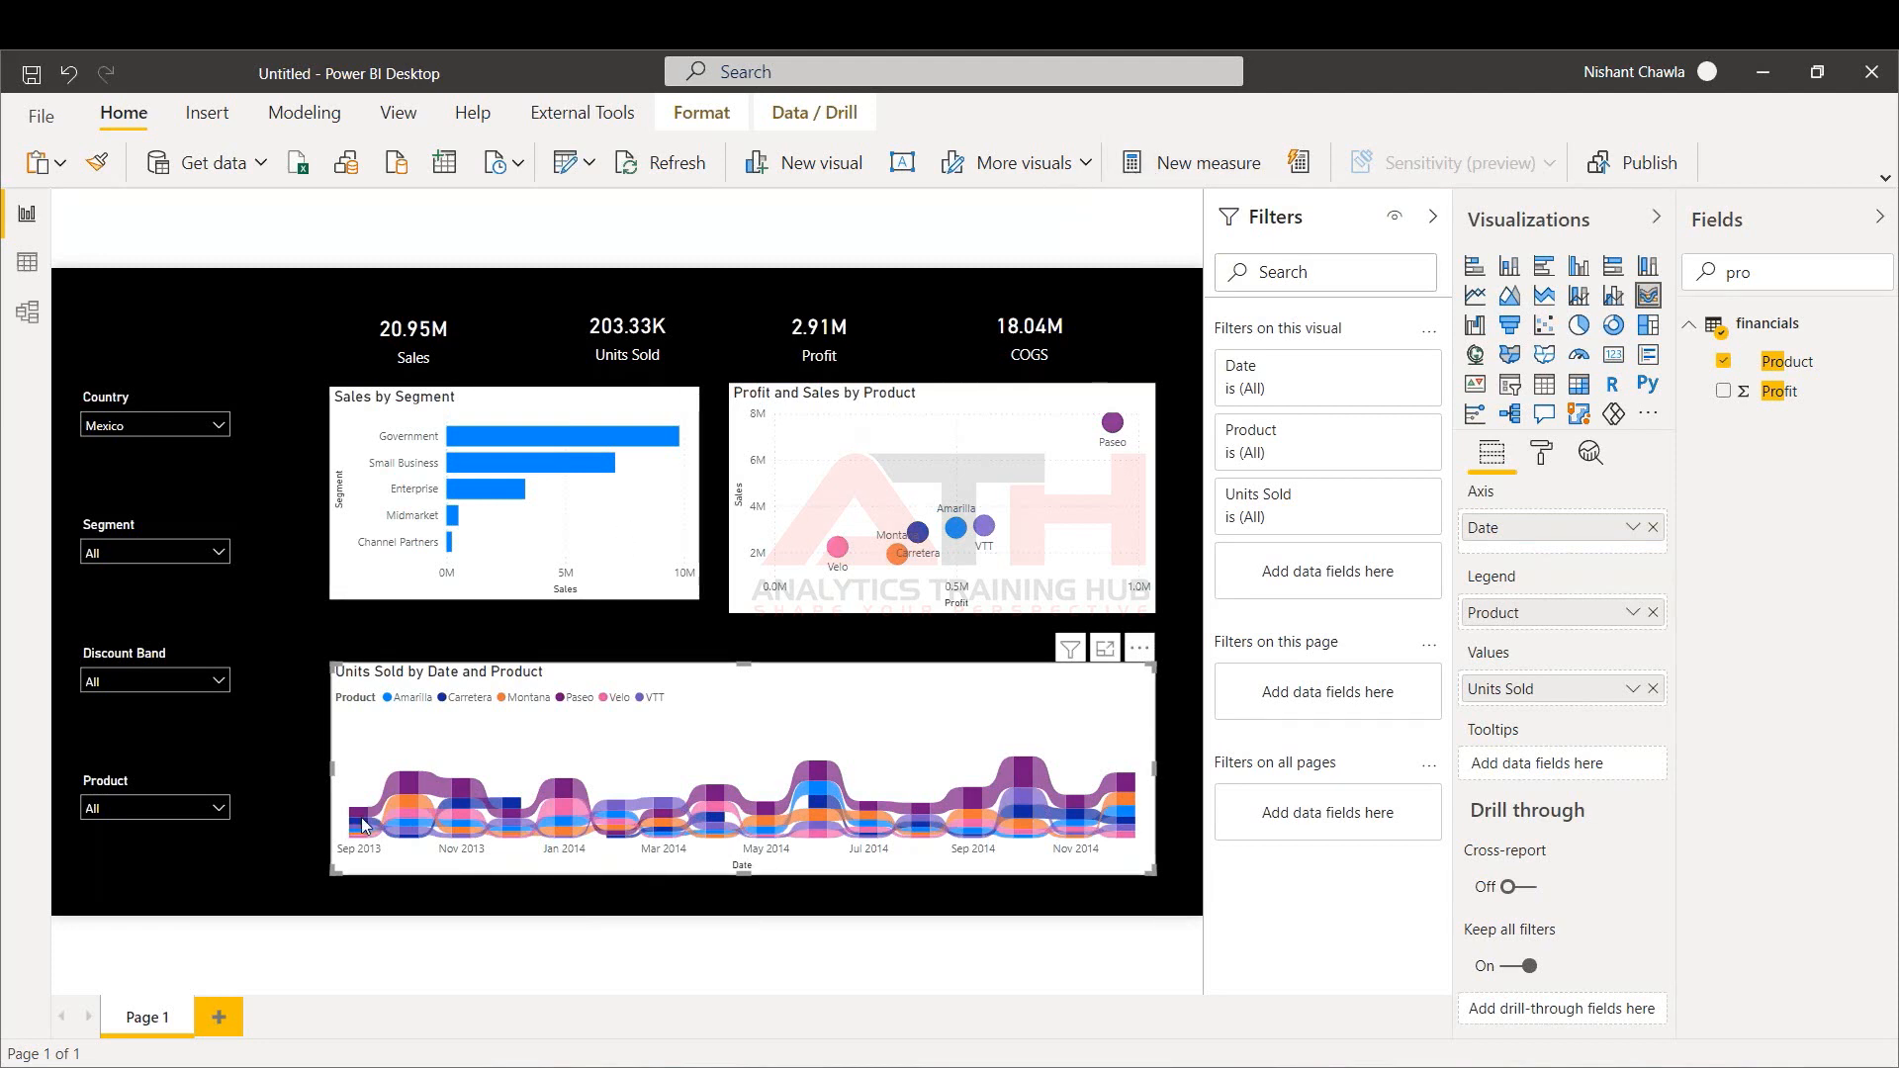
Make the Sales by Segment chart slightly taller so its lower edge aligns with the scatter chart
mouse_move(357, 818)
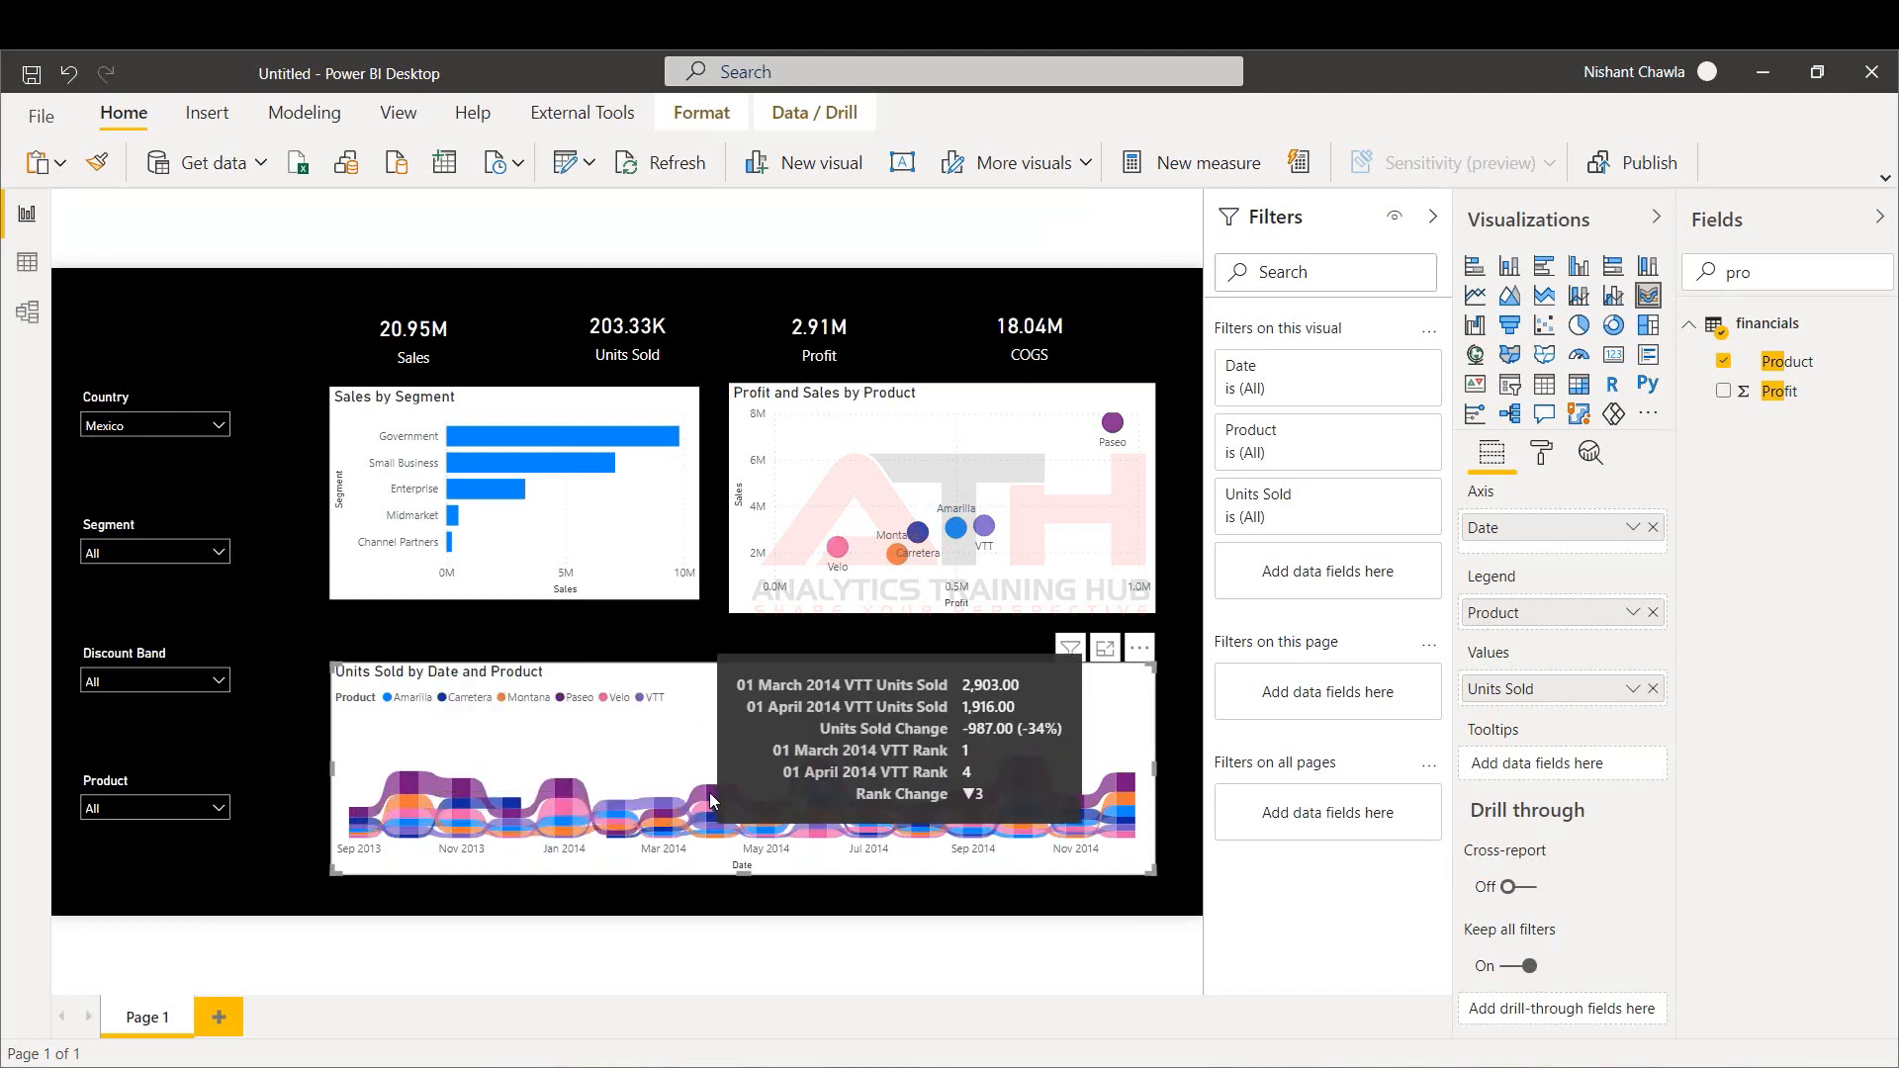
left_click(1656, 219)
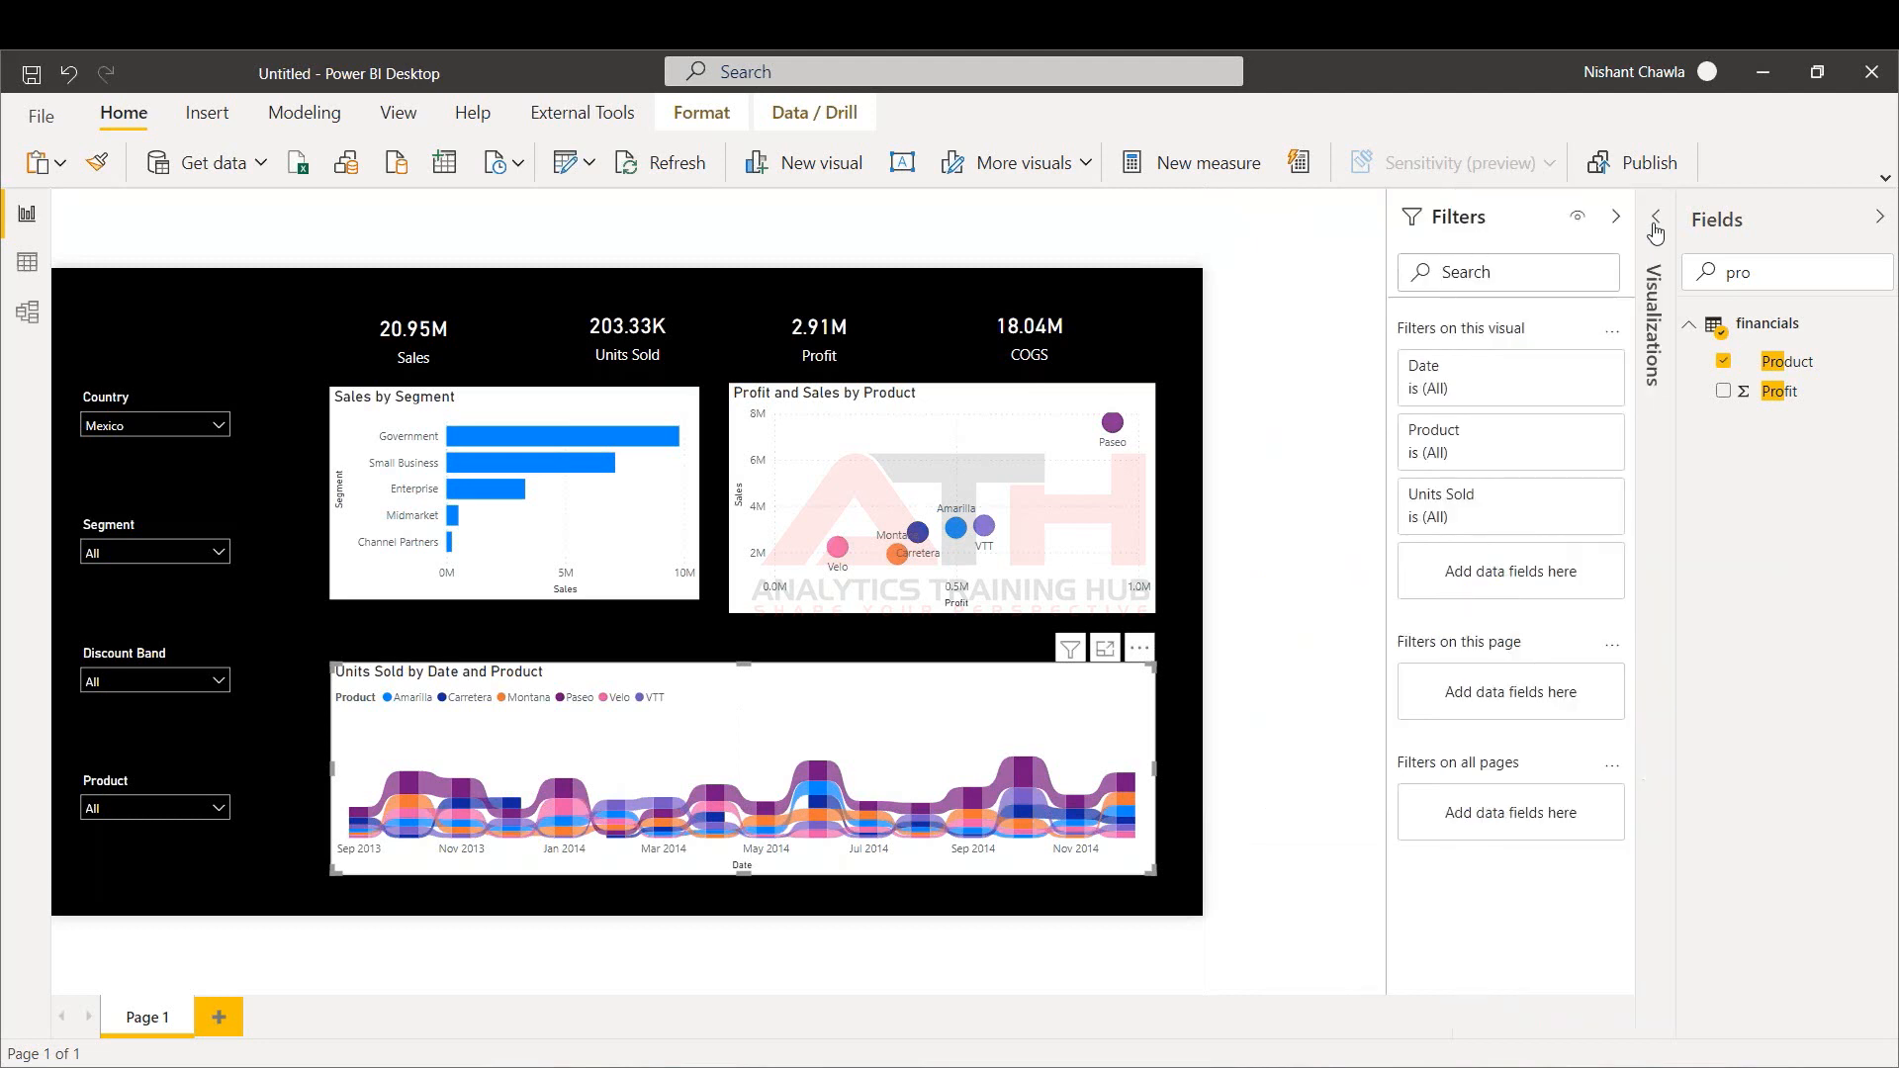
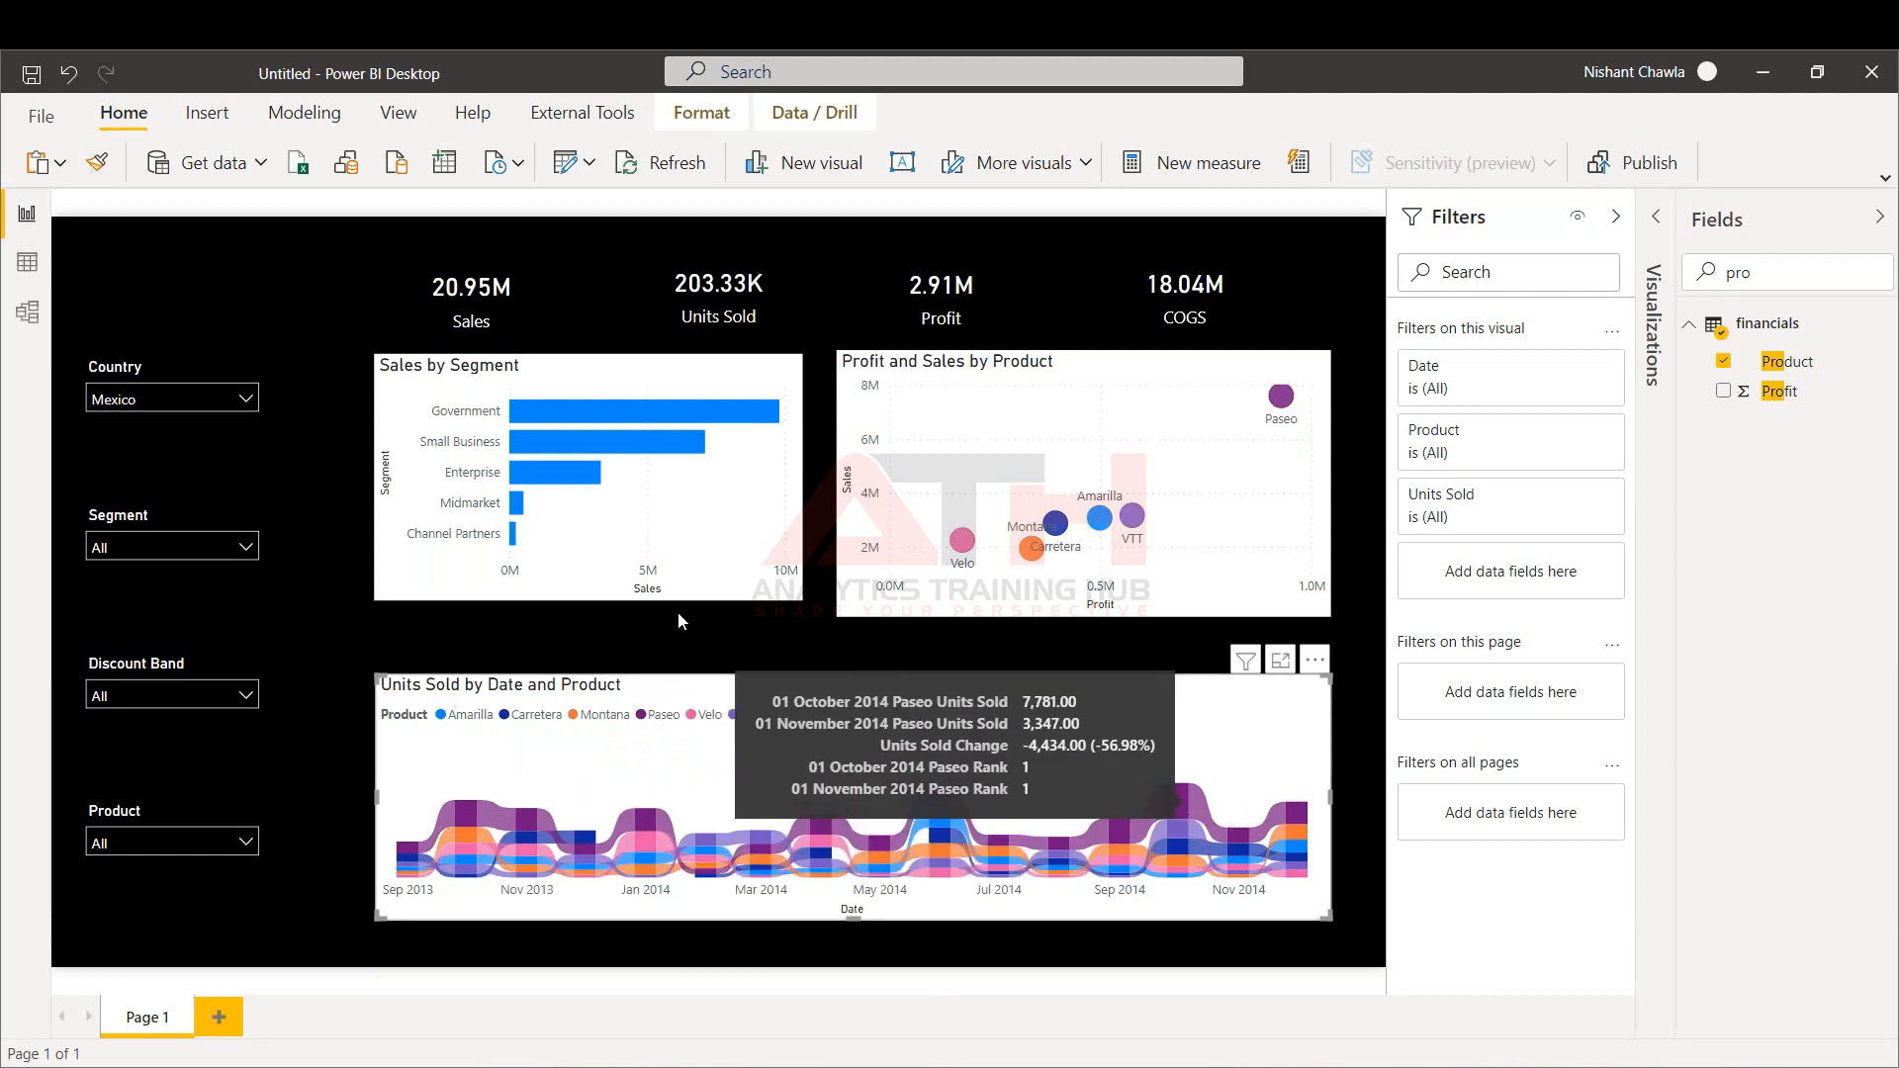
left_click(613, 596)
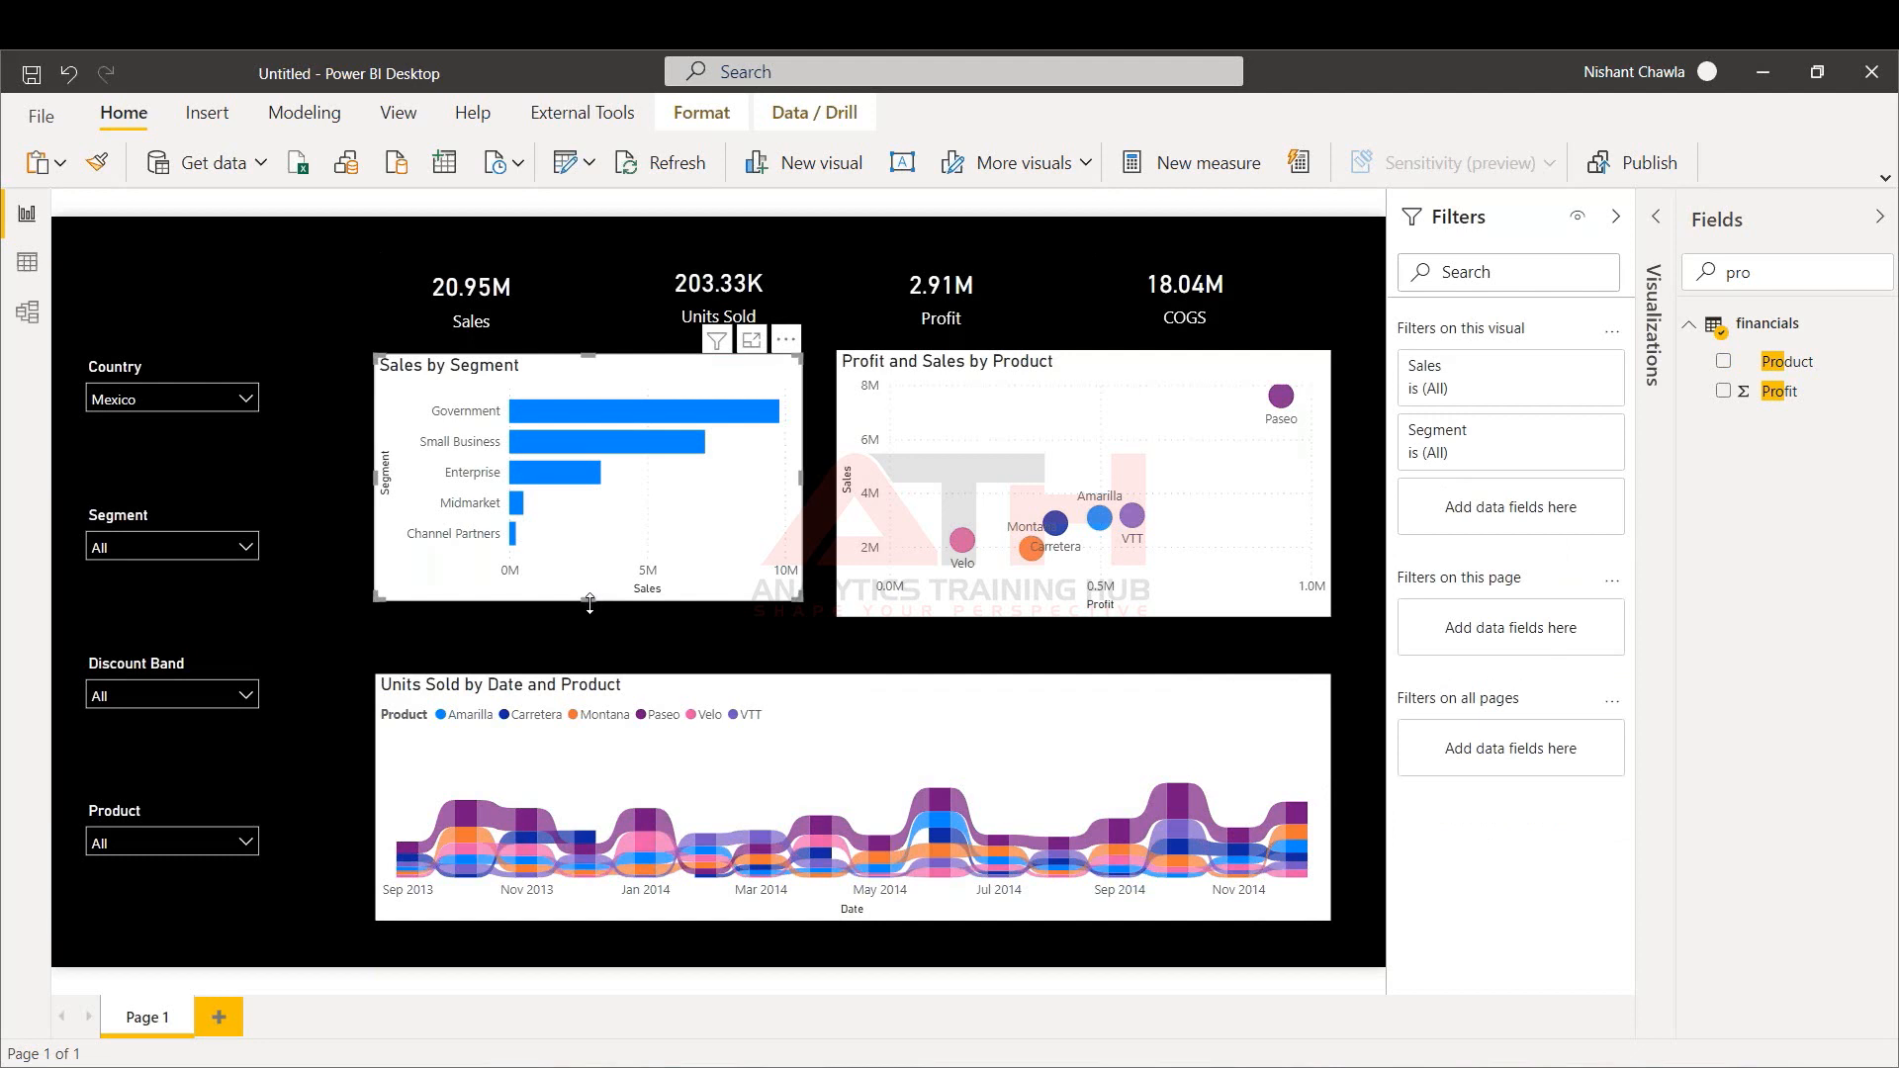
left_click_drag(589, 604, 592, 617)
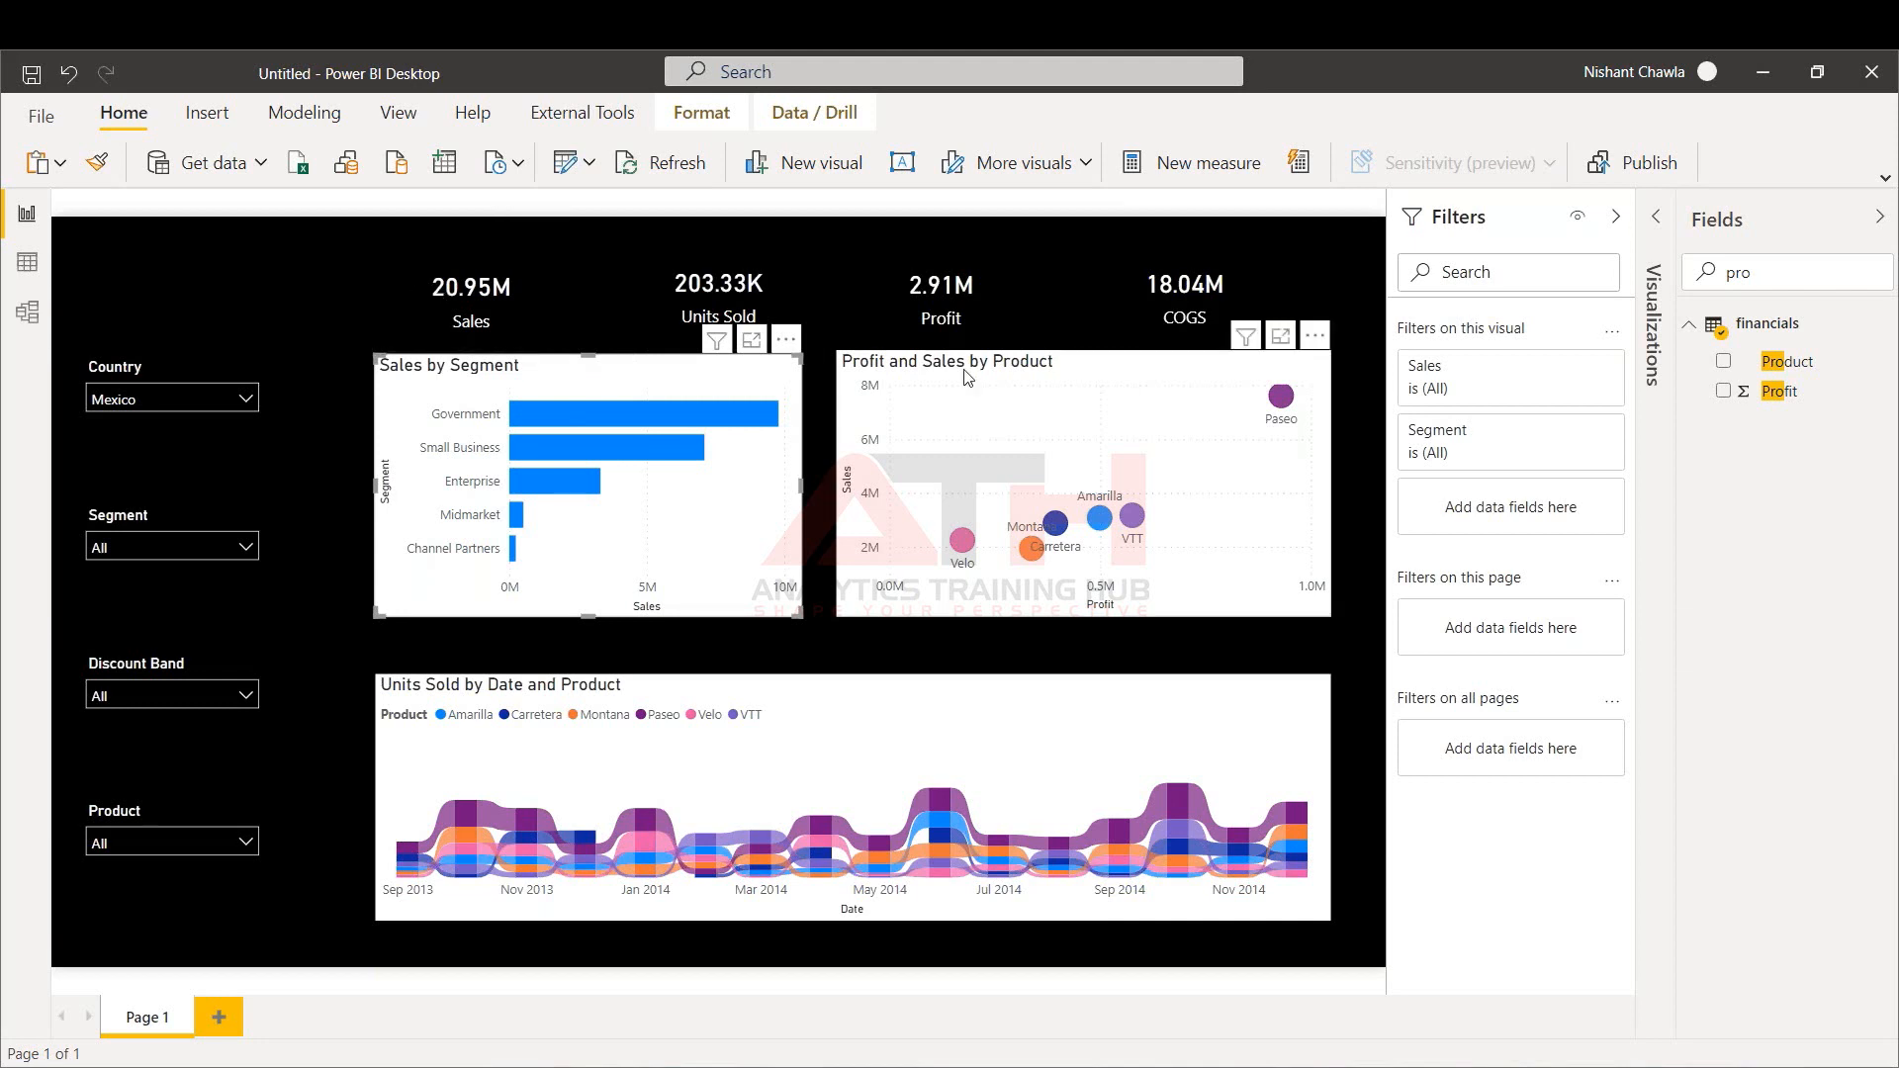
Base the Sales by Segment chart's default data color on a color scale of the Sales field
left_click(1656, 220)
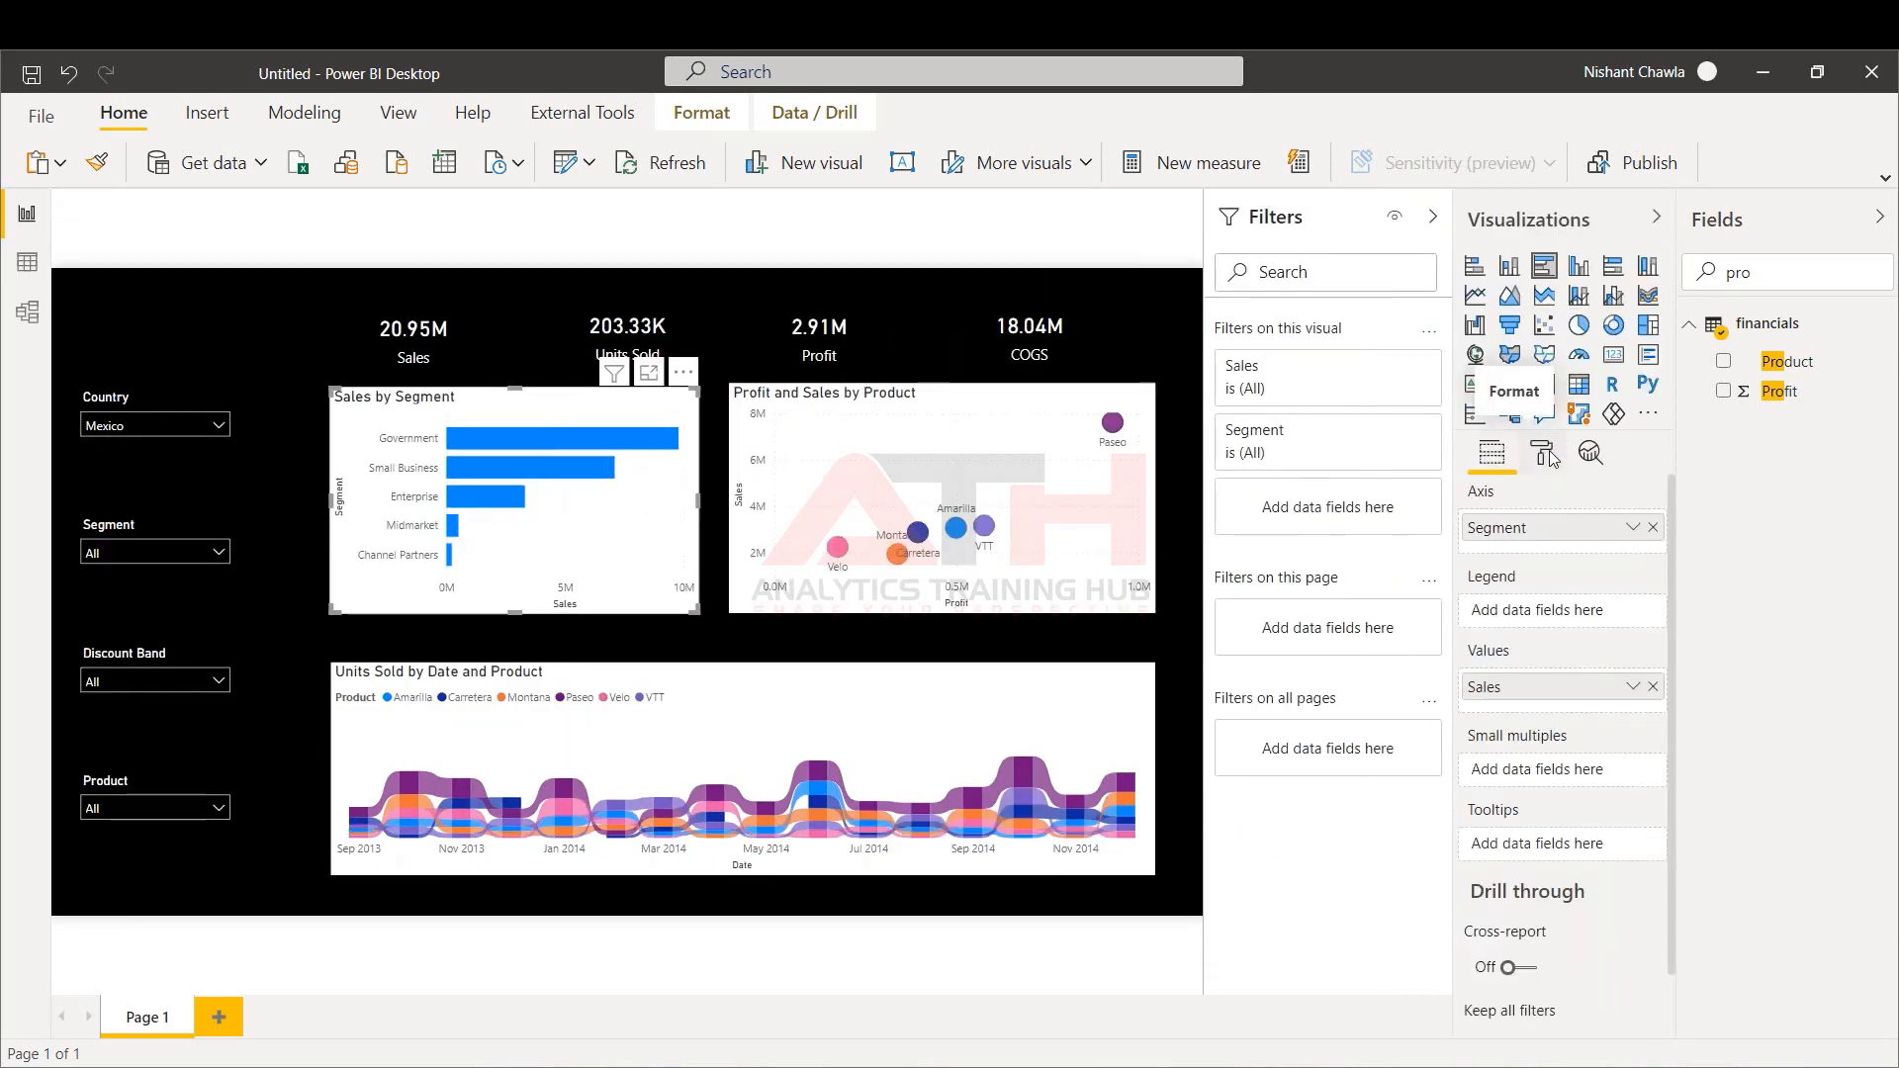
left_click(1546, 455)
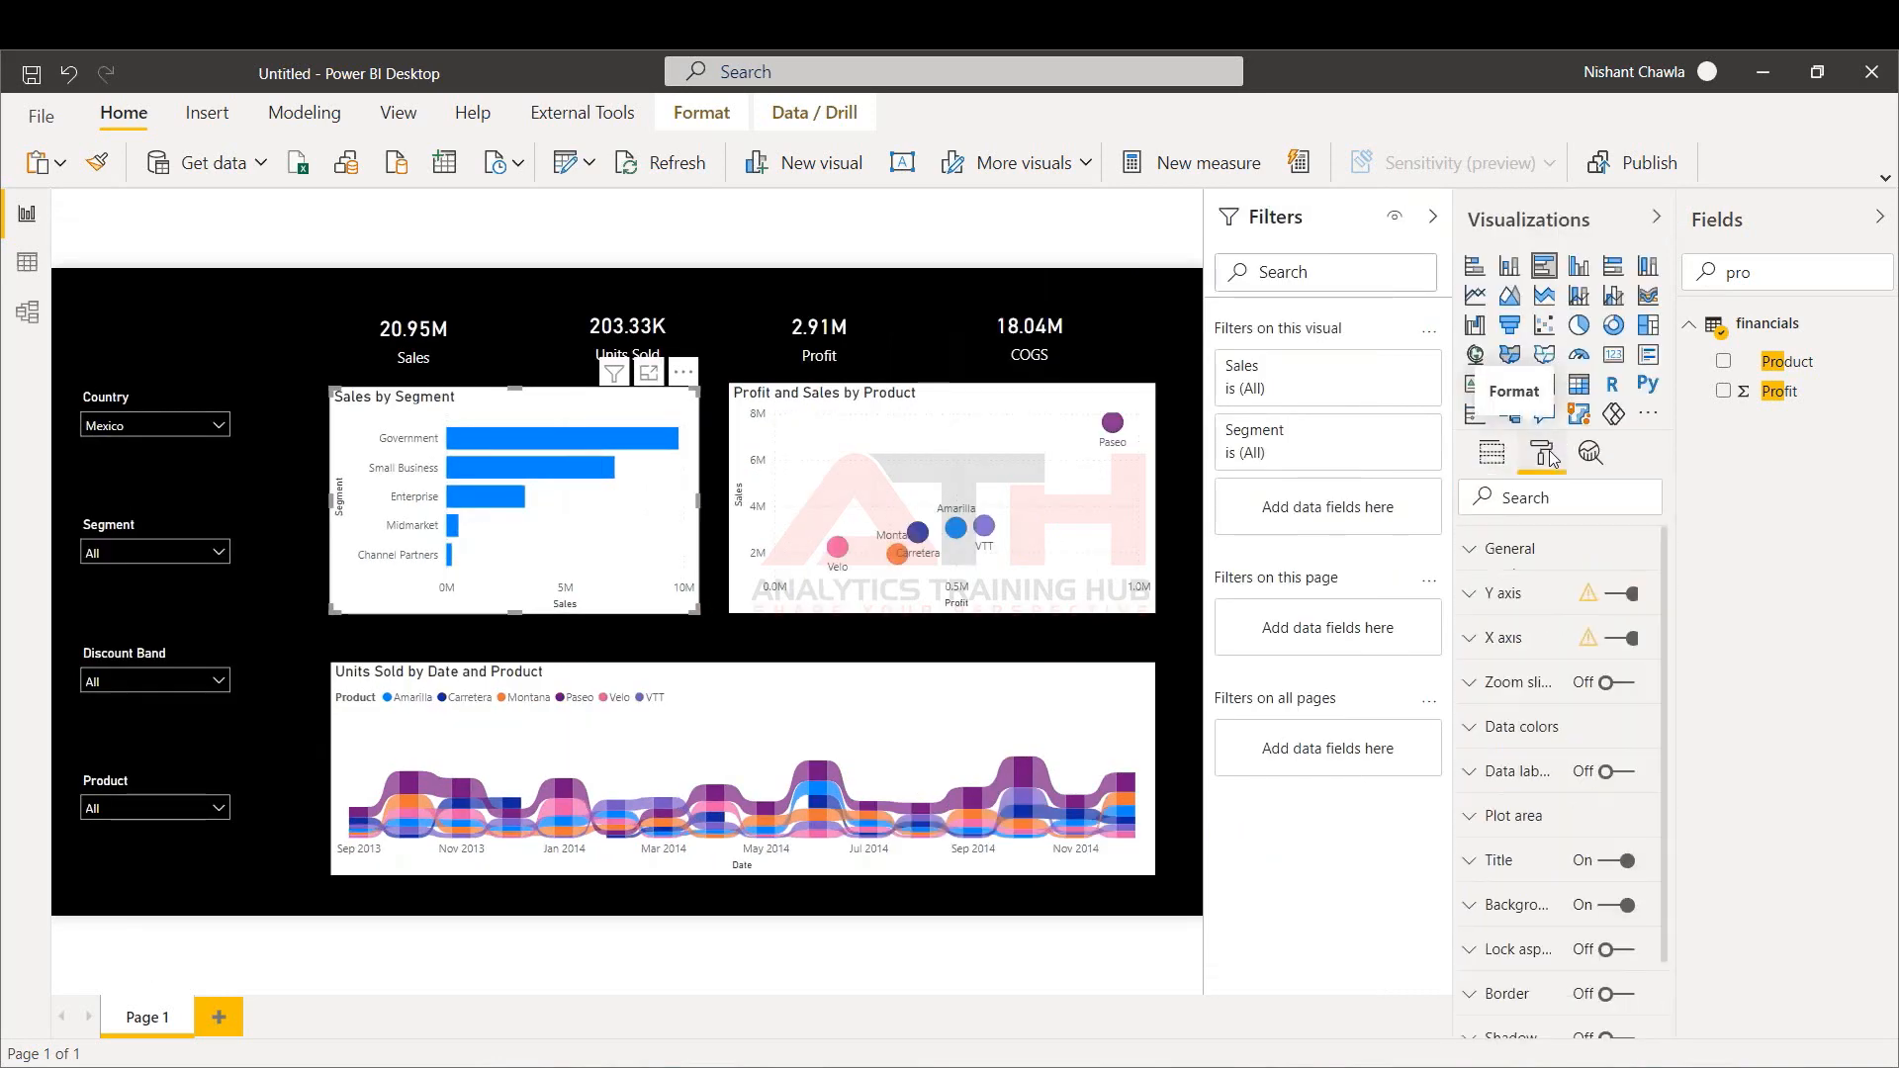
left_click(1524, 740)
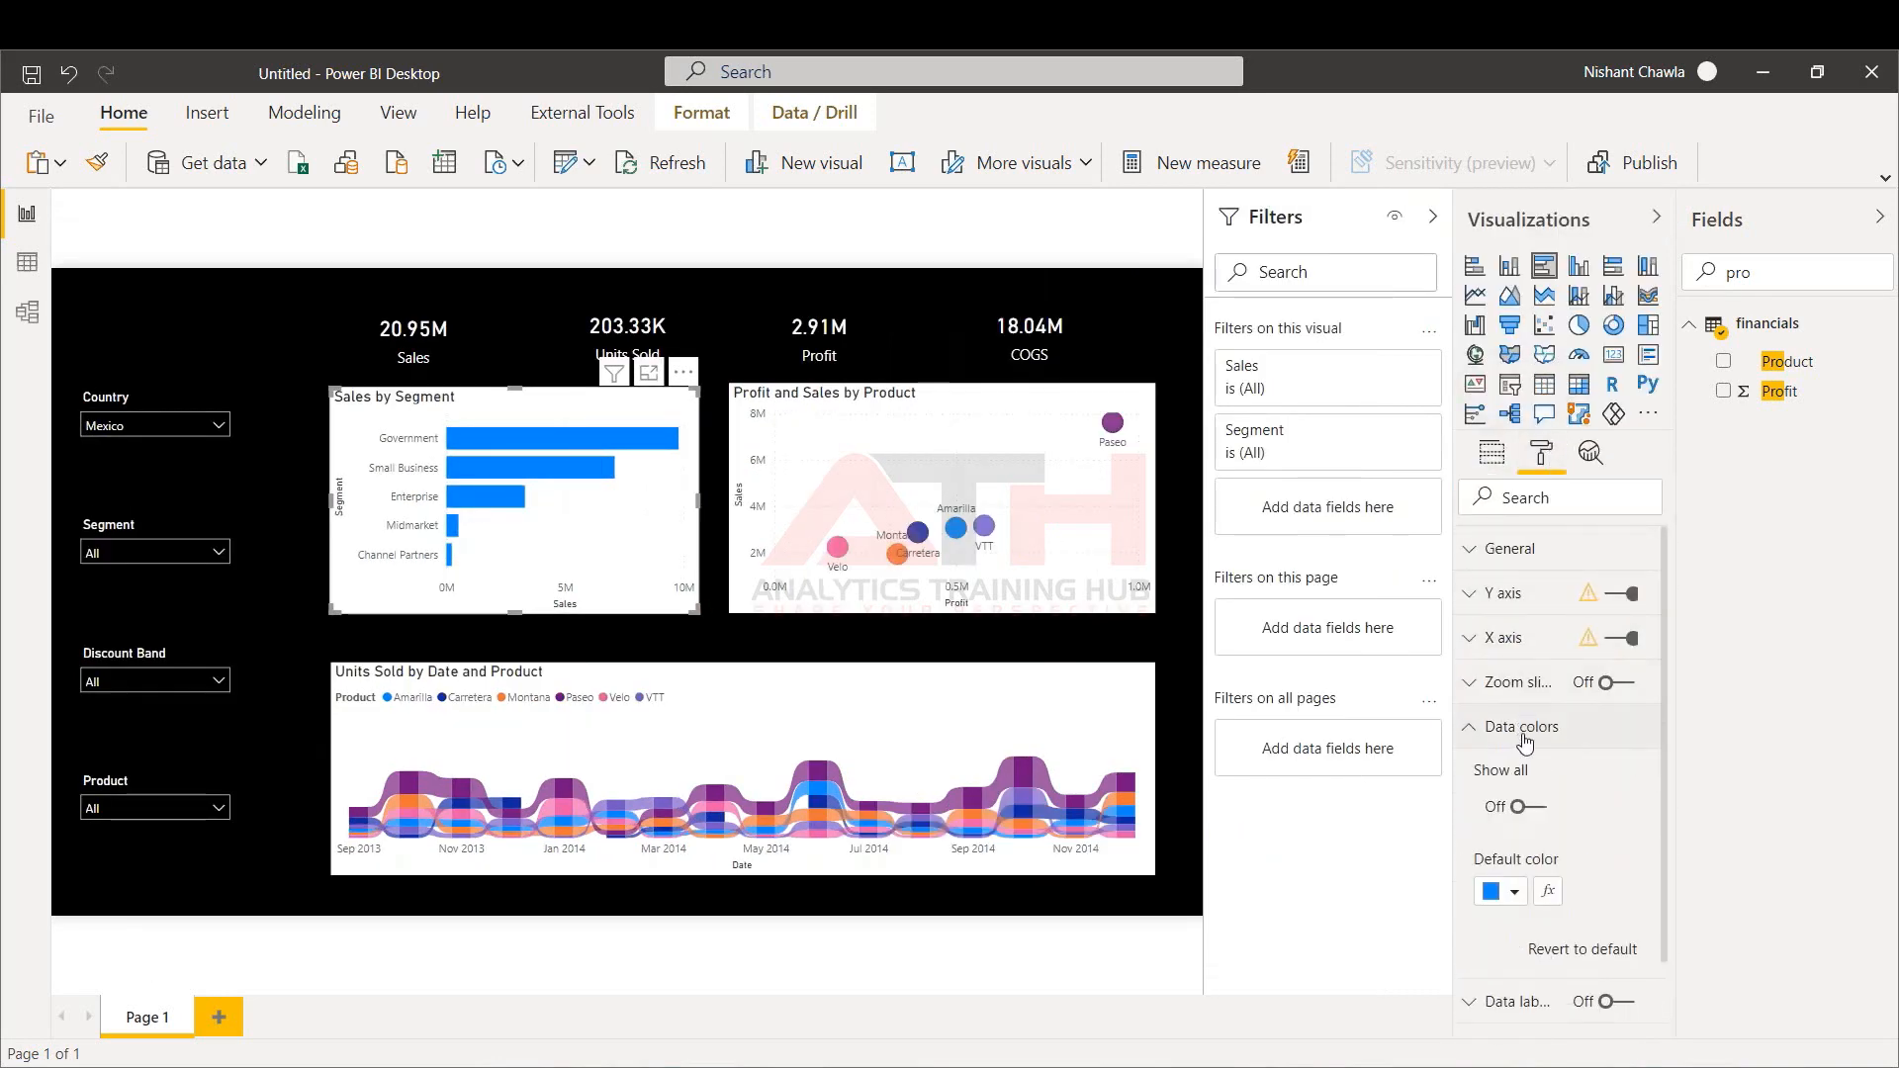
left_click(1545, 893)
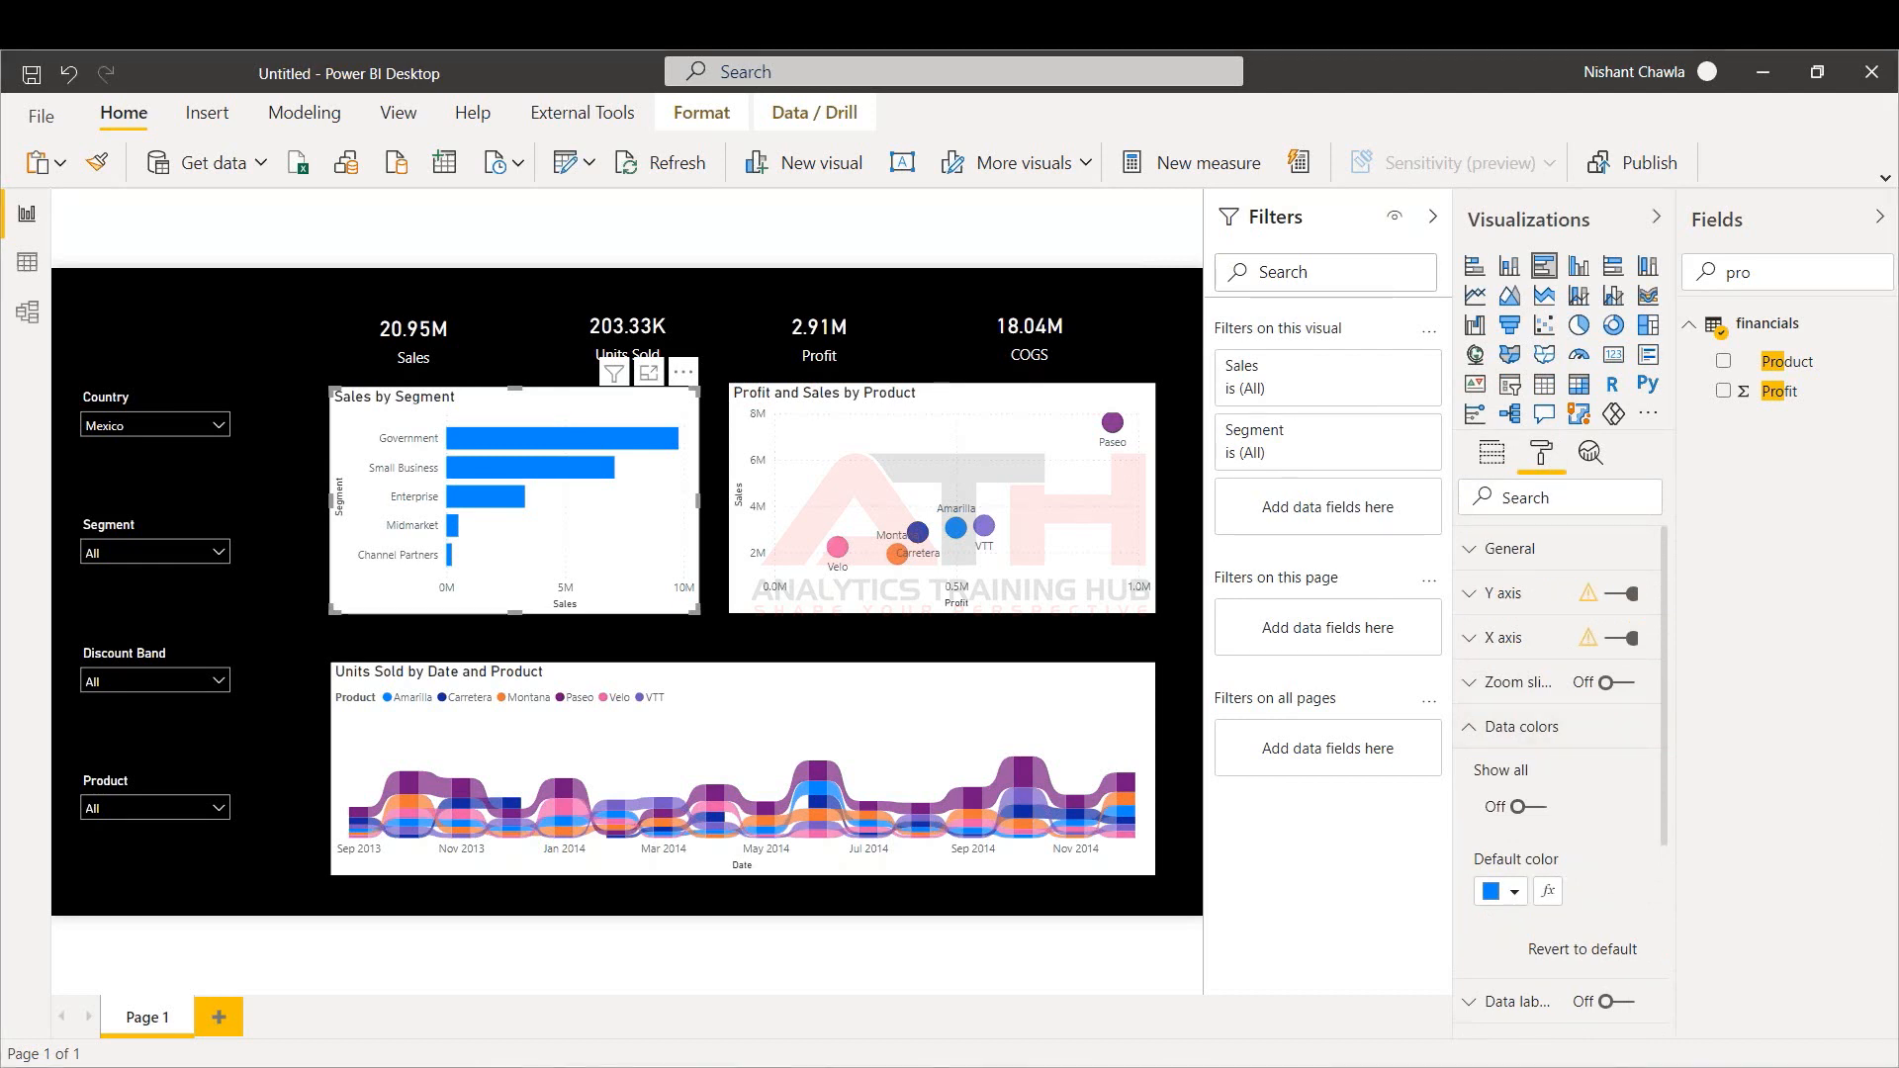
left_click(592, 412)
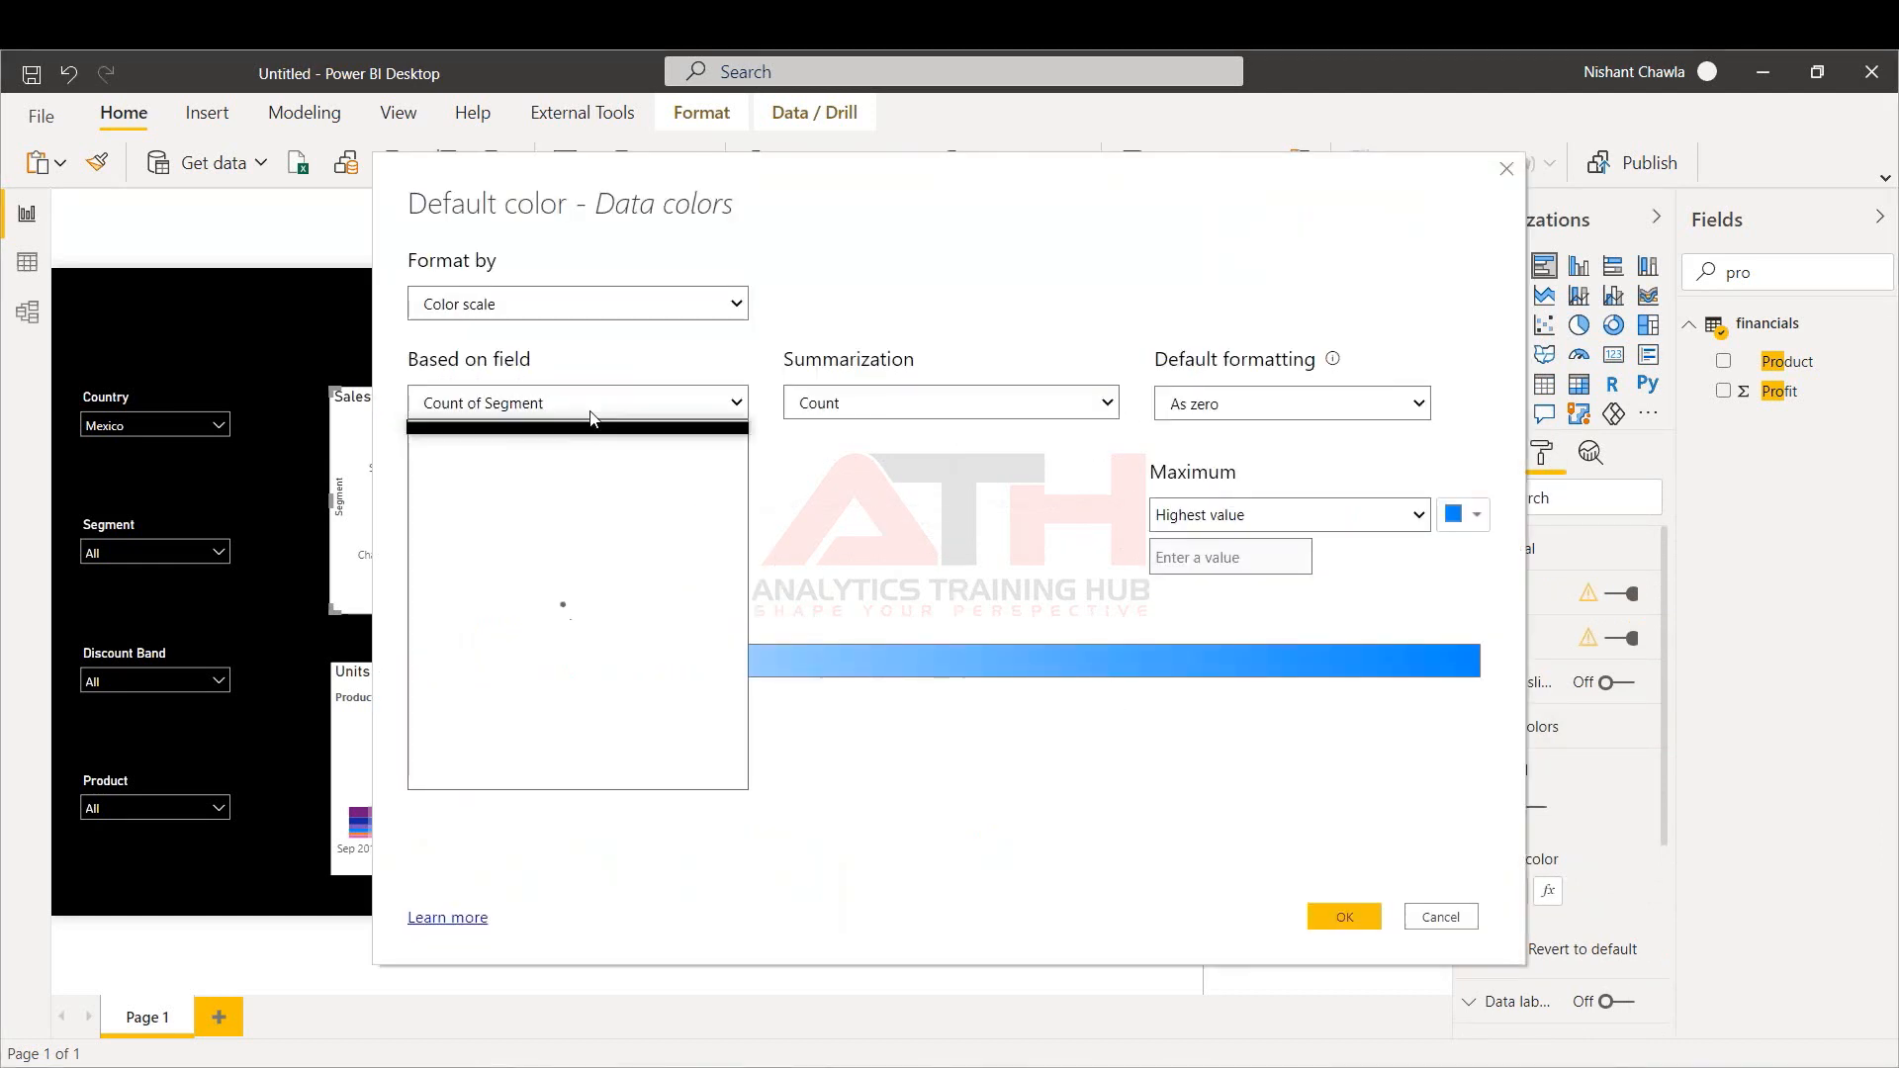
left_click(568, 446)
type("sa")
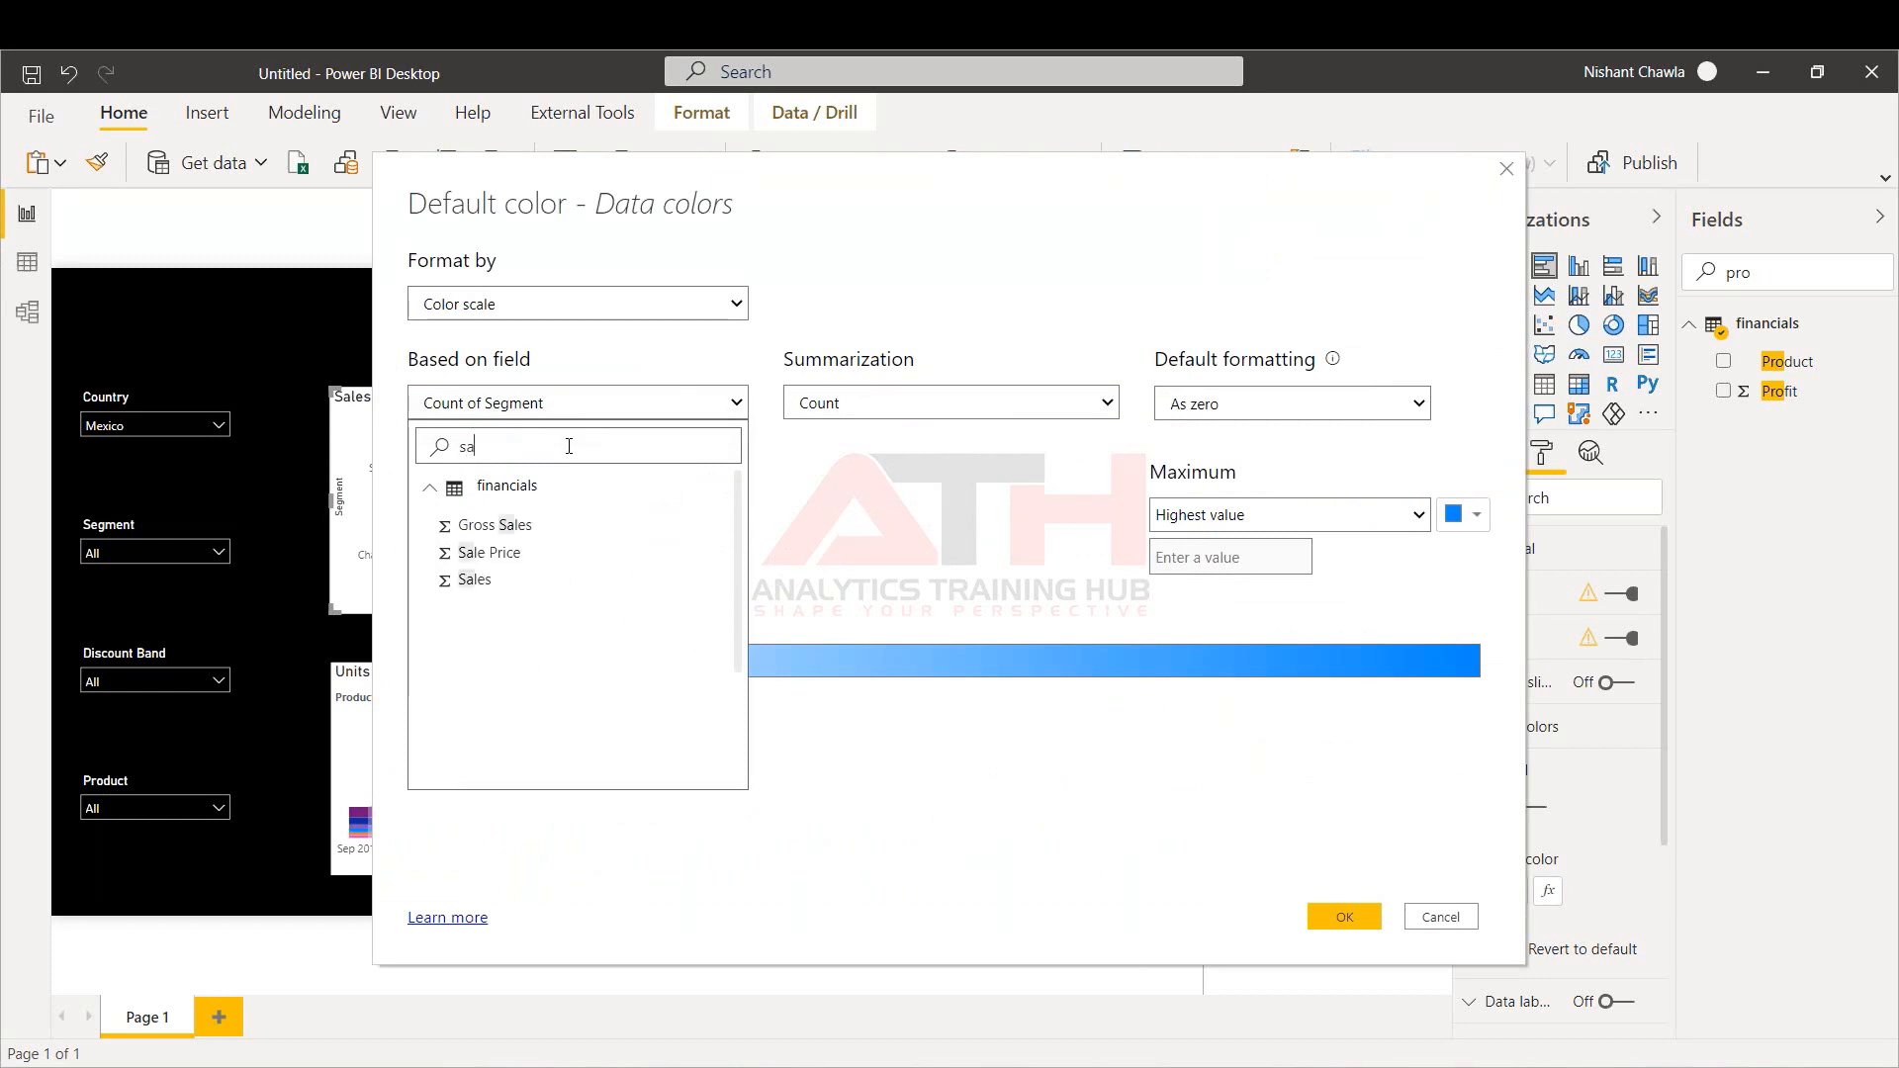
left_click(473, 579)
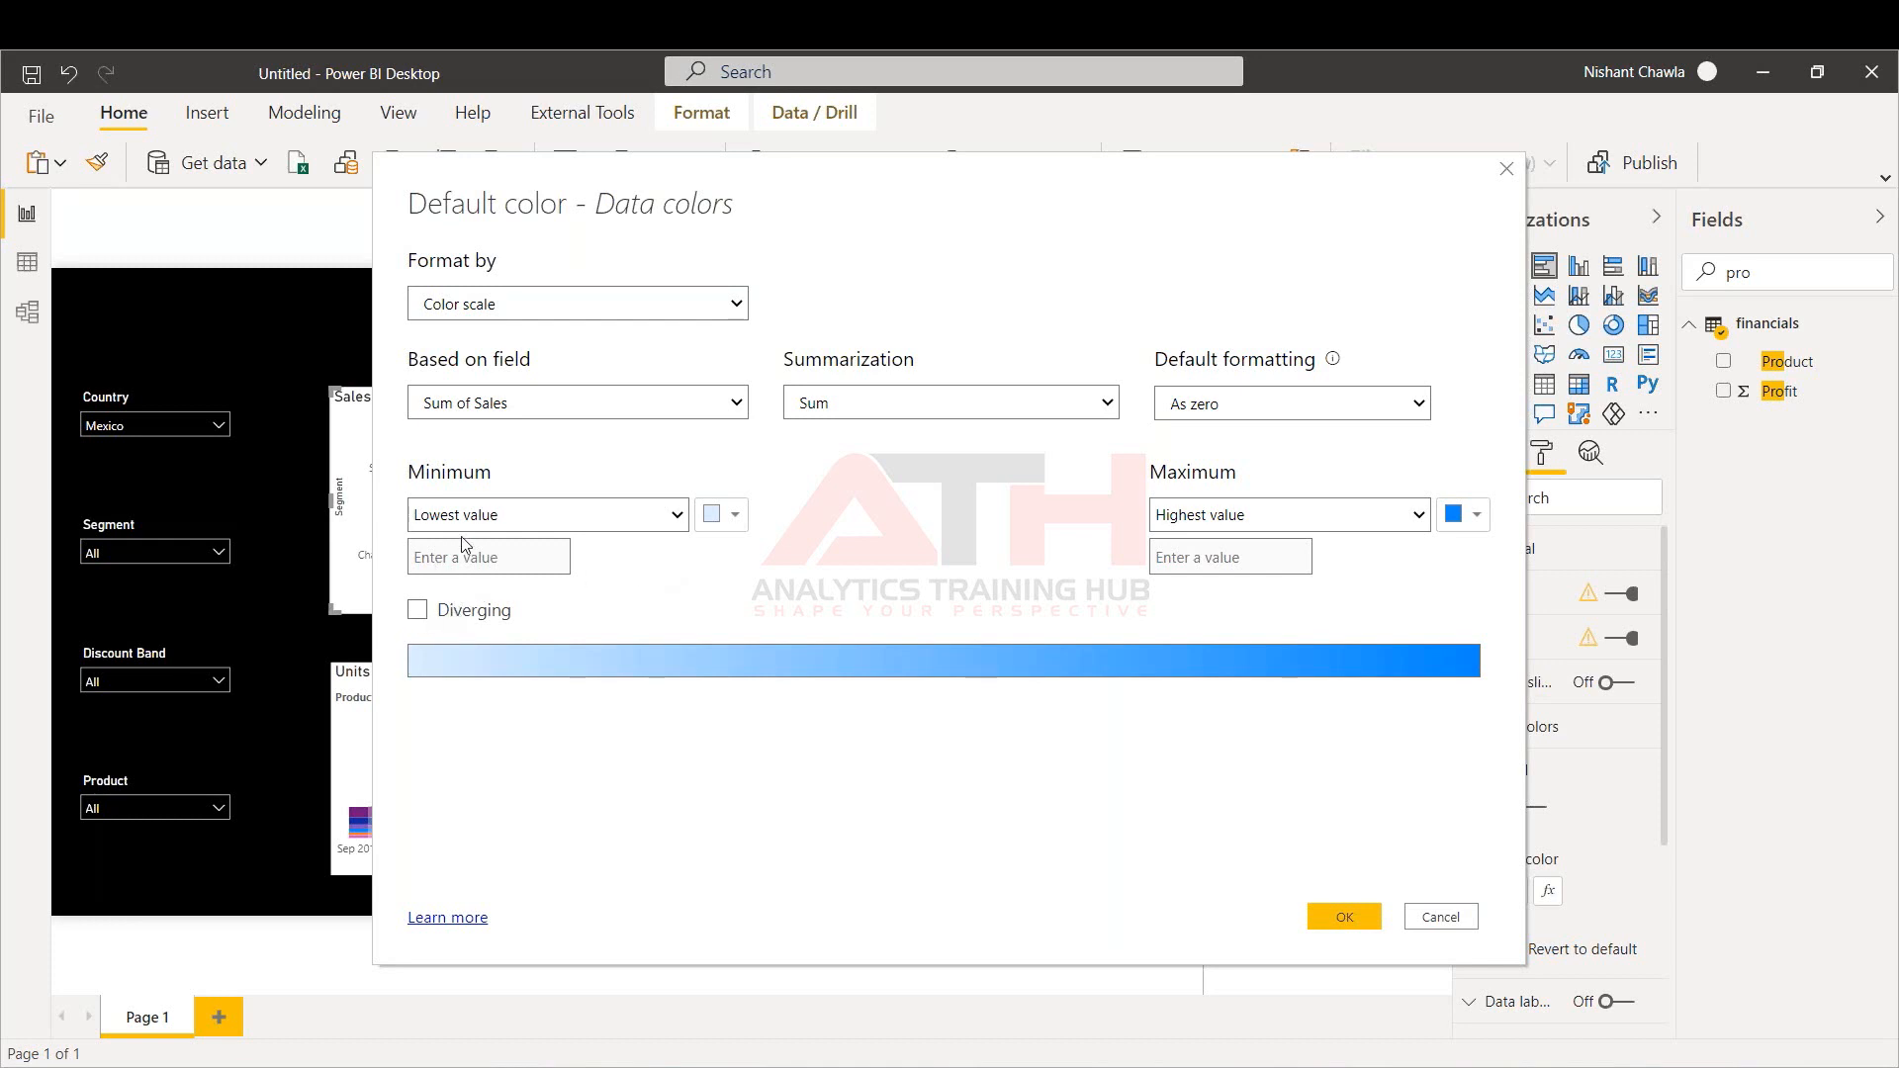
Make the color scale diverging, with light blue for the minimum, medium blue for the center and dark blue for the maximum, and apply it
left_click(728, 522)
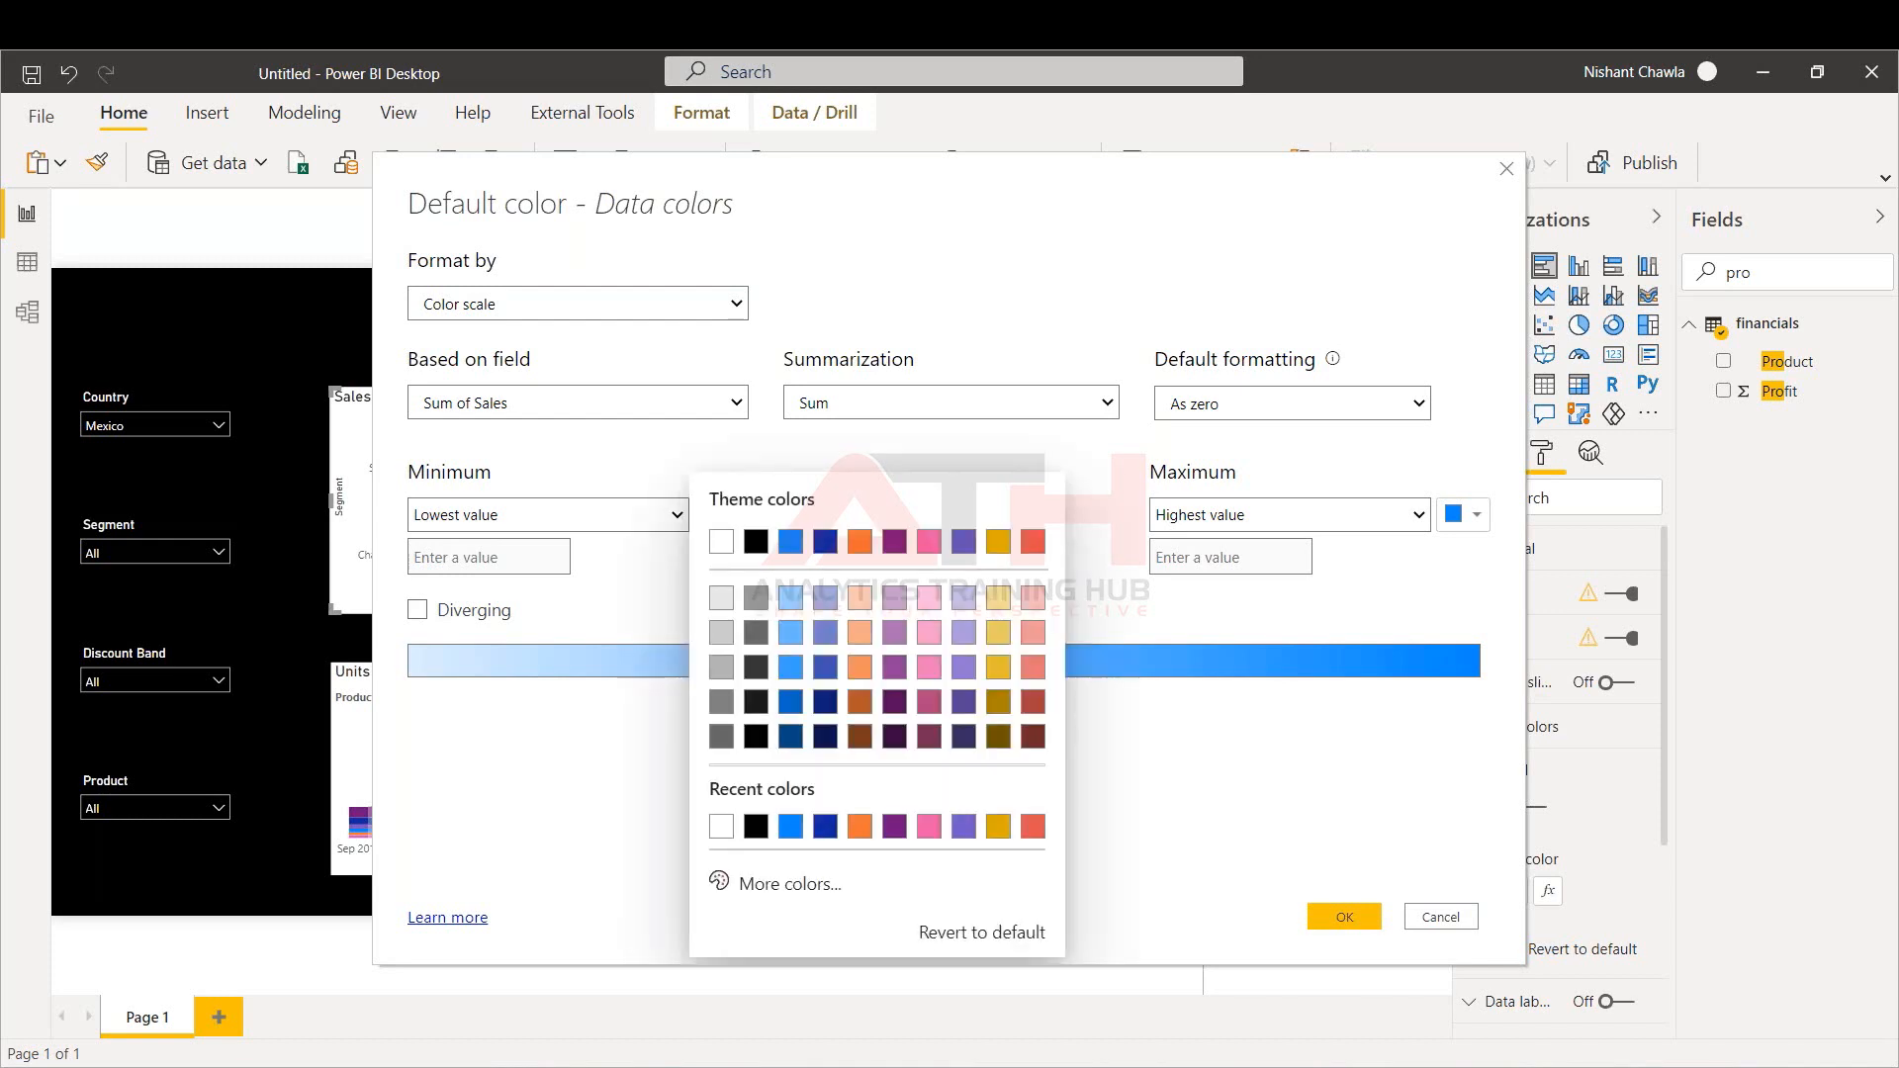
left_click(787, 599)
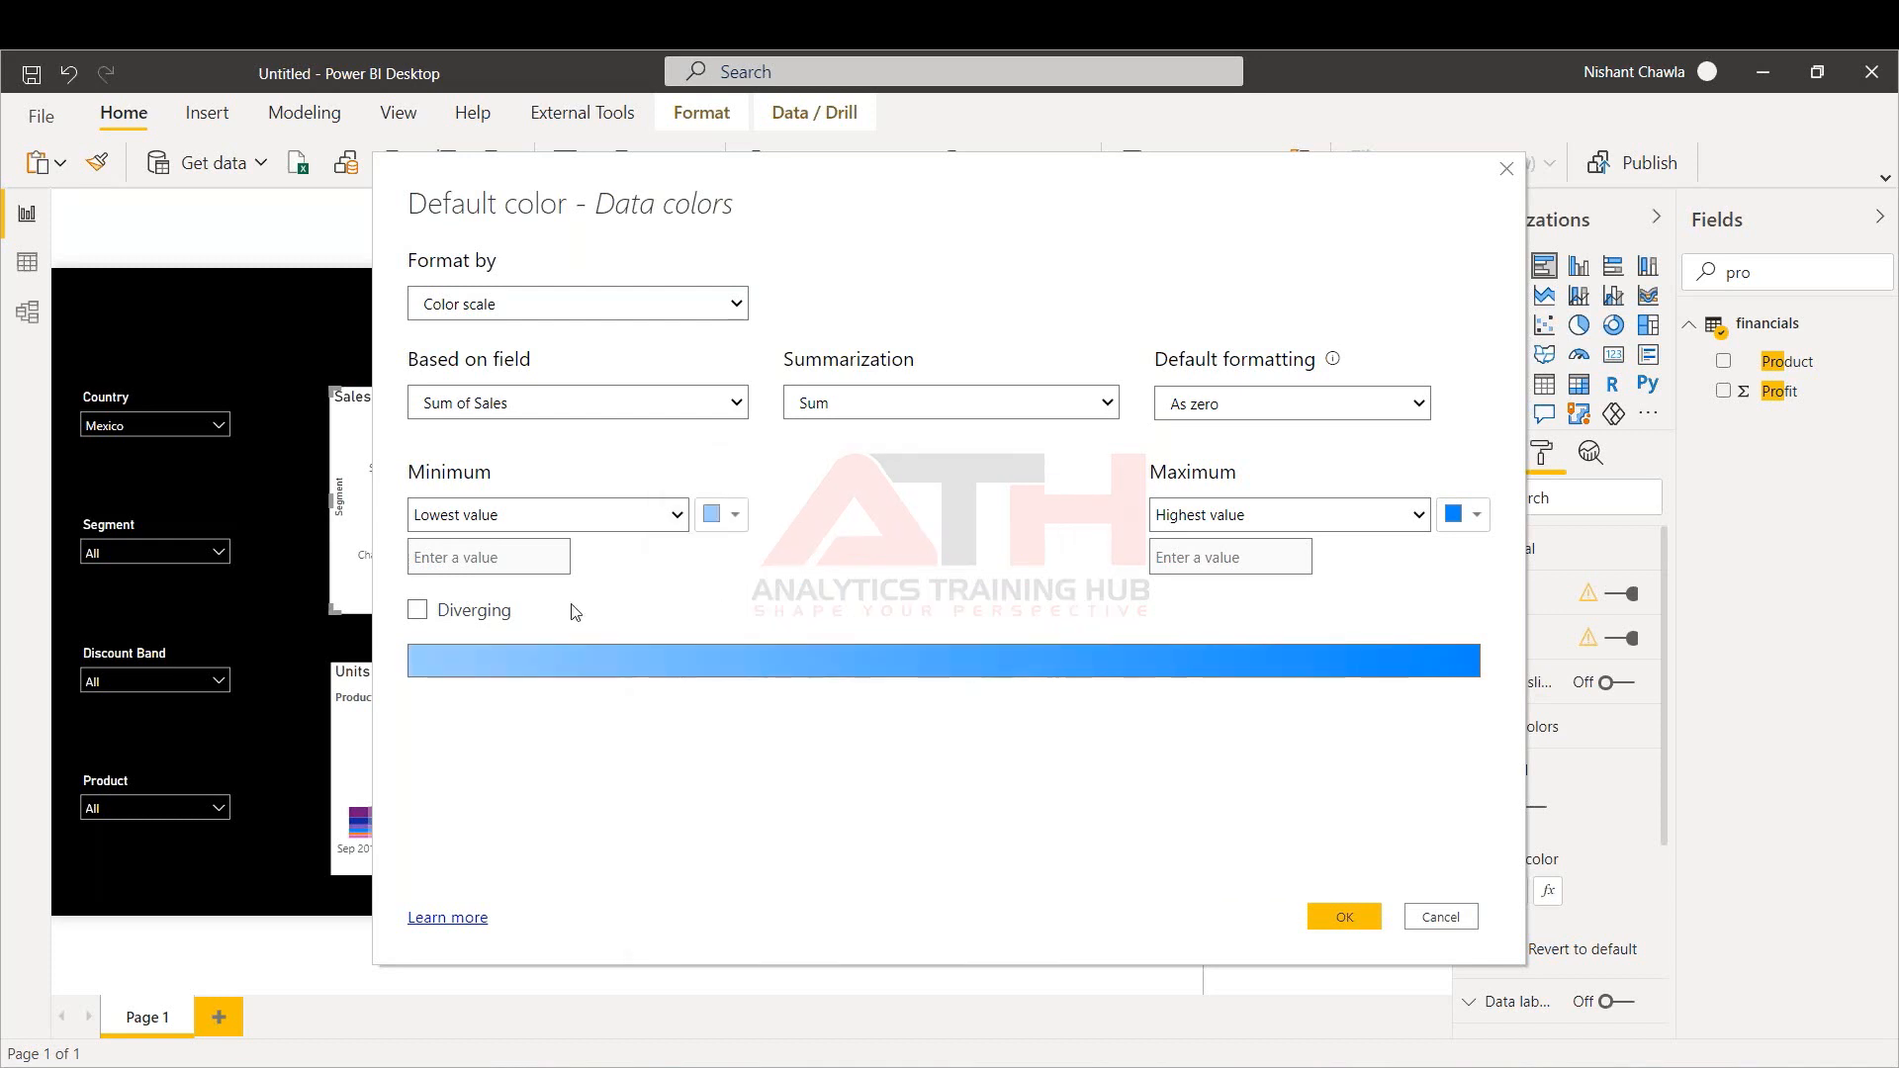
left_click(416, 610)
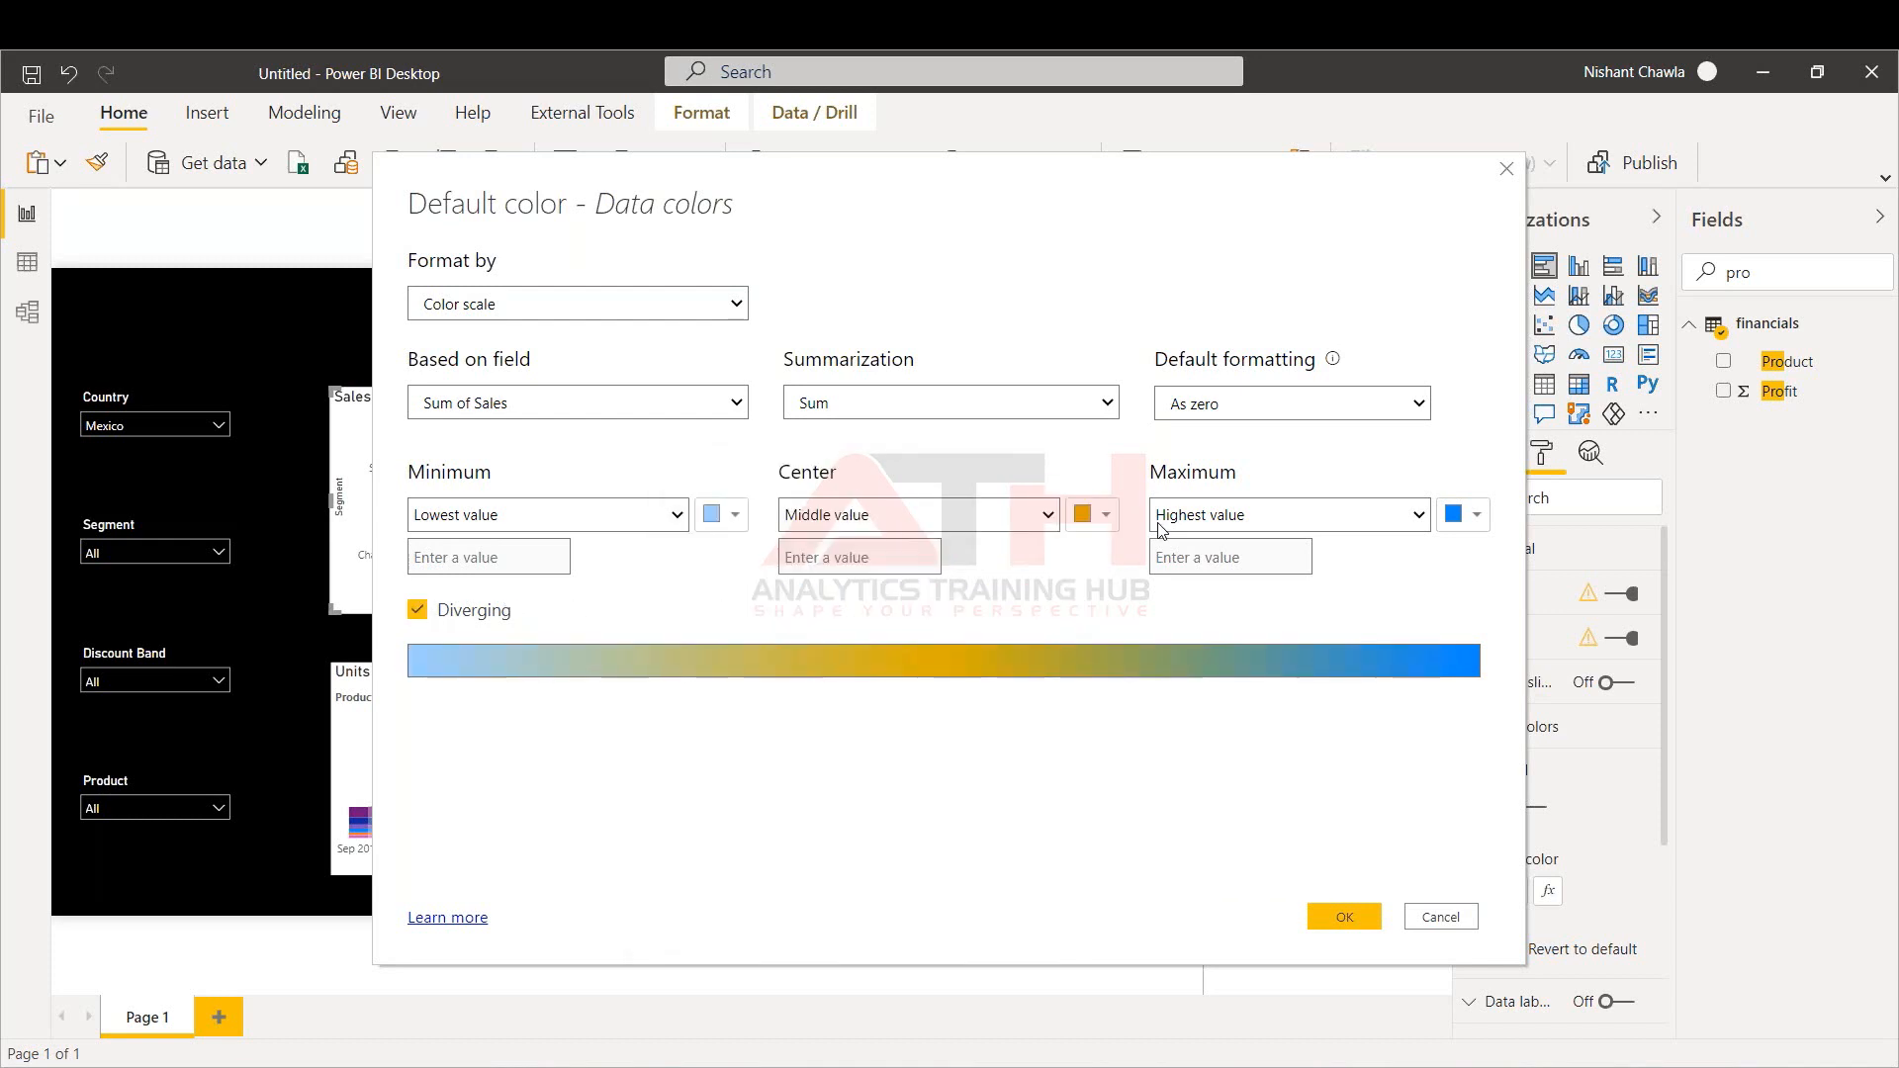
left_click(1098, 527)
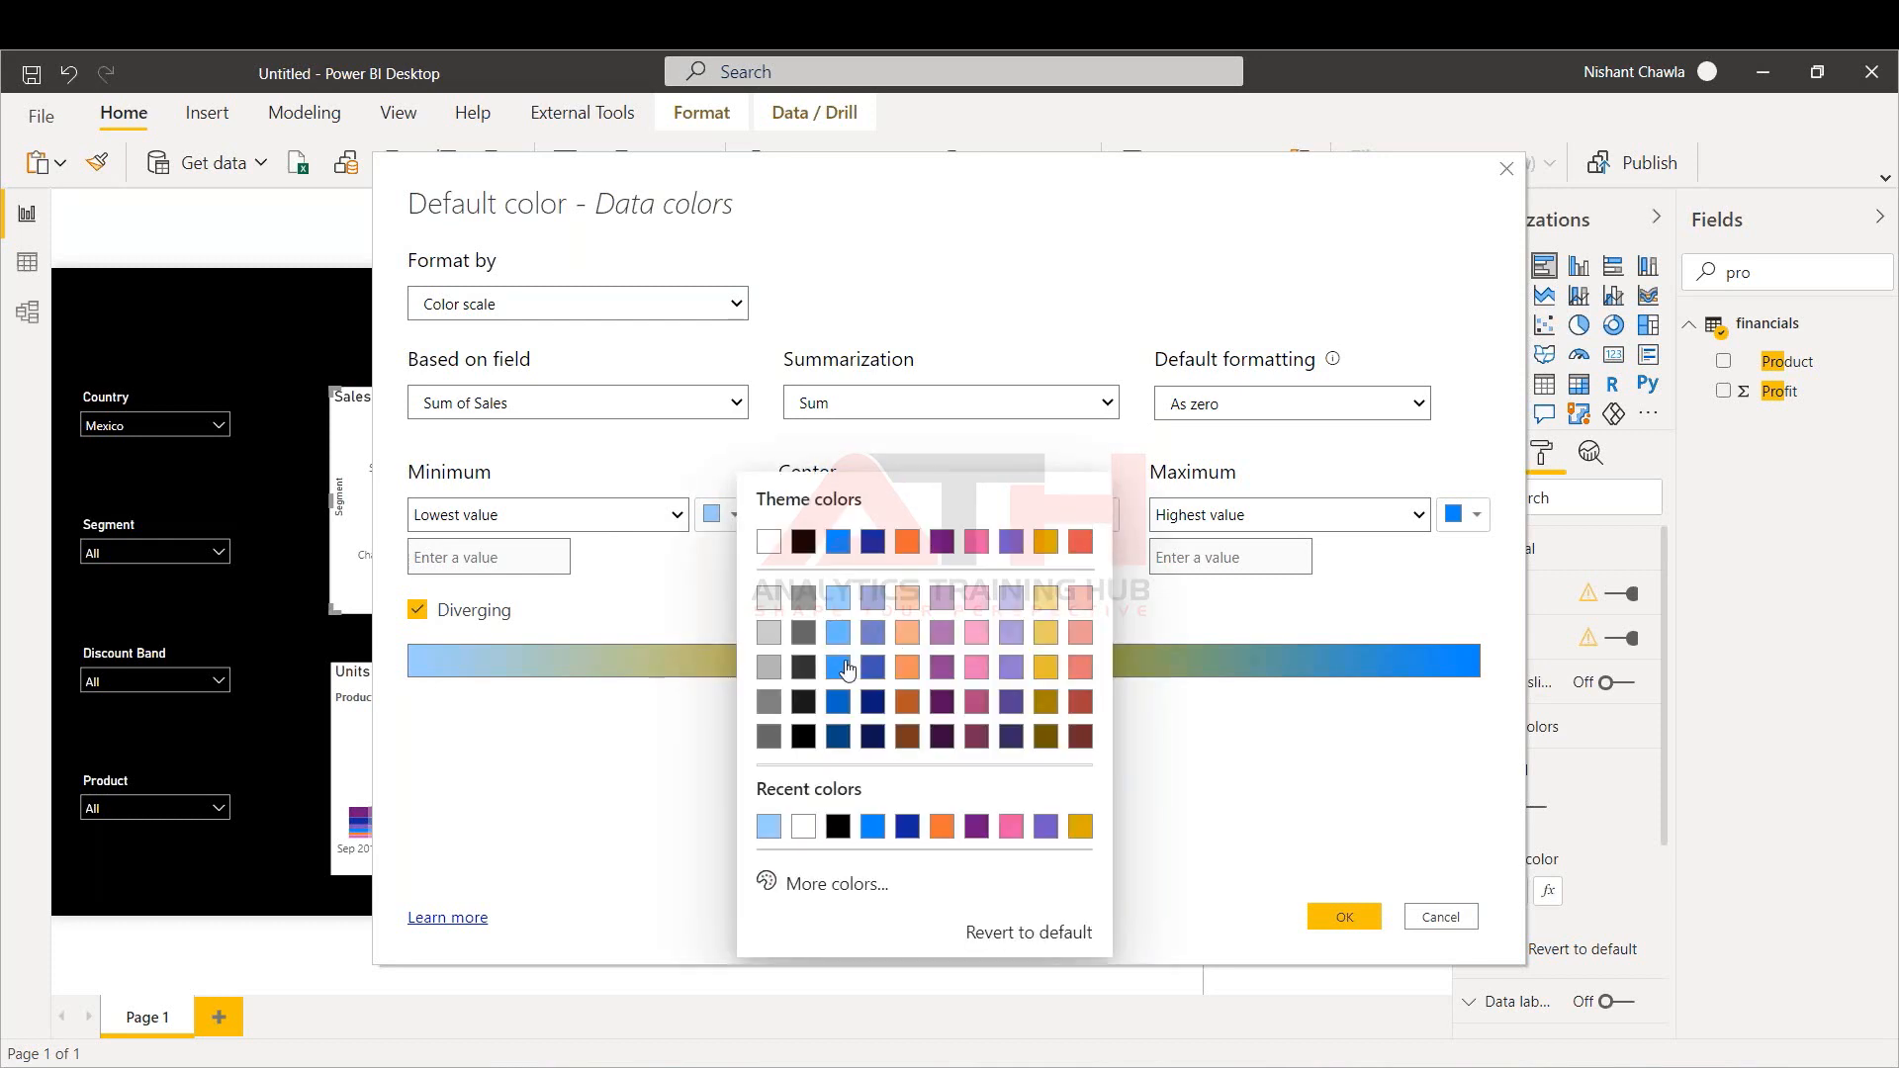
left_click(847, 670)
left_click(1462, 515)
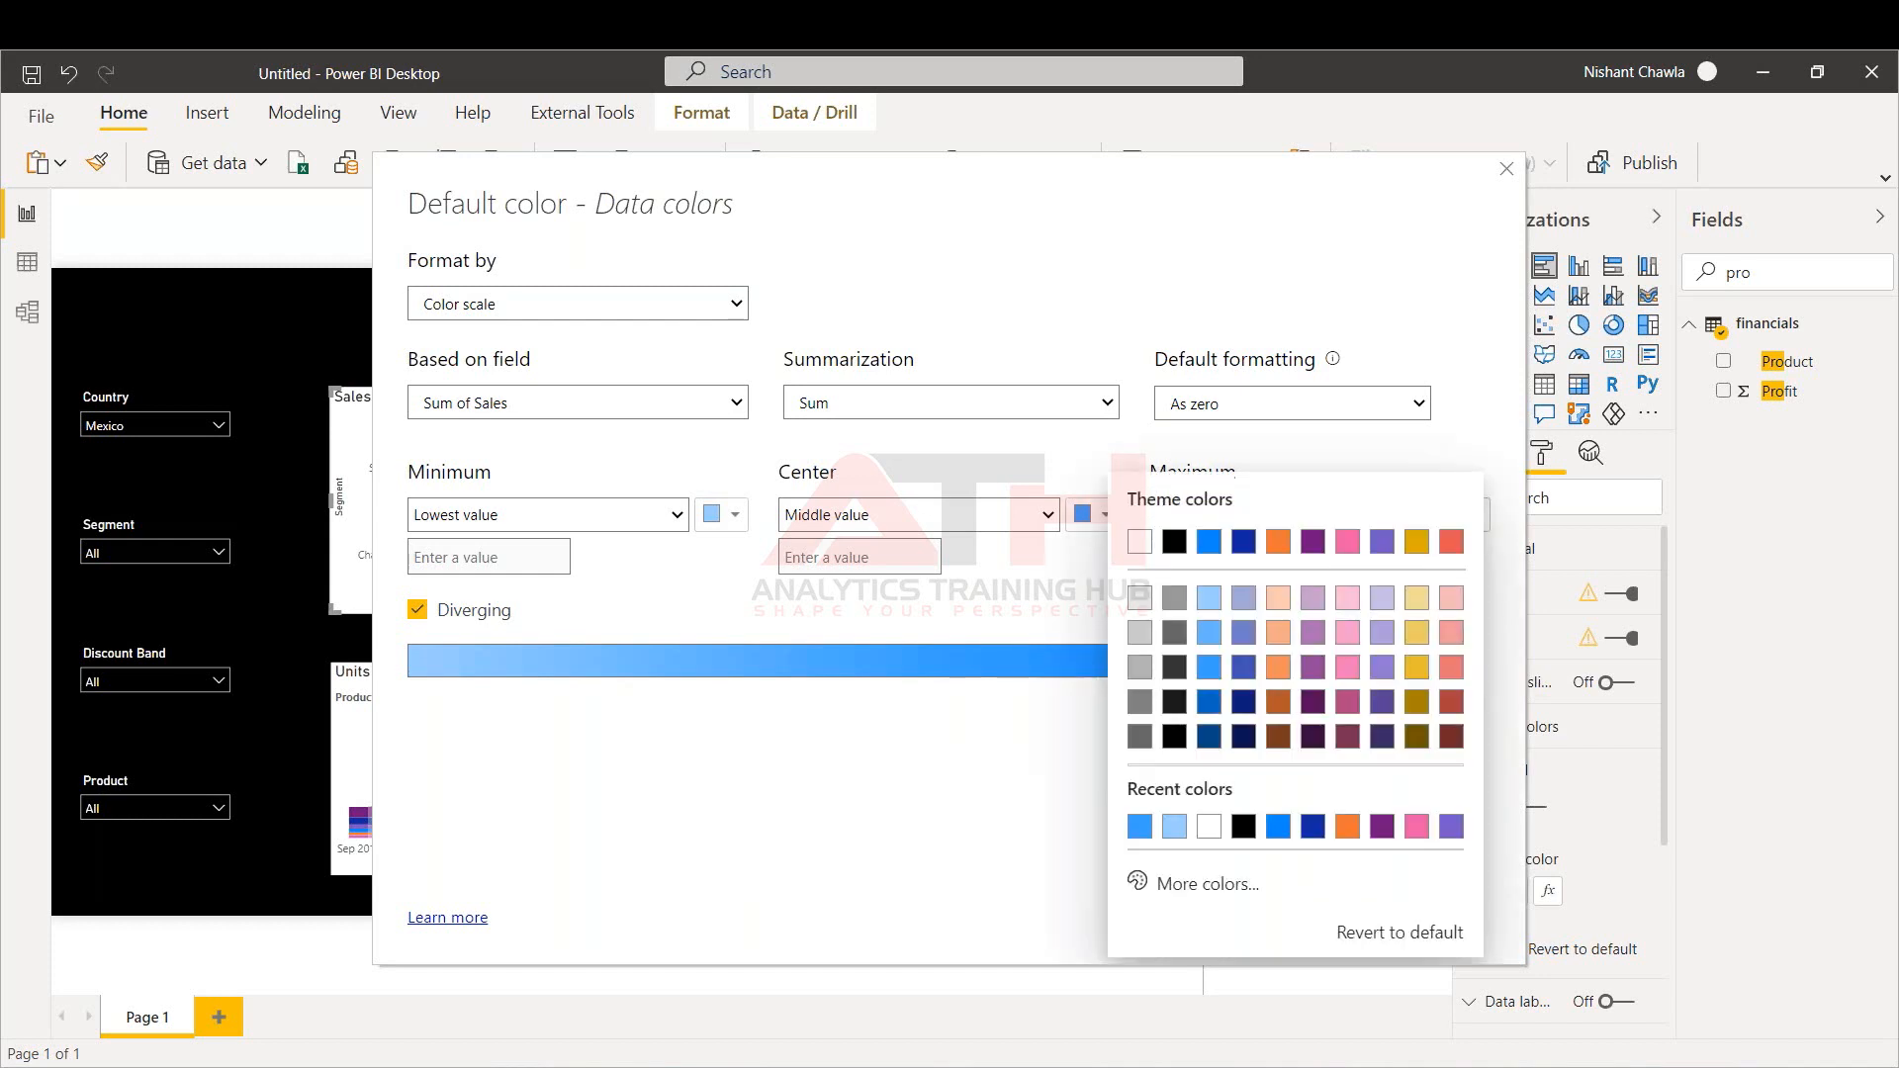
left_click(1211, 745)
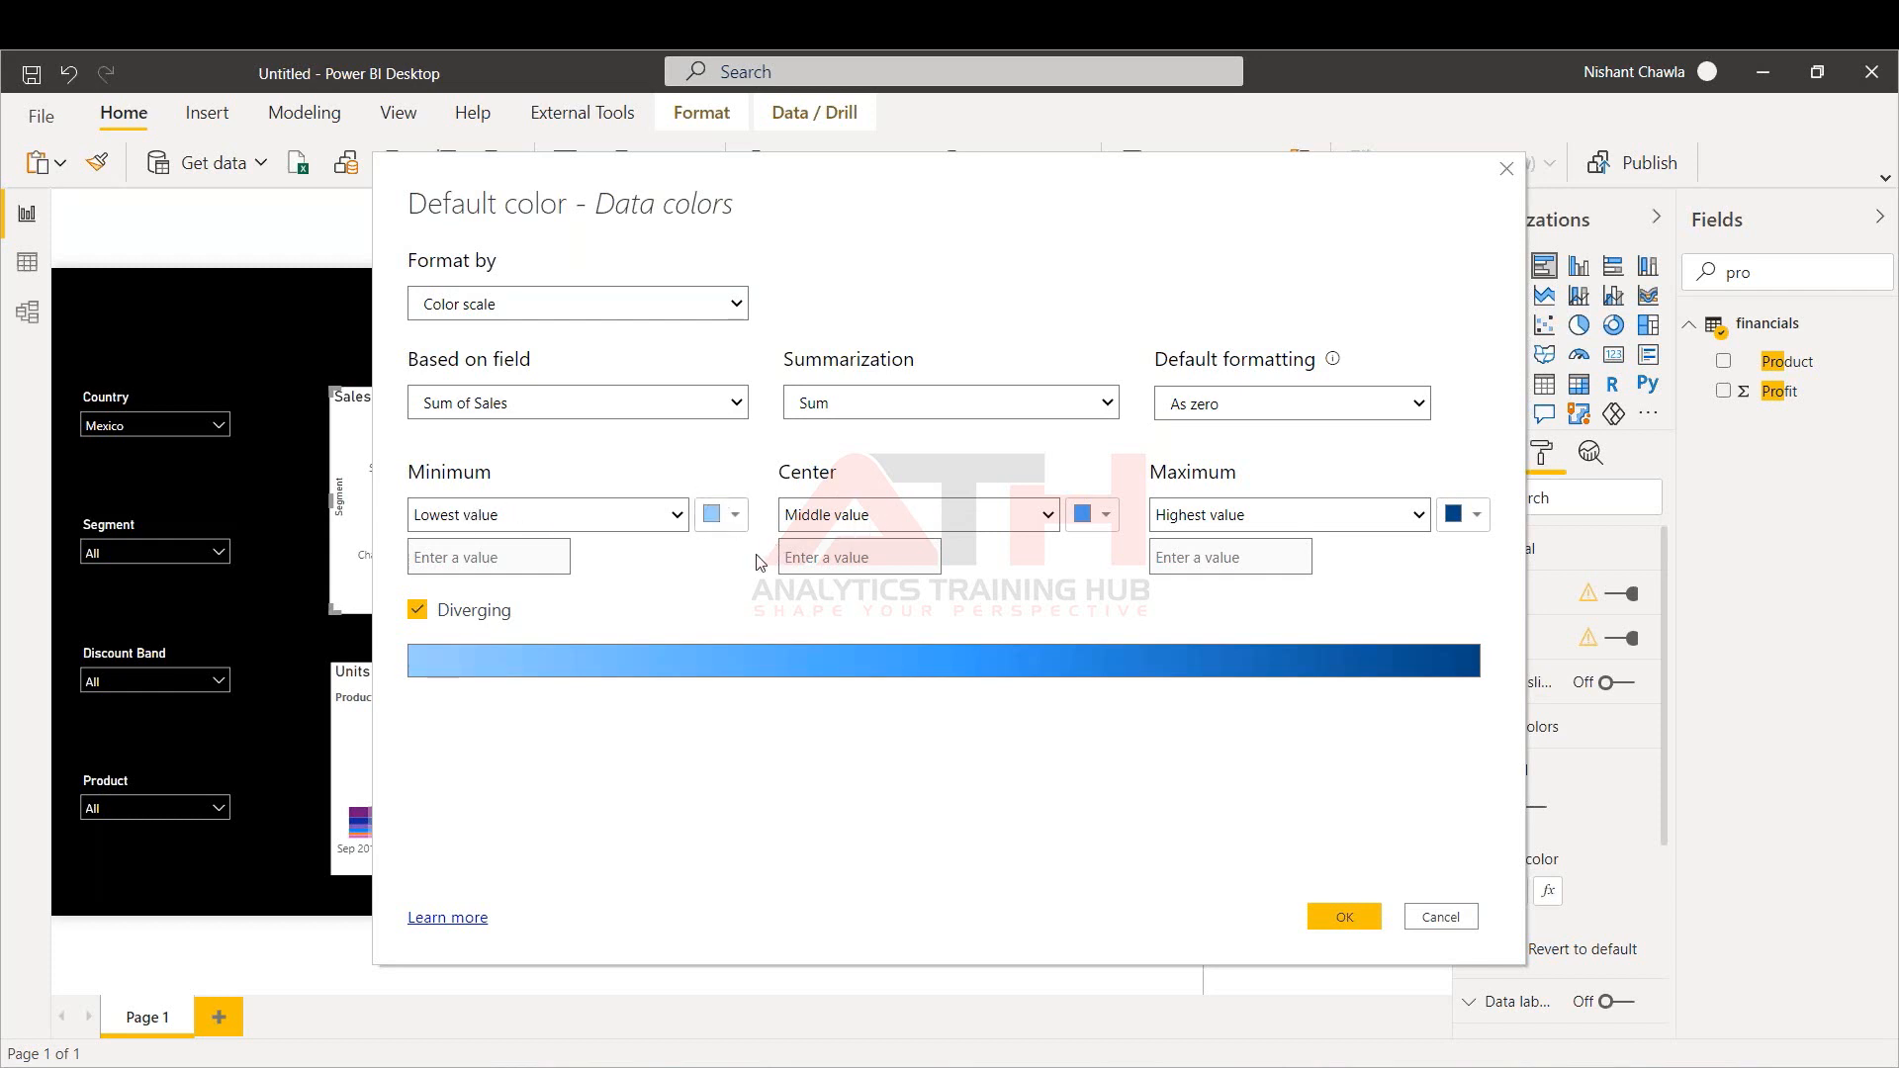
left_click(1351, 917)
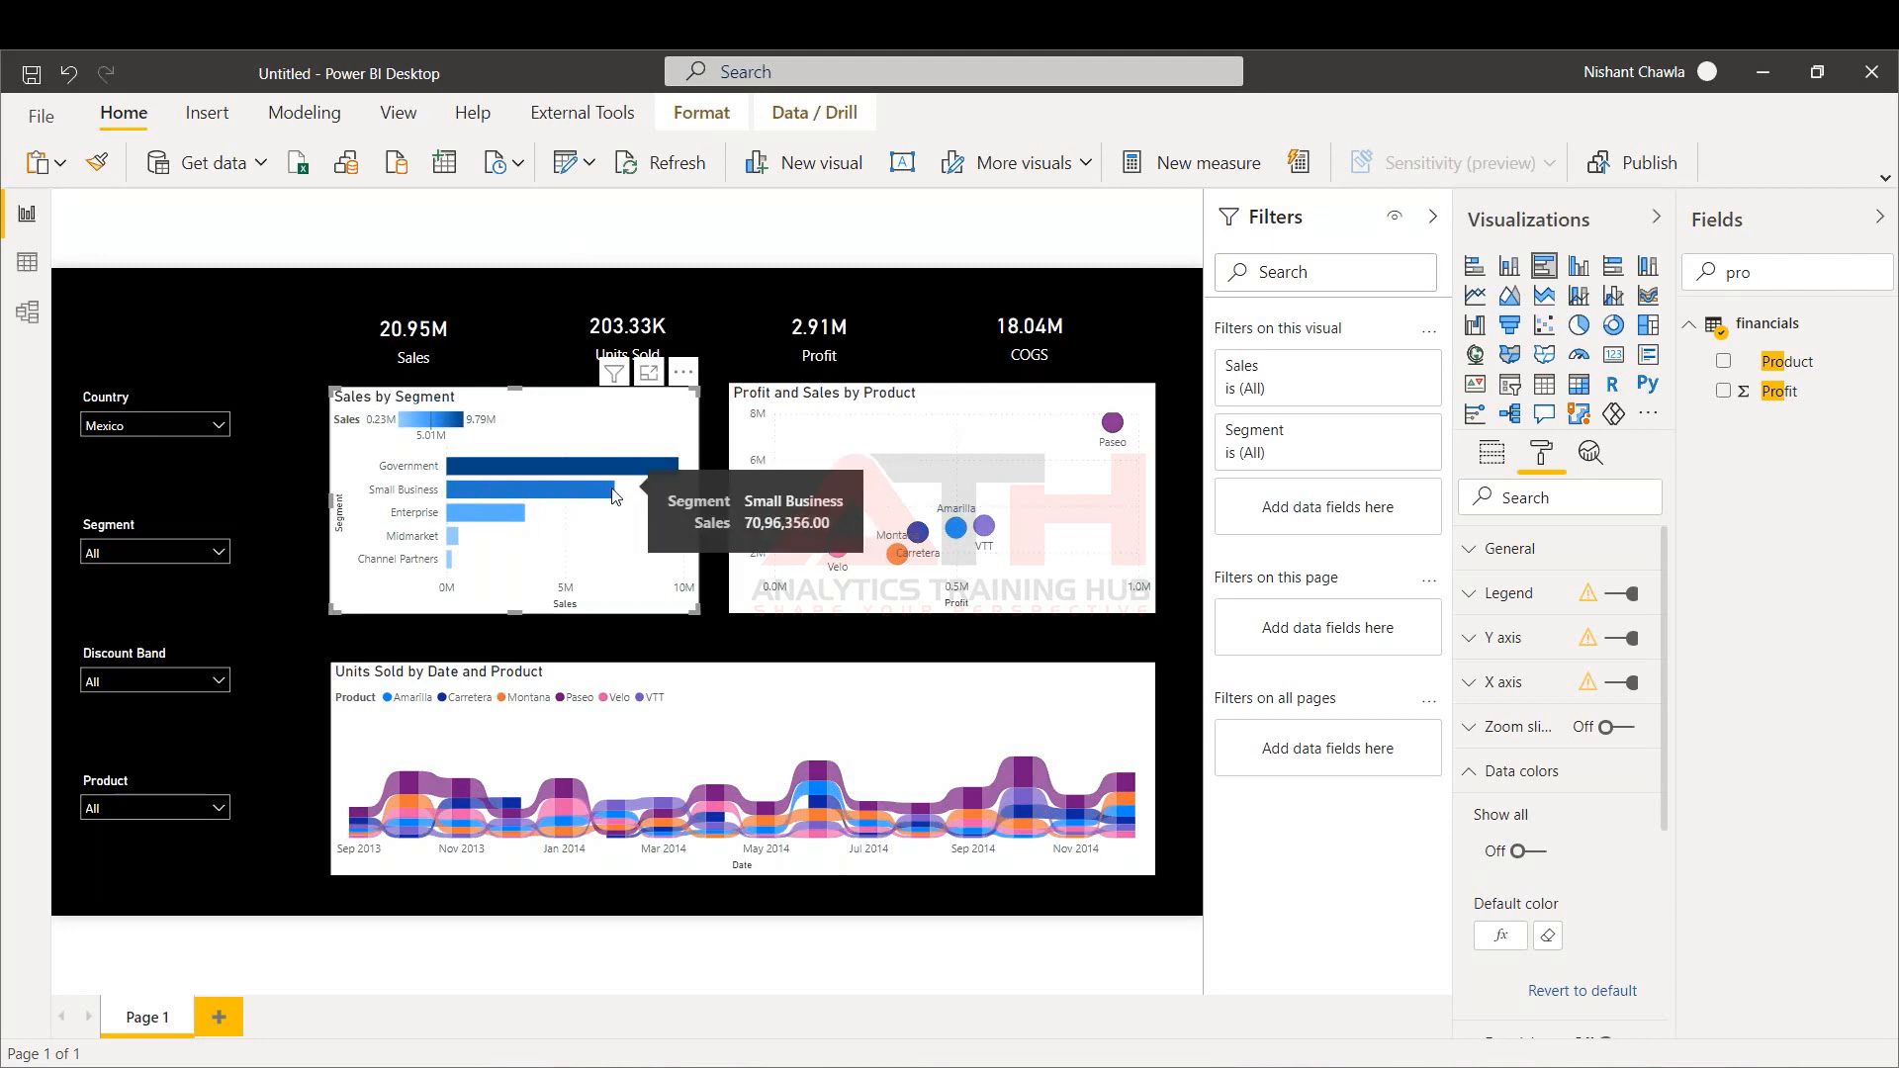
mouse_move(636, 473)
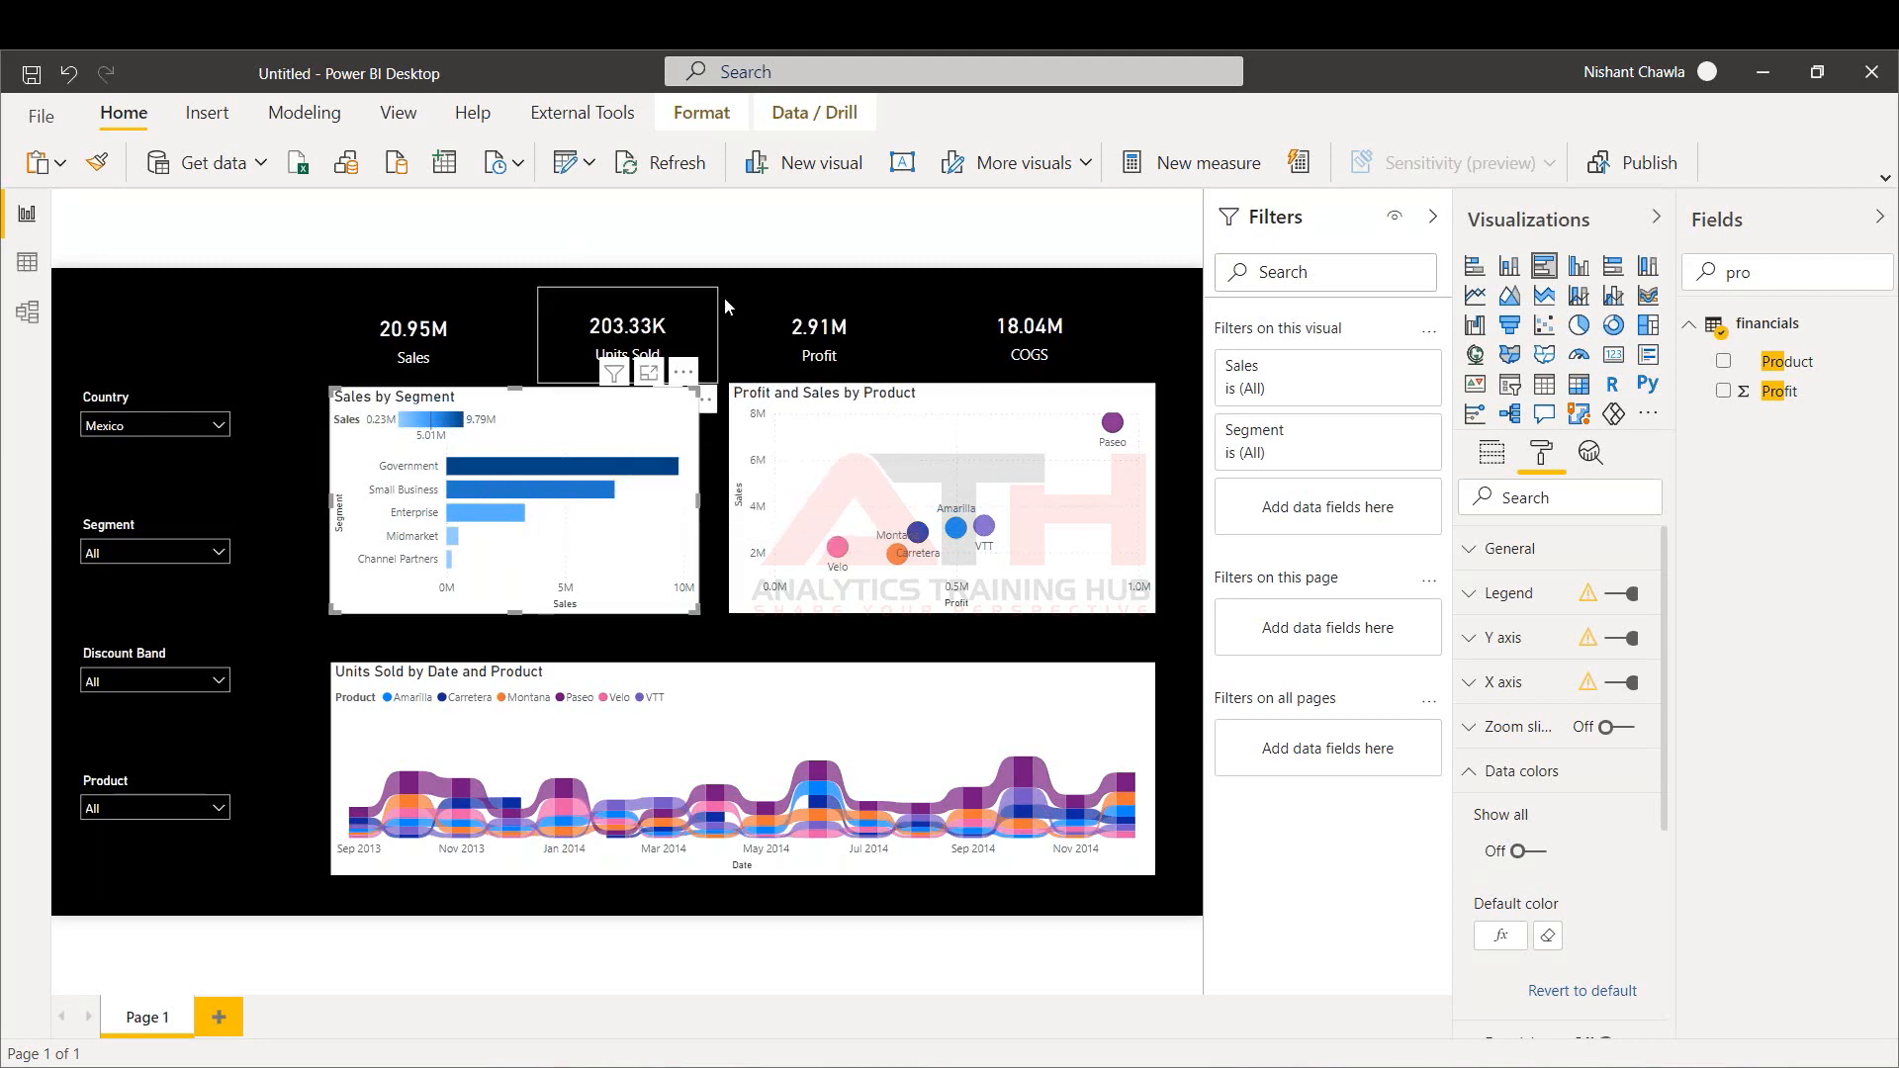
left_click(760, 252)
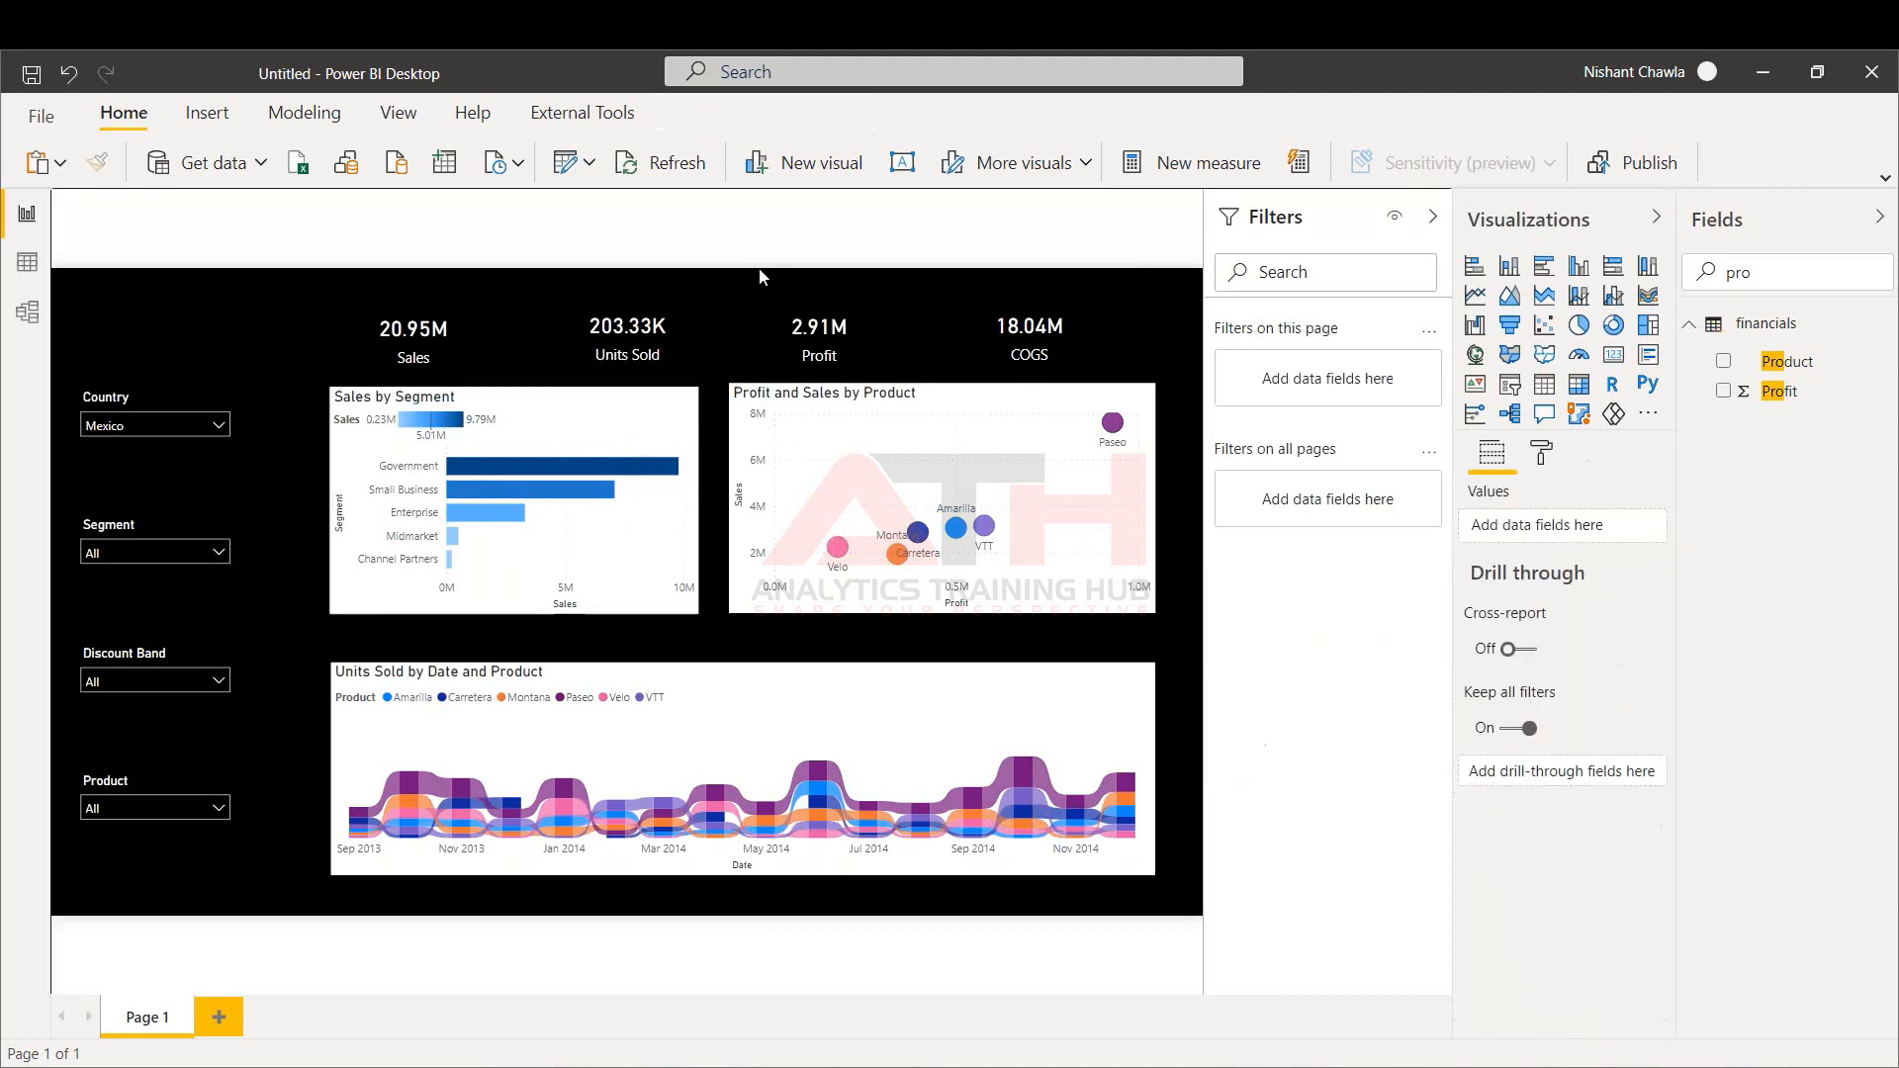
Turn off the Sales by Segment chart's background and set its Y axis color to white
left_click(514, 406)
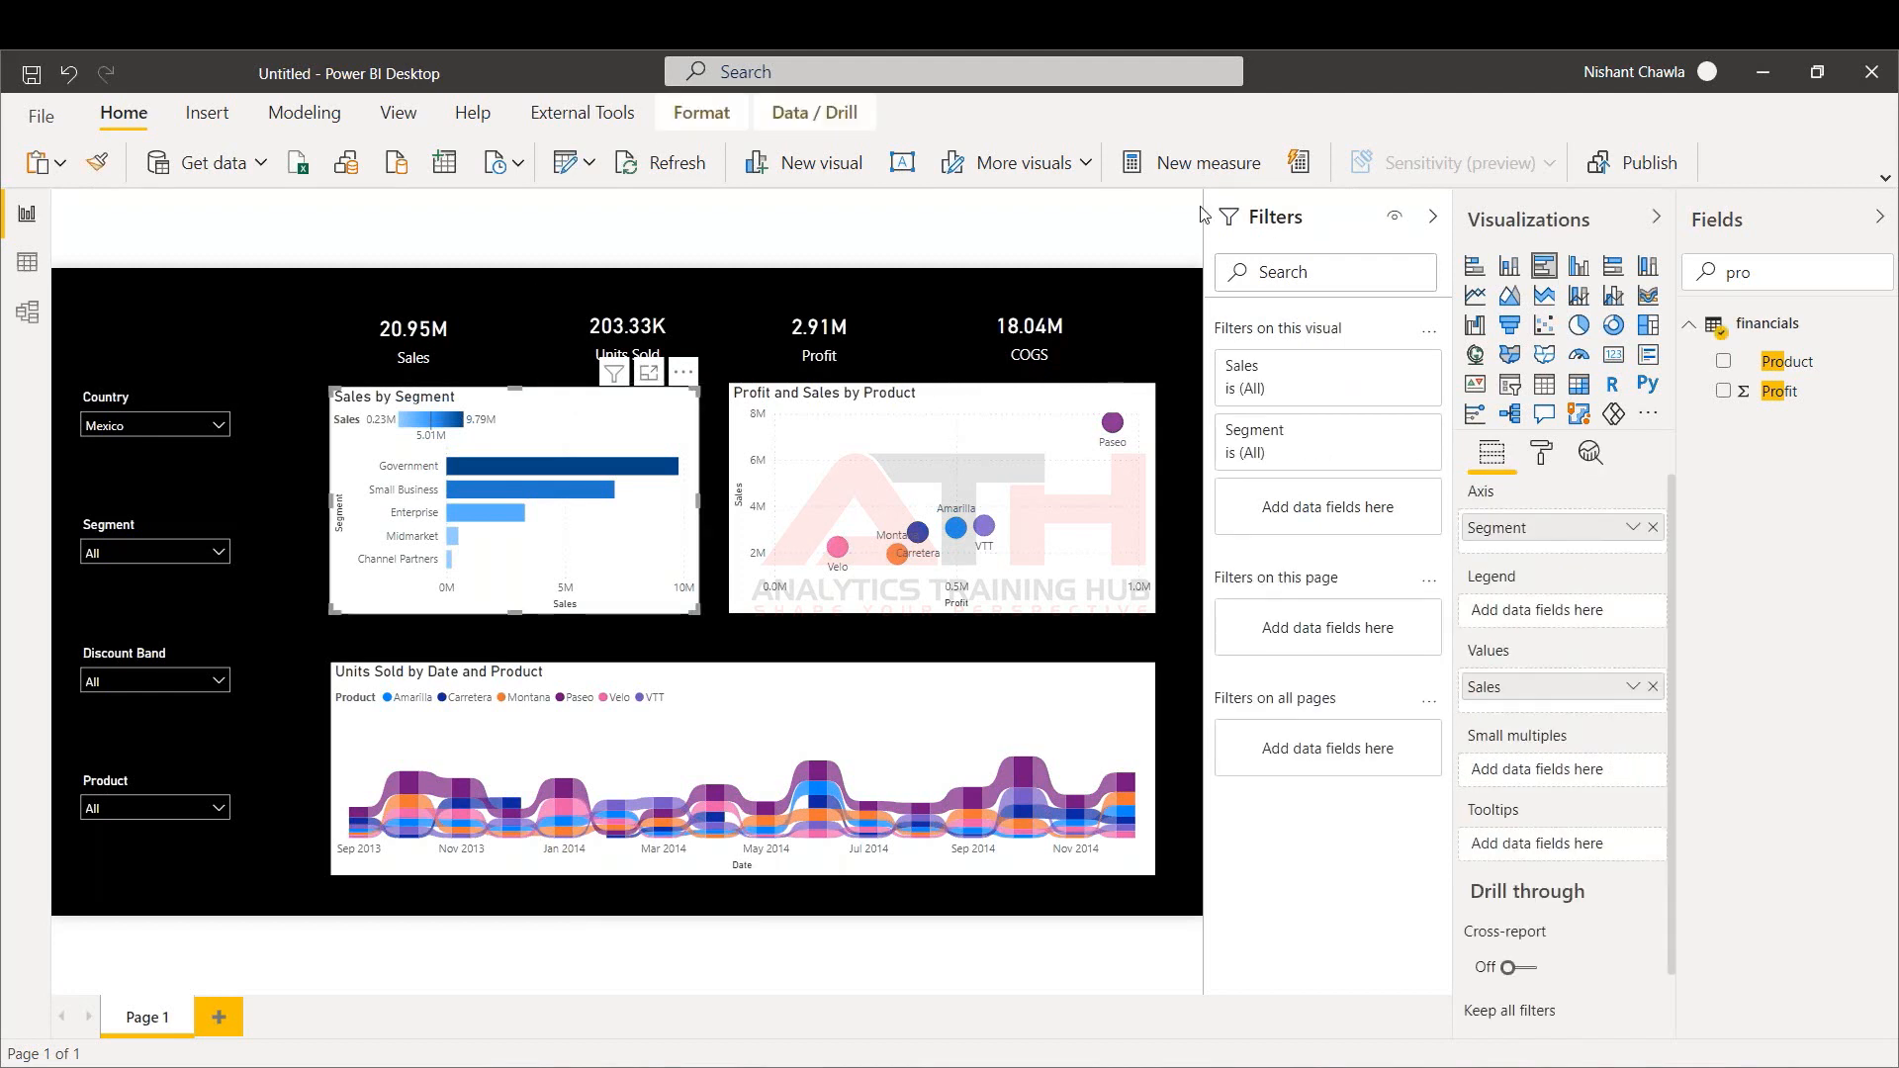
left_click(1543, 452)
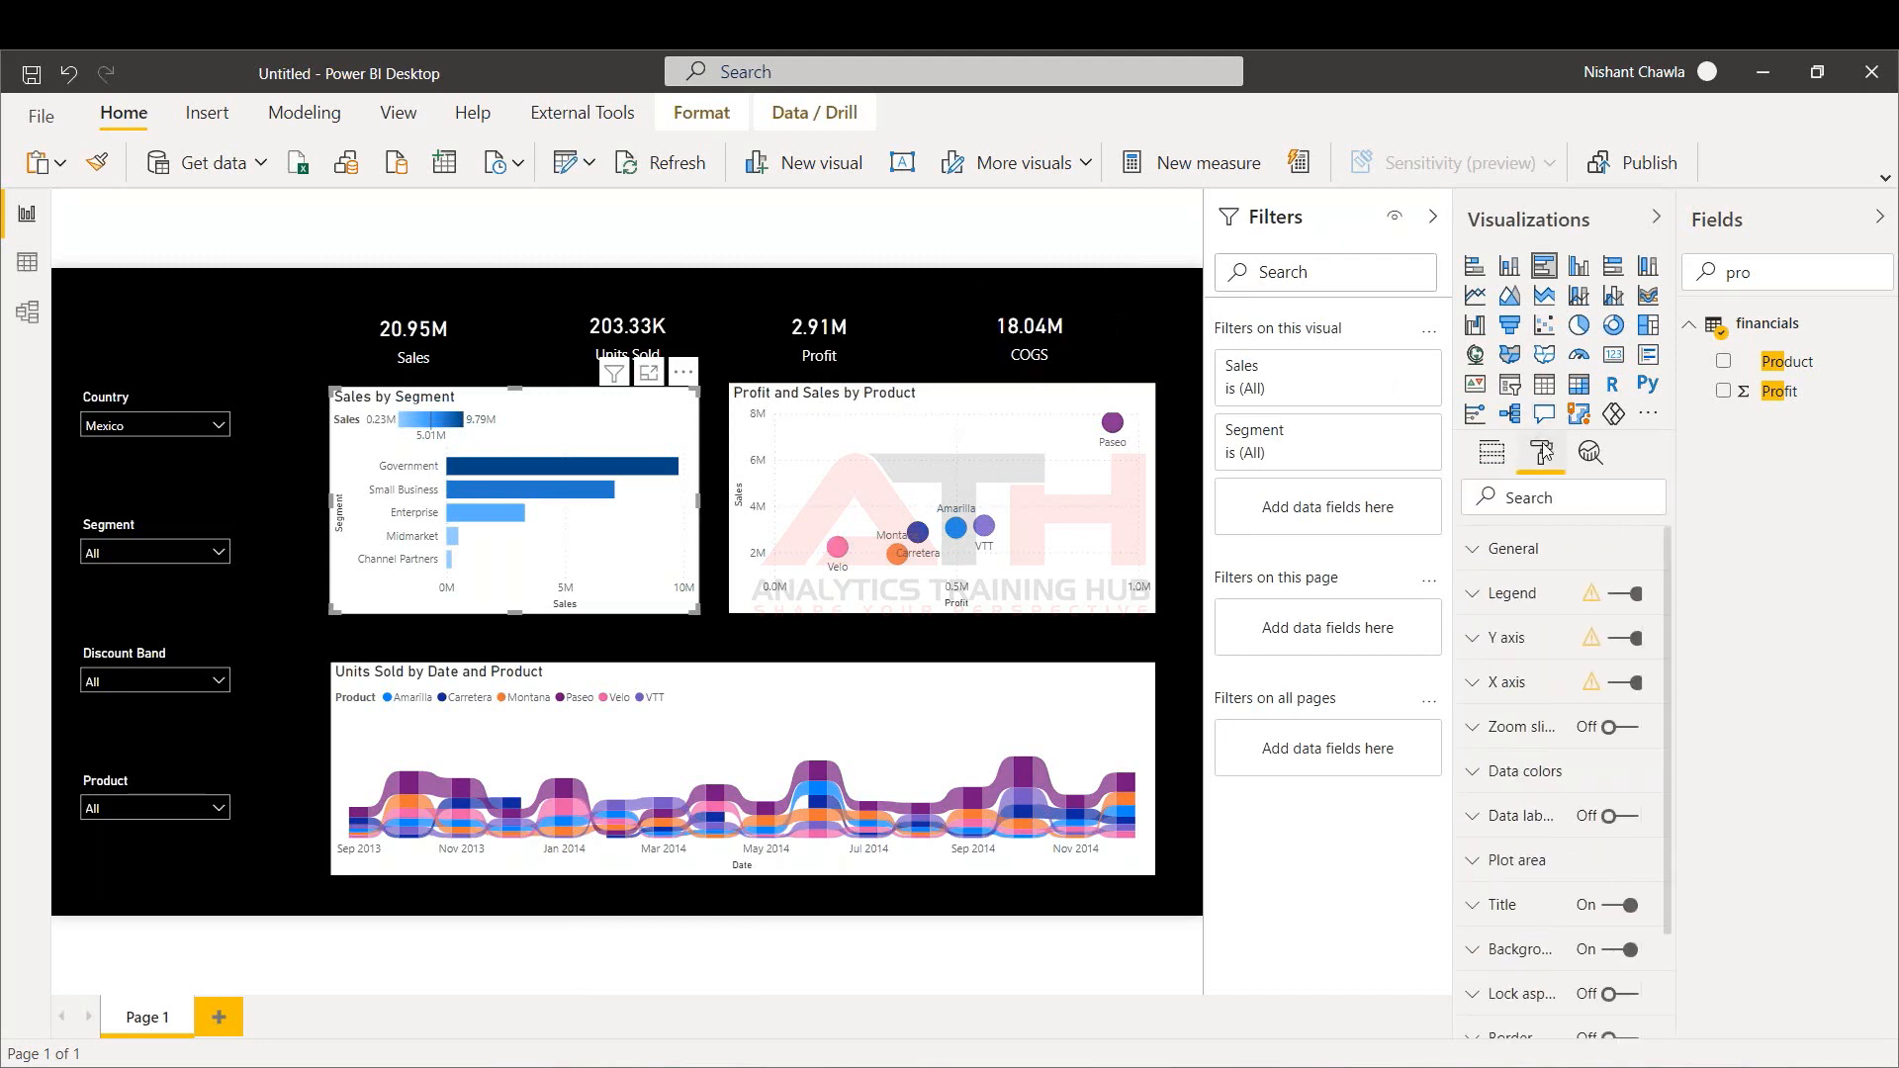
left_click(1599, 950)
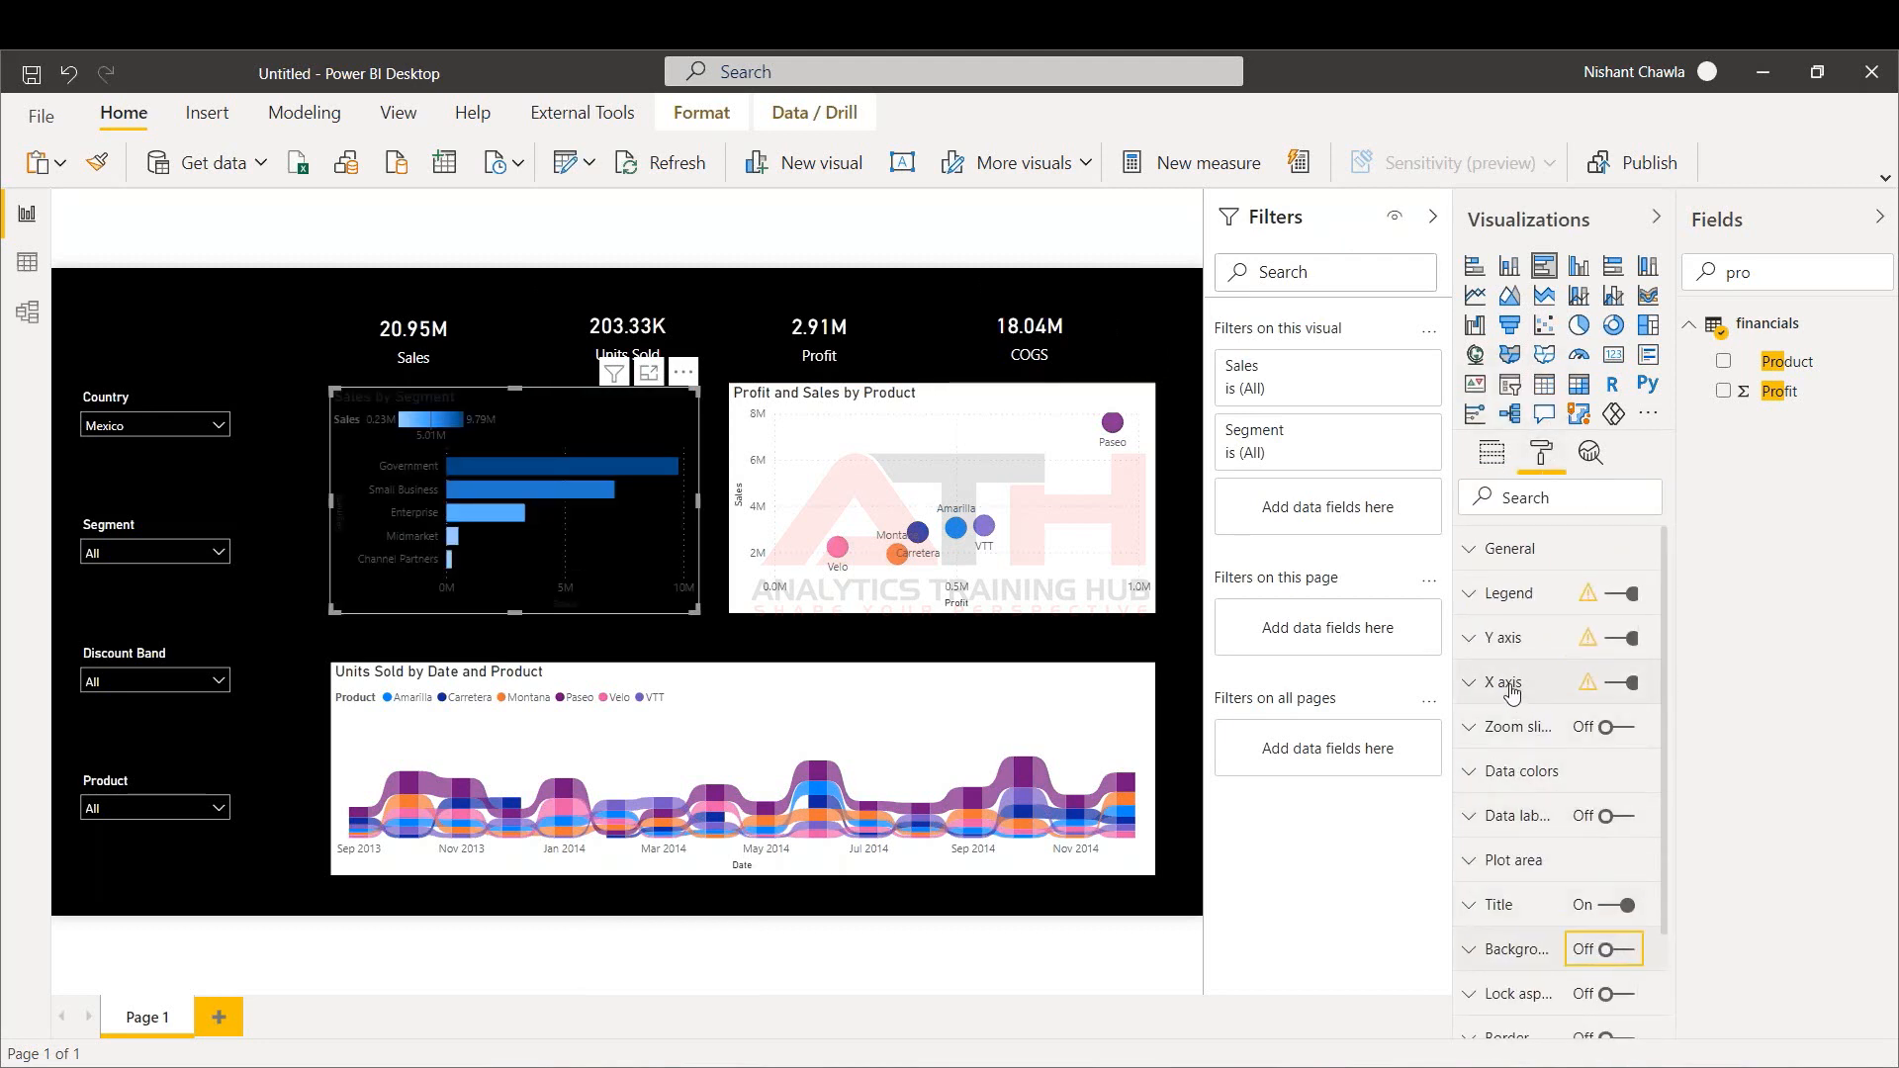
left_click(1505, 643)
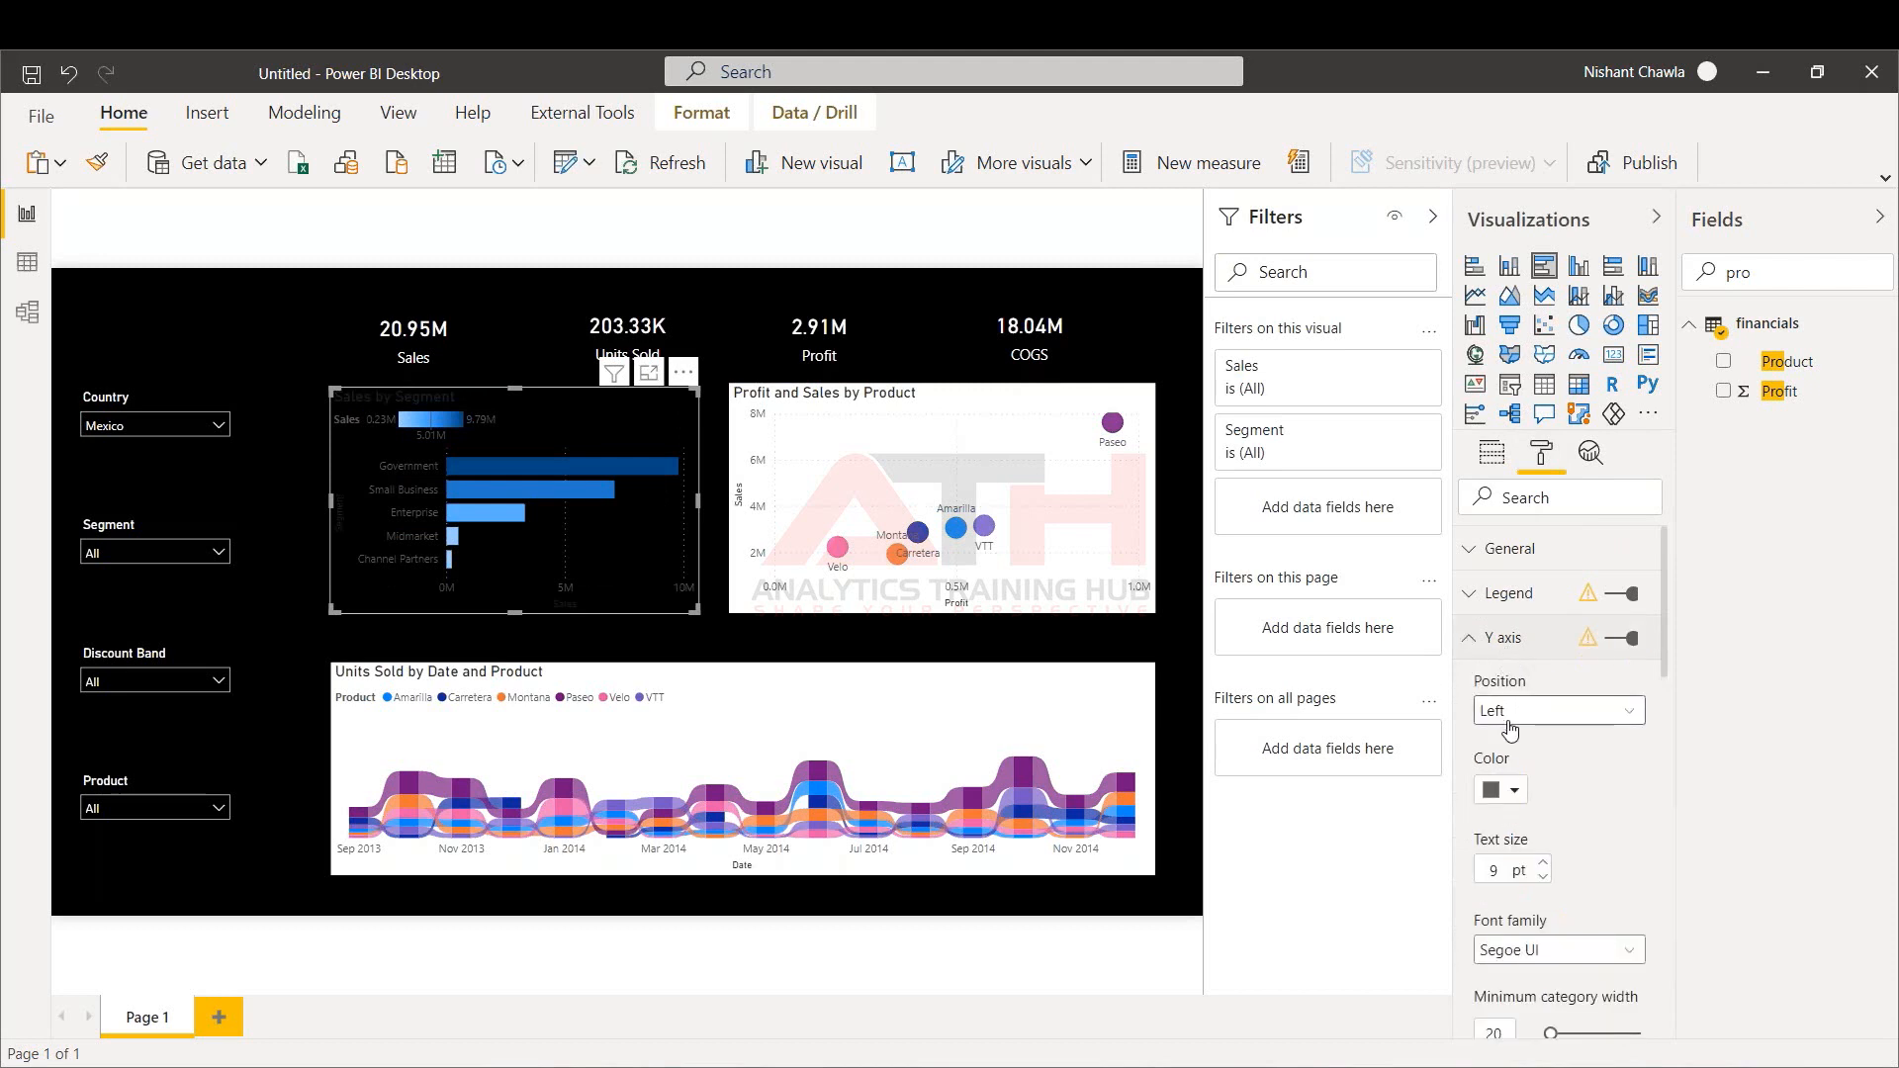
left_click(1505, 792)
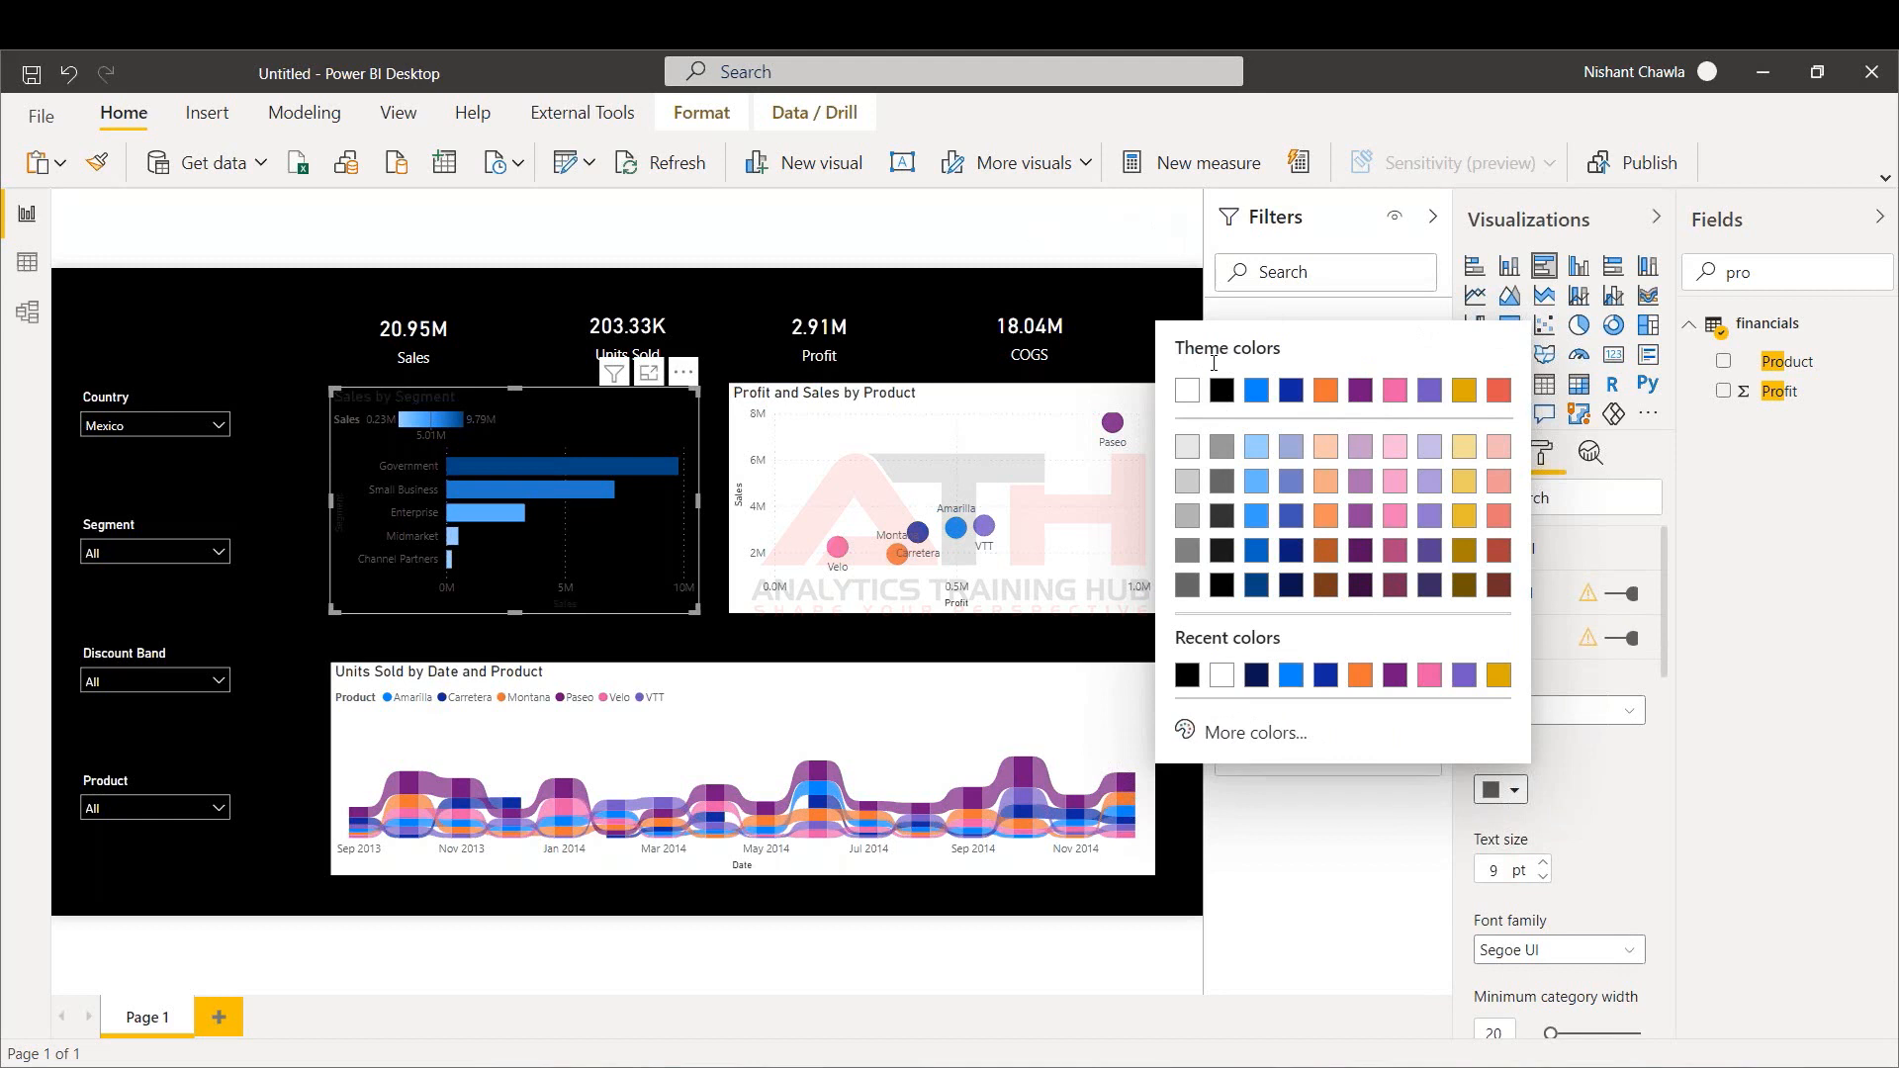
left_click(1189, 391)
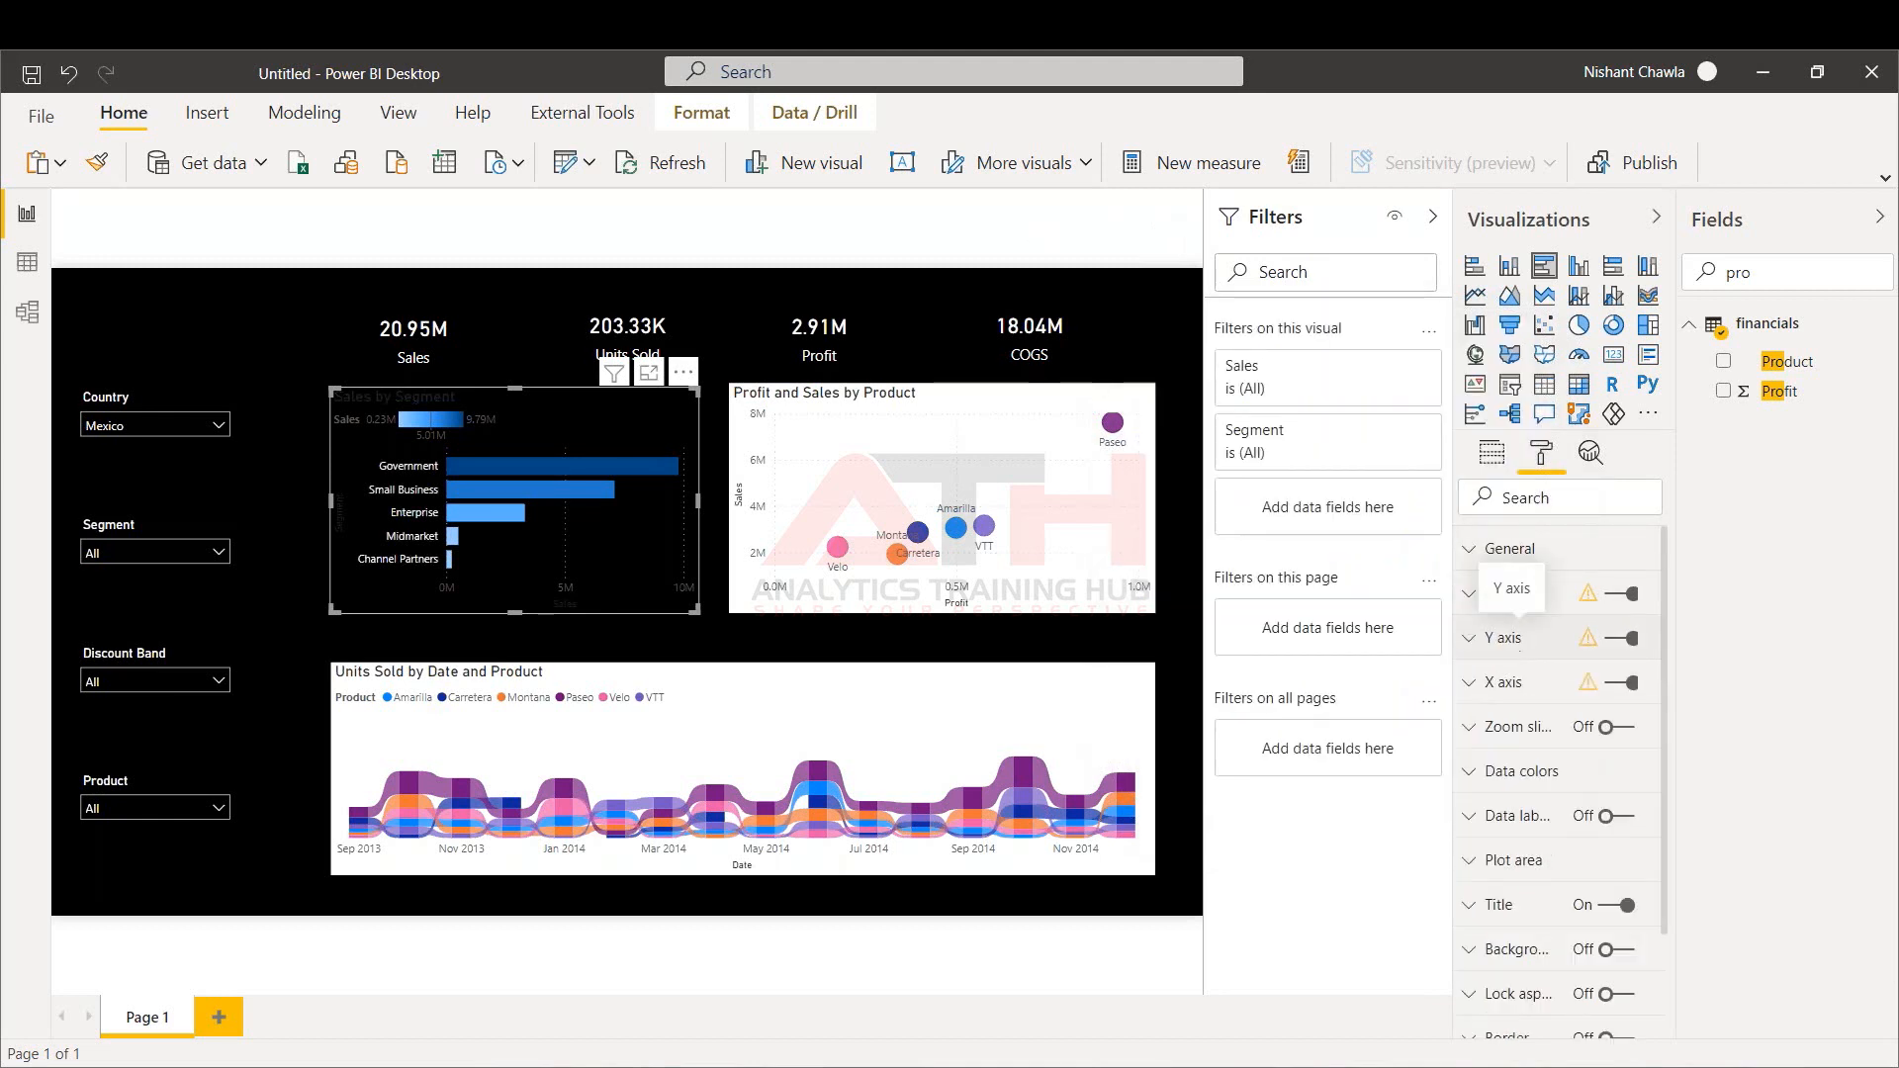
Turn off the Sales by Segment chart's X axis and show its data labels in white
left_click(1618, 686)
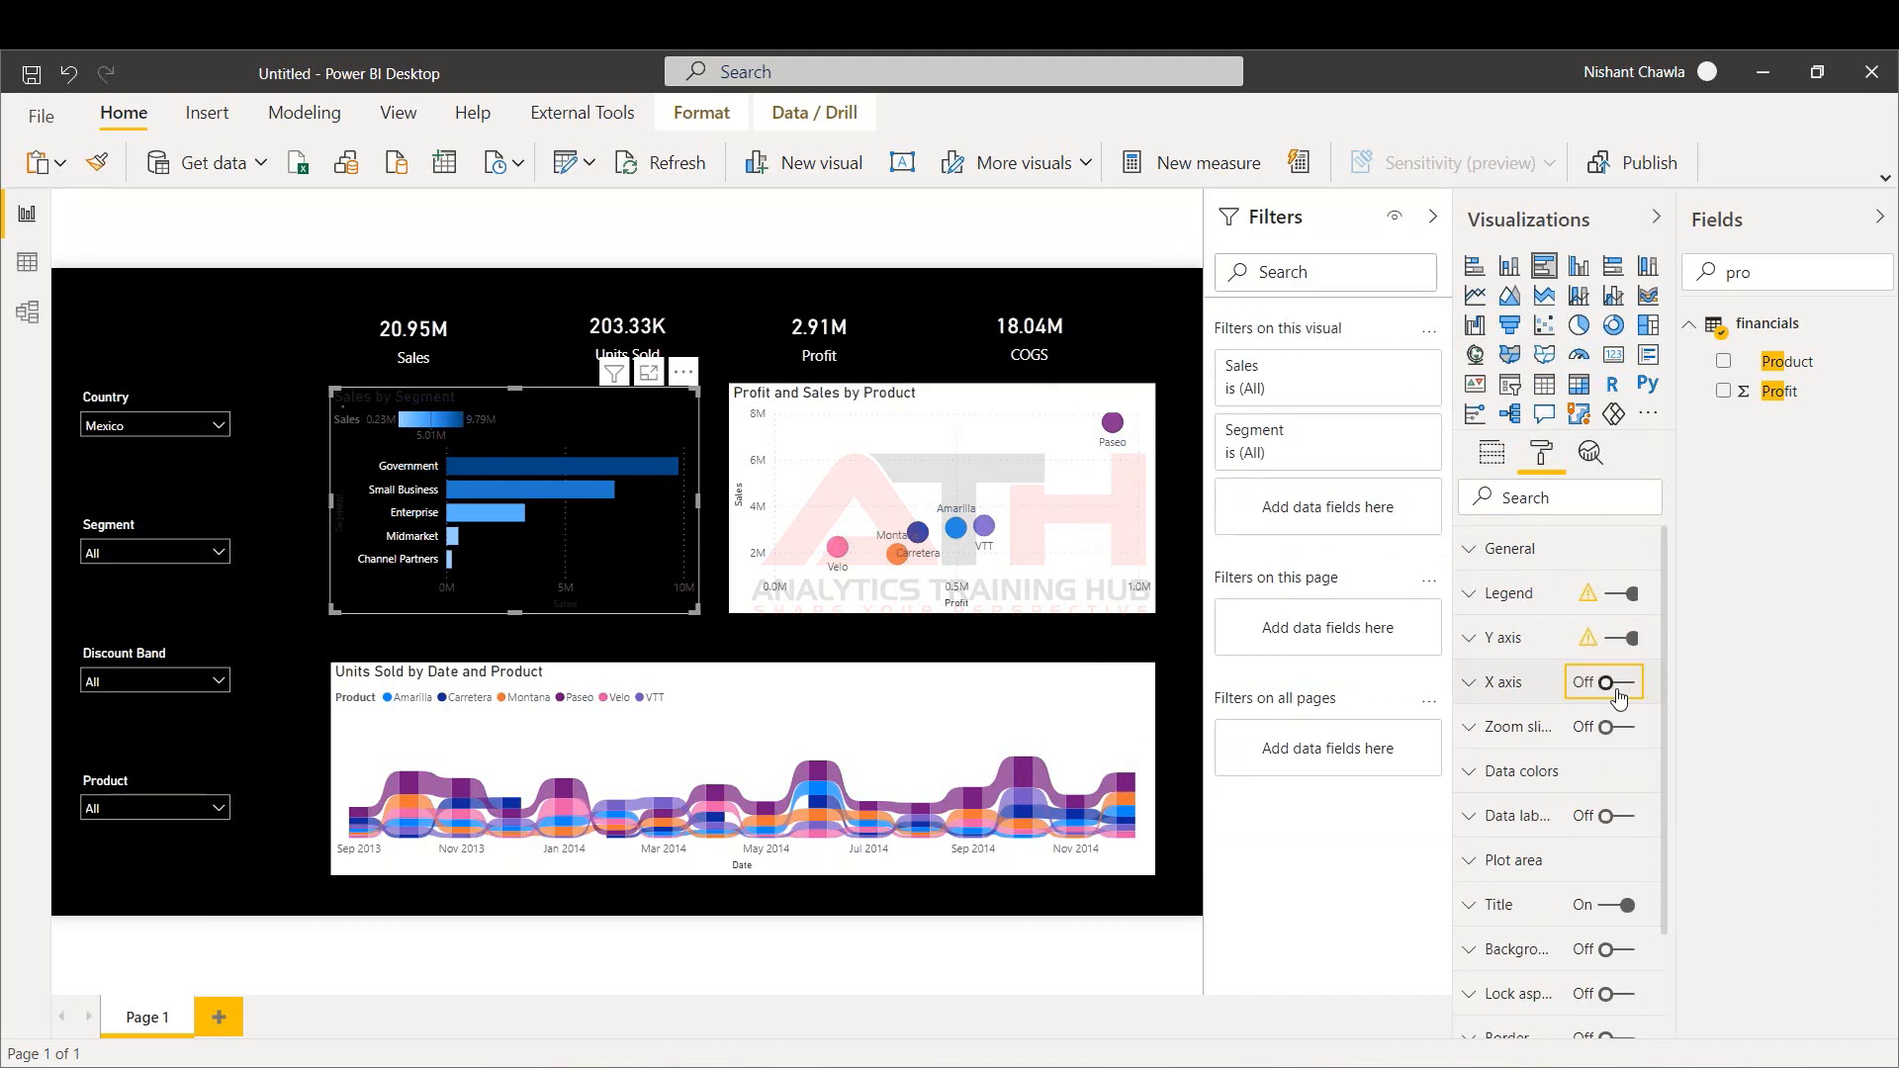
left_click(1623, 817)
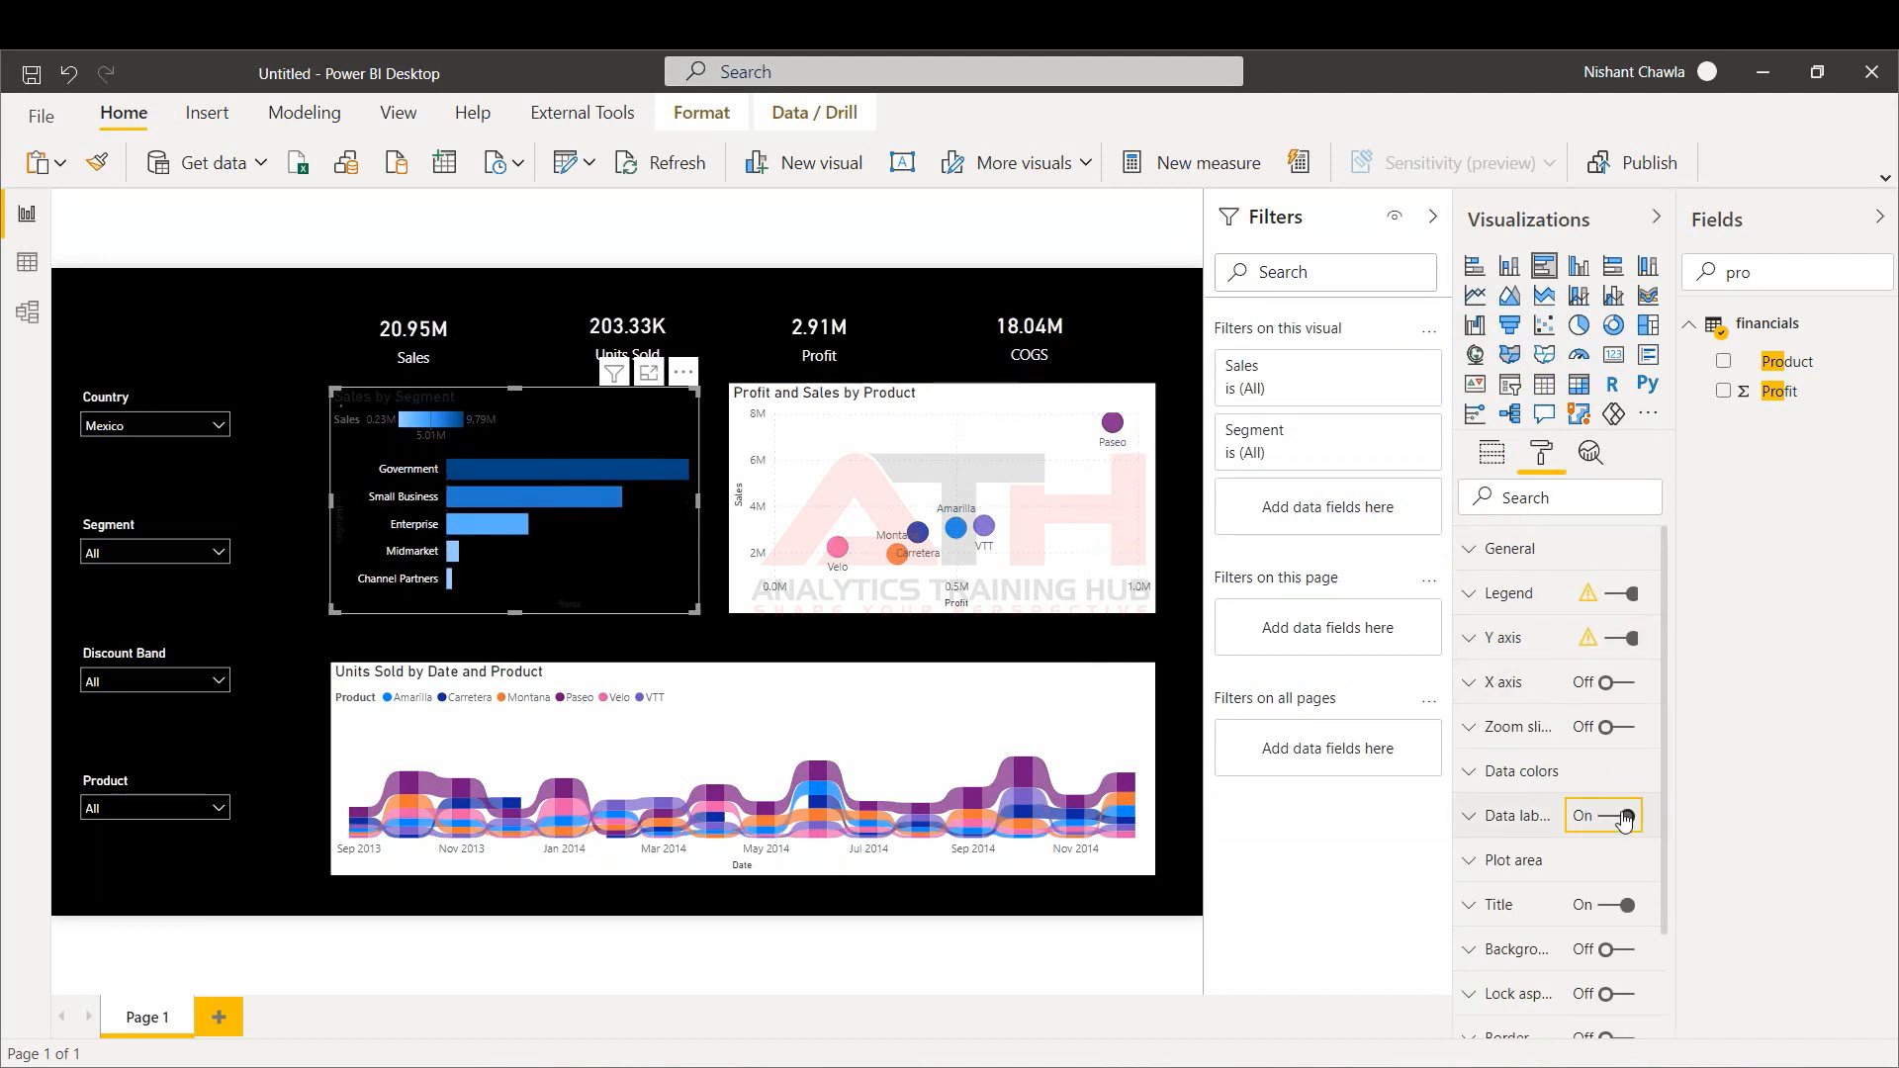
left_click(1505, 819)
left_click(1505, 899)
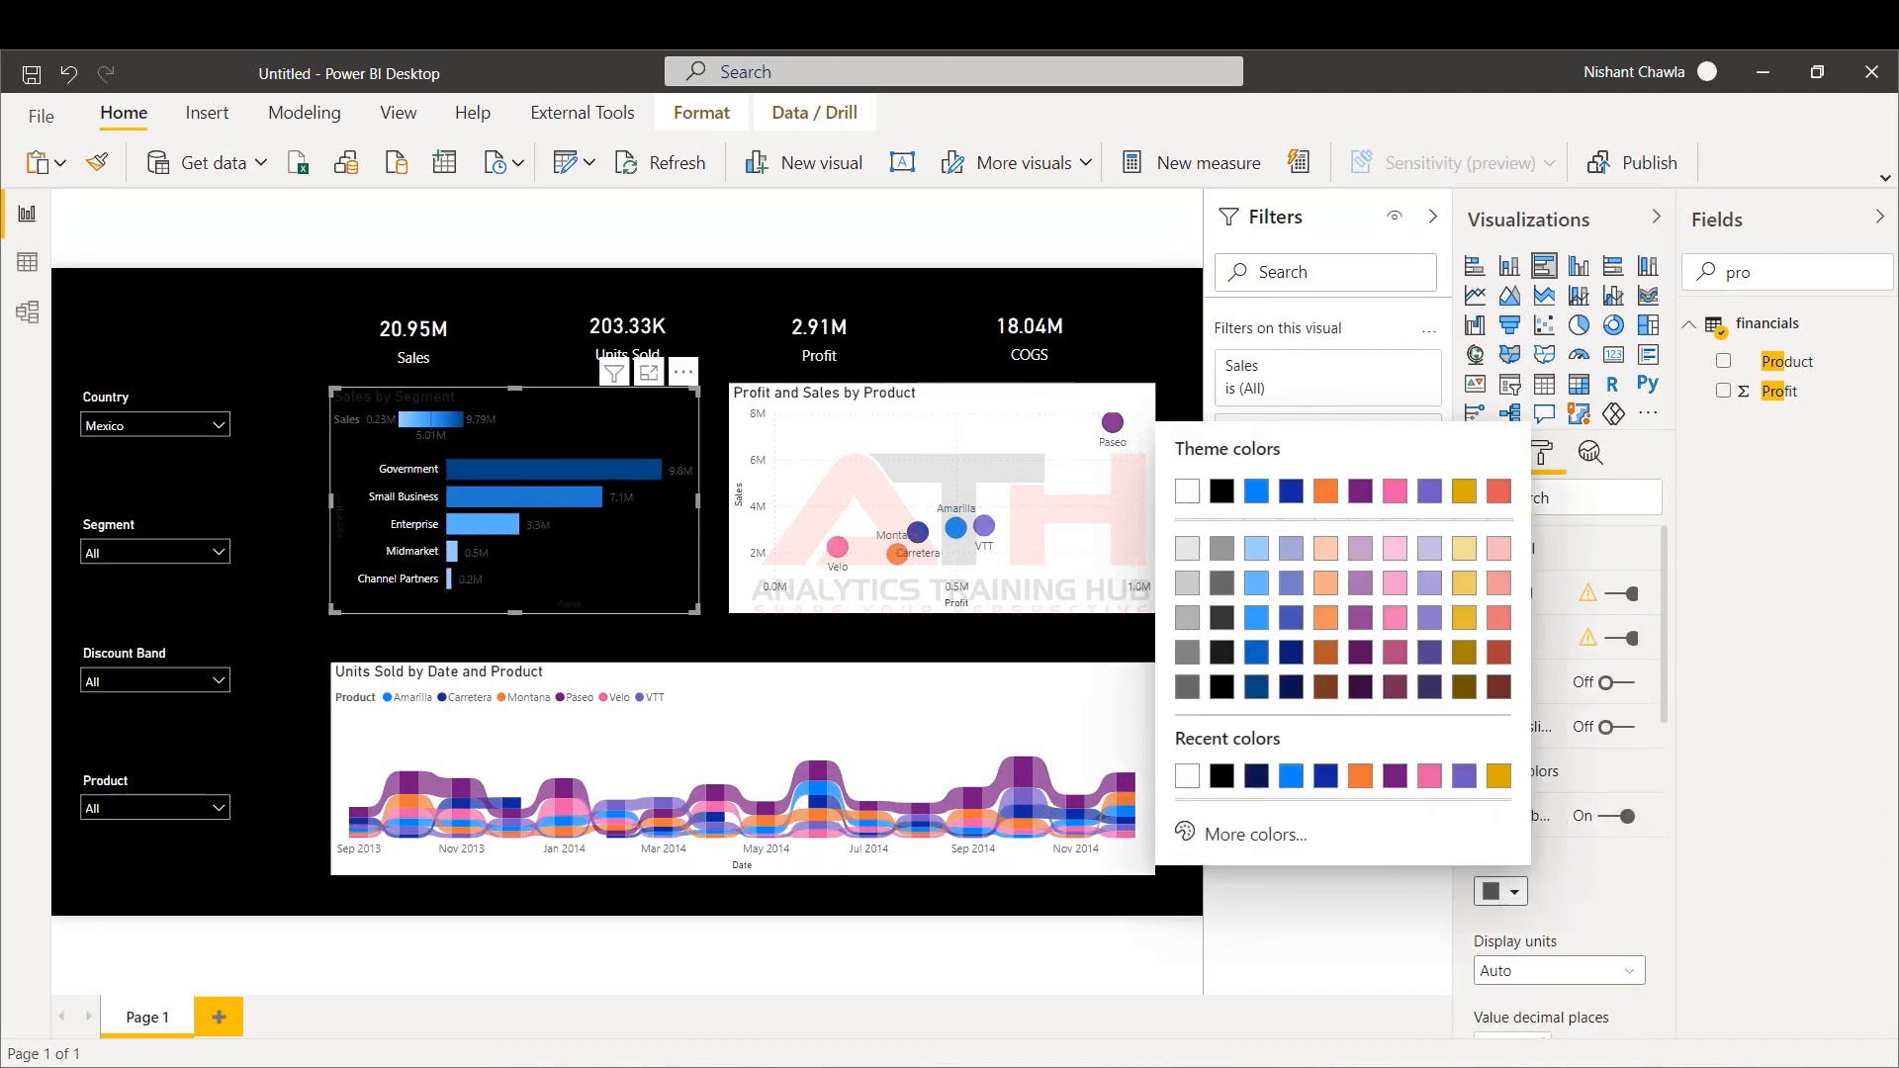
left_click(1187, 493)
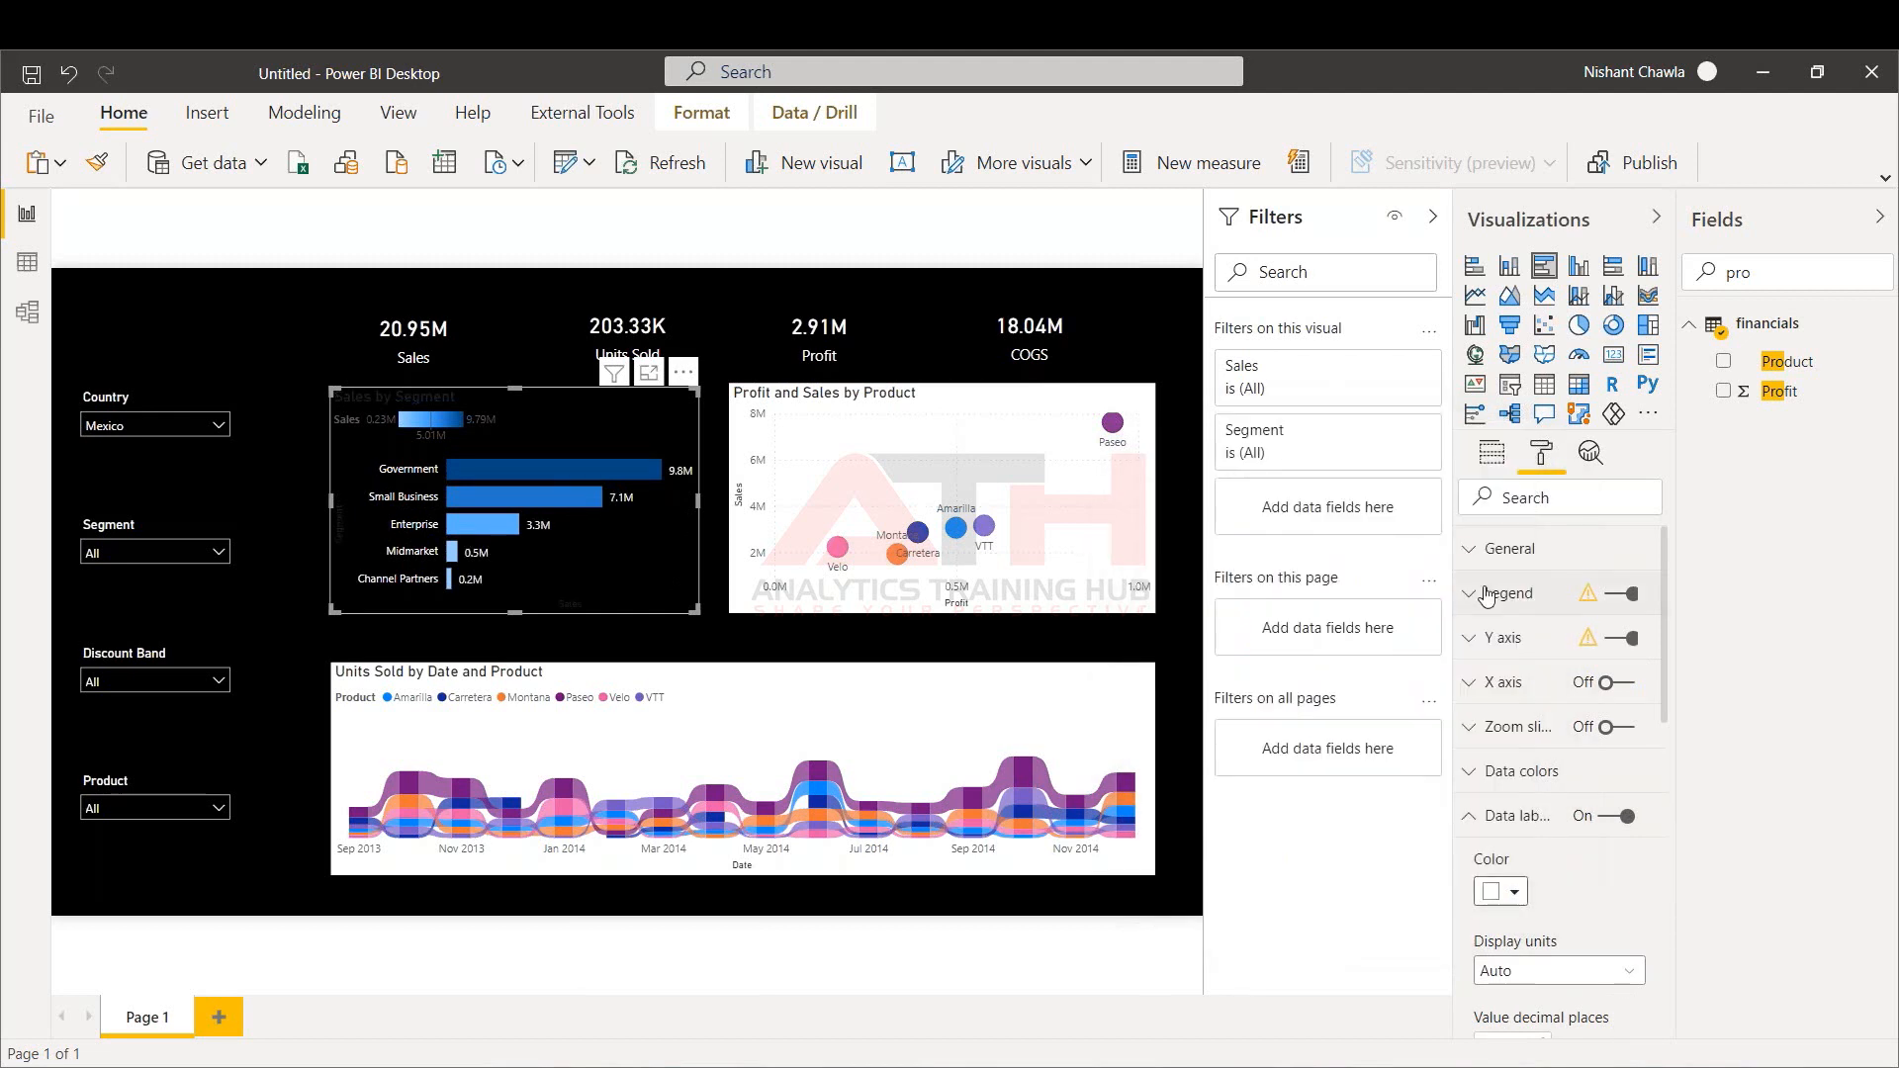
Set the Sales by Segment chart's legend position to Top Center and its color to white
left_click(1486, 596)
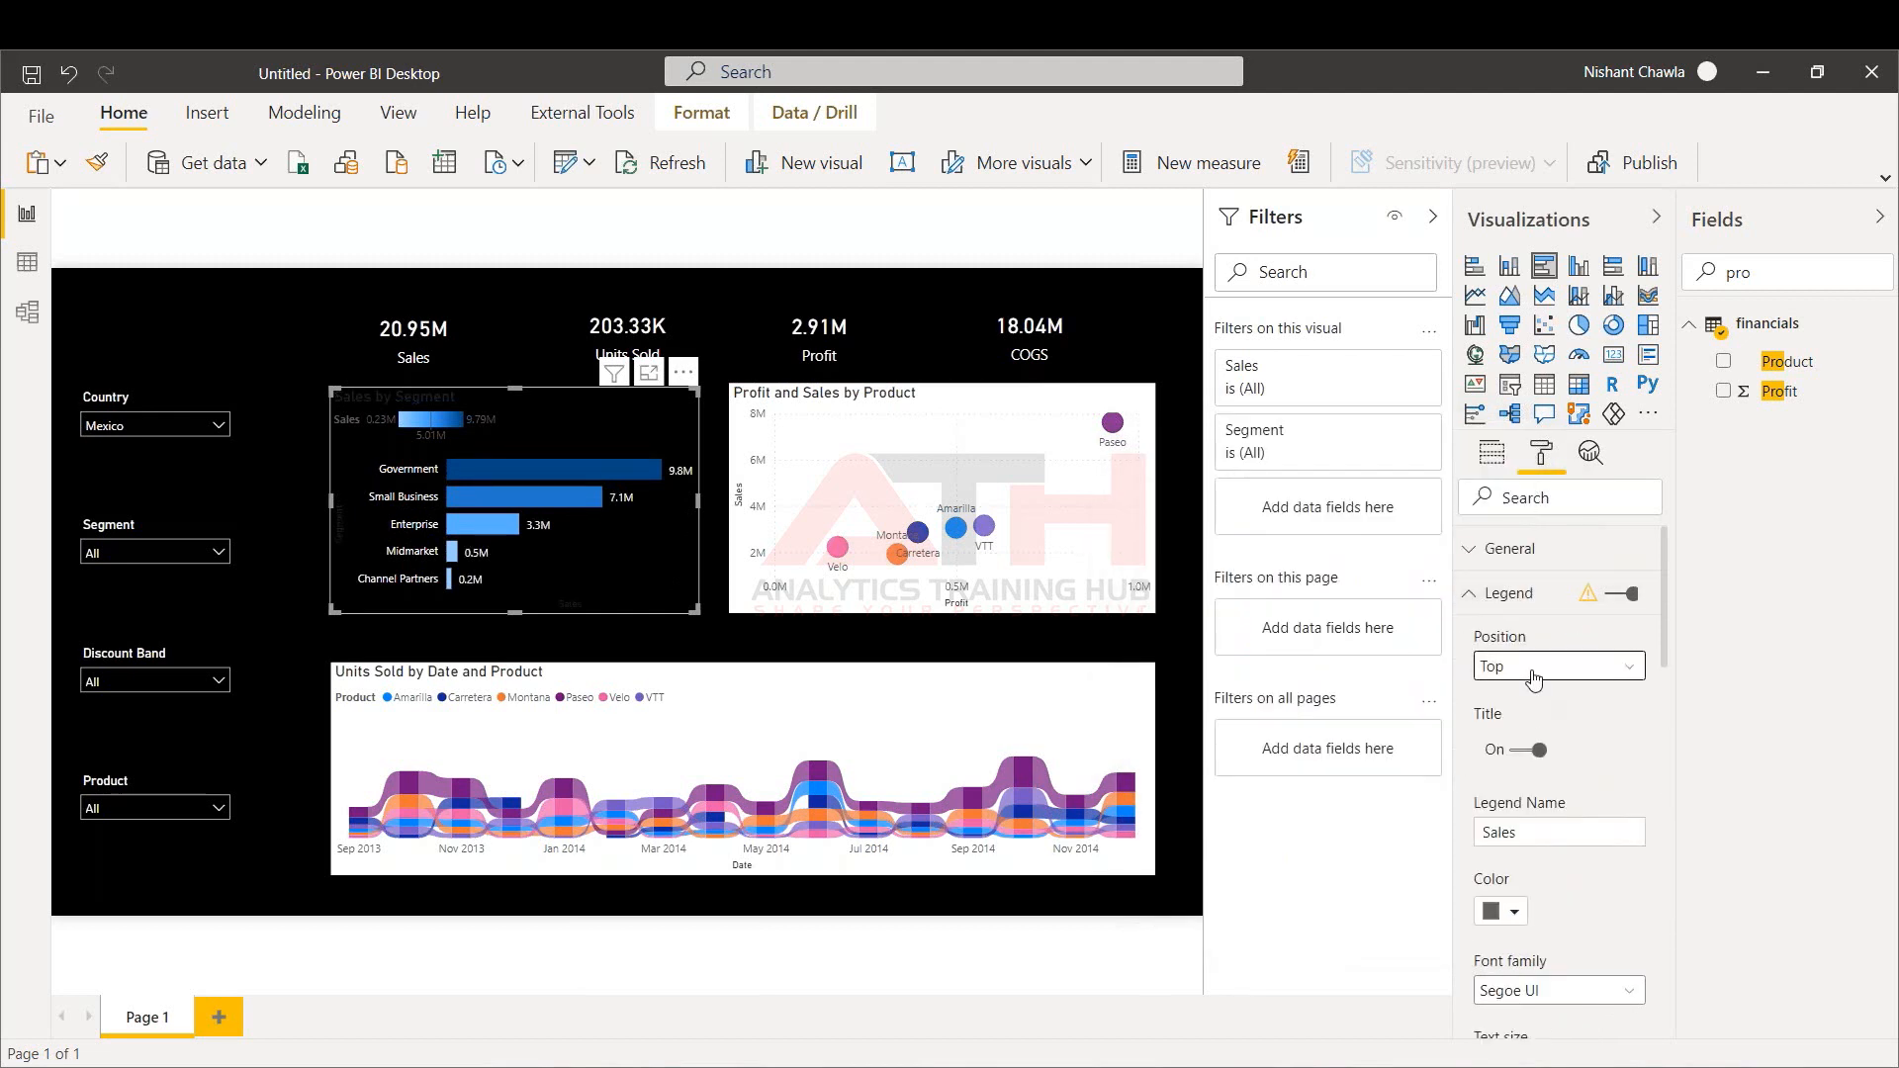
left_click(1532, 670)
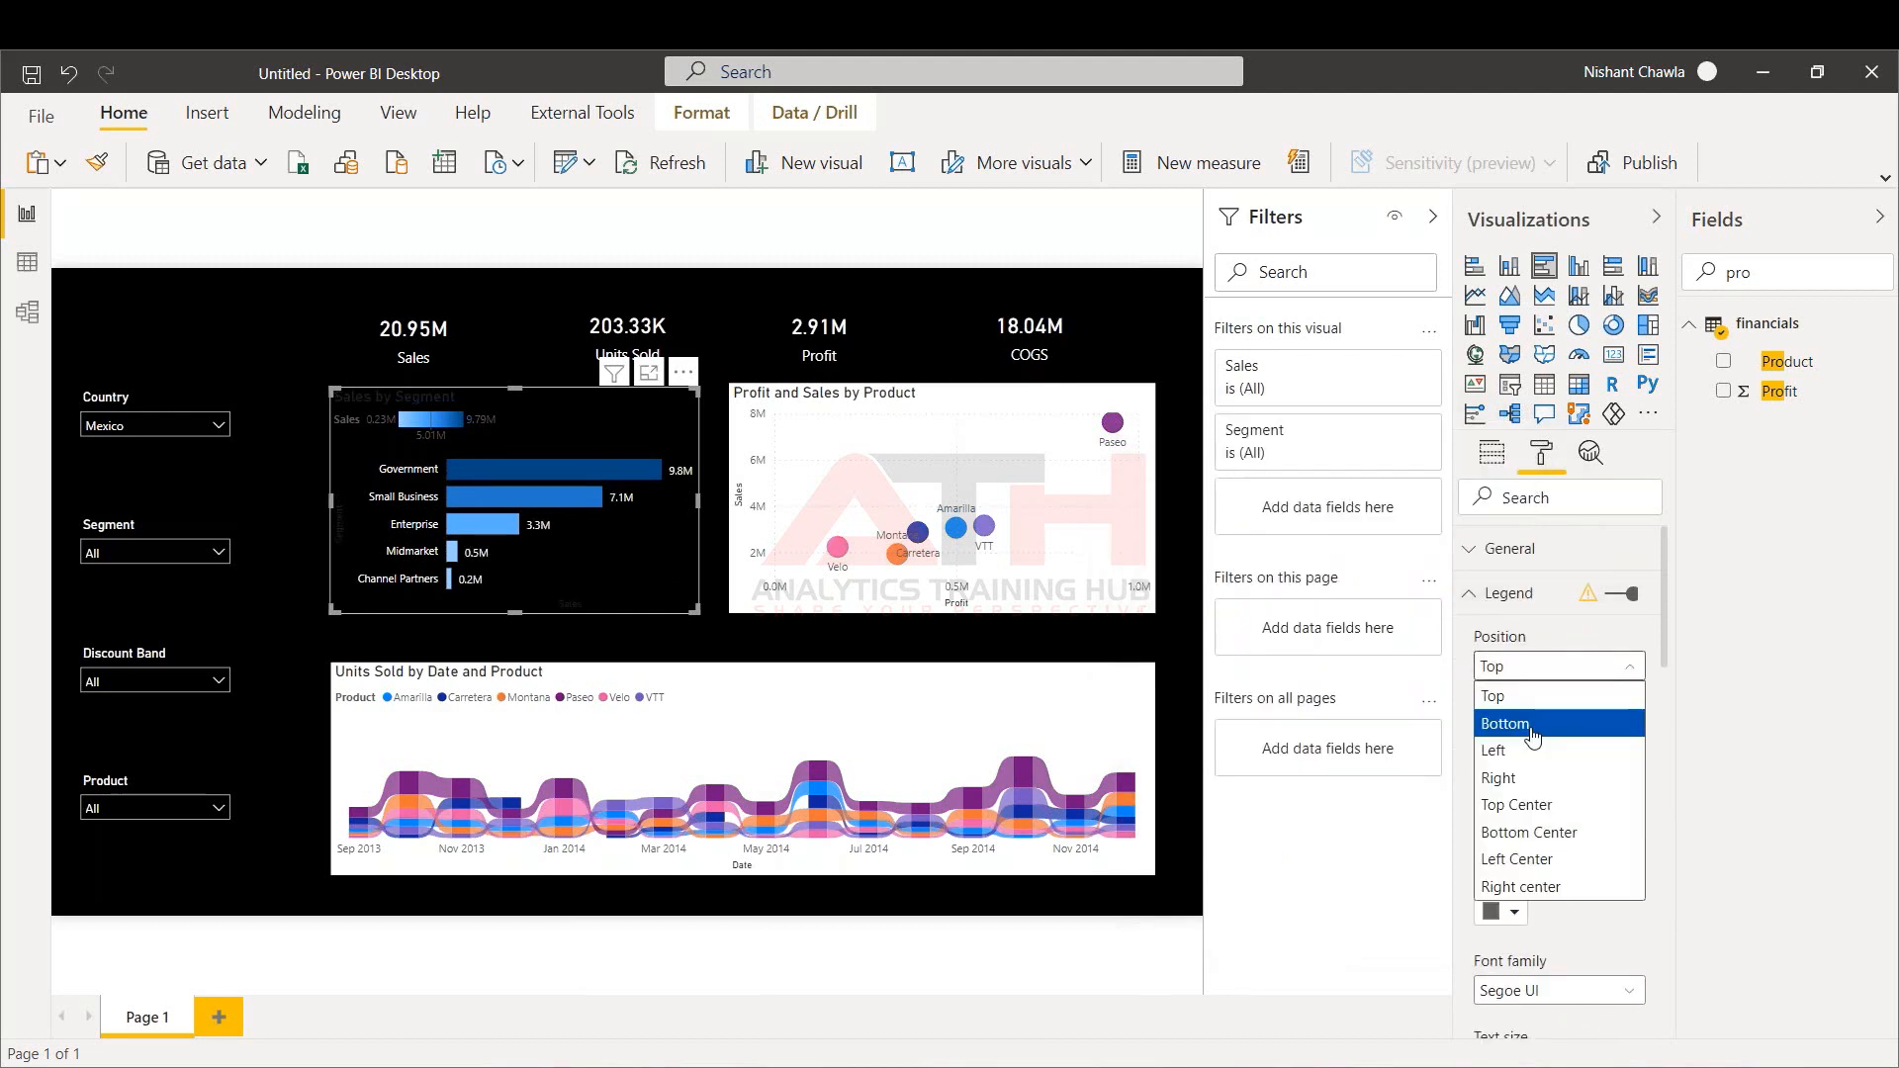
left_click(1527, 806)
left_click(1501, 914)
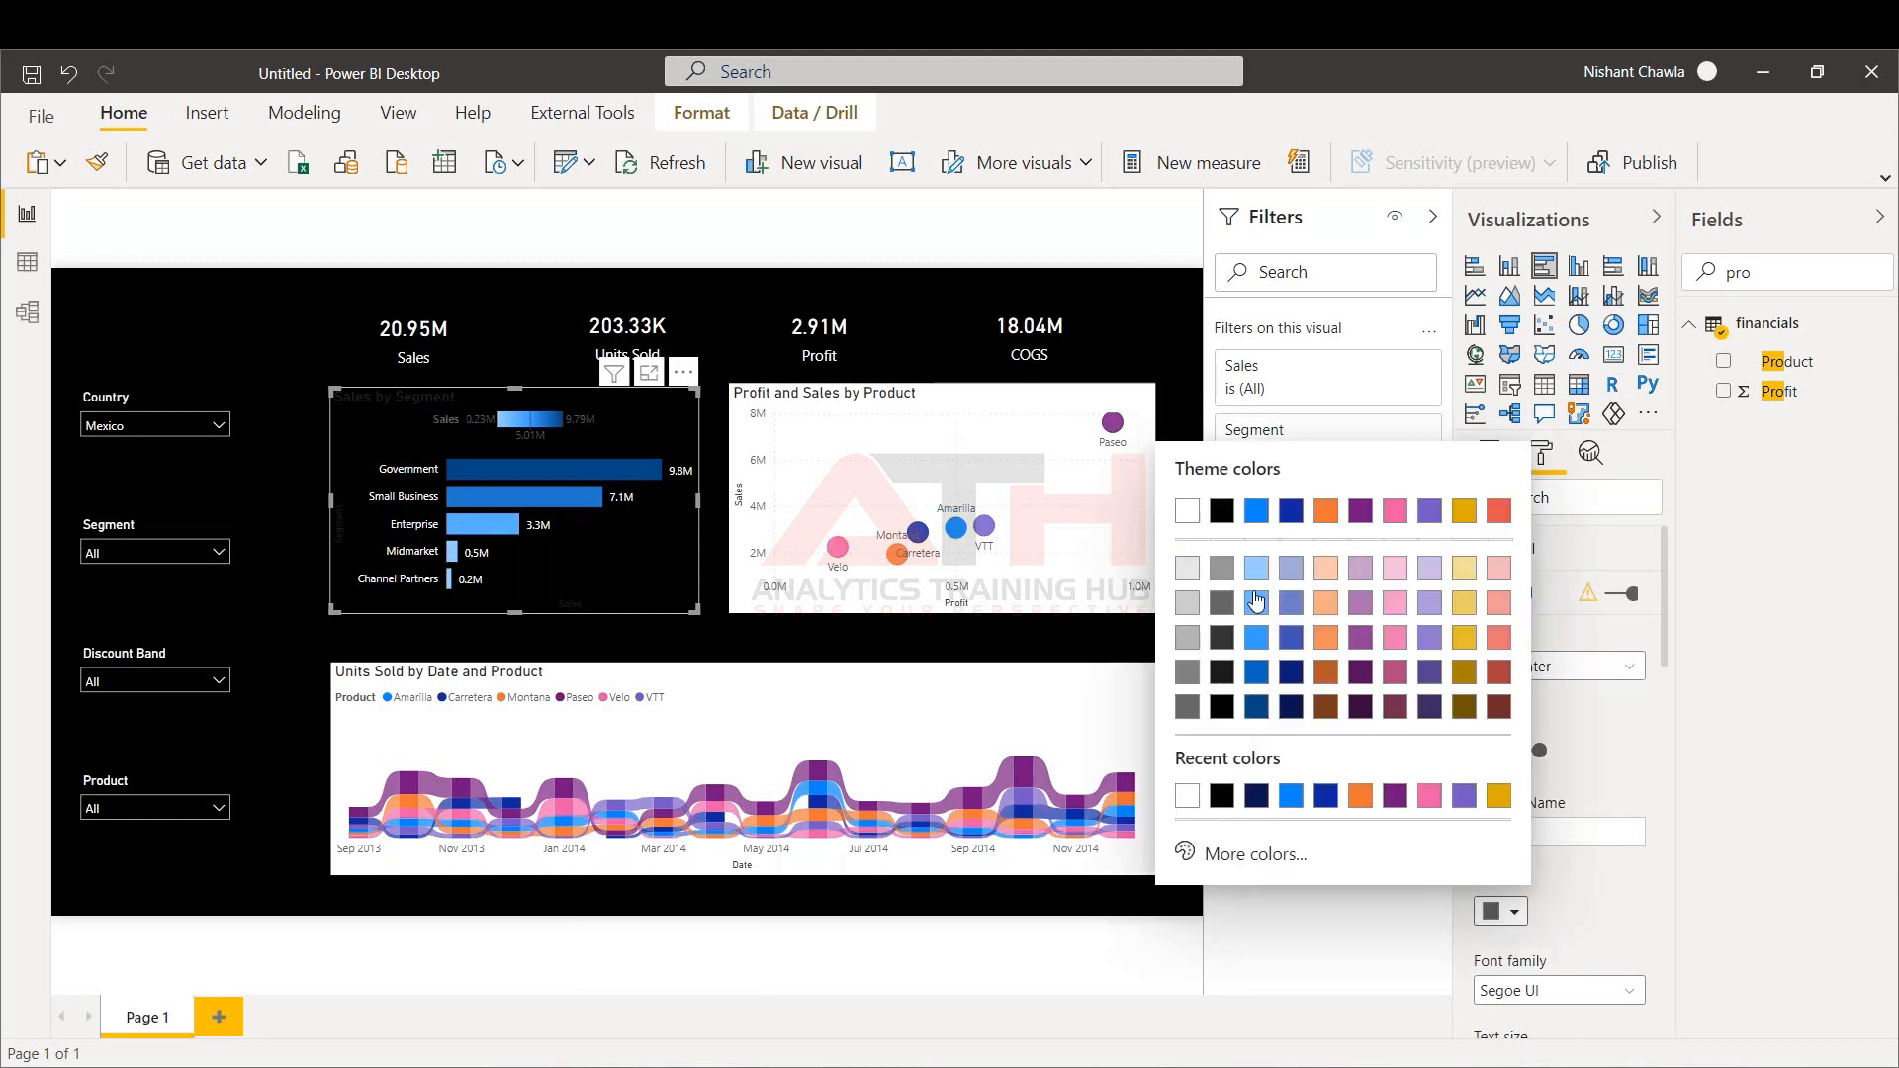
left_click(1186, 517)
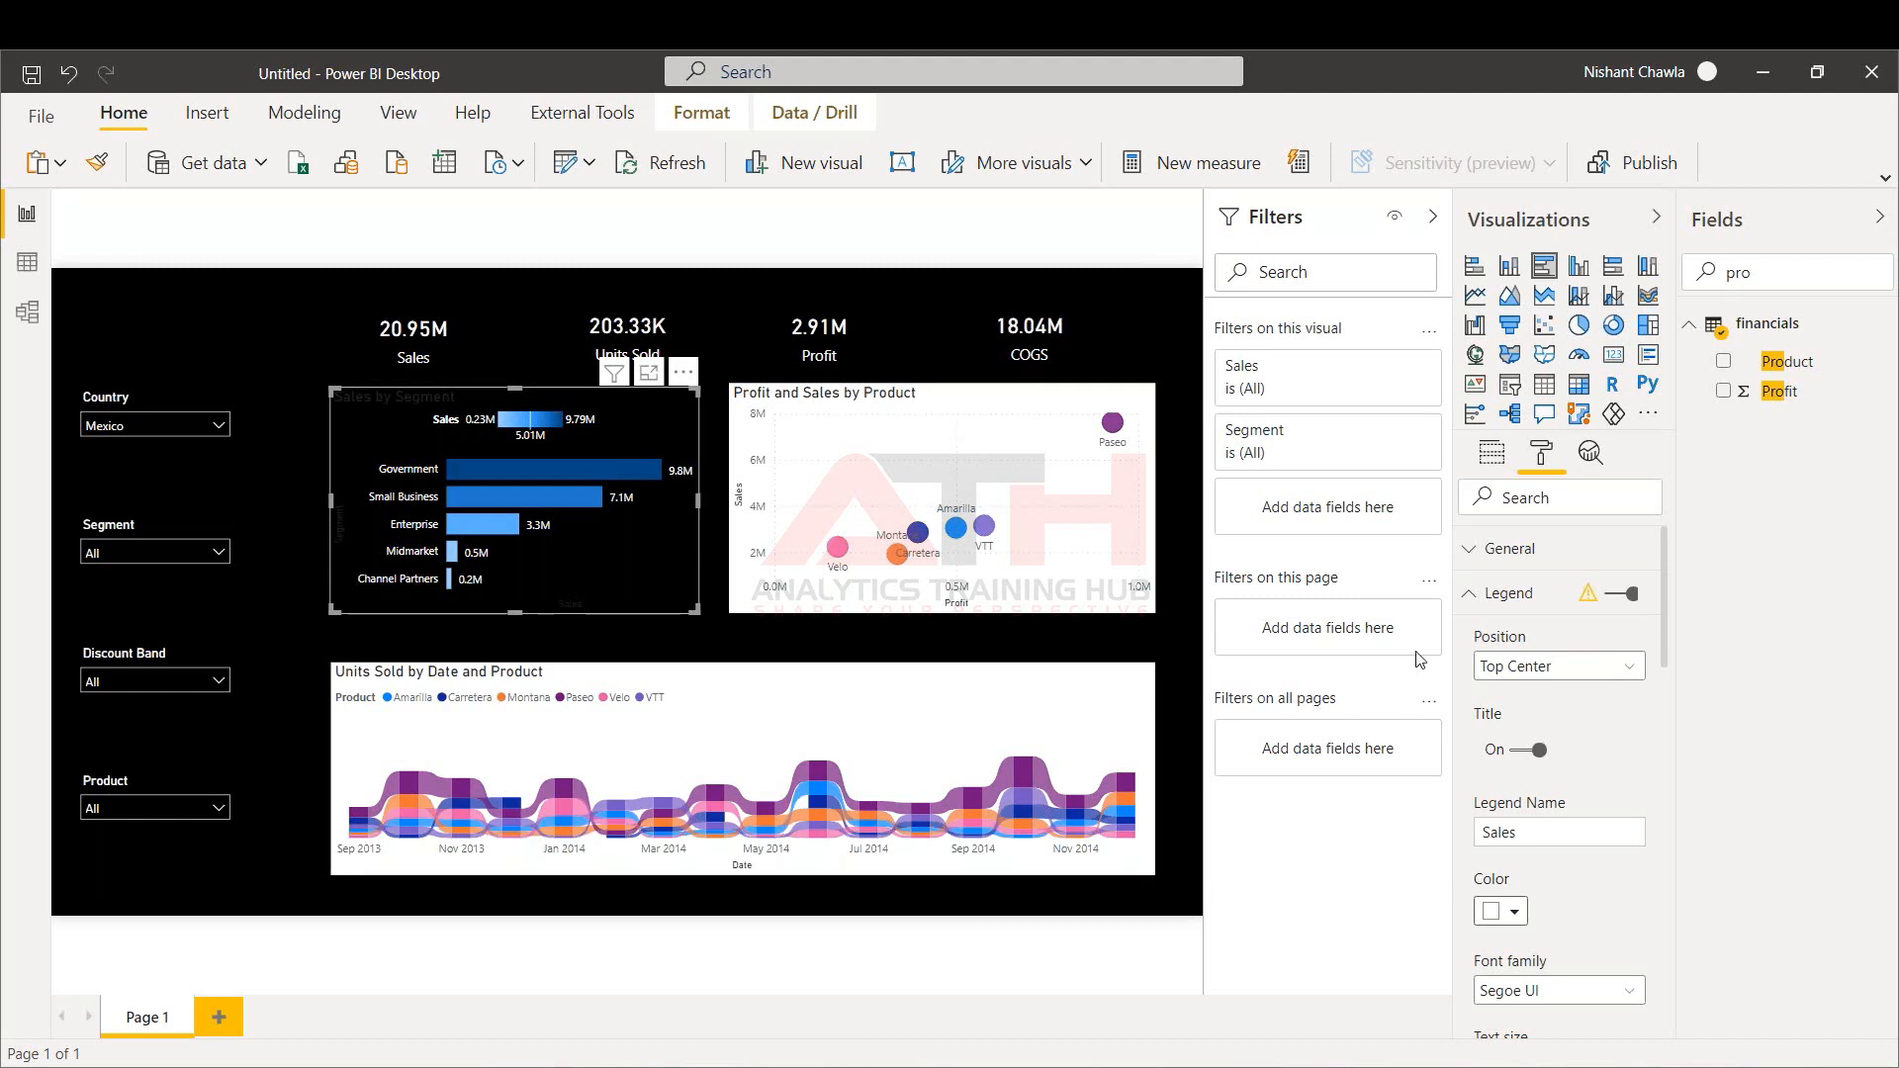
left_click(1518, 605)
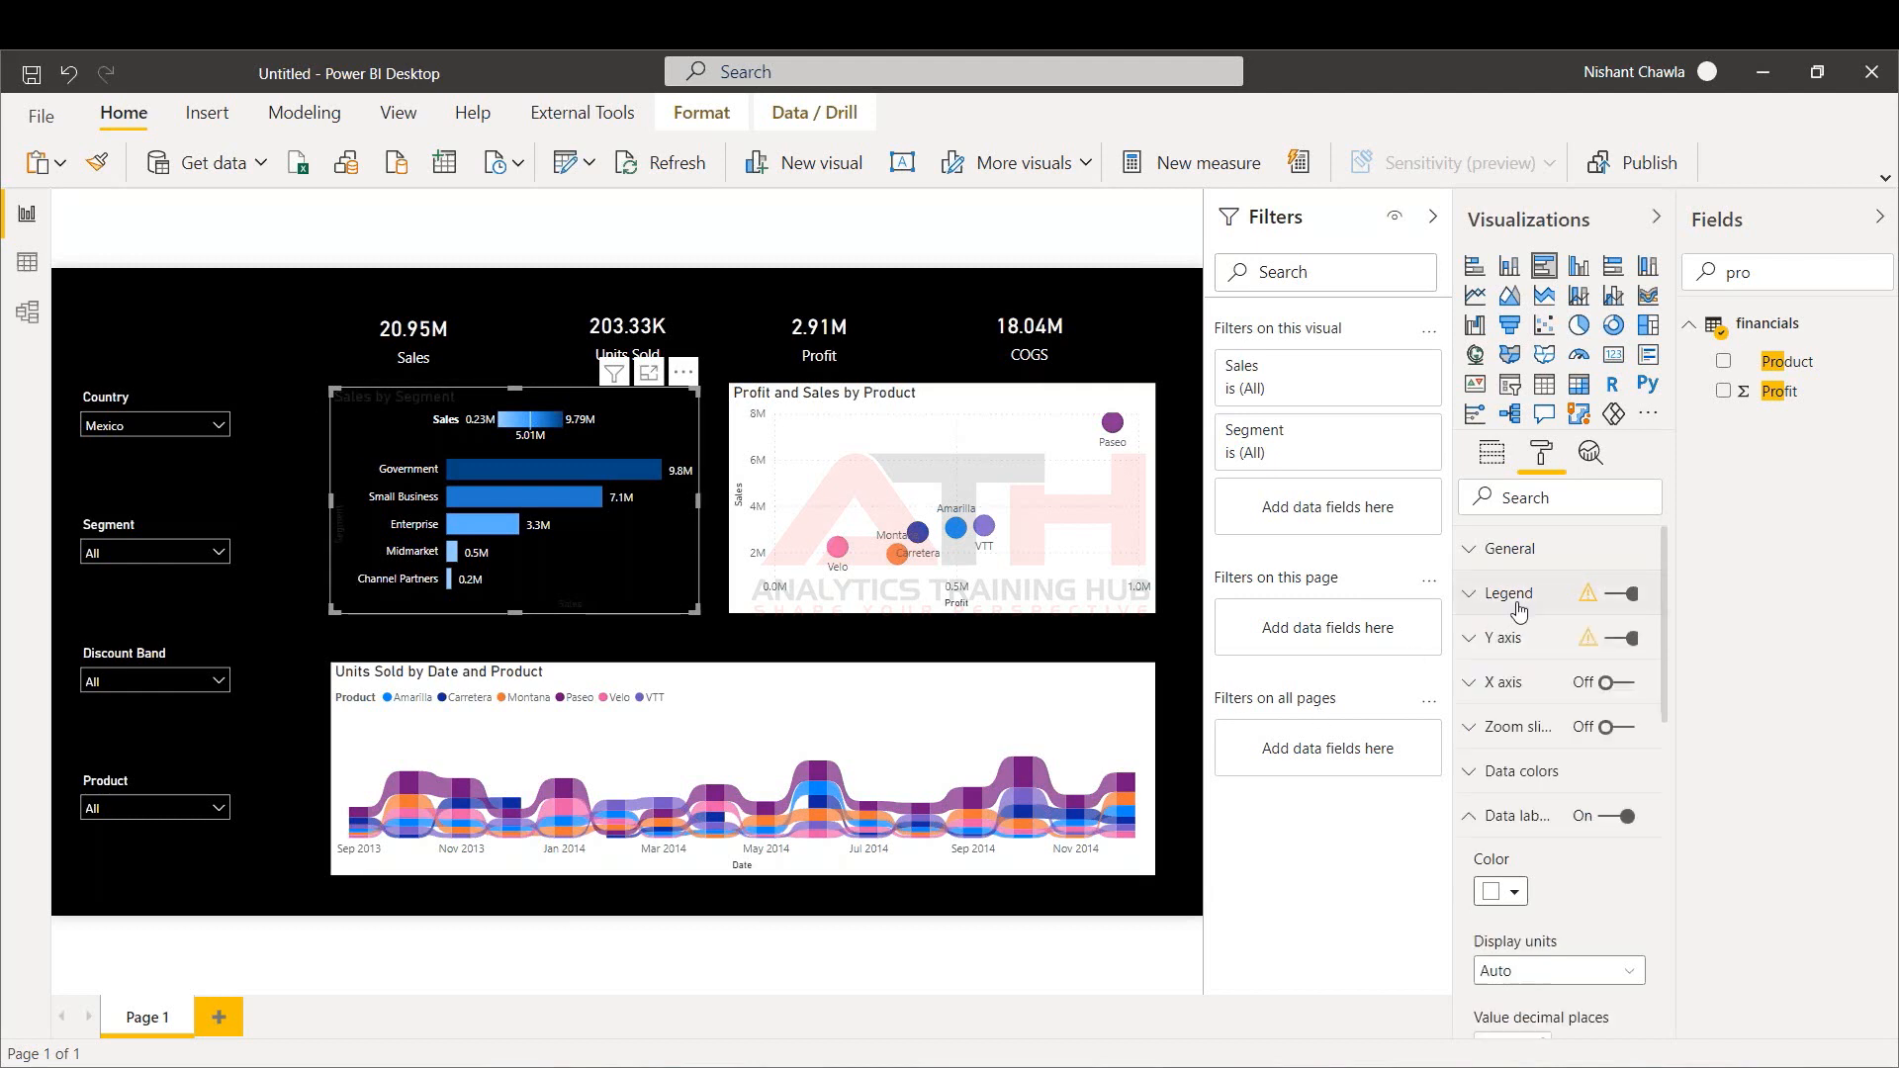
left_click(1517, 826)
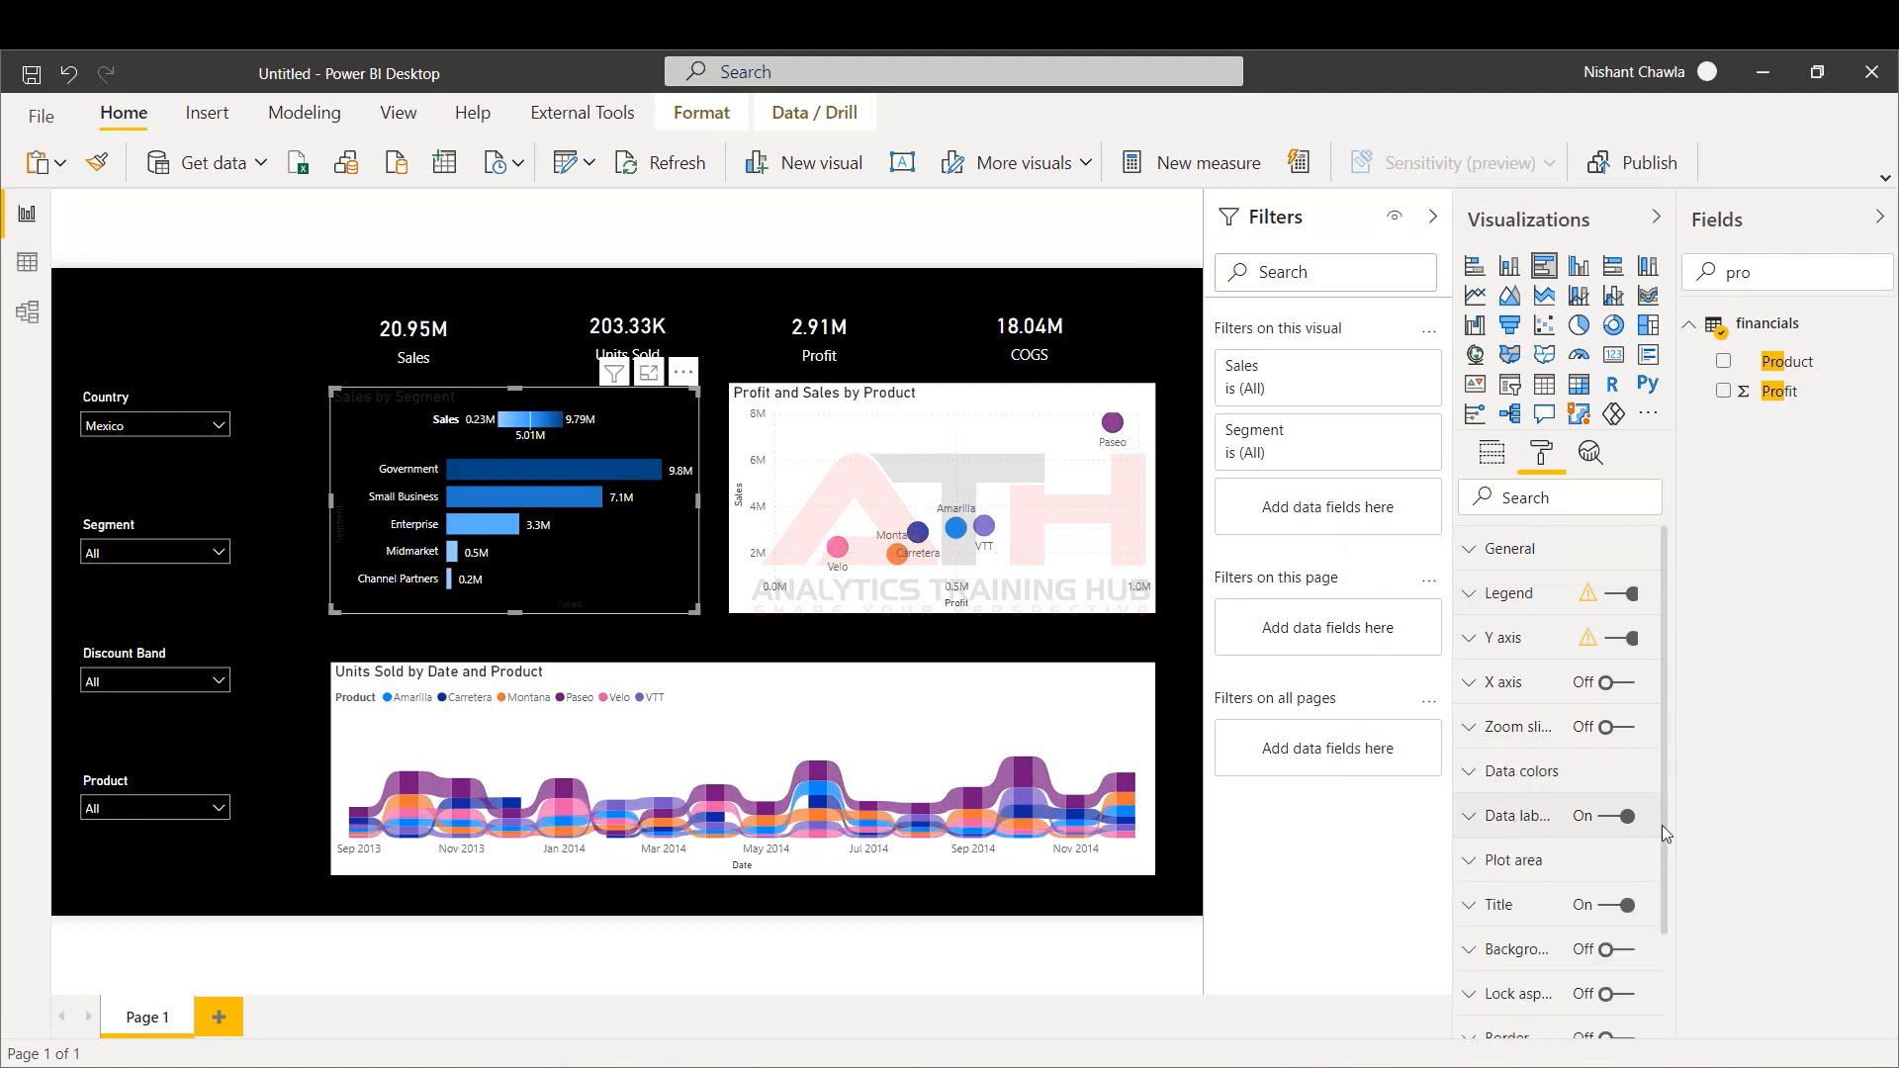
Turn on the shadow for the Sales by Segment chart and set its color to white
left_click_drag(1662, 827, 1662, 956)
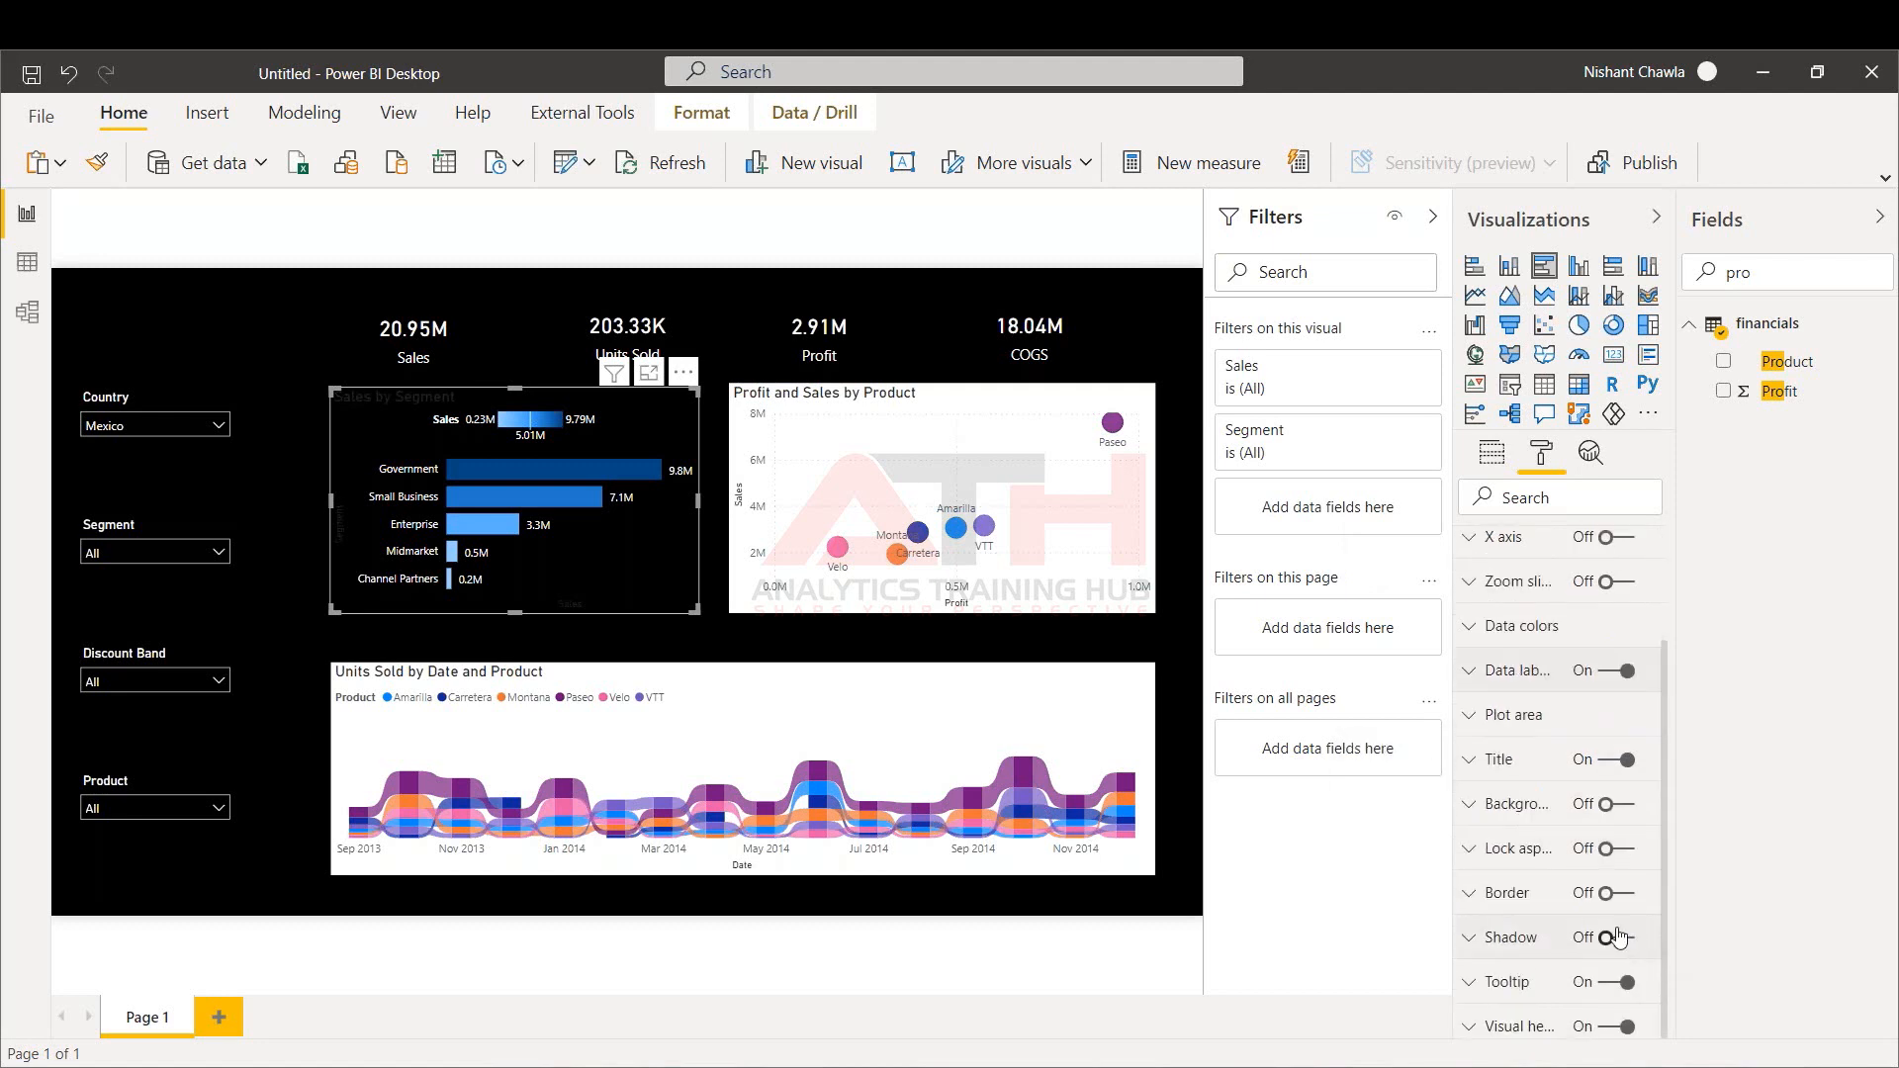
left_click(1617, 937)
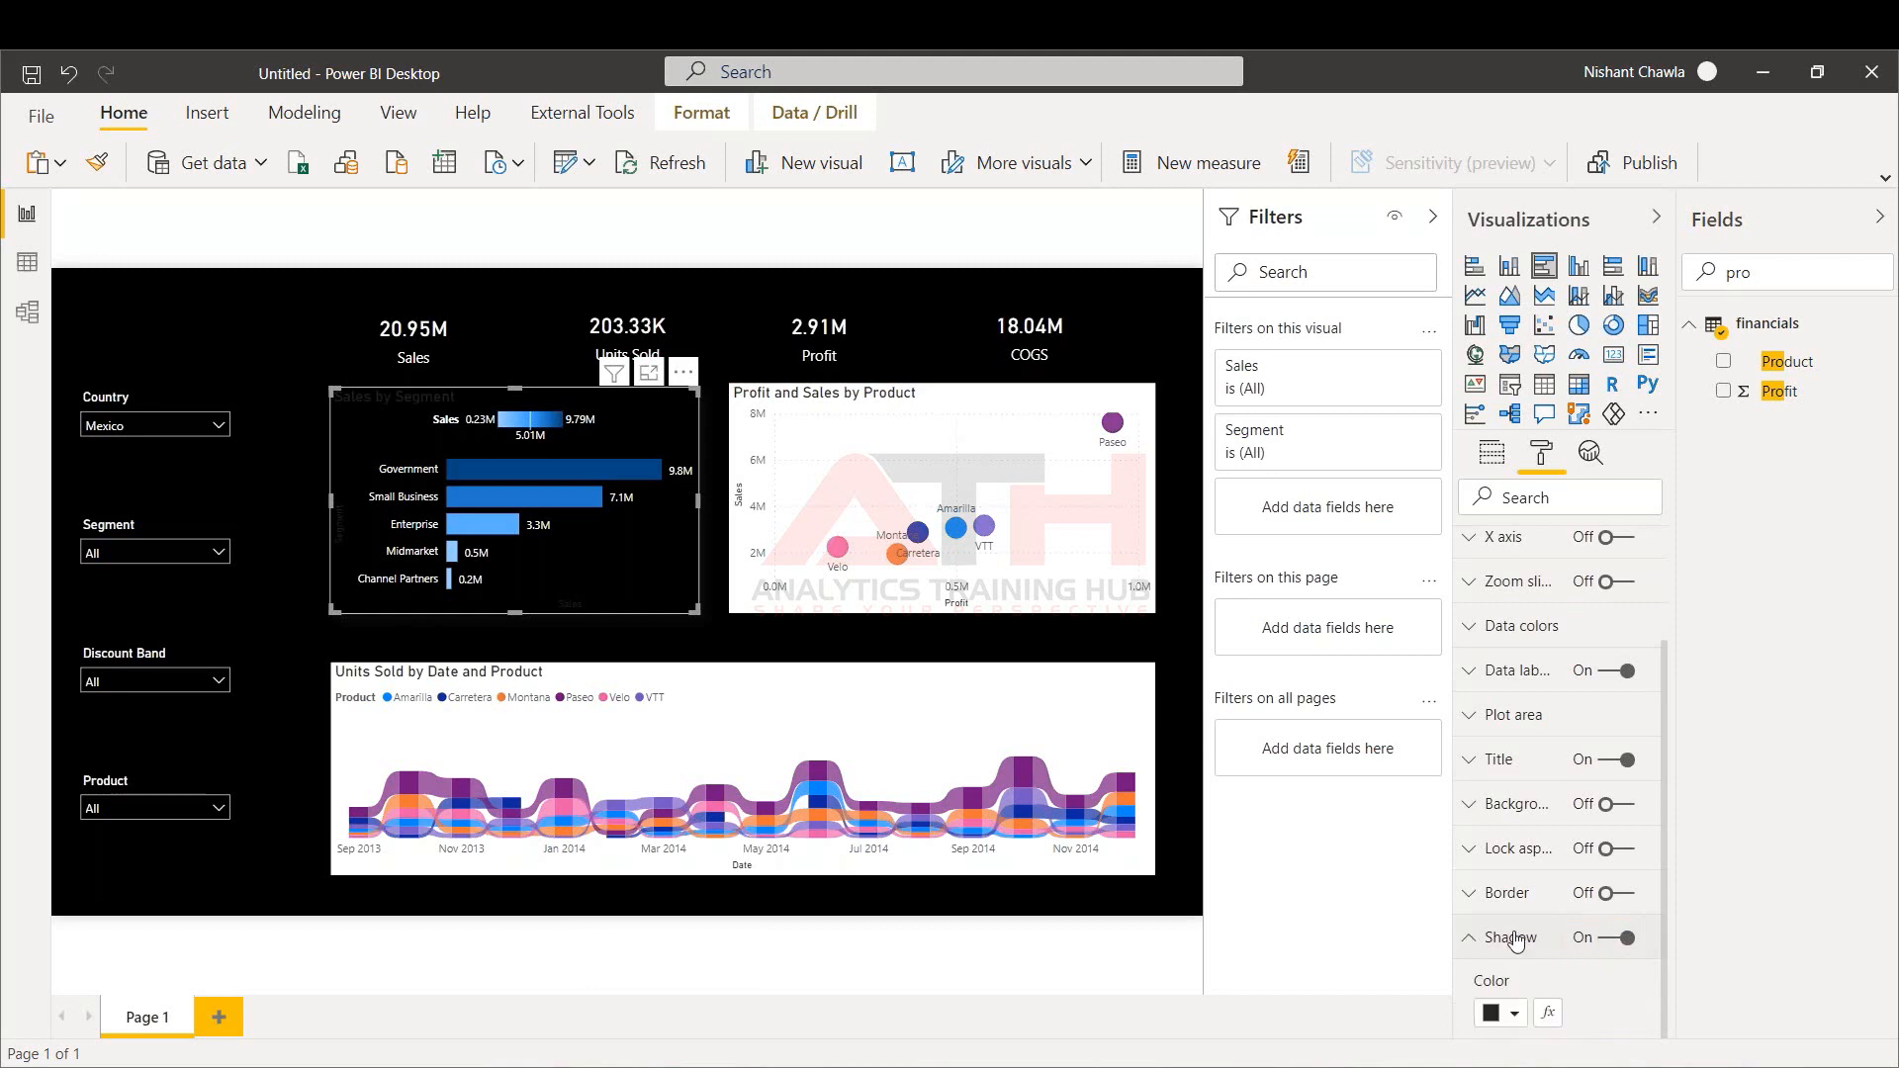
left_click(1509, 1013)
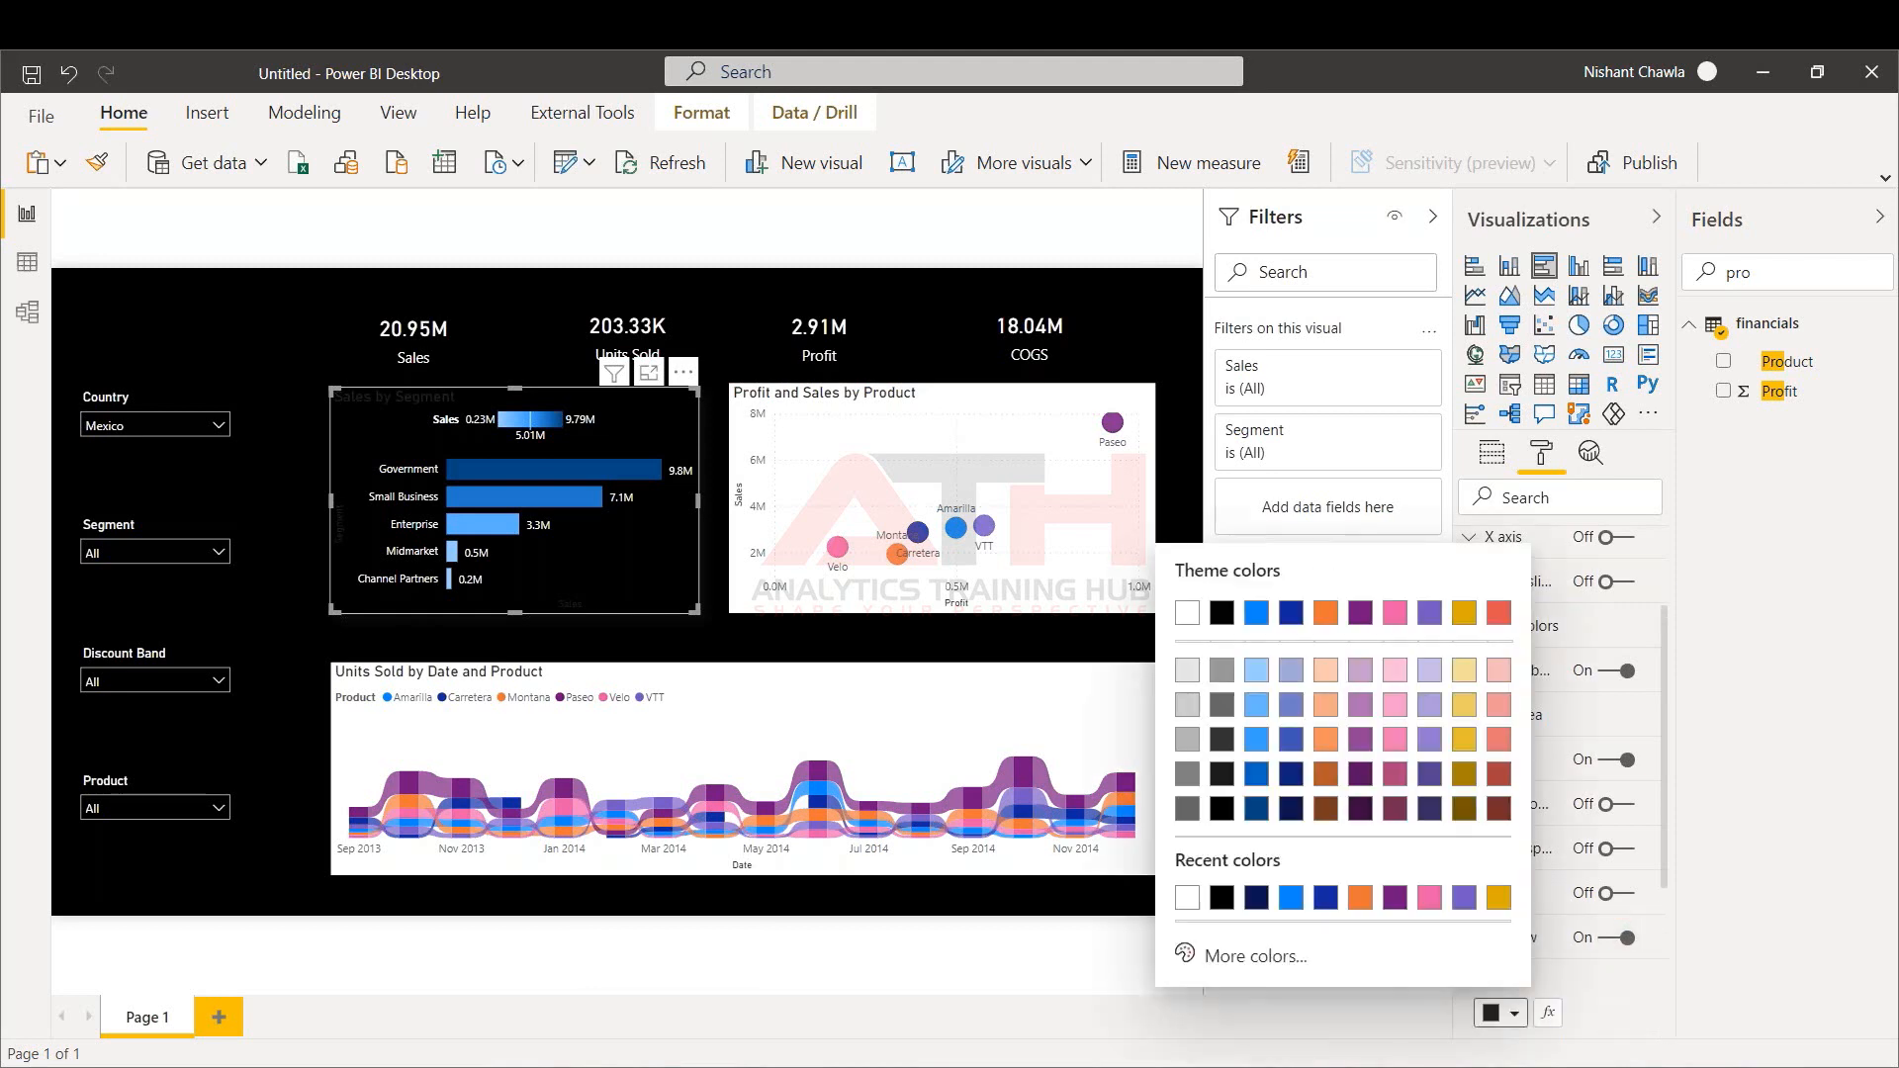
left_click(1187, 616)
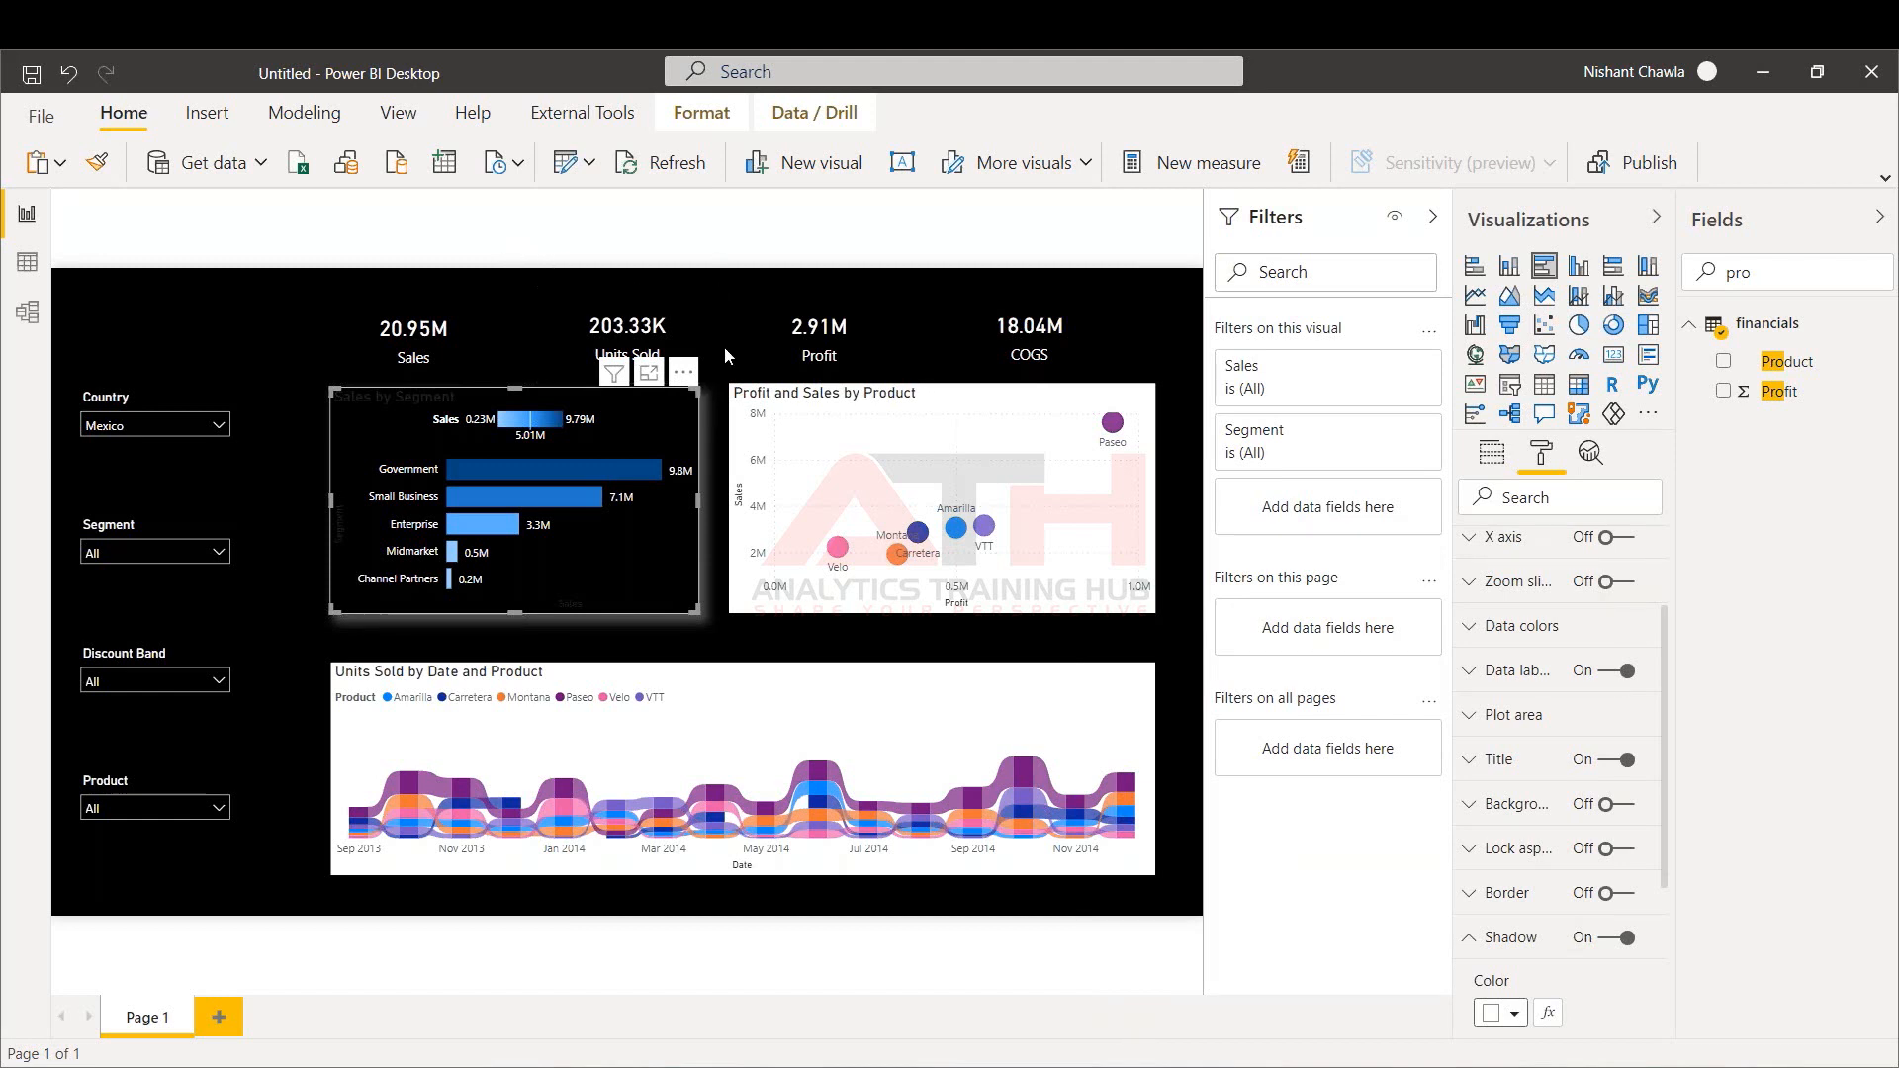
left_click(97, 162)
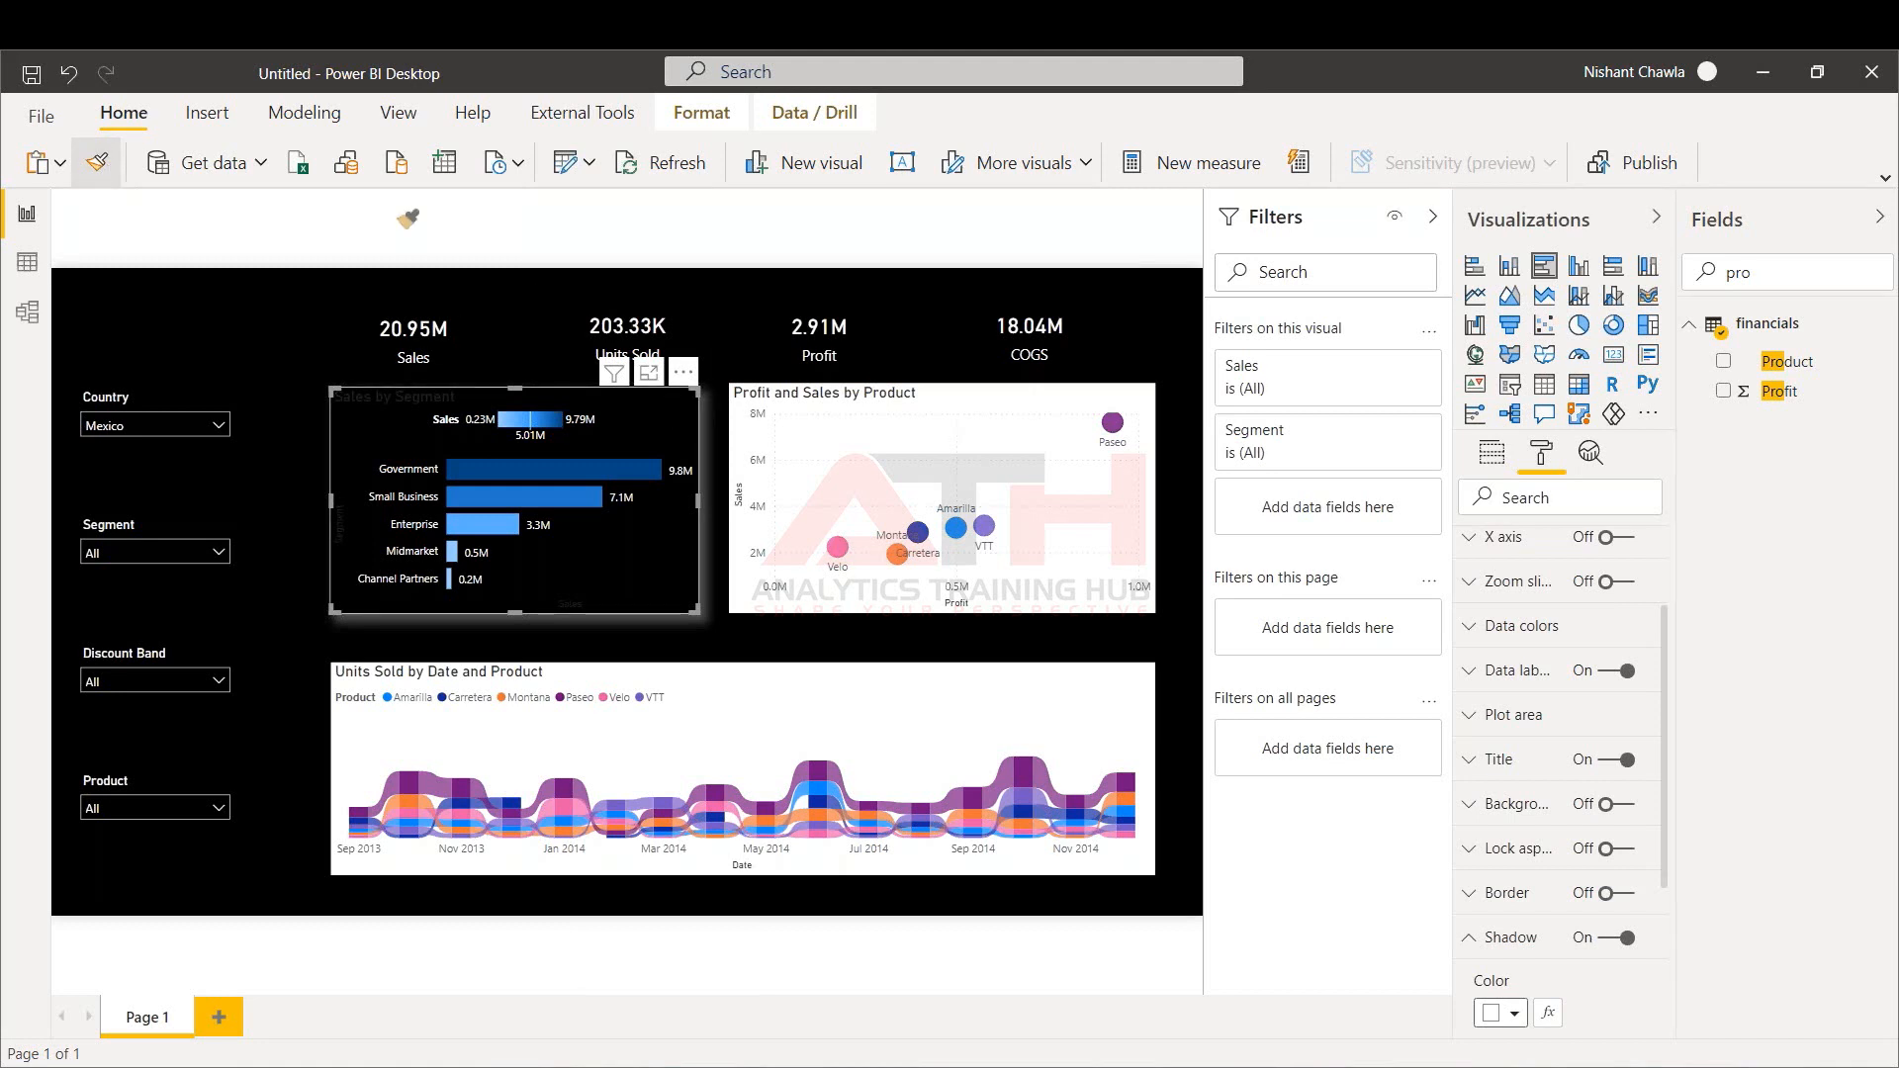
left_click(408, 217)
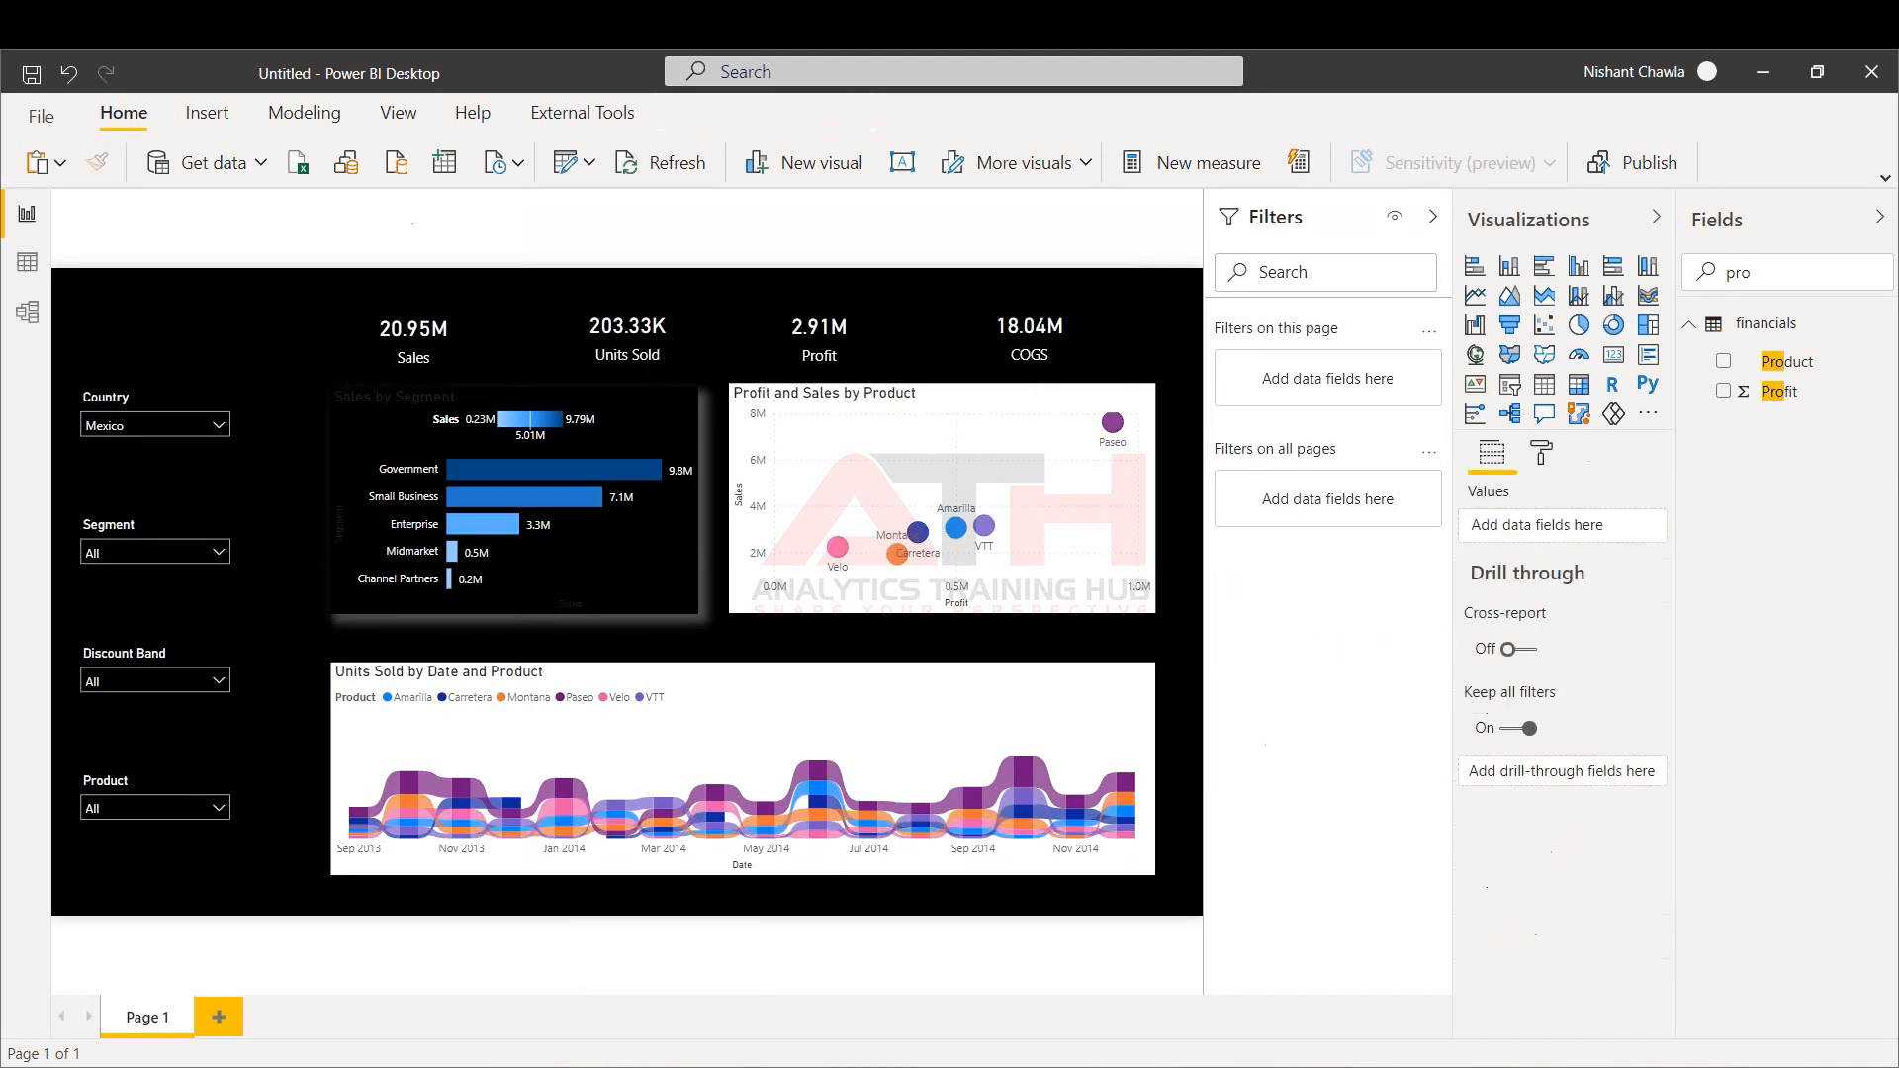
Set the category label color of the Profit and Sales by Product scatter chart to white
left_click(752, 401)
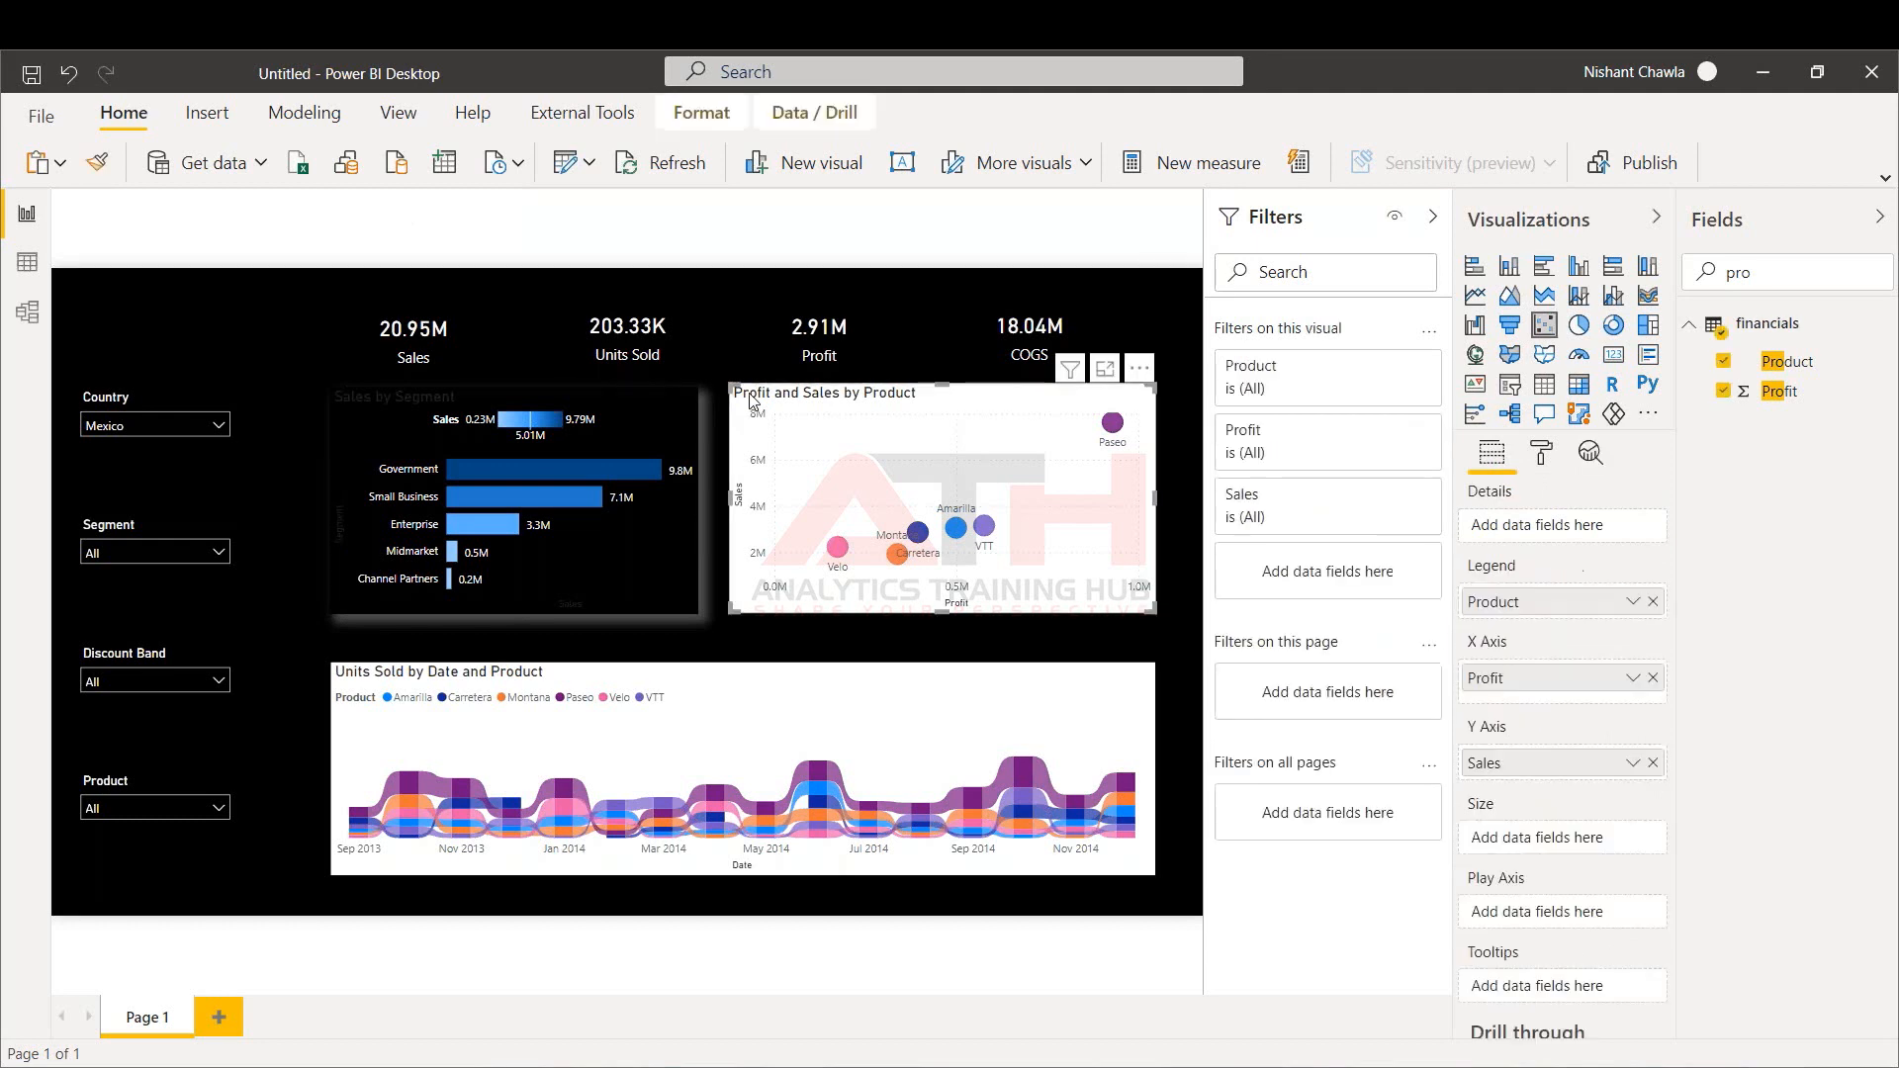
left_click(1541, 453)
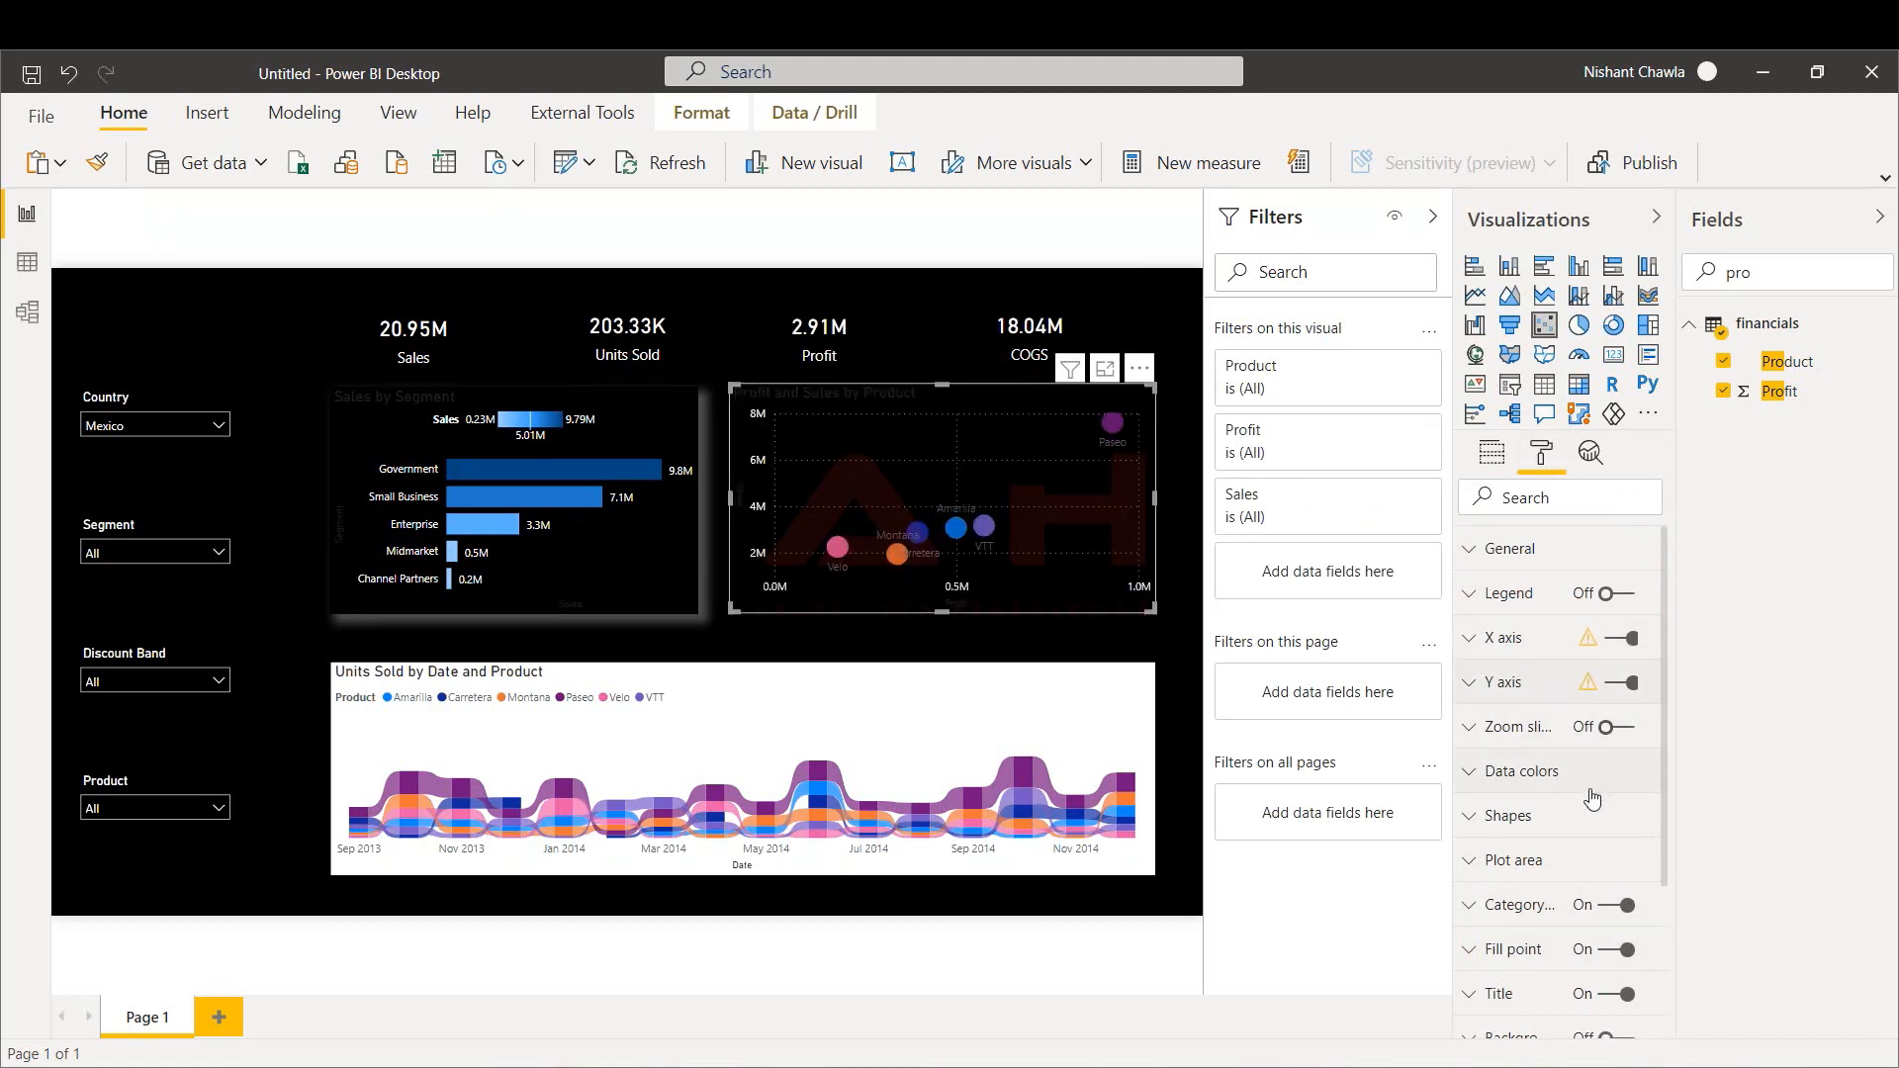
left_click(1529, 905)
left_click(1502, 982)
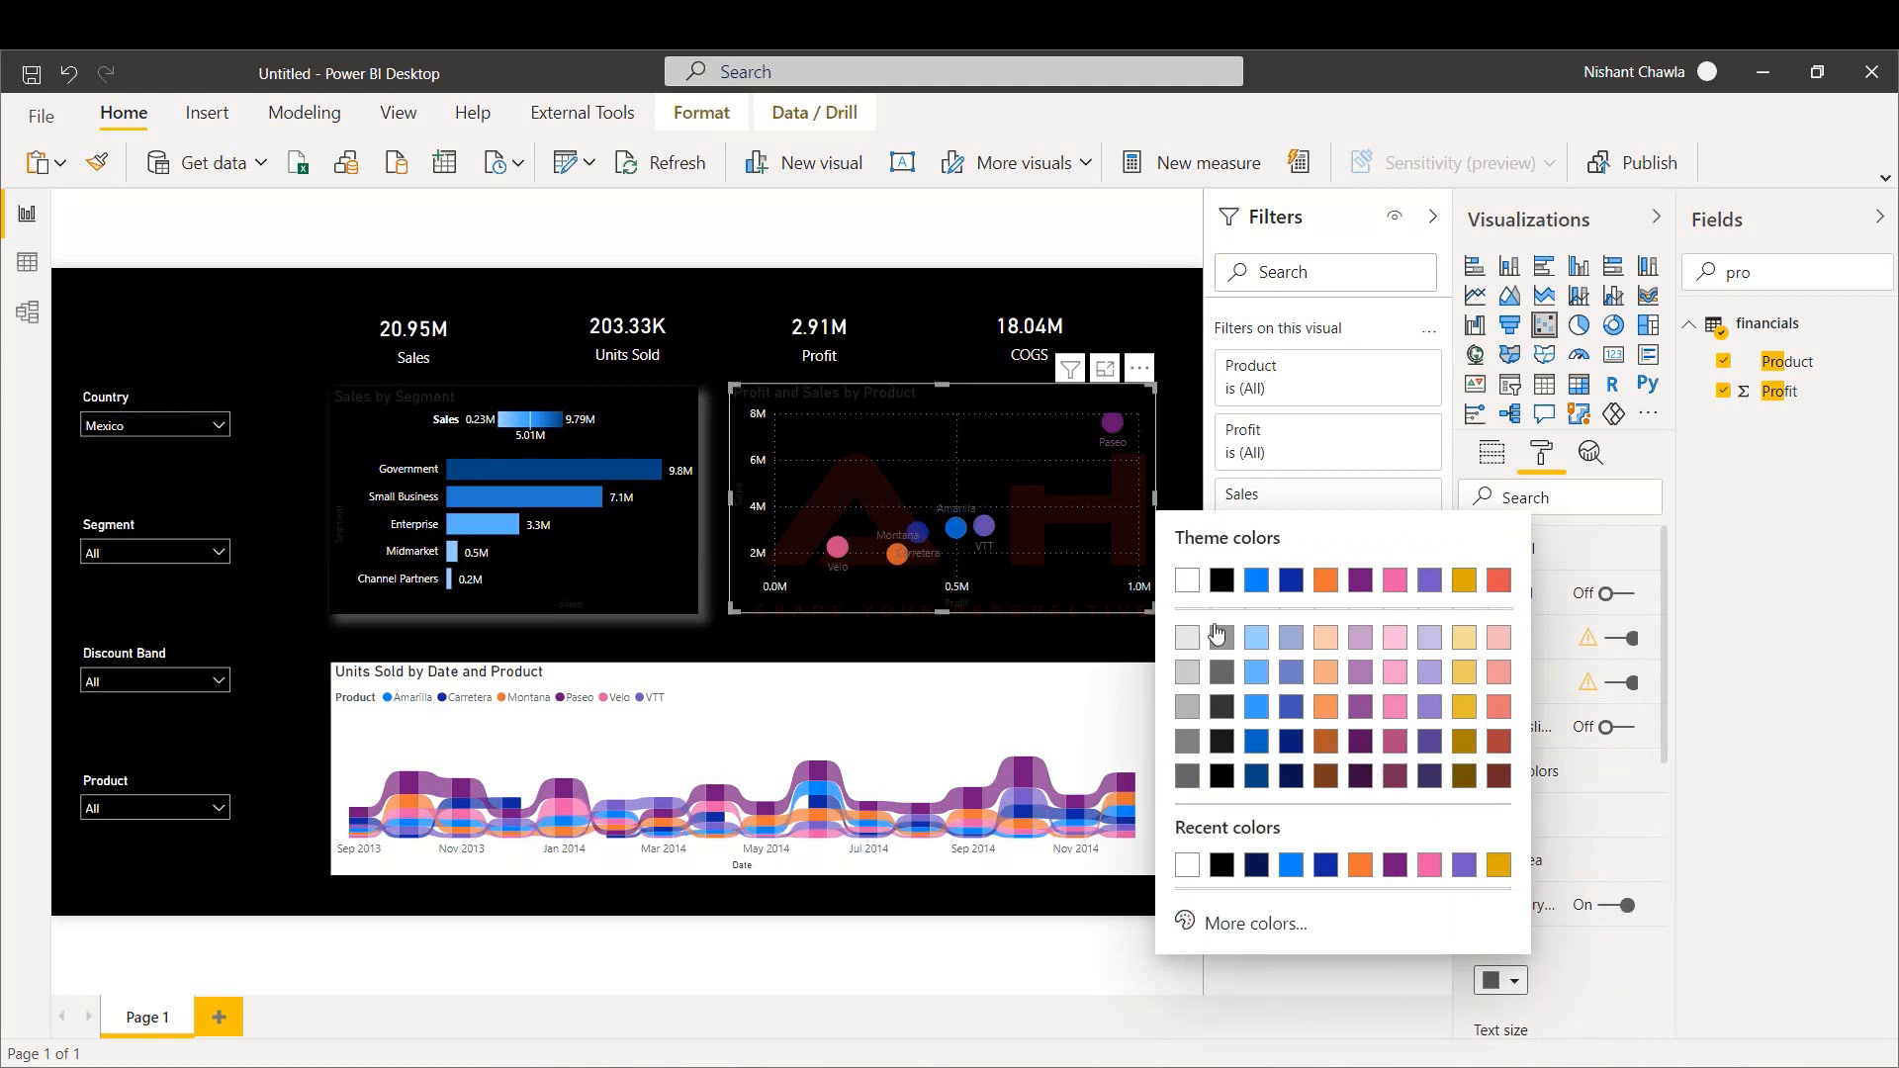
left_click(1187, 581)
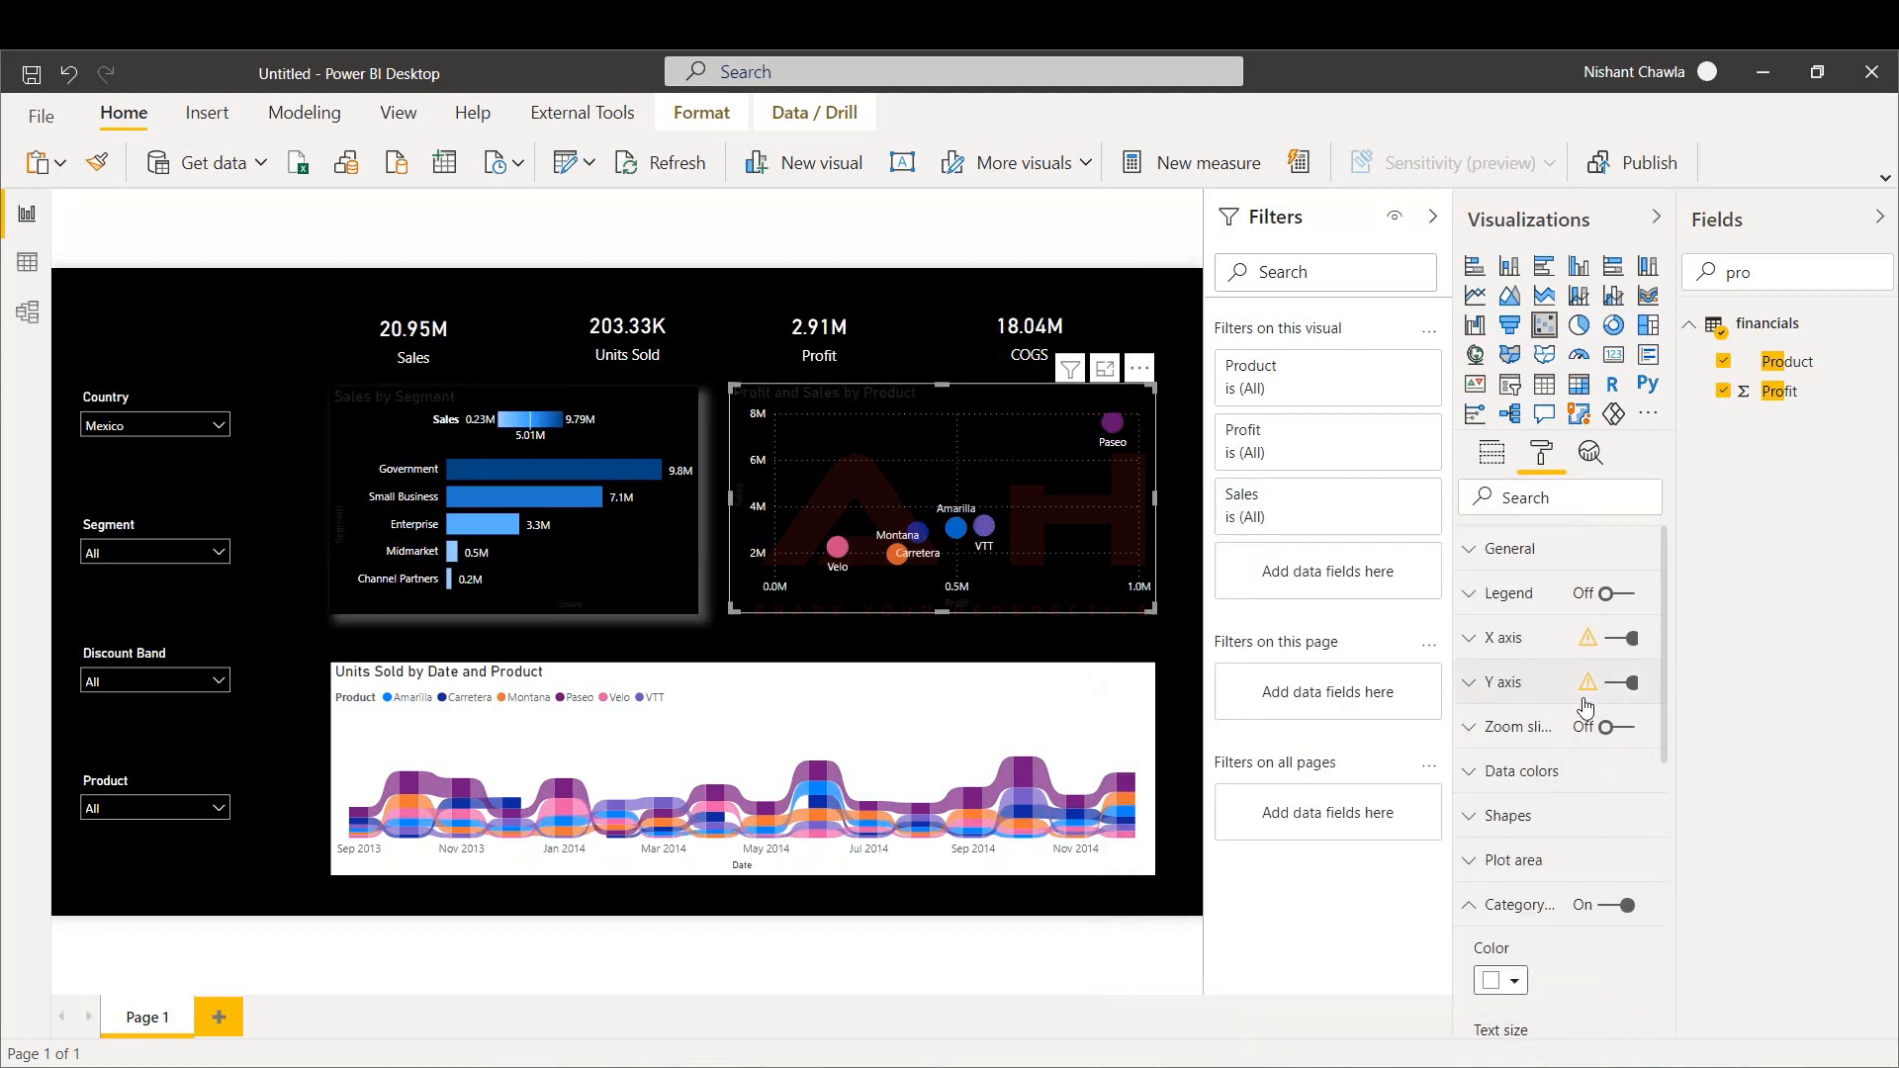
Turn off the X axis and Y axis gridlines of the Profit and Sales by Product scatter chart
left_click(1556, 637)
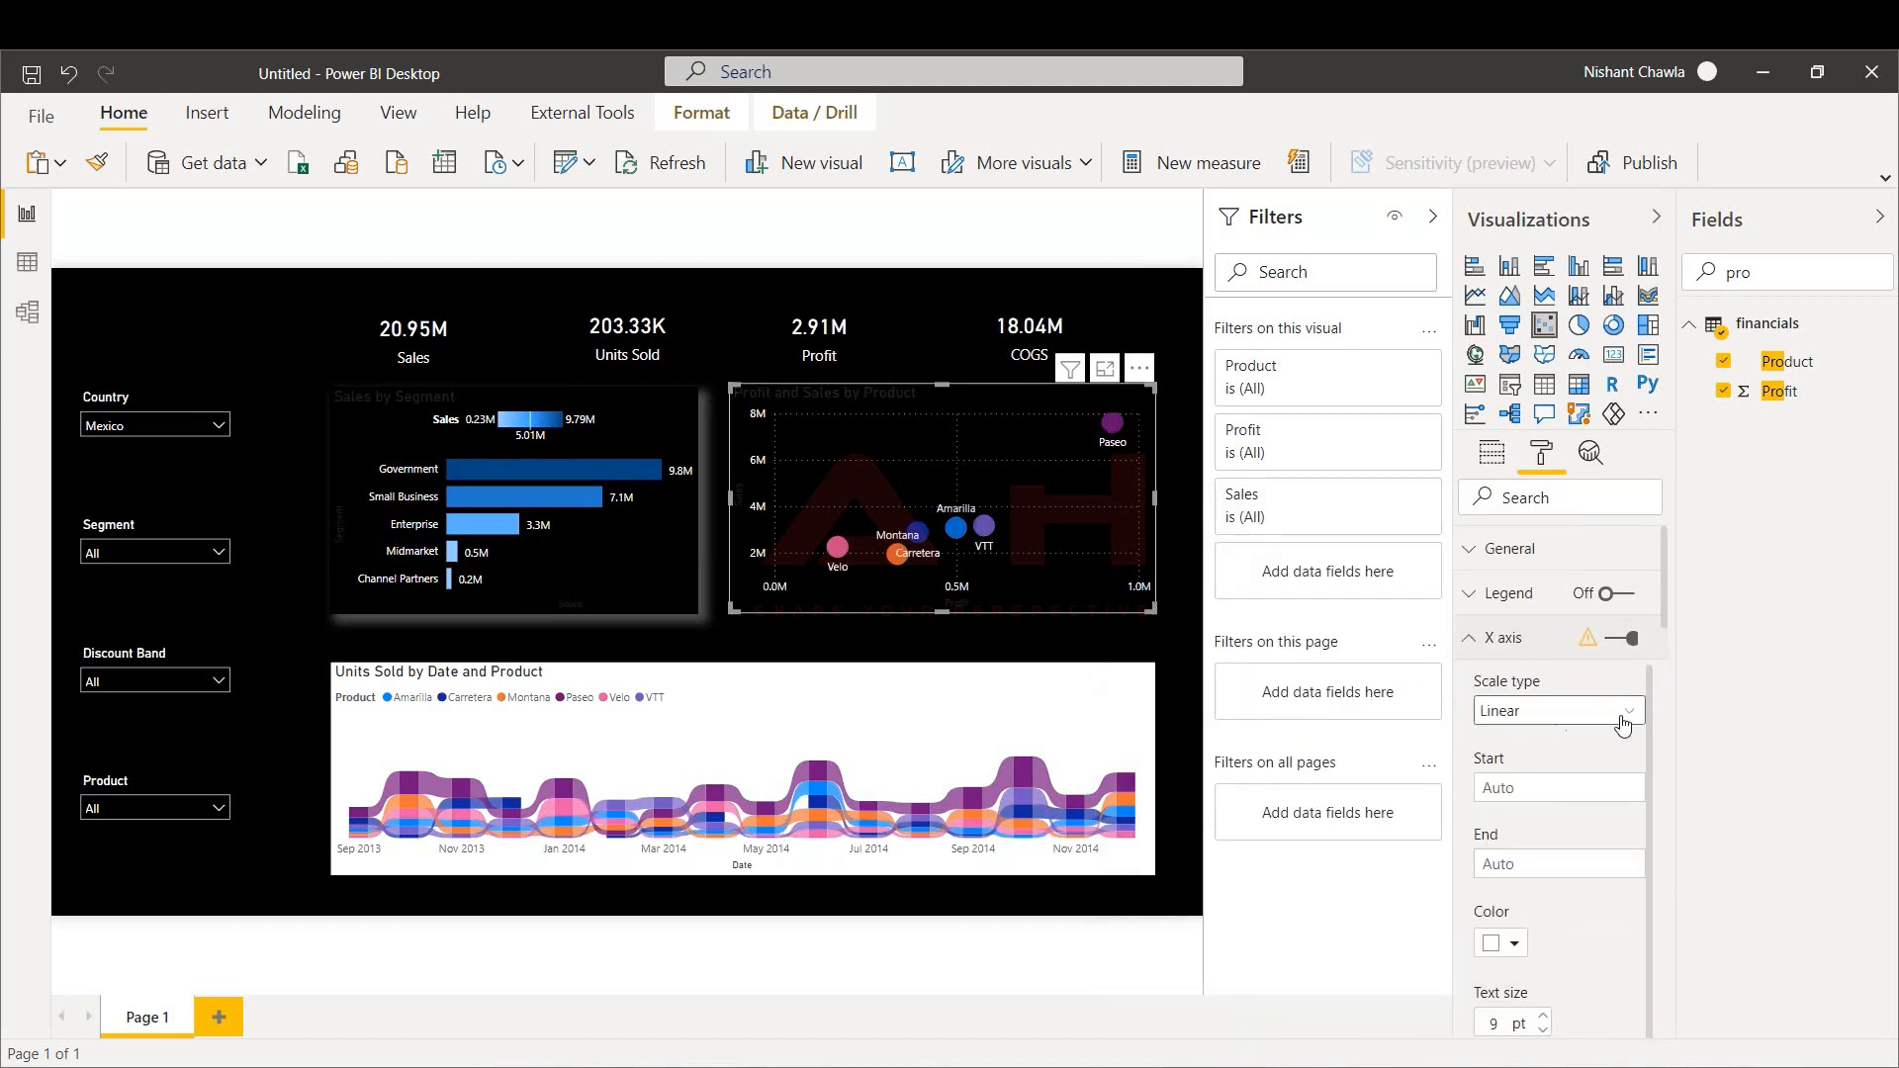
left_click_drag(1662, 617, 1659, 790)
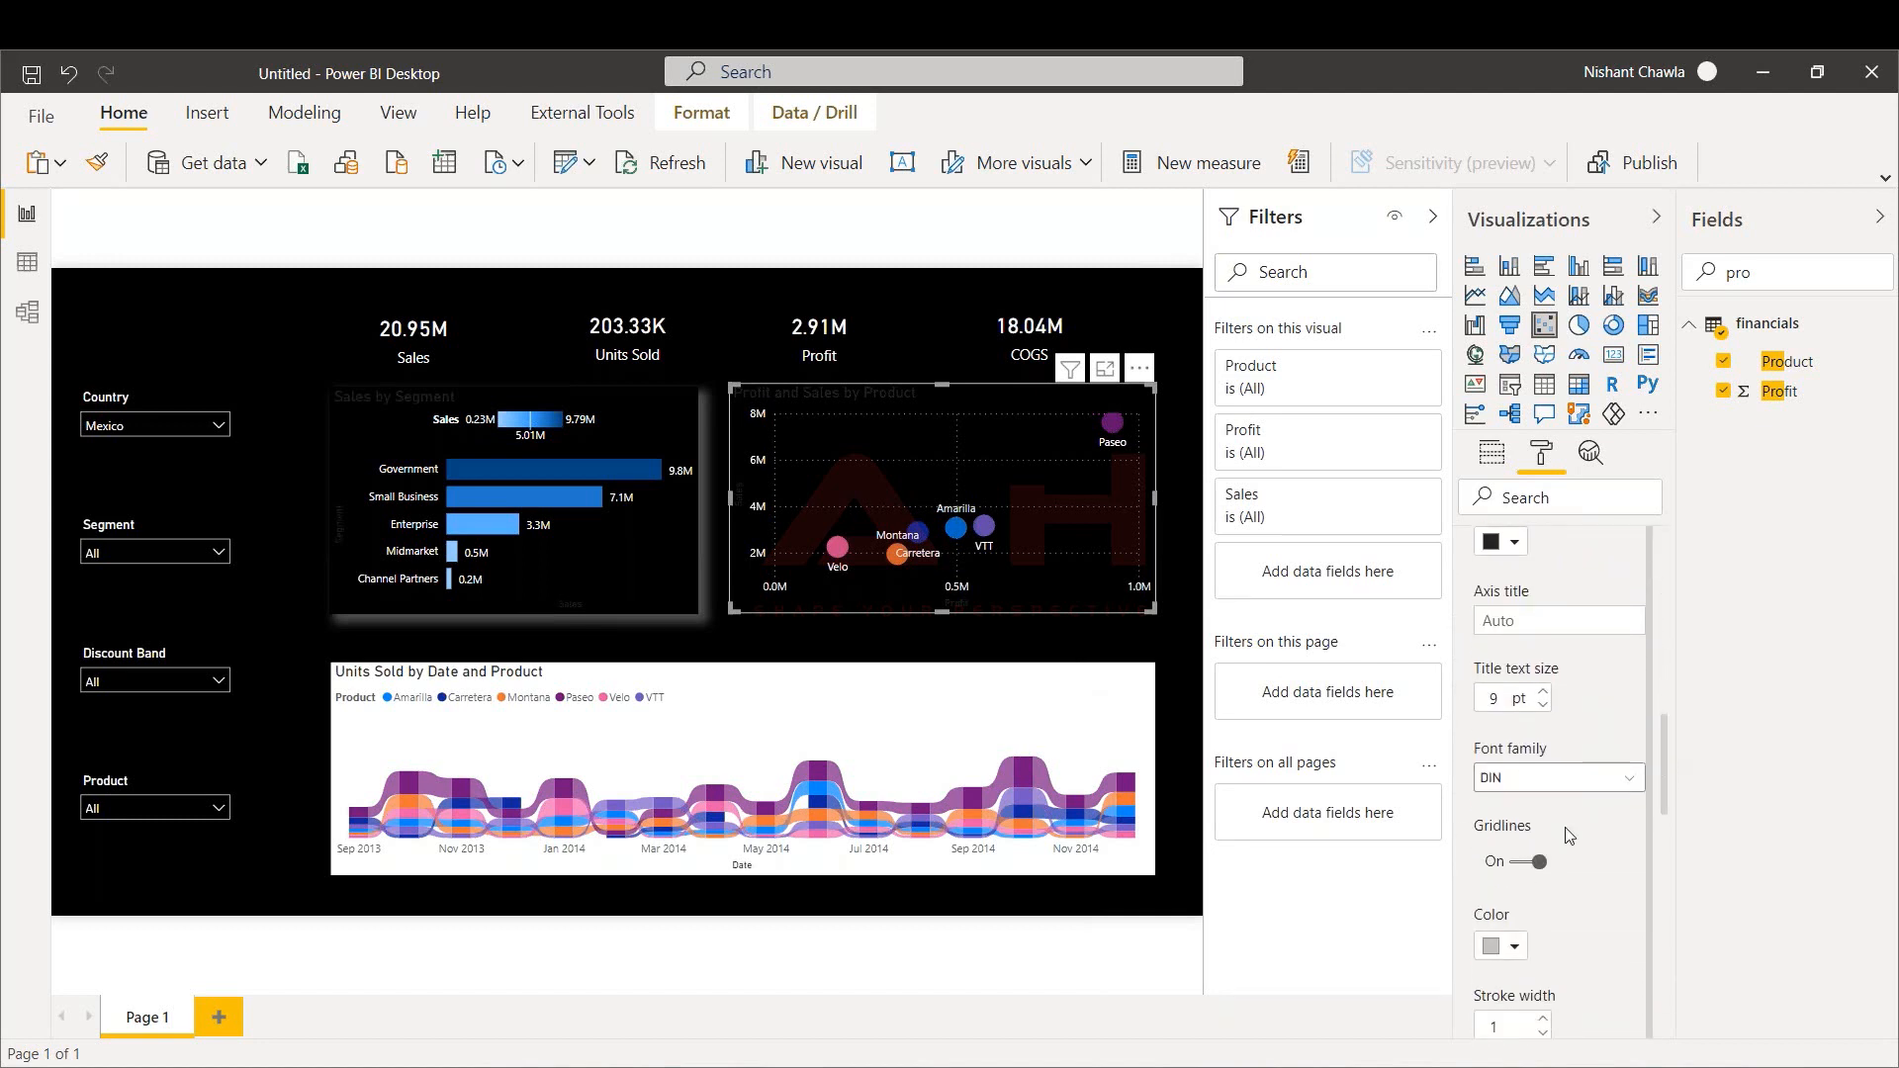
left_click(1539, 863)
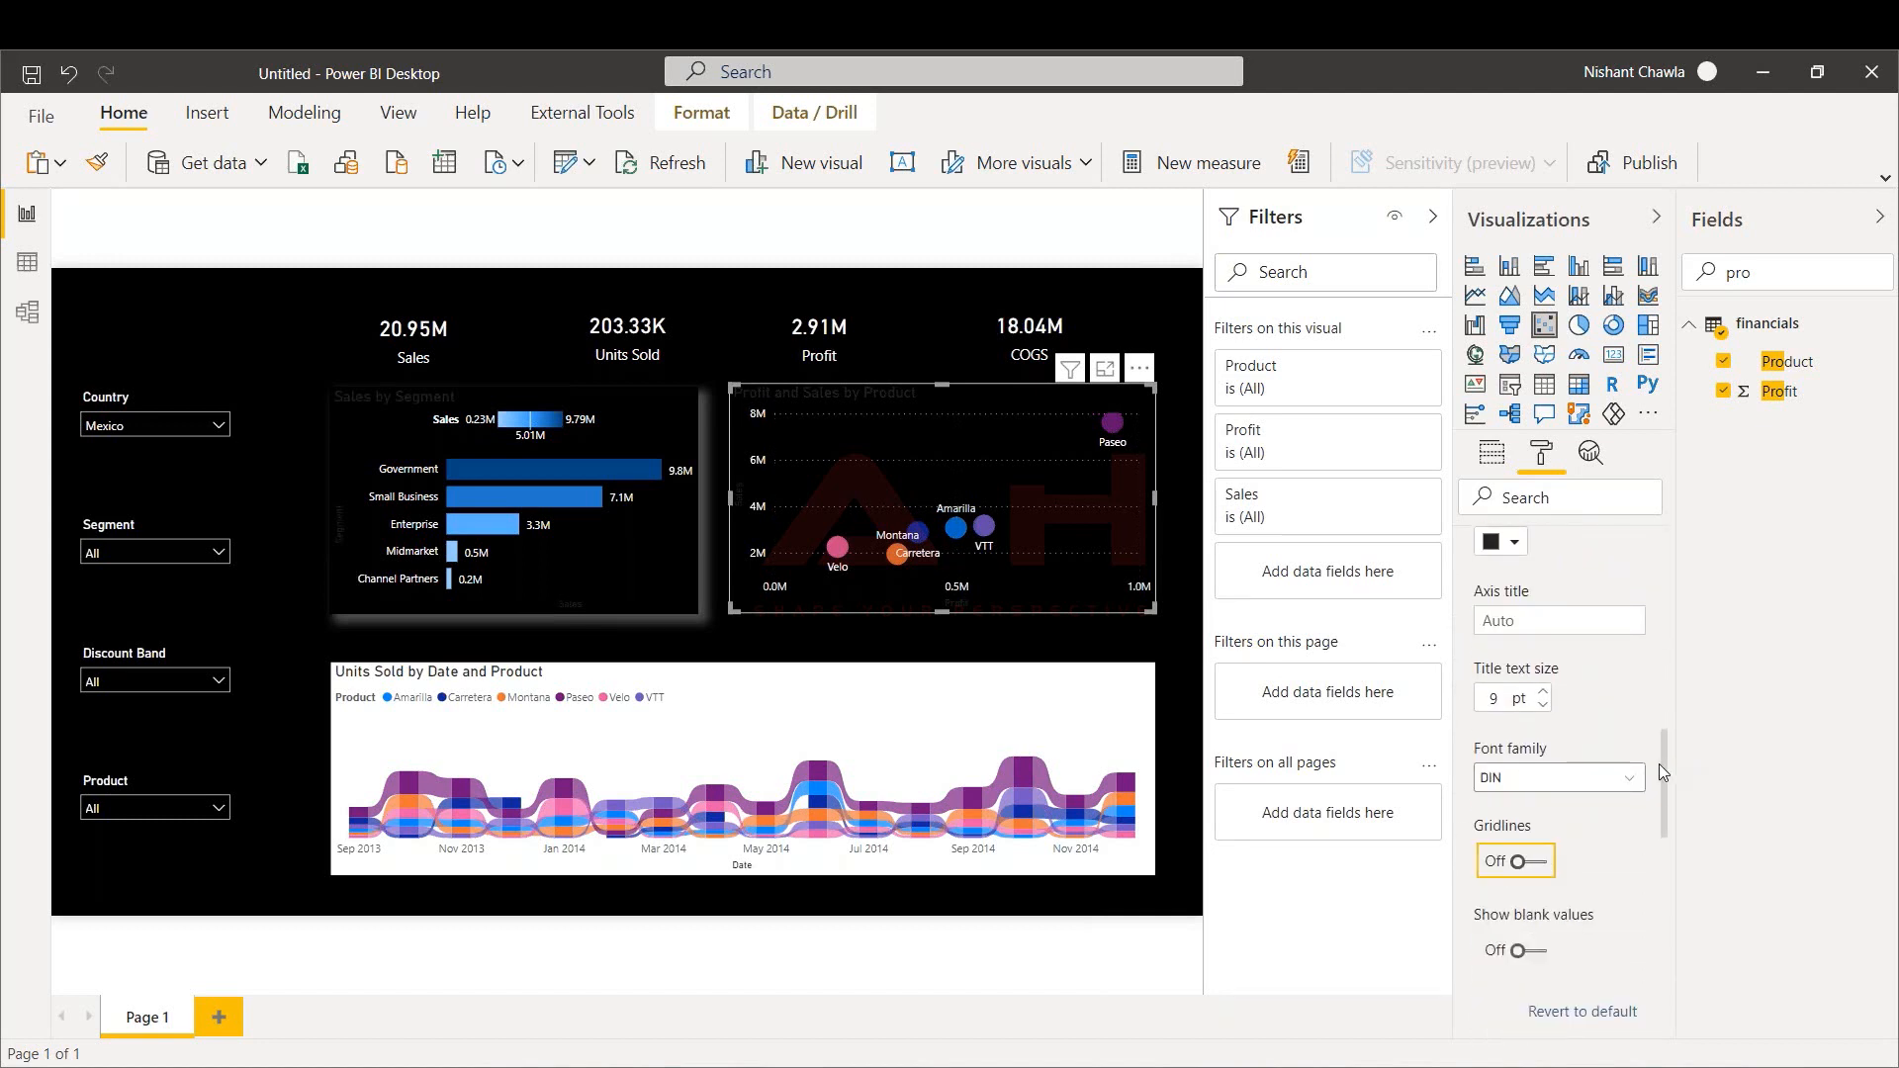
left_click_drag(1662, 831, 1664, 881)
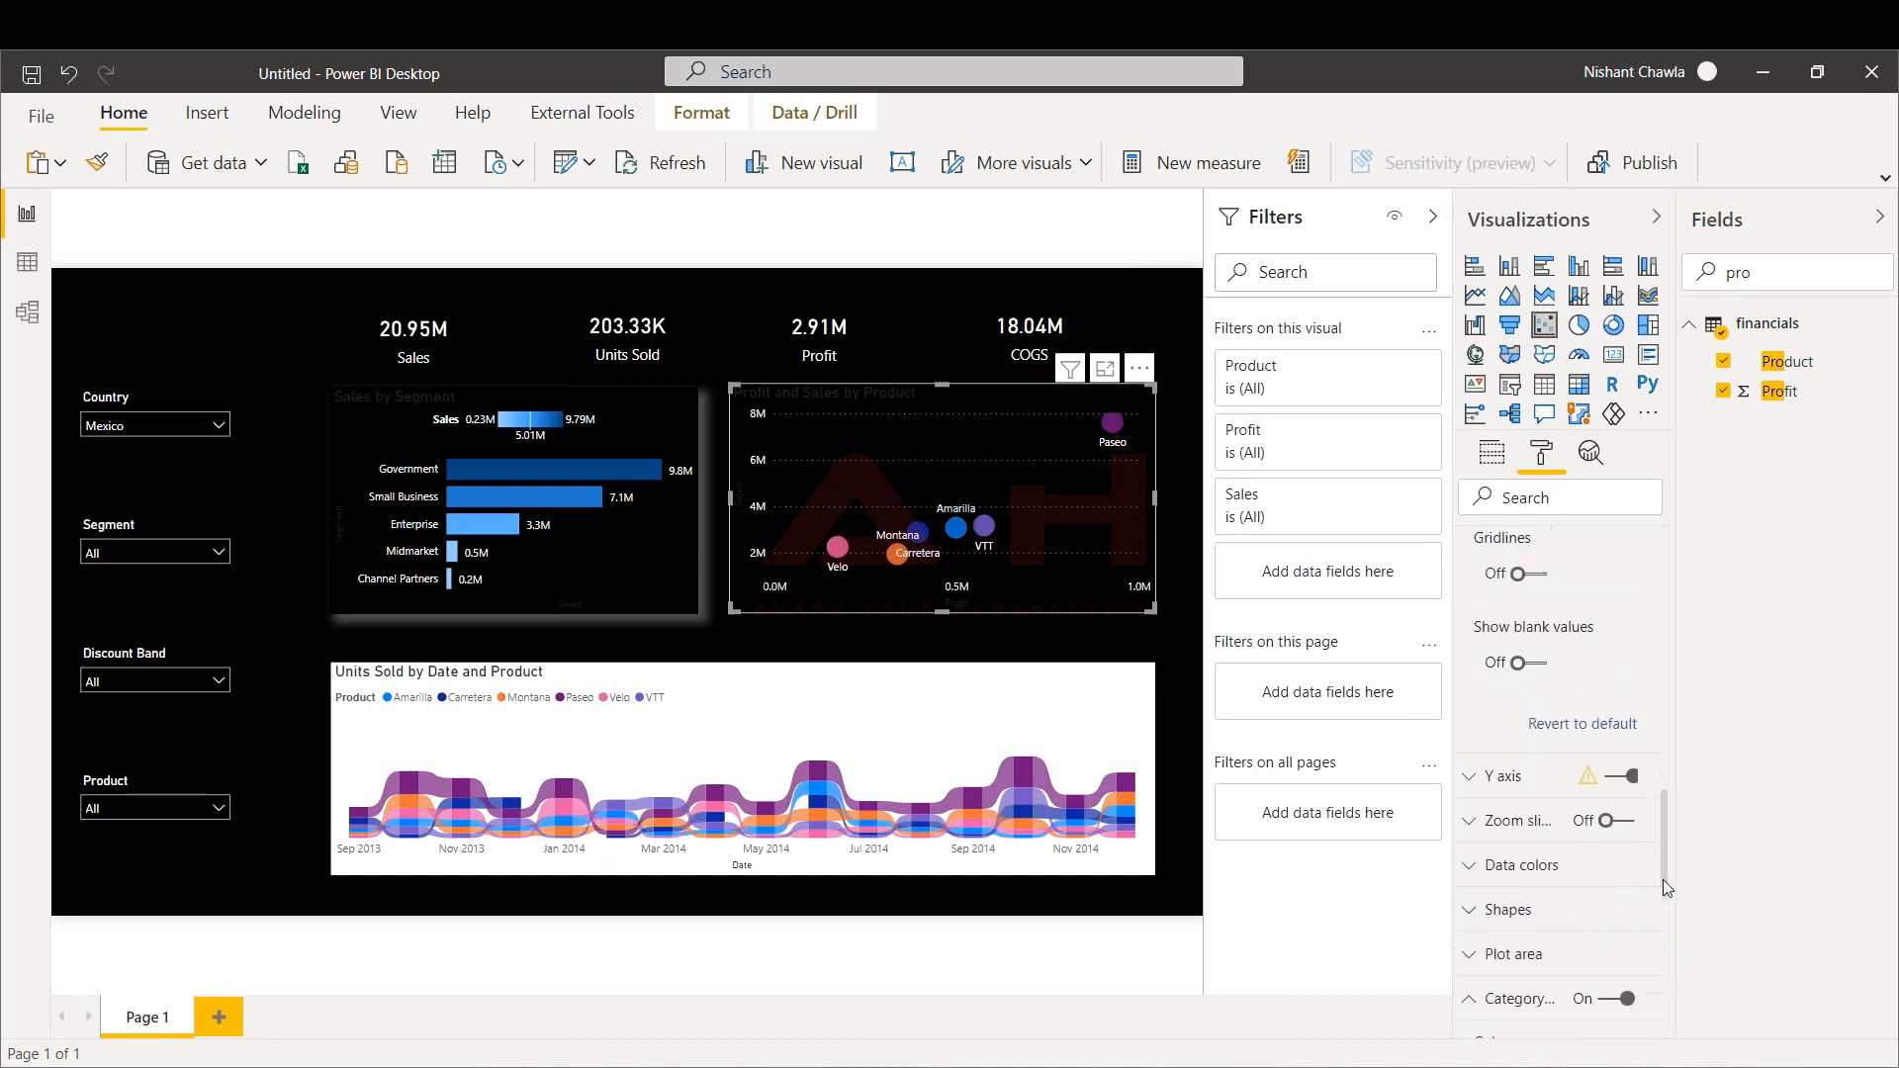
left_click(1494, 782)
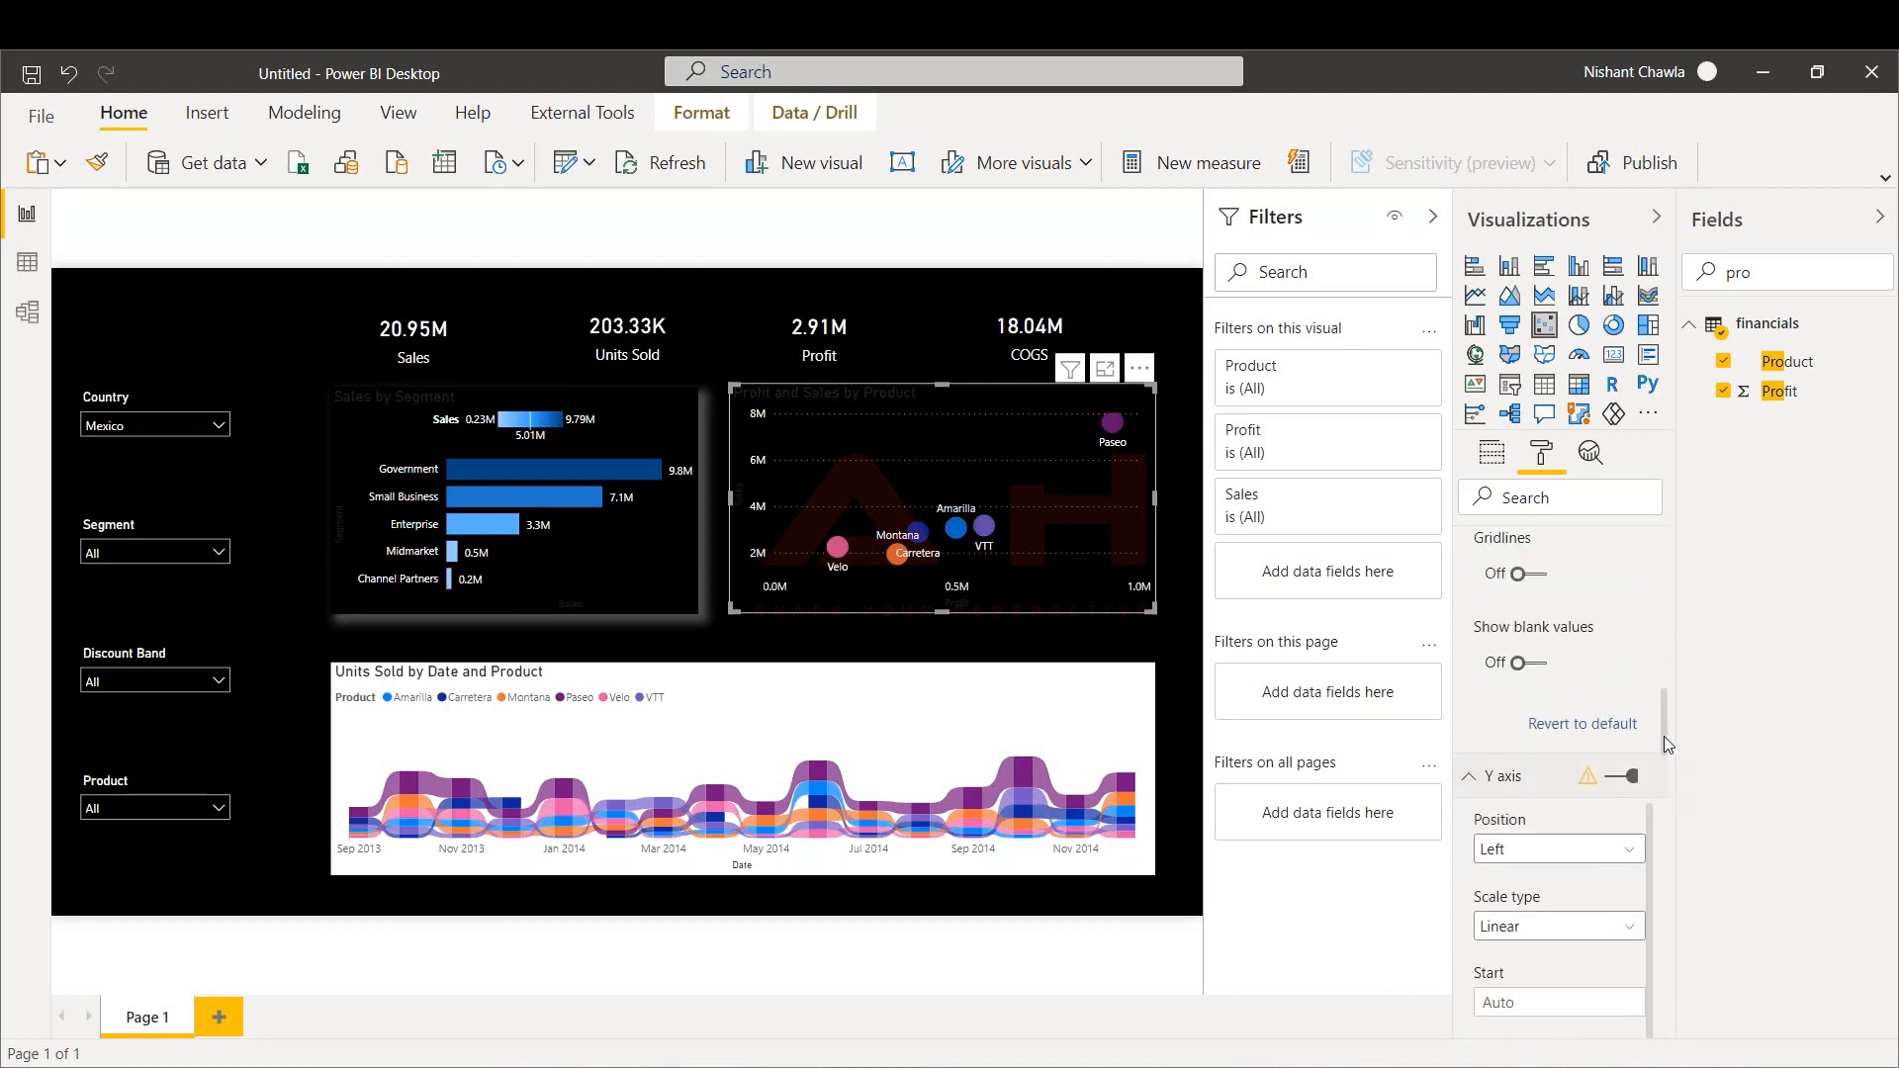
left_click_drag(1664, 736, 1658, 896)
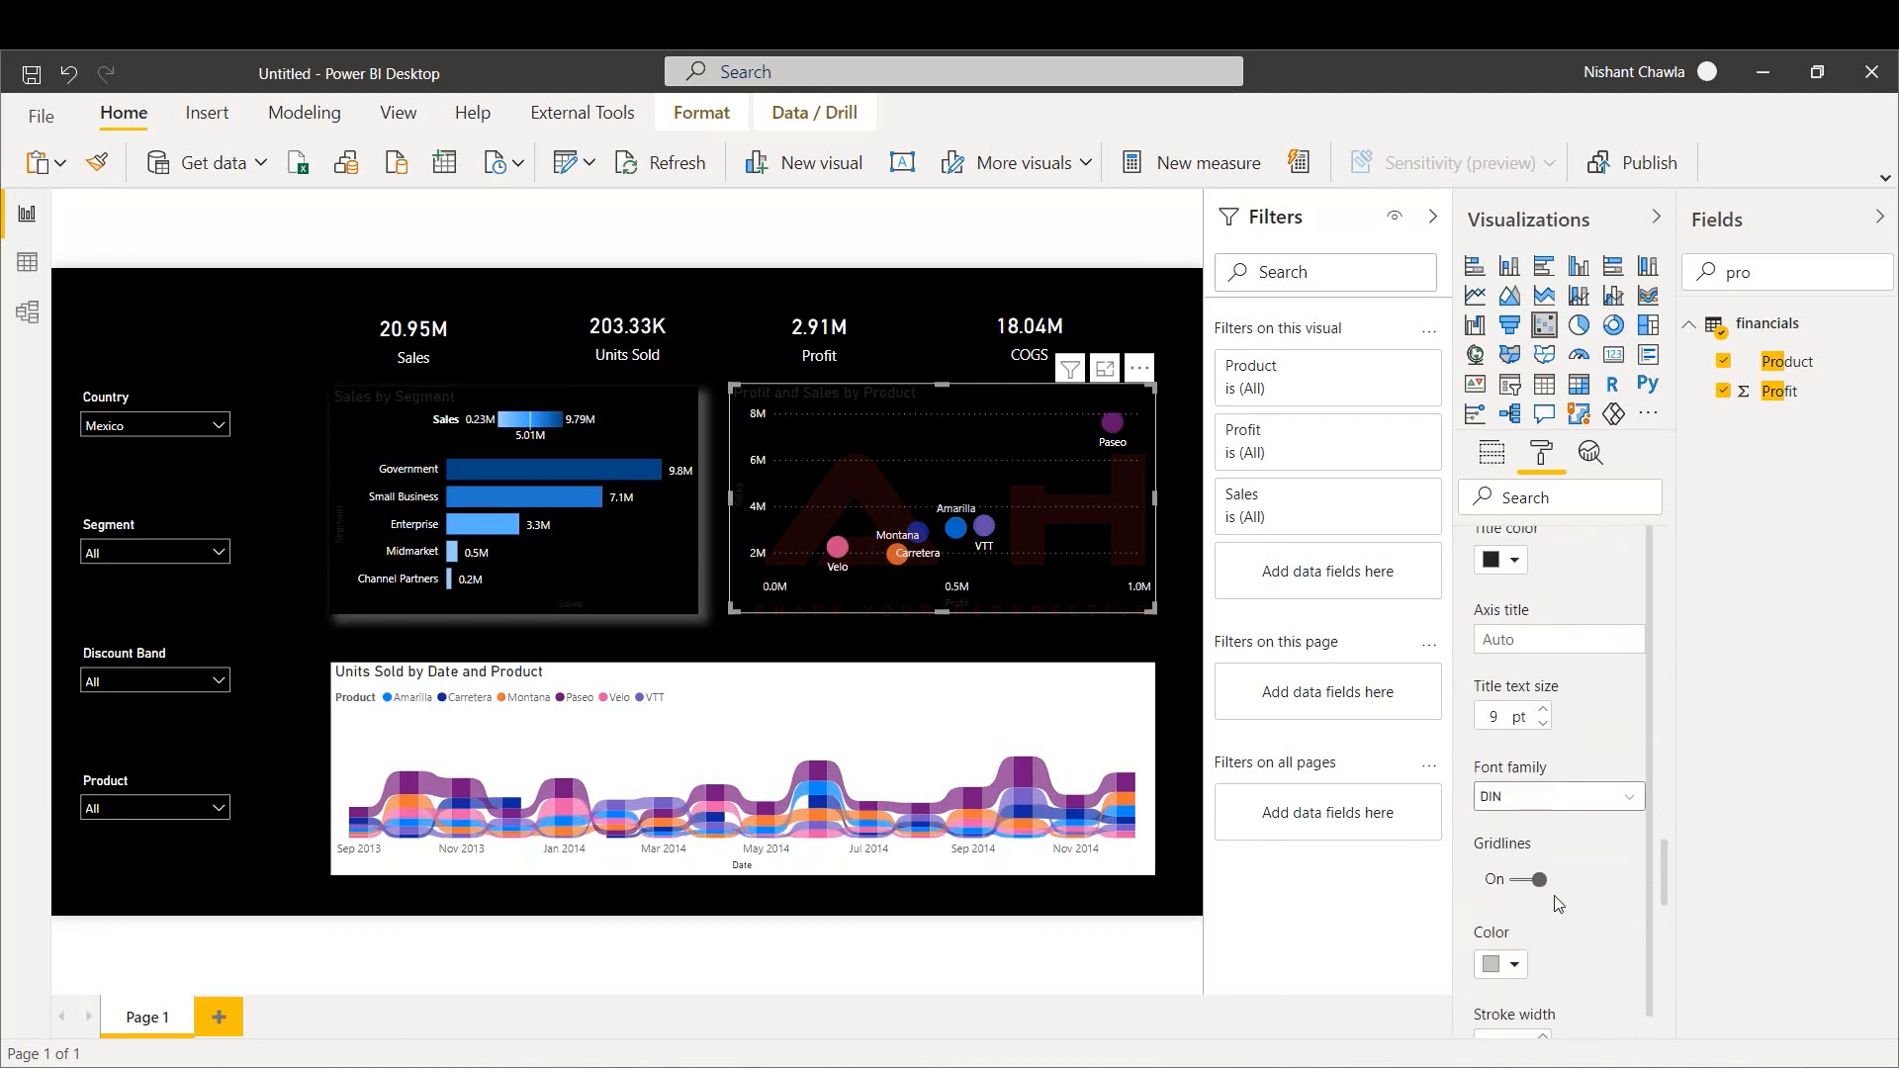
left_click(1529, 885)
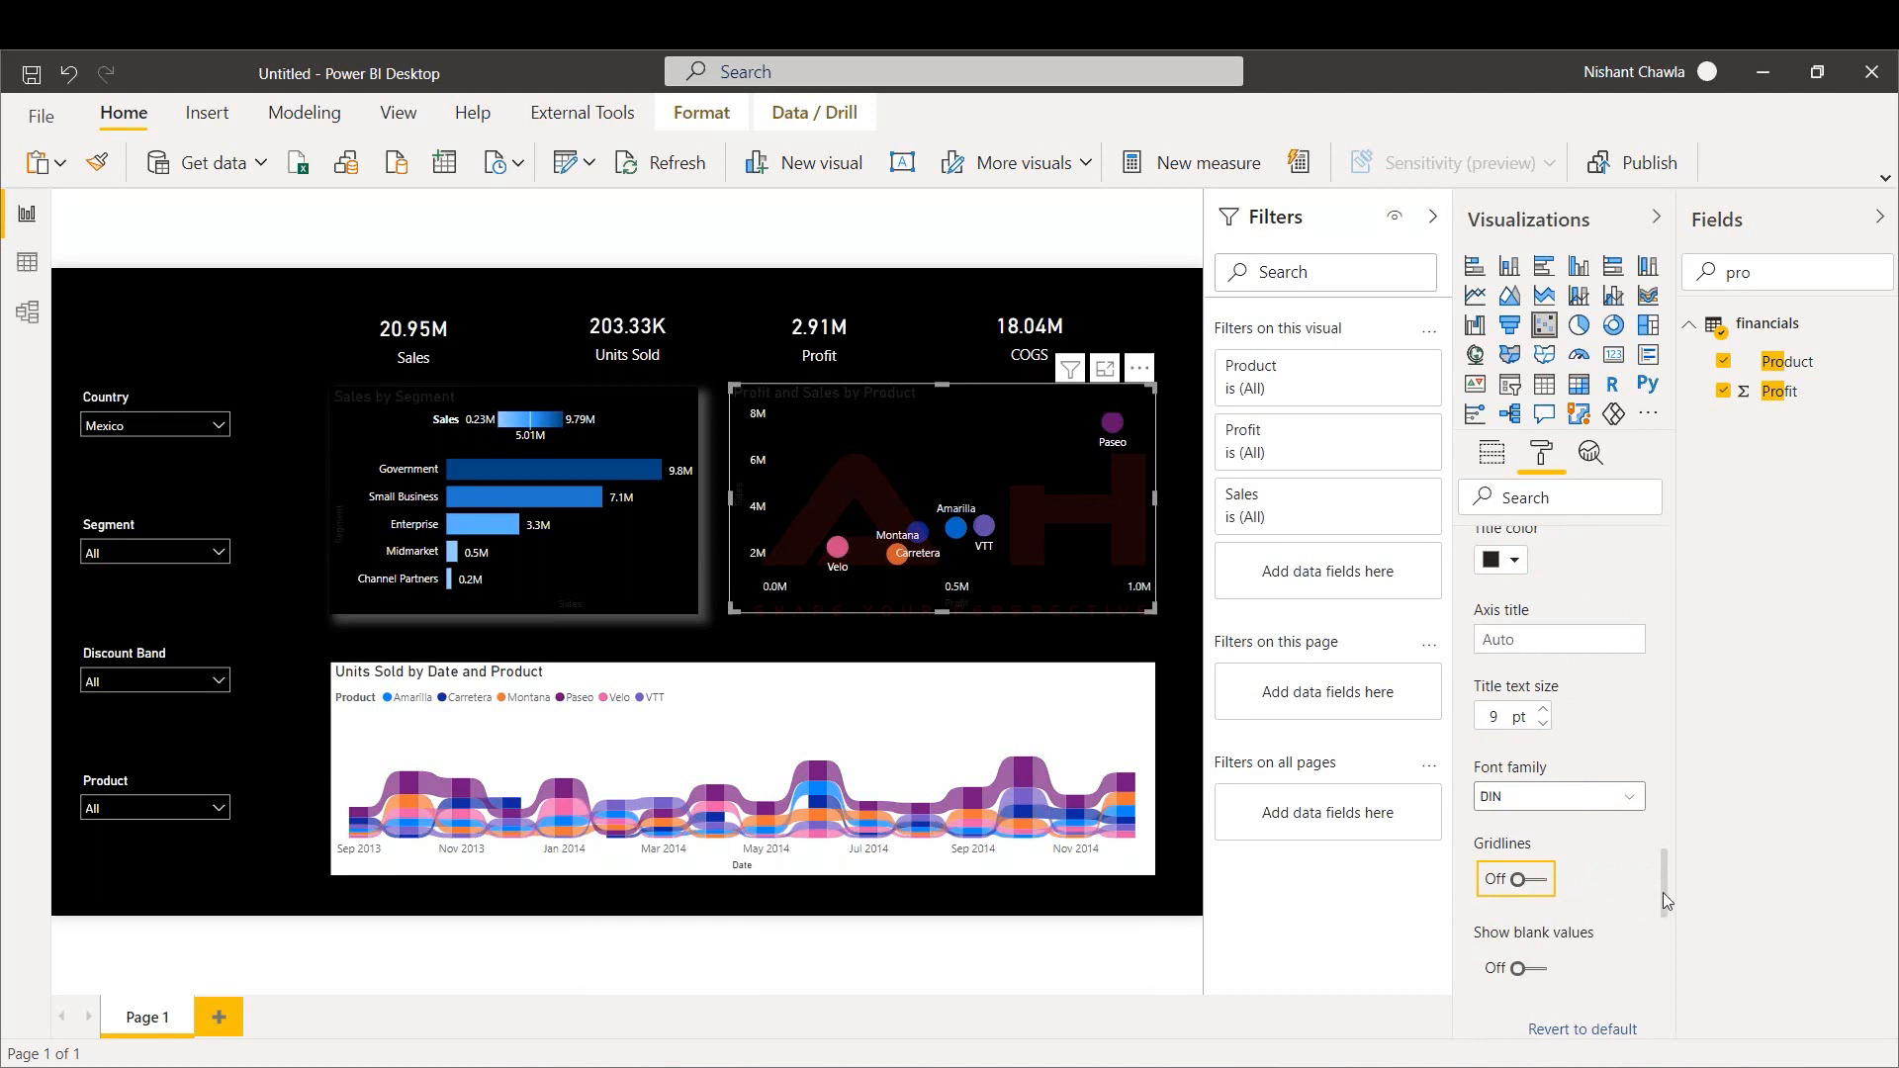
left_click_drag(1664, 901, 1622, 559)
left_click(1508, 595)
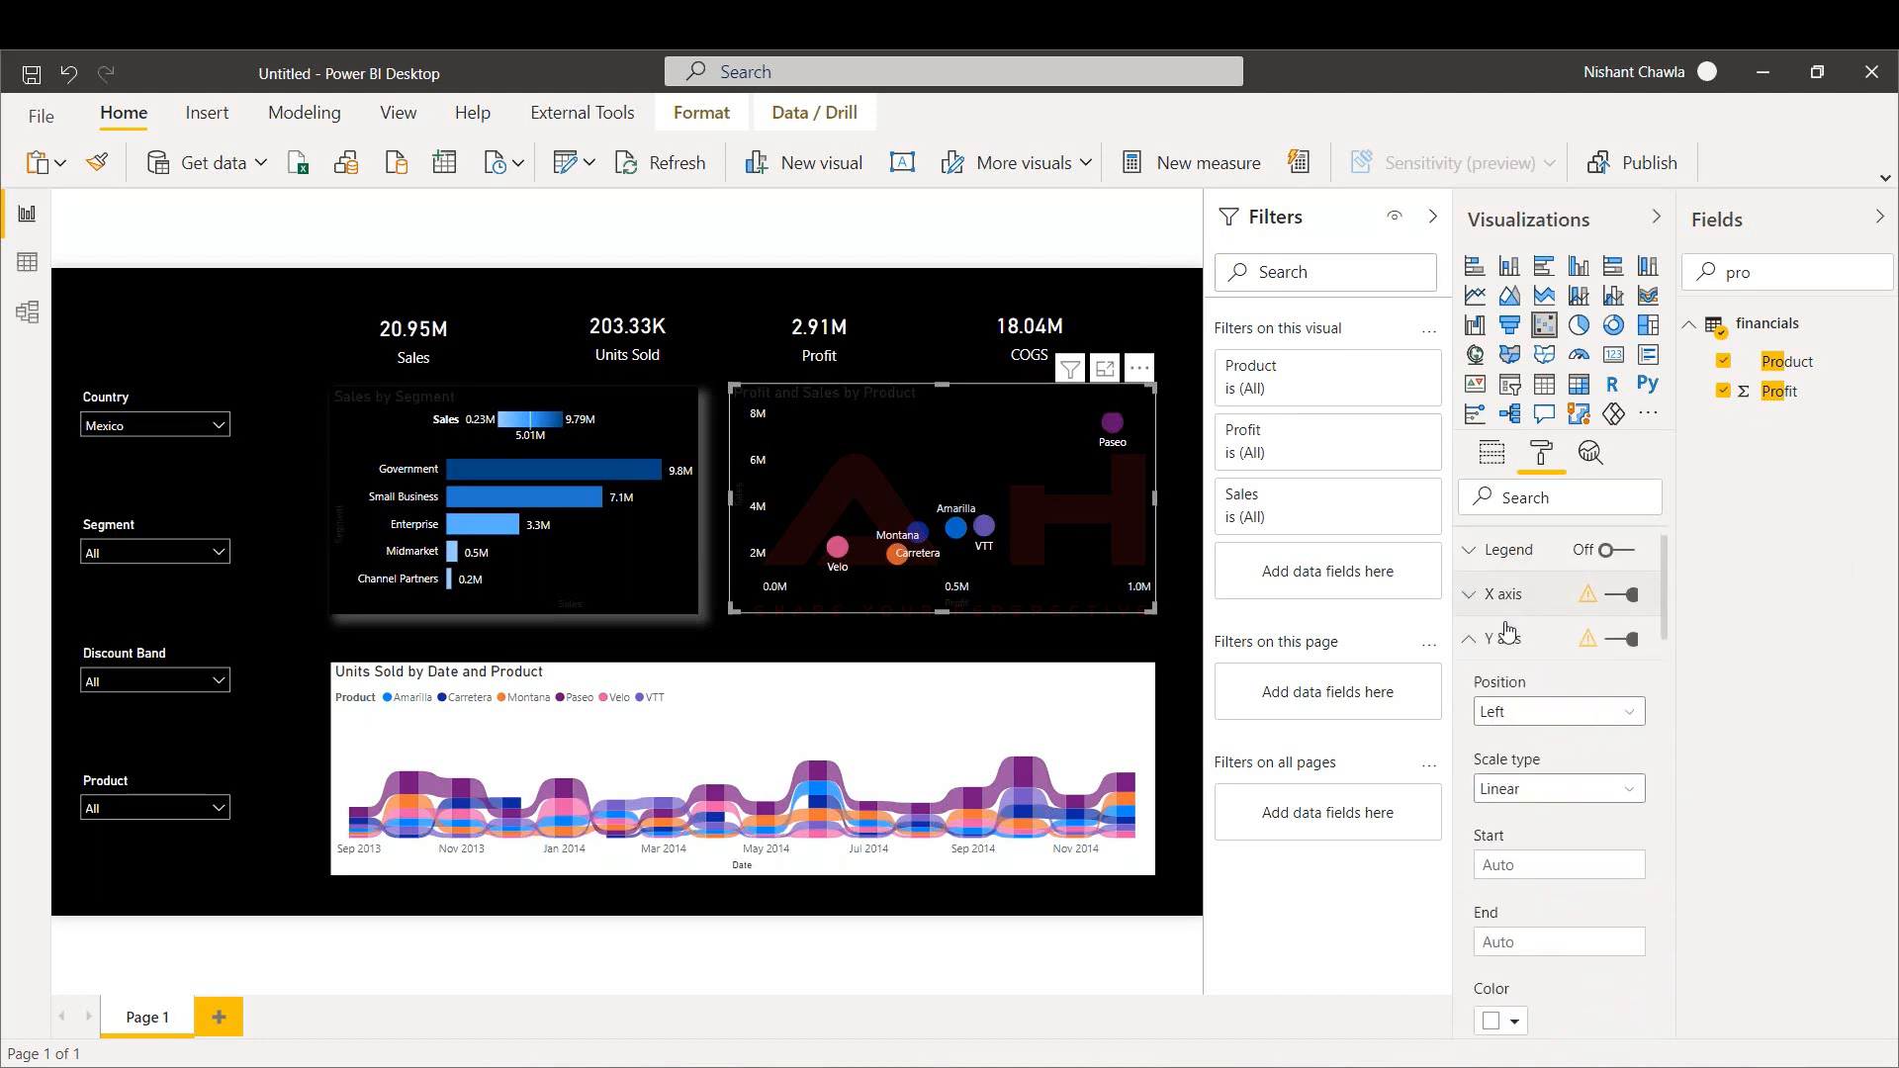
left_click(1506, 638)
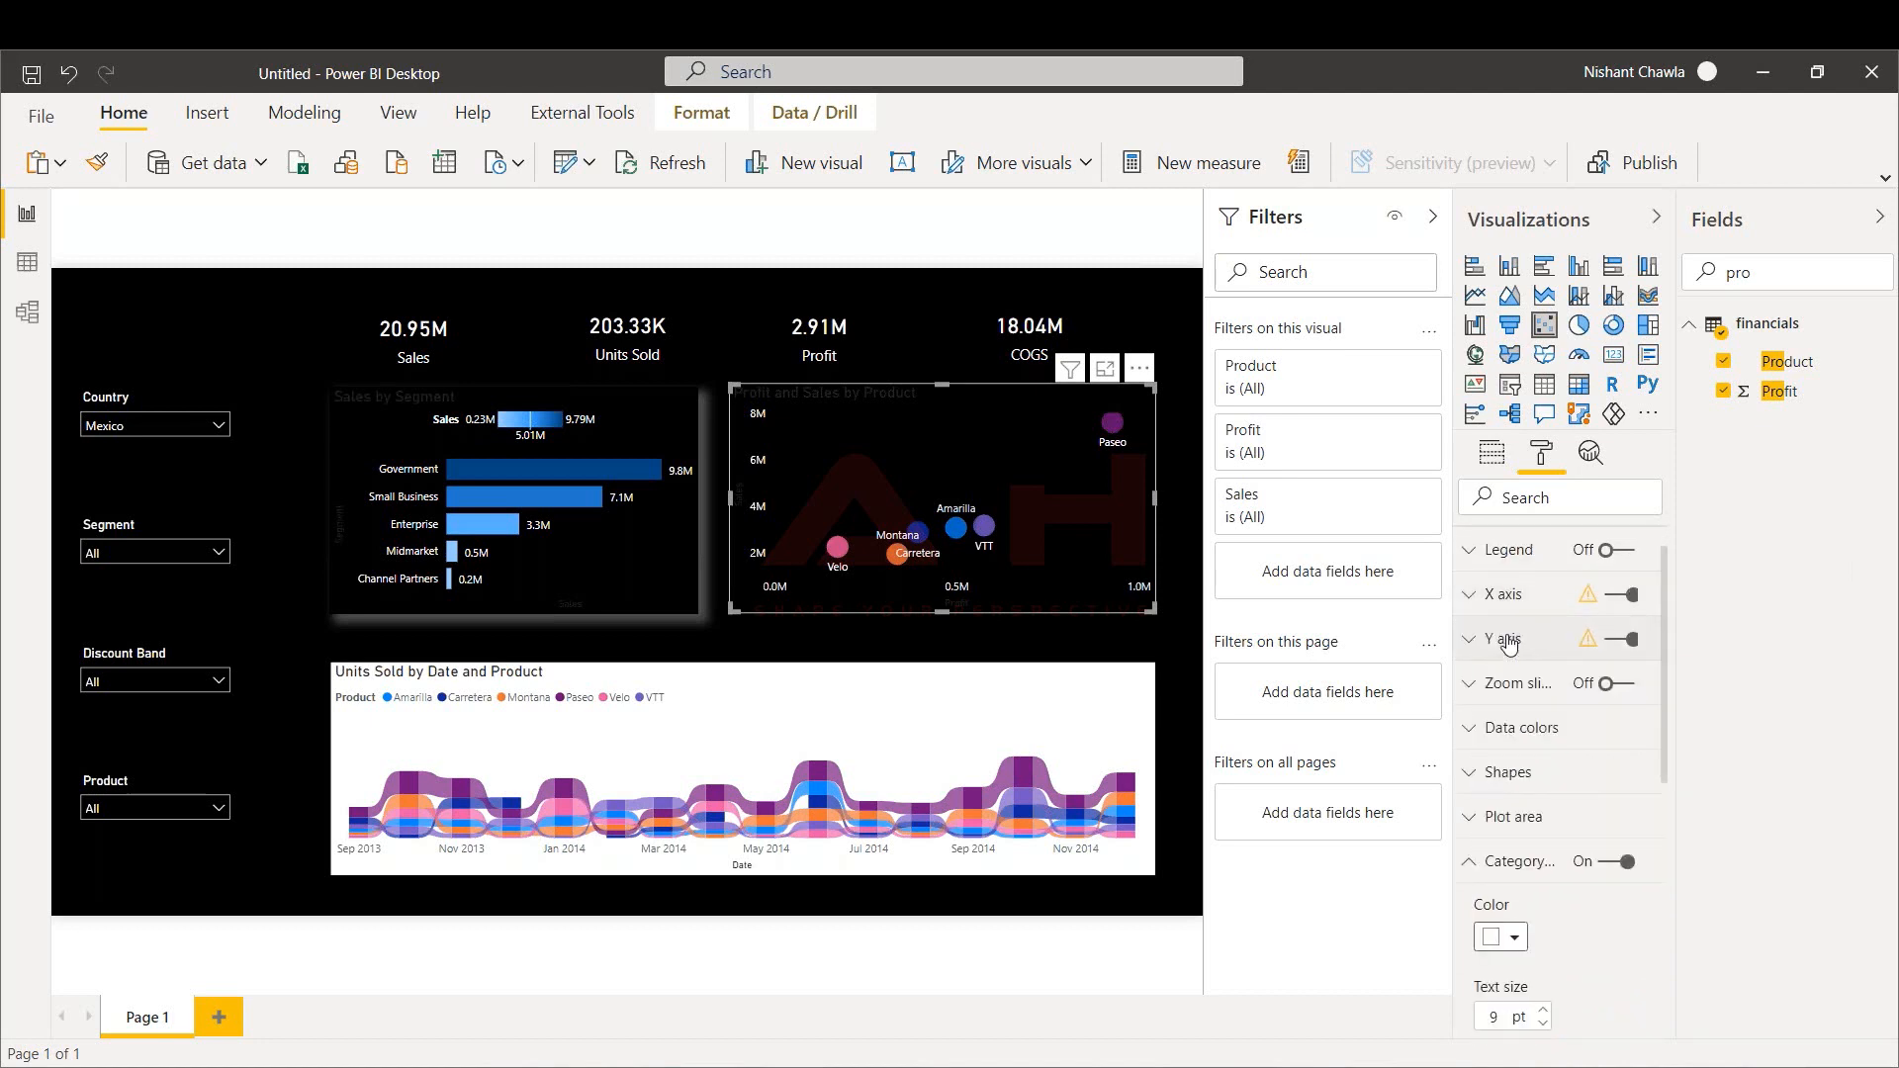
Change the scatter chart's marker shape to a diamond
left_click(1508, 771)
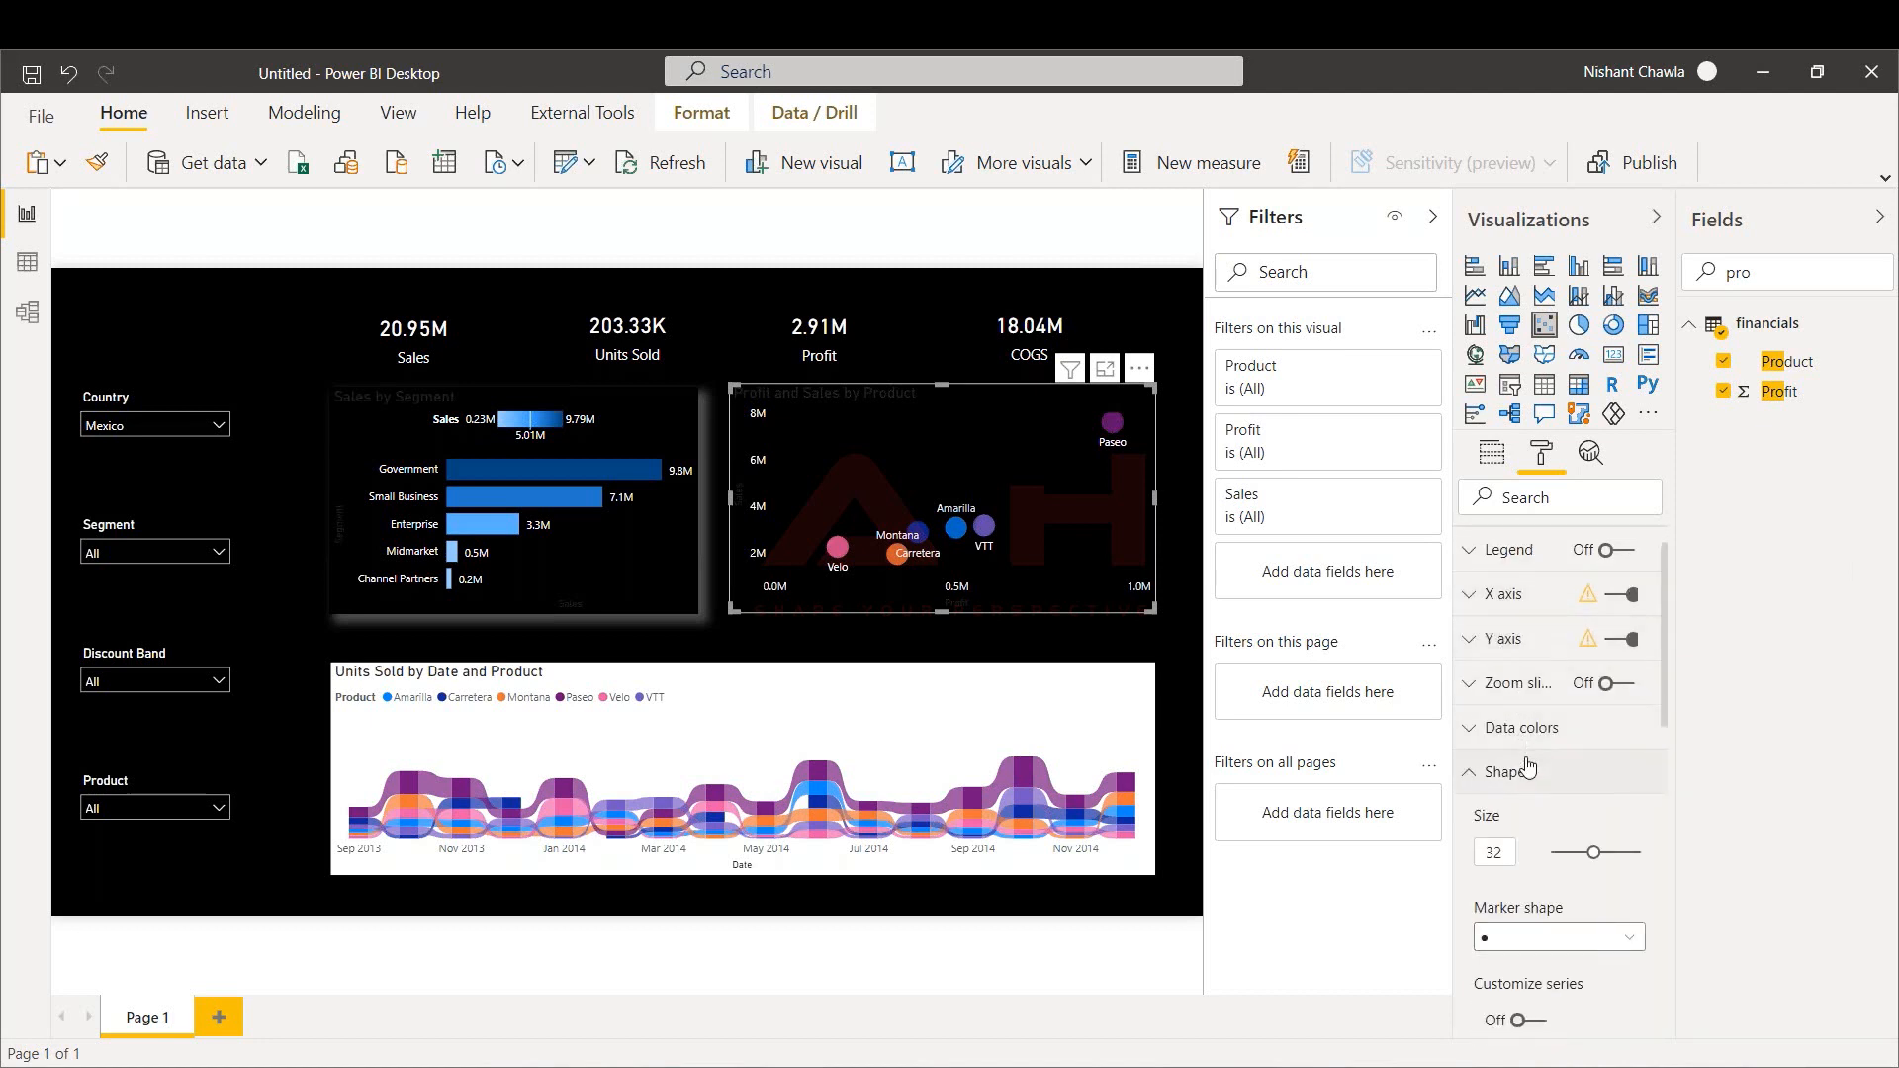
left_click(1538, 940)
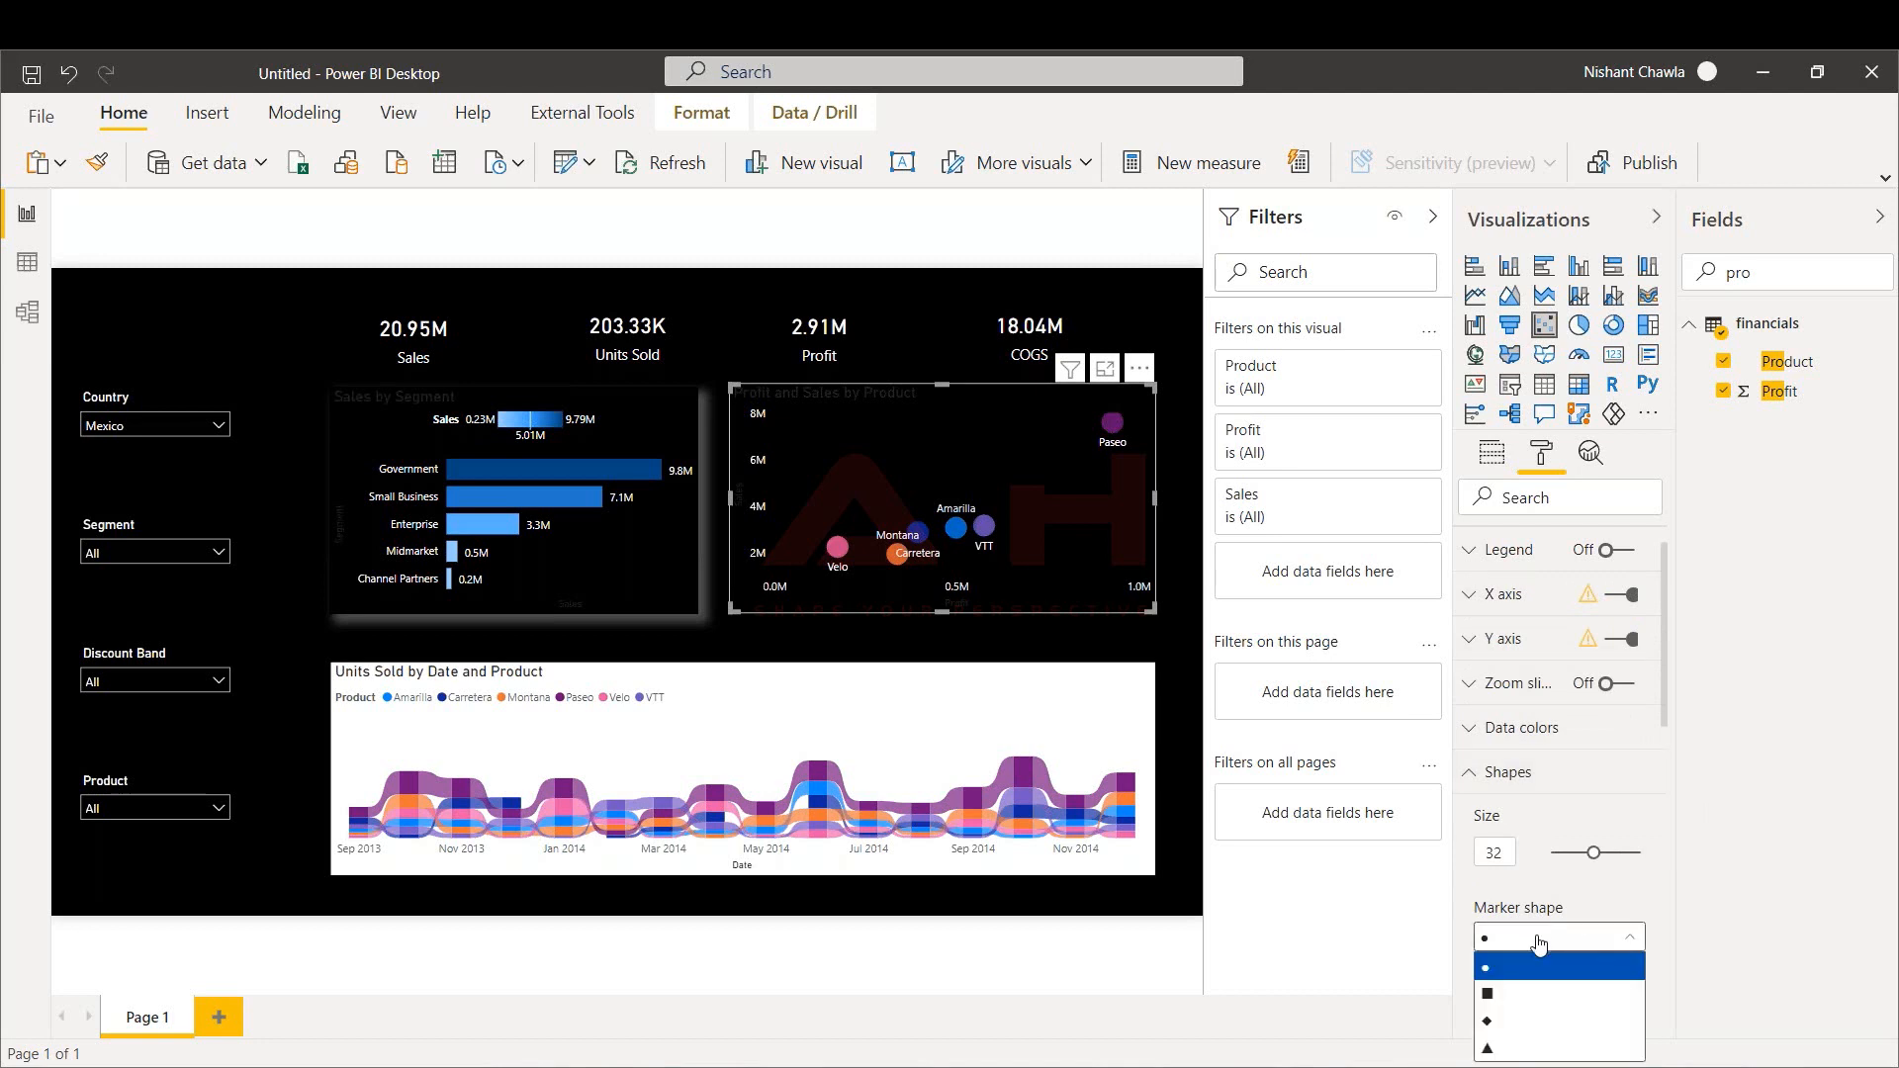
left_click(1509, 1022)
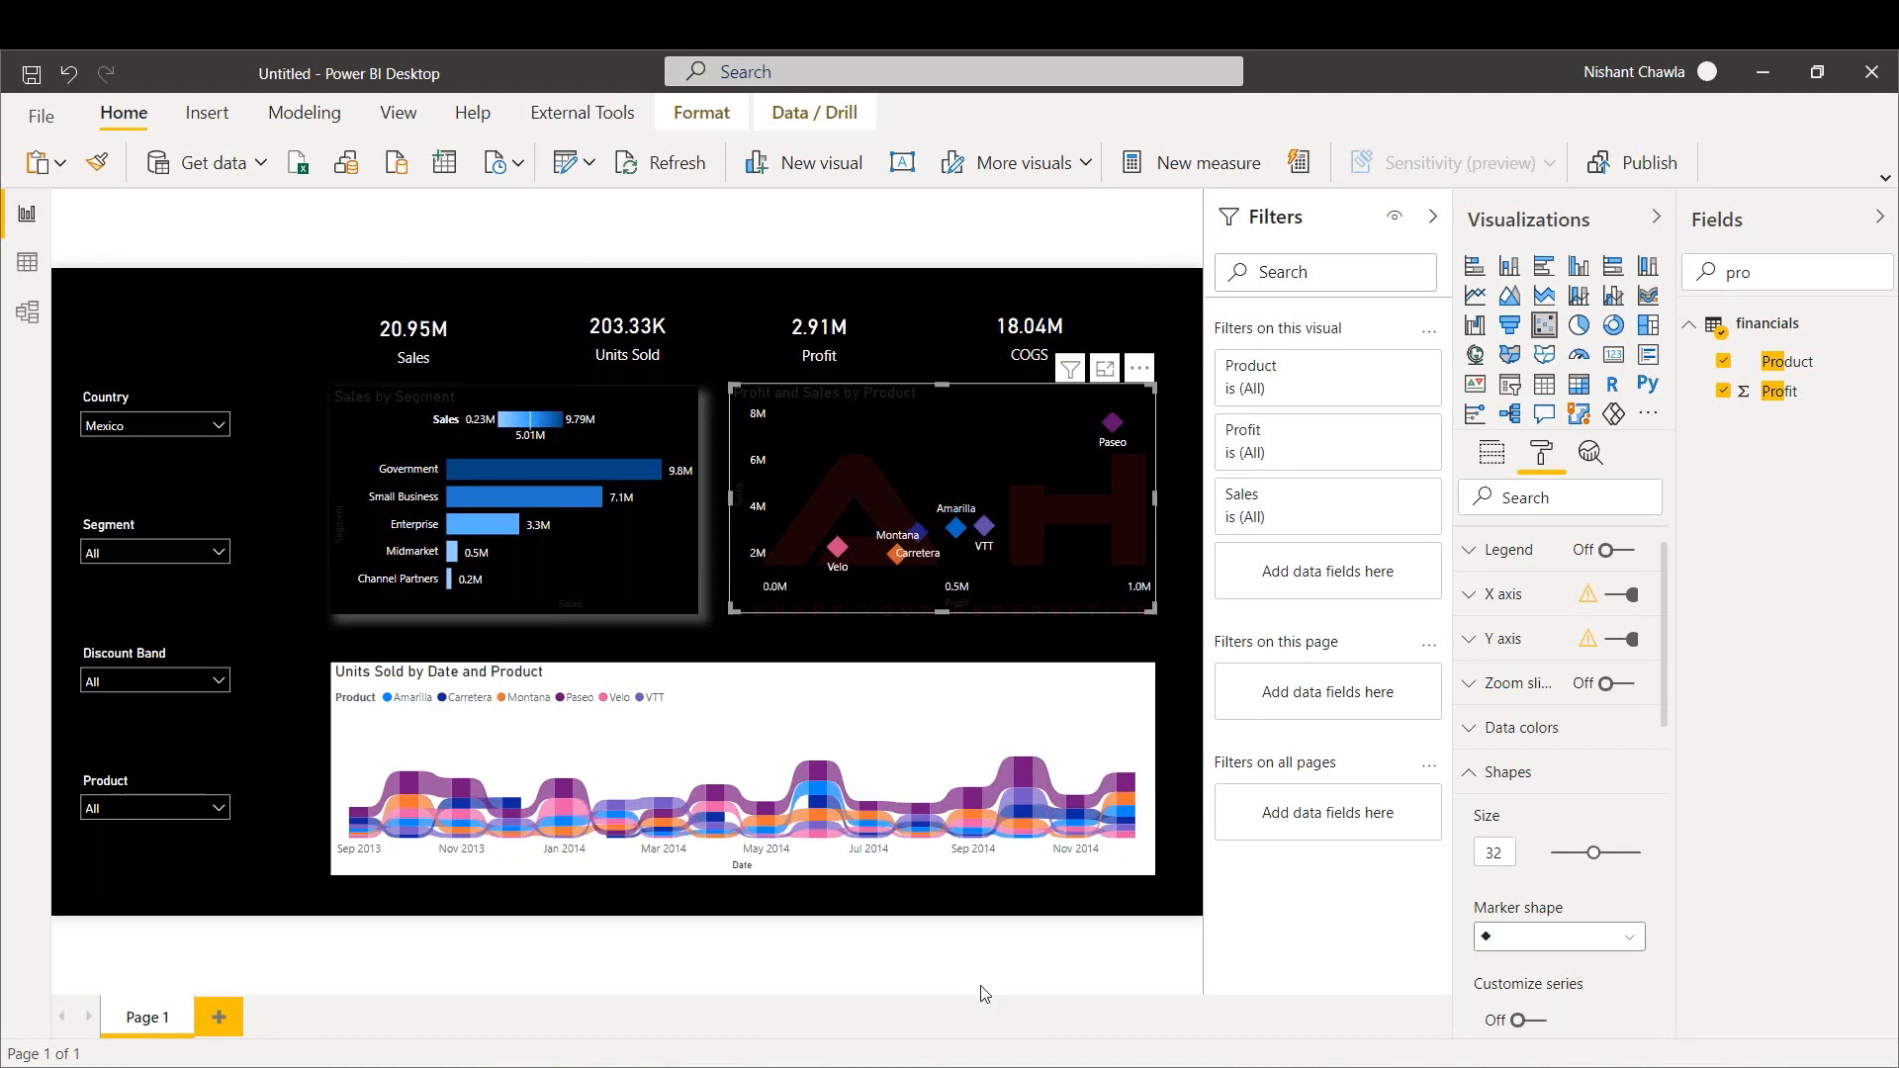
left_click(1555, 781)
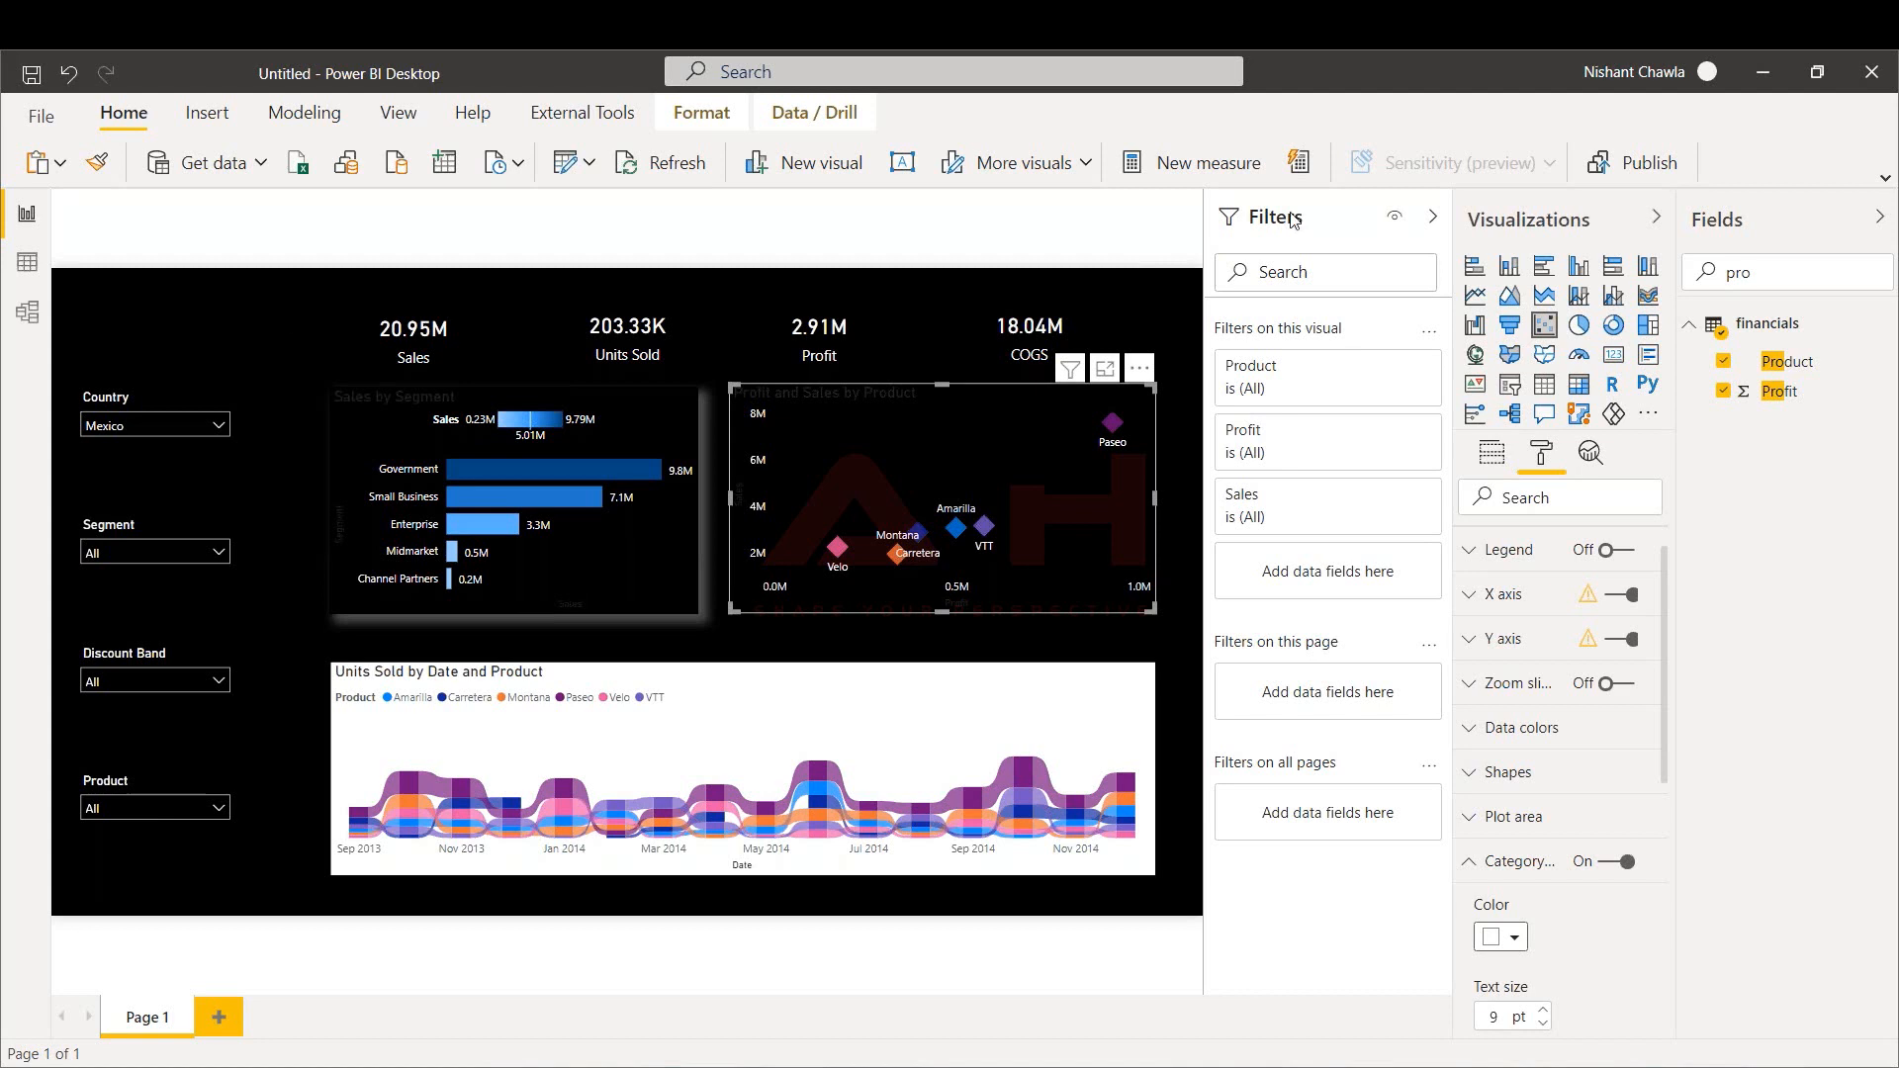
Turn off the background of the Units Sold by Date and Product ribbon chart
left_click(763, 671)
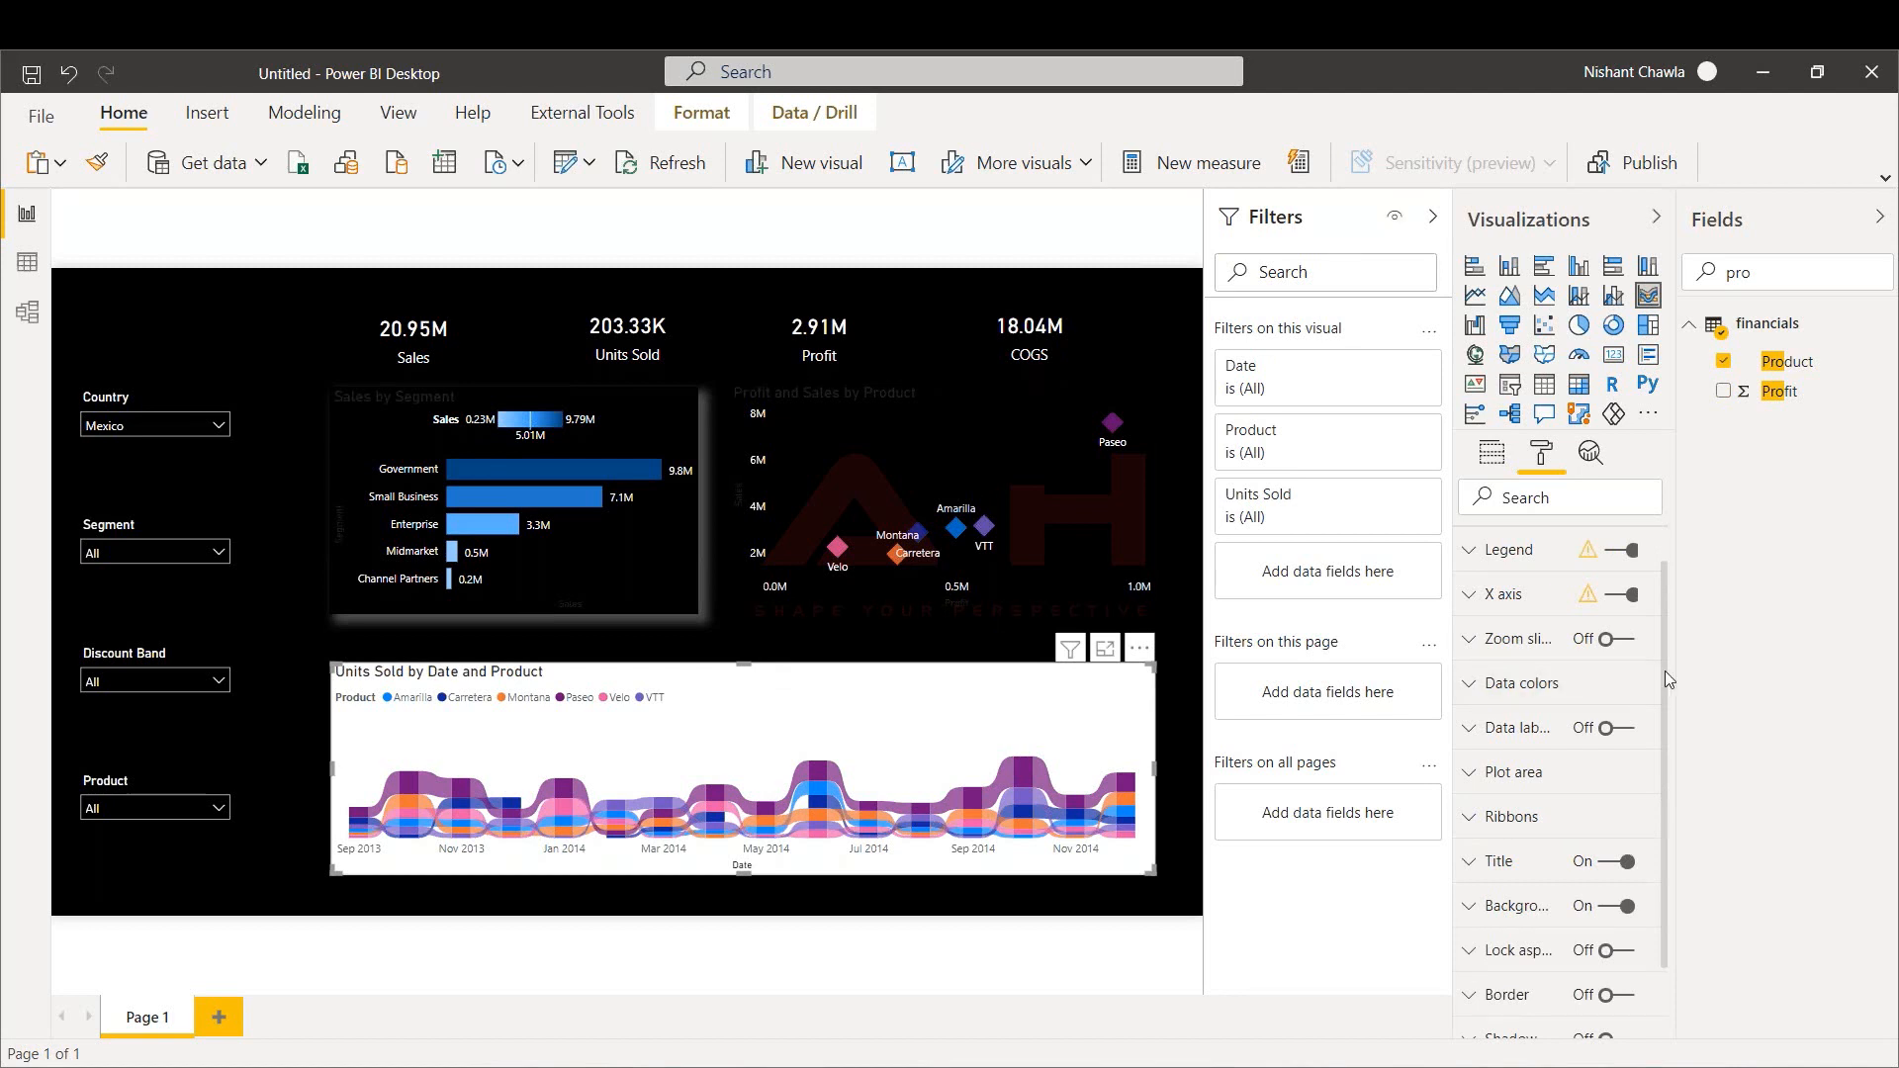
scroll(1665, 670, "down", 2)
left_click(1620, 814)
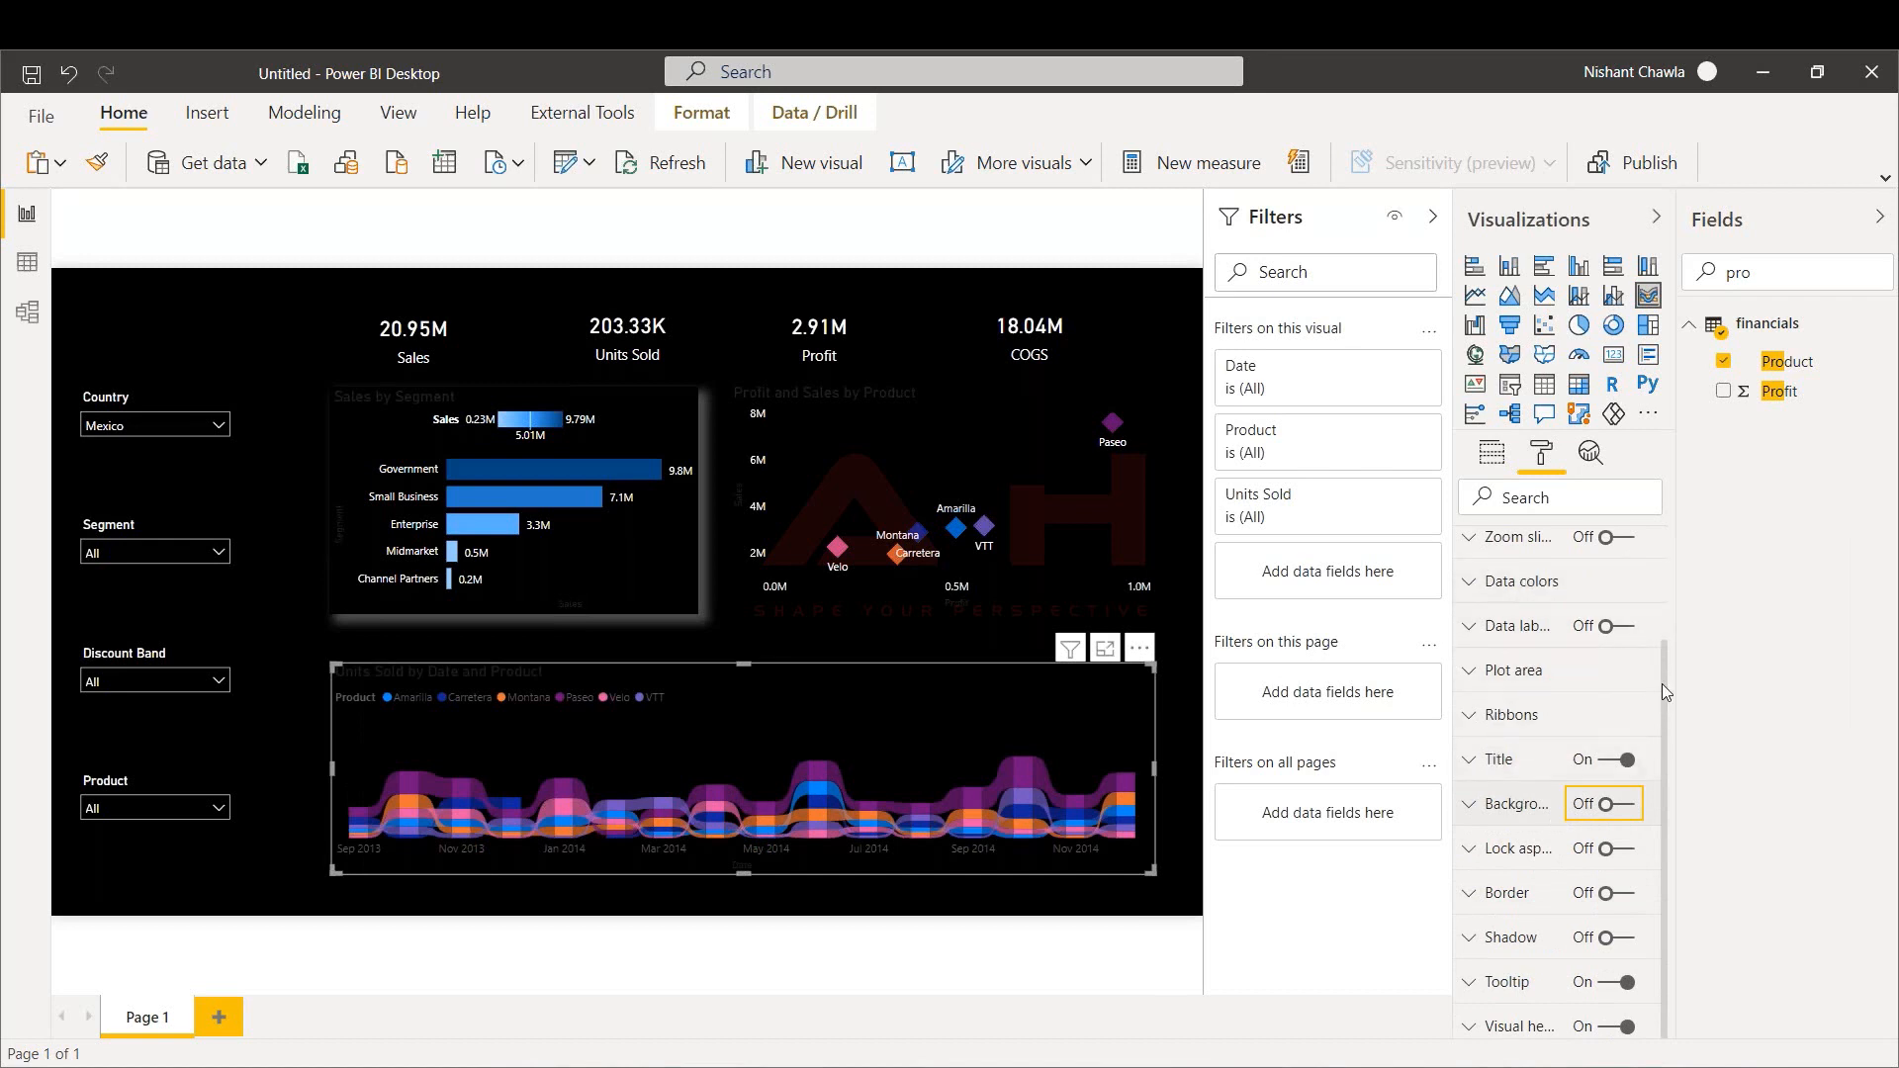
Set the X axis label color of the Units Sold by Date and Product chart to white
left_click_drag(1662, 685, 1662, 591)
left_click(1483, 637)
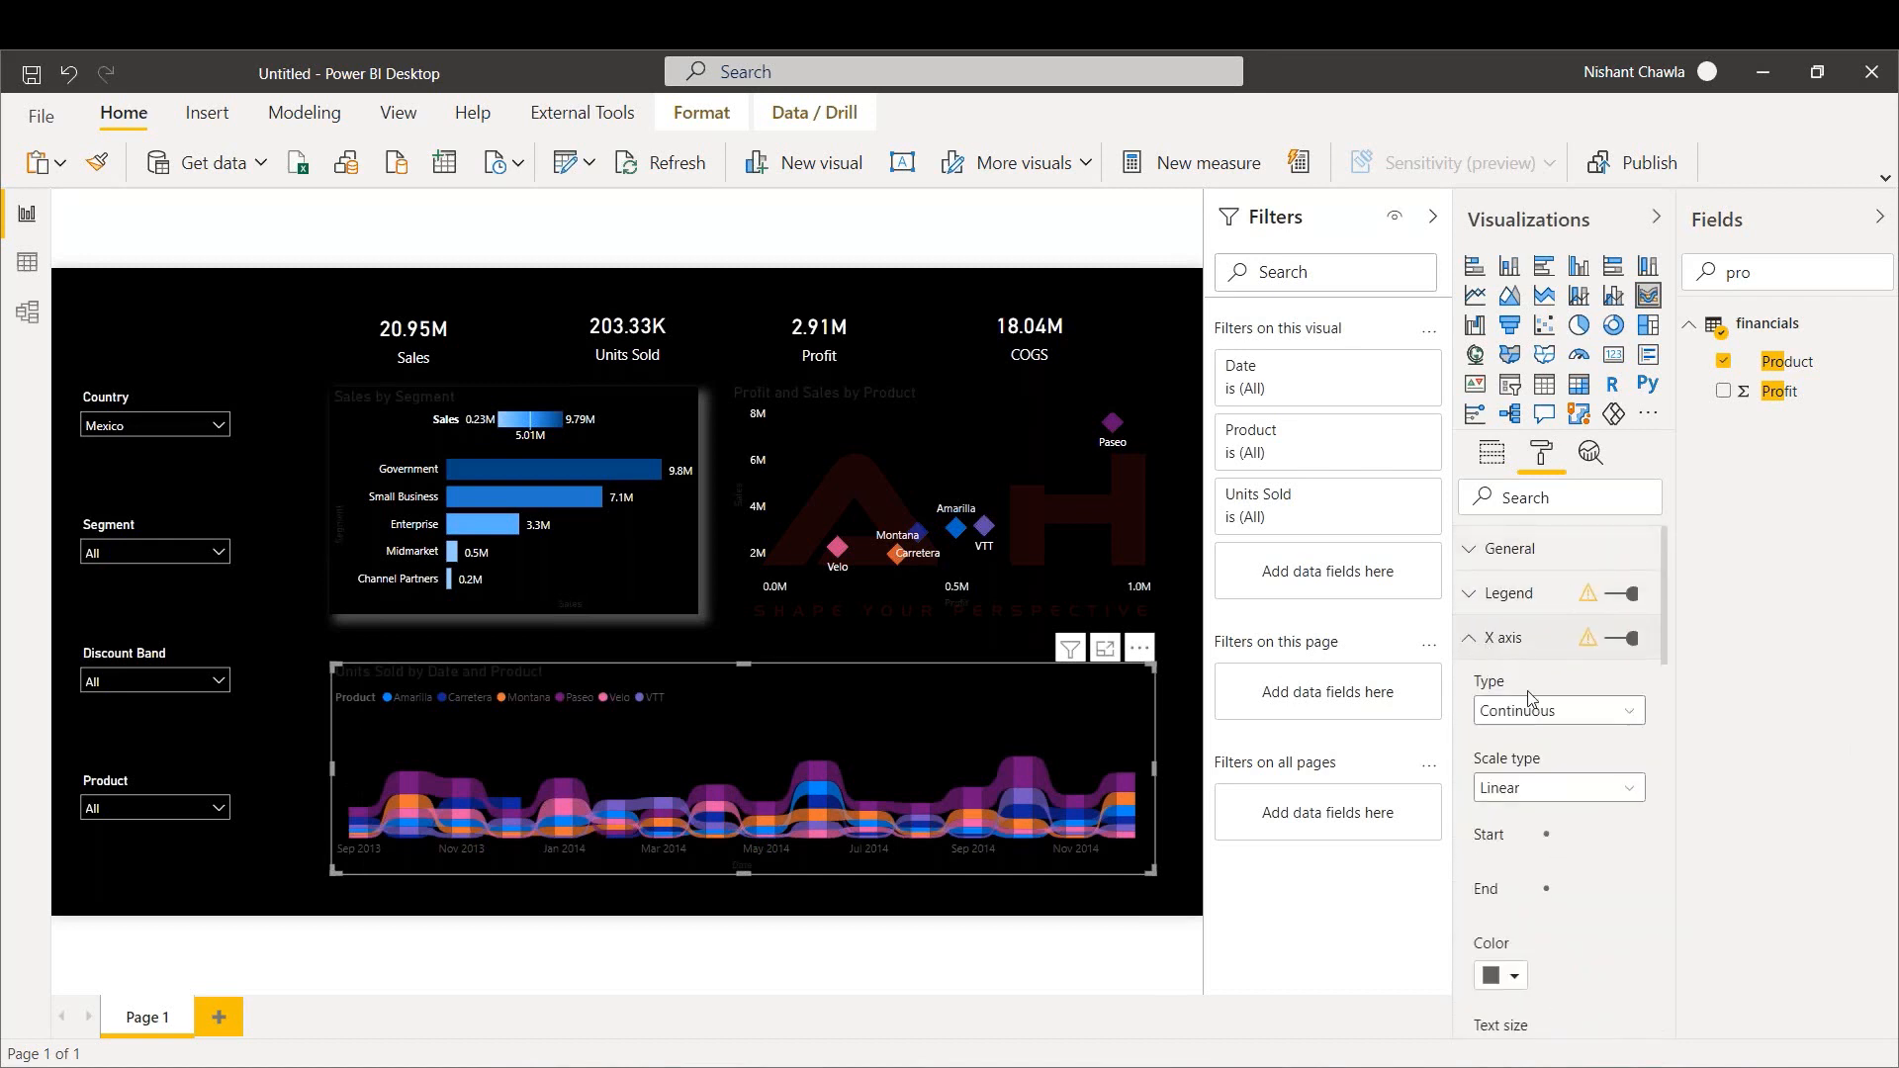
left_click(1515, 1025)
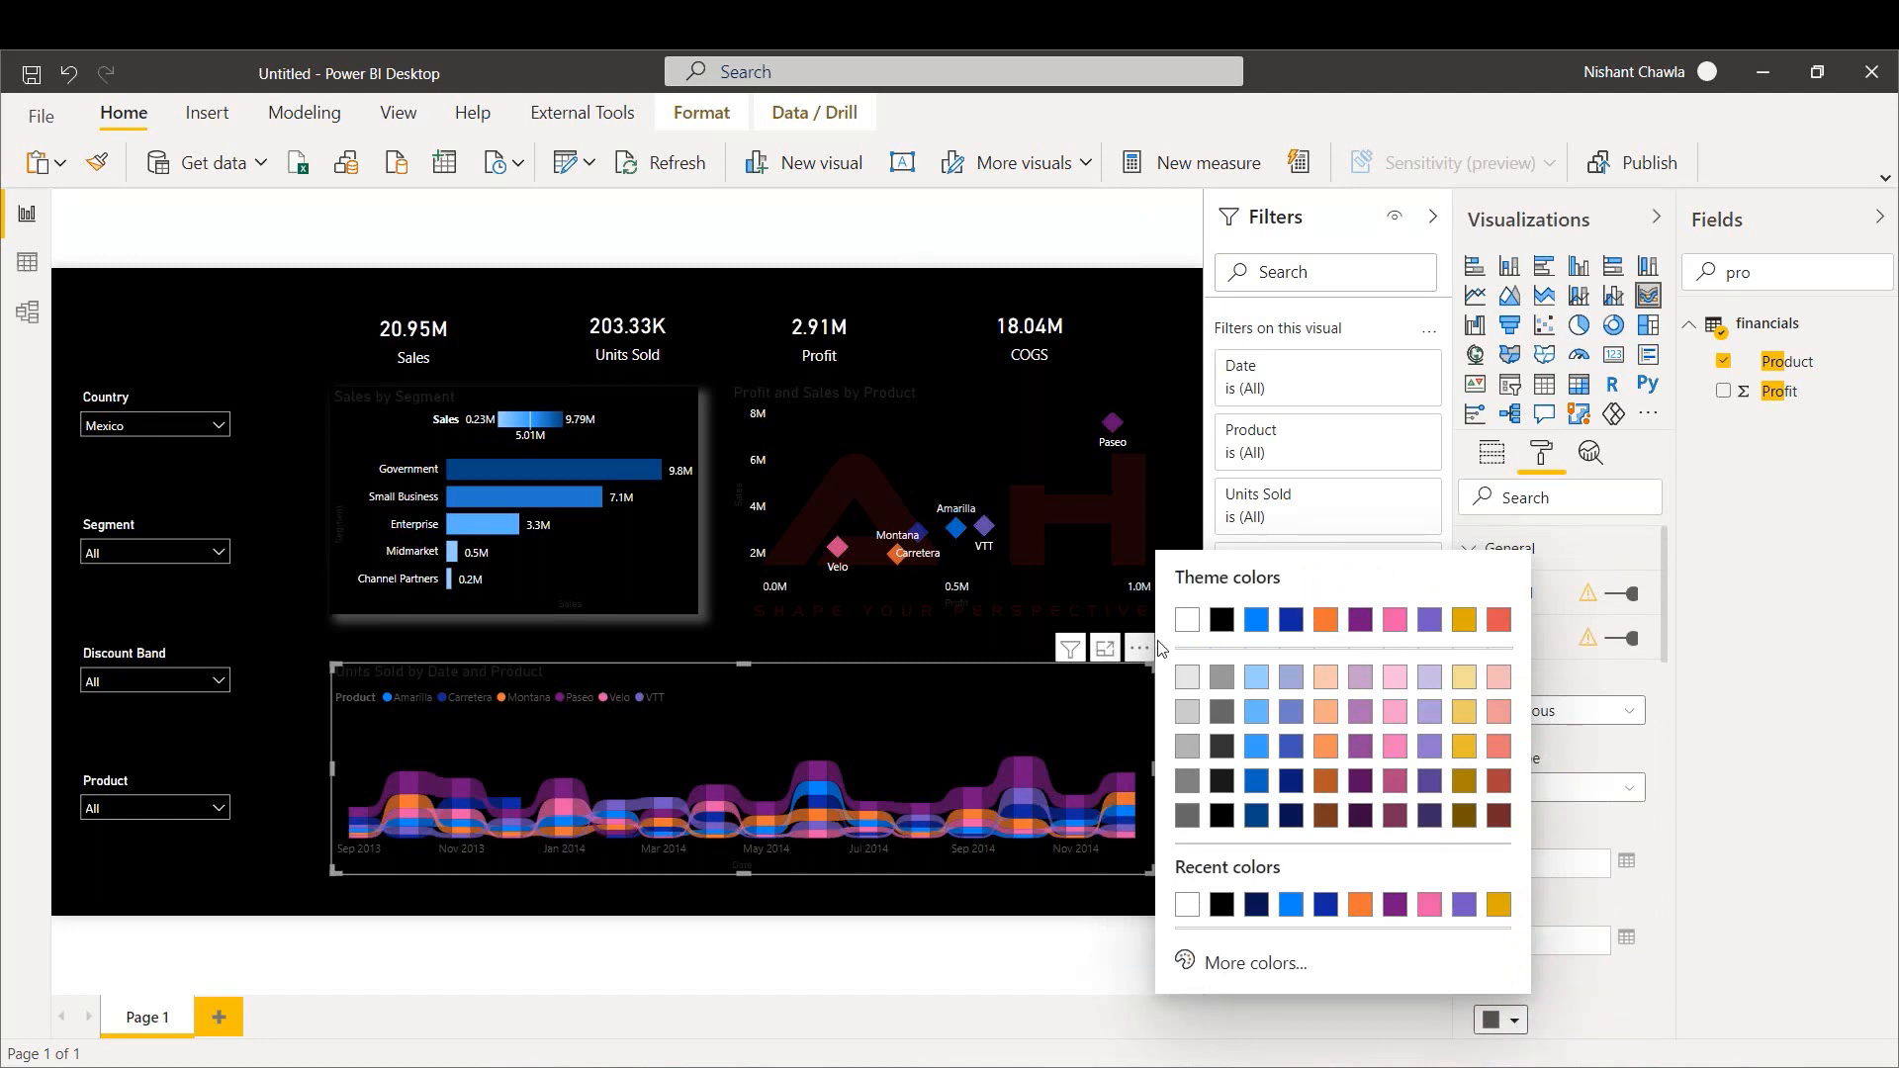
left_click(1186, 622)
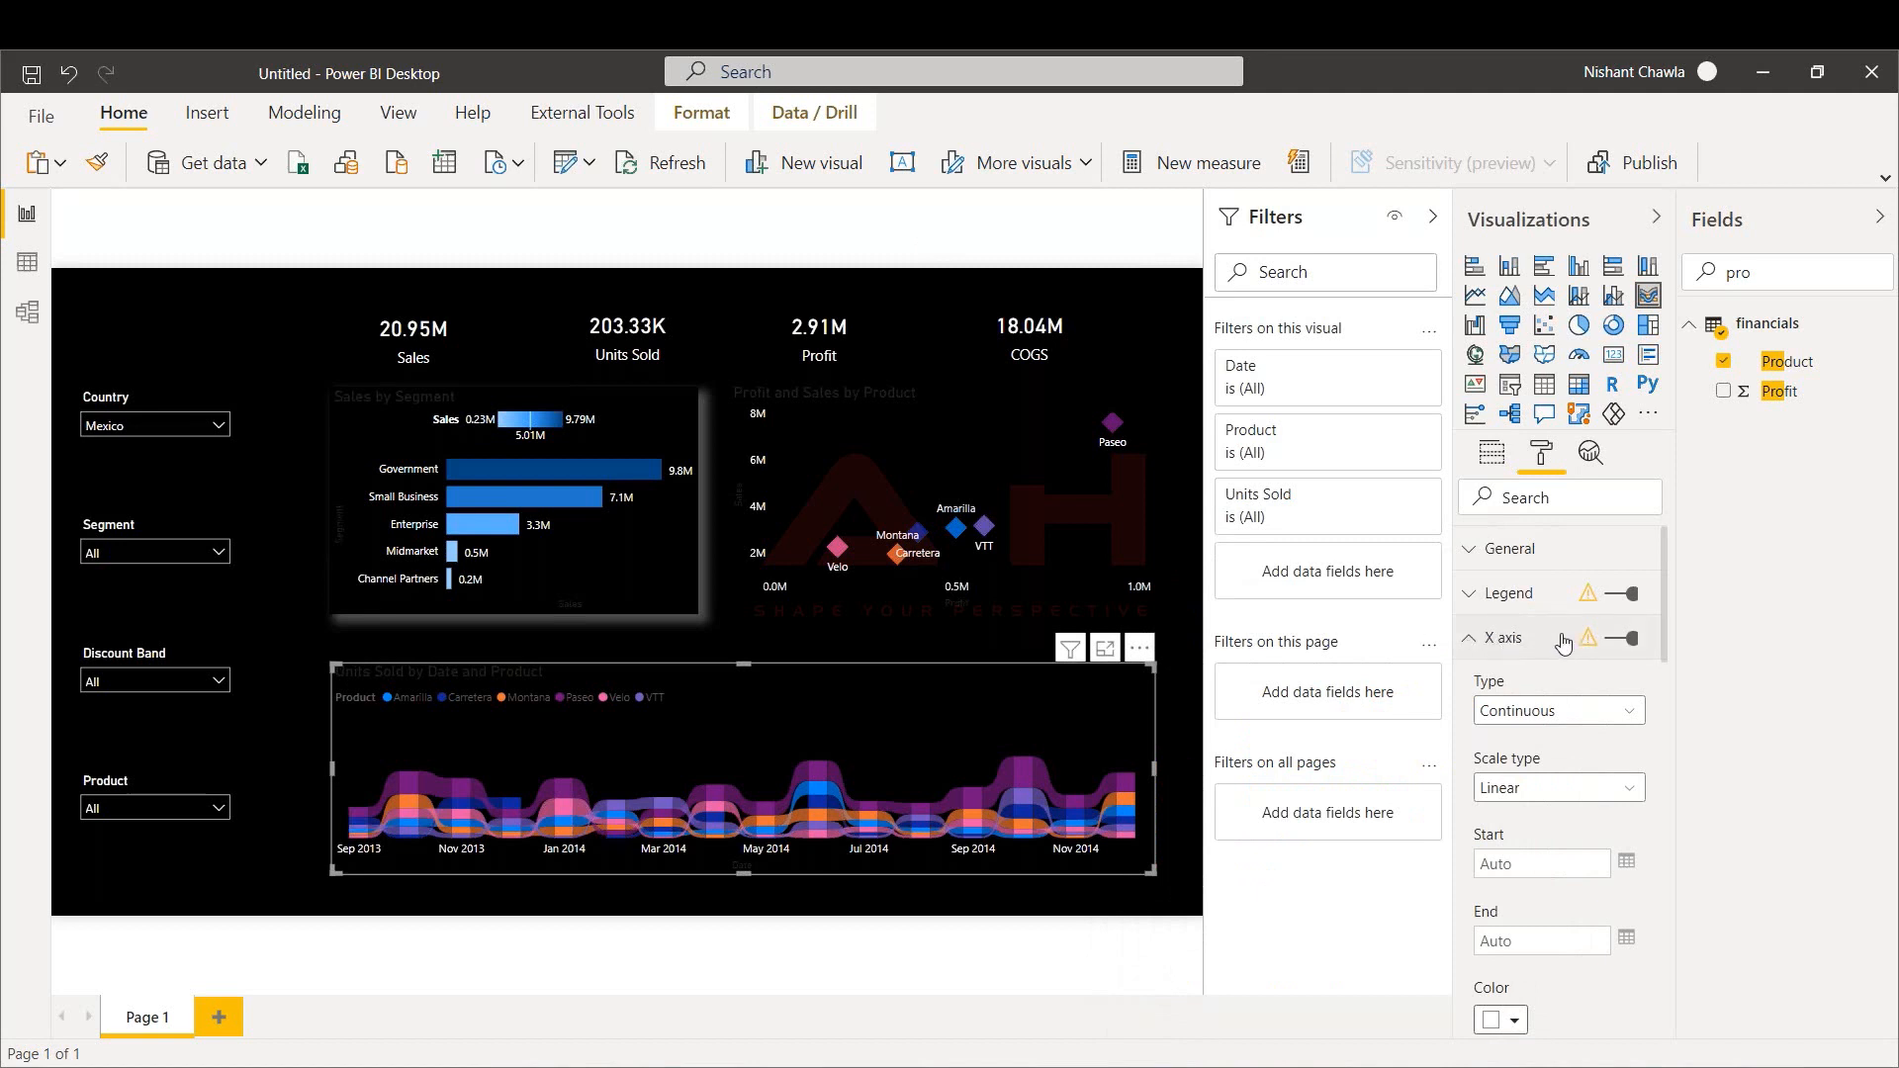
Place the ribbon chart's legend at Top Center, color it white and turn off the legend title
left_click(1540, 597)
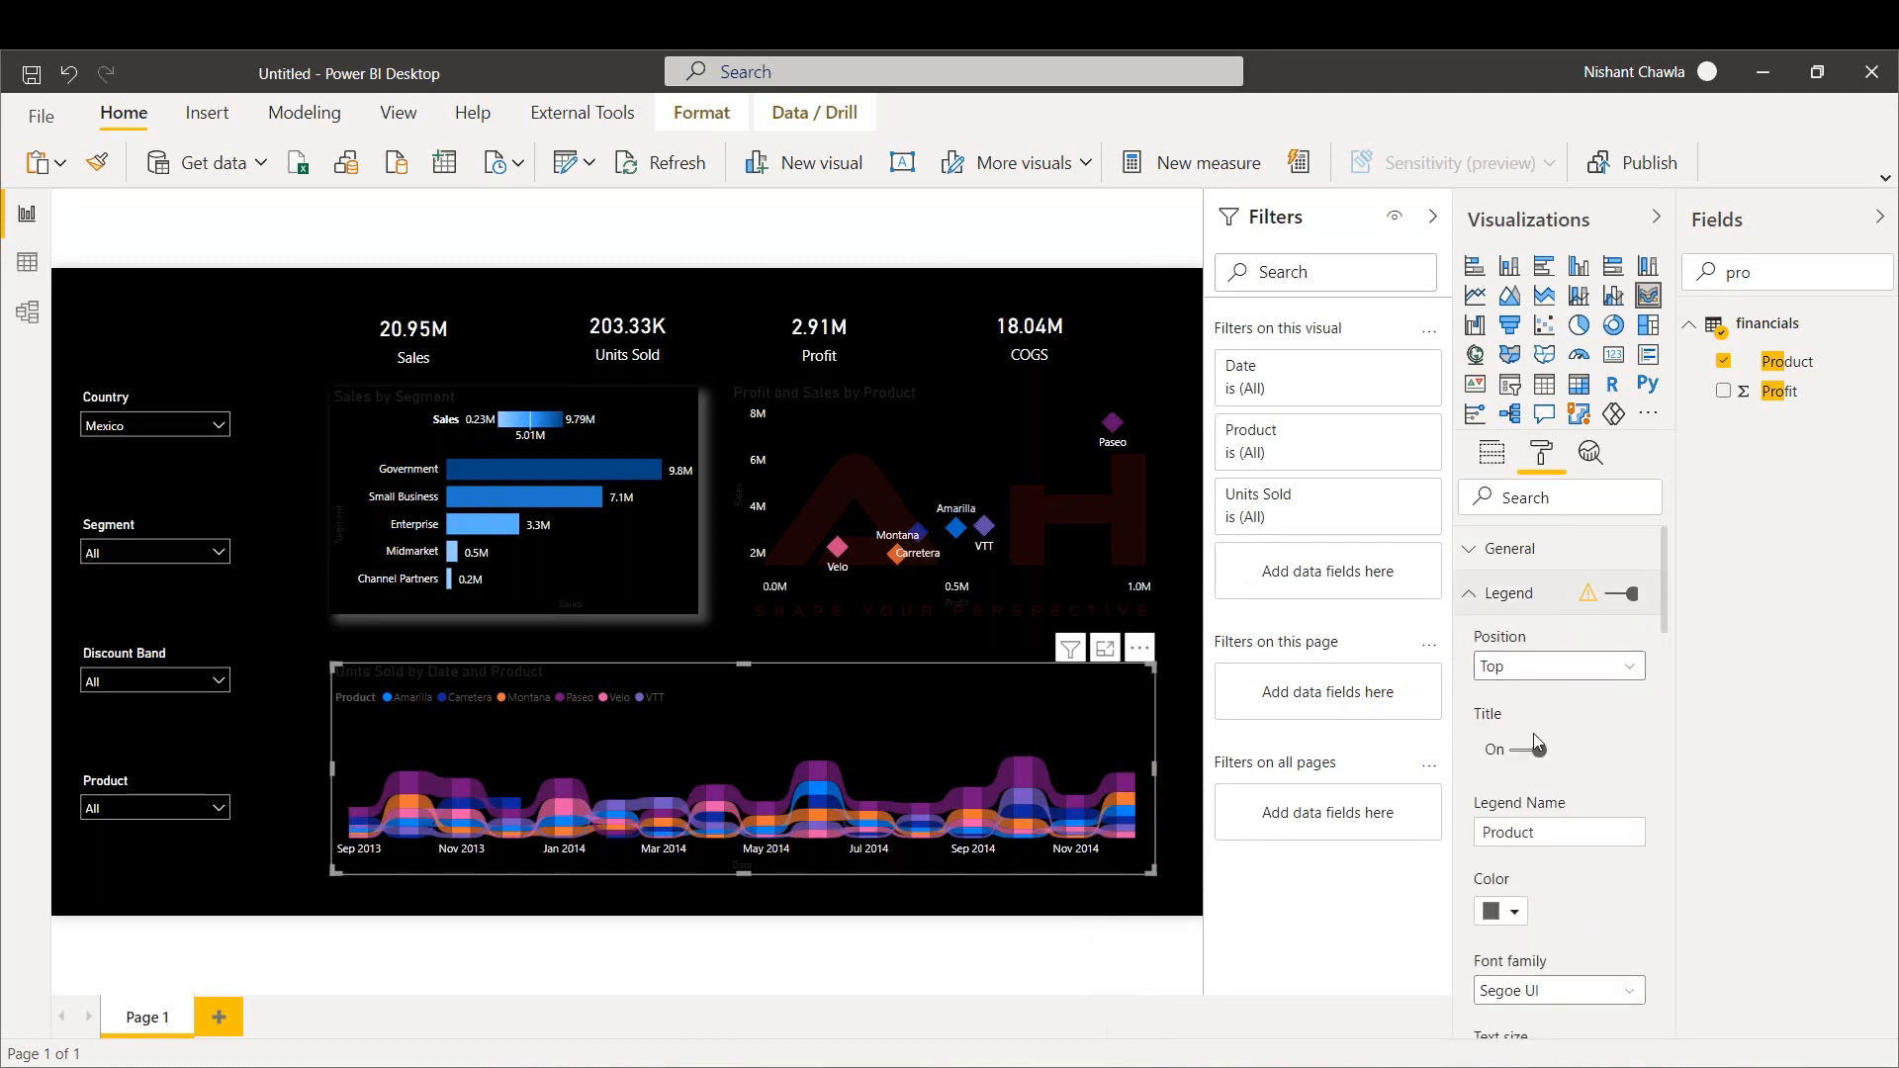
left_click(1555, 666)
left_click(1534, 812)
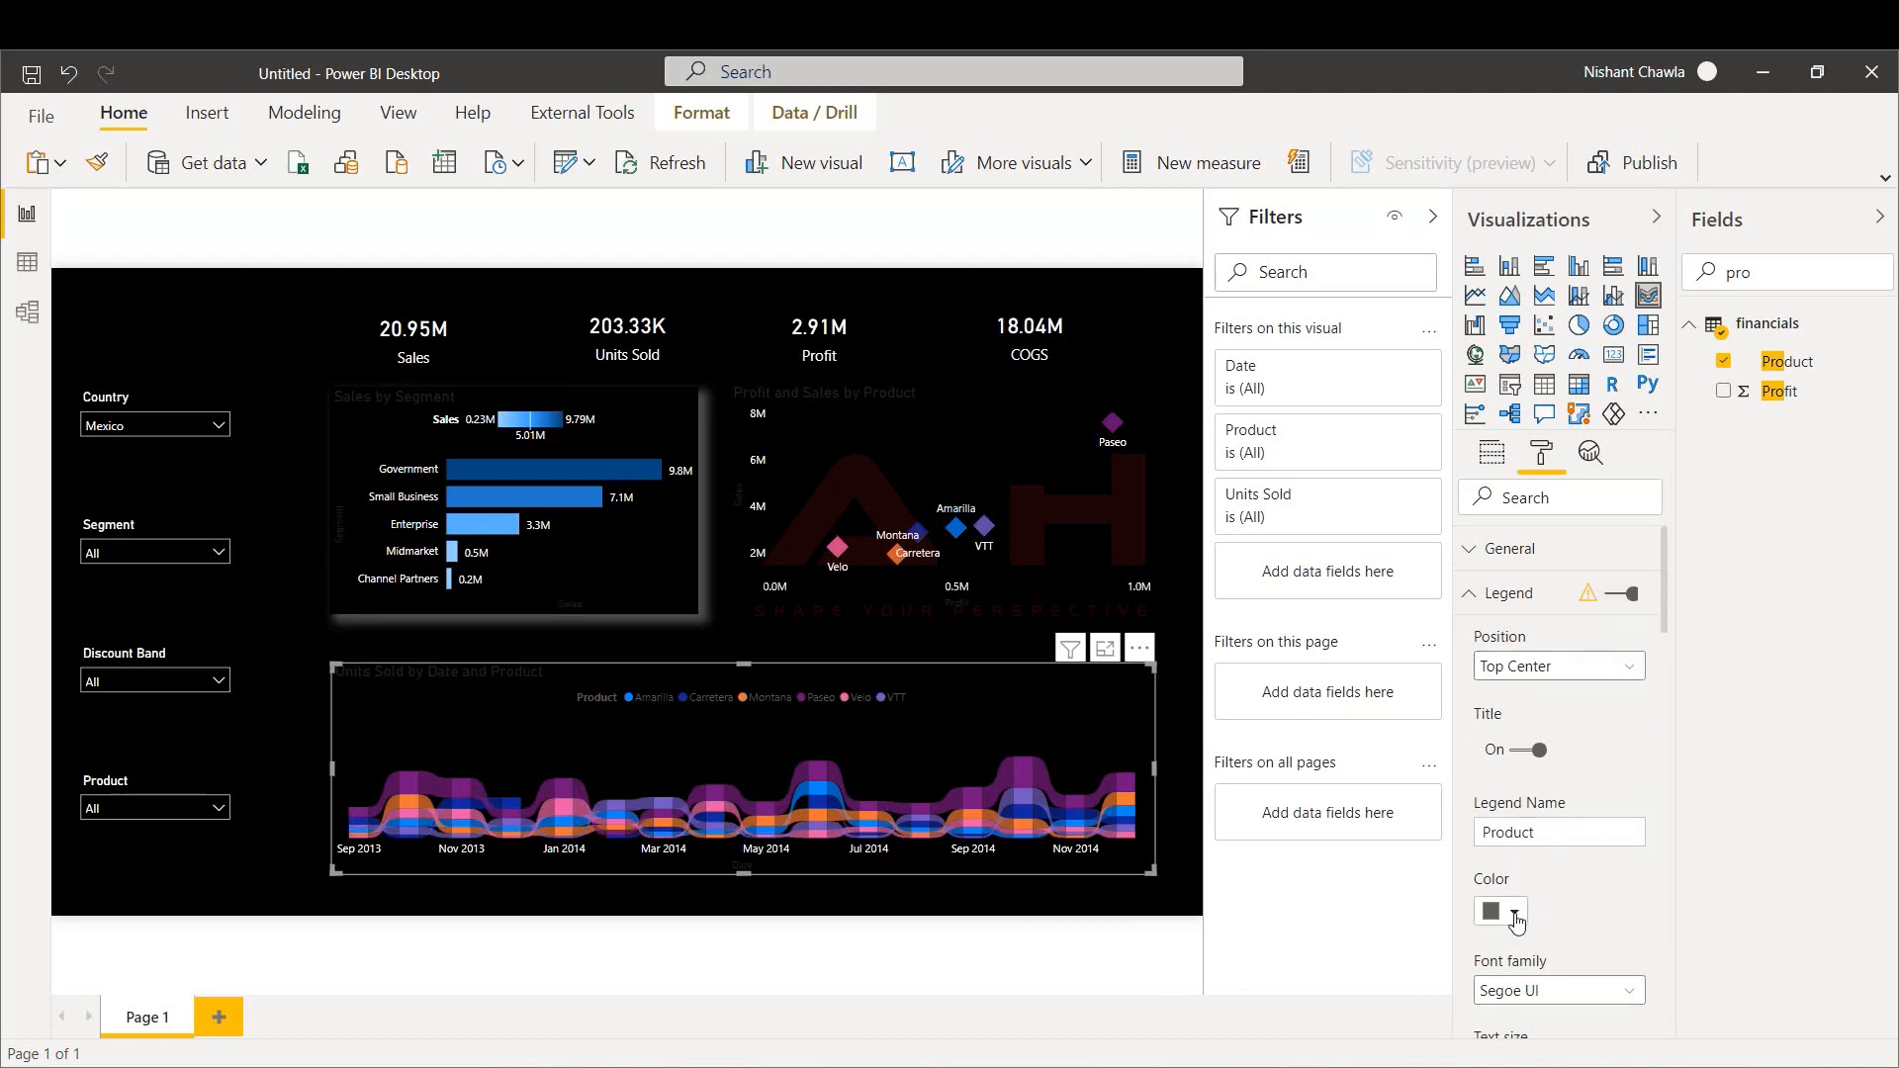
left_click(1515, 911)
left_click(1187, 510)
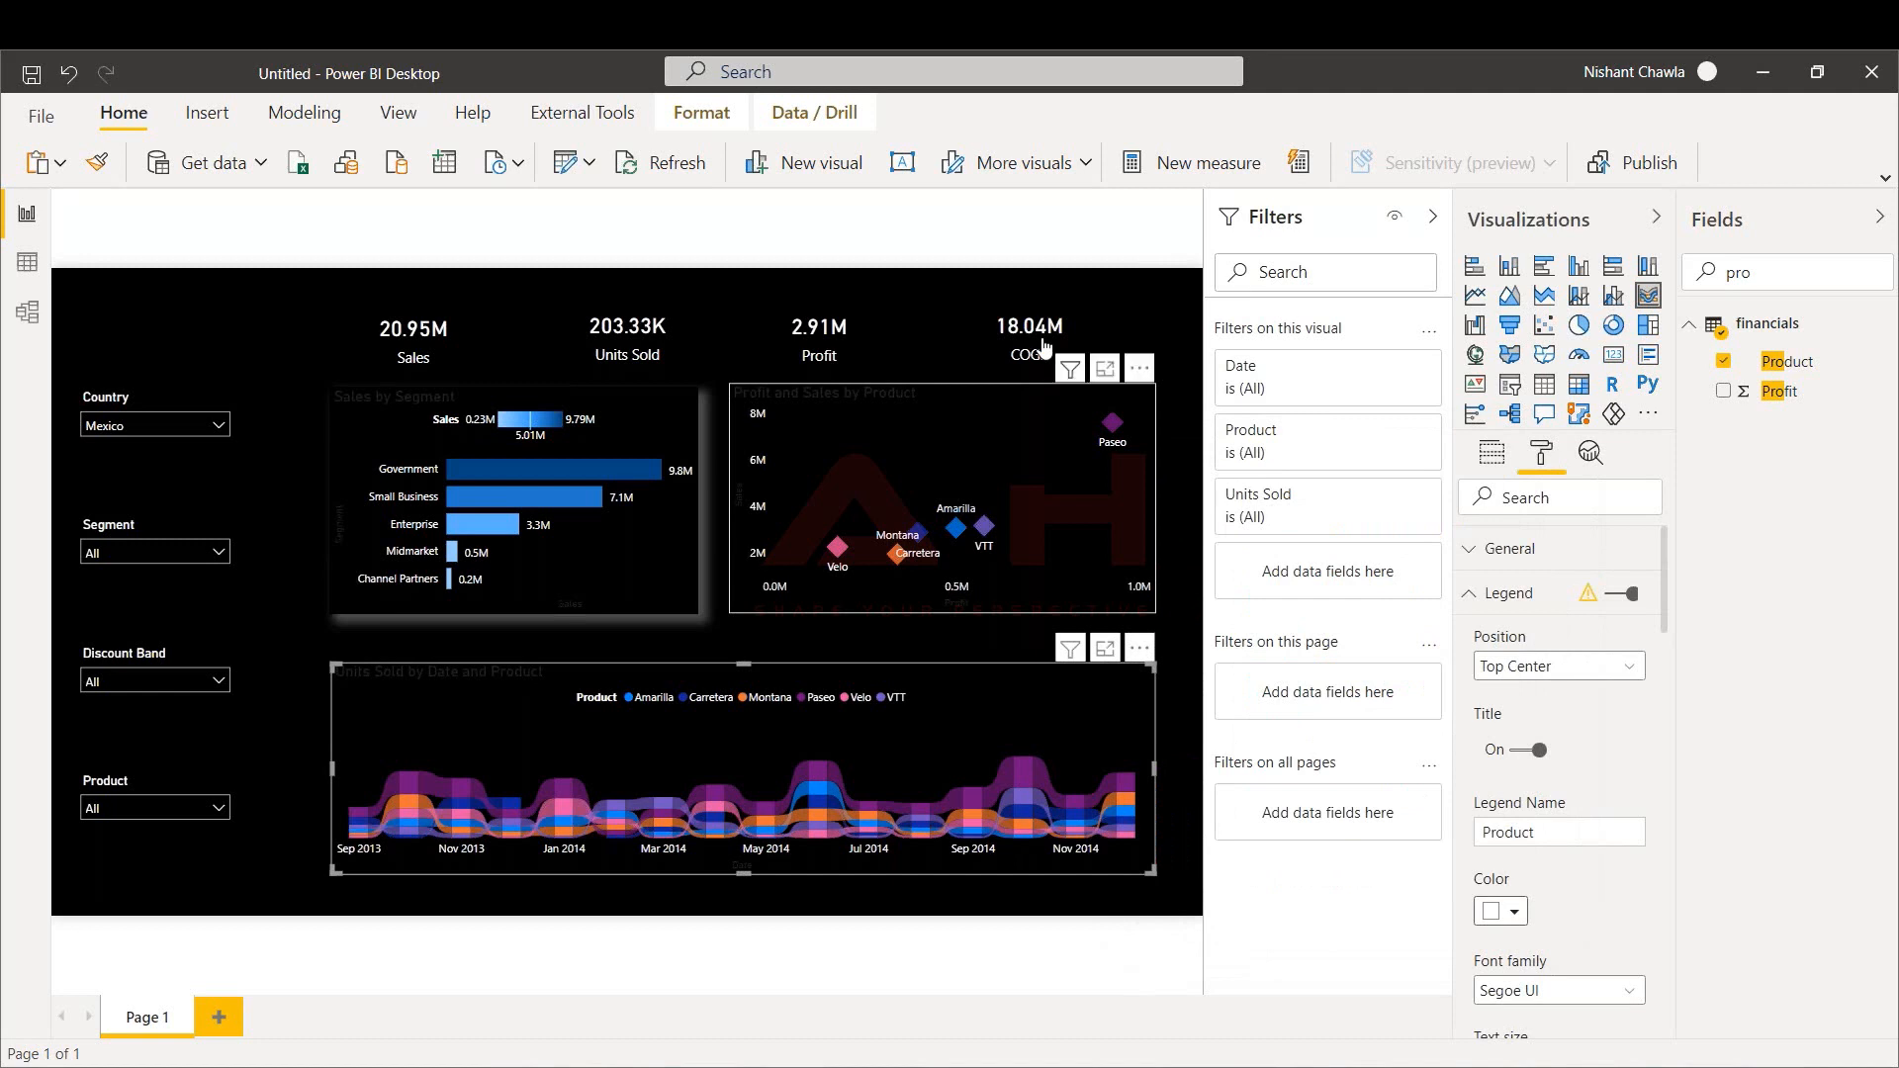
left_click(1528, 750)
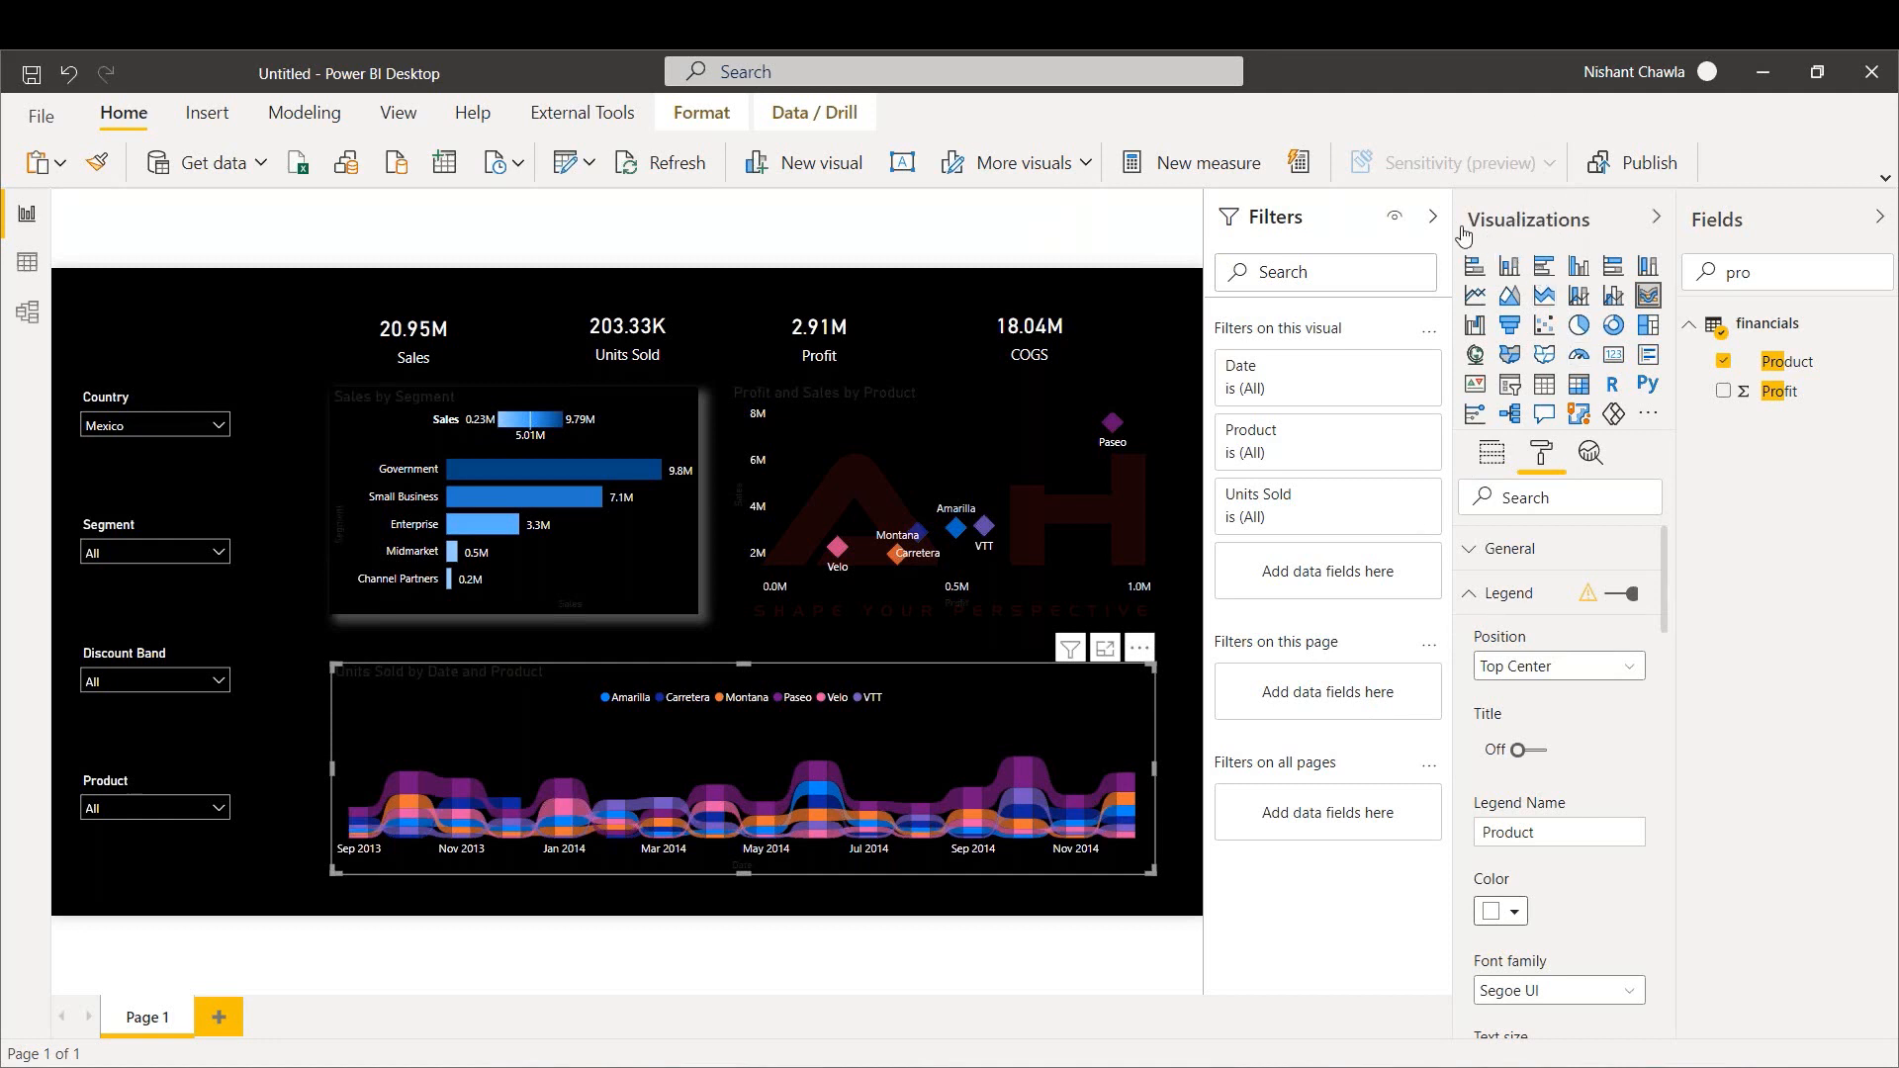
Collapse the Visualizations and Filters panes to enlarge the report canvas
left_click(1655, 219)
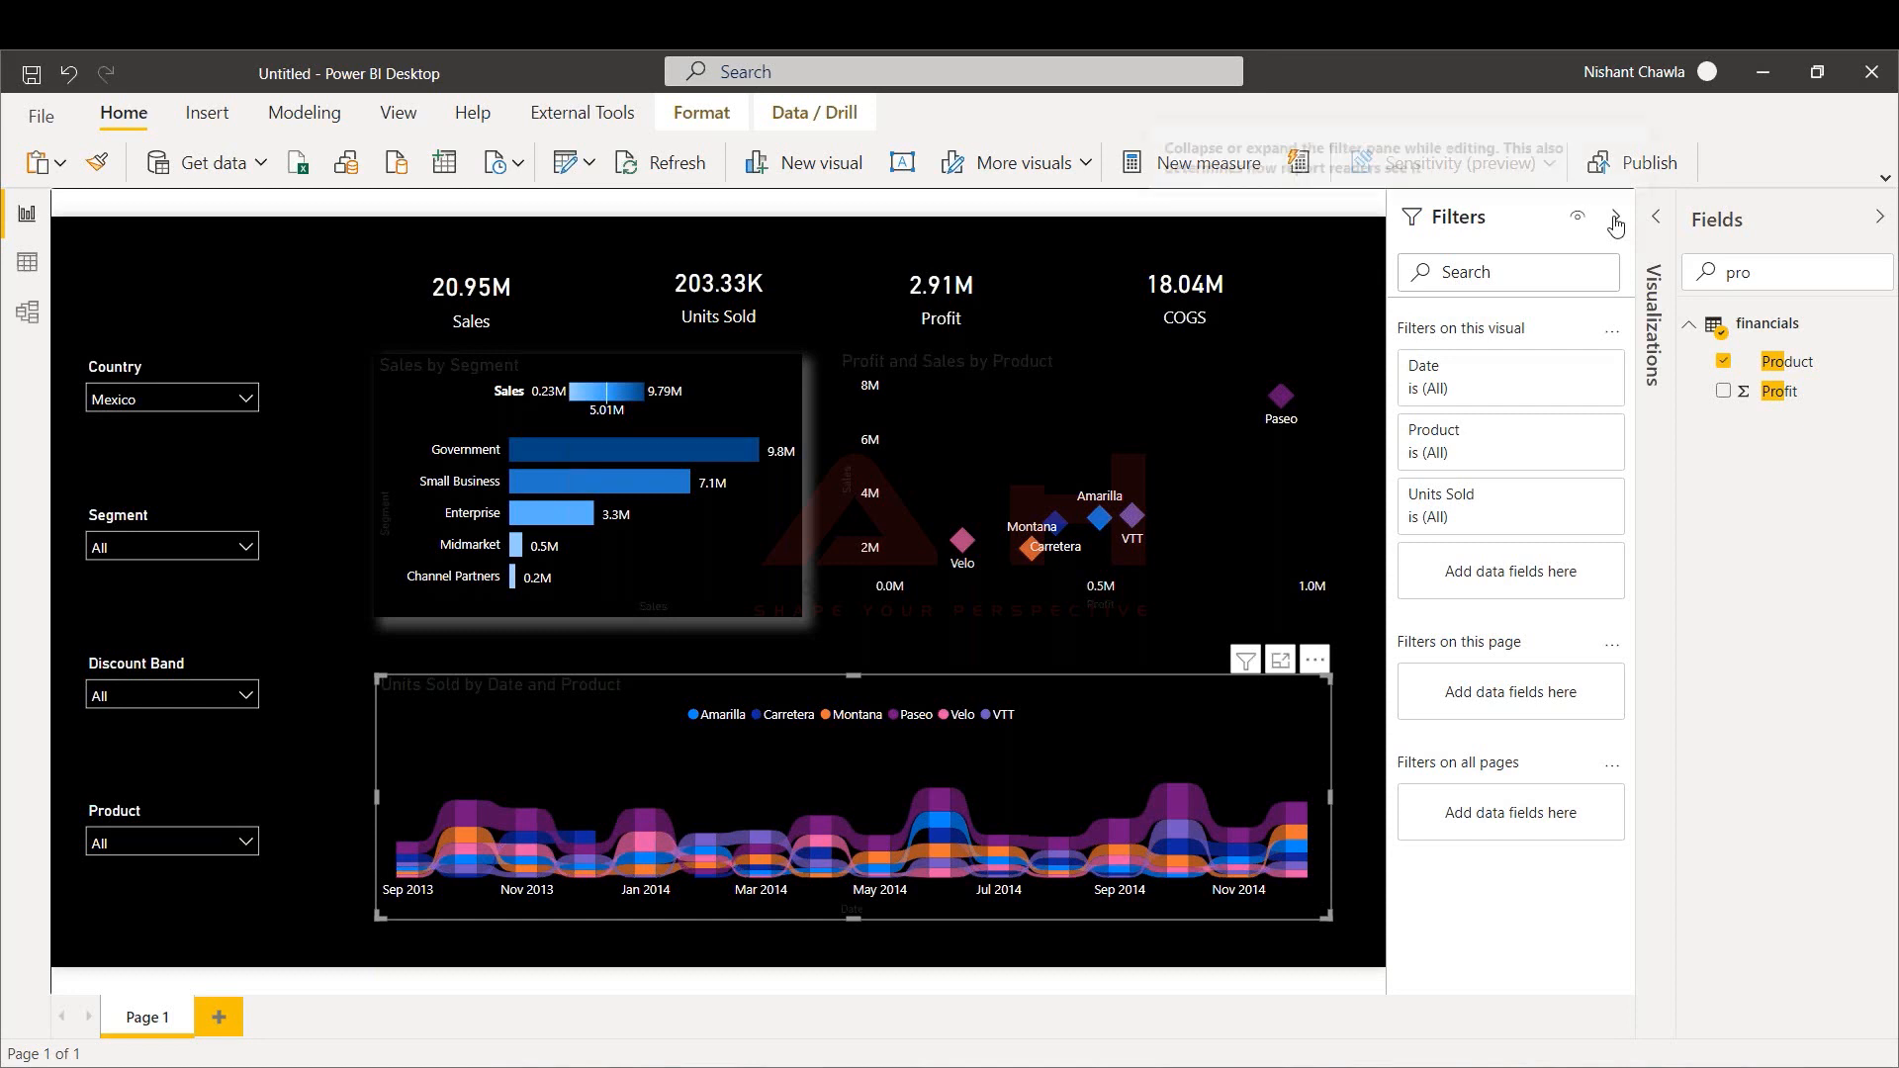
left_click(1616, 220)
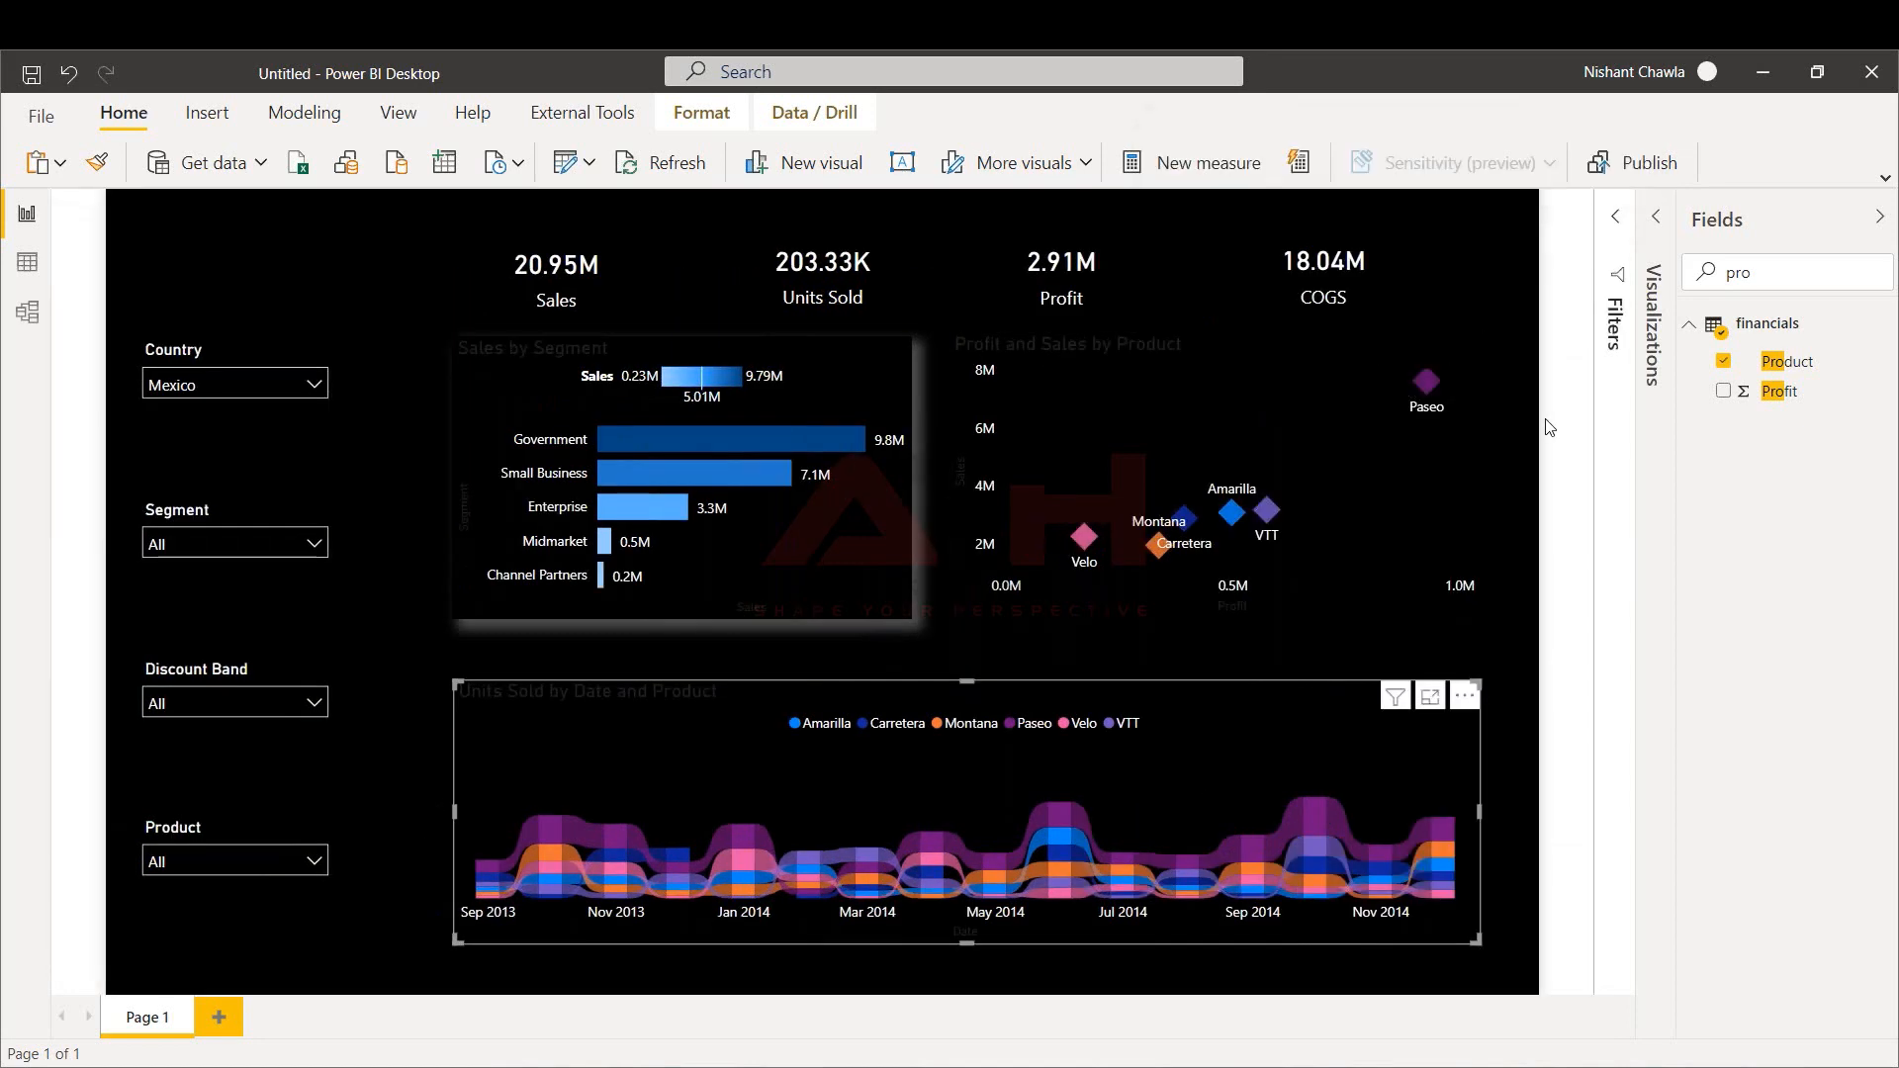
left_click(987, 434)
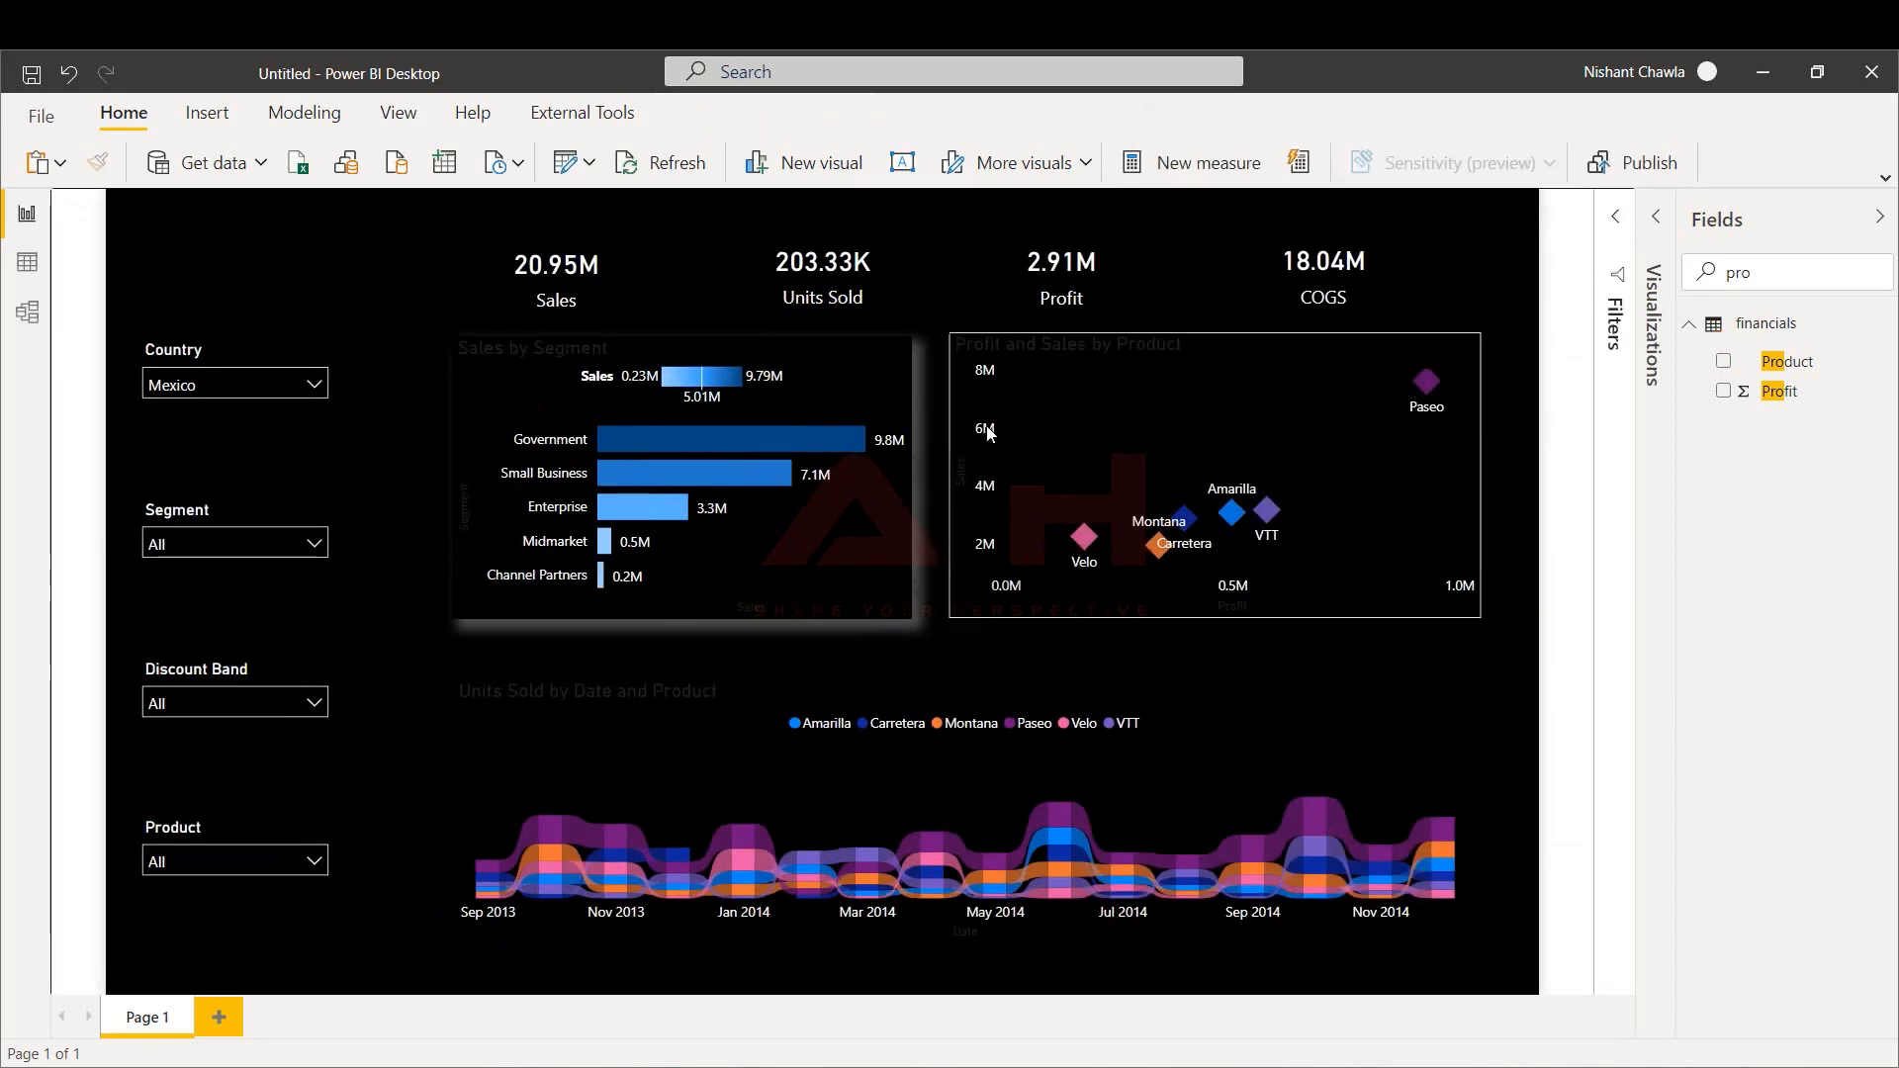
left_click(958, 340)
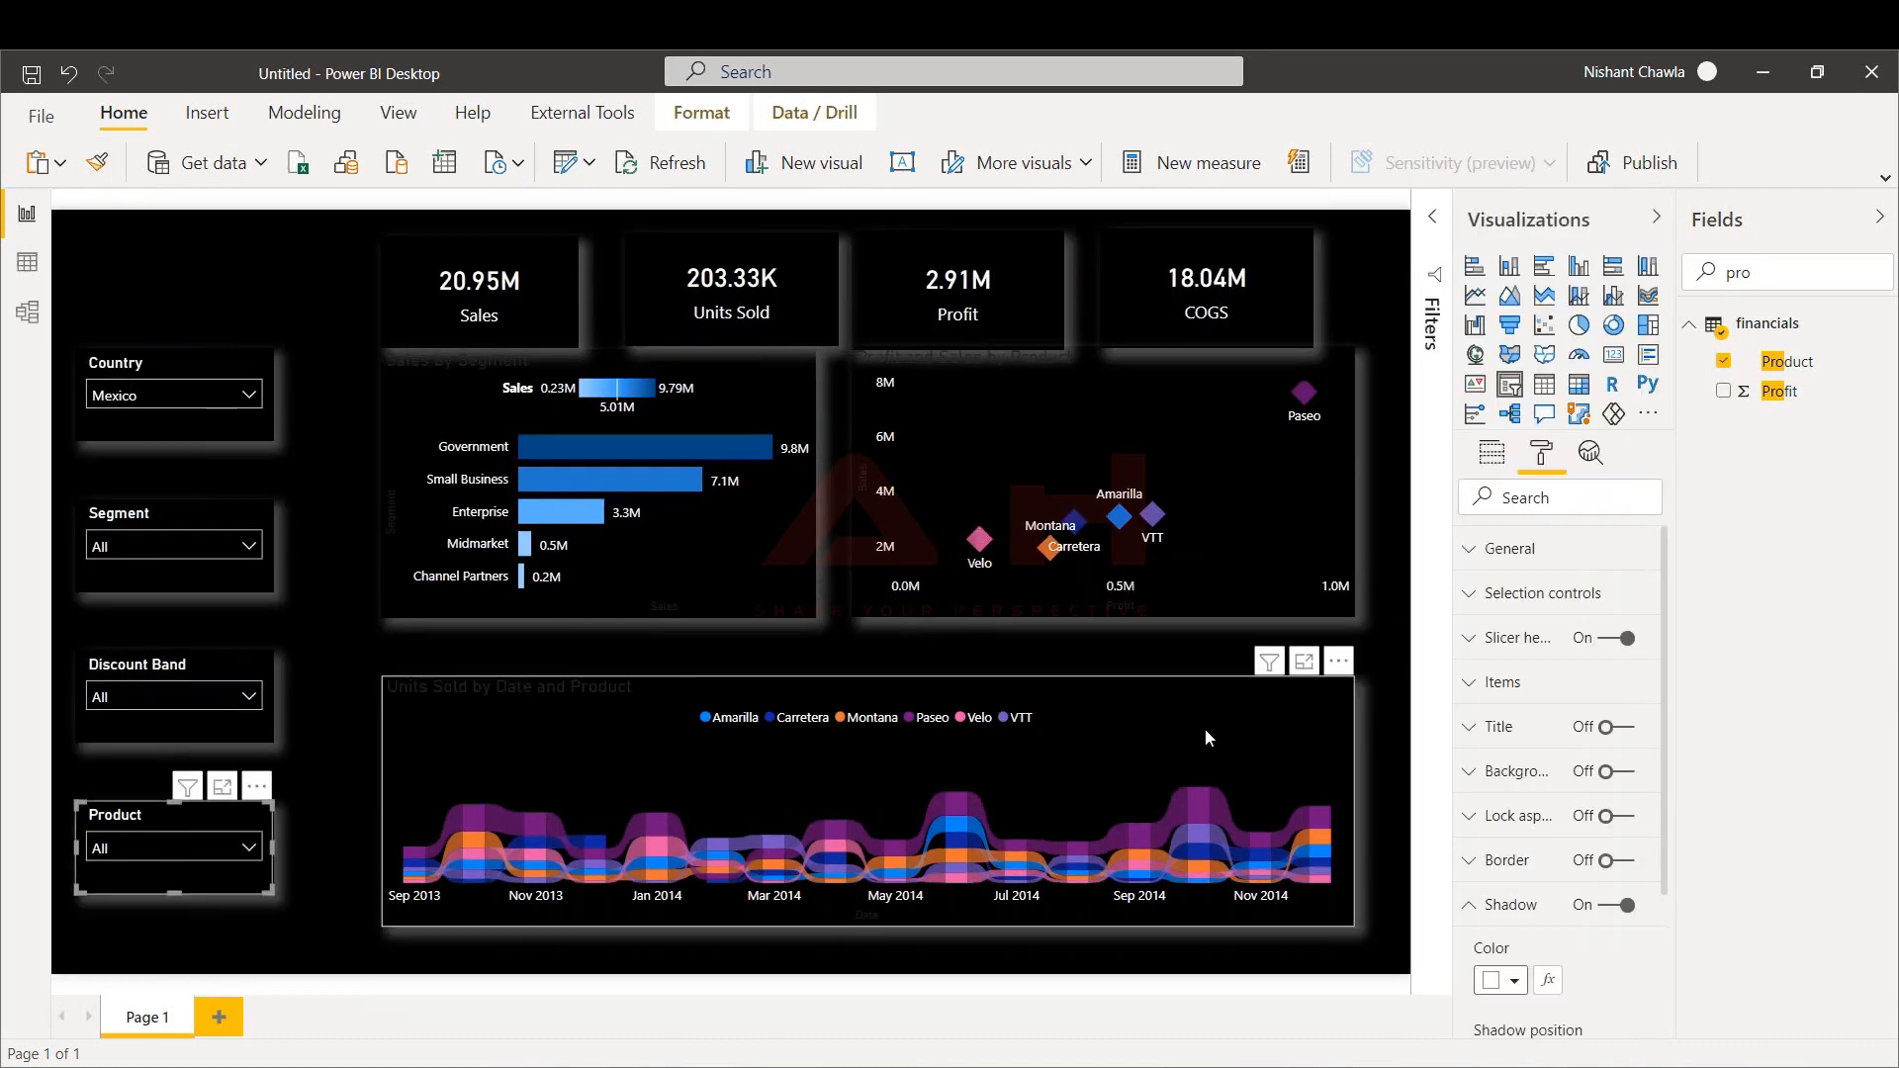
Turn off the Units Sold by Date and Product chart's title and extend the chart slightly upward
left_click(1205, 738)
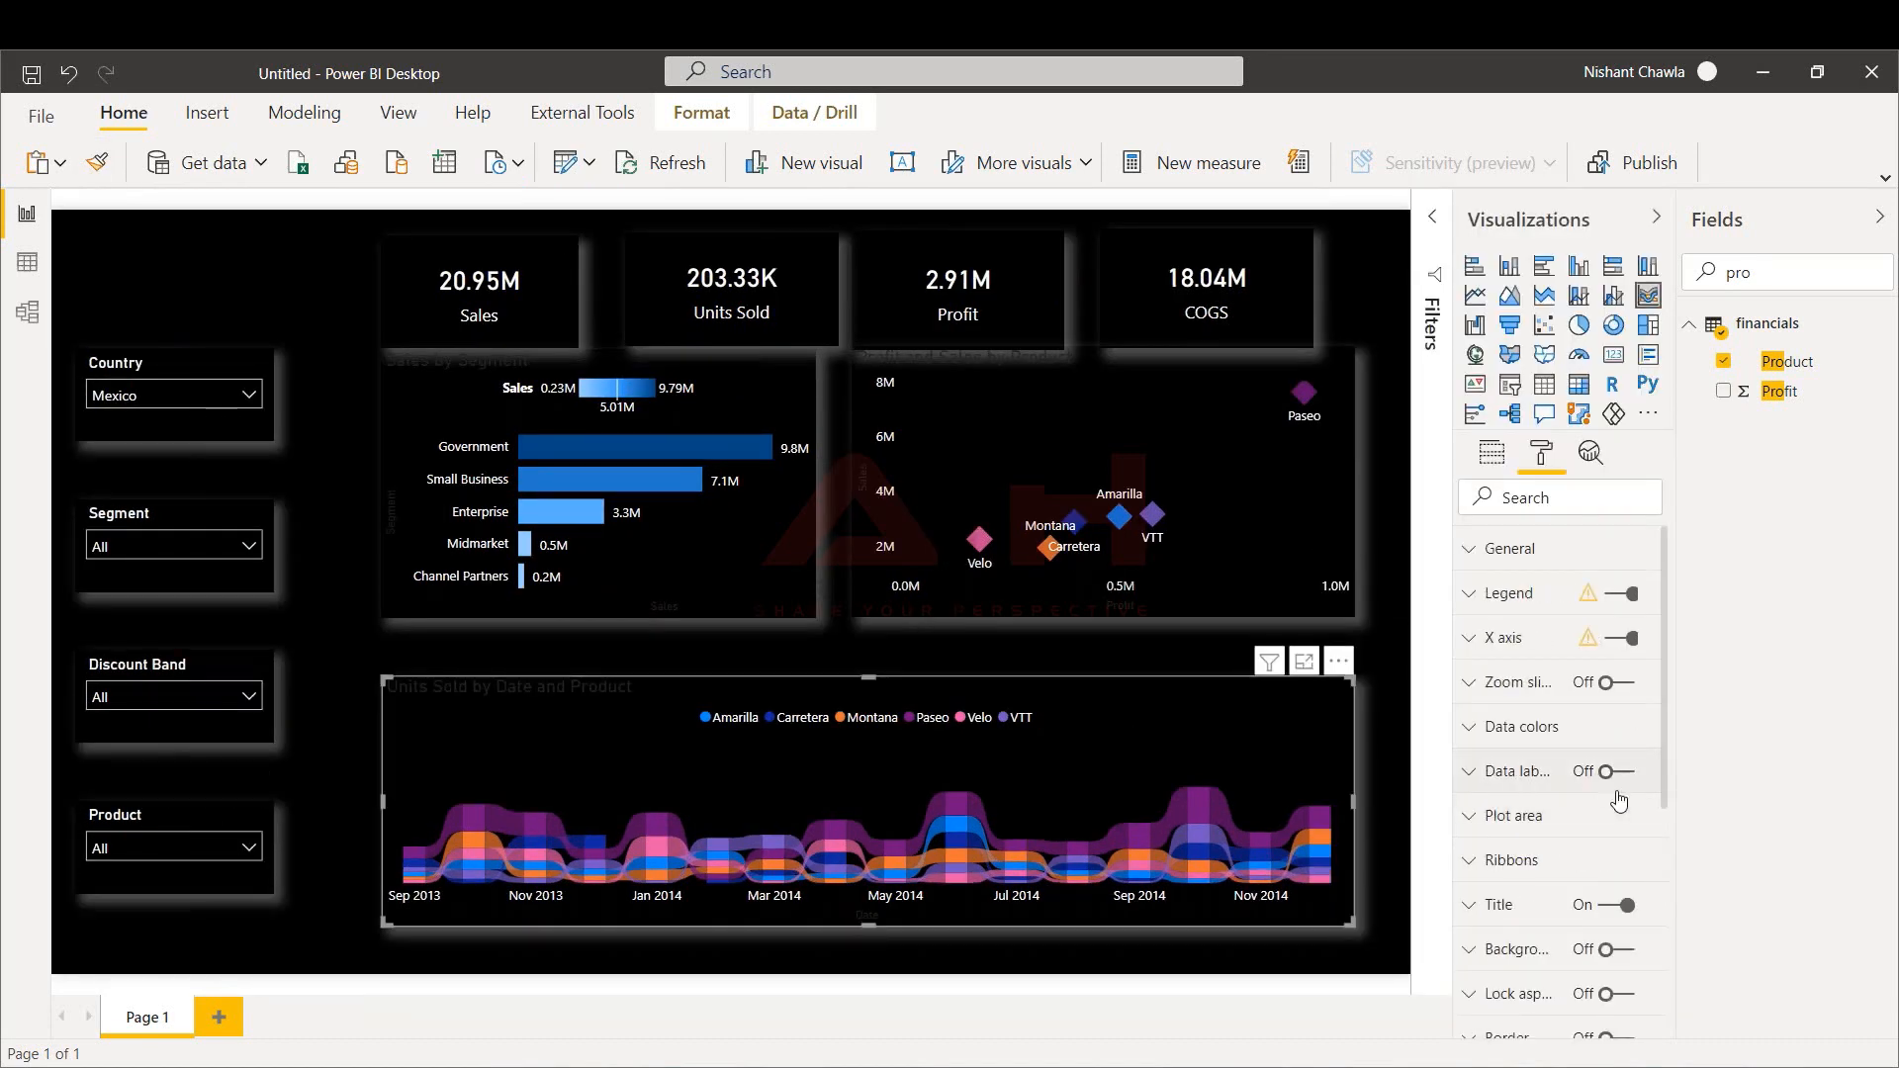
left_click(1613, 905)
left_click(1610, 905)
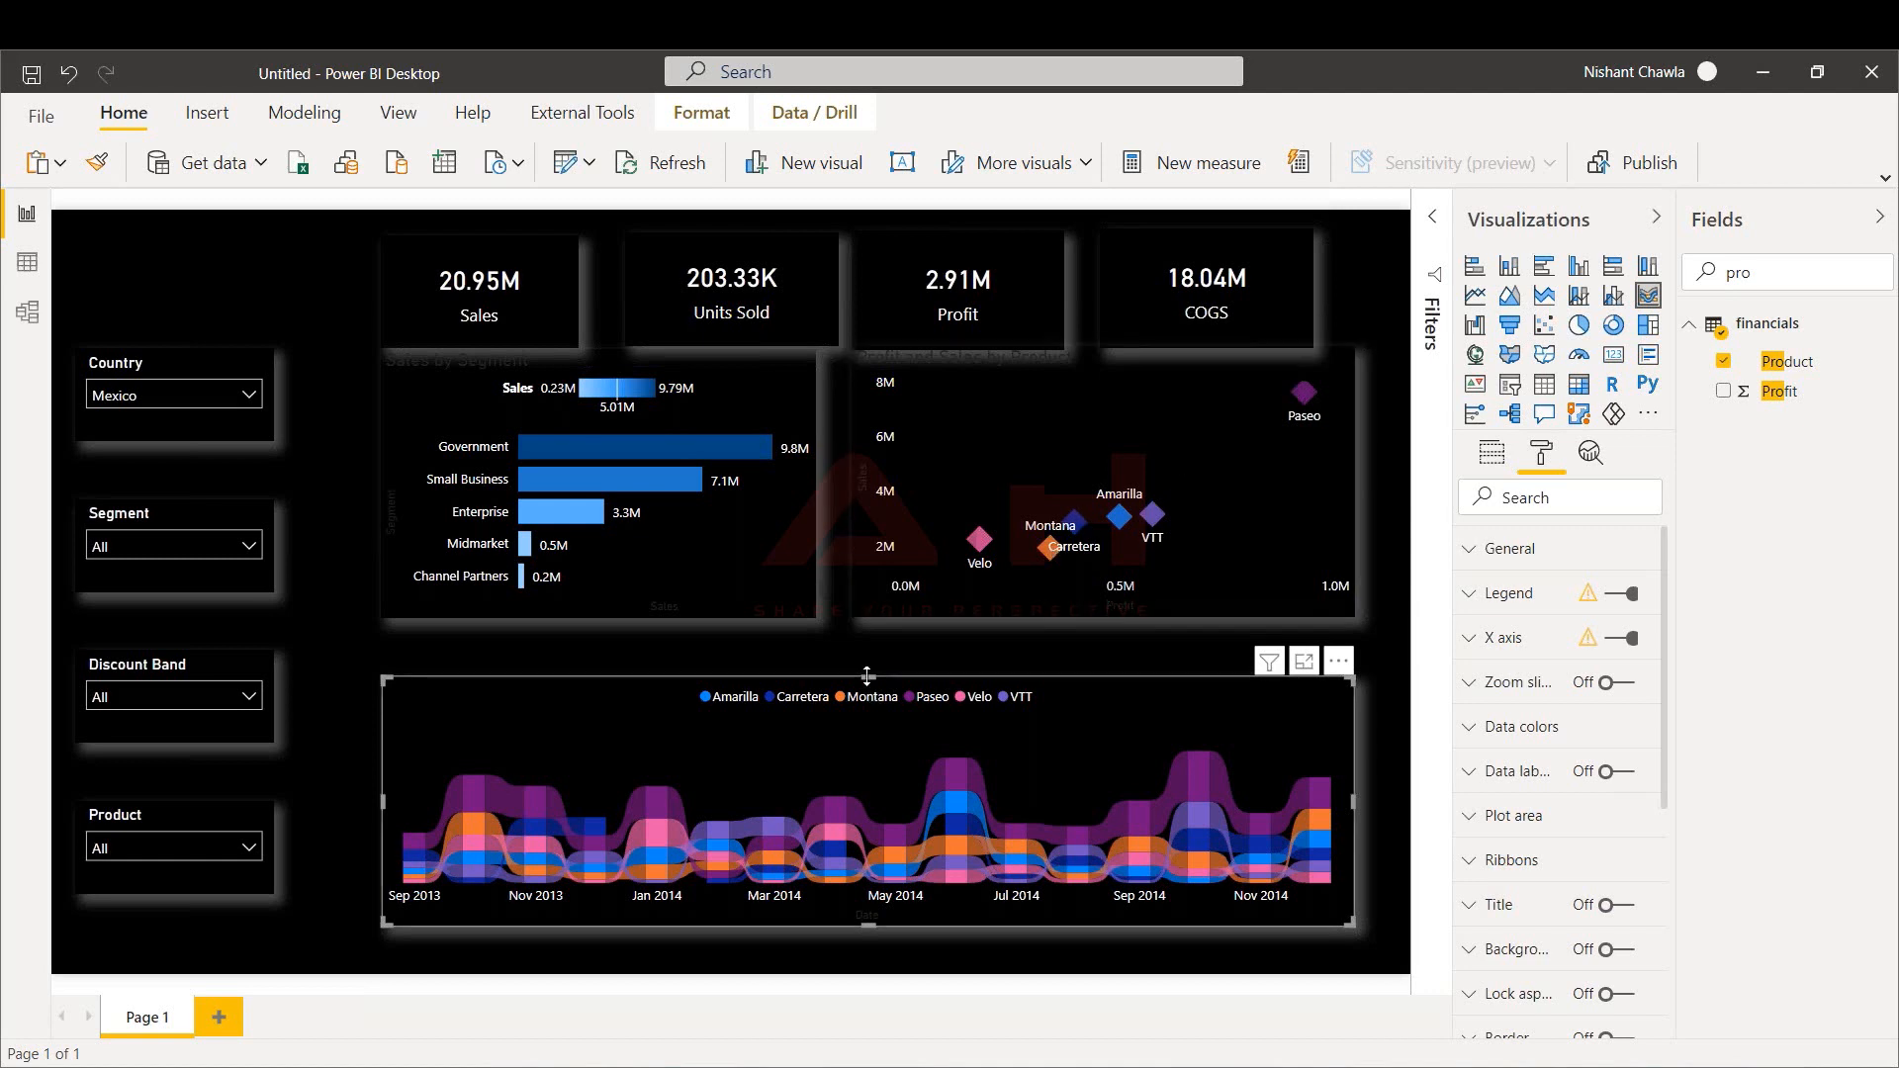
left_click_drag(868, 676, 860, 654)
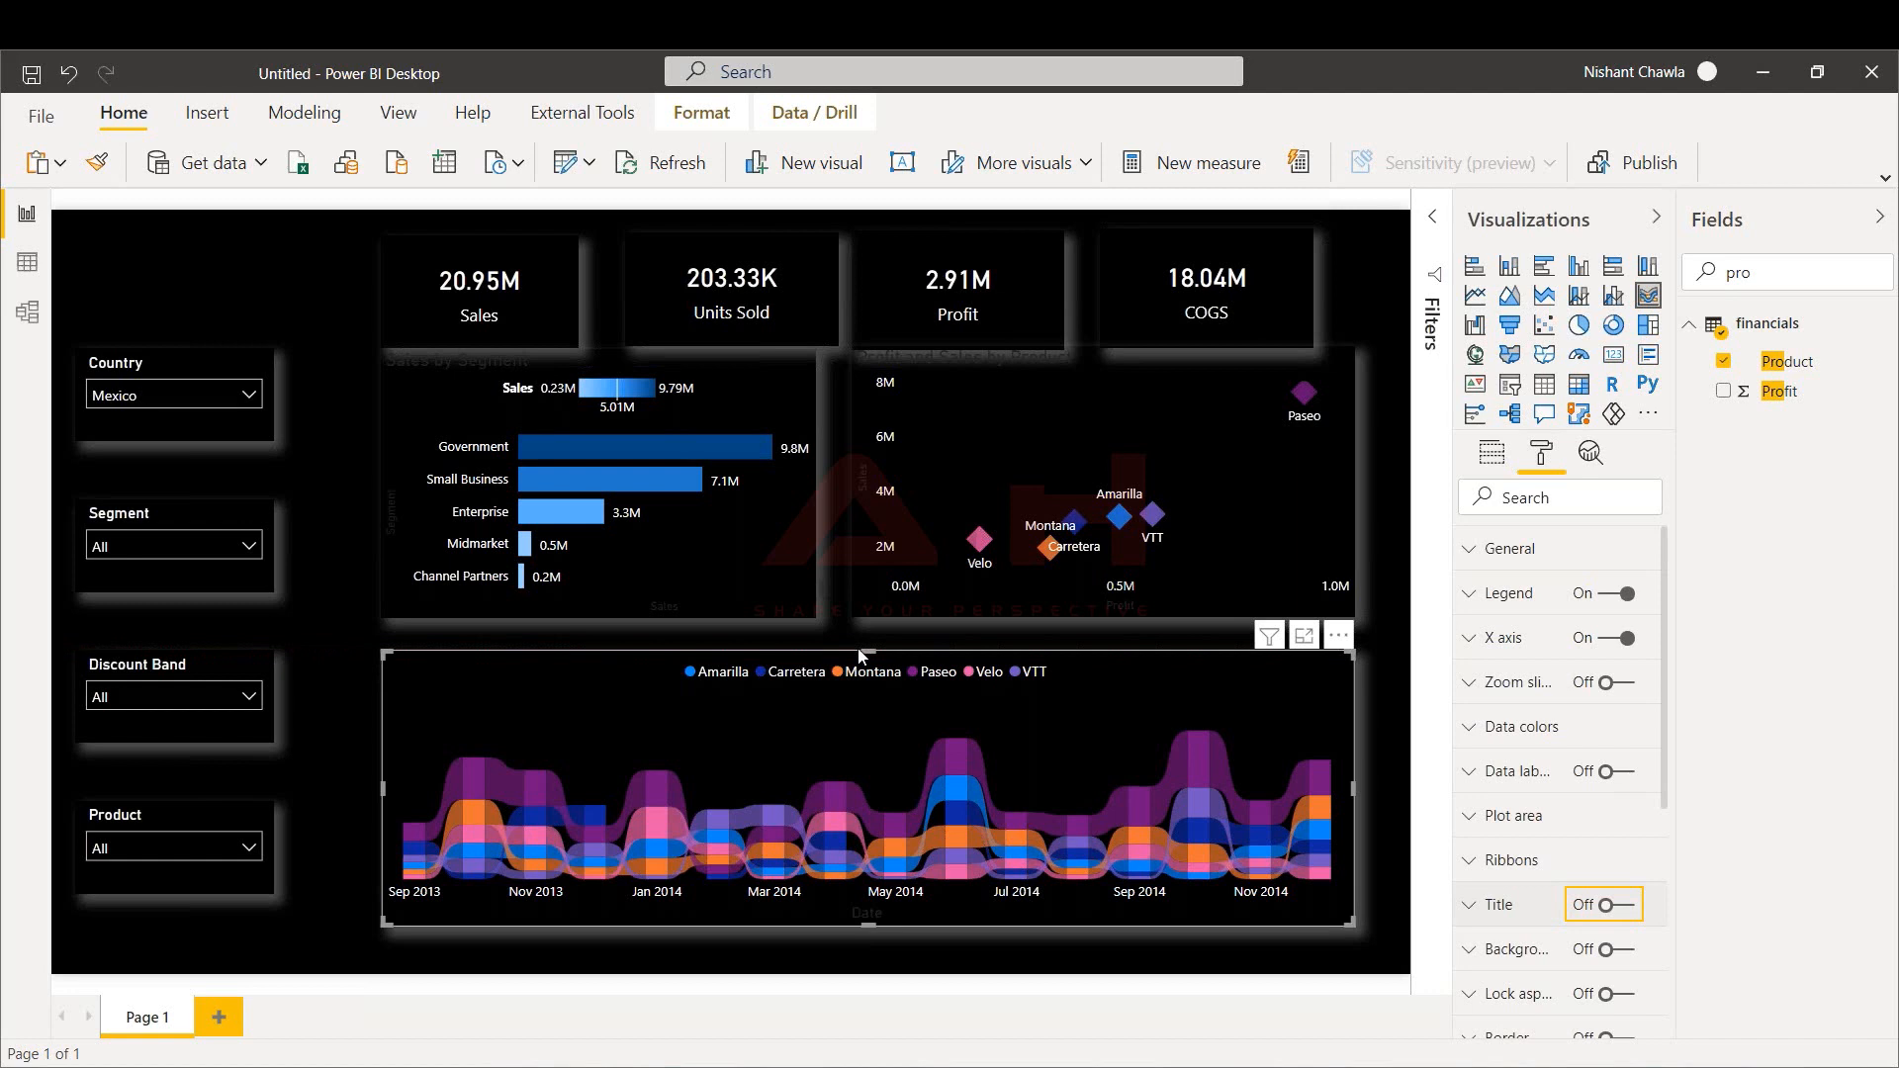
Check the cross-highlighting by selecting the Velo marker in the scatter chart, and clear the selection
left_click(1290, 225)
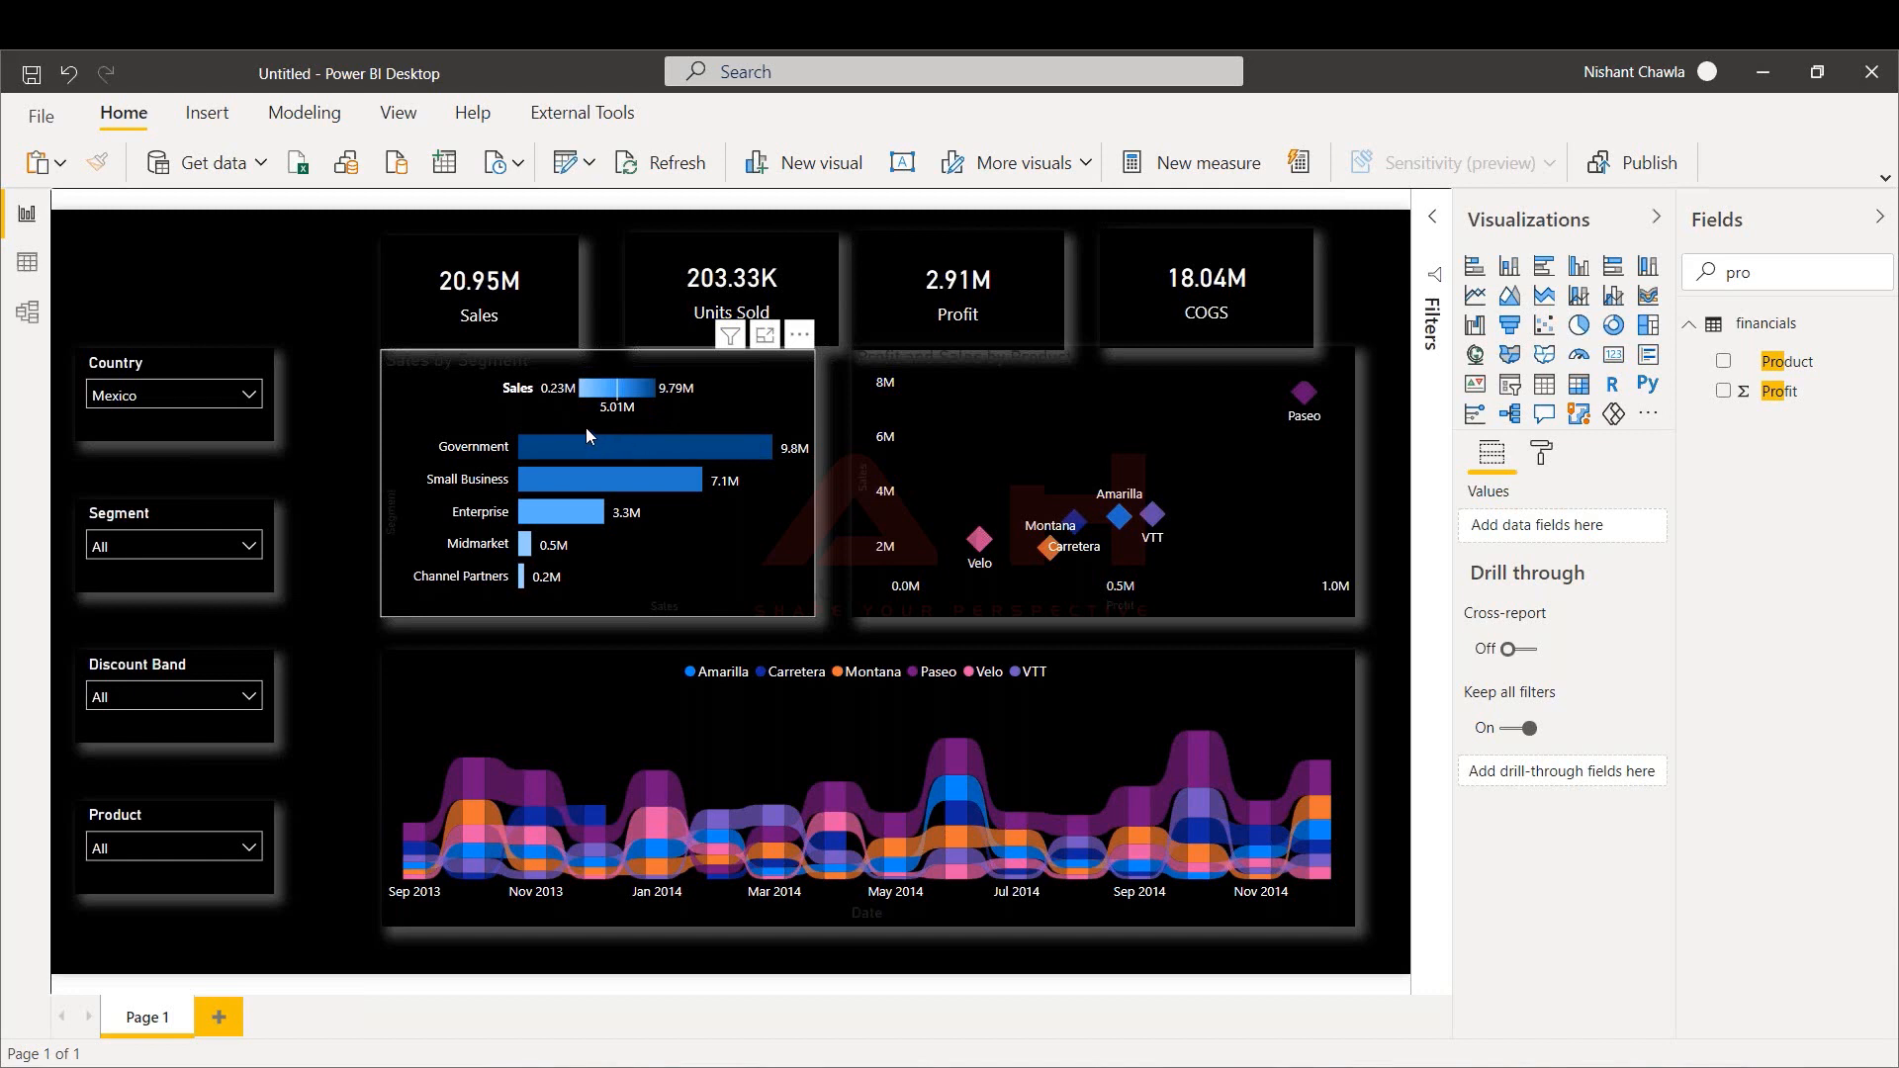
left_click(980, 543)
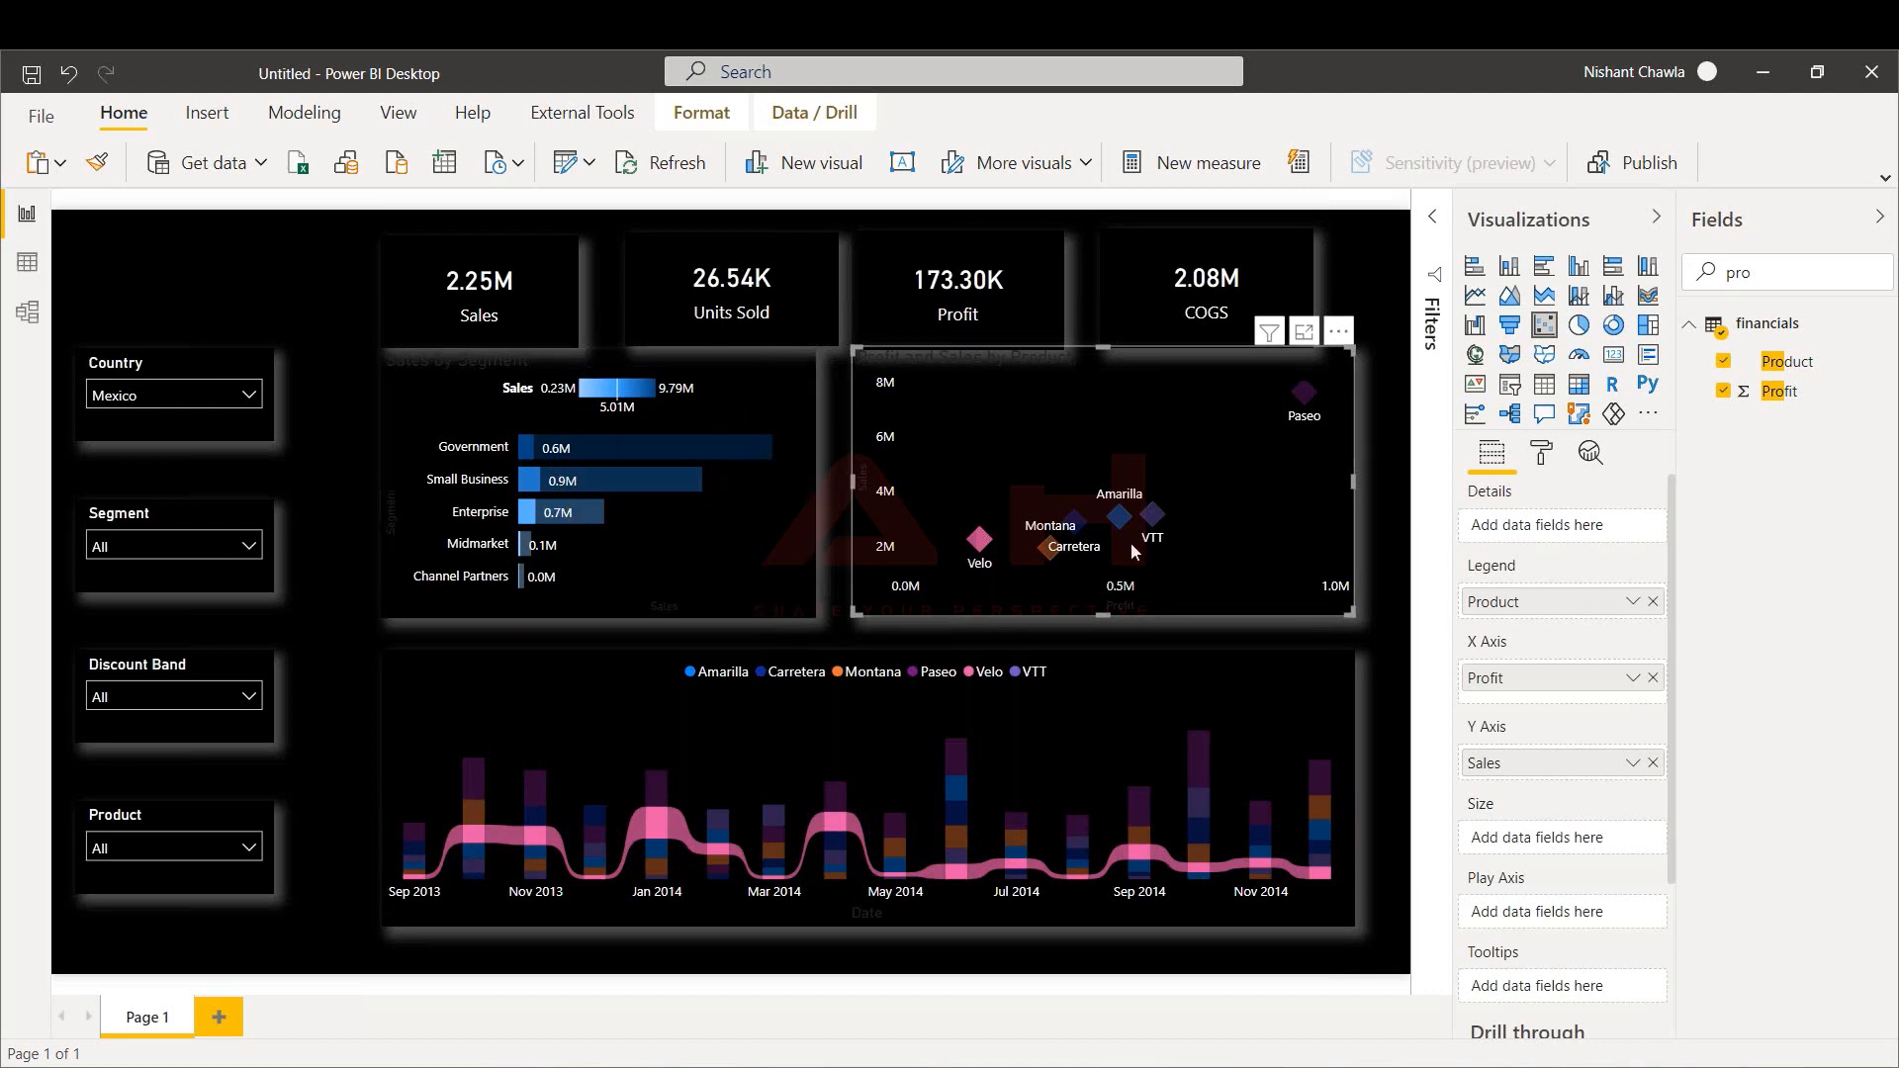
left_click(980, 542)
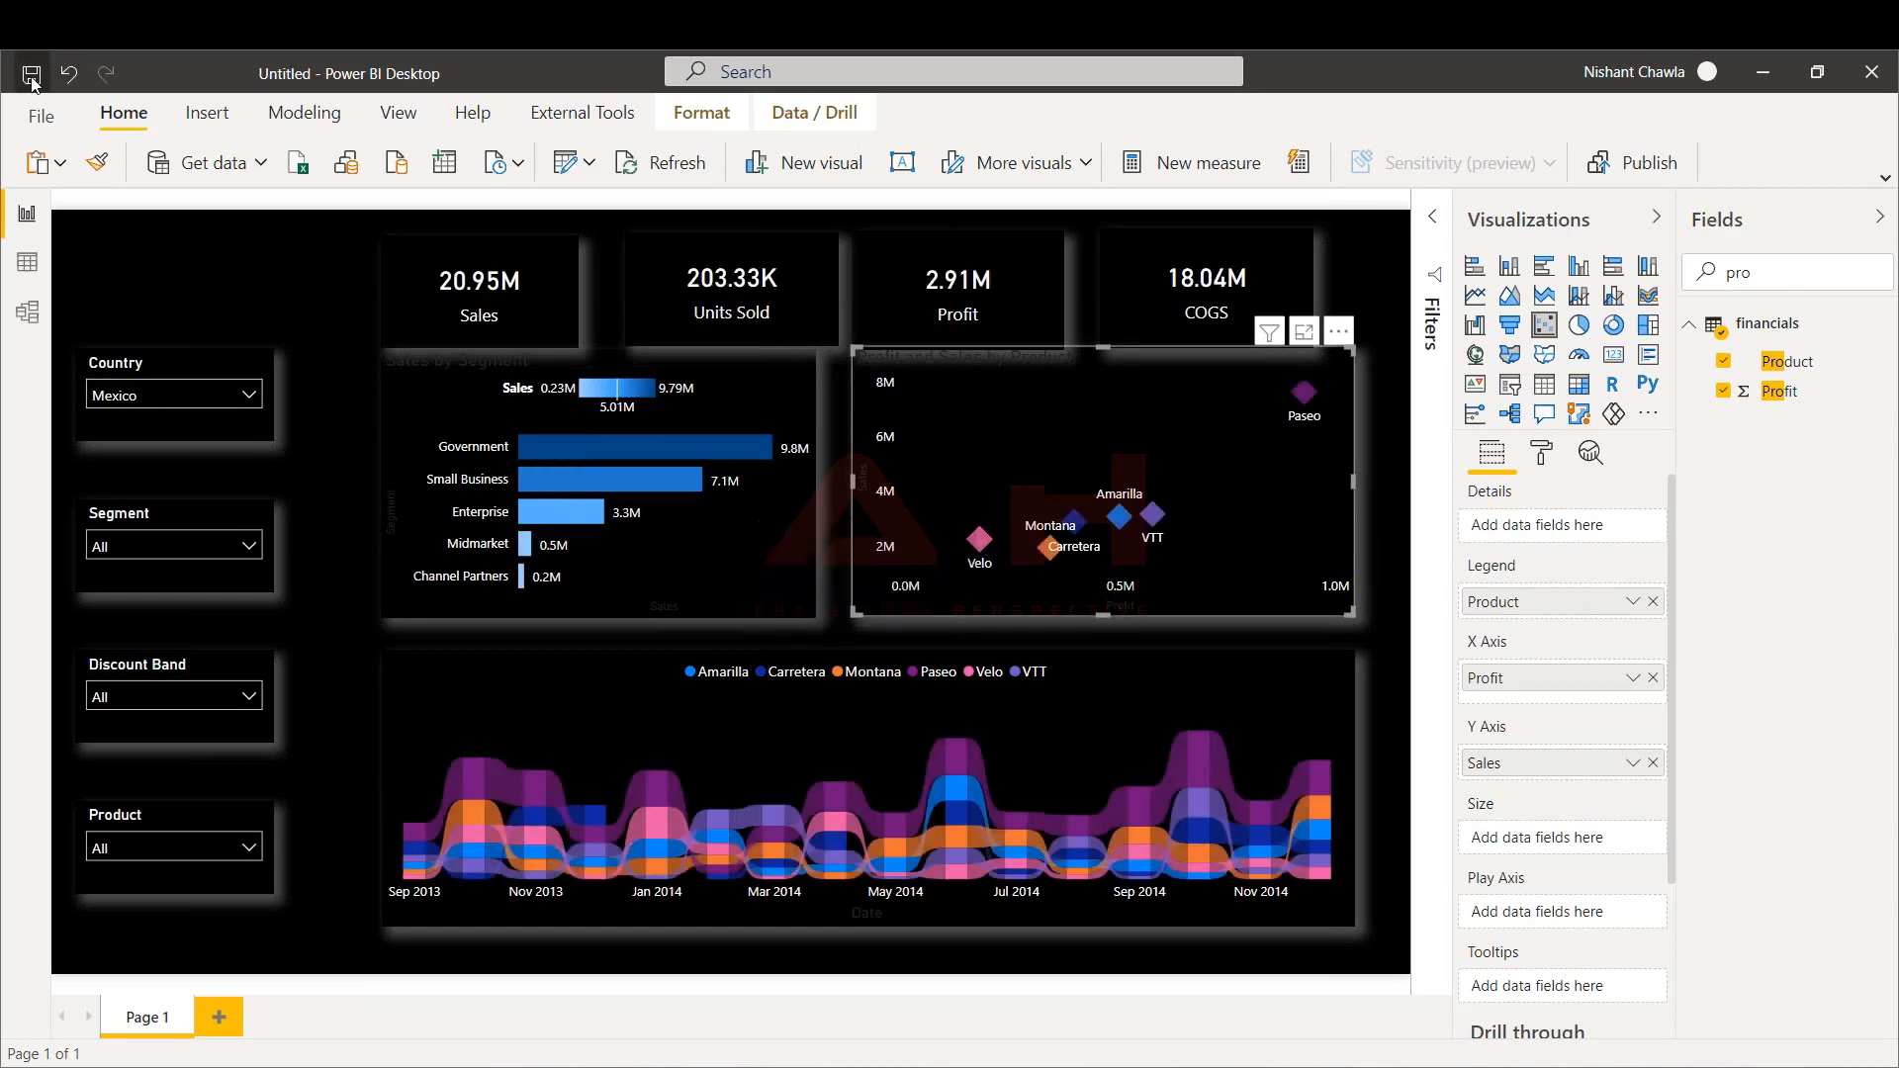
In the current file's report settings, change the default visual interaction from cross highlighting to cross filtering
left_click(29, 117)
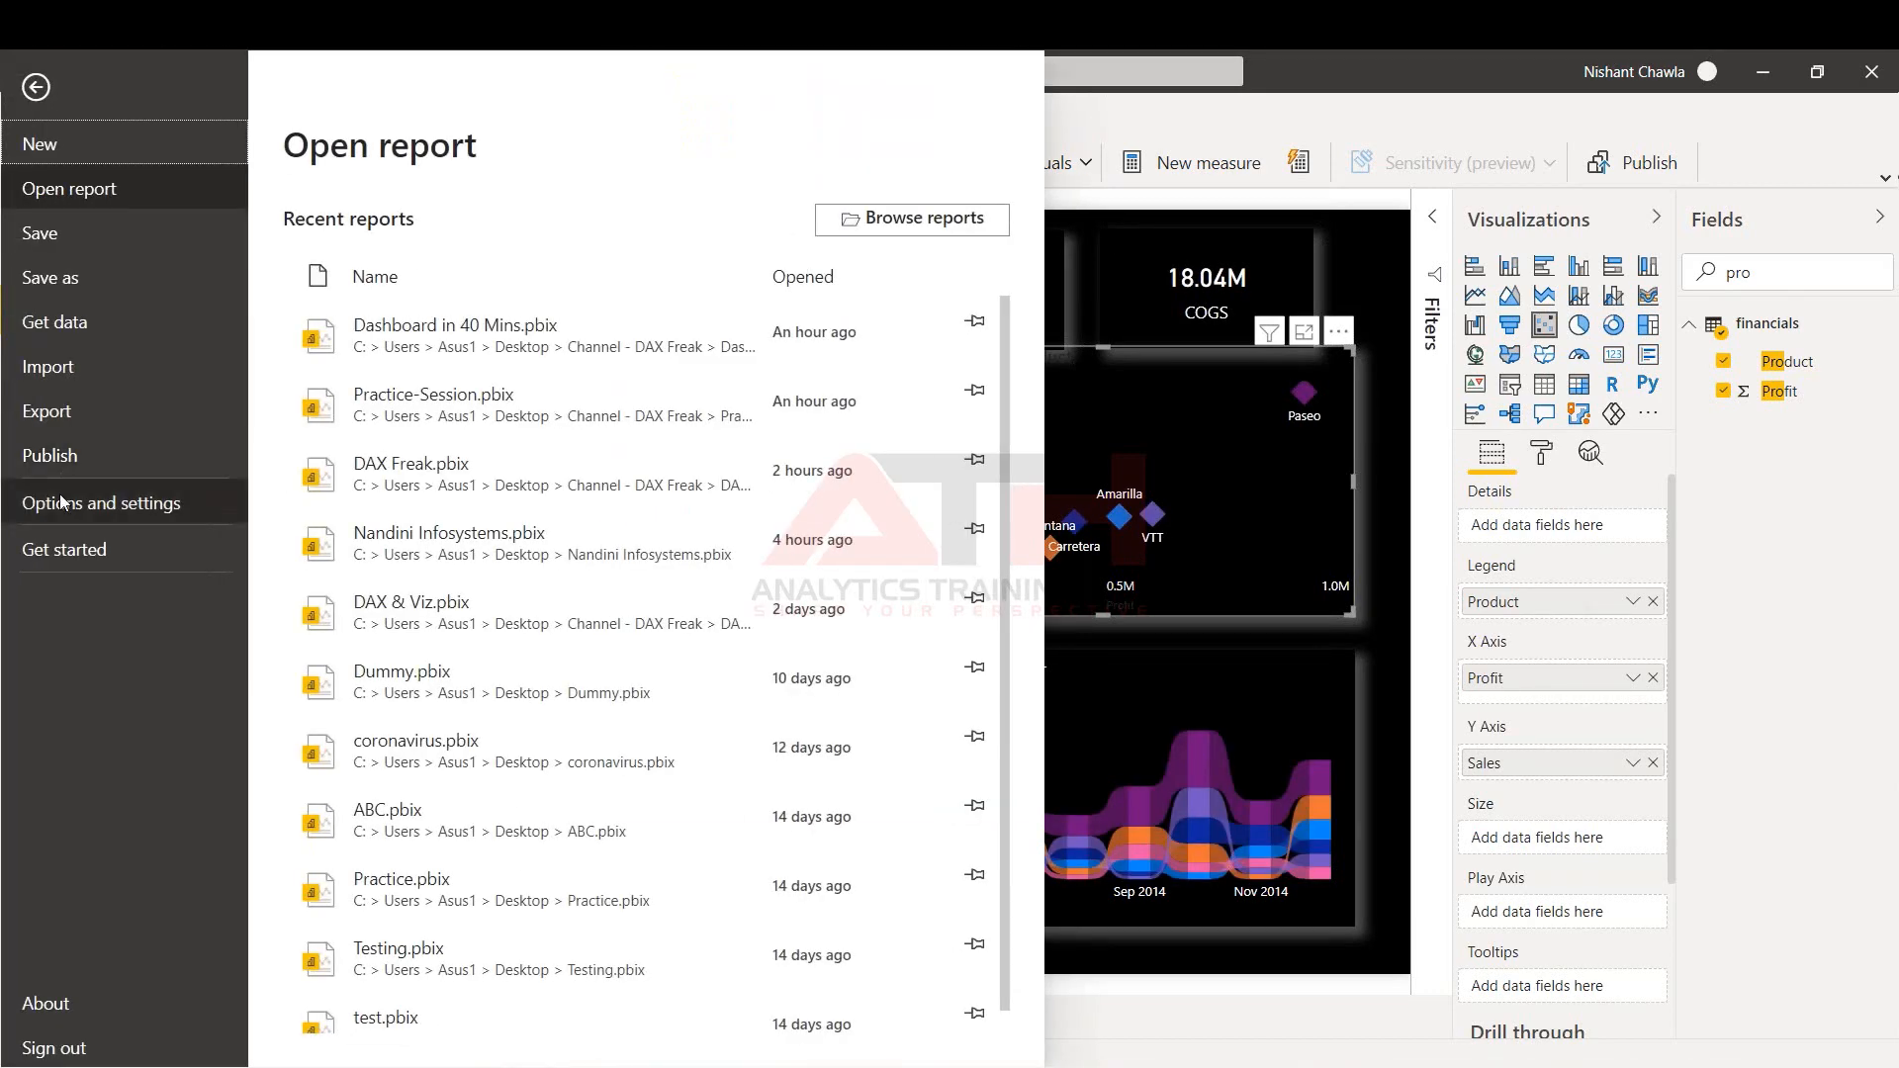
left_click(61, 503)
left_click(390, 238)
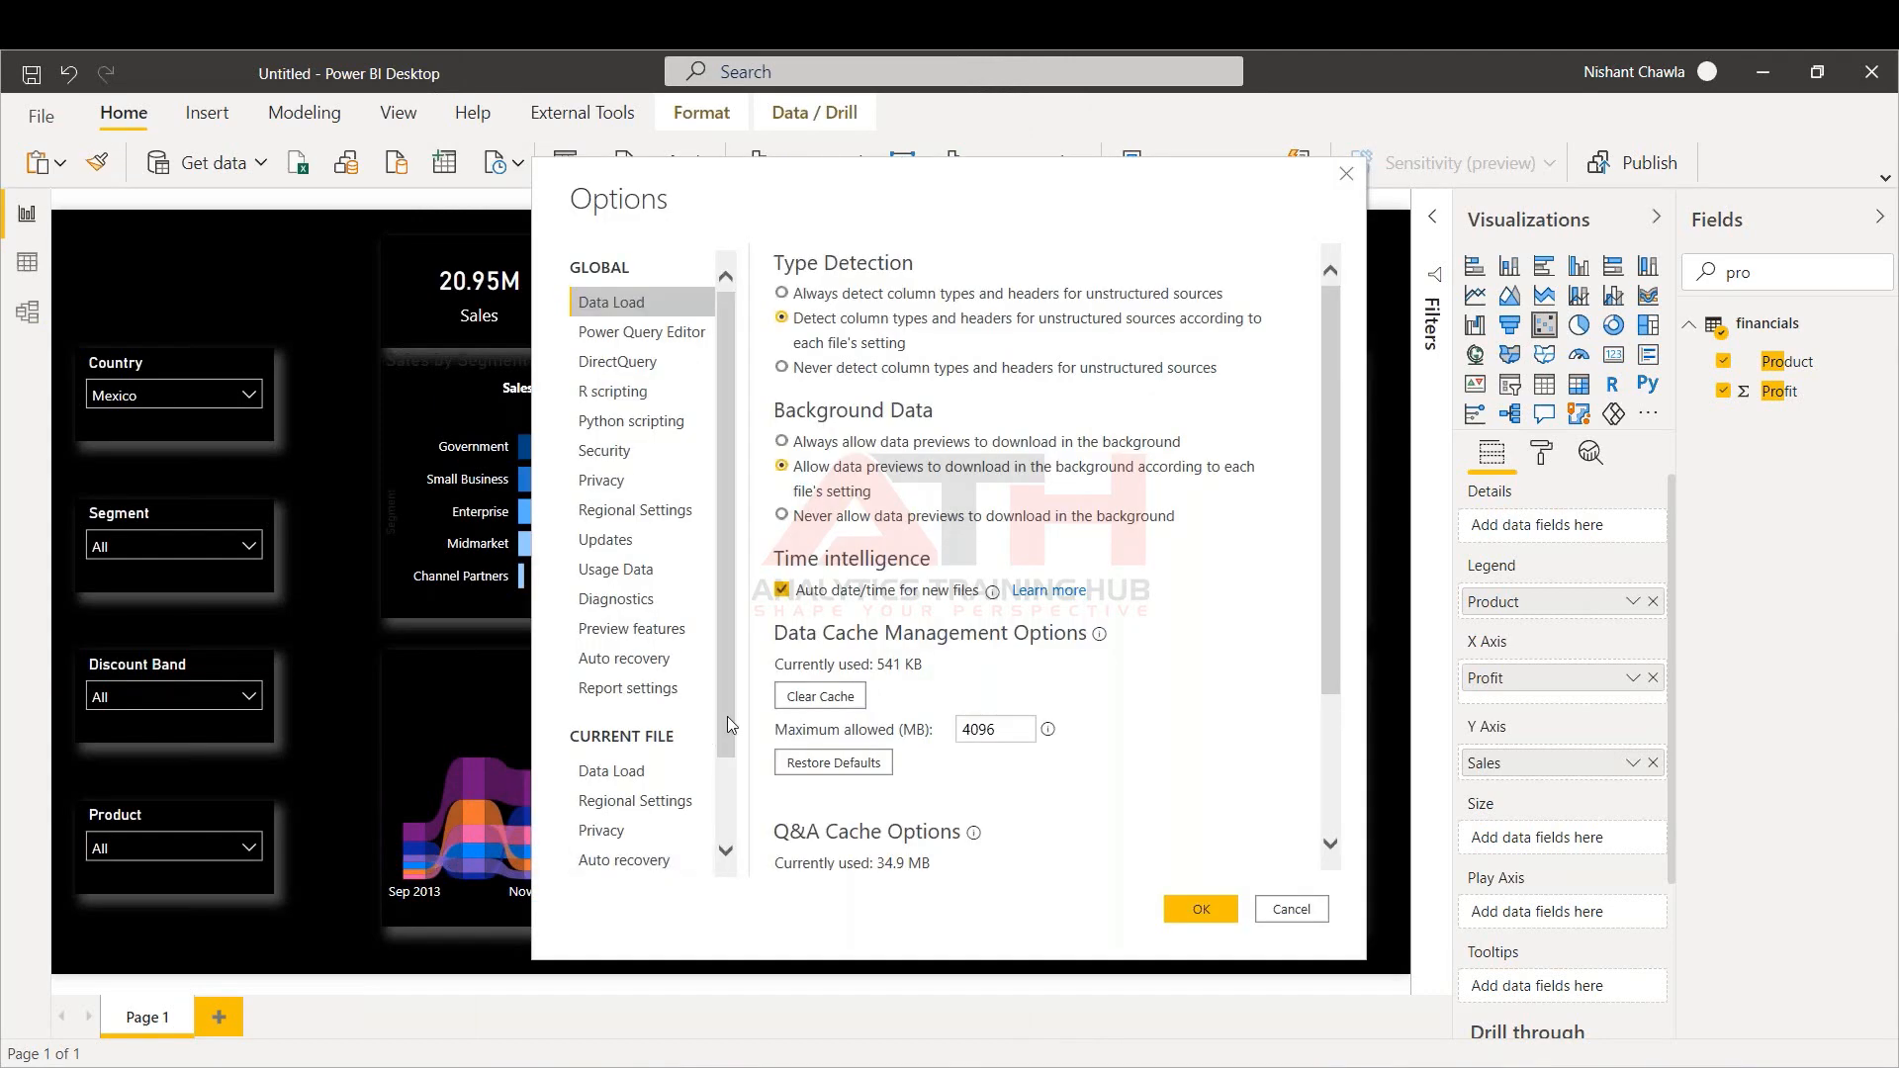
scroll(727, 716, "down", 3)
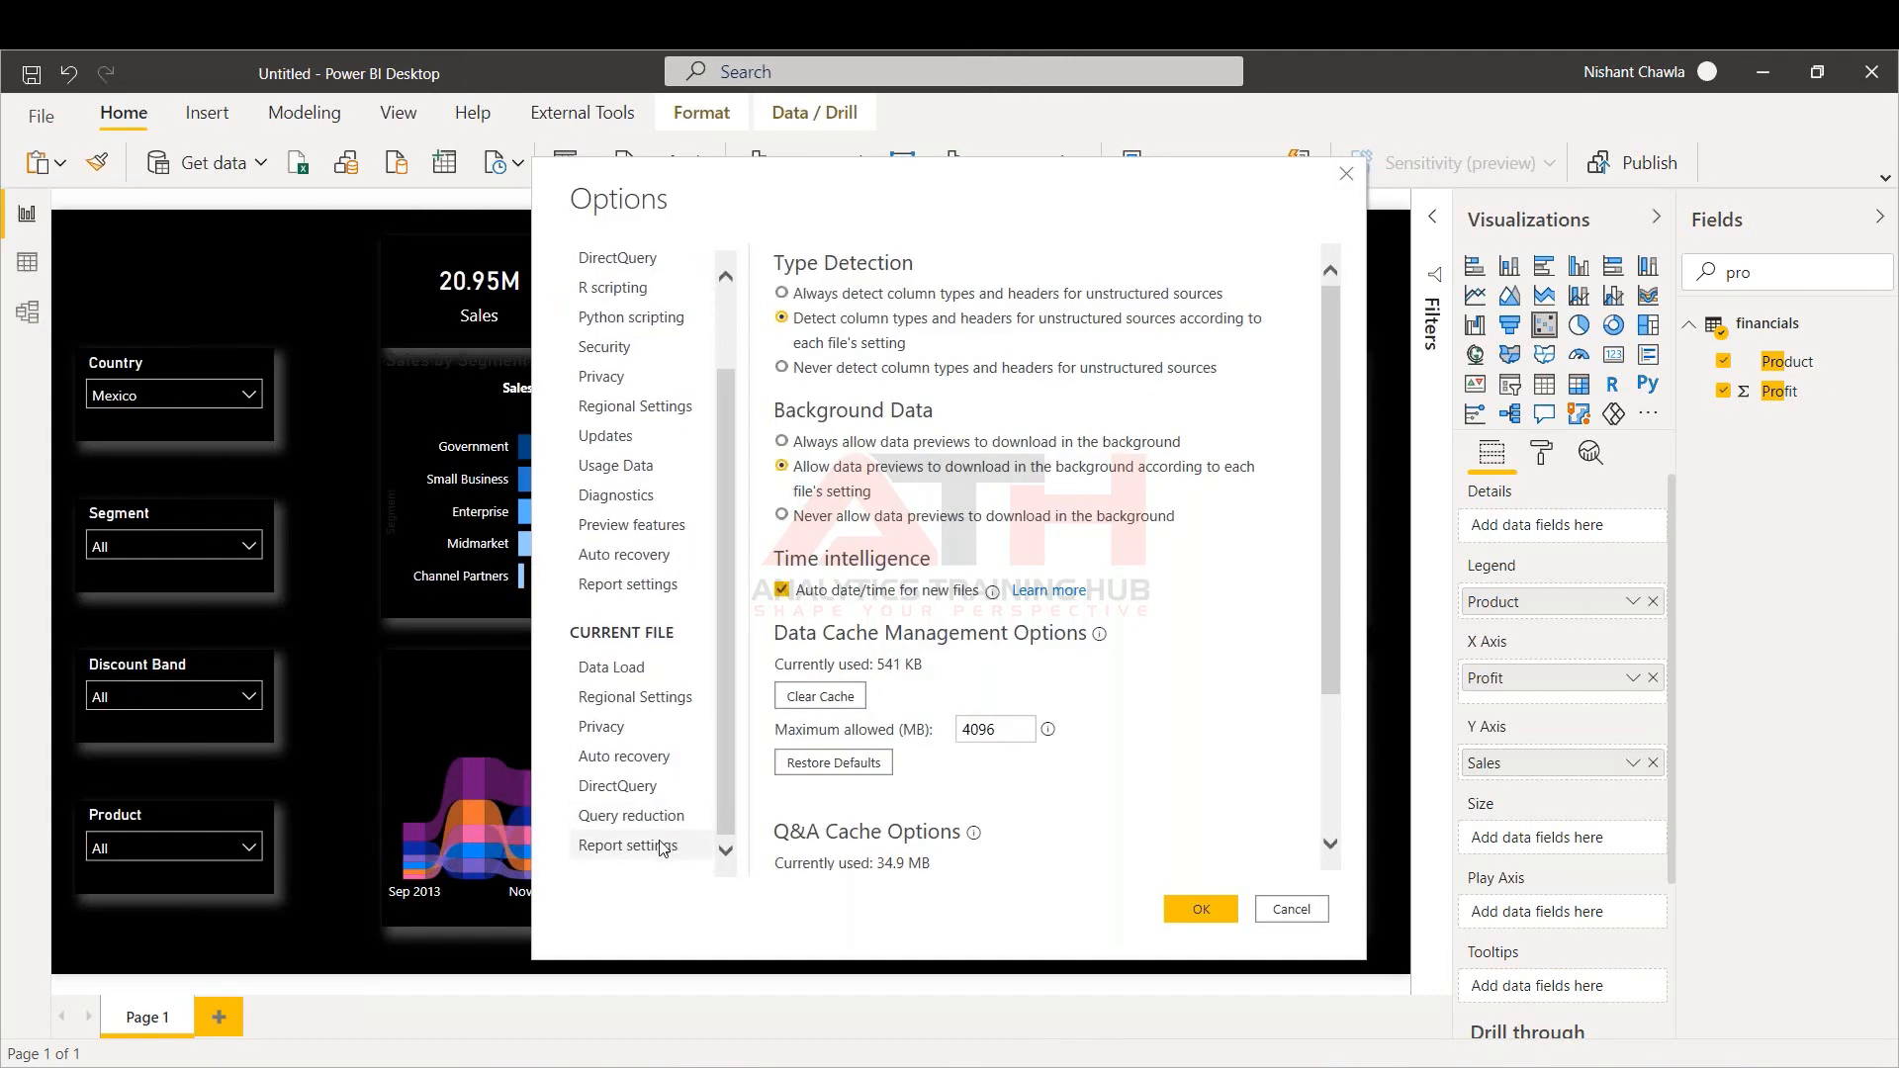
left_click(663, 847)
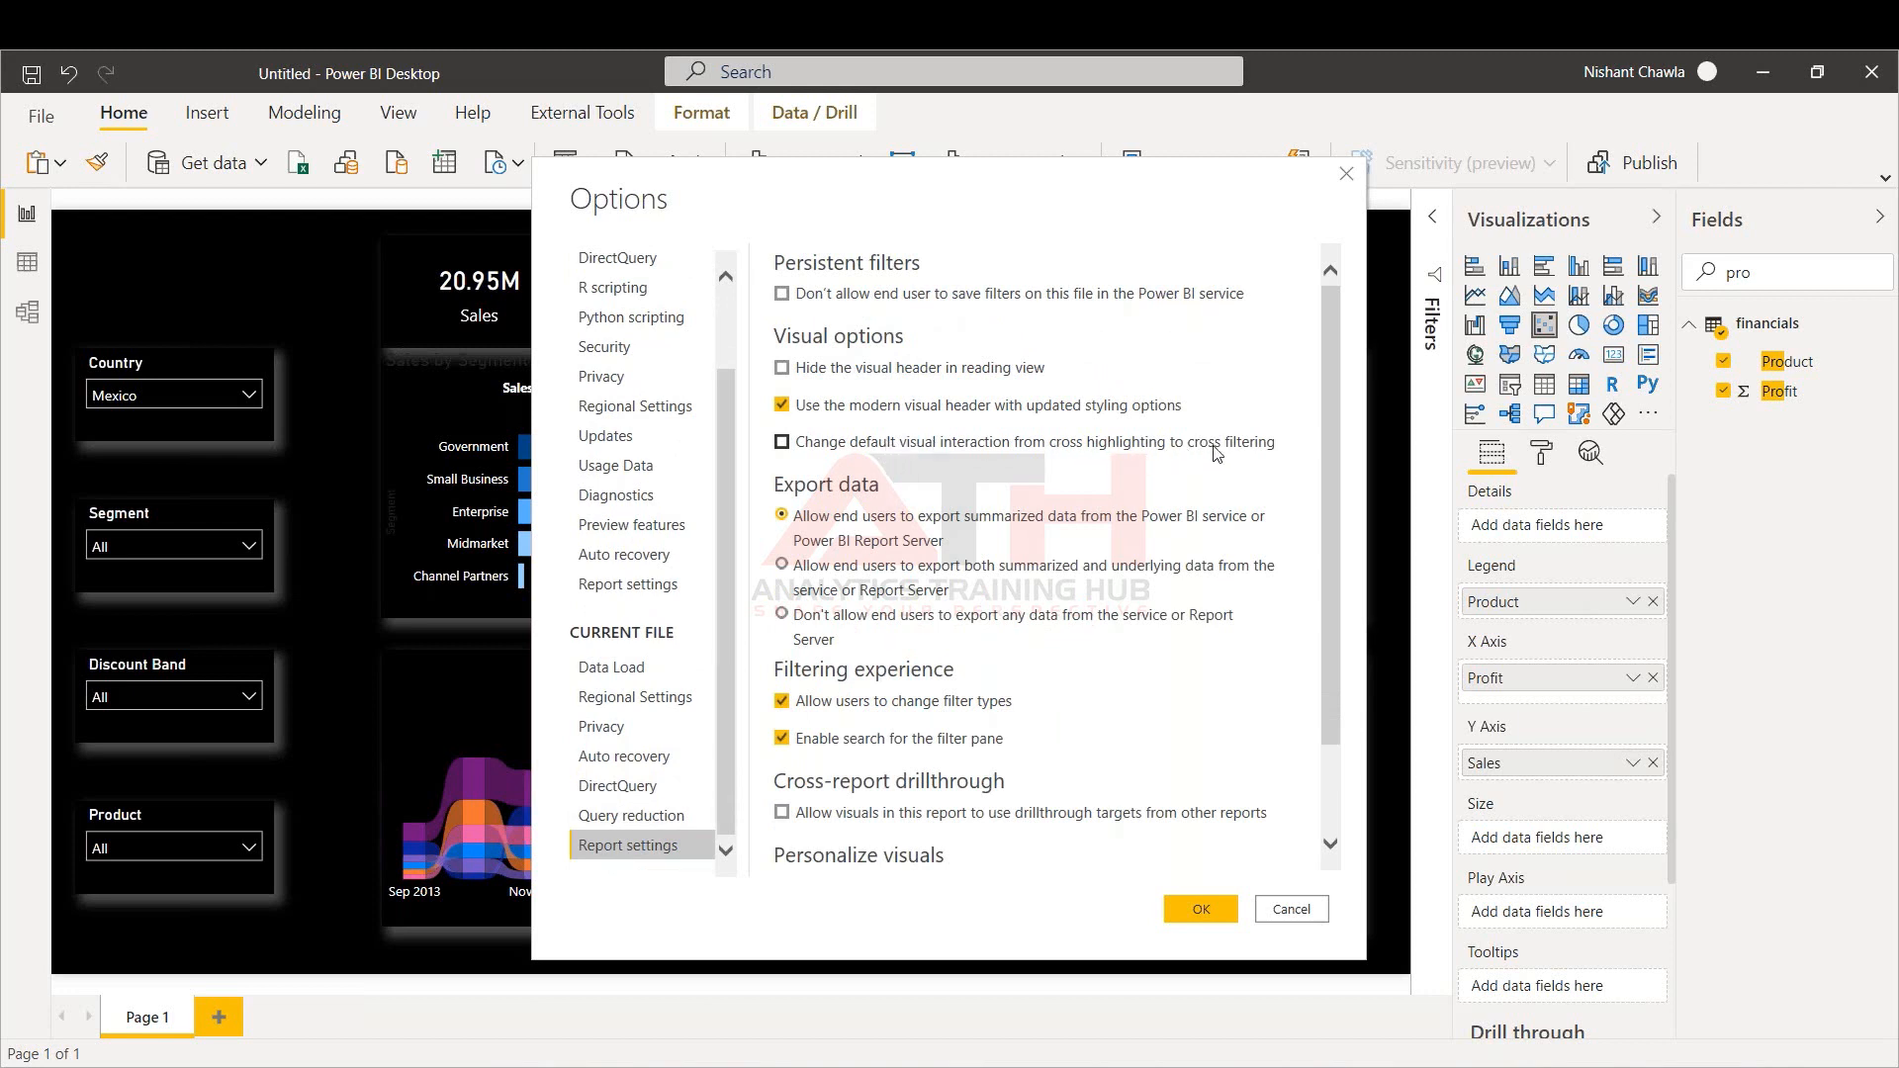
left_click(781, 444)
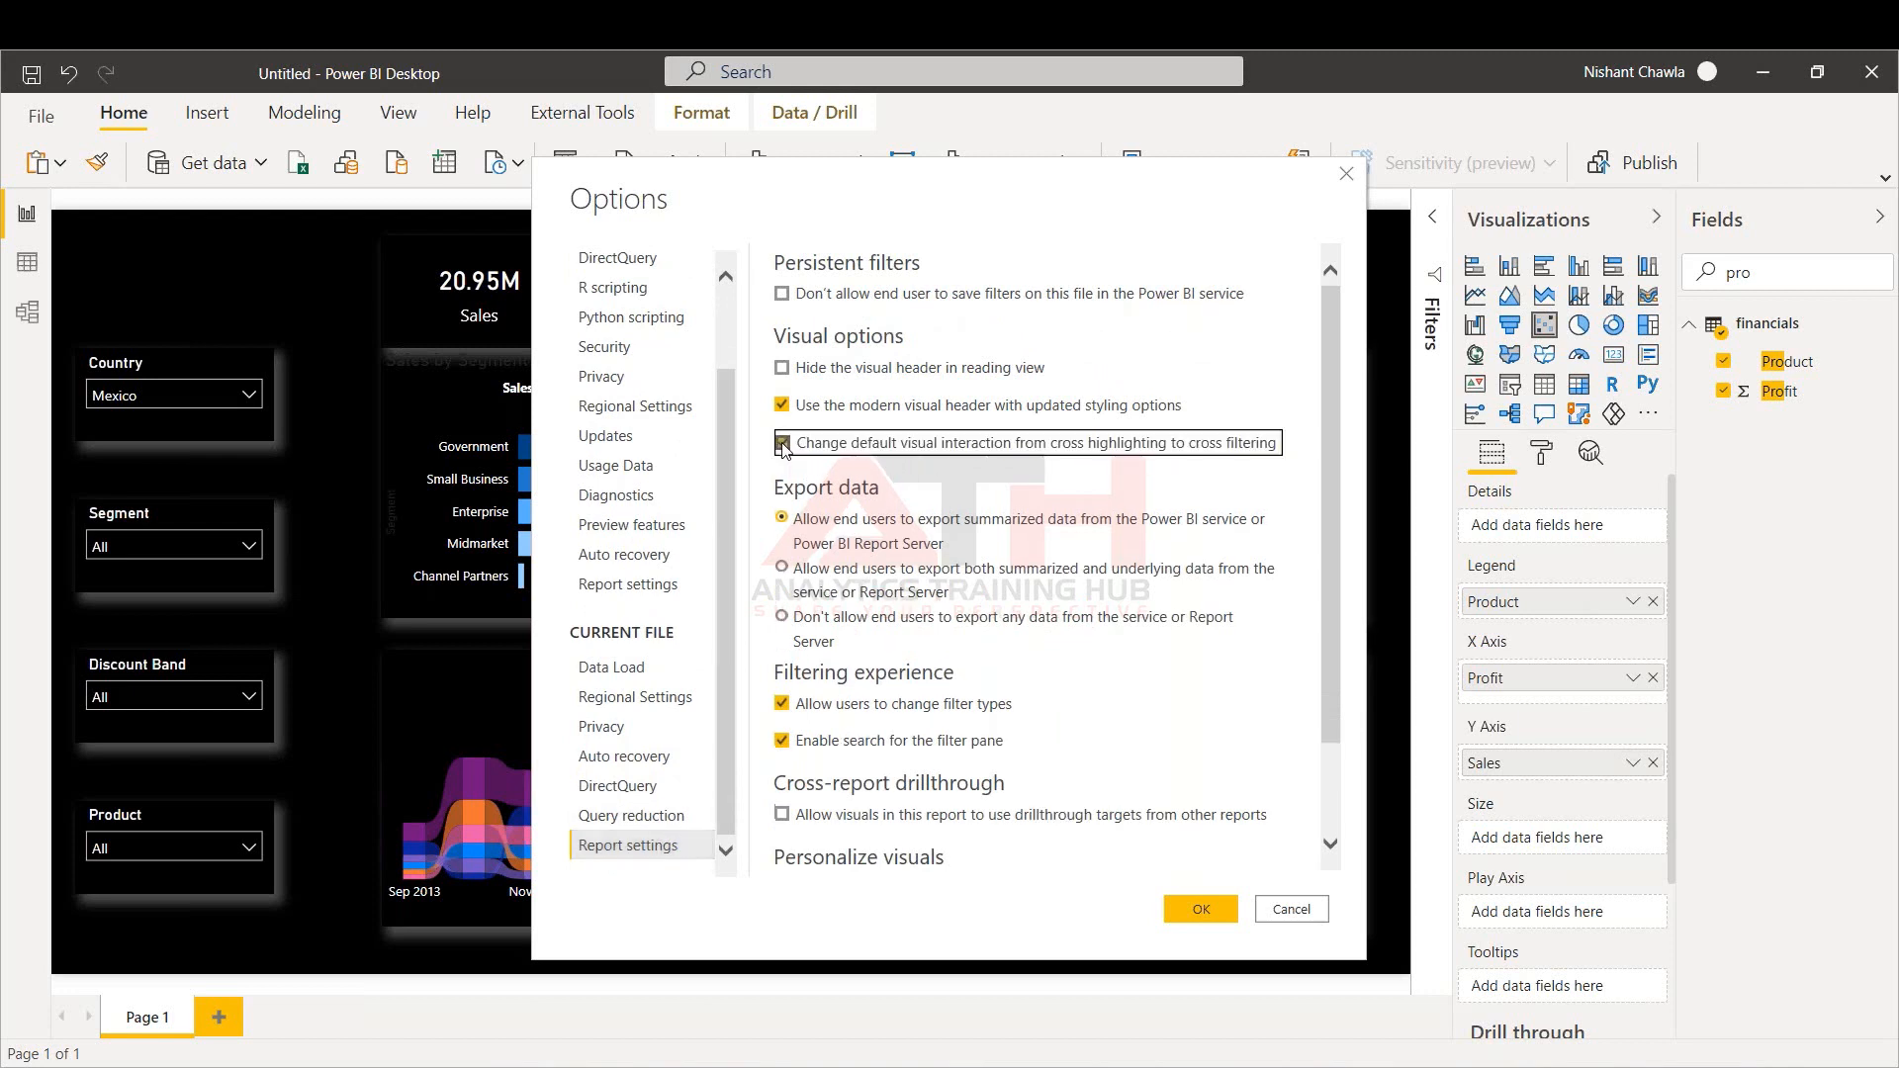
left_click(1190, 904)
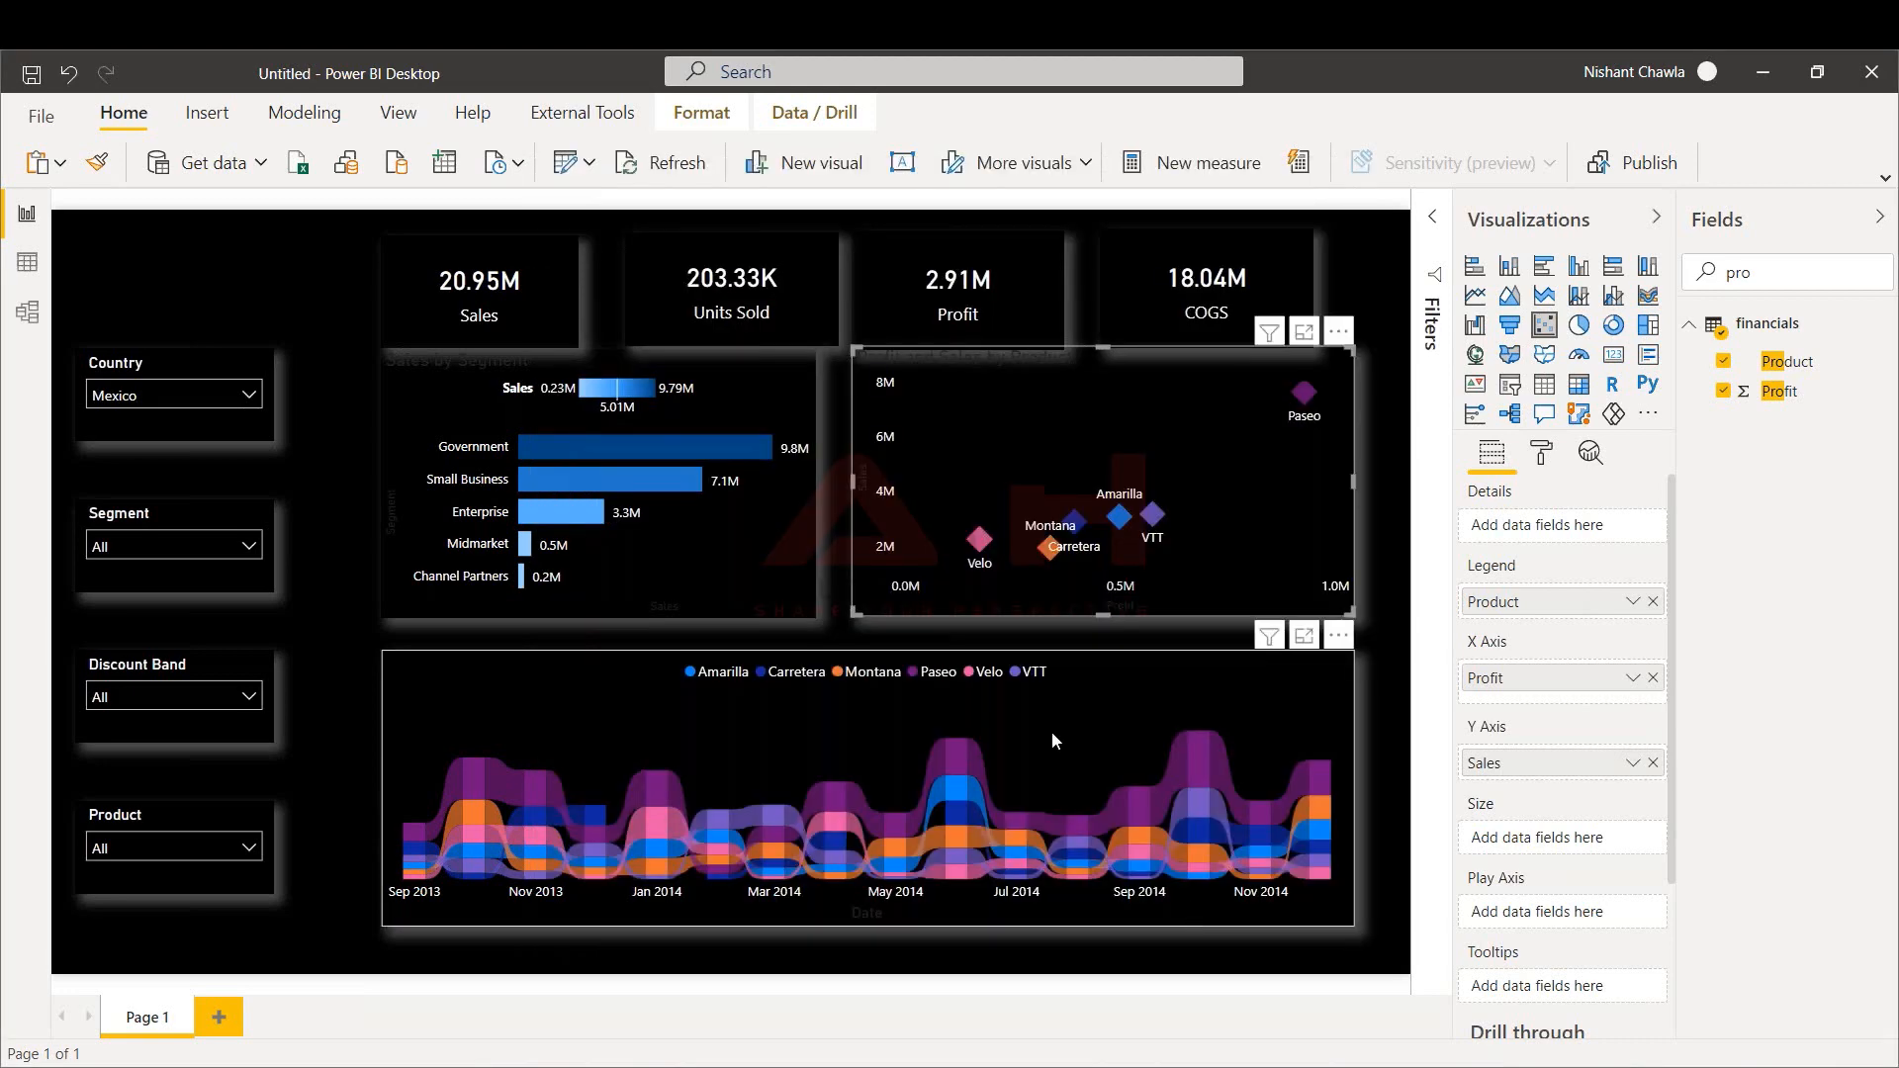
Check the cross-filtering by selecting the Velo marker and the Enterprise bar in turn, clearing each selection
left_click(981, 540)
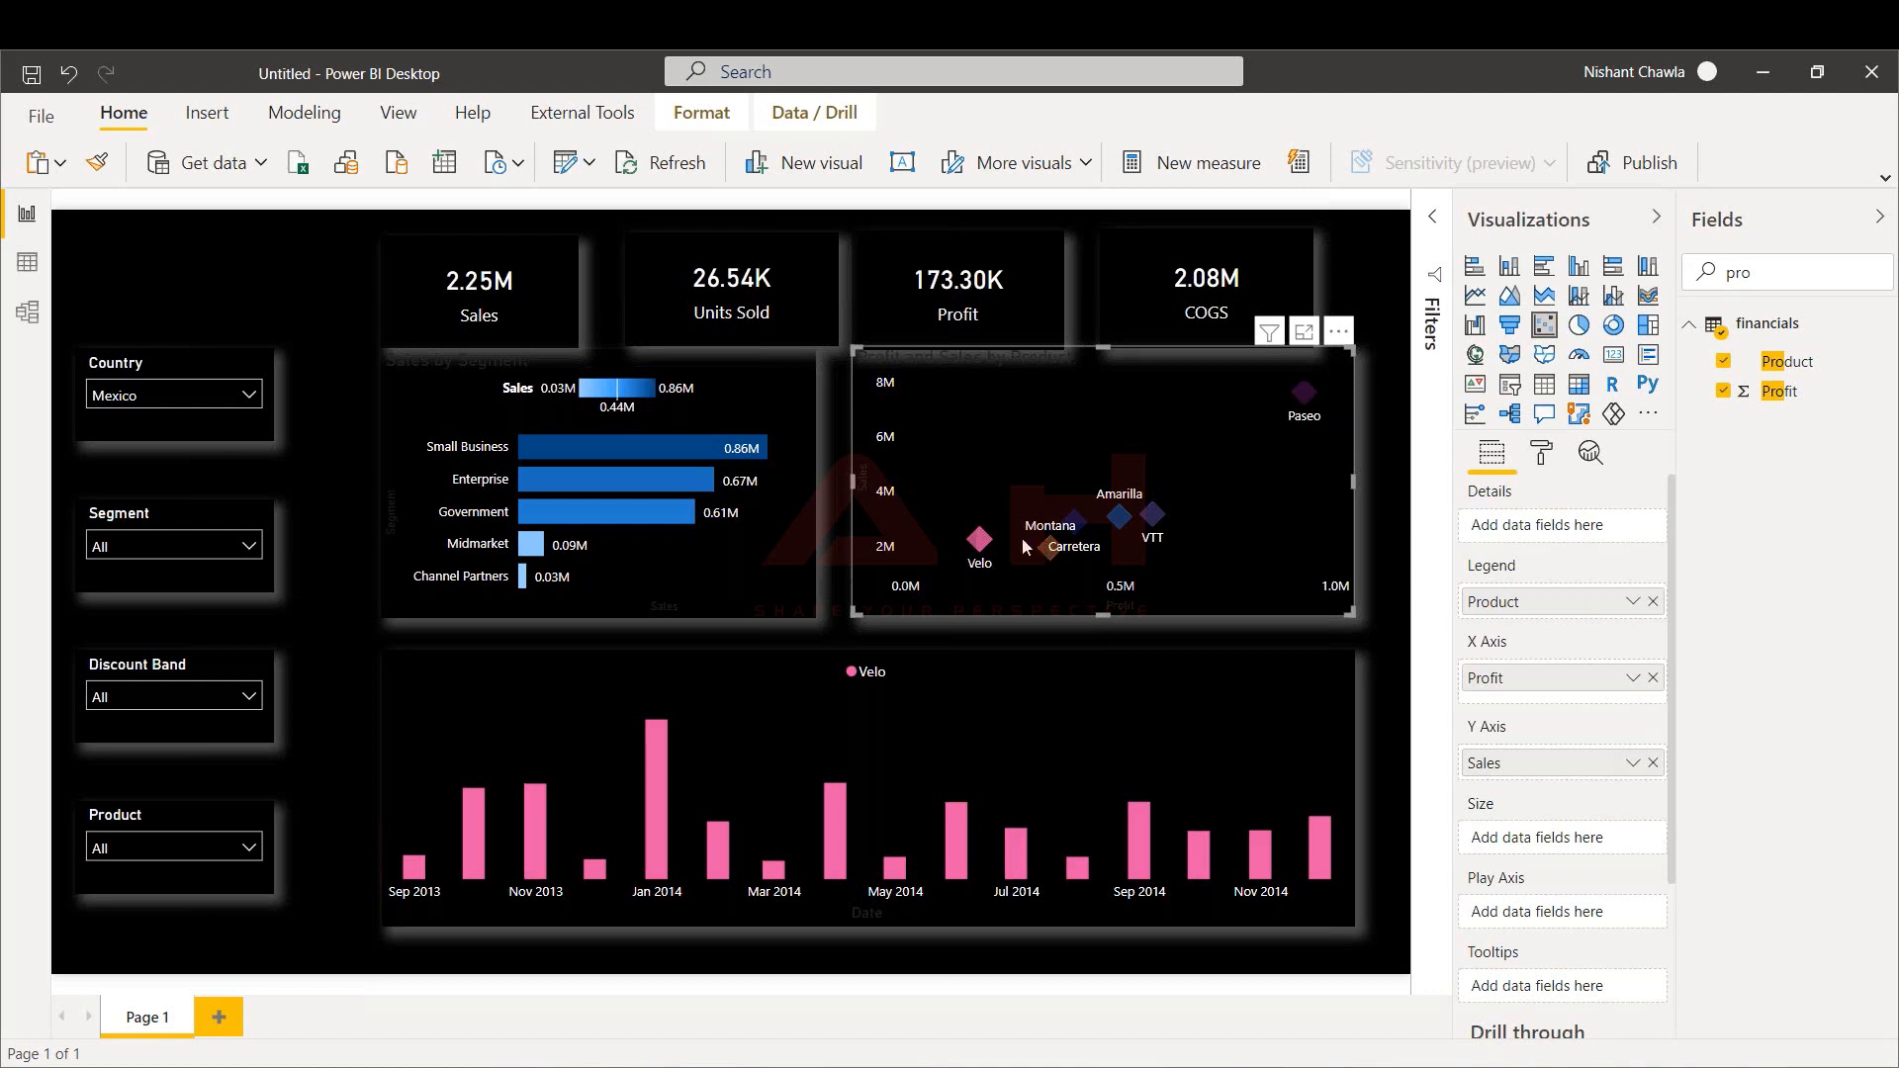
left_click(981, 541)
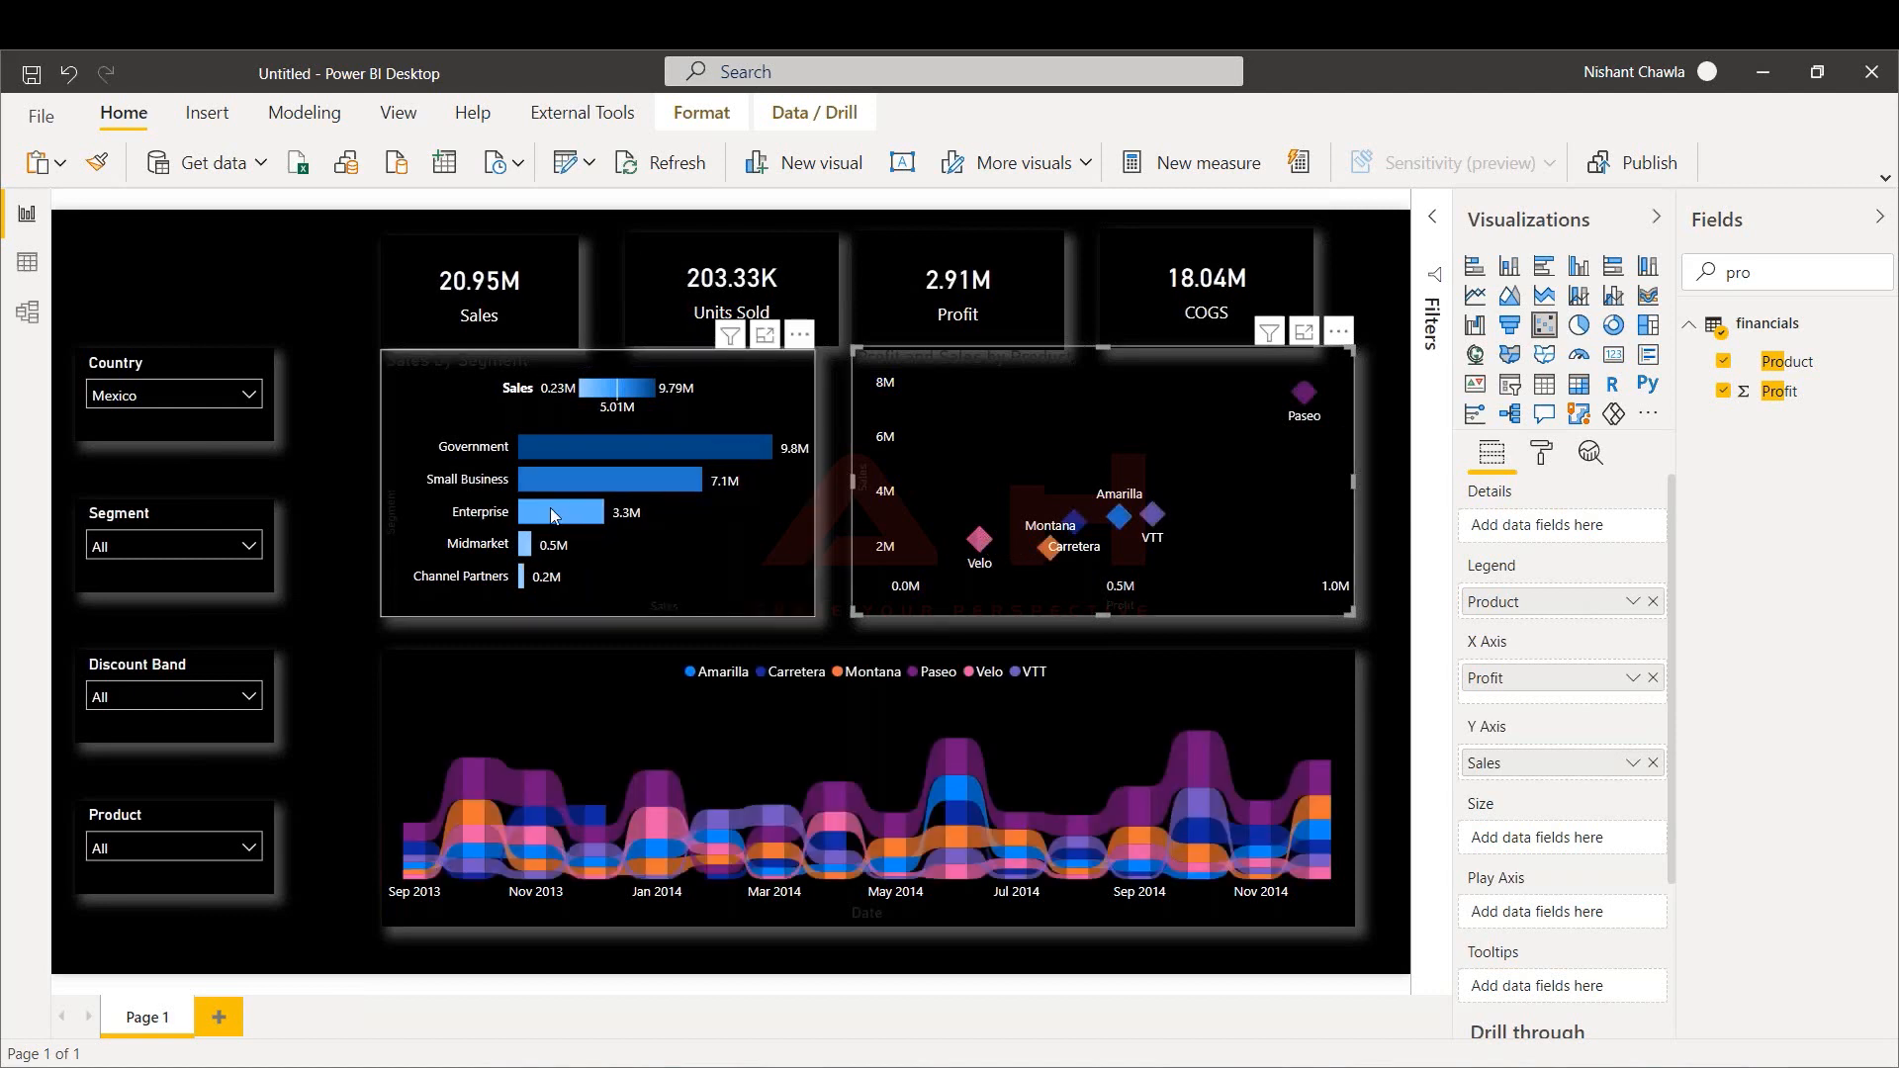
left_click(550, 508)
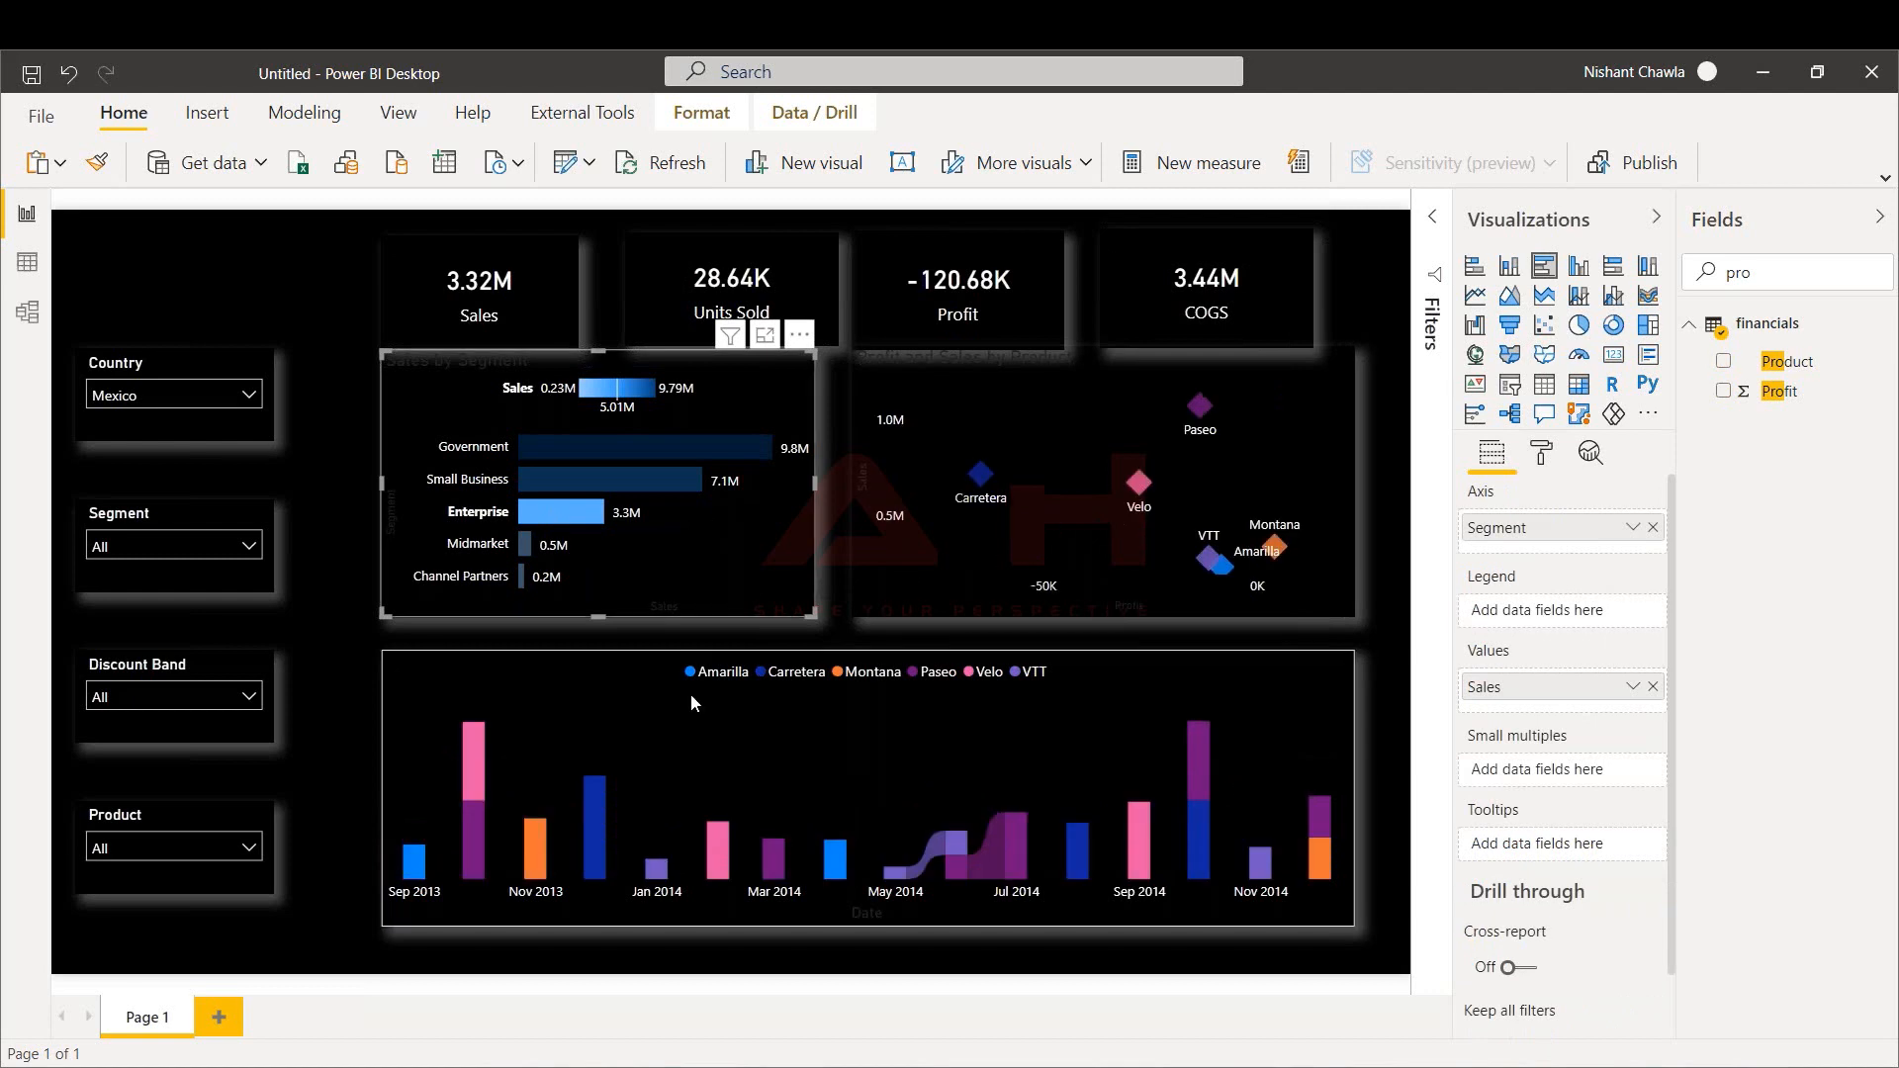
left_click(552, 515)
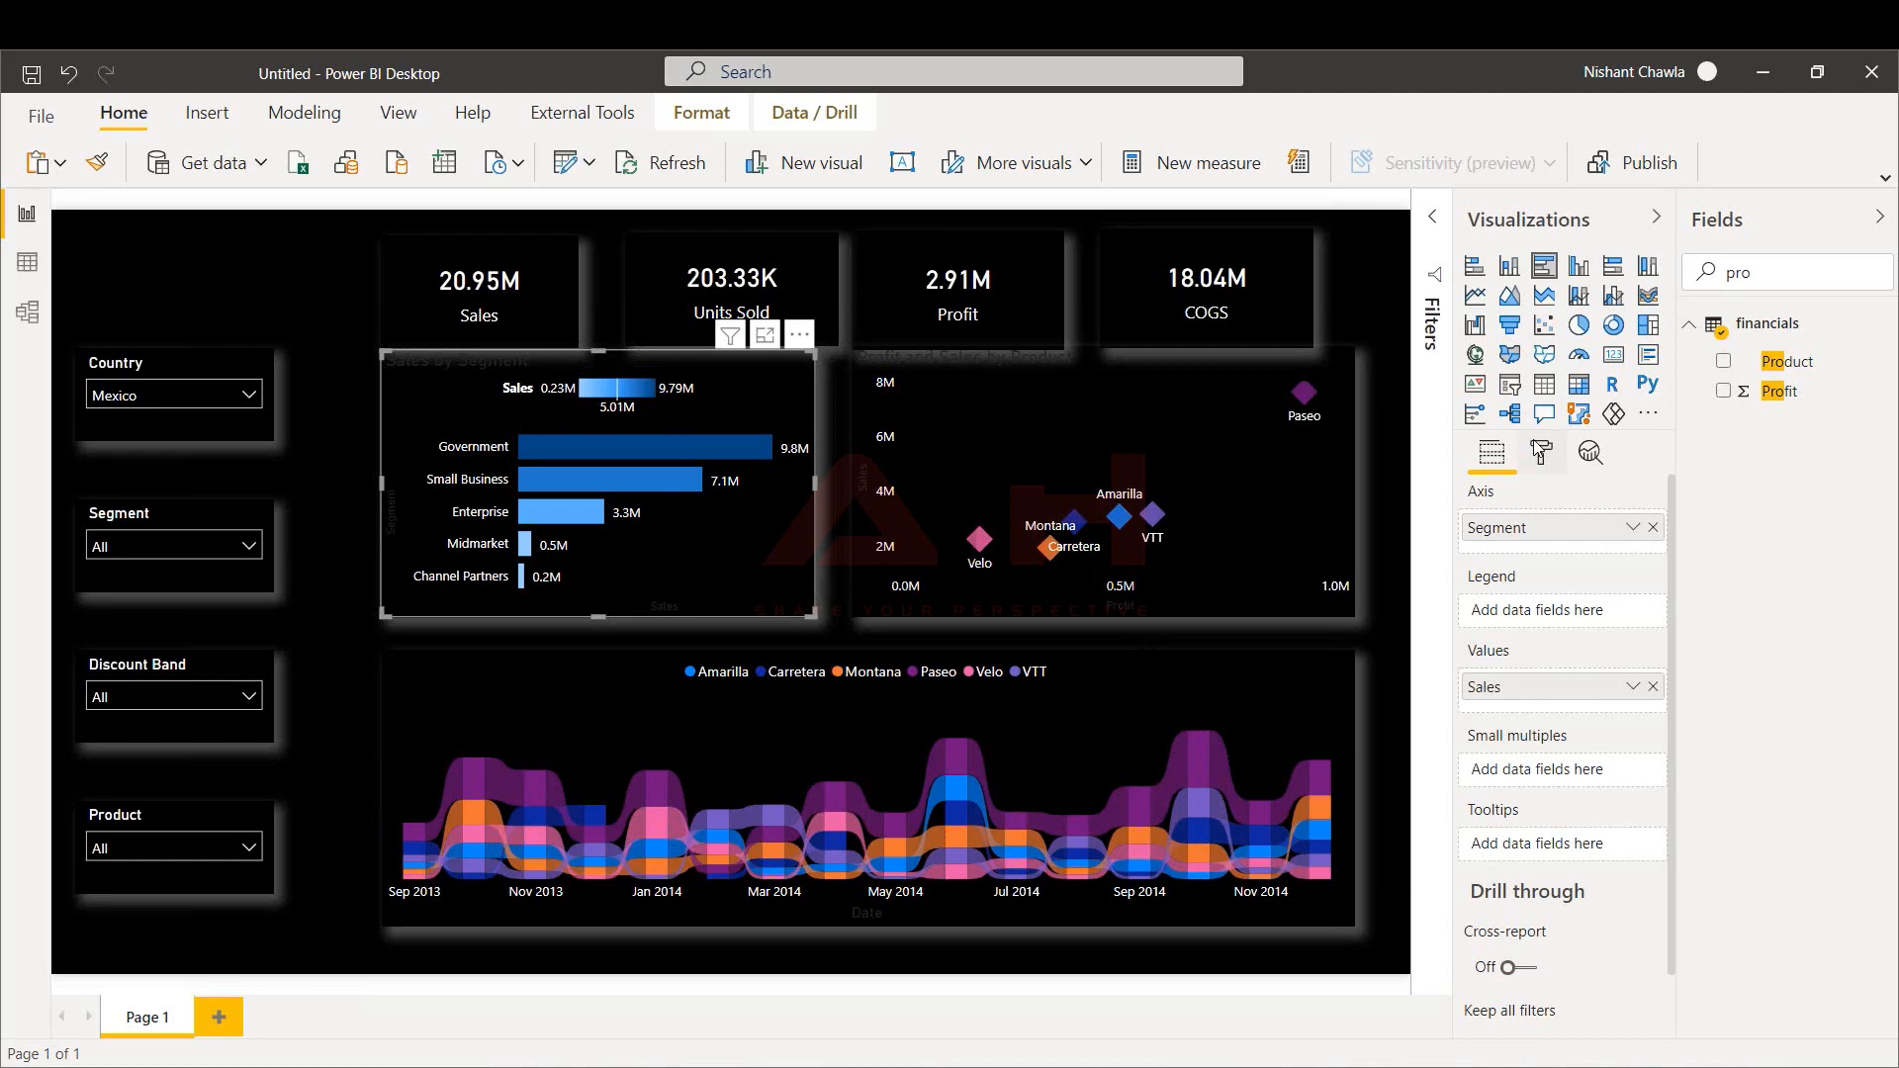
left_click(1542, 452)
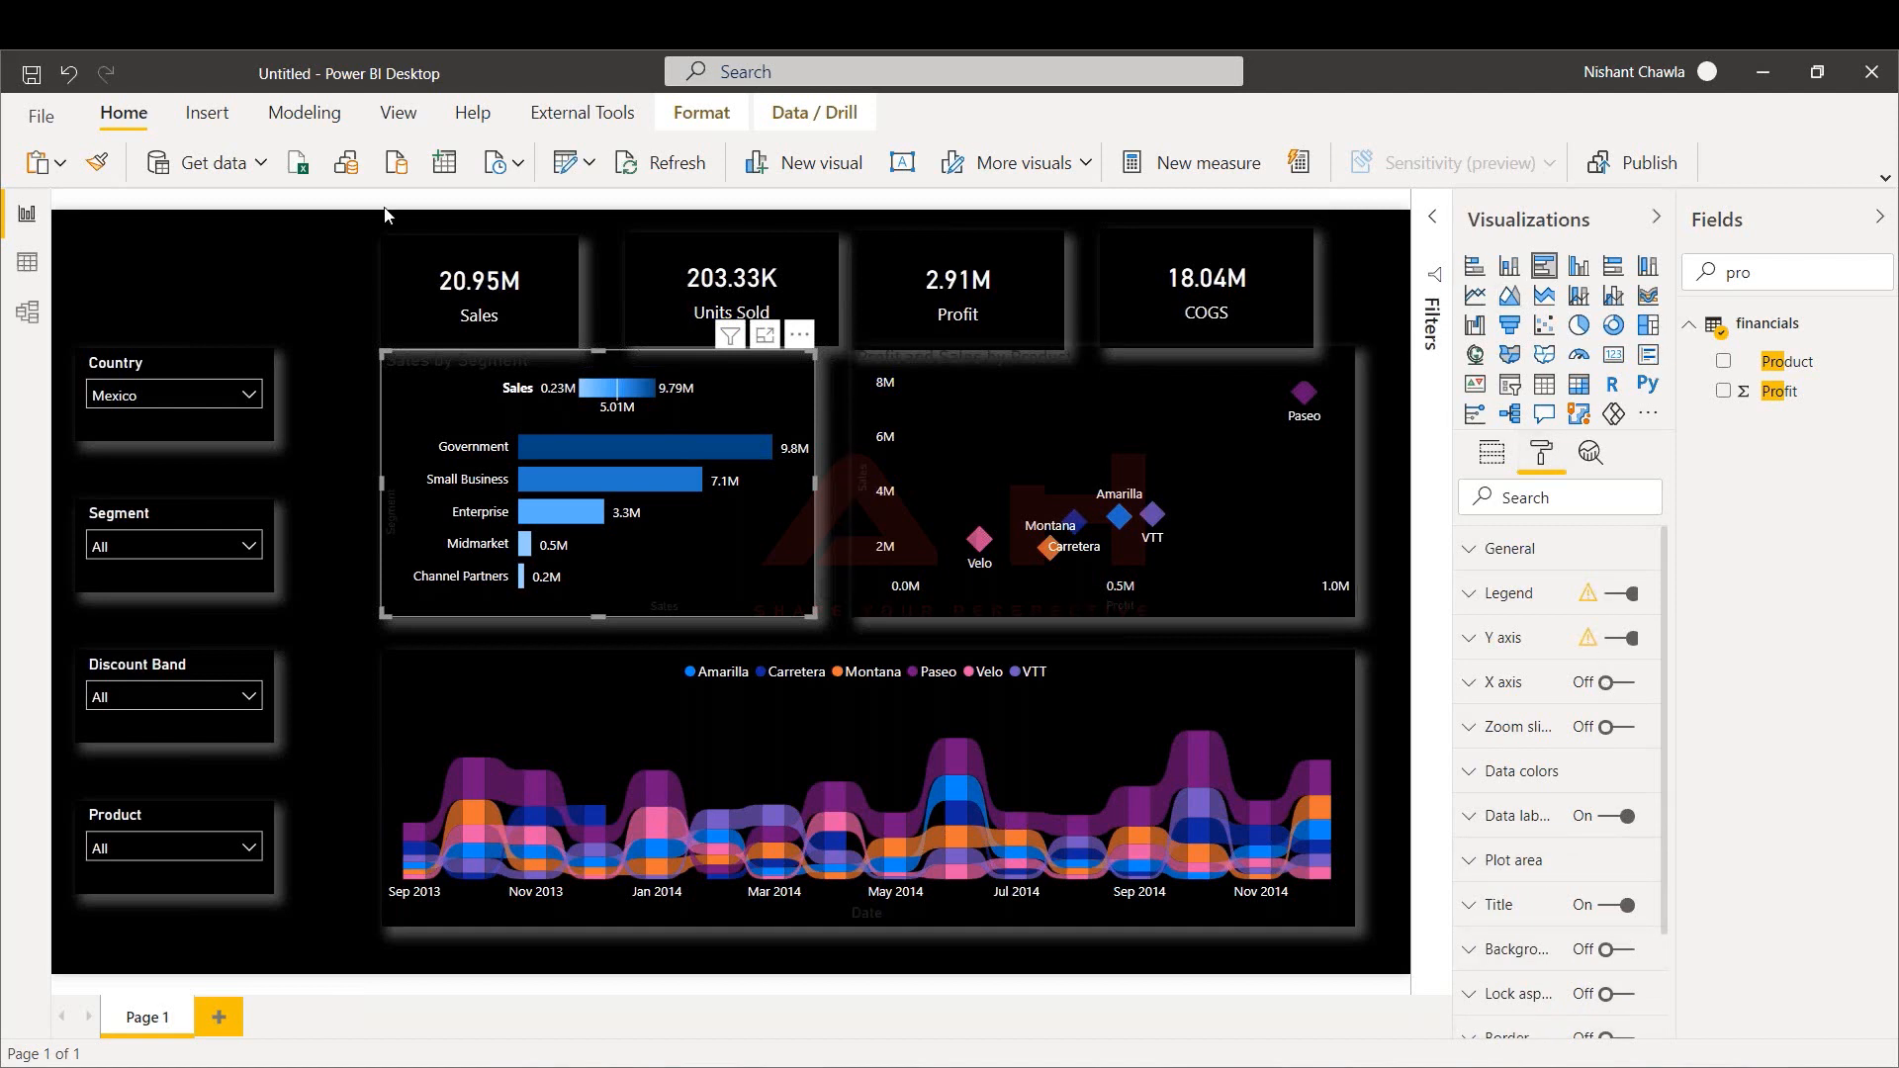
Clear Mexico from the Country slicer and shift the COGS card right to line up with the scatter chart's outer edge
left_click(211, 398)
left_click(212, 397)
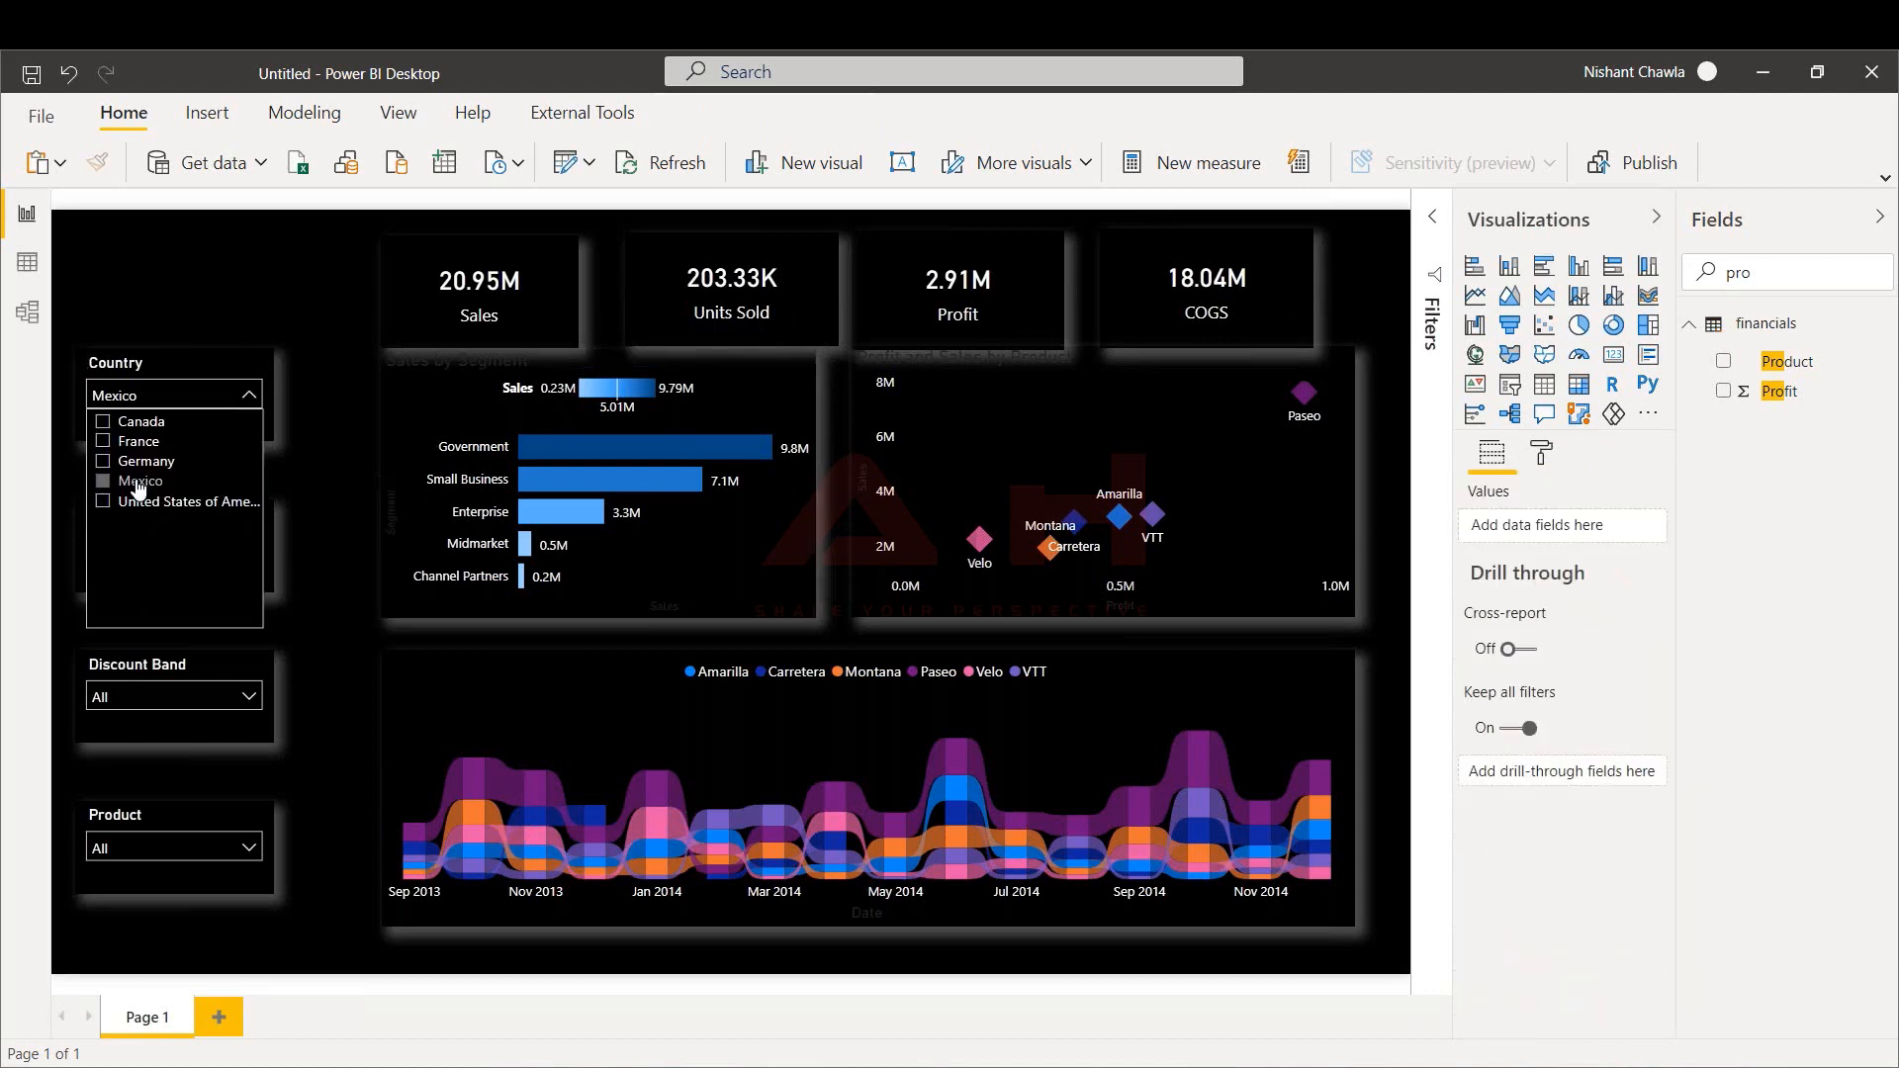
left_click(139, 483)
left_click(180, 299)
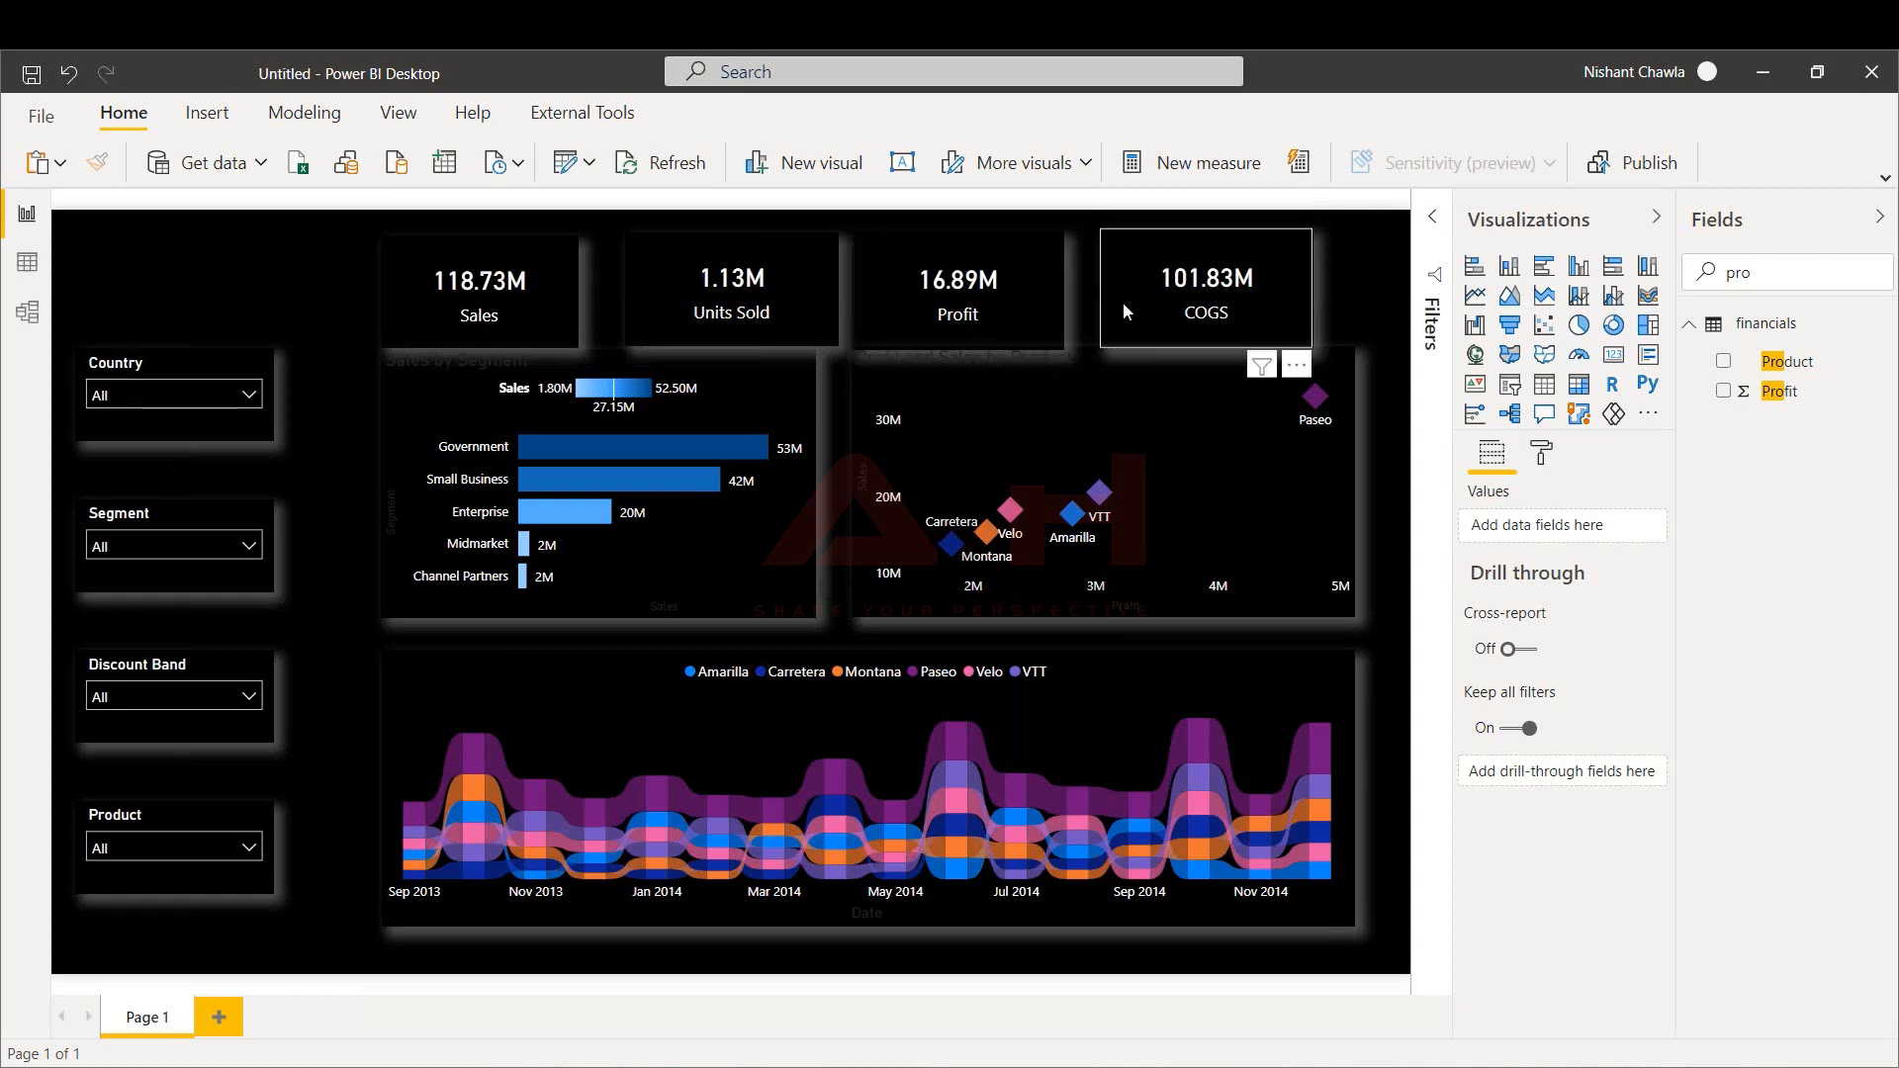
left_click_drag(1168, 294, 1209, 292)
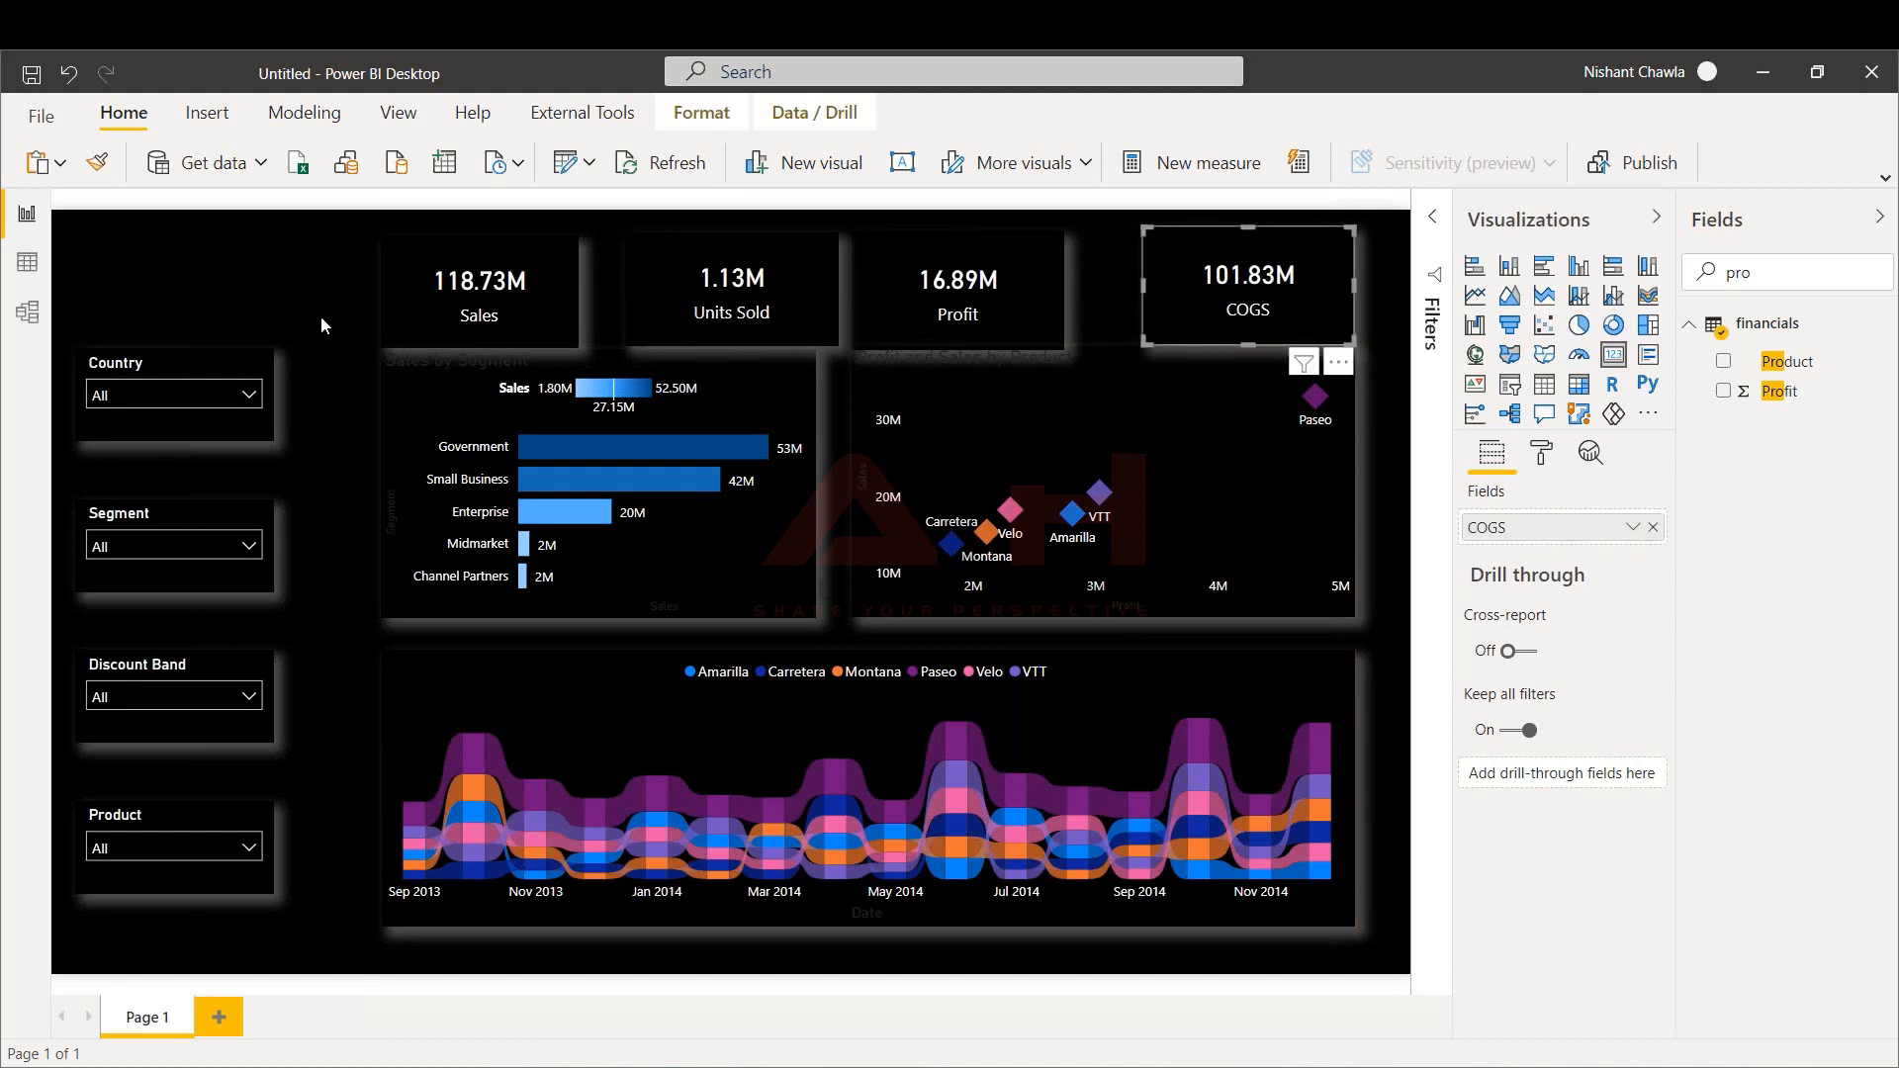
Insert a Reset button on the report page
left_click(227, 117)
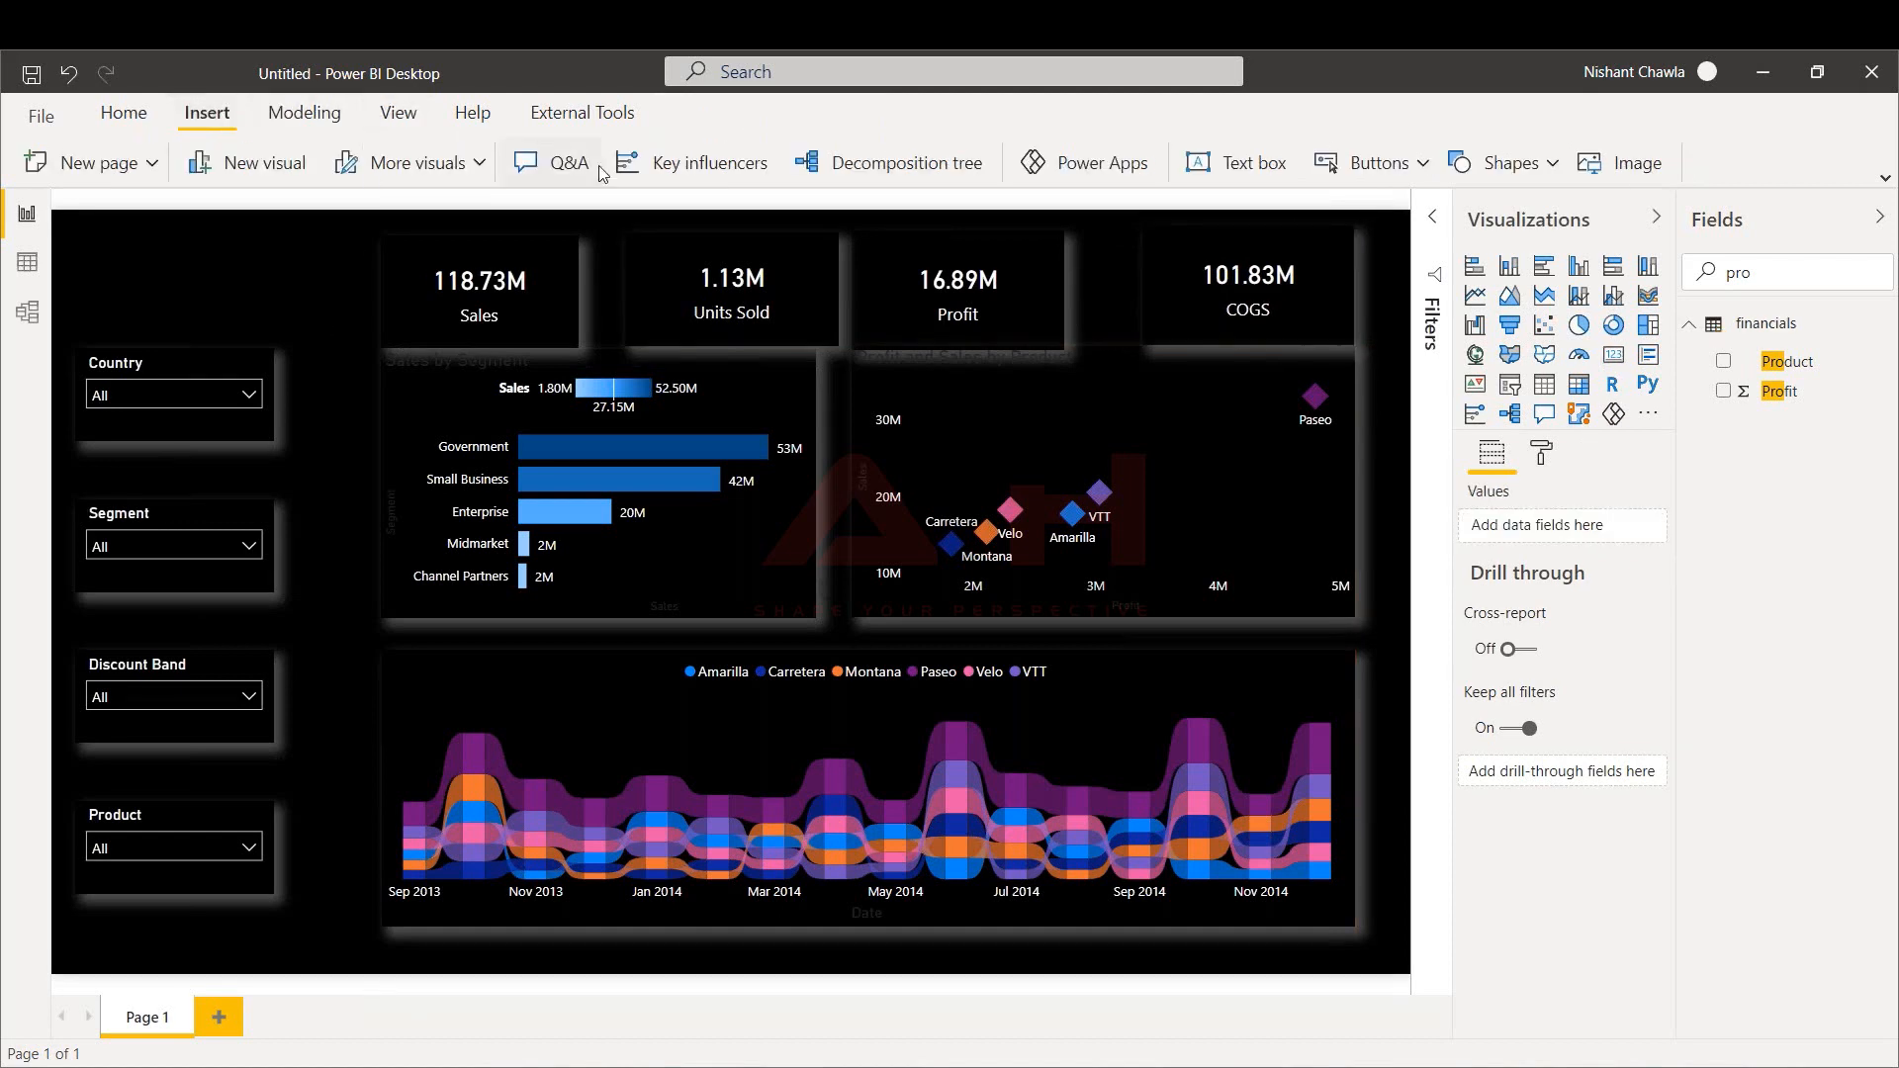
left_click(1382, 162)
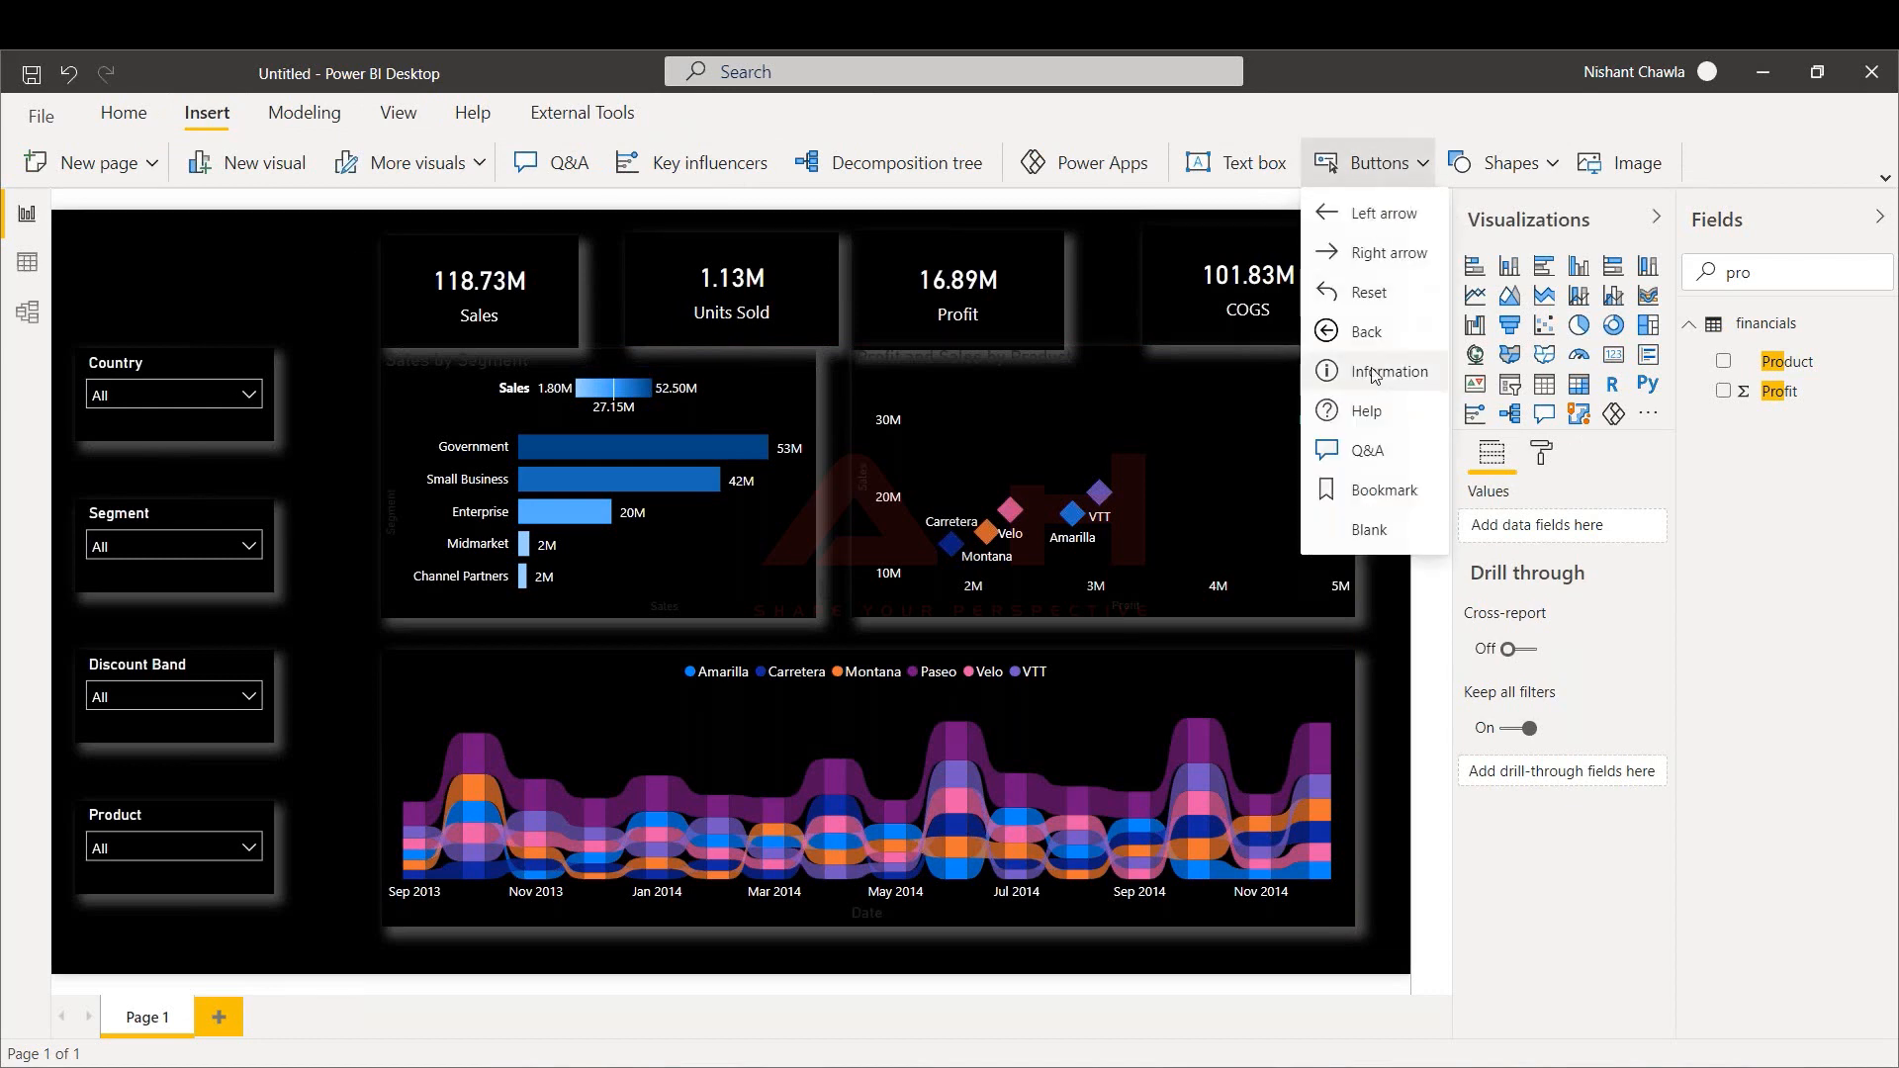
left_click(1373, 297)
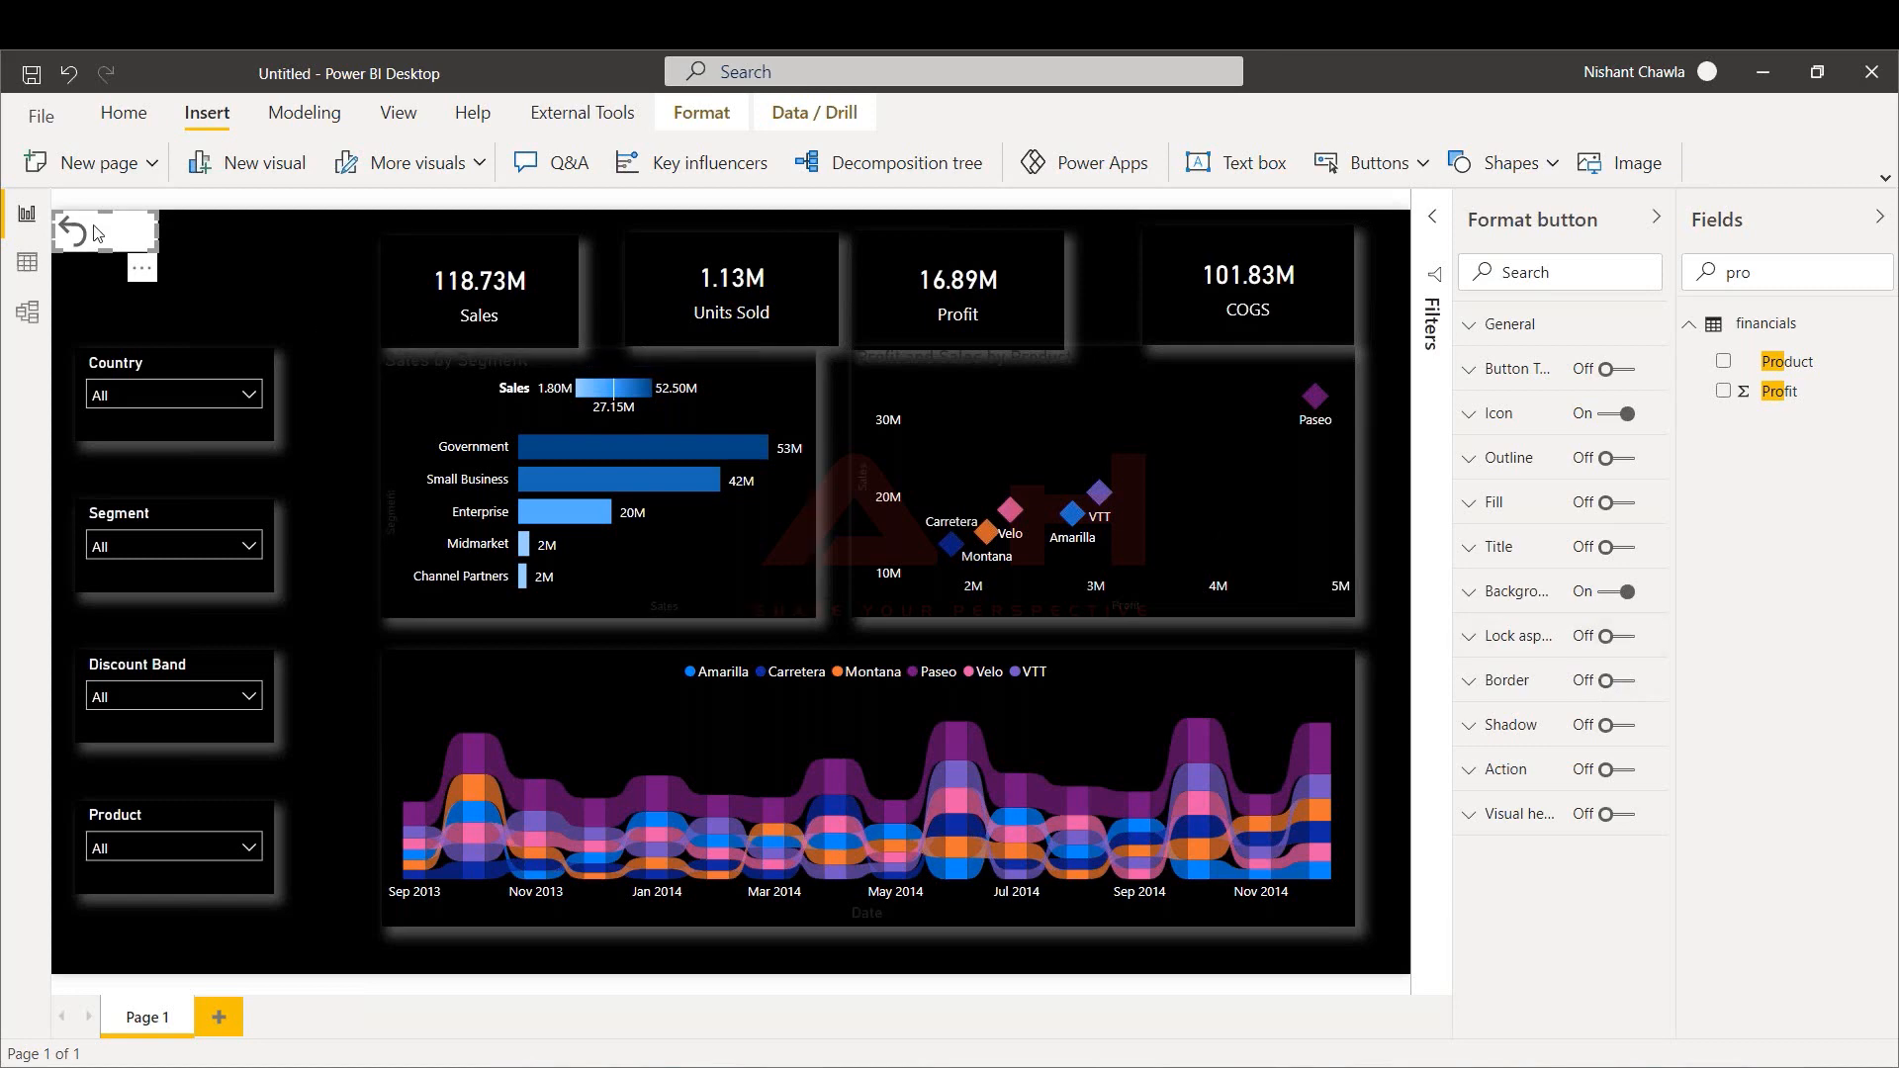
Review the current file's report settings, including the cross filtering and cross-report drillthrough options, and close the dialog
left_click(32, 120)
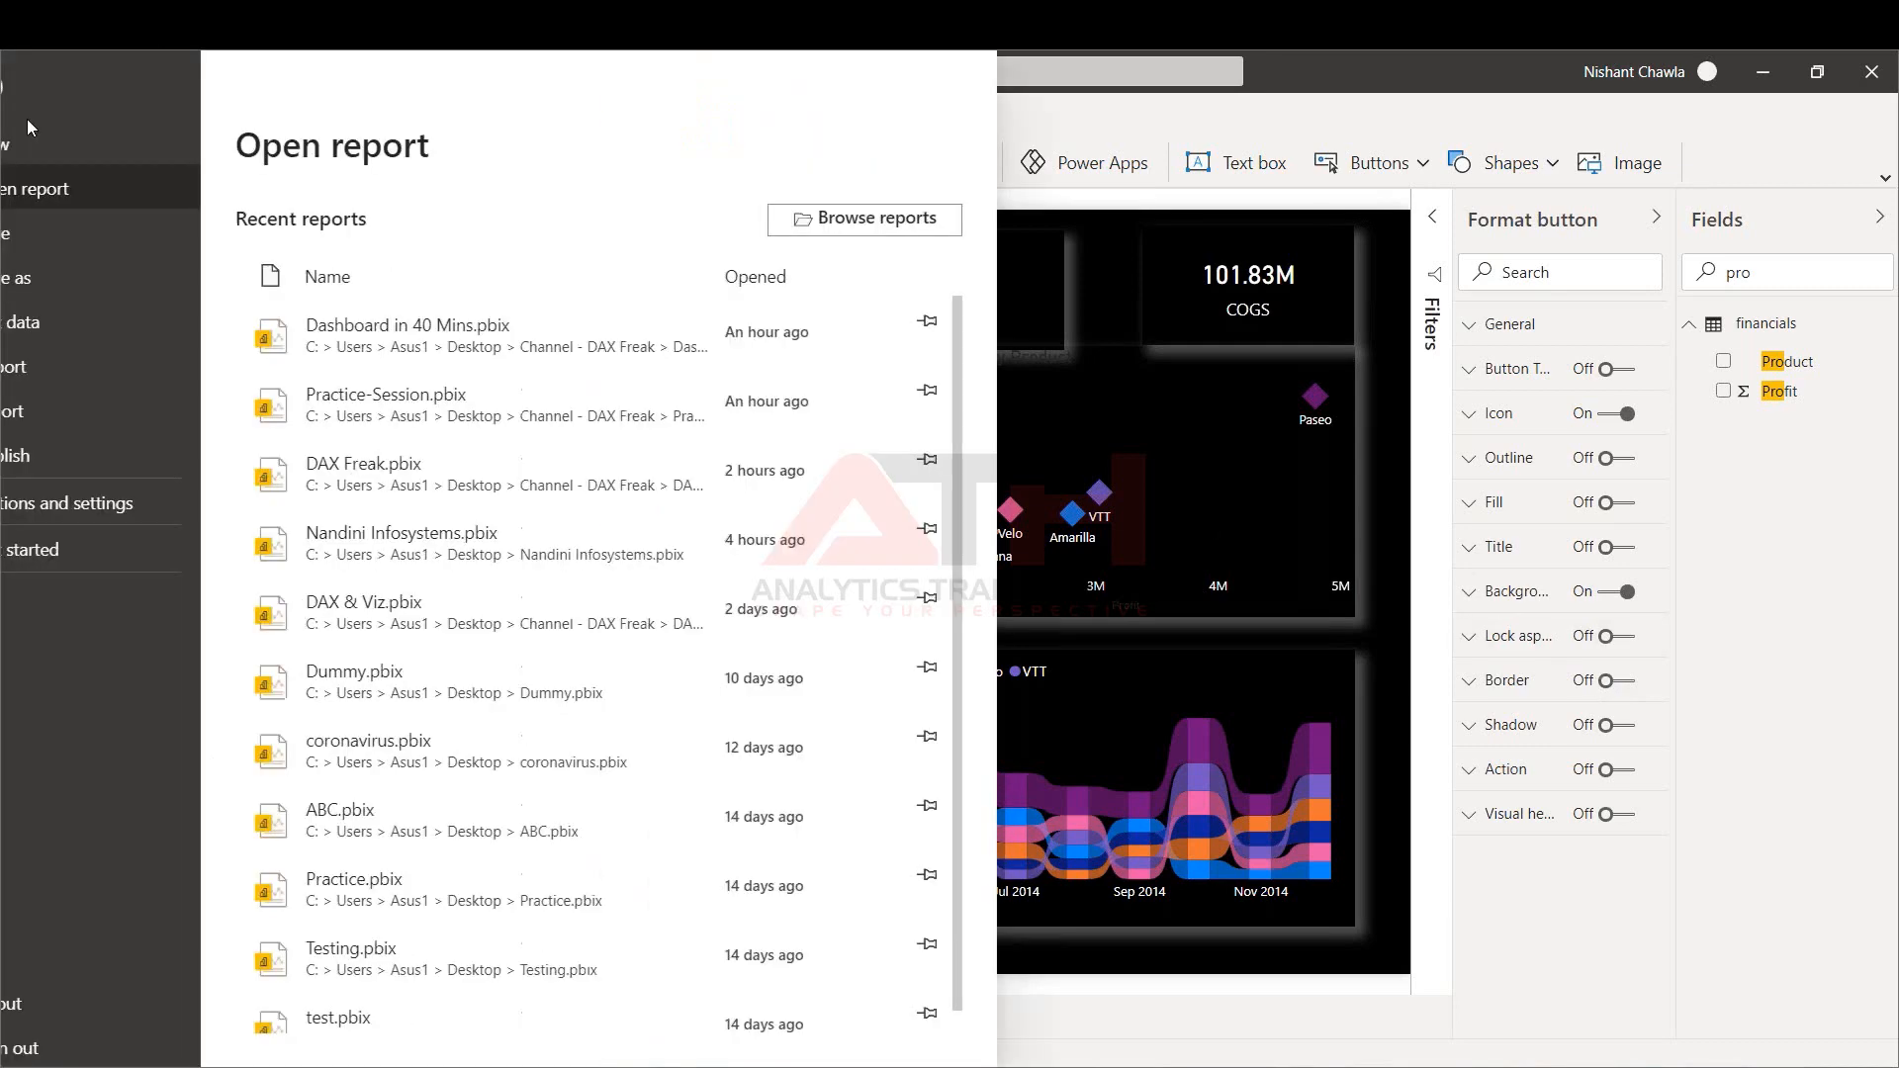
left_click(90, 503)
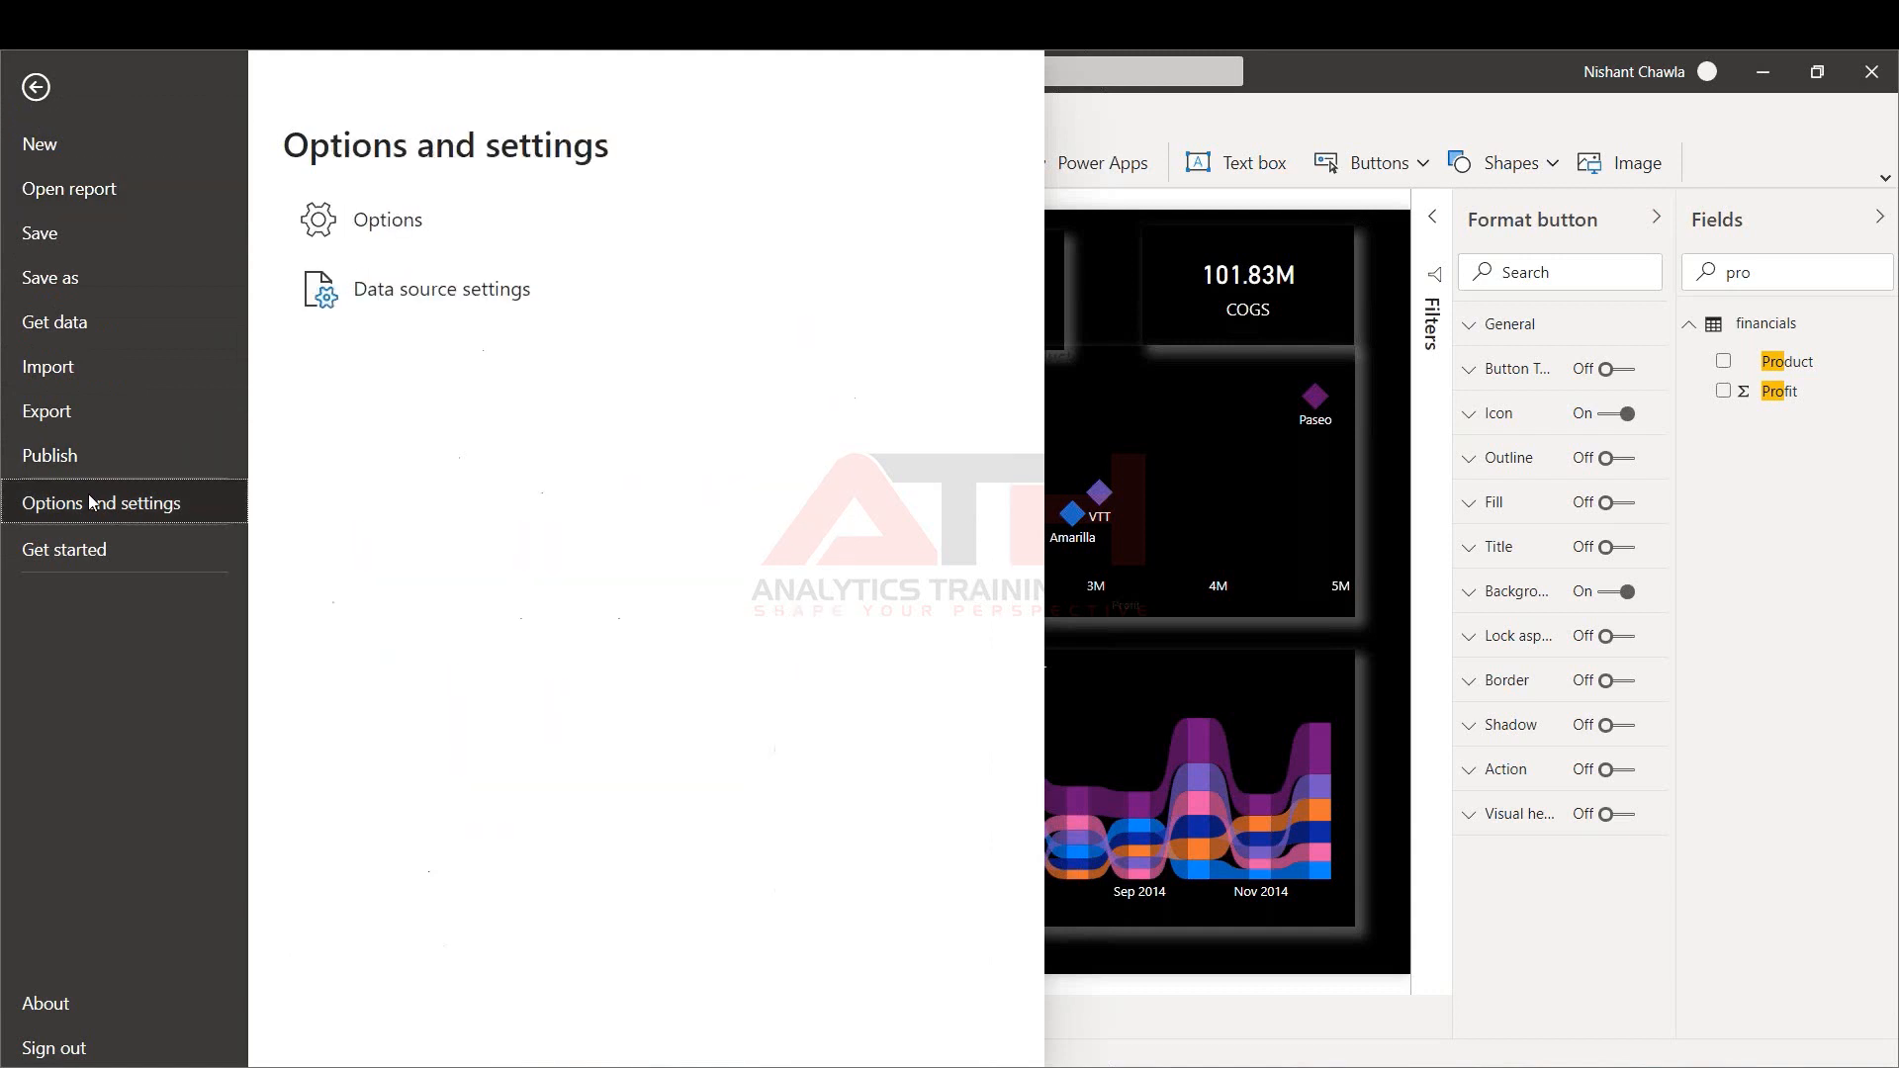
left_click(374, 227)
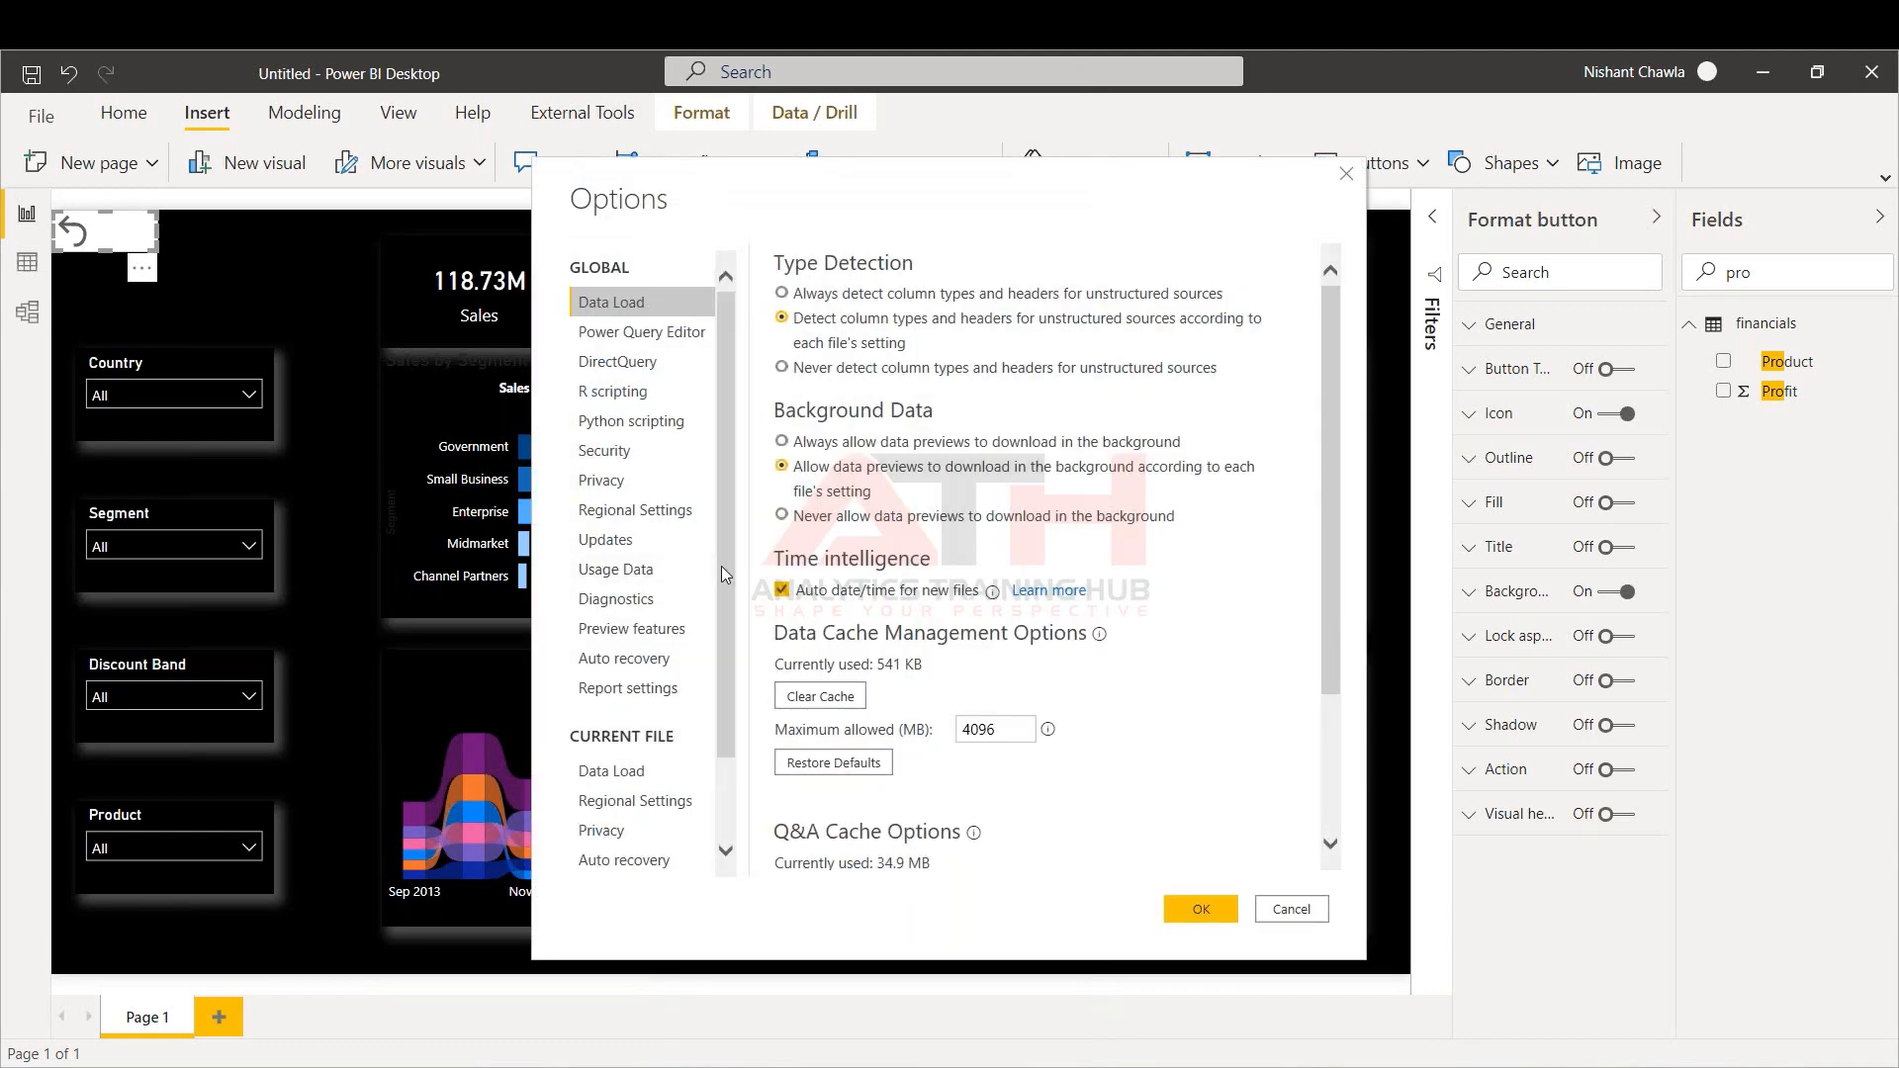
left_click_drag(721, 566, 722, 675)
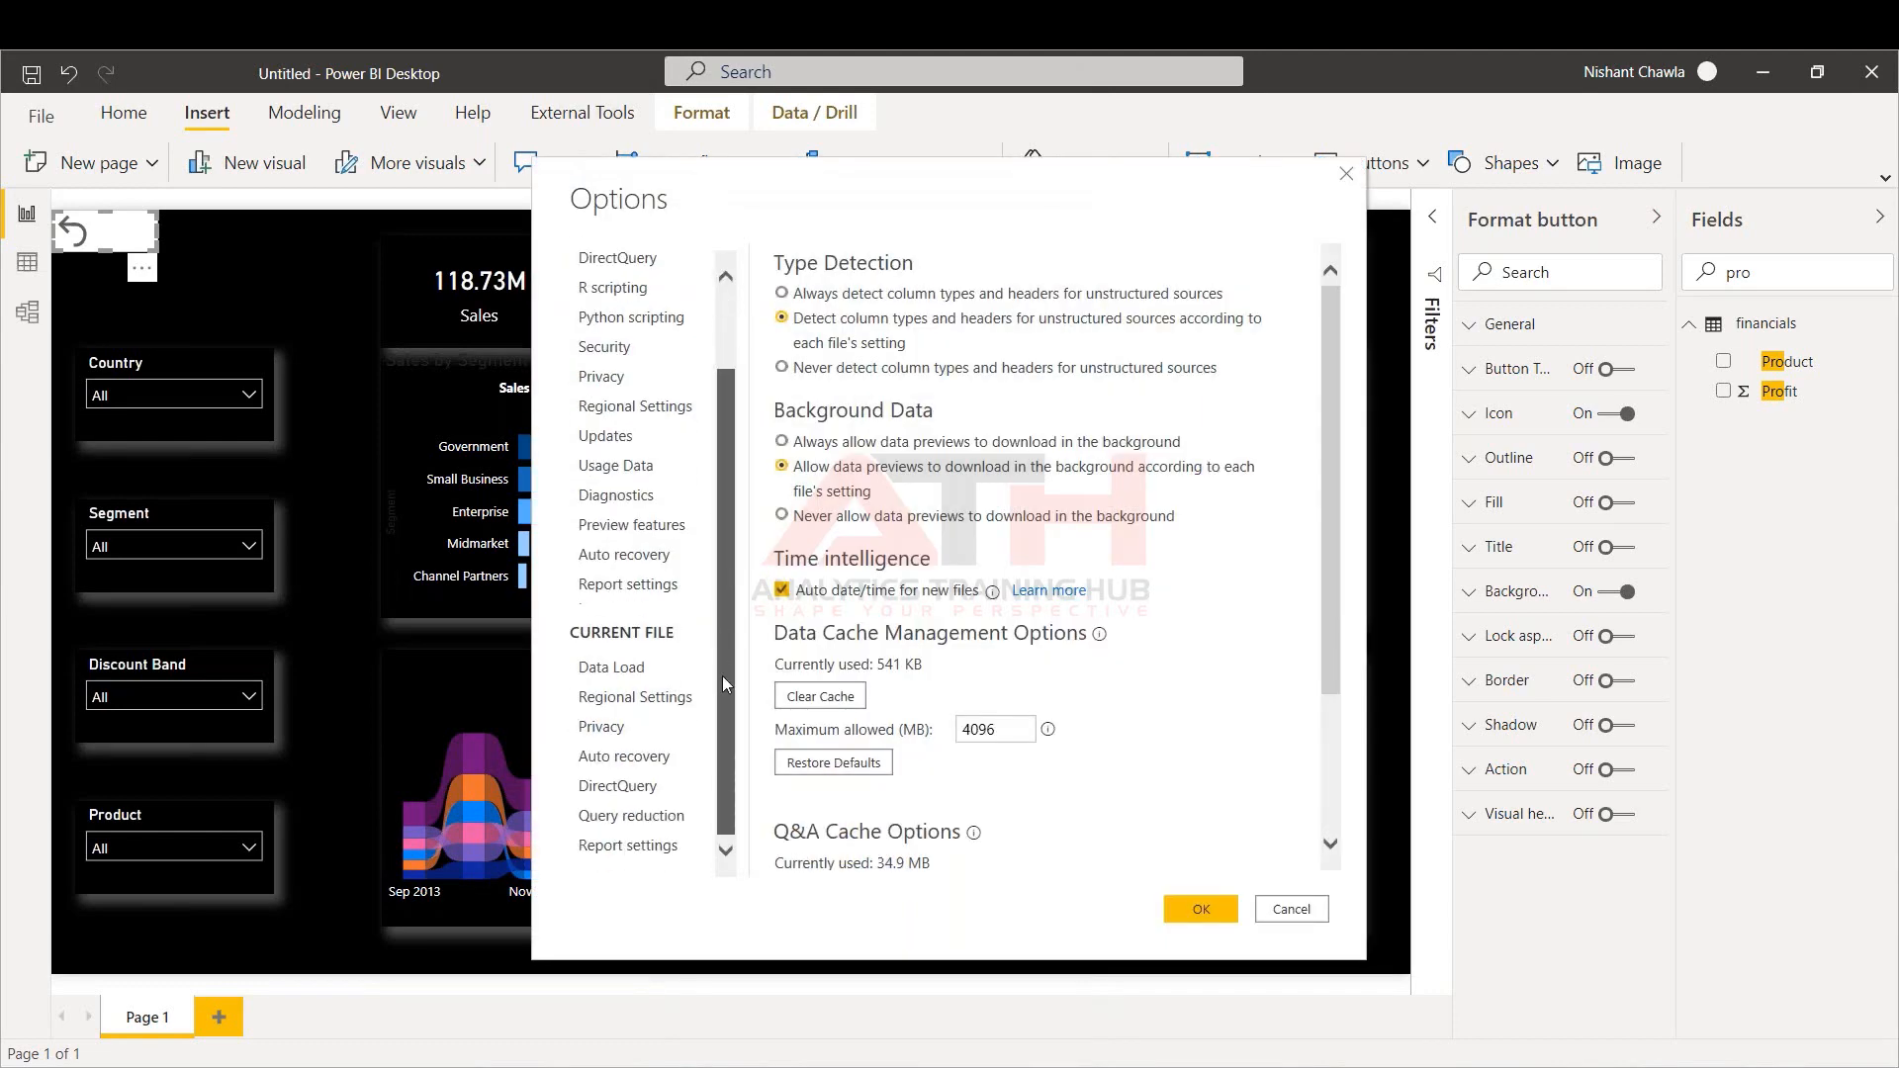
left_click(664, 846)
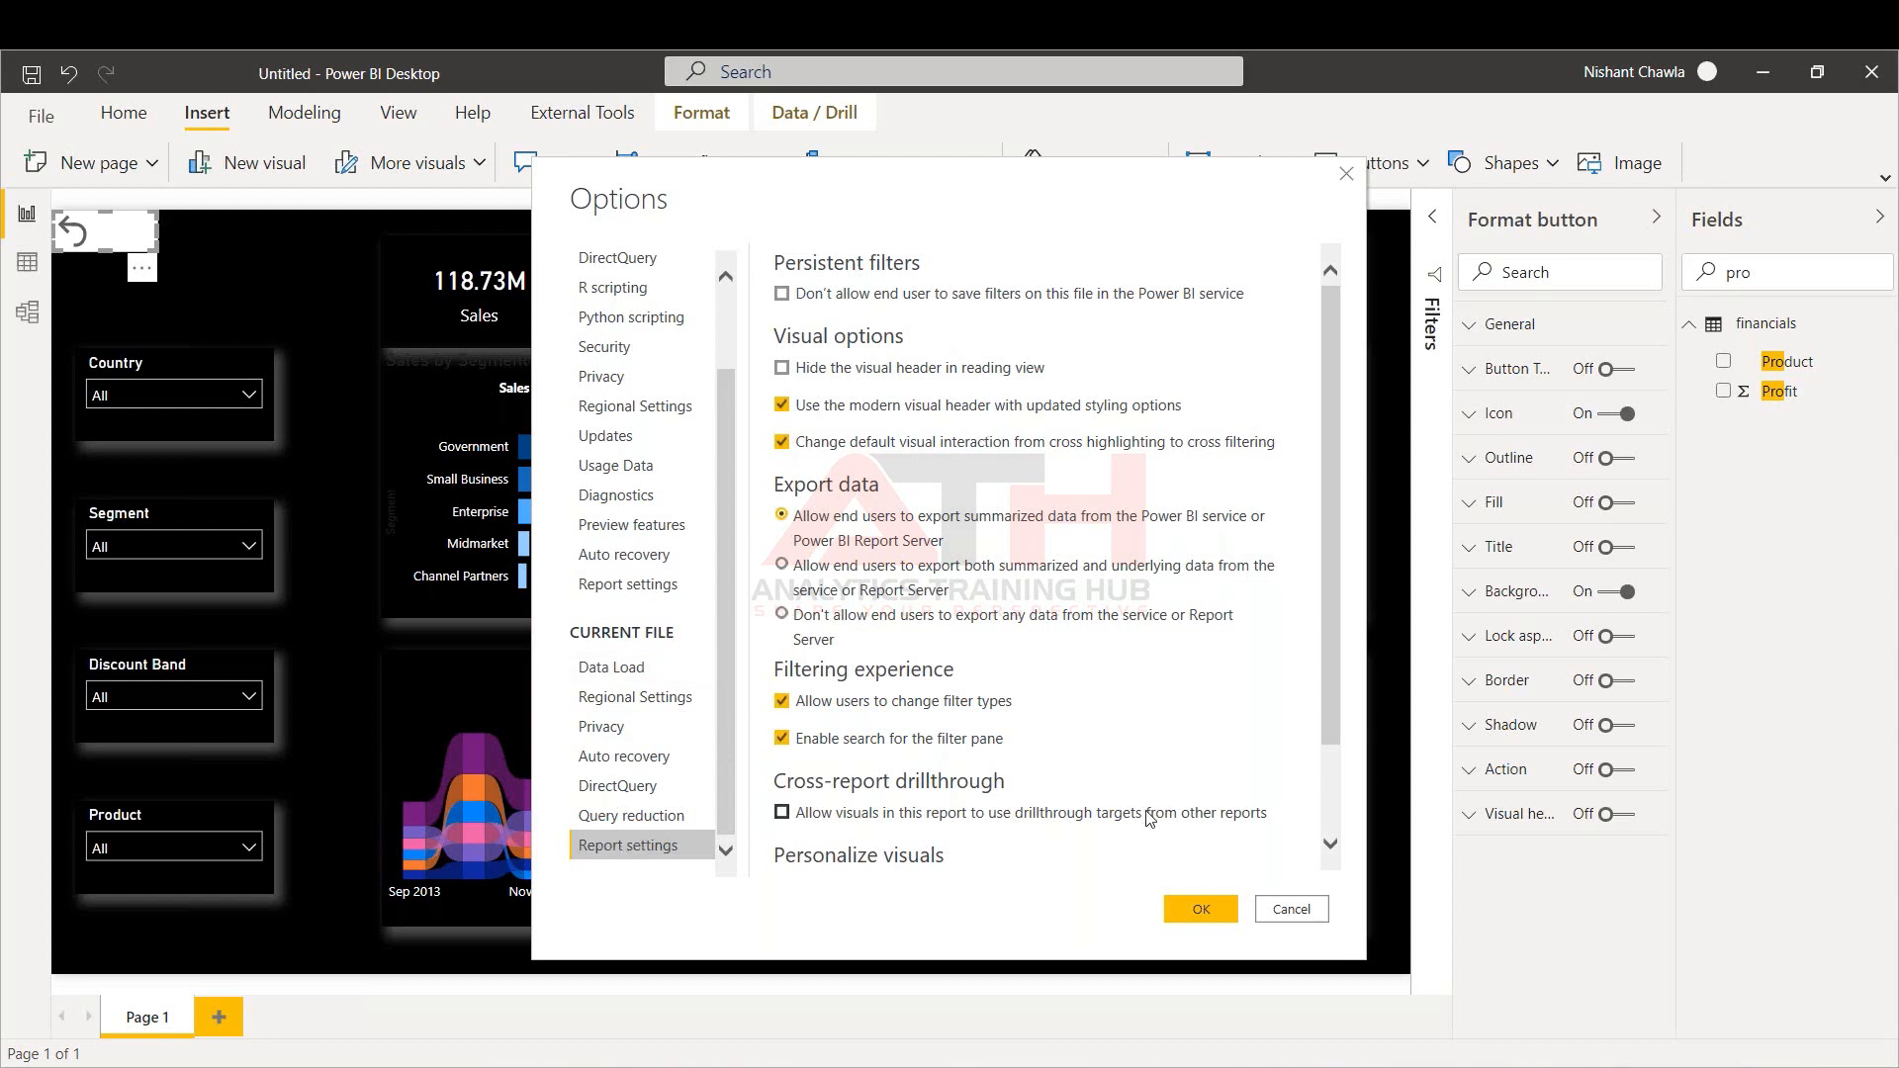
left_click(1208, 902)
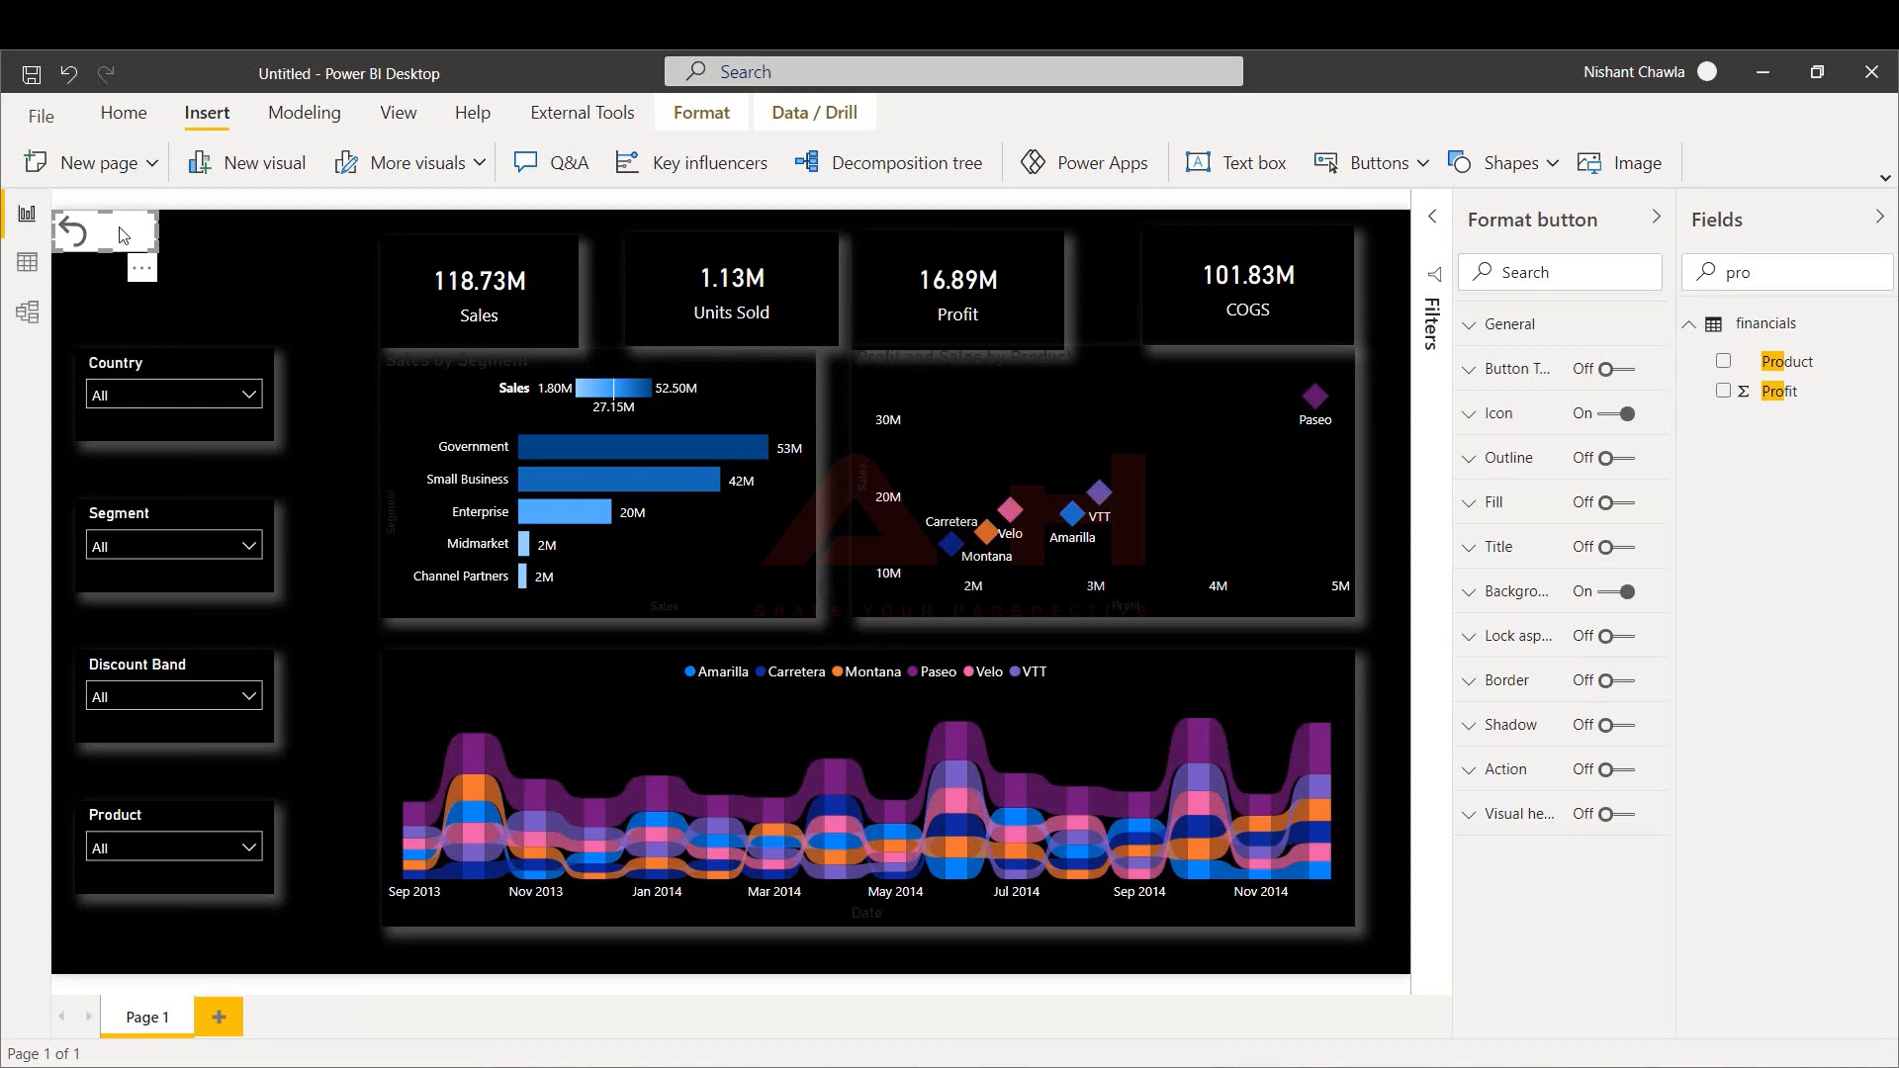
Move the Reset button to the empty area just above the Country slicer
left_click_drag(123, 234, 164, 273)
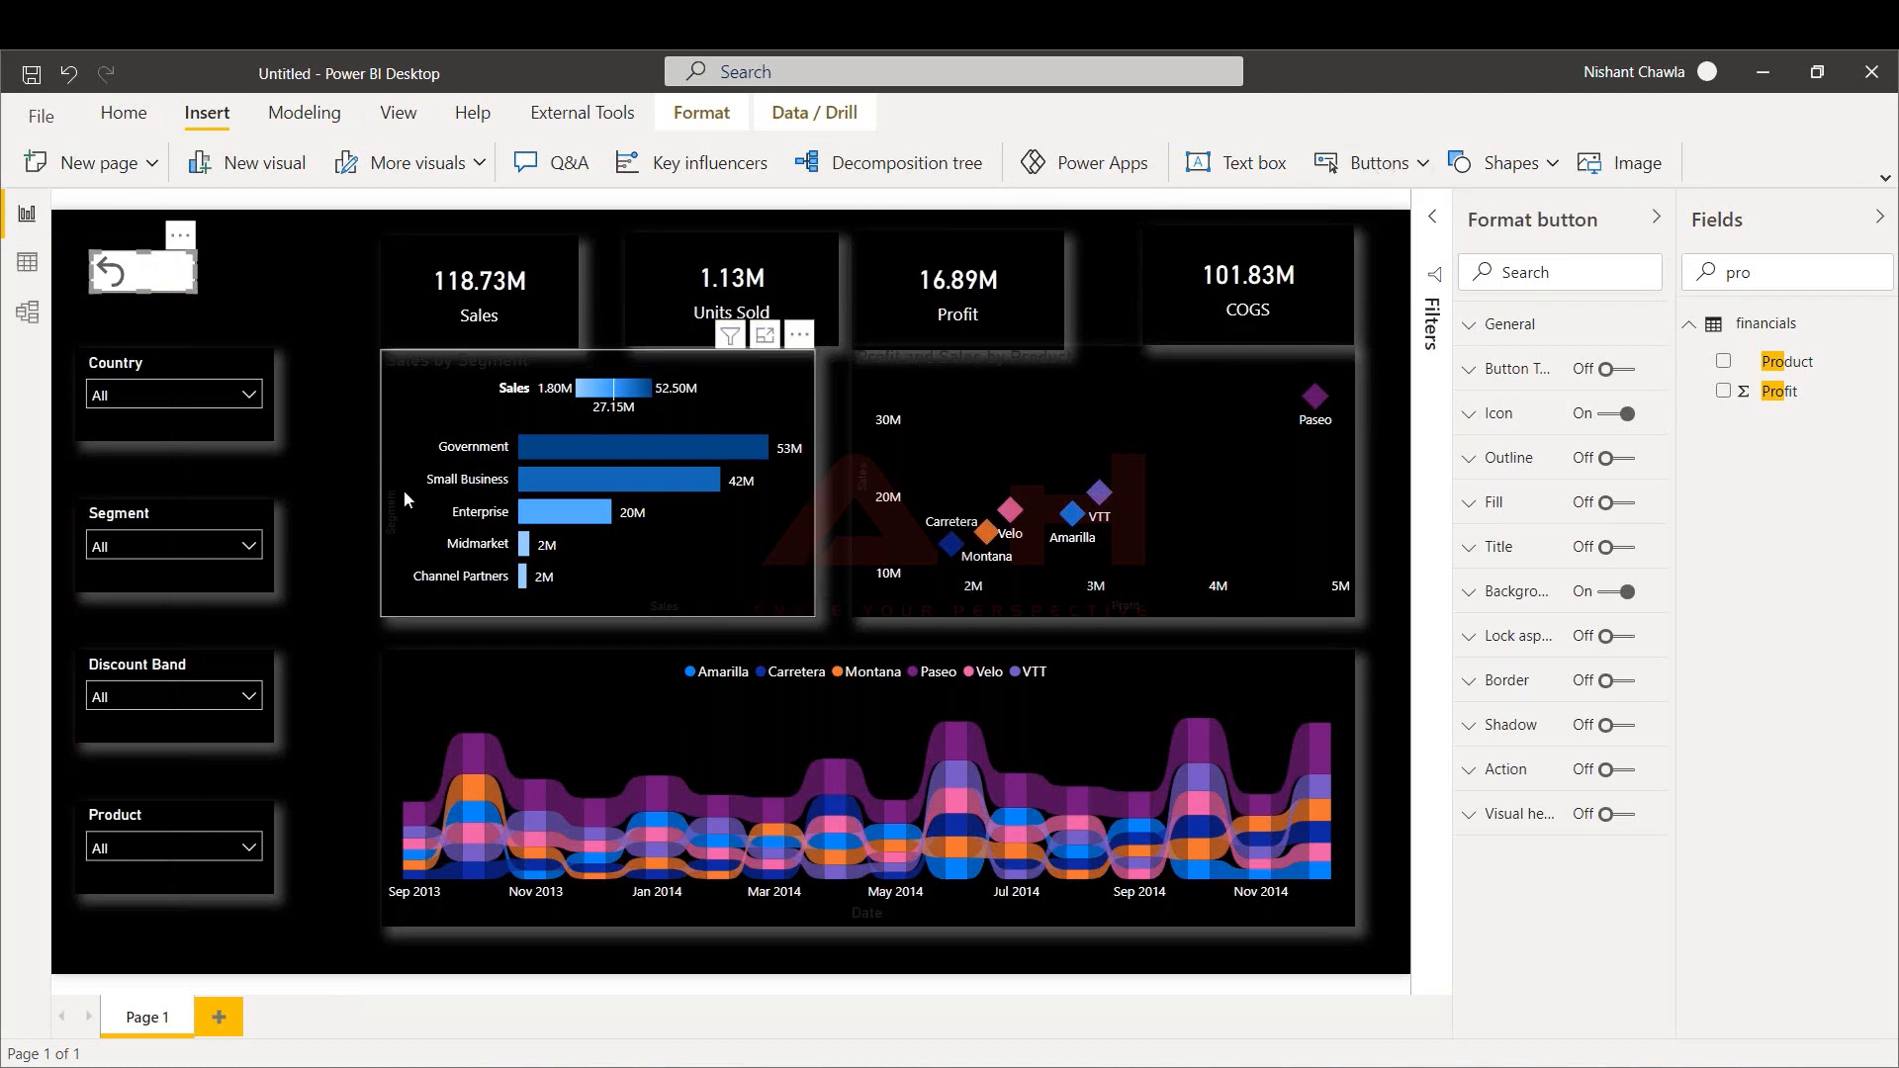
Filter the report with the slicers to country Germany, discount band Medium and product Velo
left_click(233, 395)
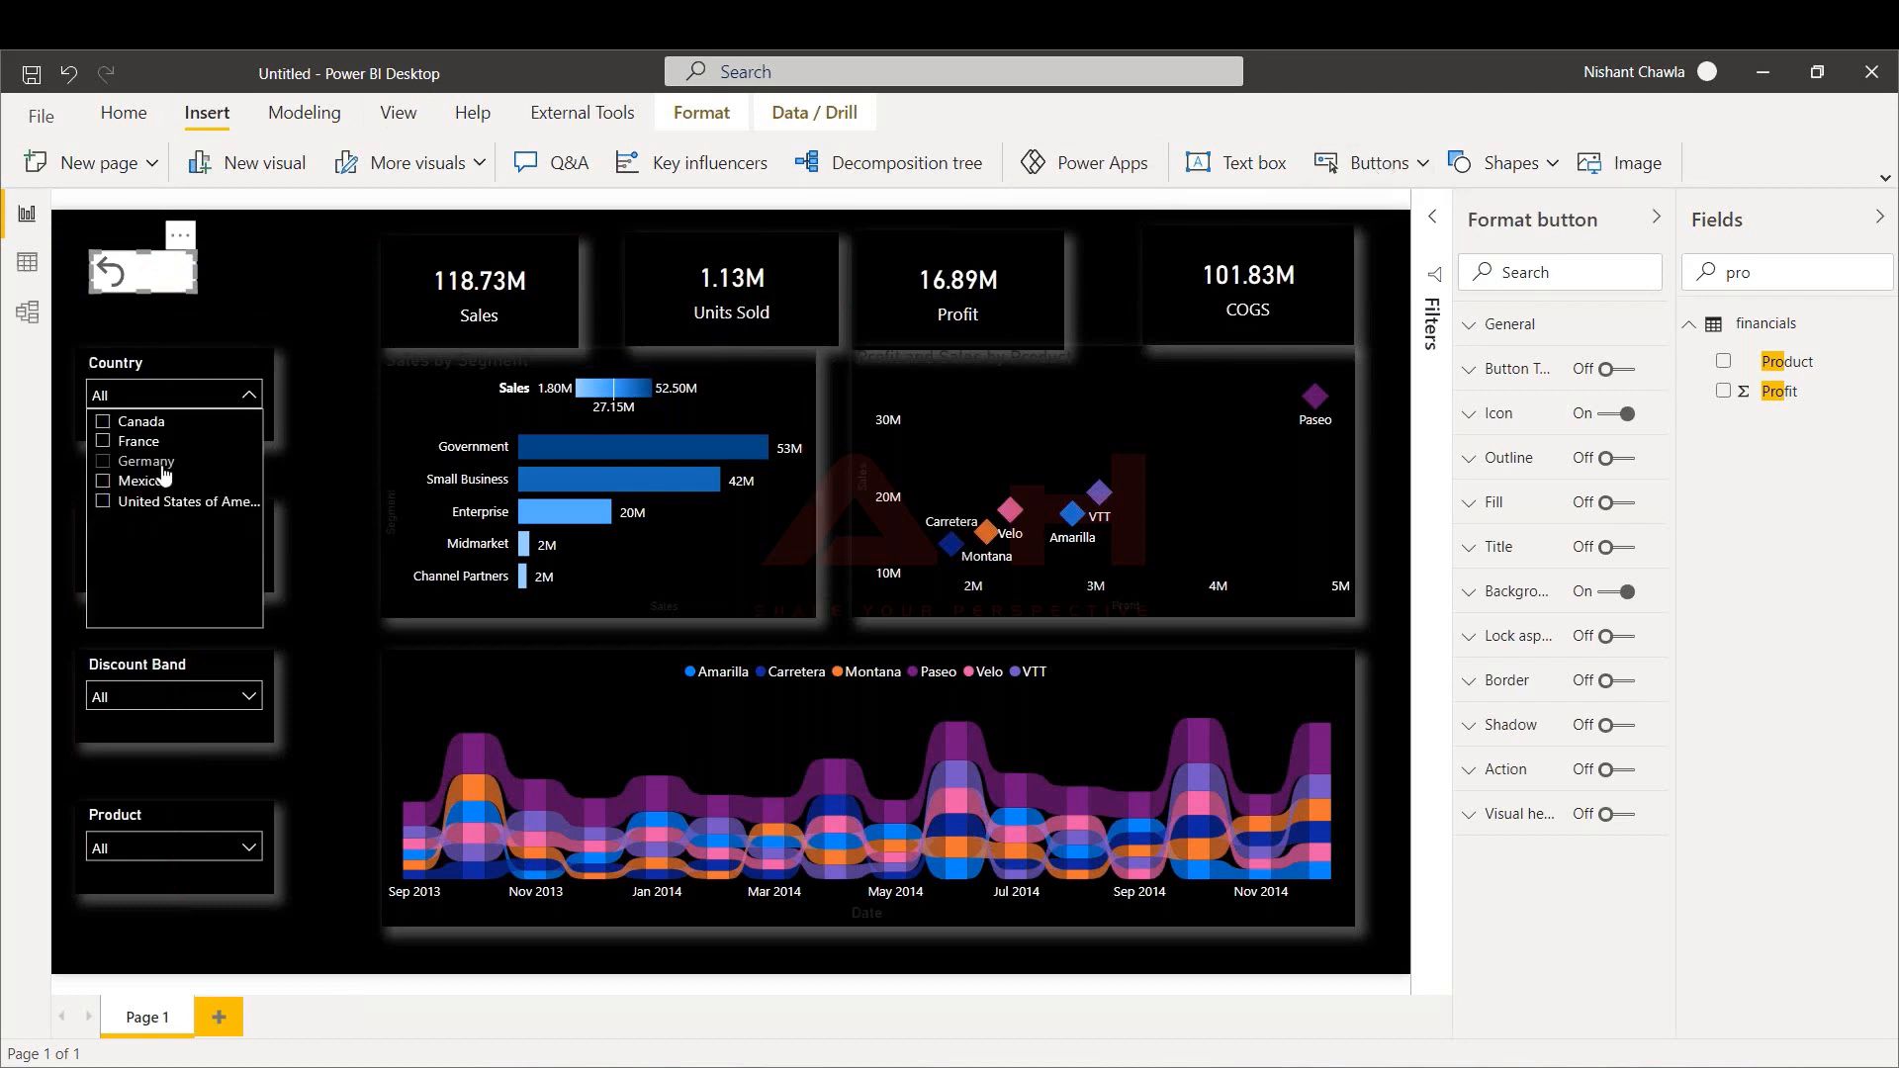
left_click(162, 463)
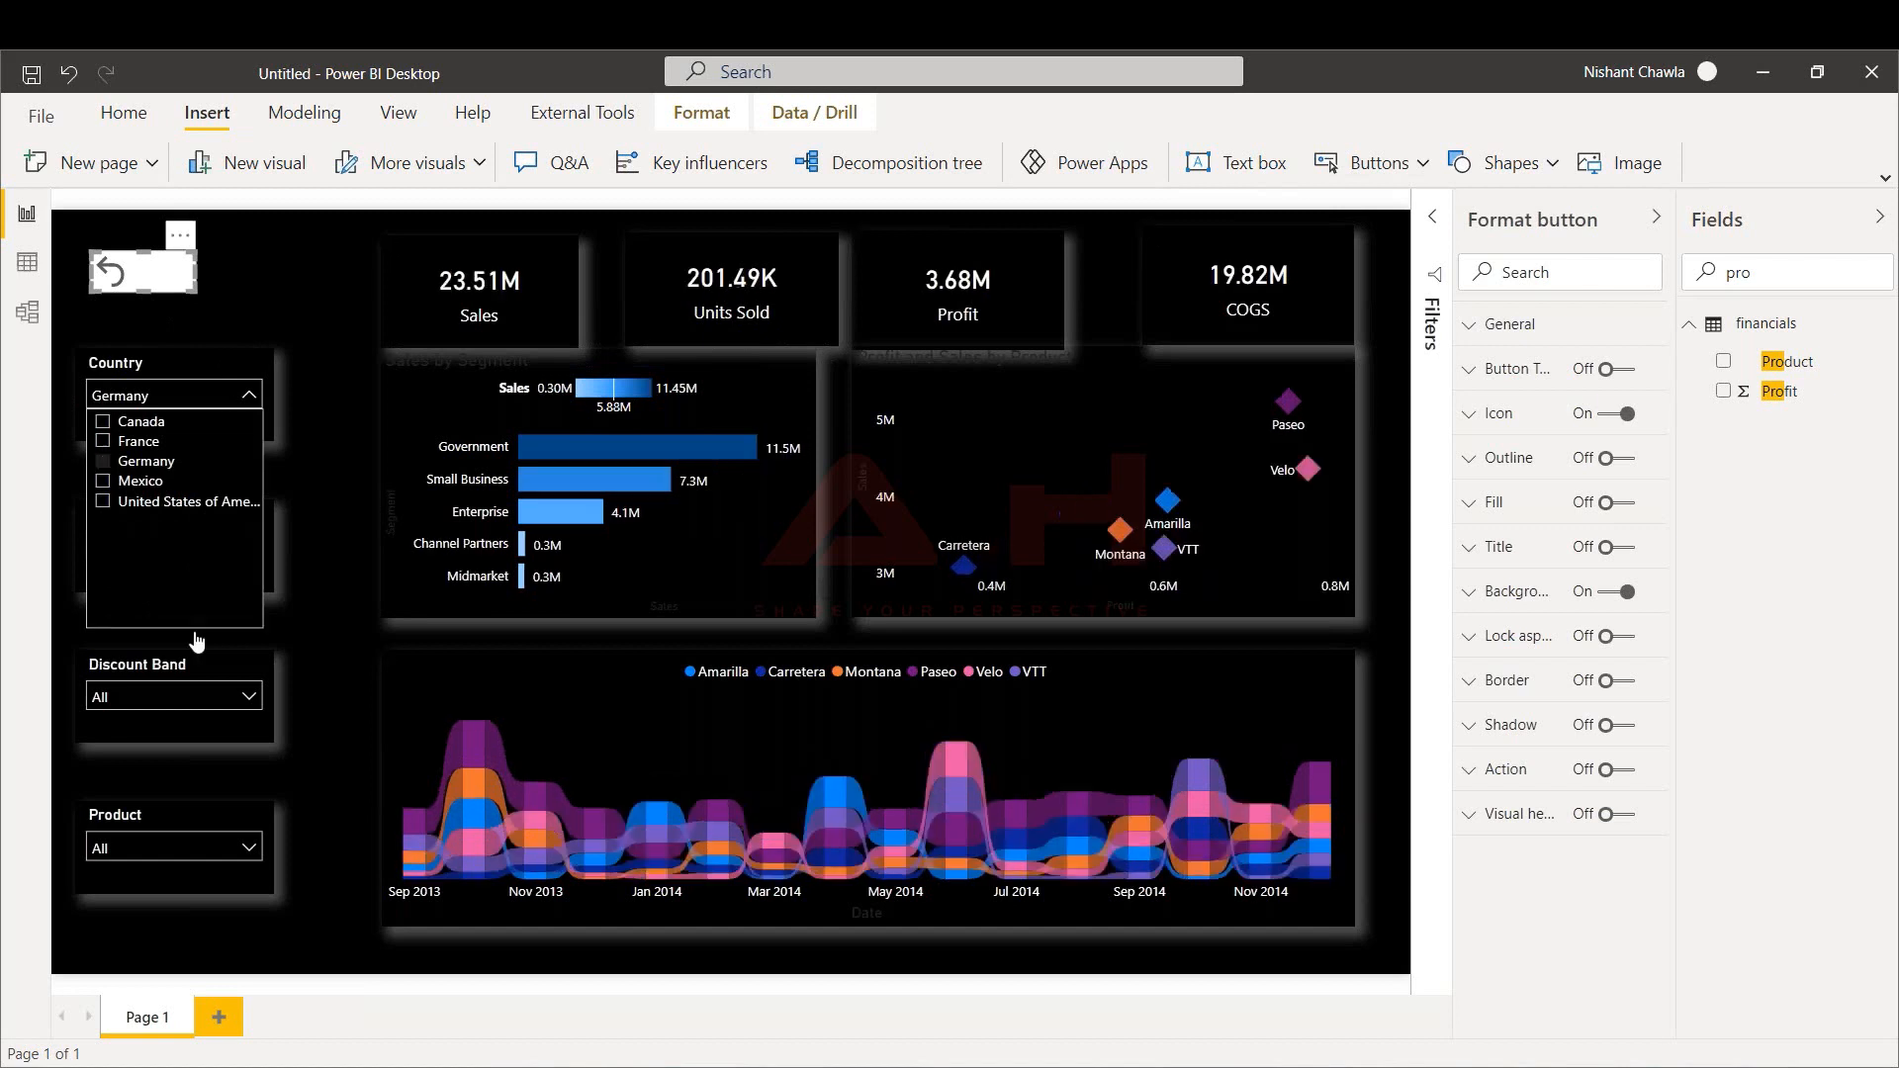
left_click(176, 687)
left_click(176, 687)
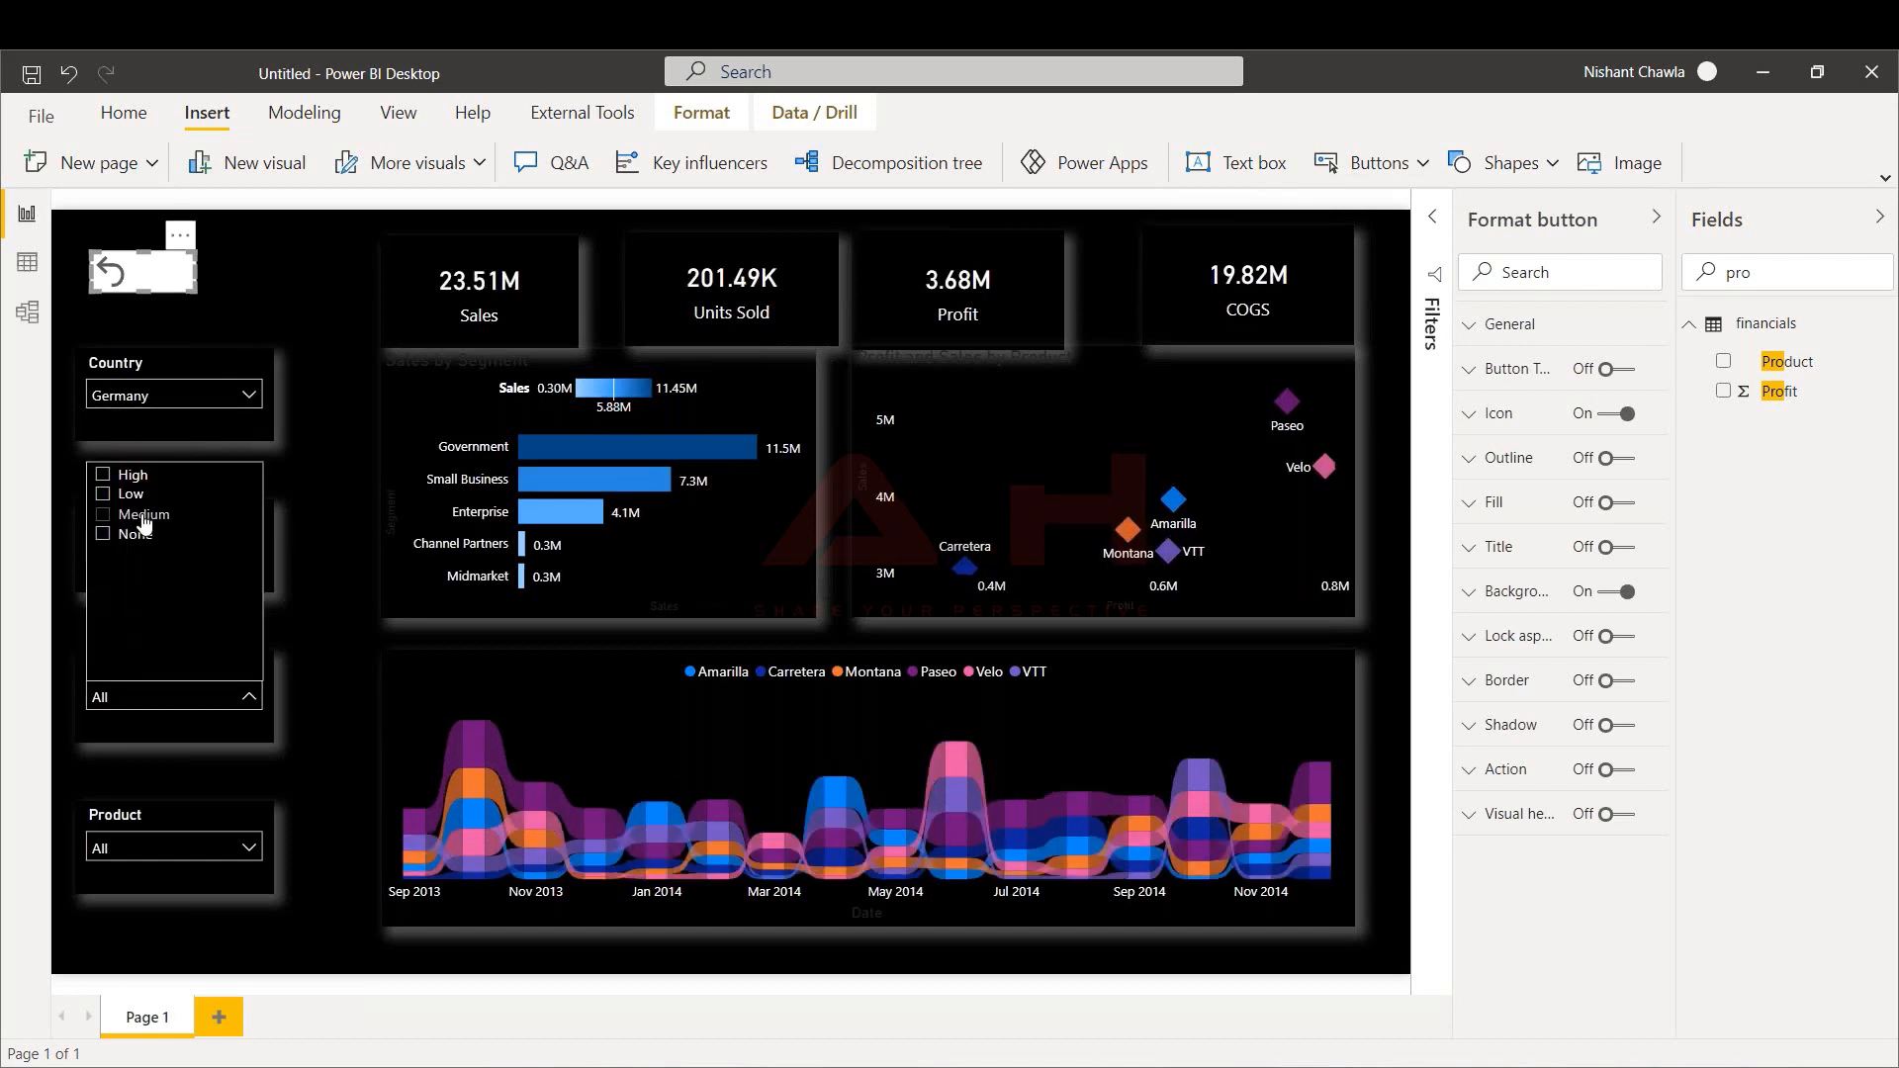
left_click(143, 516)
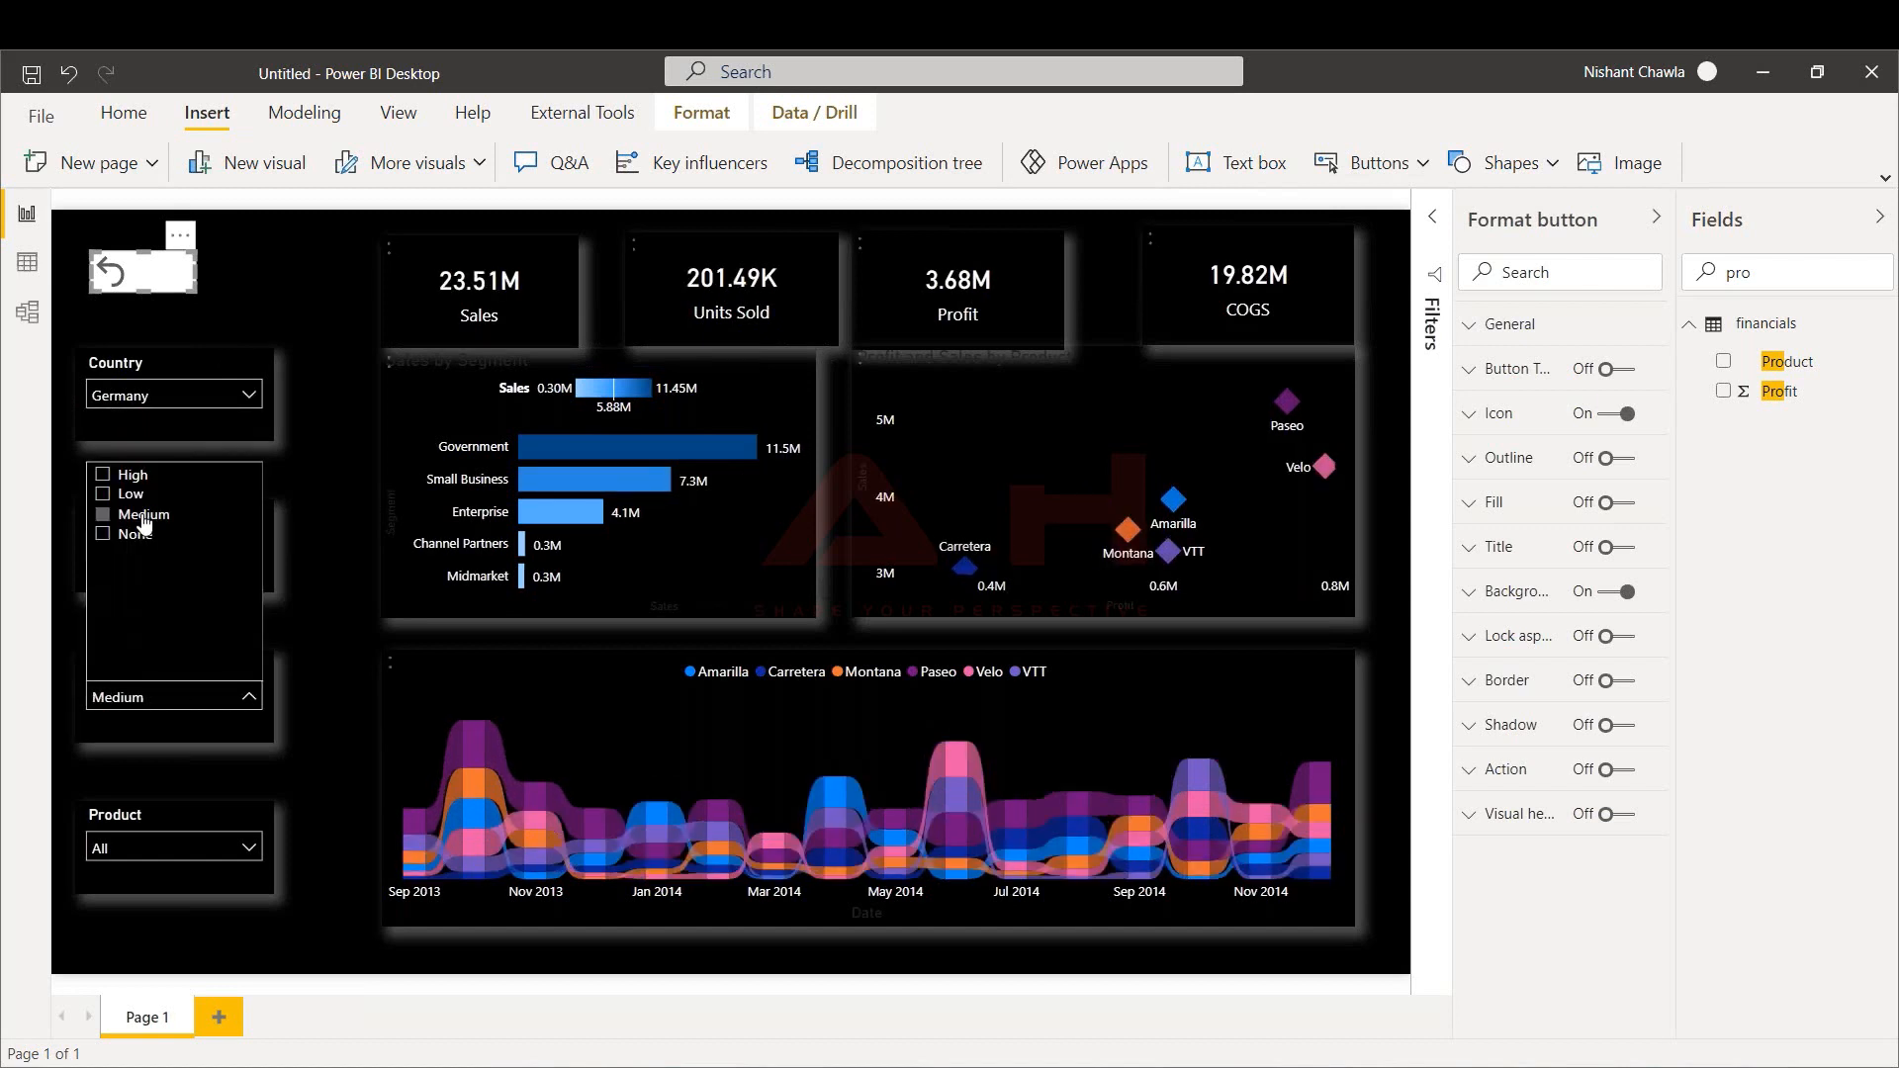
left_click(161, 847)
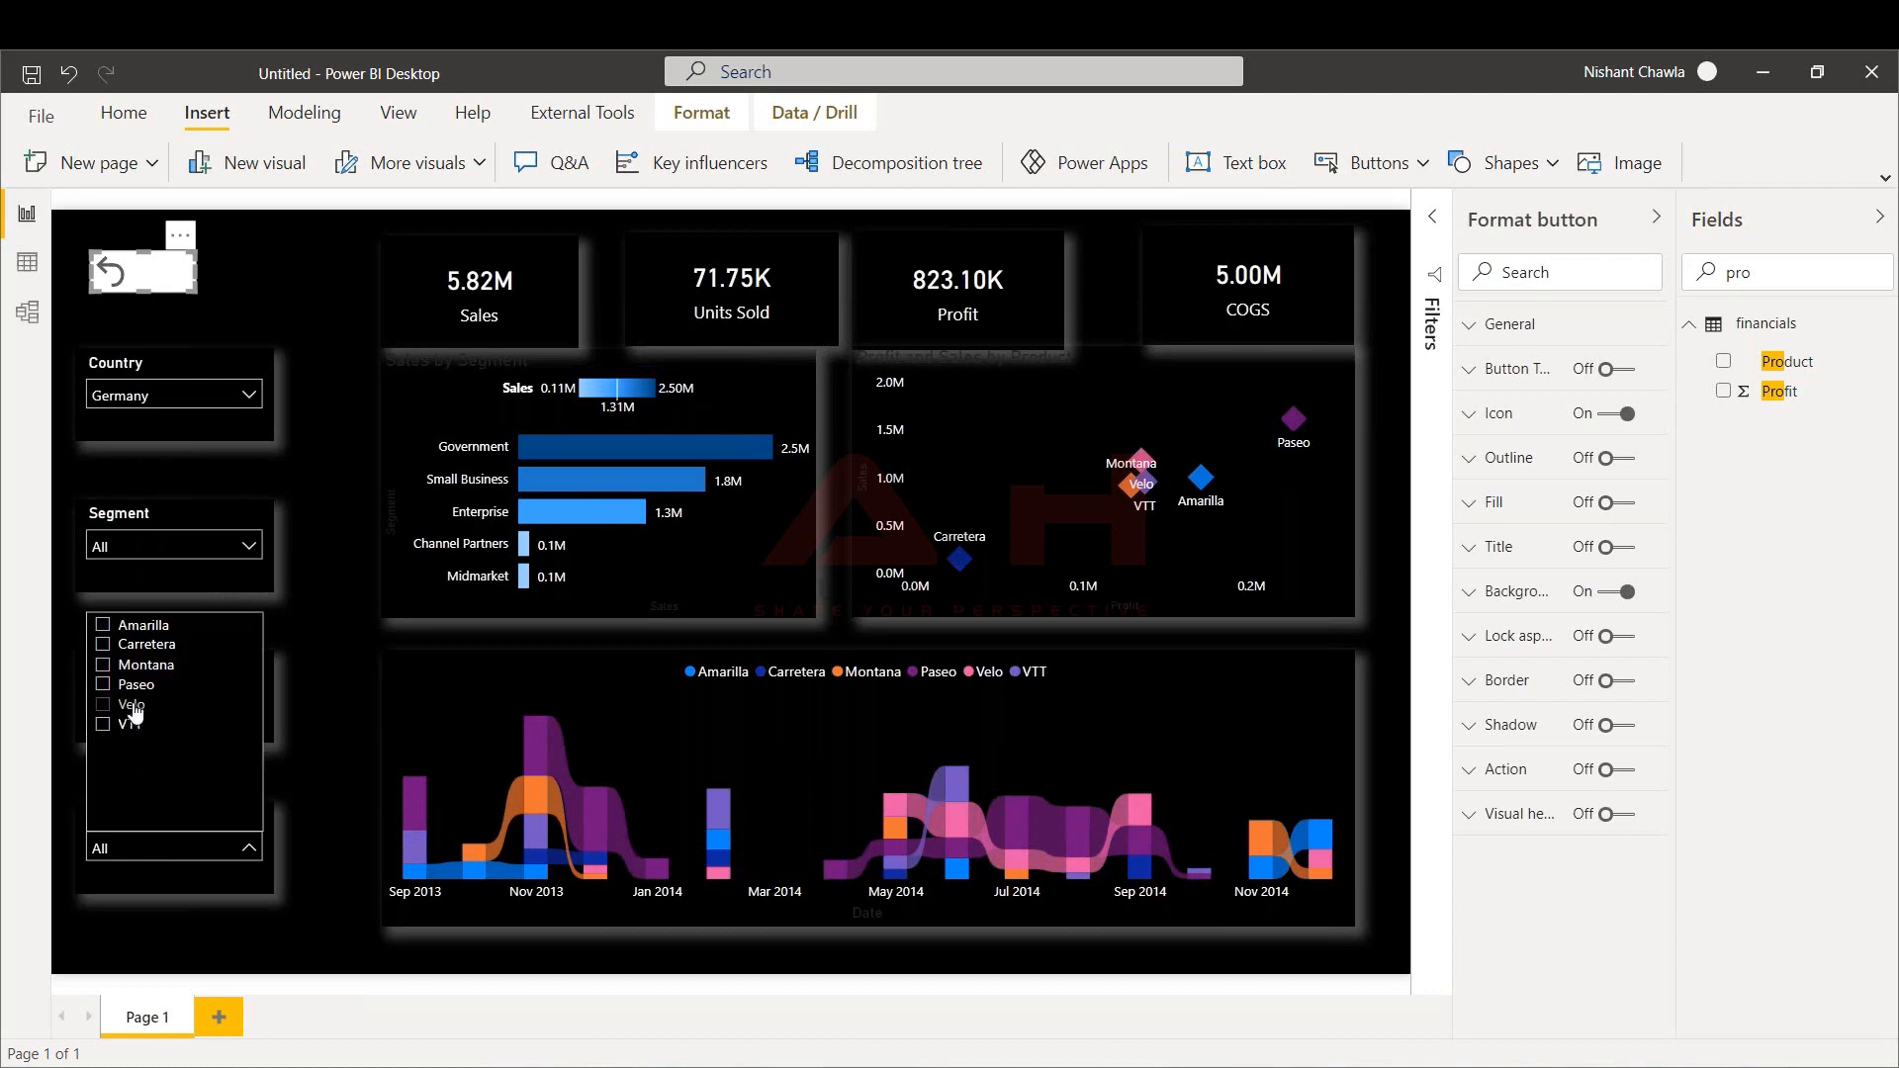
left_click(133, 706)
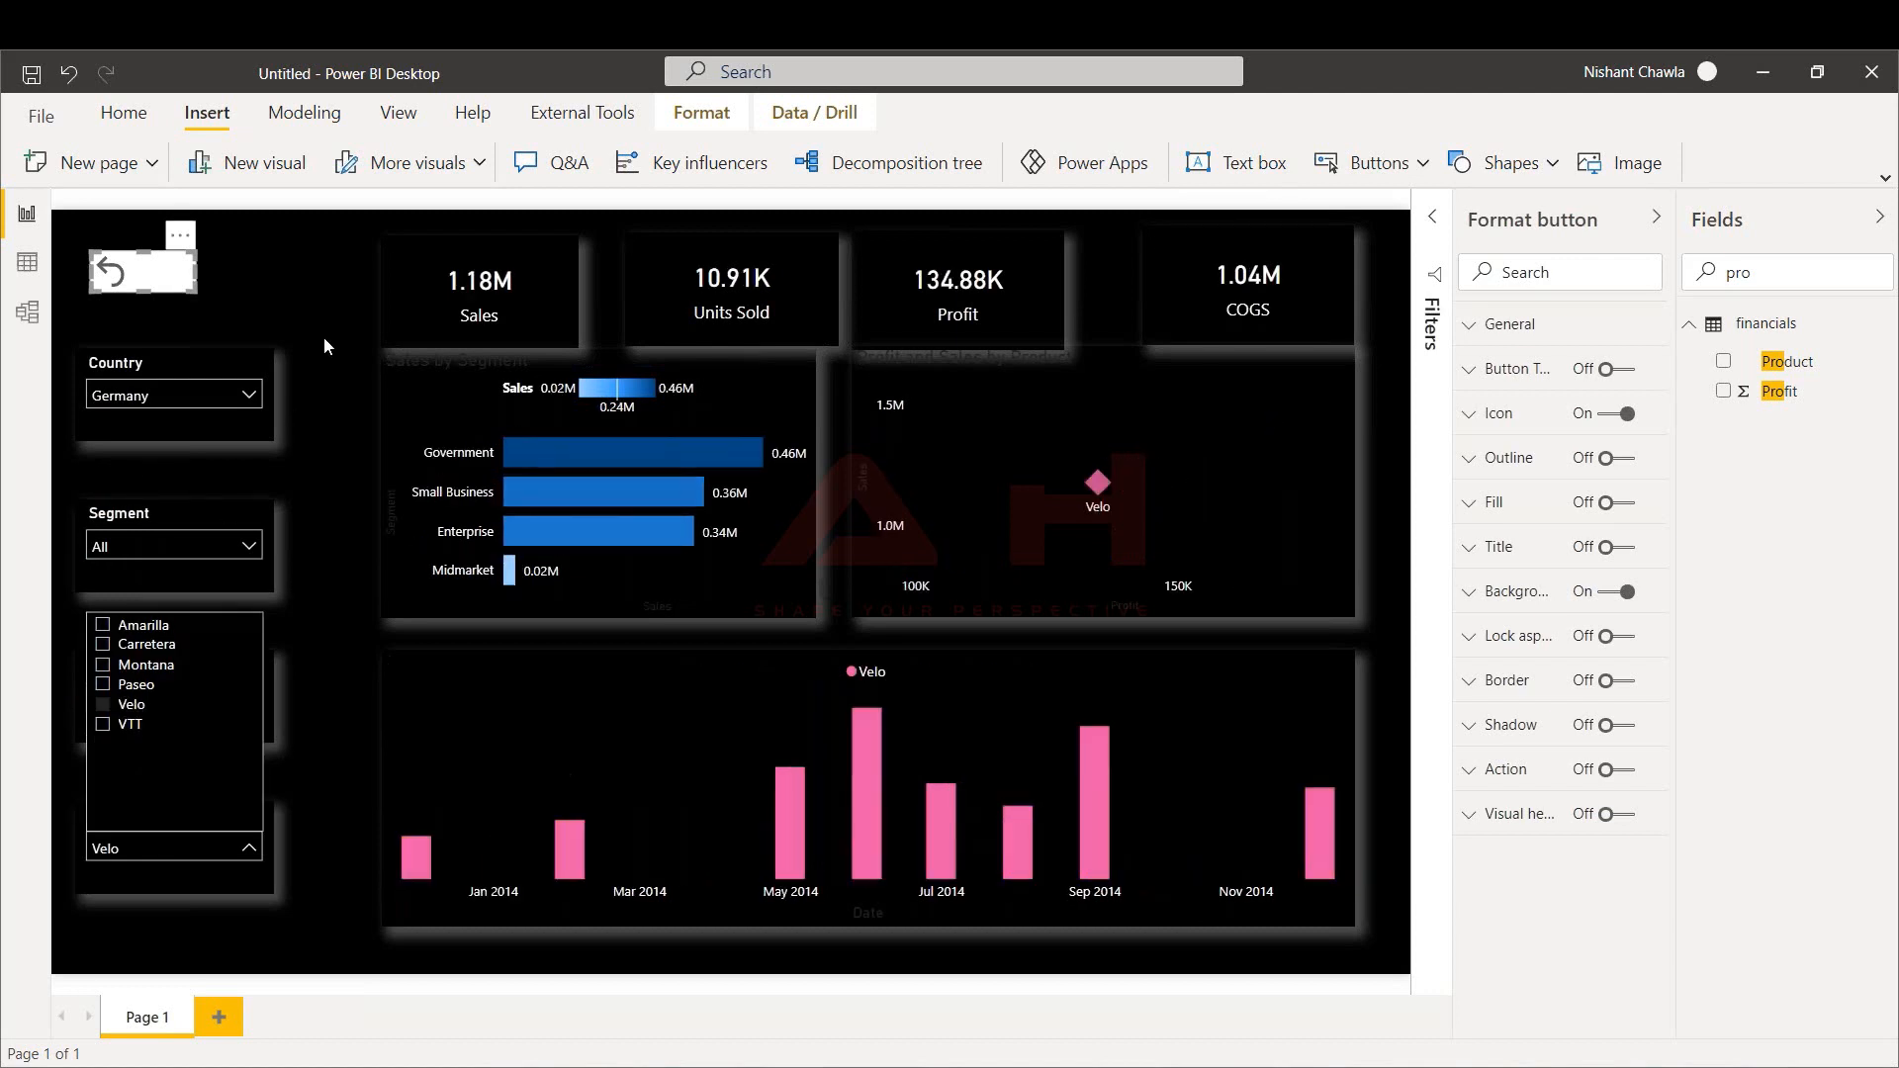
Clear the Germany, Medium and Velo selections one by one so all three slicers are back to All
left_click(204, 382)
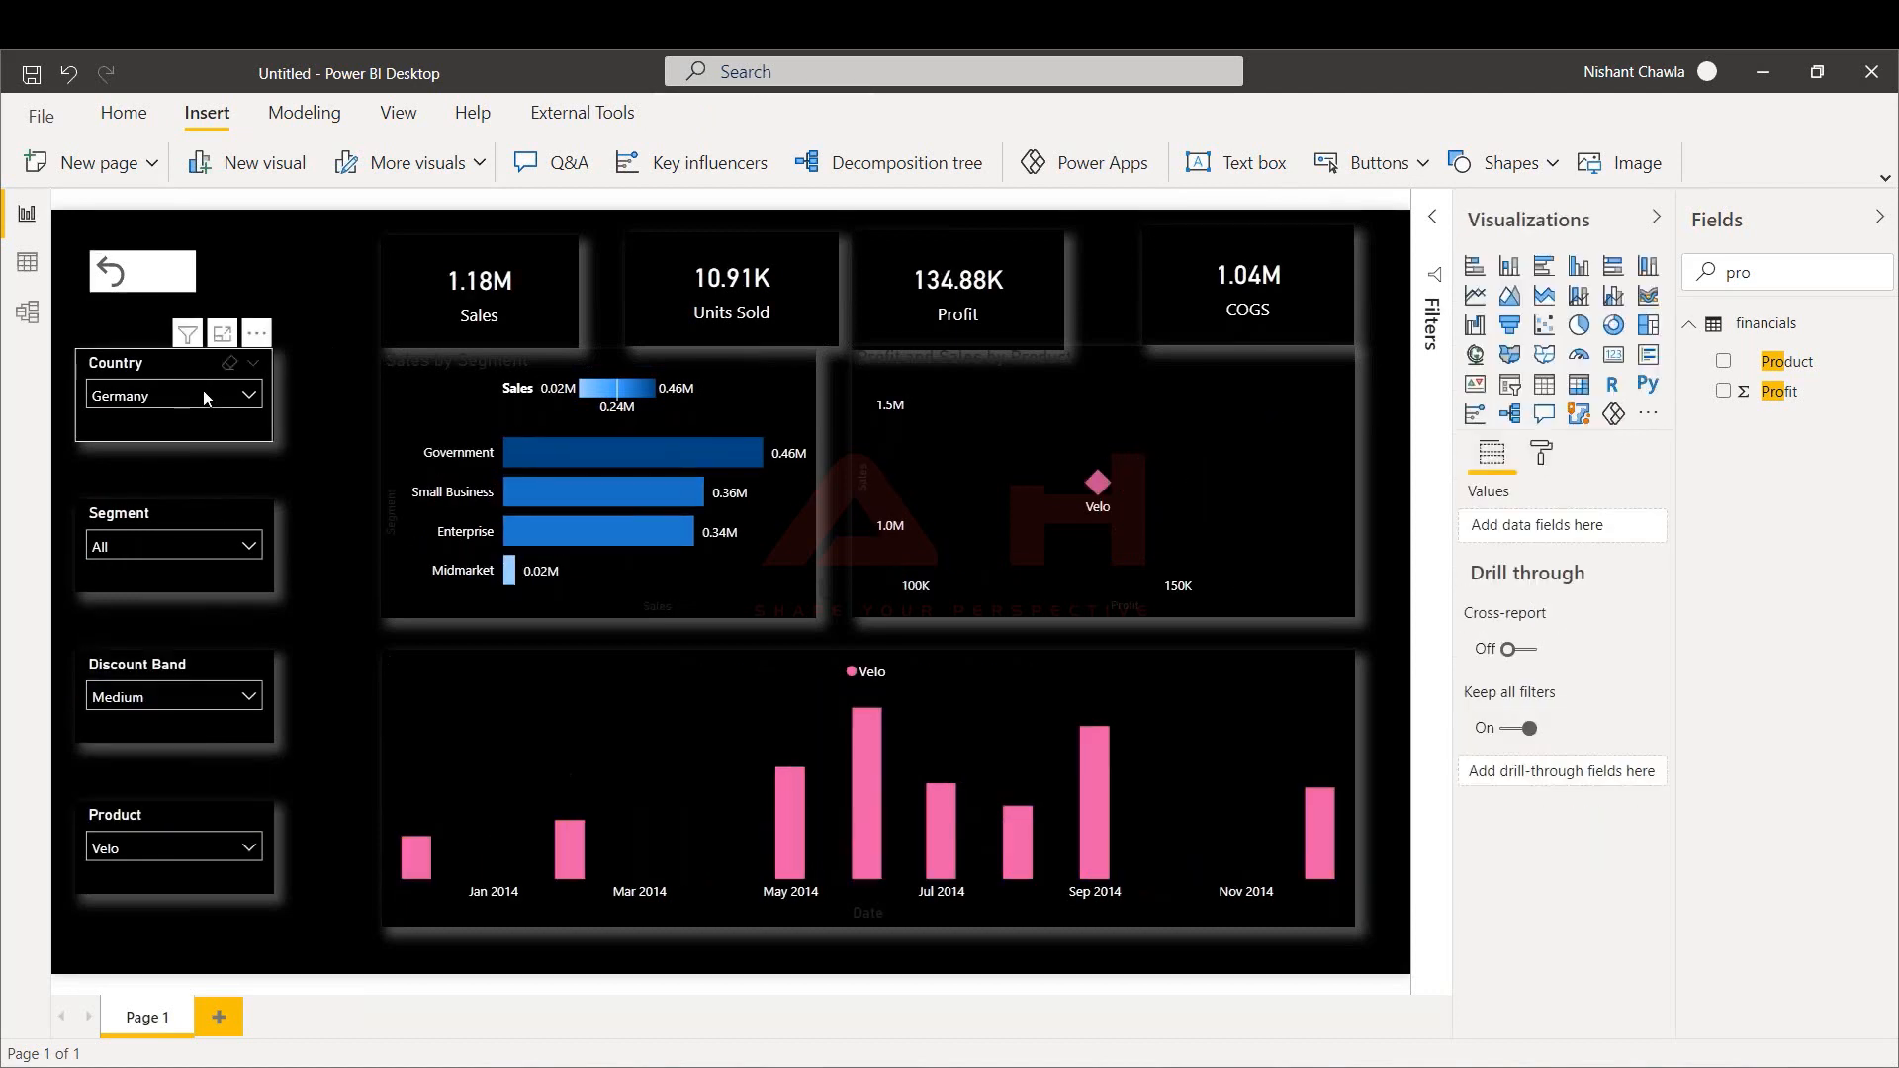
left_click(203, 394)
left_click(129, 462)
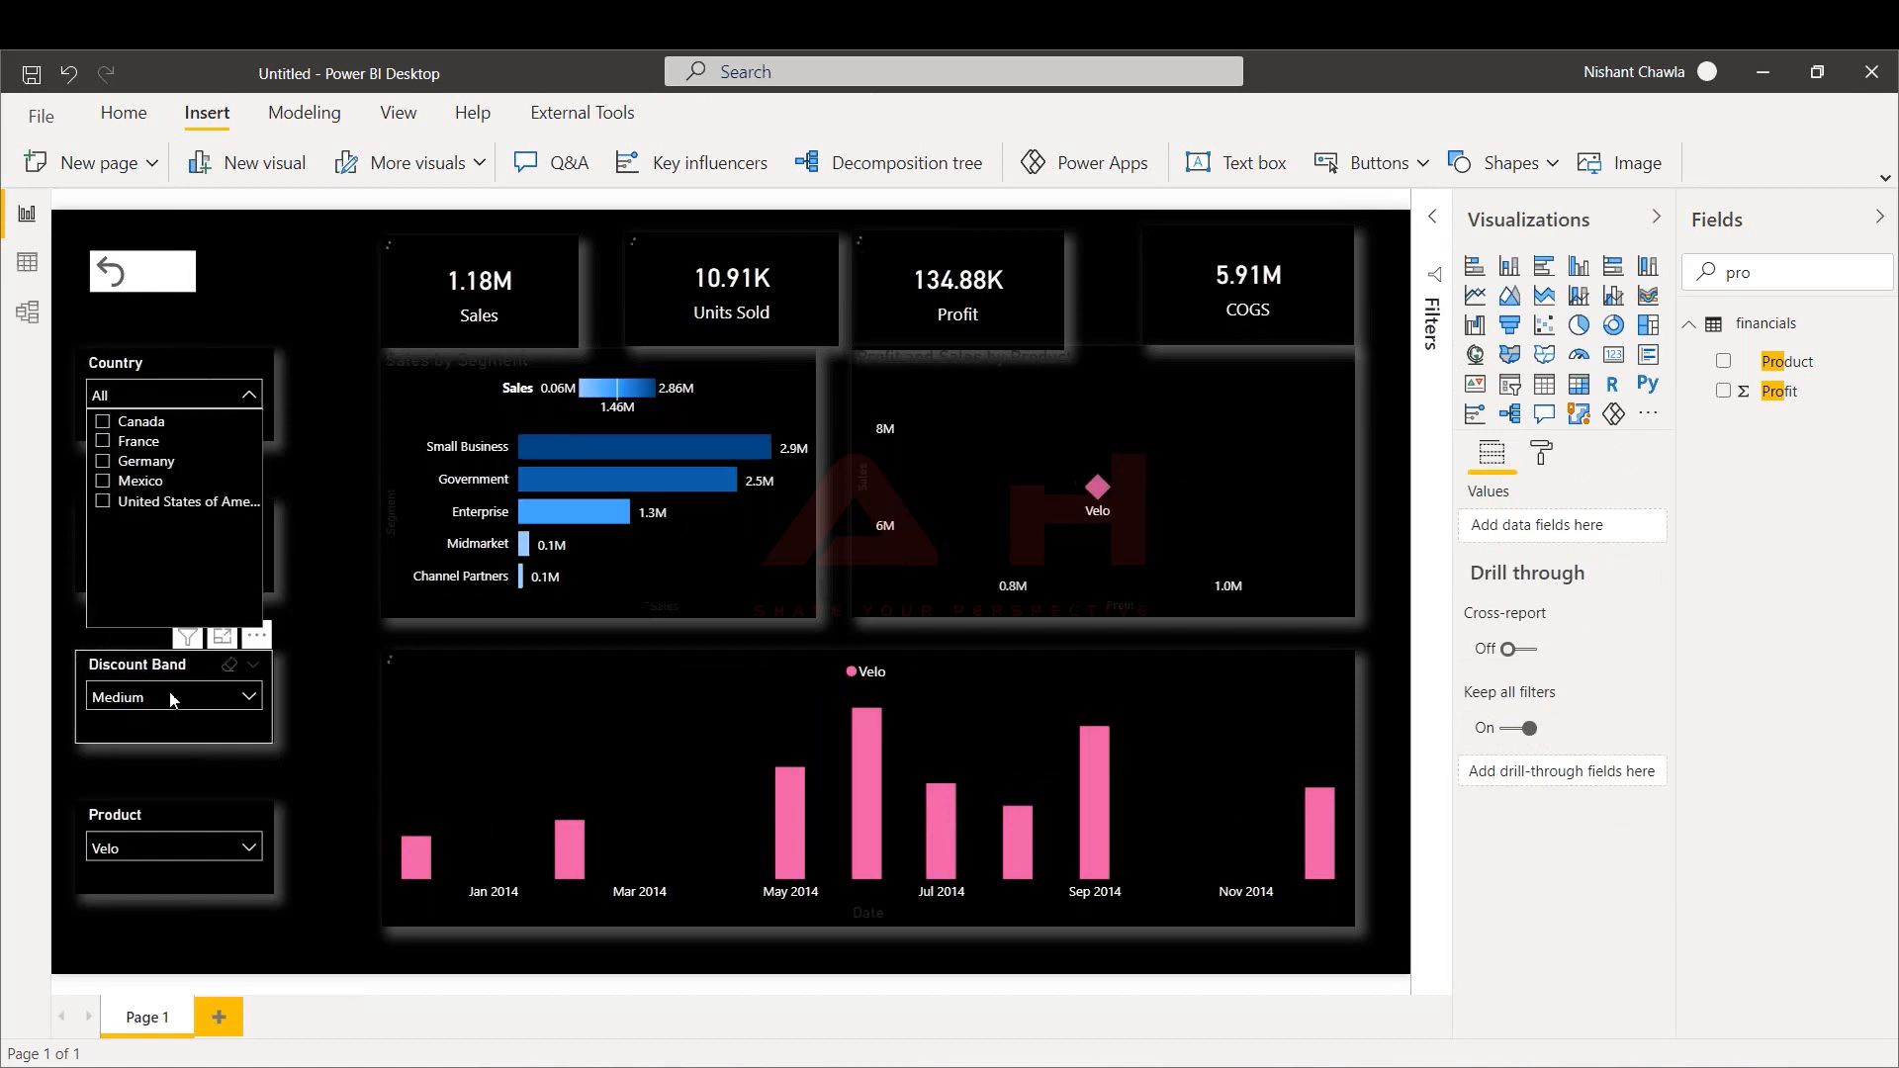
left_click(170, 698)
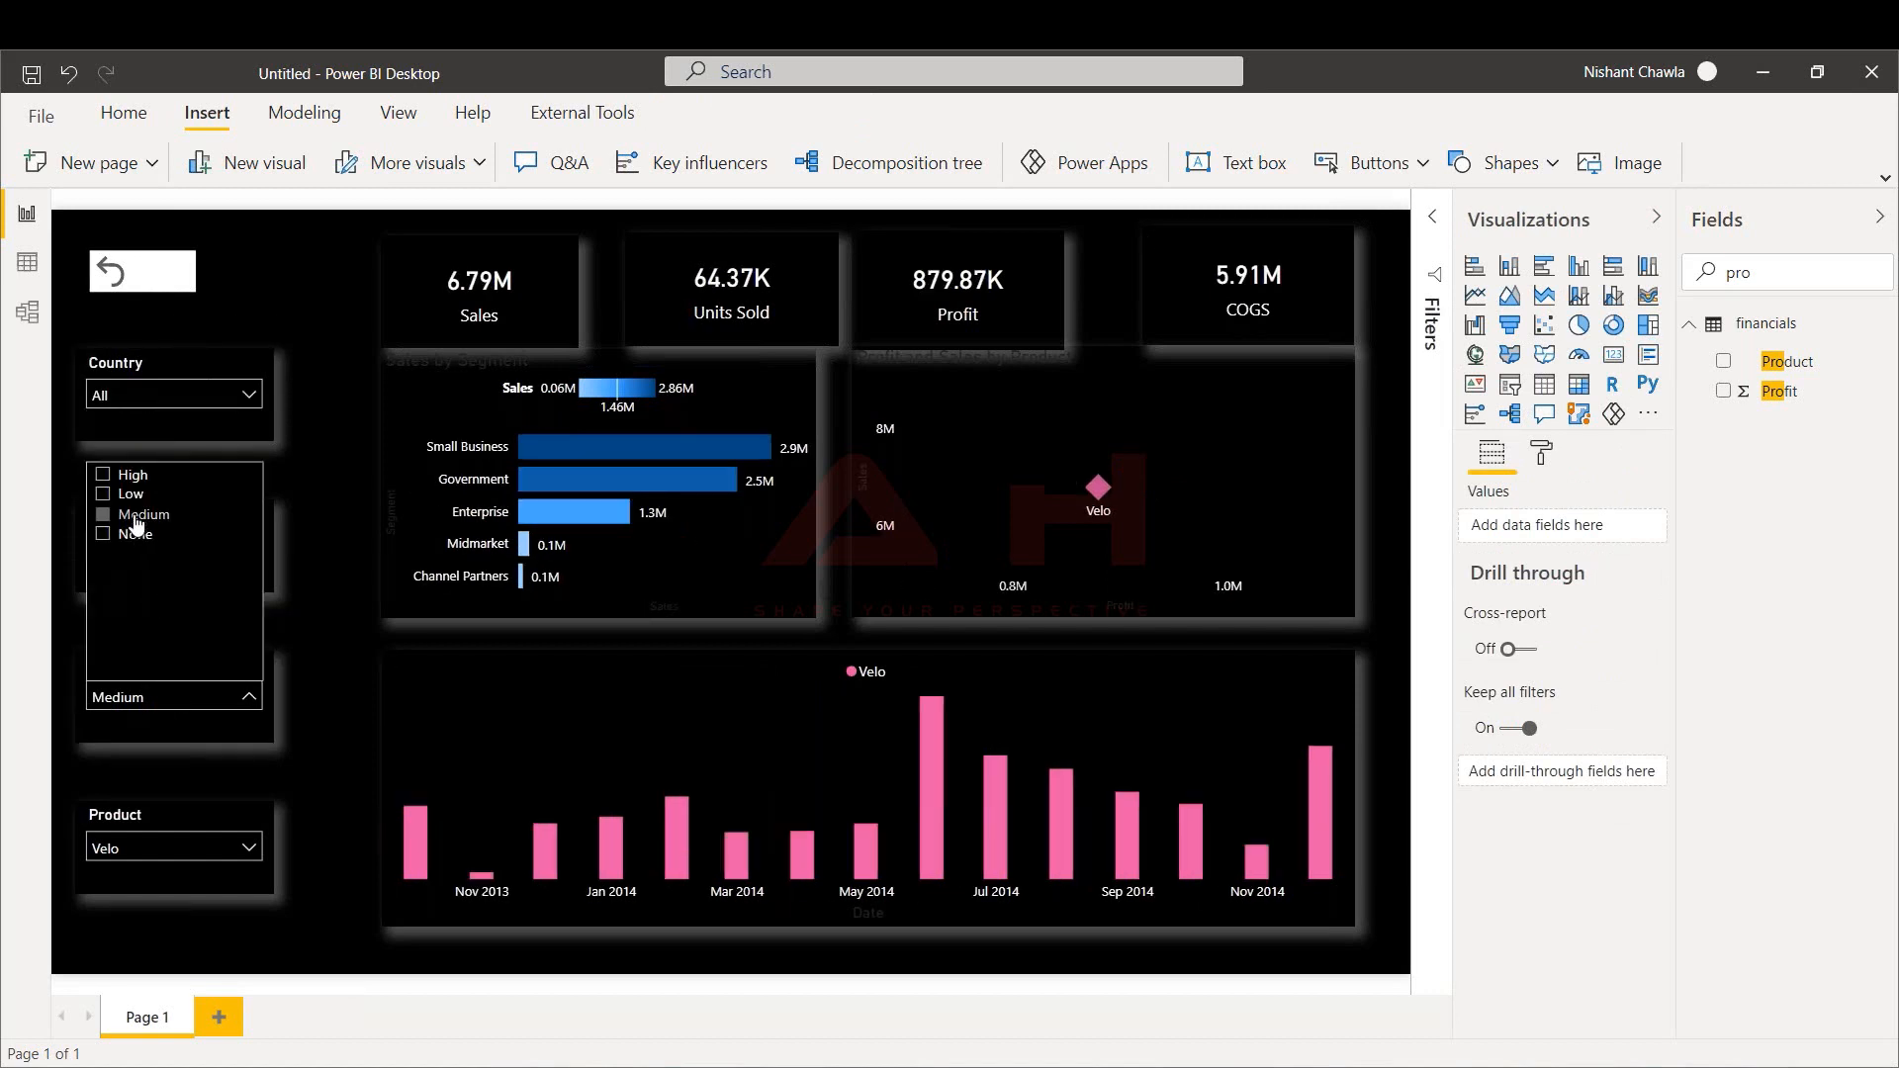
left_click(138, 516)
left_click(128, 847)
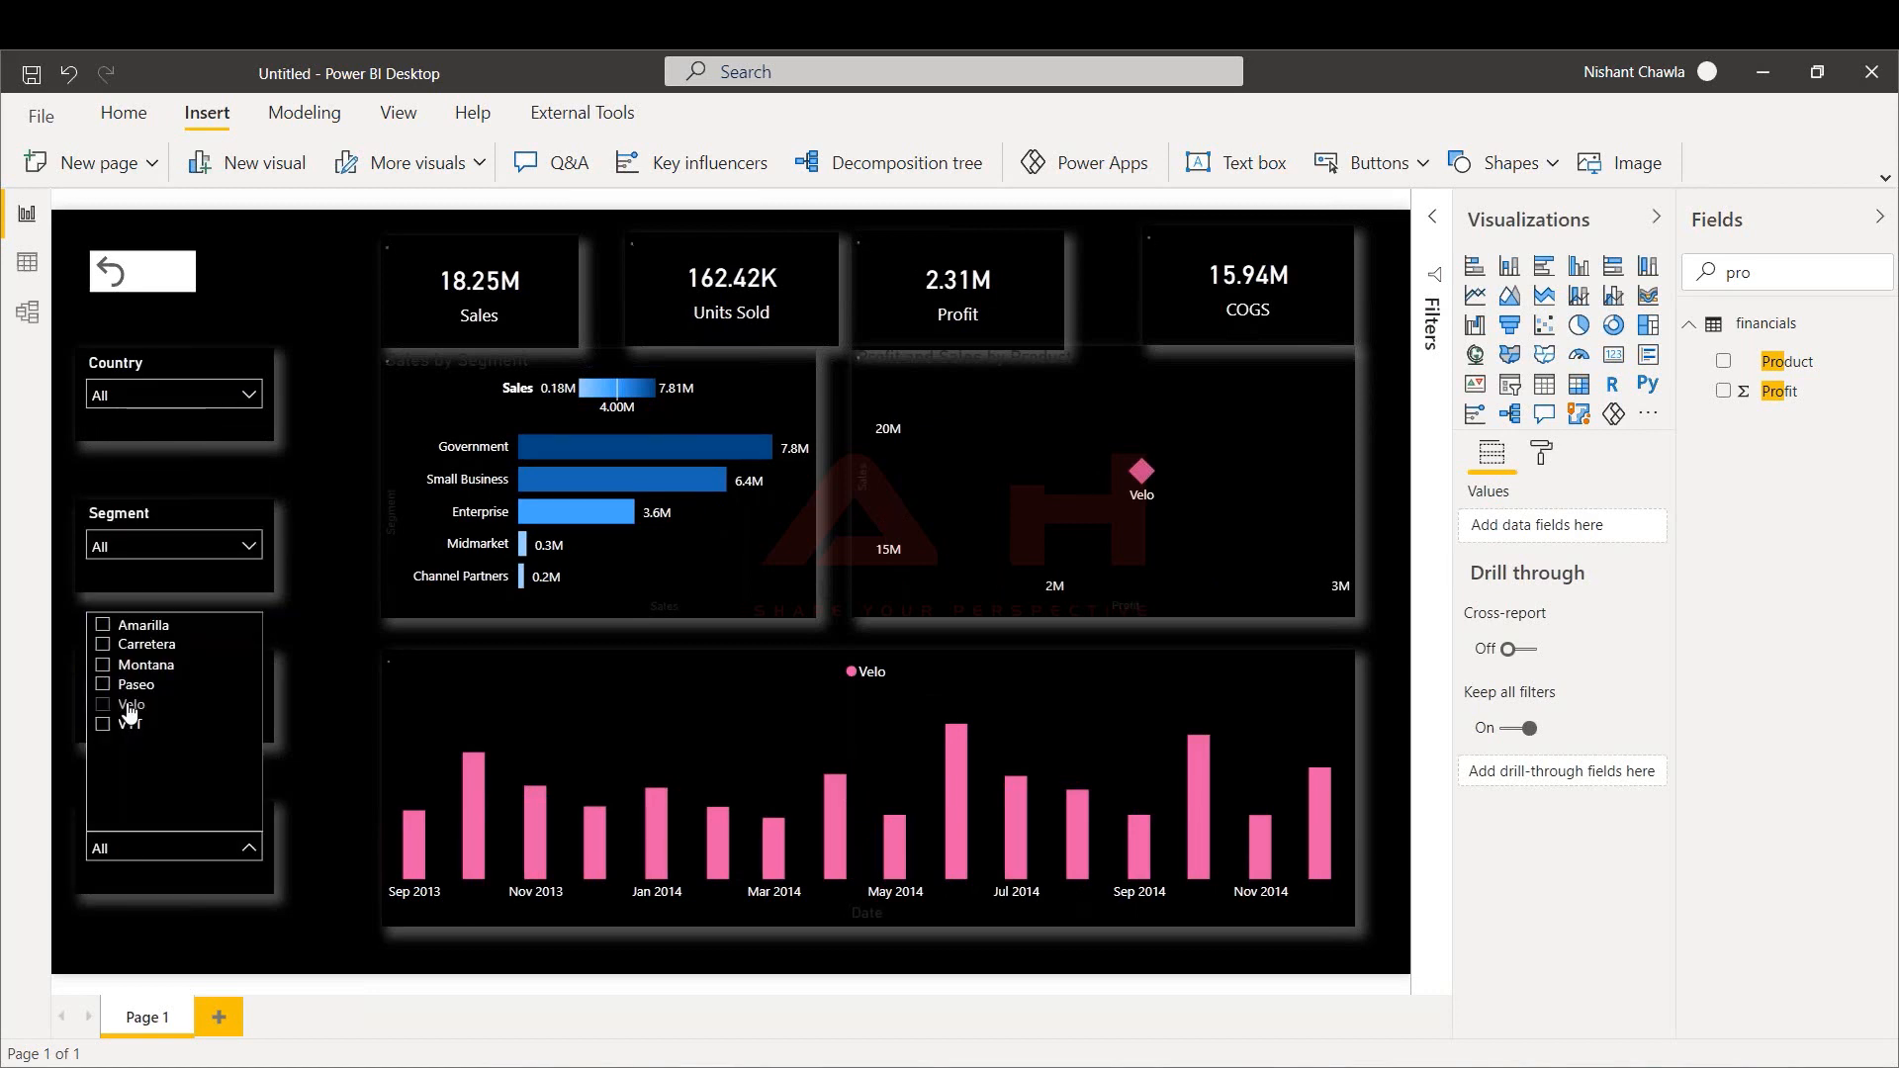
left_click(128, 706)
left_click(346, 459)
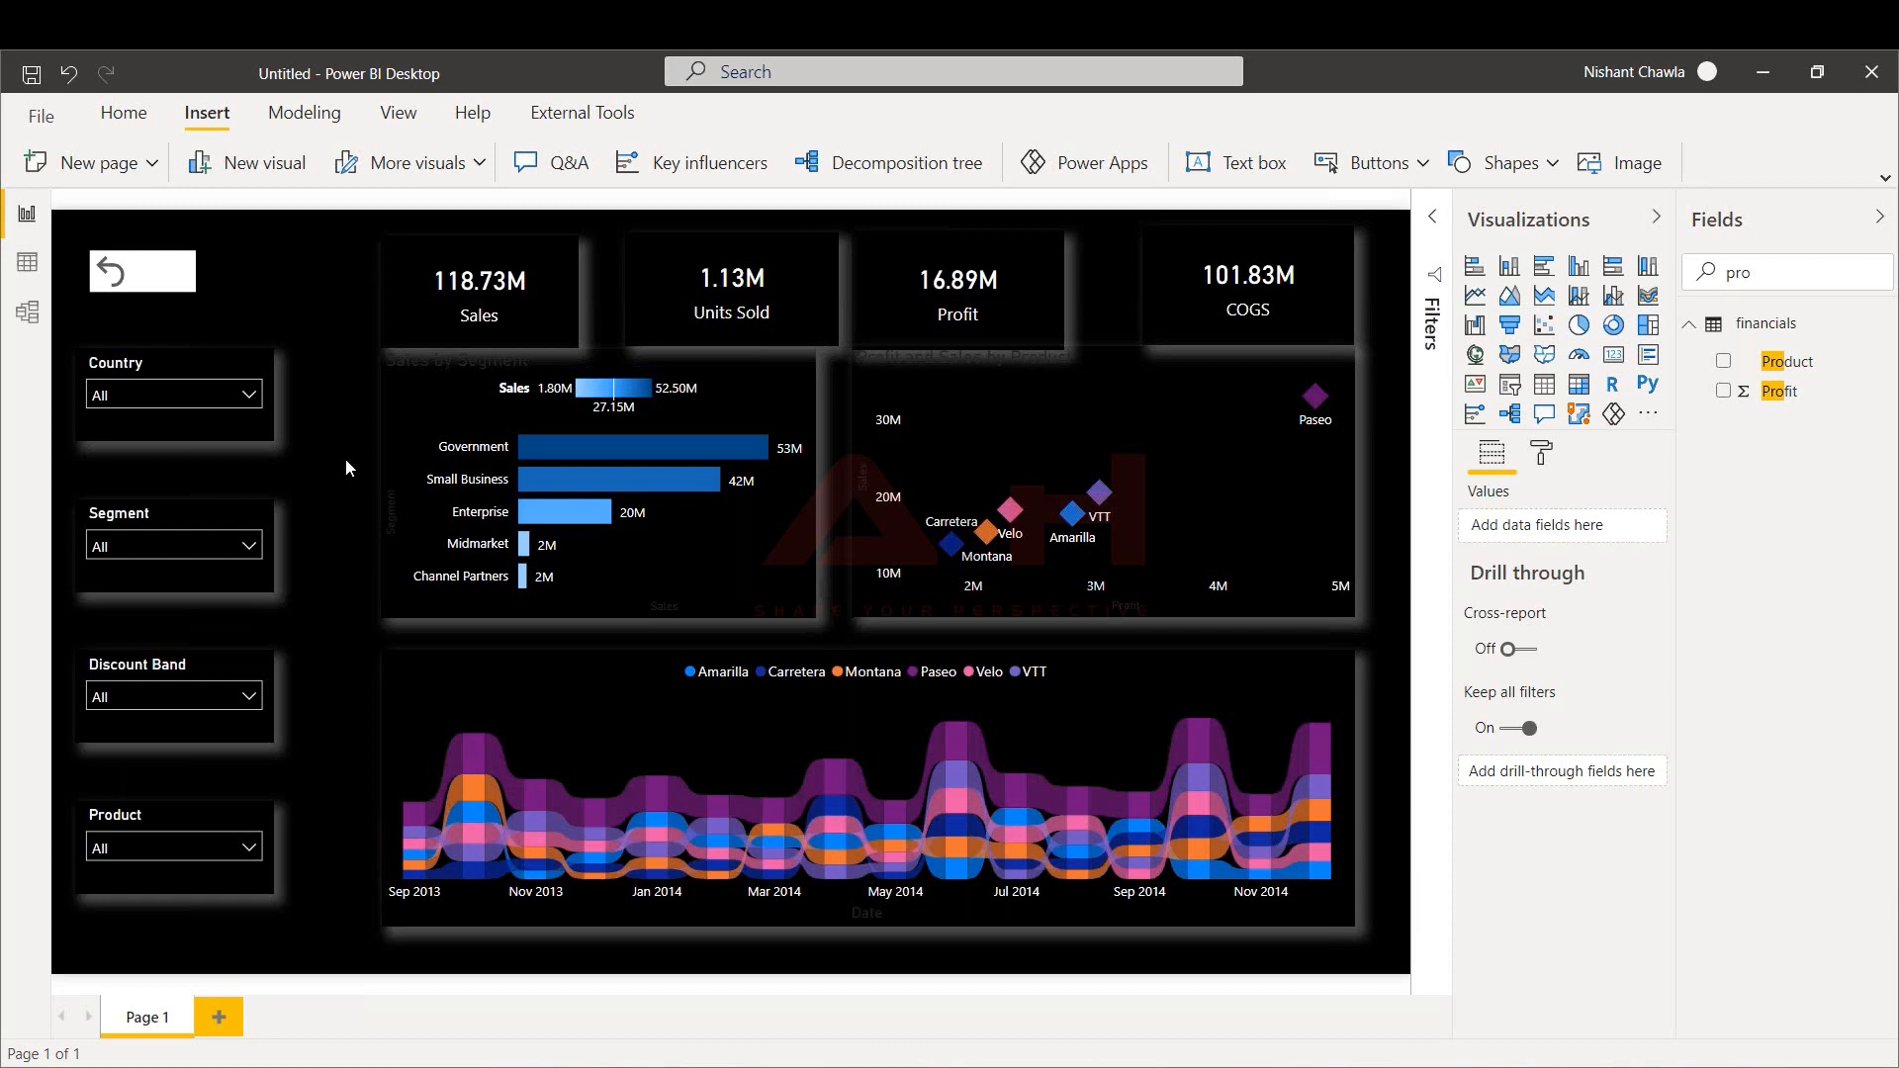
Add a bookmark of the report with all slicers unfiltered and name it Reset
left_click(415, 112)
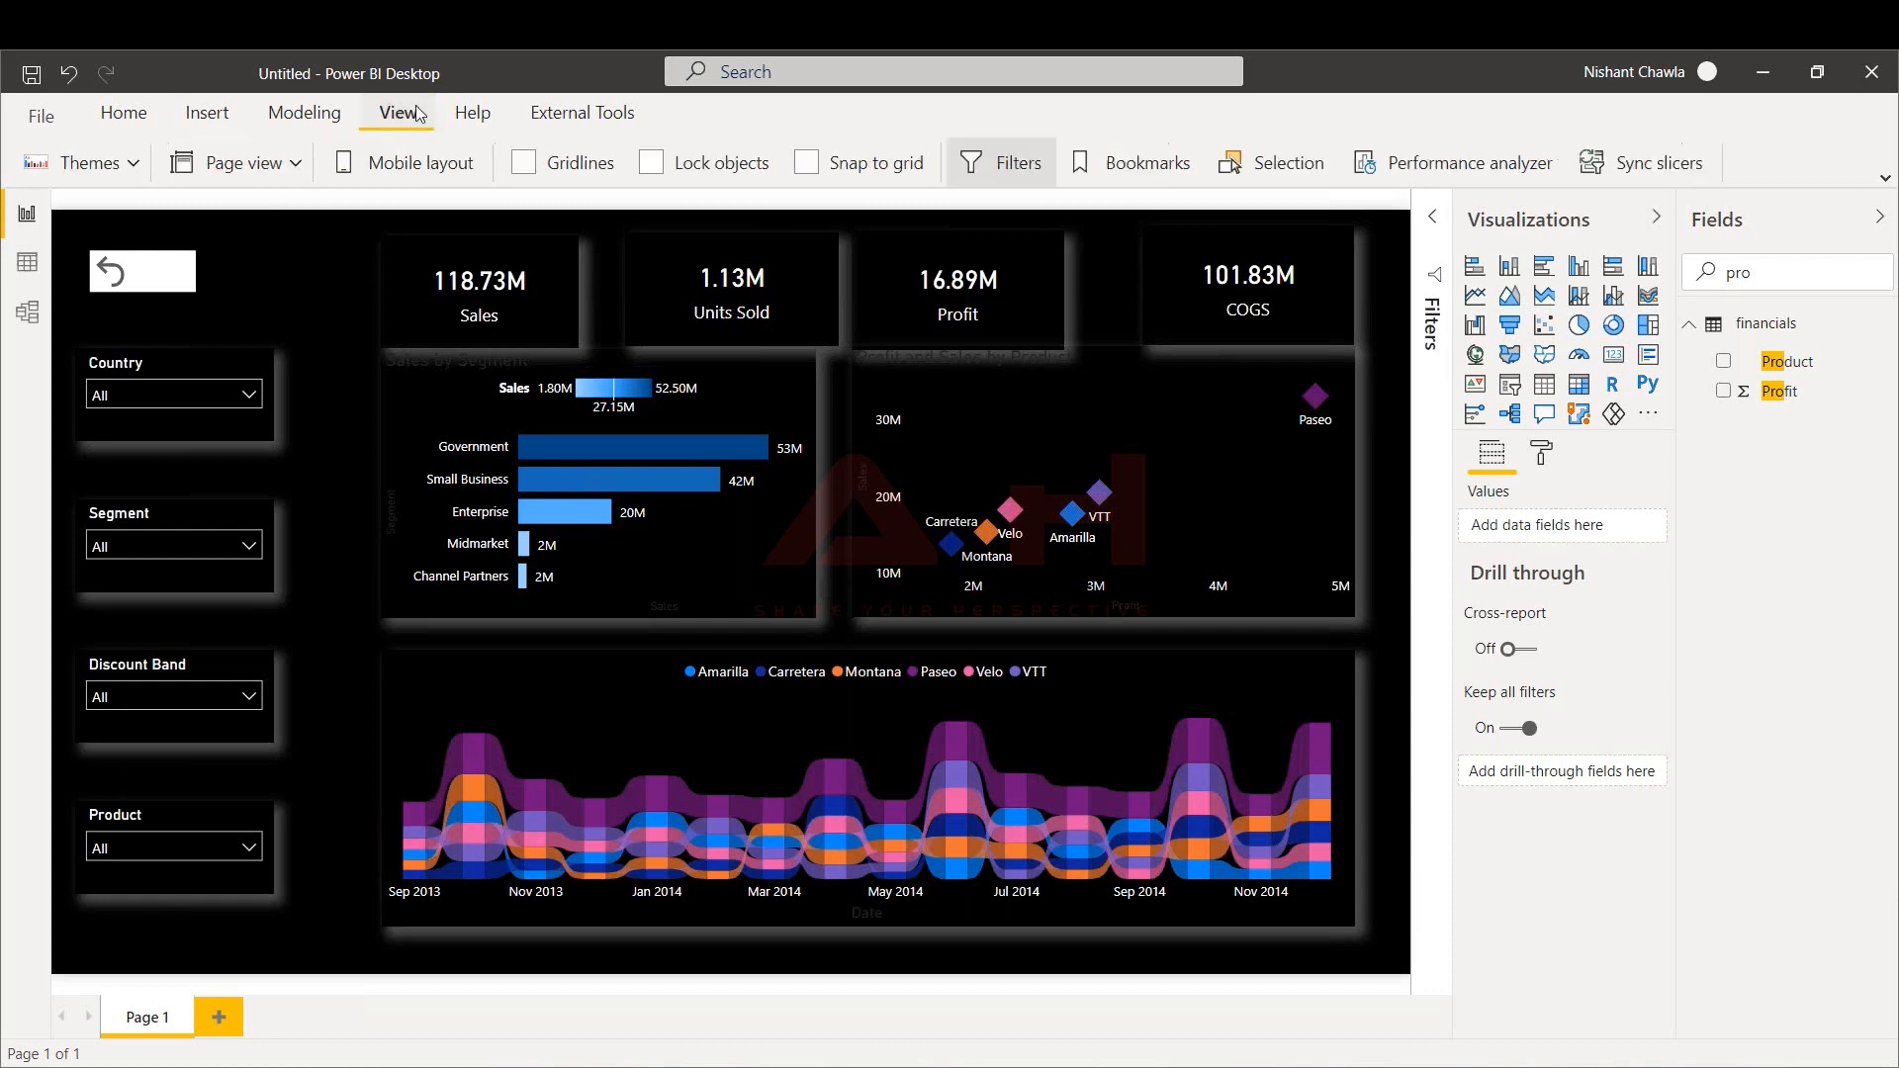
left_click(1133, 164)
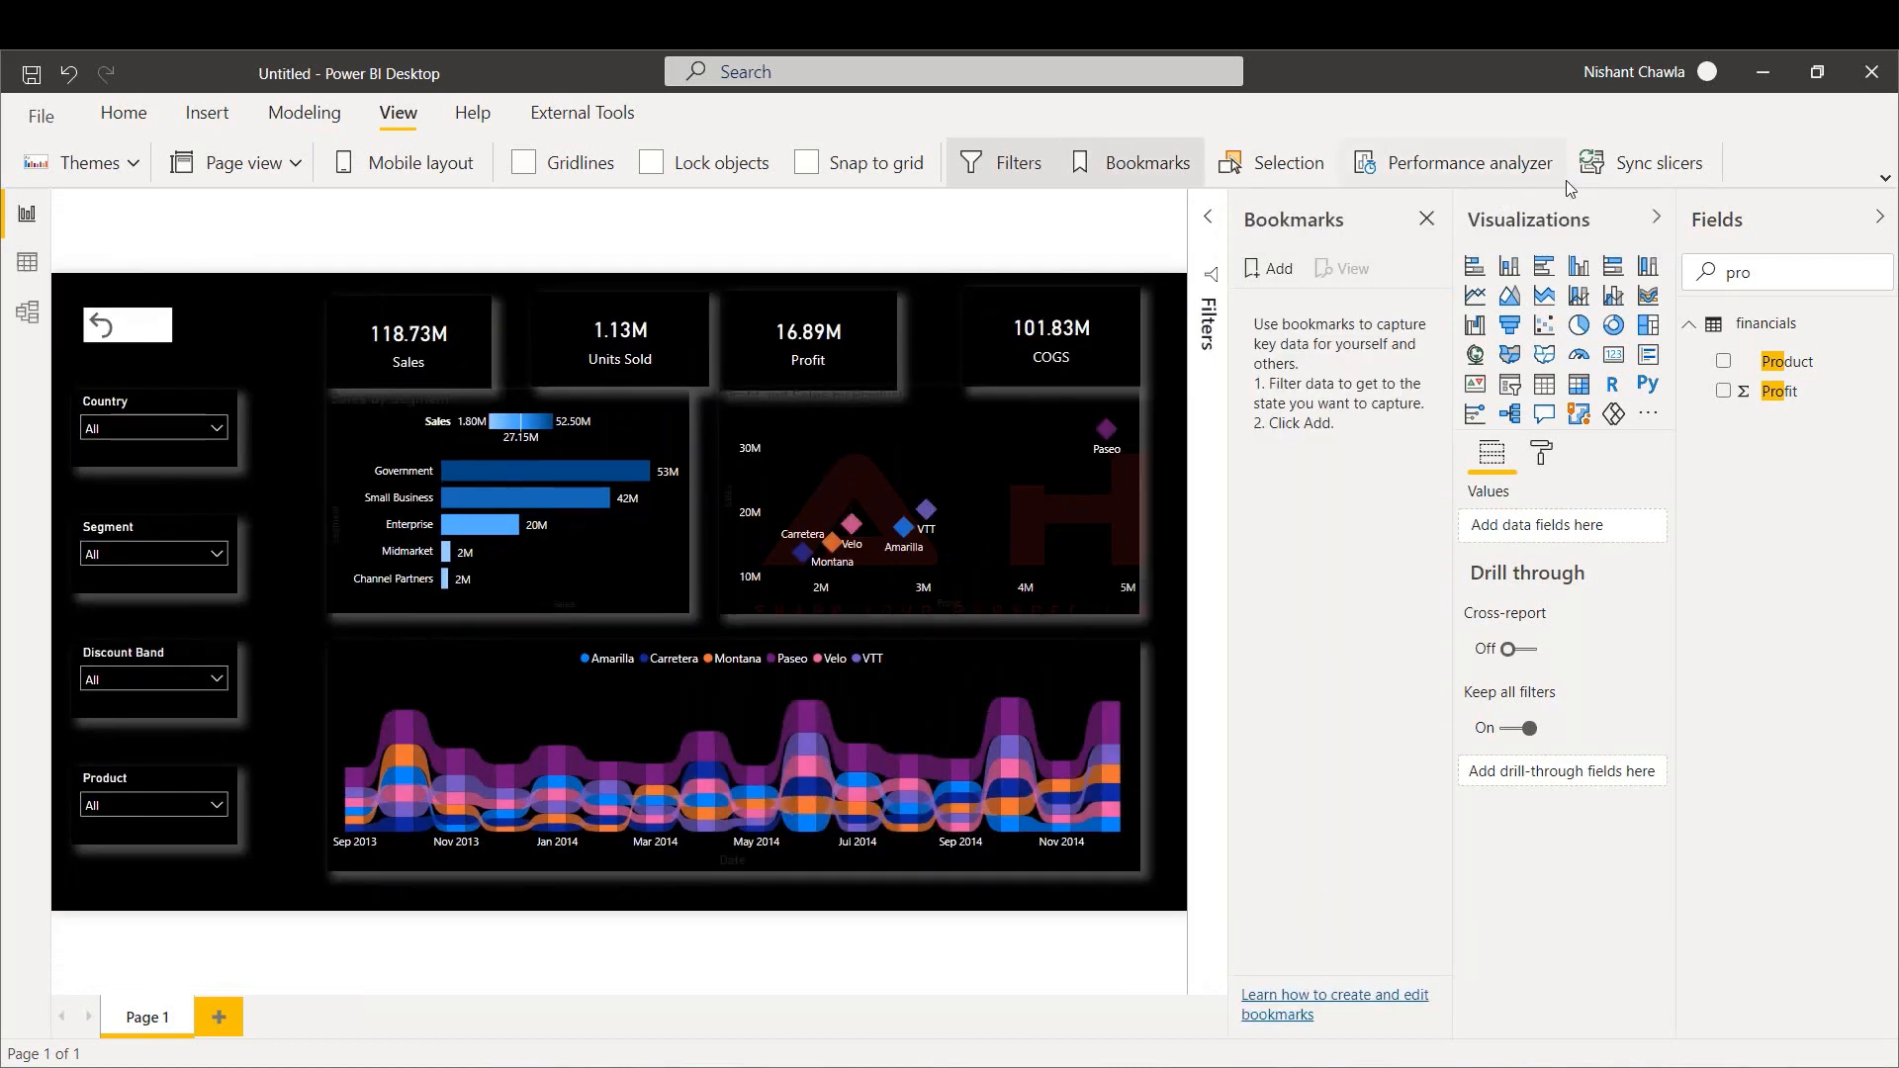
left_click(1275, 273)
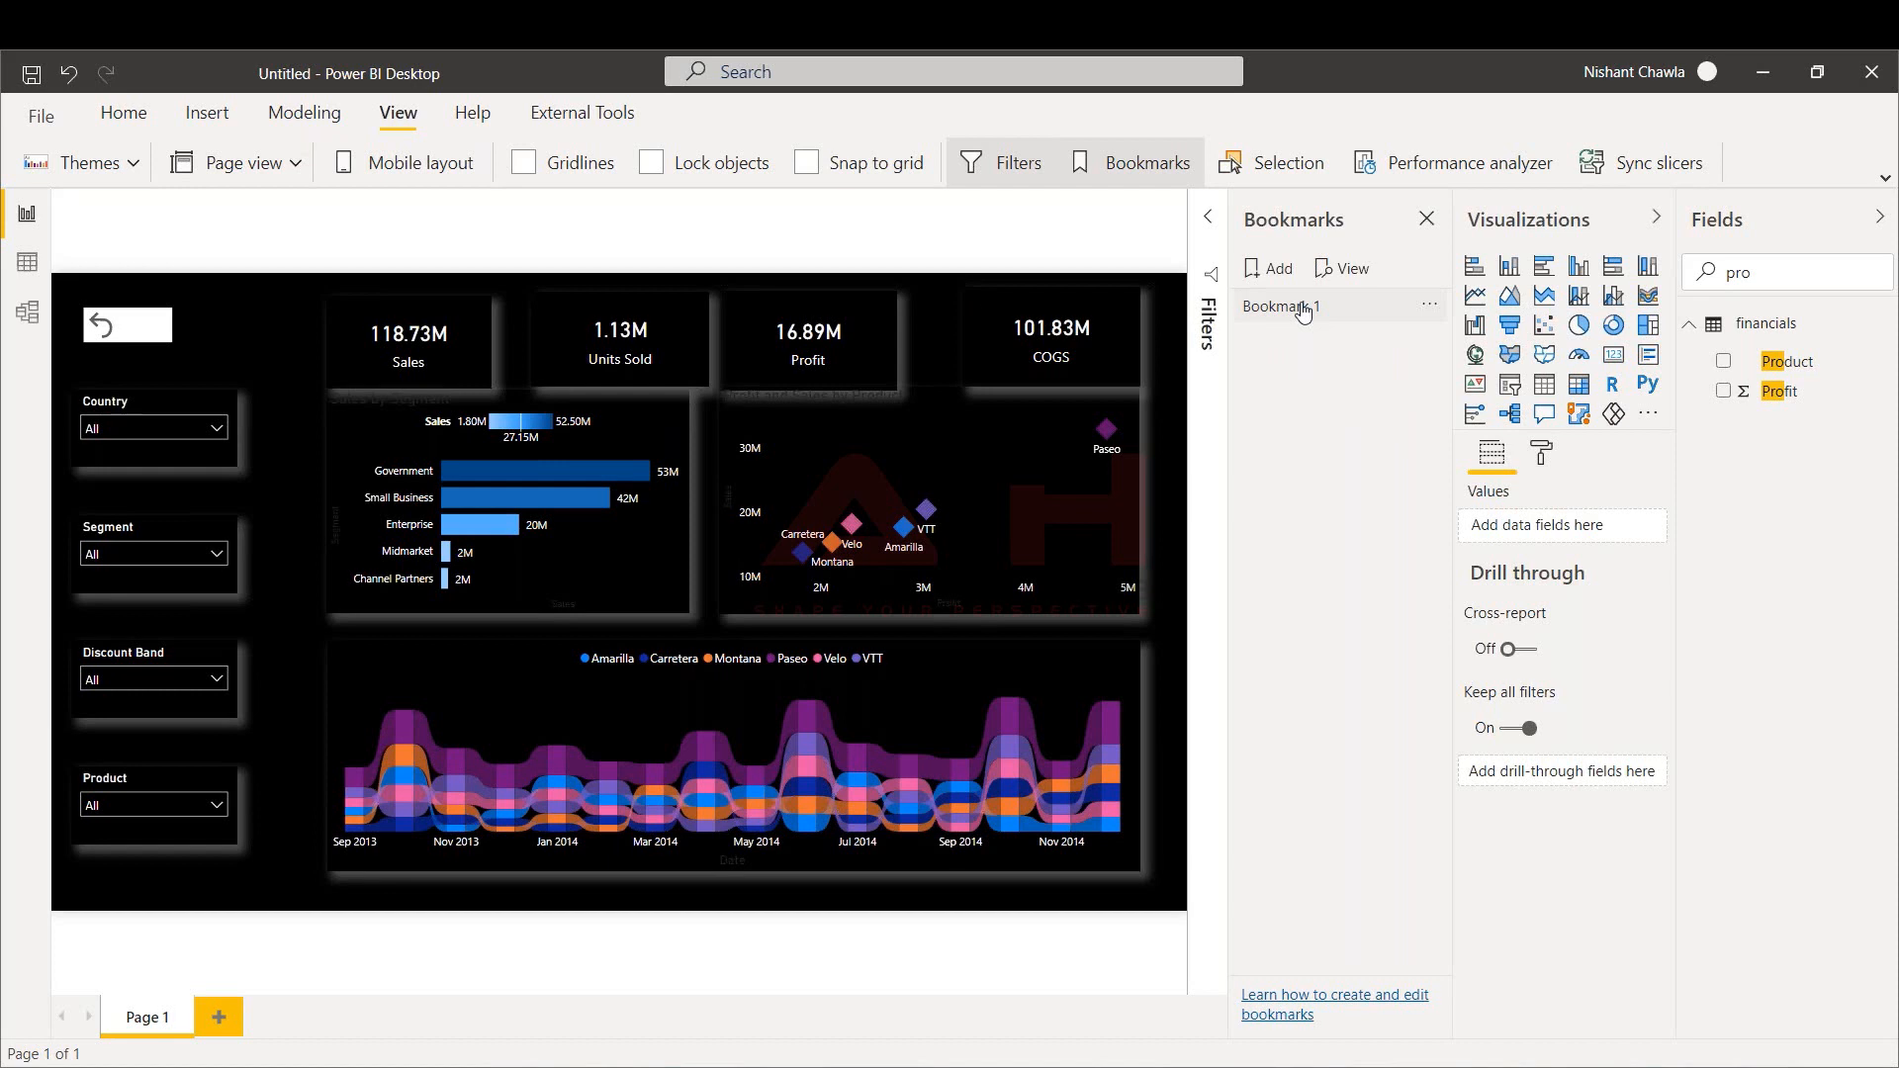
double_click(1303, 307)
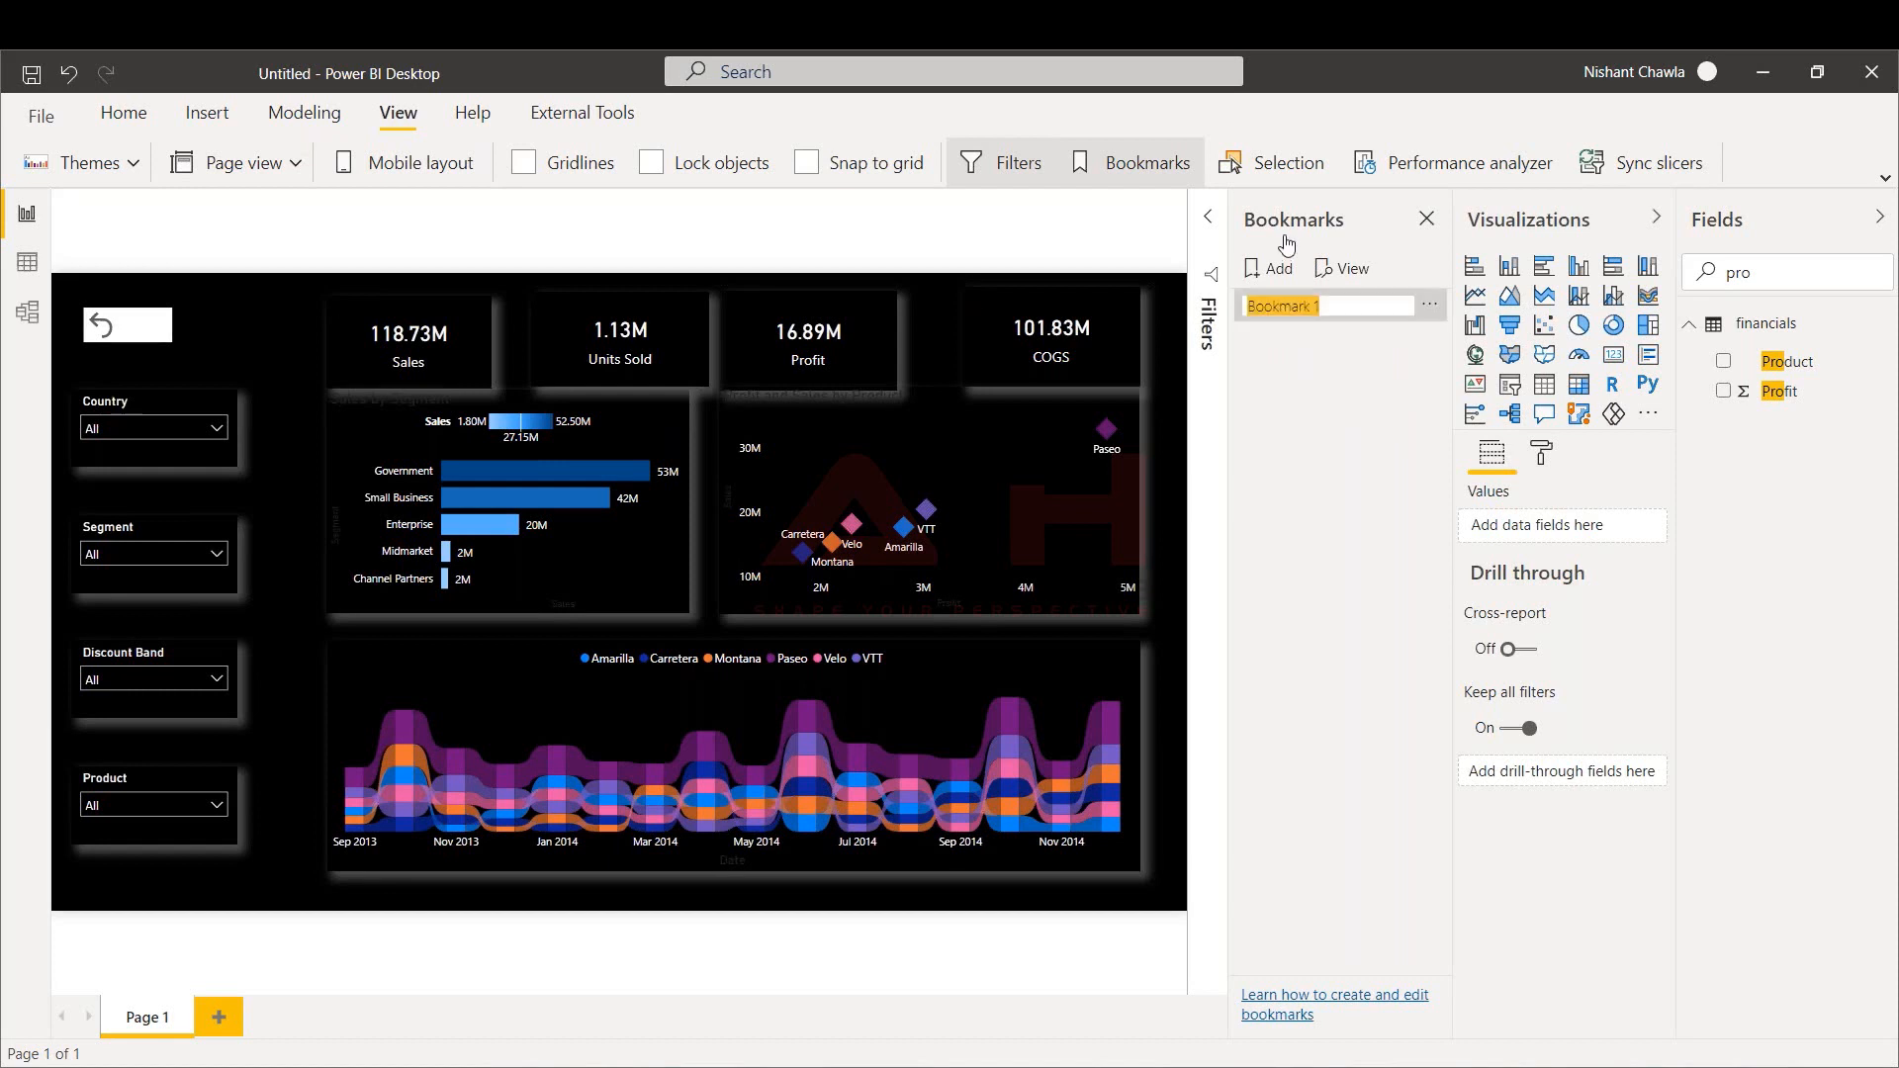
type("Reset")
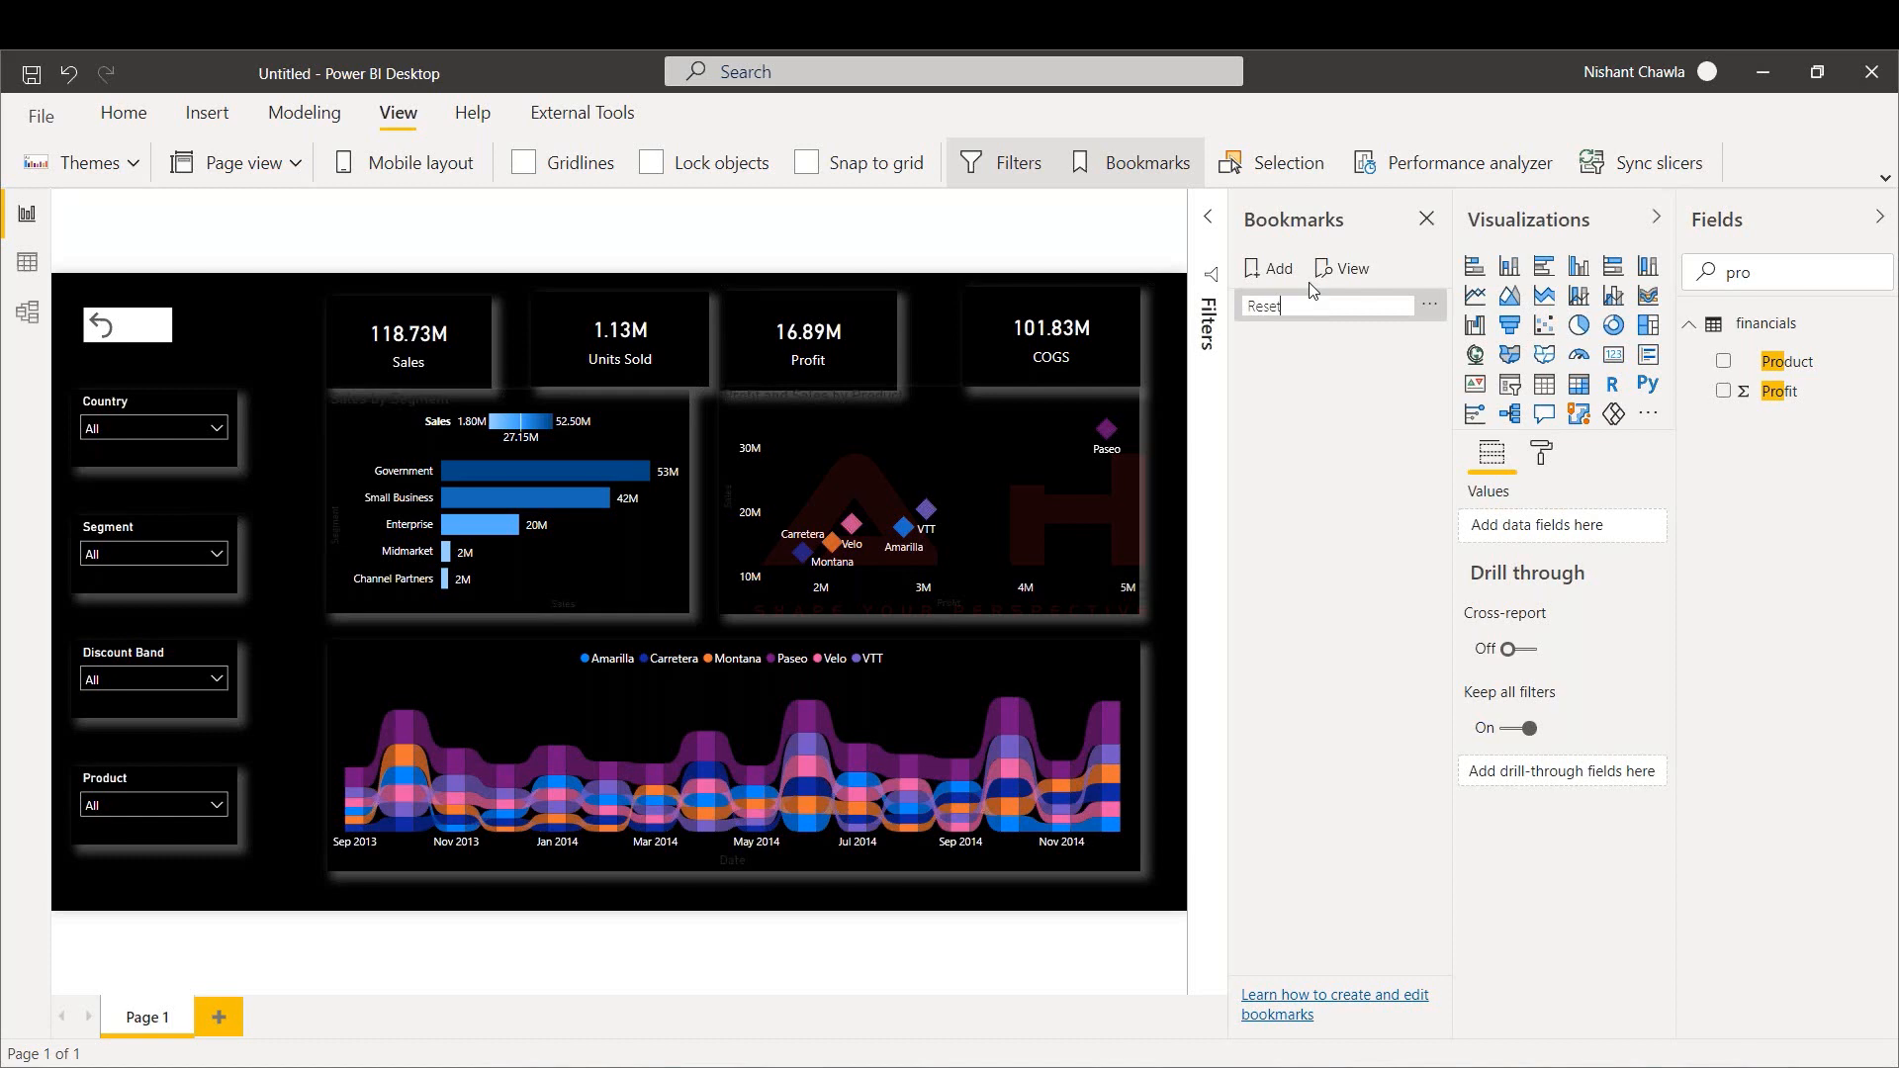
key("Return")
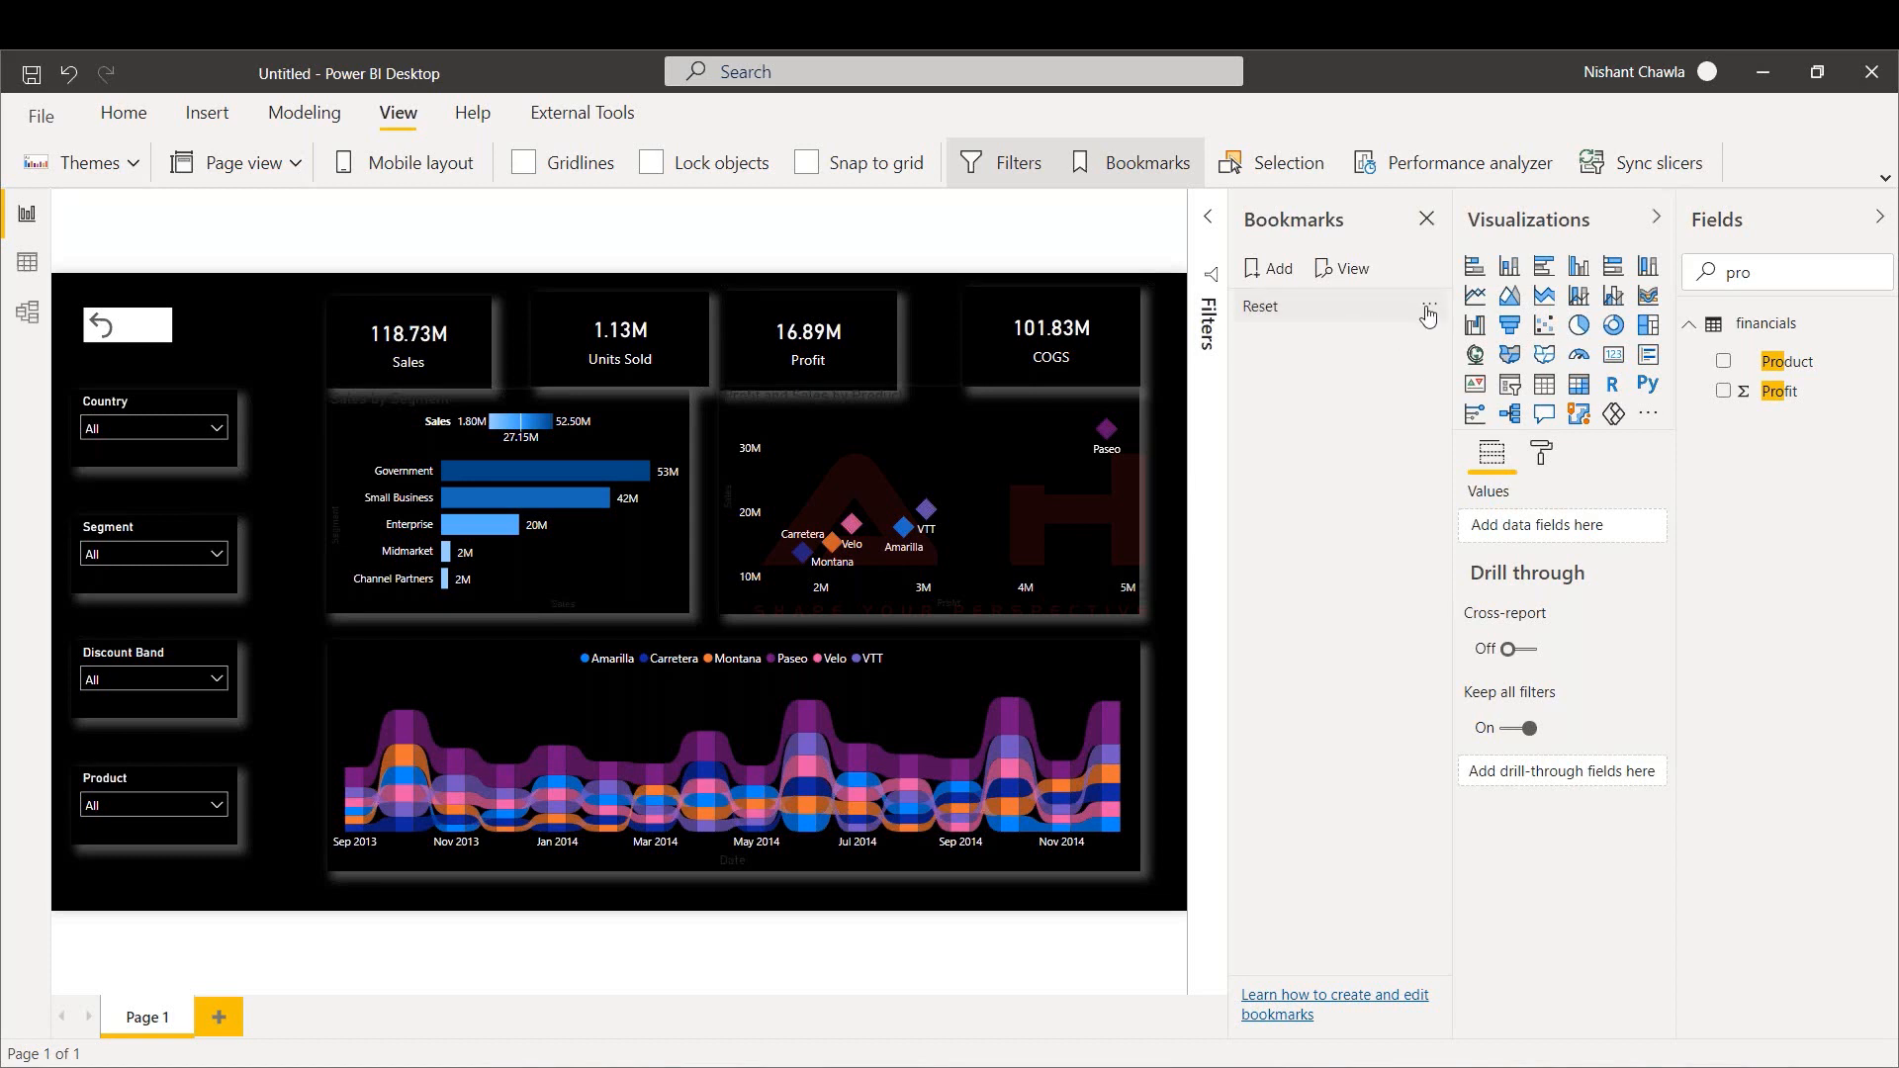
Update the Reset bookmark with the current report state and close the bookmark list
left_click(1429, 308)
left_click(1464, 314)
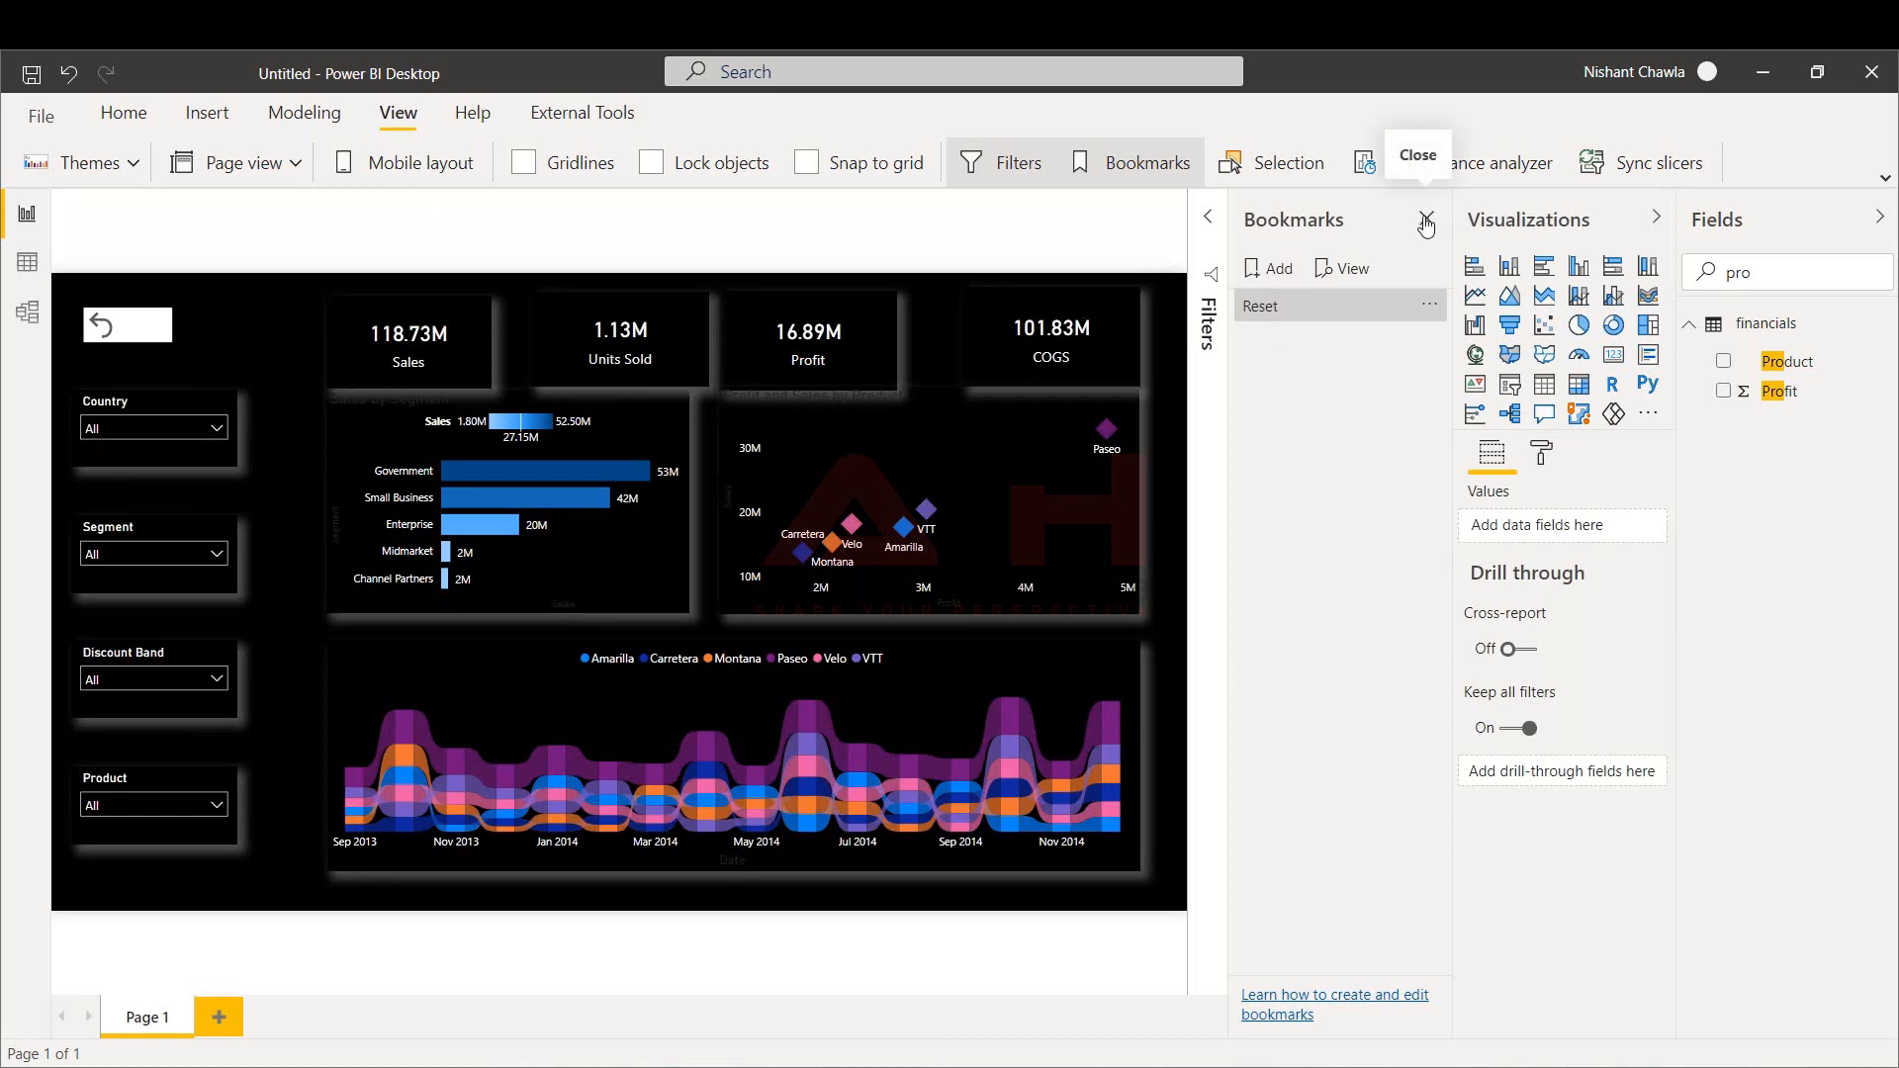
left_click(1427, 219)
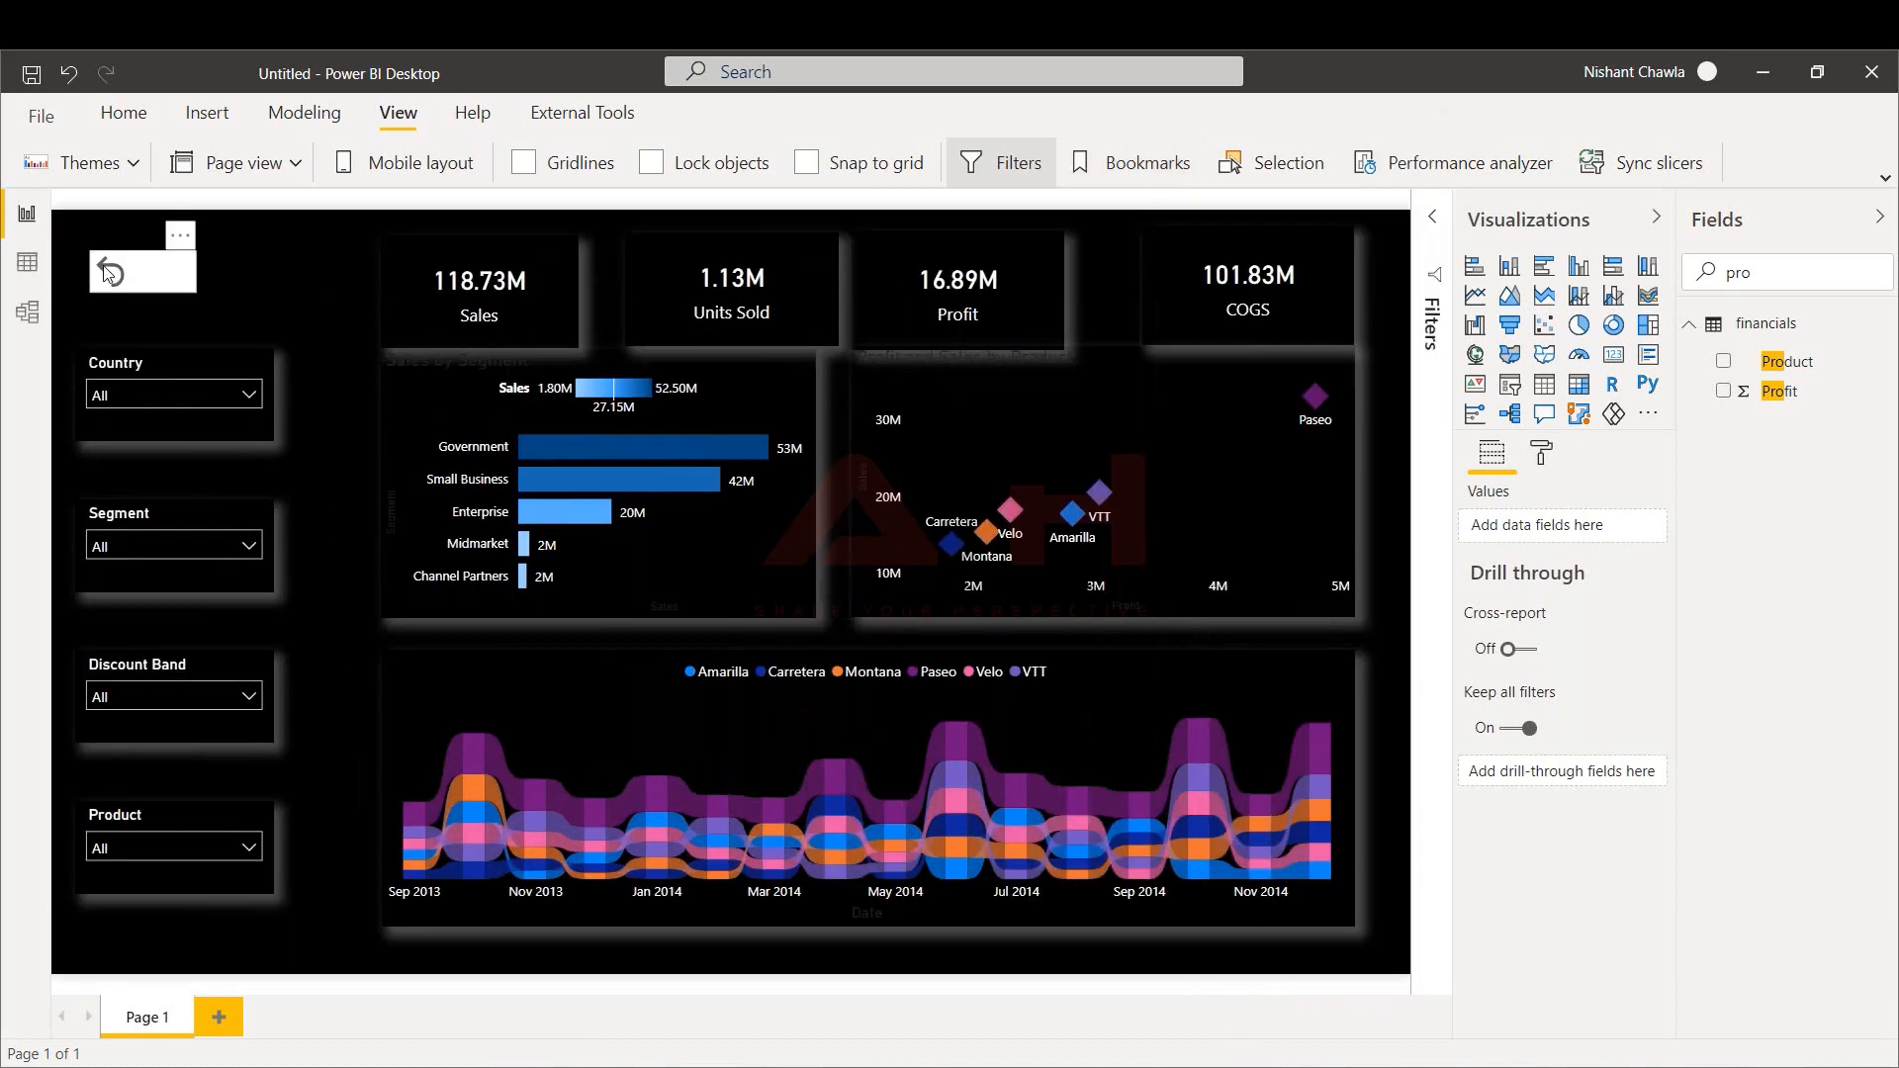
Turn on the back-arrow button's action with type Bookmark and the Reset bookmark as its target
left_click(111, 274)
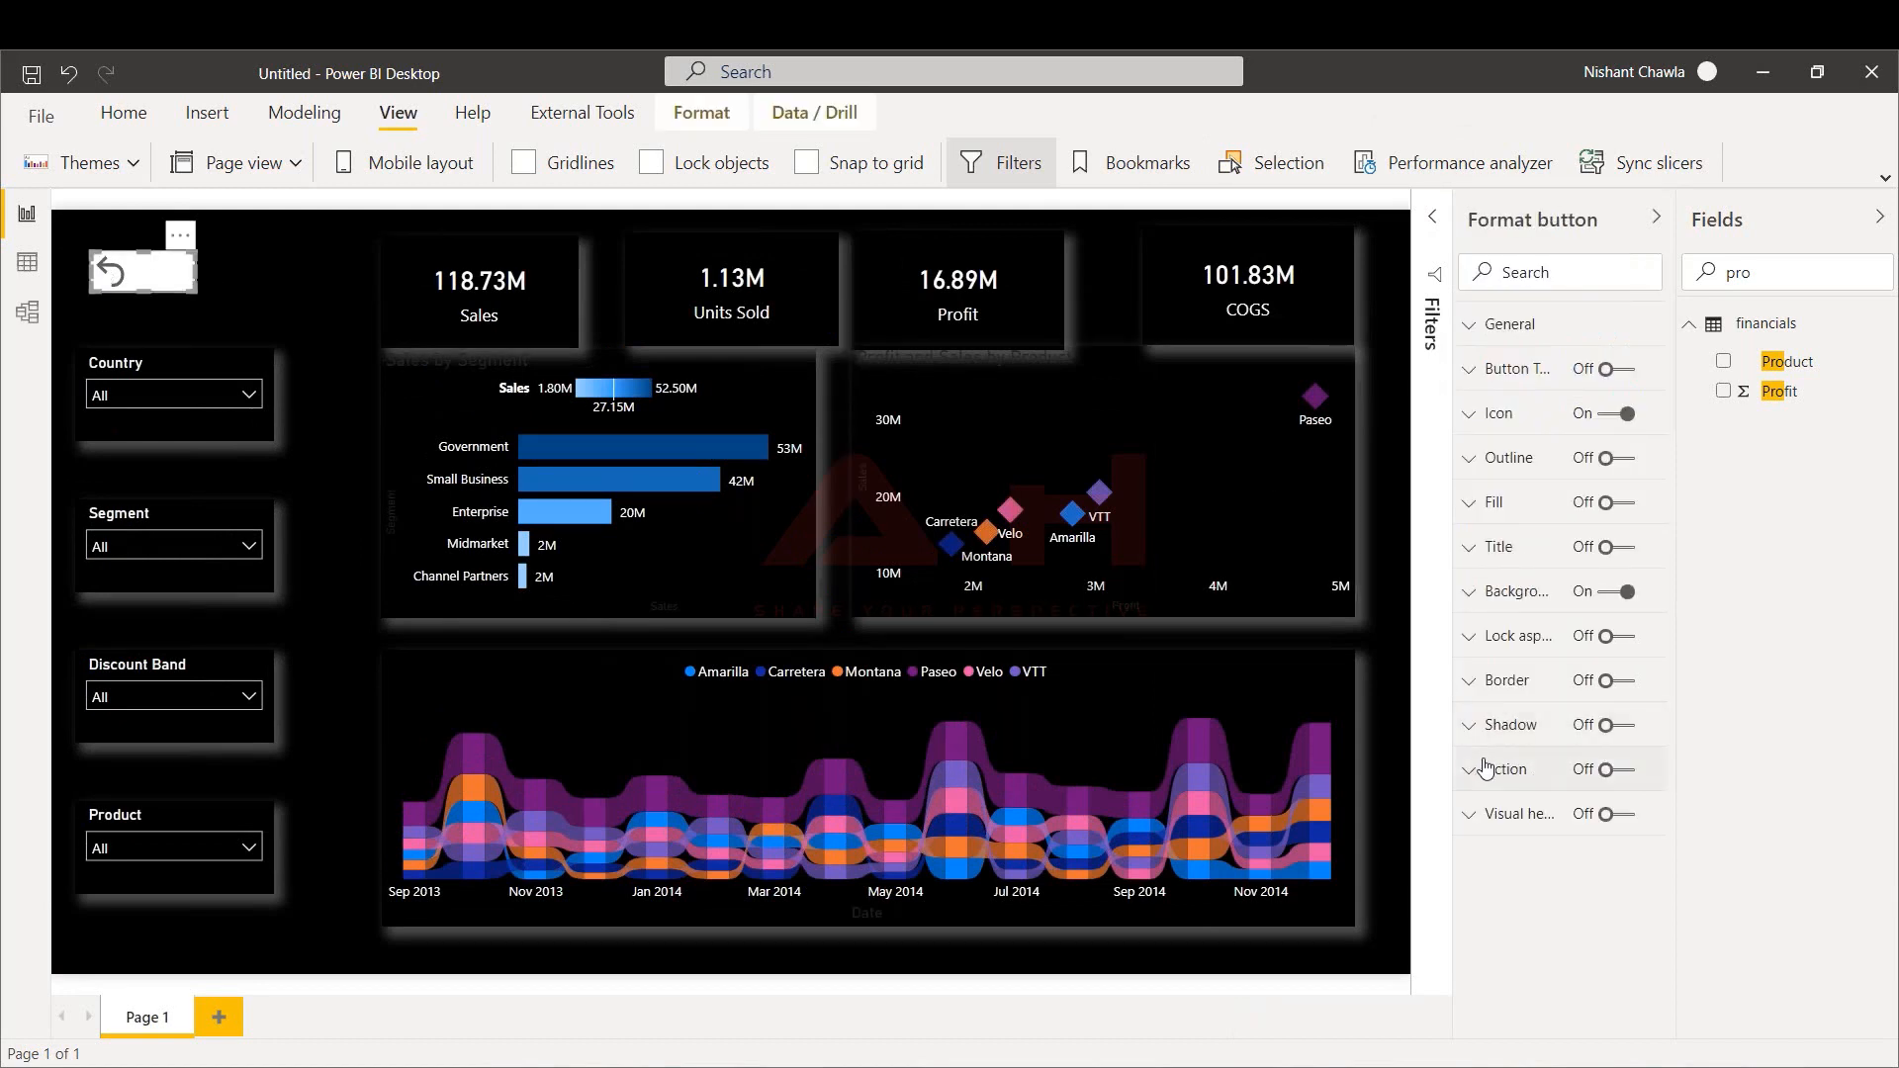
left_click(1484, 770)
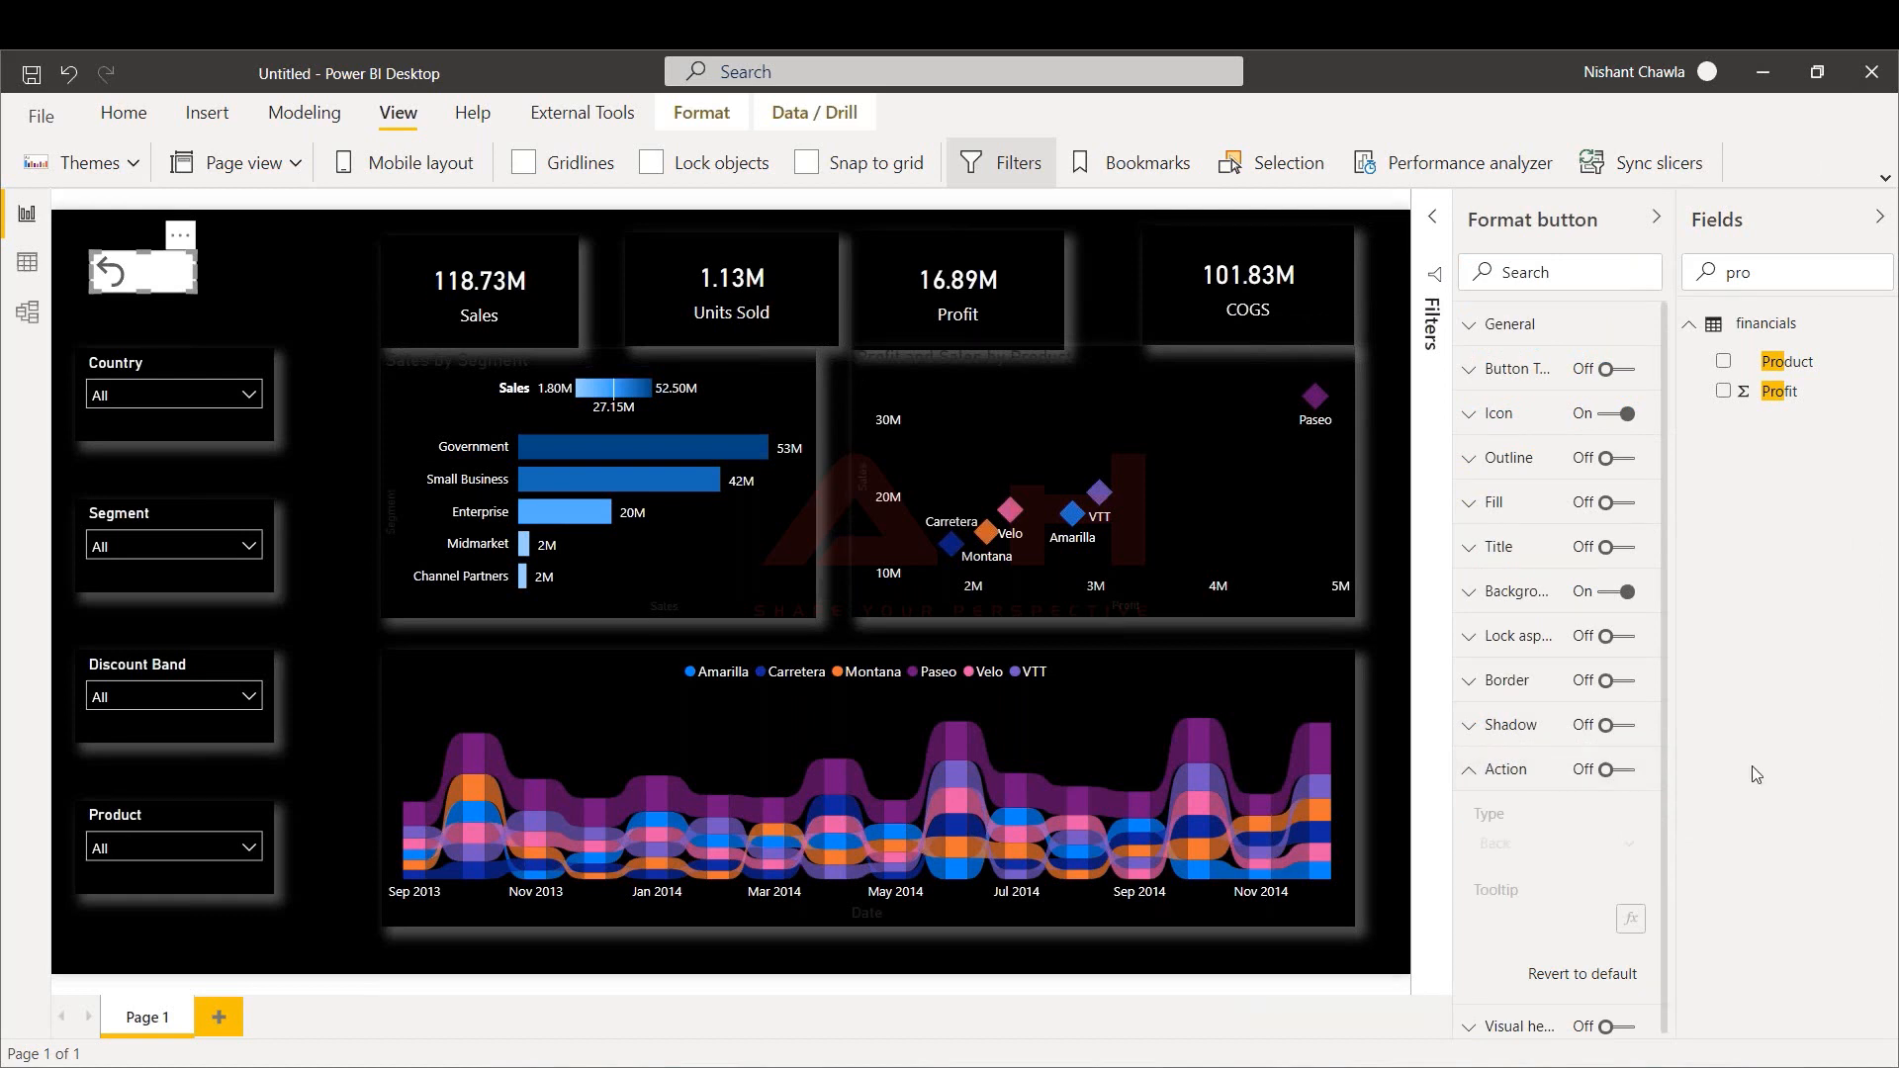
left_click(1609, 772)
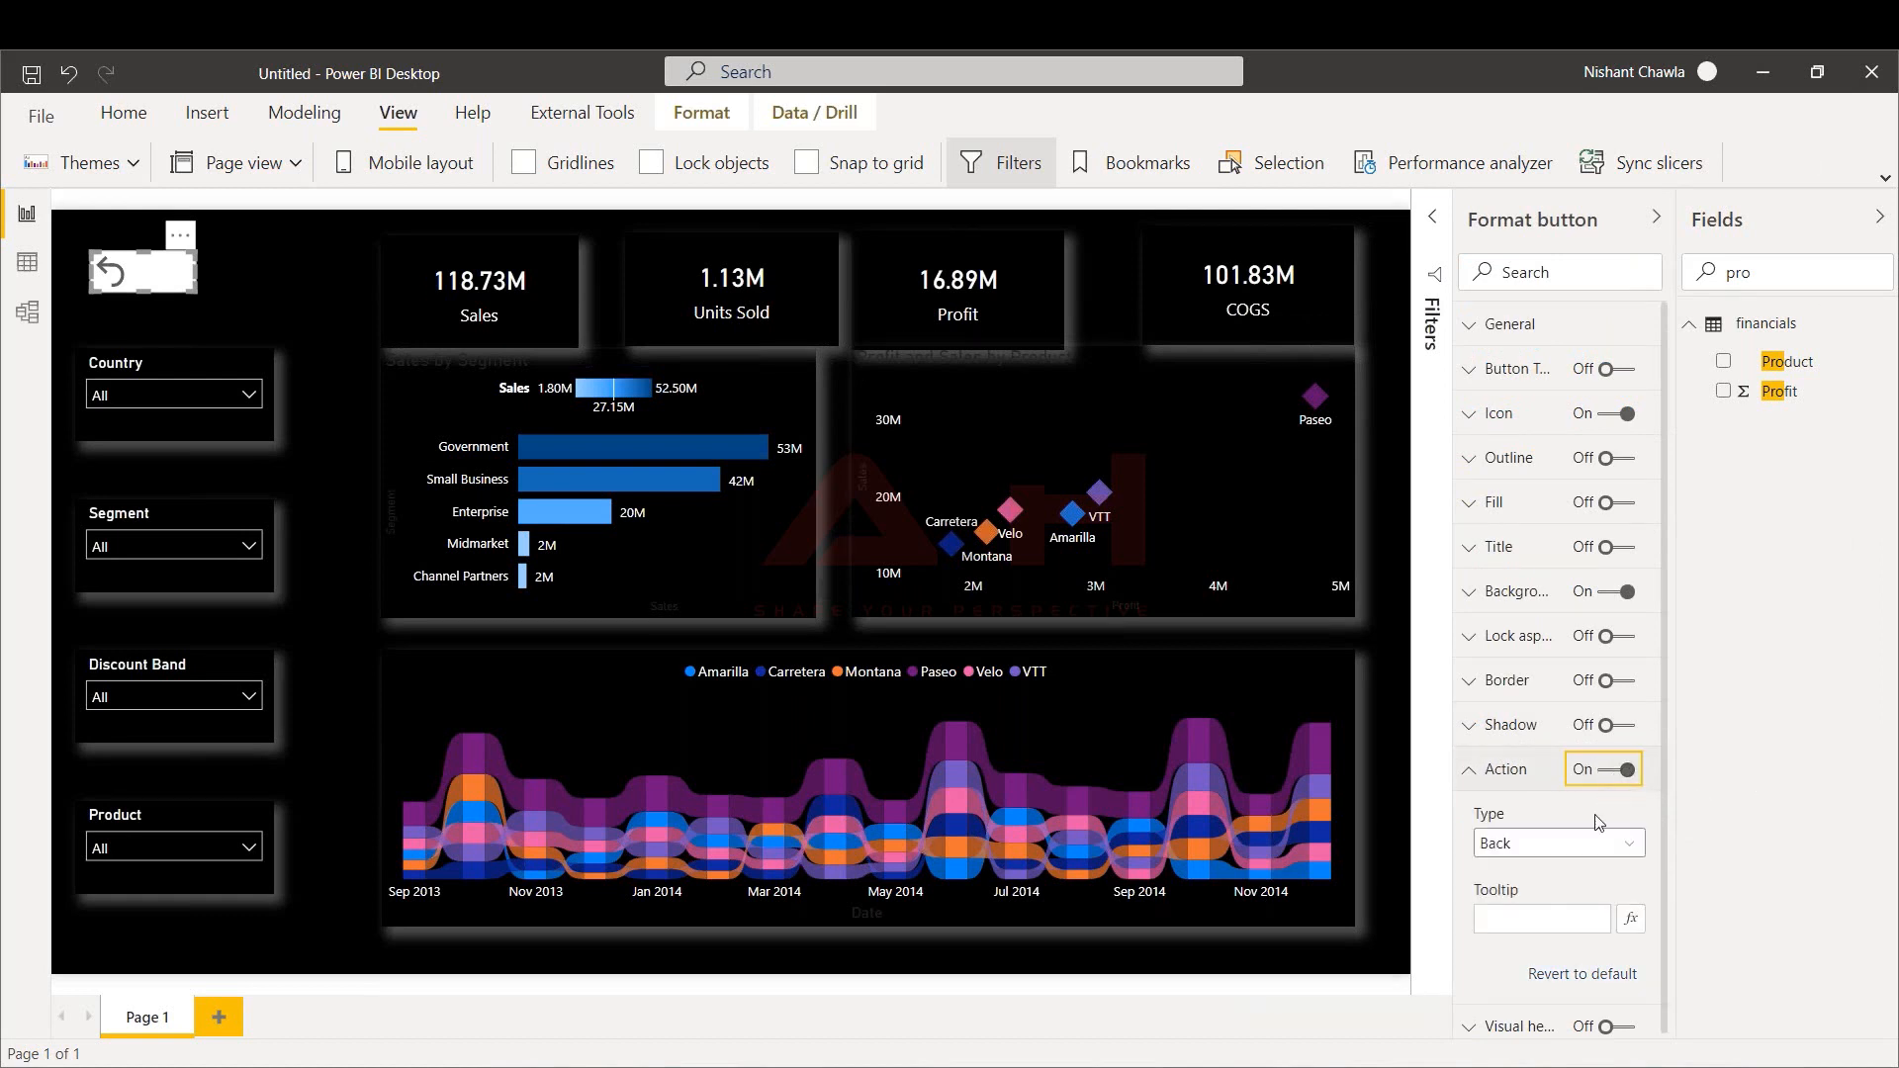
left_click(1587, 846)
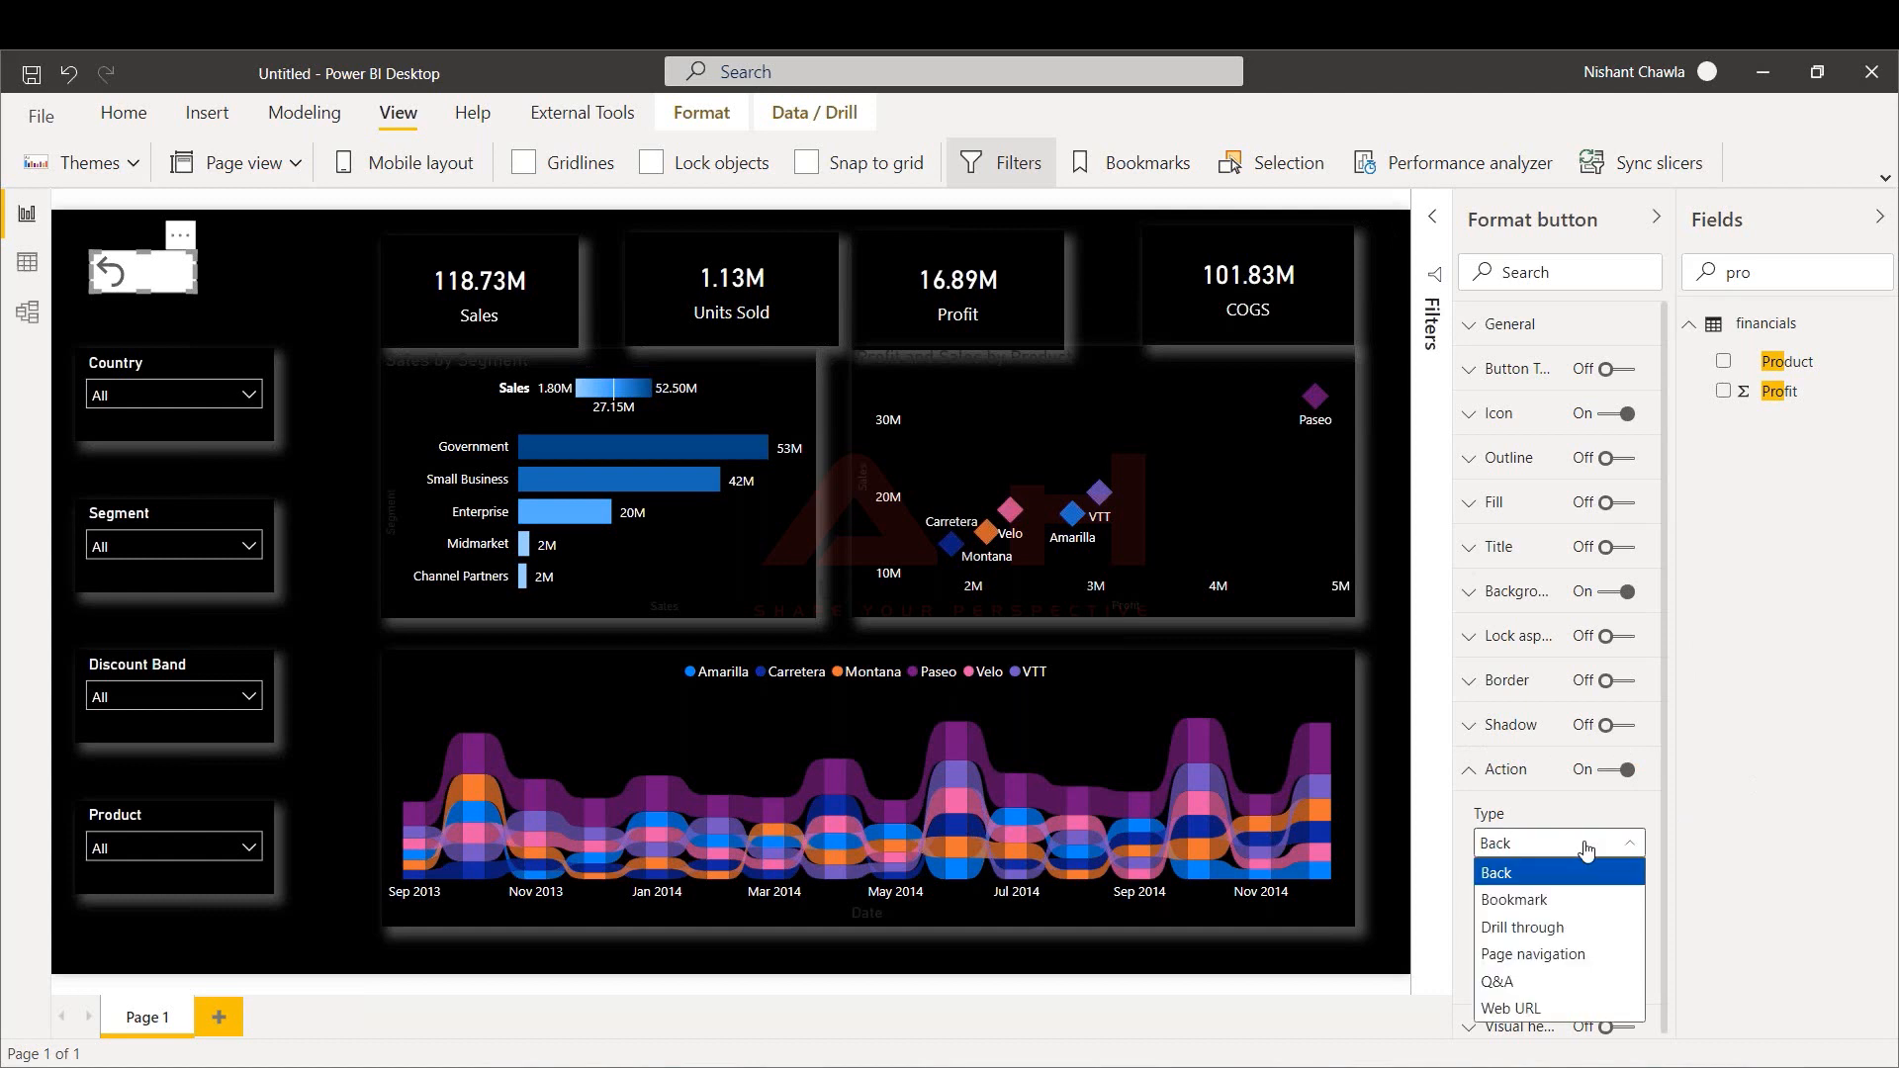
left_click(1575, 900)
left_click(1563, 922)
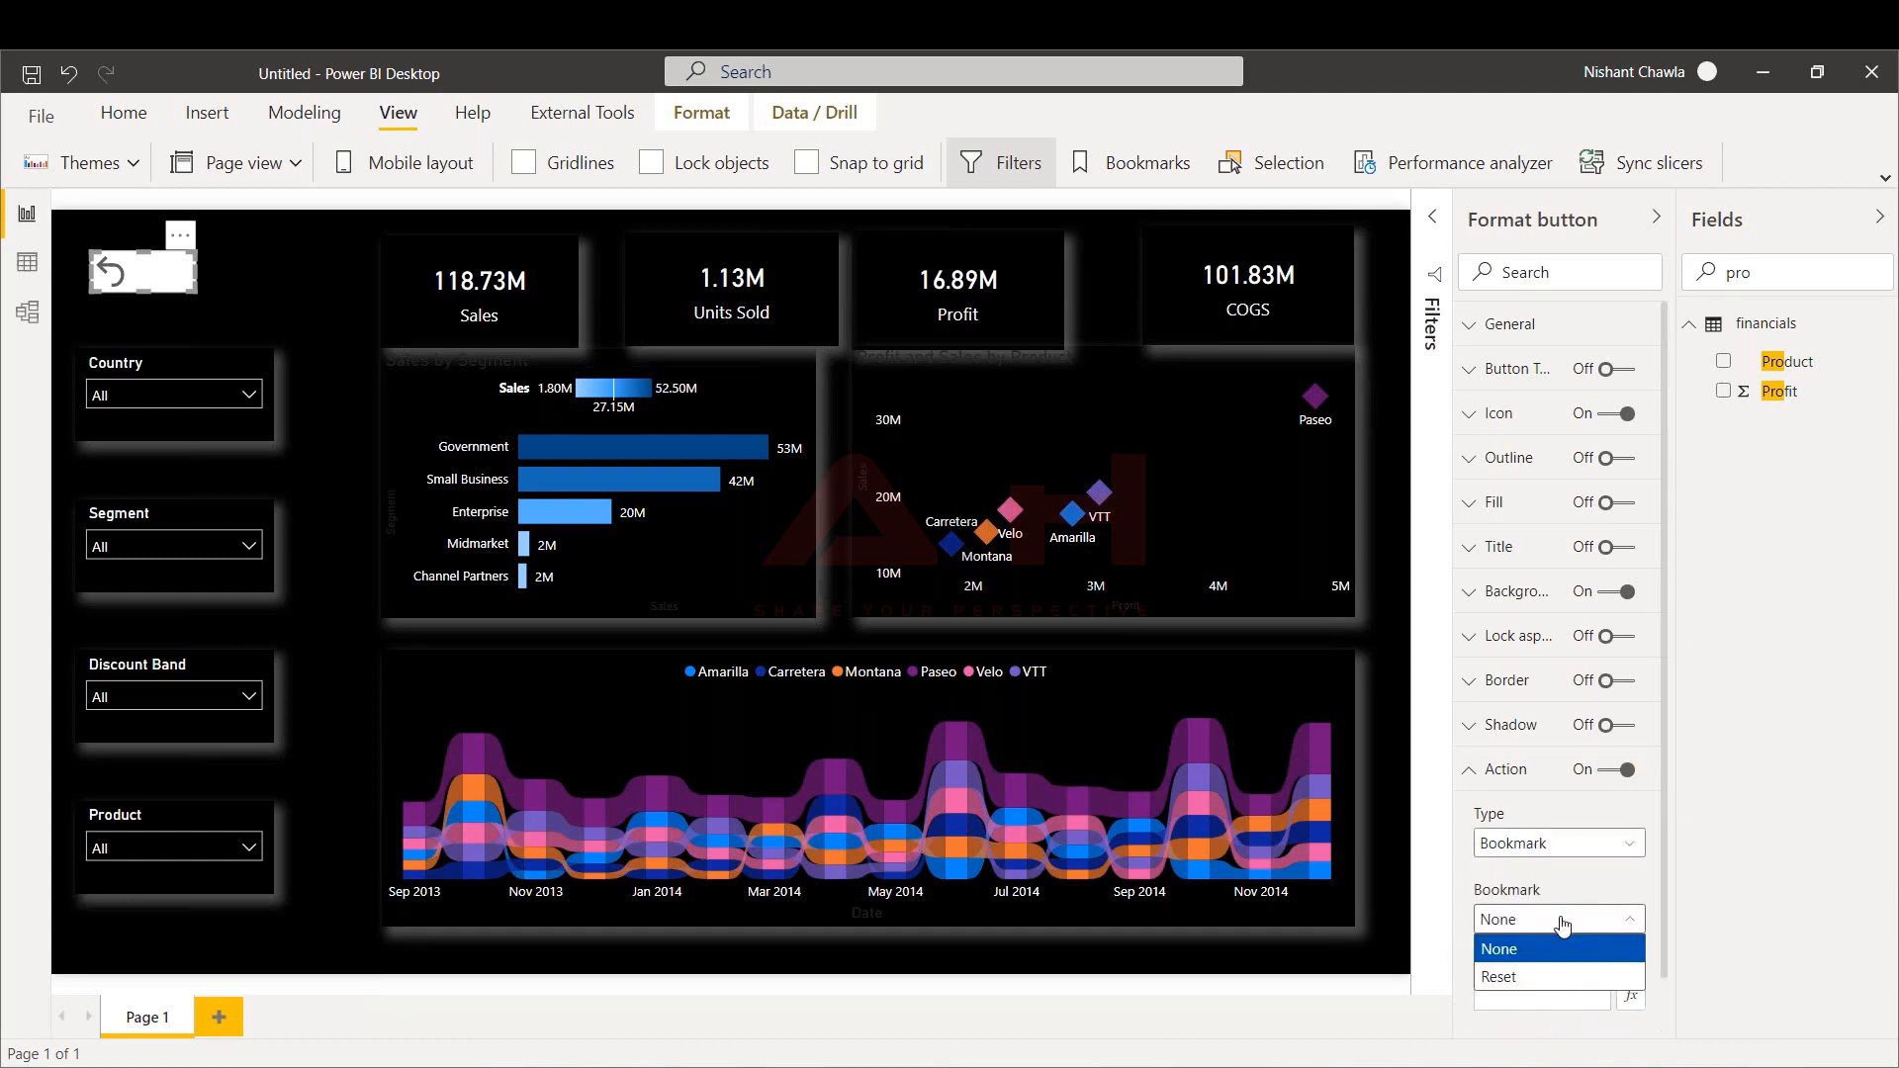
left_click(1533, 979)
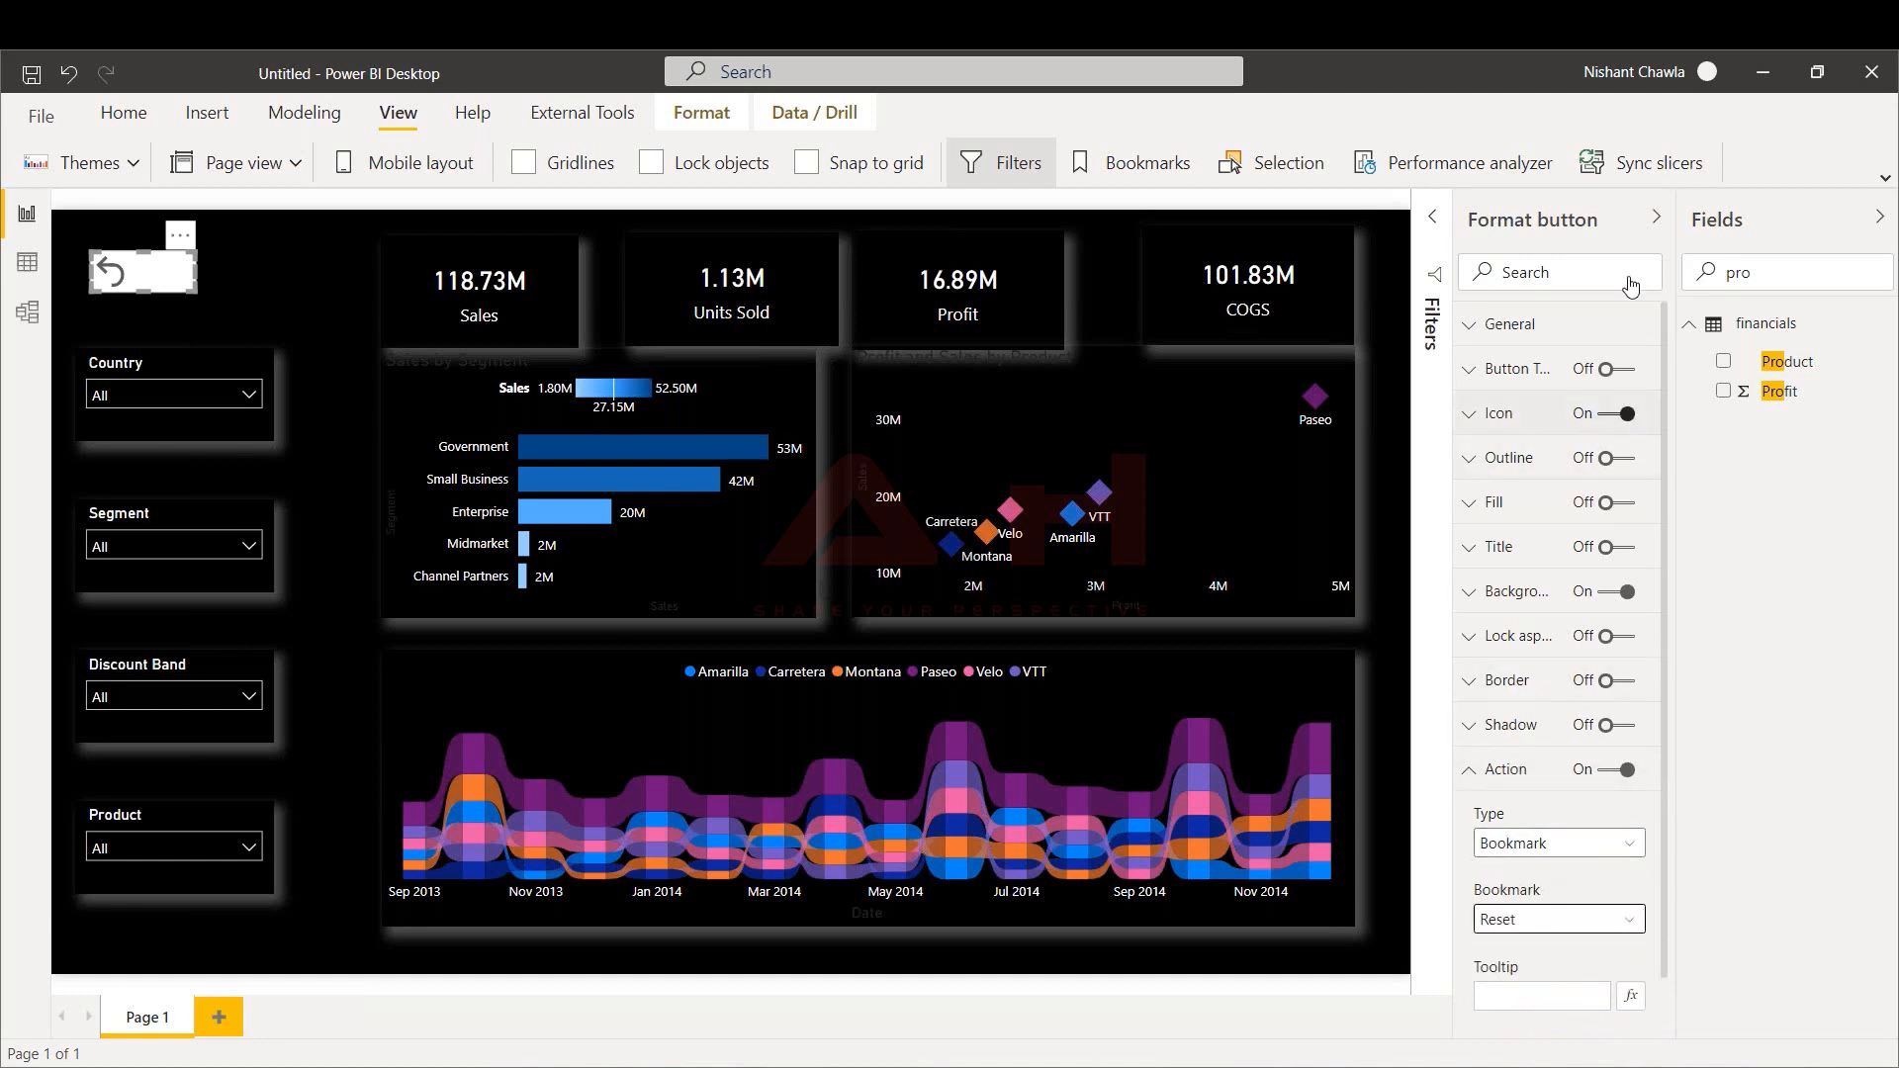
left_click(1654, 219)
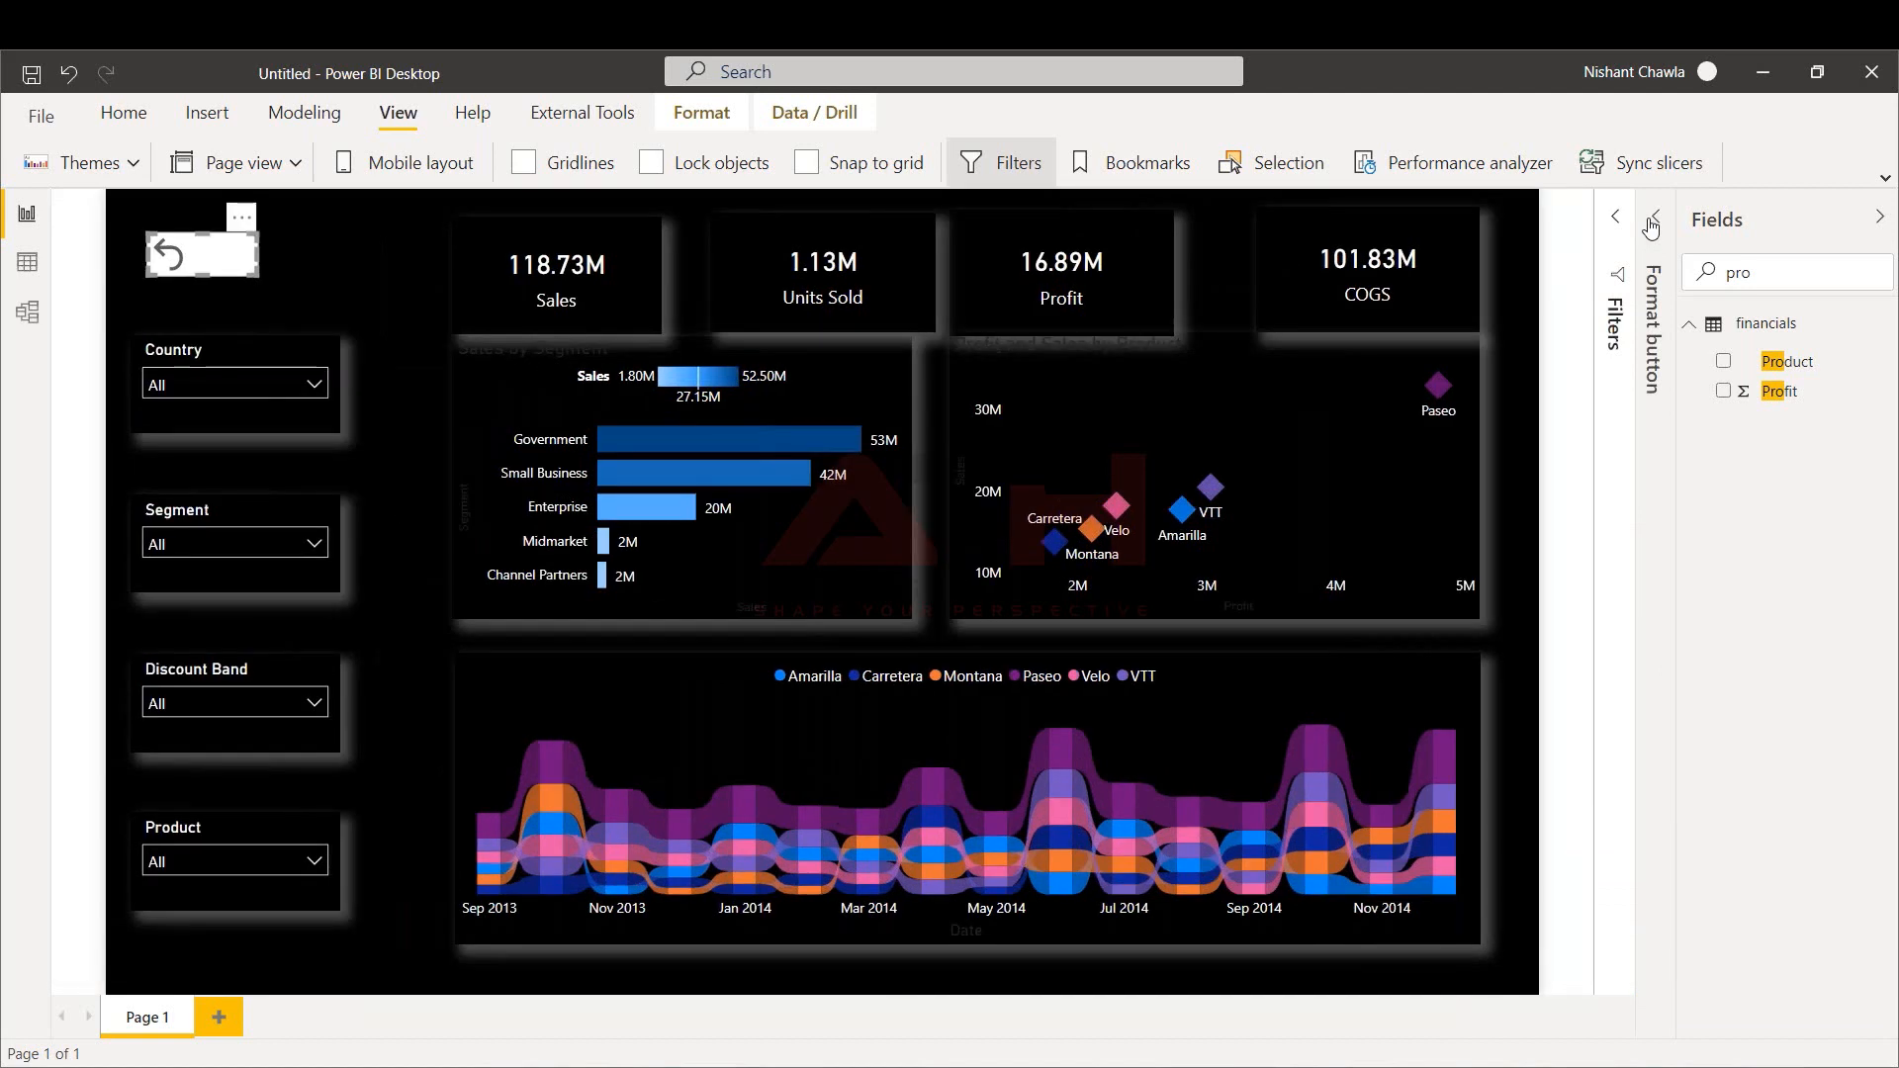
Filter the report to country Germany and discount band Low, and test the Reset button to clear these selections
left_click(278, 386)
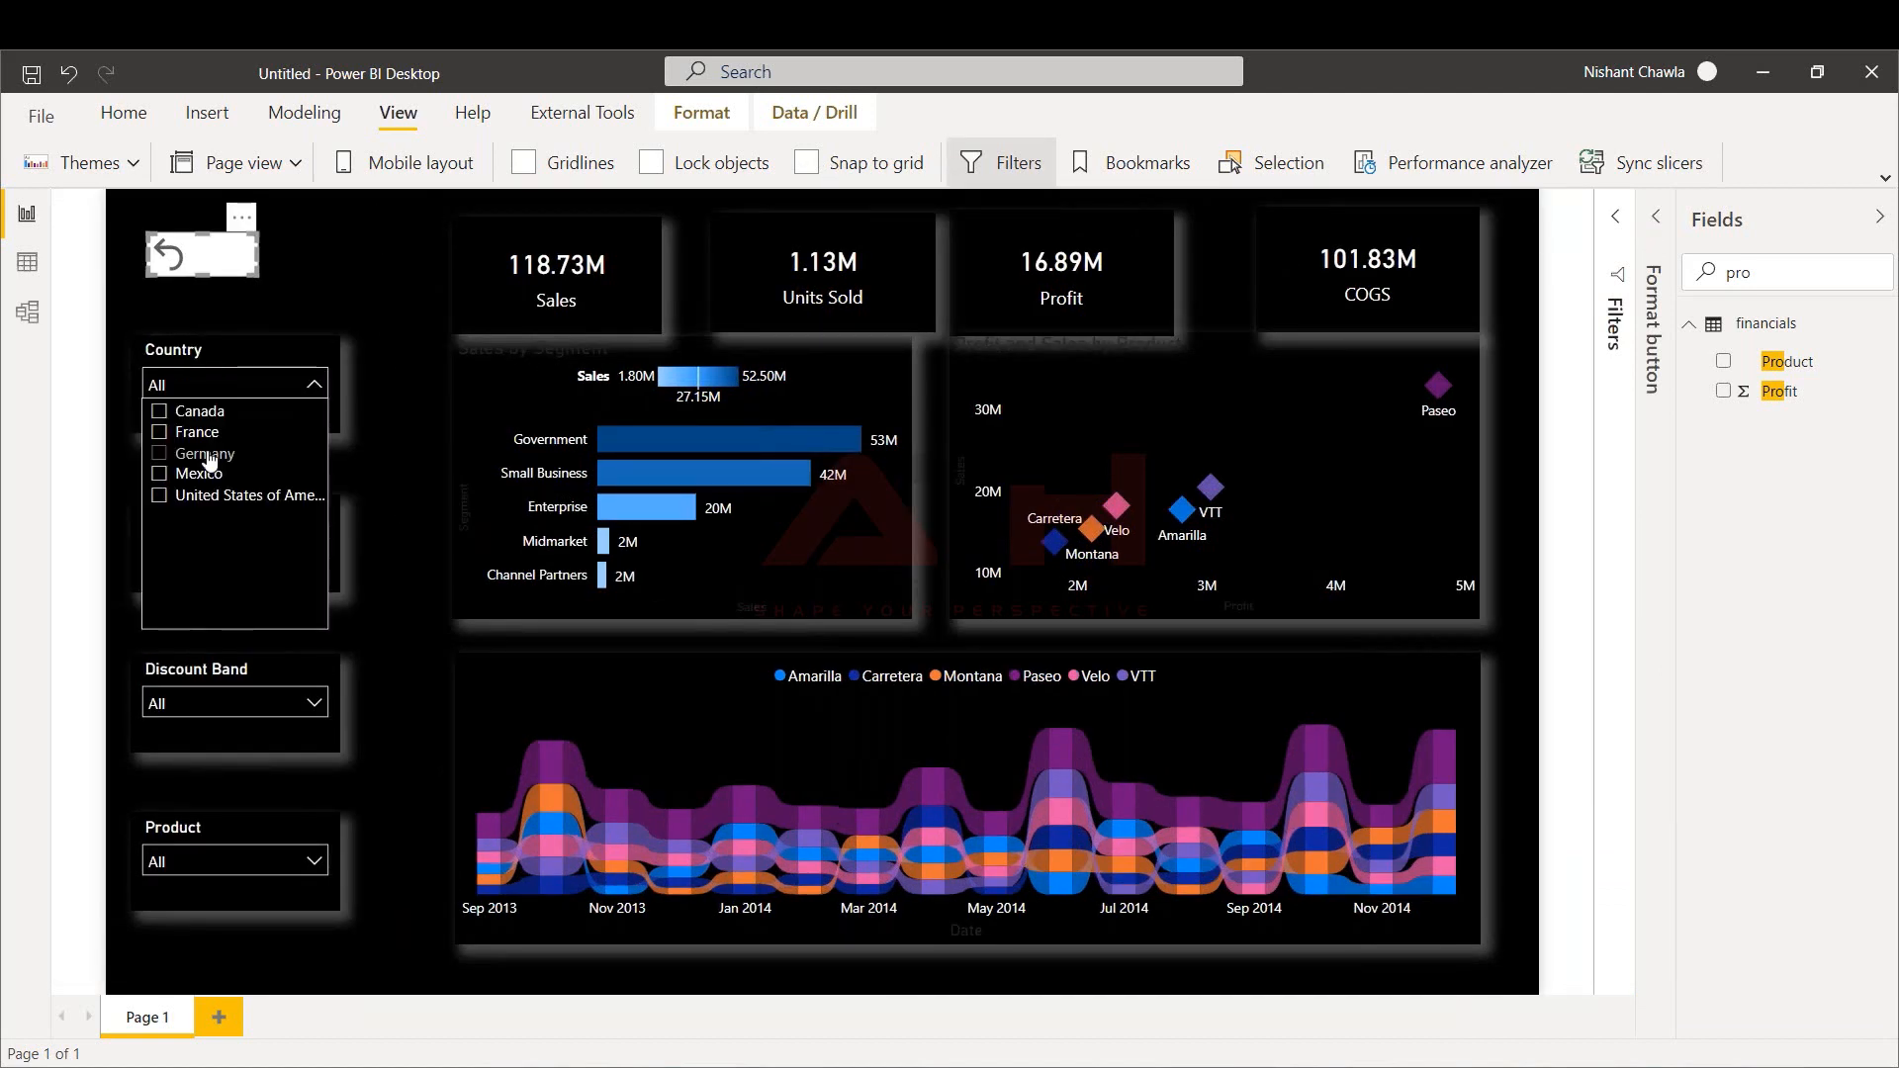
left_click(208, 455)
left_click(210, 699)
left_click(210, 698)
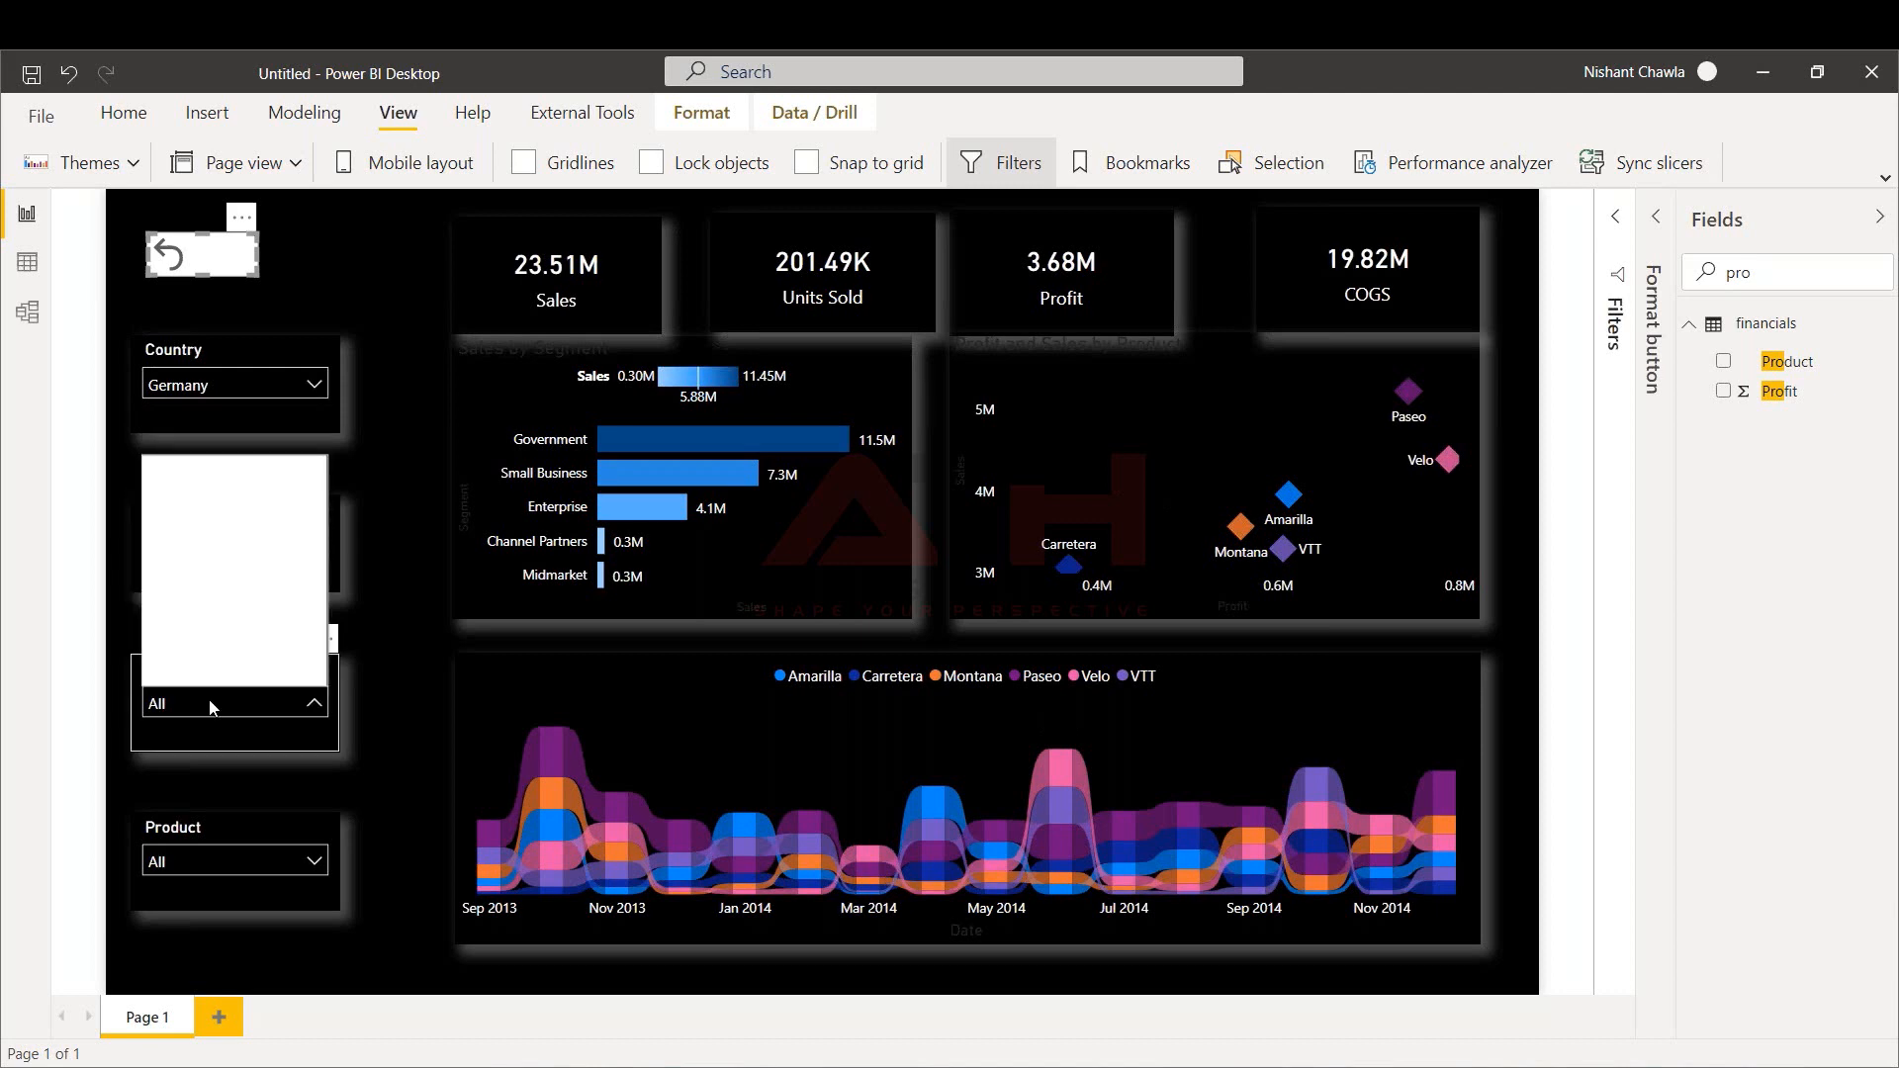
left_click(178, 491)
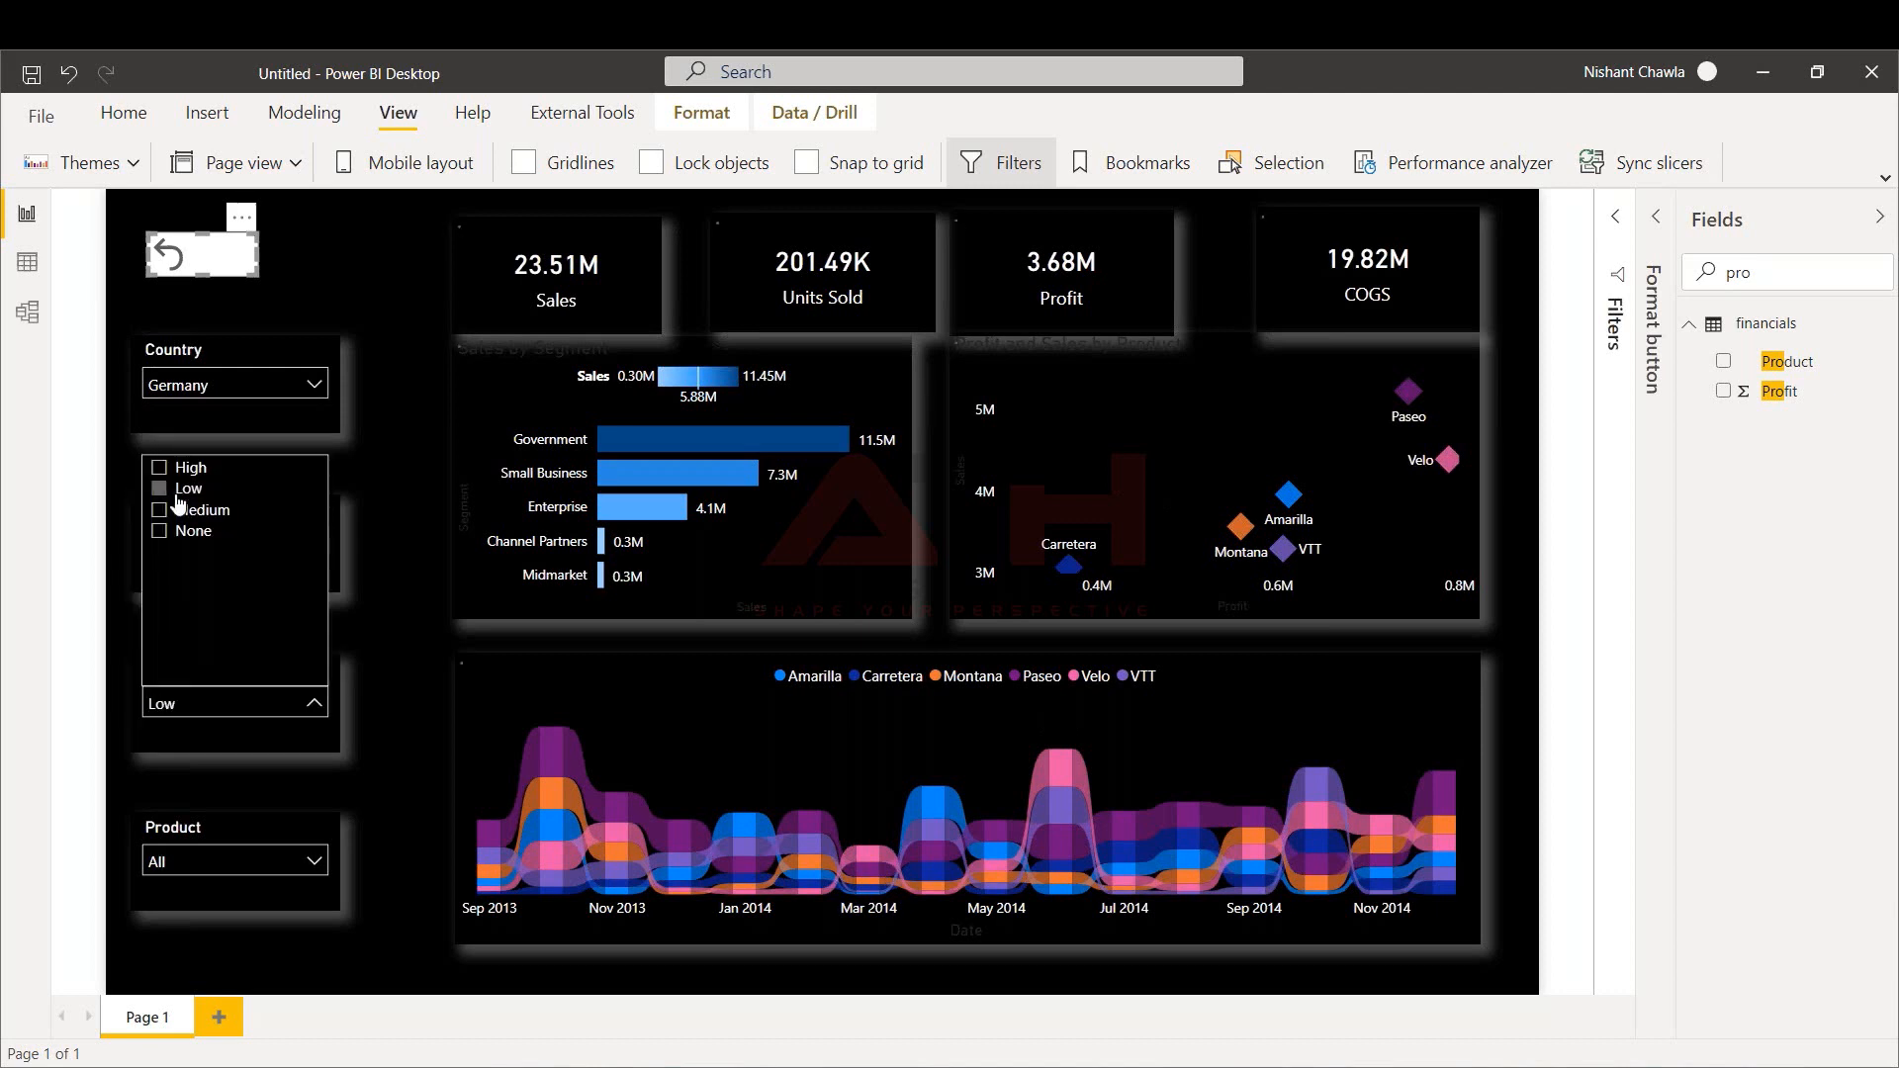
left_click(390, 334)
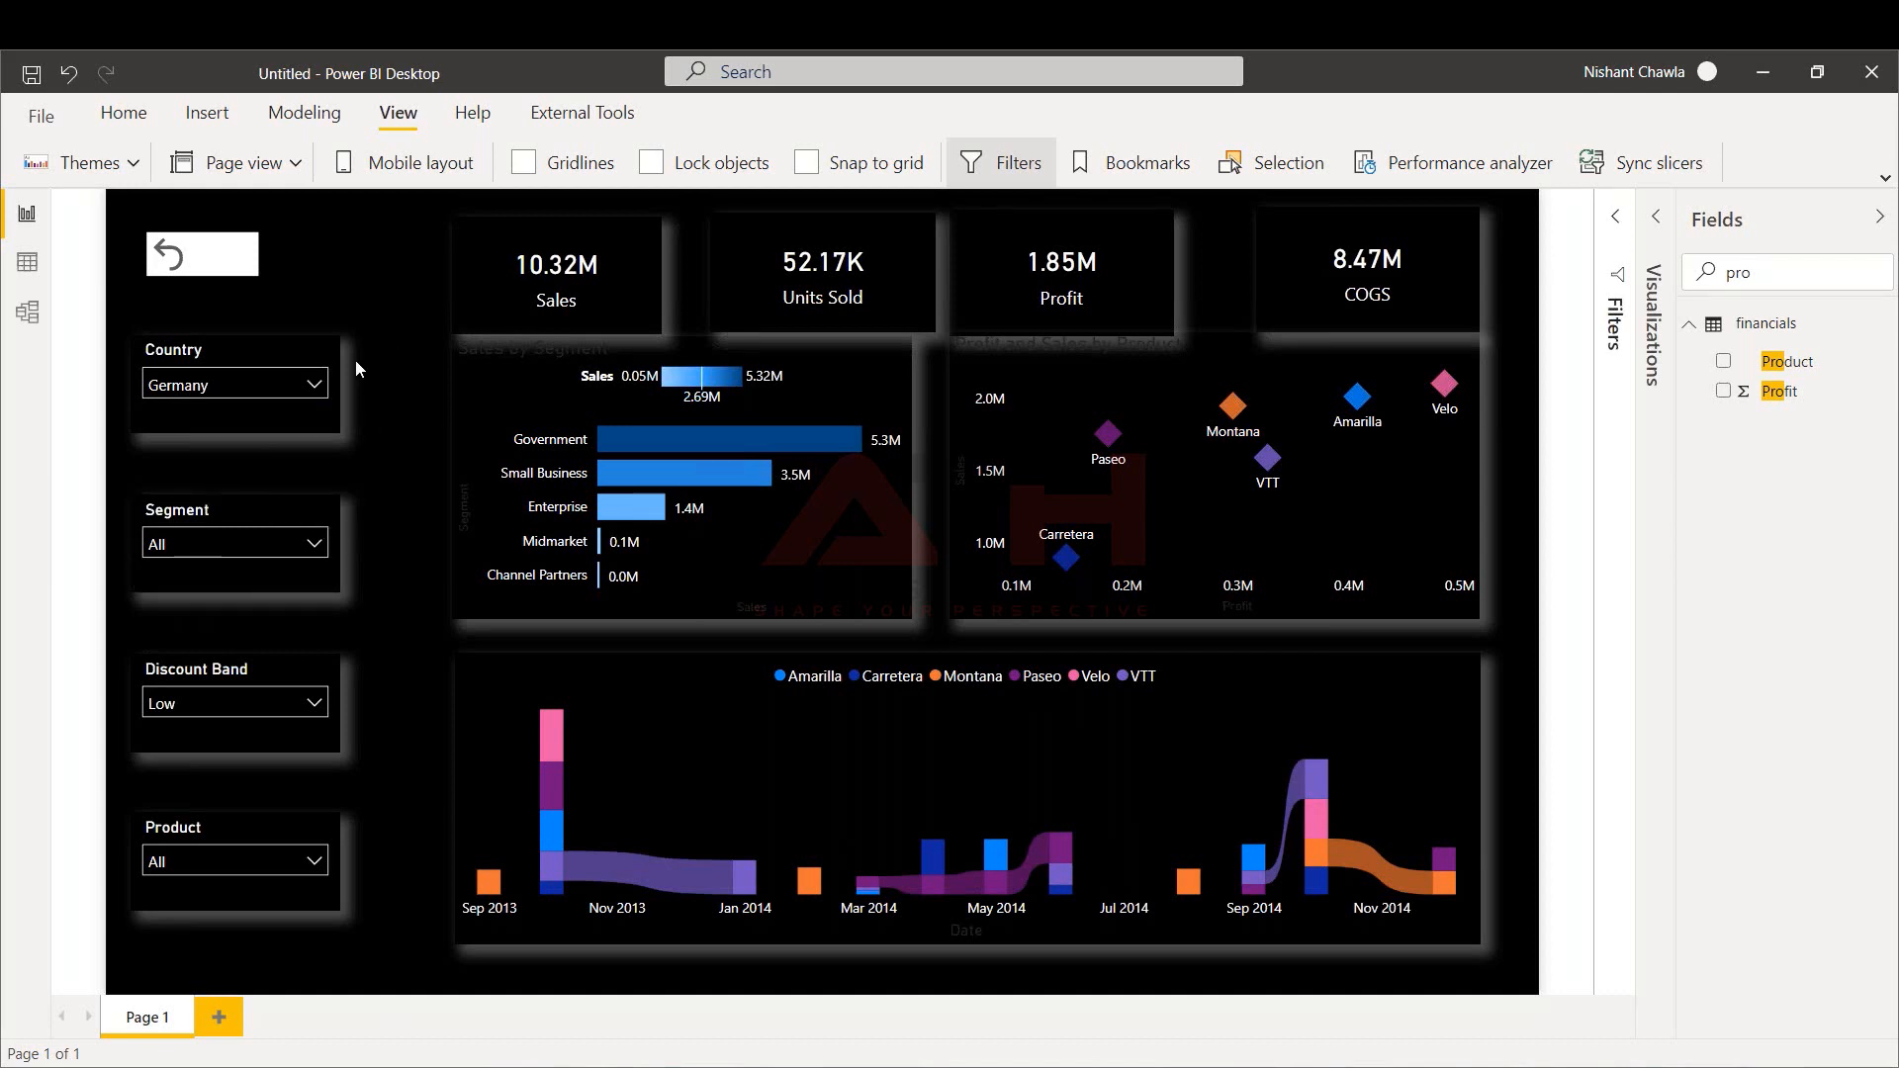
left_click(226, 265, "ctrl")
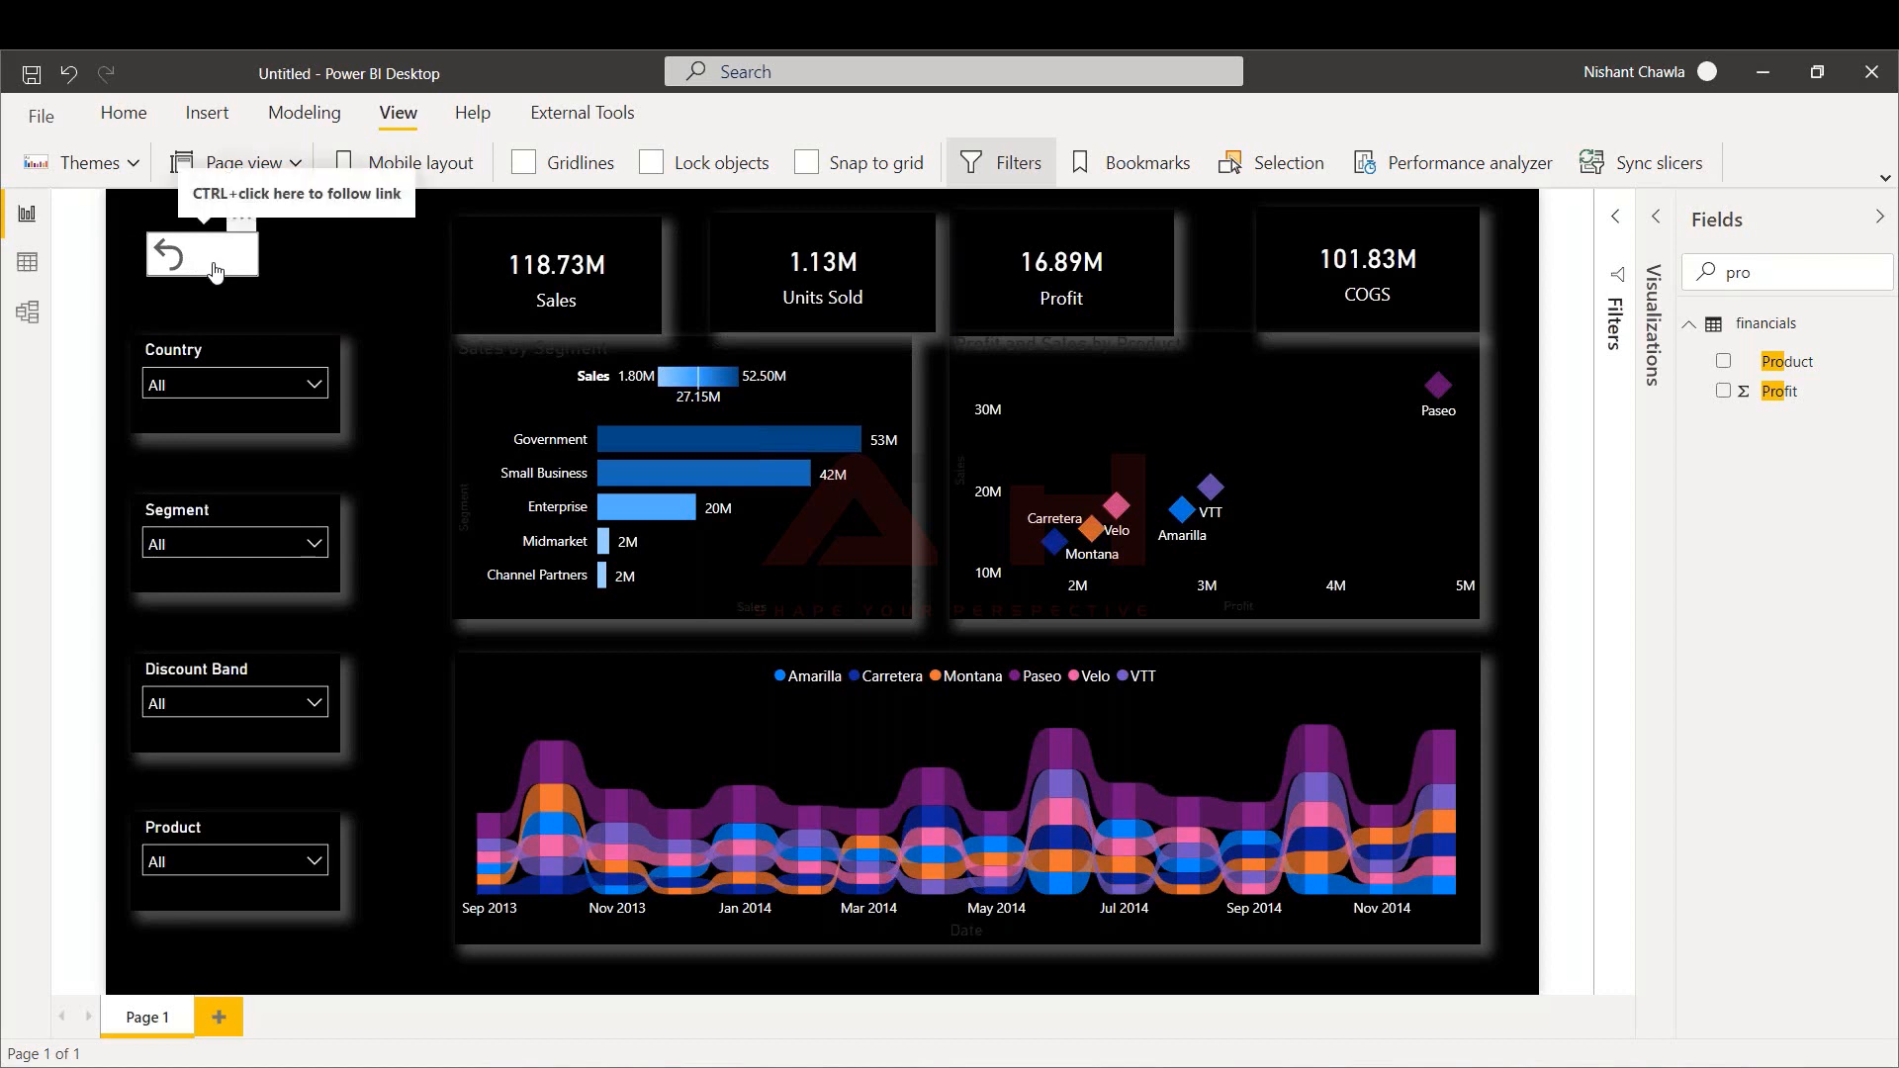
Reopen the bookmark list, update the Reset bookmark once more and close the list
left_click(216, 272)
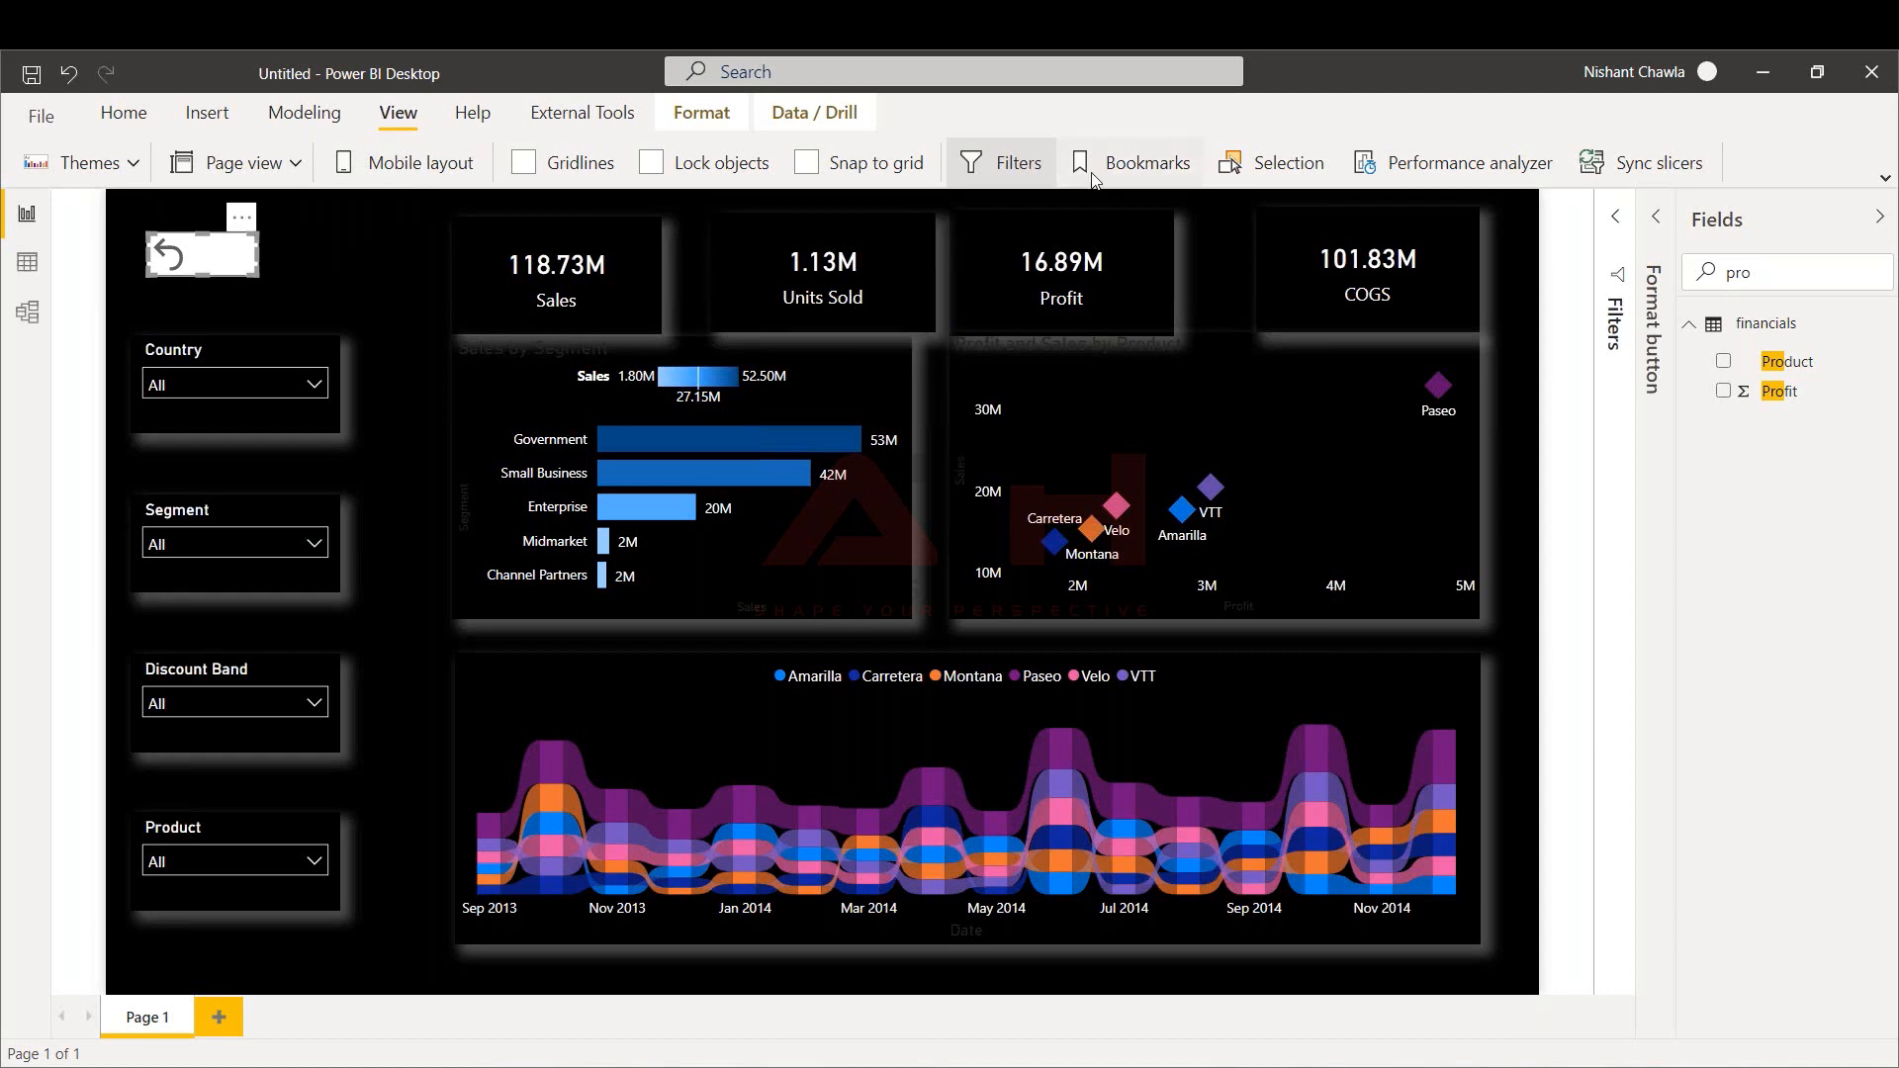
left_click(1138, 164)
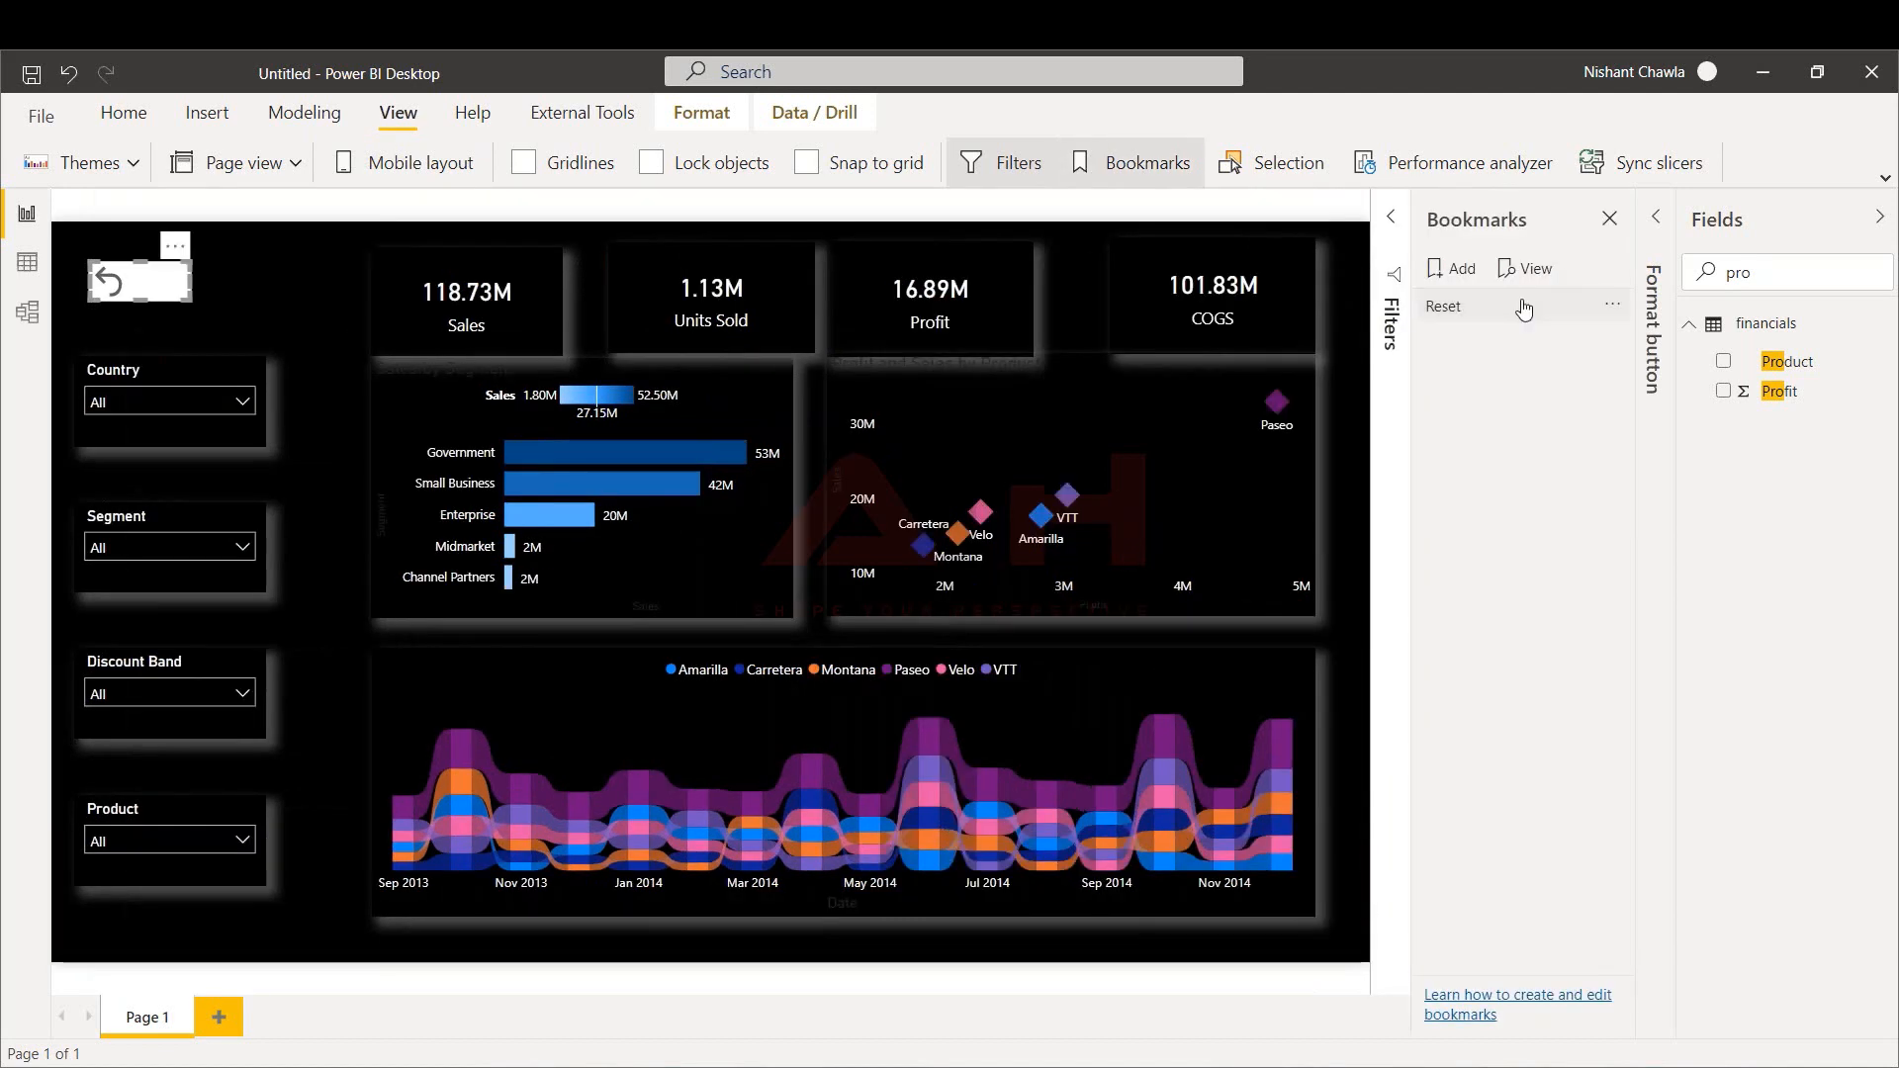
left_click(1603, 318)
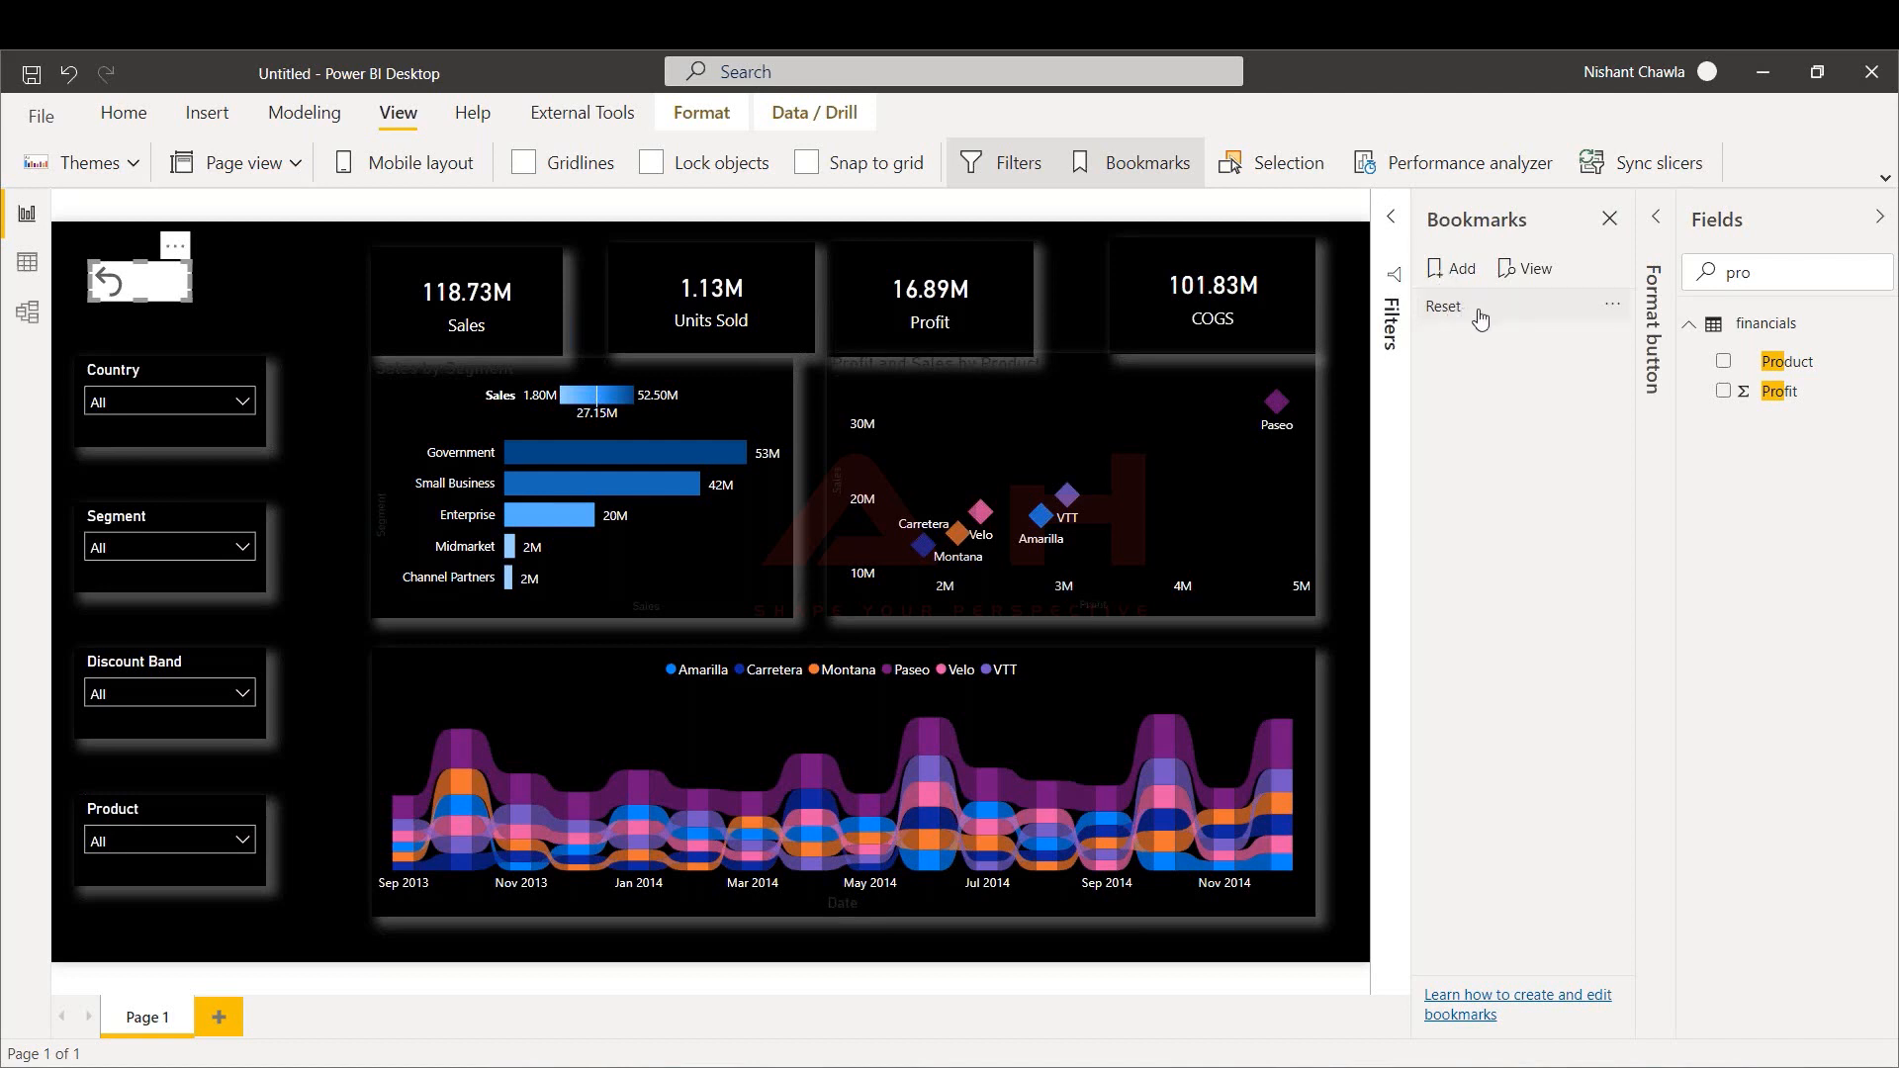
left_click(1612, 309)
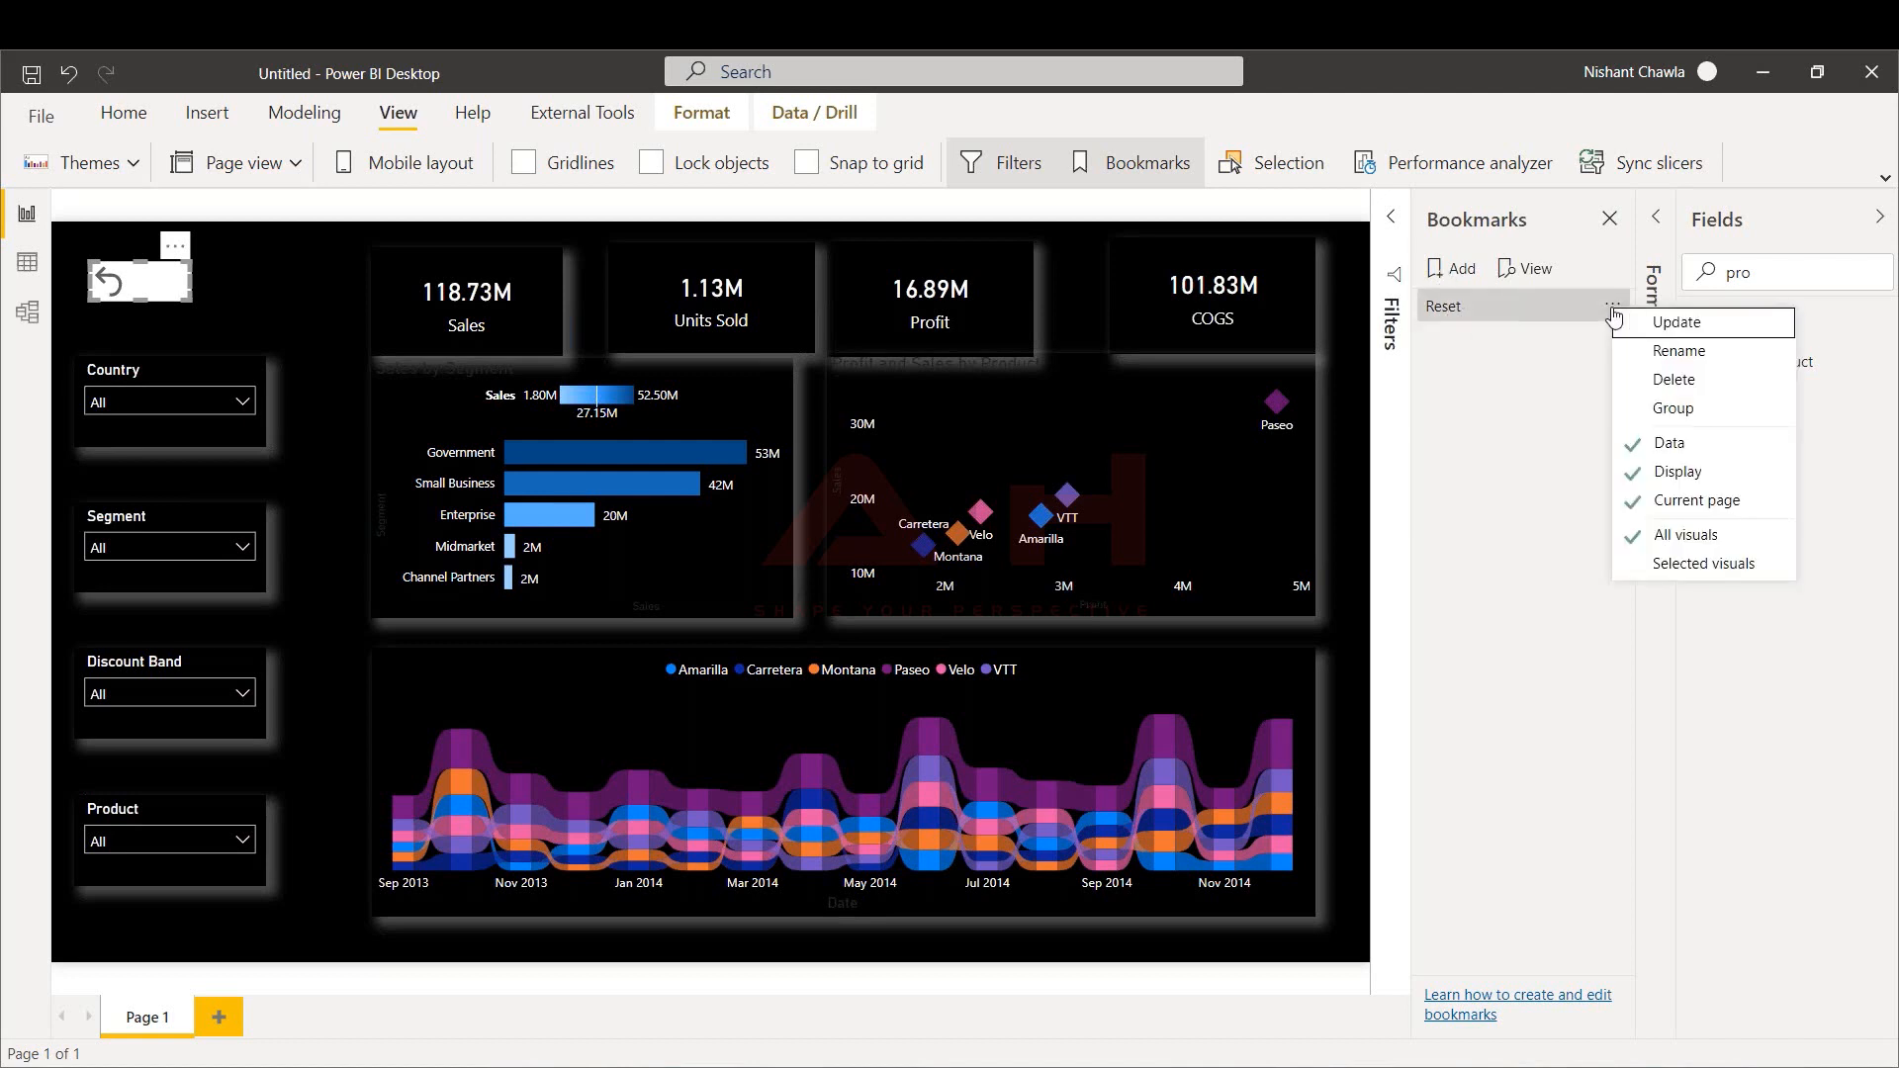
left_click(1666, 323)
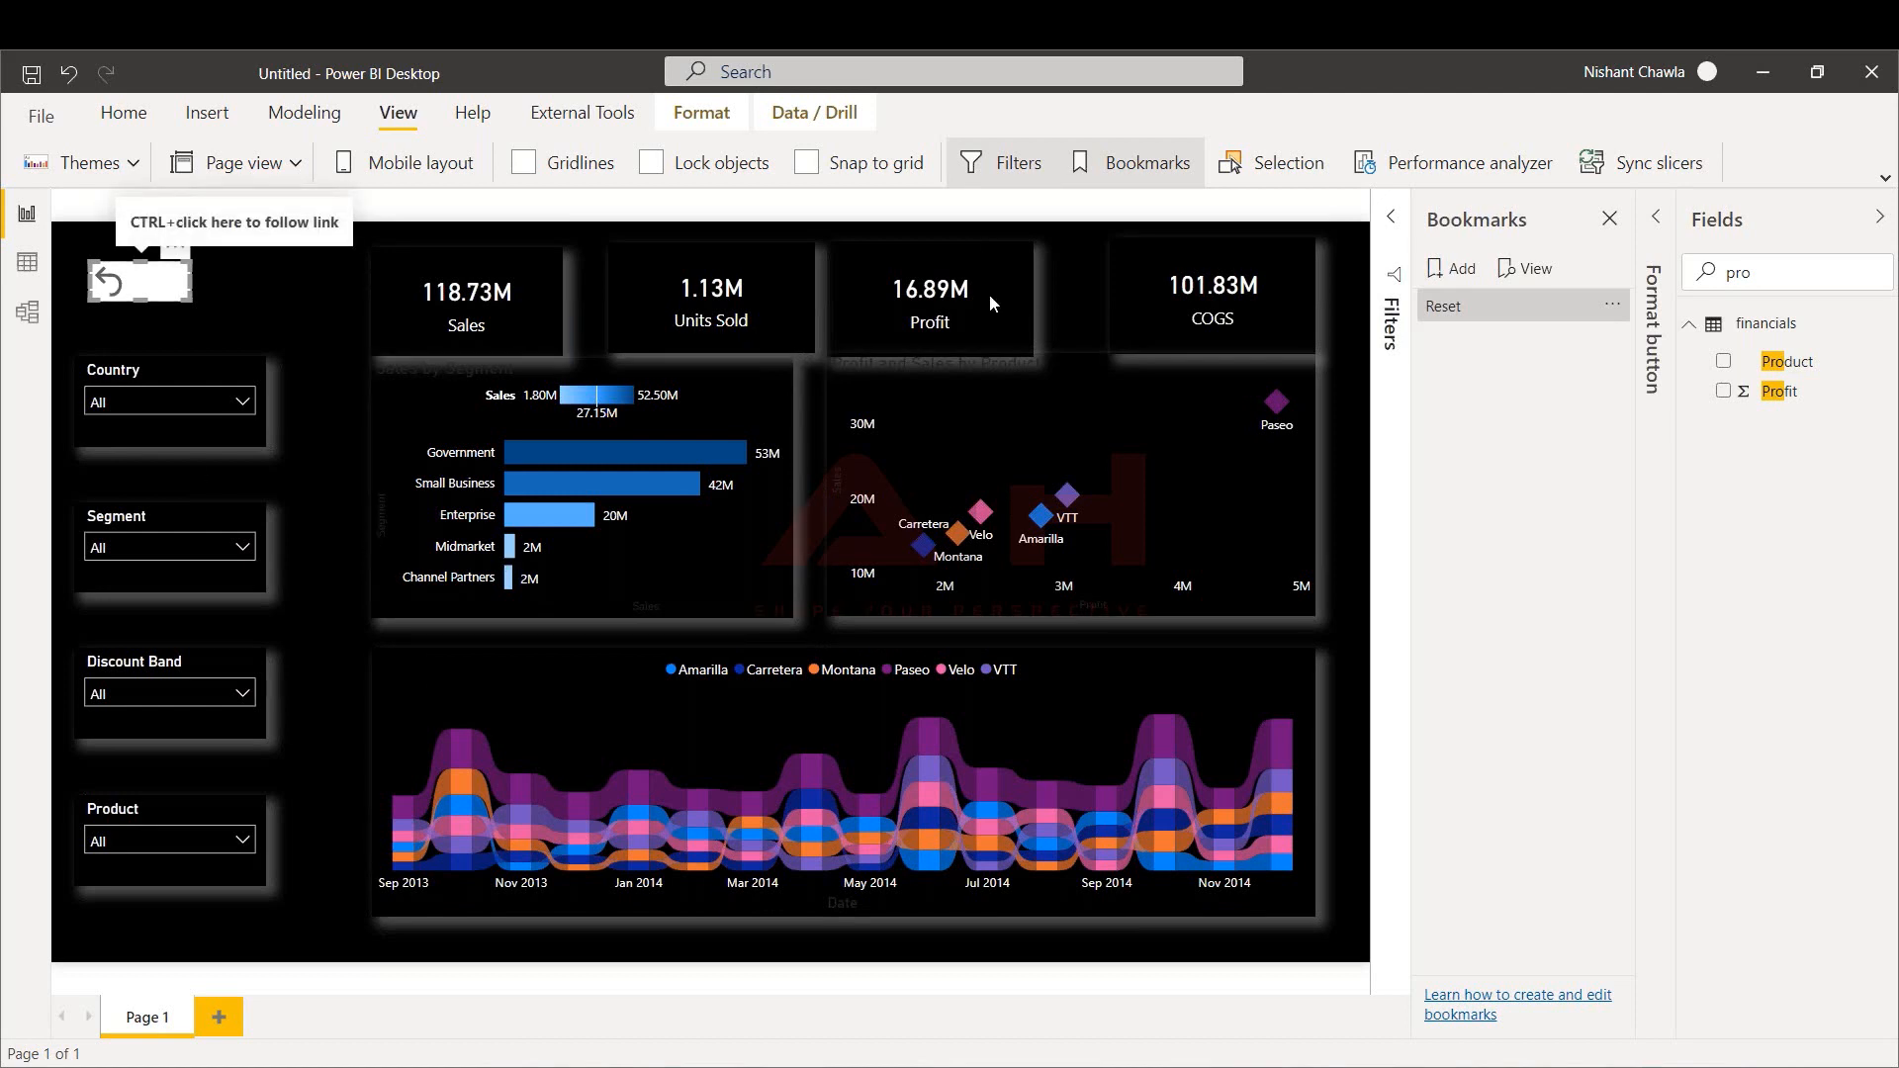
left_click(1609, 219)
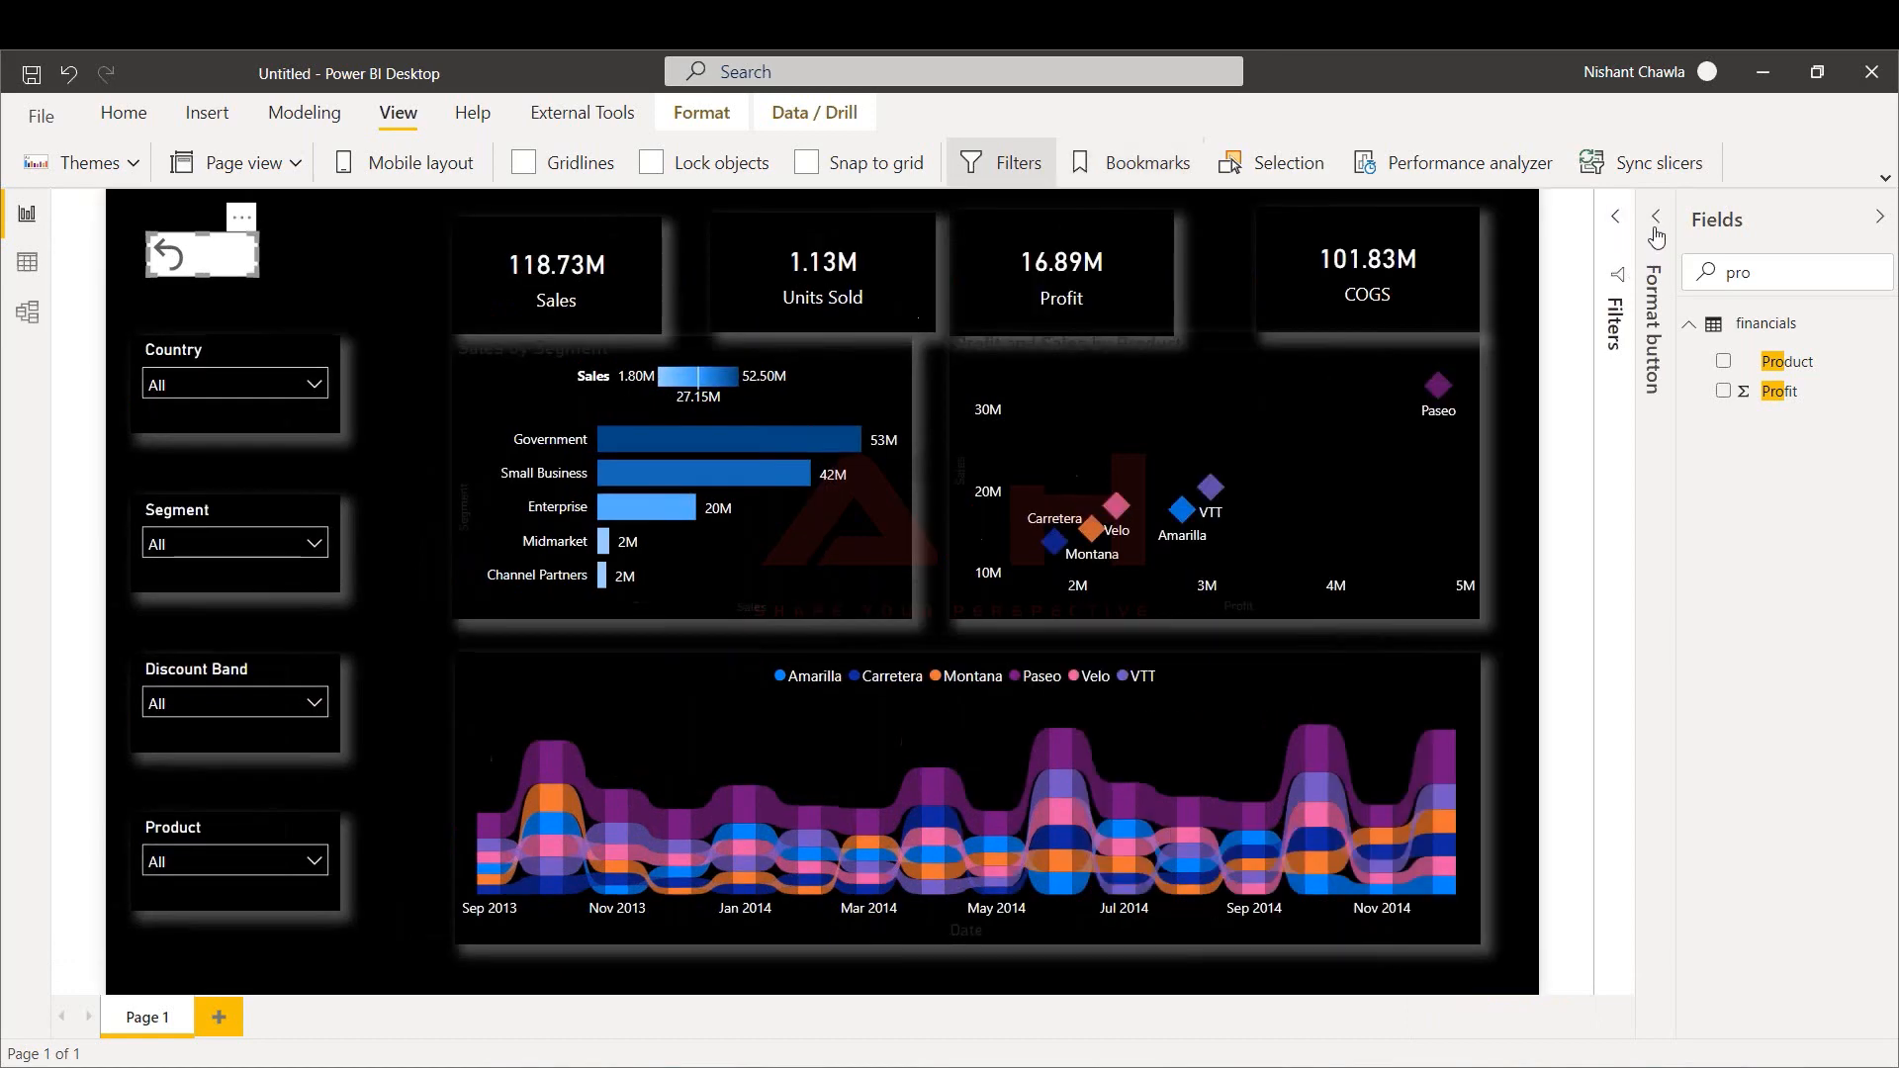
Check the action type and the assigned bookmark in the Reset button's action settings
left_click(1644, 265)
left_click(1548, 781)
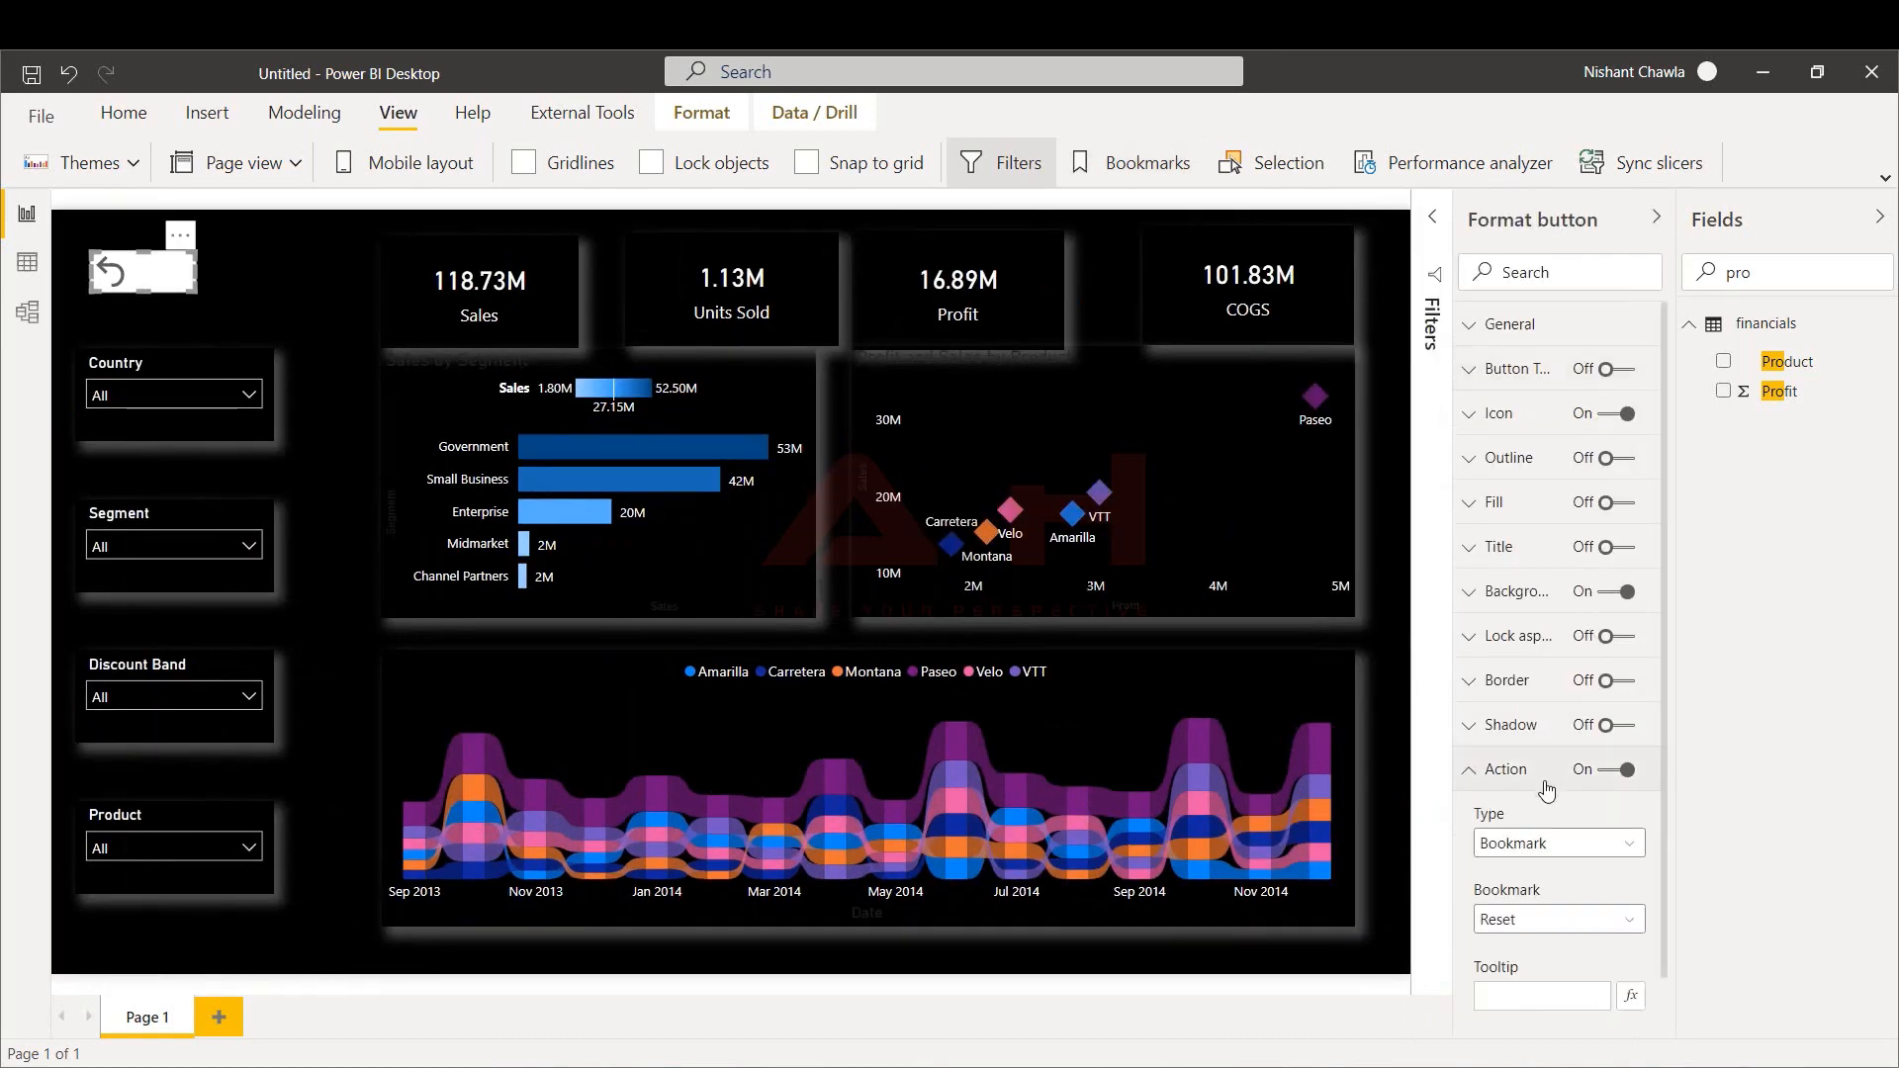
left_click(1540, 919)
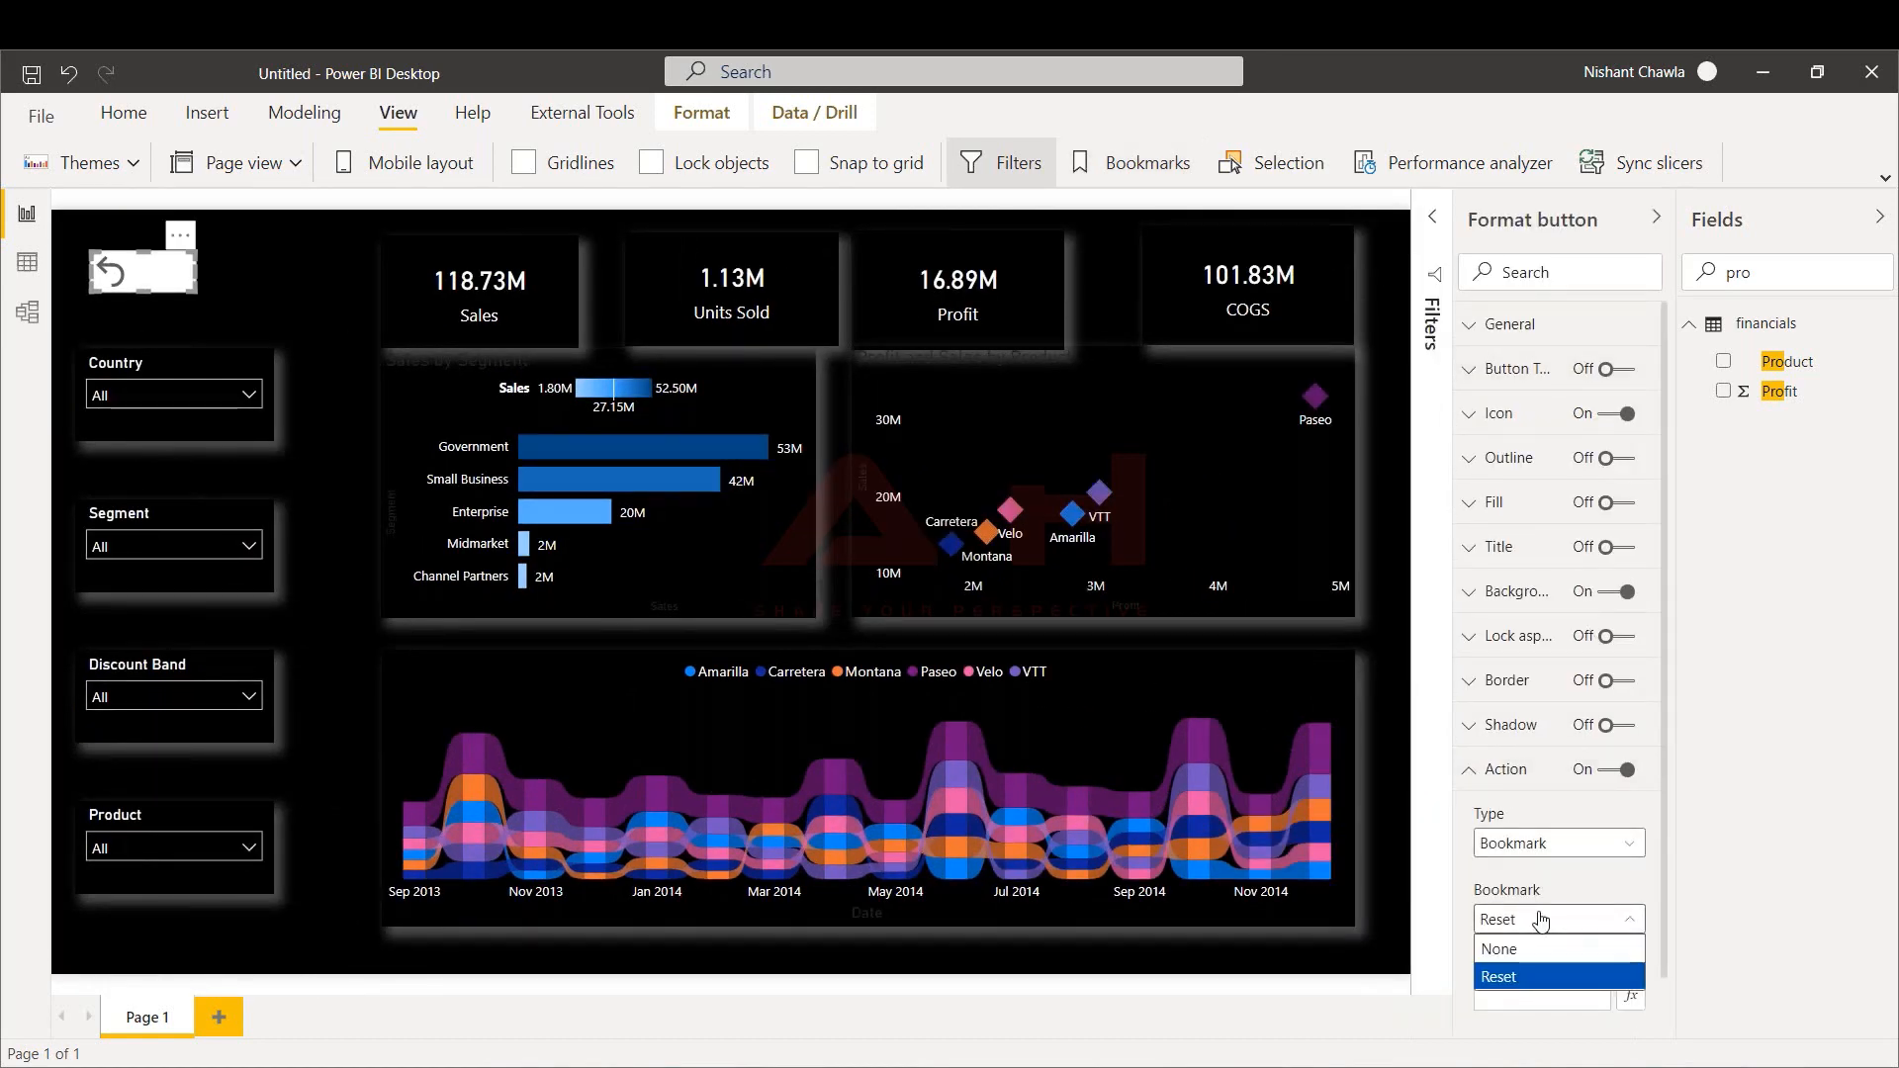
left_click(1540, 920)
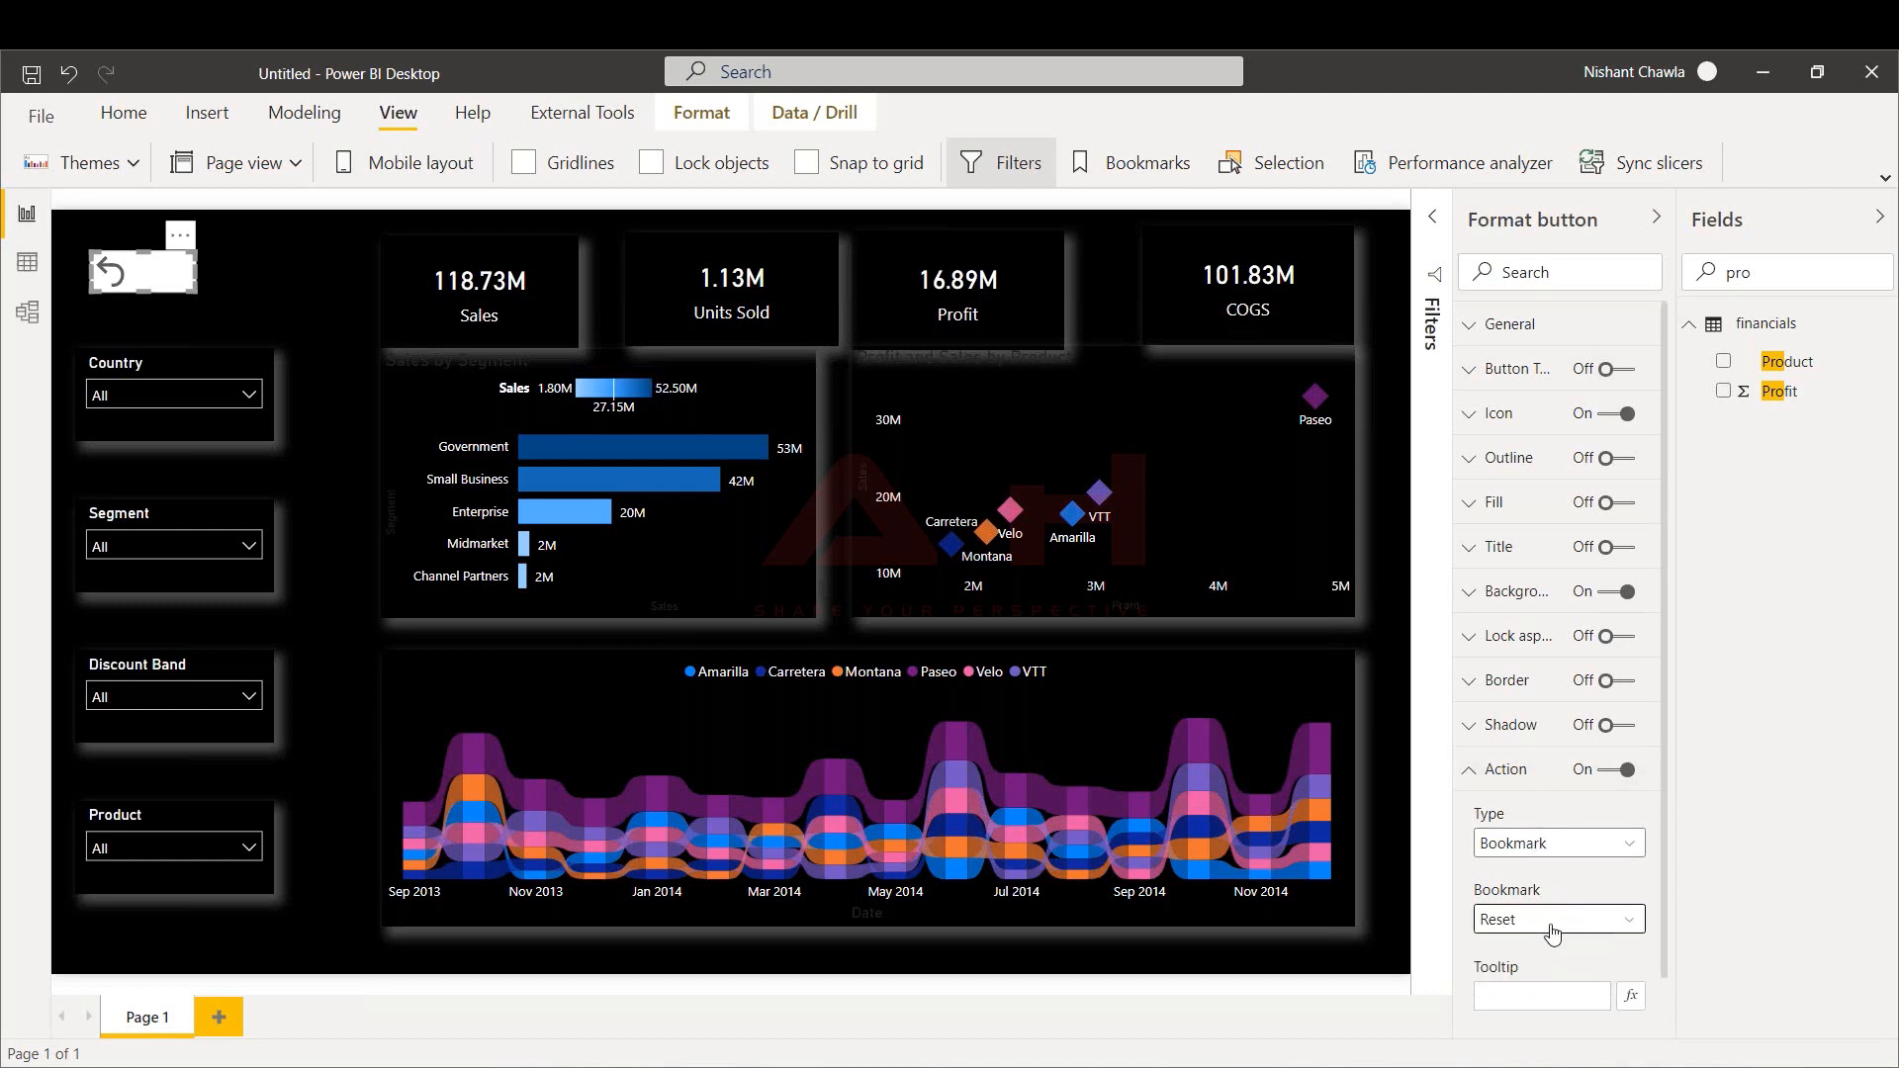
left_click(1653, 220)
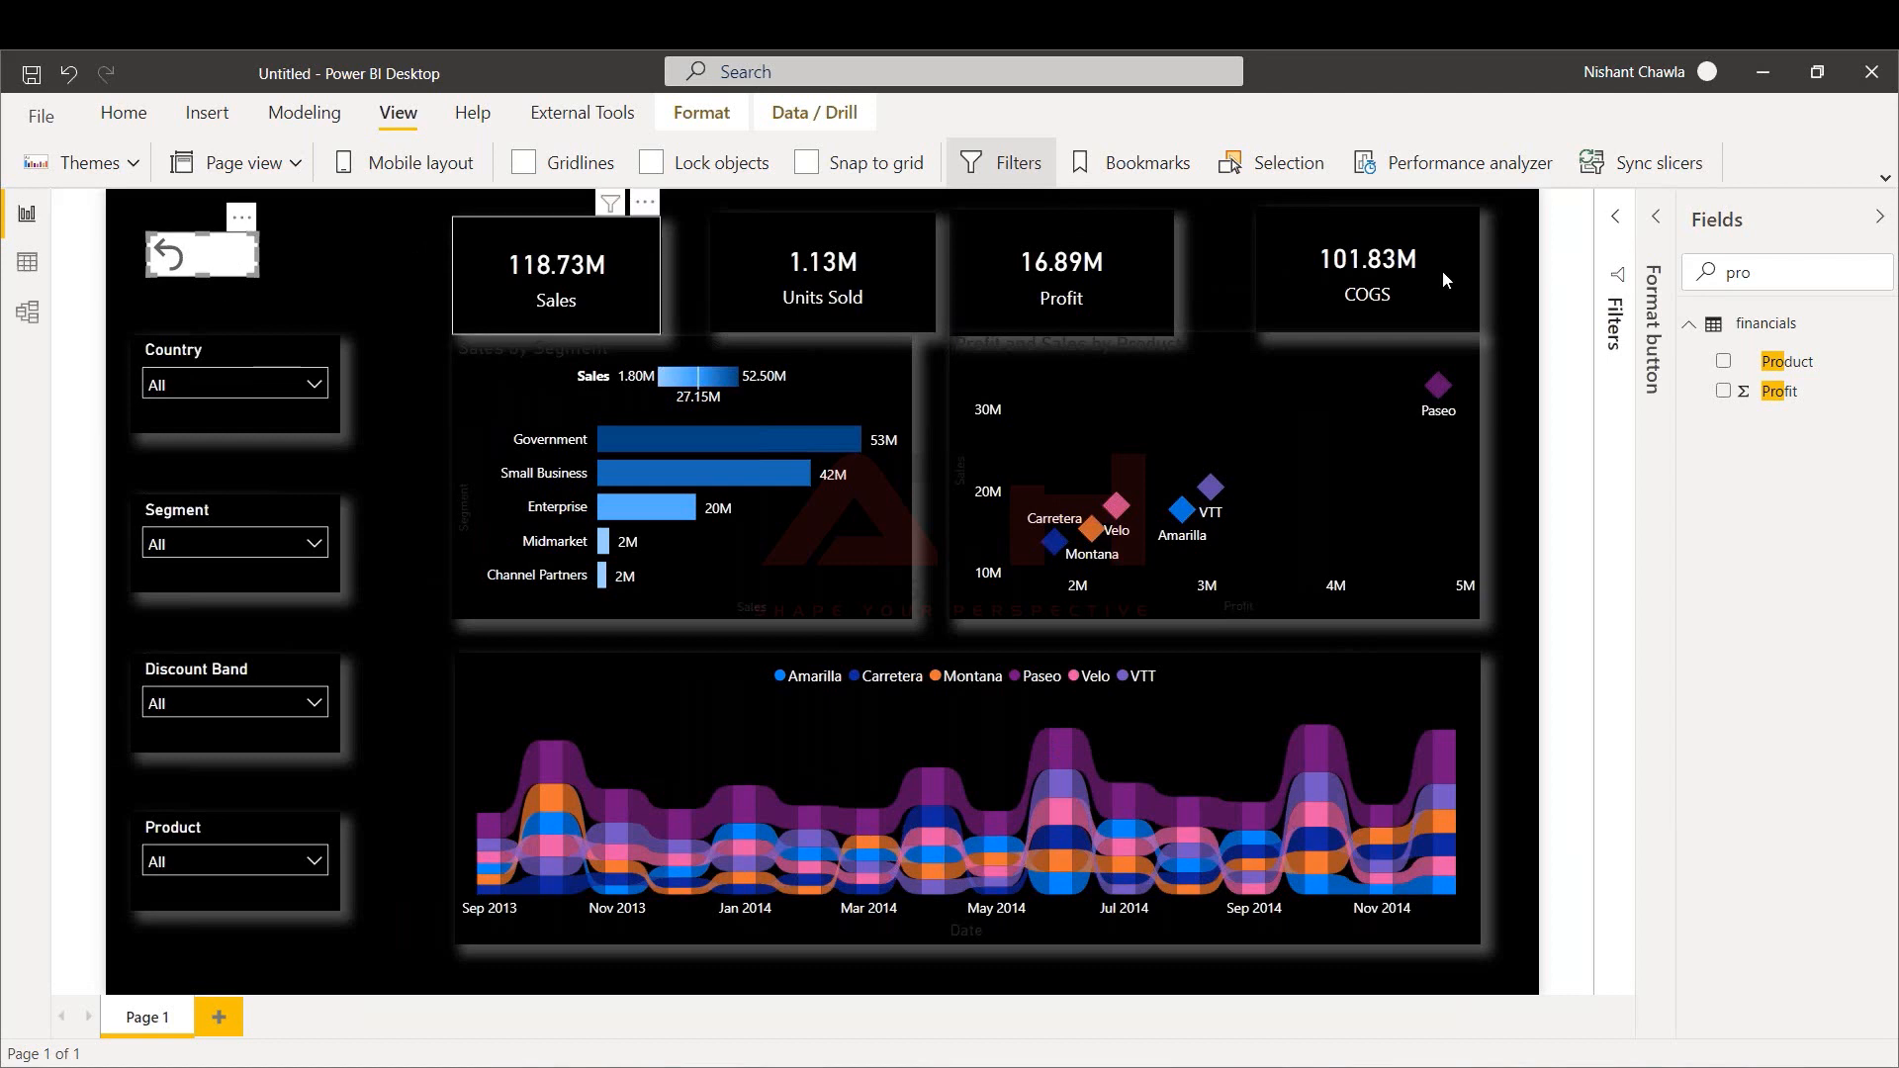
Turn off the Reset button's background and set its icon's line color to white
left_click(1657, 220)
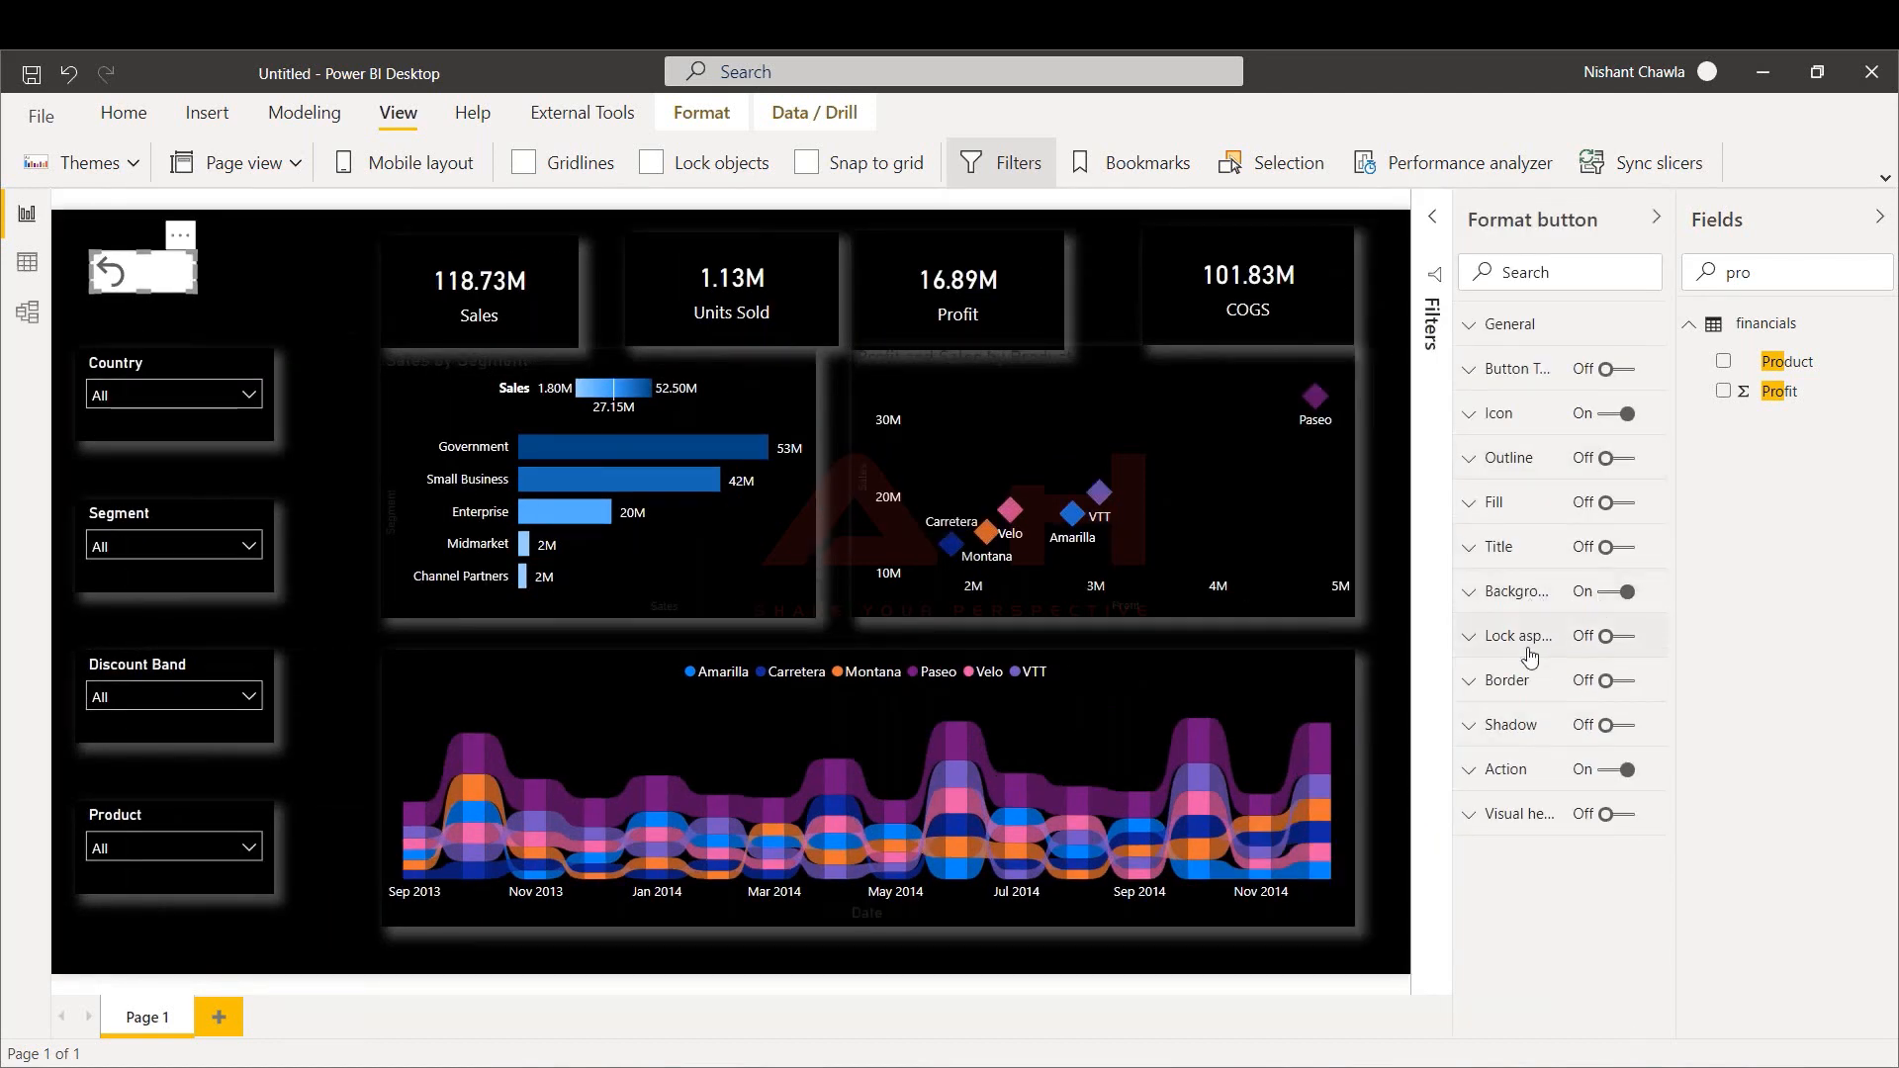
left_click(1604, 600)
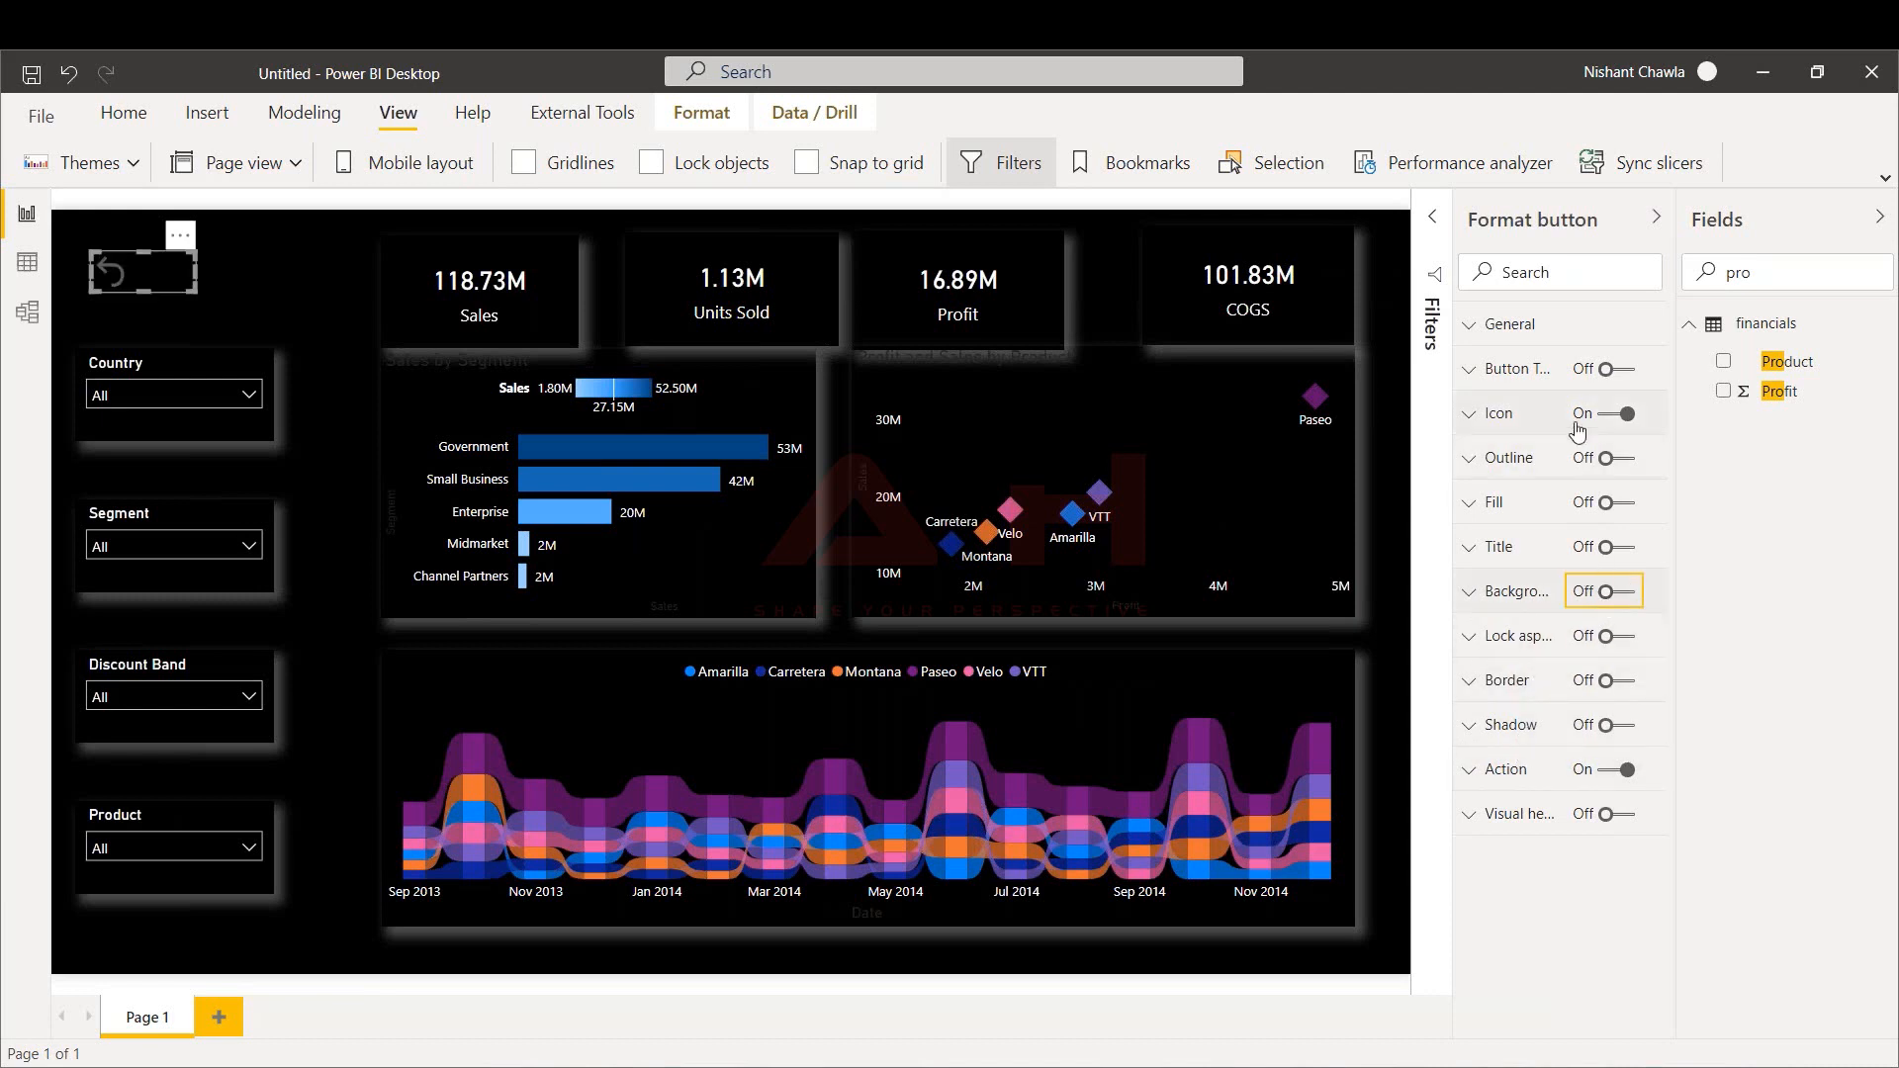
left_click(1545, 421)
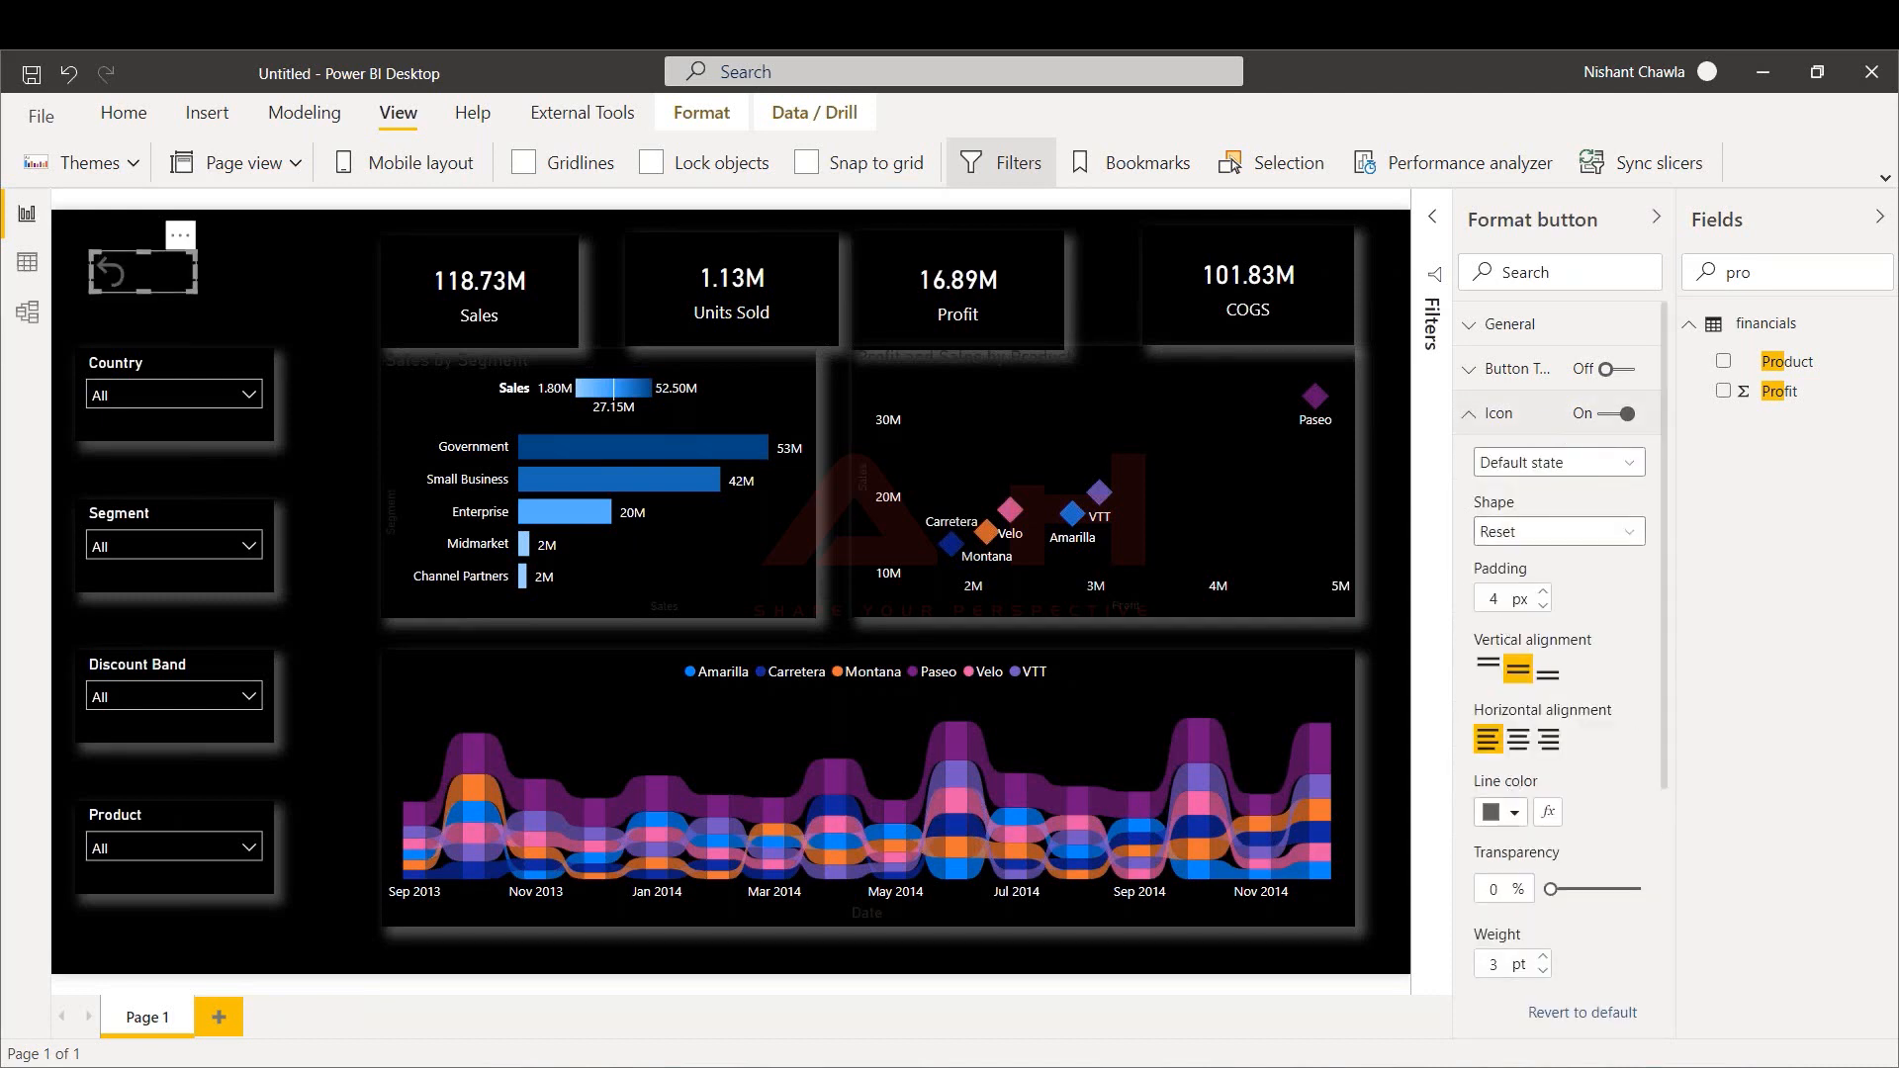
left_click(1512, 813)
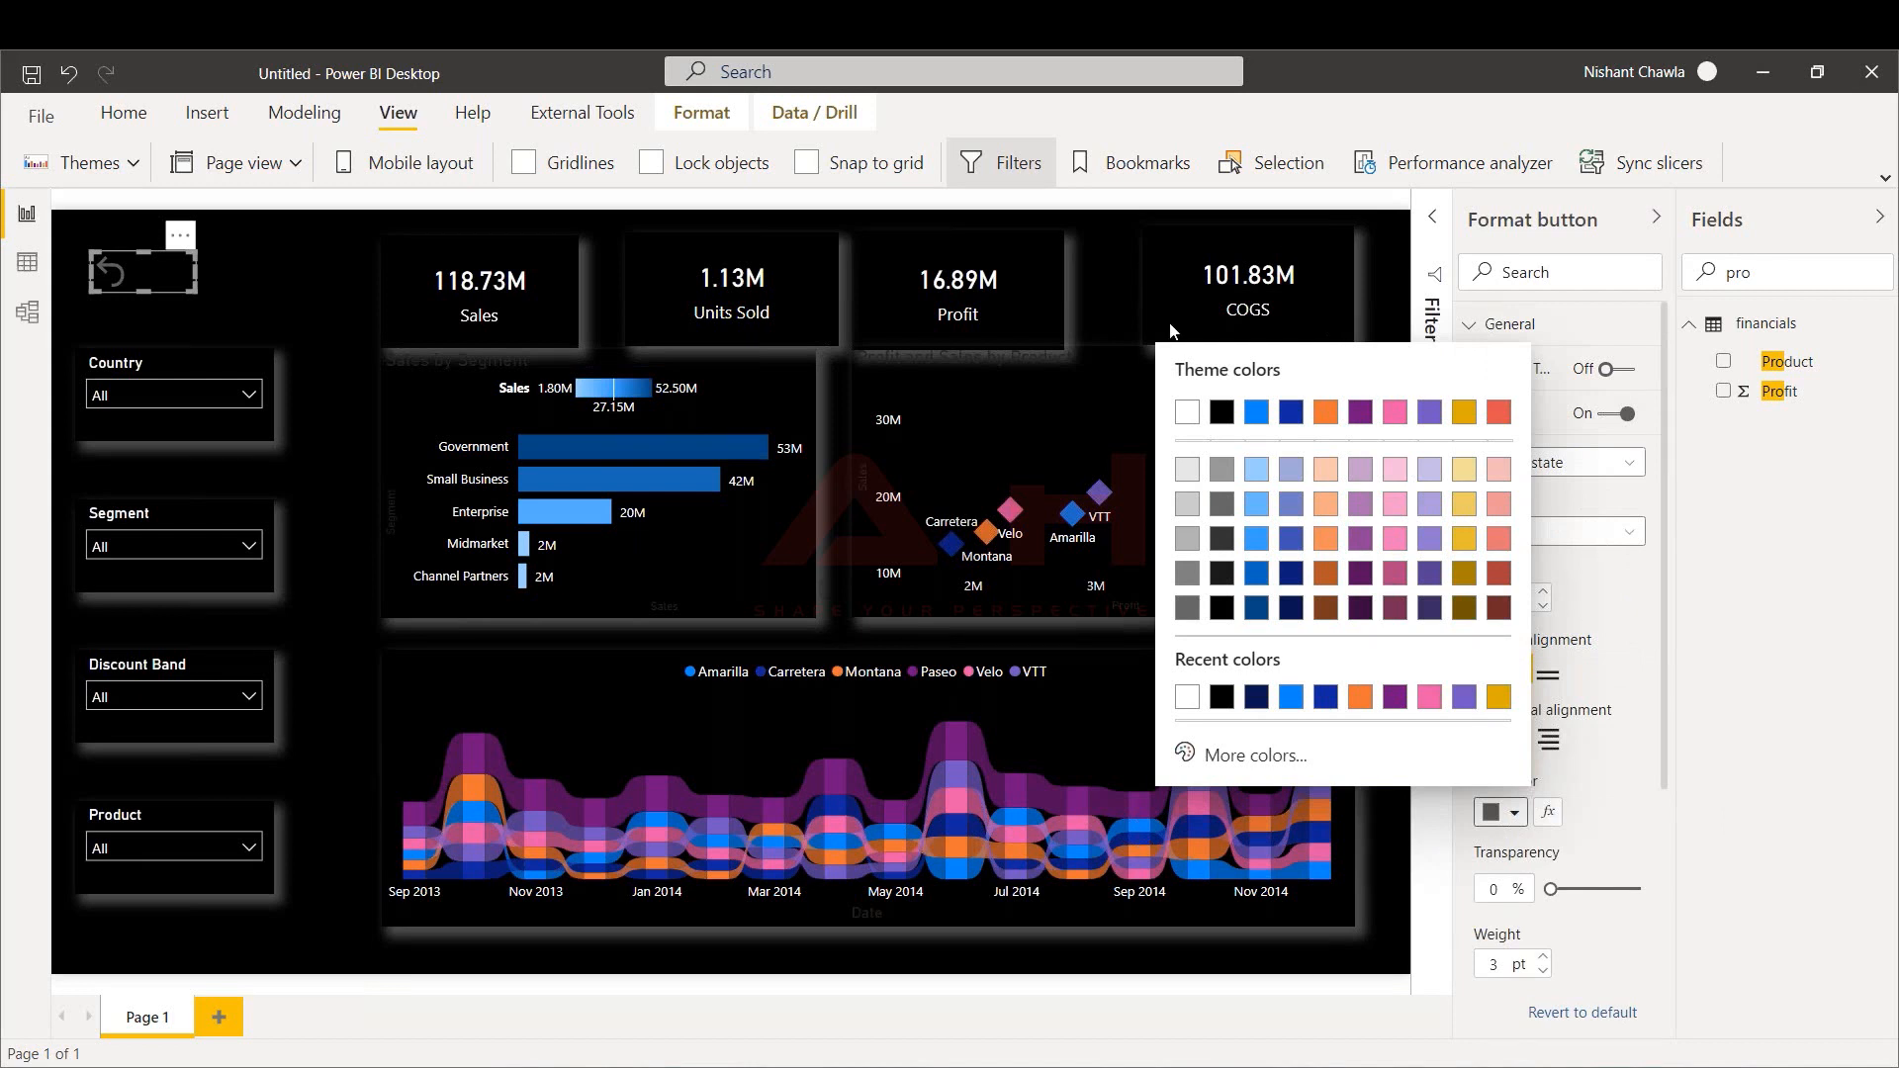
left_click(1187, 413)
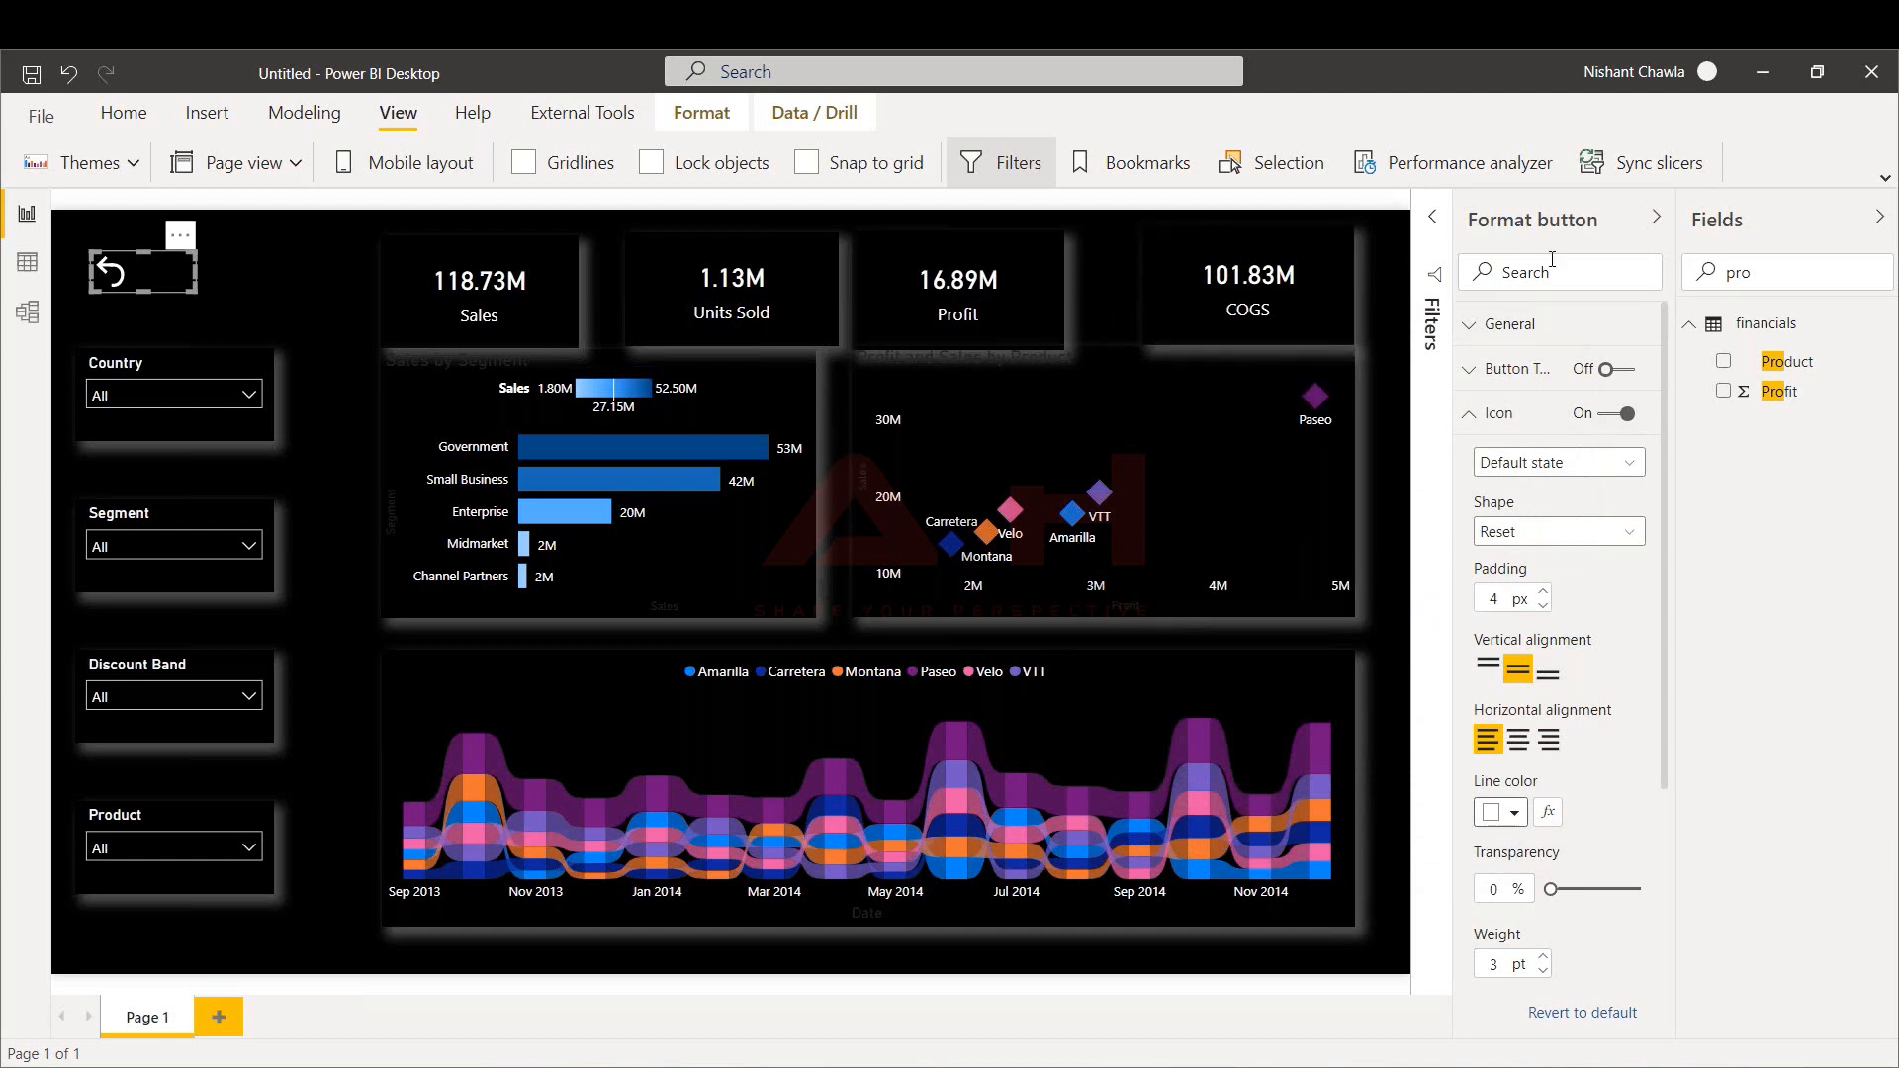
Add a new report page, clear the field search, and insert an enlarged table visual on the page
left_click(1654, 219)
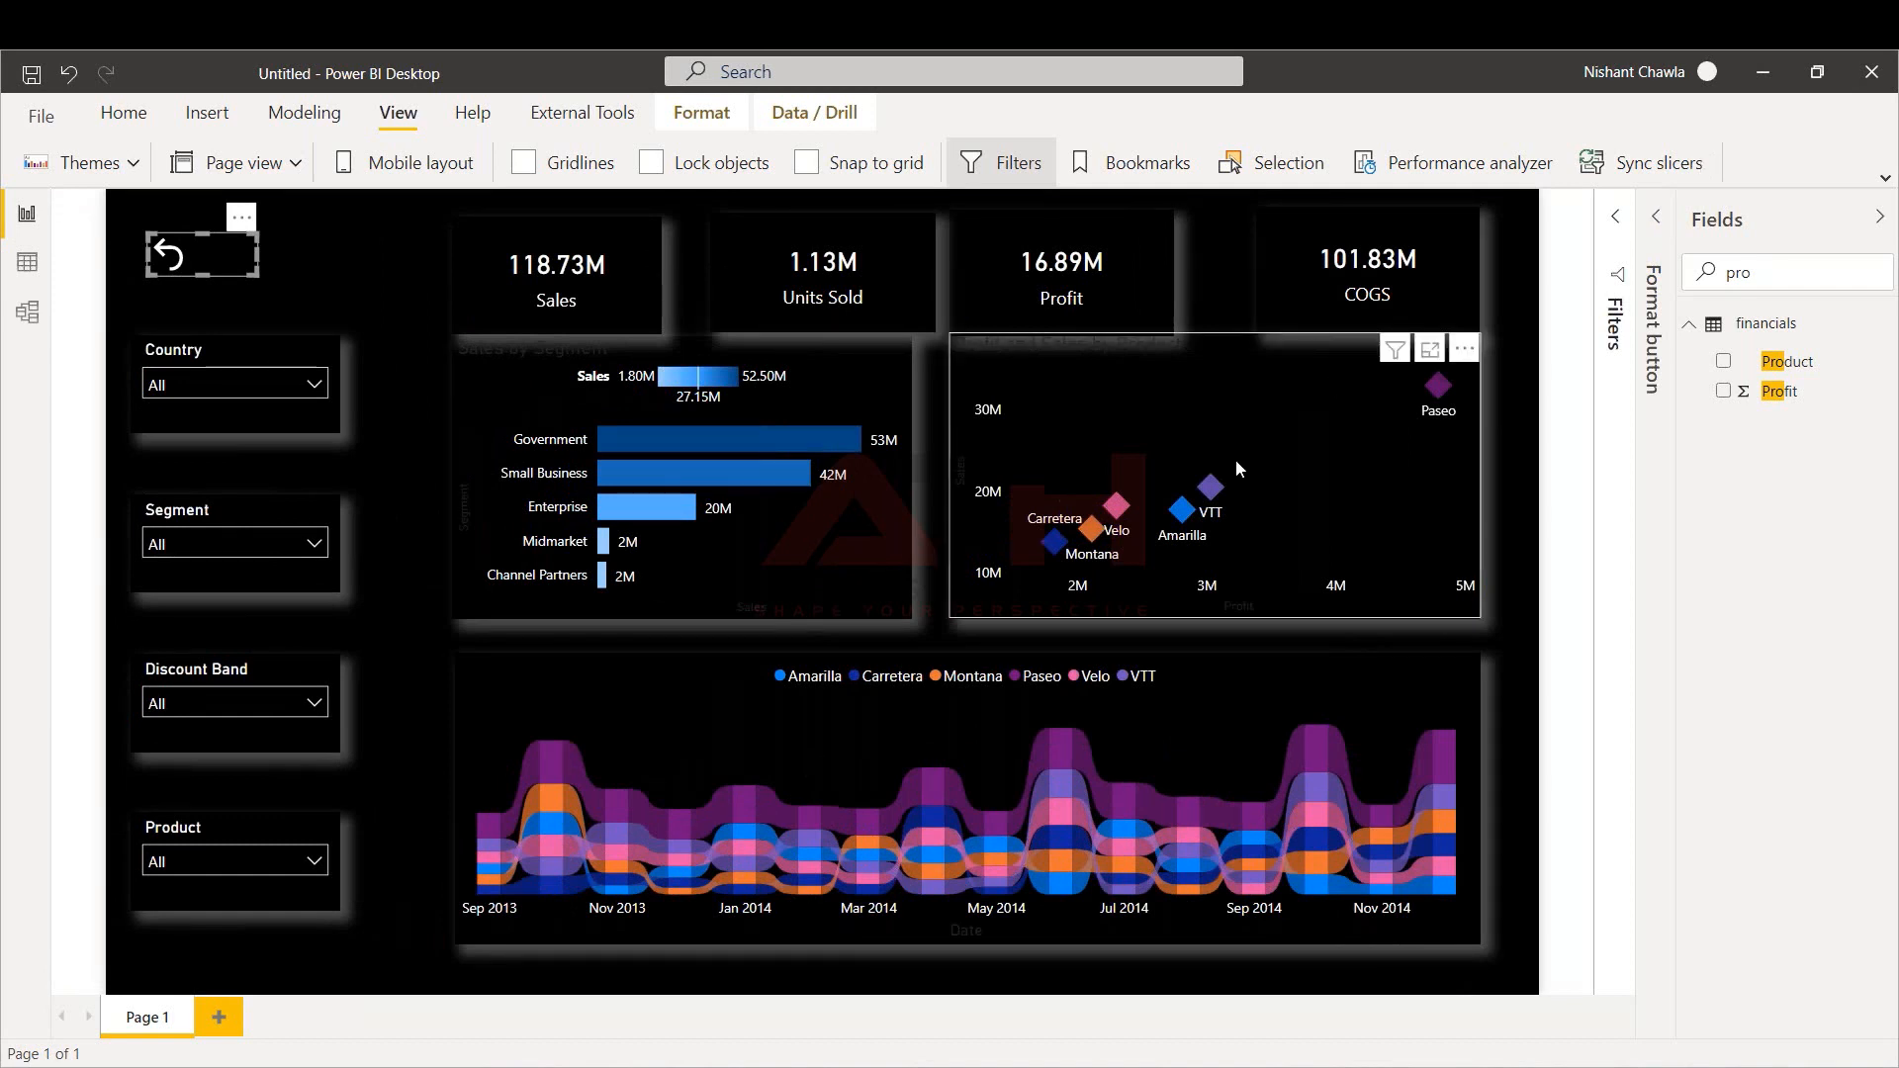
left_click(218, 1017)
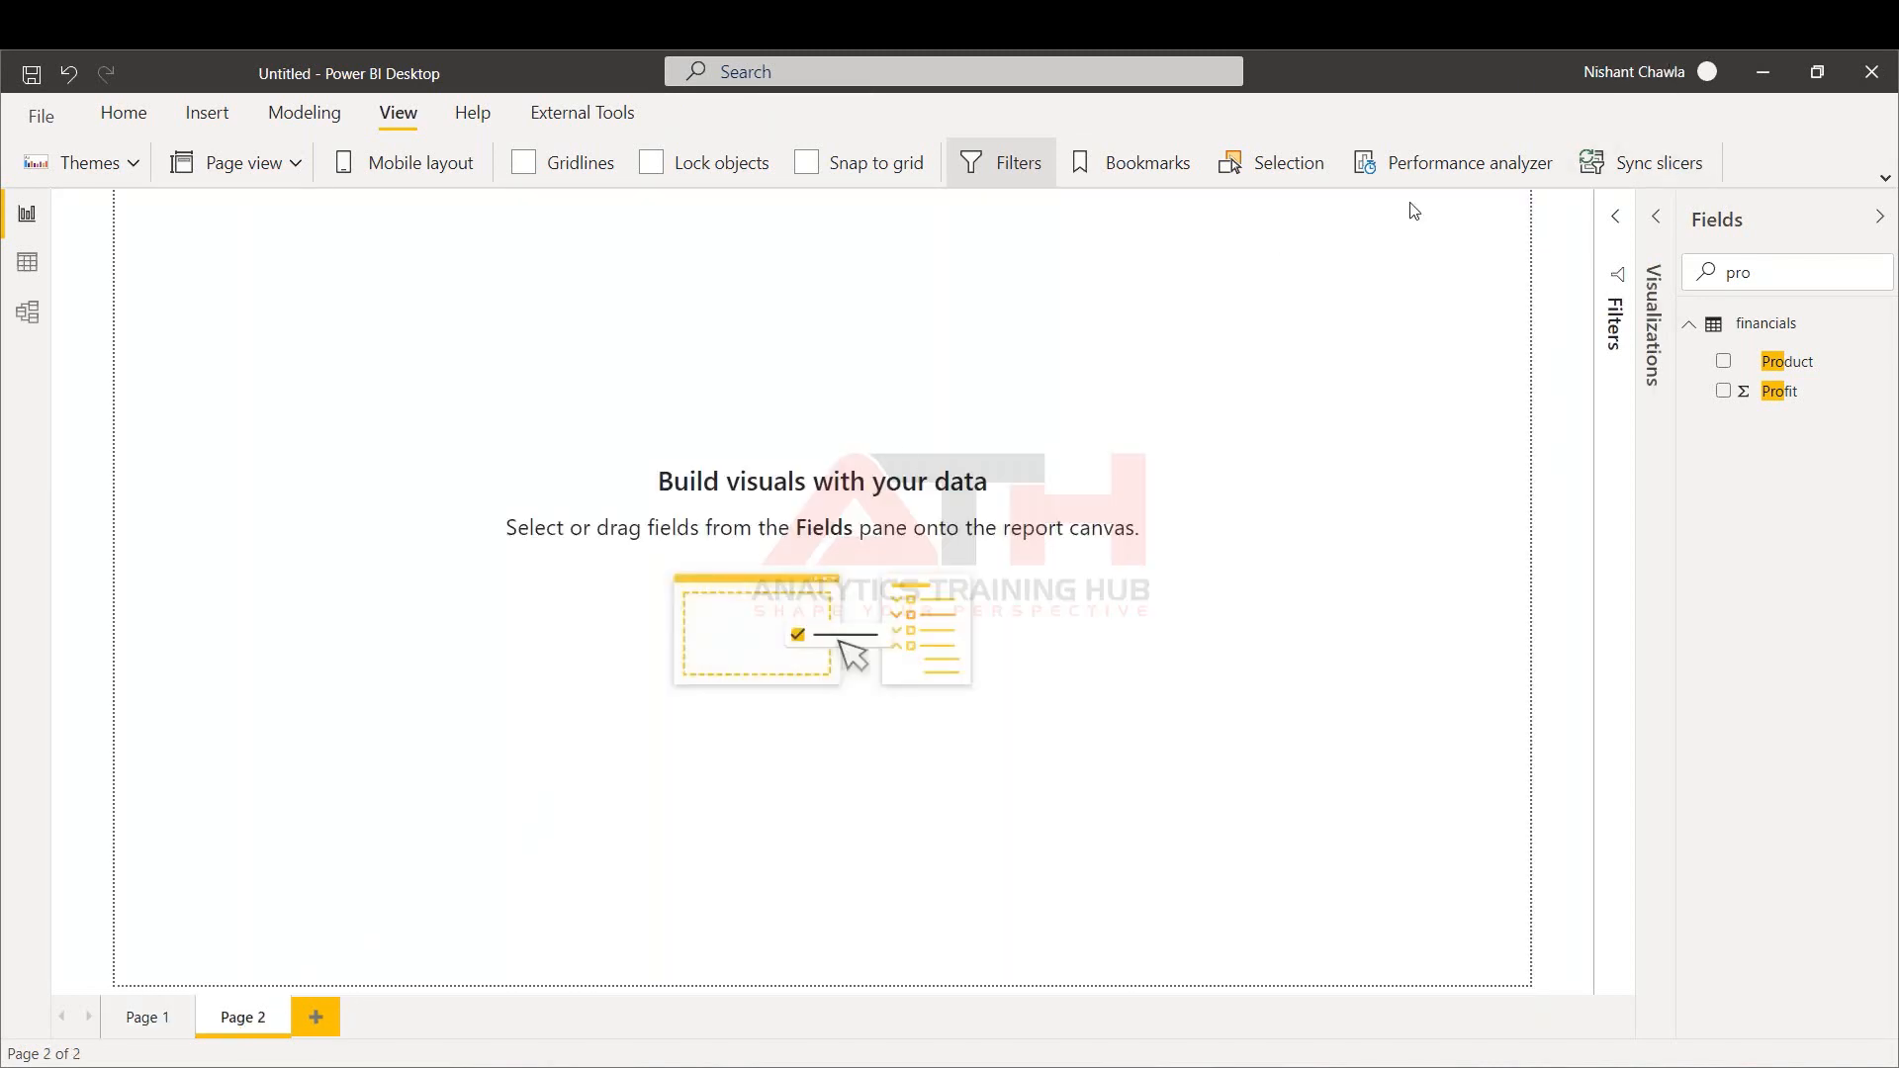
left_click_drag(1785, 275, 1652, 287)
key("BackSpace")
left_click(1657, 219)
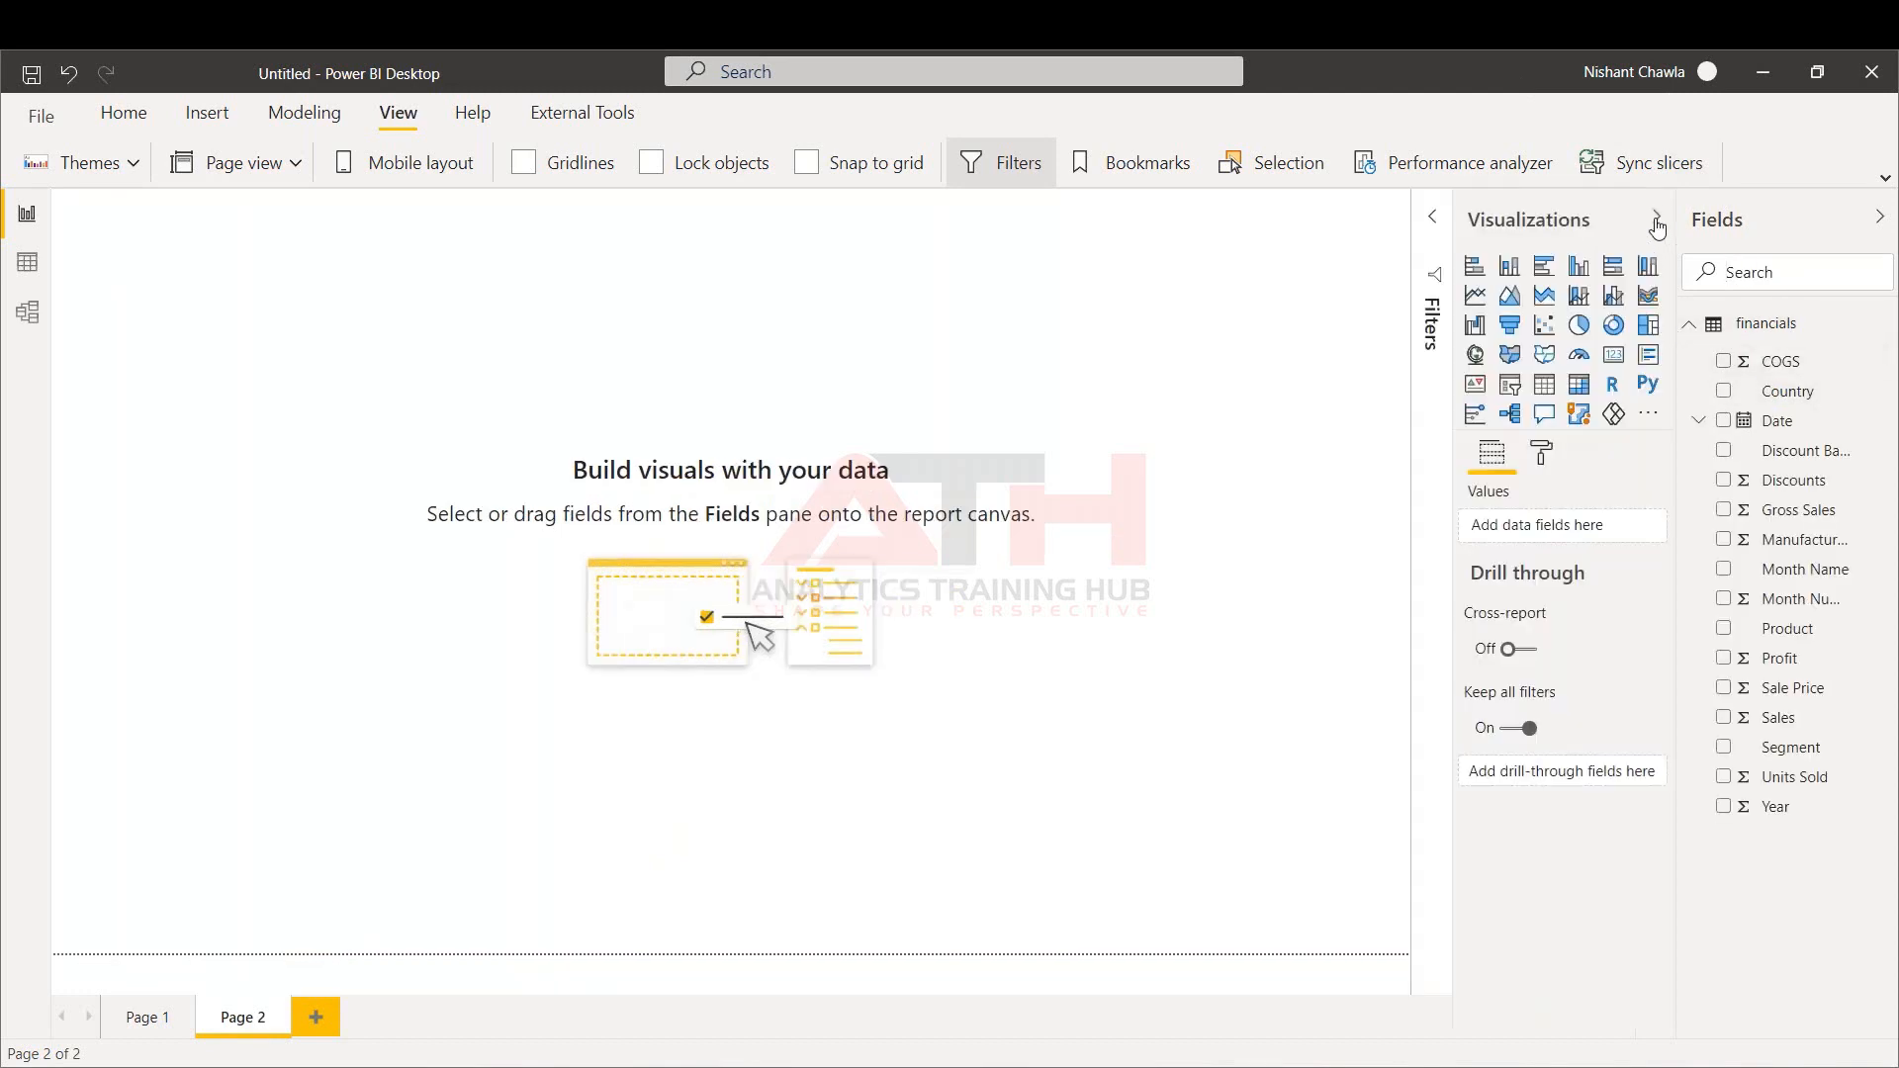
left_click(1547, 387)
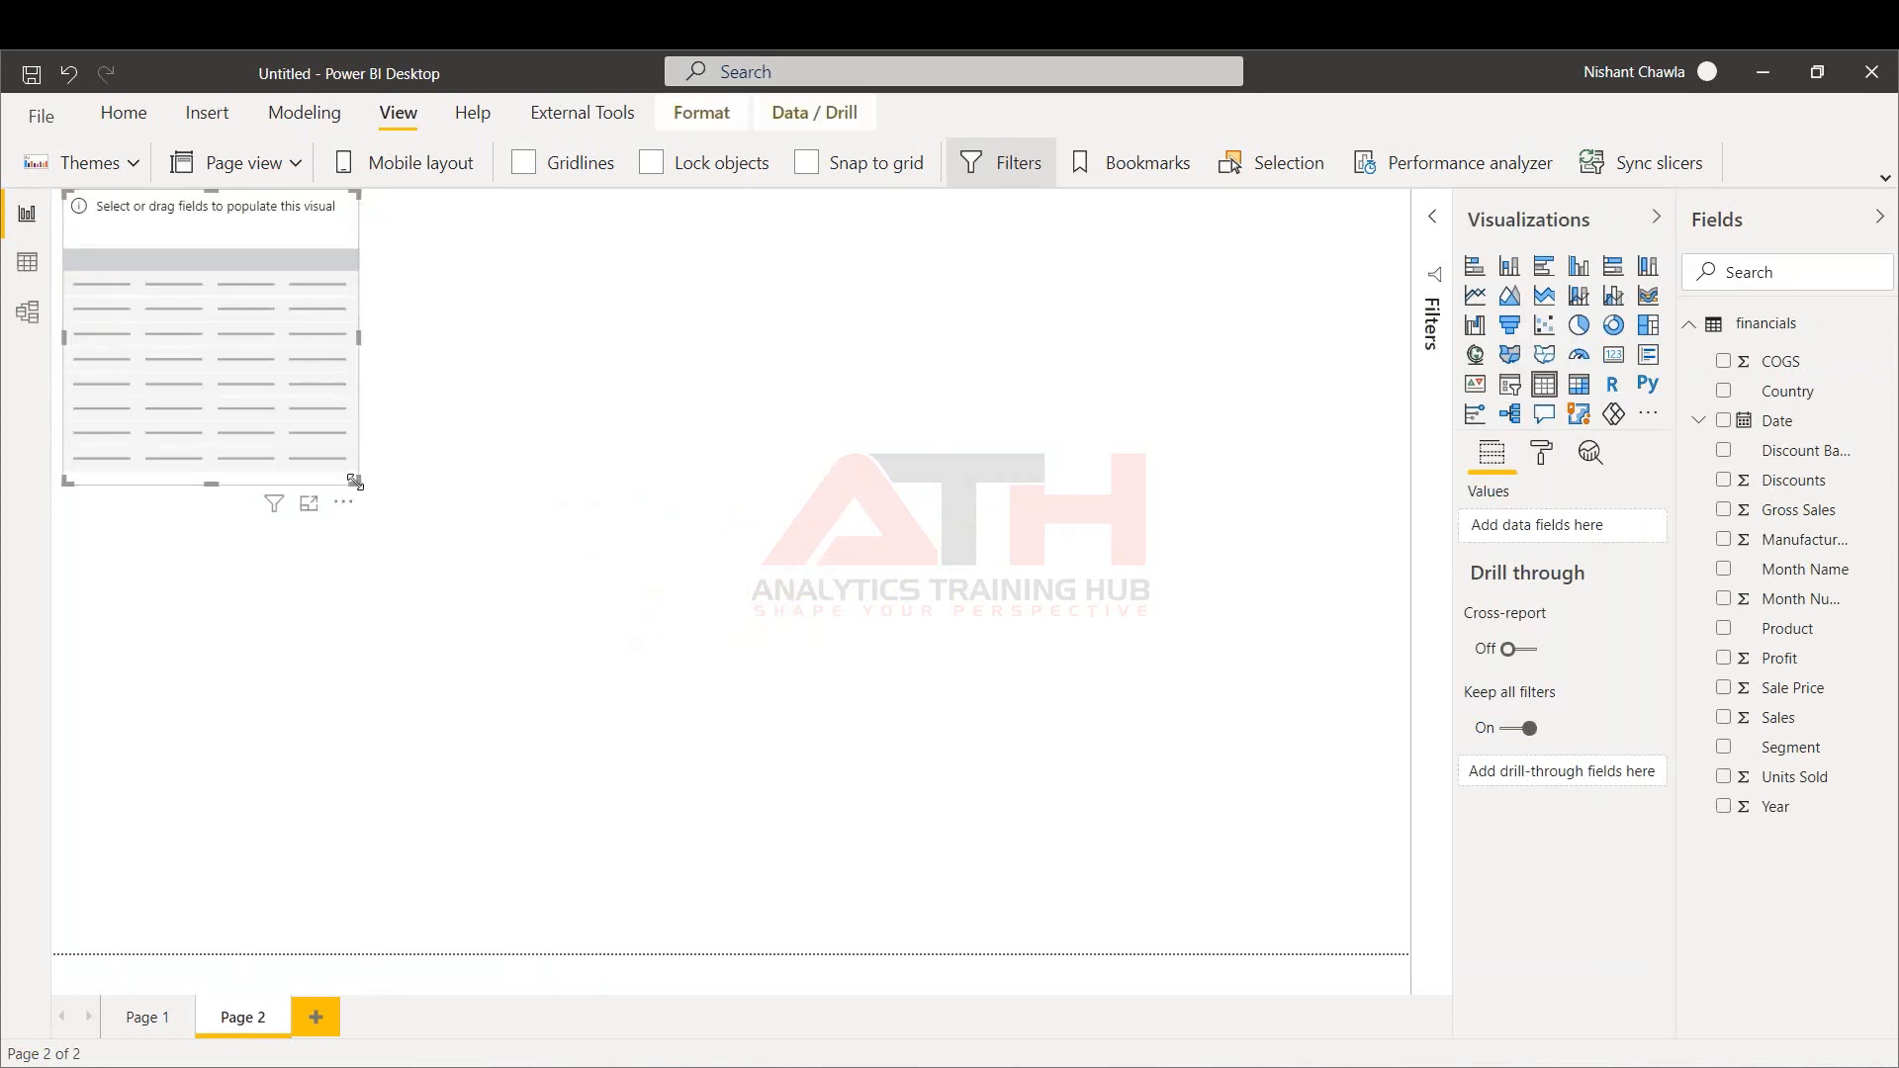
left_click_drag(354, 482, 502, 603)
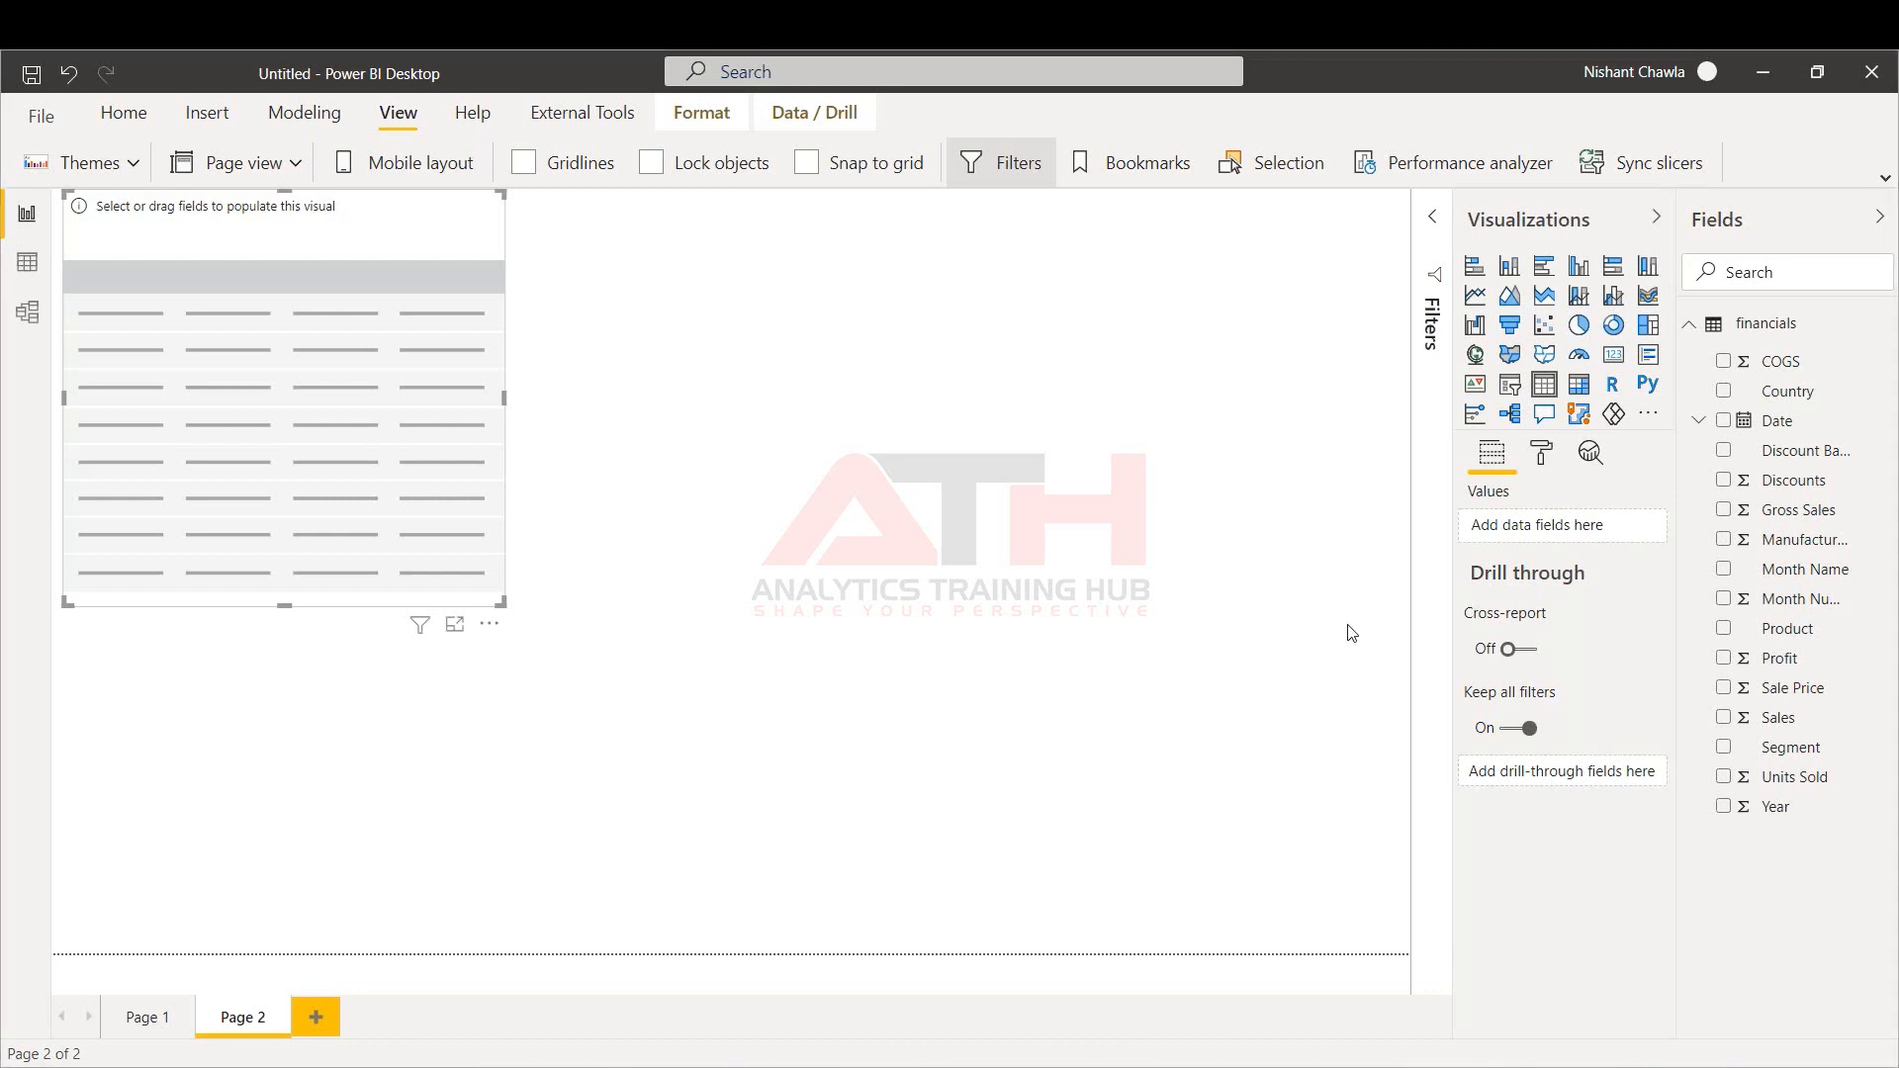
Fill the table with the Country and Sales fields and move it toward the middle of the page
left_click(1725, 392)
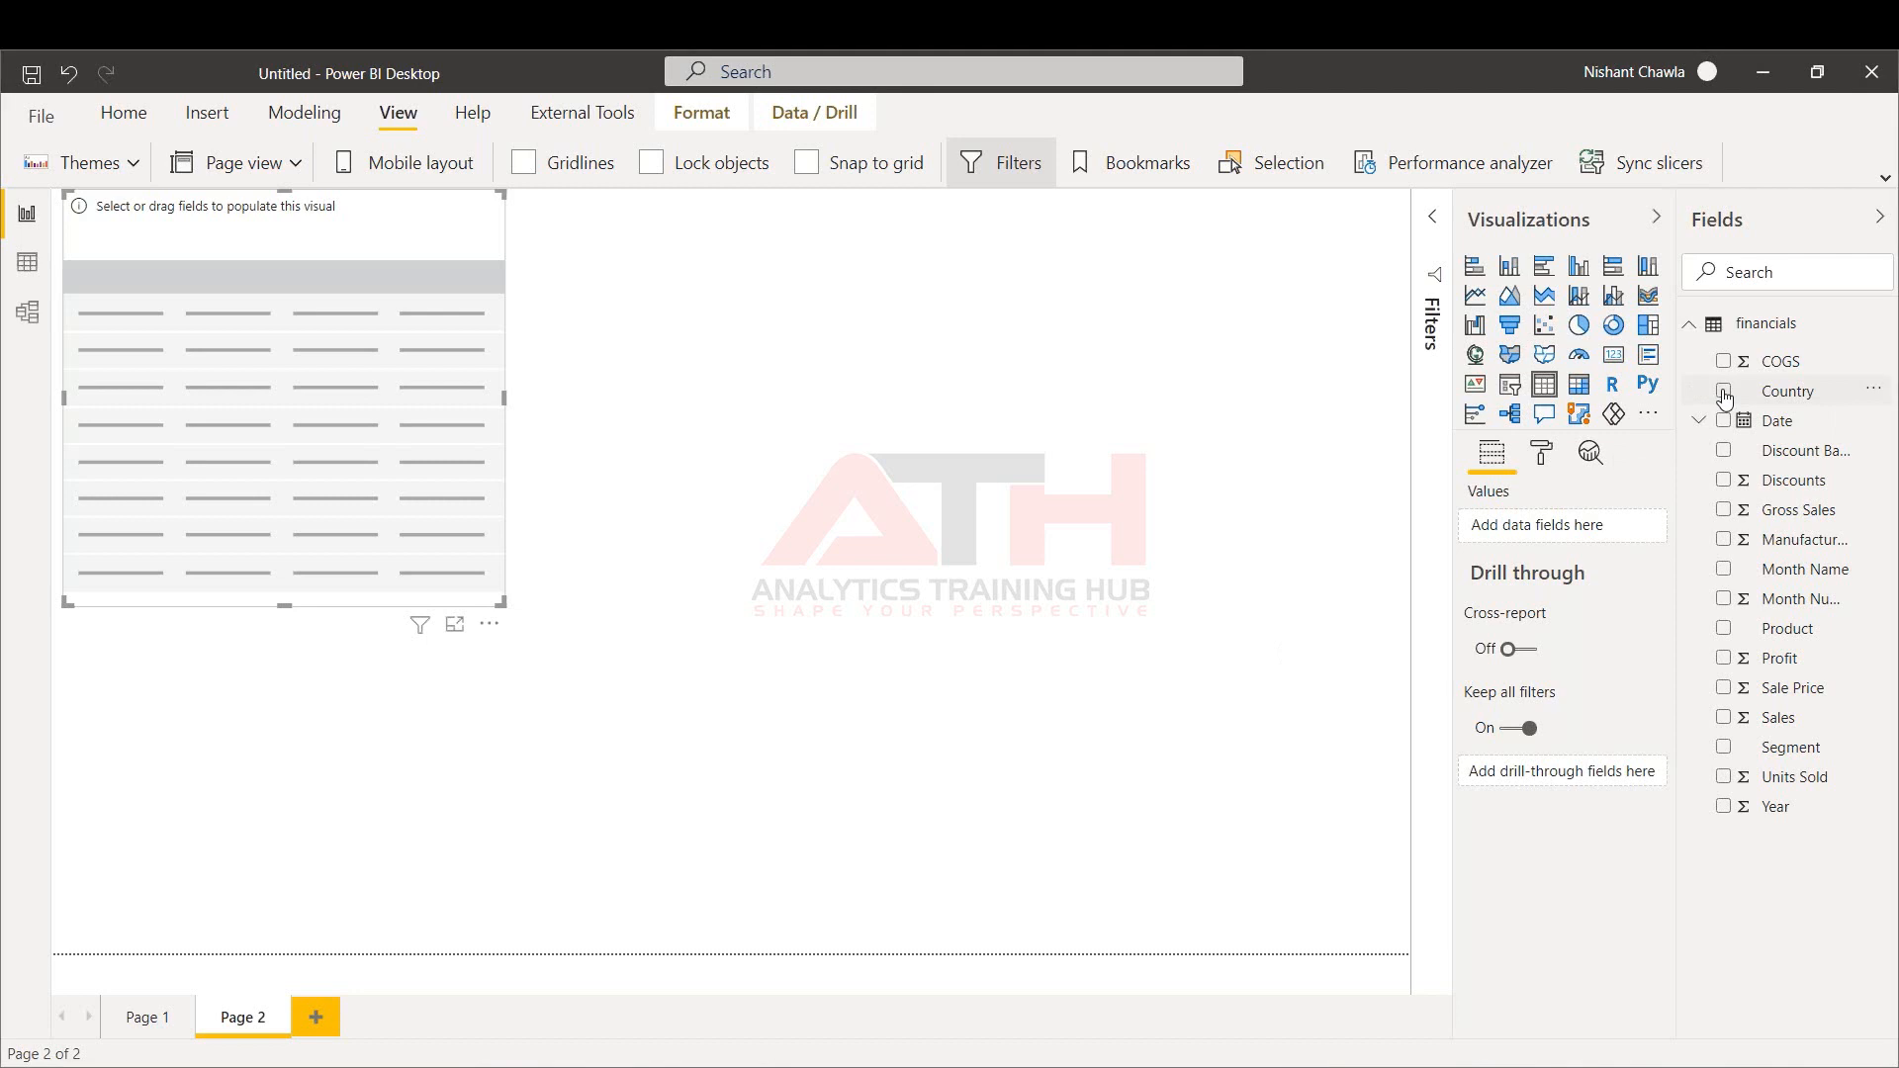
left_click(1740, 285)
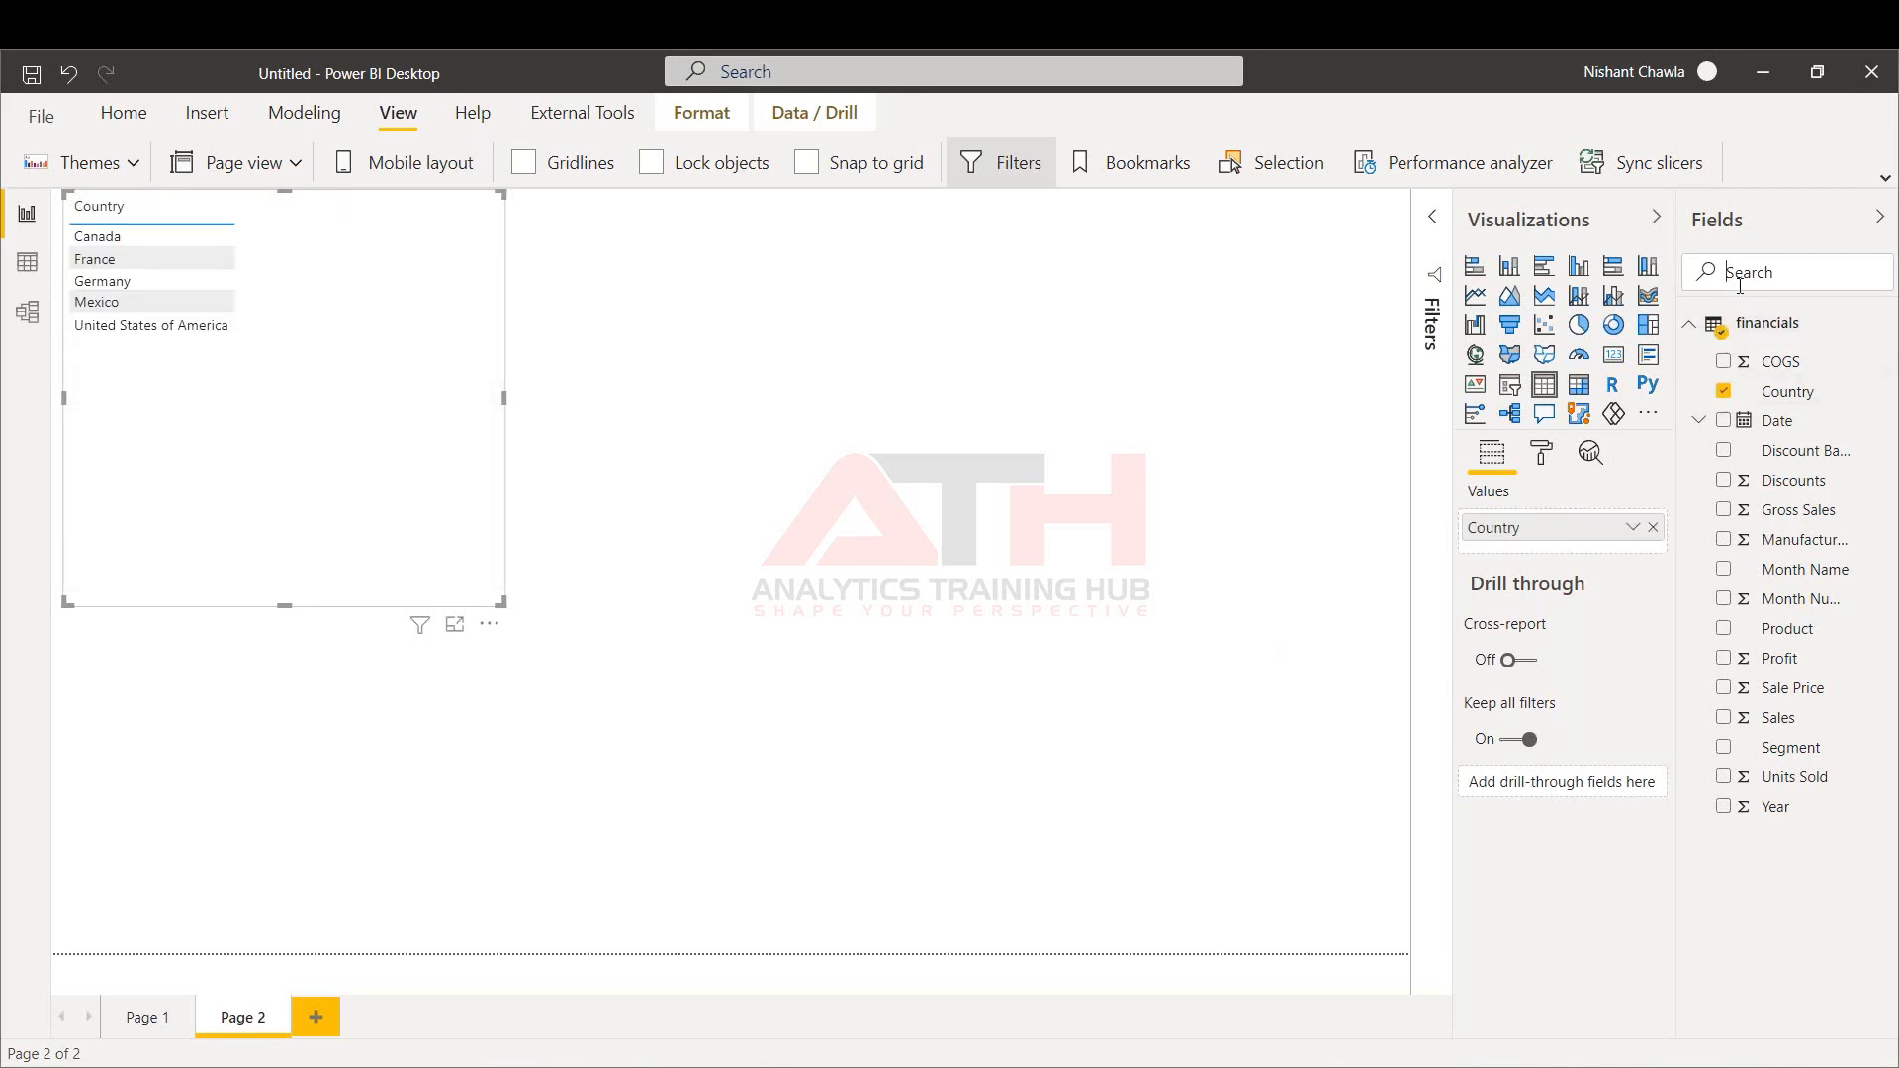
type("sa")
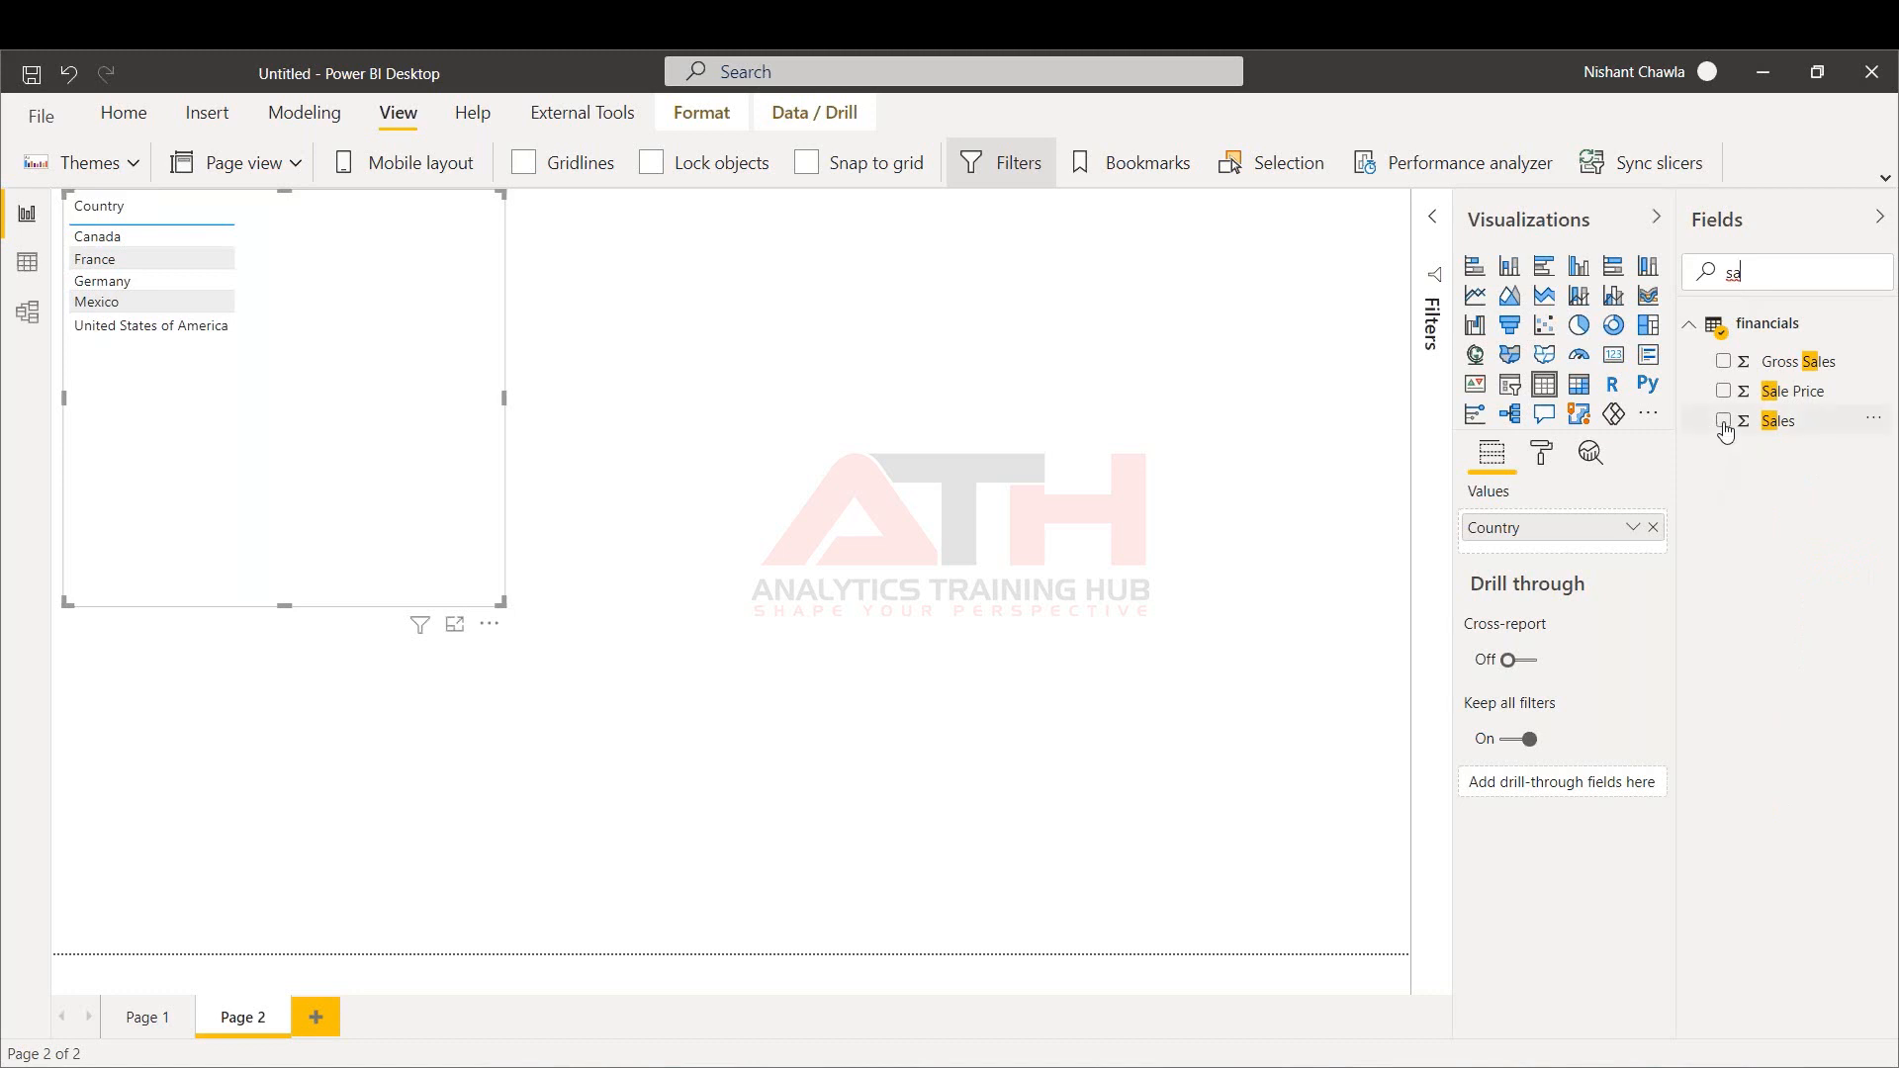
left_click(1723, 421)
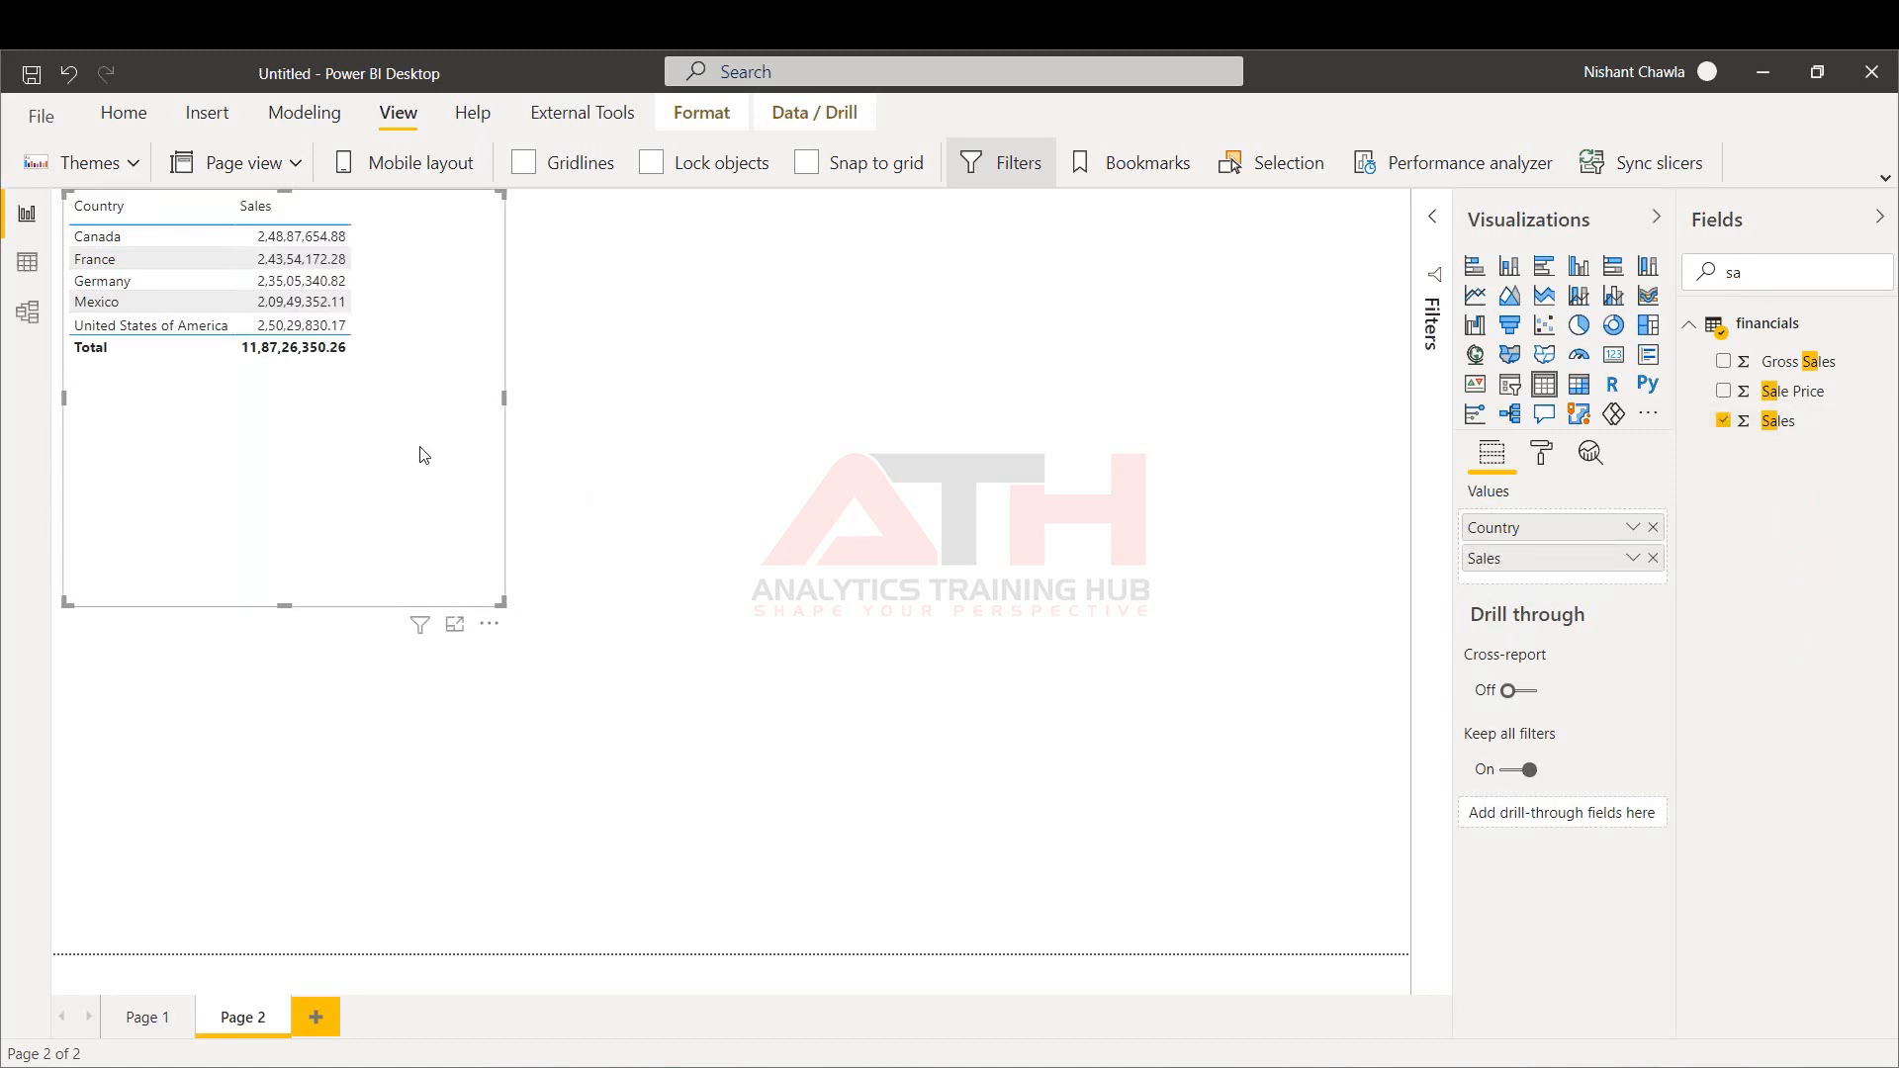
left_click_drag(430, 426, 639, 579)
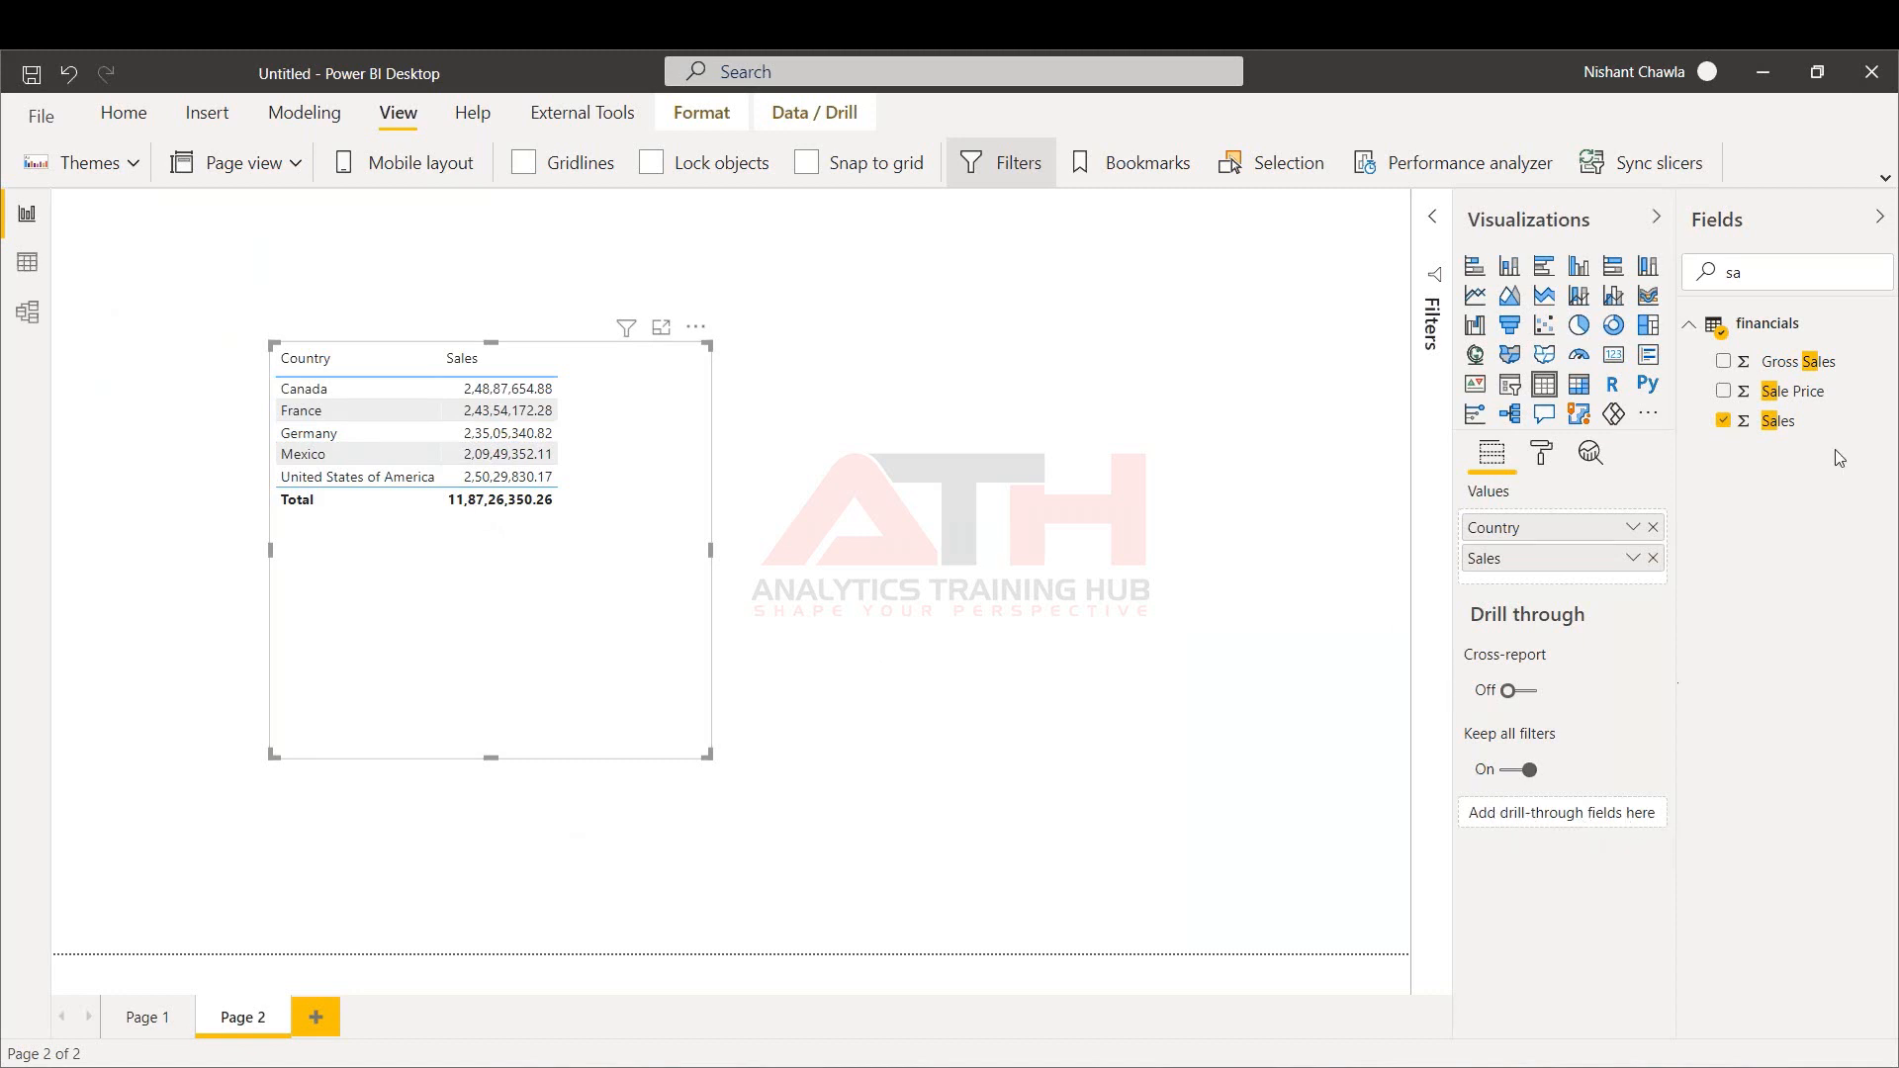
Make Product the drill-through field of Page 2 and shift the back button slightly inward from the page corner
key("BackSpace")
type("prod")
left_click_drag(1793, 346, 1561, 811)
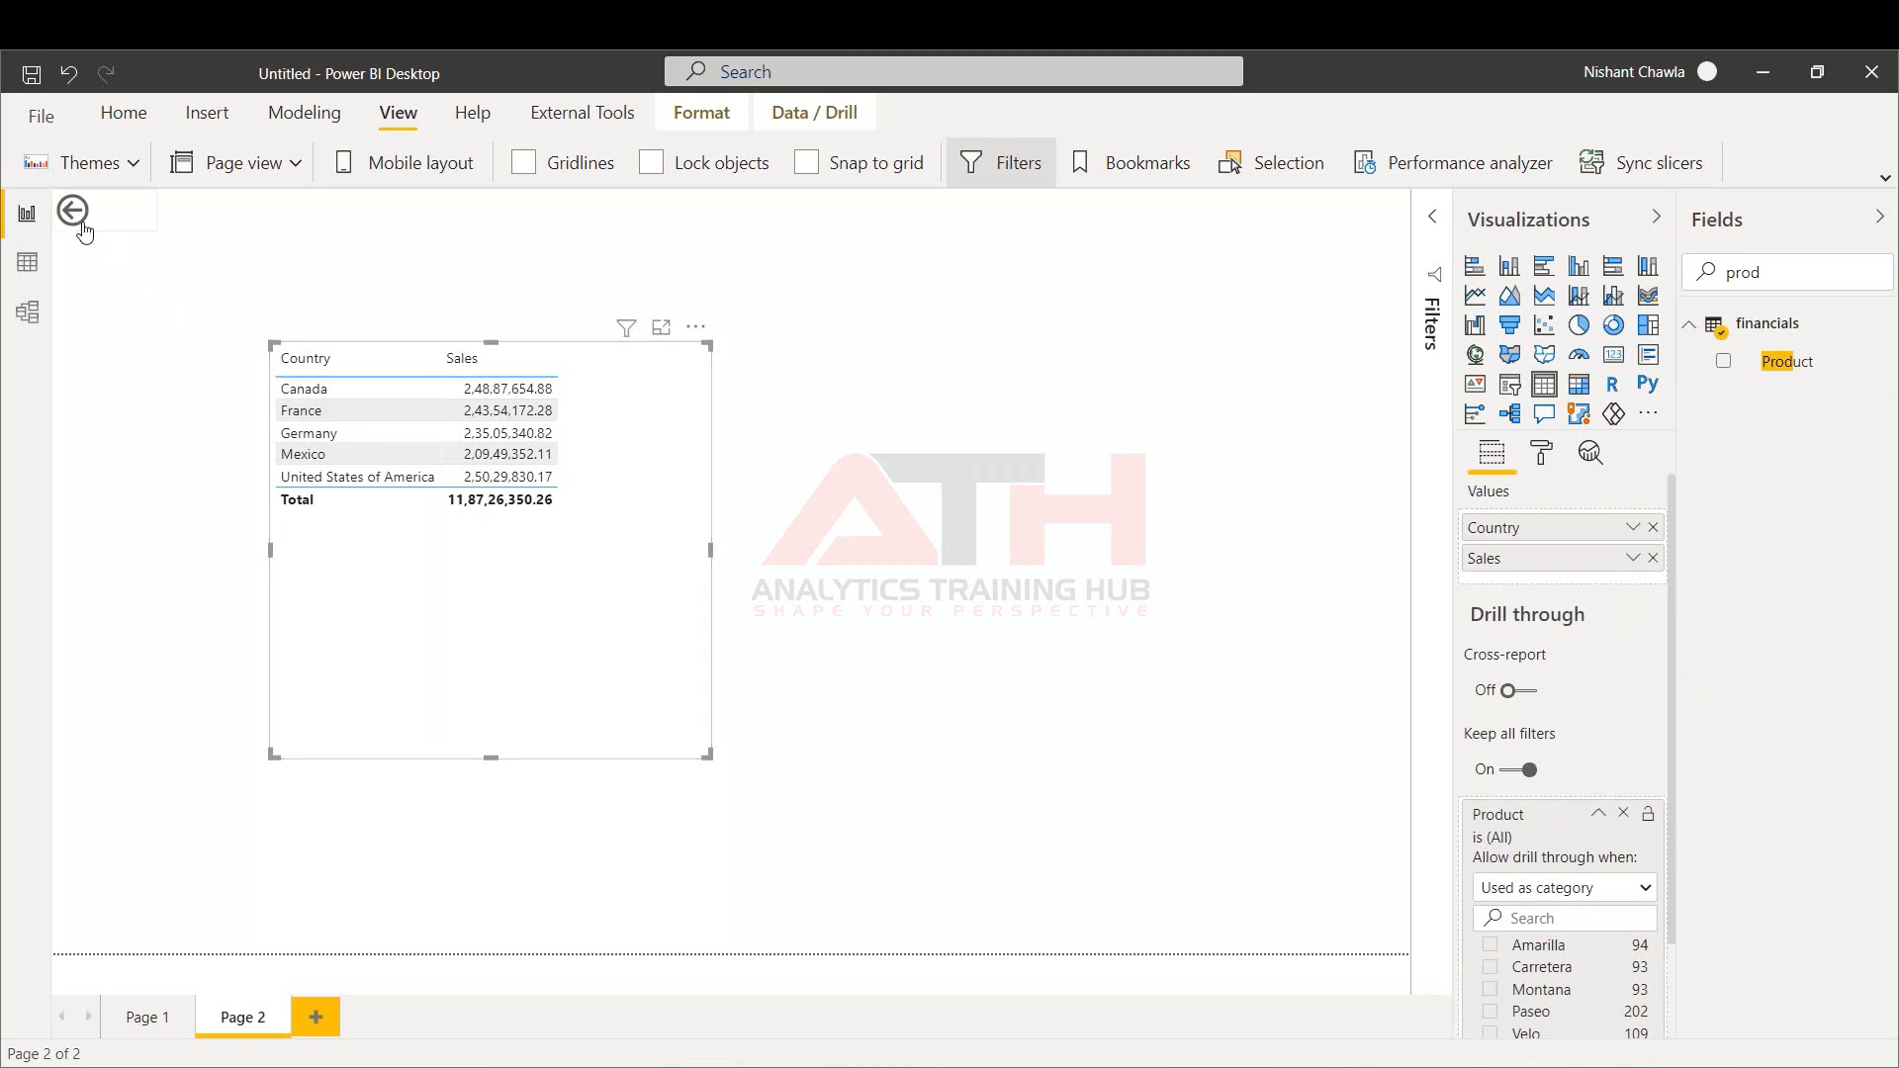
left_click_drag(84, 231, 111, 258)
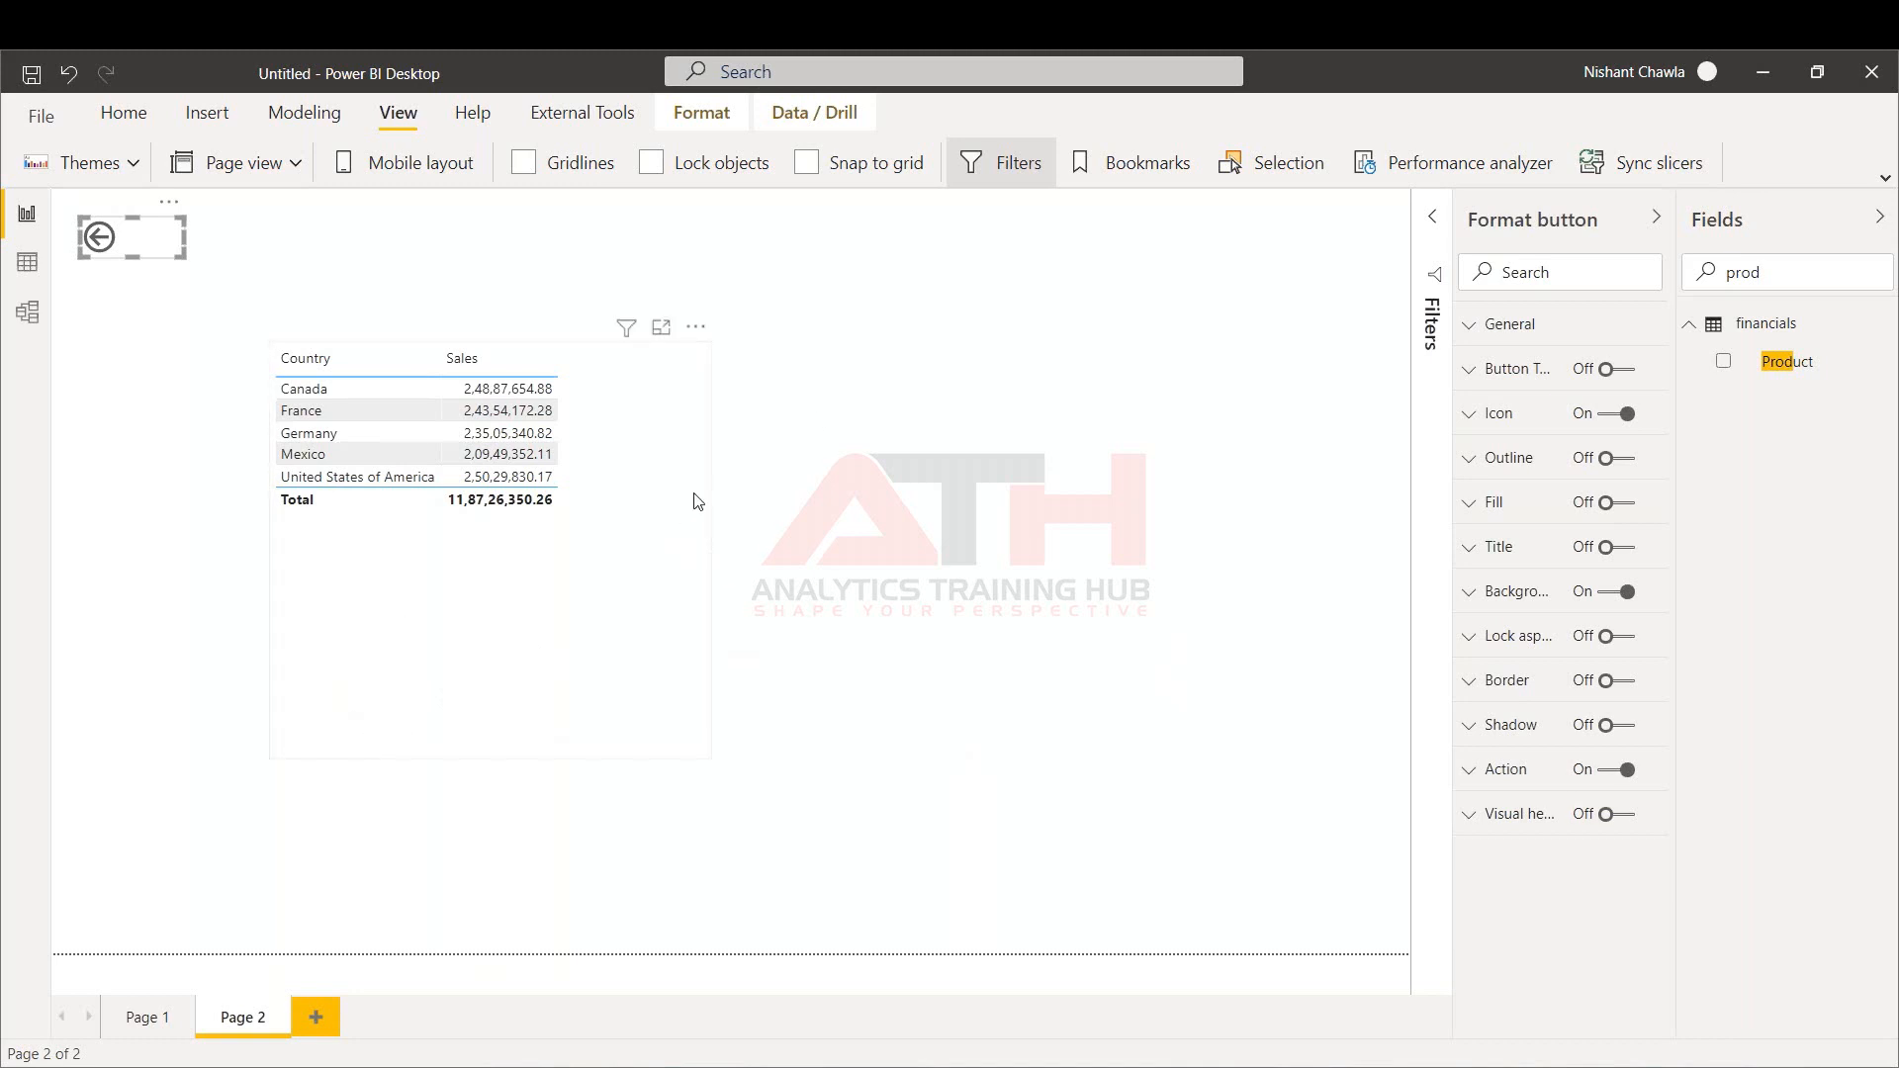
left_click(1052, 685)
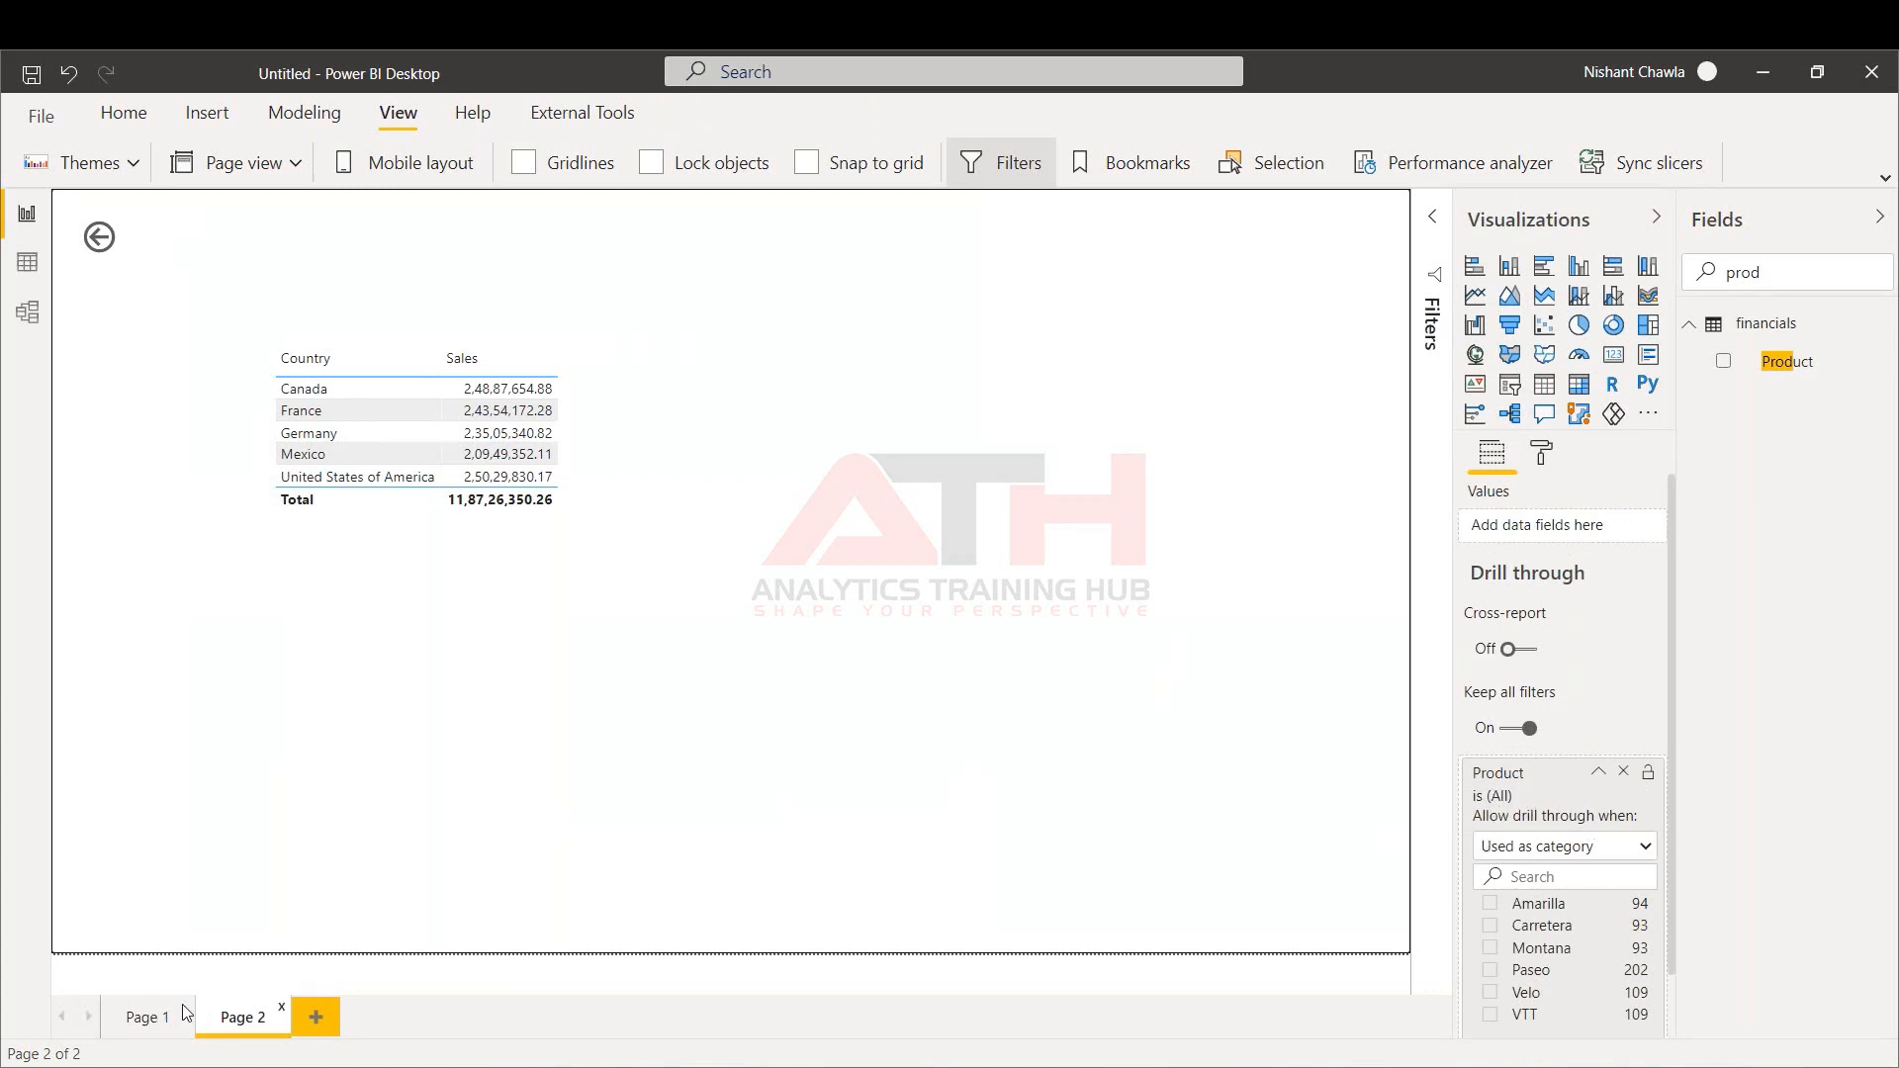
Test the drill-through from the VTT point in Page 1's scatter chart to Page 2, and return with the back button
left_click(153, 1016)
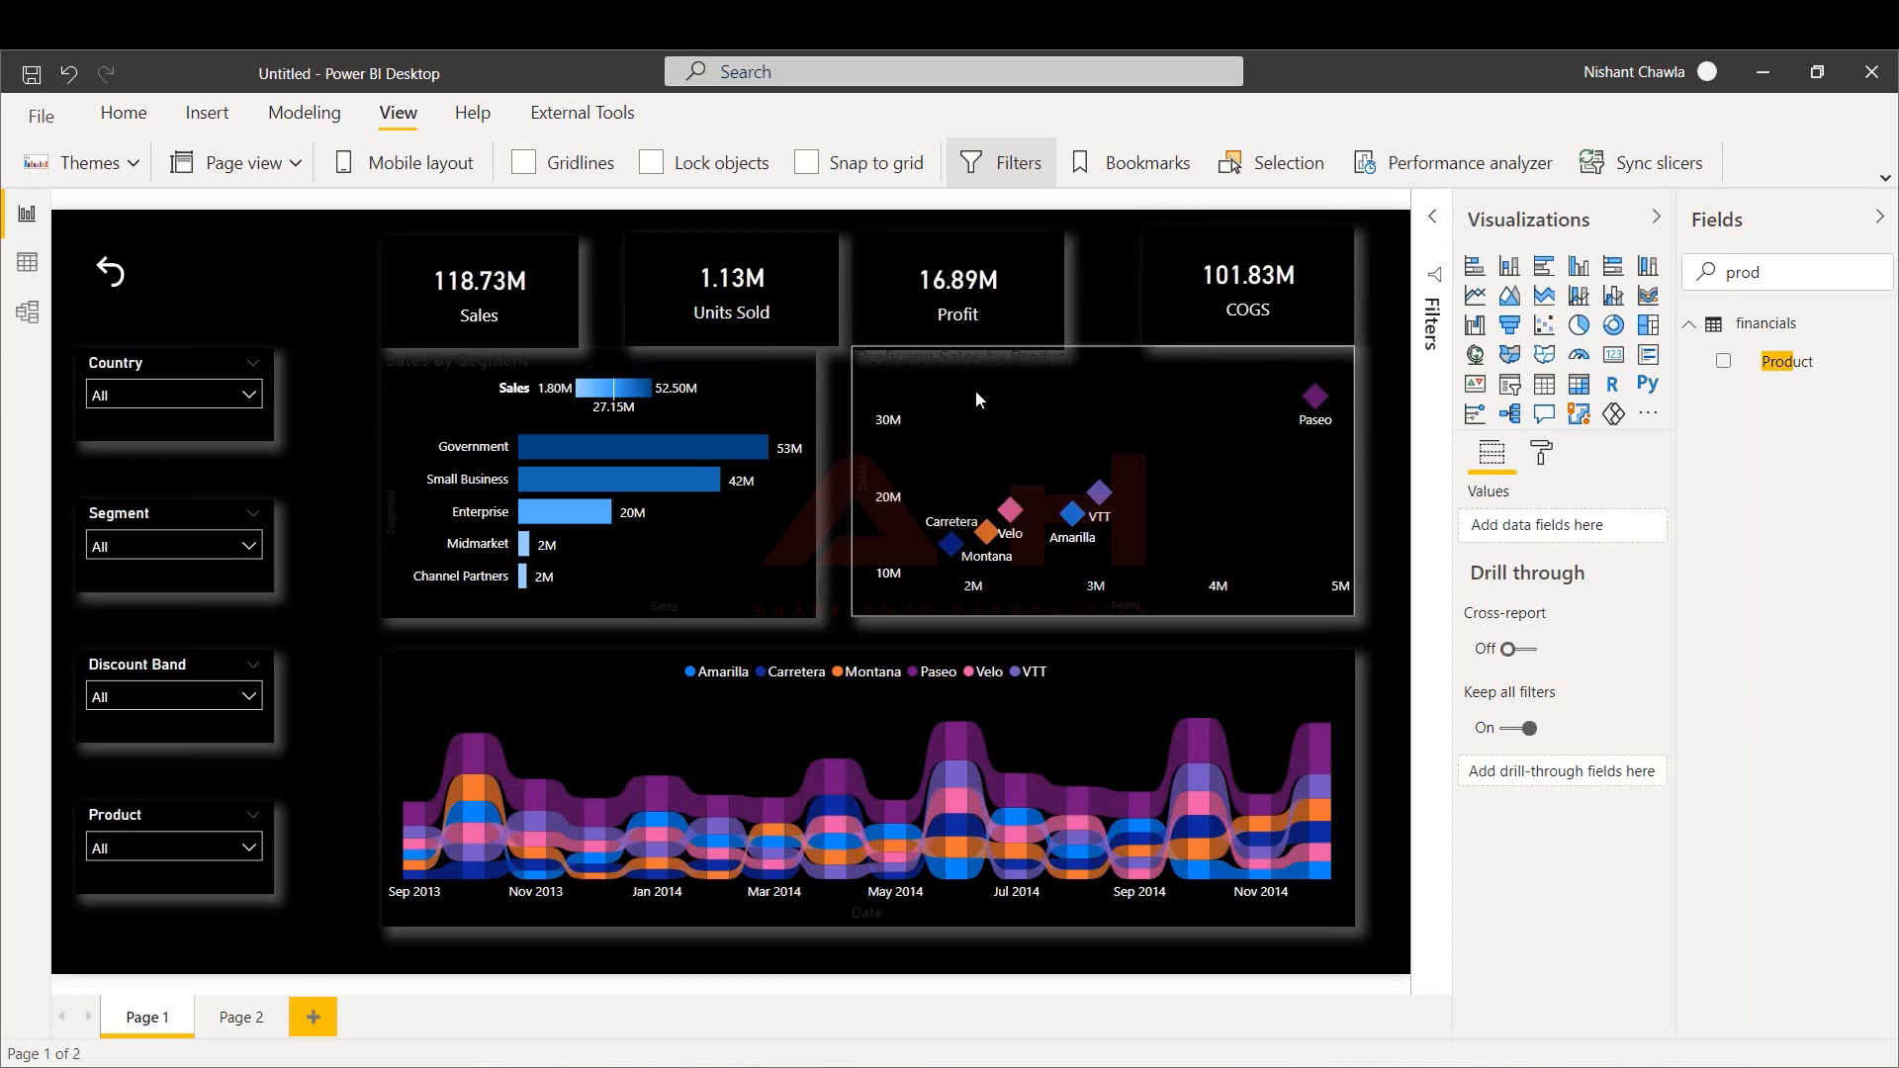
mouse_move(1101, 501)
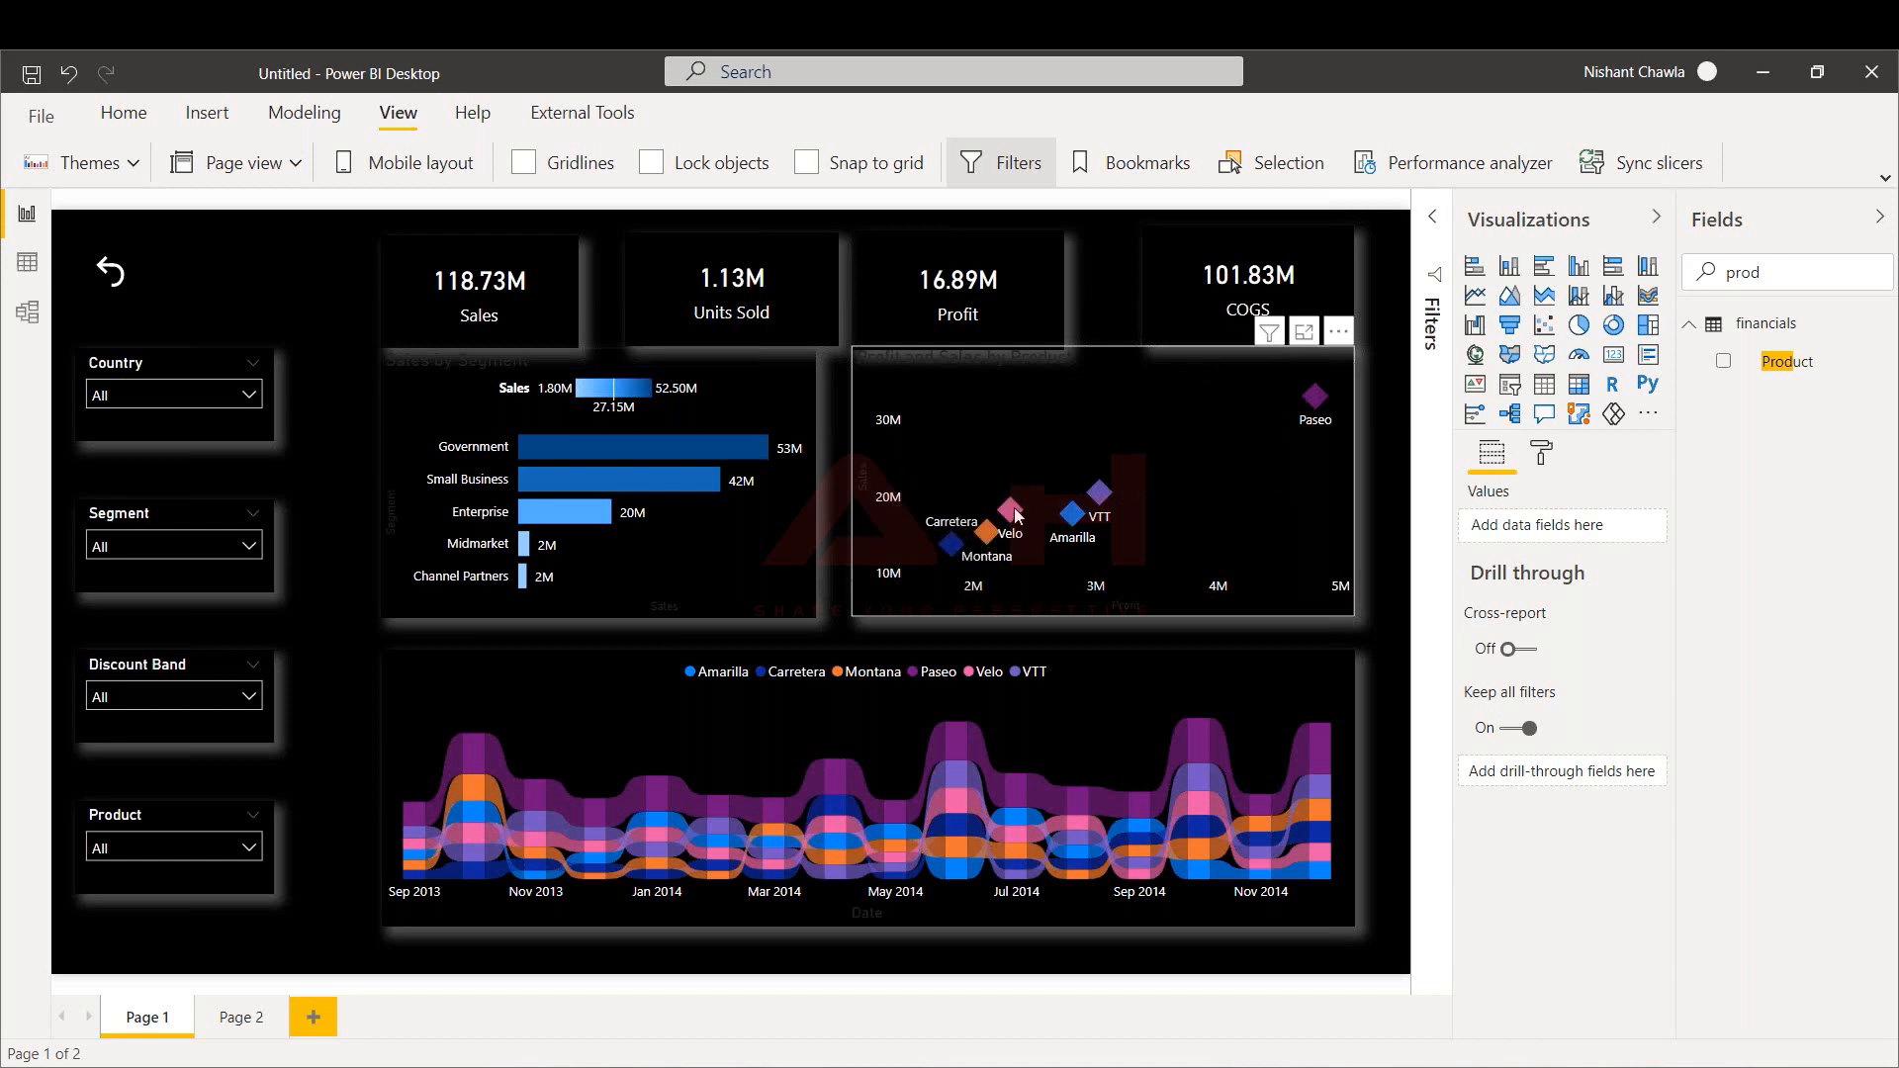
right_click(1099, 500)
mouse_move(1143, 593)
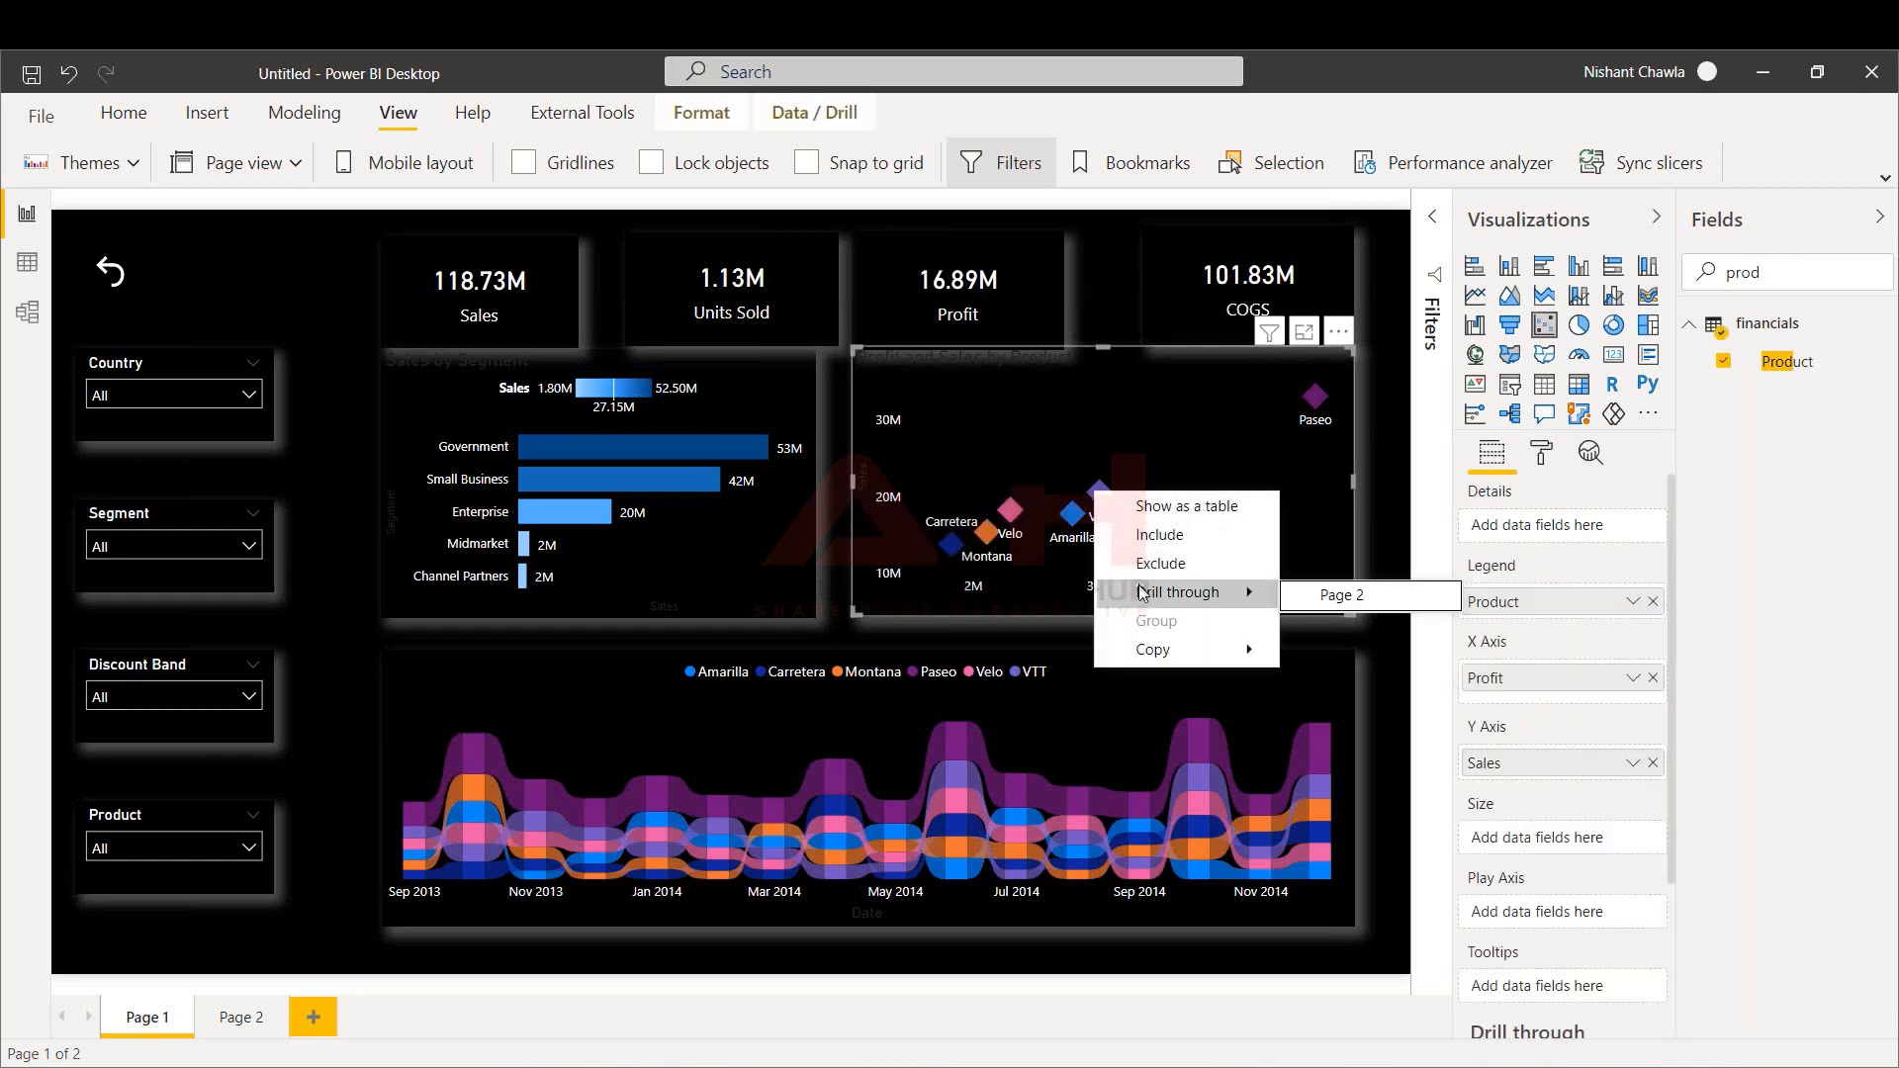
left_click(1317, 599)
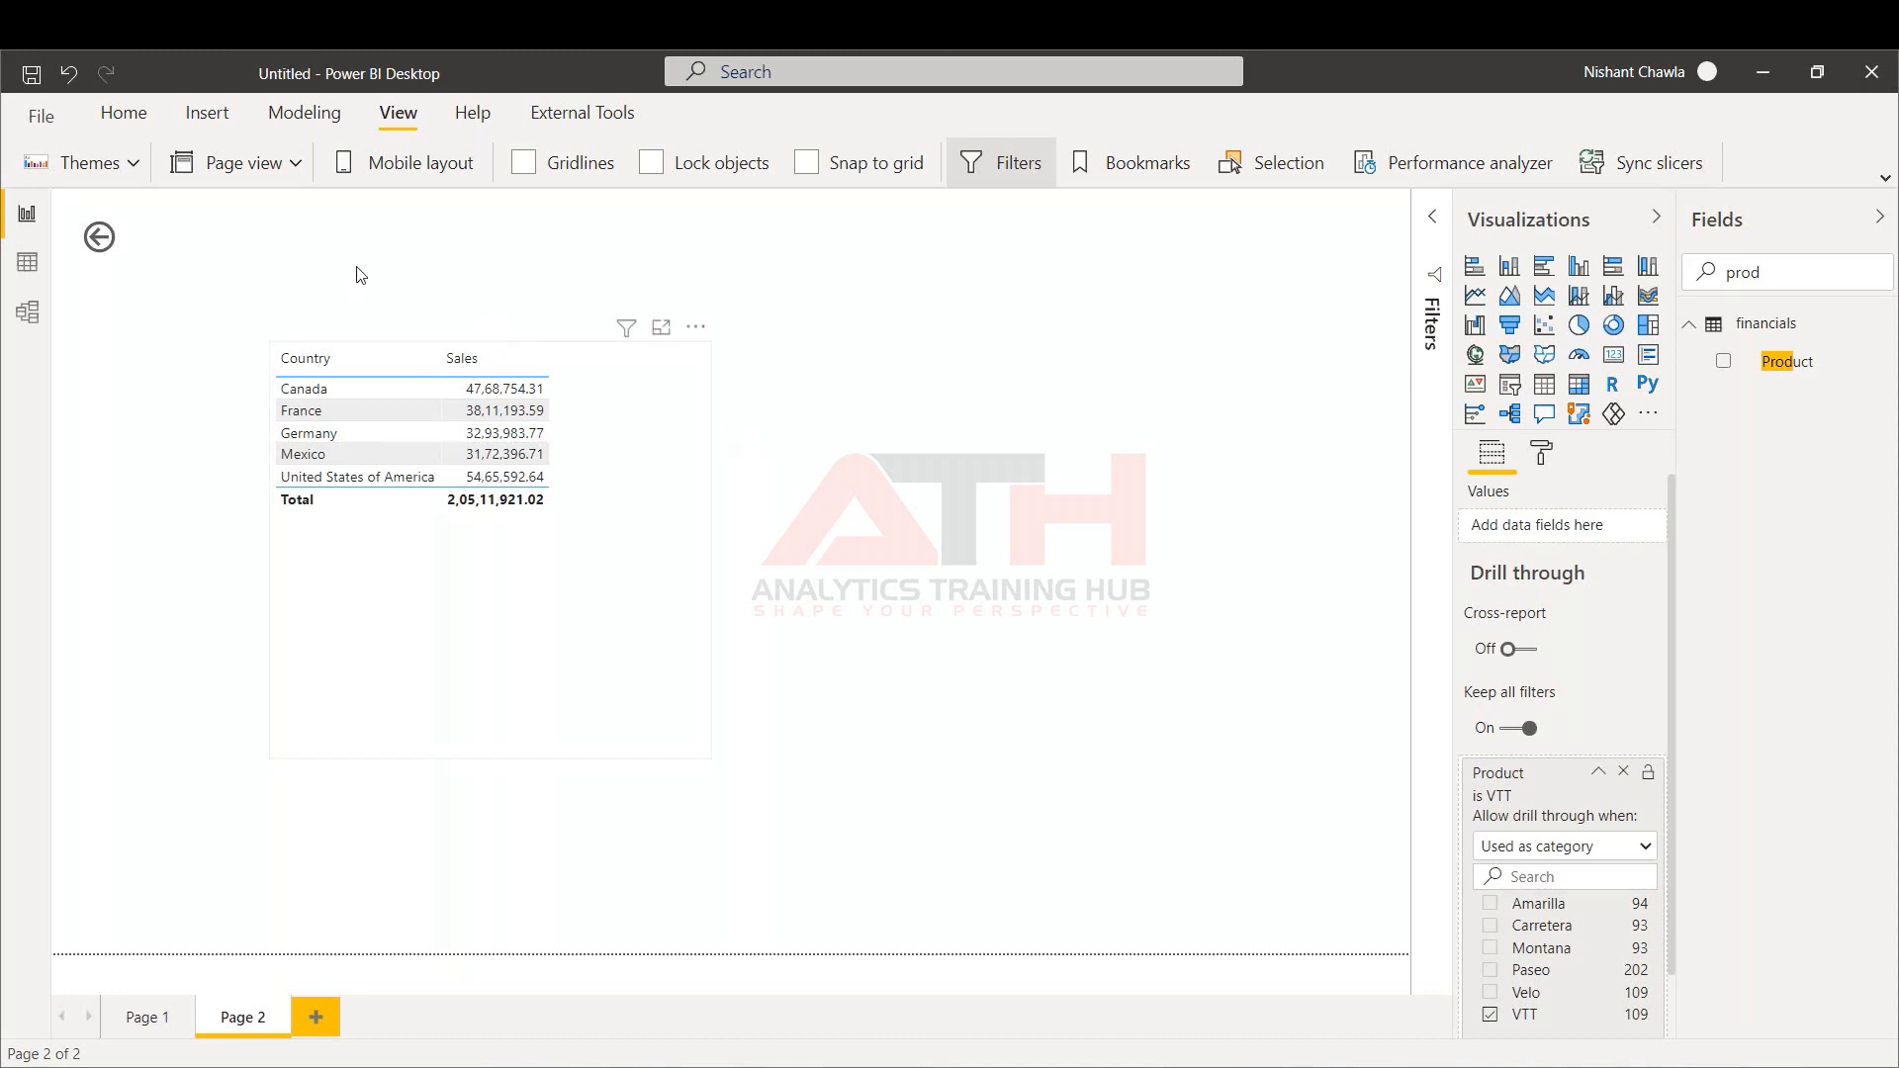
left_click(103, 240)
left_click(102, 239, "ctrl")
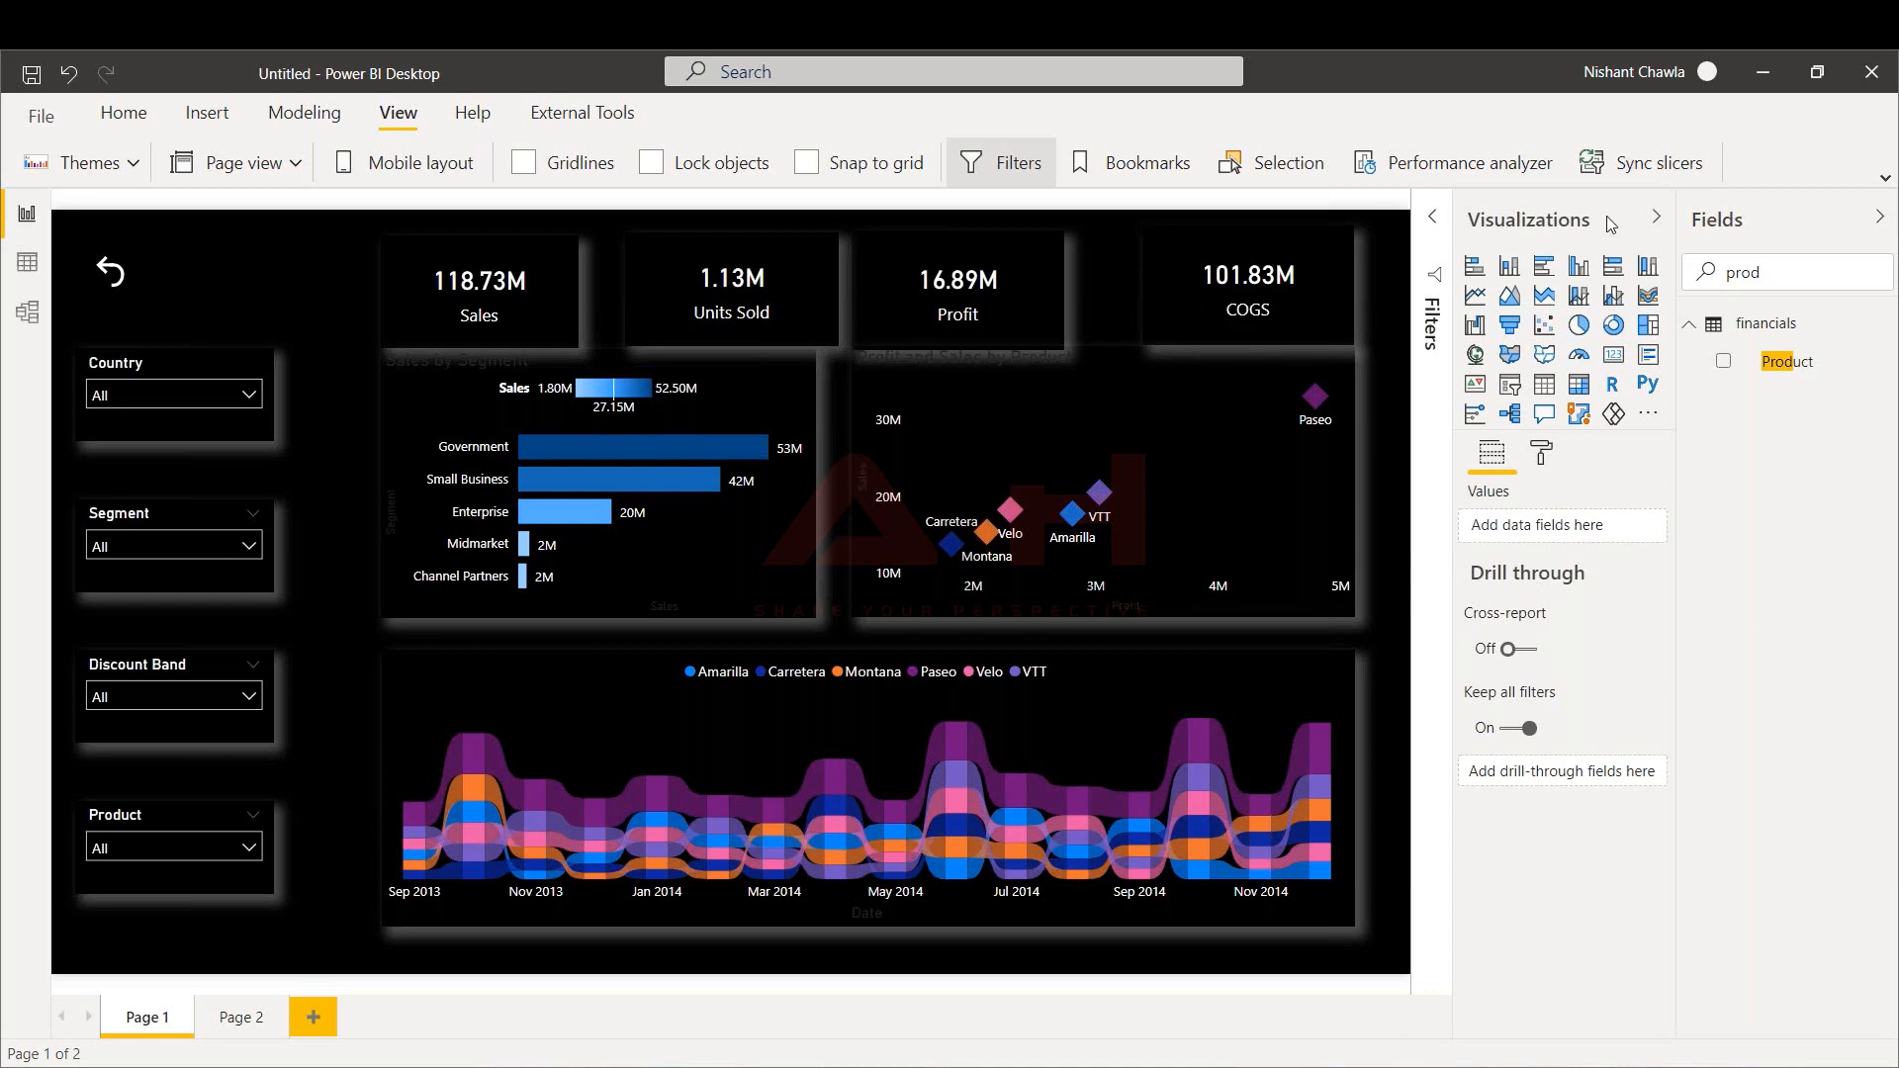
Start publishing the report, save it as 40 Mins in the Channel - DAX Freak folder, and cancel the choice of destination workspace
left_click(133, 119)
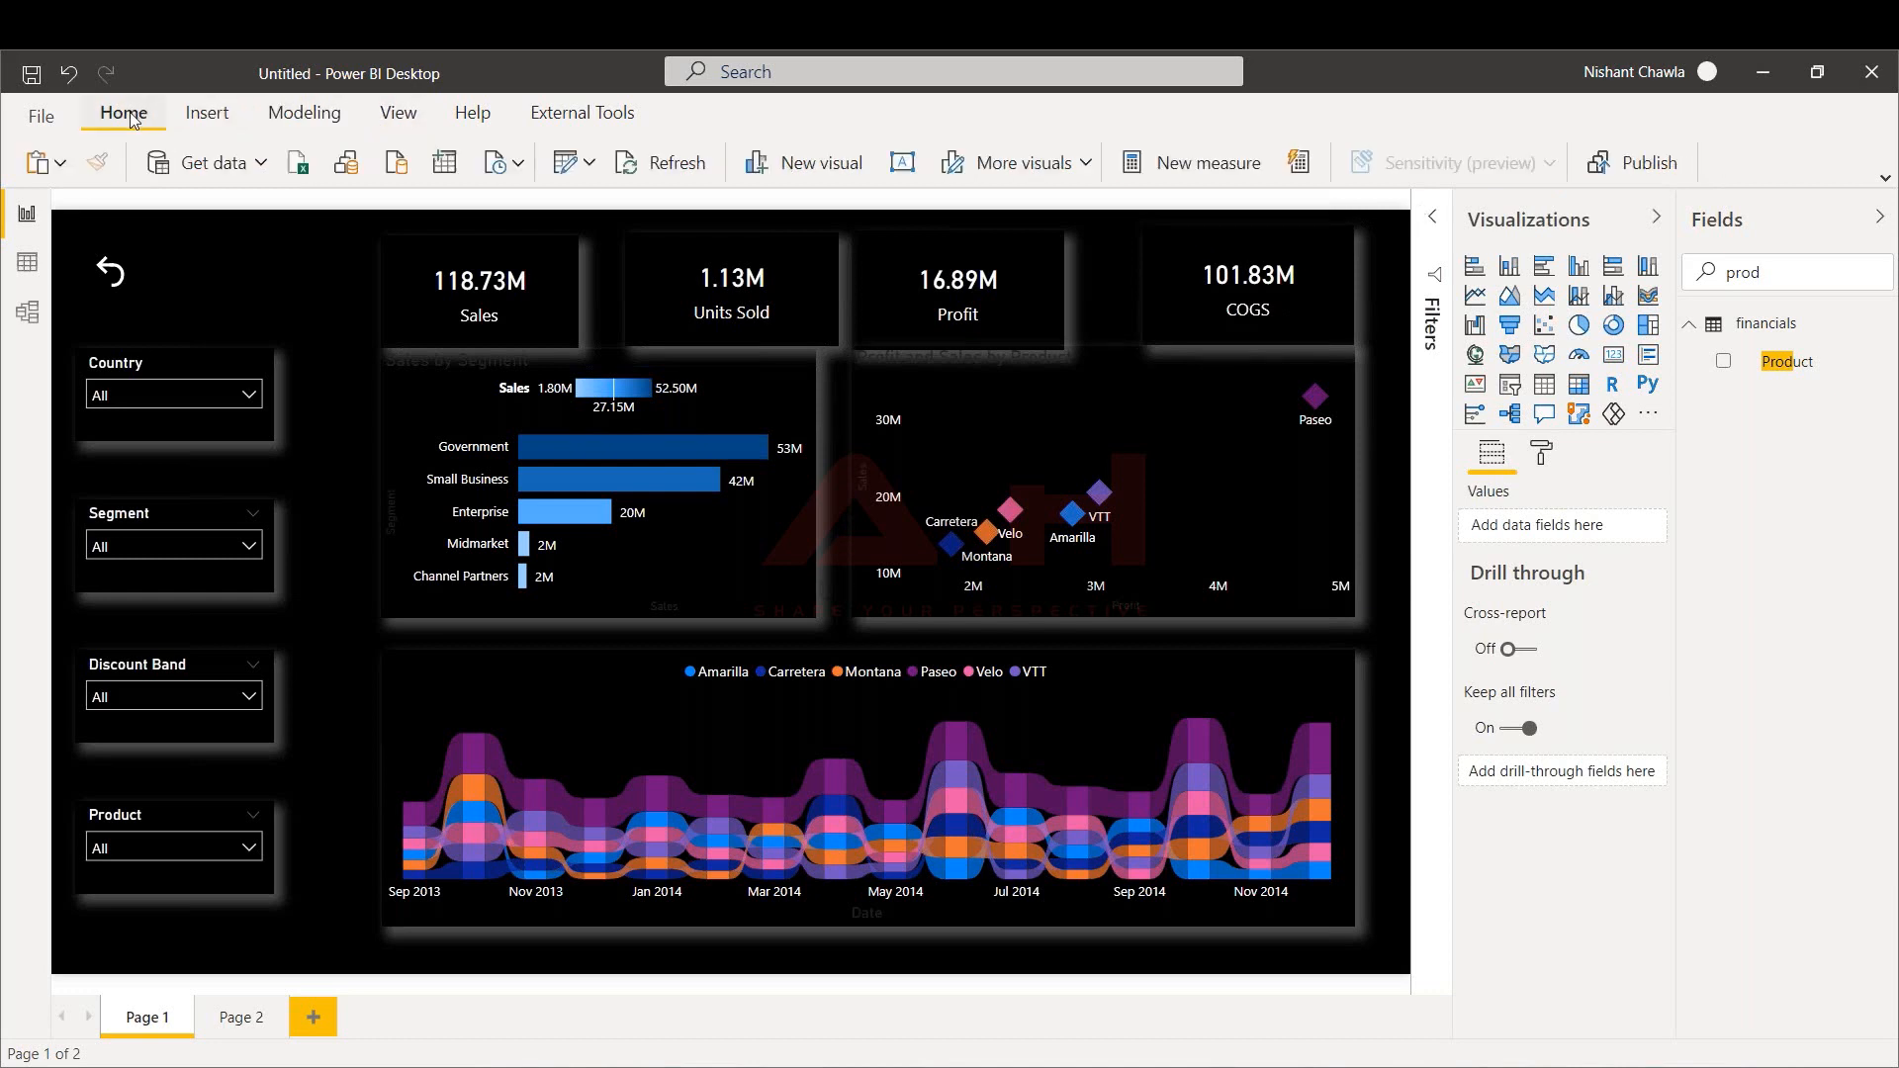
left_click(1606, 168)
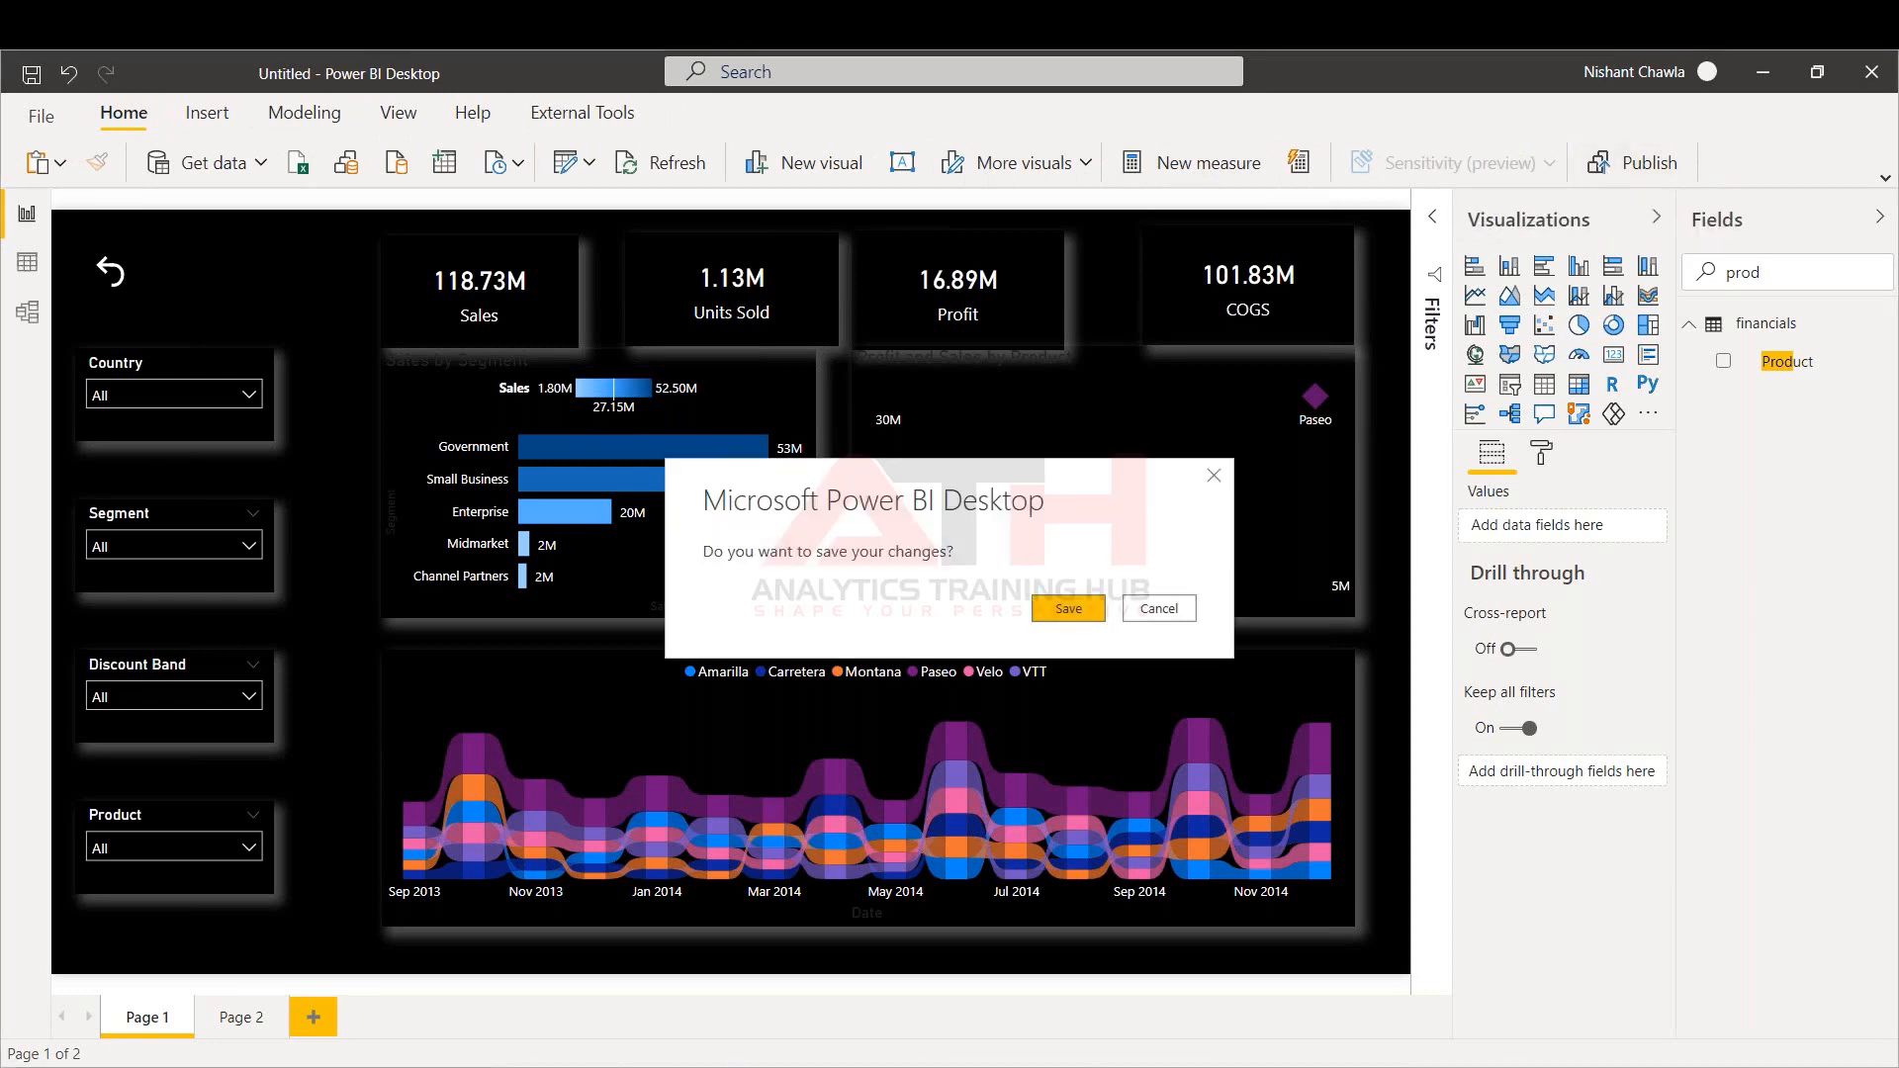
left_click(1101, 611)
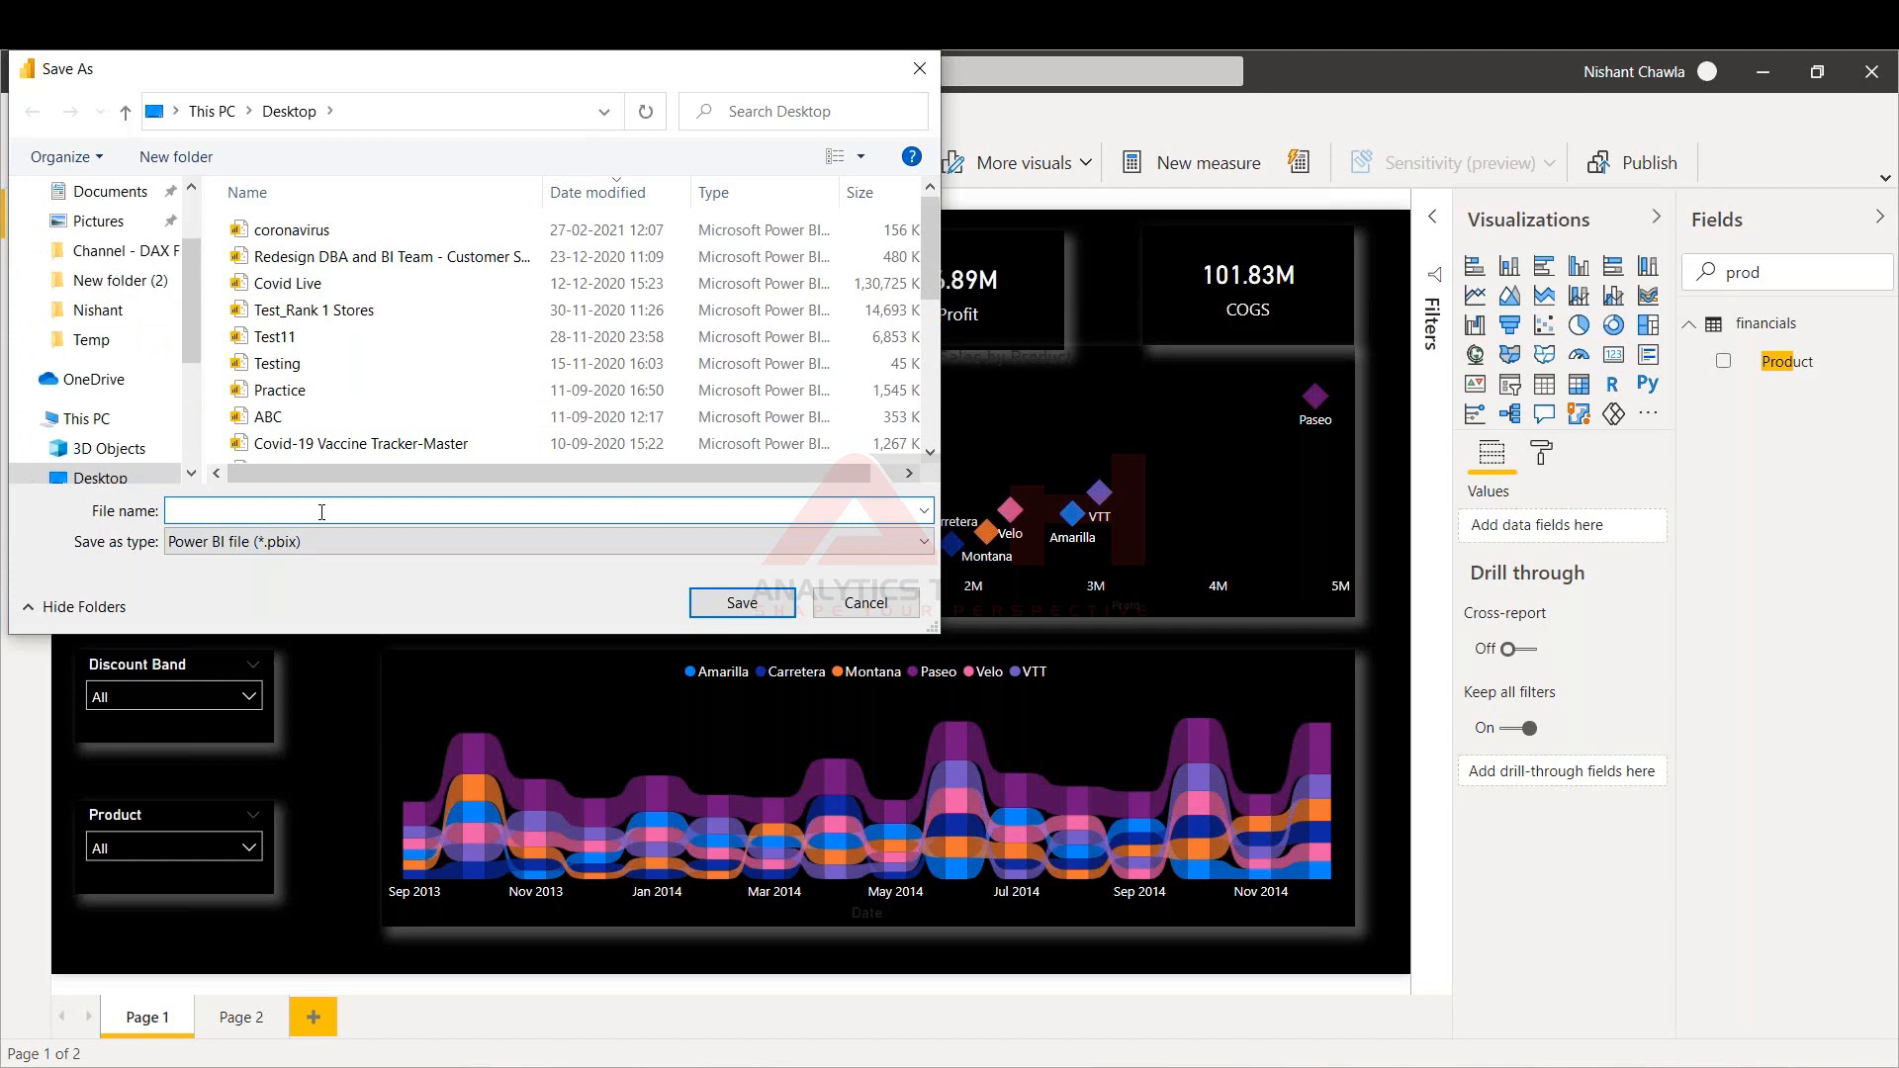
type("40 Mins")
left_click(111, 250)
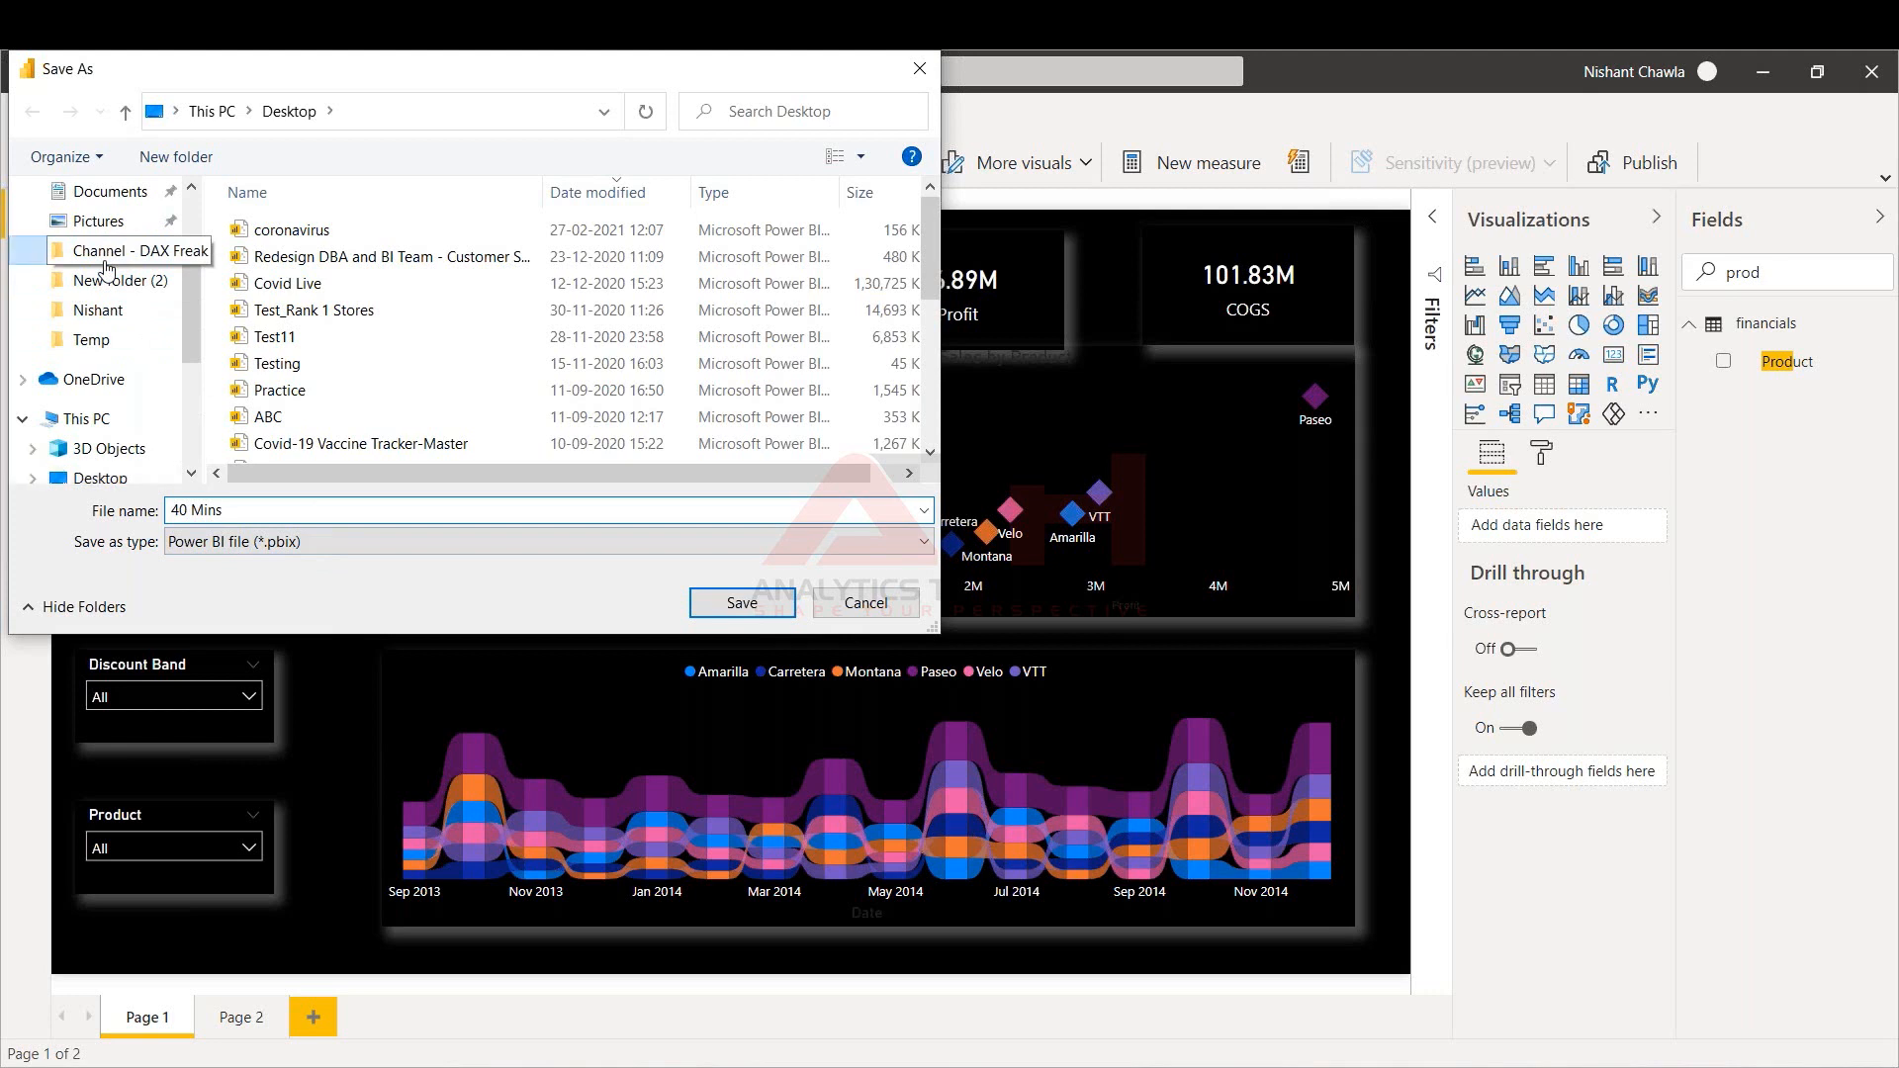
left_click(721, 605)
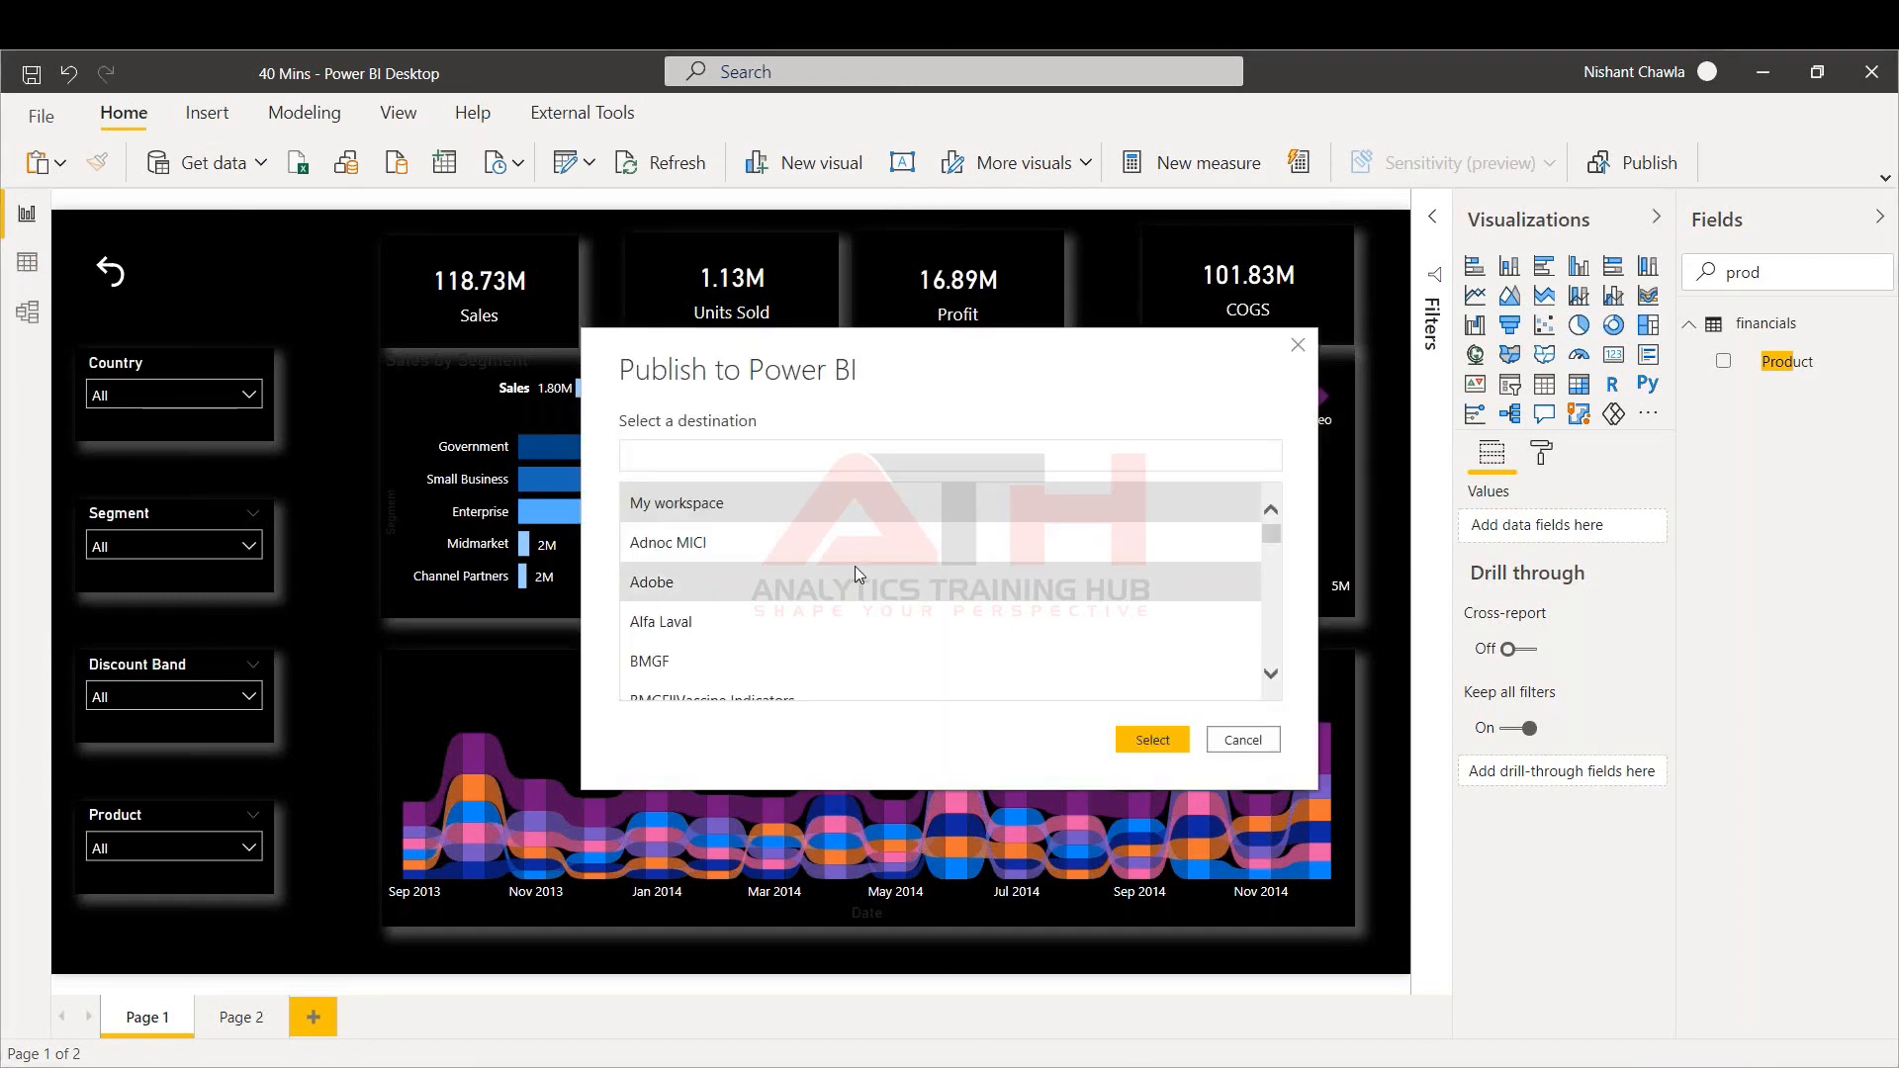
mouse_move(1277, 538)
left_mouse_down()
mouse_move(1272, 645)
mouse_move(1271, 562)
mouse_move(1248, 532)
left_mouse_up()
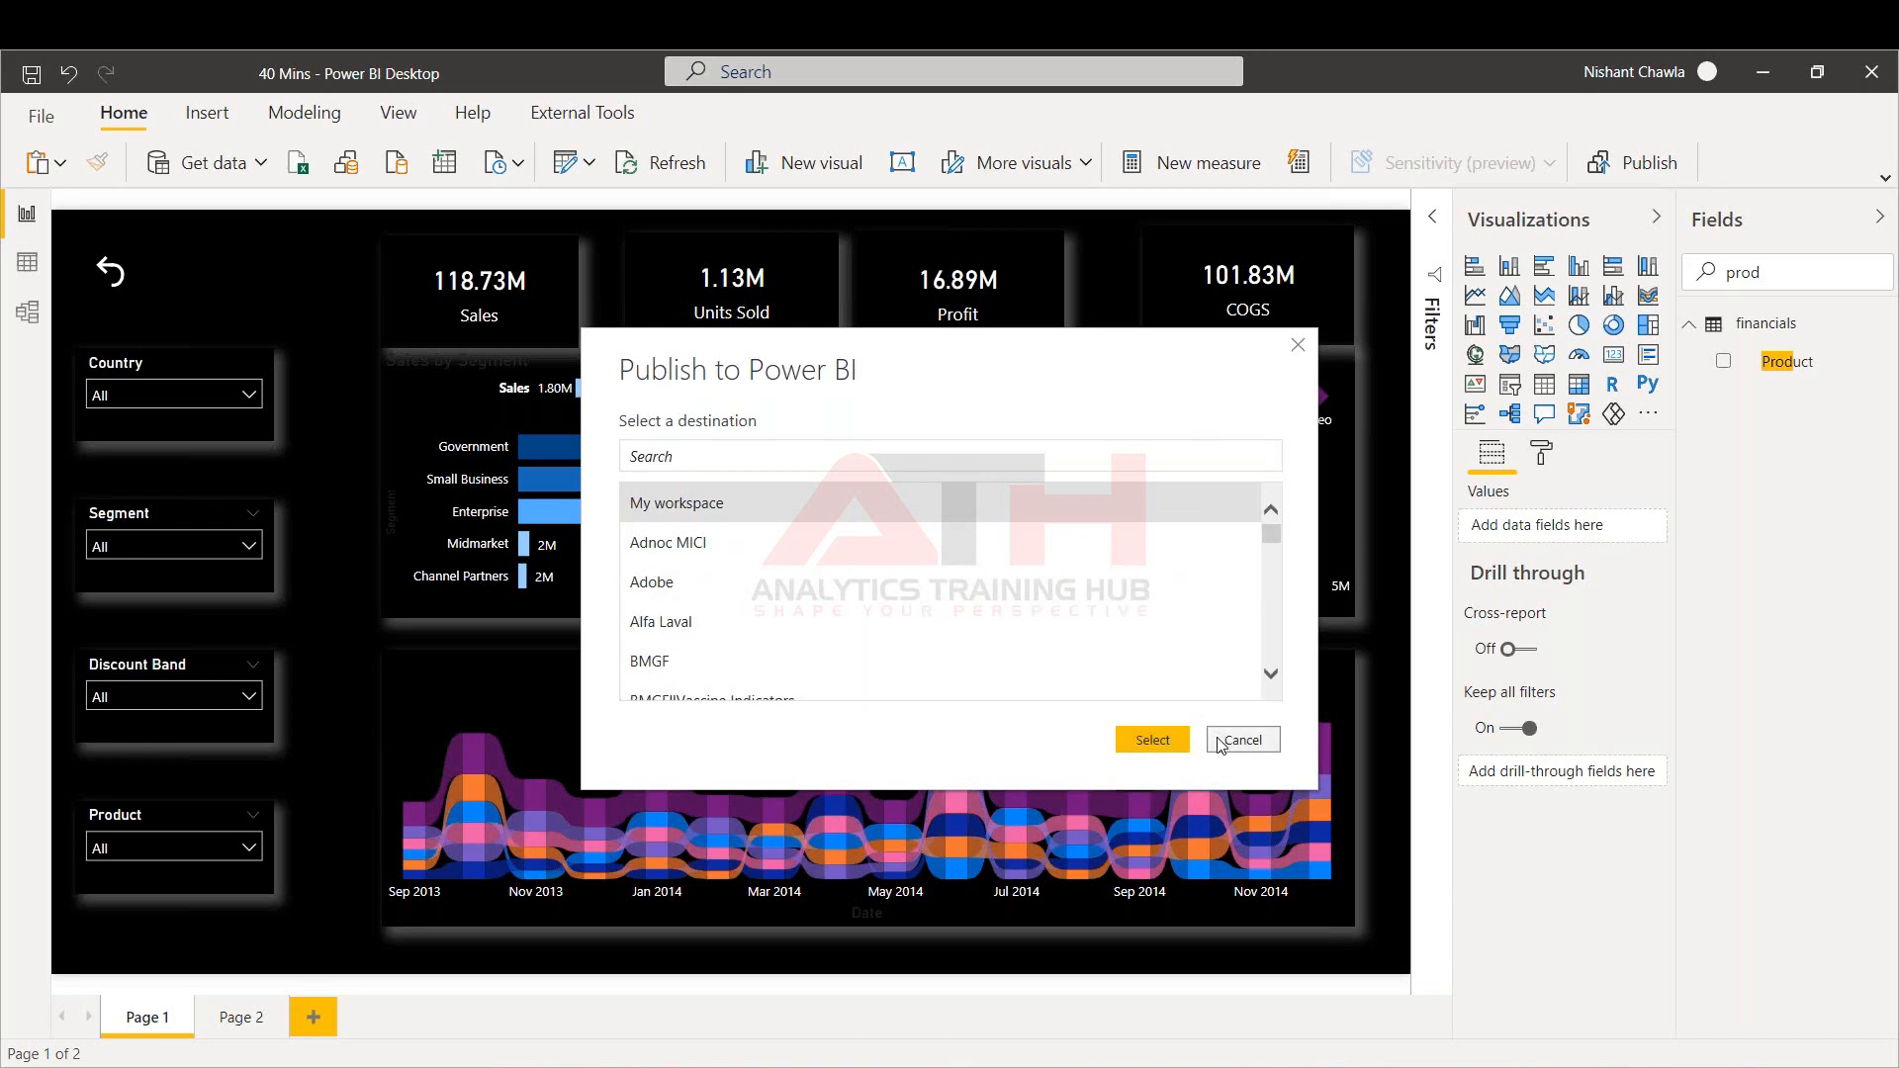
left_click(1242, 740)
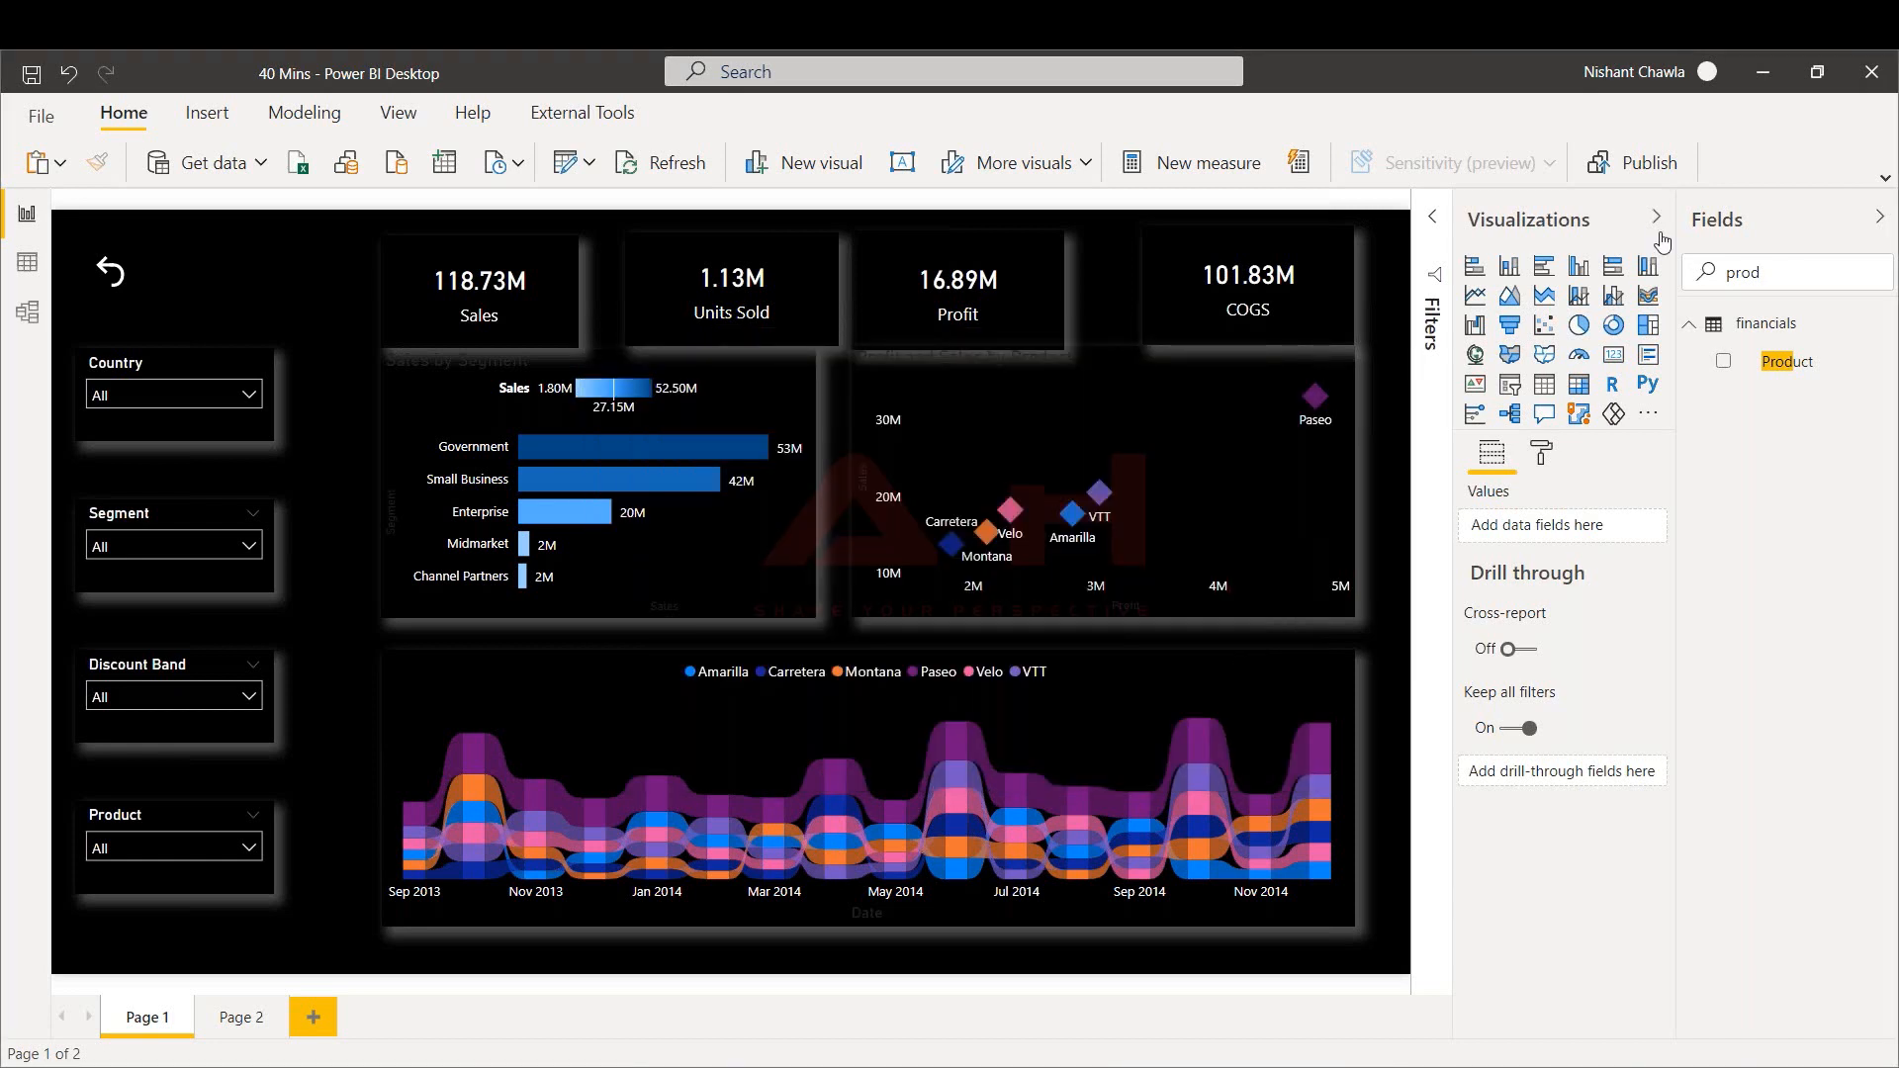
Examine which fields are assigned to the axis, legend and values of Page 1's ribbon chart
left_click(1657, 219)
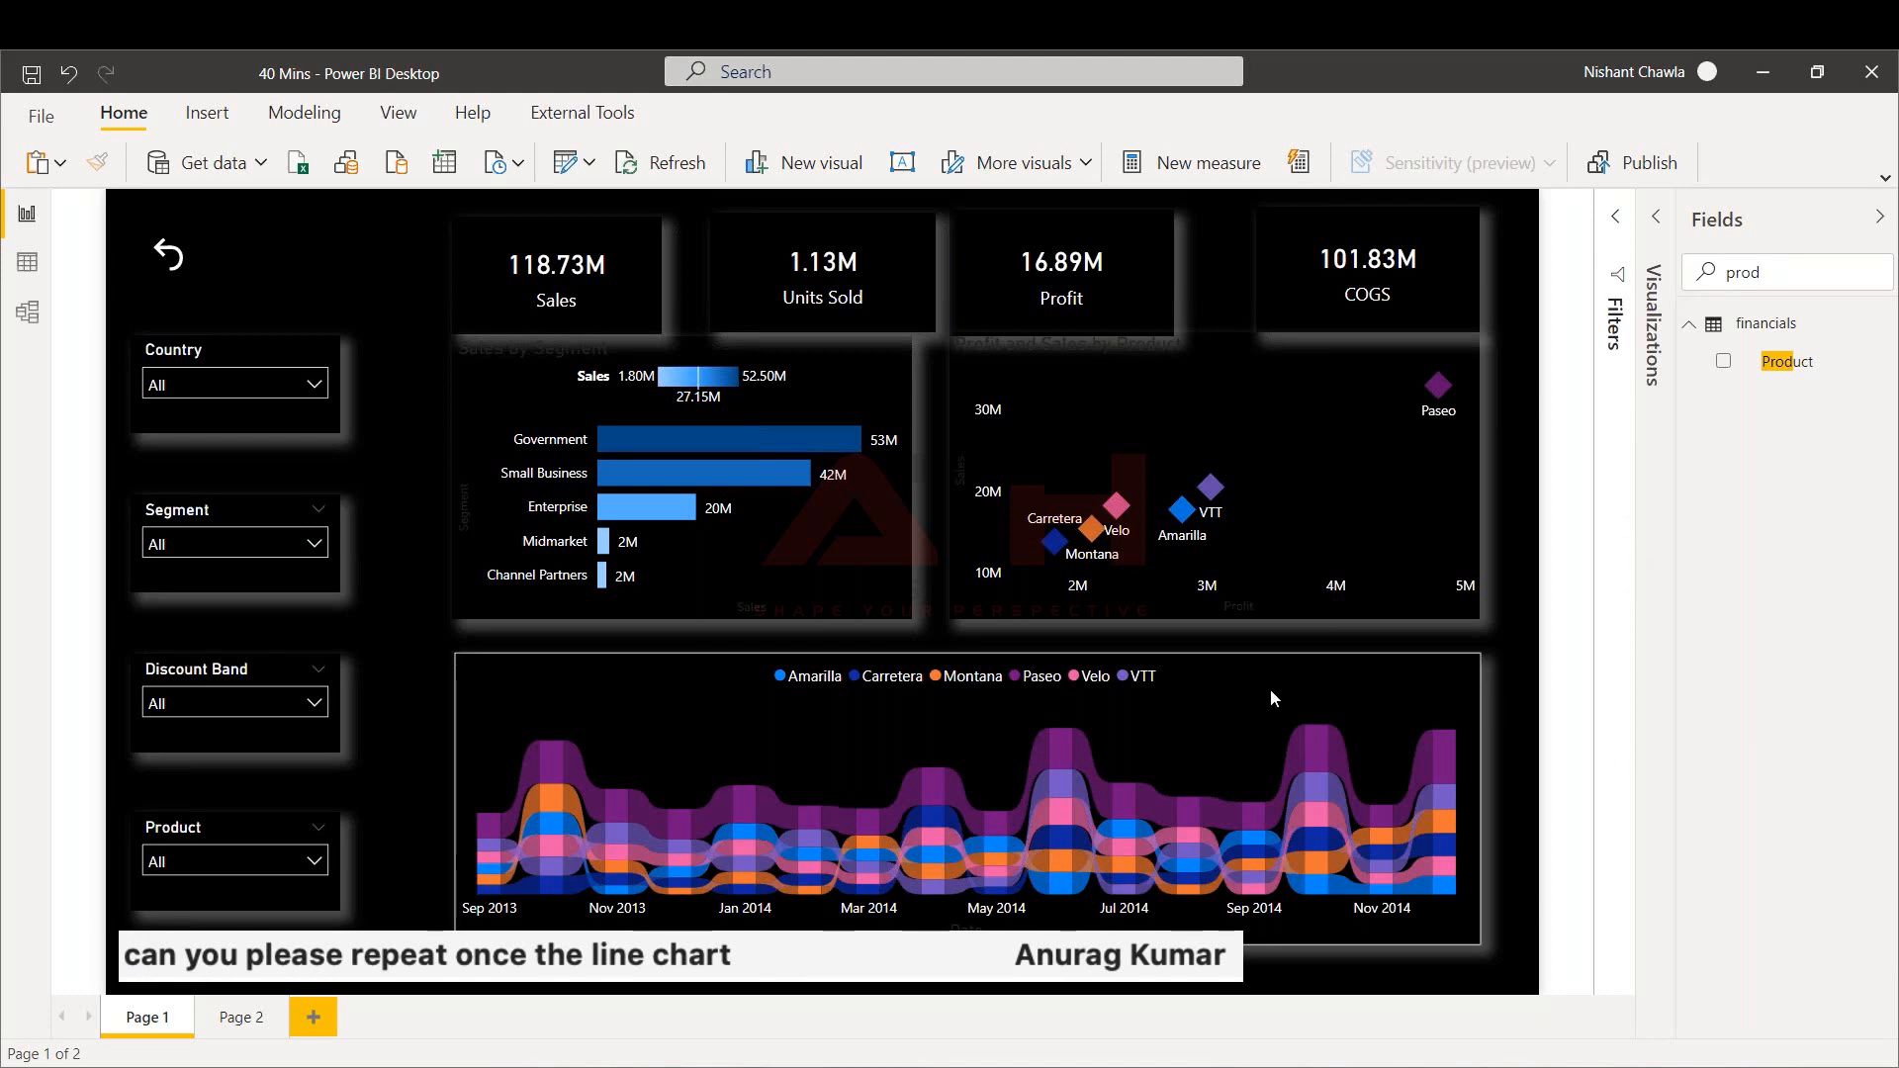
left_click(1194, 665)
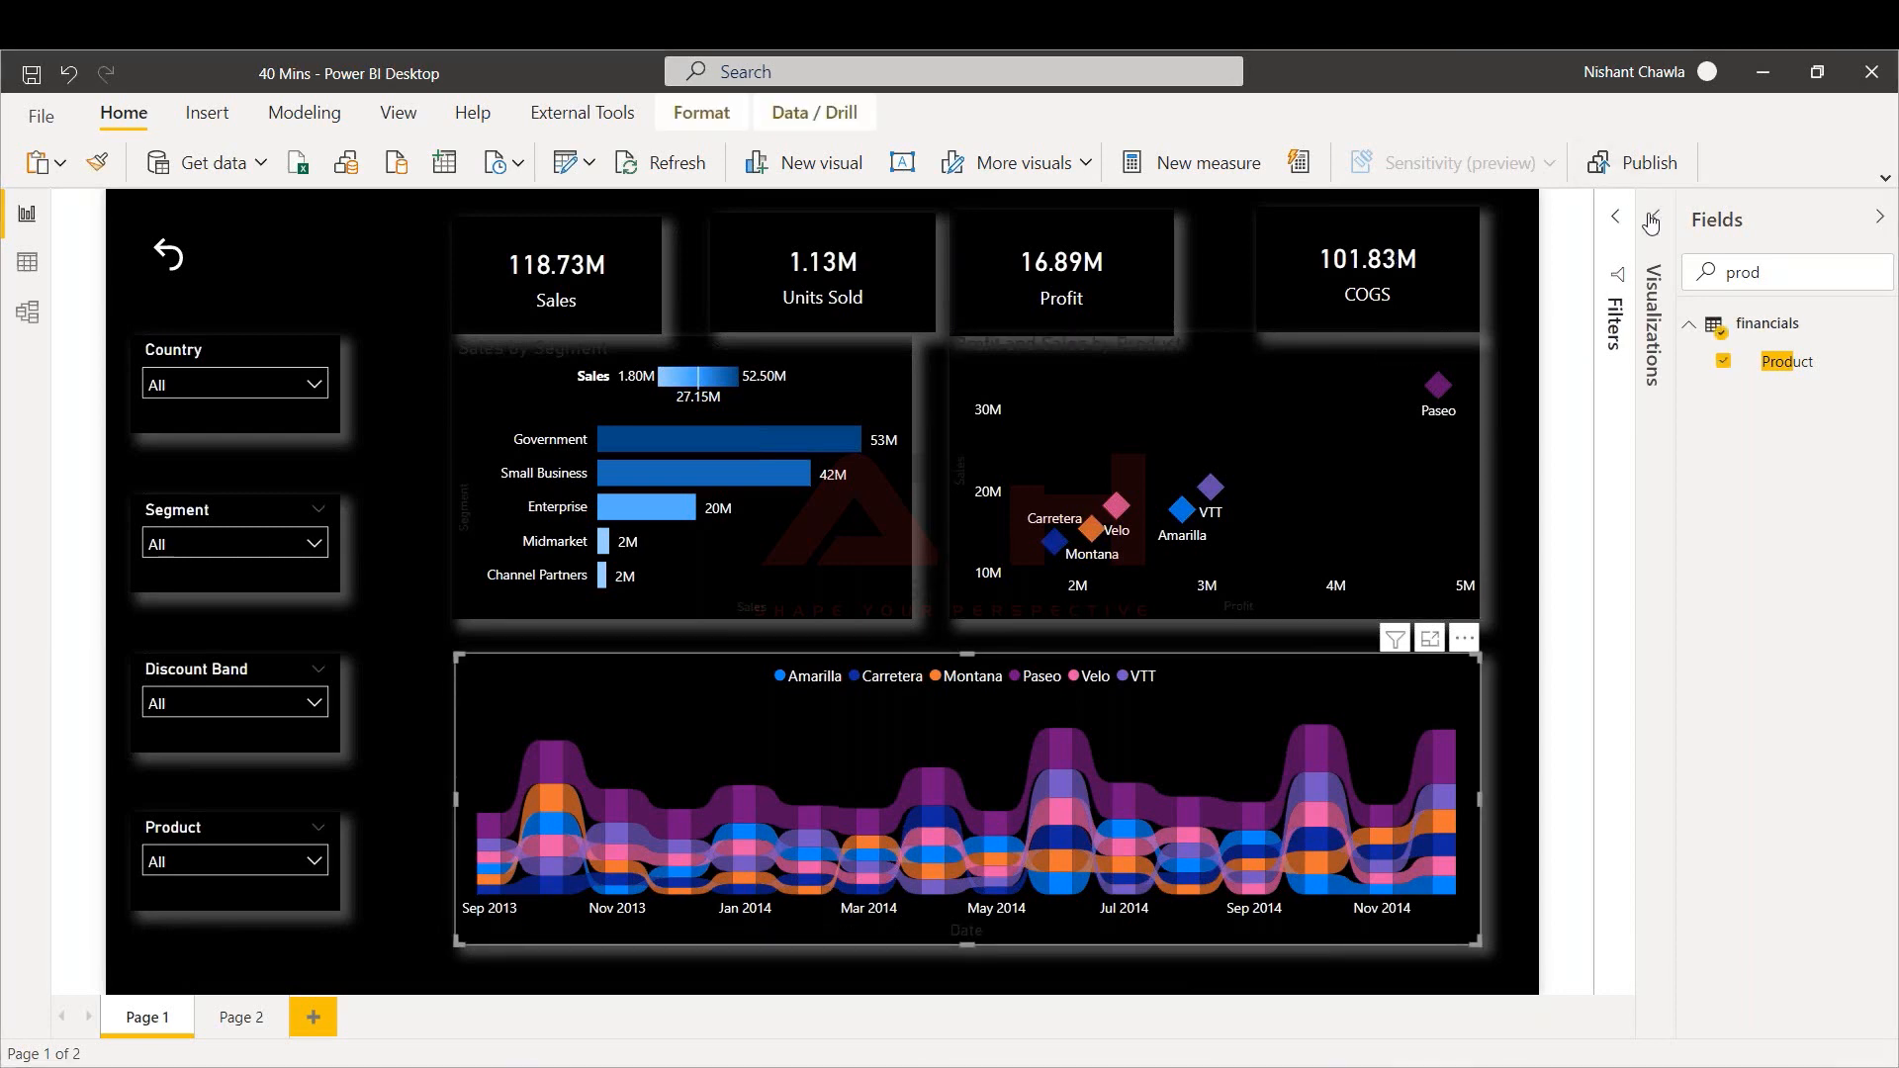
left_click(1651, 220)
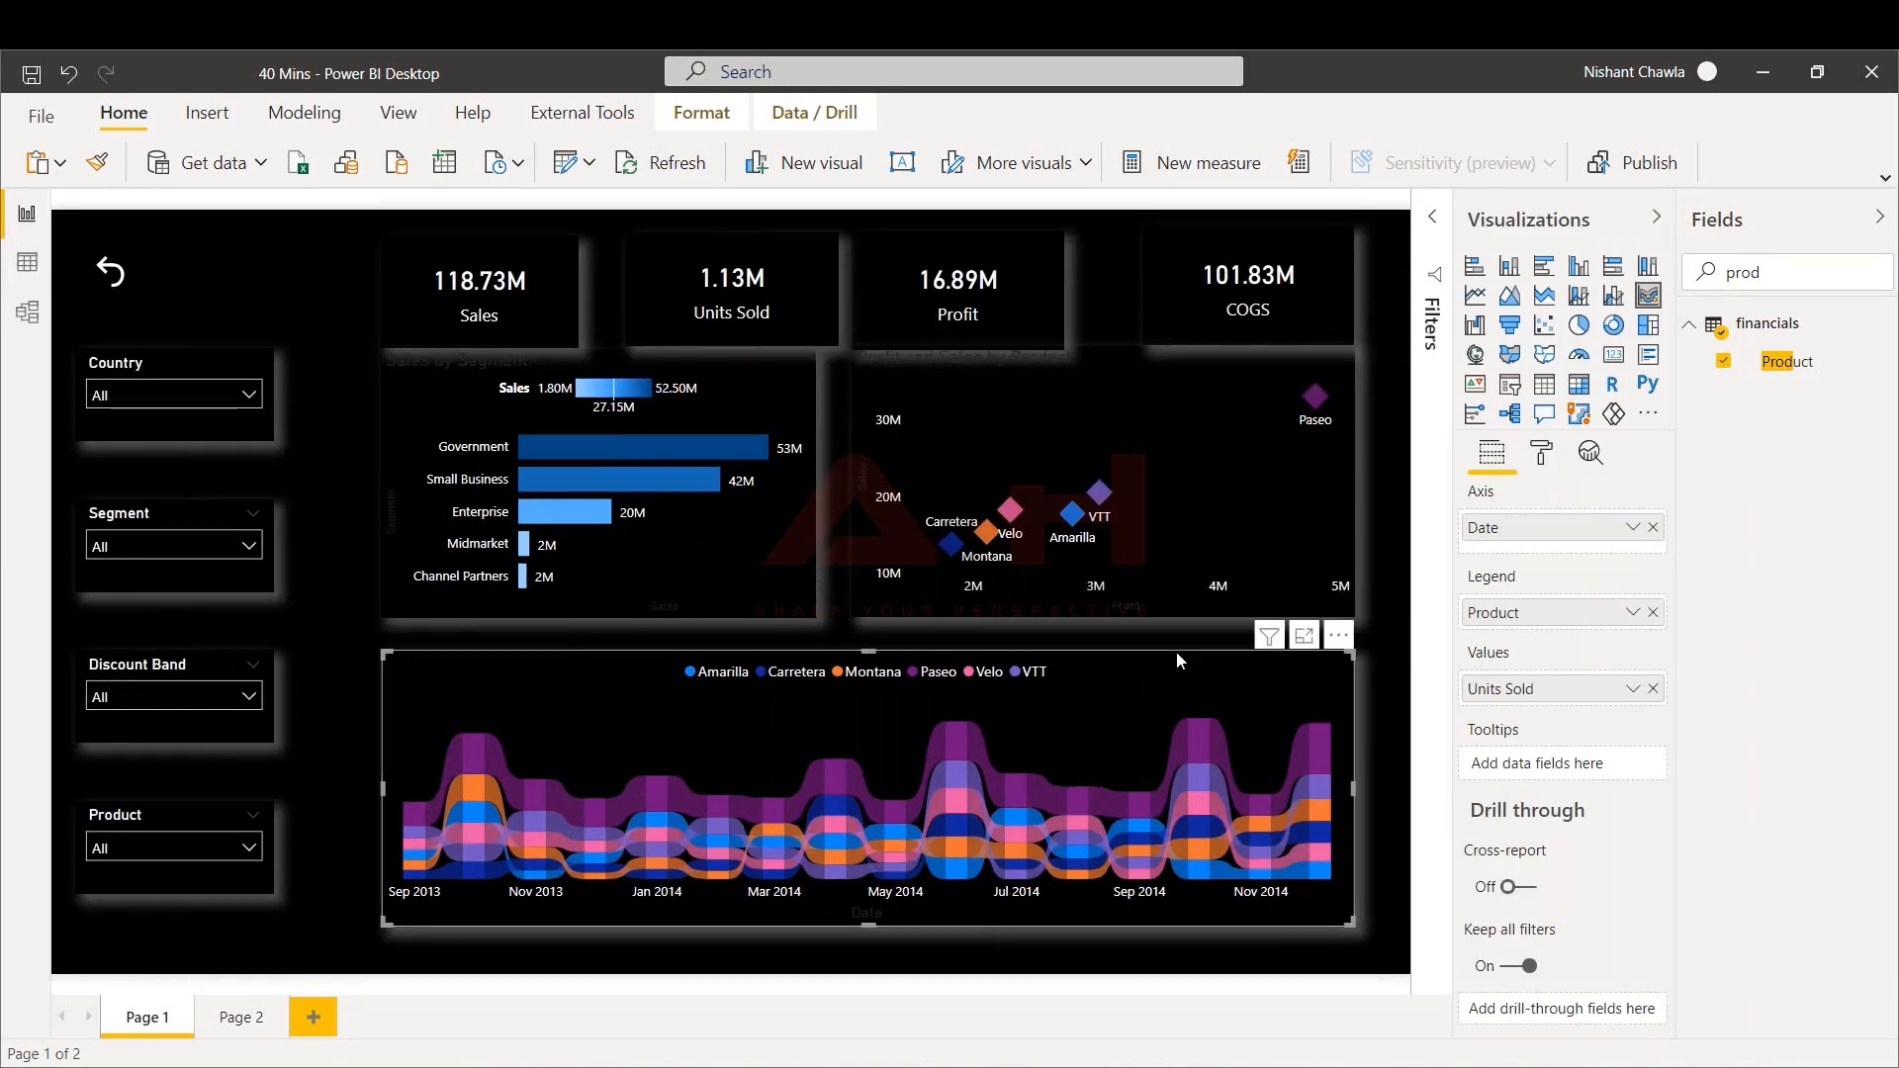
Add a new report page and insert a ribbon chart, leaving its axis without the Product field
left_click(306, 1025)
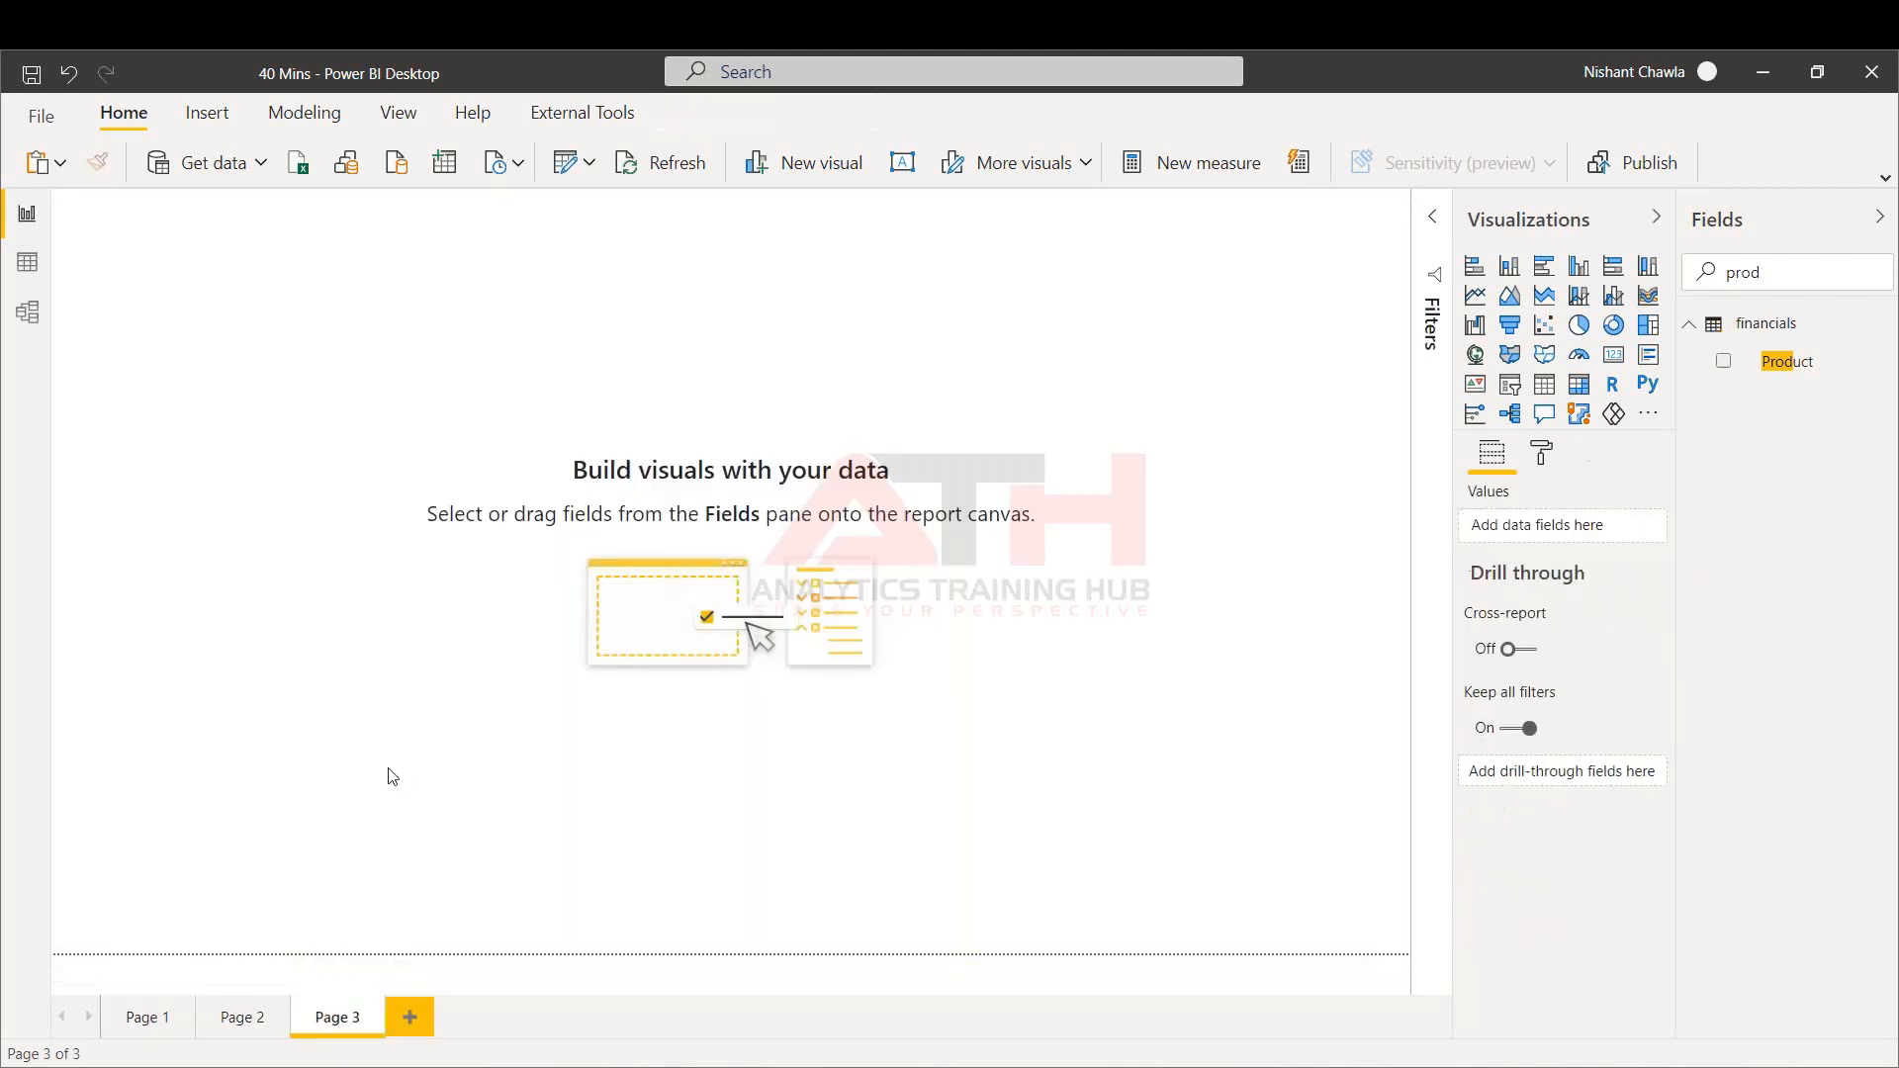
left_click(1643, 309)
left_click(1801, 373)
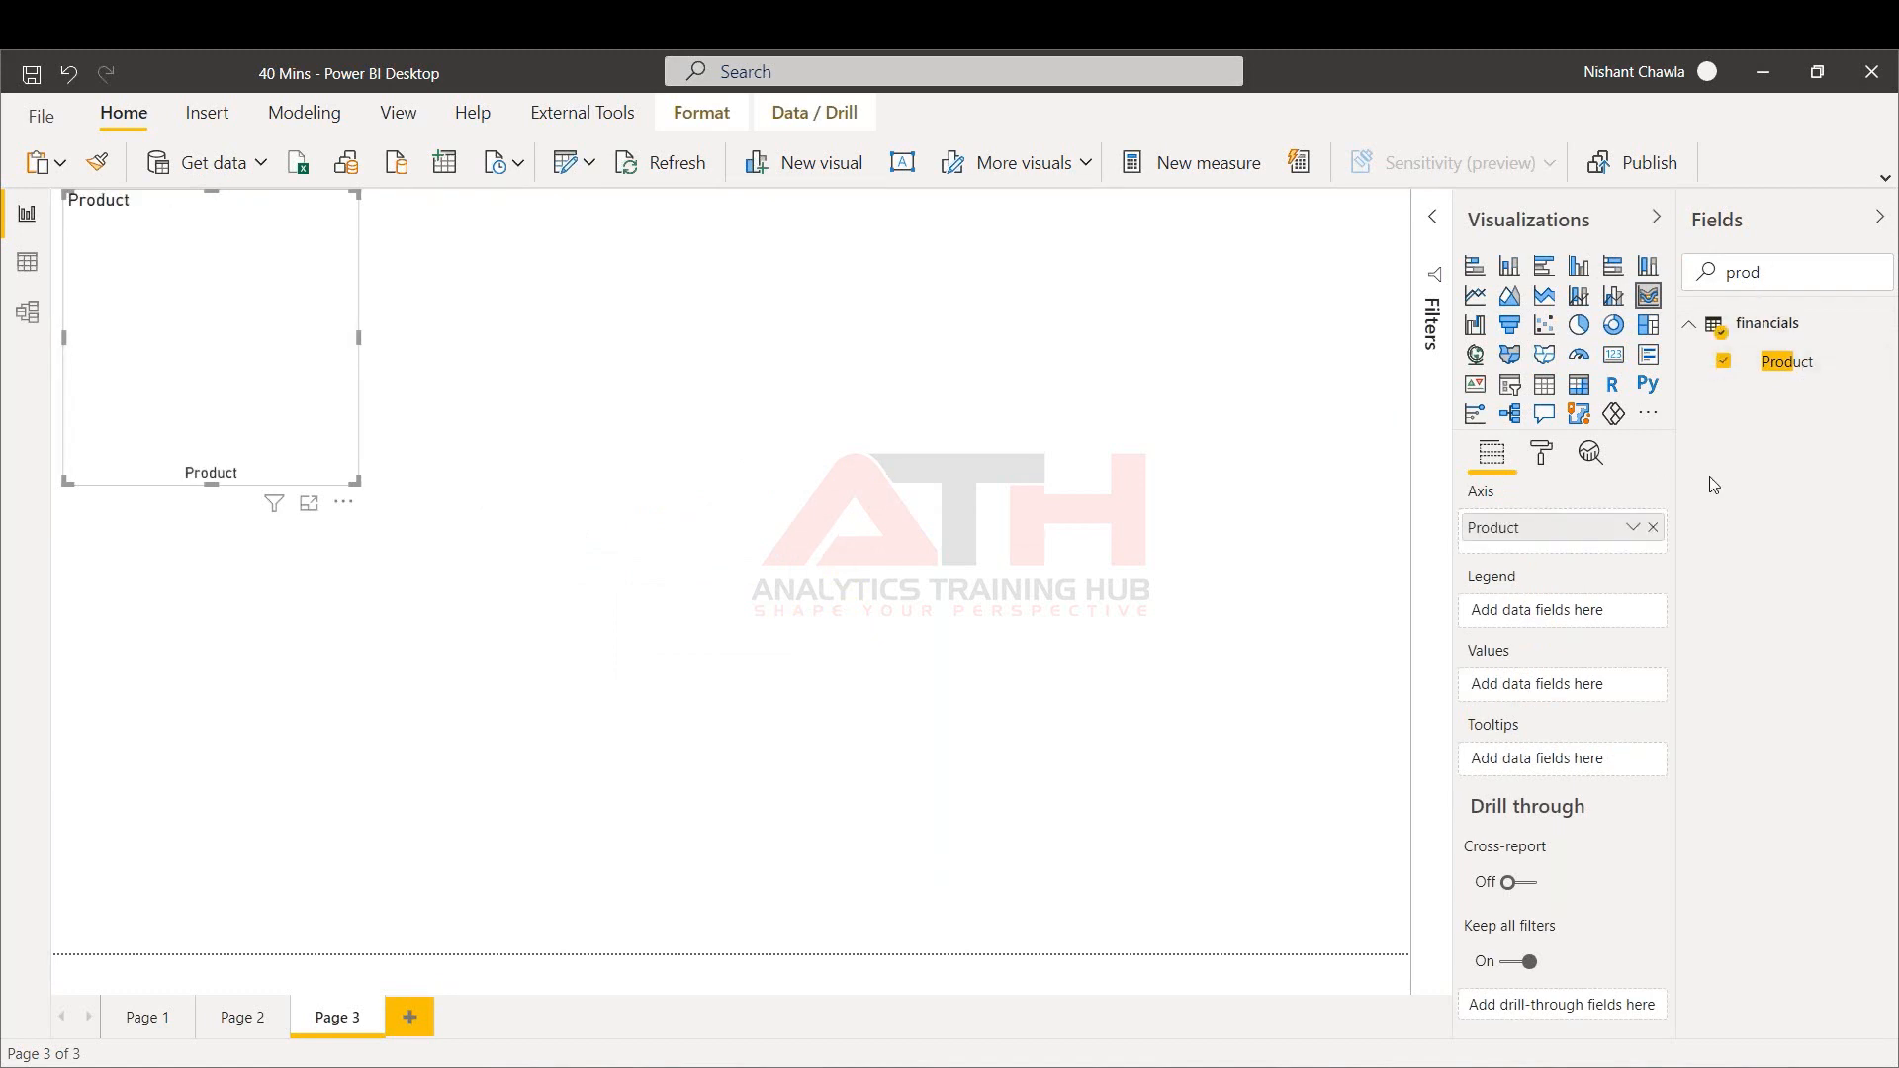
left_click(1724, 360)
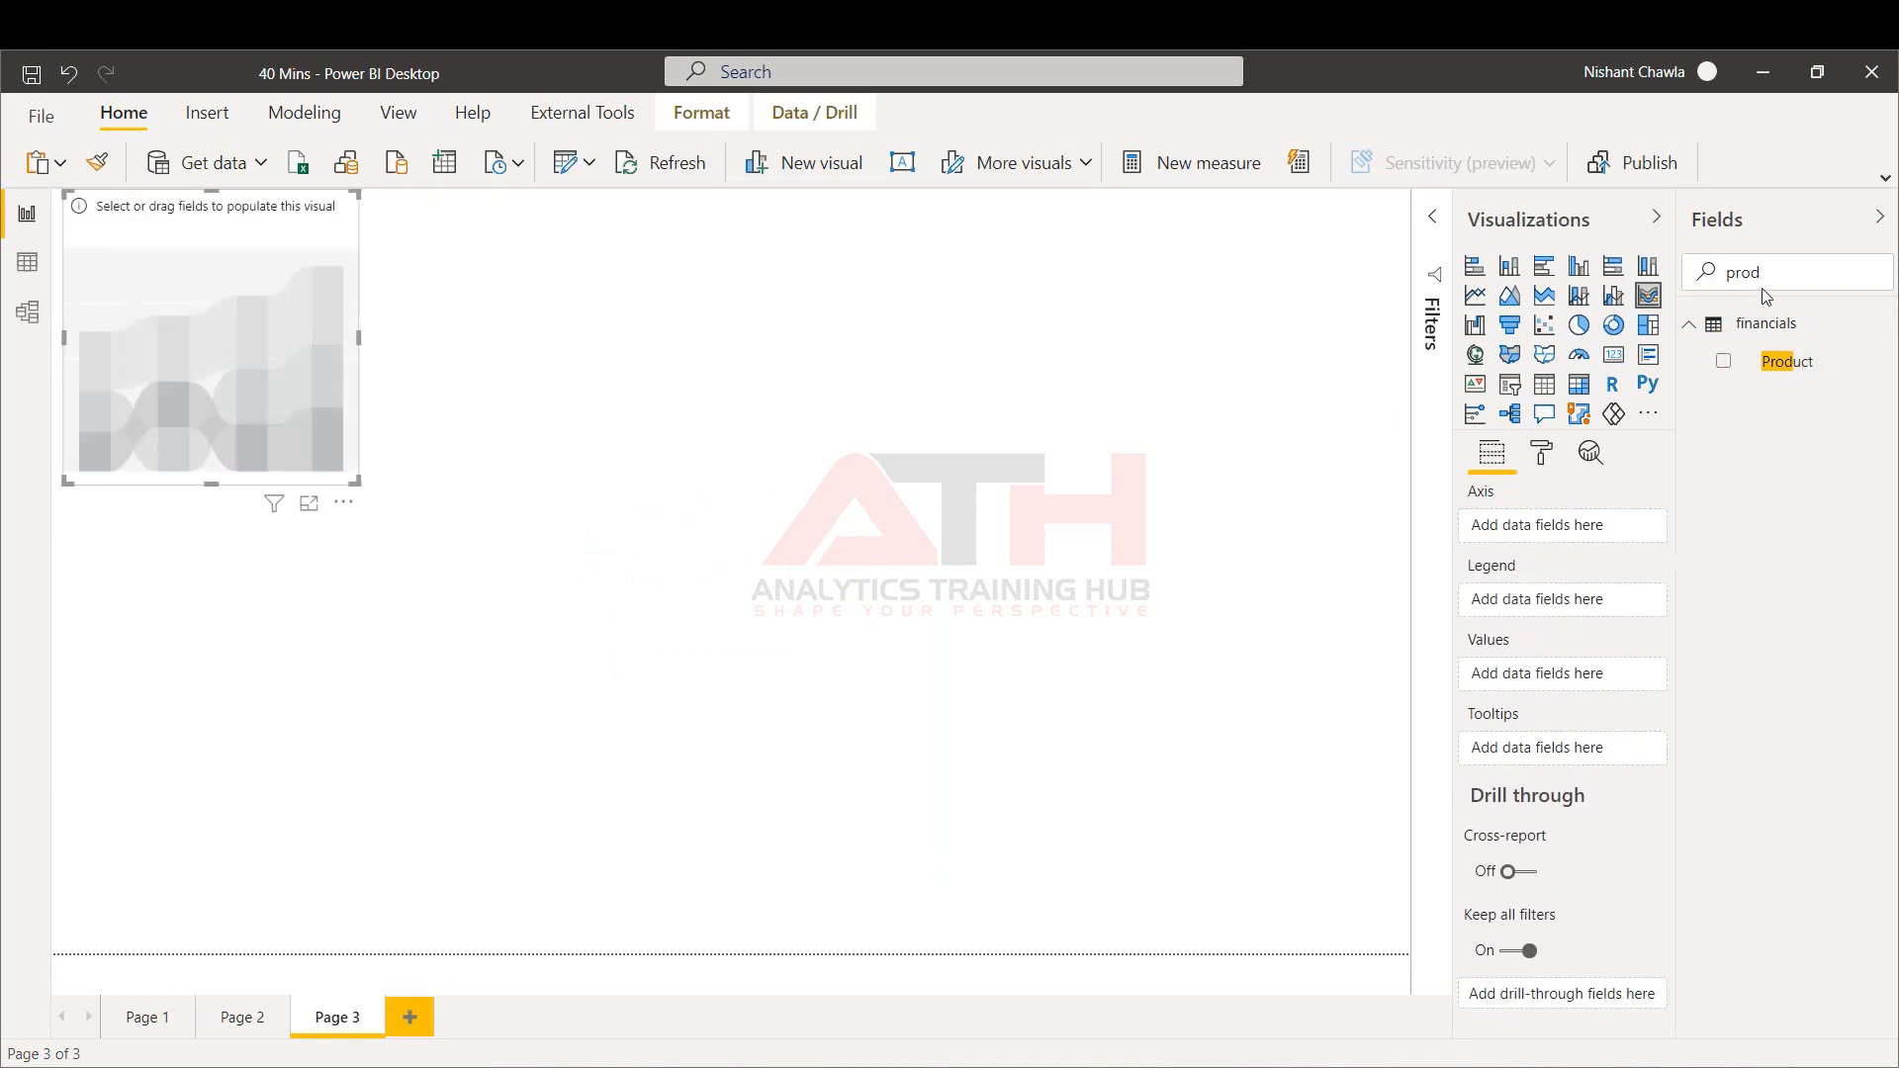
Assign the Date field to the ribbon chart's axis and use plain Date instead of the date hierarchy
left_click(1767, 275)
key("BackSpace")
key("BackSpace")
key("BackSpace")
key("BackSpace")
type("date")
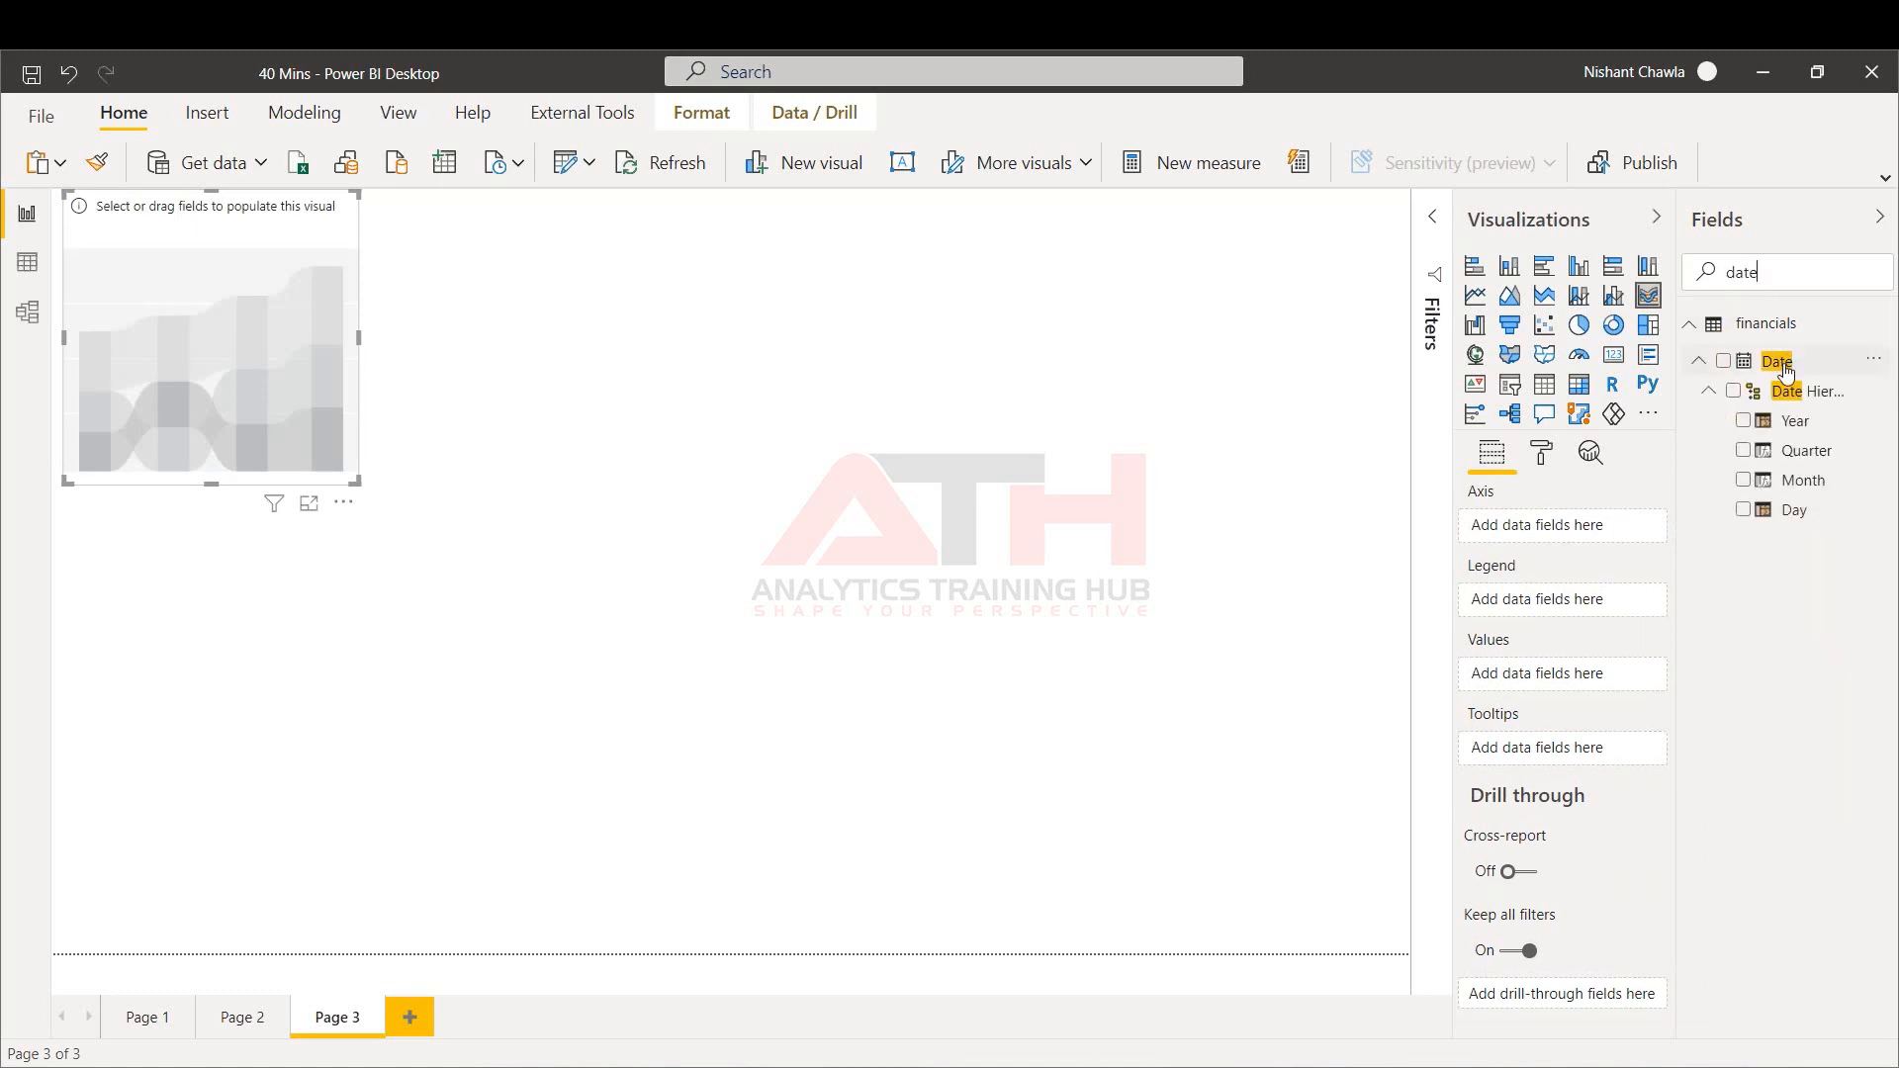
left_click_drag(1786, 371, 1598, 532)
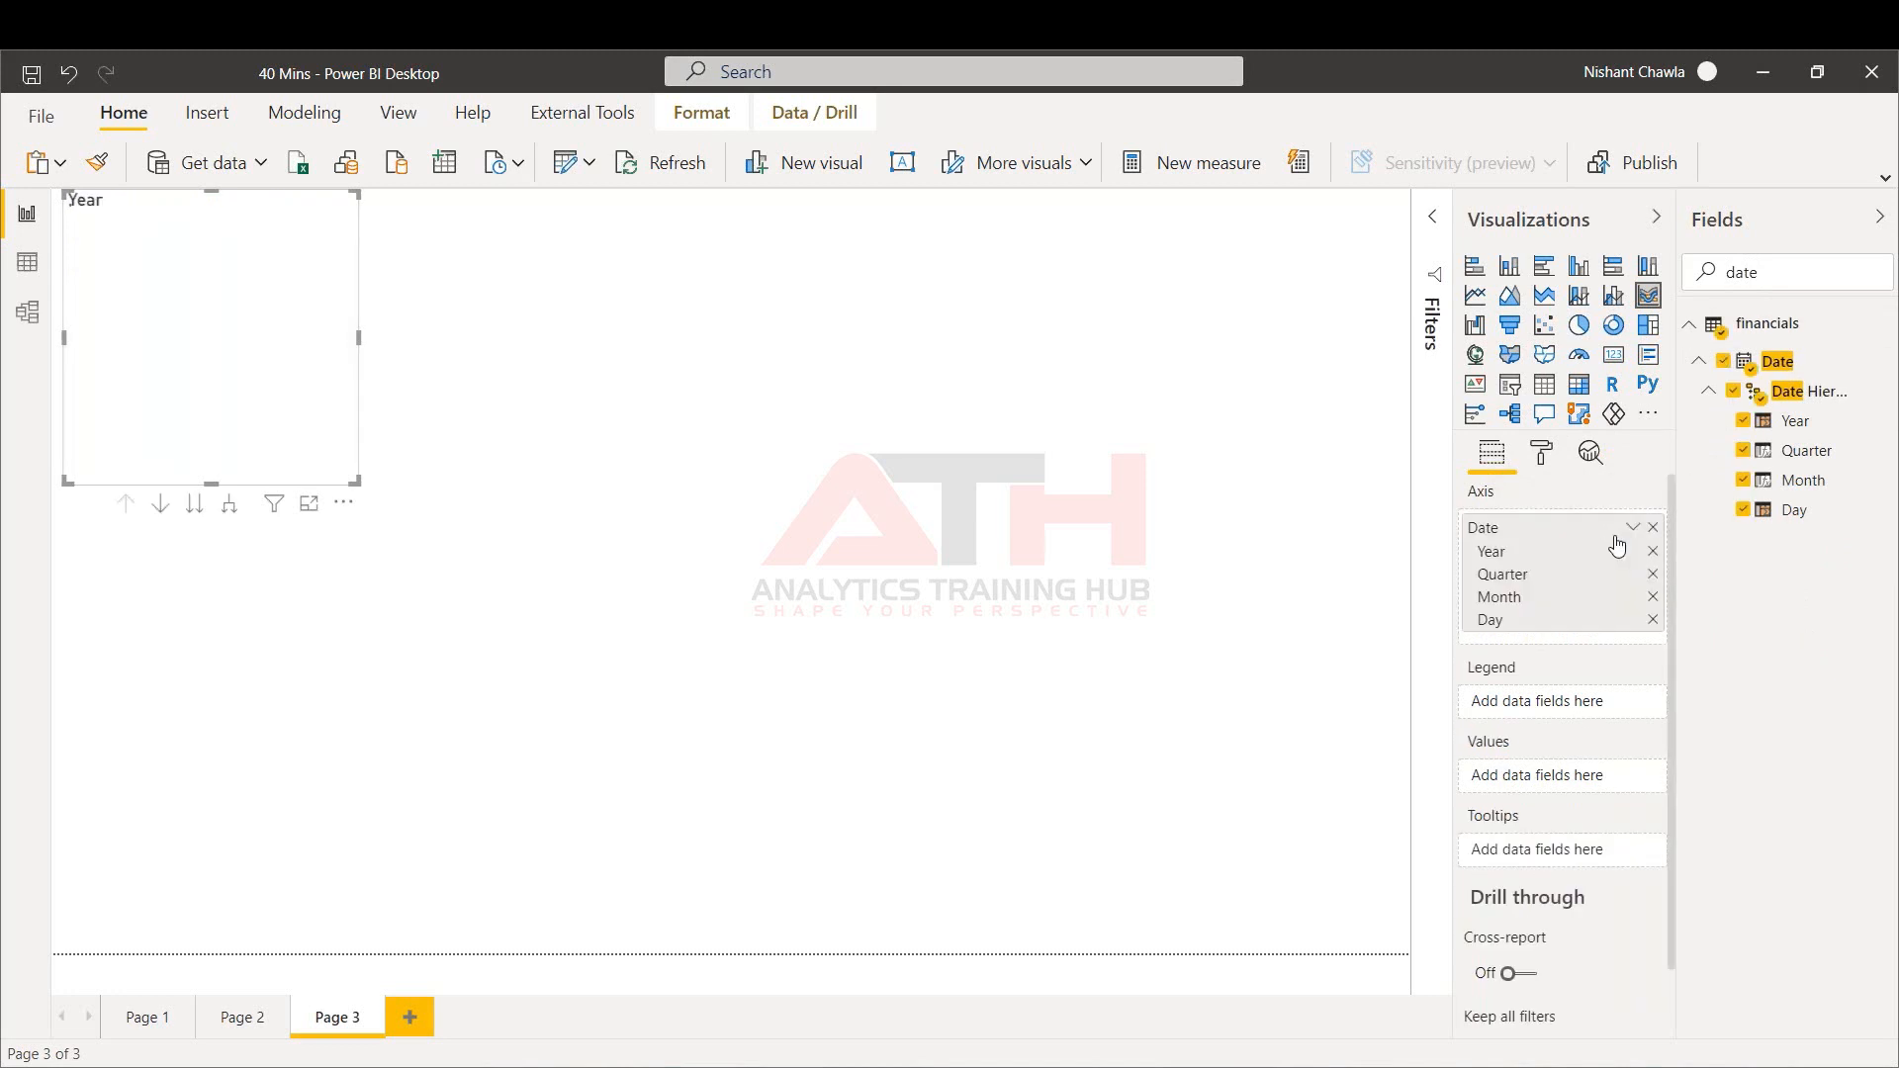
left_click(1633, 527)
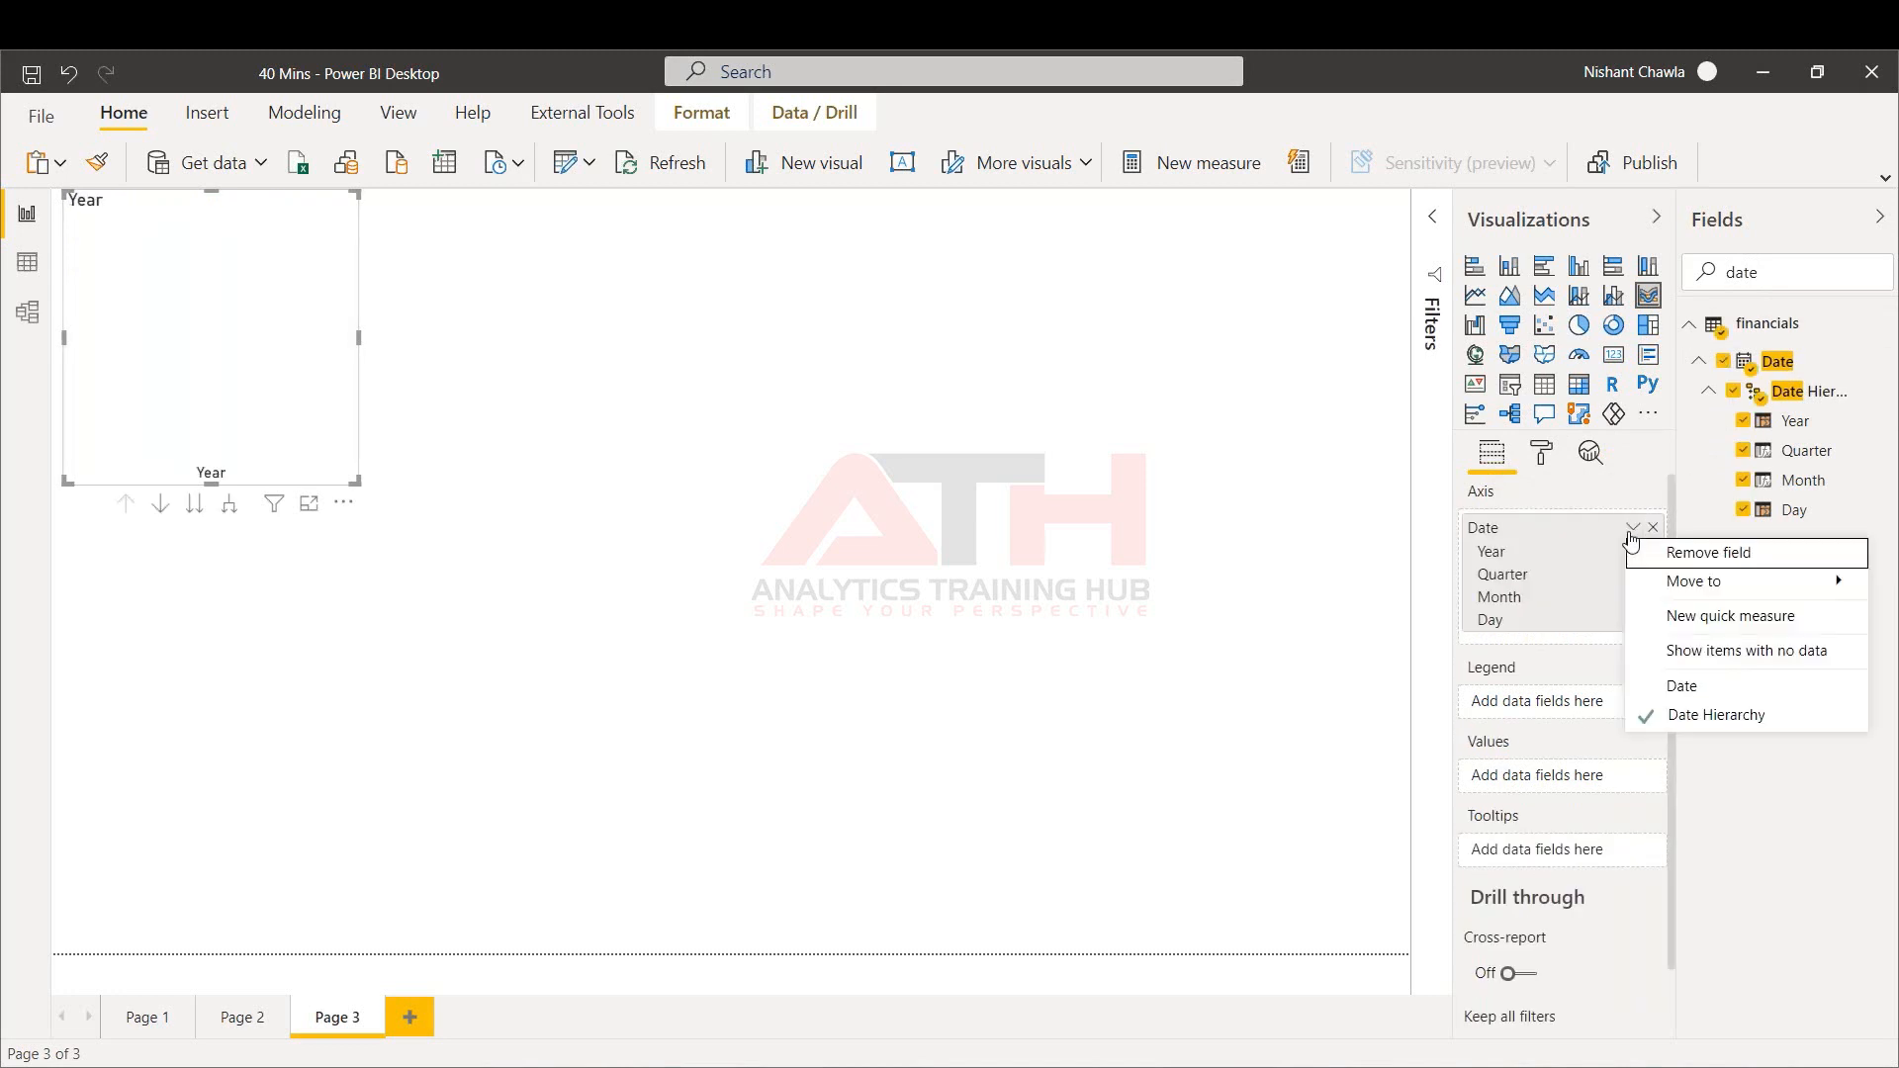
left_click(1687, 685)
Find the Sales field in the financials table and assign it to the ribbon chart's values
left_click(1766, 272)
key("BackSpace")
key("BackSpace")
key("BackSpace")
key("BackSpace")
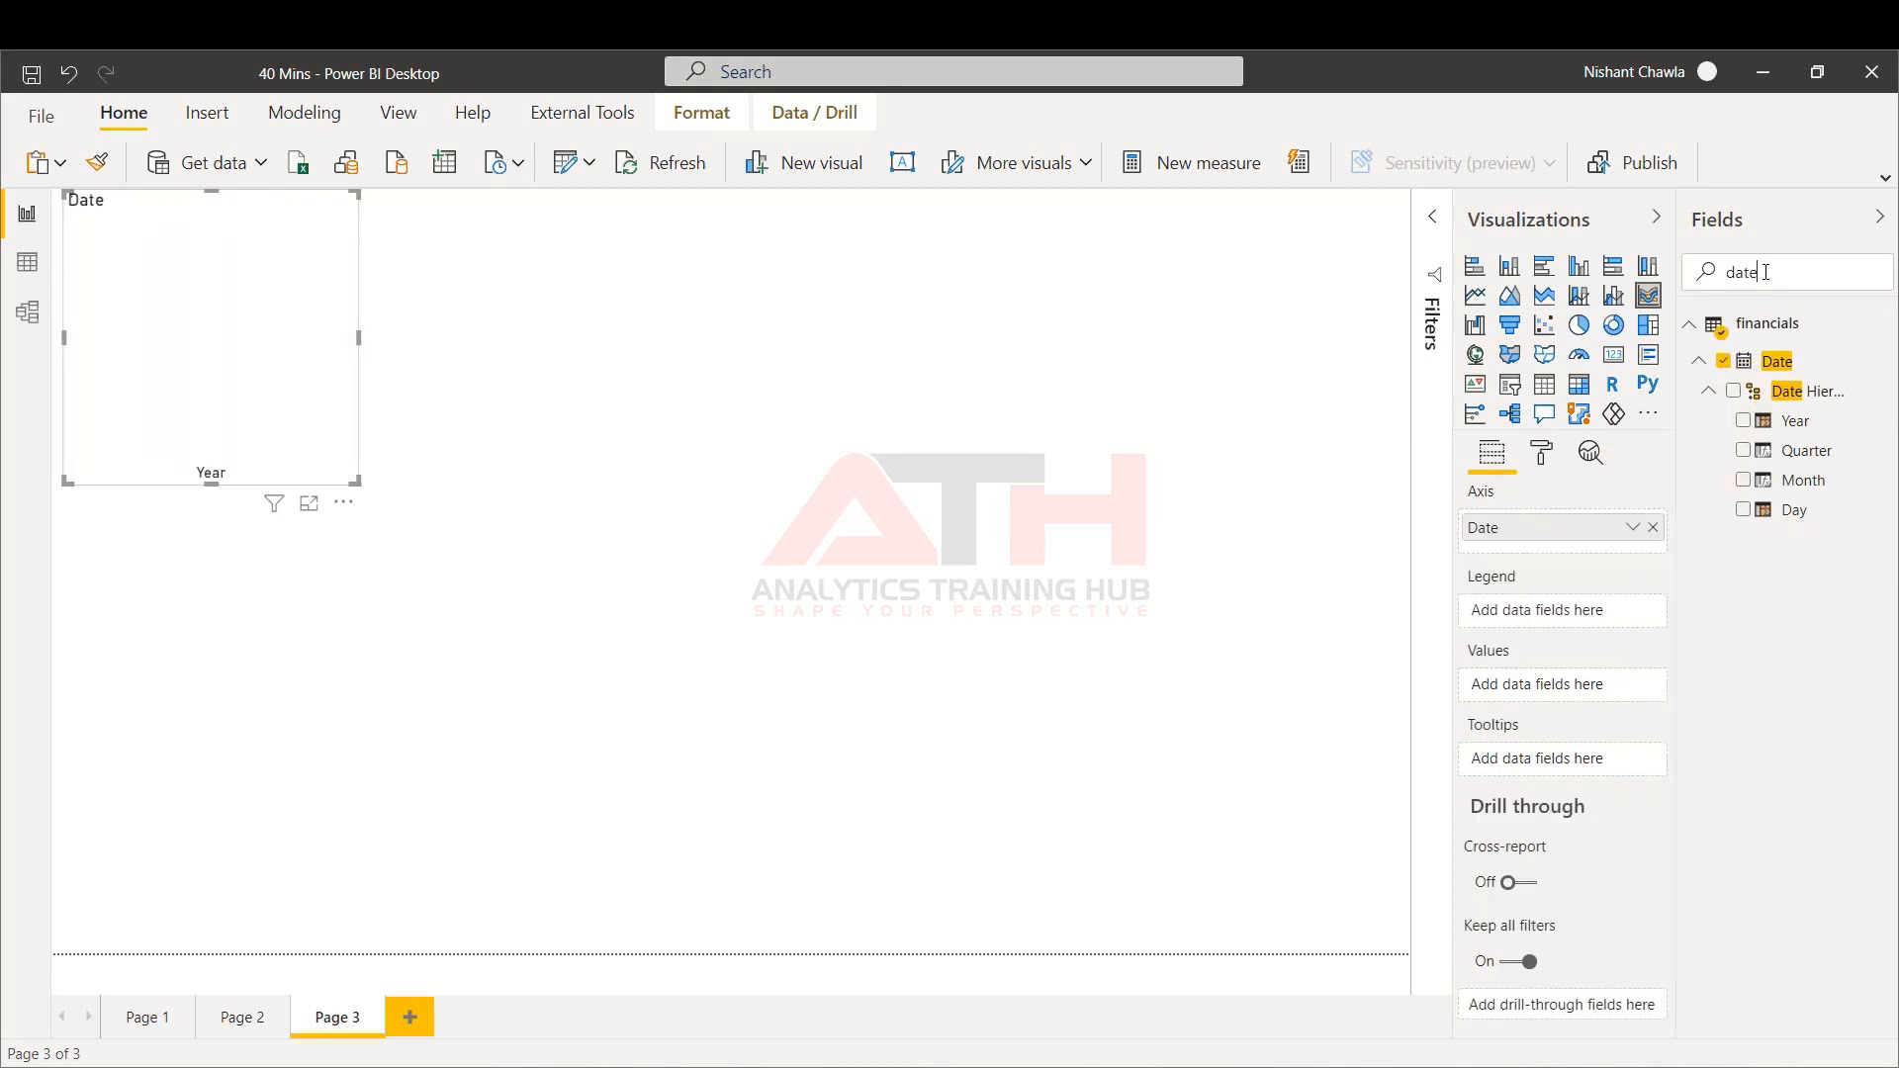
type("sal")
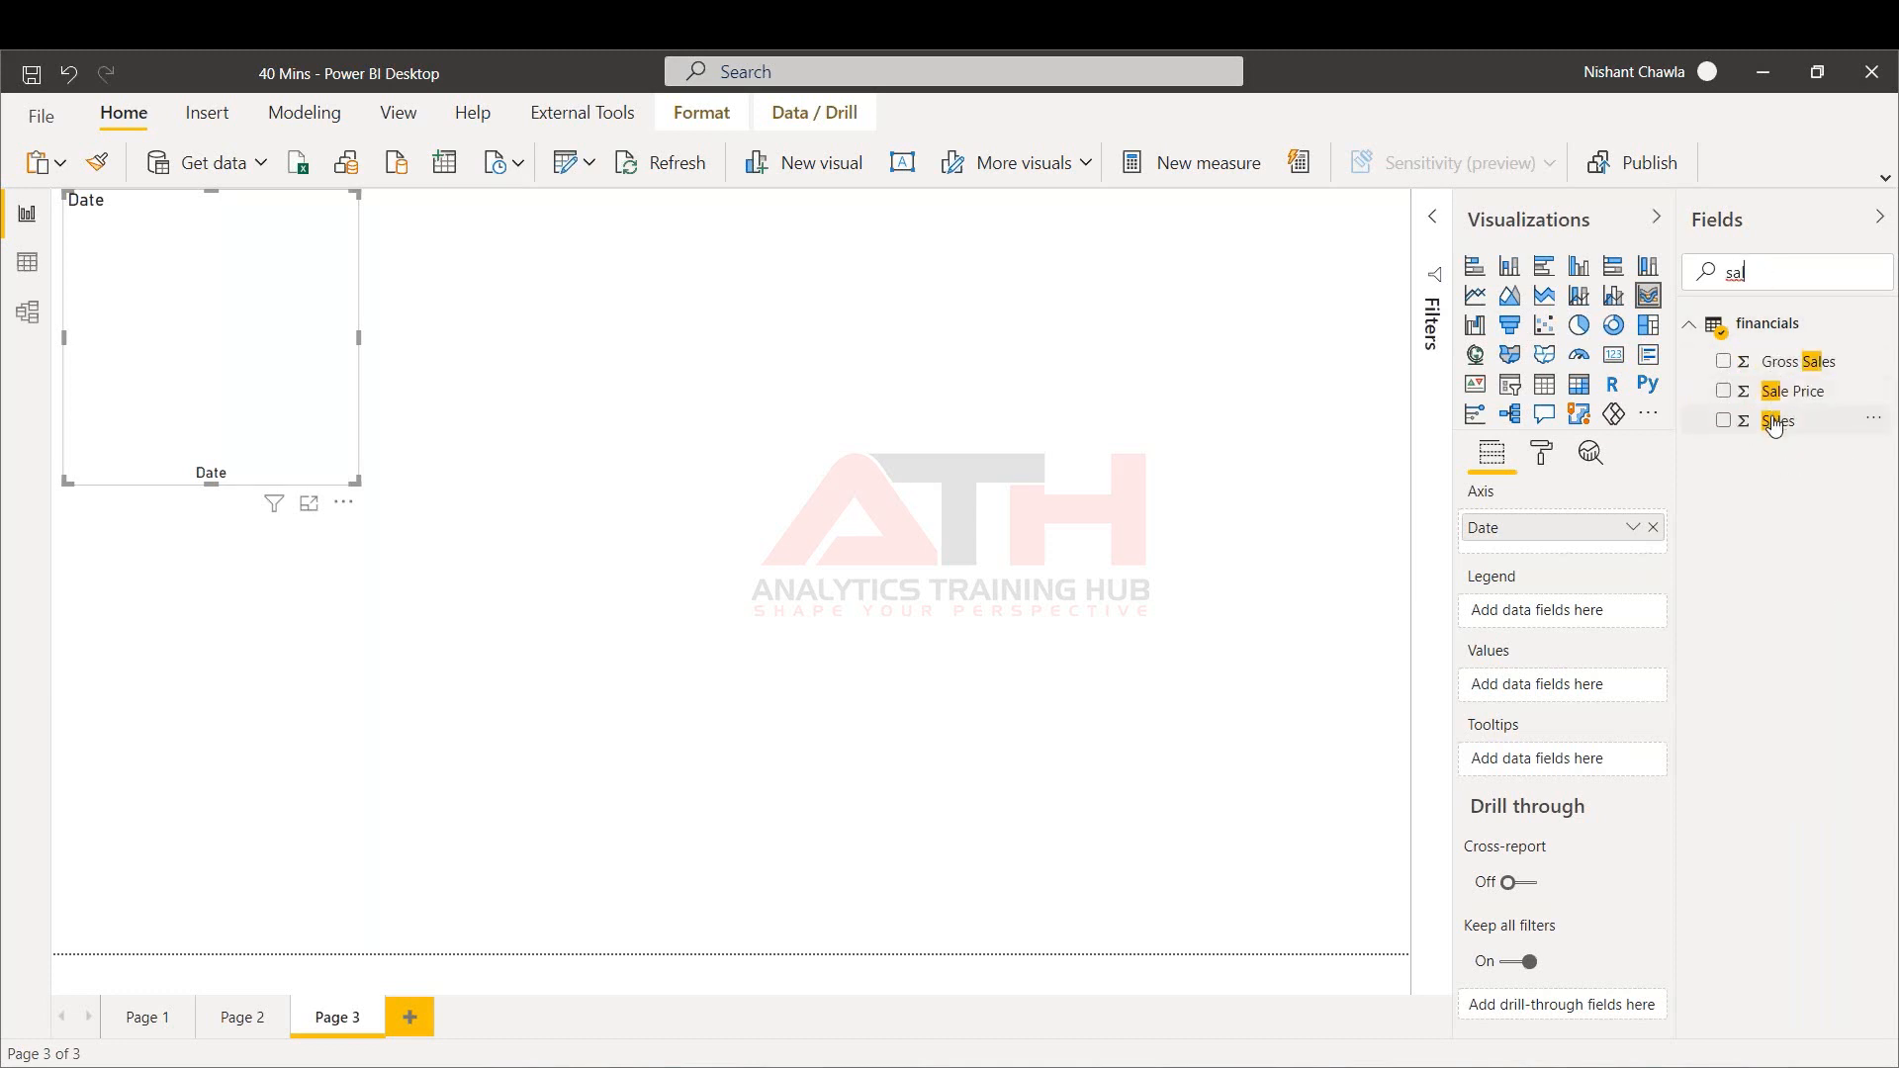
left_click_drag(1776, 424, 1544, 683)
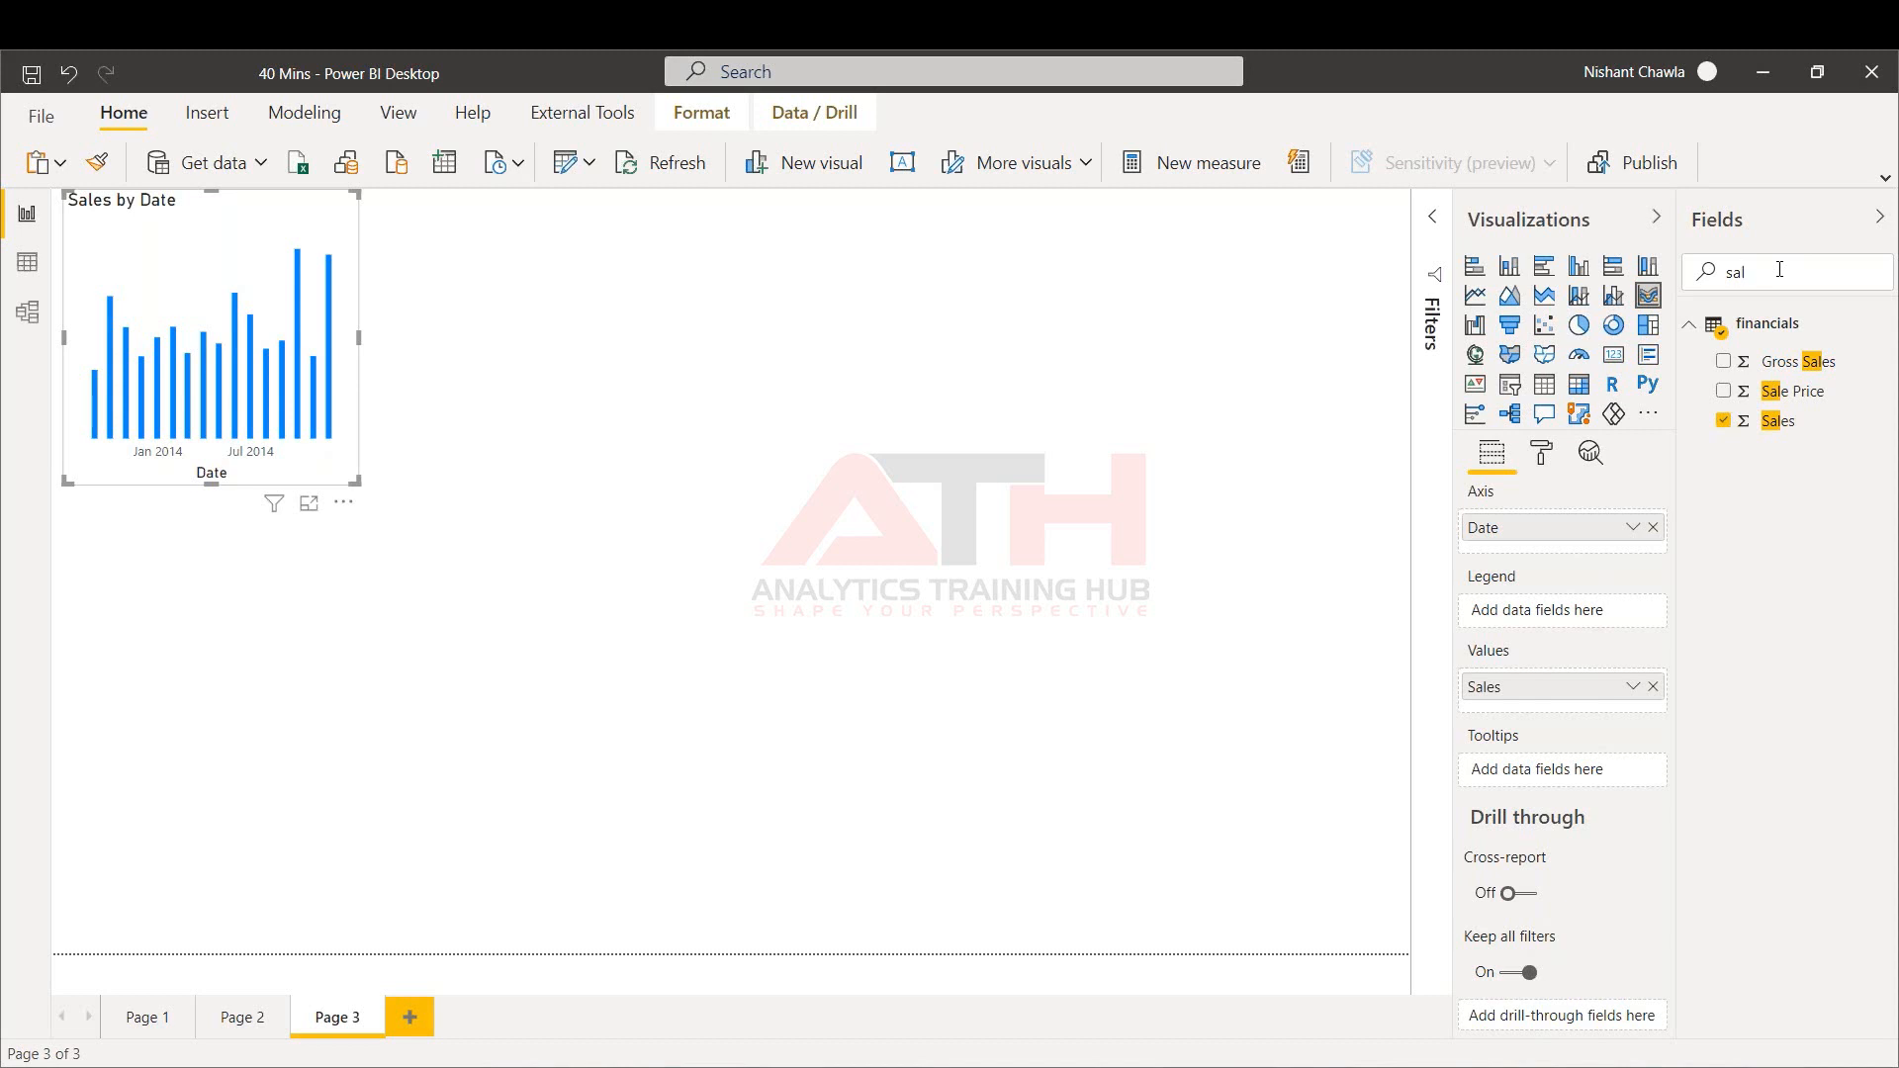
Find the Product field and assign it to the ribbon chart's legend
key("BackSpace")
key("BackSpace")
key("BackSpace")
type("pro")
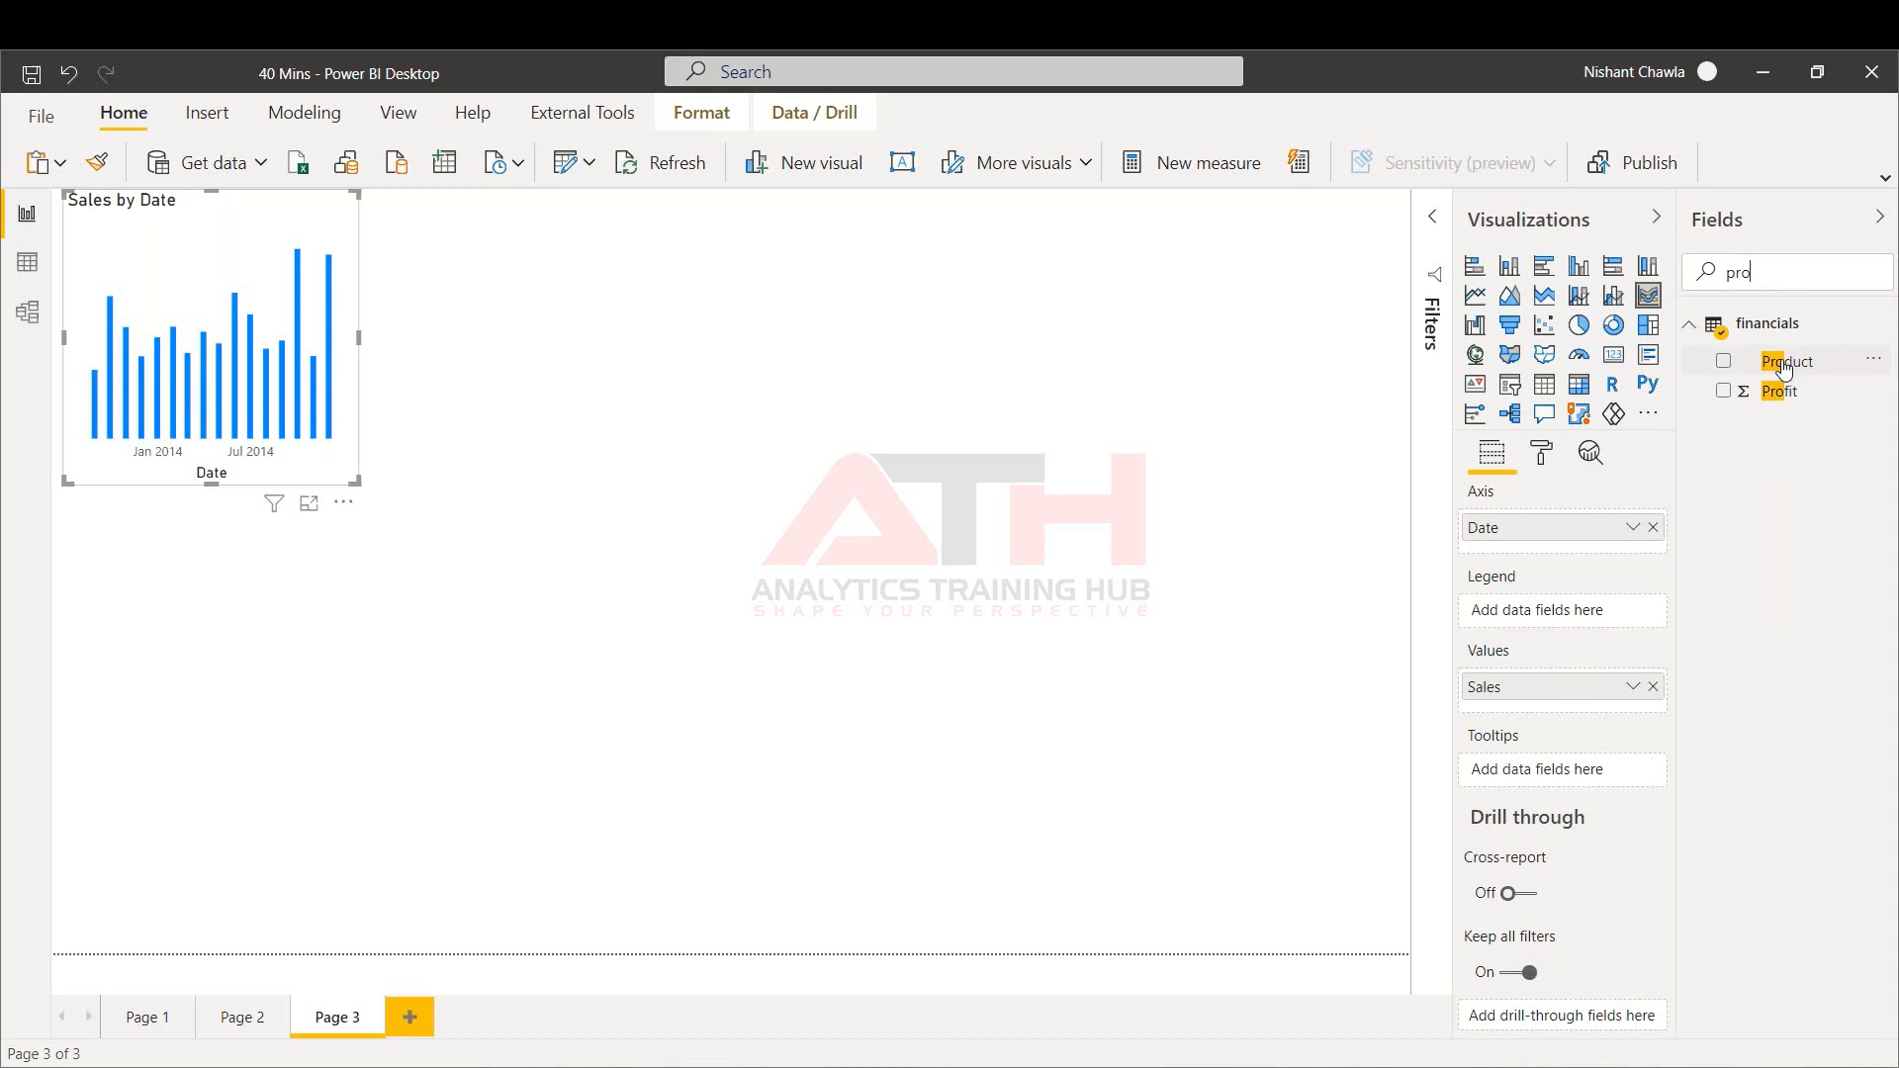
left_click_drag(1785, 368, 1551, 622)
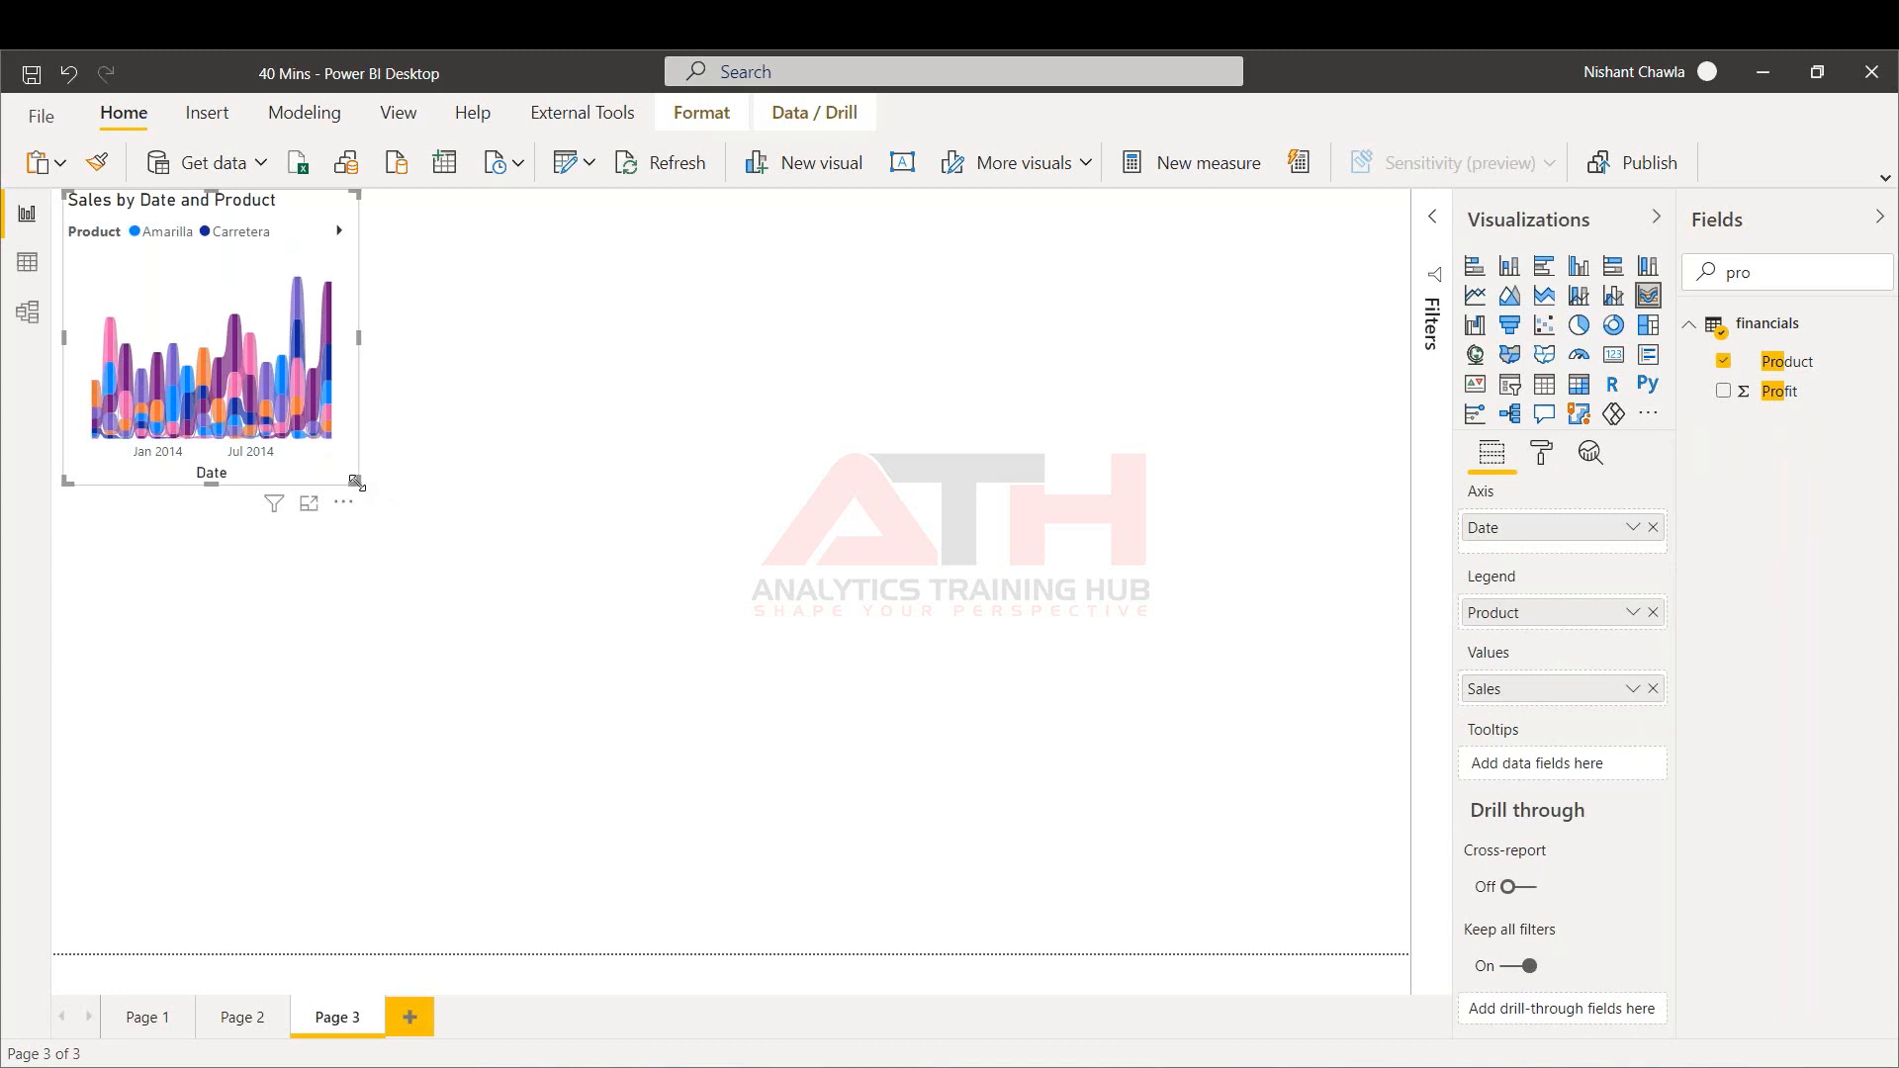
Enlarge the ribbon chart on Page 3 to about half the page's width and two thirds of its height
left_click_drag(357, 482, 440, 530)
left_click_drag(513, 587, 721, 690)
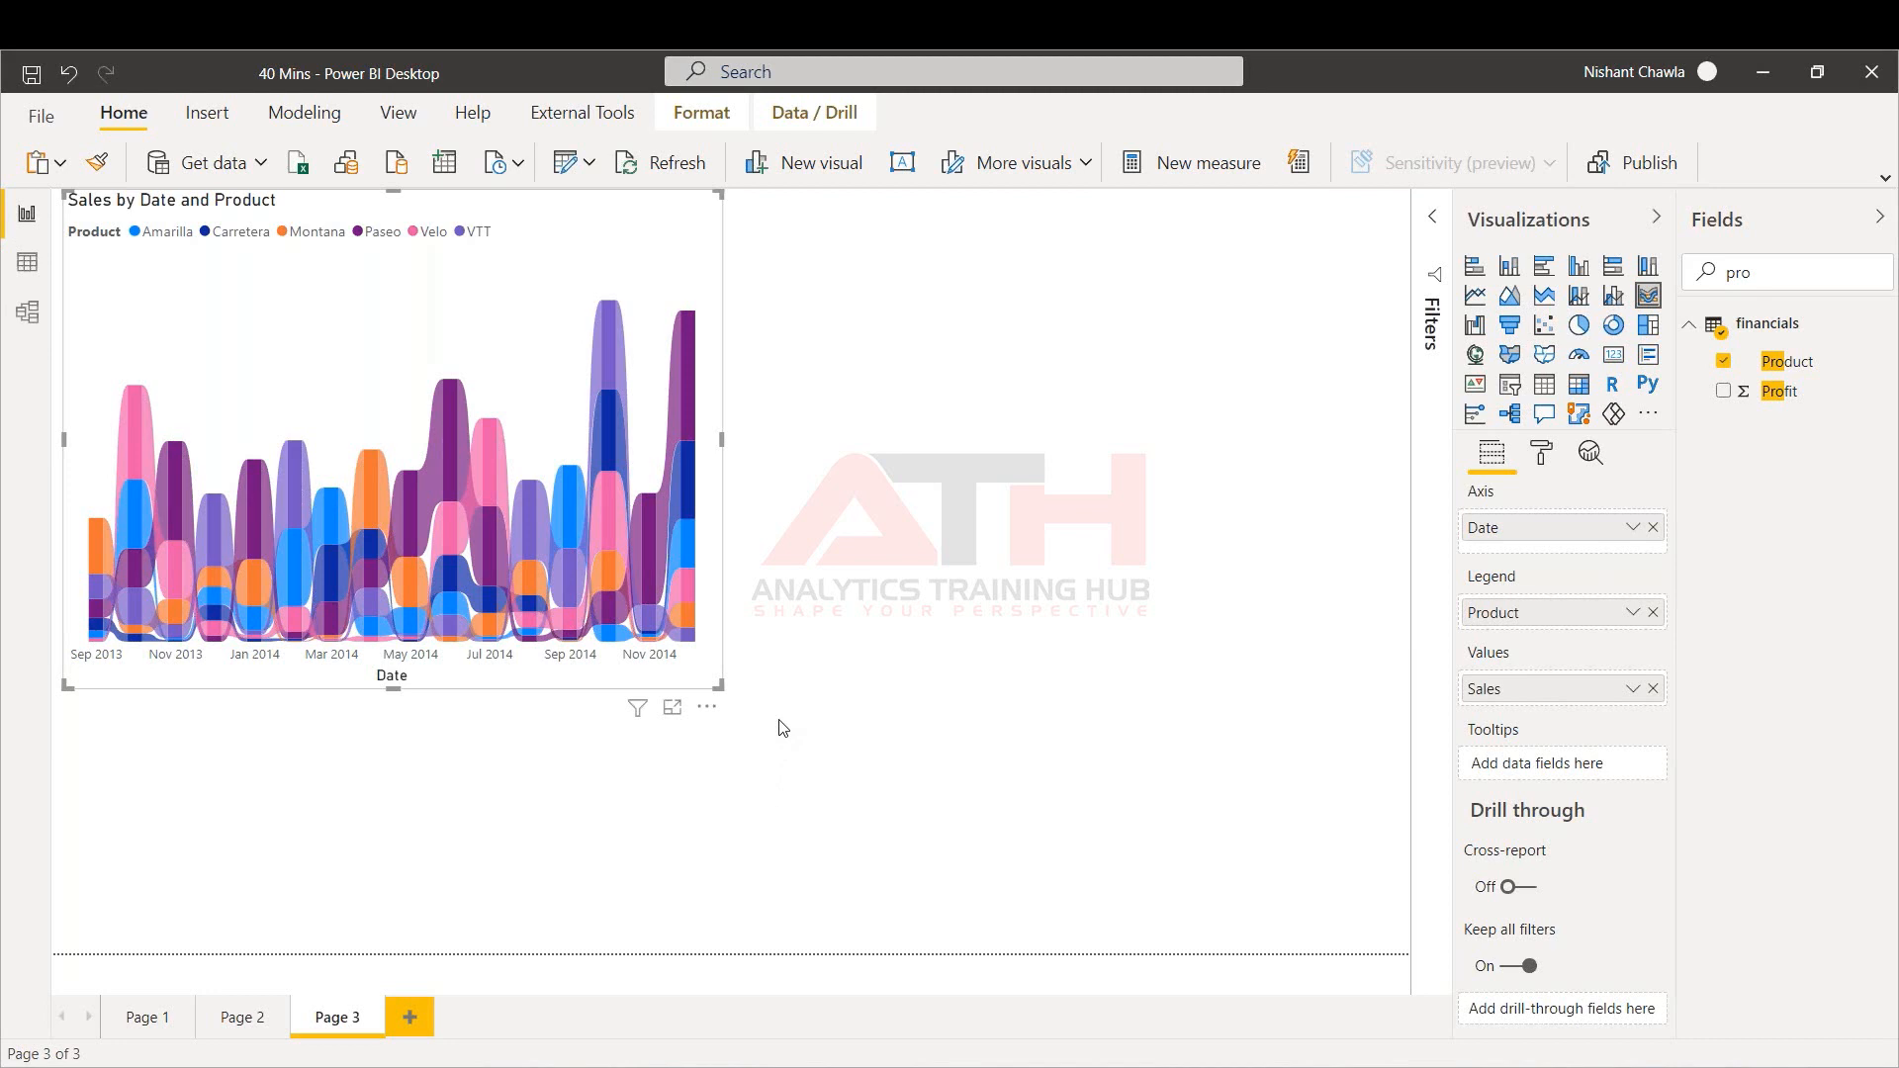
mouse_move(568, 544)
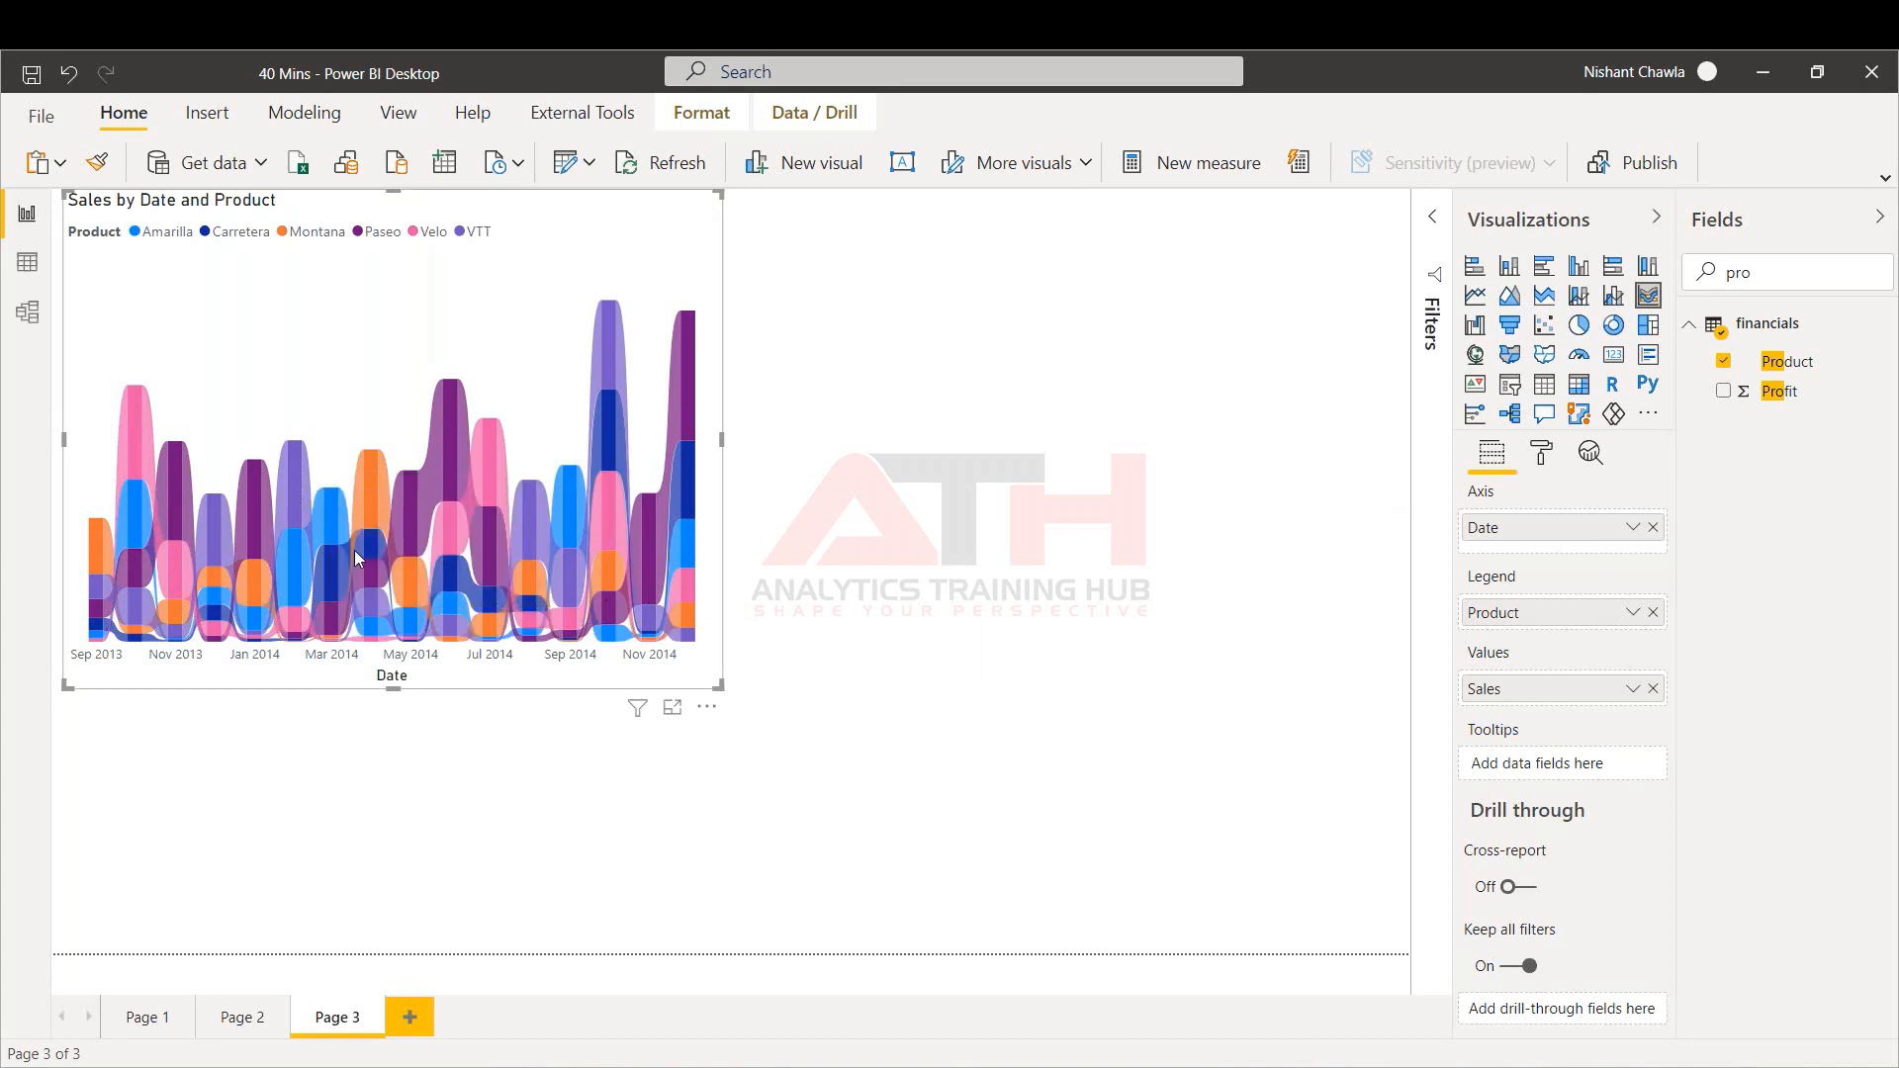
mouse_move(331, 555)
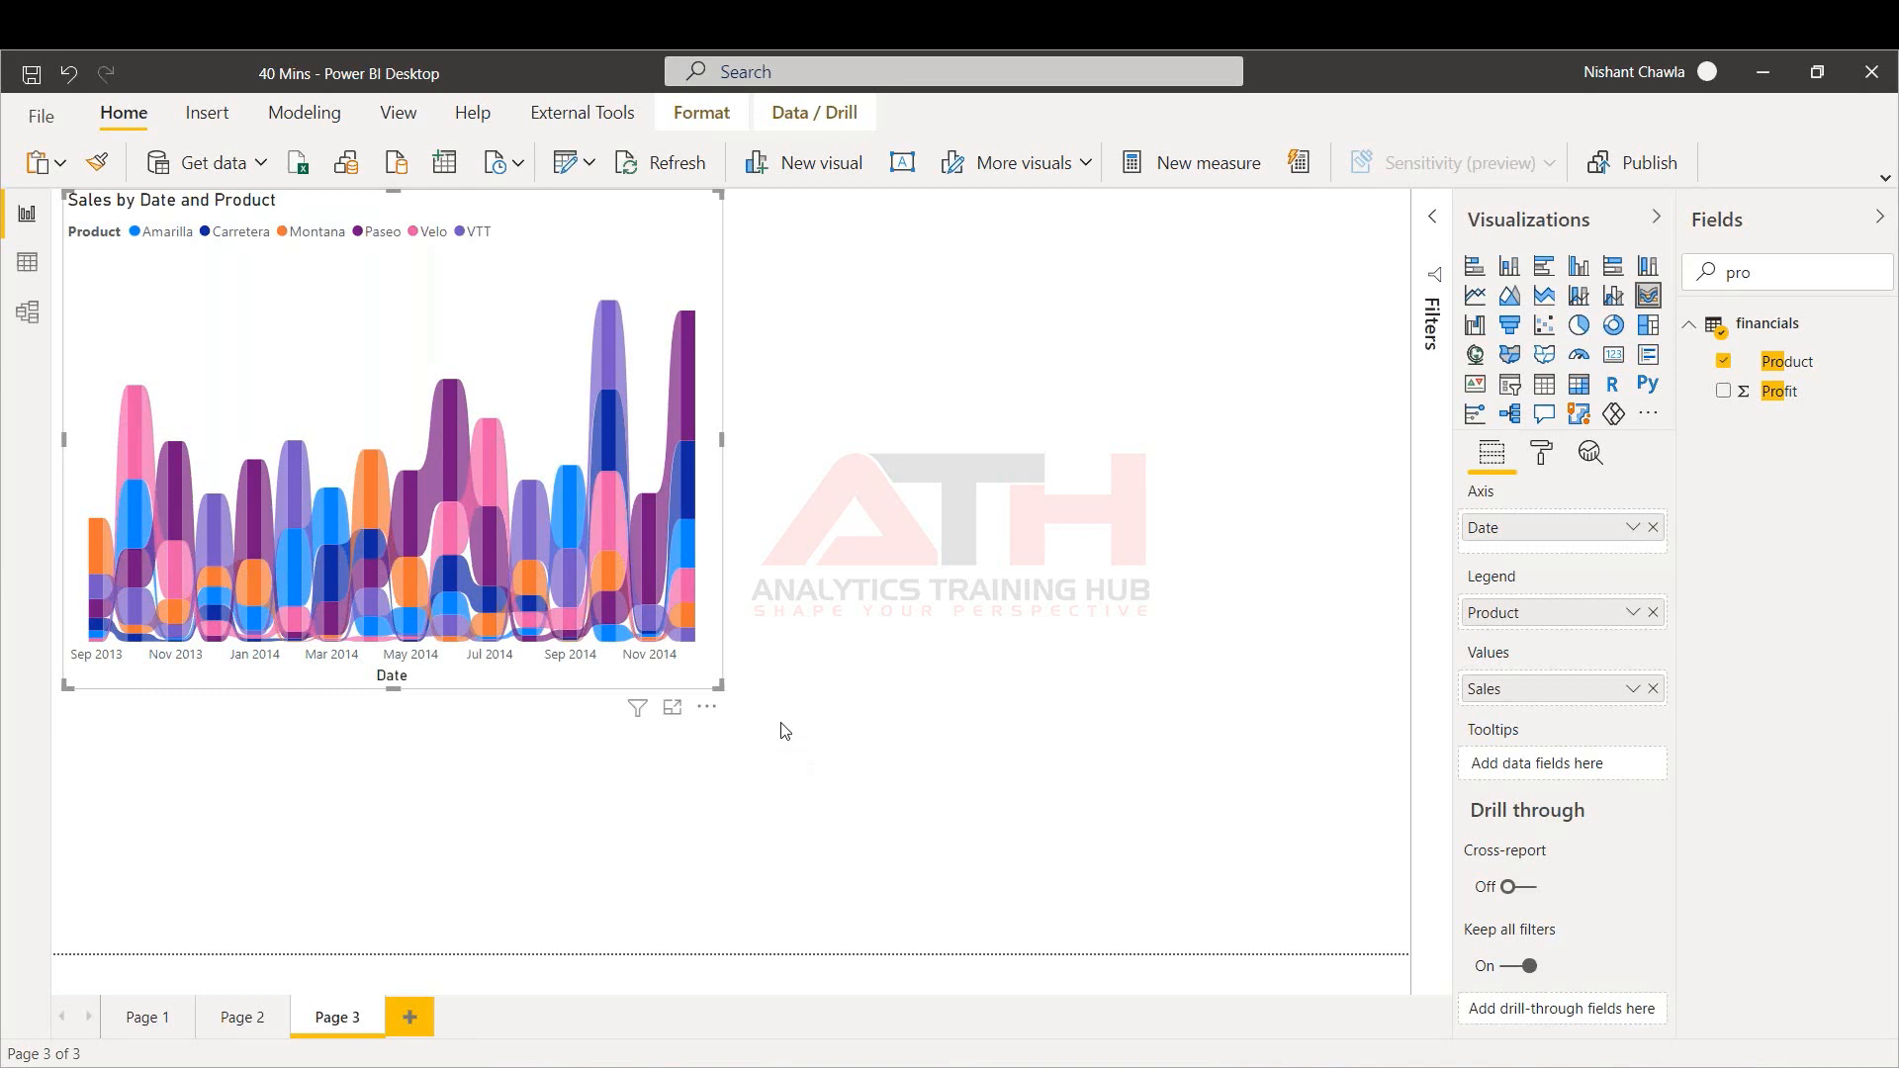
Switch to the webinar PDF in the Edge browser and view the closing slide on page 21
right_click(340, 1025)
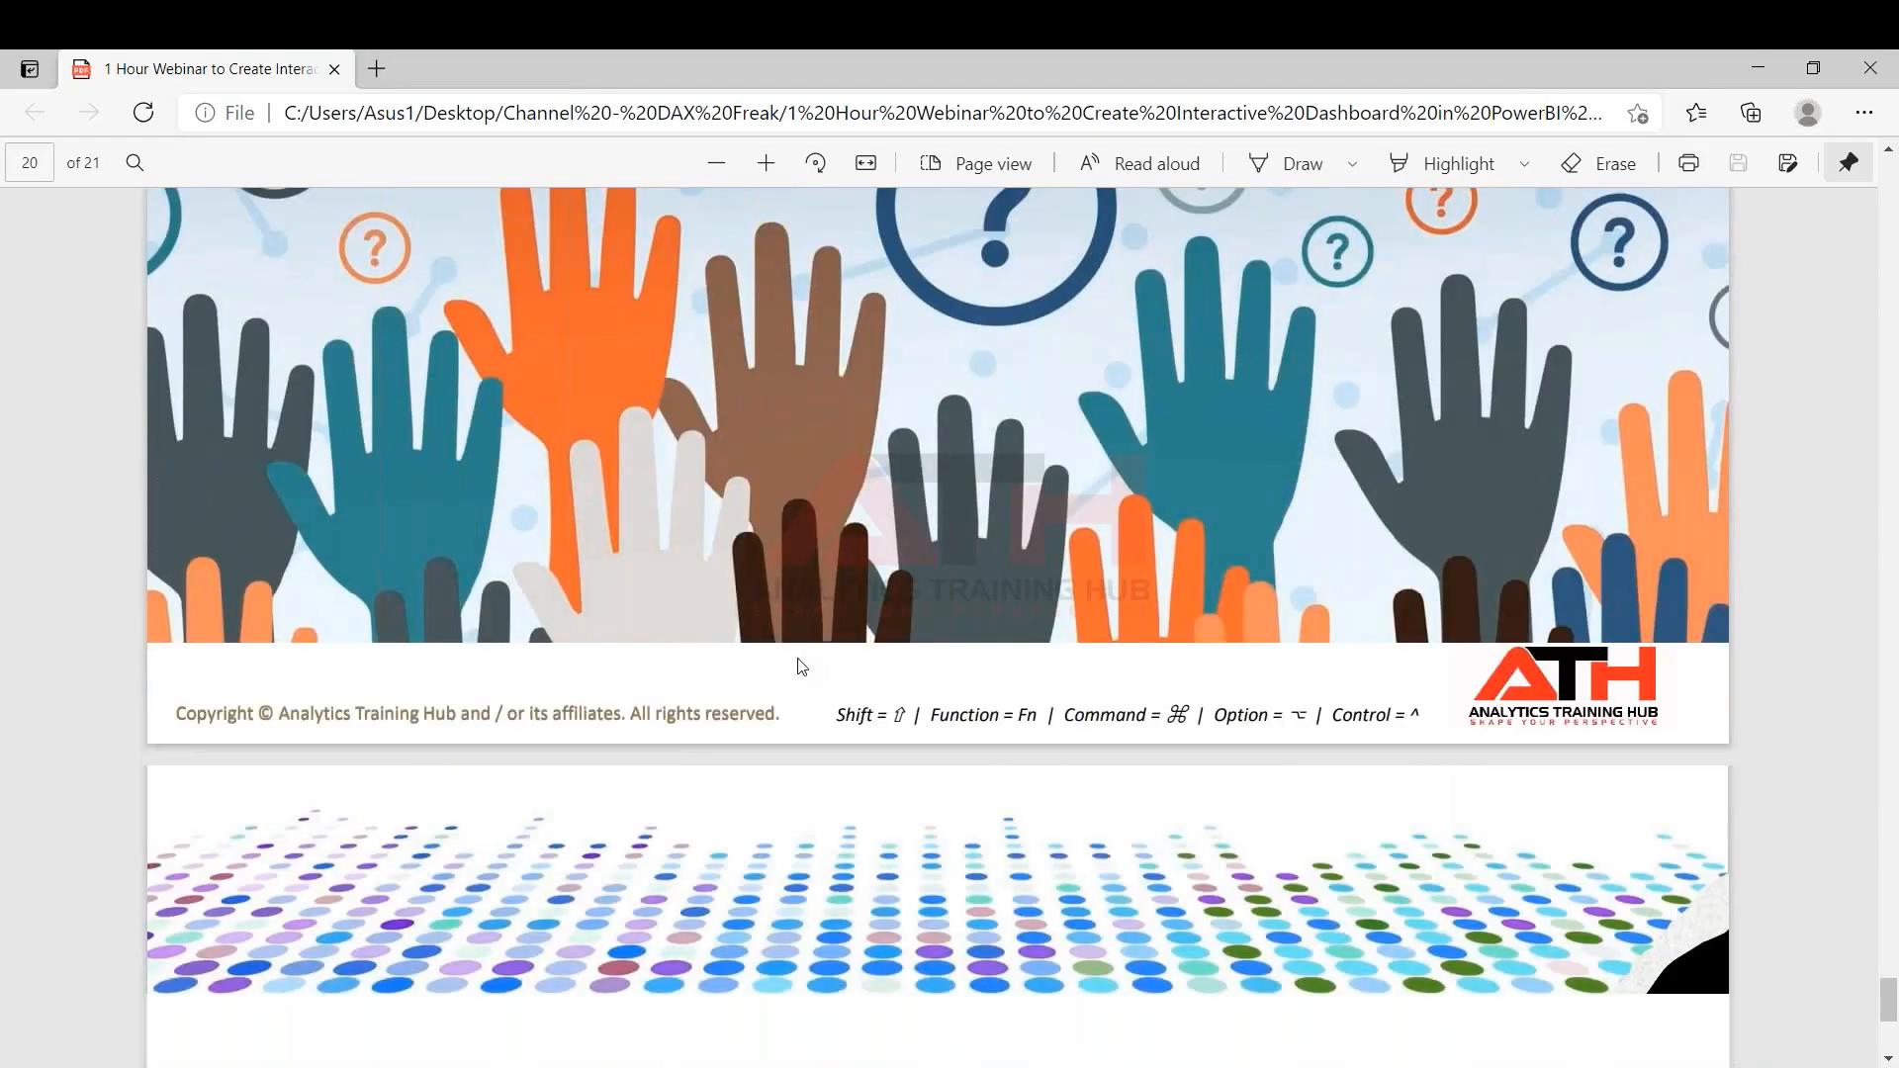
scroll(802, 666, "down", 5)
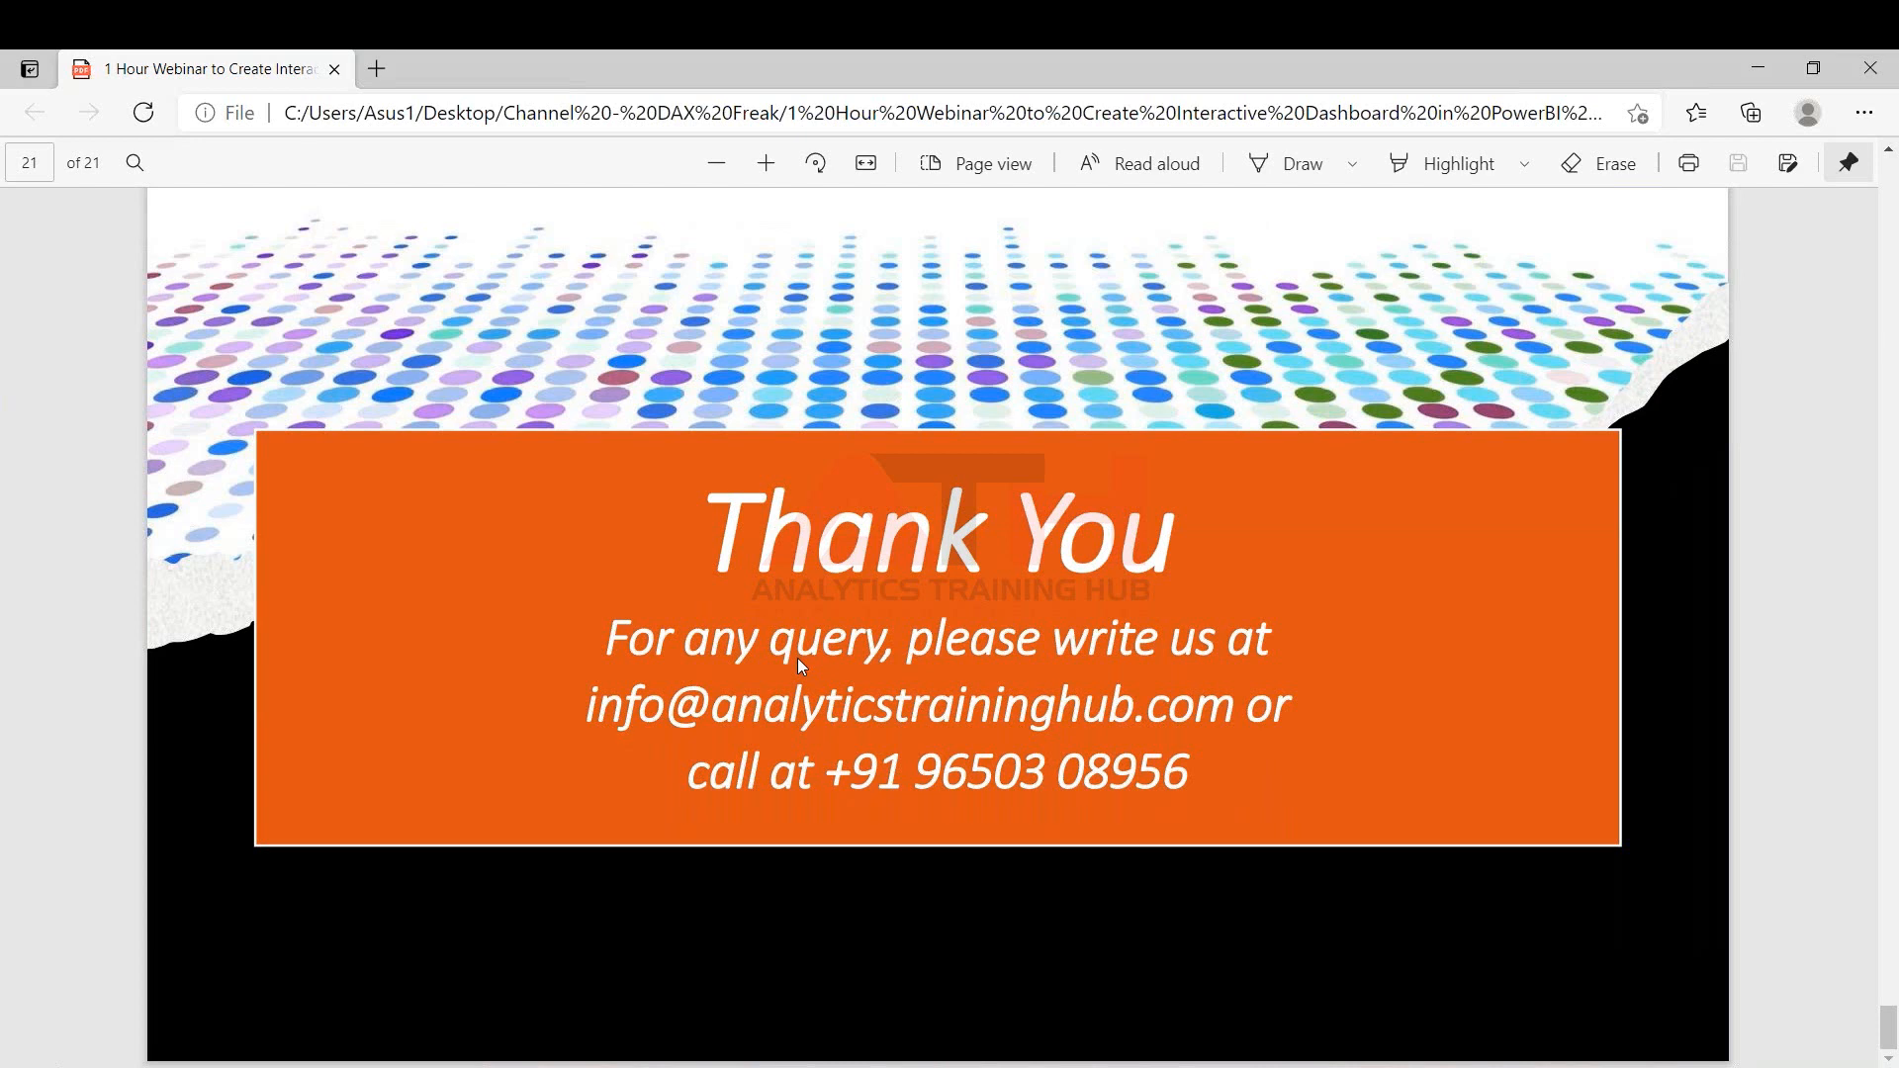